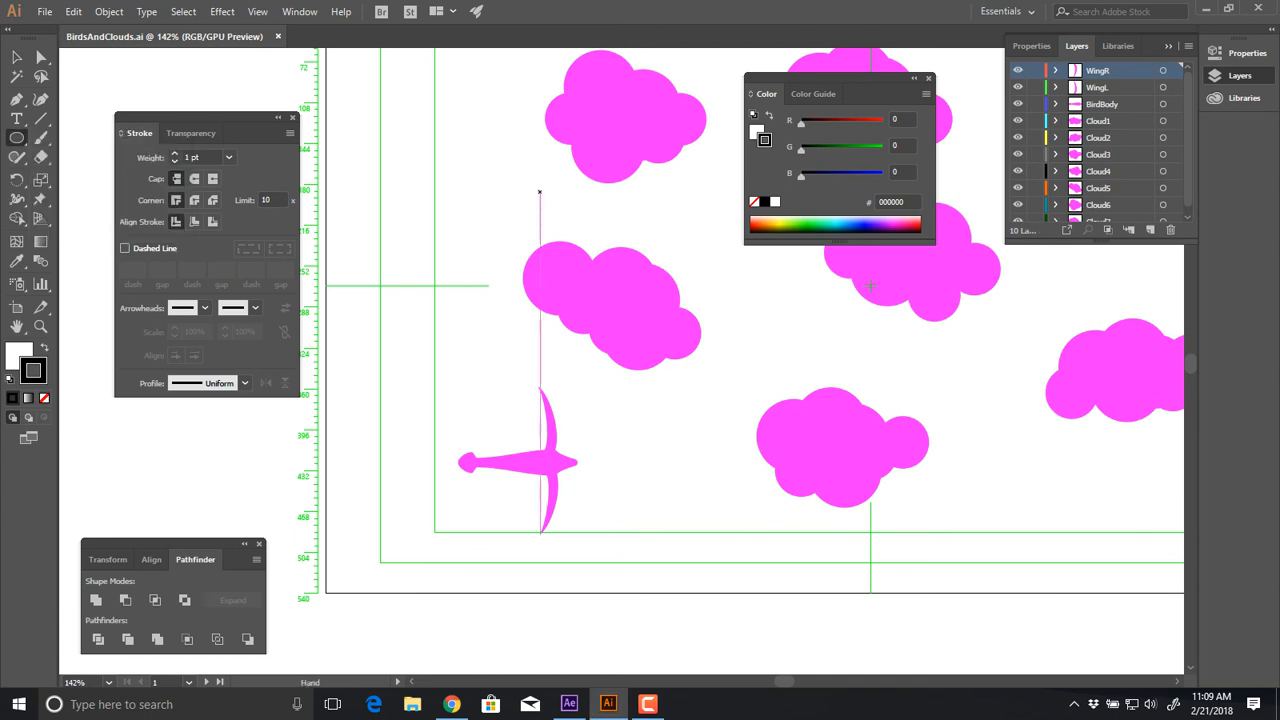
Switch to After Effects and preview the UnfoldedMap composition from its first frame
left_click_drag(869, 286, 228, 204)
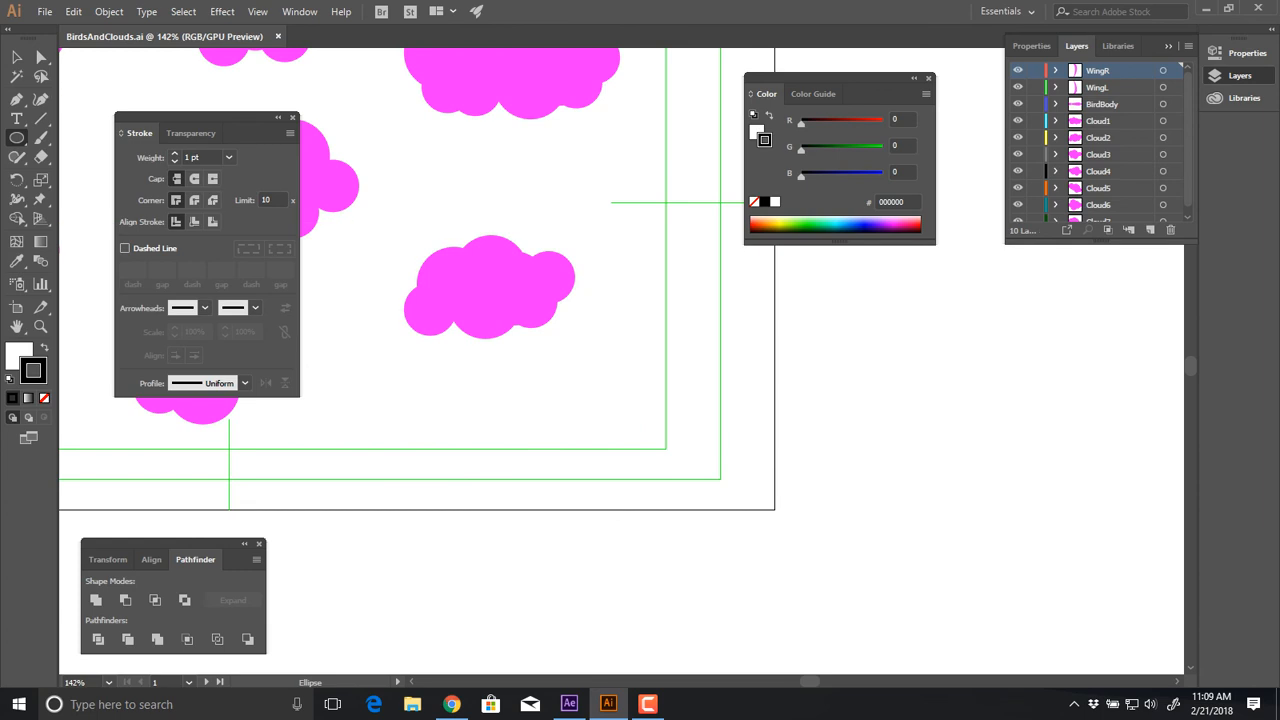
left_click(569, 704)
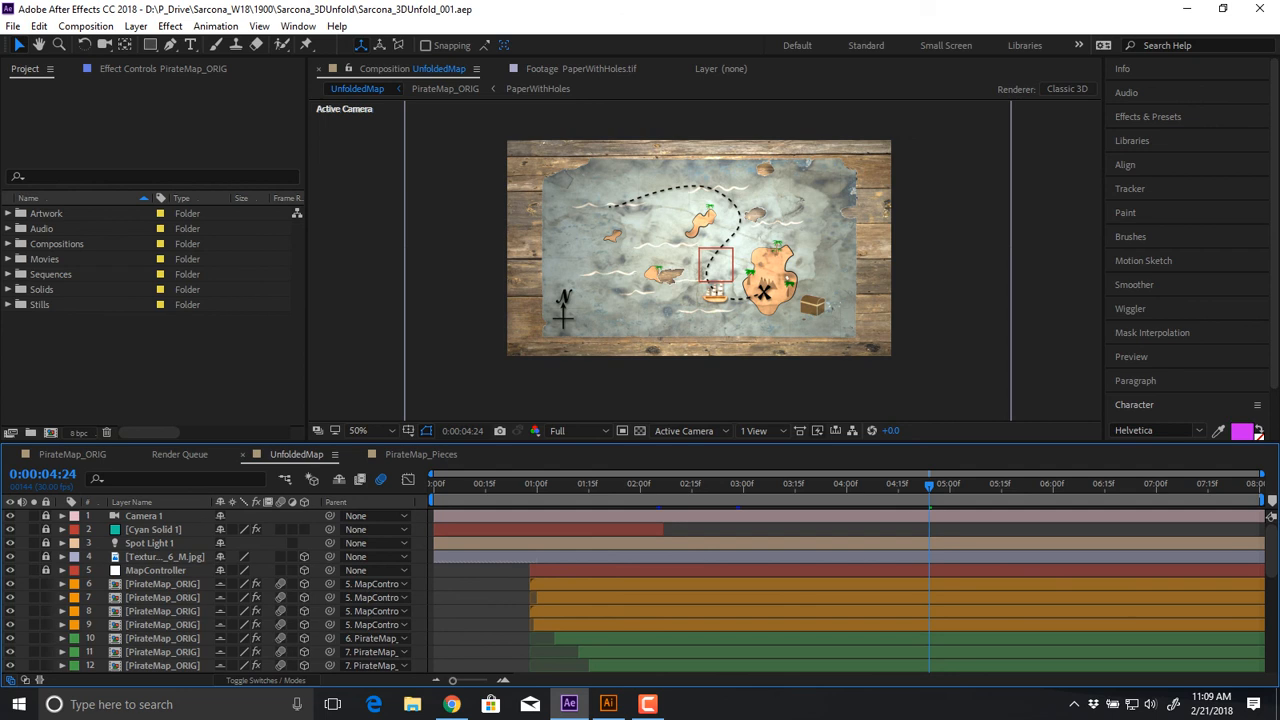
key("Home")
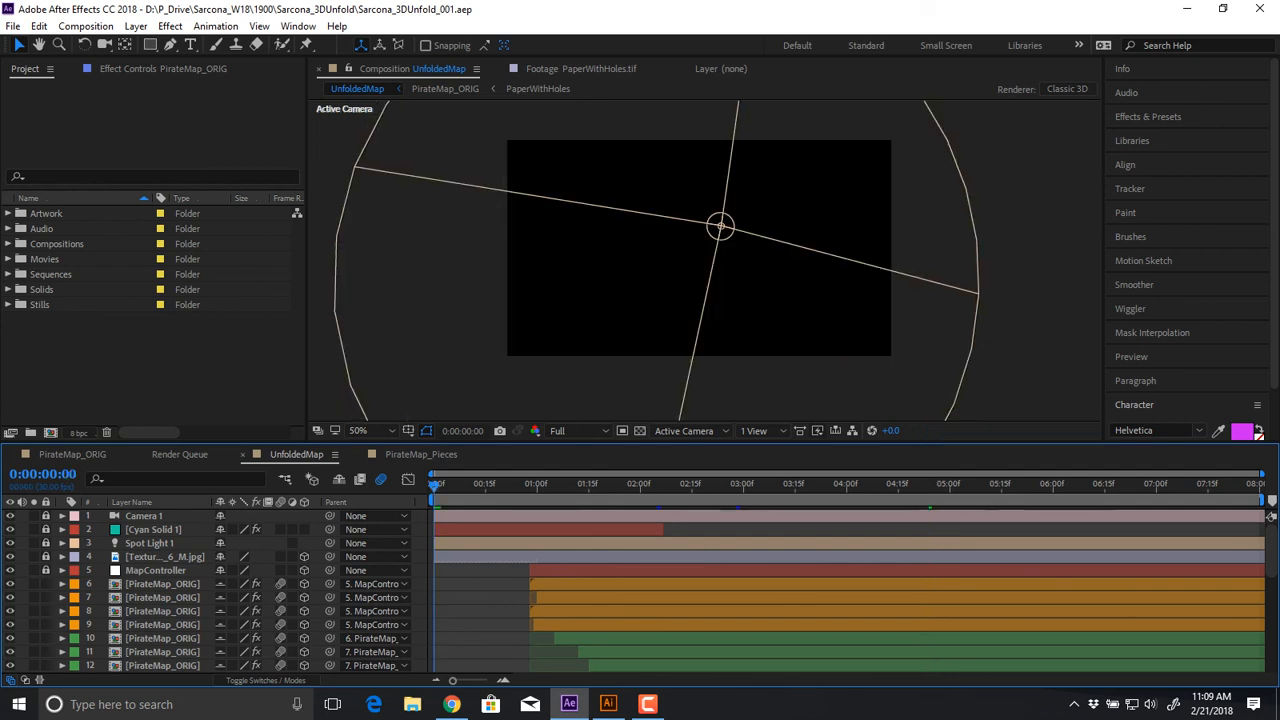
key("space")
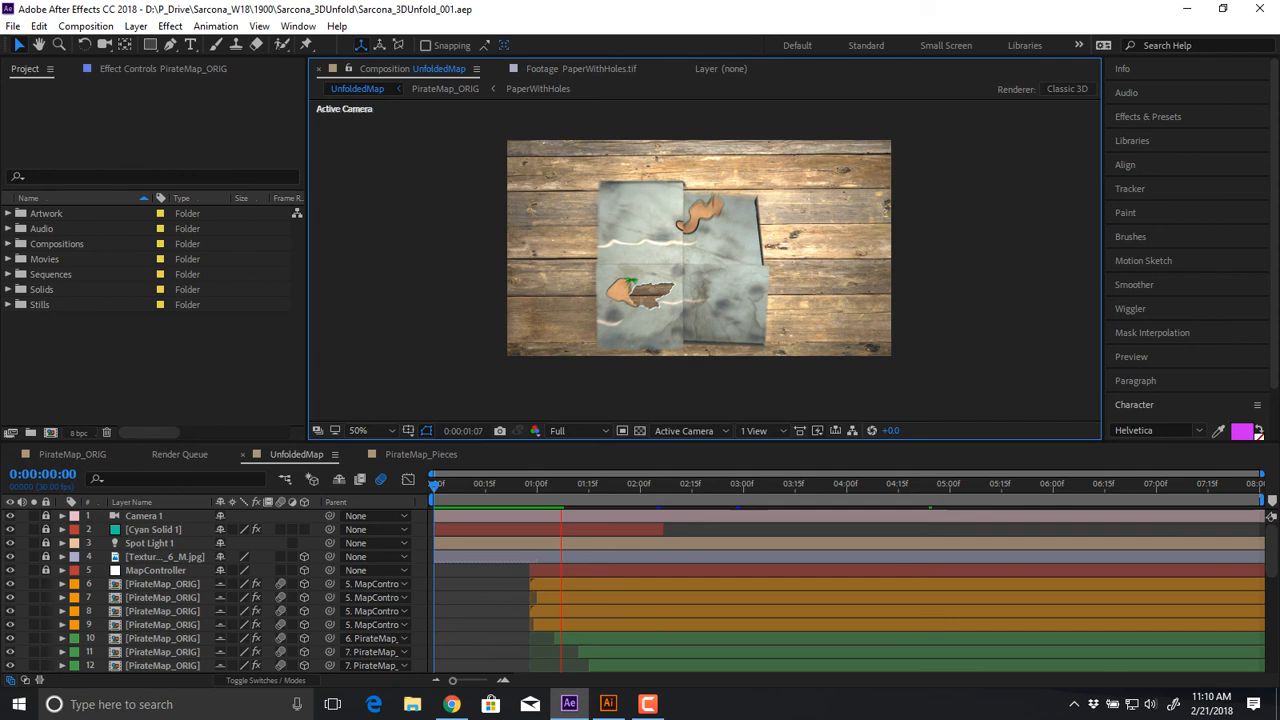
Turn off motion blur for the UnfoldedMap composition and preview it from 0:00:00:27
left_click(380, 480)
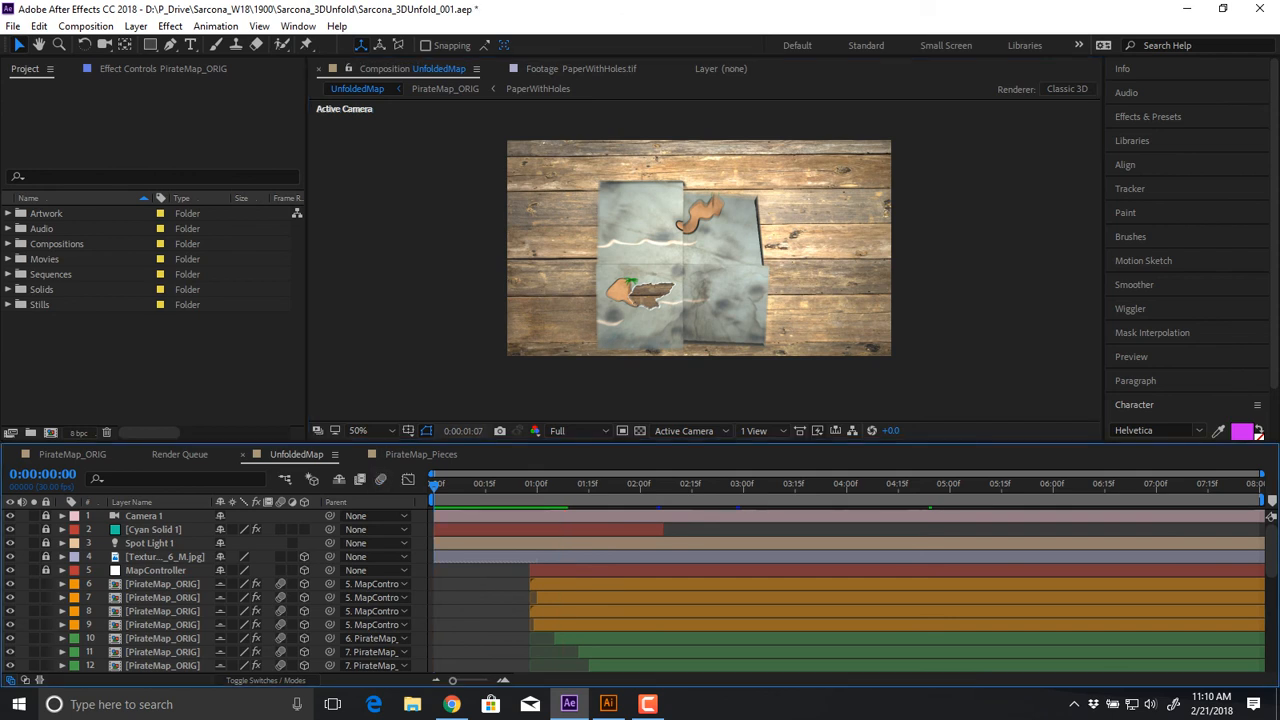
left_click(527, 484)
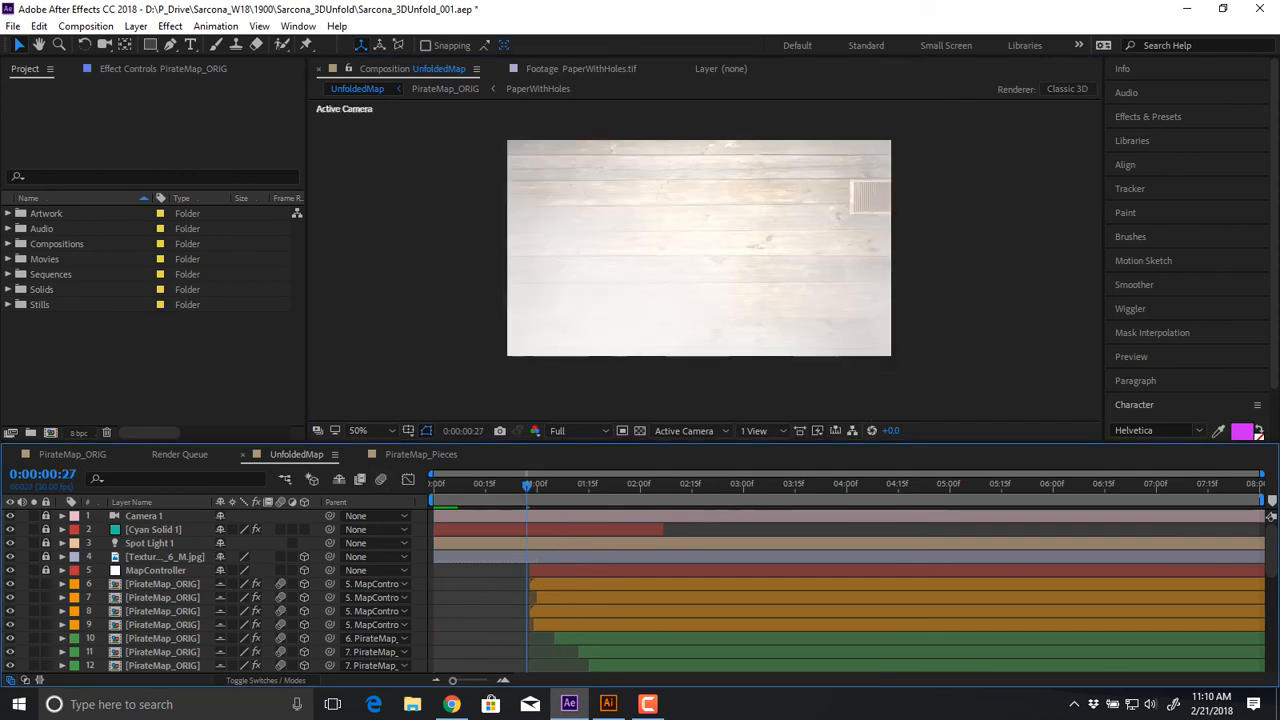
key("space")
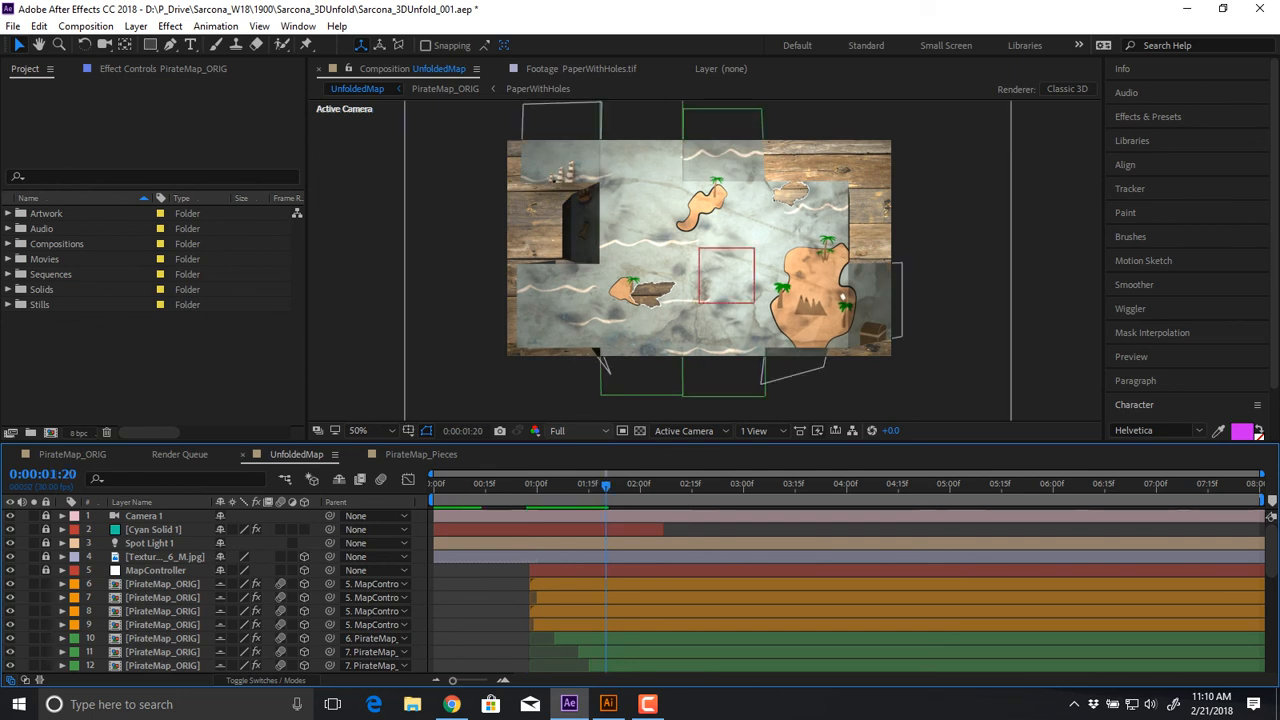
Set the preview resolution to Half and preview UnfoldedMap with the Spot Light 1 layer hidden
left_click(568, 430)
left_click(580, 490)
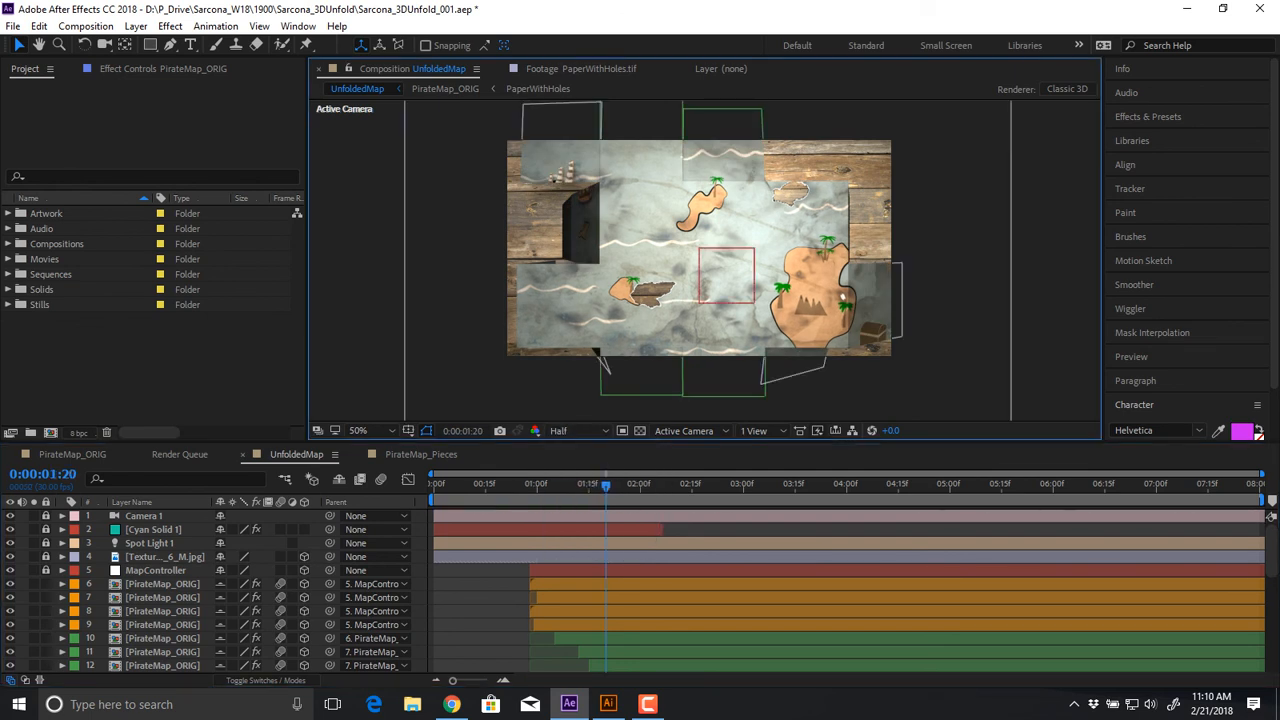
key("space")
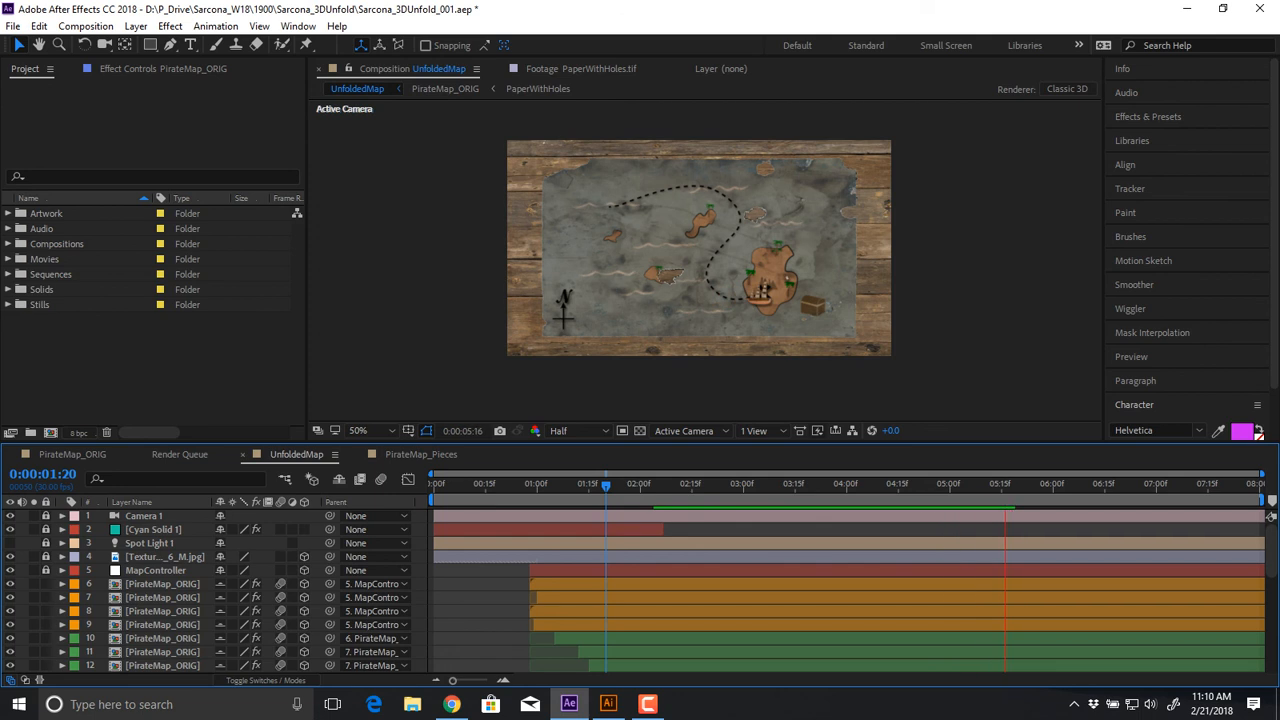
key("space")
key("Home")
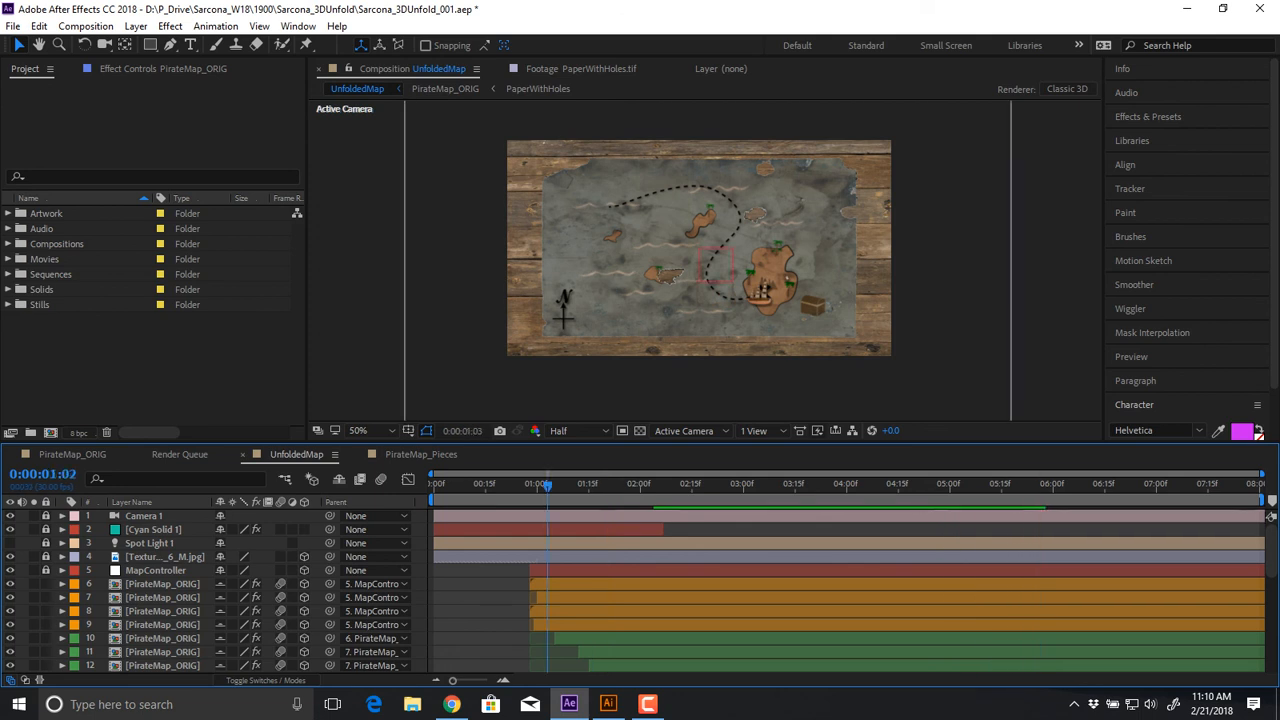
key("space")
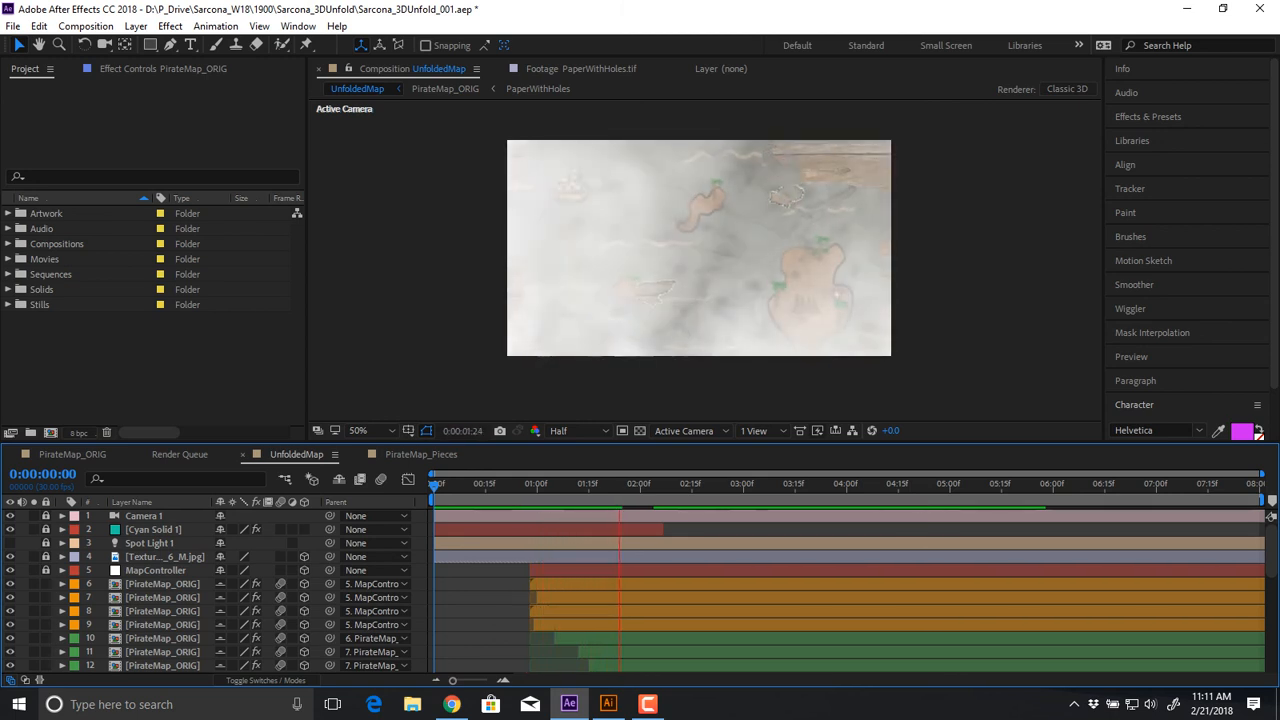
key("space")
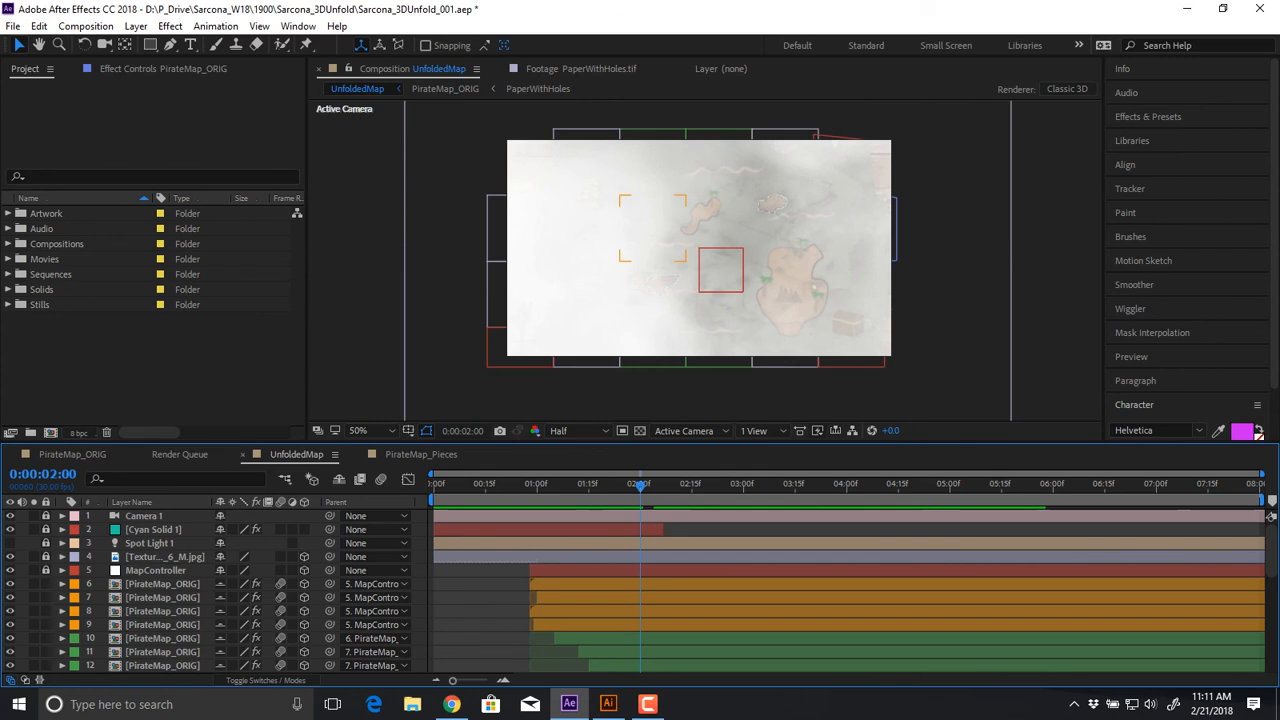
Hide the Cyan Solid 1 layer and preview UnfoldedMap from the start before switching back to Illustrator
left_click(153, 530)
key("Home")
key("space")
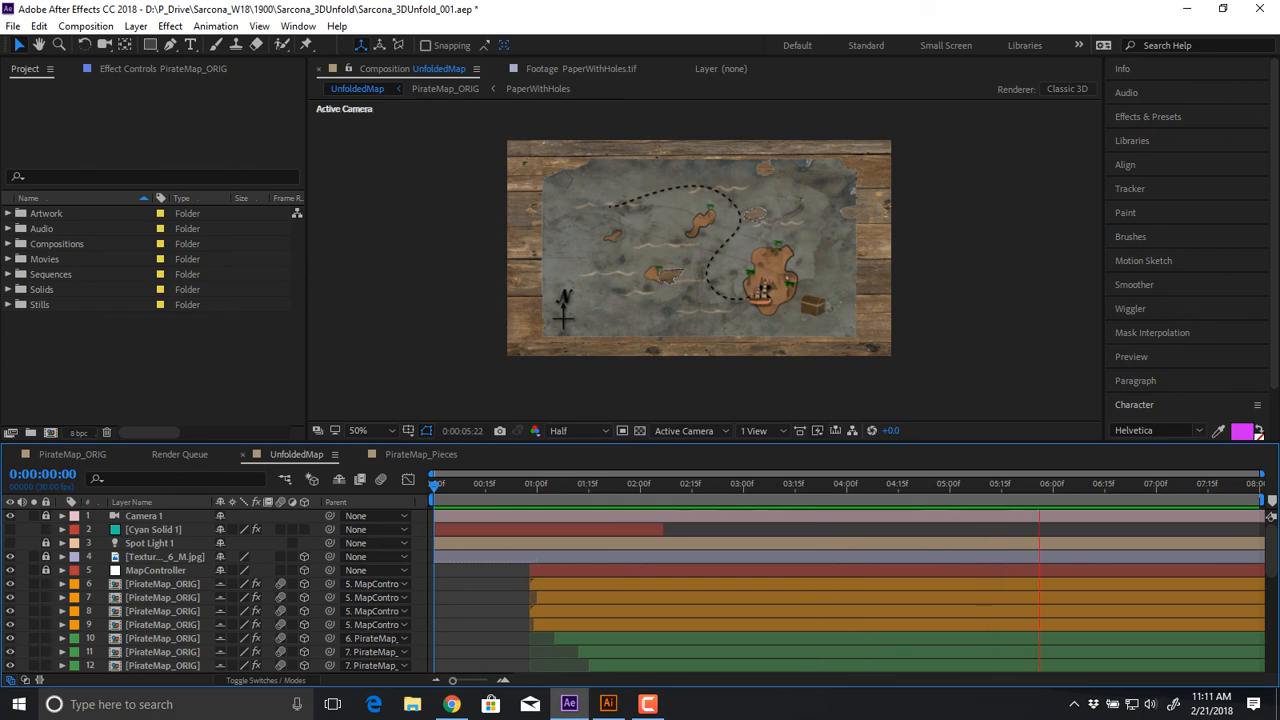
key("space")
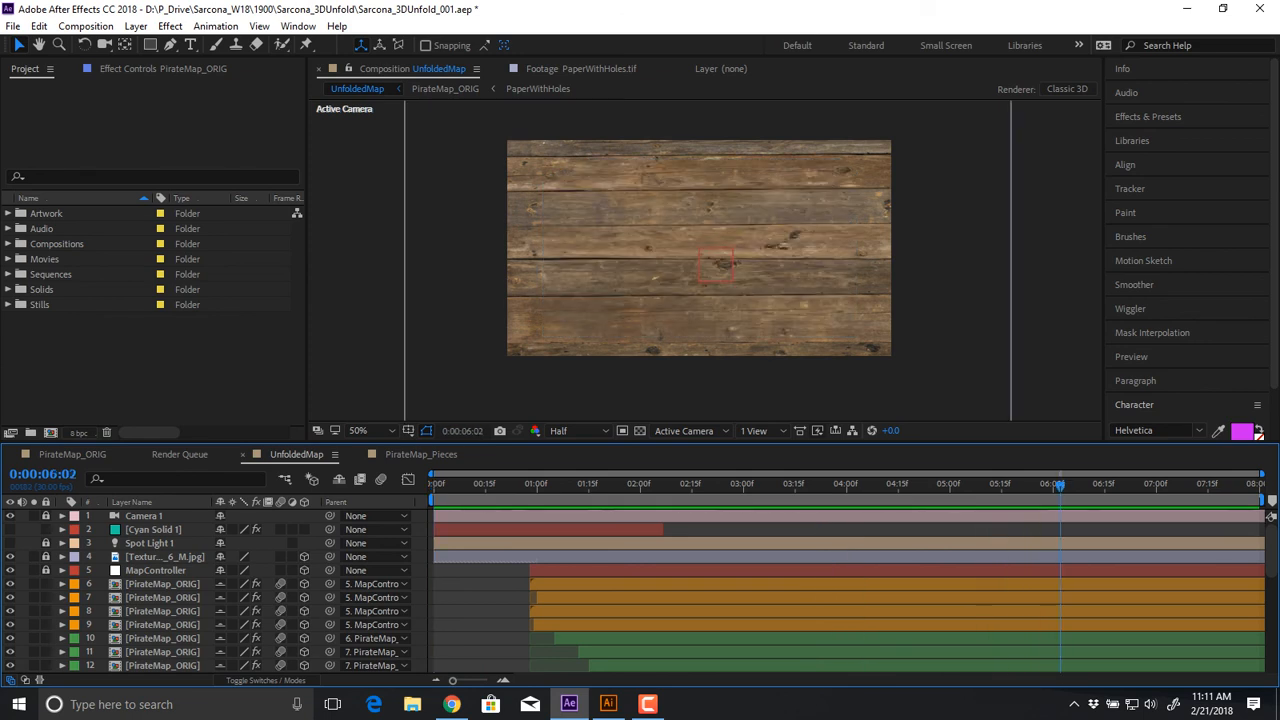
key("alt+Tab")
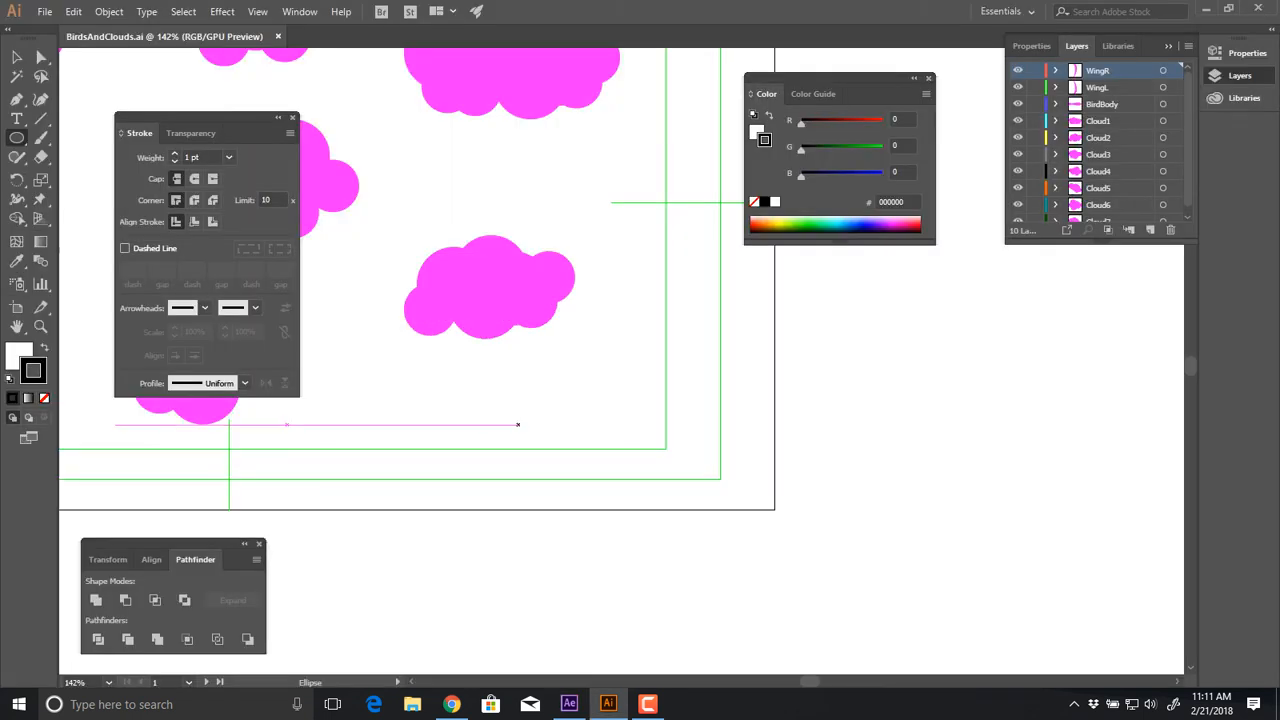
left_click(517, 424)
type("v")
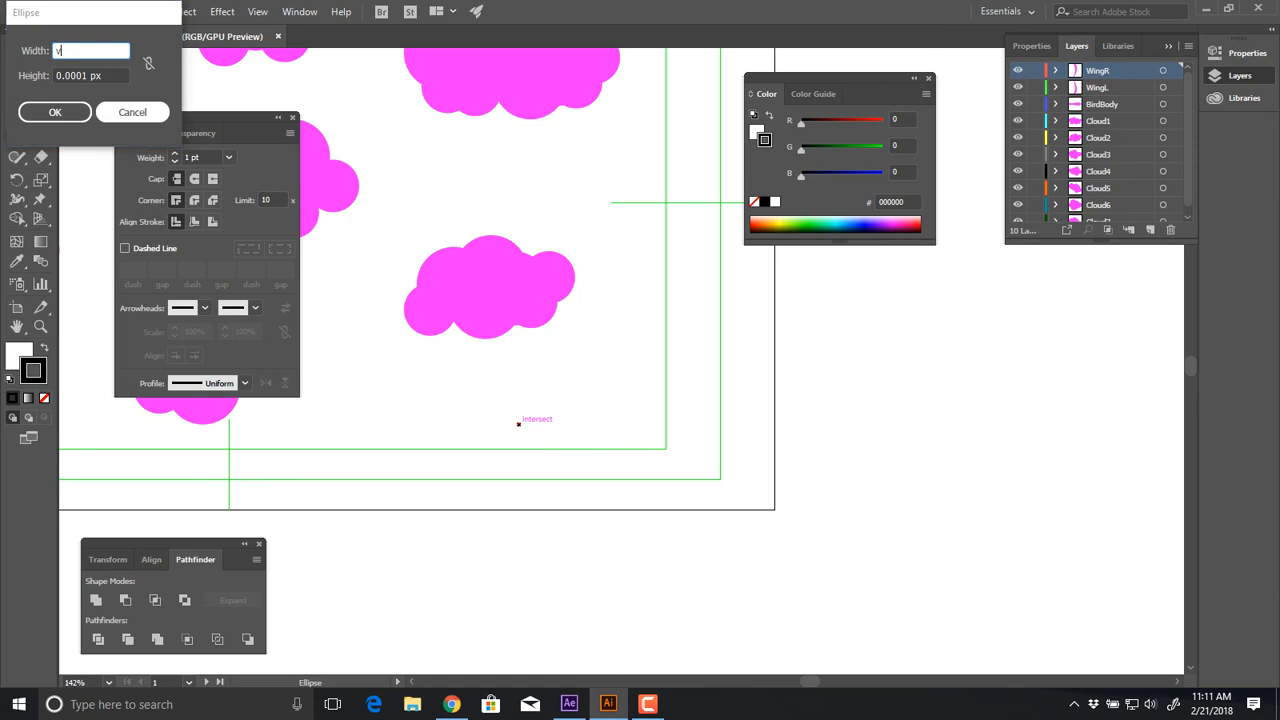
left_click(132, 112)
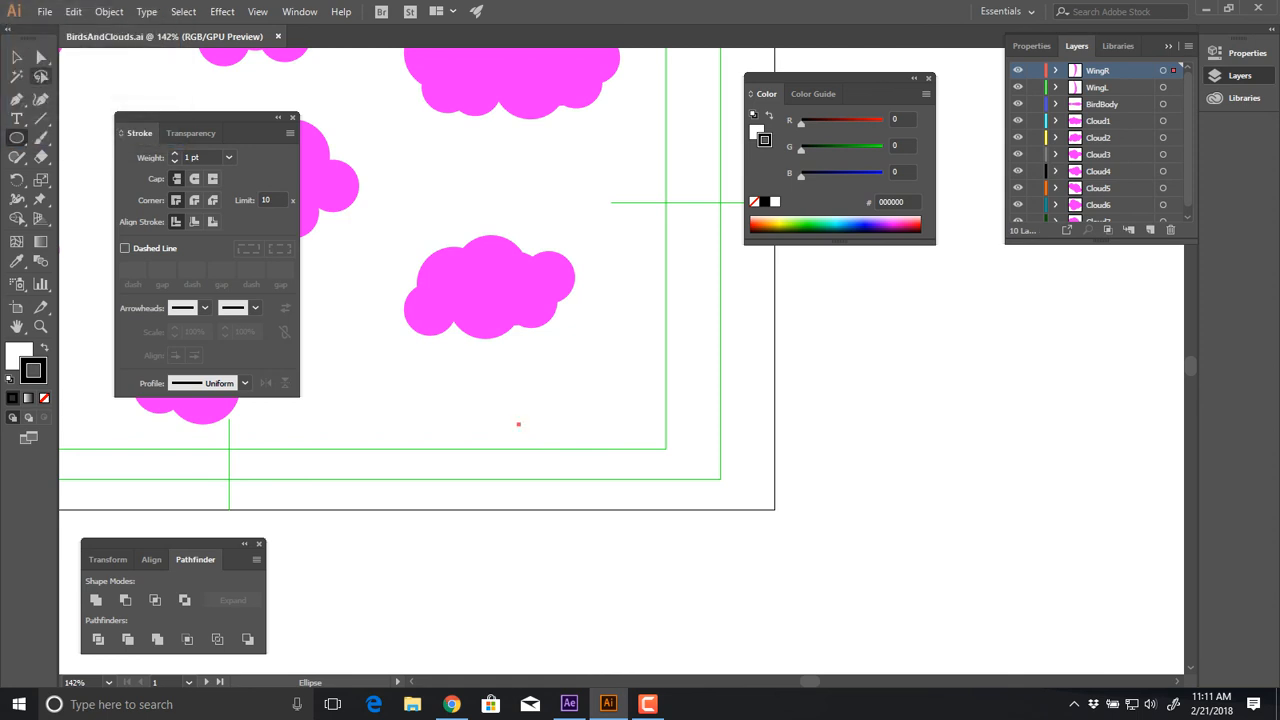
left_click(17, 58)
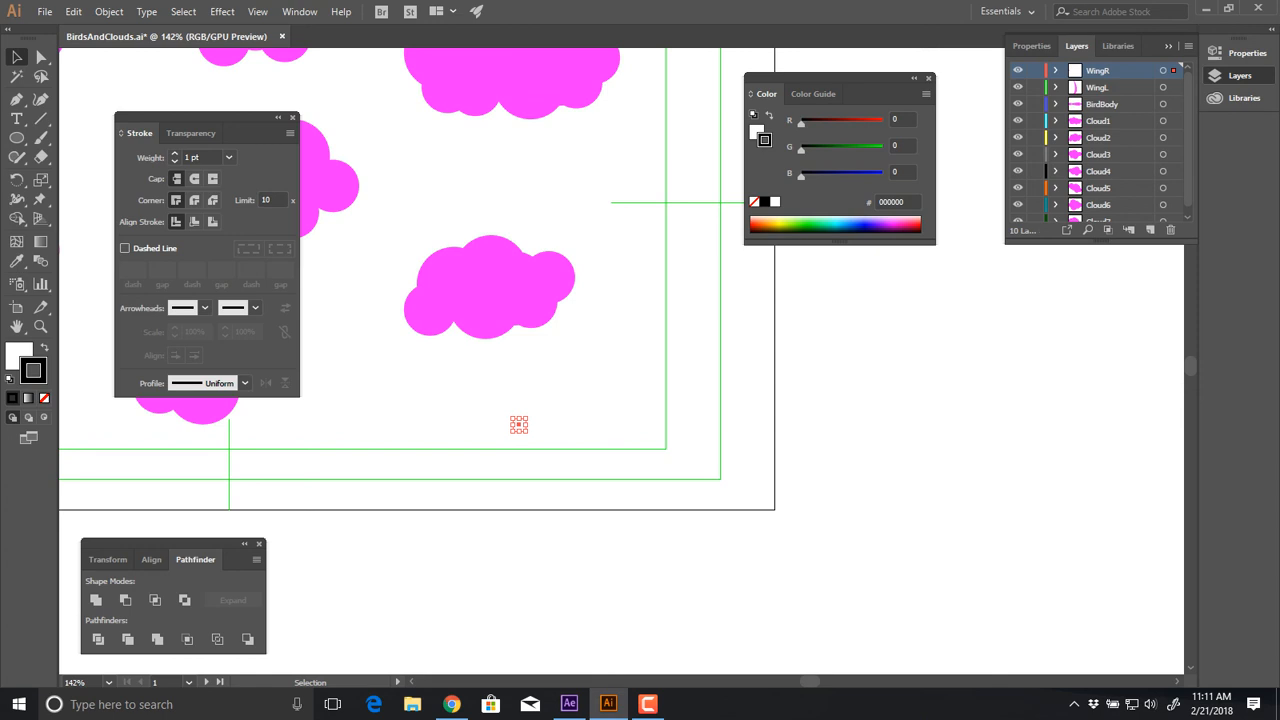
key("Delete")
Draw an ellipse below the lower-right cloud and give it a black fill with no stroke
key("l")
left_click_drag(503, 387, 601, 467)
key("v")
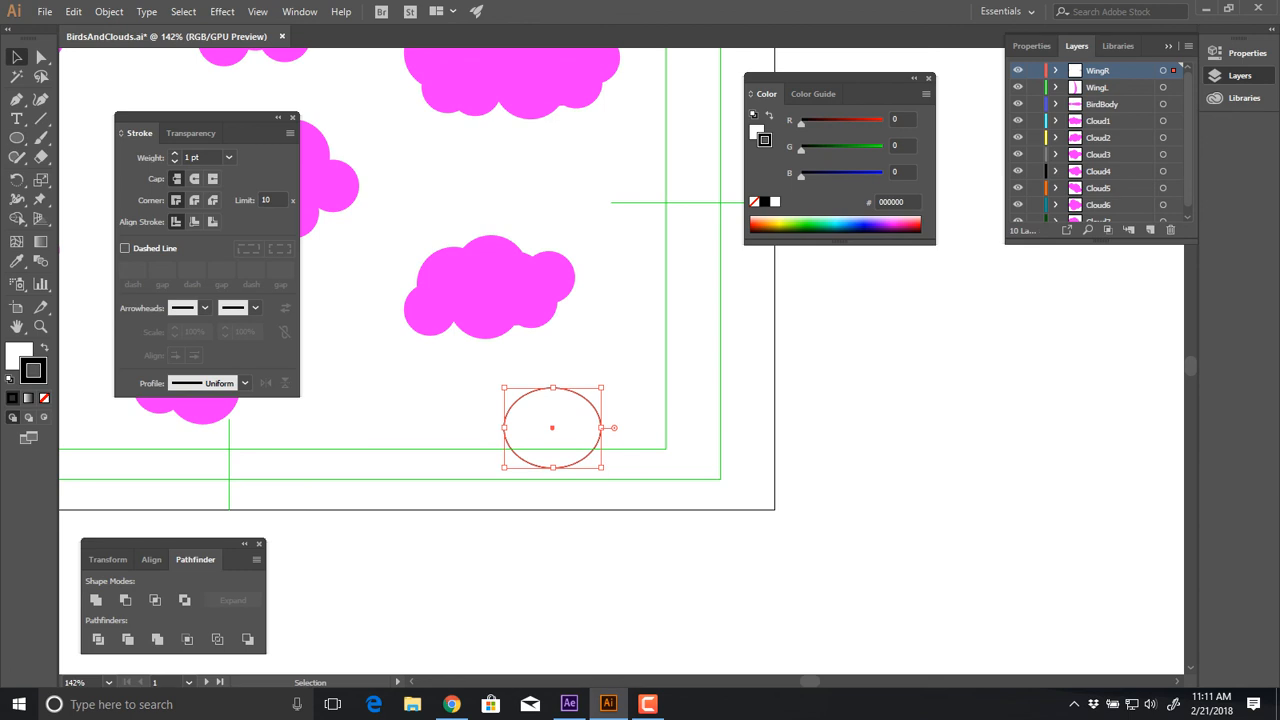
key("shift+x")
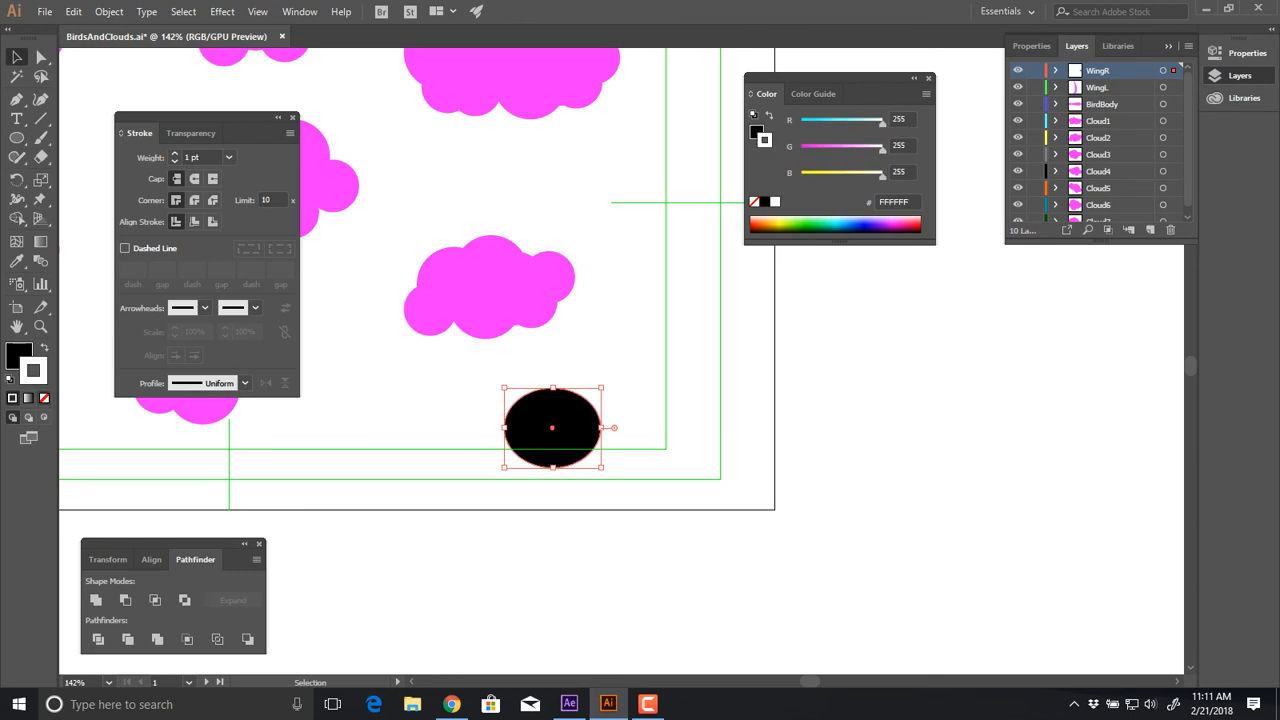
key("/")
Duplicate the black ellipse into an overlapping cloud cluster of larger and smaller copies and unite them into one shape
left_click_drag(552, 427, 504, 404, "alt")
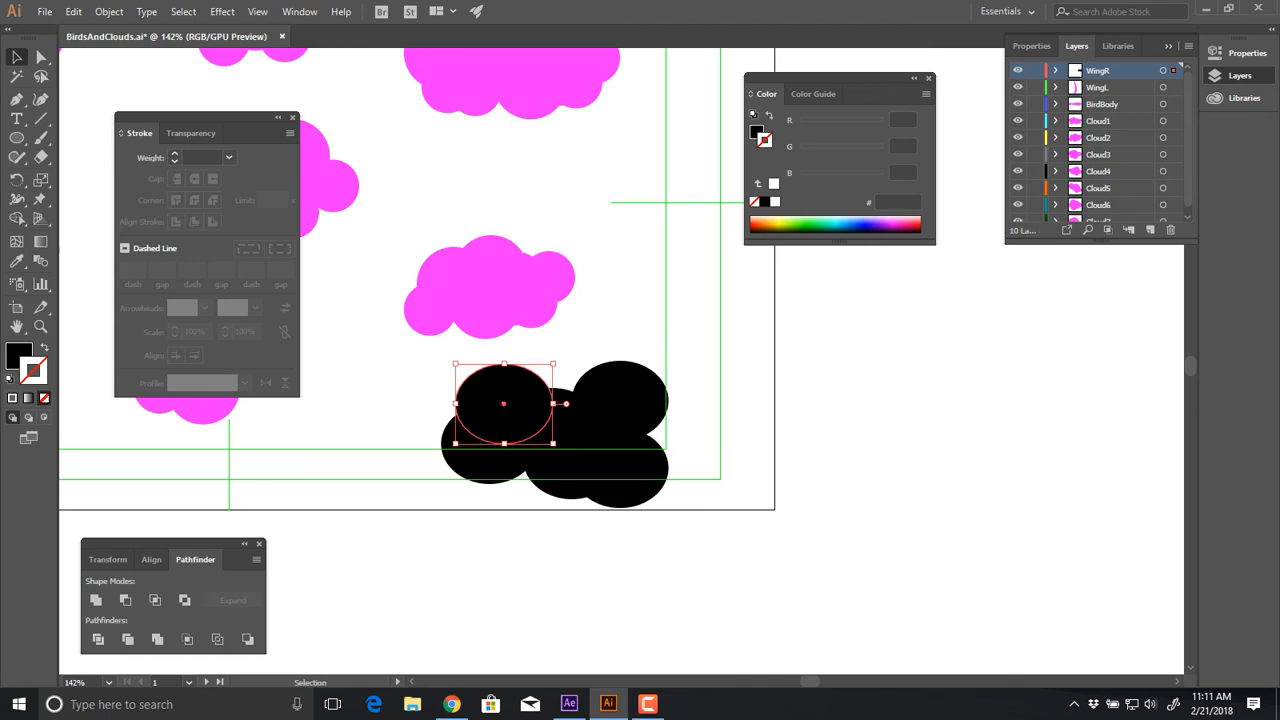
left_click_drag(553, 364, 650, 428, "alt+shift")
left_click_drag(726, 366, 441, 534)
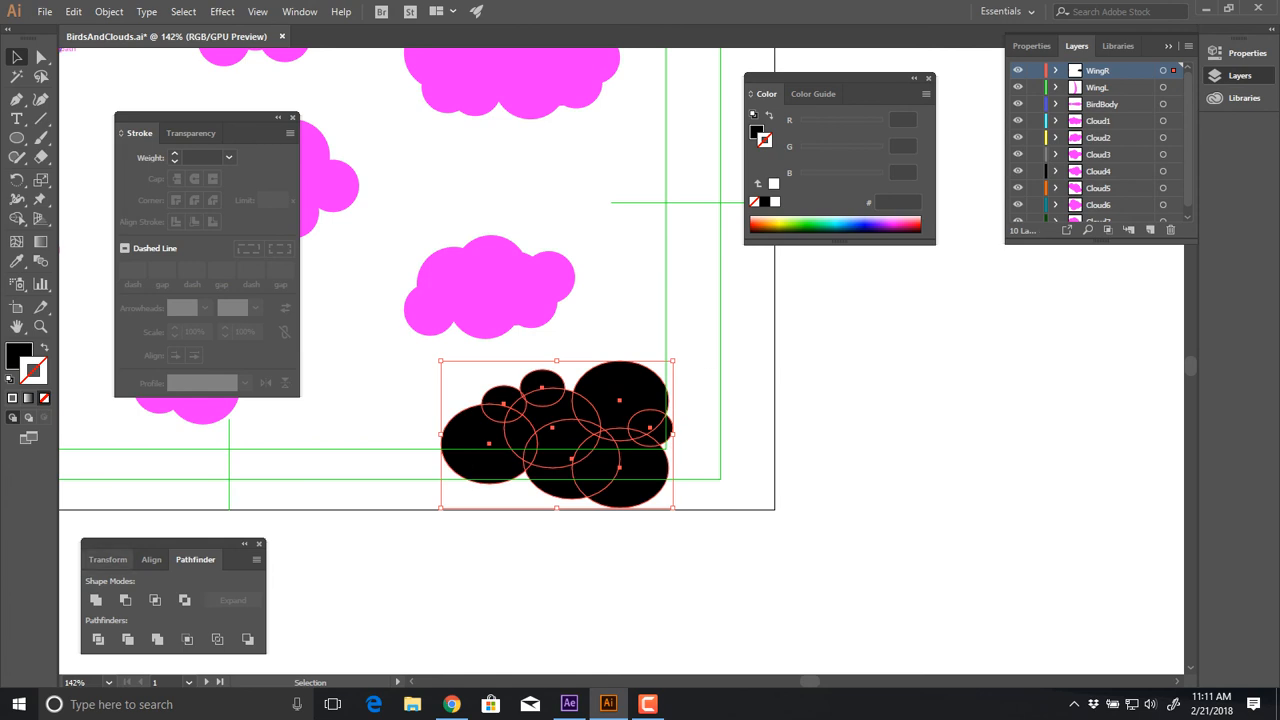
left_click_drag(120, 543, 364, 195)
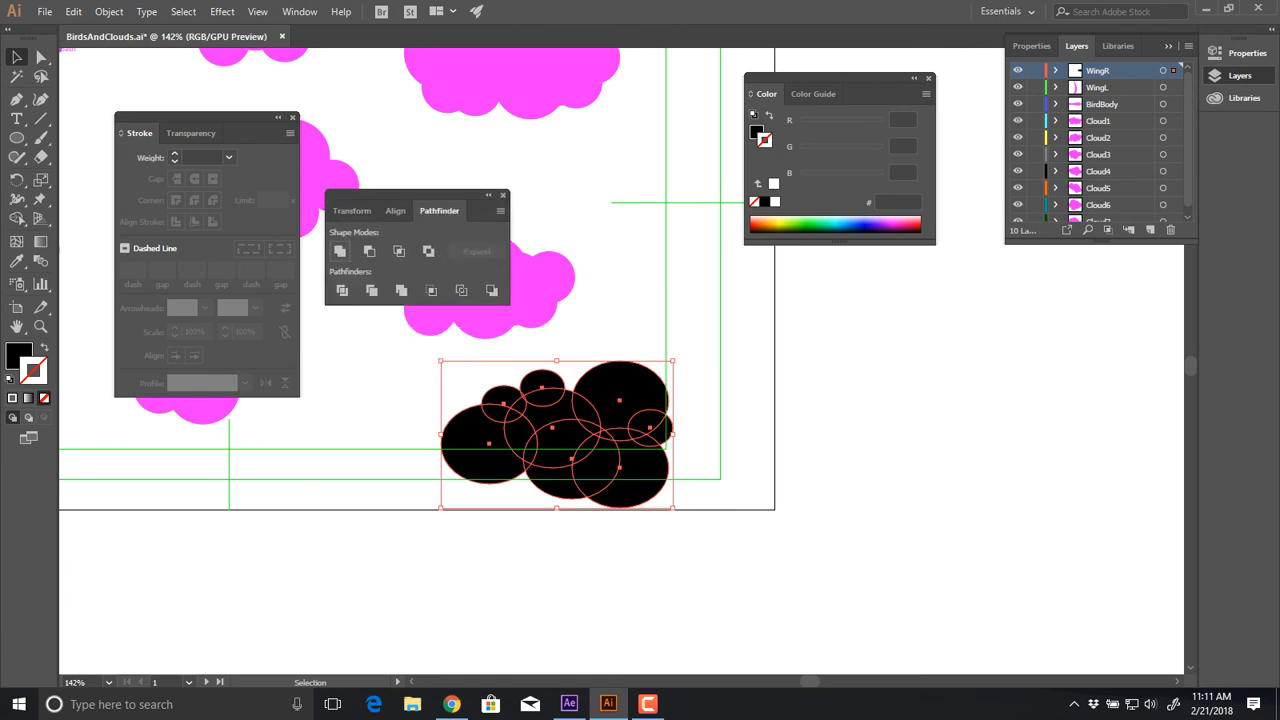
left_click(339, 251)
Delete the merged black cloud and close the Pathfinder and Stroke panels, showing the whole artboard at 100%
left_click_drag(618, 428, 777, 328)
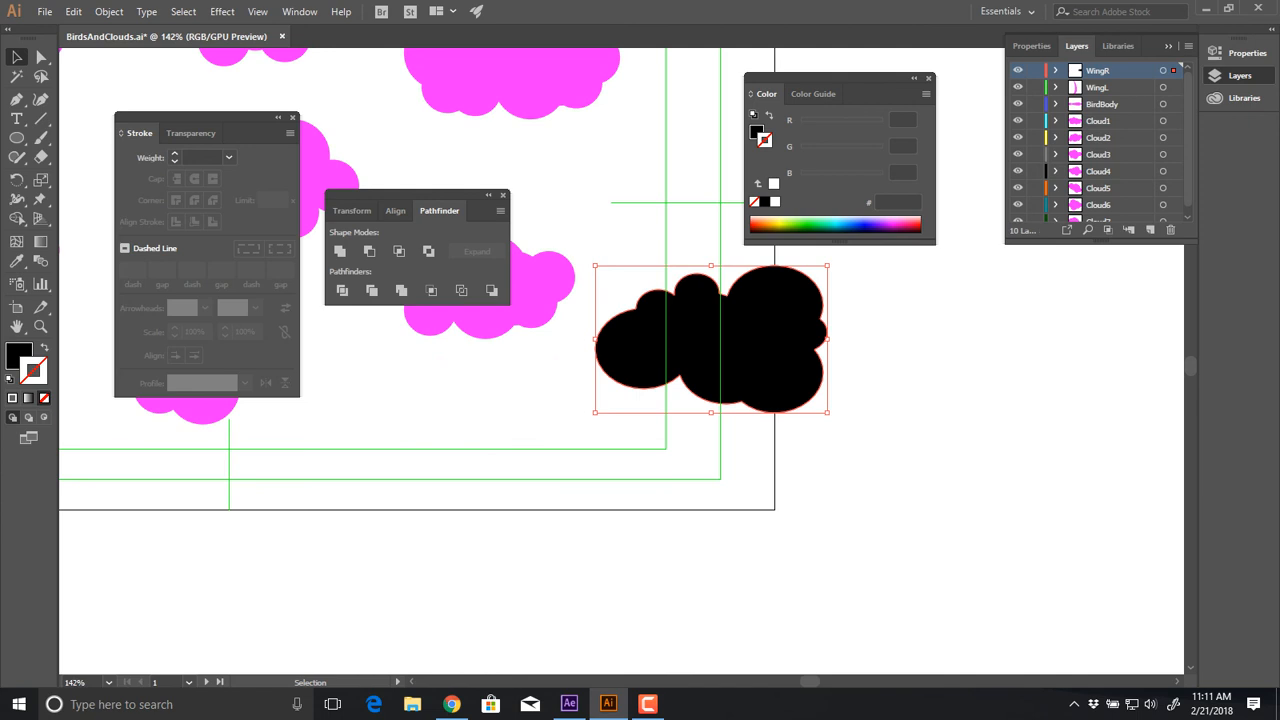
key("Delete")
key("ctrl+shift+F9")
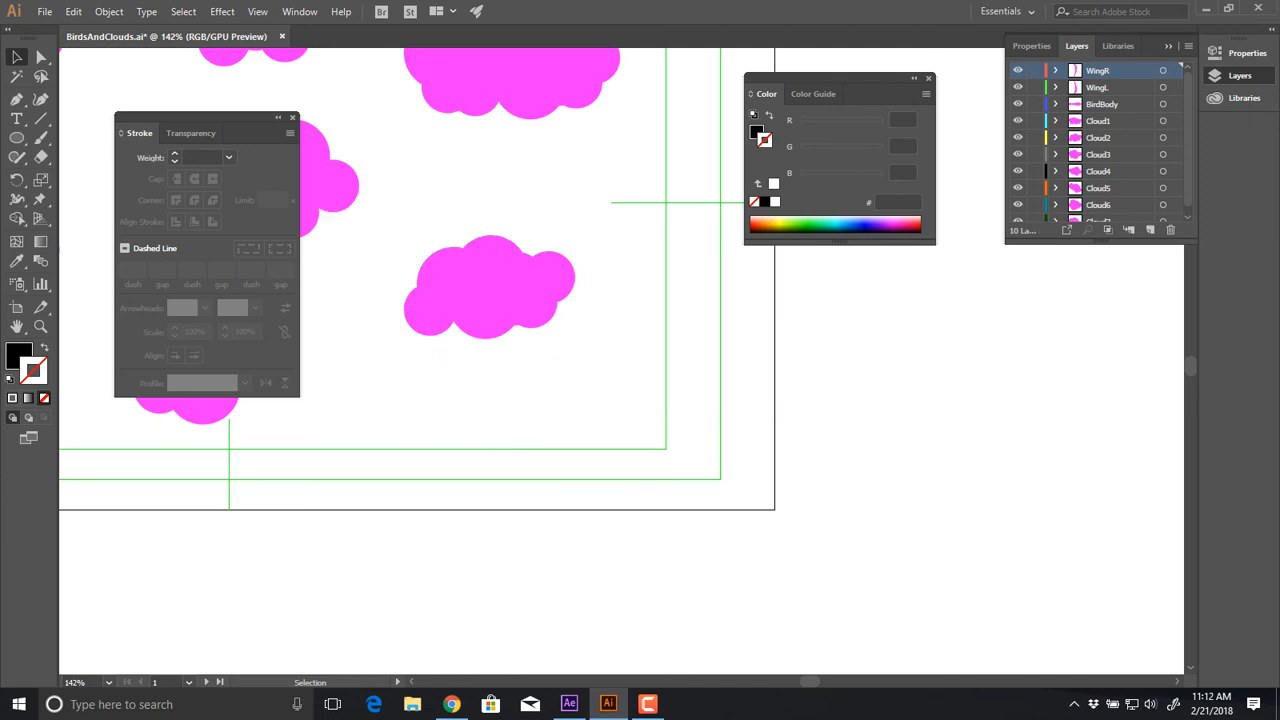
key("ctrl+F10")
key("ctrl+0")
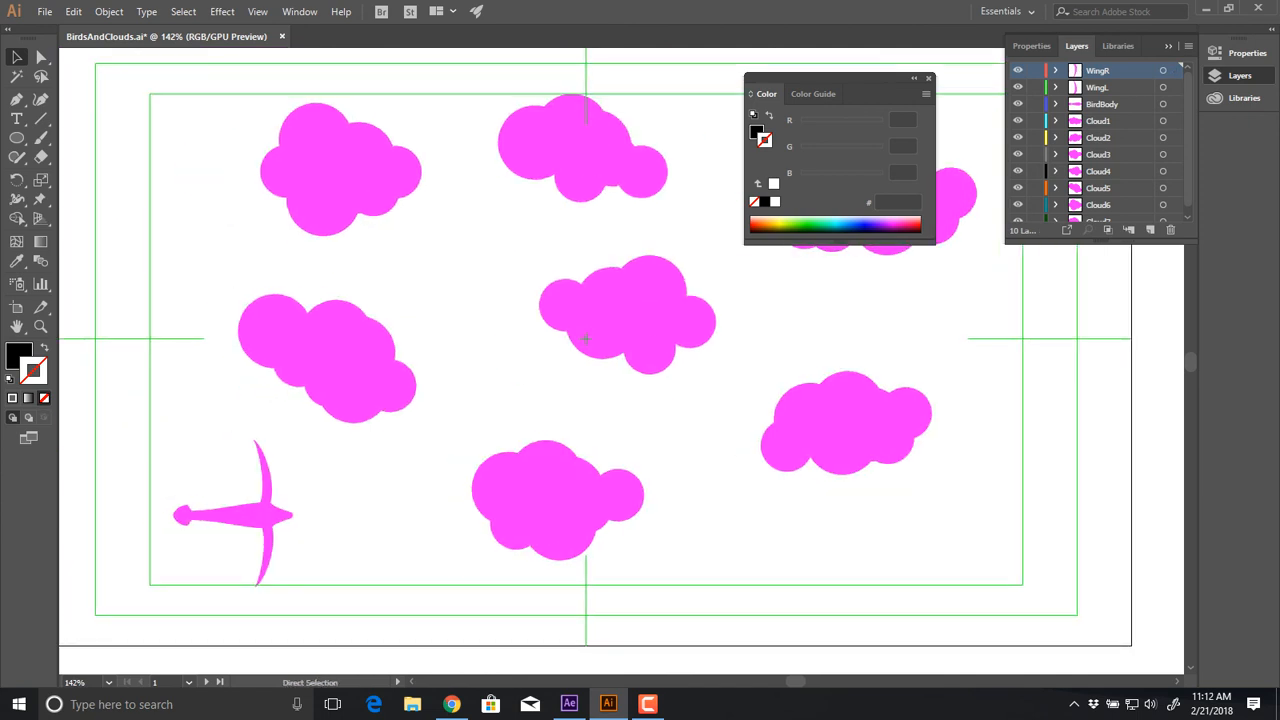
key("ctrl+1")
left_click_drag(596, 344, 513, 351)
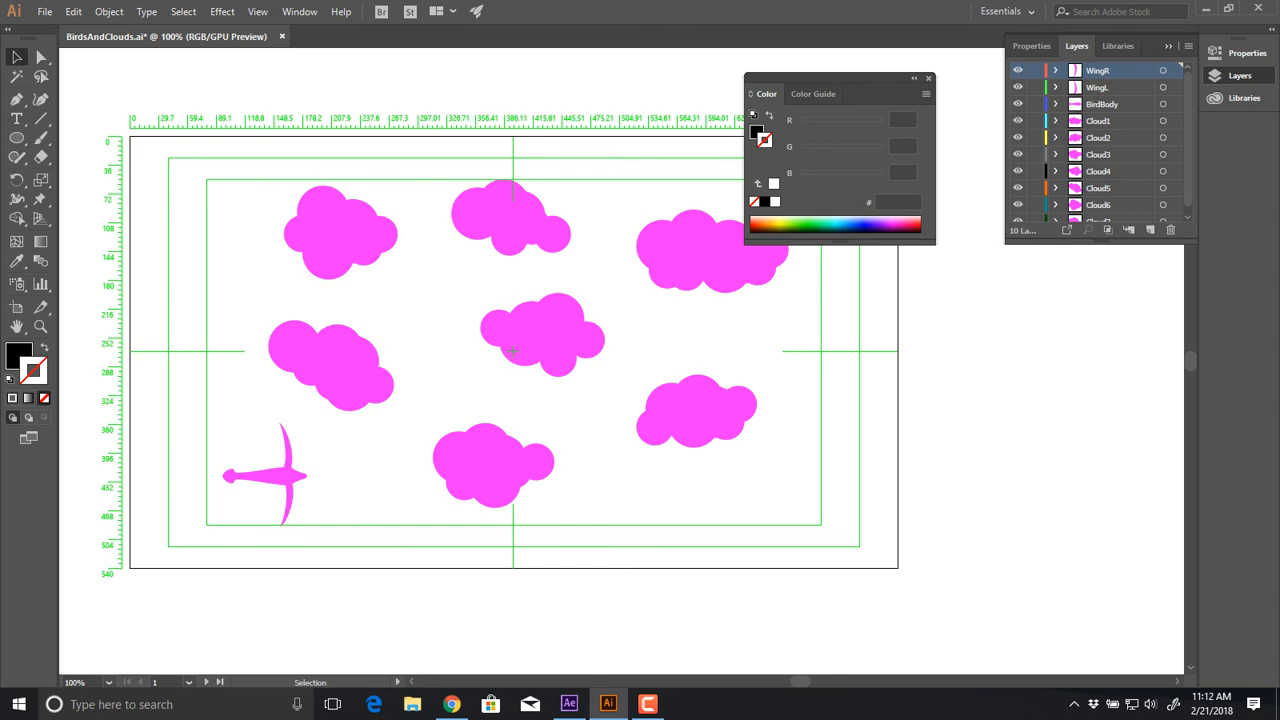
key("alt+Tab")
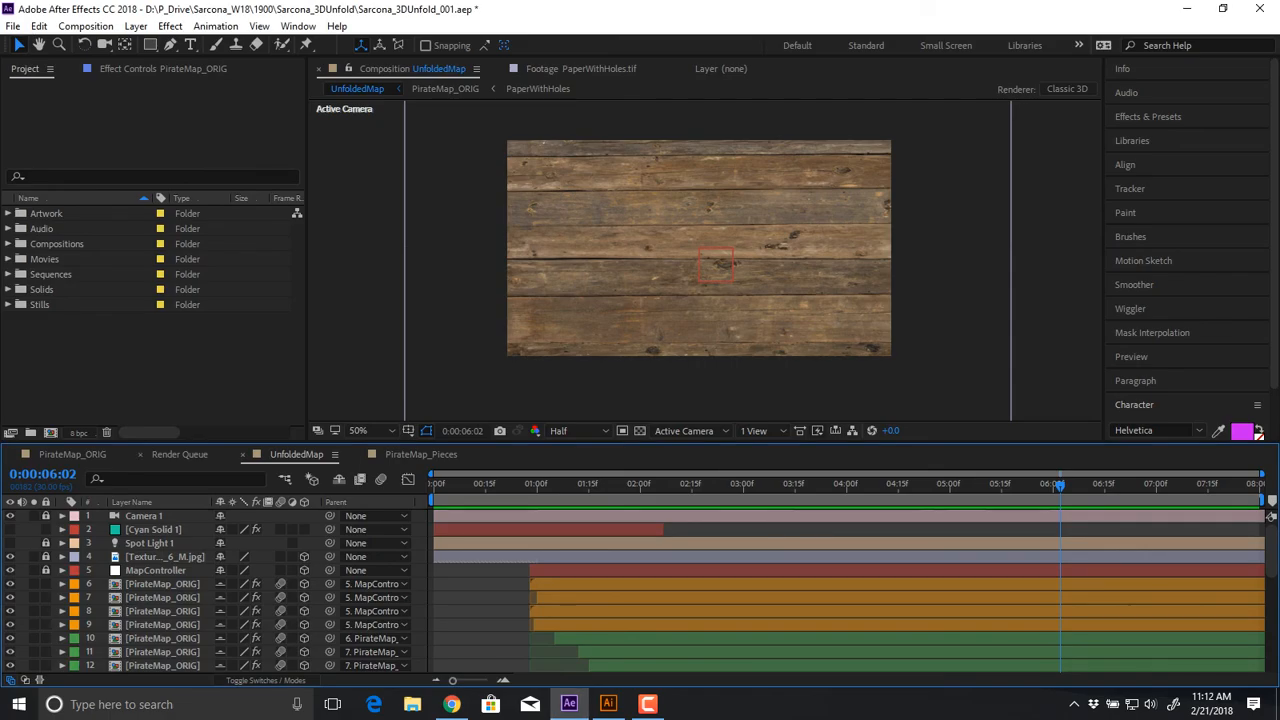
key("alt+Tab")
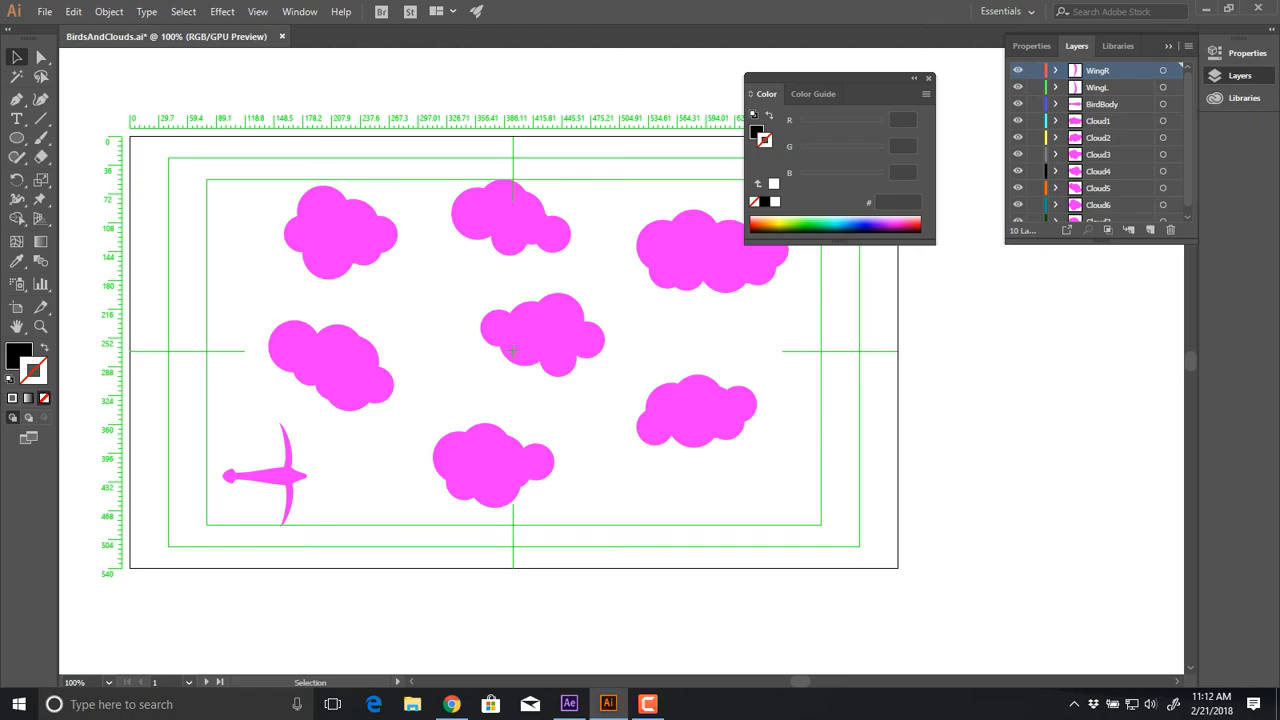
Hide the video rulers, then select all the bird and cloud artwork and add a new layer above WingR
key("ctrl+r")
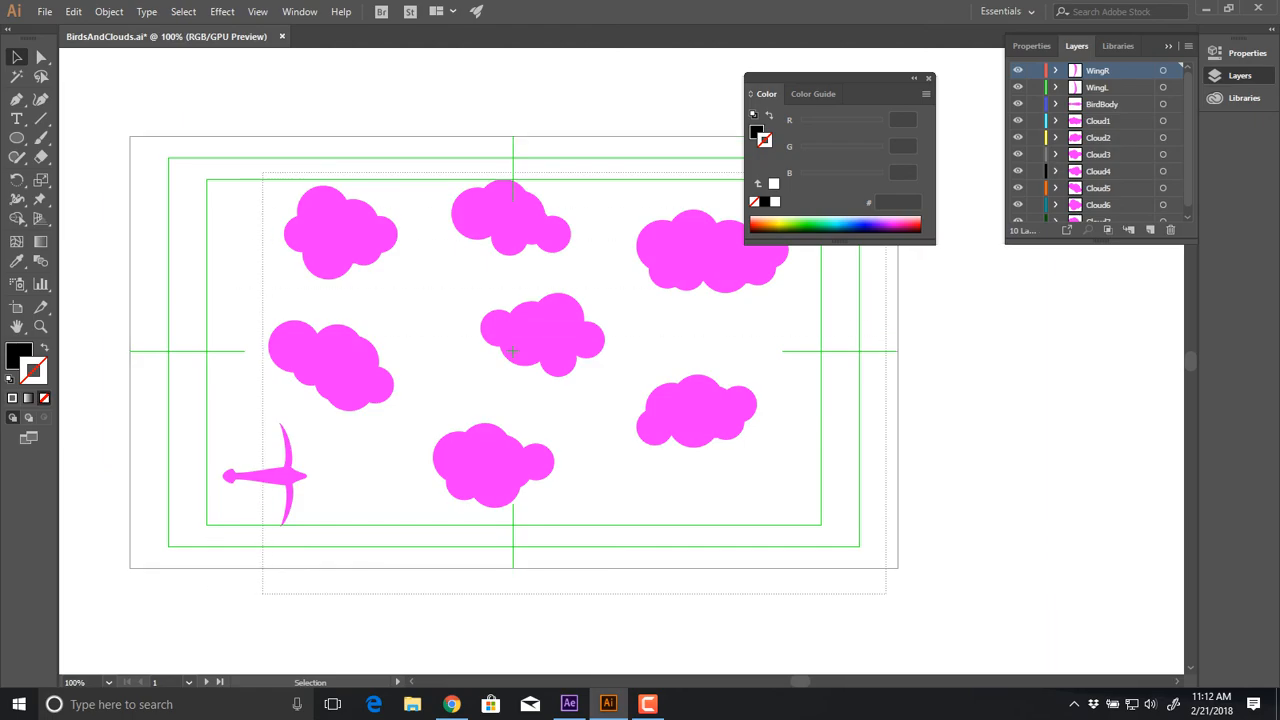
key("ctrl+a")
left_click_drag(1101, 242, 1101, 418)
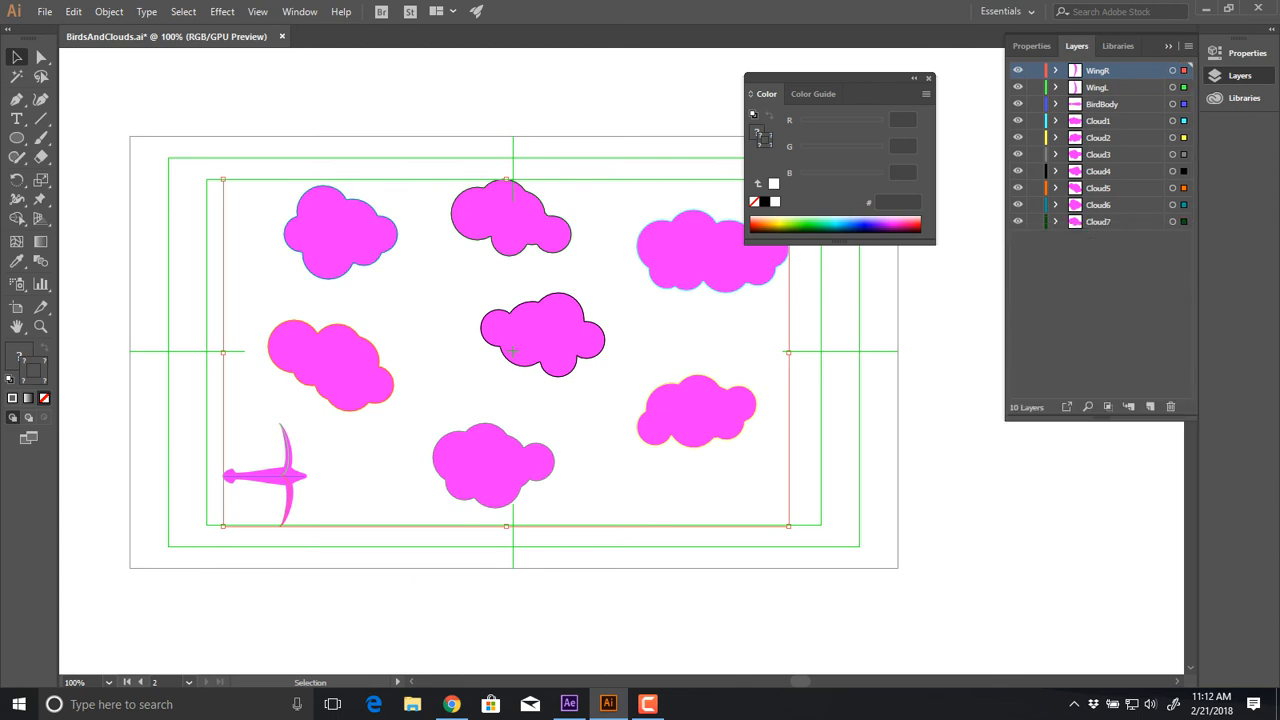
left_click(1150, 407)
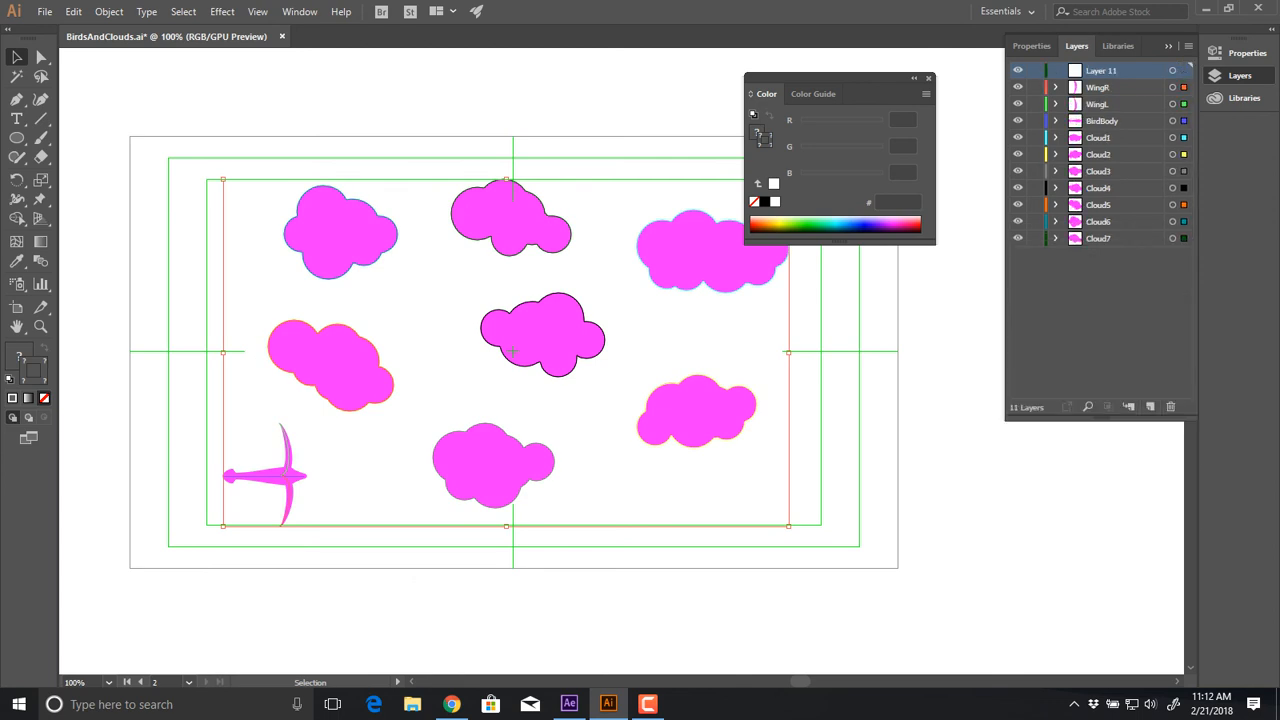
Move the selected bird and cloud artwork from the WingR through Cloud7 layers into Layer 11
left_click_drag(1184, 87, 1184, 71)
left_click(1120, 87)
left_click(1120, 71, "ctrl")
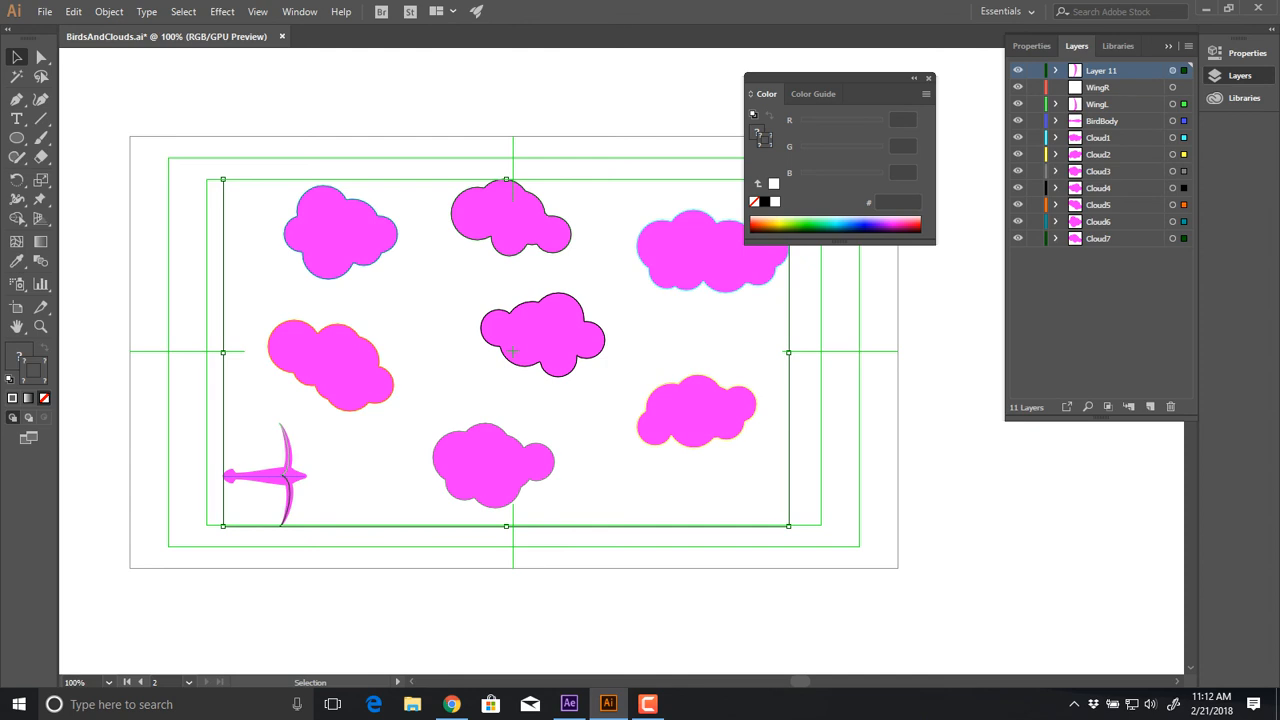
left_click_drag(1184, 104, 1184, 71)
left_click_drag(1184, 120, 1184, 71)
left_click_drag(1184, 137, 1184, 71)
left_click_drag(1184, 154, 1184, 71)
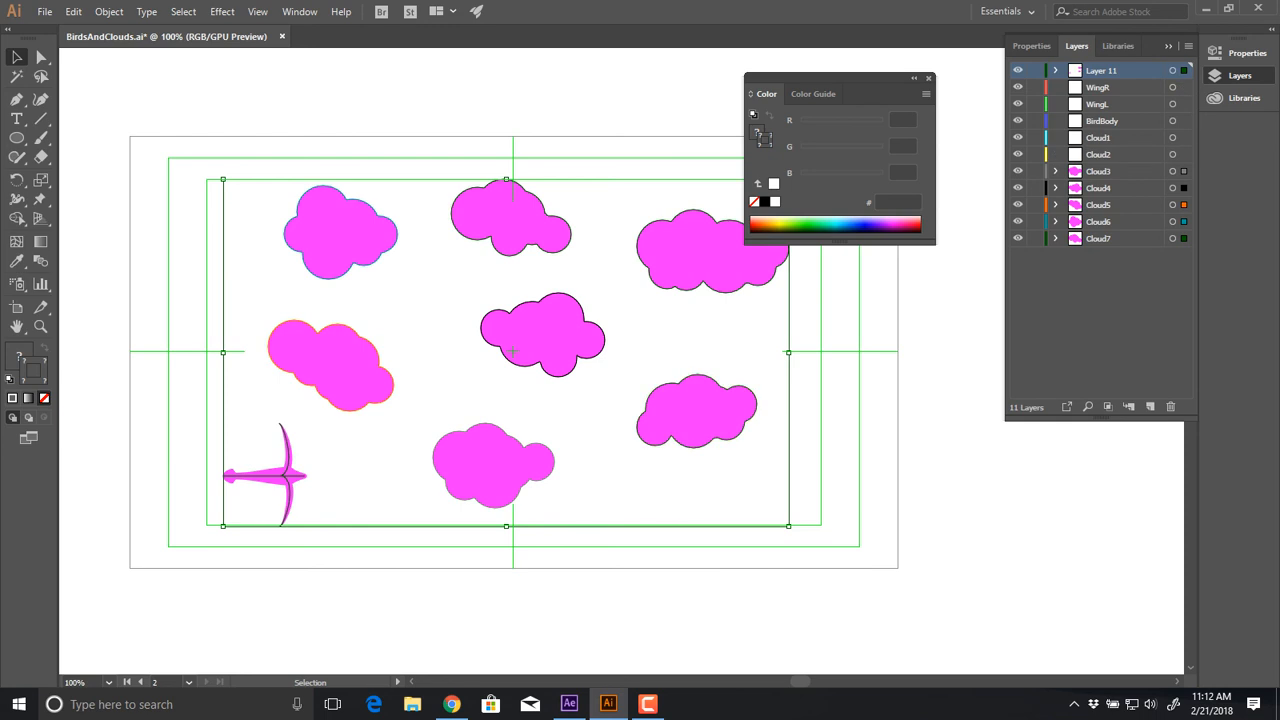
left_click_drag(1184, 171, 1184, 71)
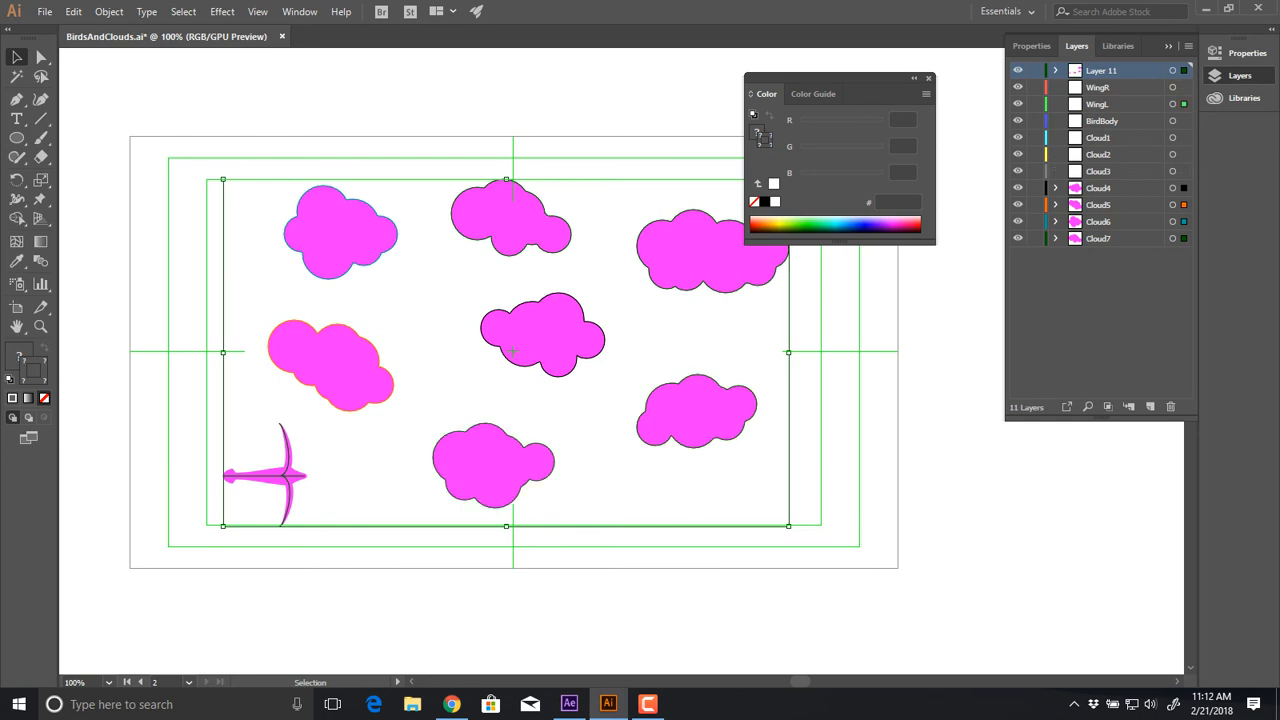
left_click_drag(1184, 204, 1184, 71)
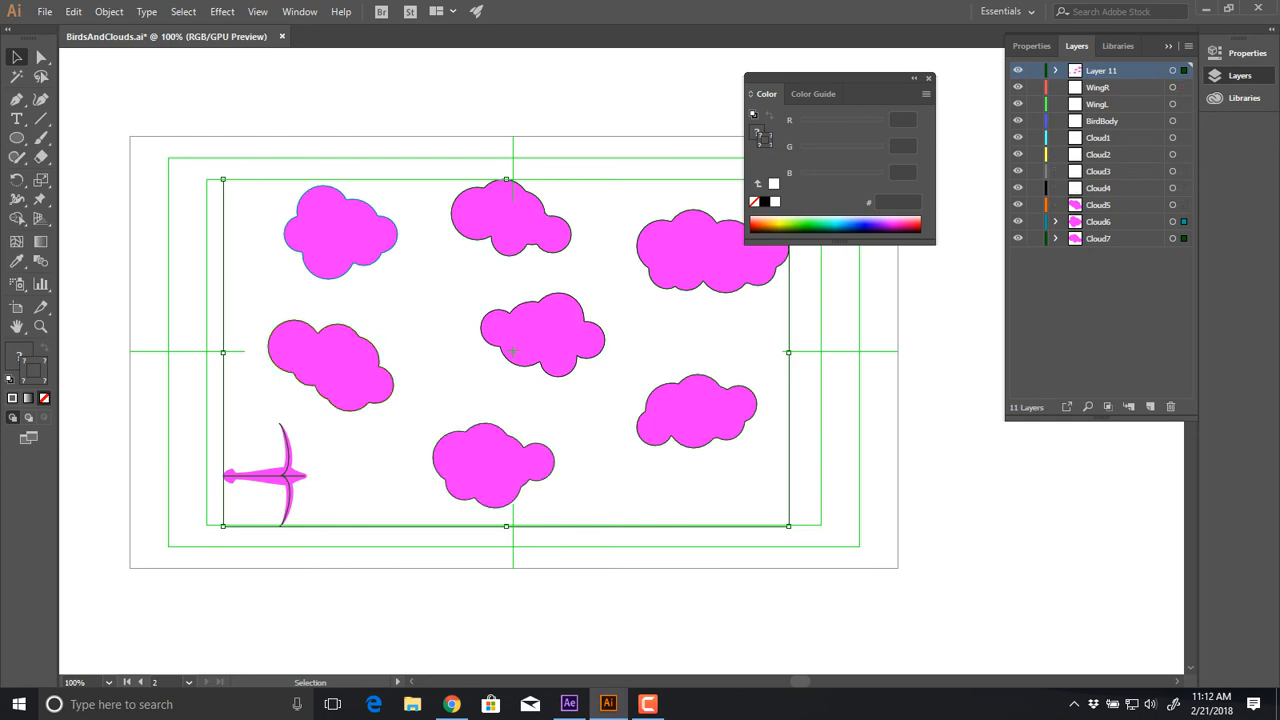
left_click_drag(1184, 221, 1184, 71)
Delete the emptied layers from WingR through Cloud7 and deselect the artwork
left_click(1130, 87)
left_click(1130, 238, "shift")
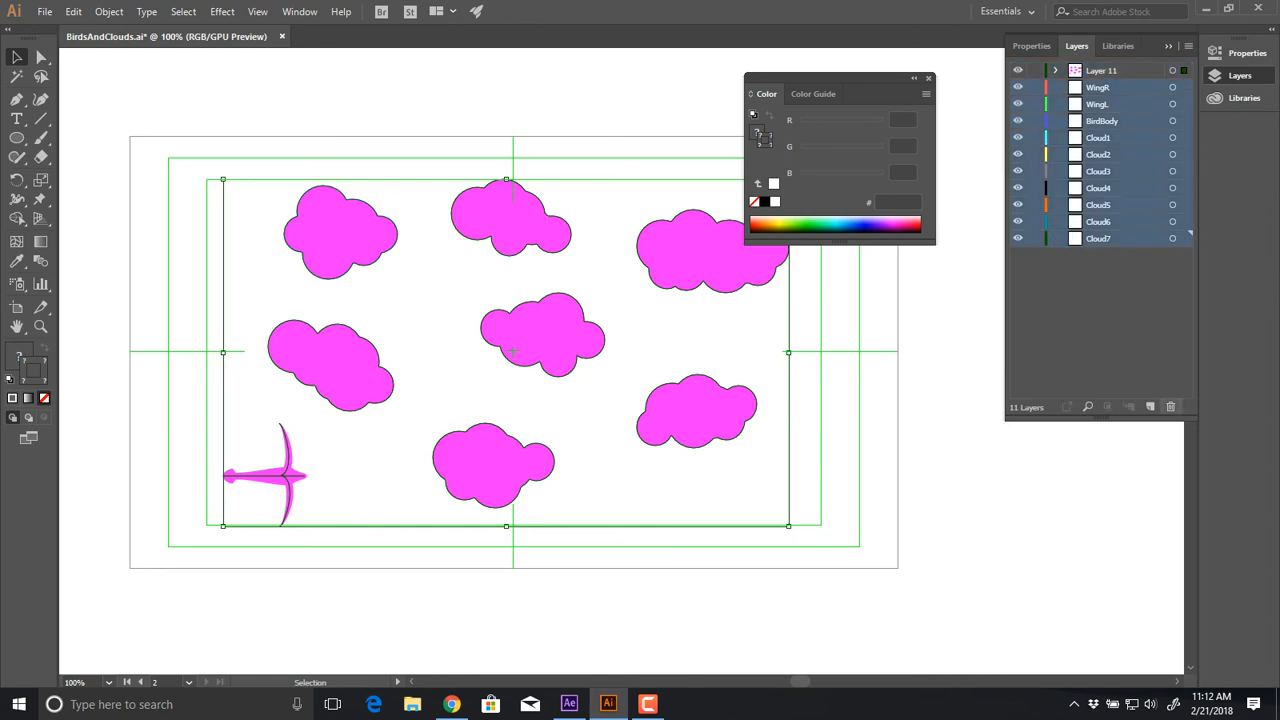
left_click(1170, 406)
key("ctrl+shift+a")
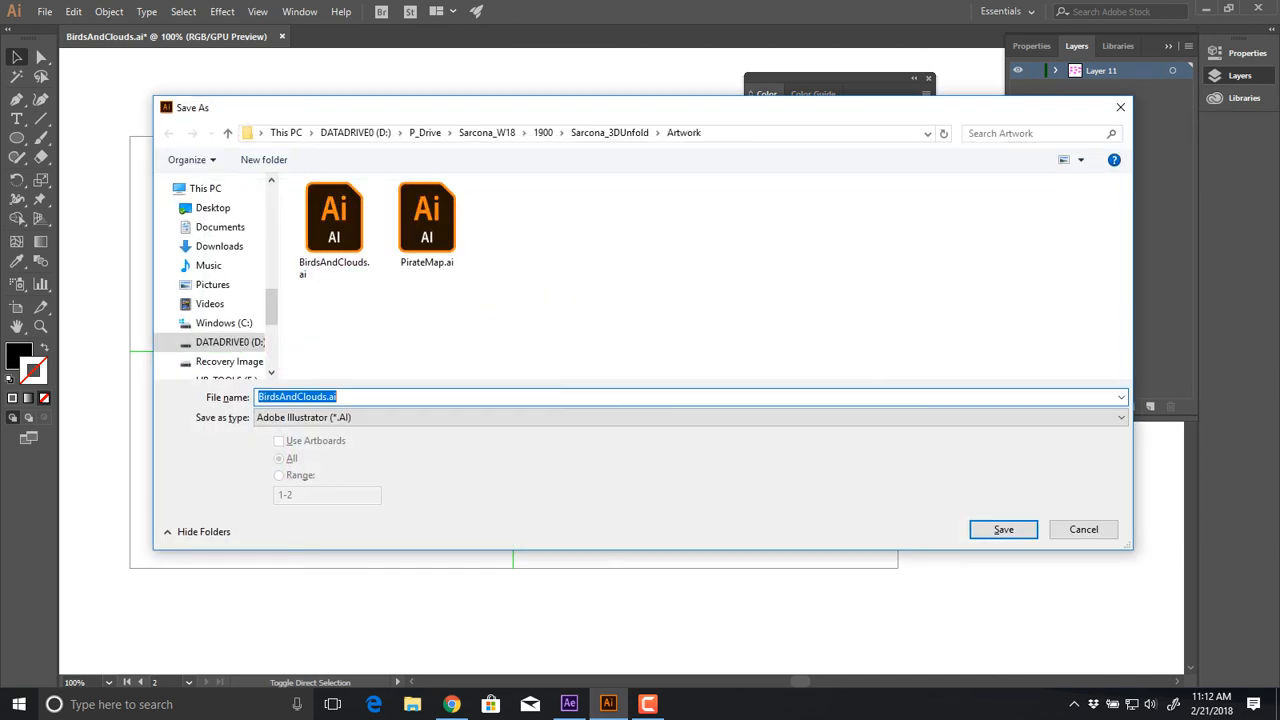
Save a copy of the document as BirdsAndClouds_Joined.ai with the default Illustrator CC options
key("Right")
key("Left")
key("Left")
key("Left")
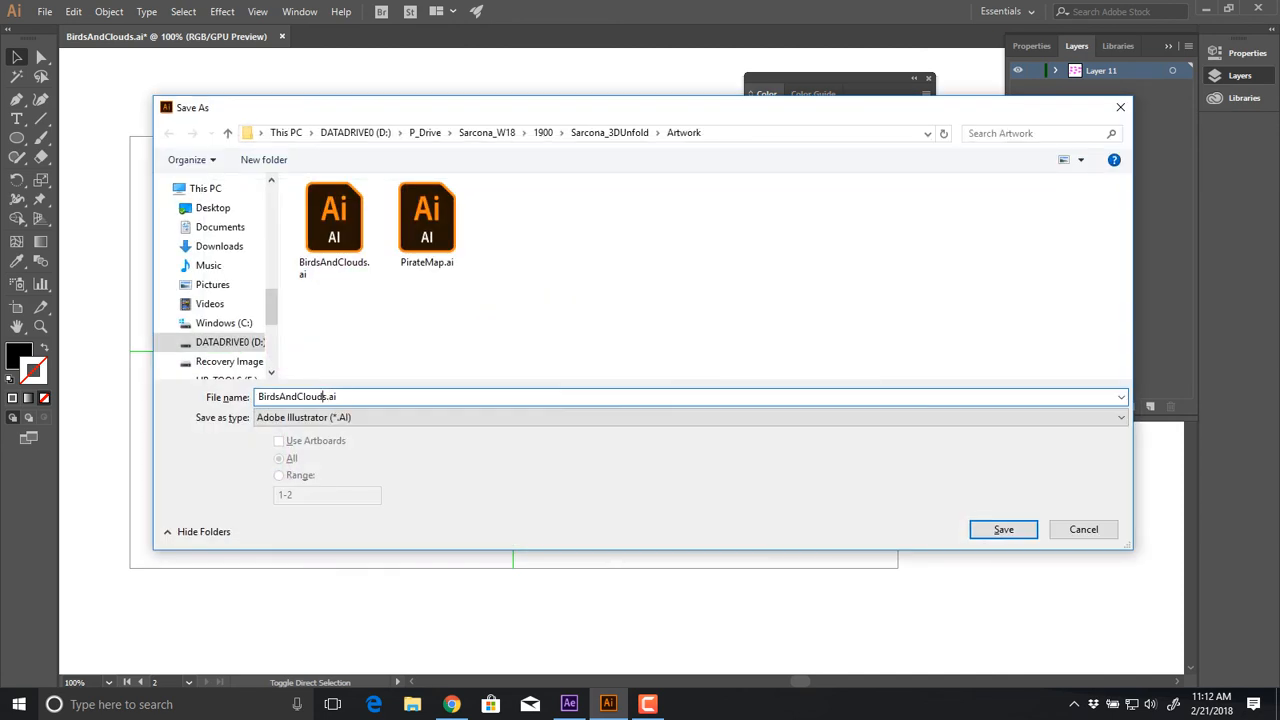
type("_Joined")
key("Return")
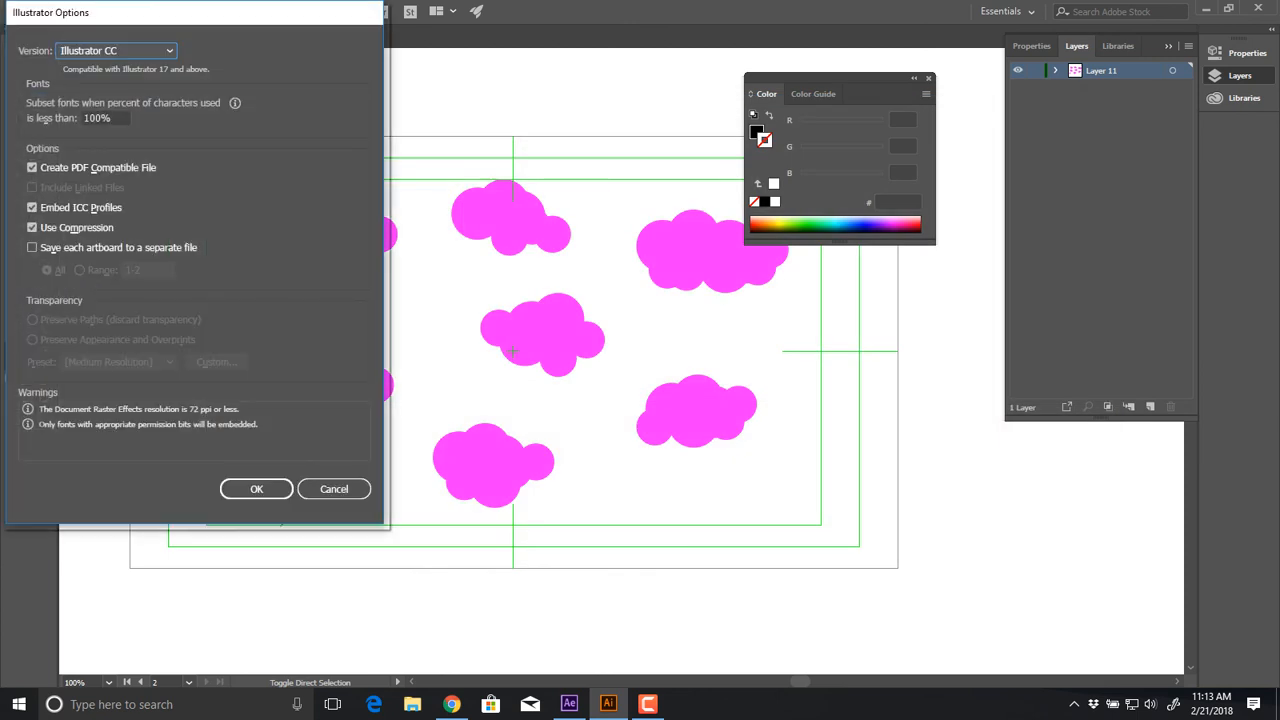
key("Return")
Switch to After Effects and import BirdsAndClouds_Joined.ai from the Artwork folder as Footage
key("alt+Tab")
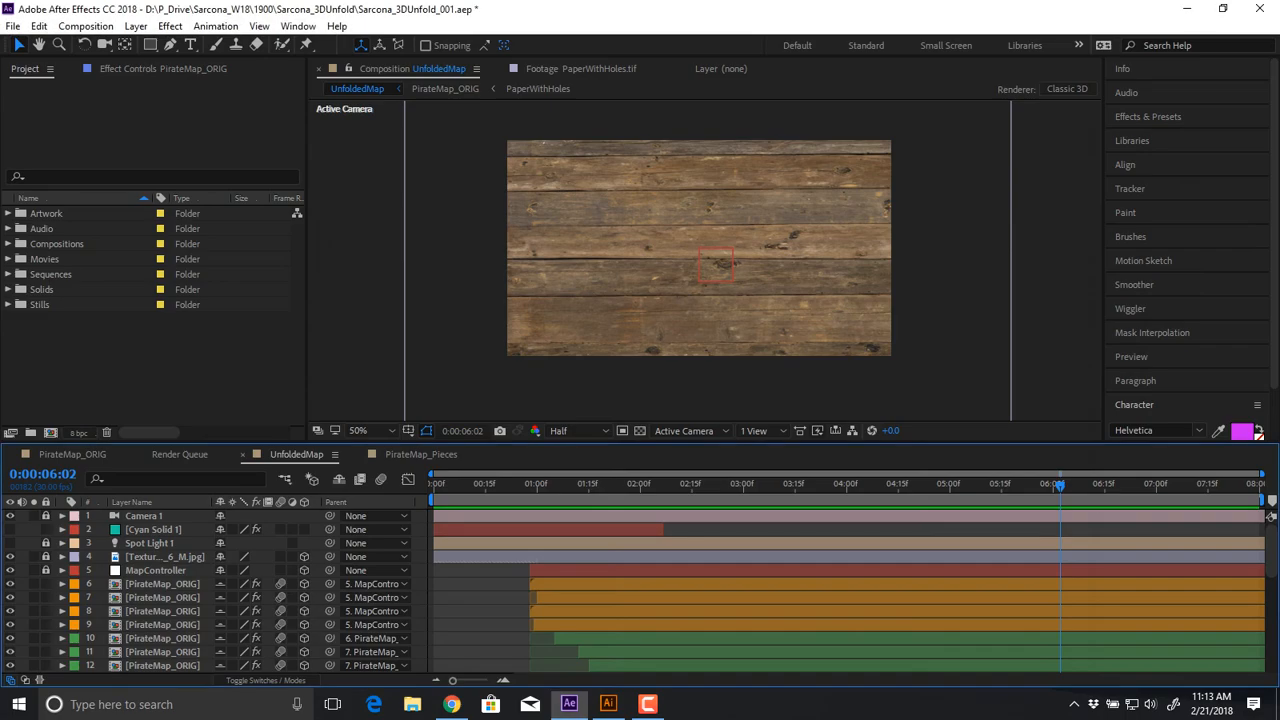
key("ctrl+i")
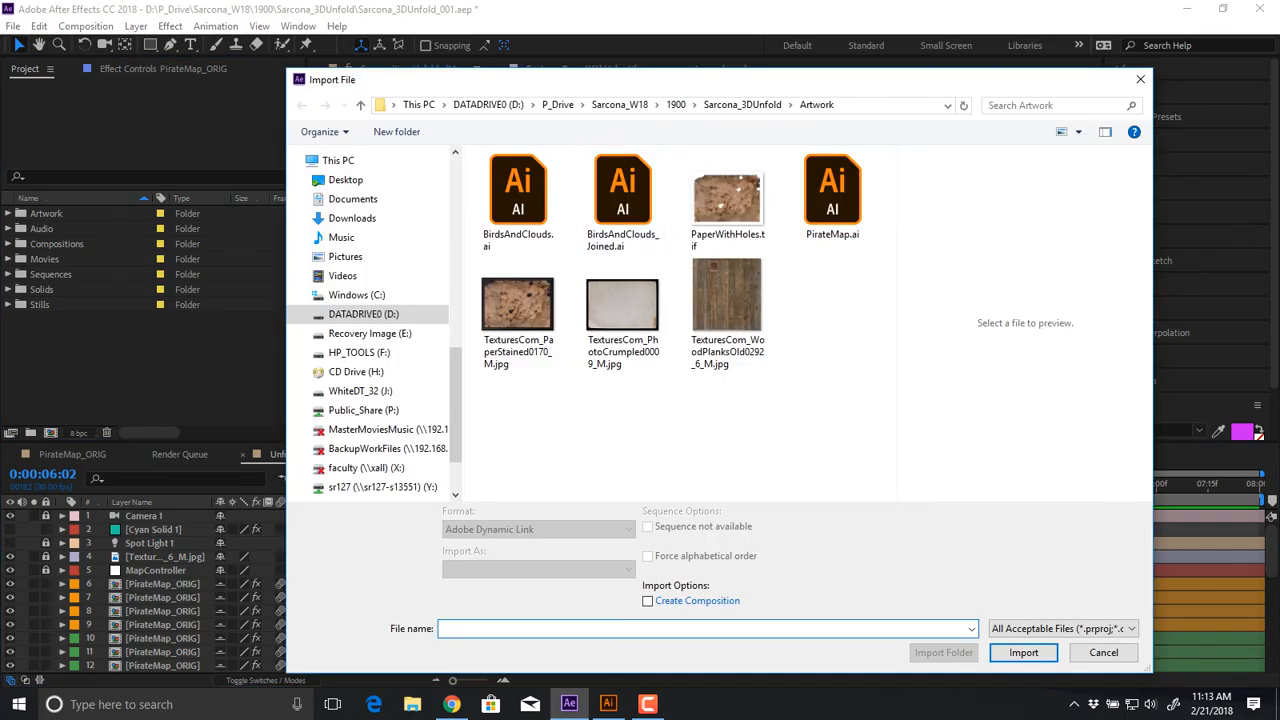
left_click(743, 105)
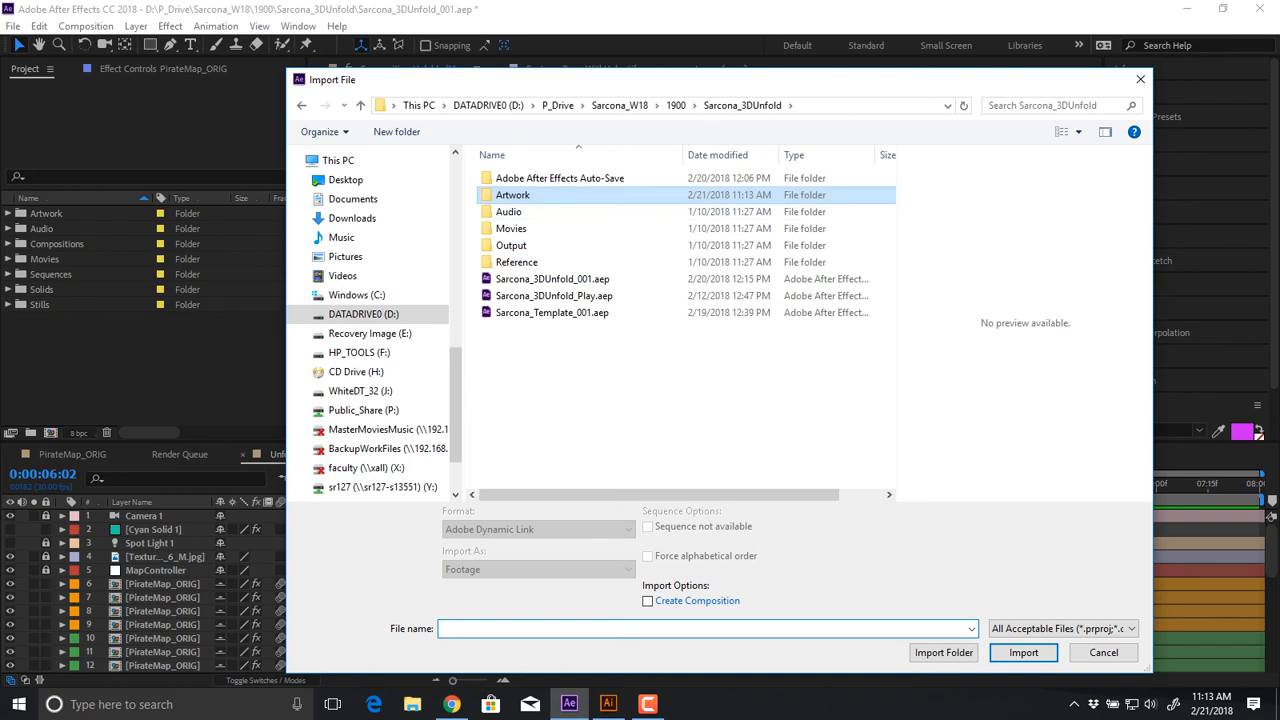
double_click(728, 195)
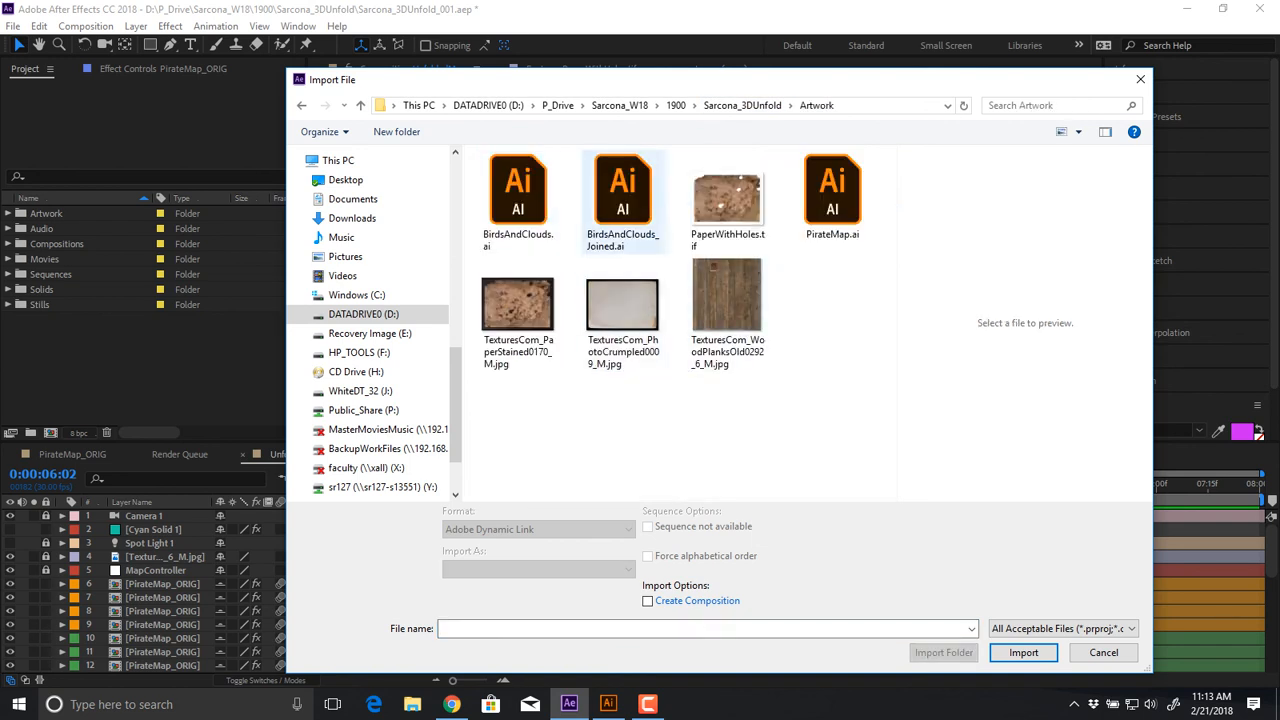
left_click(620, 200)
left_click(560, 569)
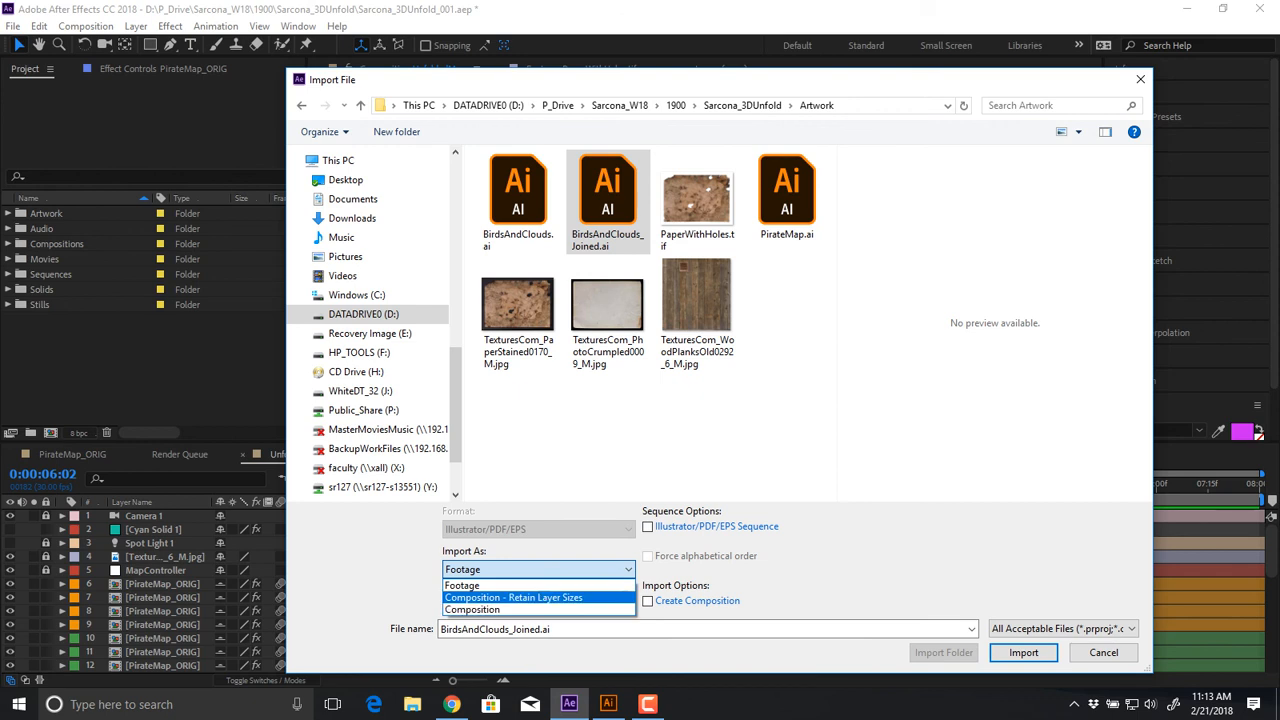
left_click(530, 585)
left_click(1023, 652)
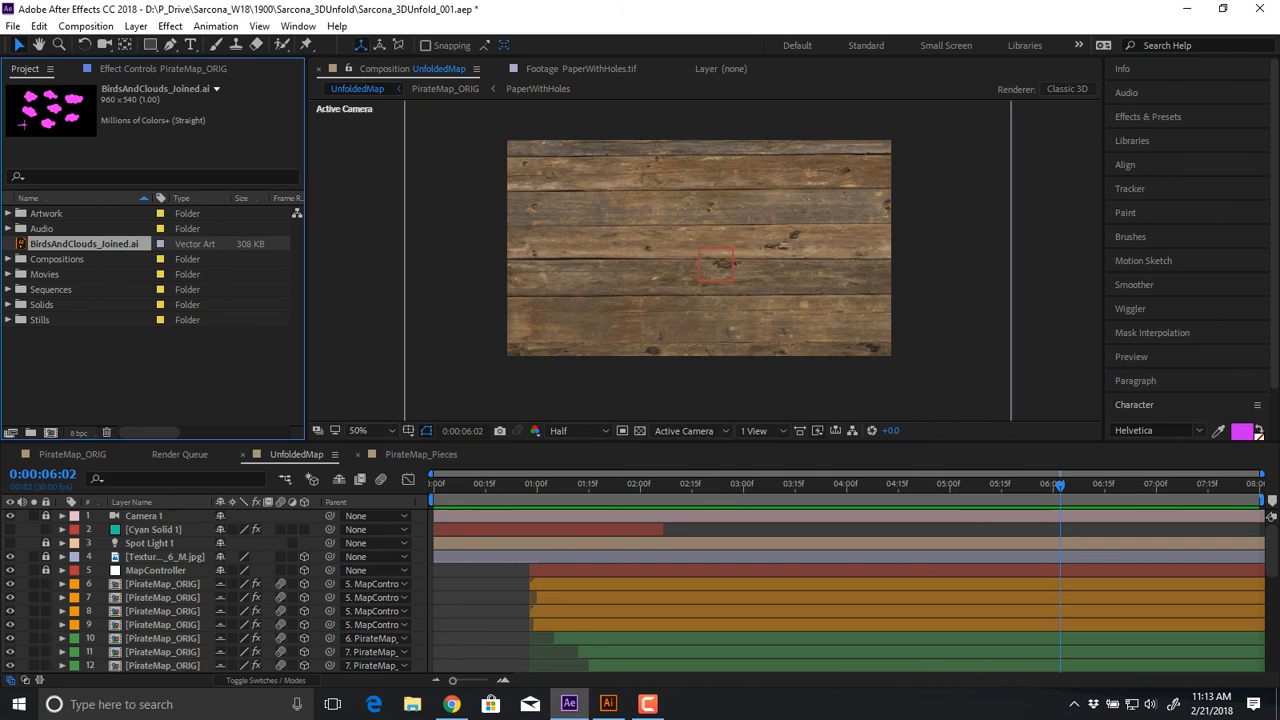
Open the PirateMap_Pieces composition and add BirdsAndClouds_Joined.ai as its top layer
left_click(421, 454)
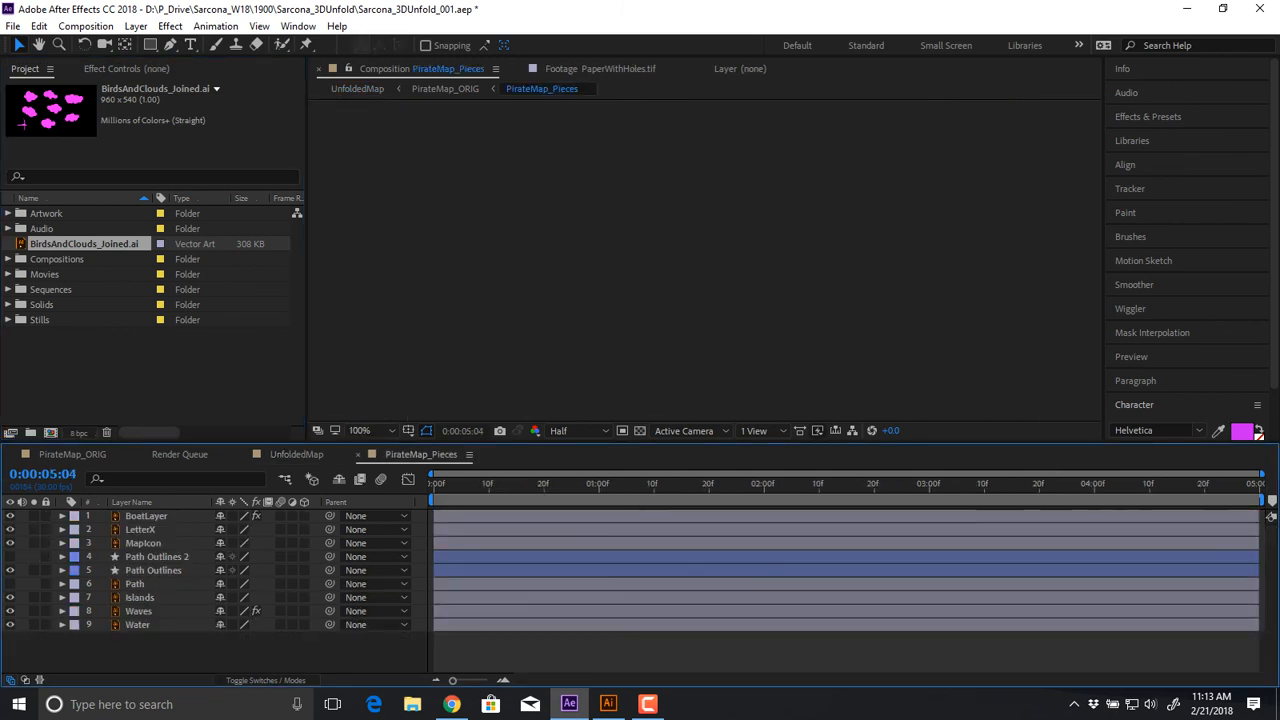
key("space")
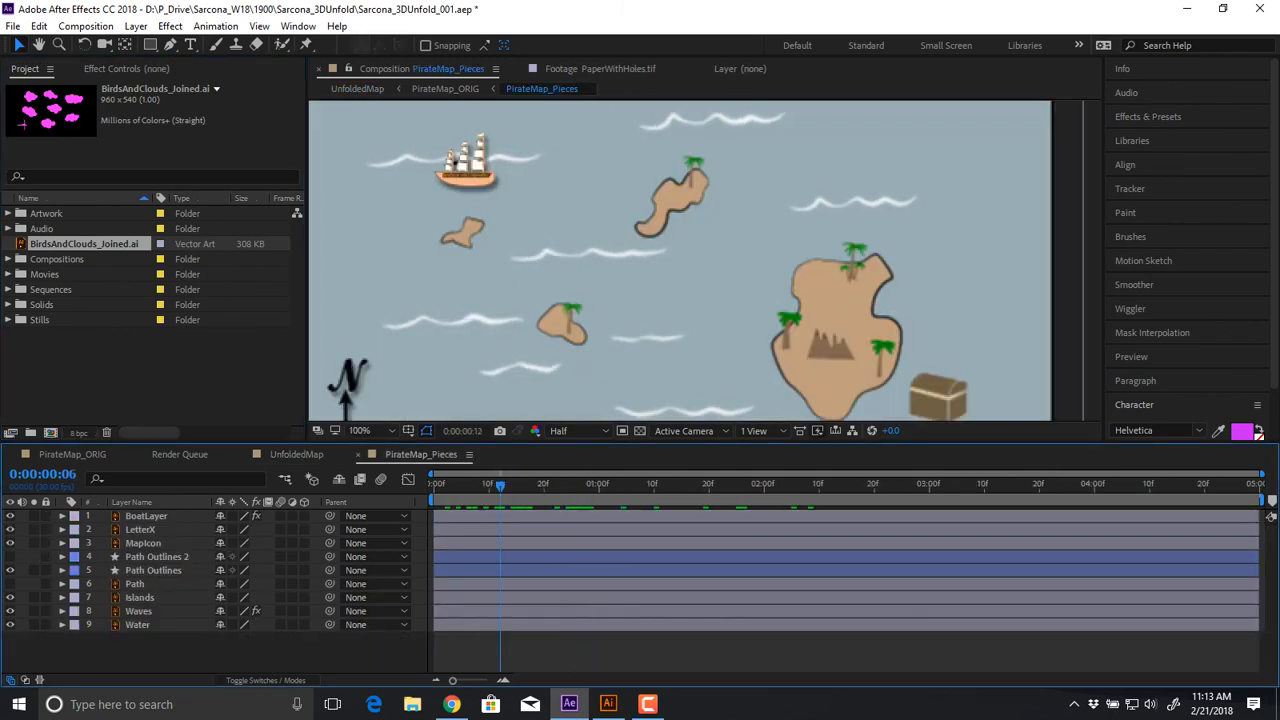
key("space")
left_click_drag(84, 244, 165, 514)
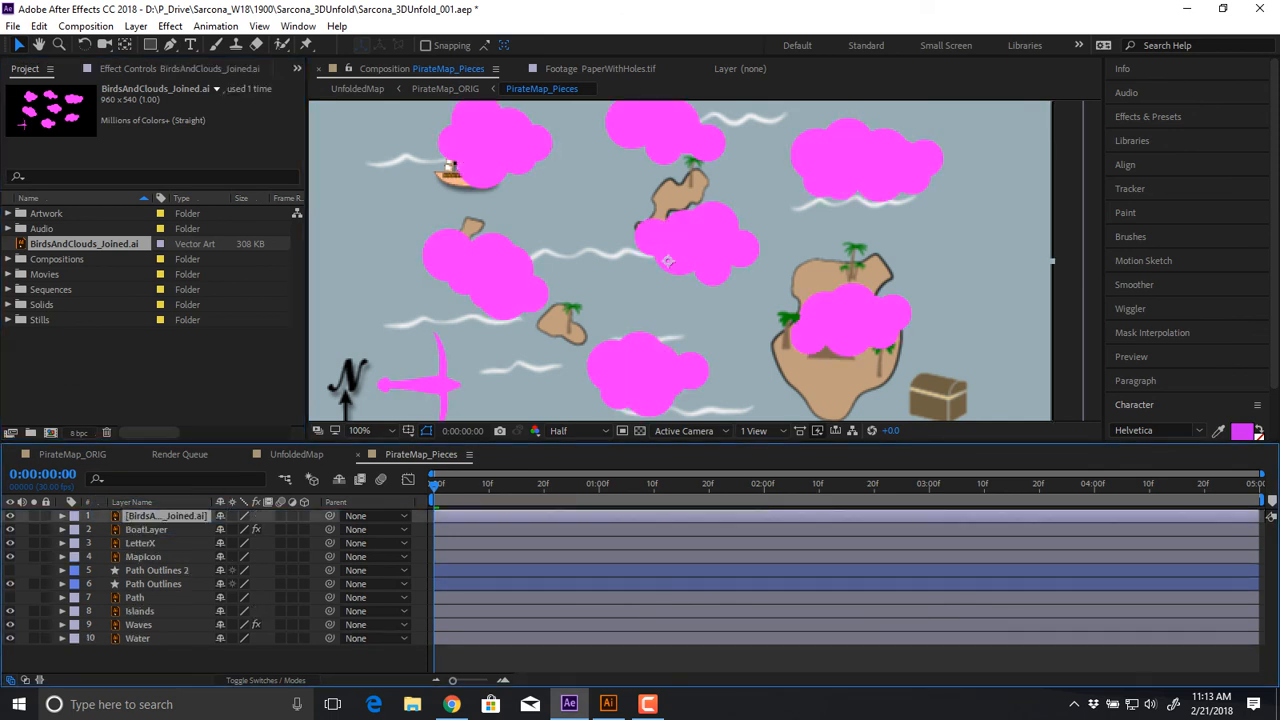
Draw a closed Pen tool mask on the BirdsAndClouds_Joined.ai layer around the cloud just above the bird
key("comma")
key("period")
key("space")
left_click_drag(668, 262, 706, 250)
left_click(170, 45)
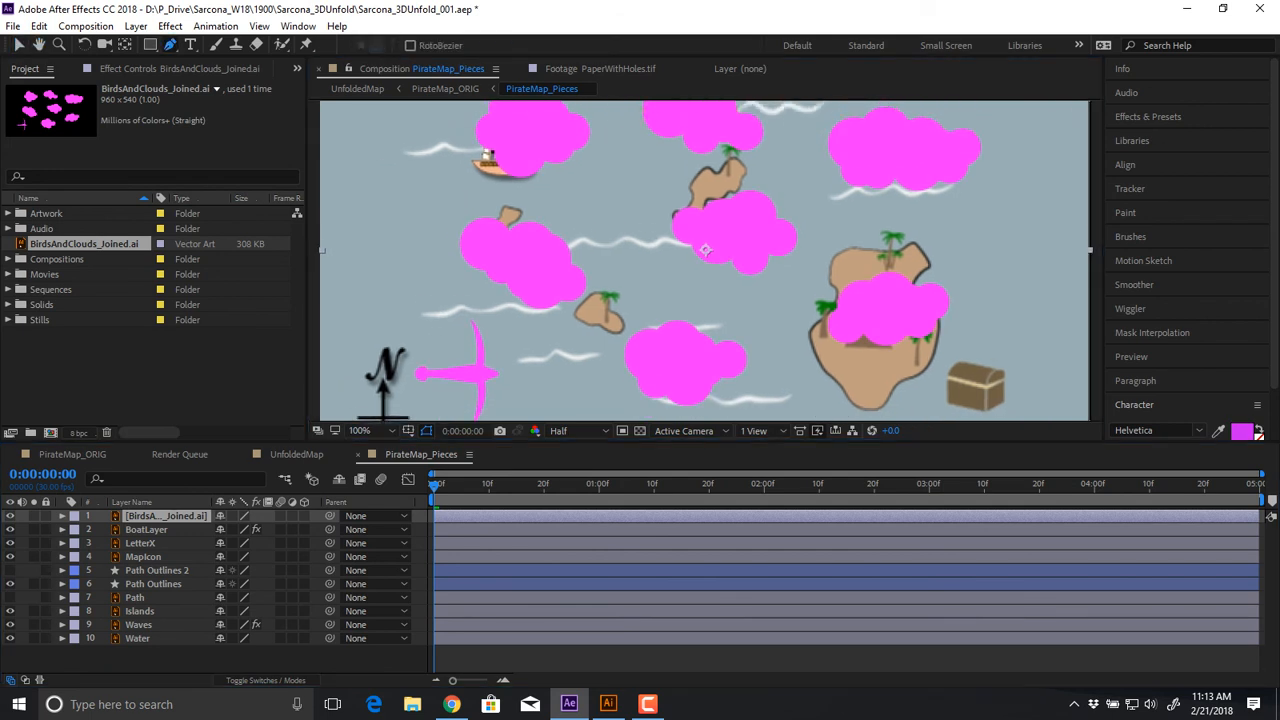
left_click(443, 237)
left_click(494, 302)
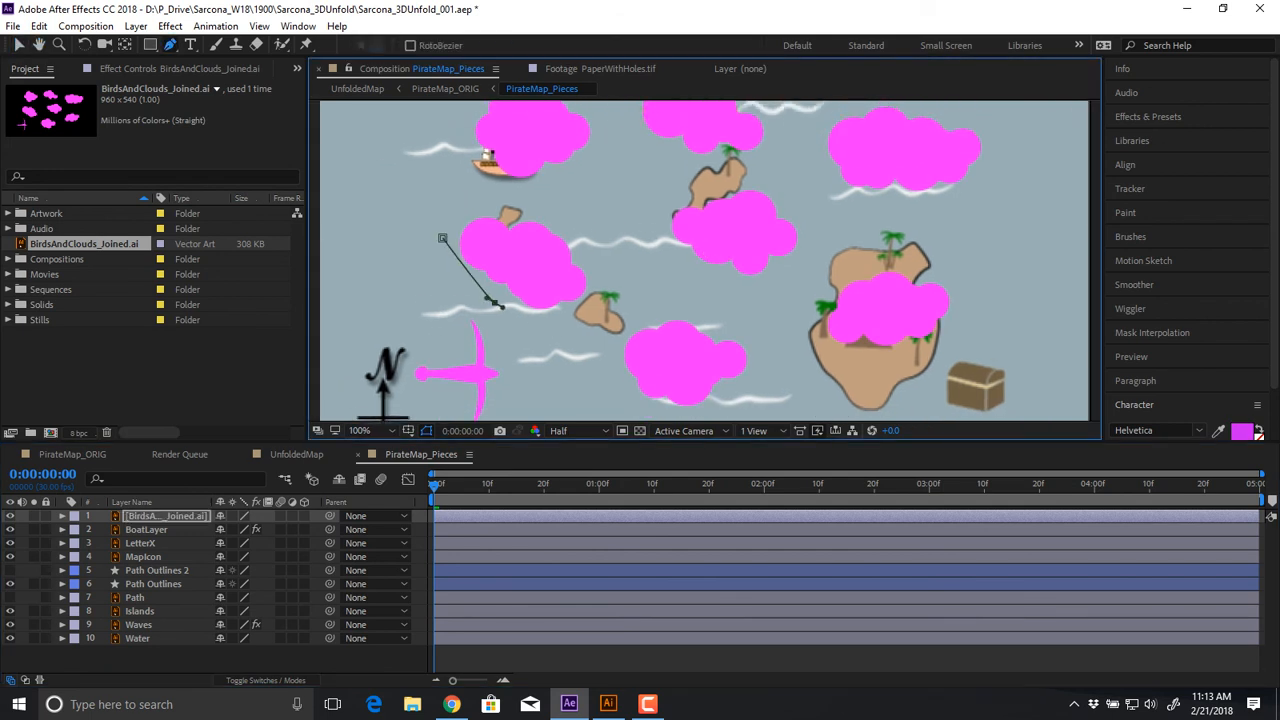
left_click(567, 329)
left_click(609, 293)
left_click(573, 225)
left_click(481, 207)
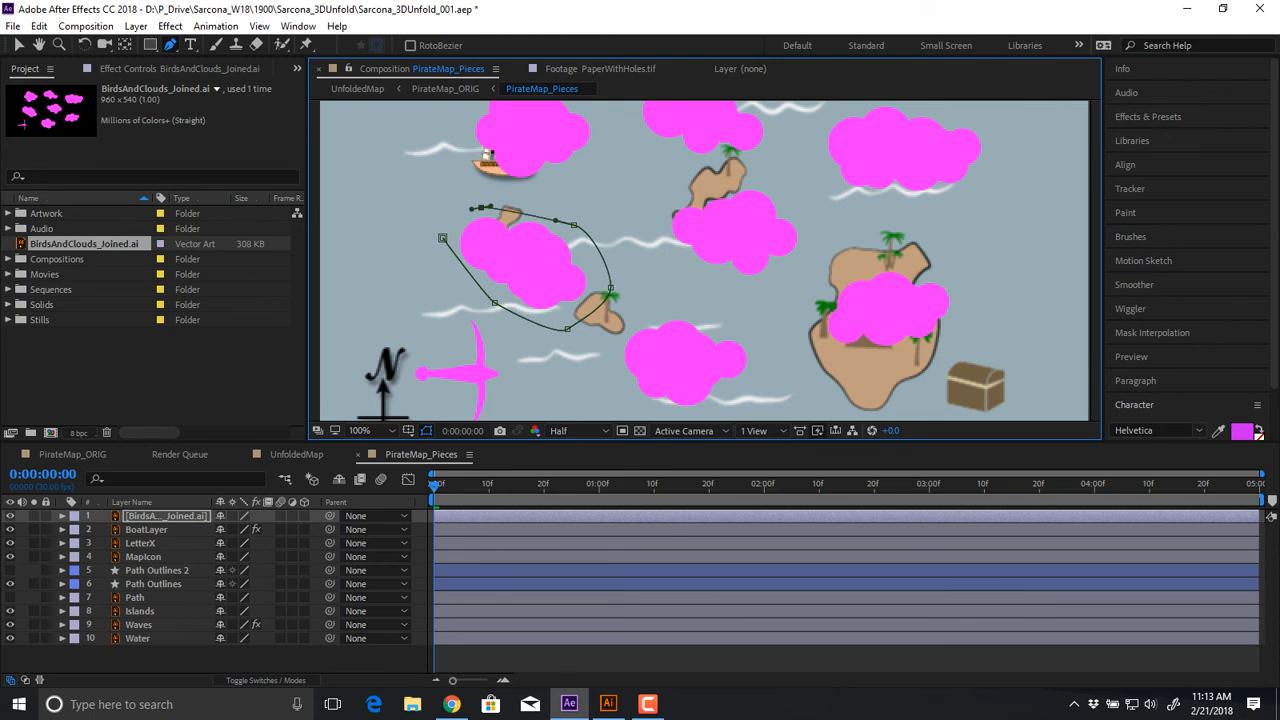
left_click(443, 237)
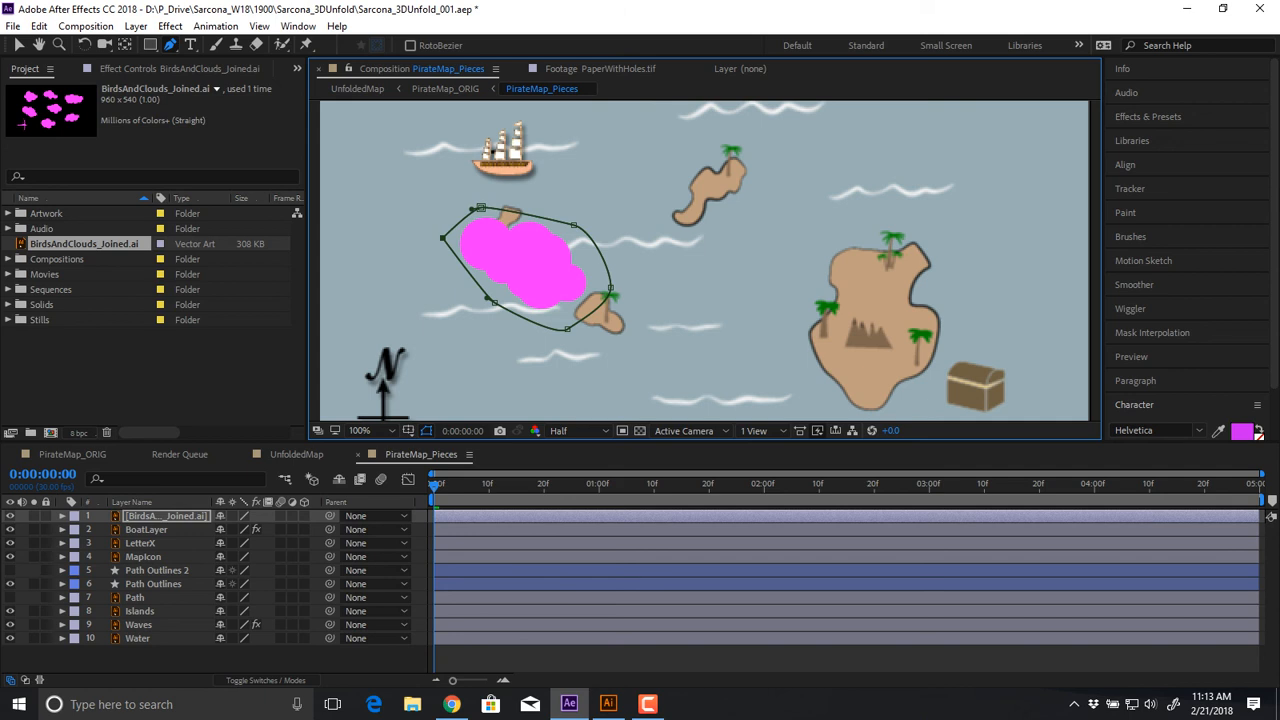
Try moving the masked cloud layer down and to the left over the map
key("v")
left_click_drag(515, 262, 759, 307)
left_click_drag(950, 295, 660, 285)
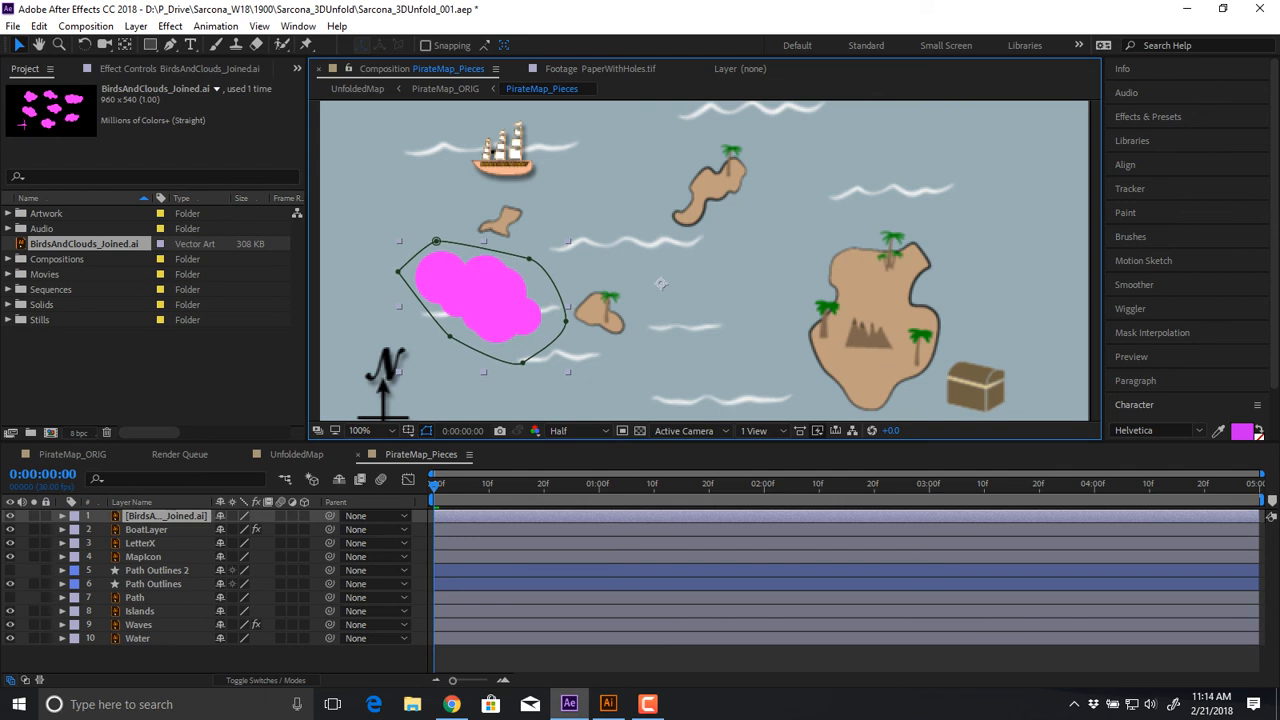
Undo the layer move and the mask drawn around the cloud
key("ctrl+z")
key("ctrl+z")
key("ctrl+z")
key("ctrl+z")
key("ctrl+z")
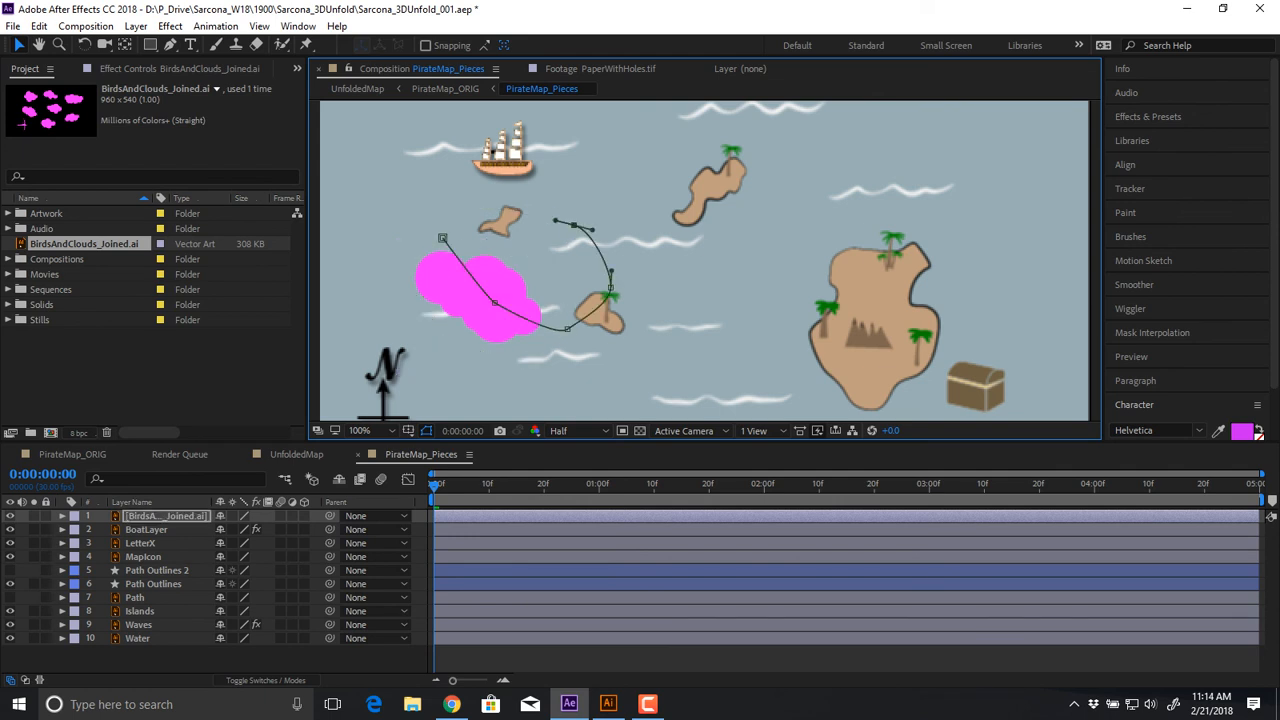
key("ctrl+z")
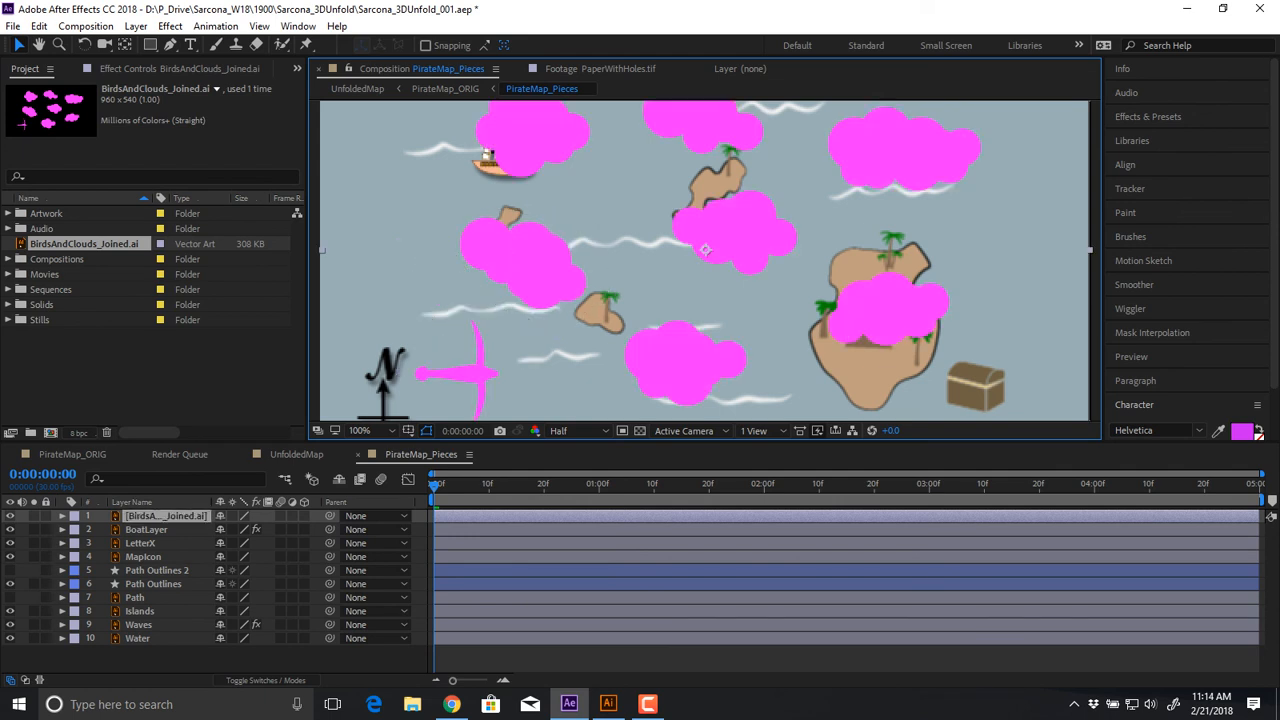
Create shapes from the BirdsAndClouds_Joined.ai vector layer and expand the resulting outlines layer's contents
right_click(182, 515)
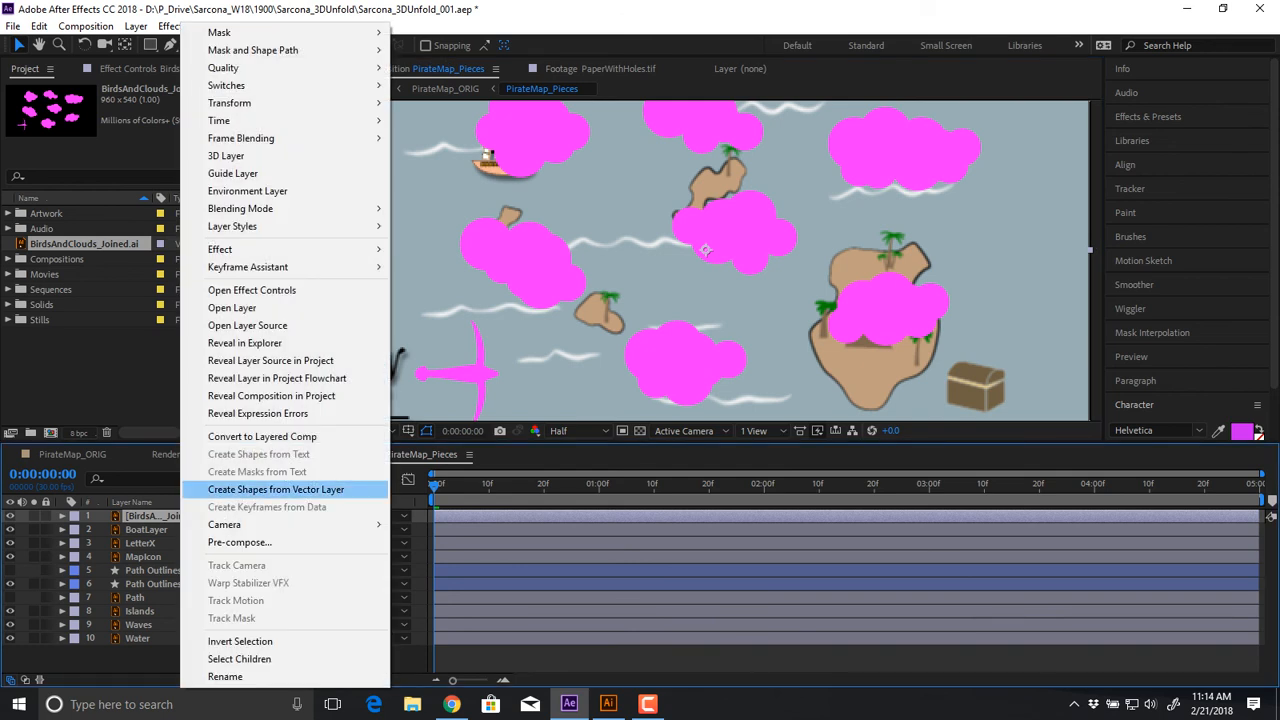
left_click(290, 489)
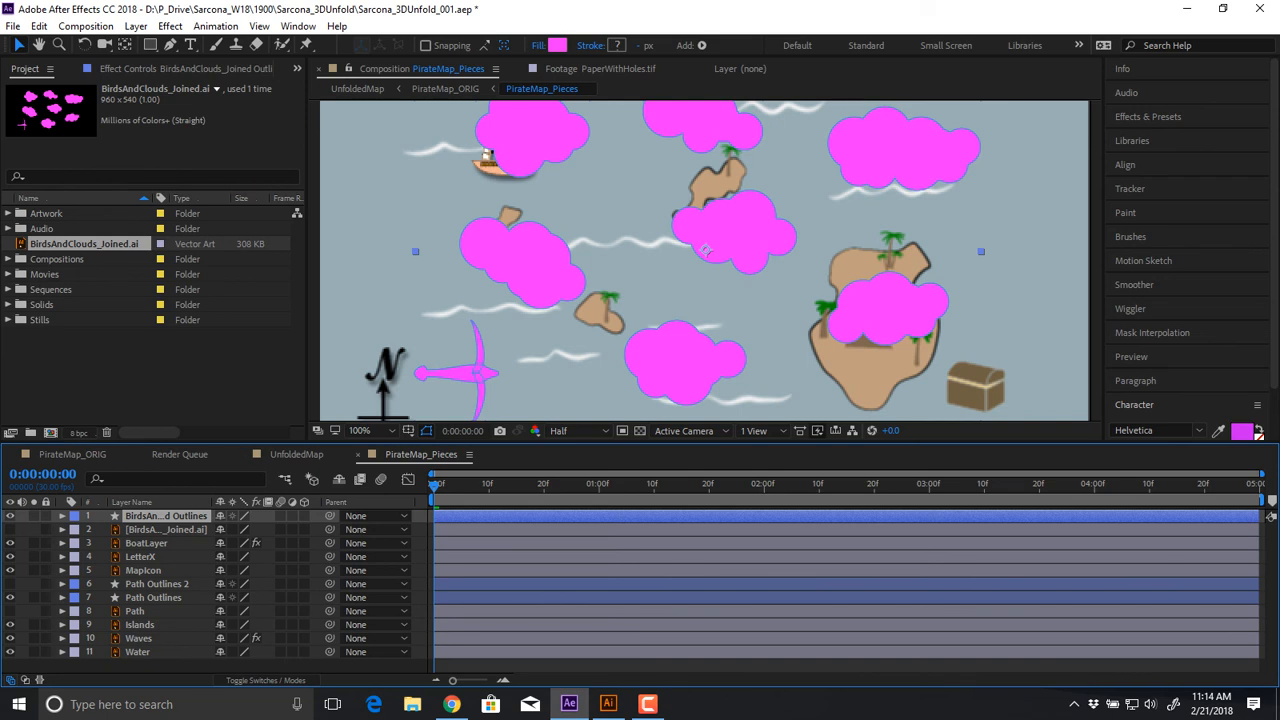
left_click_drag(417, 443, 417, 257)
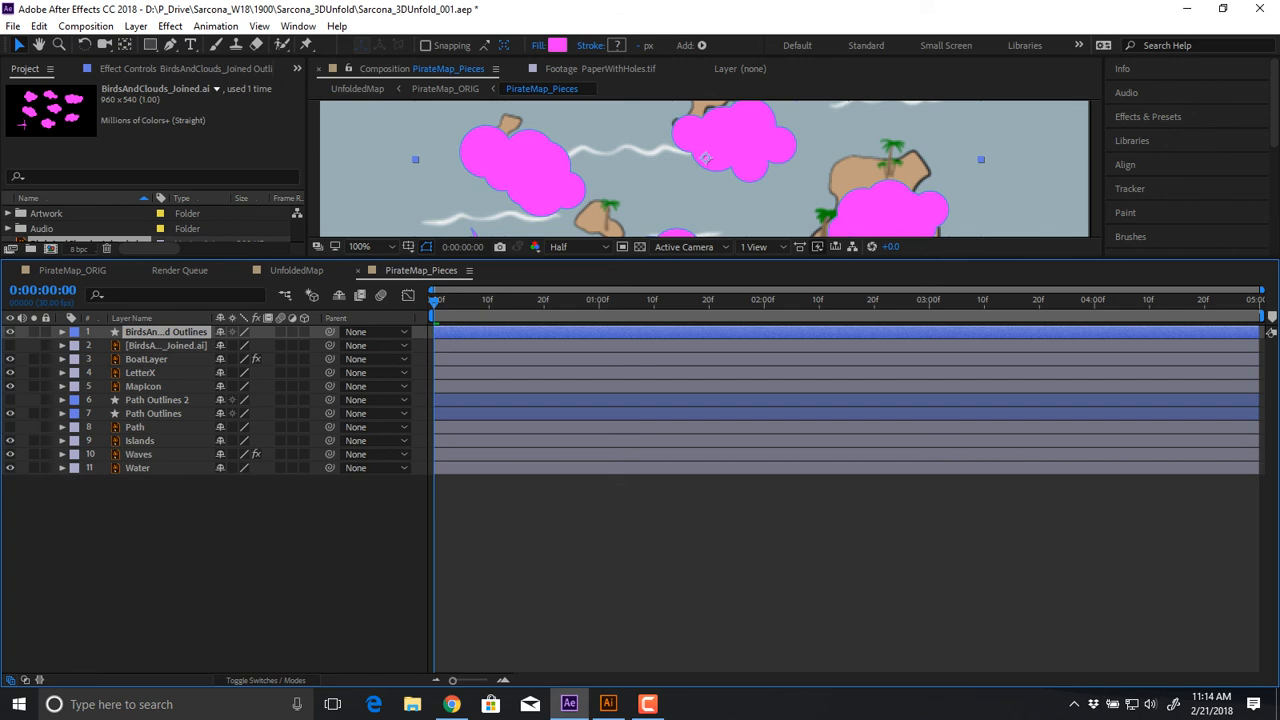
left_click(62, 332)
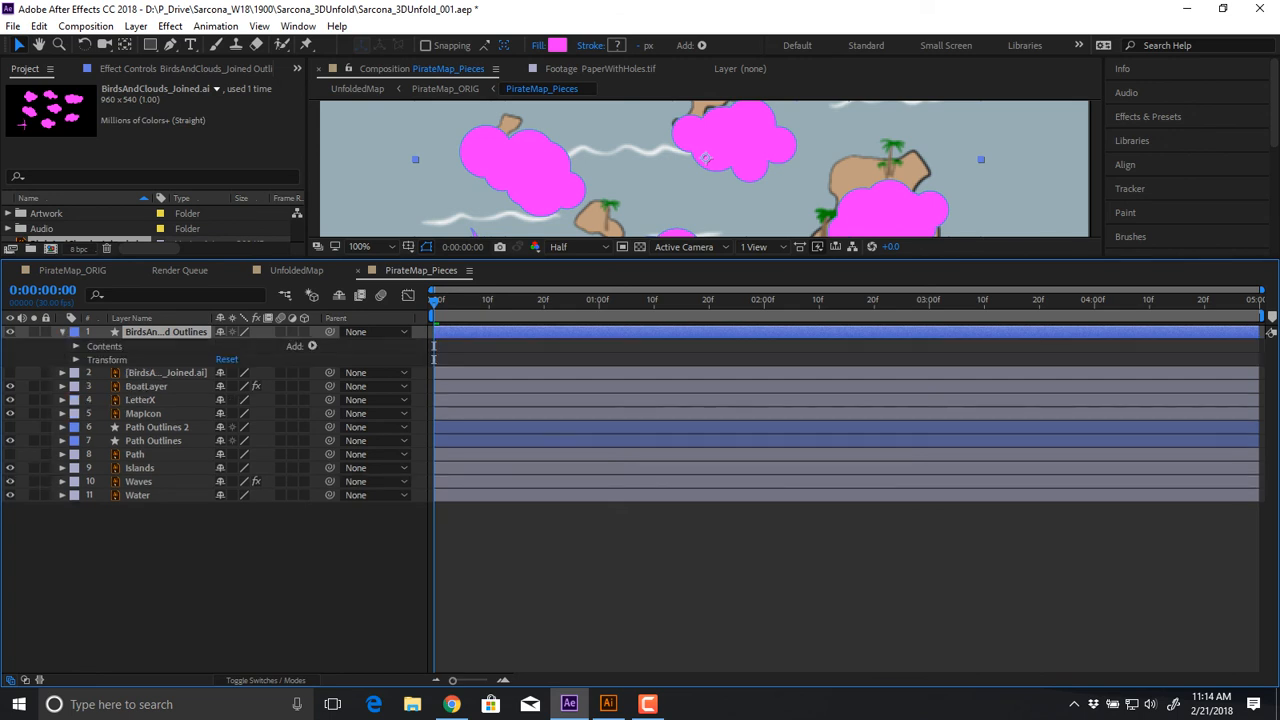
left_click(76, 346)
Go through the outlines layer's shape groups and cut Group 1 out of its contents
key("Down")
key("Down")
key("Down")
key("Down")
key("Down")
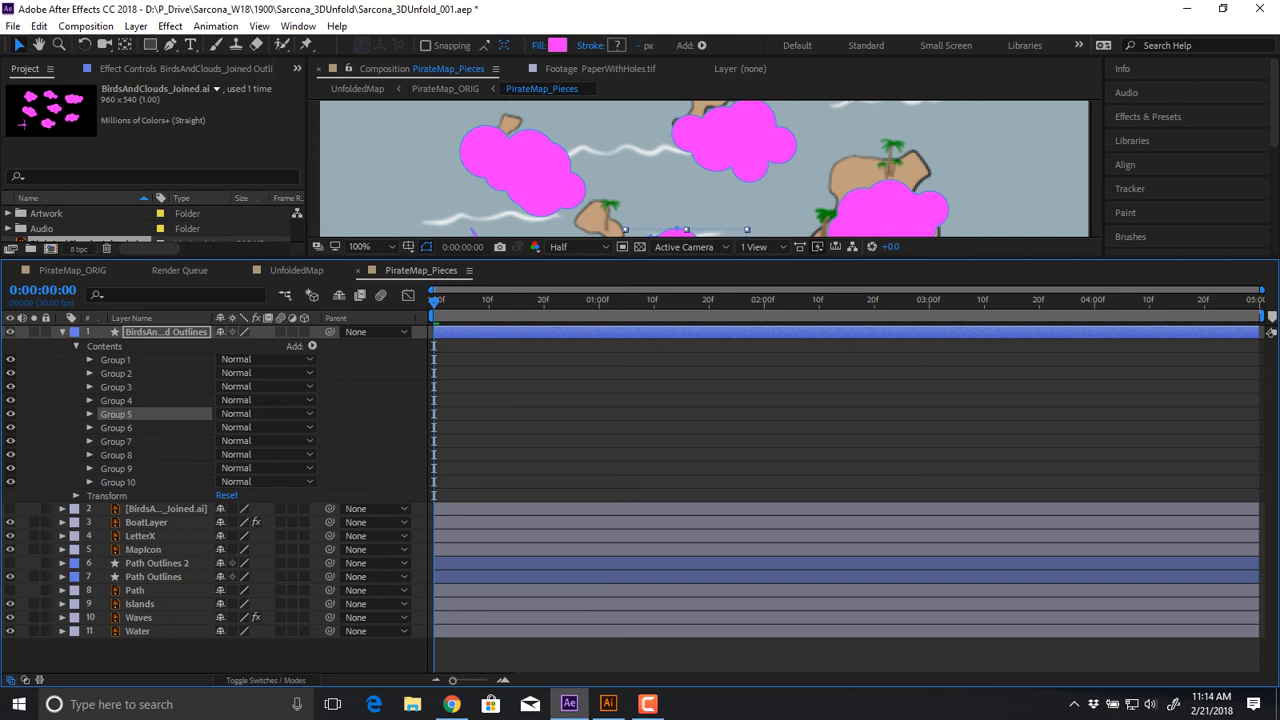
key("Up")
key("Up")
key("Up")
key("Up")
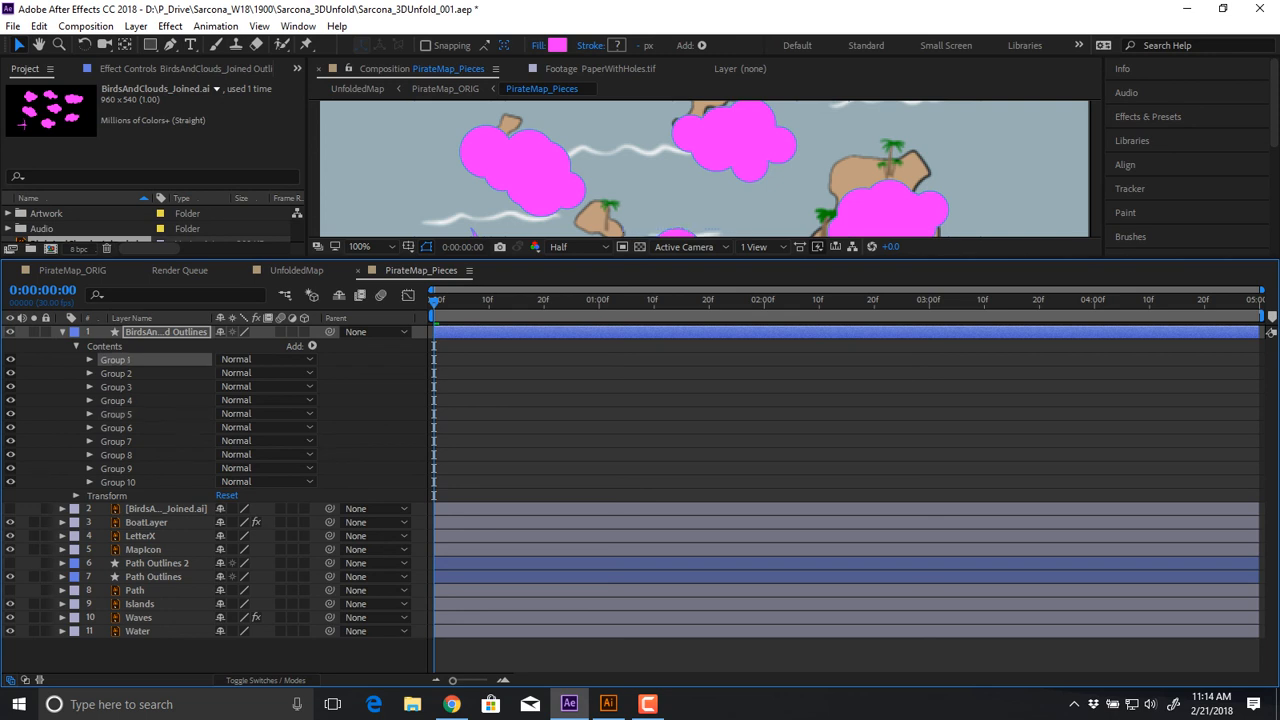
key("Delete")
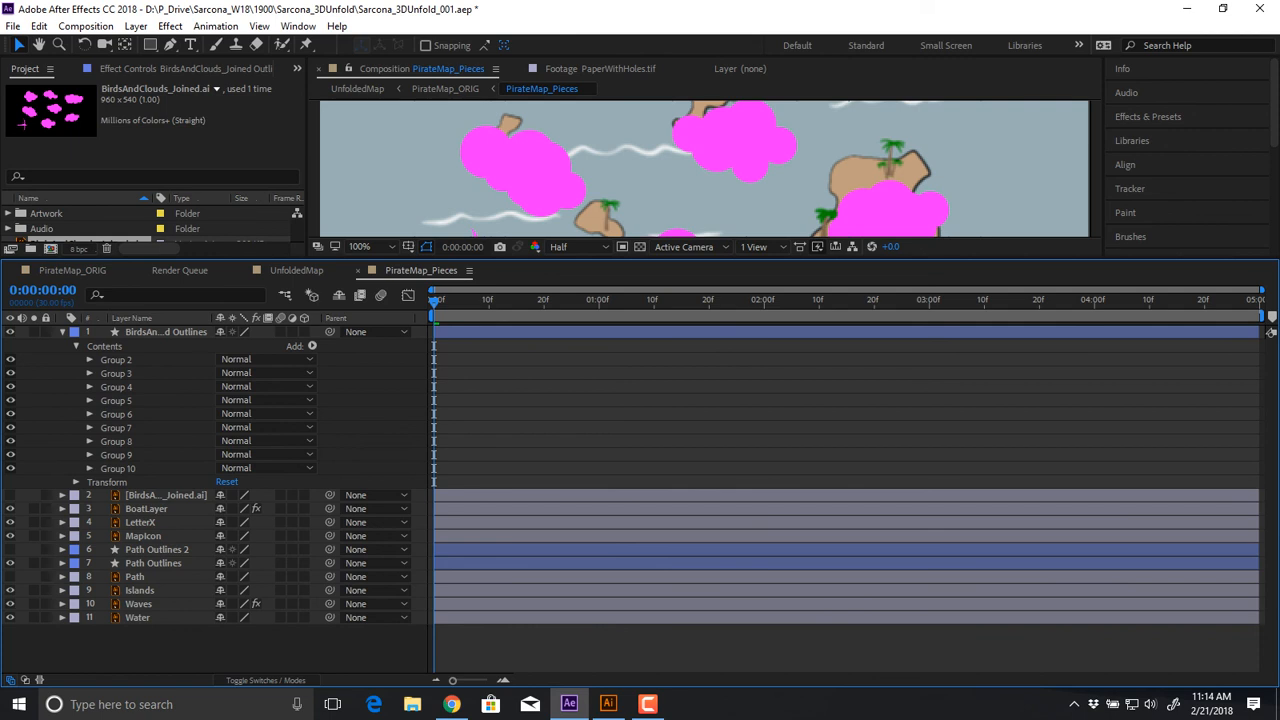
Add a new shape layer above the outlines layer and paste the cut cloud group into it
left_click(136, 26)
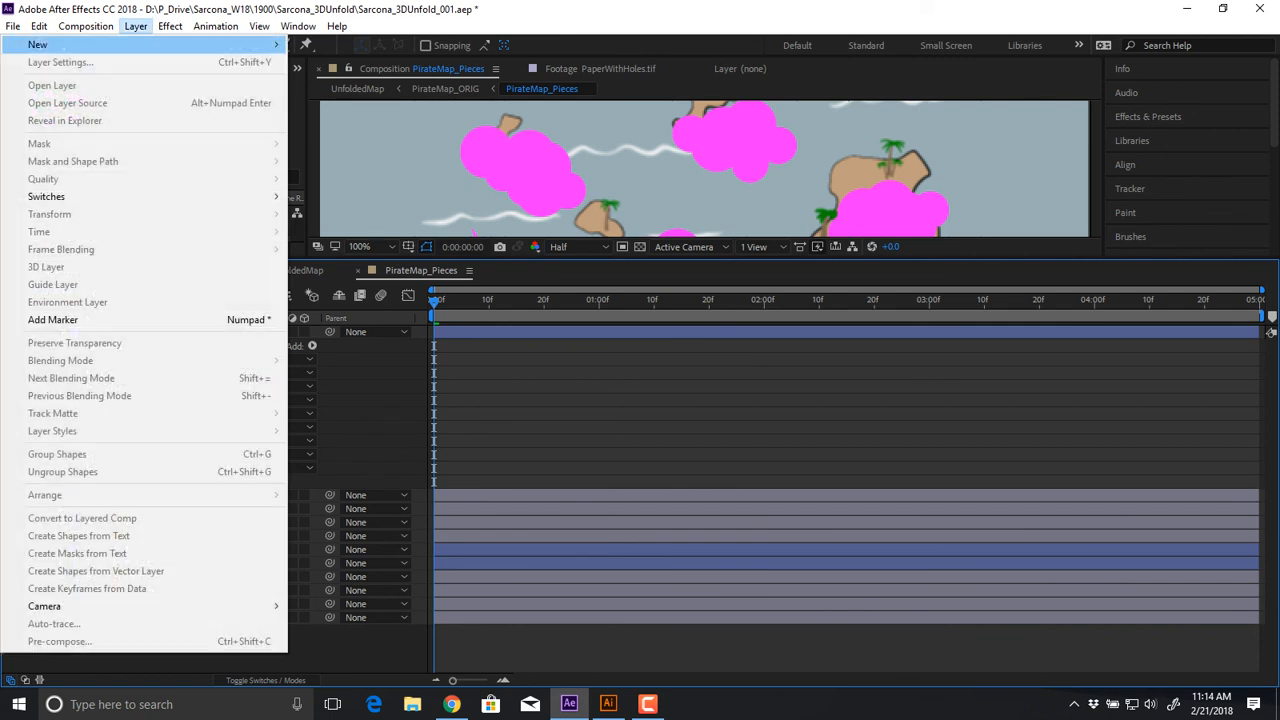
mouse_move(138, 45)
left_click(336, 132)
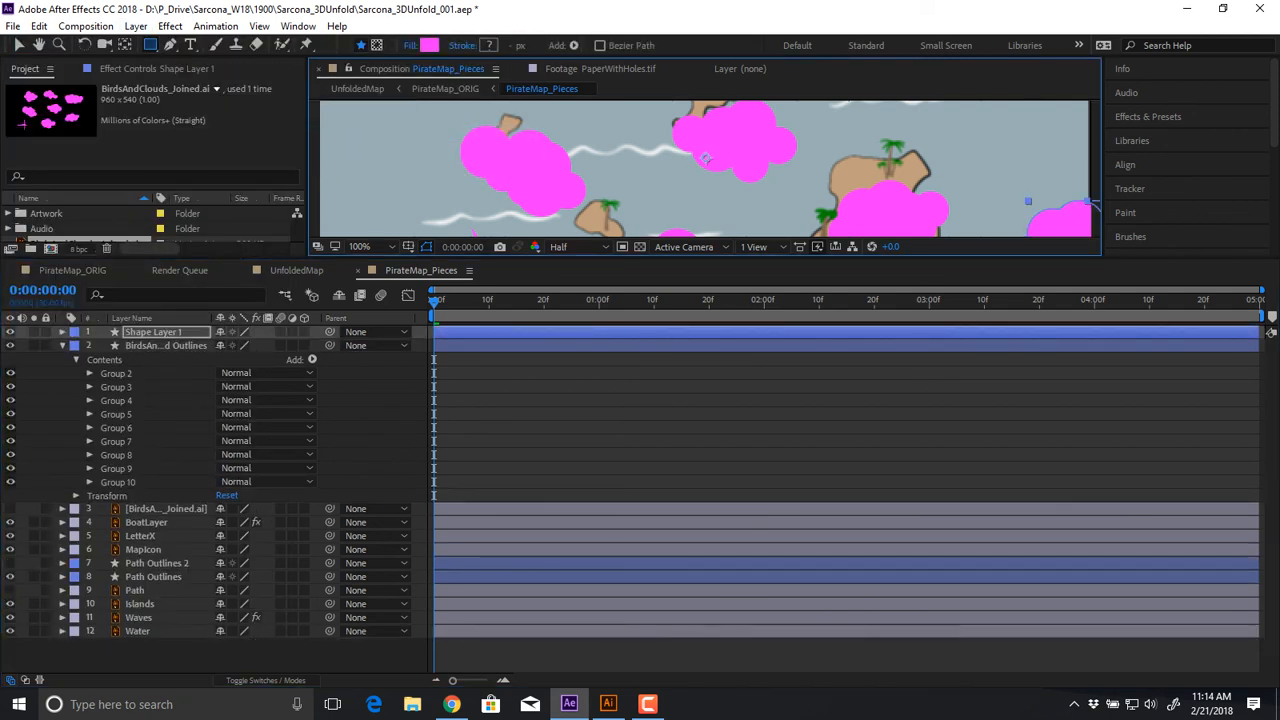
left_click_drag(463, 257, 463, 529)
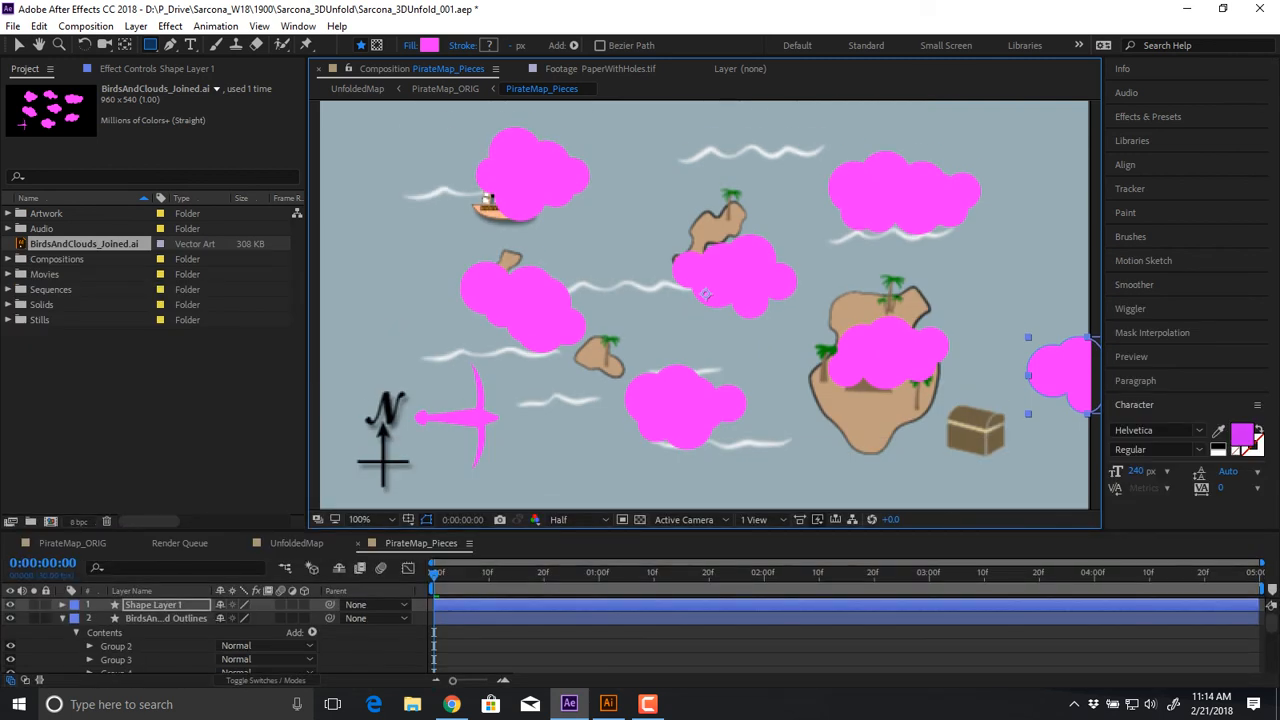
Move the pasted cloud at the map's right edge and delete it from Shape Layer 1
key("v")
left_click_drag(1065, 375, 1006, 297)
key("Delete")
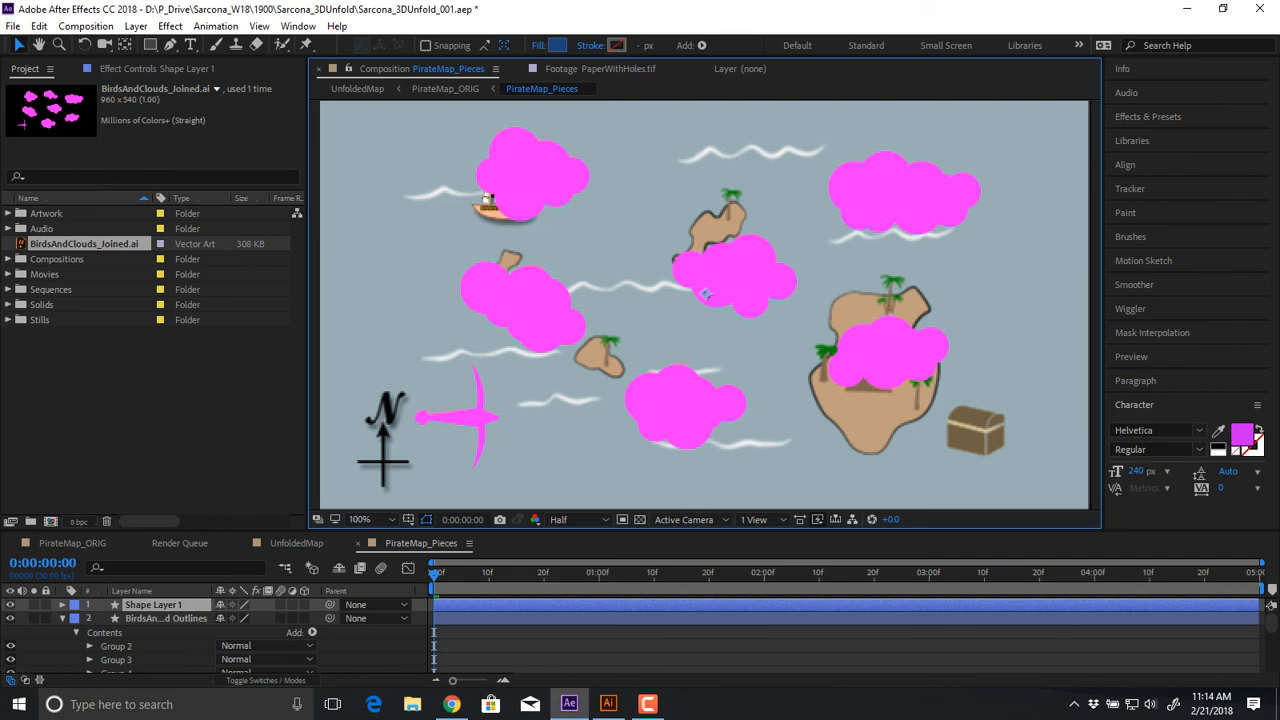
Delete the empty Shape Layer 1 and duplicate the BirdsAndClouds outlines layer four times
left_click_drag(700, 531, 700, 285)
key("Delete")
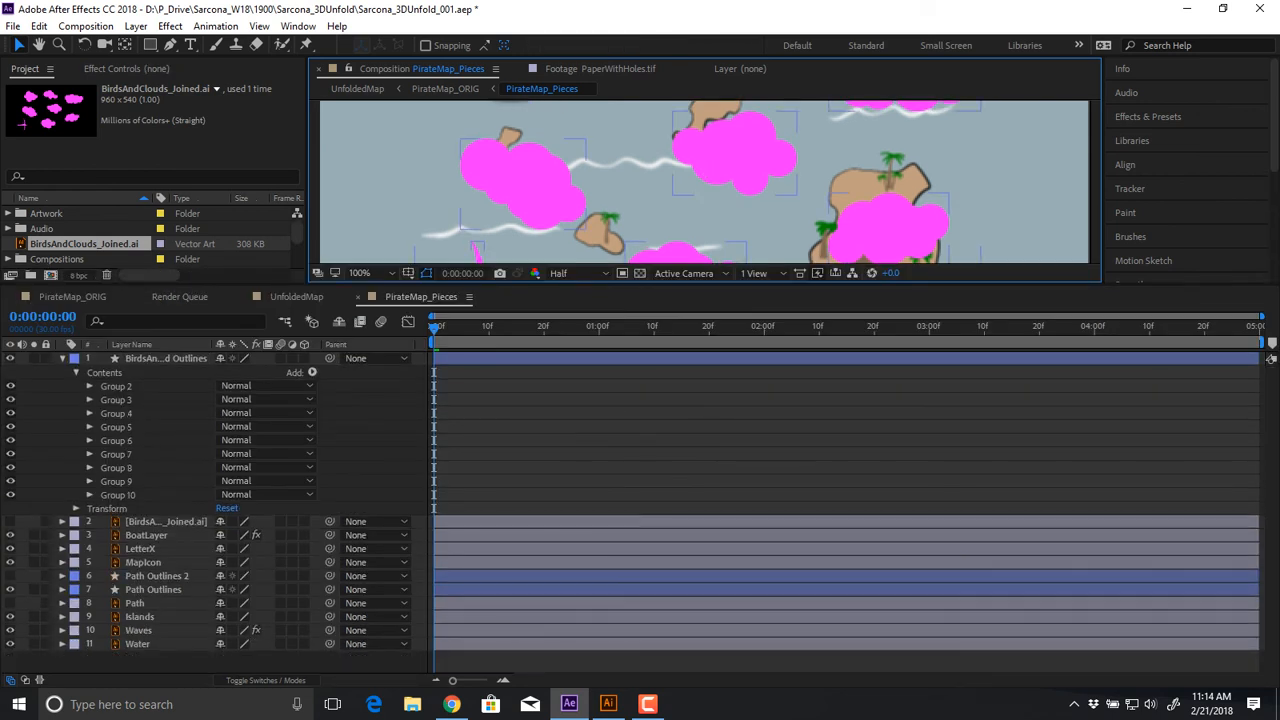
left_click(704, 171)
key("ctrl+d")
key("ctrl+d")
key("ctrl+d")
key("ctrl+d")
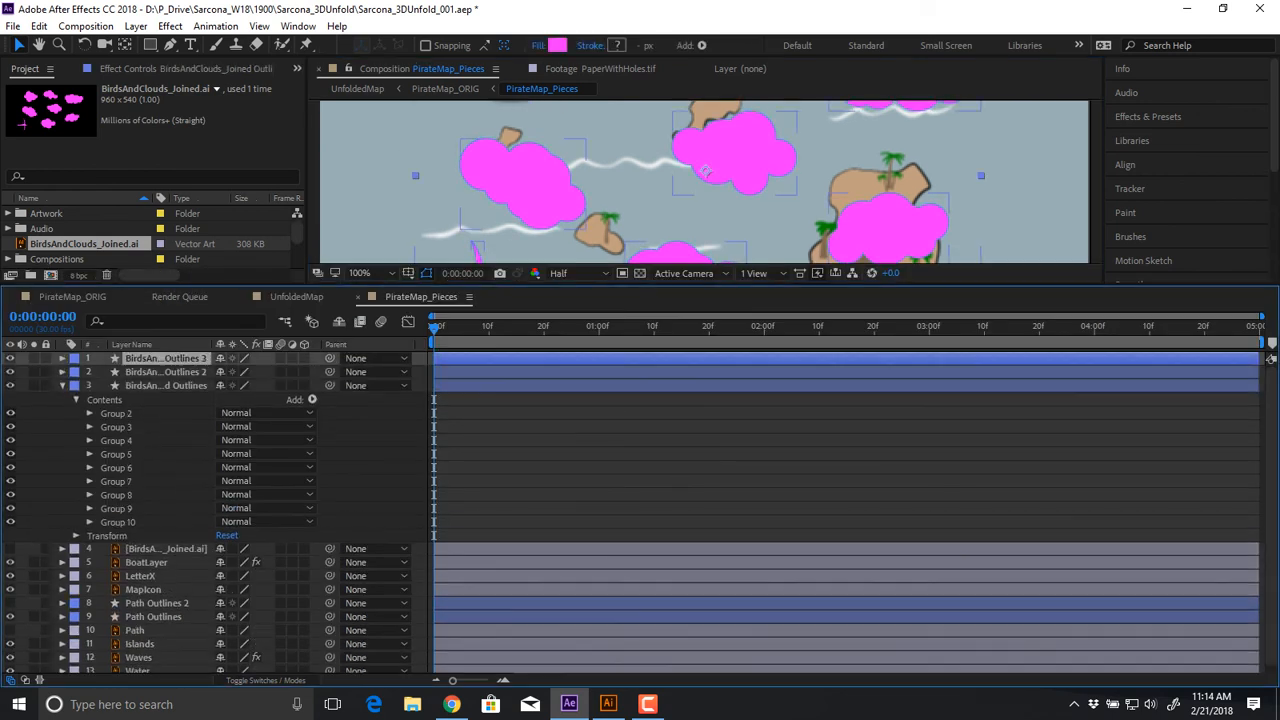
Delete Group 2 through Group 9 from the original outlines layer, keeping only Group 10
left_click(117, 441)
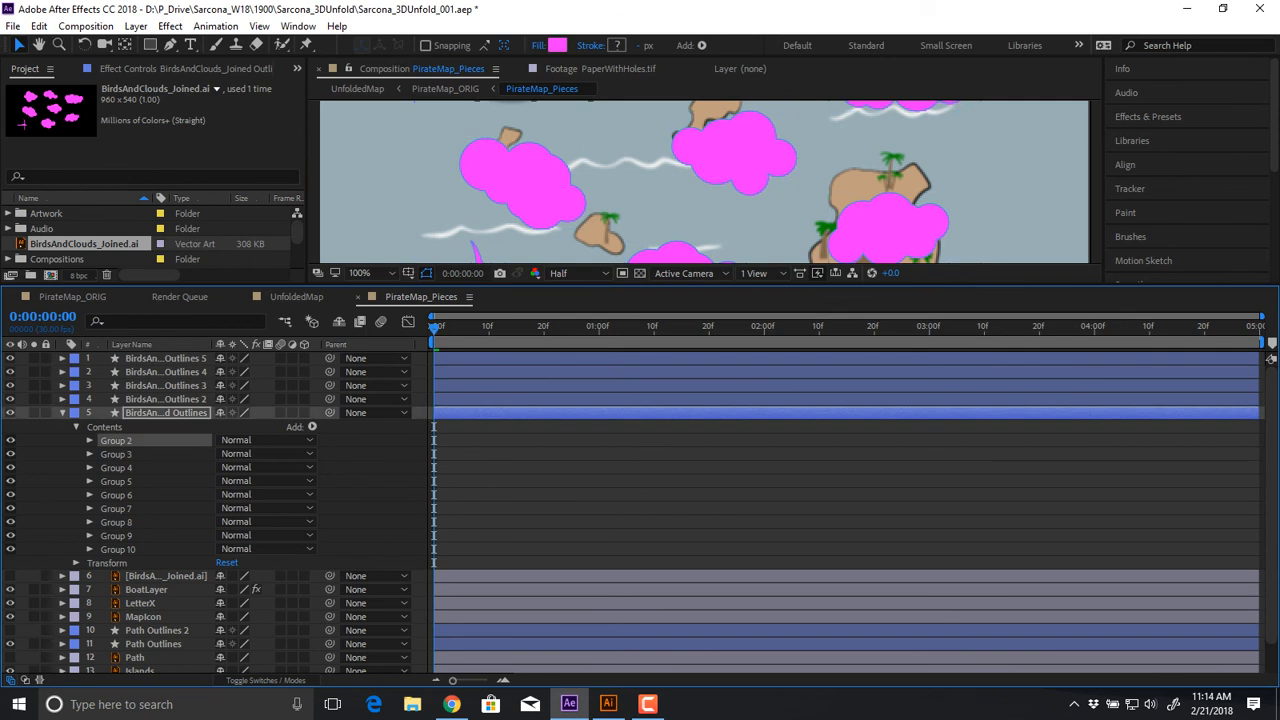
left_click(117, 536, "shift")
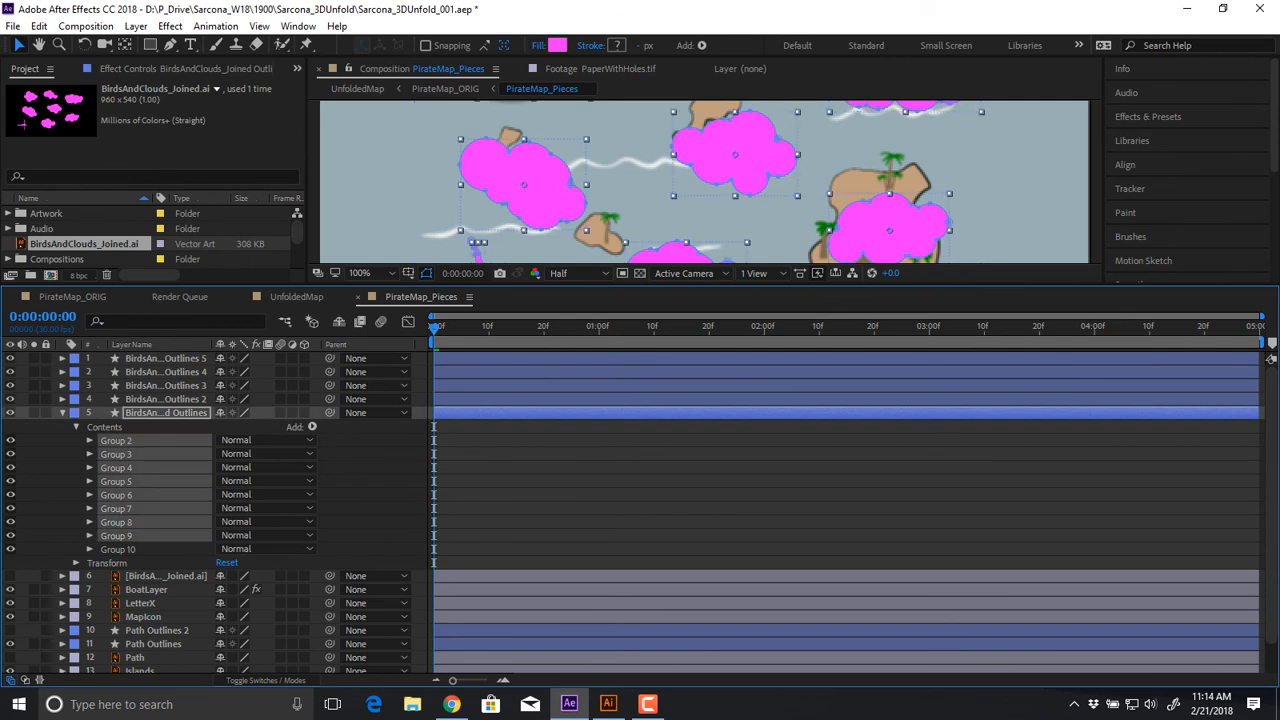
key("Delete")
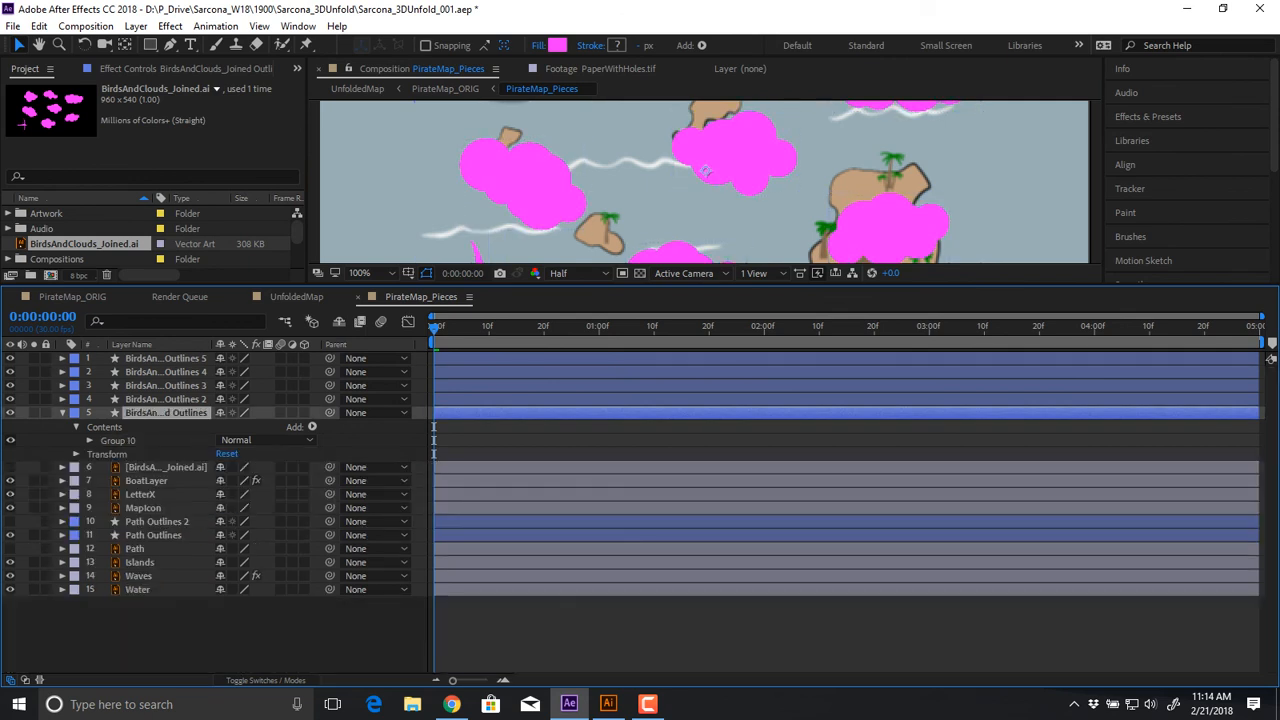
Delete all five BirdsAndClouds outlines layers and remove the BirdsAndClouds_Joined.ai footage from the project
left_click(166, 358, "shift")
key("Delete")
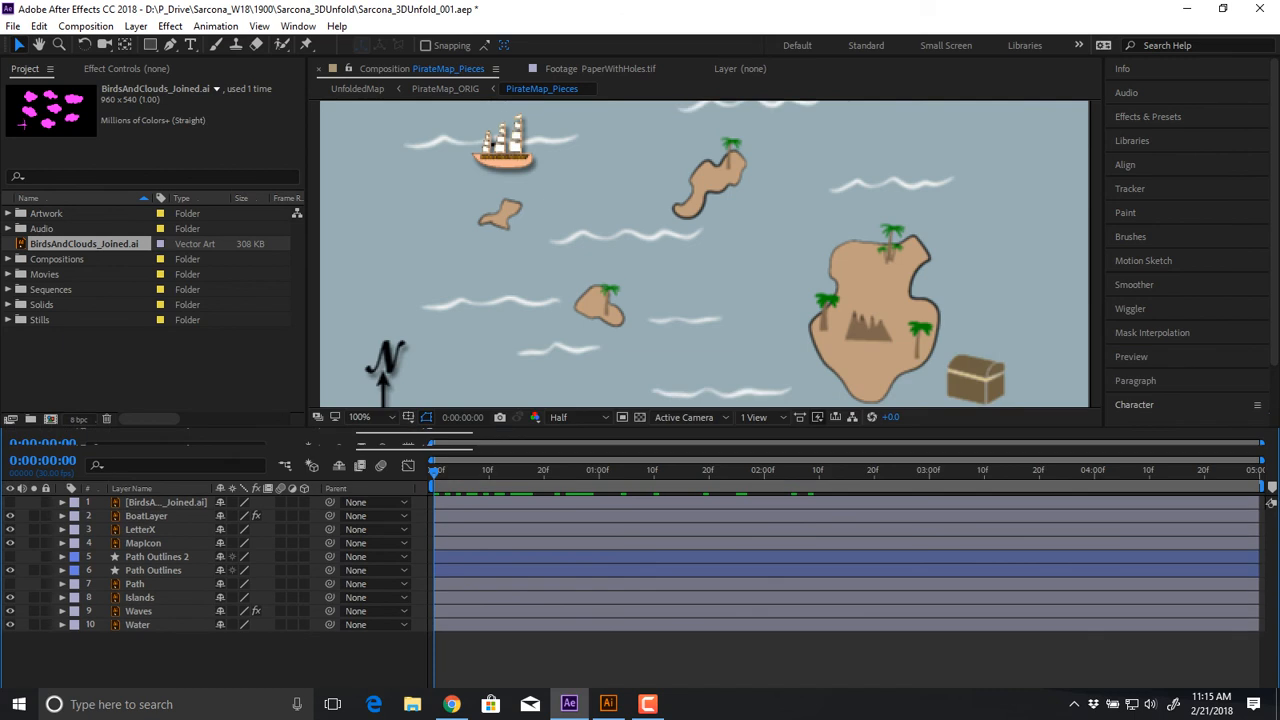
key("Delete")
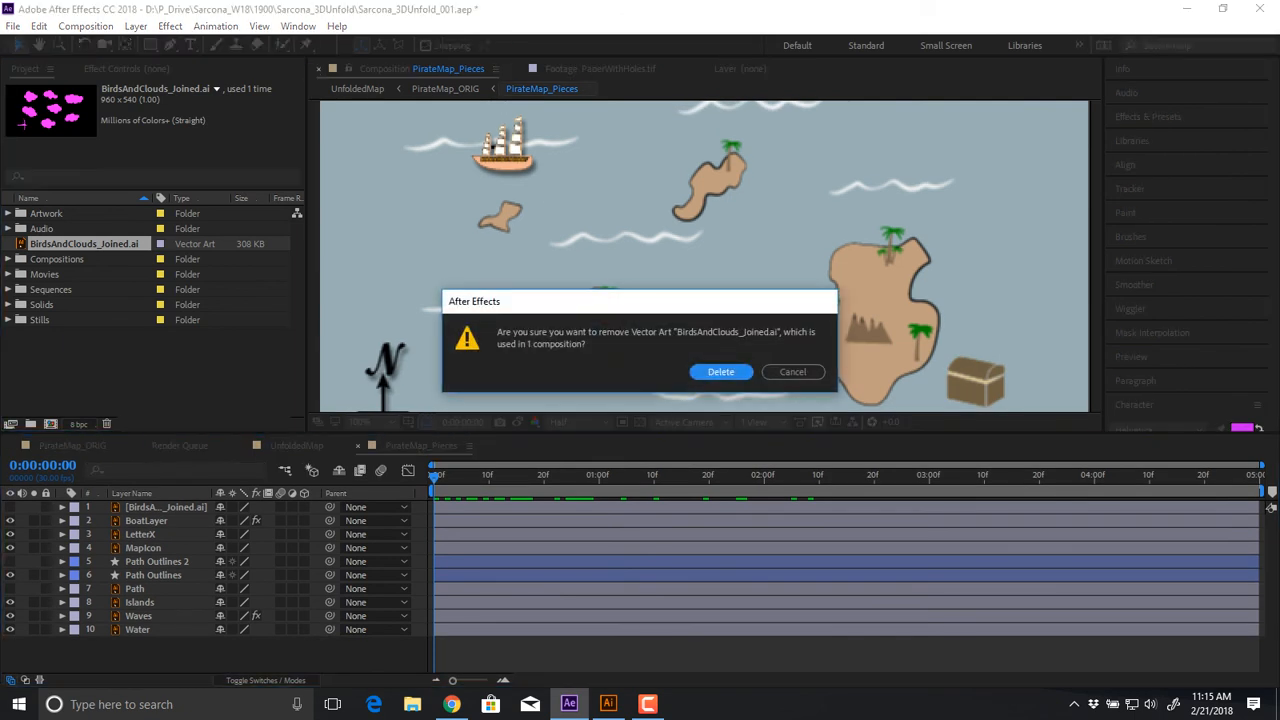
key("Return")
Import BirdsAndClouds.ai from the Artwork folder as Composition - Retain Layer Sizes
key("ctrl+i")
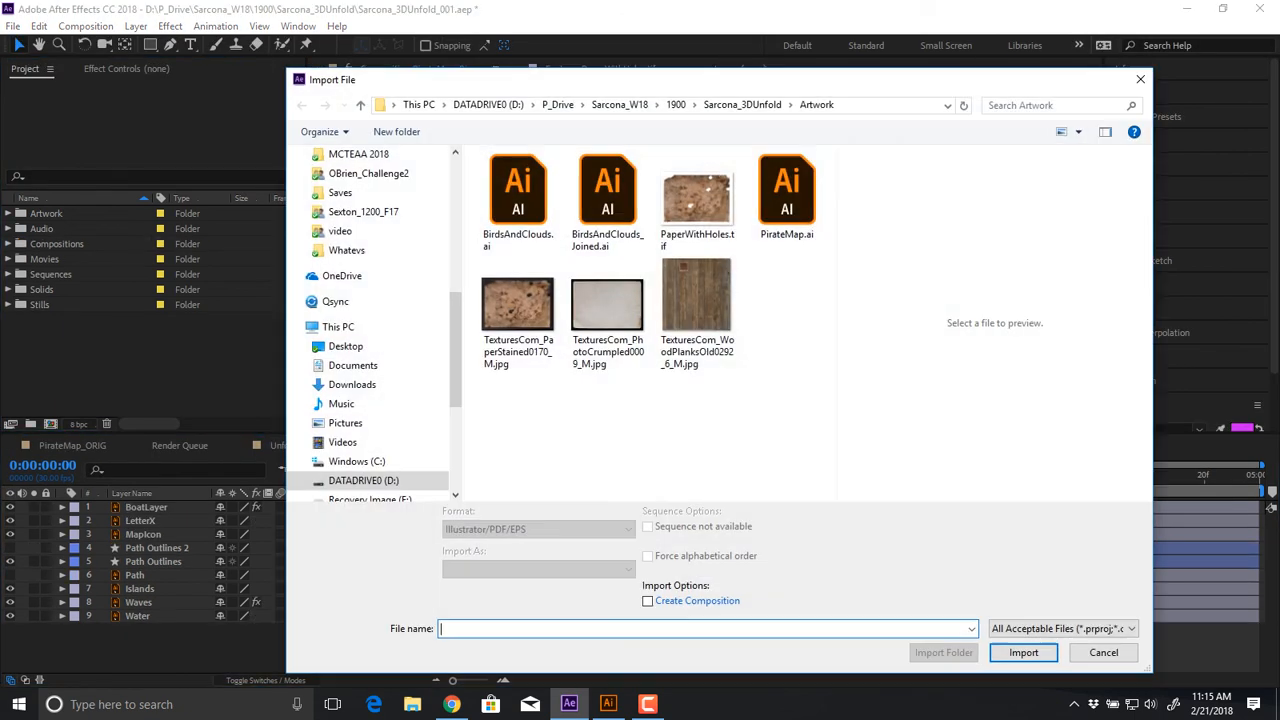
left_click(518, 202)
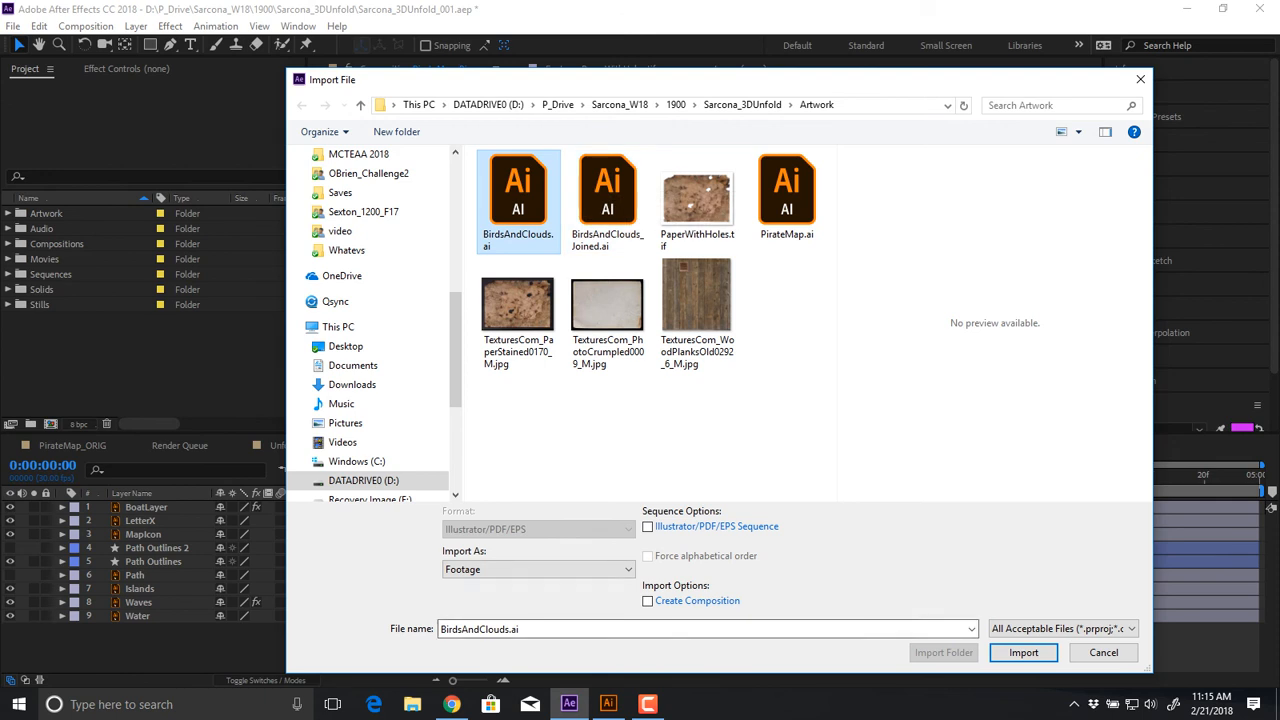
left_click(538, 569)
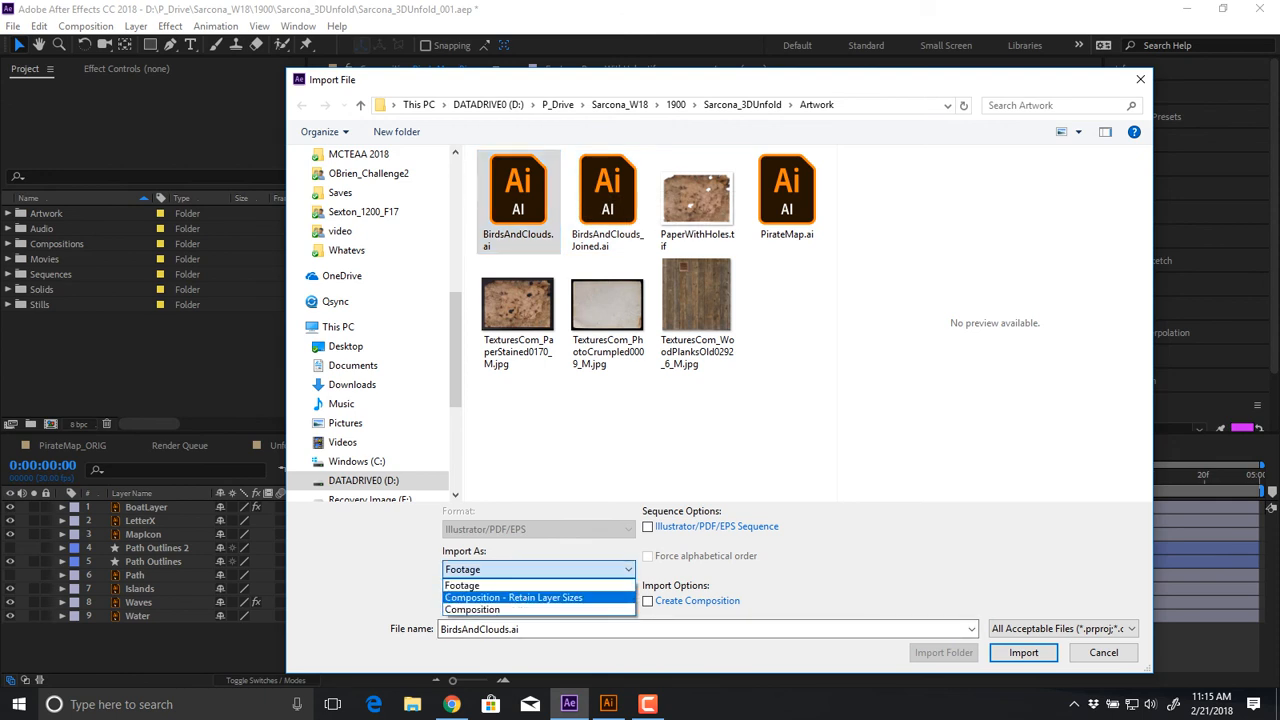
left_click(538, 598)
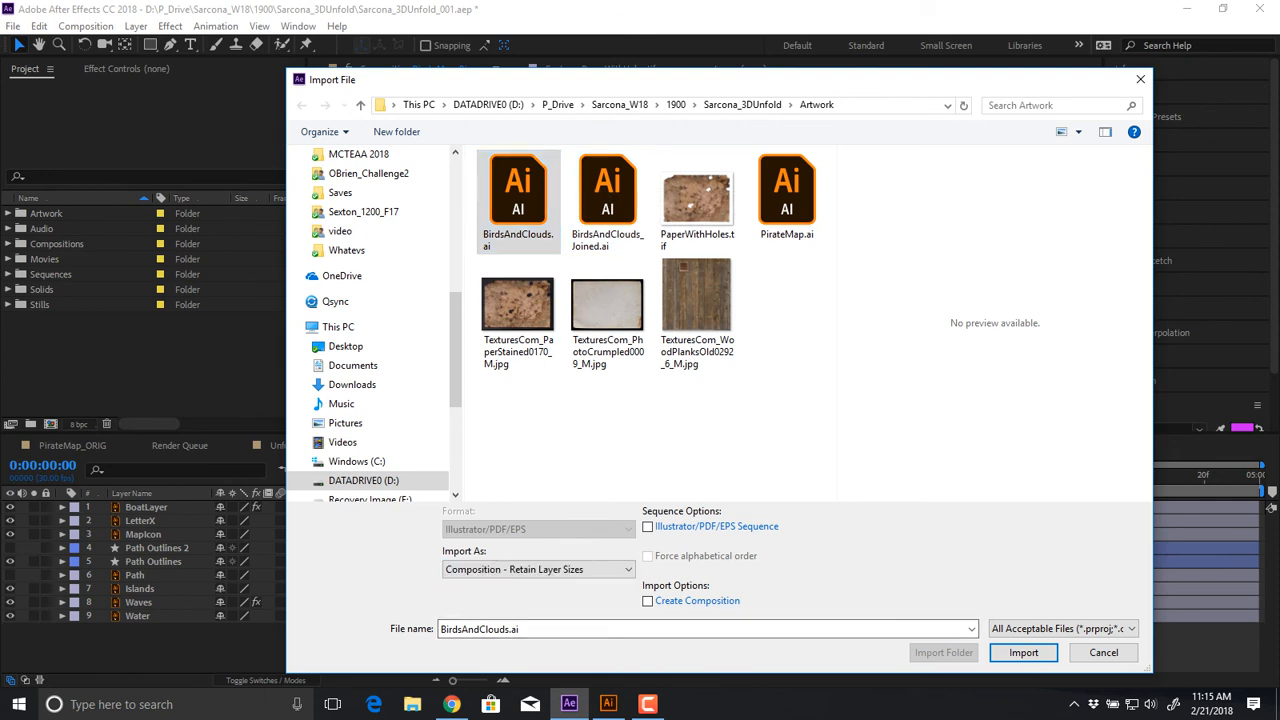
key("Return")
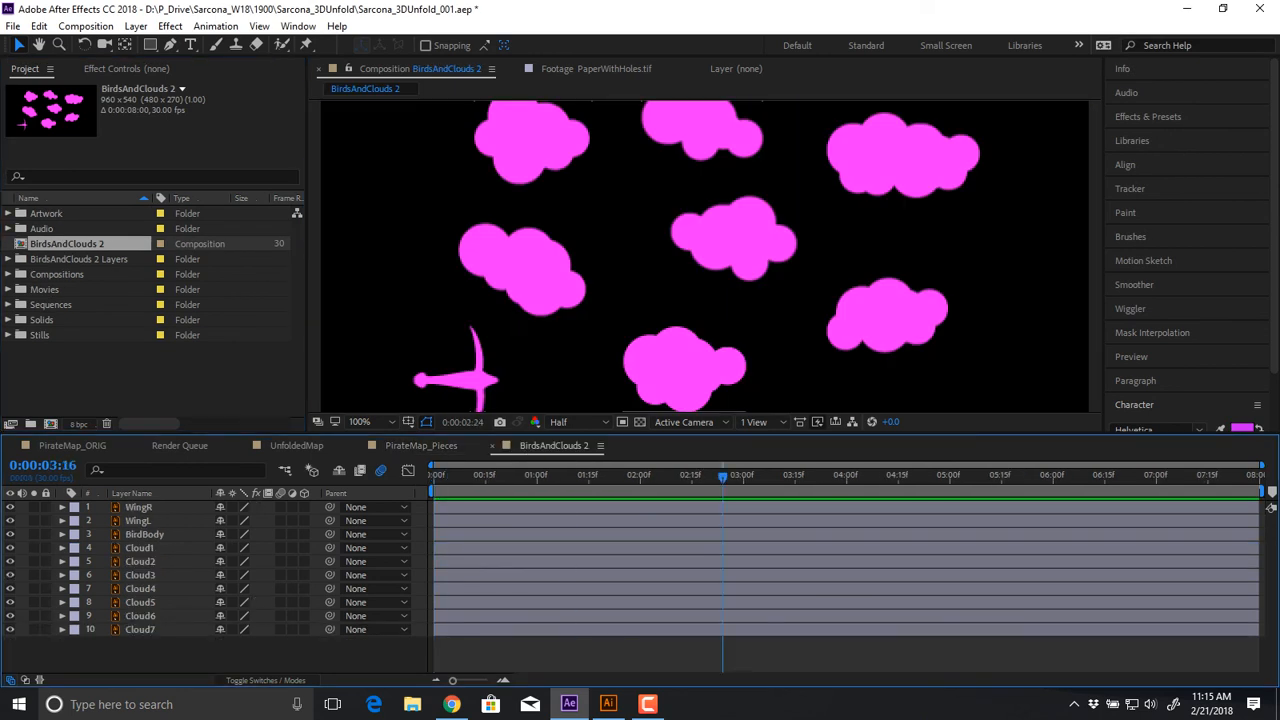
Step down the BirdsAndClouds 2 layers, select Cloud1 through Cloud7 together, and clear the selection
key("ctrl+Down")
key("ctrl+Down")
key("ctrl+Down")
key("ctrl+Down")
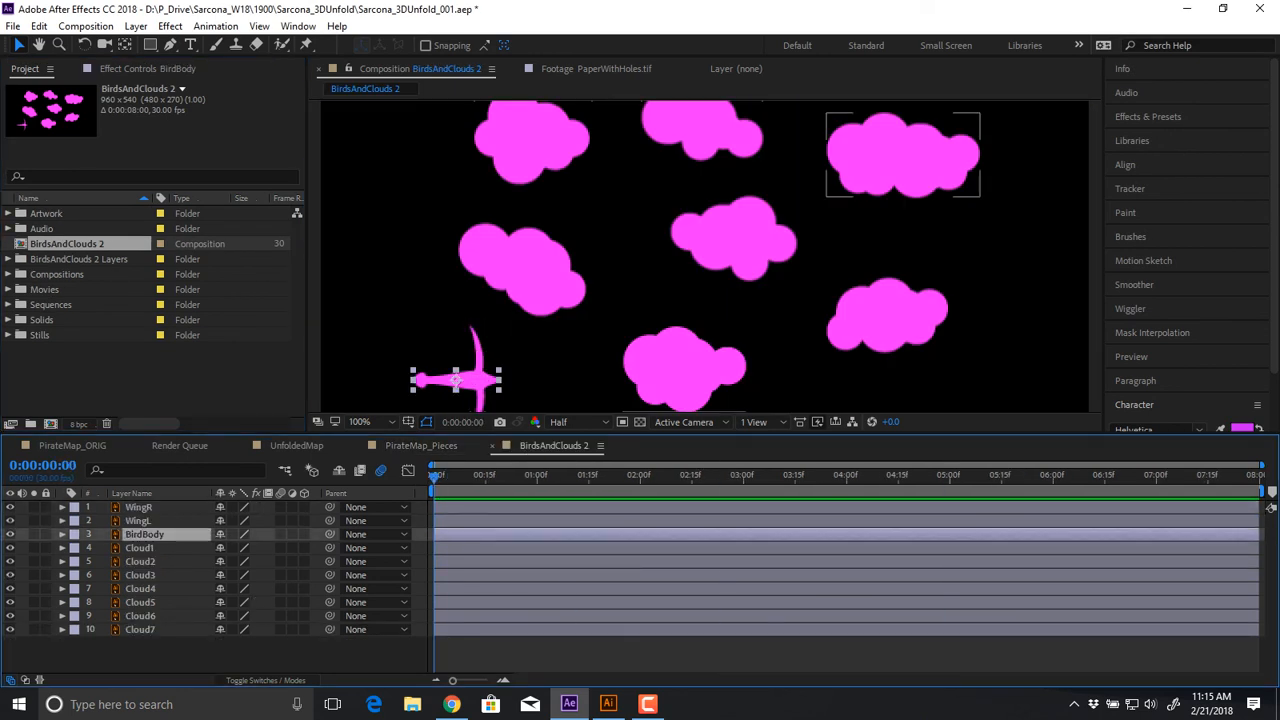
key("ctrl+shift+Down")
key("ctrl+shift+Down")
key("ctrl+shift+Down")
key("ctrl+shift+Down")
key("ctrl+shift+Down")
key("ctrl+shift+Down")
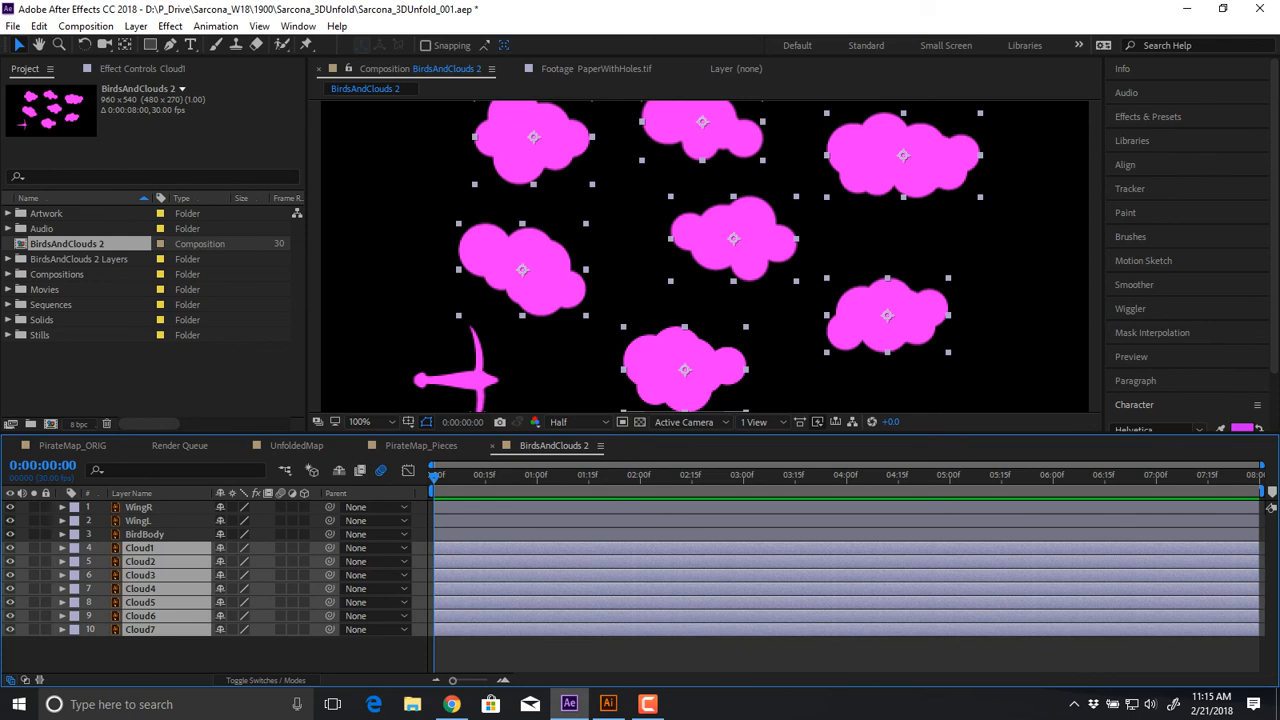
key("ctrl+shift+a")
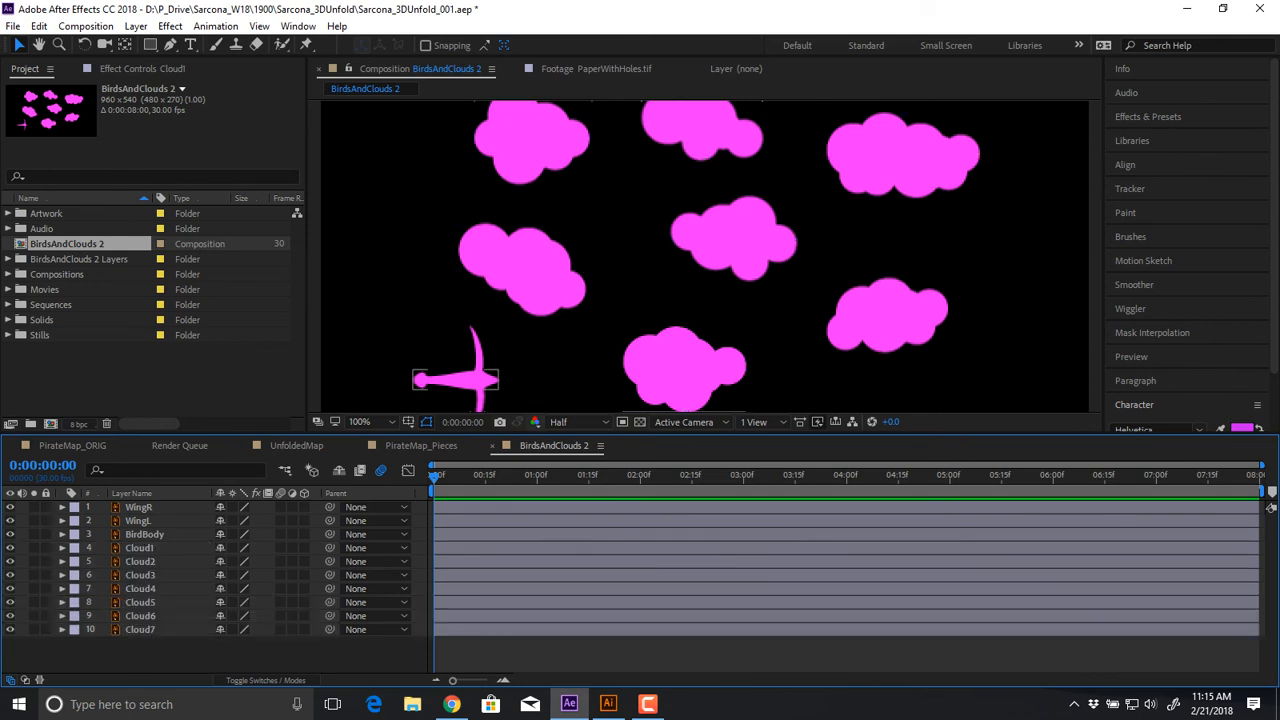
Go through the bird's separate layers, from WingR down to BirdBody and back up to WingR
key("ctrl+Down")
key("ctrl+Down")
key("ctrl+Down")
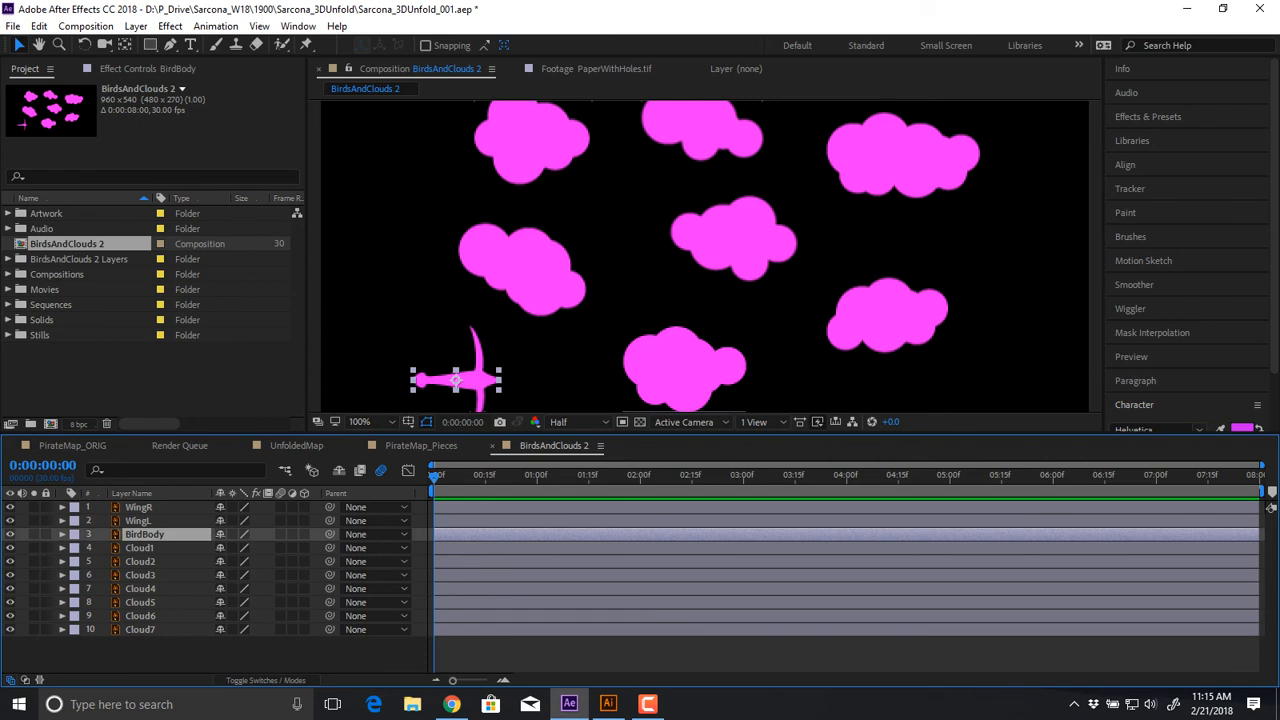
key("ctrl+Up")
key("ctrl+Up")
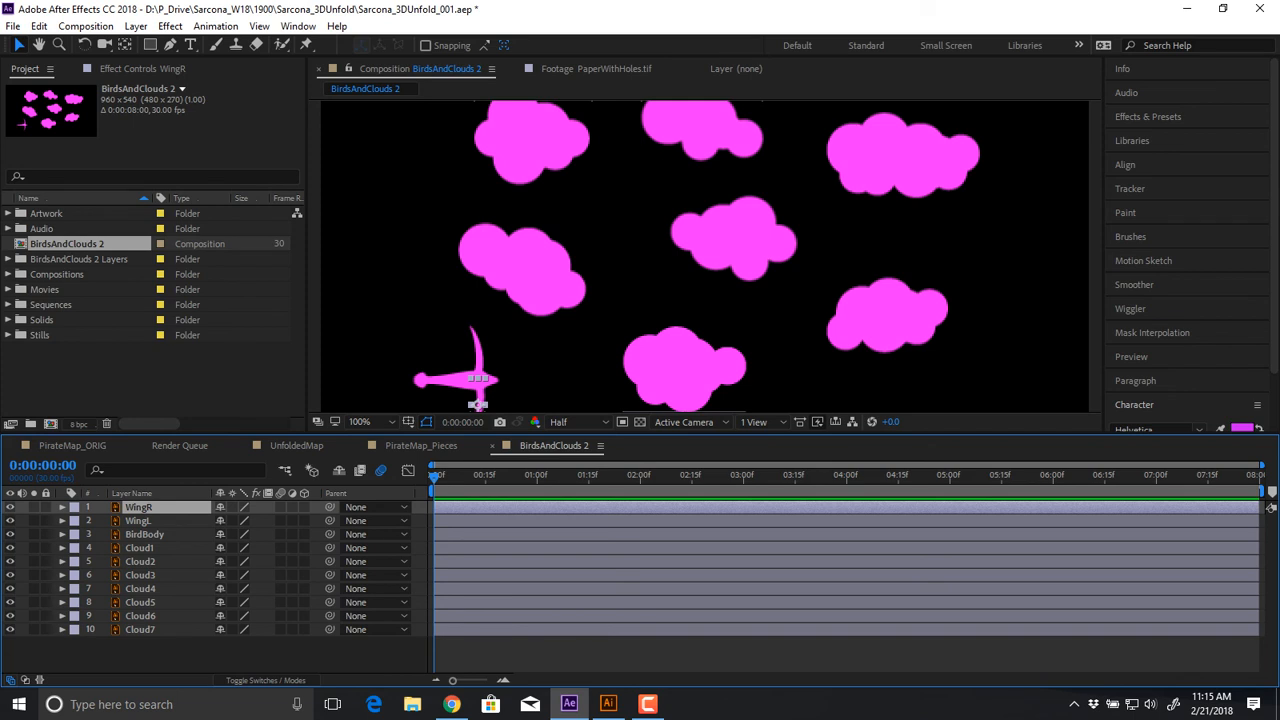
Switch to Illustrator and replace the open joined artwork with BirdsAndClouds.ai from the Artwork folder
key("alt+Tab")
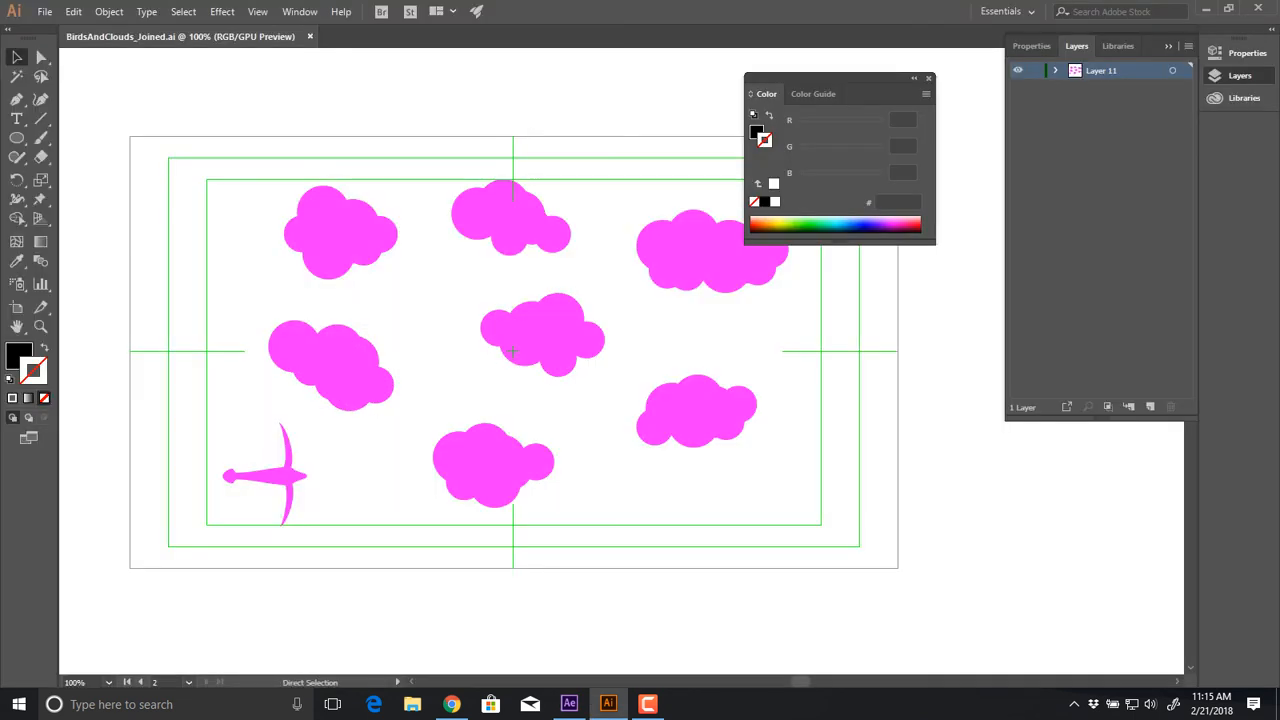
key("ctrl+w")
key("ctrl+o")
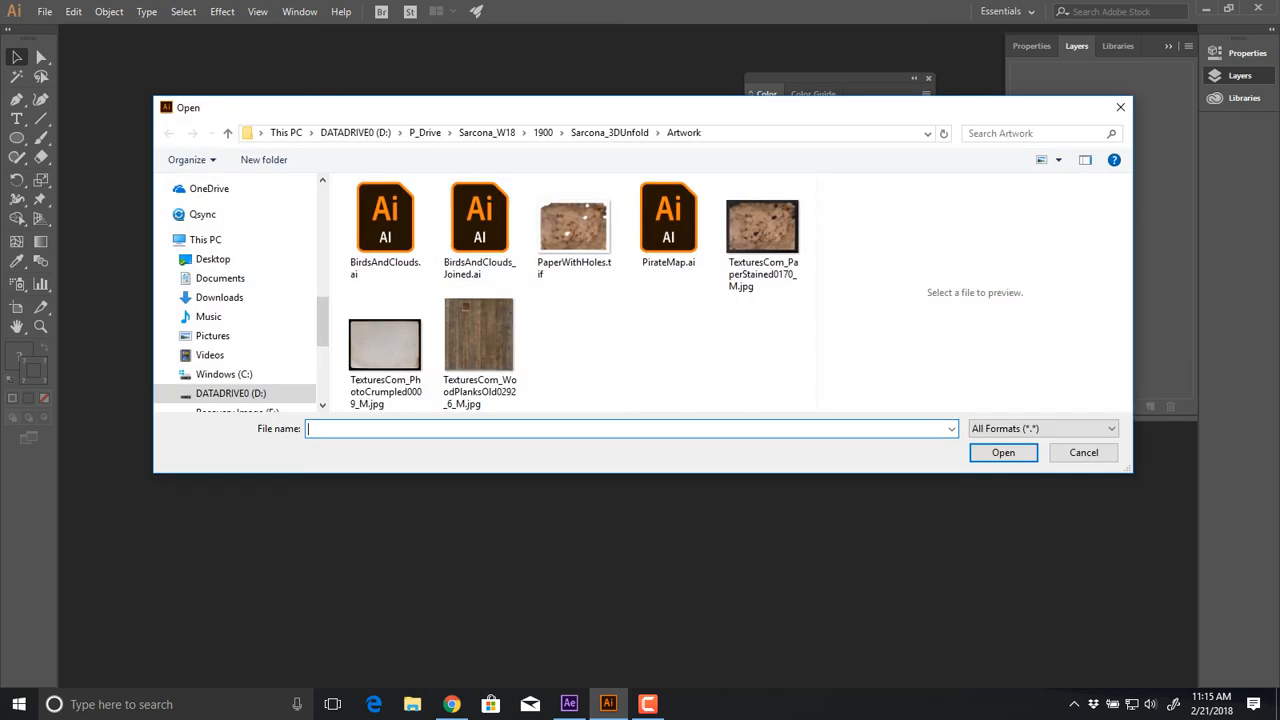
double_click(386, 218)
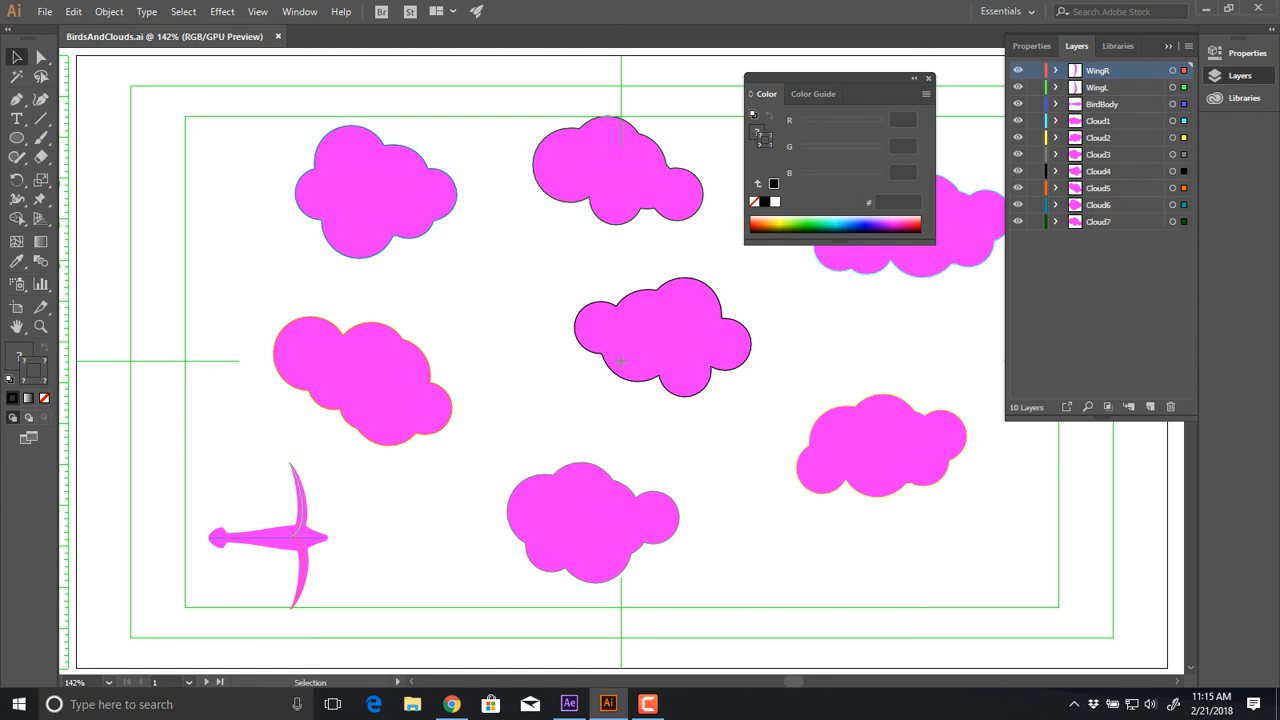
Fill every cloud except Cloud2 with light blue A6EBED, leaving the bird out of the selection
left_click(204, 433)
left_click_drag(204, 433, 945, 131)
left_click(882, 446, "shift")
left_click(594, 522, "shift")
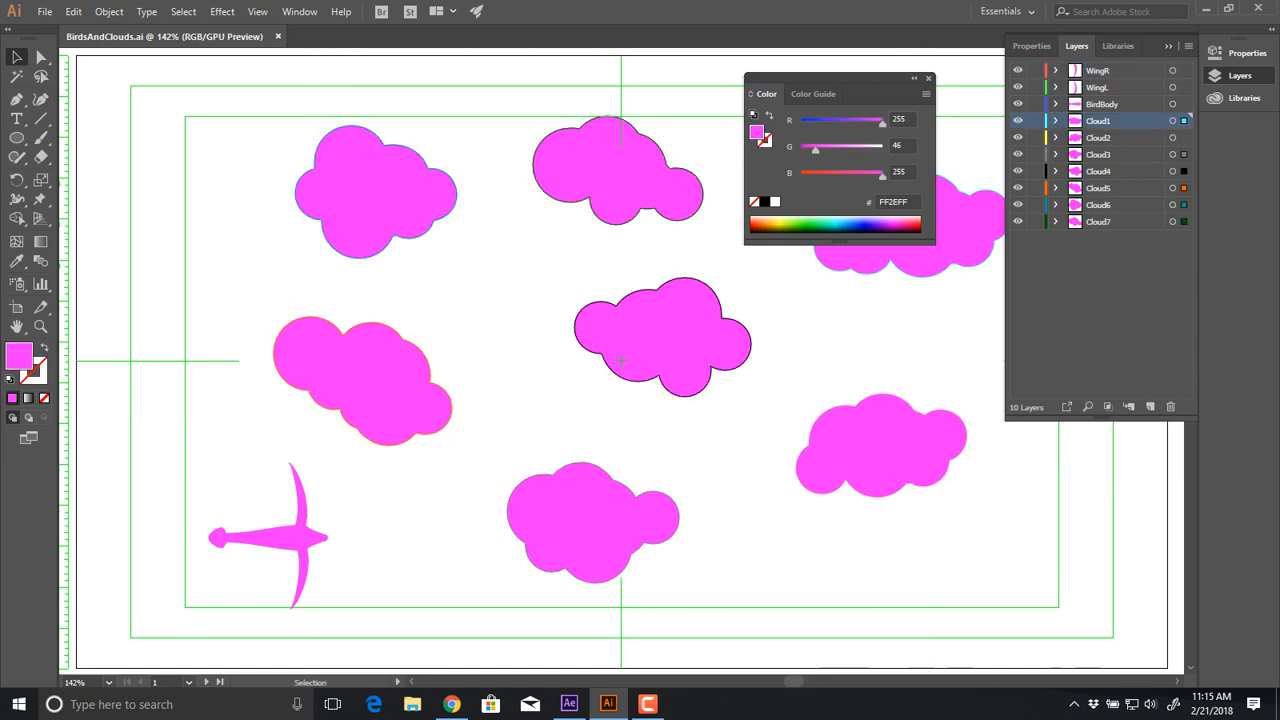
double_click(19, 356)
left_click(247, 174)
left_click_drag(158, 150, 117, 83)
left_click_drag(247, 148, 247, 157)
left_click_drag(117, 75, 79, 70)
left_click(398, 63)
left_click(420, 100)
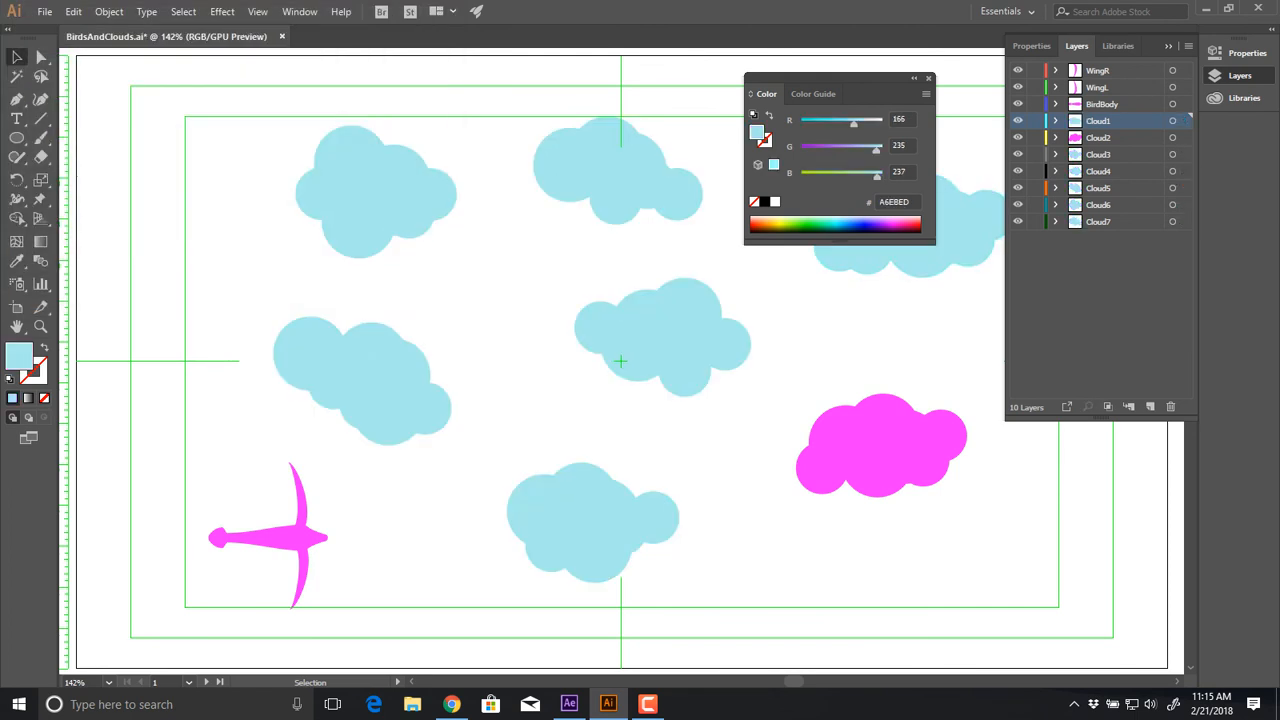
Save the recoloured BirdsAndClouds.ai artwork and switch back to After Effects
left_click(878, 446)
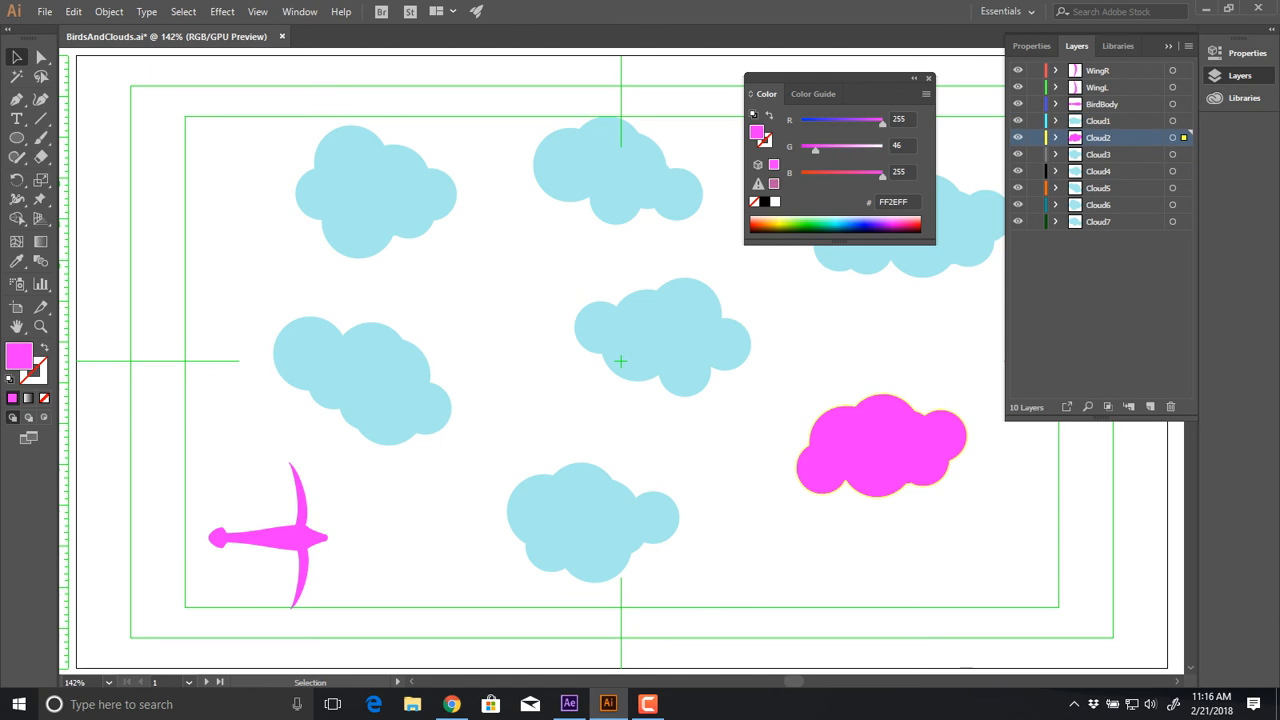
key("ctrl+s")
key("alt+Tab")
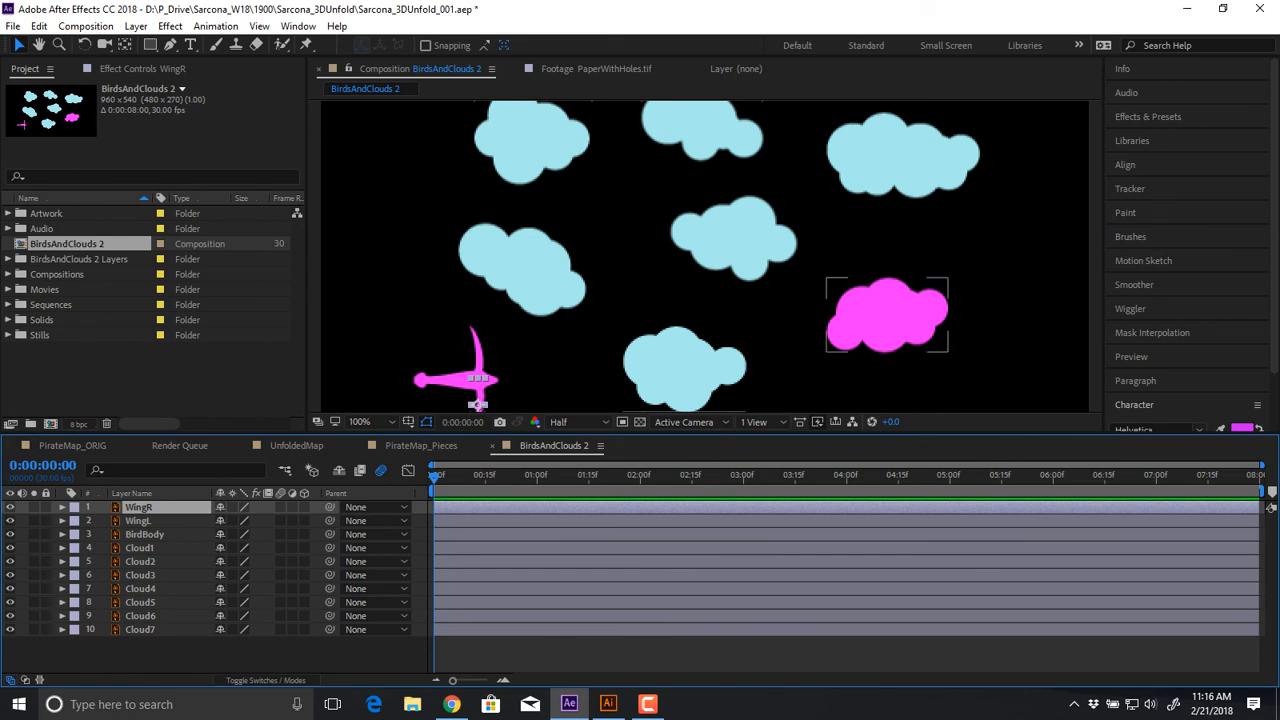
Try a Hue/Saturation effect on the Cloud2 layer with Master Hue at +171°, and remove the effect
left_click(885, 318)
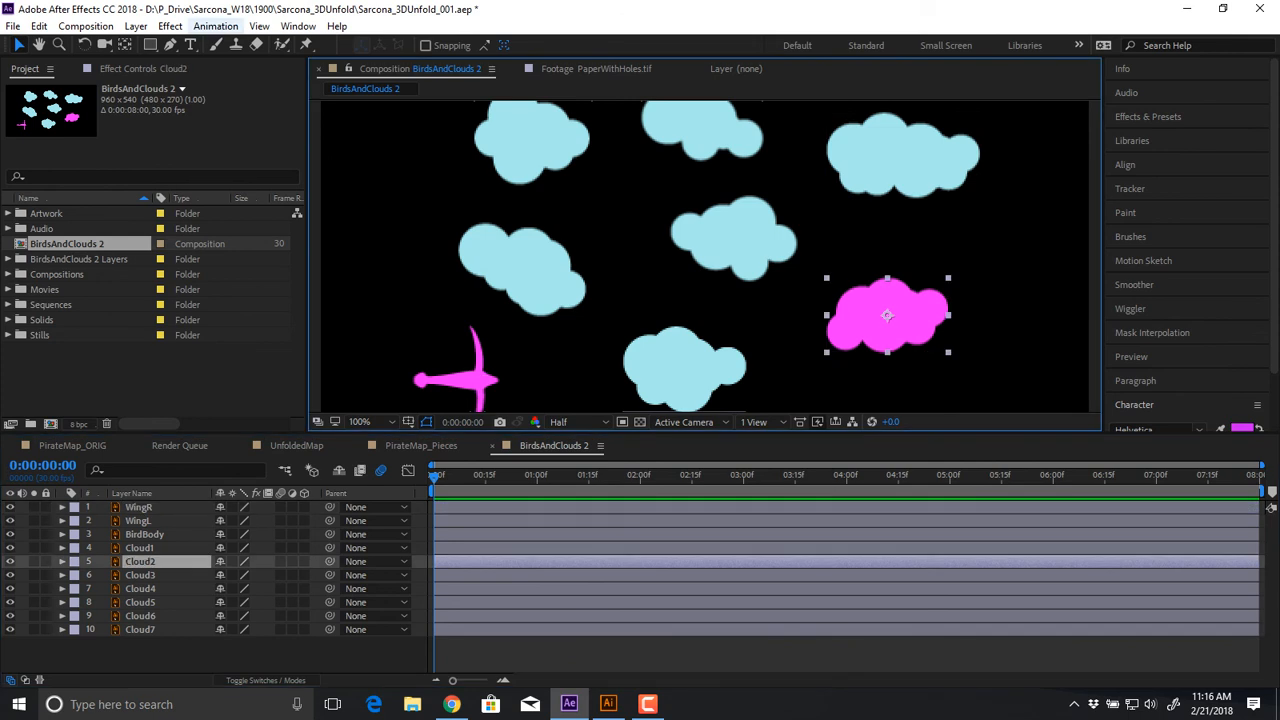
left_click(170, 26)
mouse_move(100, 191)
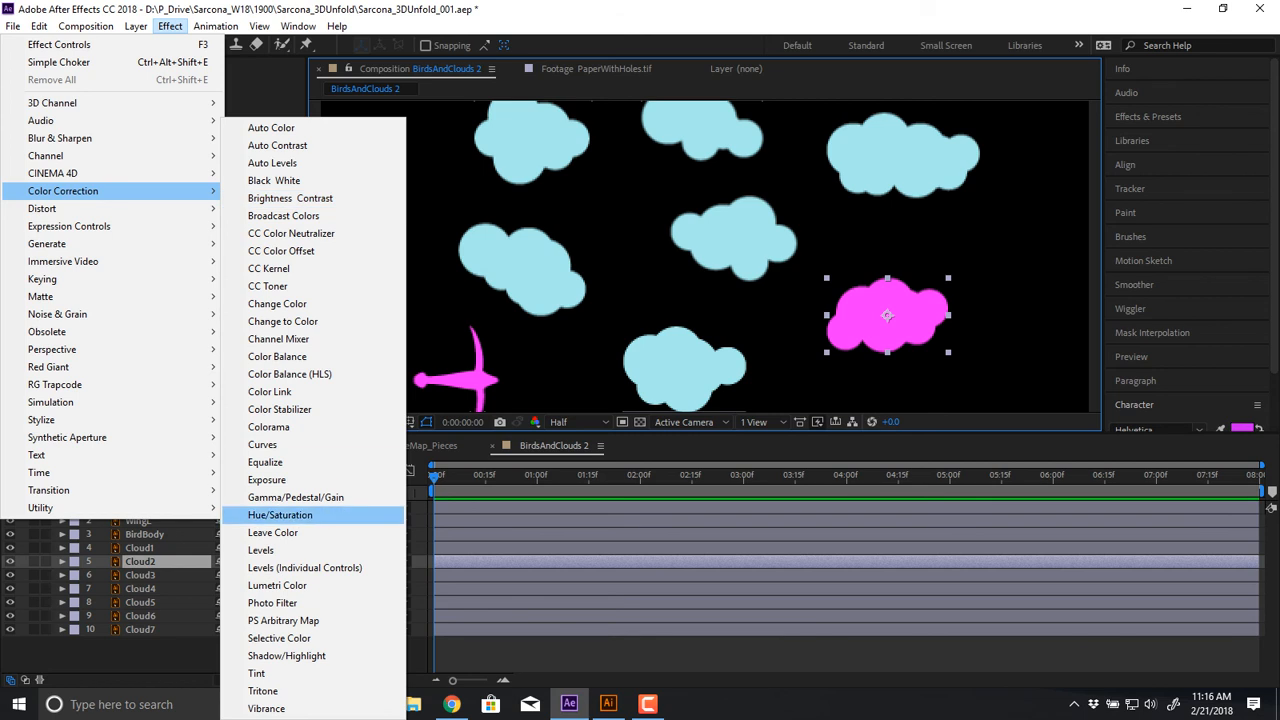
left_click(280, 515)
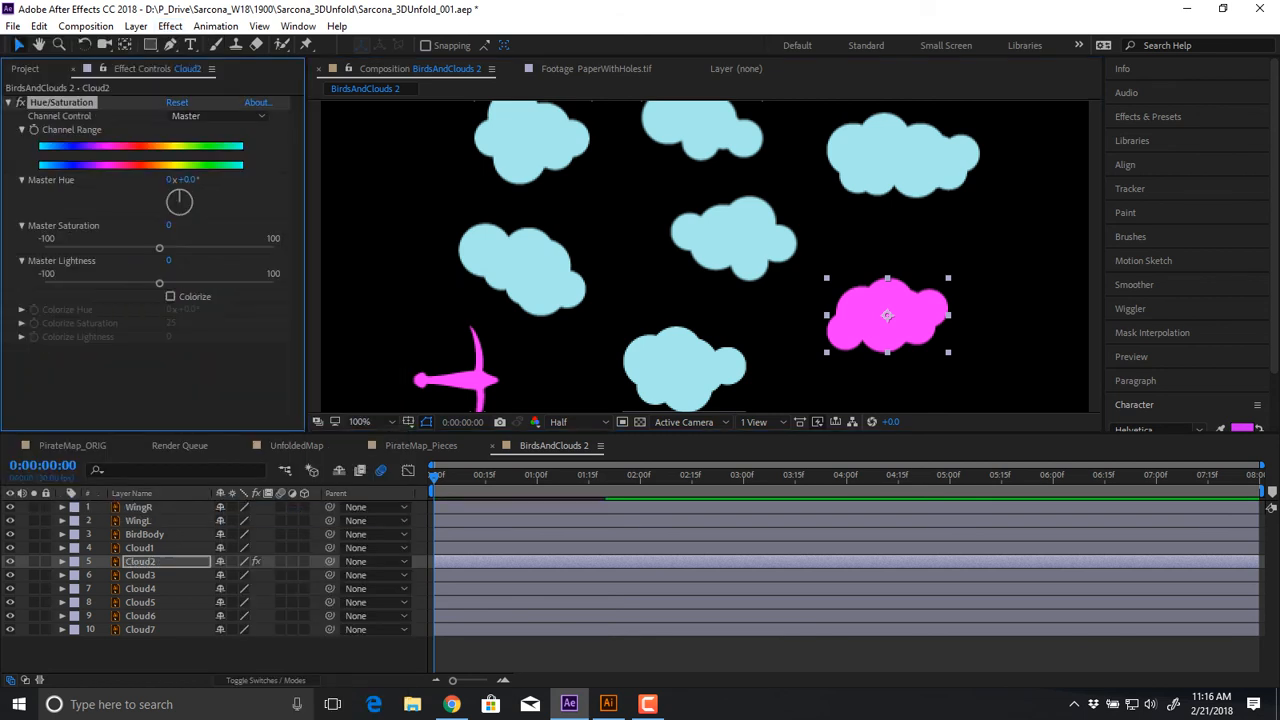
left_click(187, 209)
left_click_drag(179, 202, 187, 209)
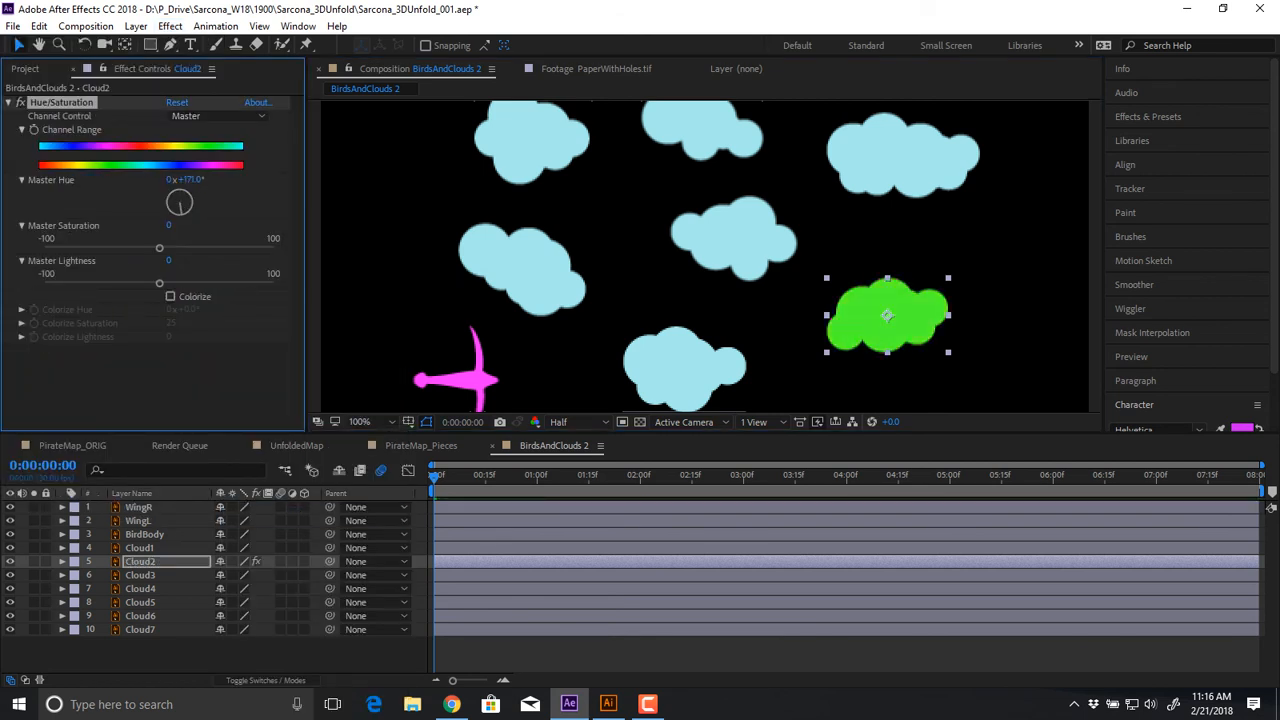
key("Delete")
Try a Tint effect on the Cloud2 layer, mapping black to a pinkish red, and remove the effect
left_click(170, 26)
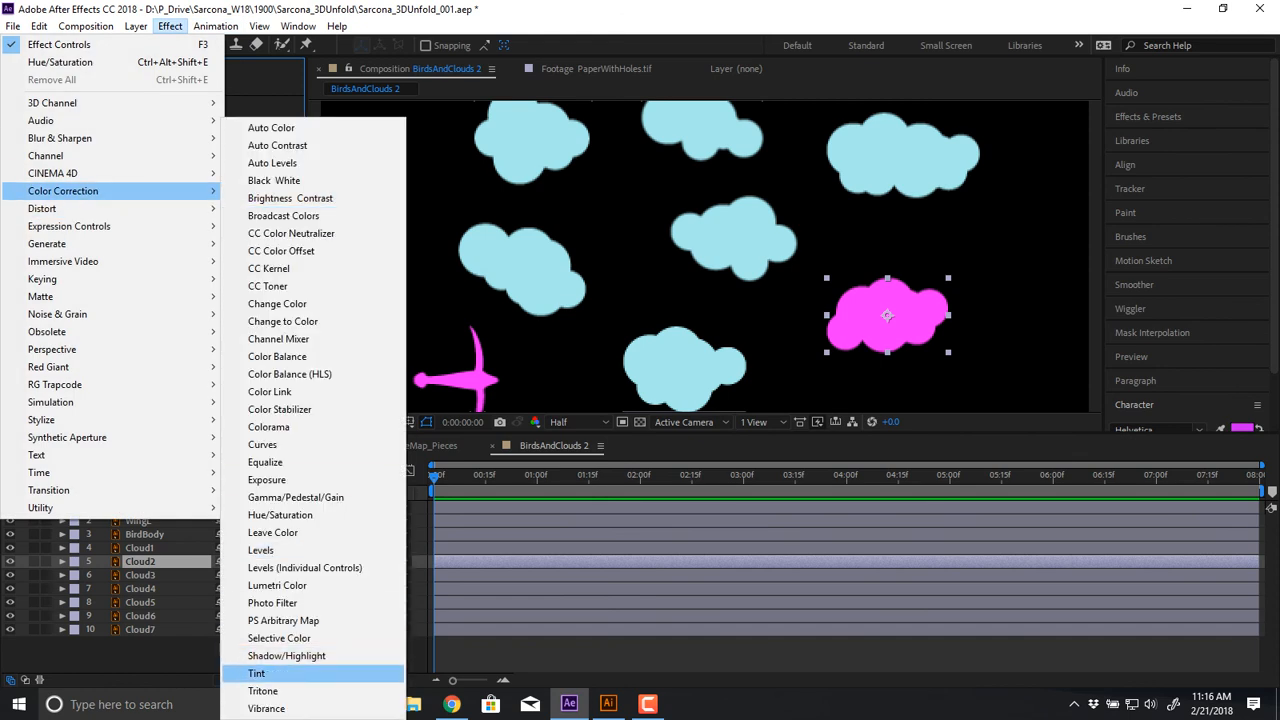
left_click(257, 673)
left_click(174, 116)
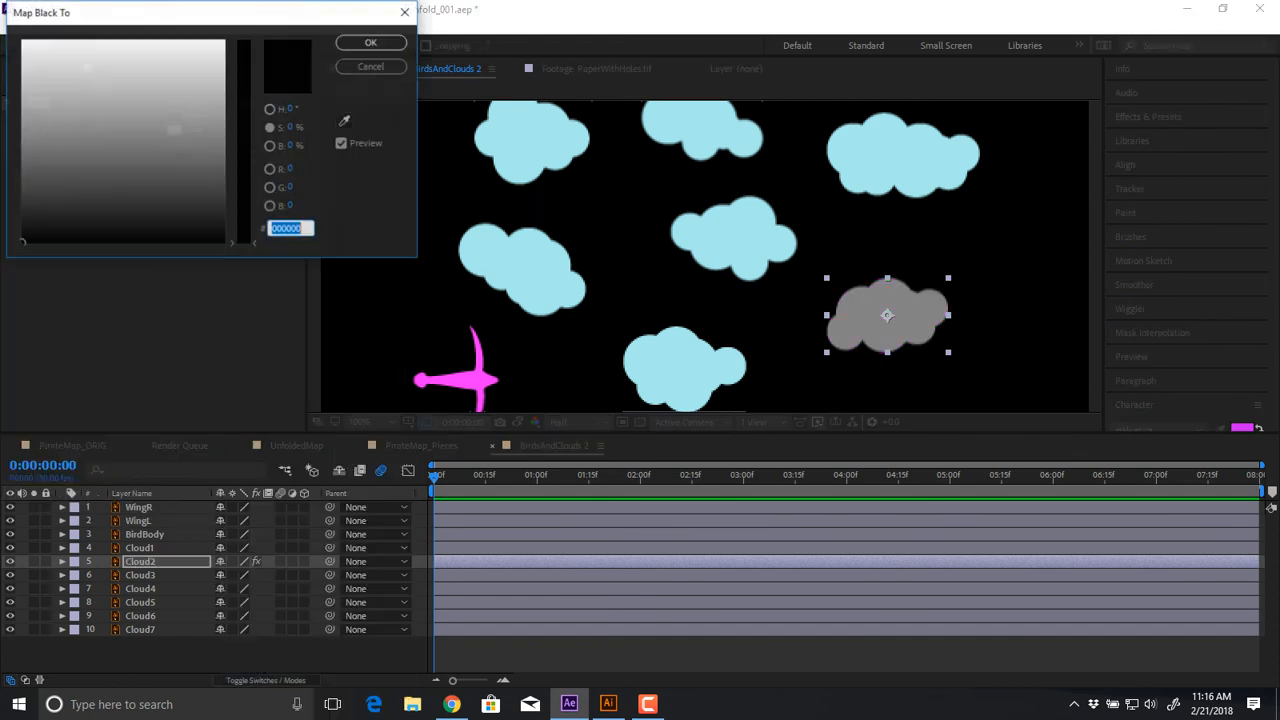
mouse_move(112, 76)
left_mouse_down()
mouse_move(114, 52)
mouse_move(151, 134)
mouse_move(77, 47)
left_mouse_up()
left_click(244, 114)
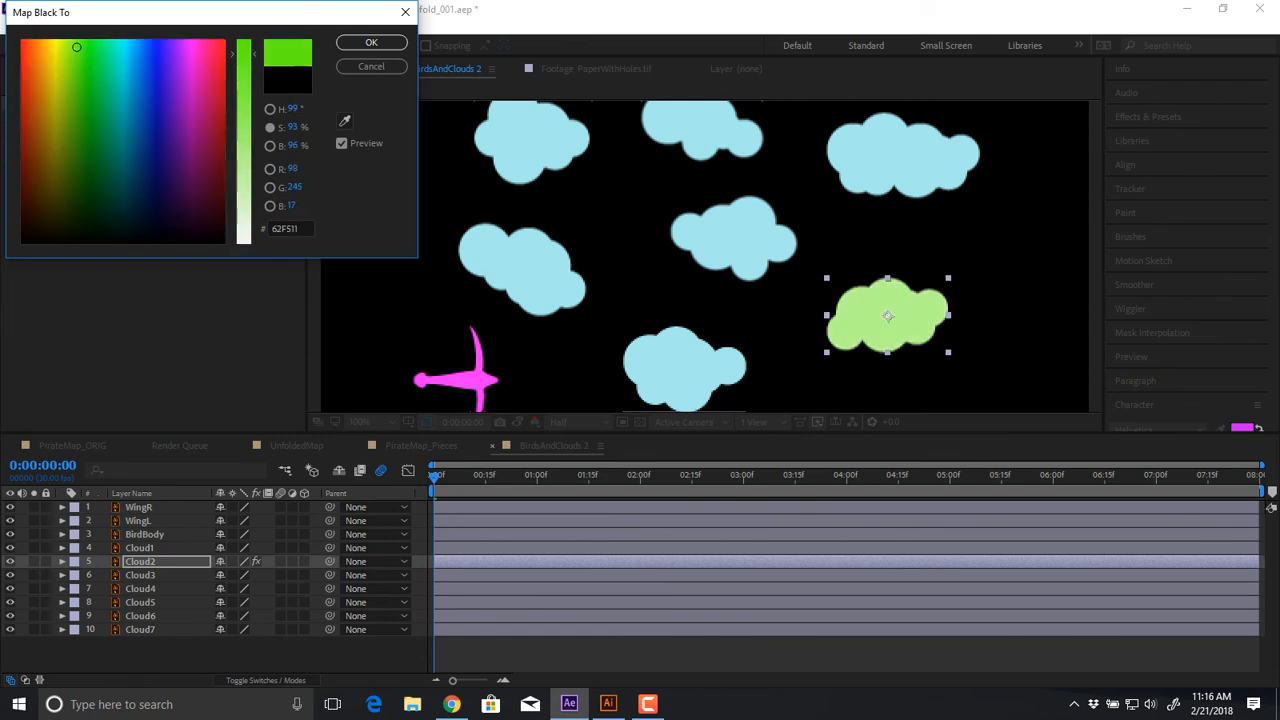
left_click_drag(214, 56, 208, 52)
left_click(371, 42)
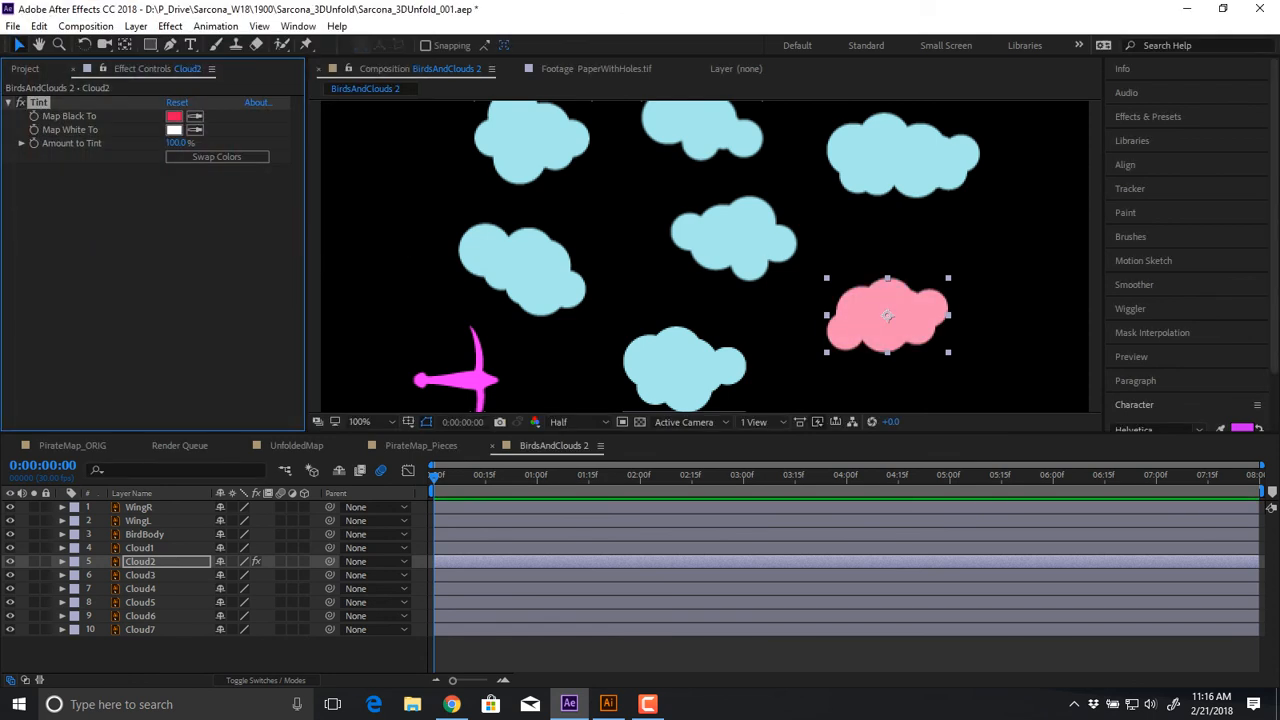
key("Delete")
Apply the Change Color effect to the Cloud2 layer
left_click(170, 26)
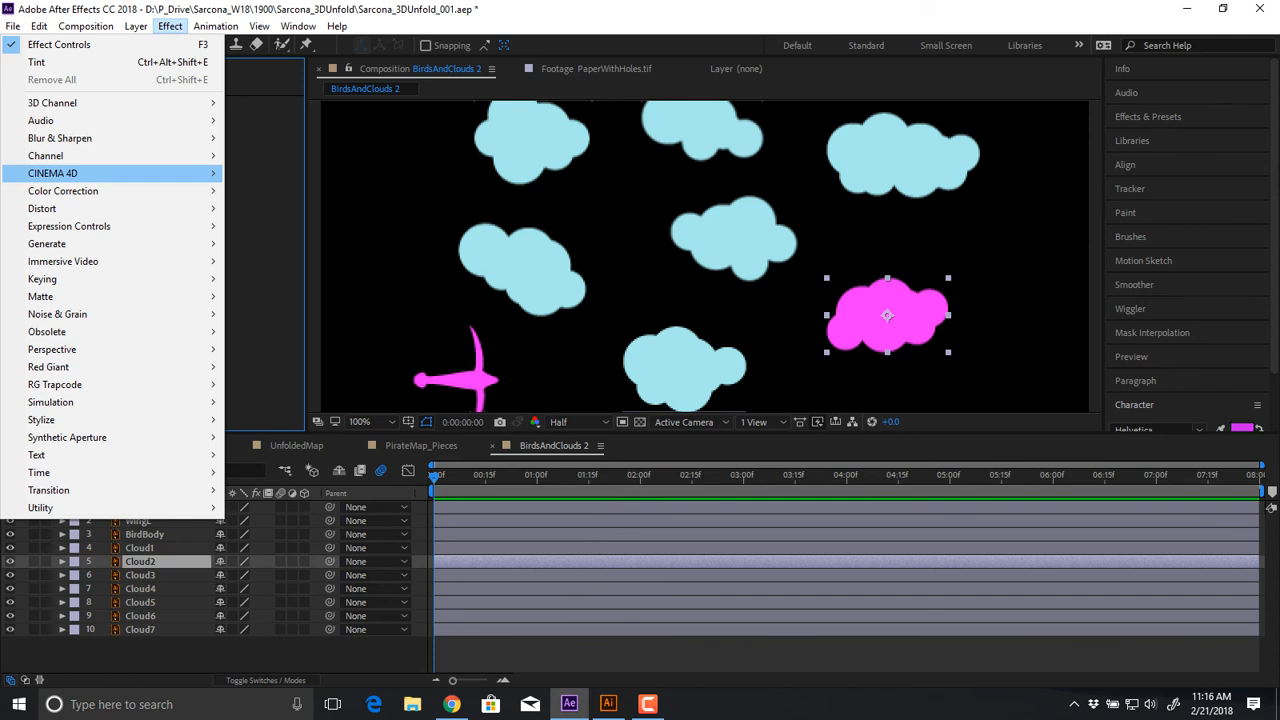
mouse_move(90, 191)
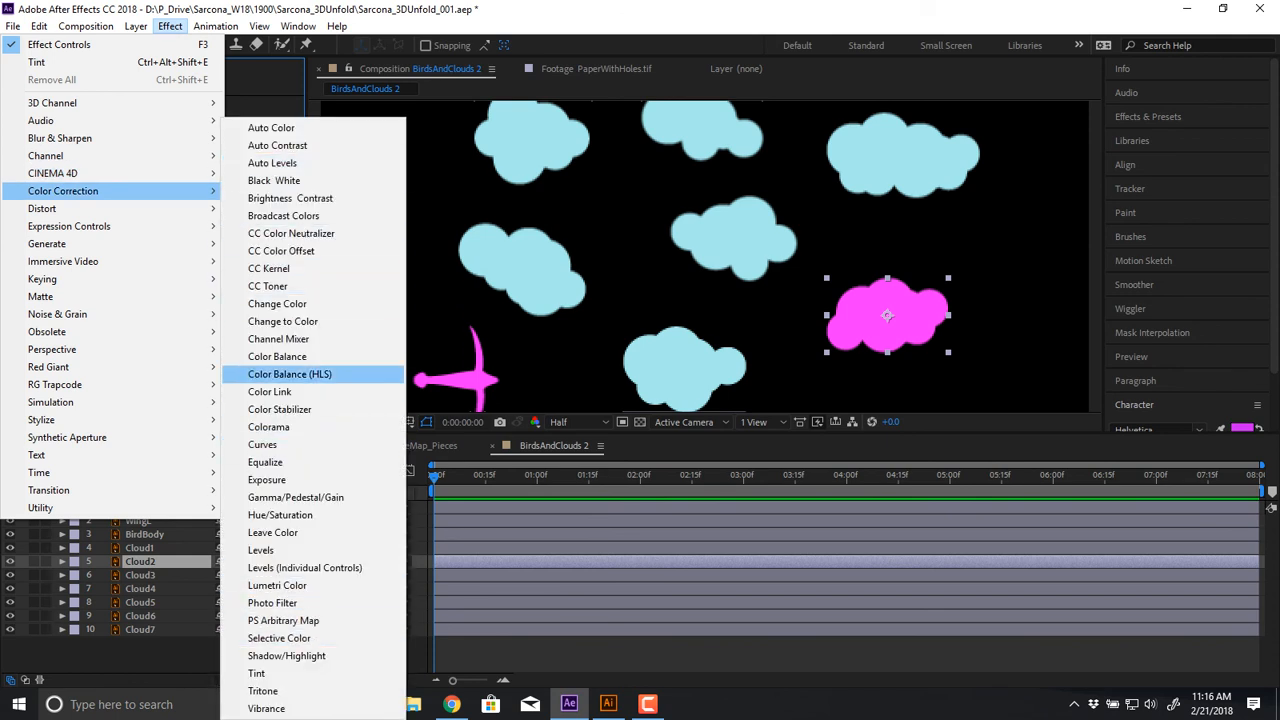
left_click(285, 303)
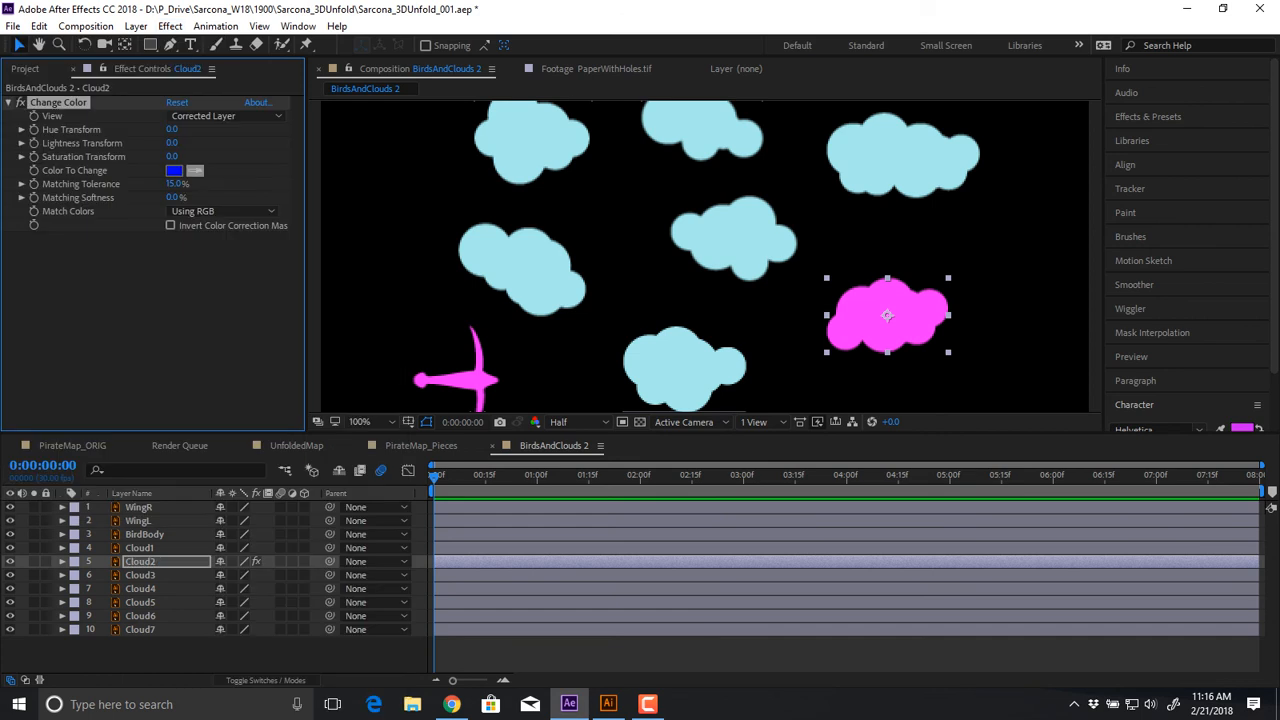
Try recolouring Cloud2 with Change Color by sampling its pink, setting Hue Transform to 103 and lowering the lightness, and remove the effect
left_click(195, 171)
left_click(880, 315)
left_click_drag(172, 130, 255, 130)
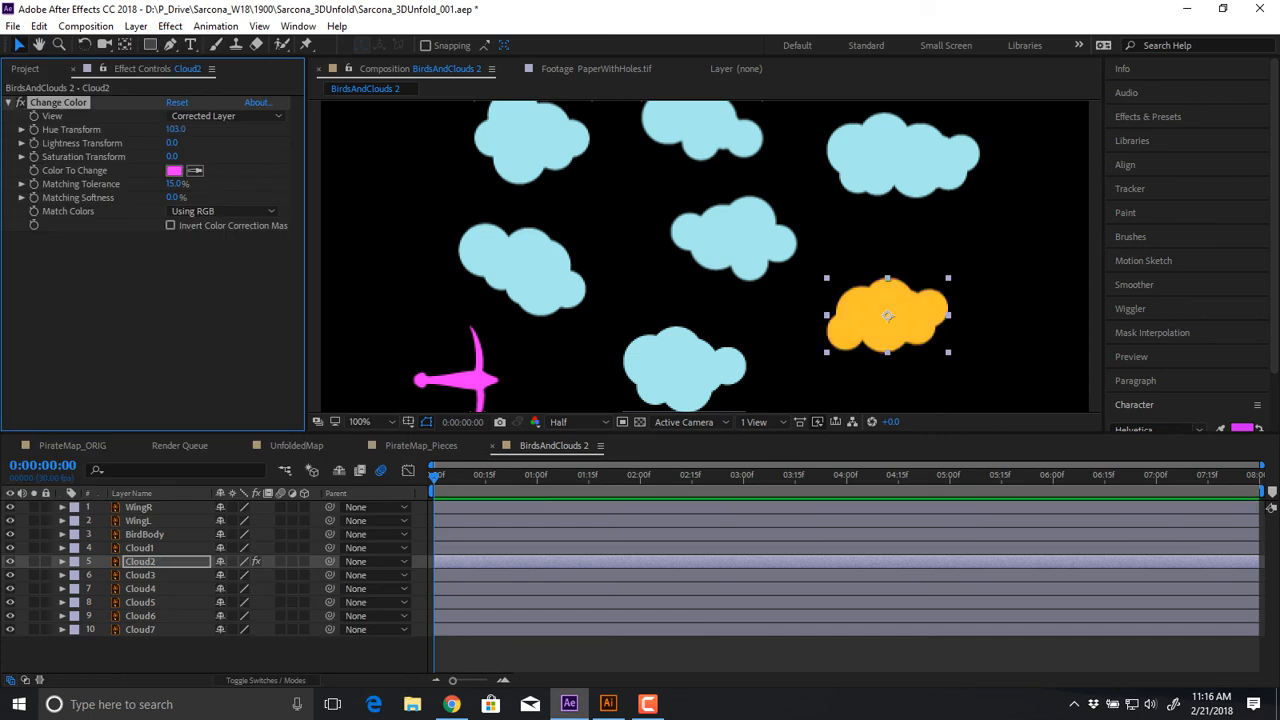
left_click_drag(172, 143, 199, 157)
key("Delete")
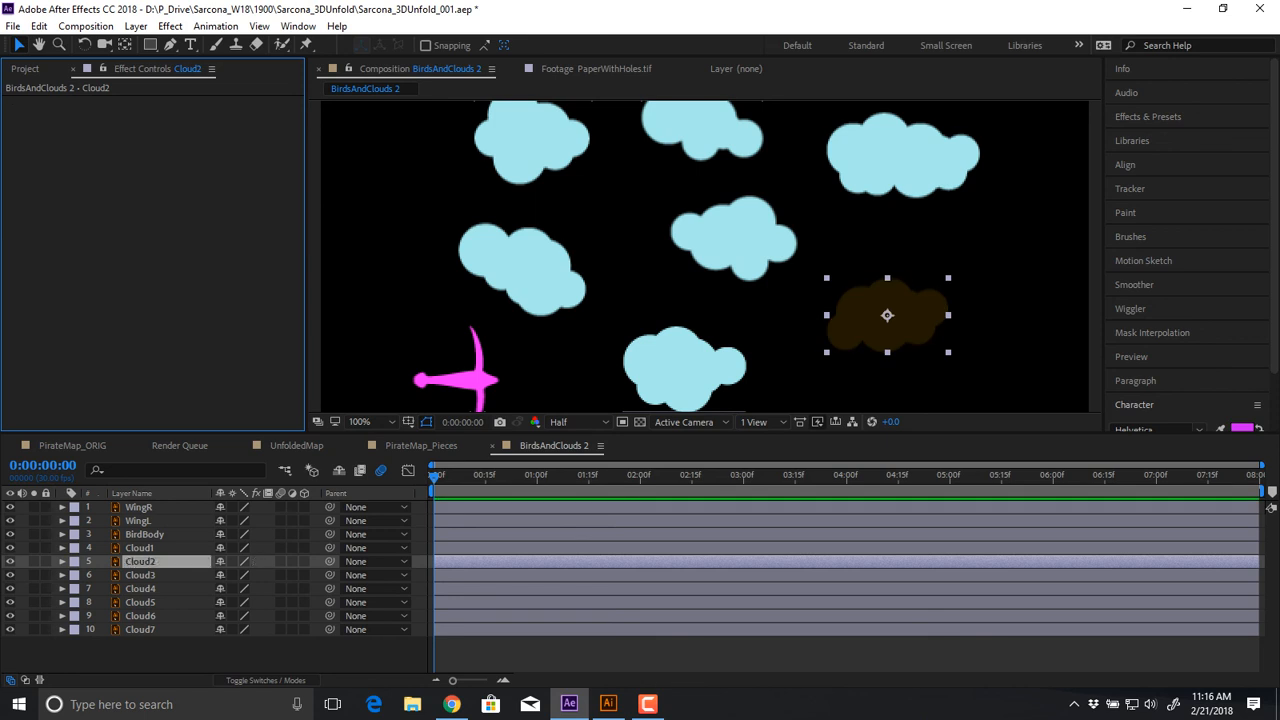
Delete the Cloud2 layer and make all the remaining cloud layers 3D
left_click(887, 315)
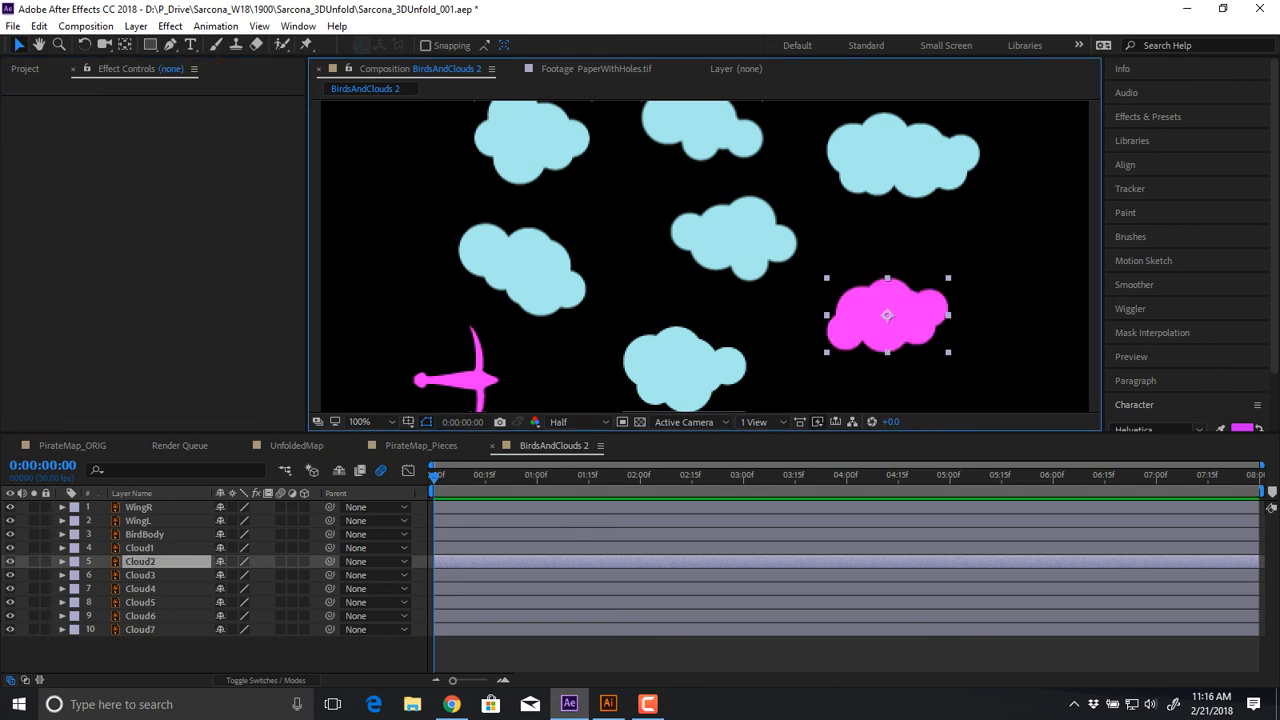
key("Delete")
mouse_move(734, 240)
left_mouse_down()
mouse_move(972, 243)
mouse_move(1014, 200)
mouse_move(1017, 229)
mouse_move(953, 236)
mouse_move(741, 204)
mouse_move(980, 260)
mouse_move(734, 239)
left_mouse_up()
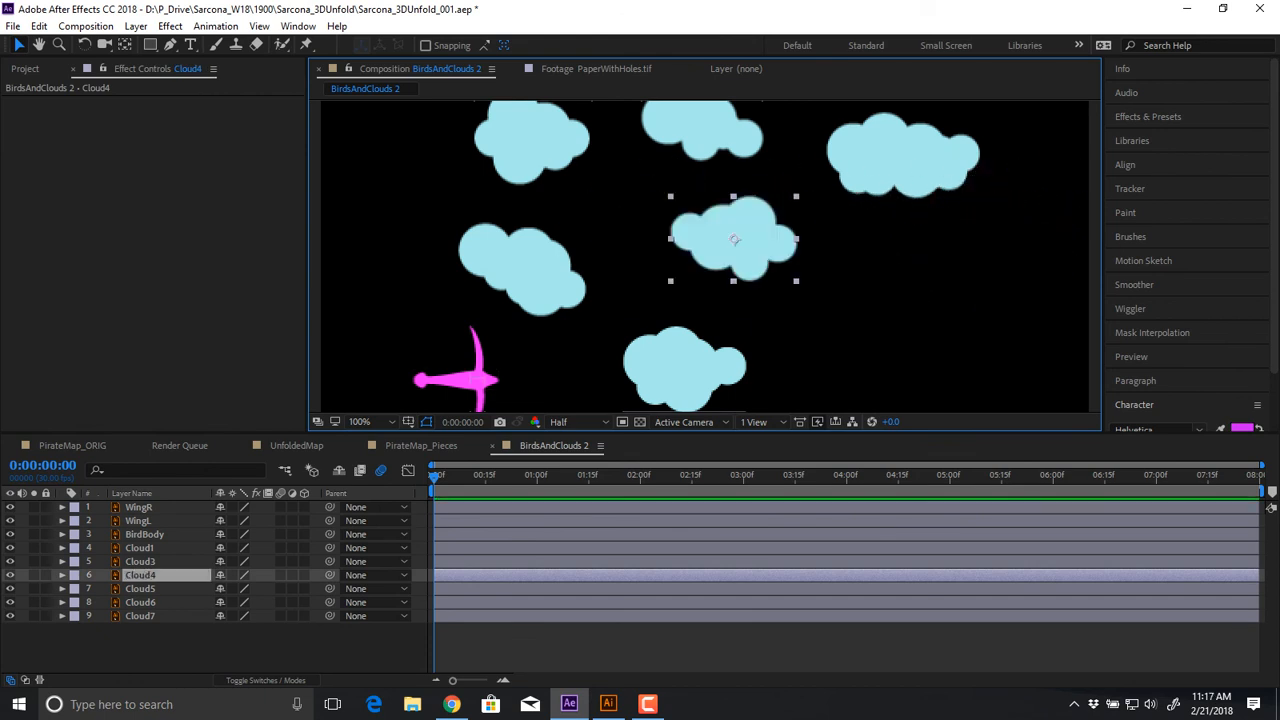
left_click_drag(304, 507, 304, 616)
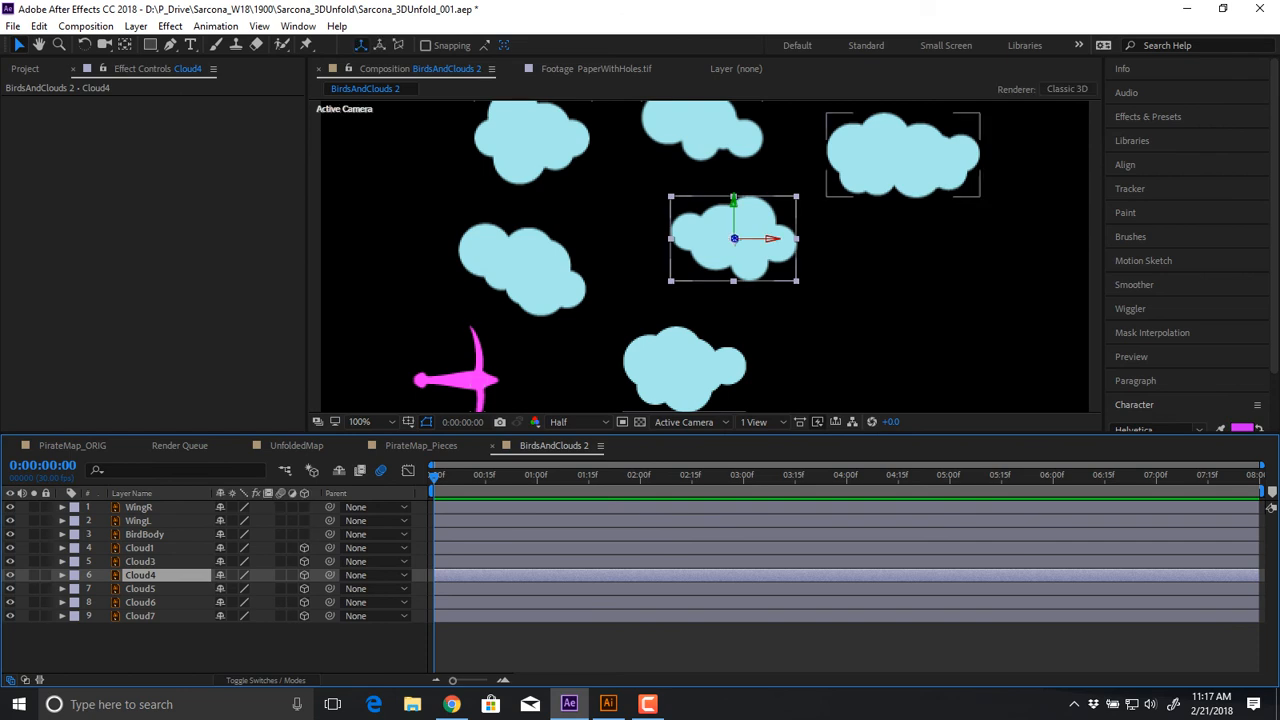
Reveal Position for all cloud layers and set Z to 560 for Cloud1, -506 for Cloud3 and 721 for Cloud4
left_click(905, 155)
left_click(140, 616, "shift")
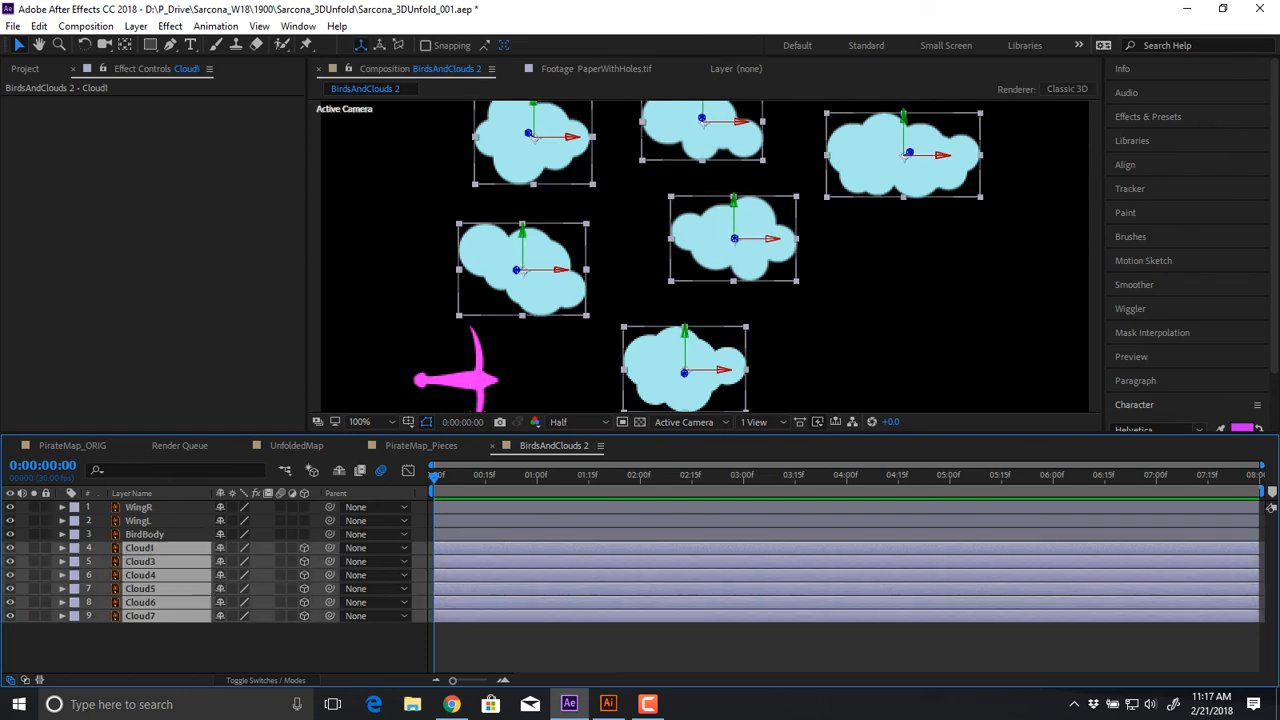
key("comma")
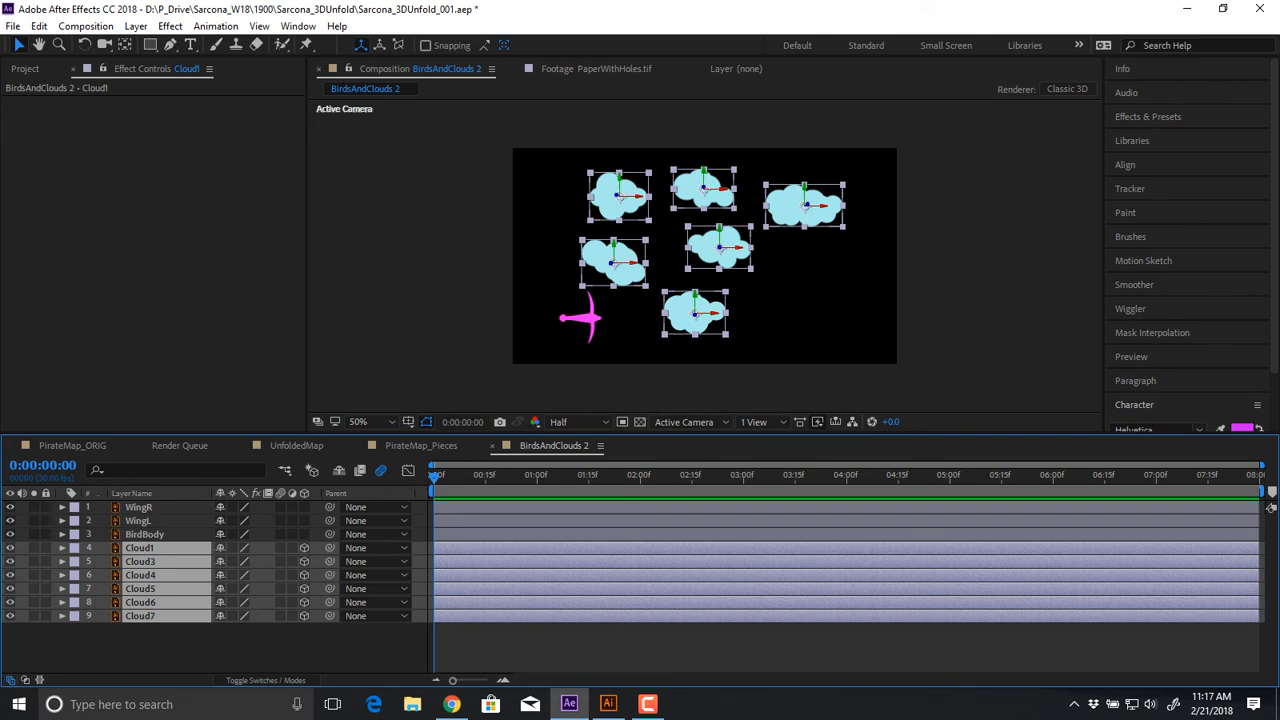
key("p")
key("F2")
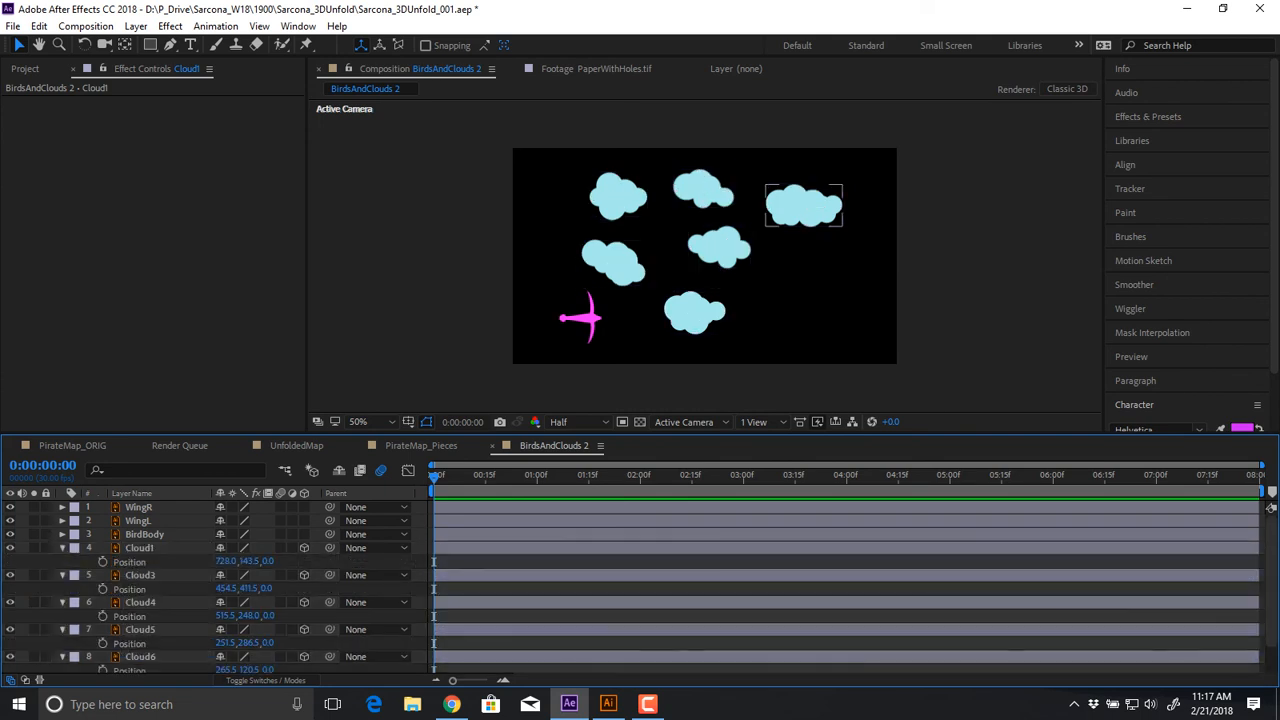
left_click_drag(266, 561, 714, 570)
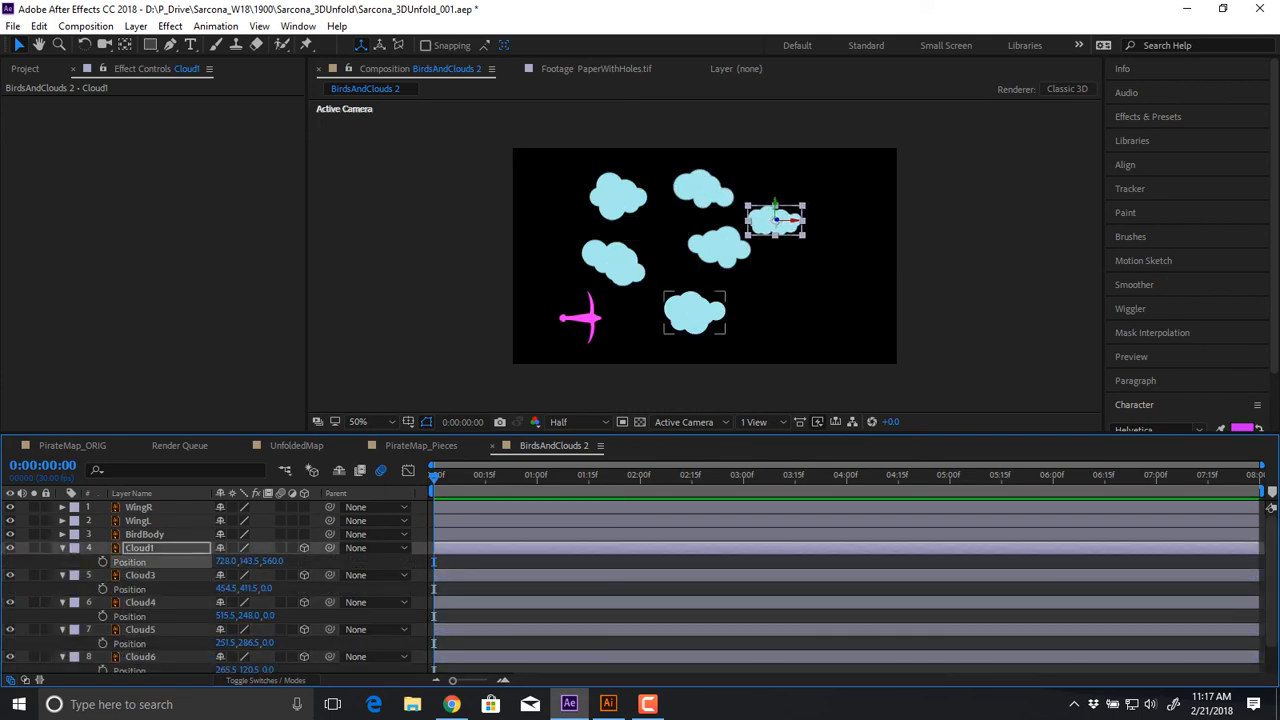
left_click_drag(267, 588, 2, 589)
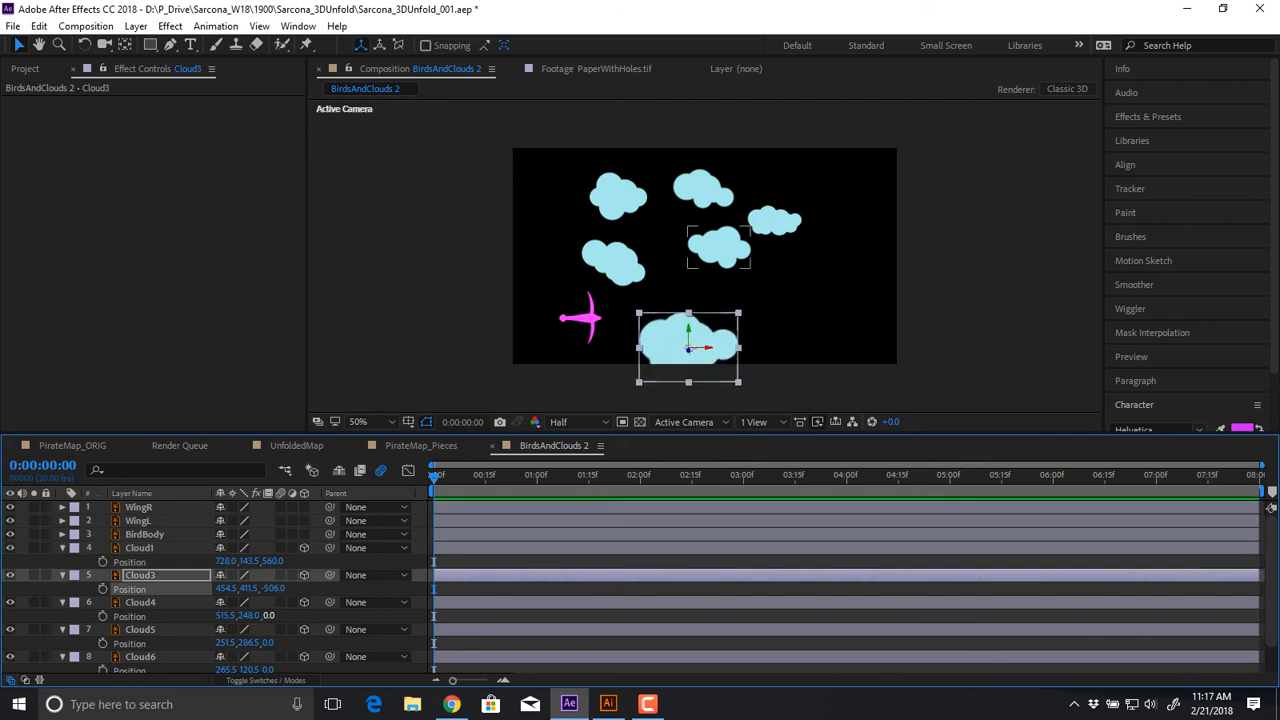
left_click_drag(268, 616, 845, 616)
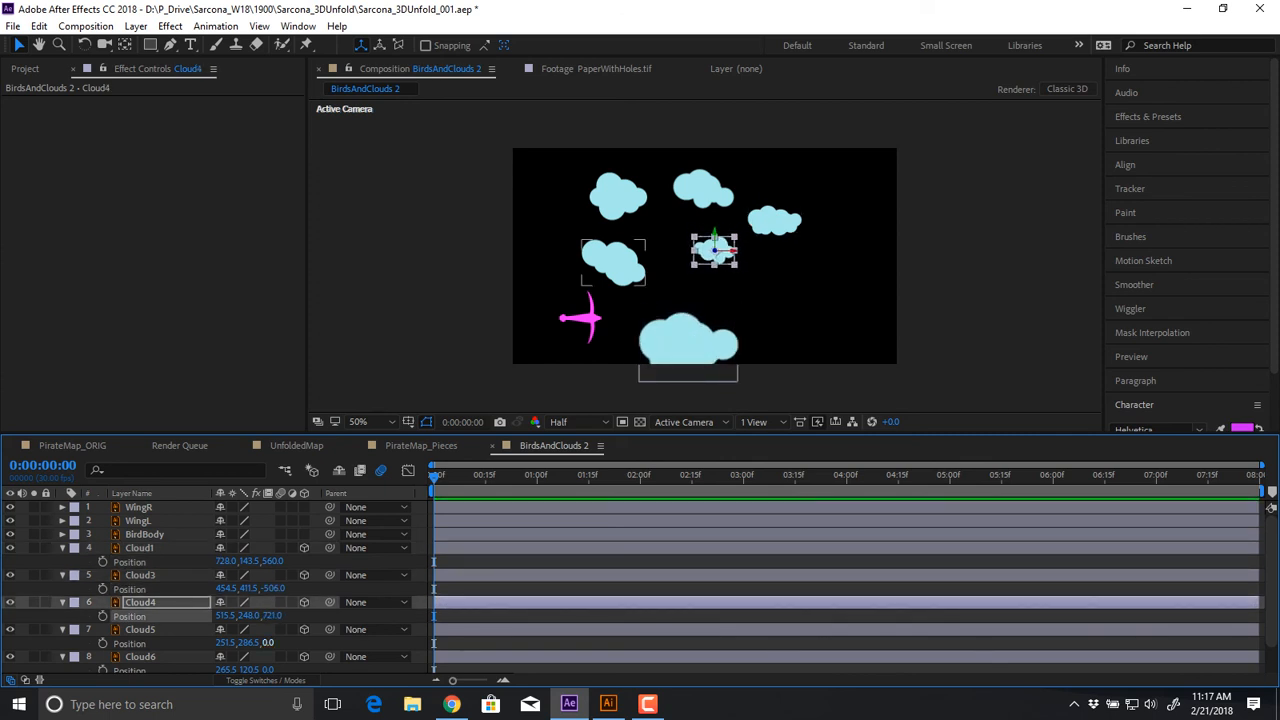
Set the Z position to -684 for Cloud5, 390 for Cloud6 and -720 for Cloud7
left_click_drag(268, 643, 2, 643)
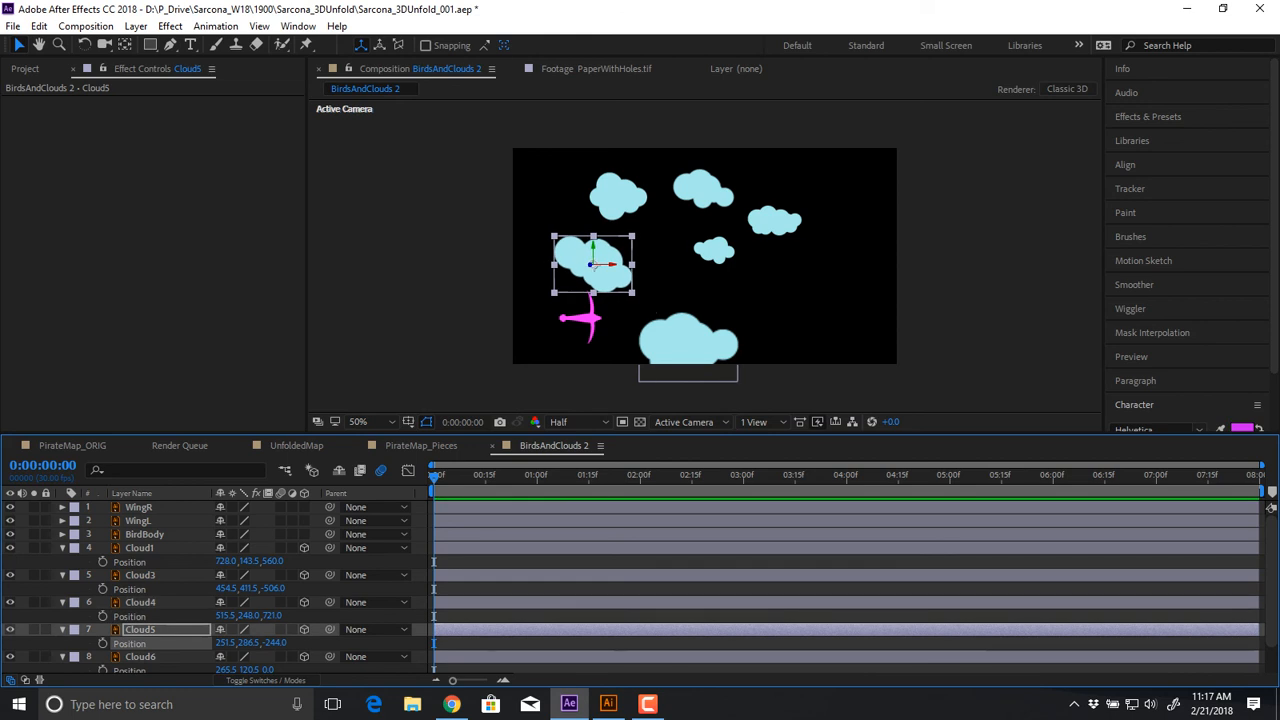
left_click_drag(274, 643, 2, 643)
scroll(272, 643, "down", 2)
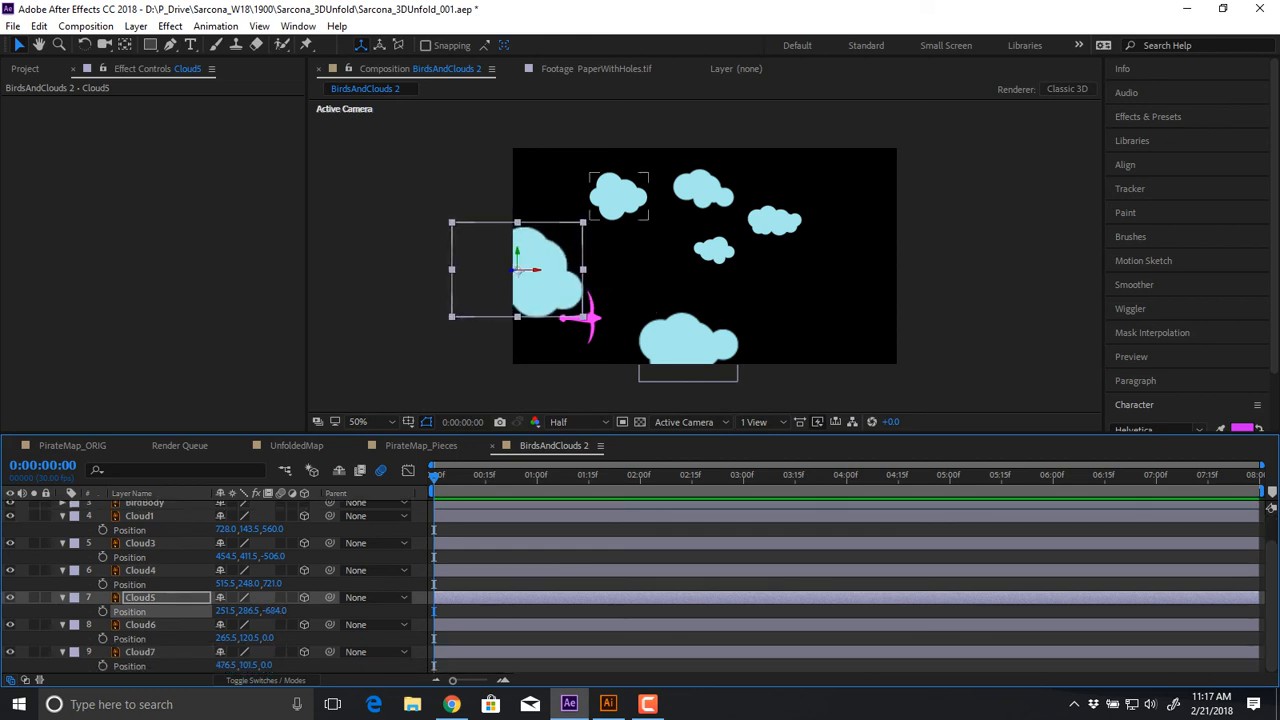
left_click_drag(268, 638, 1156, 638)
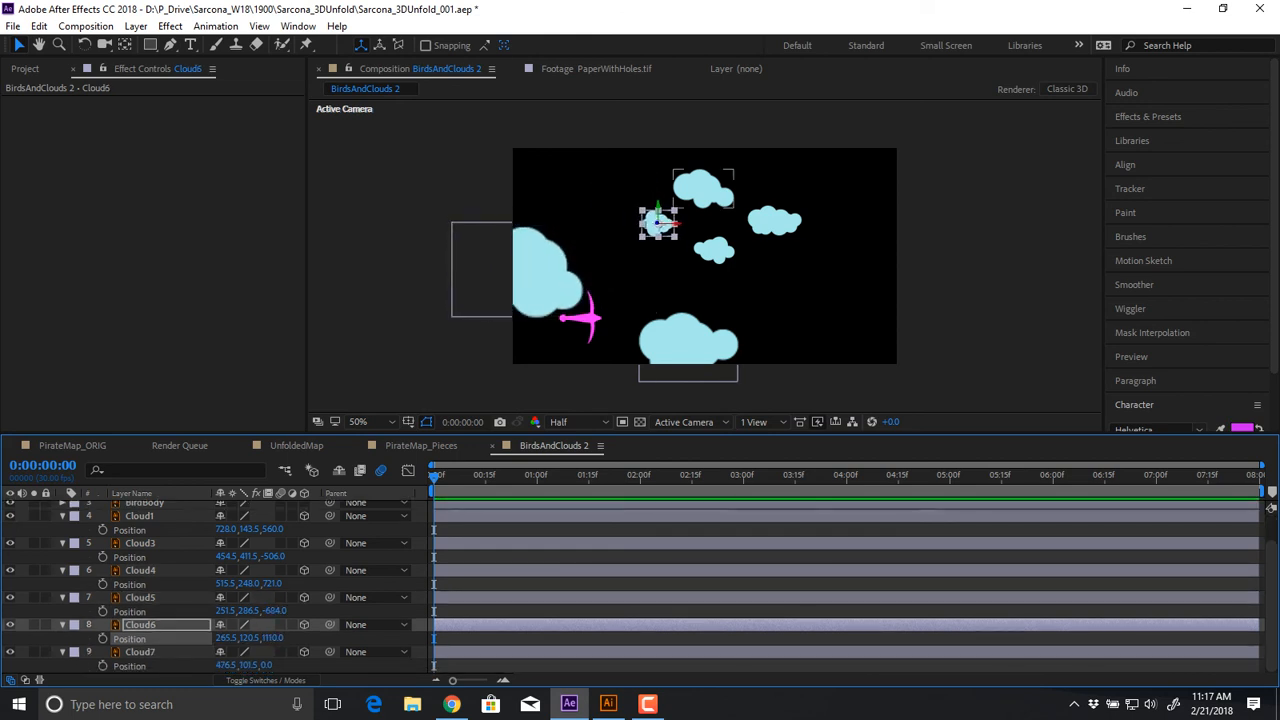
left_click_drag(268, 665, 2, 665)
scroll(200, 600, "up", 2)
left_click(140, 547)
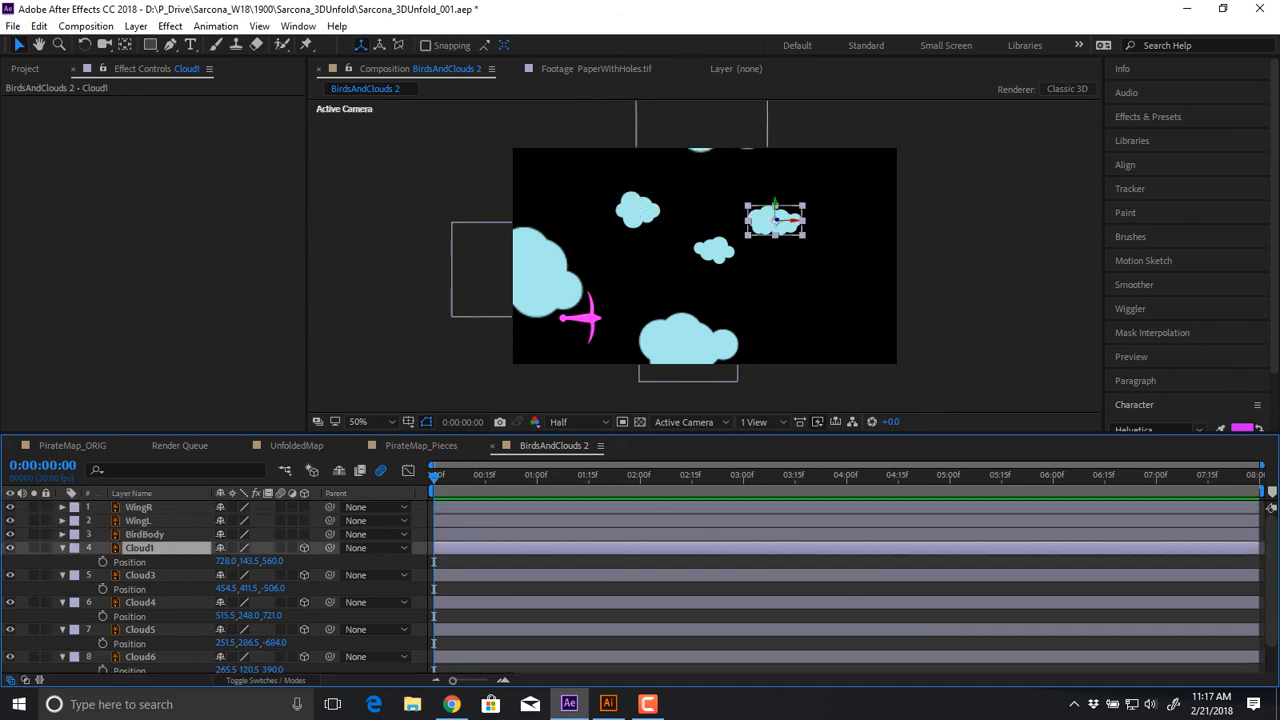
scroll(140, 590, "down", 2)
left_click(140, 652, "shift")
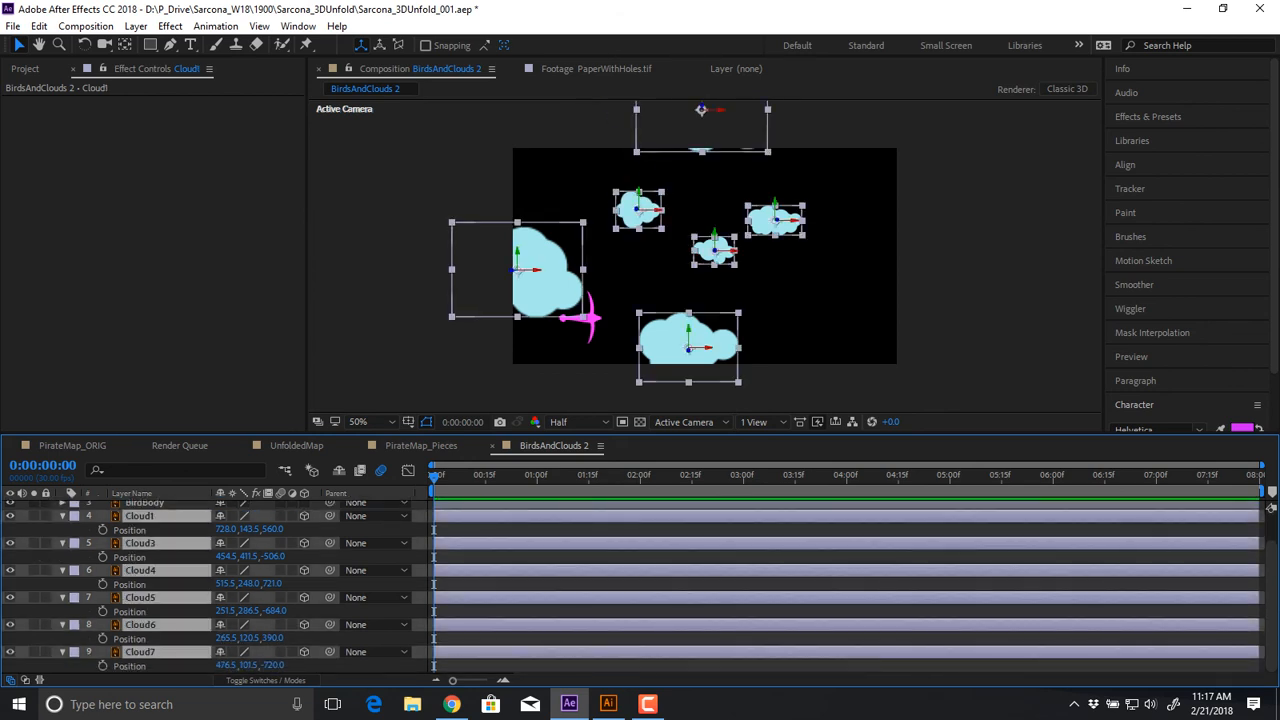
left_click(190, 611)
left_click(140, 652)
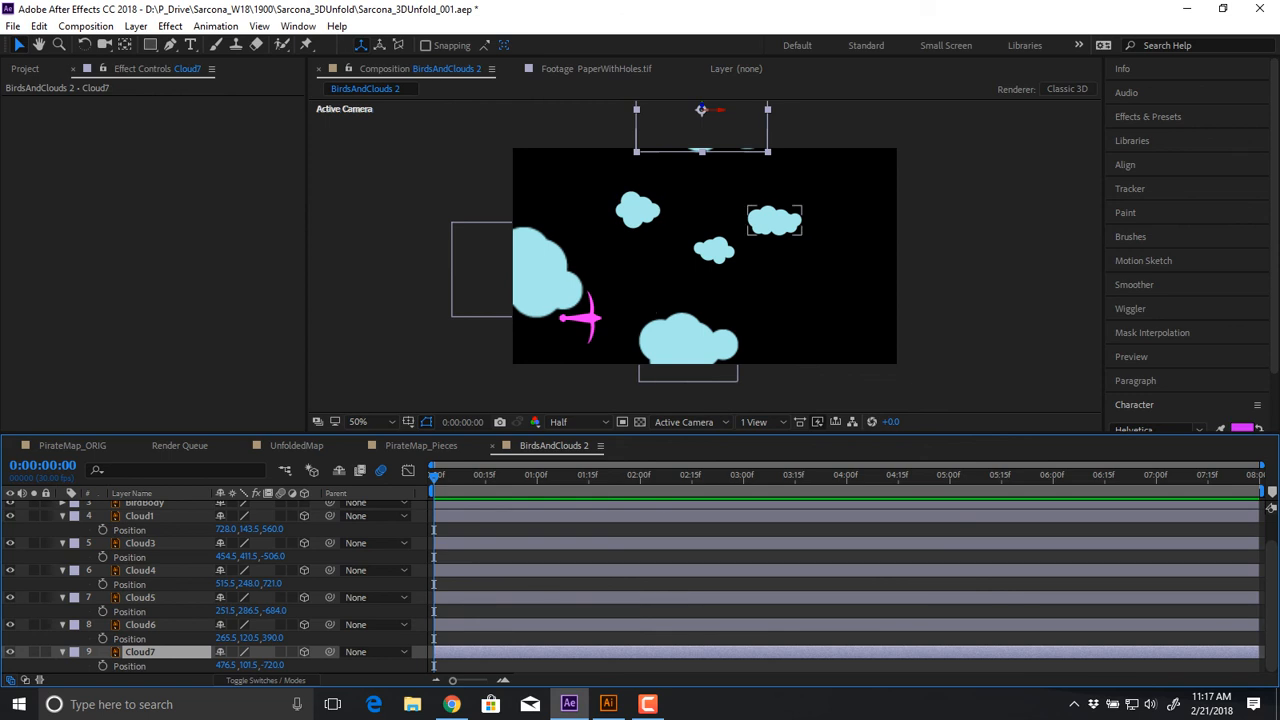
Add an expression to Cloud1's Position that links to its own X position value, giving temp = transform.position[0]; [temp, temp, temp]
left_click(775, 220)
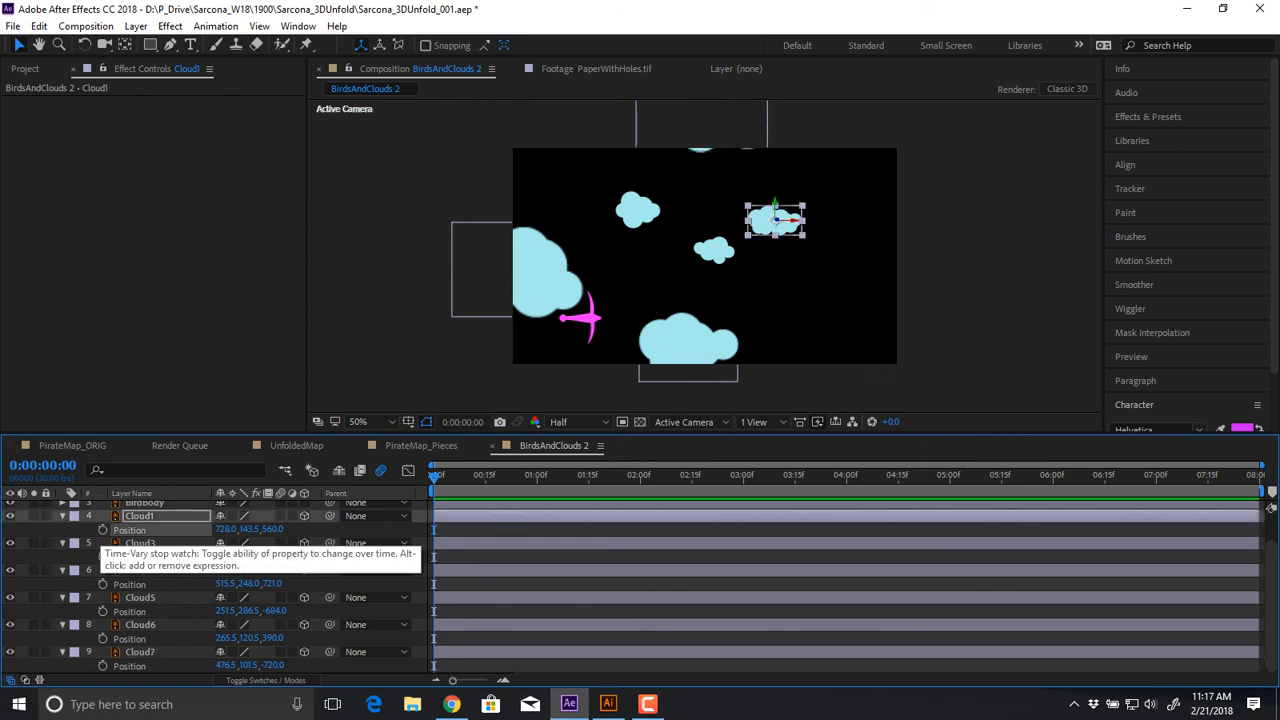
left_click(102, 530, "alt")
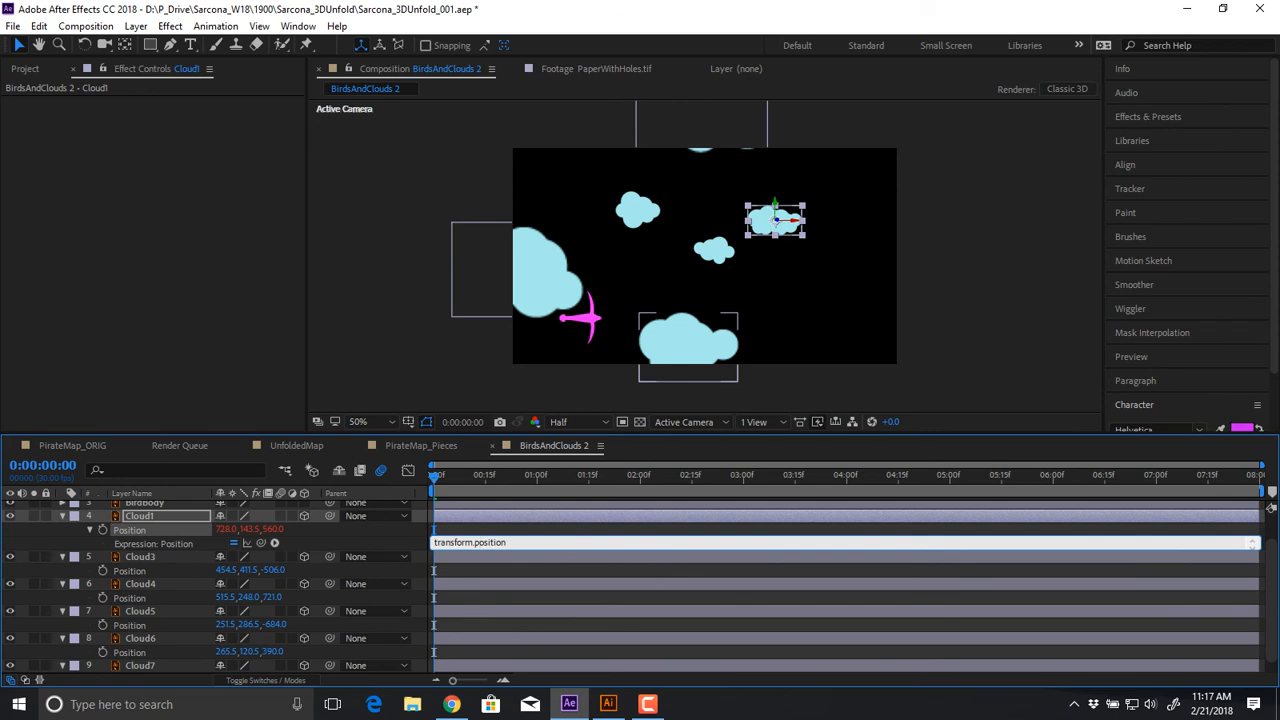
left_click_drag(479, 543, 432, 543)
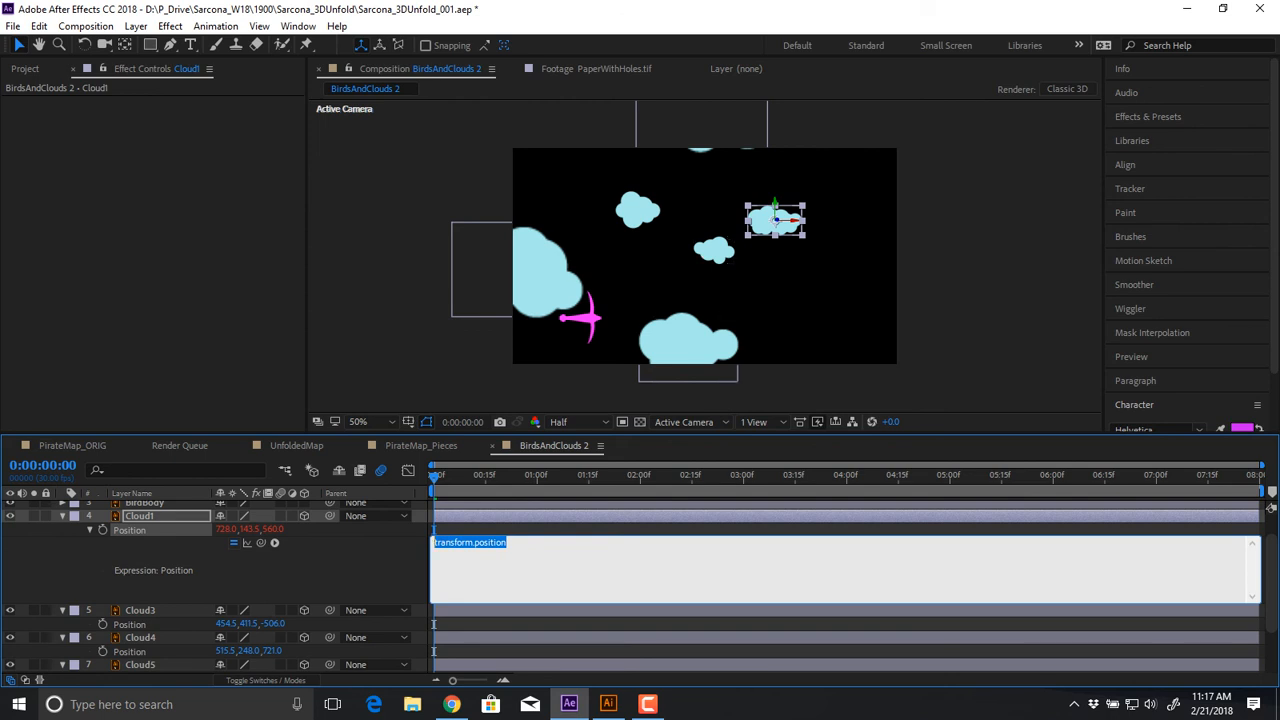
left_click_drag(261, 542, 226, 529)
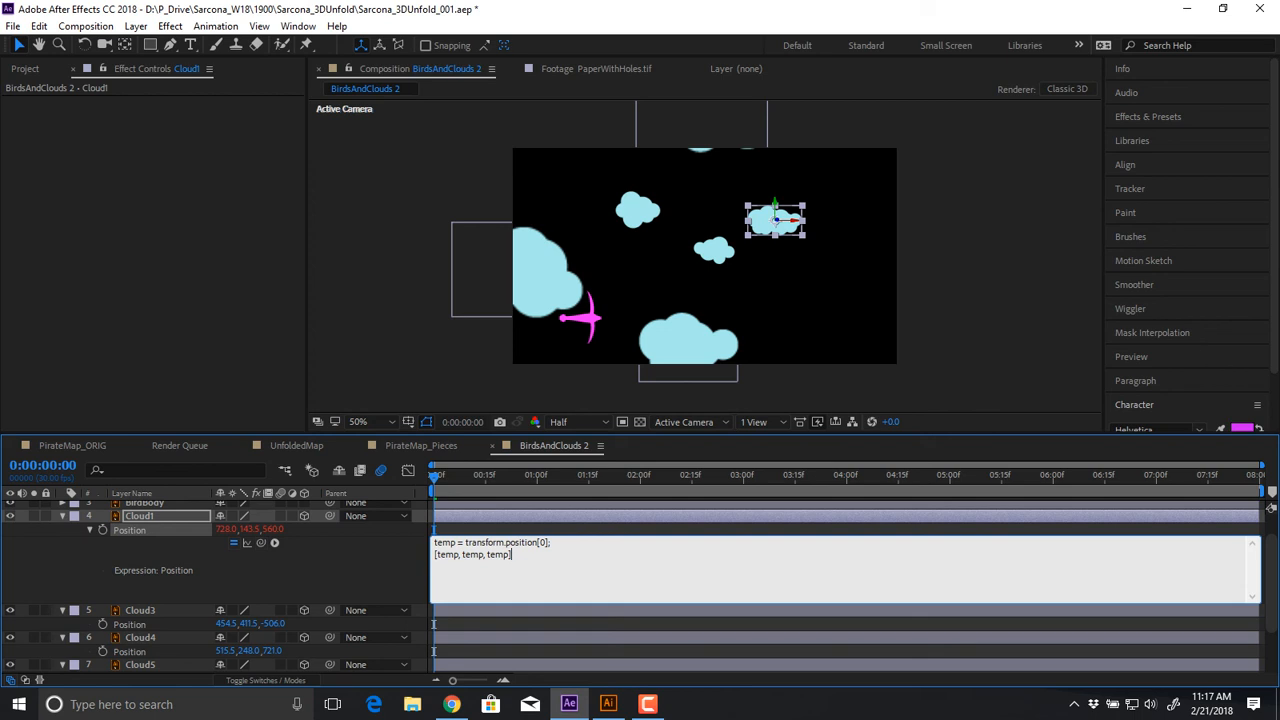
Rename the expression's first variable to tempx and duplicate that line directly below
left_click_drag(551, 542, 433, 542)
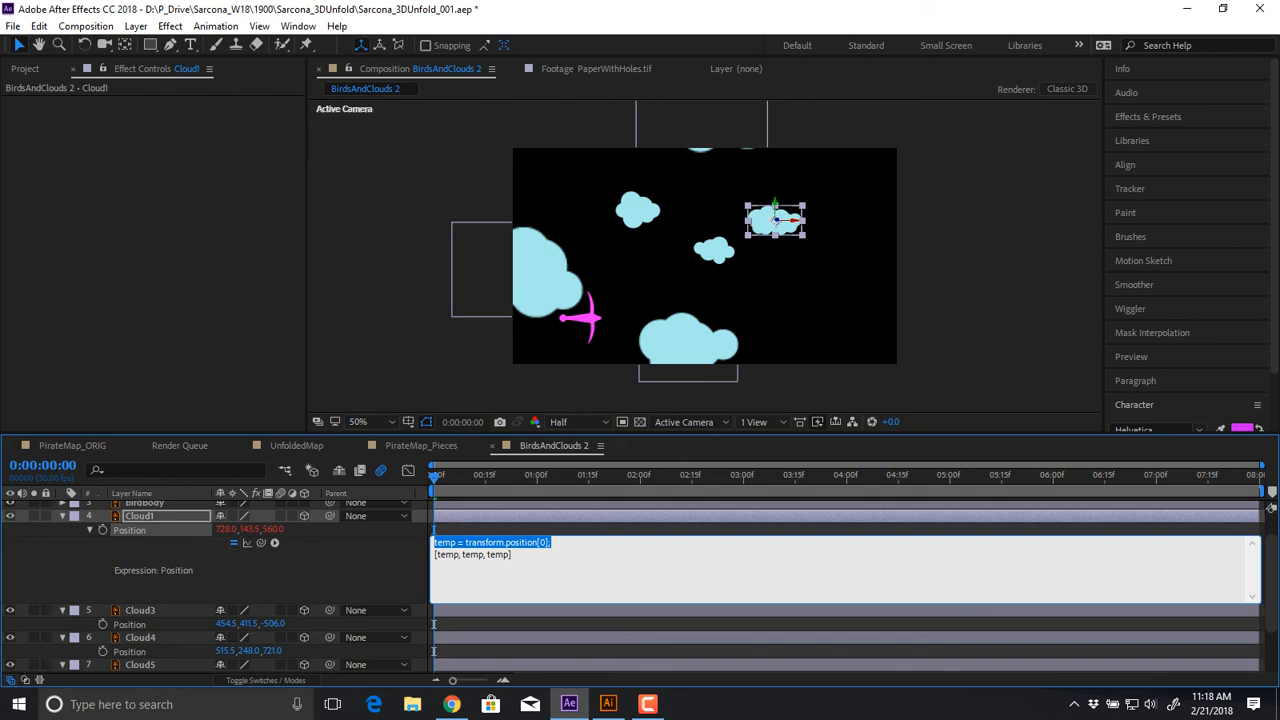
left_click(551, 542)
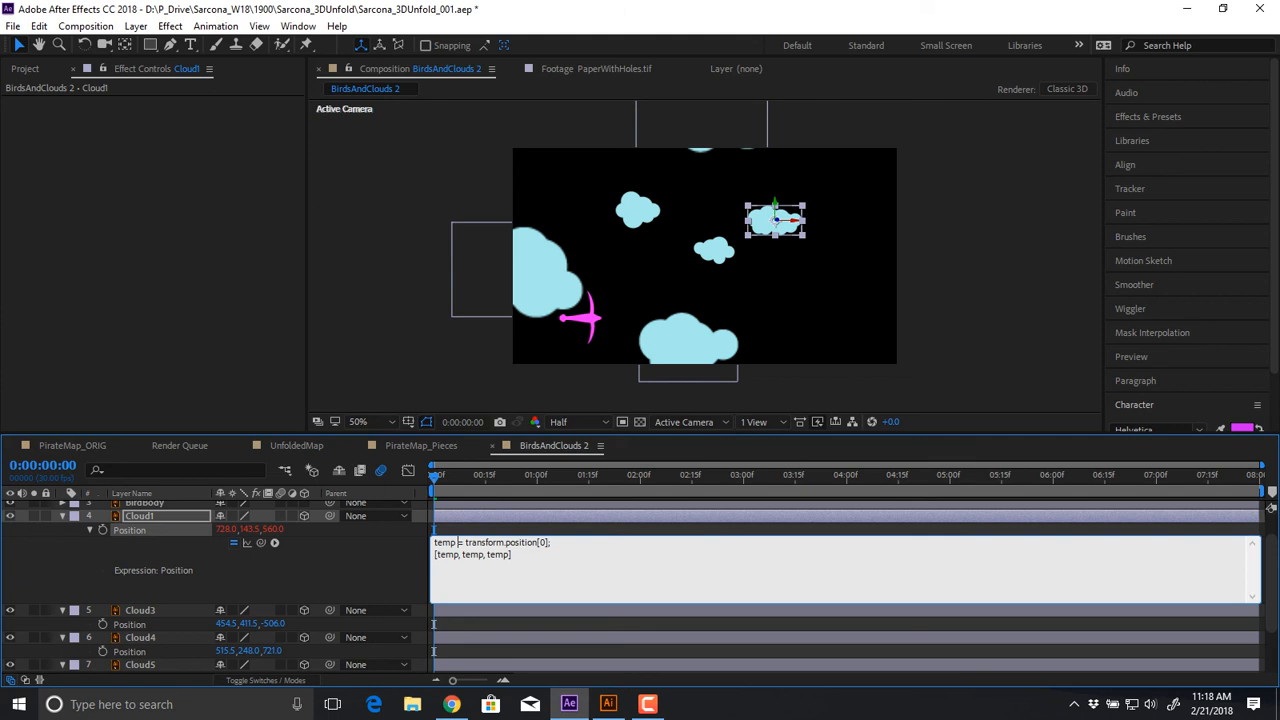
type("x")
key("Home")
key("shift+End")
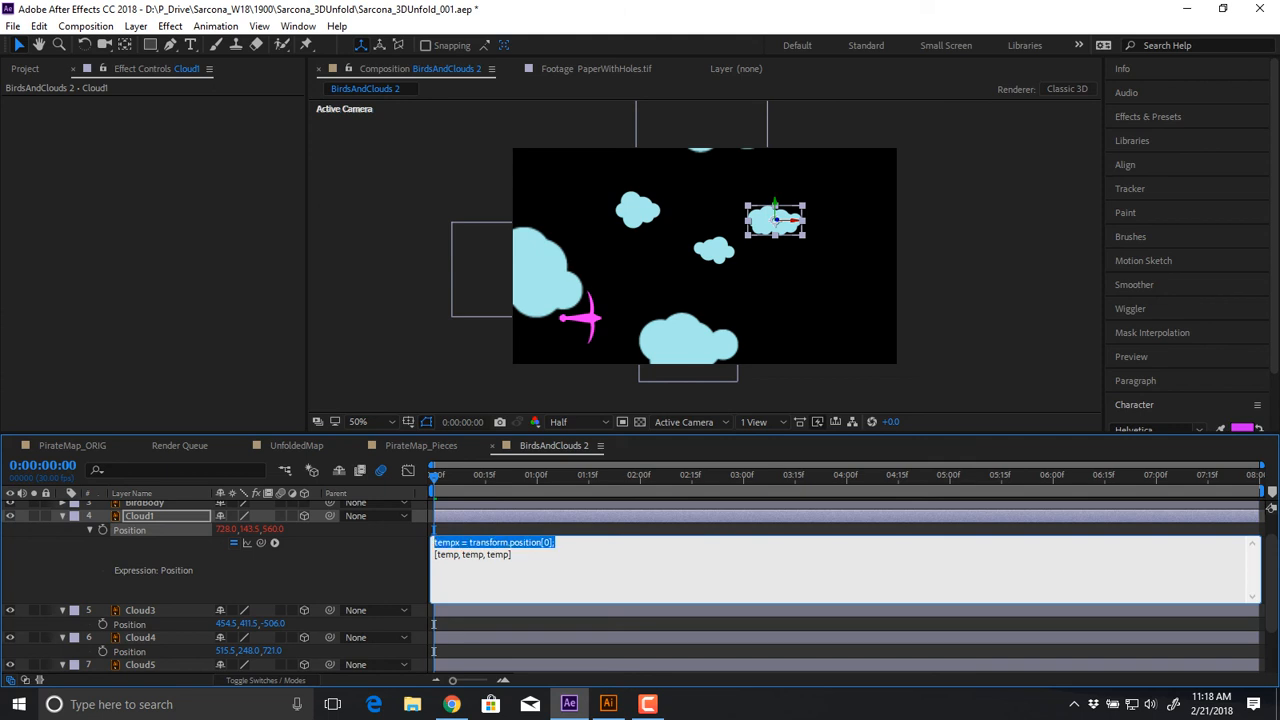
key("ctrl+c")
key("End")
key("Return")
key("ctrl+v")
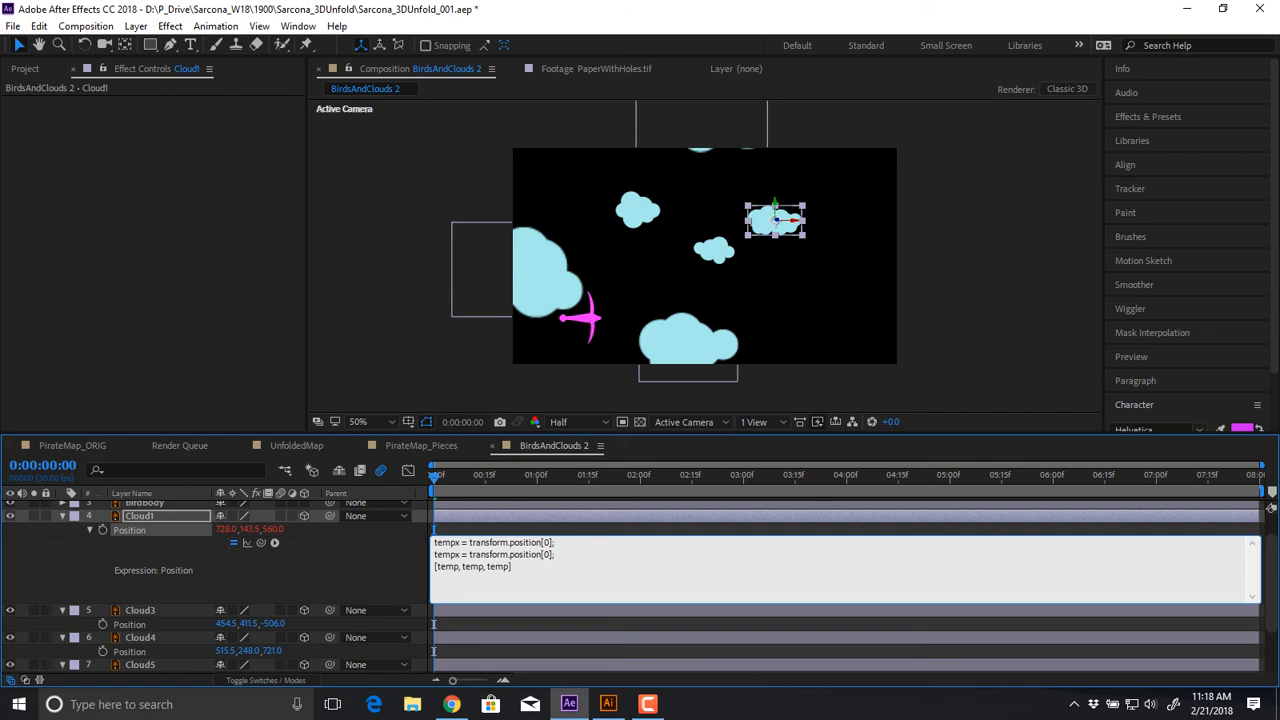
Change the duplicated line to tempy = transform.position[1]; and add the line tempz = rand(-1000,1000); below it
key("BackSpace")
type("y")
double_click(547, 555)
type("2")
key("BackSpace")
type("1")
key("Return")
type("tempz ")
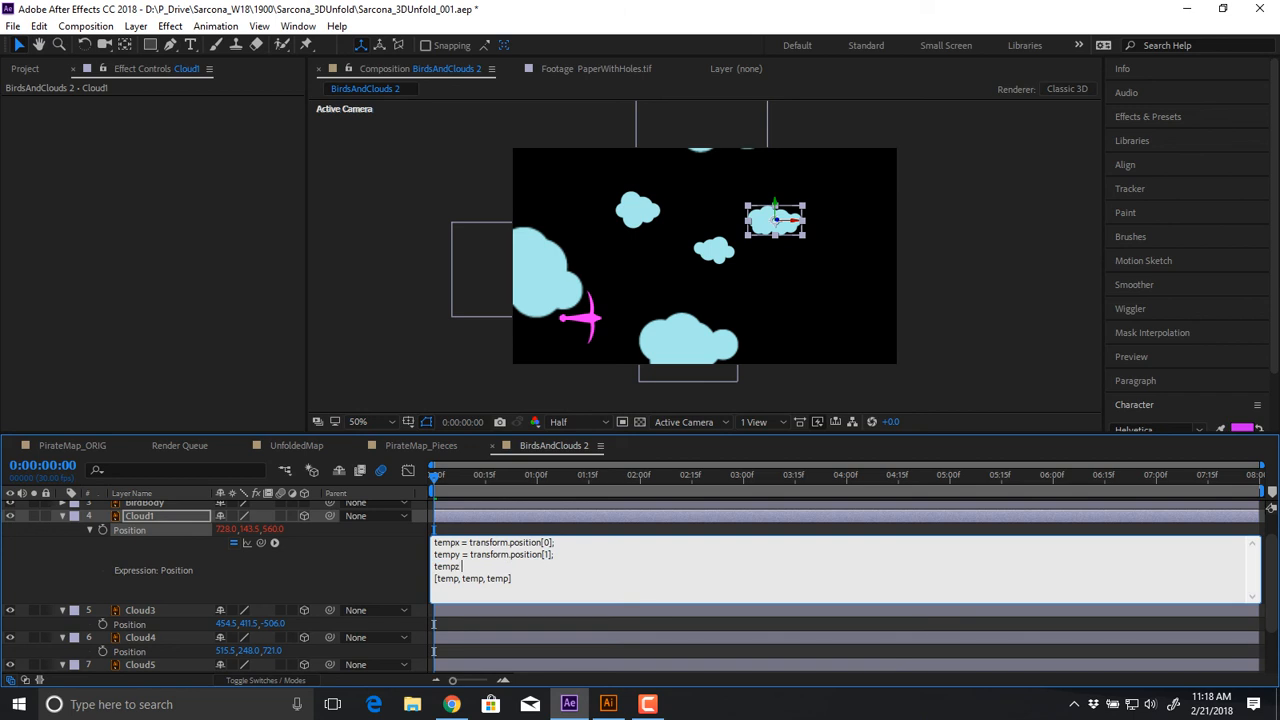
type("= rand(-1000,1000);")
Copy the whole Cloud1 Position expression into a new WordPad document and enlarge the view to 180%
key("ctrl+a")
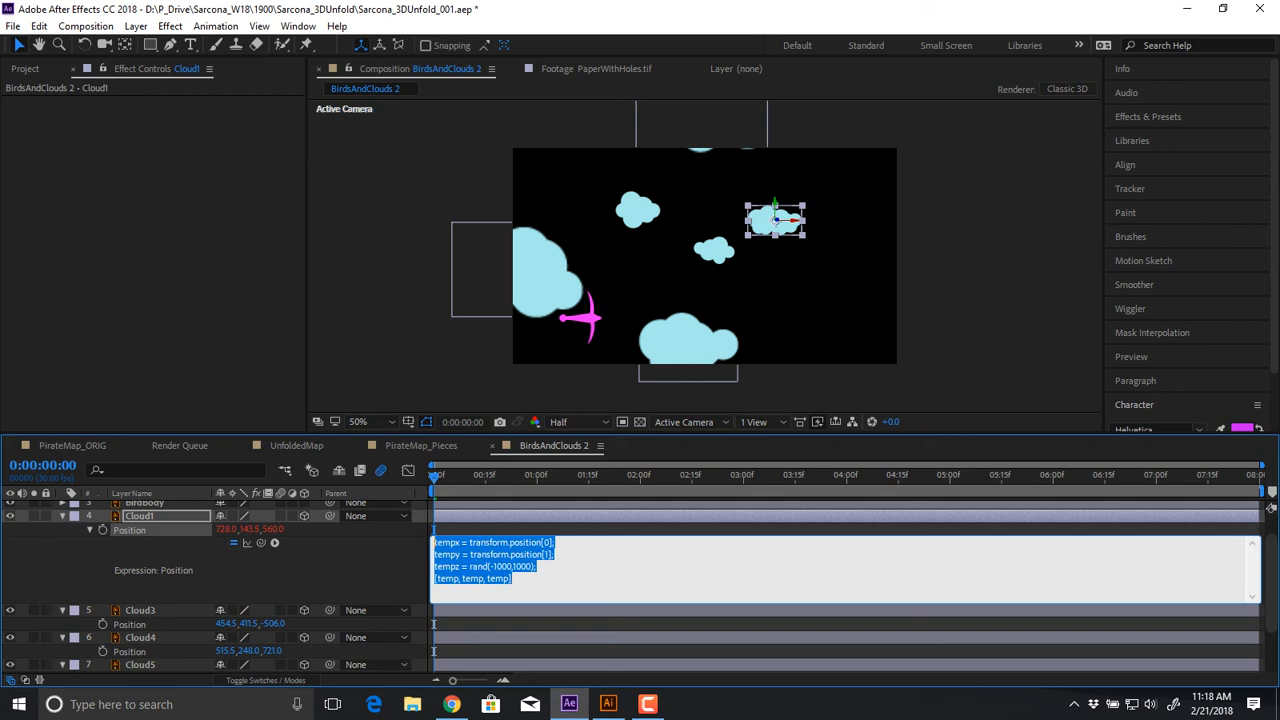
key("super")
type("wordpad")
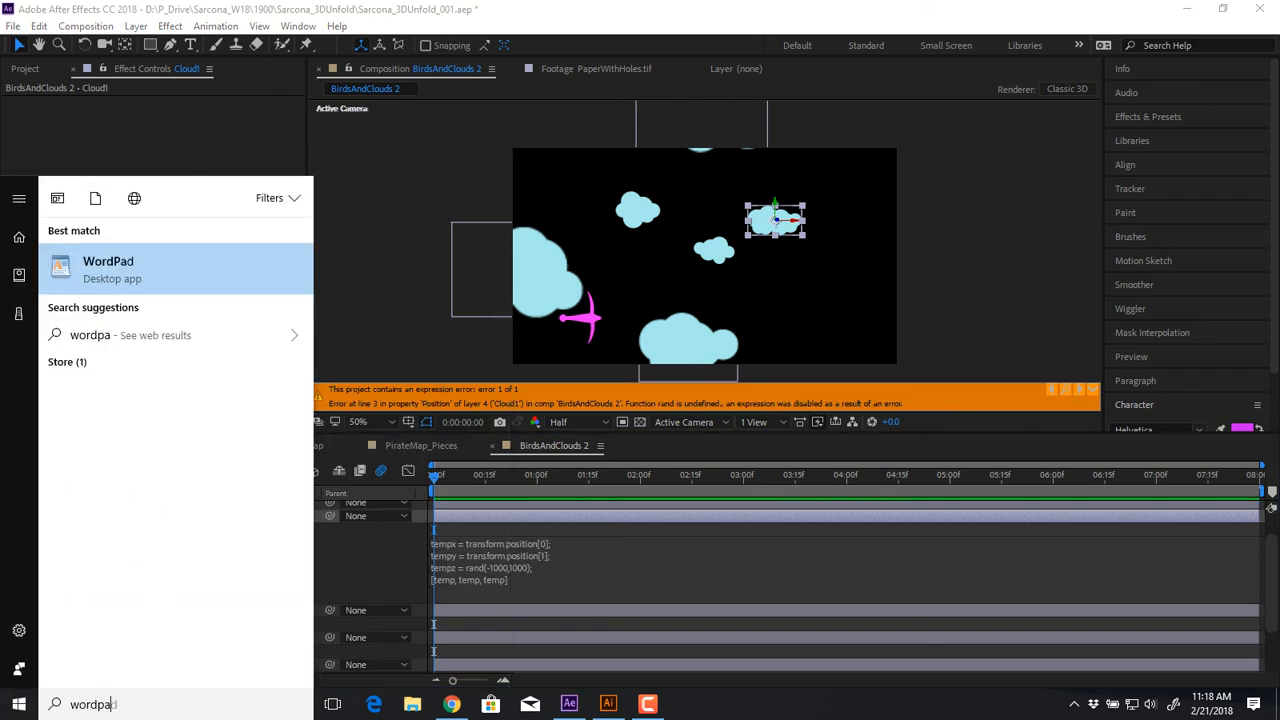
key("Return")
key("ctrl+v")
scroll(700, 380, "up", 8)
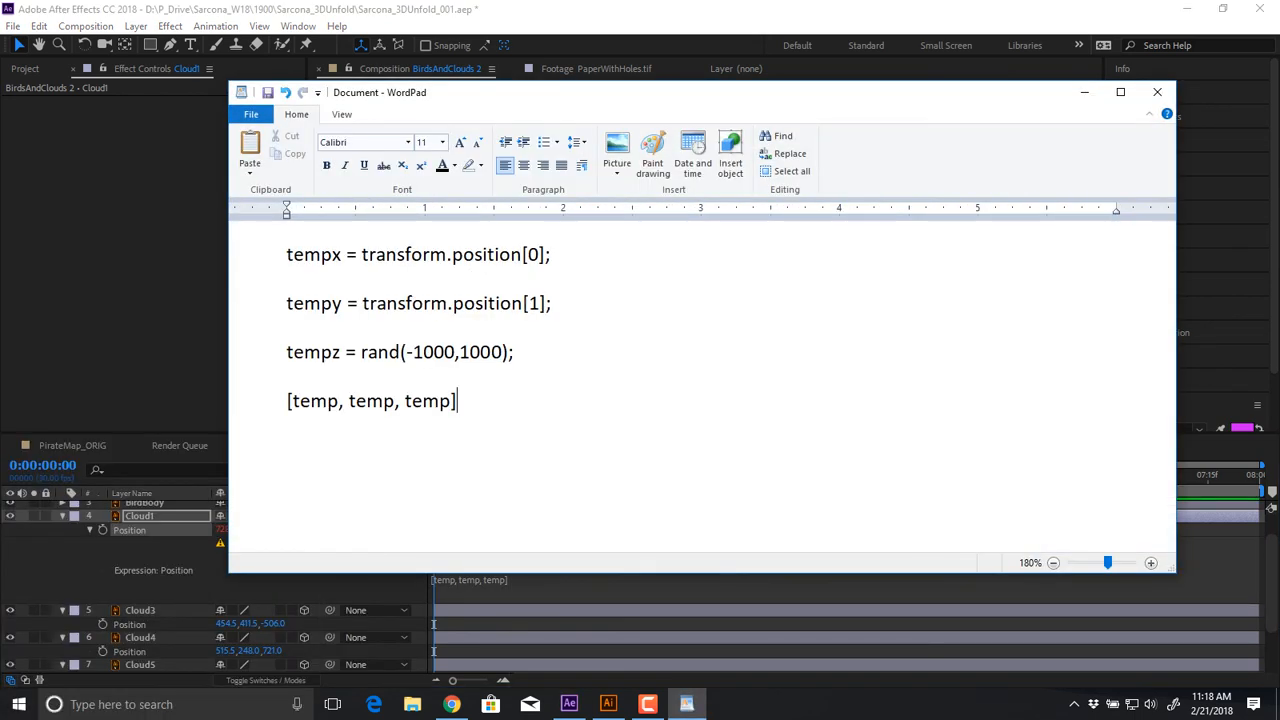
Change the last line of the expression in WordPad to [tempx, tempy, tempz]
triple_click(420, 255)
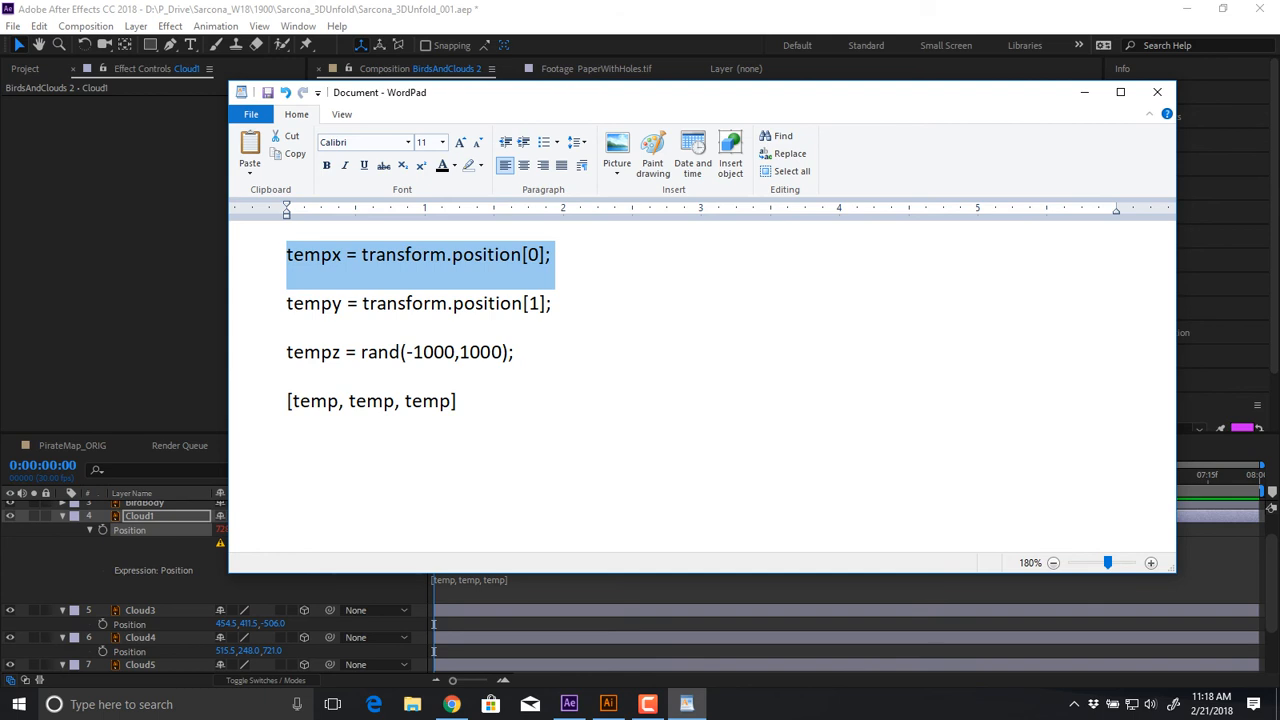
triple_click(393, 353)
left_click(378, 352)
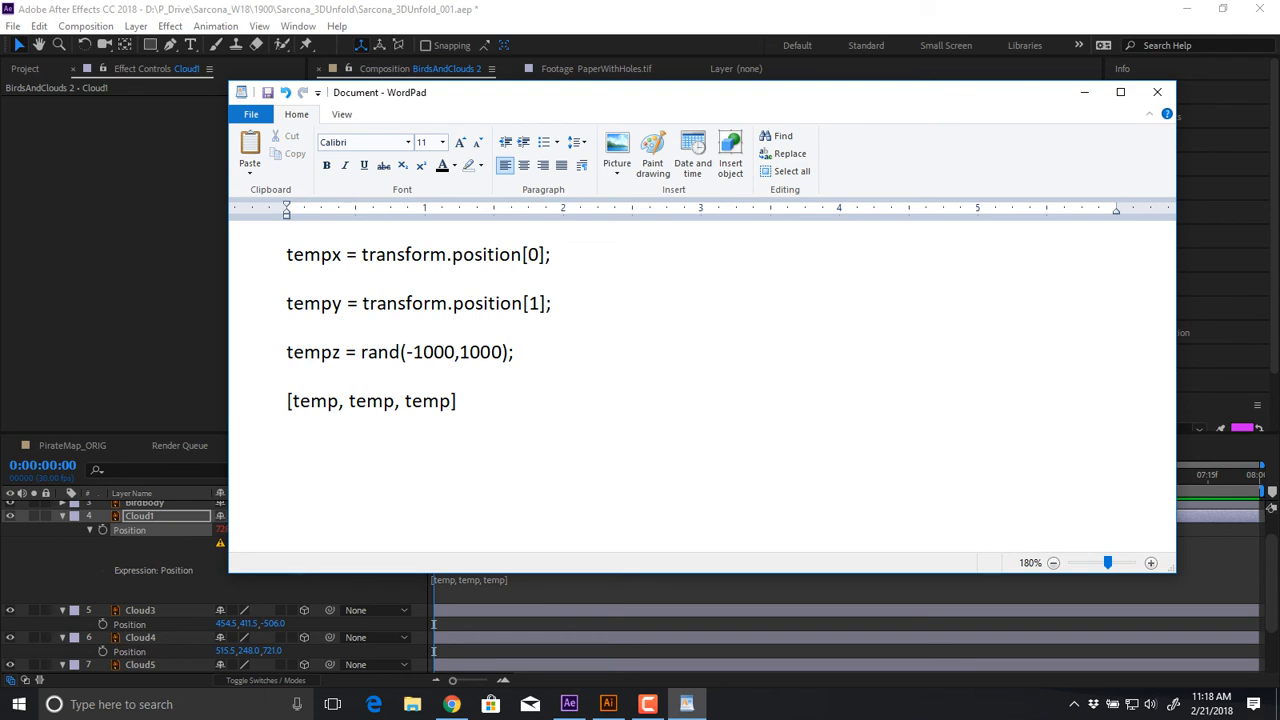
left_click(339, 401)
type("x")
left_click(404, 401)
type("y")
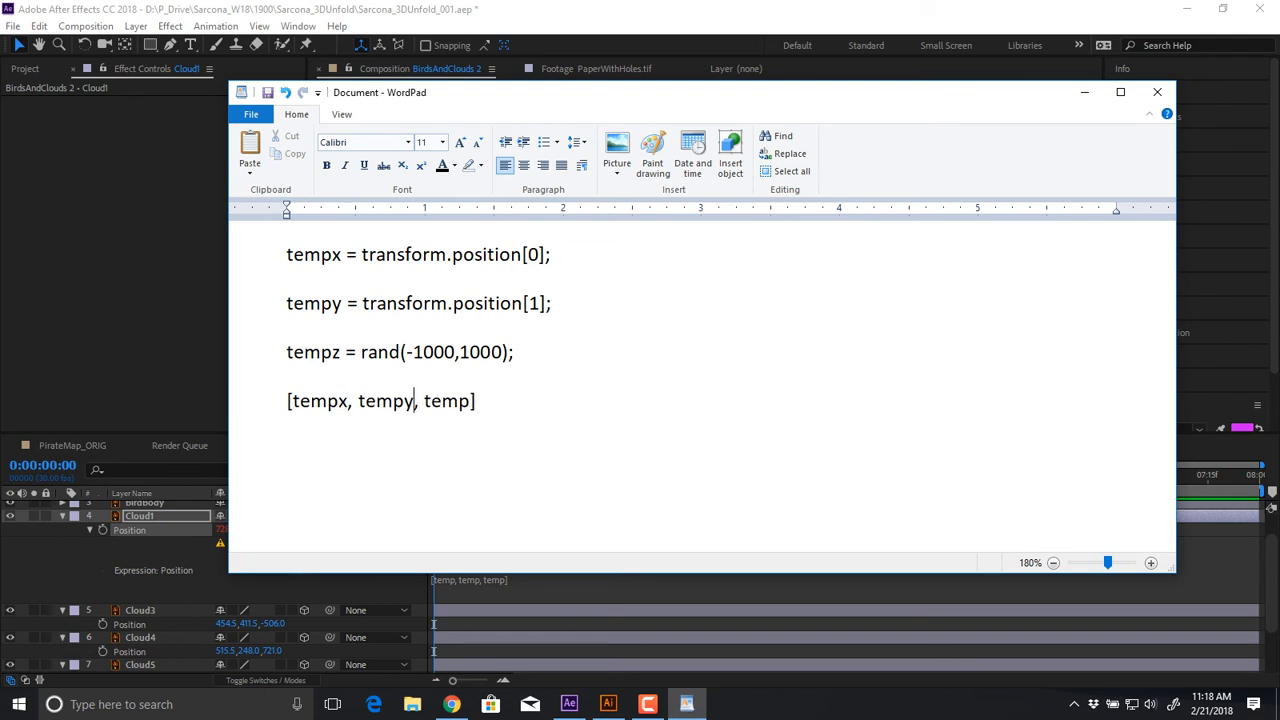
left_click(469, 401)
type("z")
Copy the corrected expression, switch back to After Effects, and apply it to Cloud1's Position in place of the existing one
key("ctrl+a")
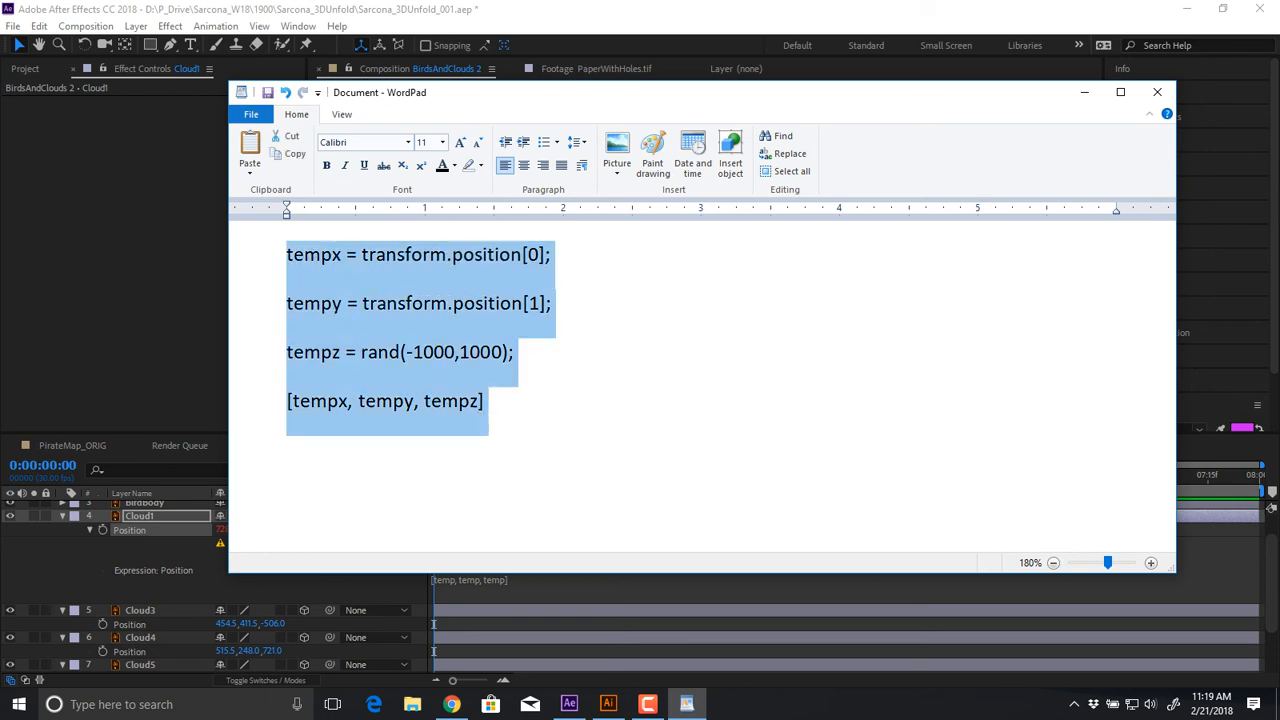
key("alt+Tab")
key("ctrl+v")
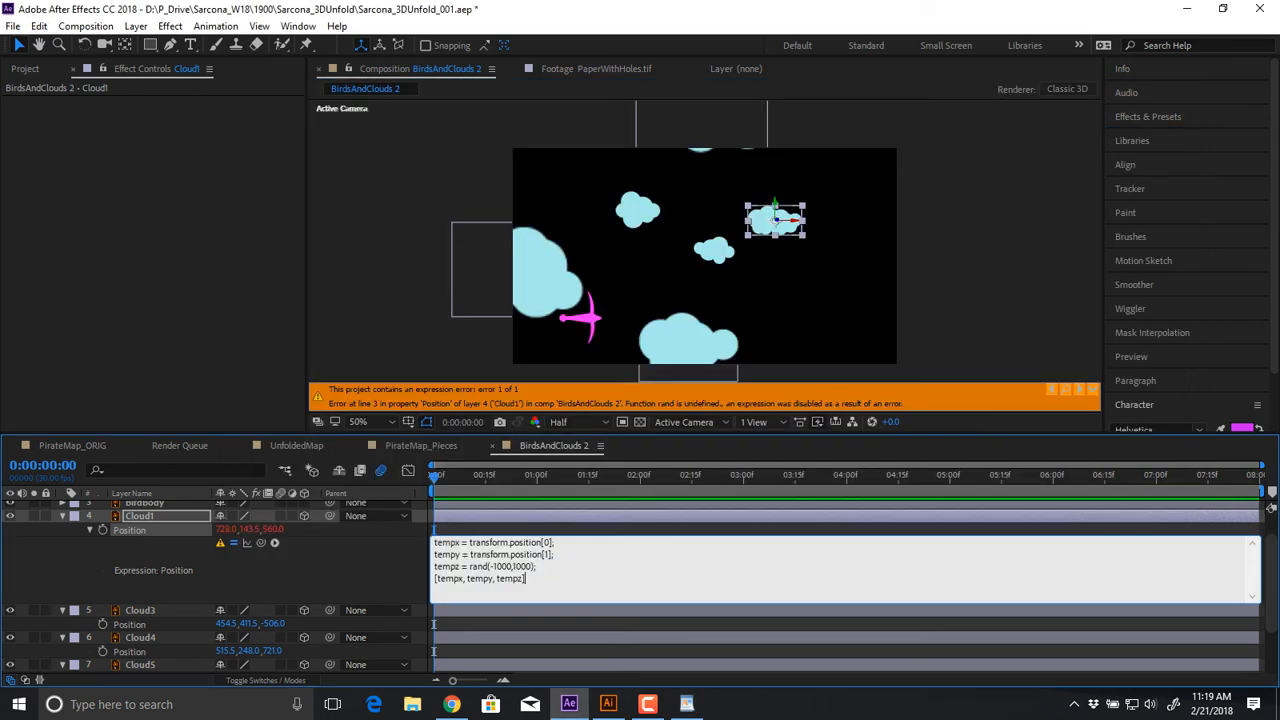
left_click(320, 578)
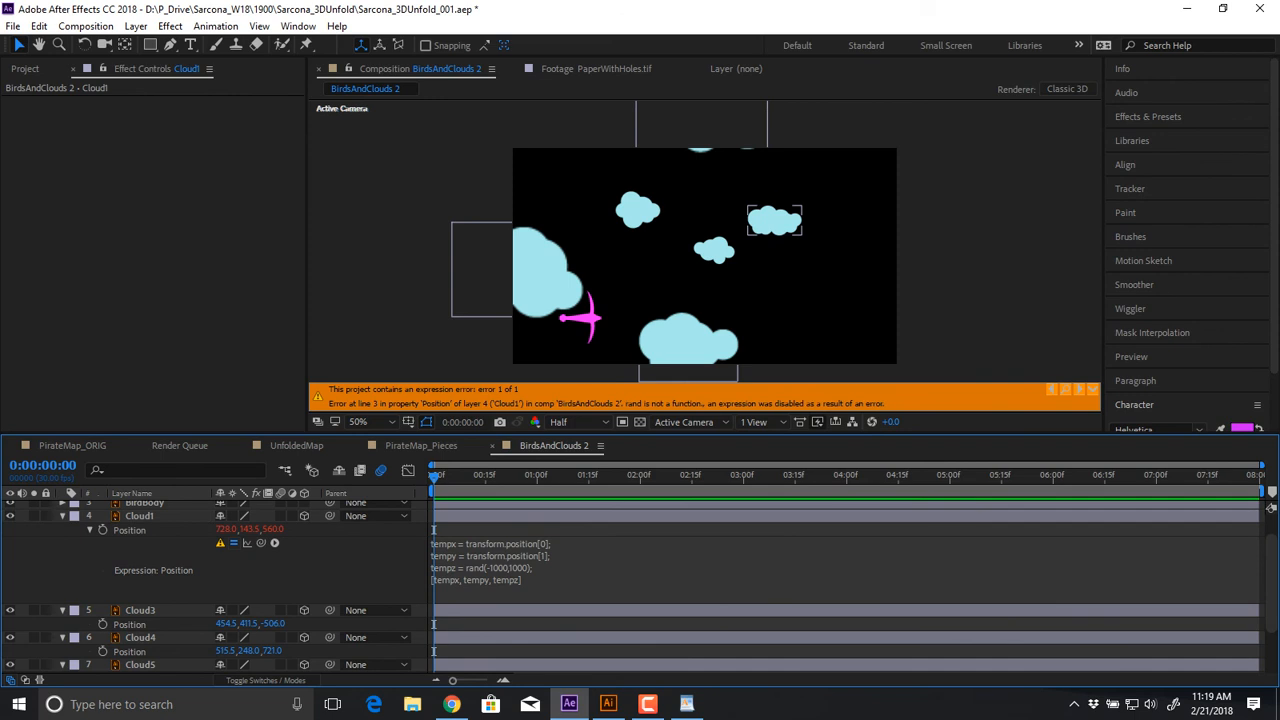
Change rand to random in the tempz line of Cloud1's Position expression and apply the expression
left_click(490, 568)
left_click(492, 566)
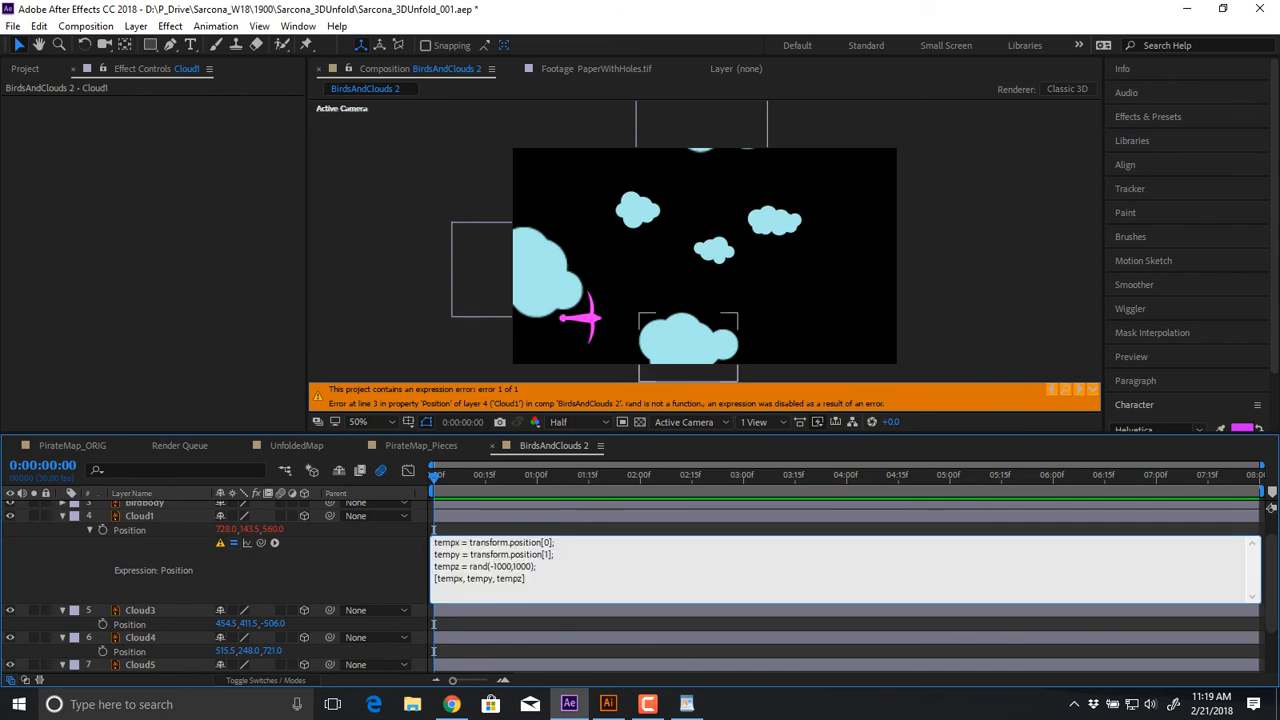
type("om")
key("KP_Enter")
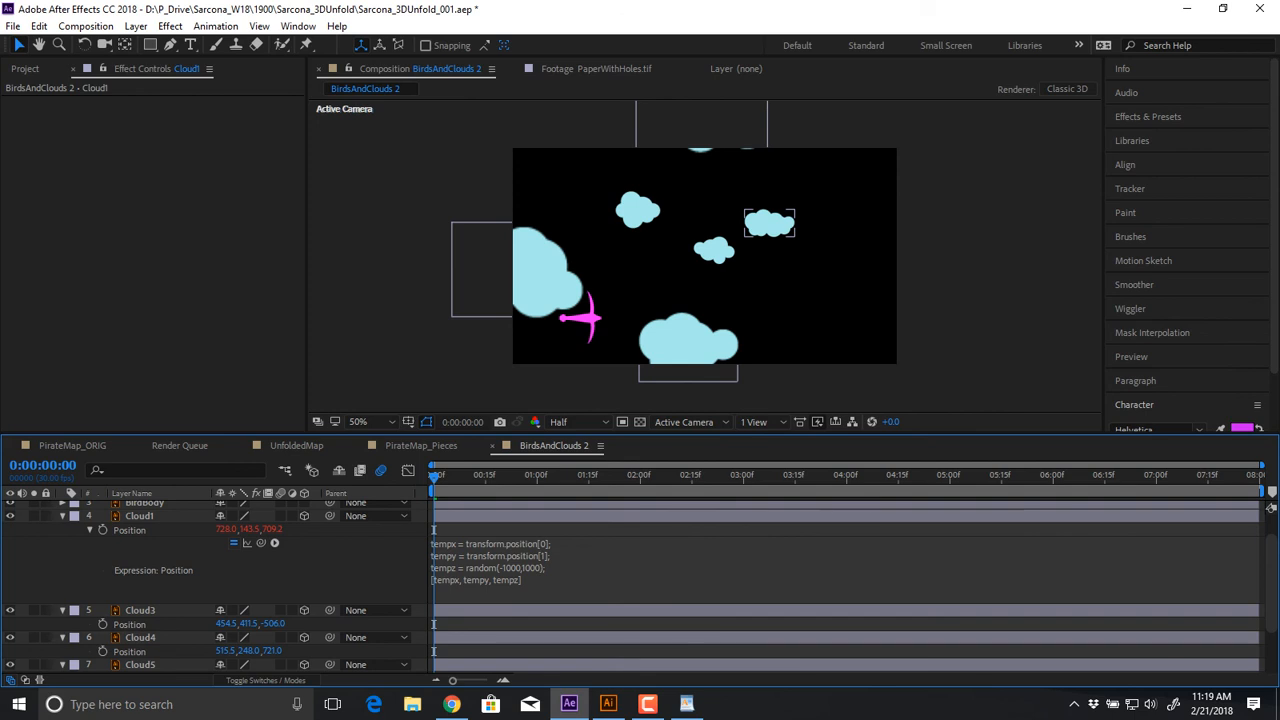
Switch to WordPad, change rand to random in the tempz line, and select the whole expression
key("alt+Tab")
left_click(401, 352)
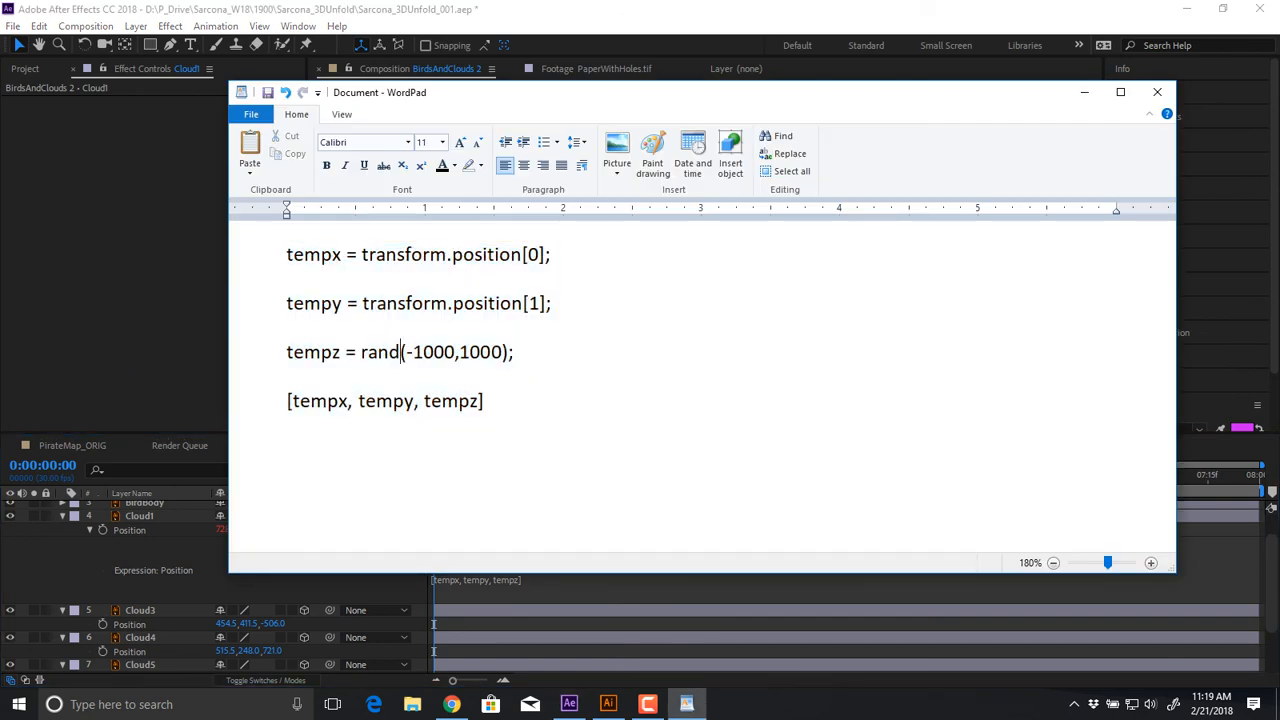
type("om")
key("ctrl+a")
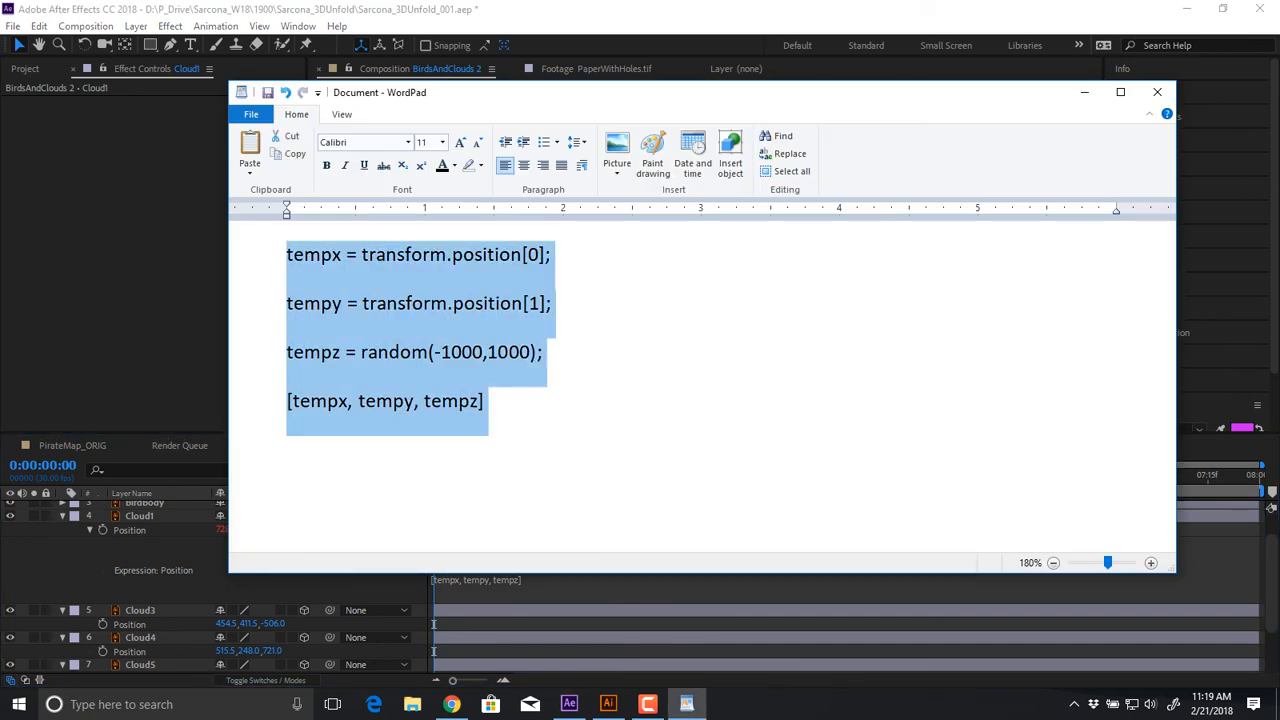
Switch back to After Effects, select the Cloud1 layer, and play a preview of its motion before stopping playback
key("alt+Tab")
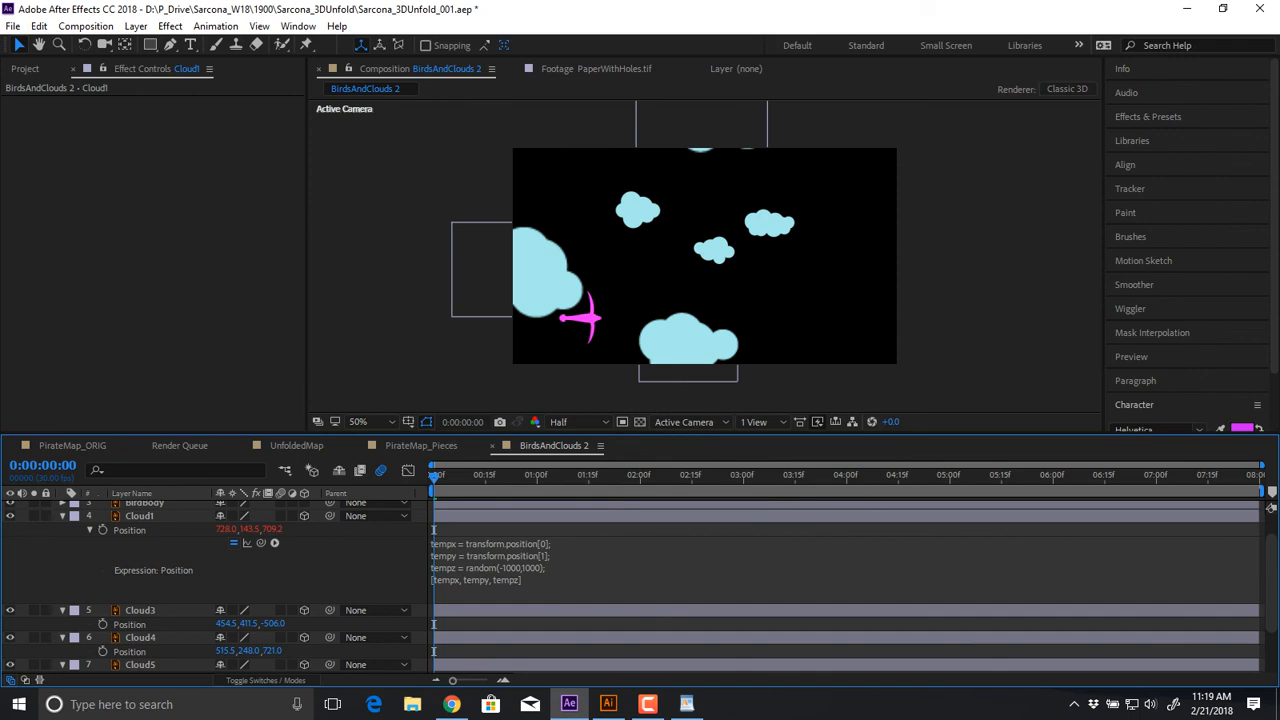
left_click(788, 215)
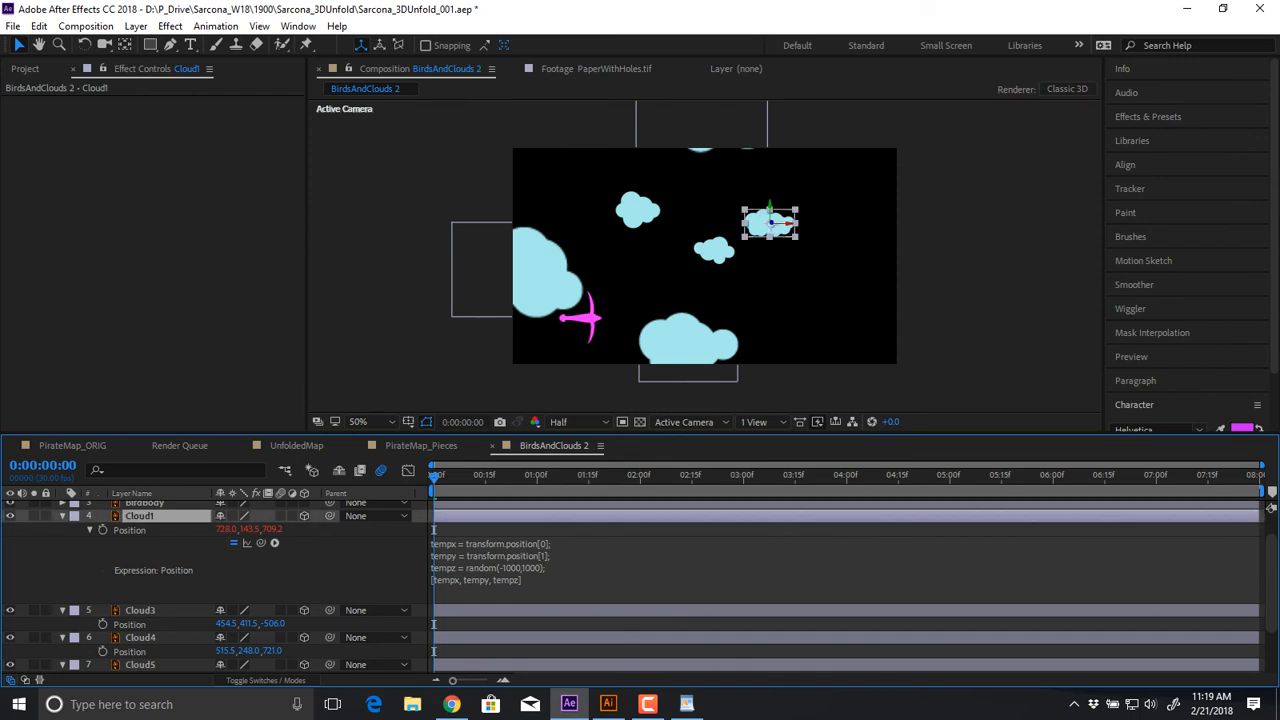
key("space")
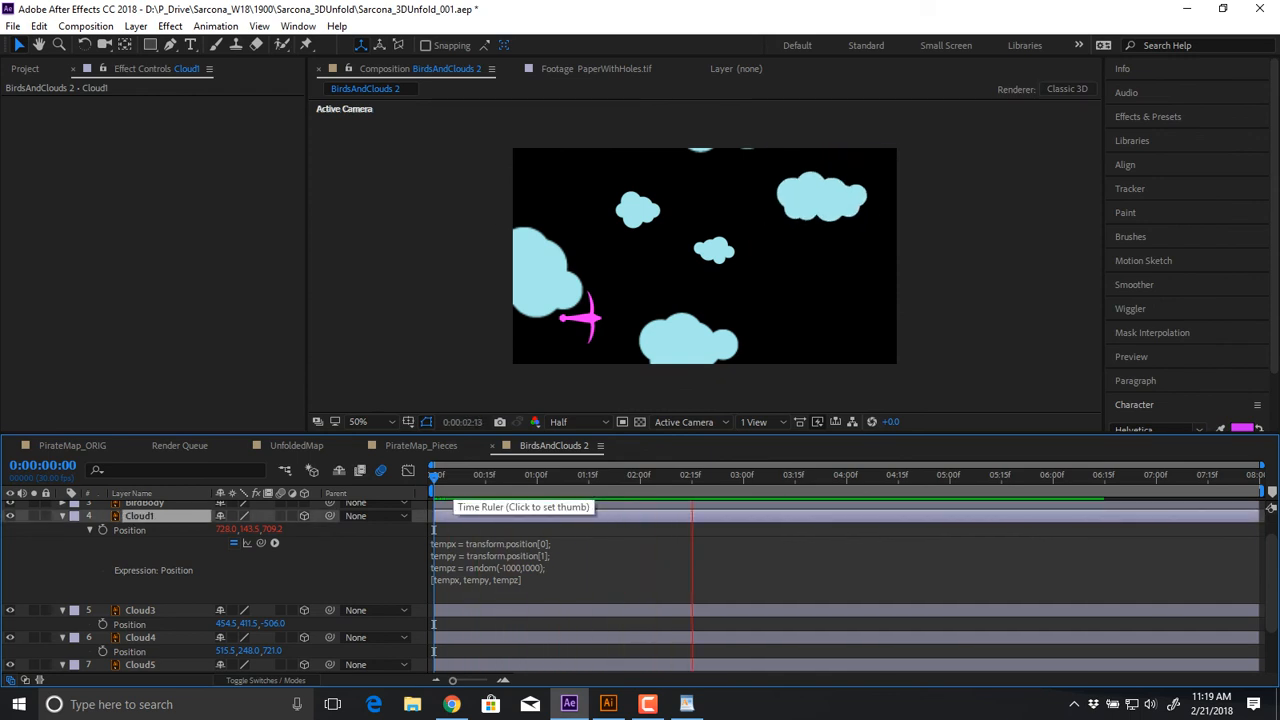
key("space")
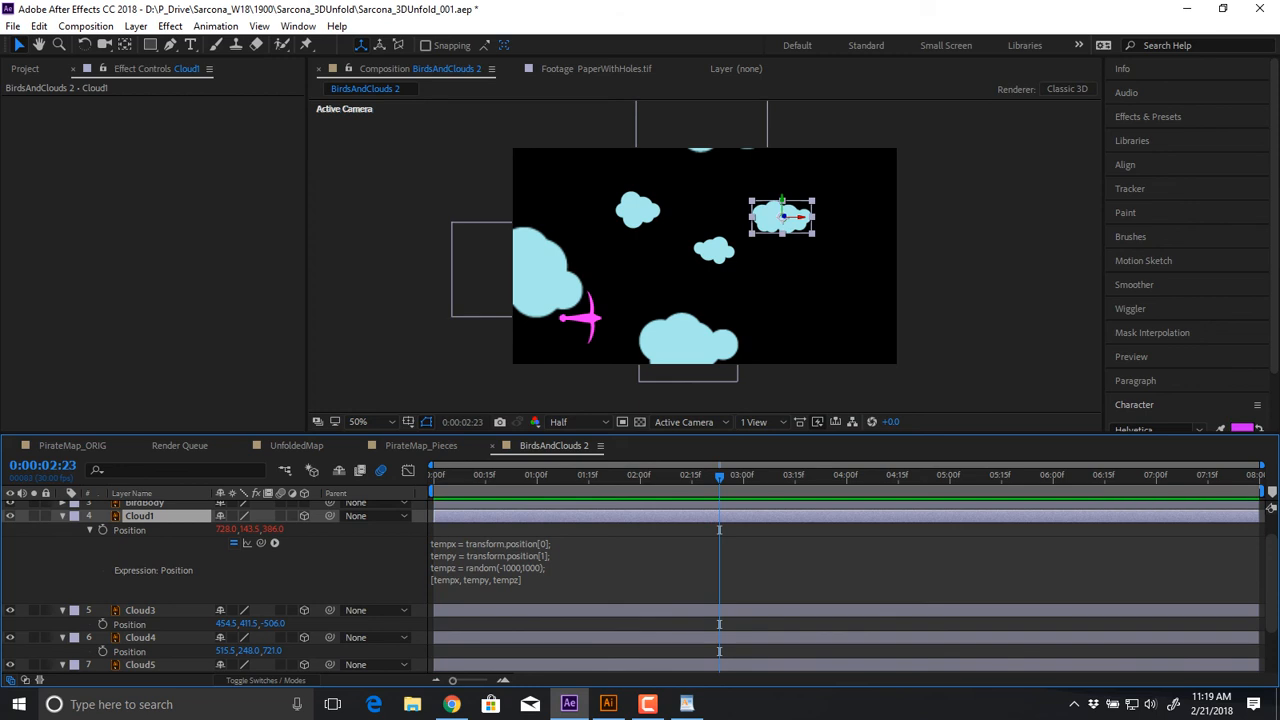
Switch to WordPad and insert a new first line above the tempx line, beginning with the text seed
left_click(490, 567)
left_click(435, 543)
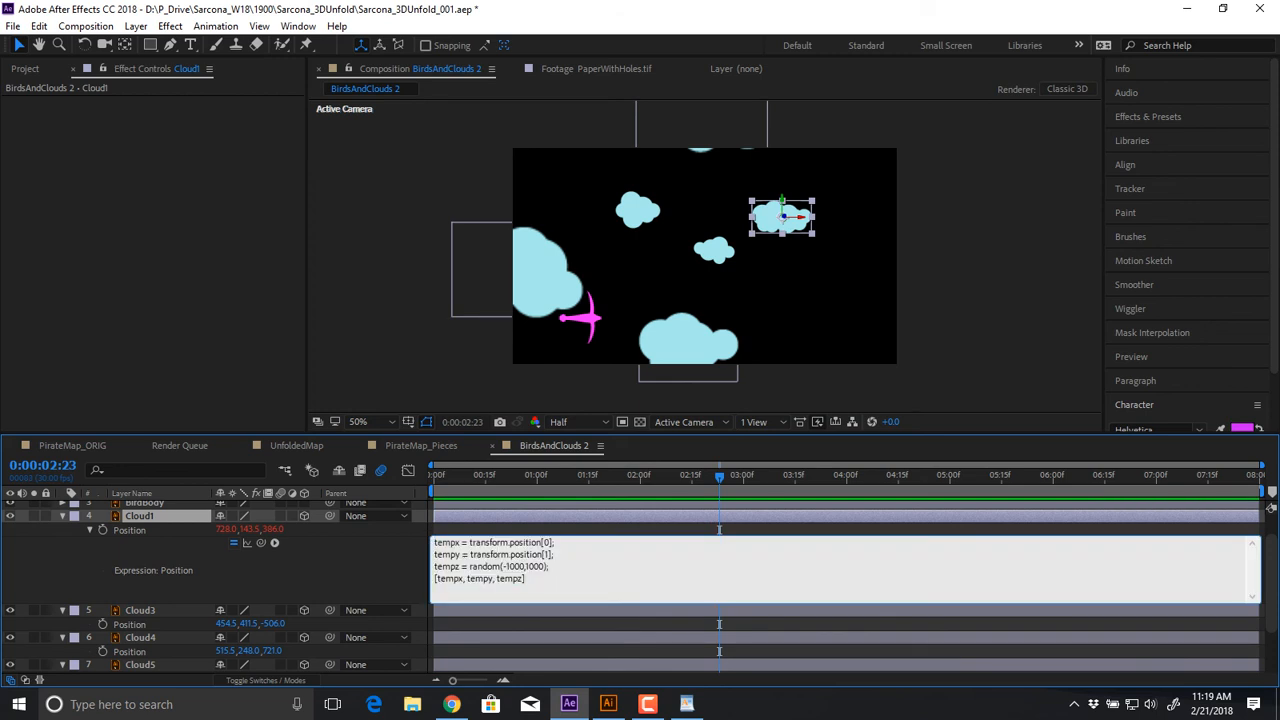
key("alt+Tab")
left_click(287, 255)
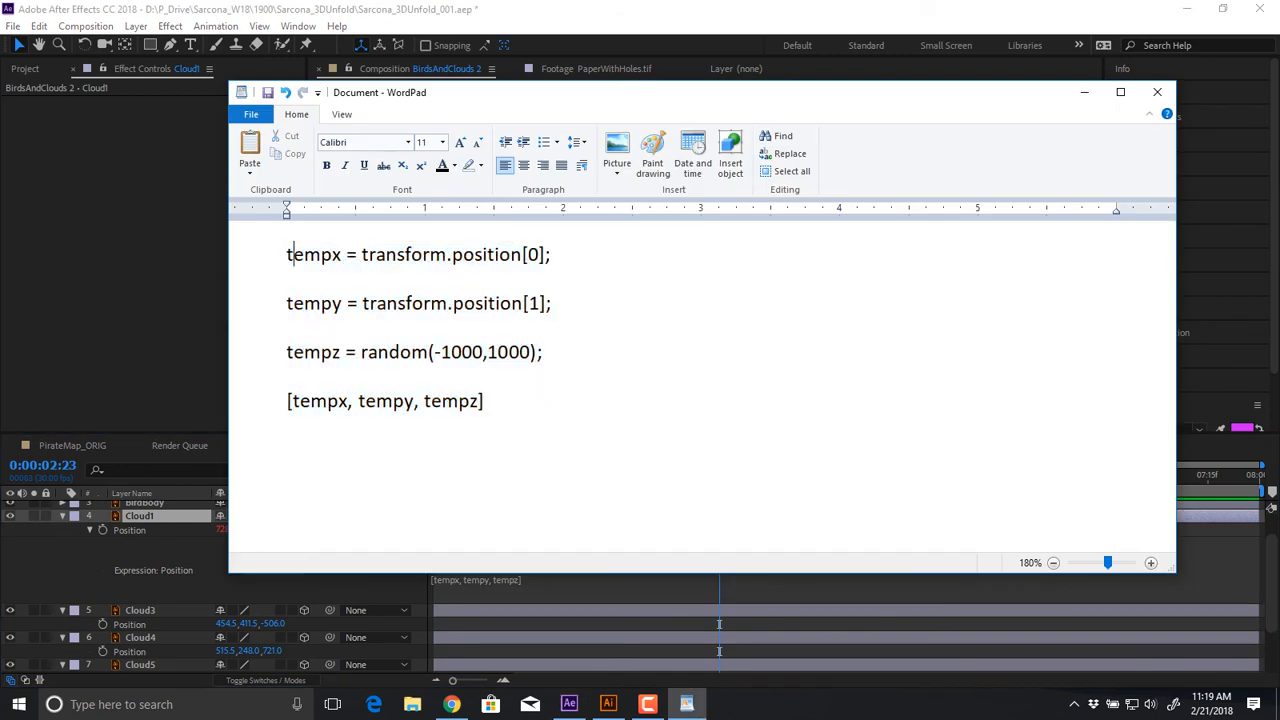
left_click_drag(287, 255, 287, 303)
left_click(293, 255)
key("Left")
key("Return")
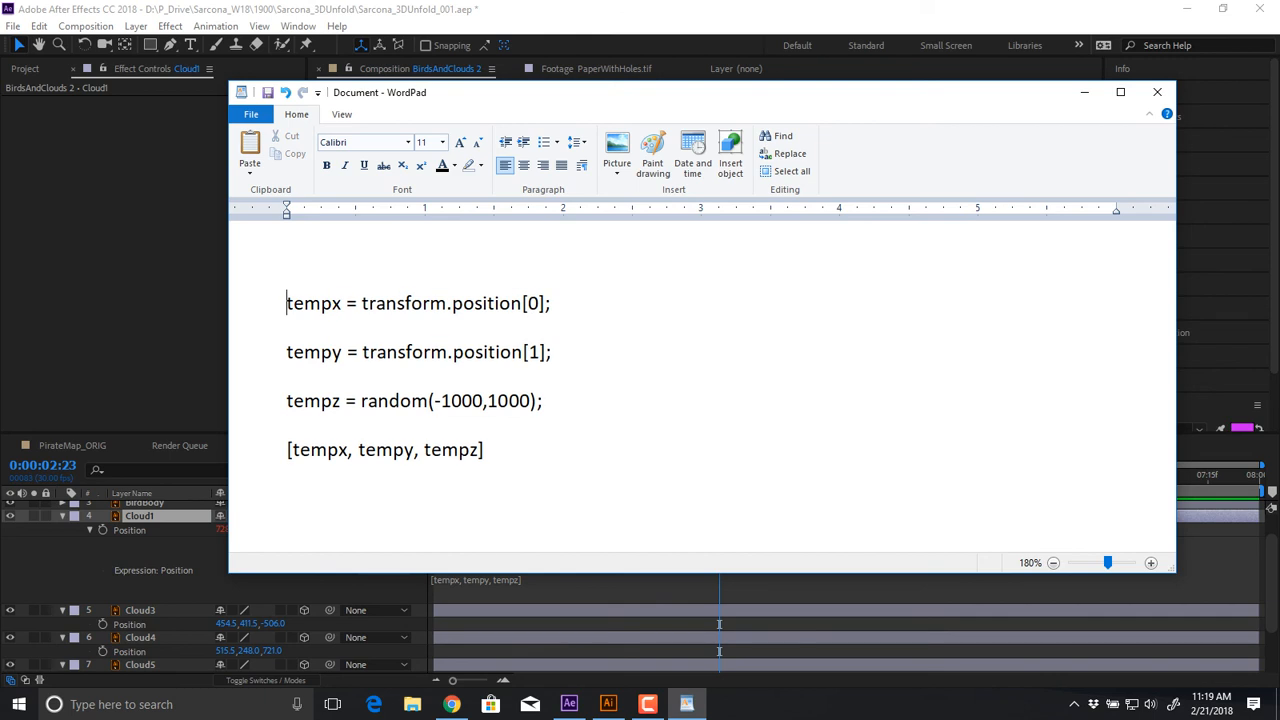
key("Up")
type("seedRa")
key("BackSpace")
key("BackSpace")
Switch to Chrome, search Google for "random after effects seed", and open the Random Motion page on MotionScript.com
left_click(451, 704)
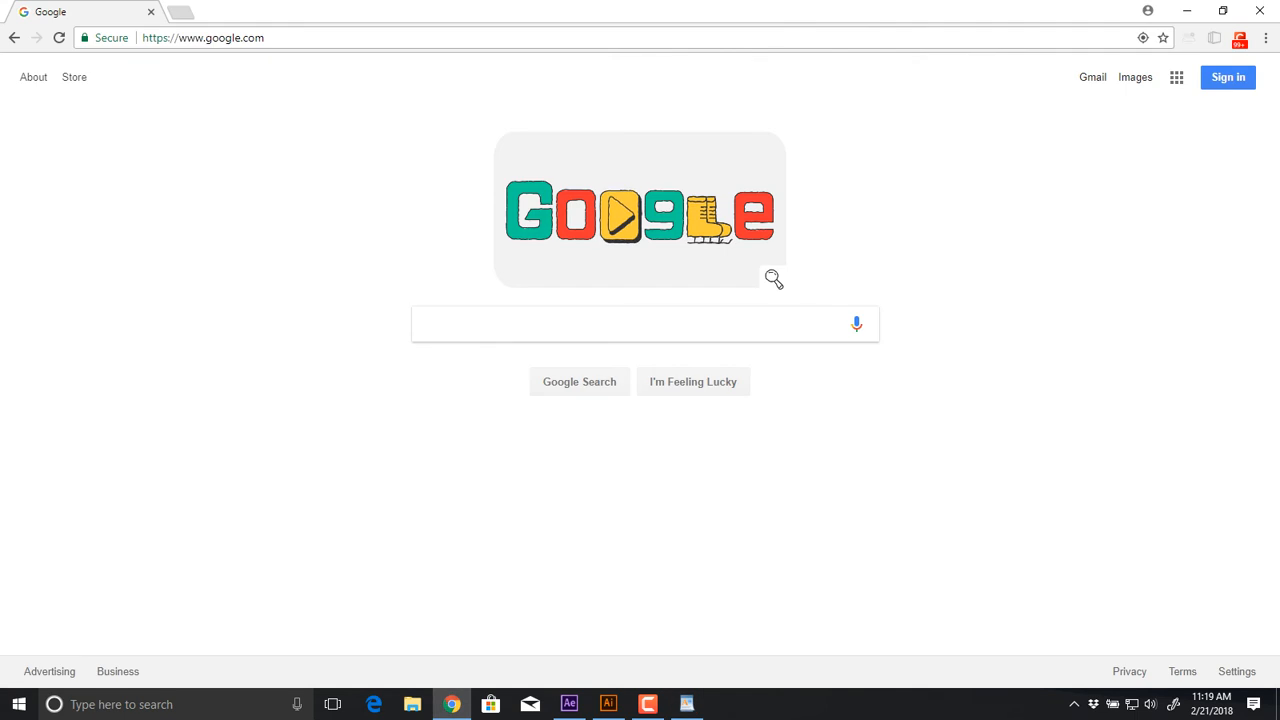
type("random af")
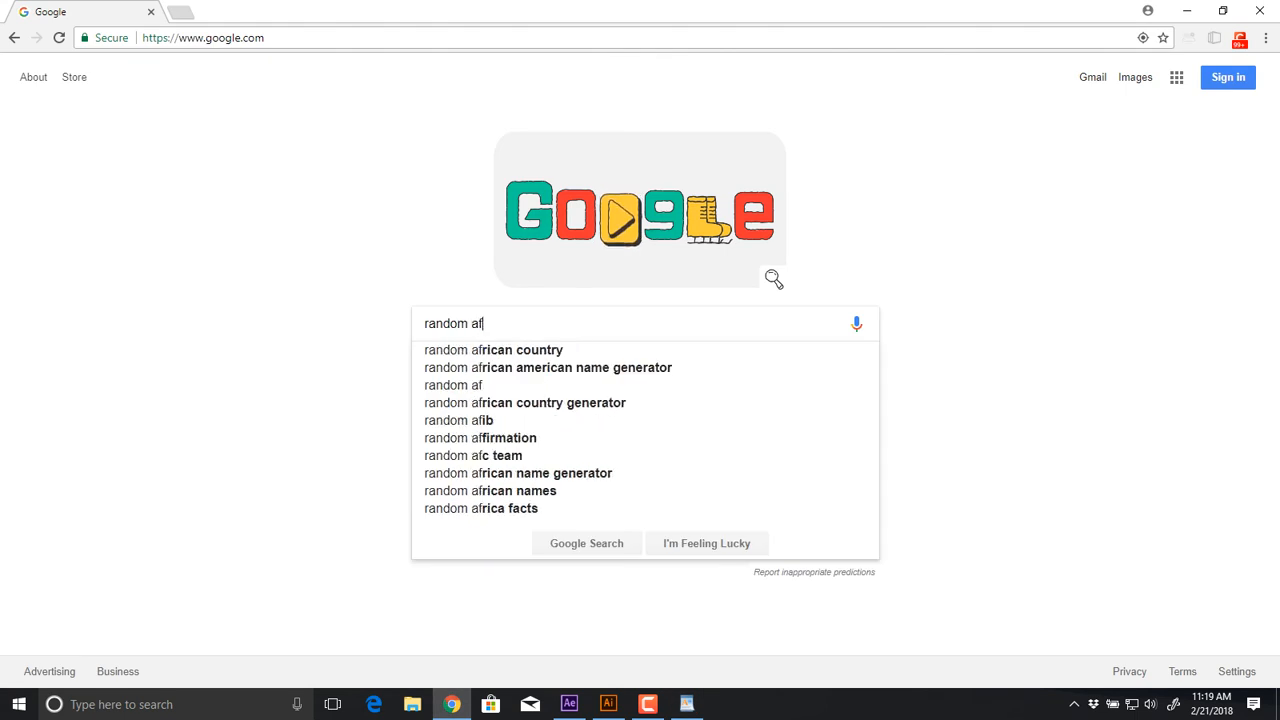
type("ter effects seed")
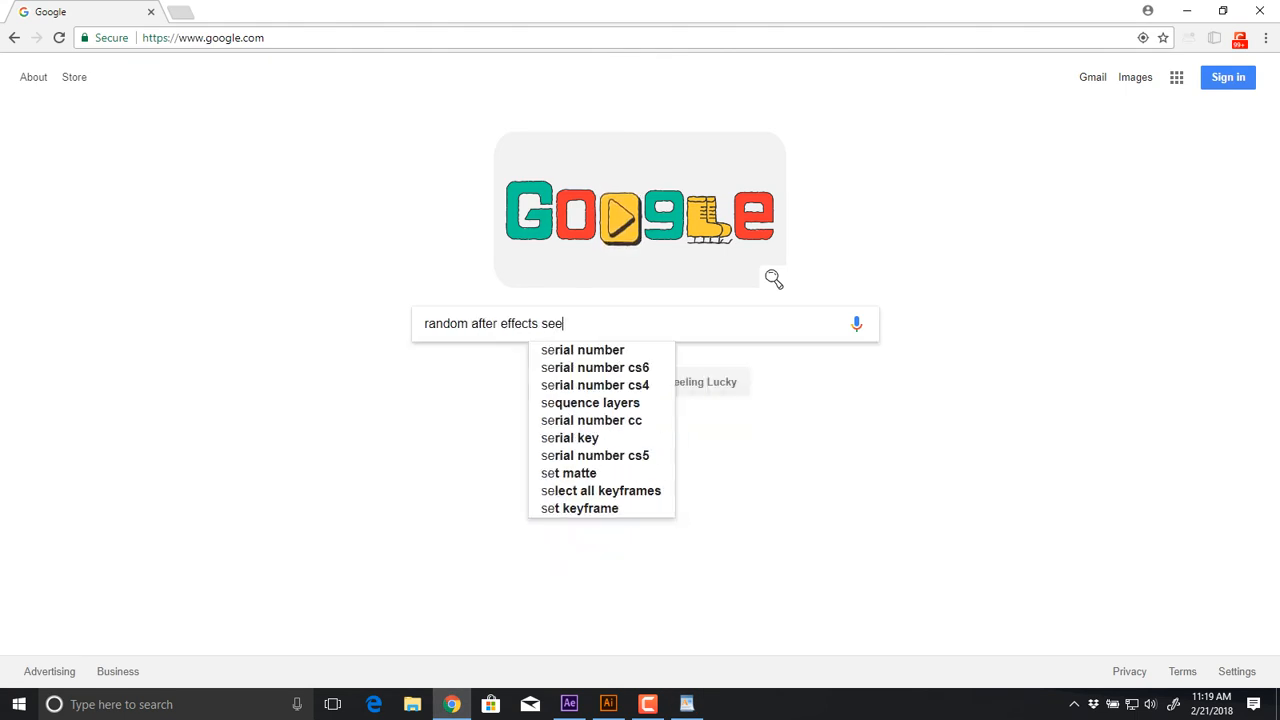
key("Return")
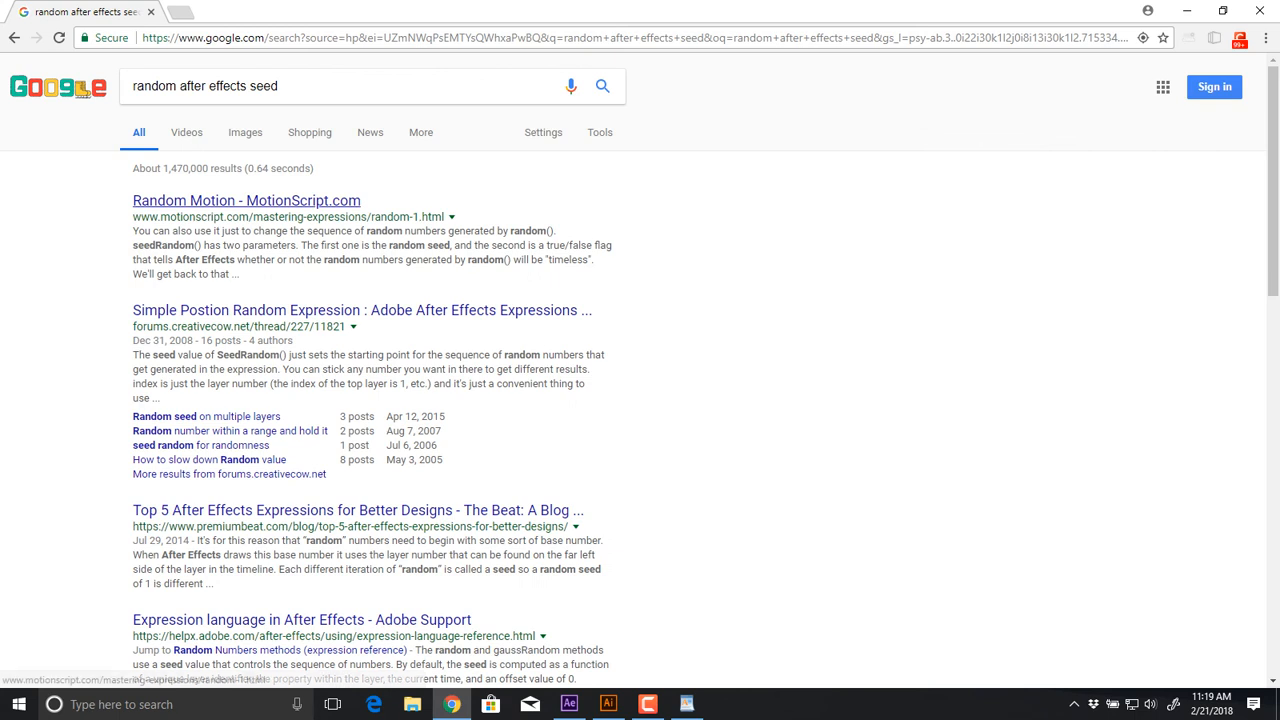
left_click(246, 200)
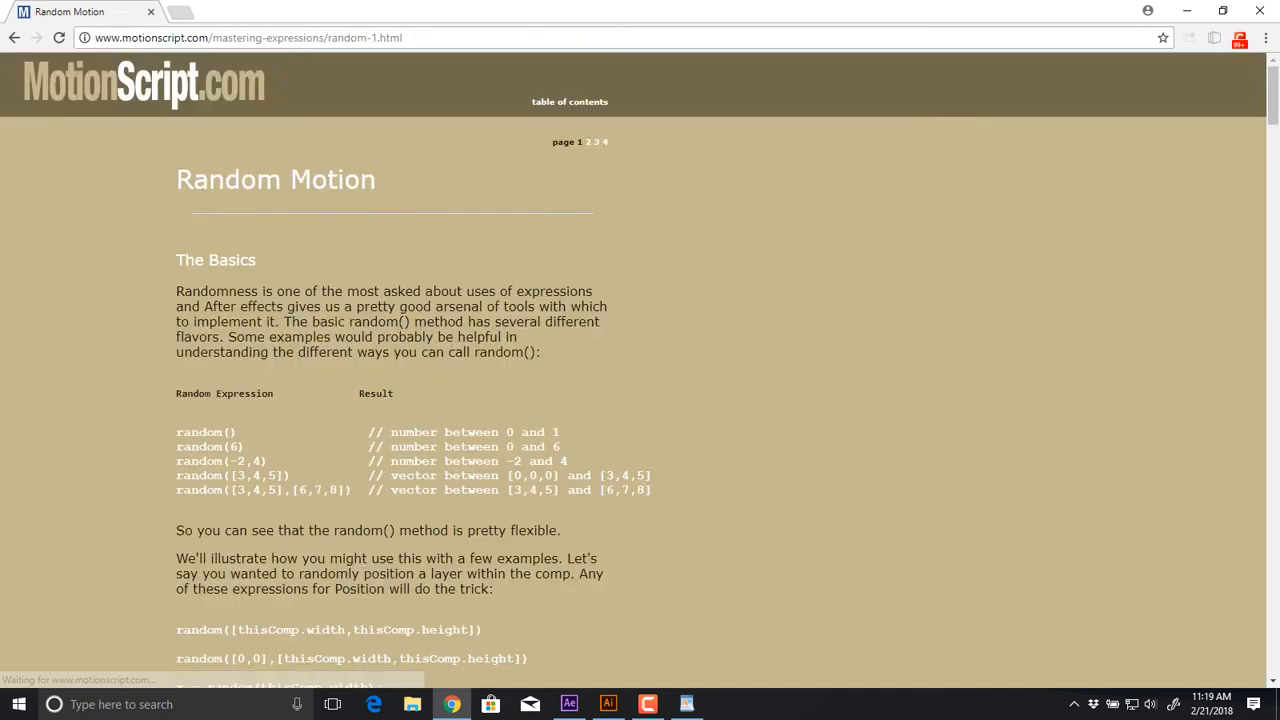
Examine the random() examples on the page and the section on using seedRandom() to hold a random position
scroll(640, 370, "down", 2)
left_click_drag(184, 287, 261, 287)
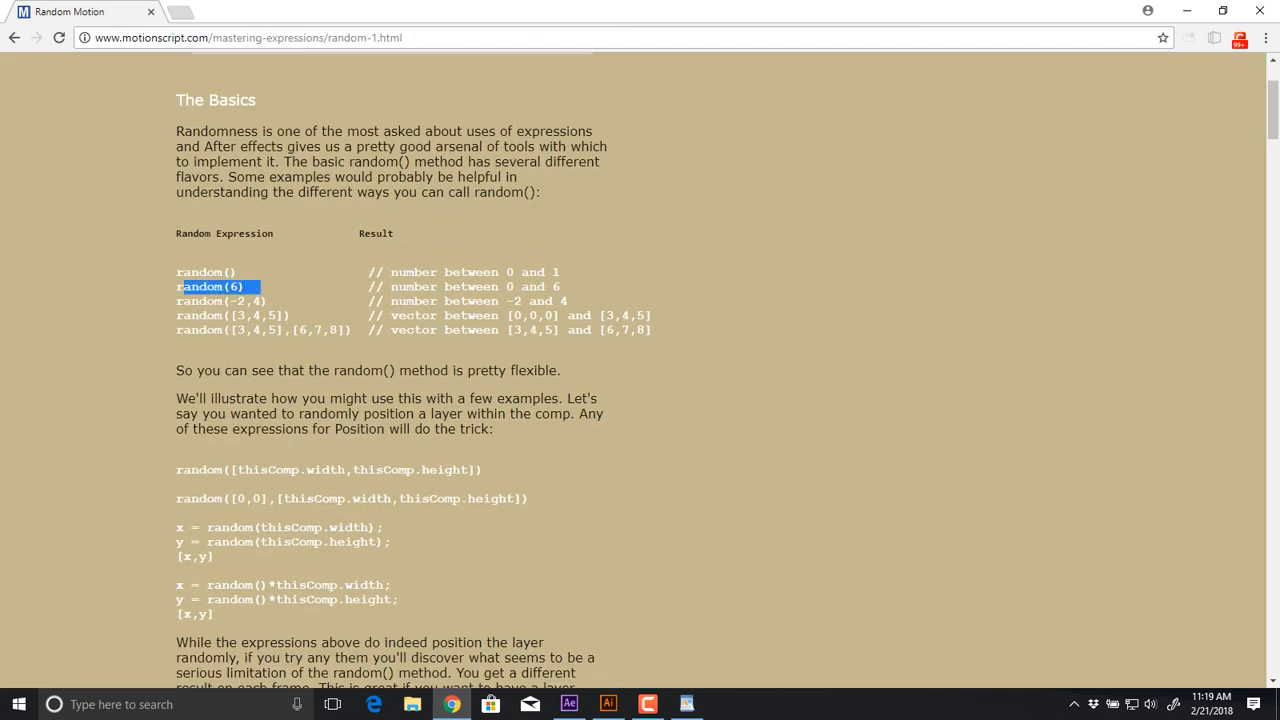
left_click_drag(421, 287, 560, 287)
left_click_drag(184, 301, 268, 301)
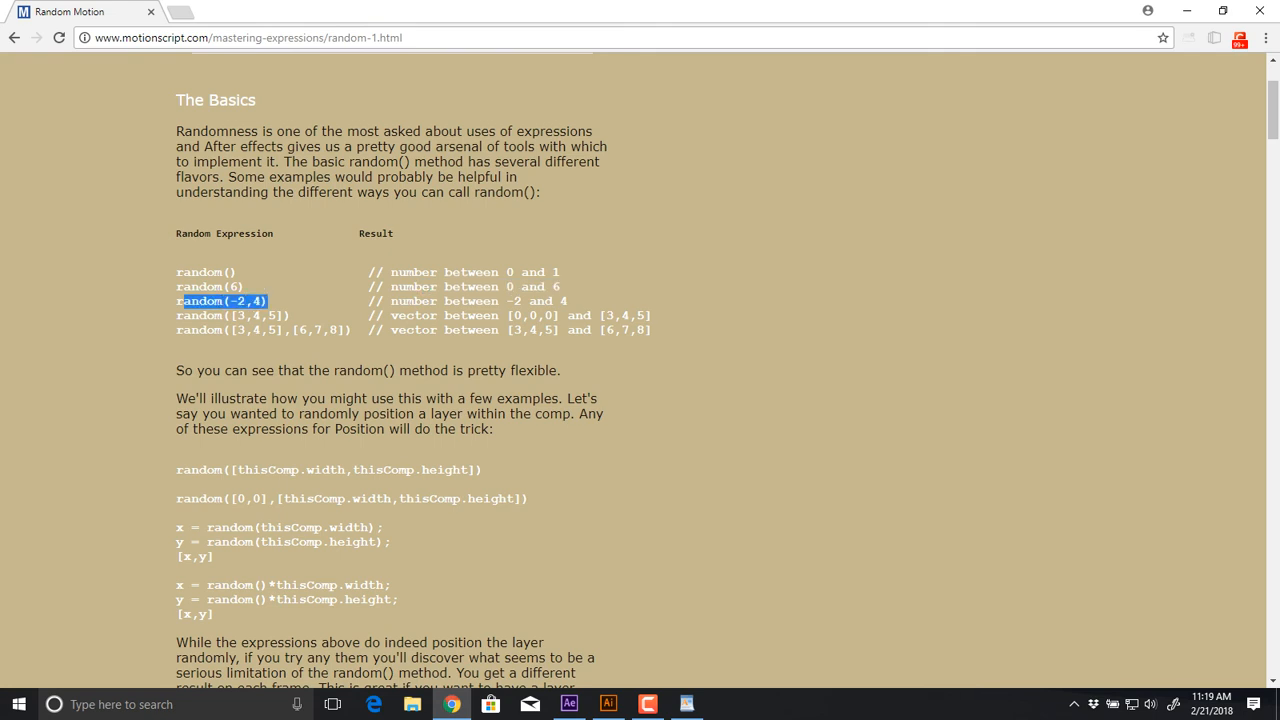
left_click_drag(190, 315, 305, 315)
scroll(640, 370, "down", 6)
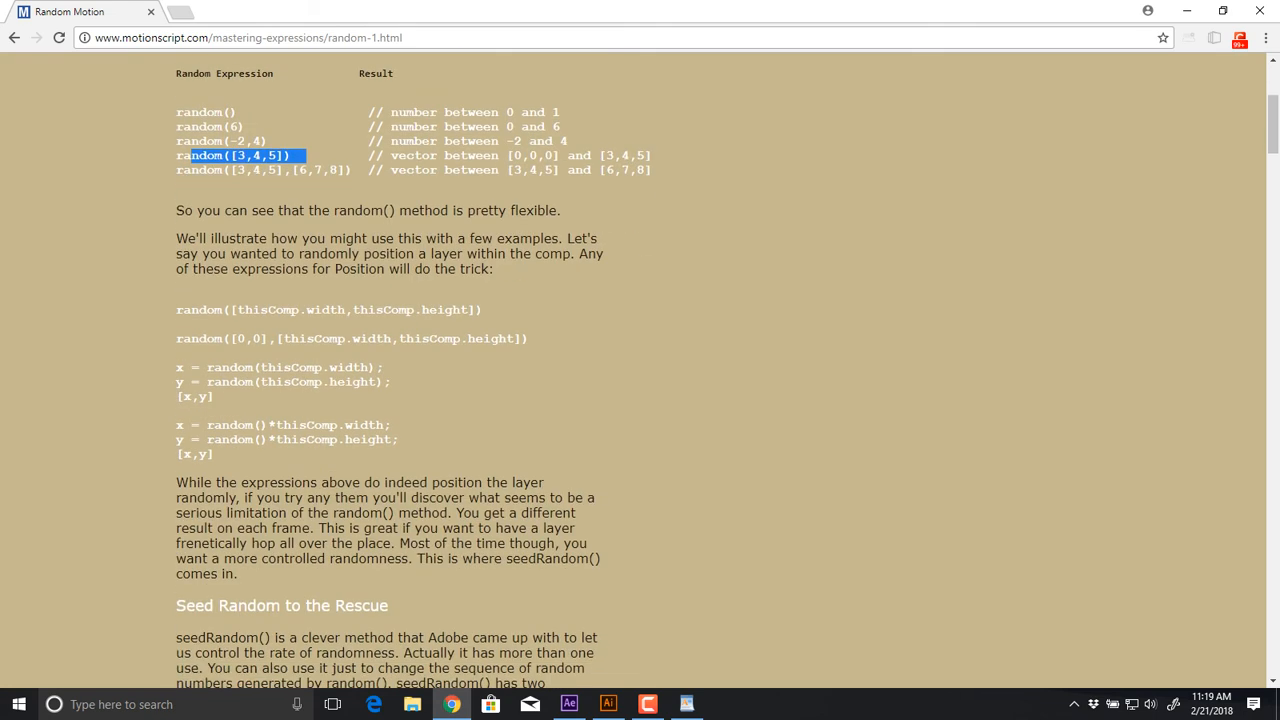
scroll(640, 370, "down", 2)
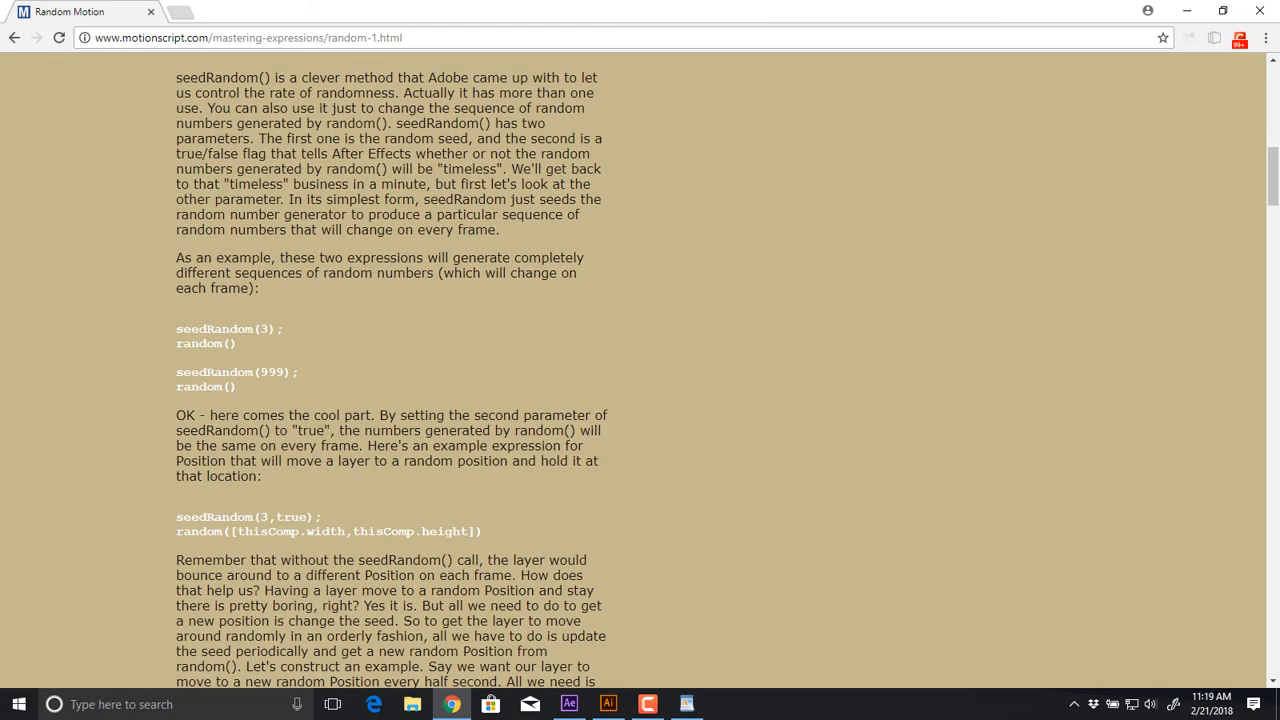
scroll(640, 370, "down", 1)
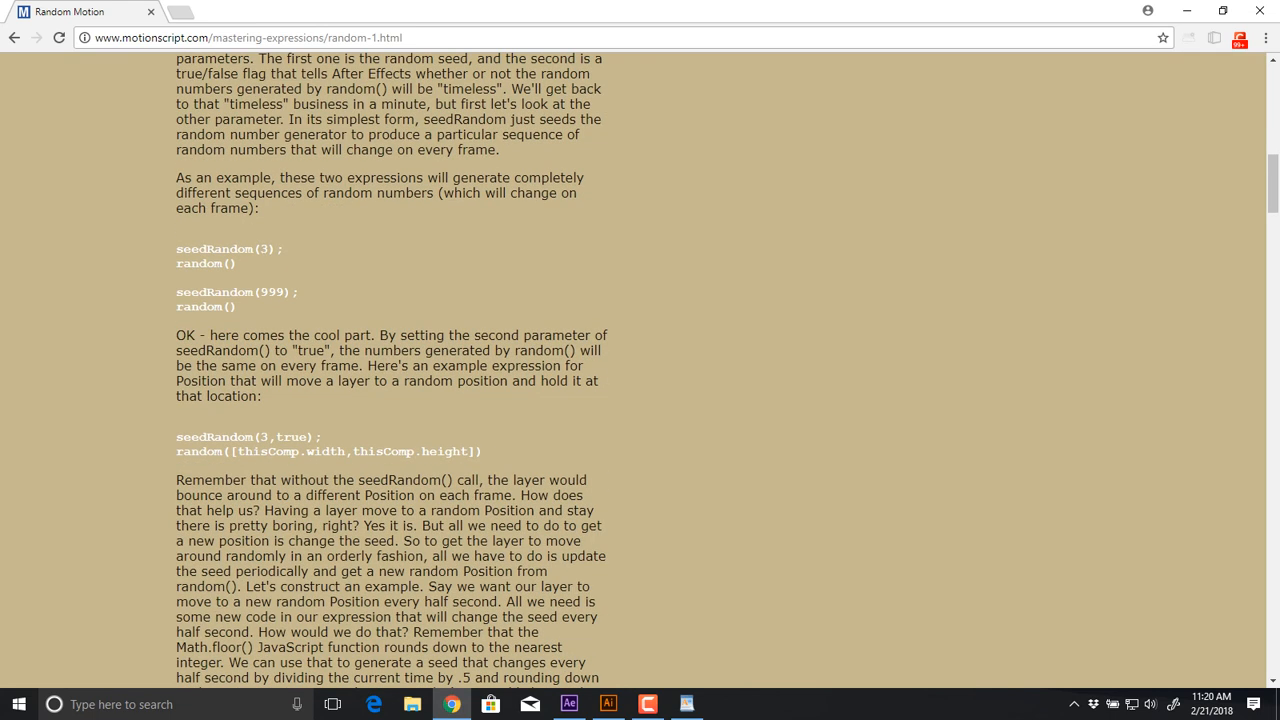
scroll(180, 437, "down", 1)
left_click_drag(176, 357, 314, 357)
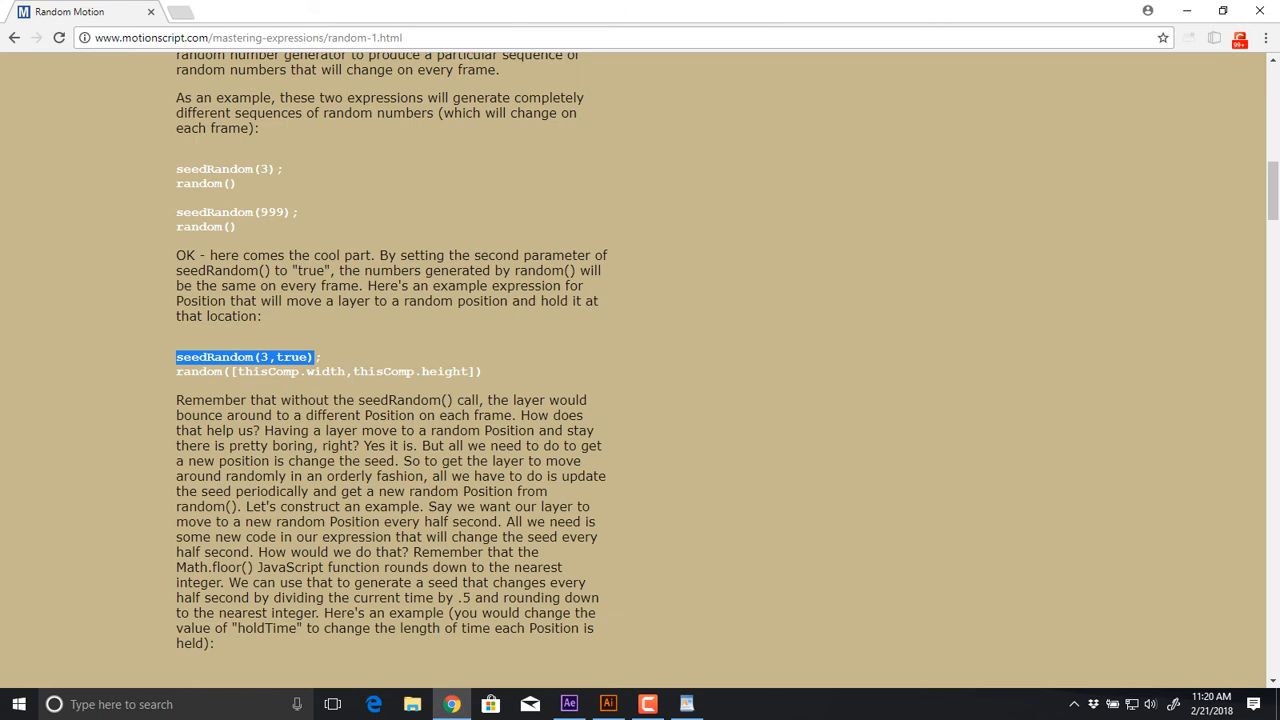
Switch back to WordPad and complete the first line of the expression as seedRandom(3,true);
key("alt+Tab")
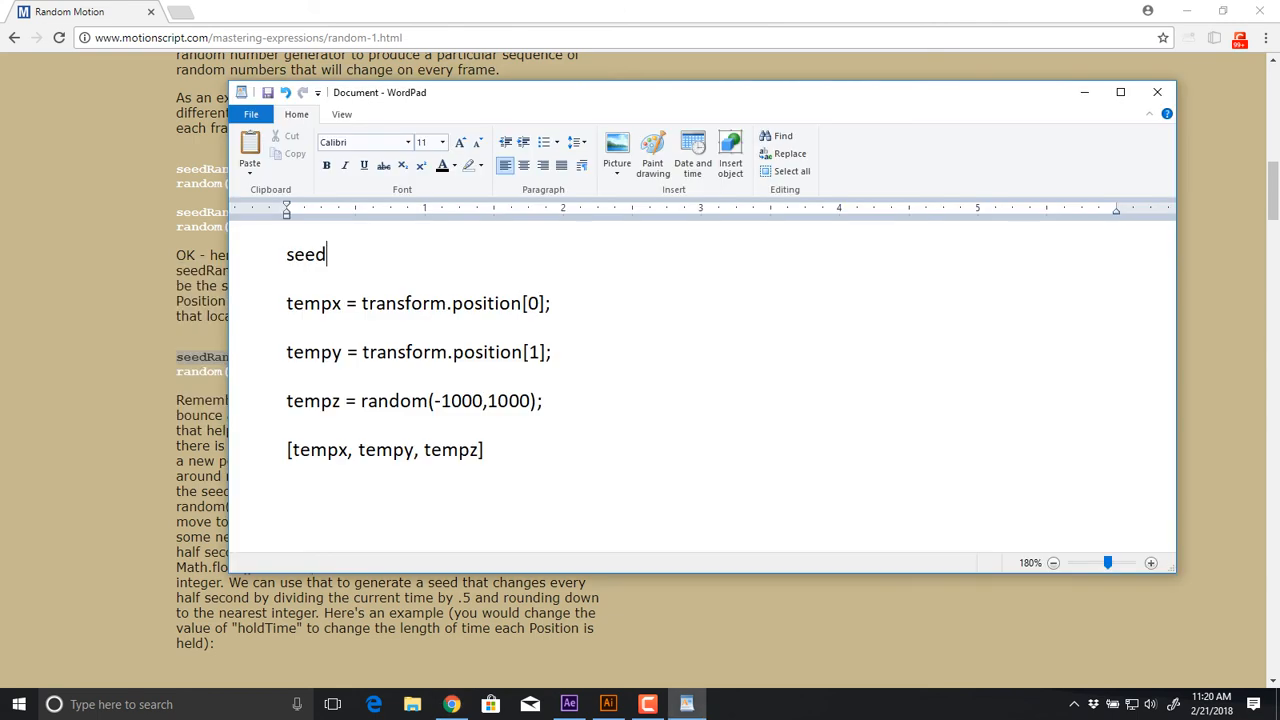
key("alt+Tab")
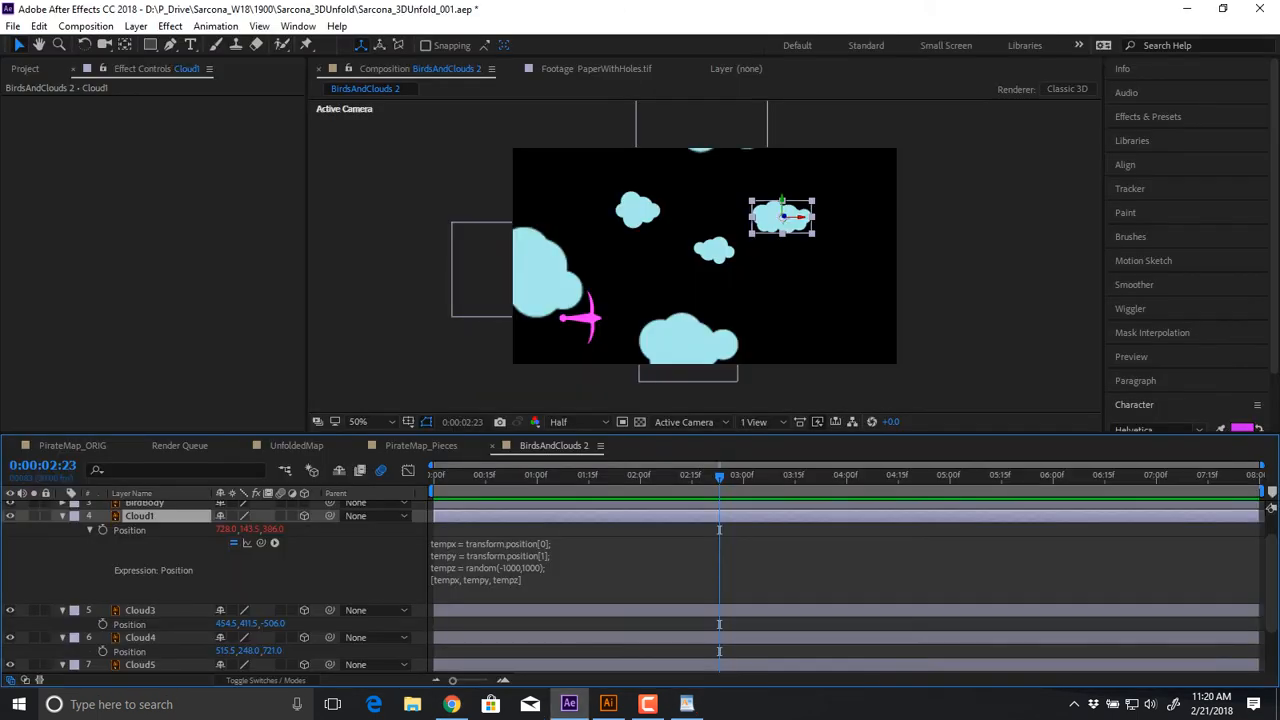
key("alt+Tab")
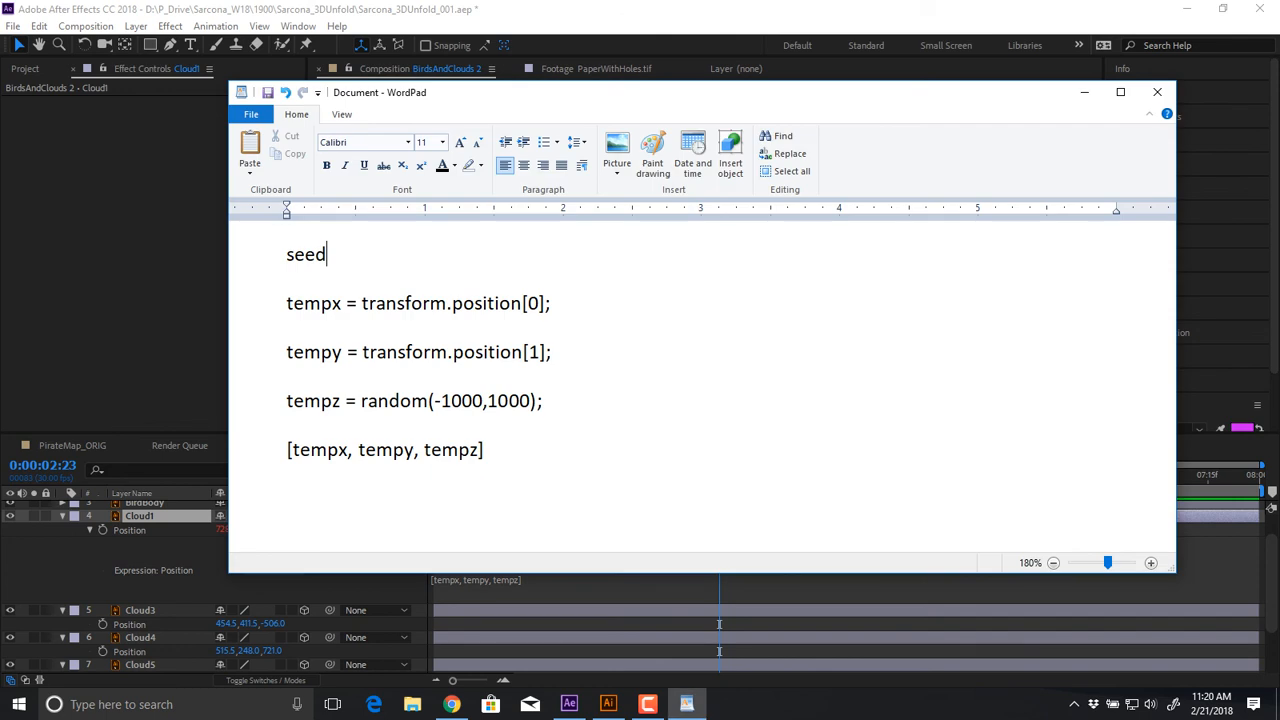
type("Random(3")
key("alt+Tab")
key("Tab")
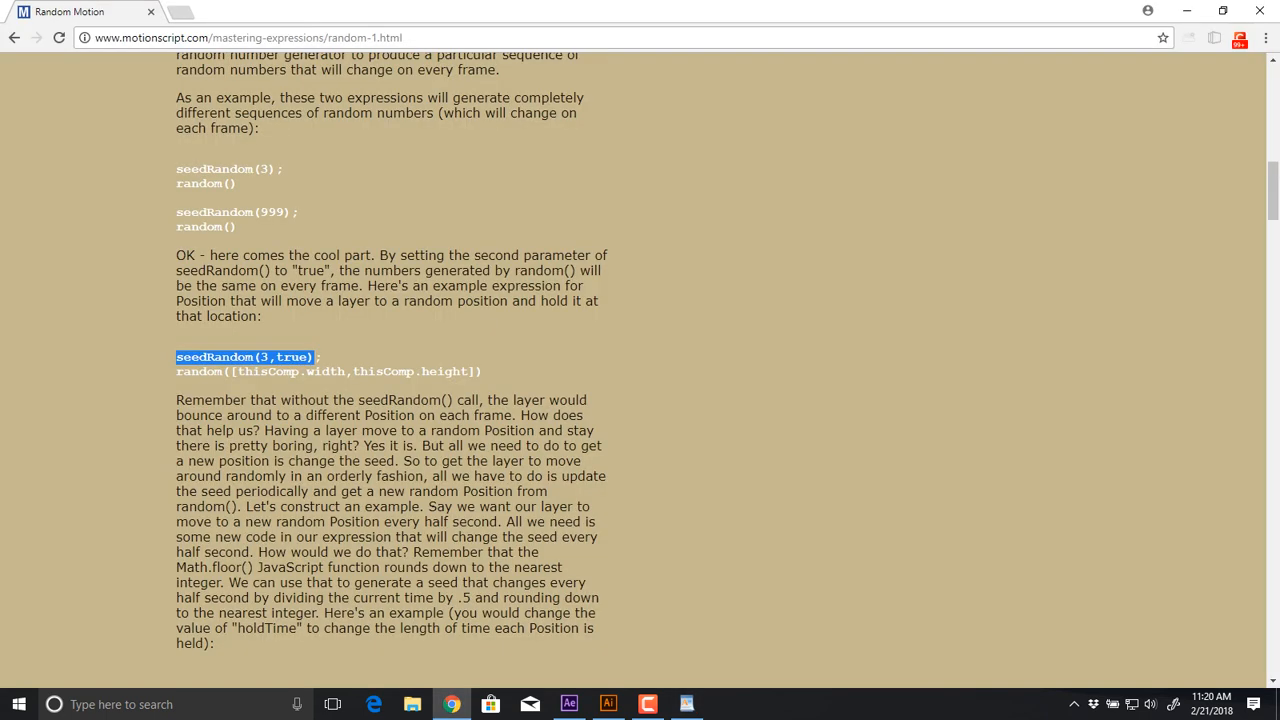
key("alt+Tab")
type(",true")
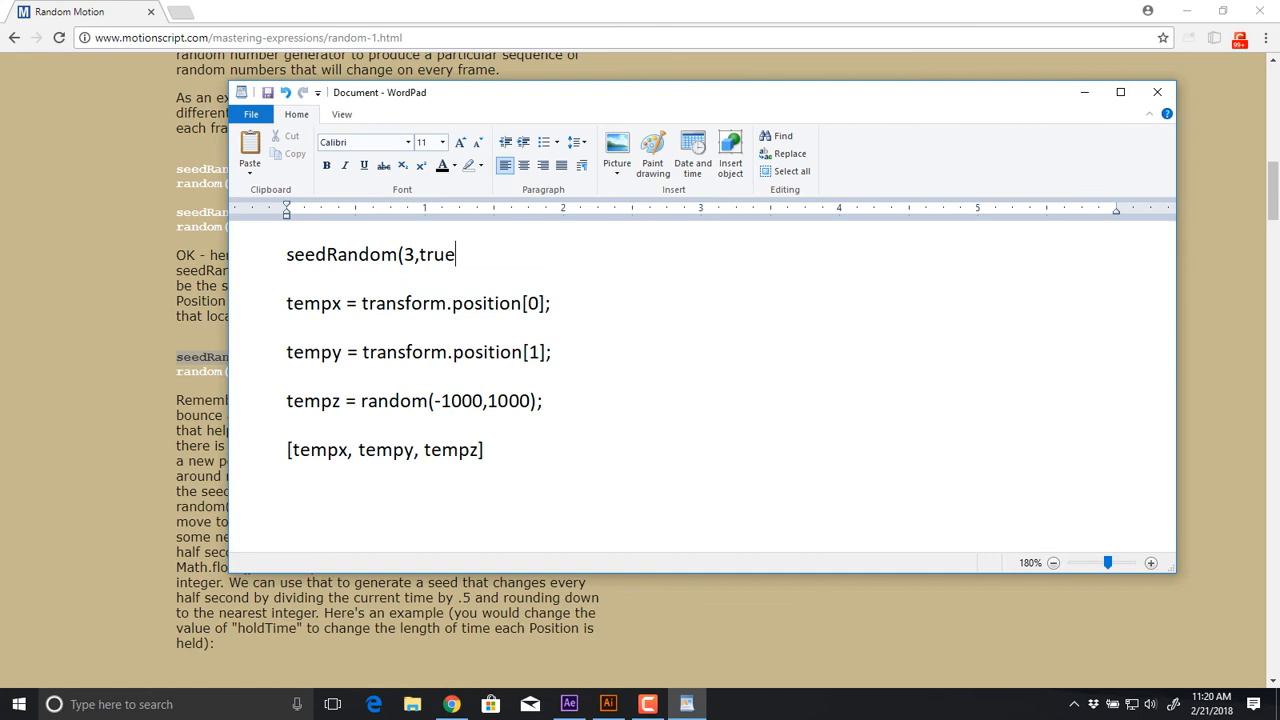
type(");")
Copy the full seedRandom expression from WordPad, switch to After Effects, and apply it to Cloud1's Position in place of the existing one
left_click_drag(414, 268, 400, 270)
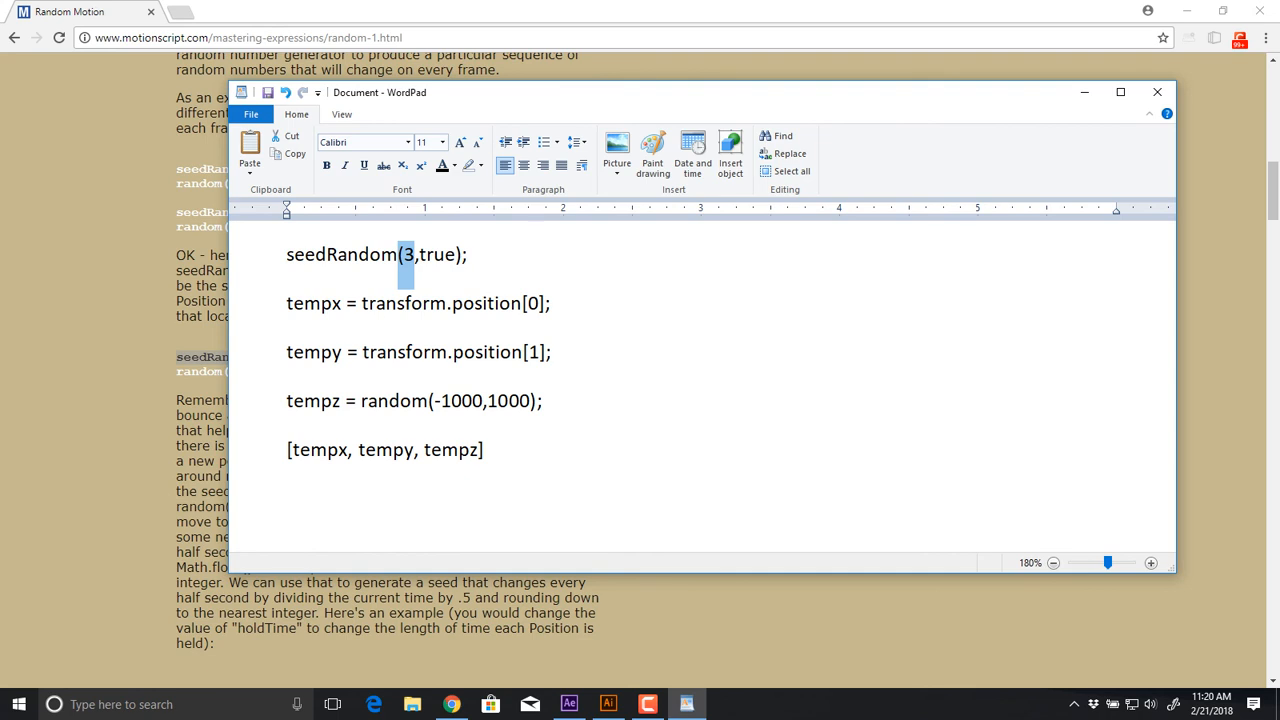
left_click_drag(489, 452, 286, 256)
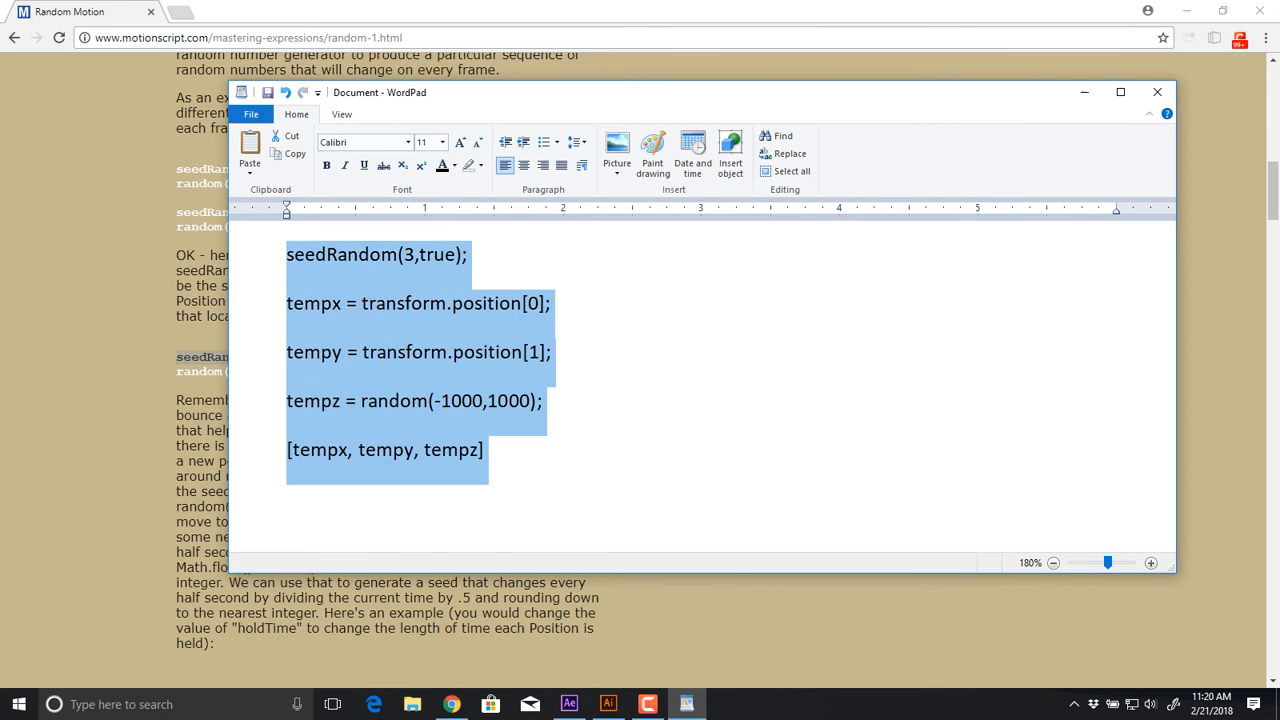
key("alt+Tab")
key("alt+shift+Tab")
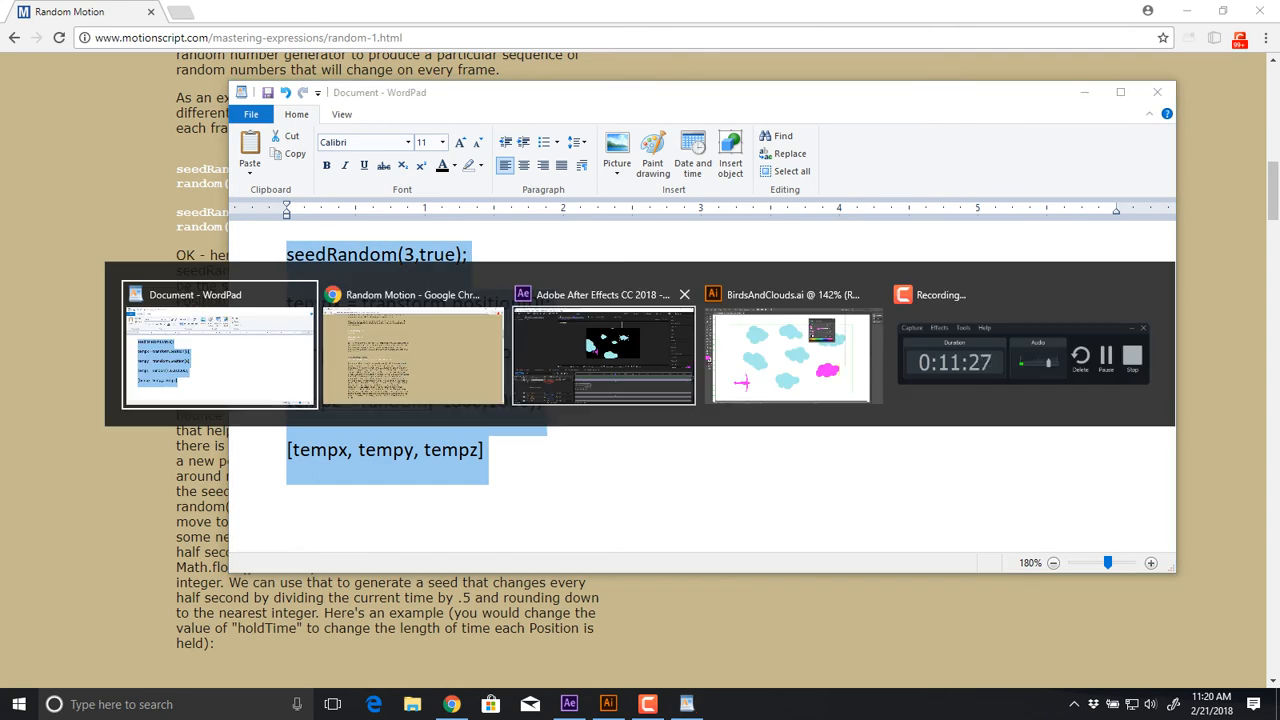
left_click(468, 255)
left_click_drag(468, 255, 456, 255)
key("alt+Tab")
key("alt+Tab")
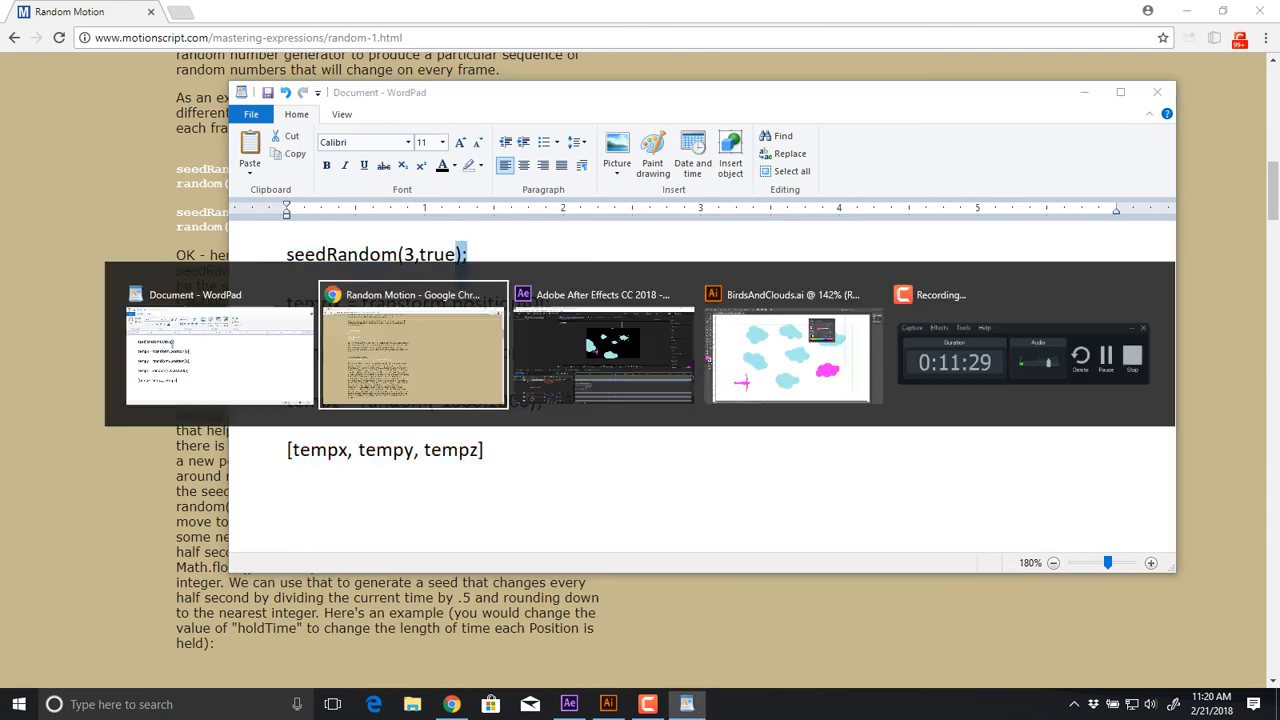
left_click(525, 583)
type("seedRandom(3,true); tempx = transform.position[0]; tempy = transform.position[1]; tempz = random(-1000,1000); [tempx, tempy, tempz]")
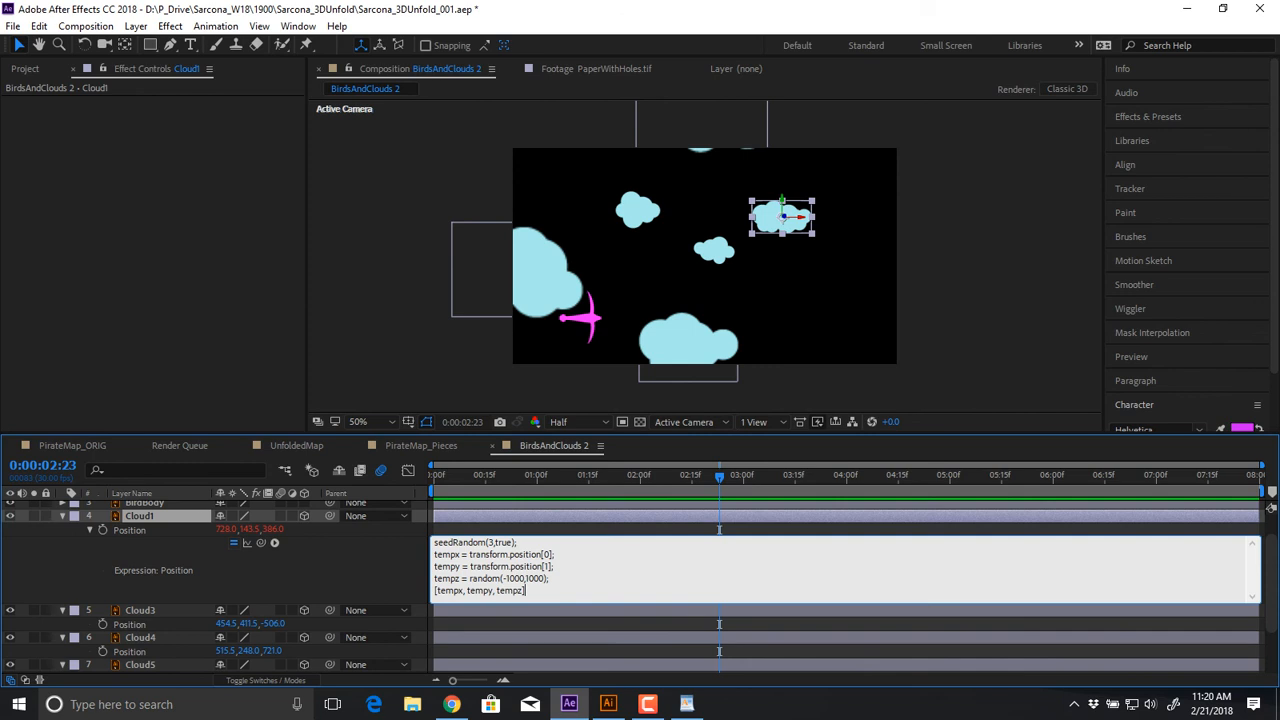
left_click(350, 585)
Scrub through the timeline to check Cloud1's position, return to the first frame, and view the composition at 25%
left_click_drag(474, 476, 513, 476)
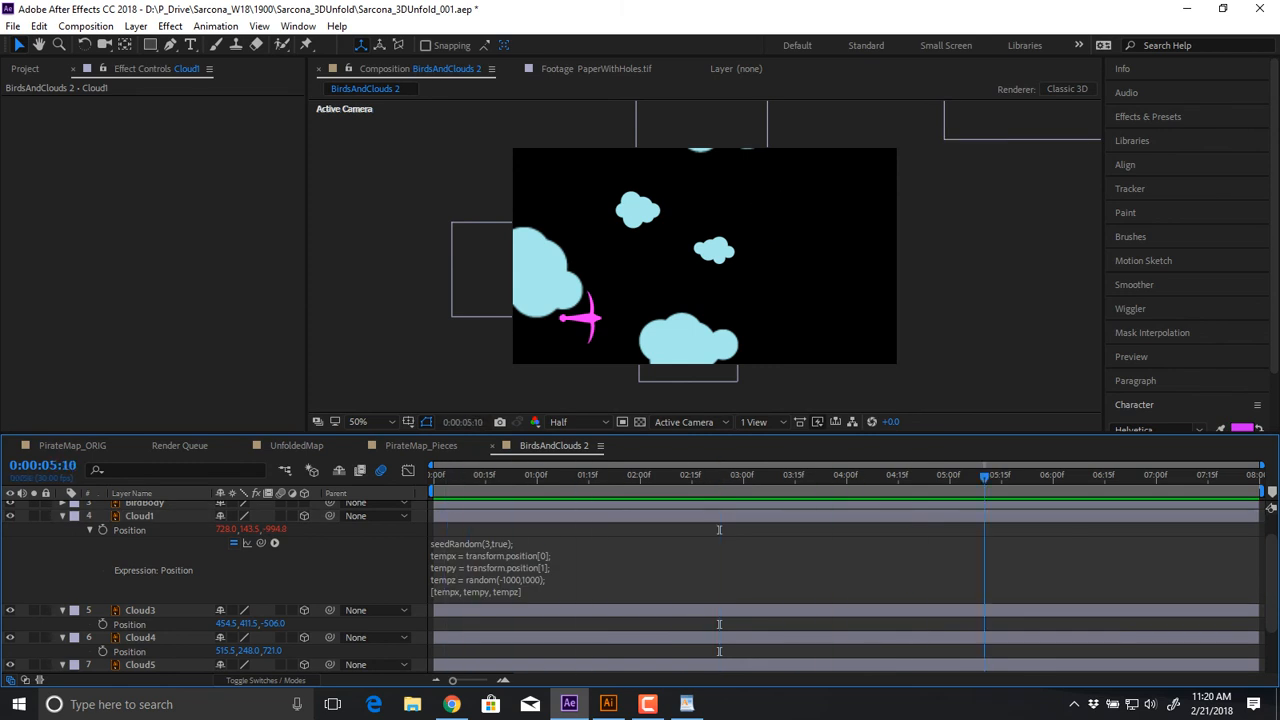
key("comma")
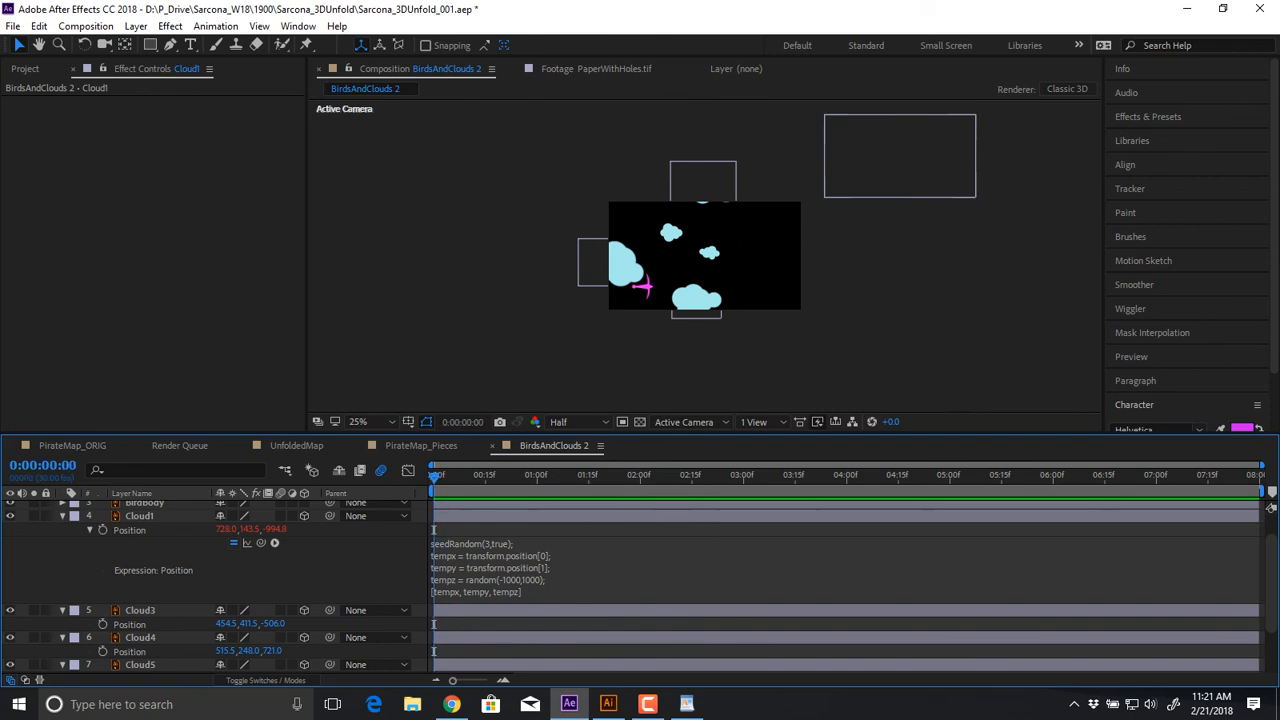
Copy the seedRandom expression from Cloud1's Position and apply it to Cloud3's Position
left_click(490, 569)
key("ctrl+c")
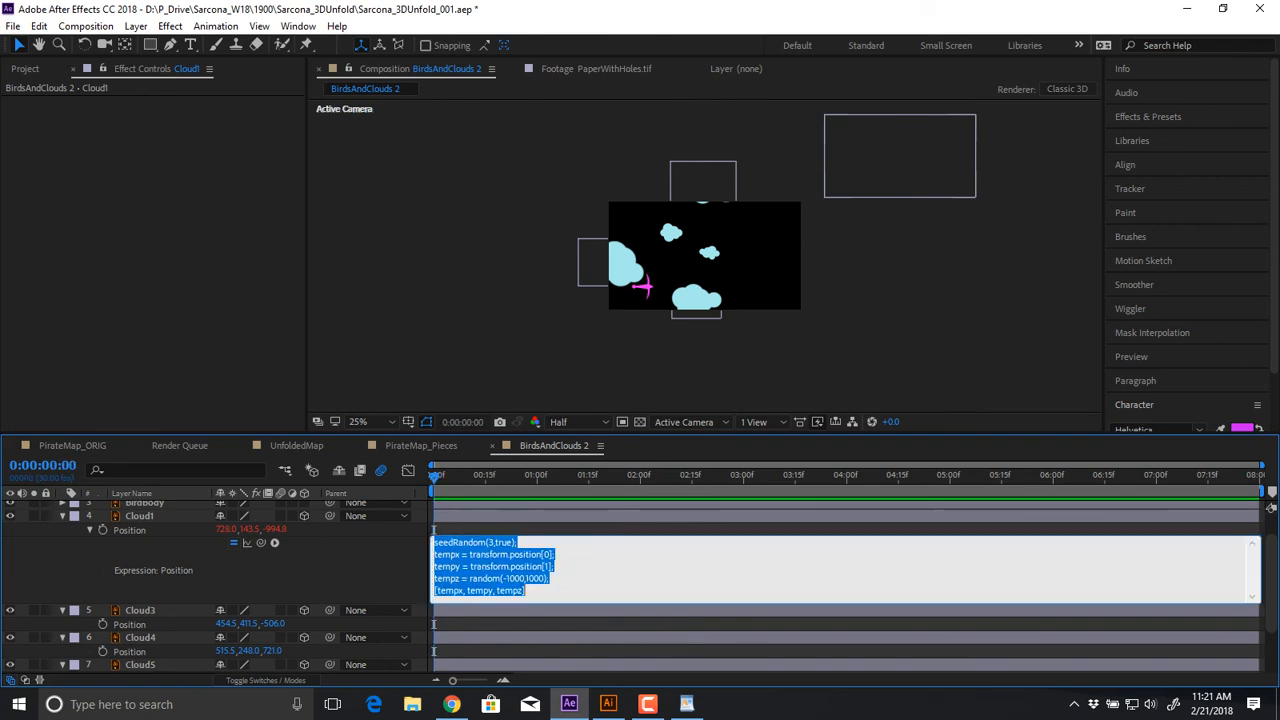
left_click(272, 582)
scroll(272, 582, "down", 1)
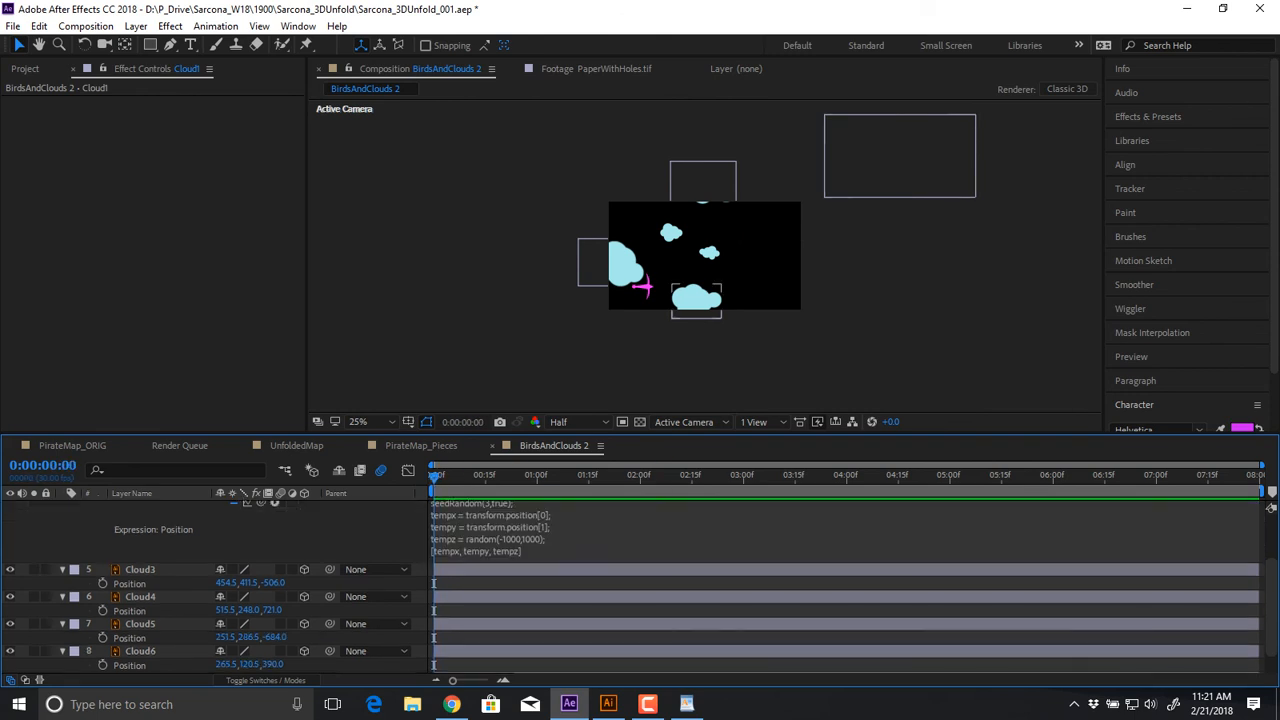
left_click(102, 583, "alt")
key("ctrl+v")
left_click(761, 277)
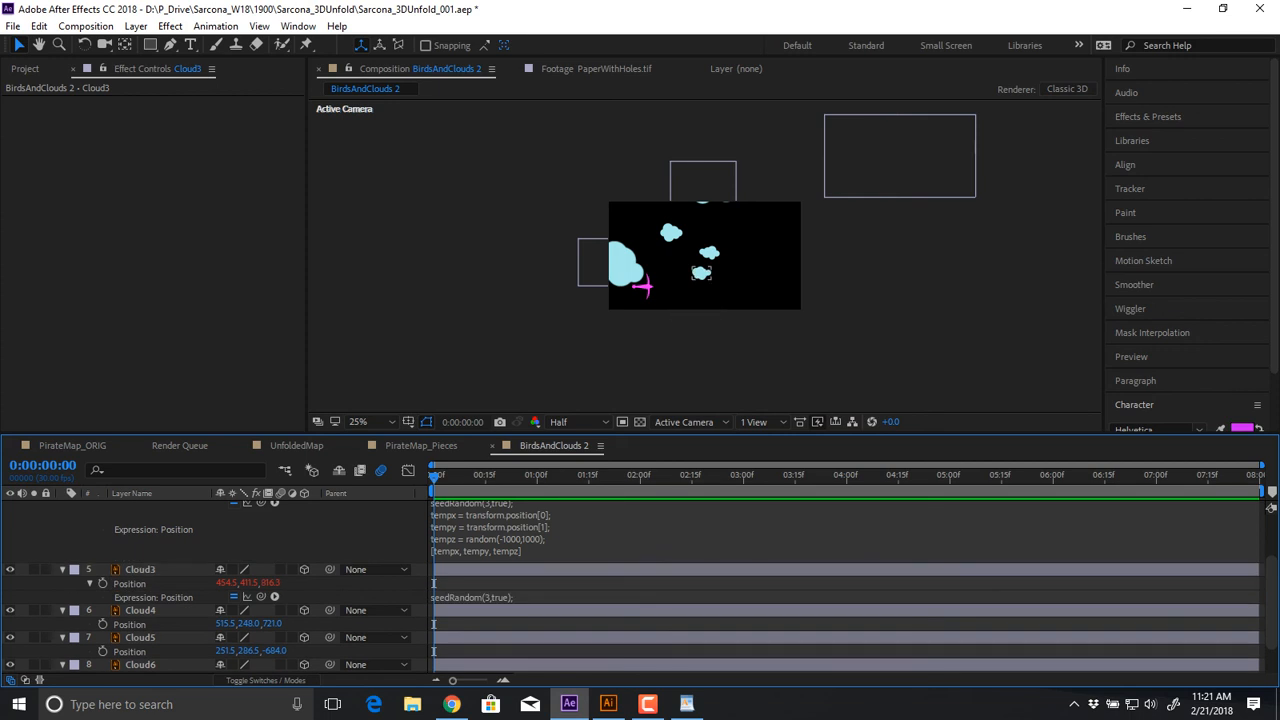
Add the copied seedRandom(3,true) expression to the Position of Cloud4
left_click(709, 250)
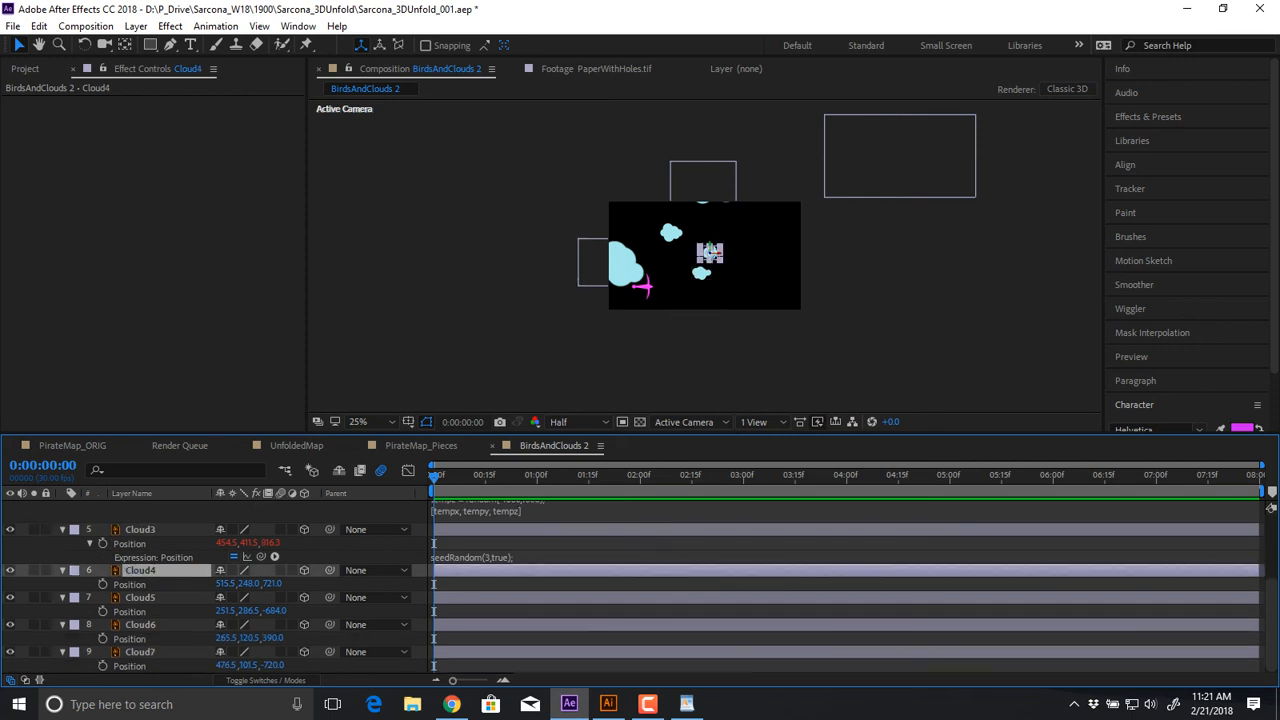
left_click(102, 584, "alt")
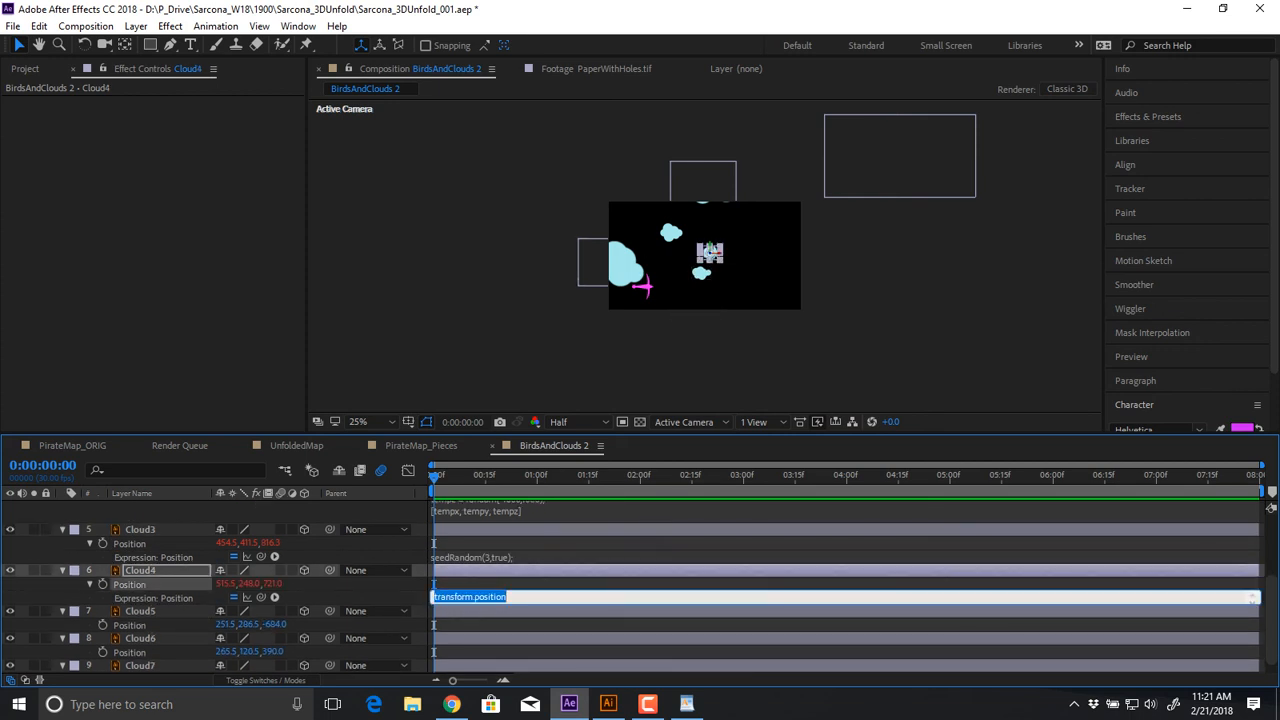
type("[tempx, tempy, tempz]")
left_click(752, 277)
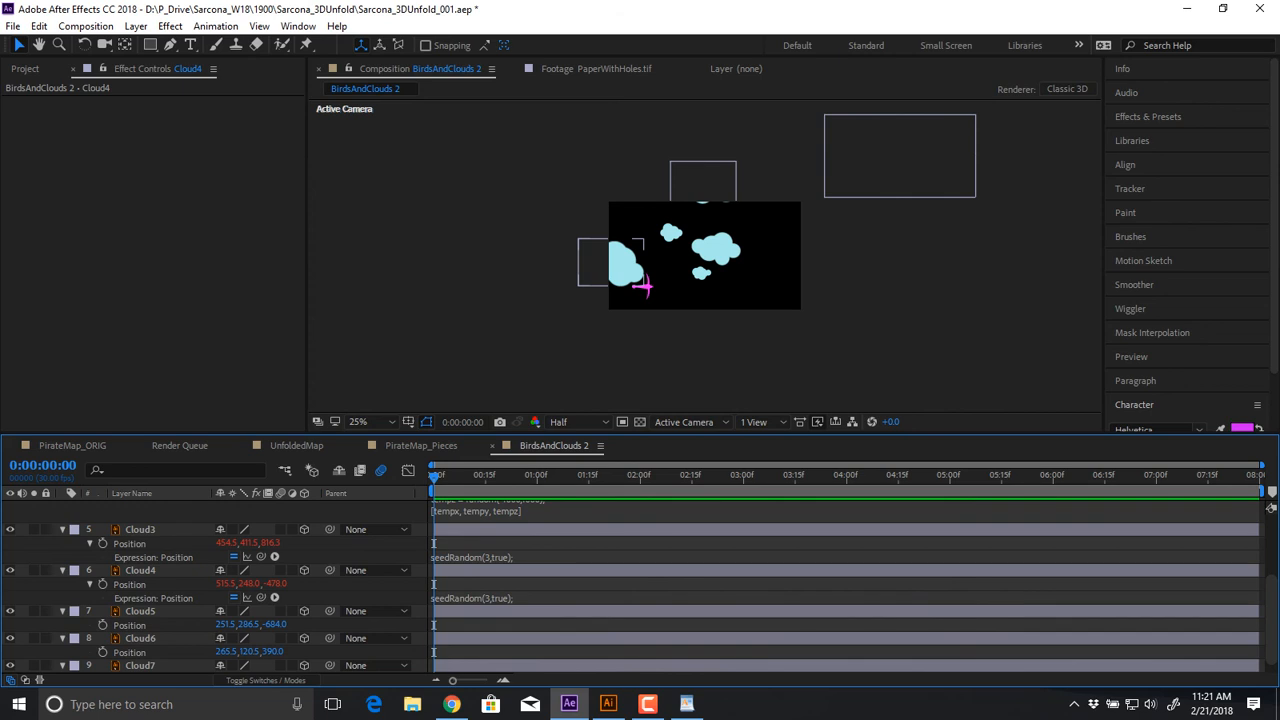
Add the copied seedRandom(3,true) expression to the Position of both Cloud5 and Cloud6
left_click(102, 625, "alt")
key("ctrl+v")
scroll(102, 625, "down", 1)
left_click(102, 639, "alt")
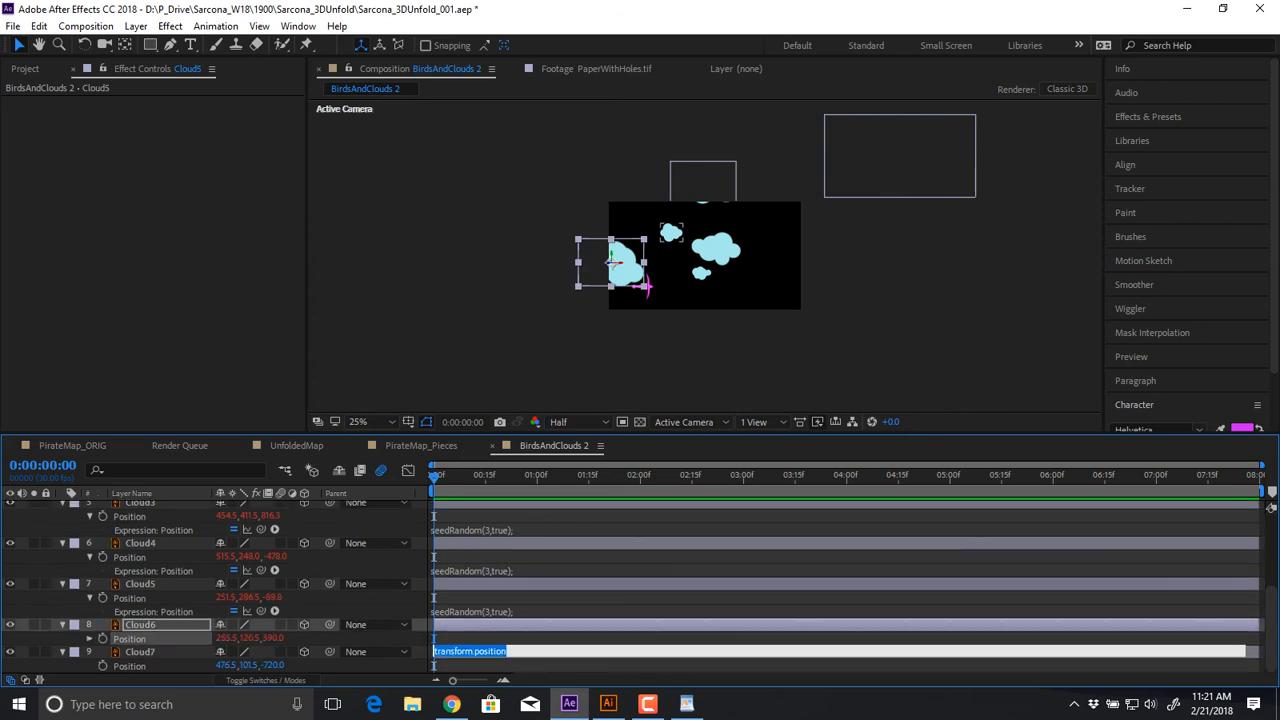
type("[tempx, tempy, tempz]")
key("KP_Enter")
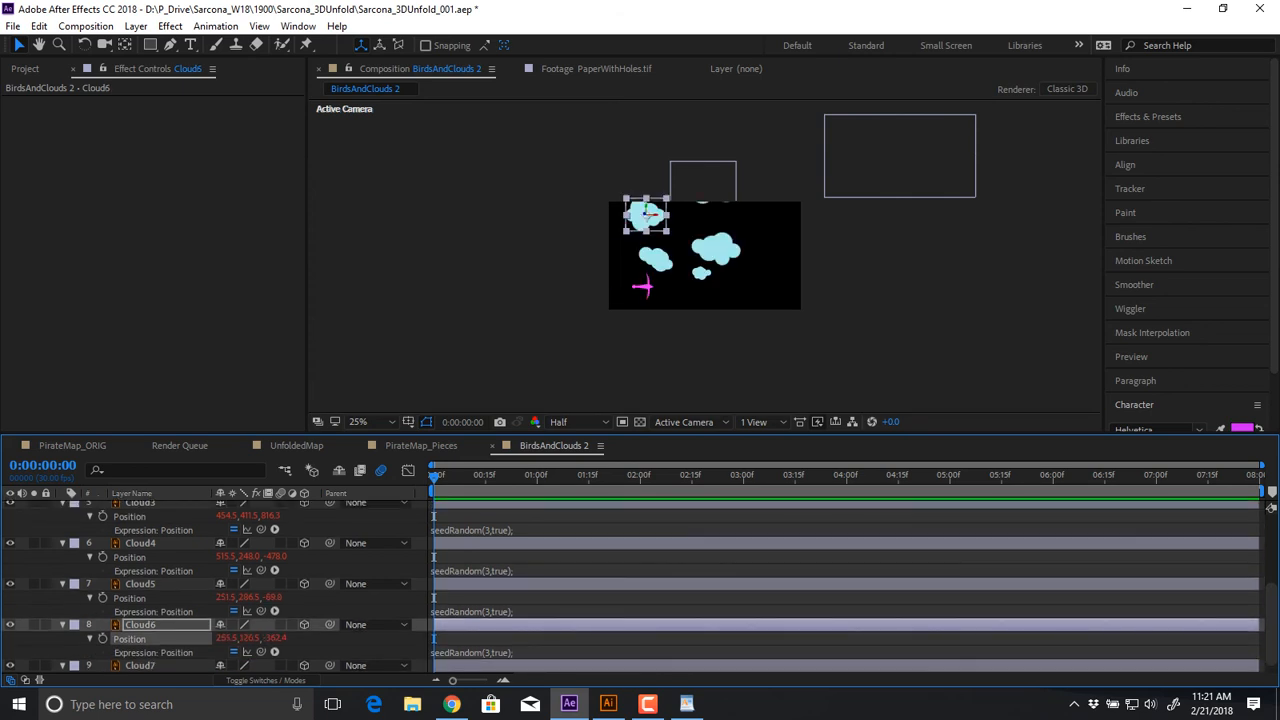
Add the copied seedRandom expression to Cloud7's Position, then collapse all layer properties and deselect everything
scroll(102, 639, "down", 1)
left_click(102, 665, "alt")
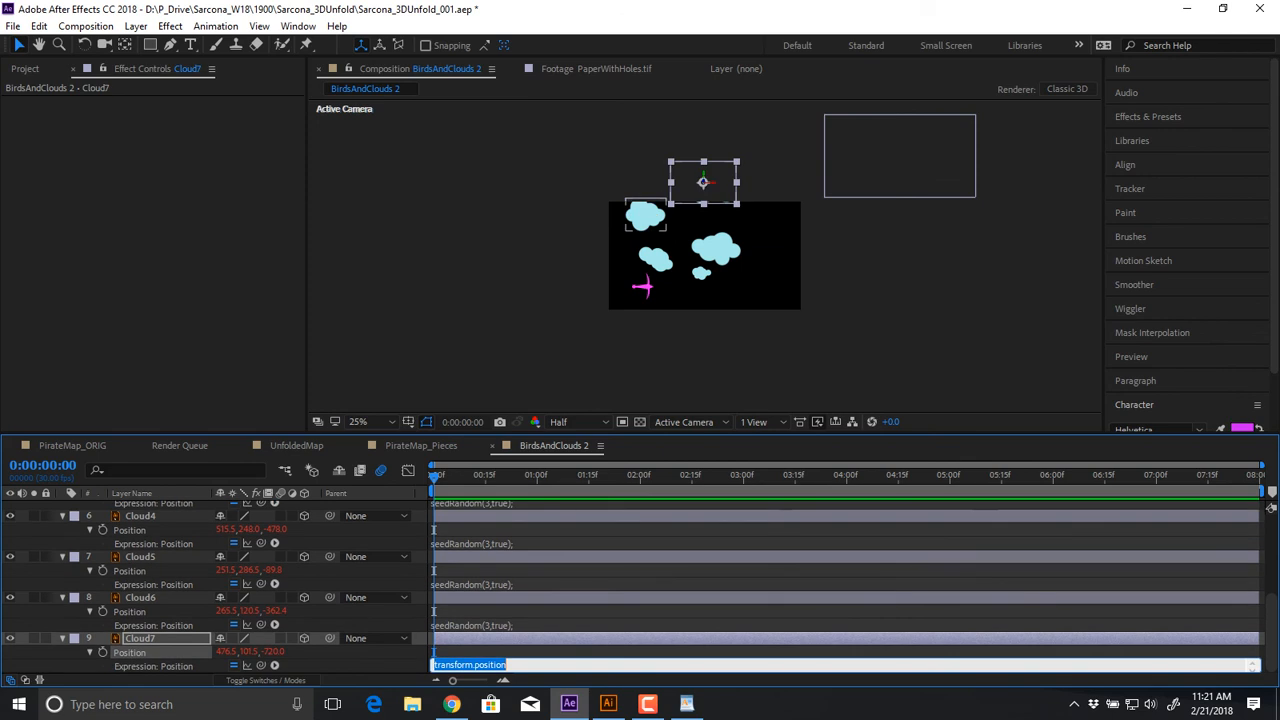
type("[tempx, tempy, tempz]")
key("KP_Enter")
scroll(102, 665, "down", 1)
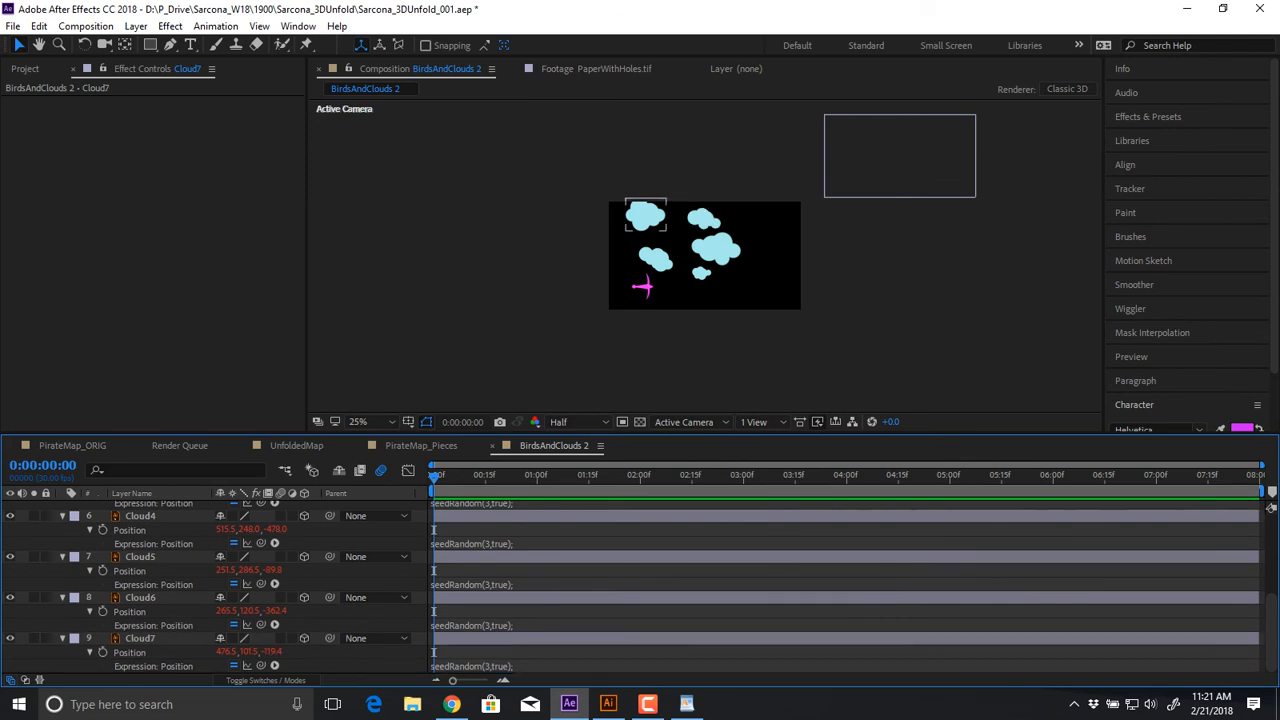
key("ctrl+a")
key("u")
key("F2")
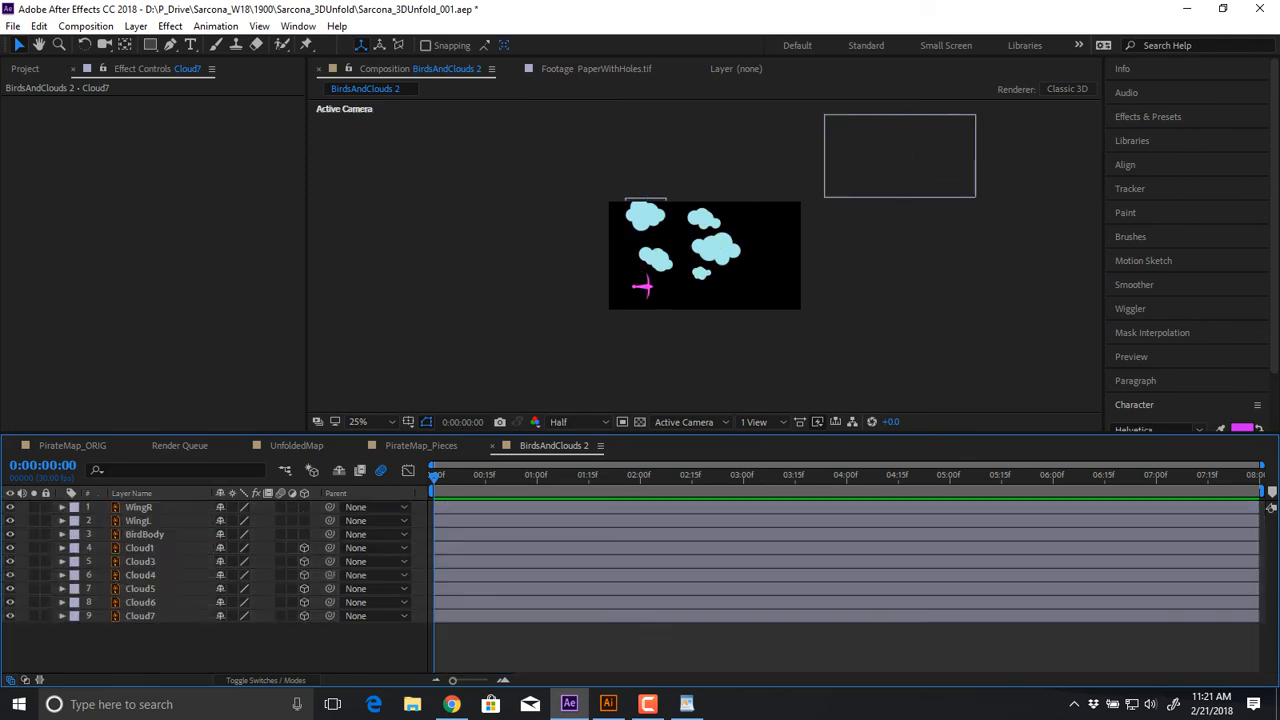
Select all six layers from Cloud1 to Cloud7, duplicate them seven times, and clear the selection
left_click_drag(167, 640, 154, 548)
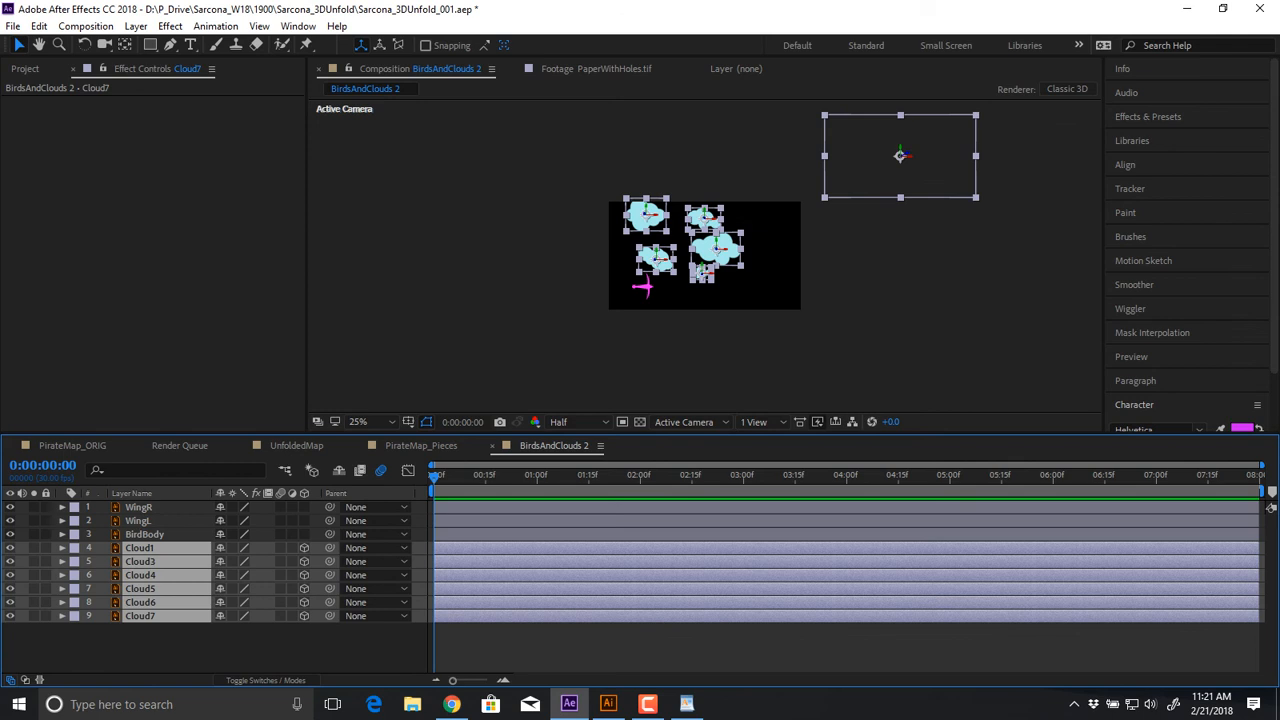
key("ctrl+d")
key("ctrl+d")
key("ctrl+d")
key("ctrl+d")
key("ctrl+d")
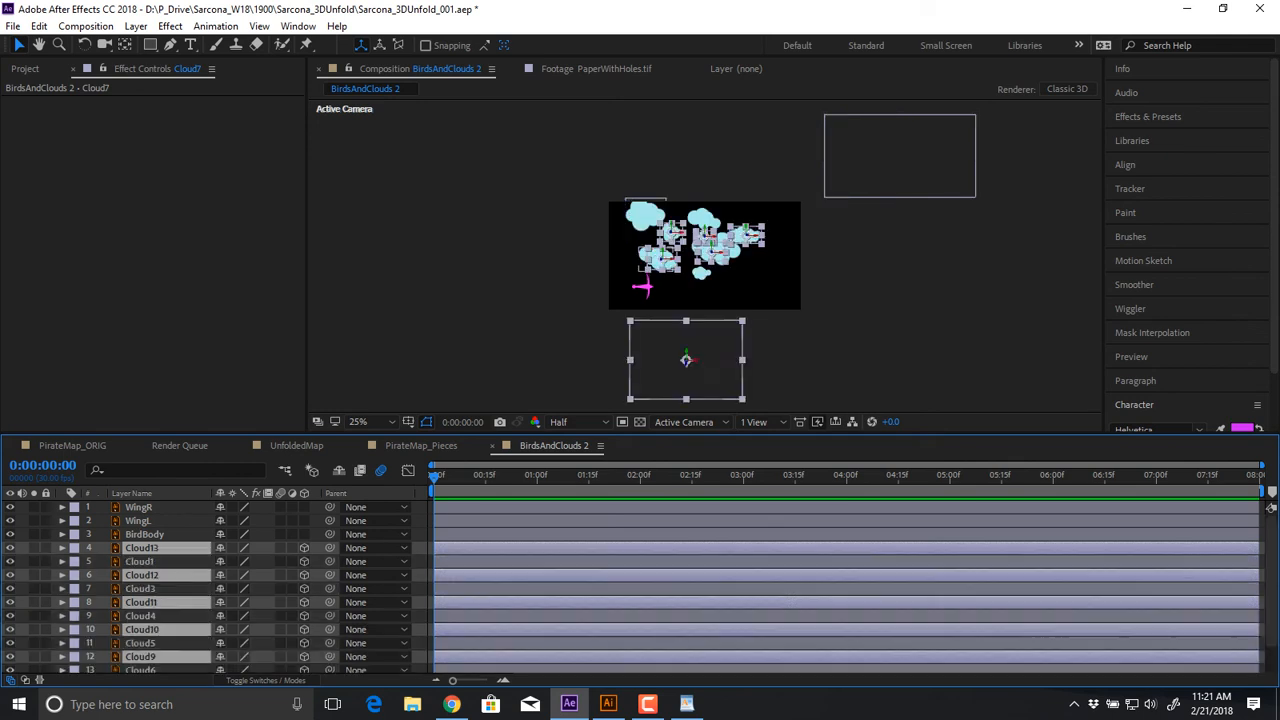
key("ctrl+d")
key("ctrl+d")
key("ctrl+d")
key("ctrl+d")
key("ctrl+d")
key("ctrl+d")
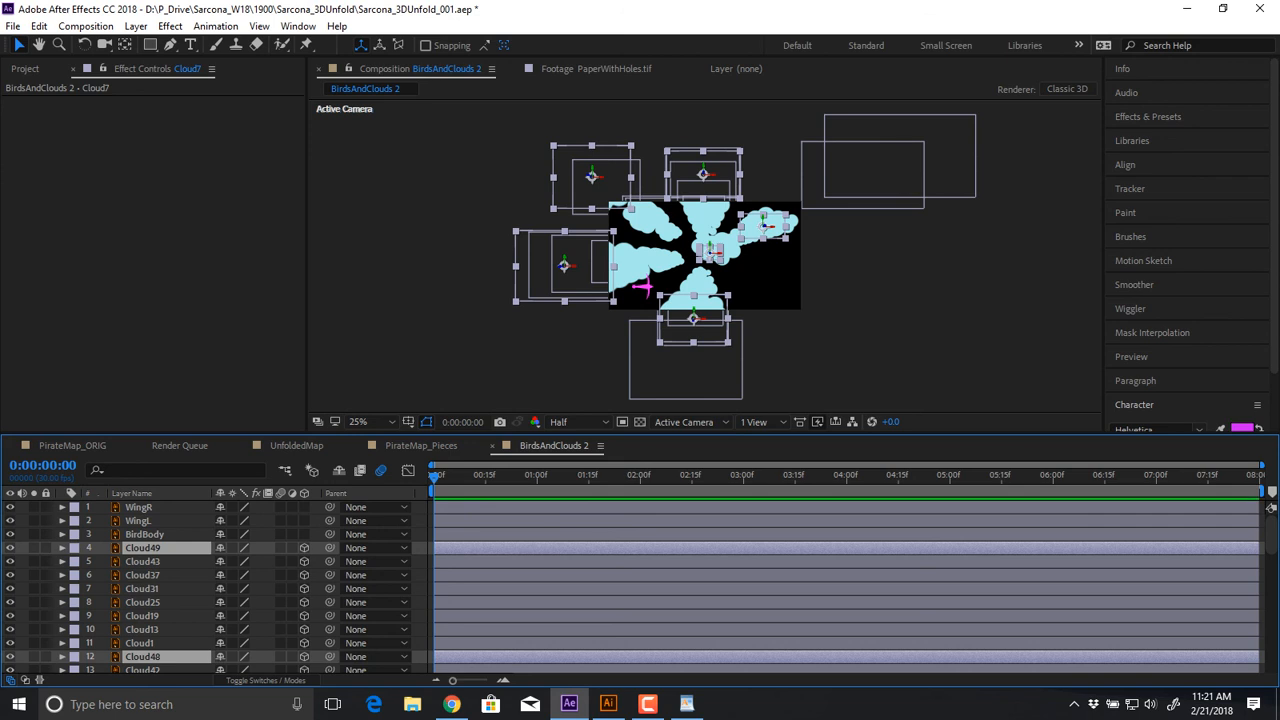
left_click(878, 318)
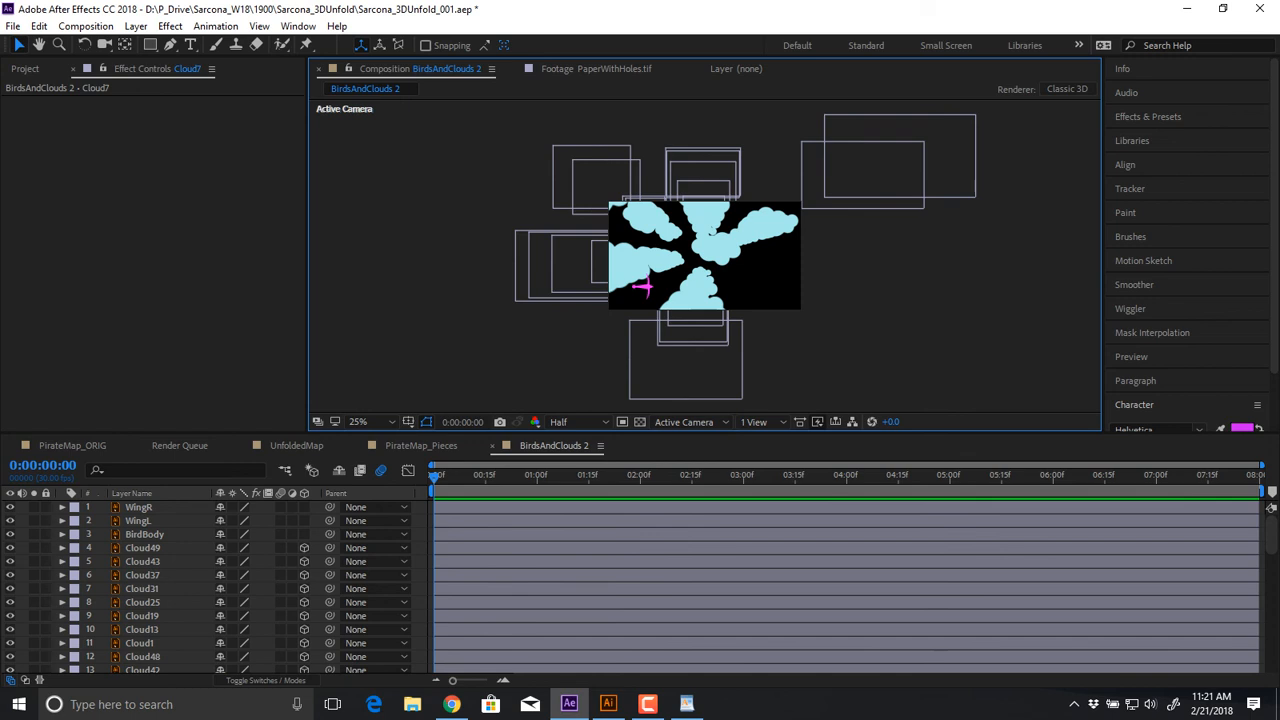
Undo all the cloud layer duplications and the expression added to Cloud7
key("ctrl+z")
key("ctrl+z")
key("ctrl+z")
key("ctrl+z")
key("ctrl+z")
key("ctrl+z")
key("ctrl+z")
key("ctrl+z")
key("ctrl+z")
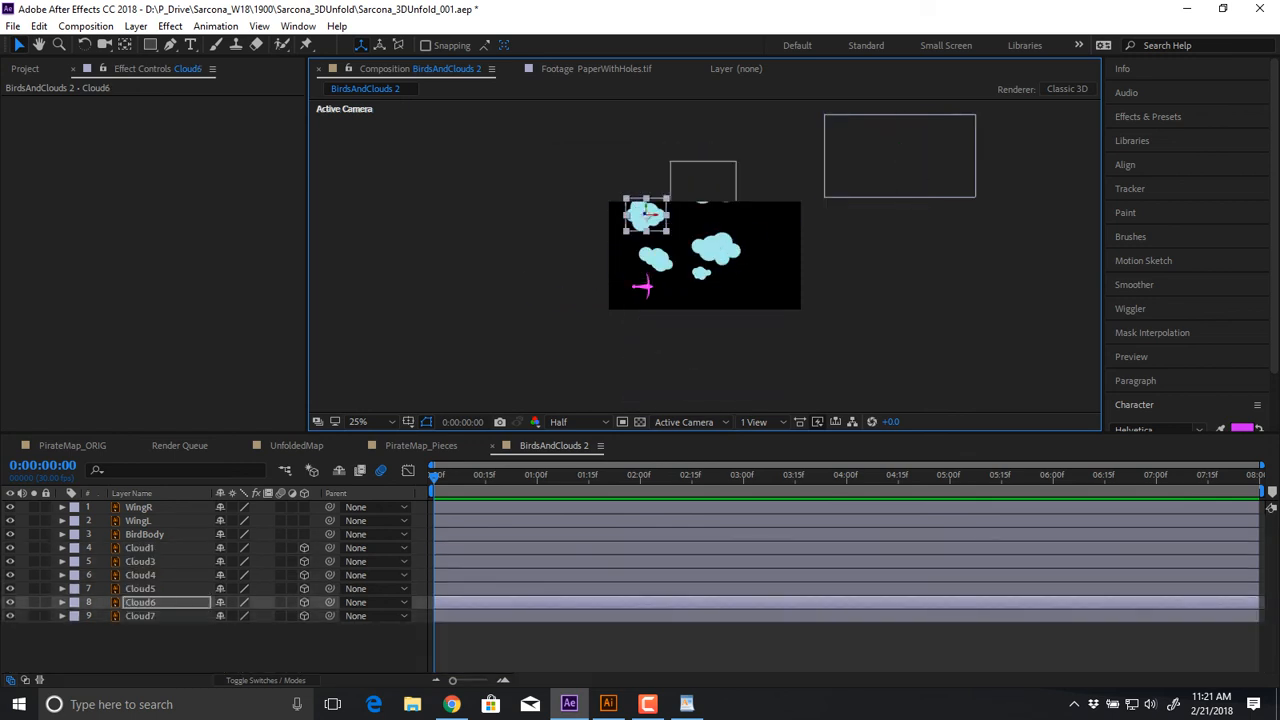
Reveal Cloud7's Position and apply the copied seedRandom(3,true) expression to it again
left_click(141, 616)
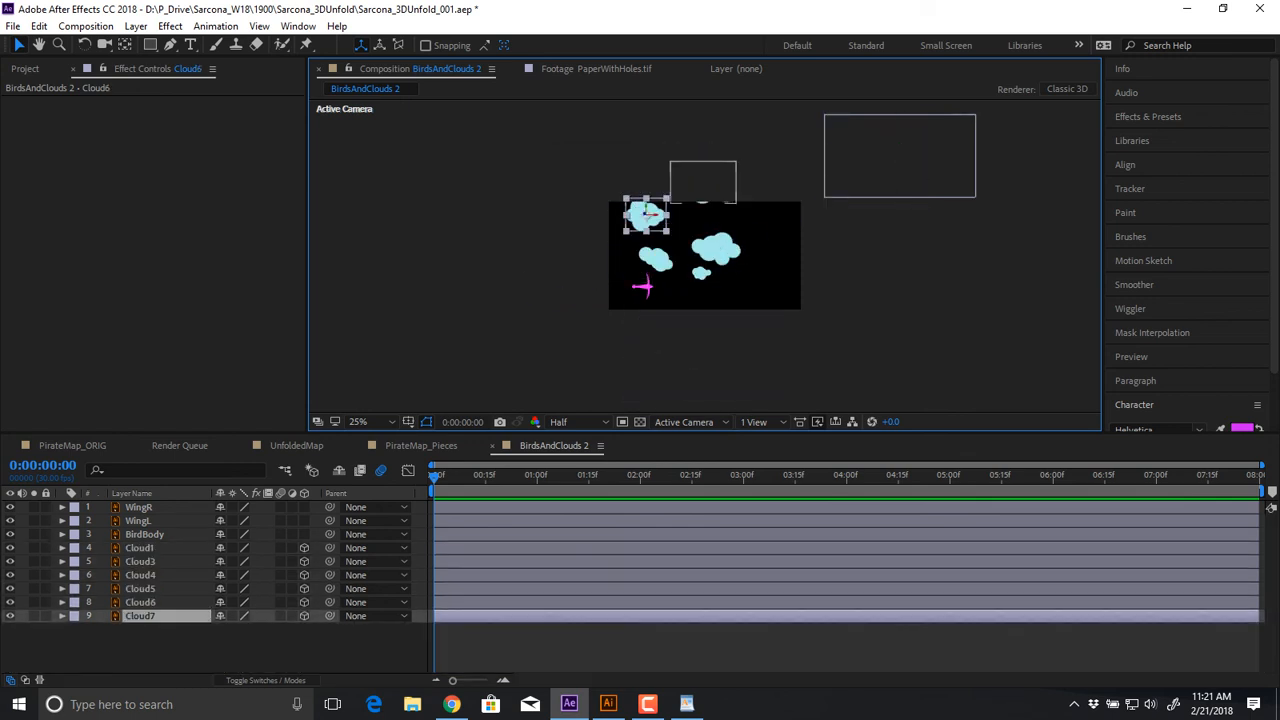
key("p")
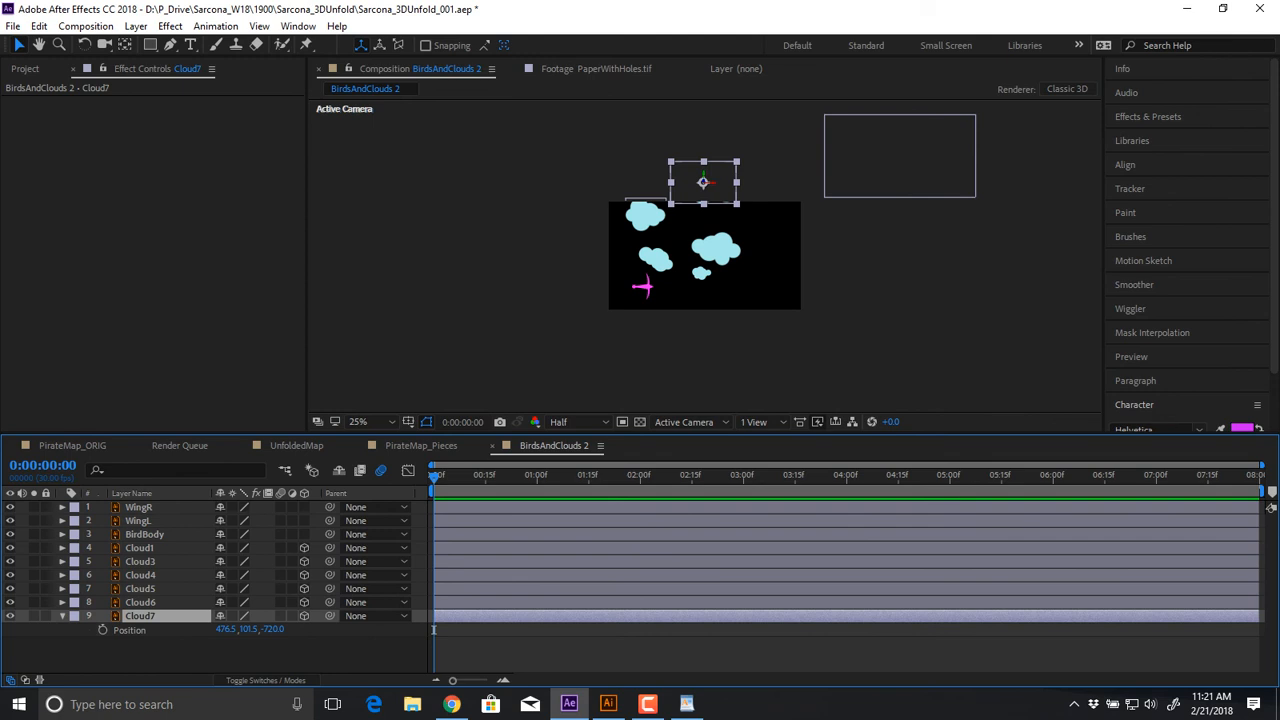
left_click(102, 630, "alt")
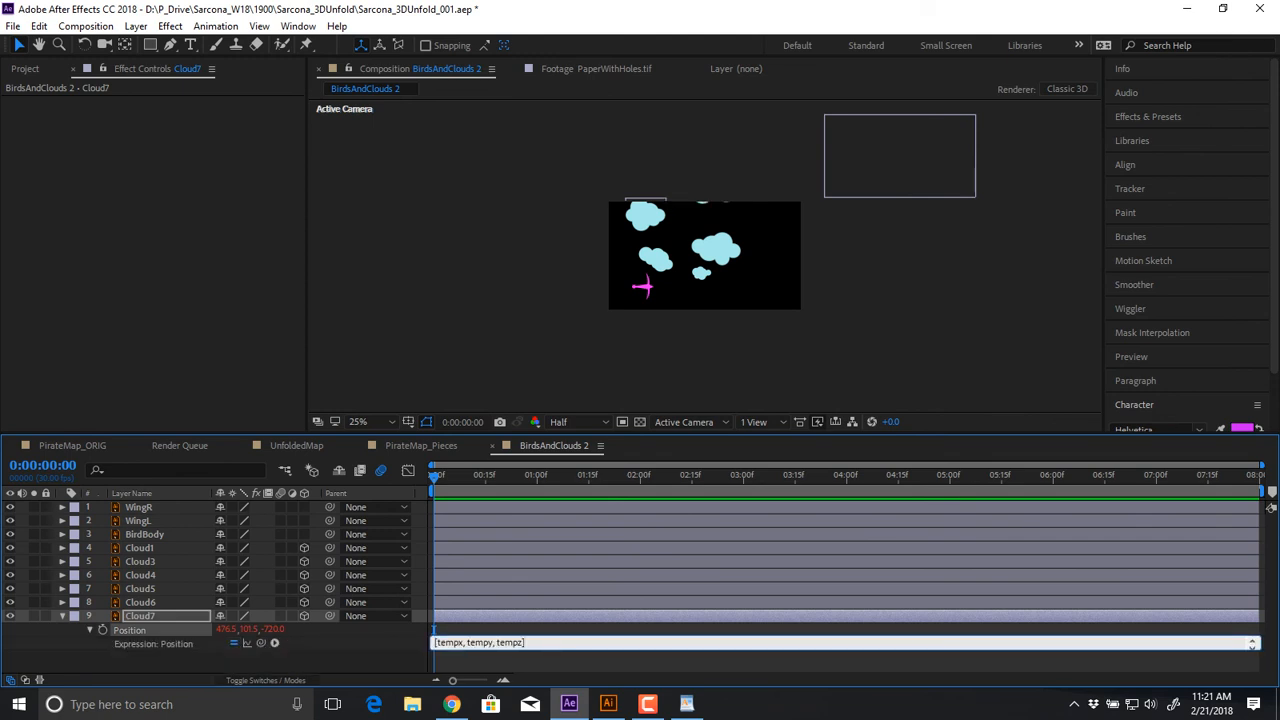
Switch to WordPad and copy random(-1000,1000); from the tempz line
key("alt+Tab")
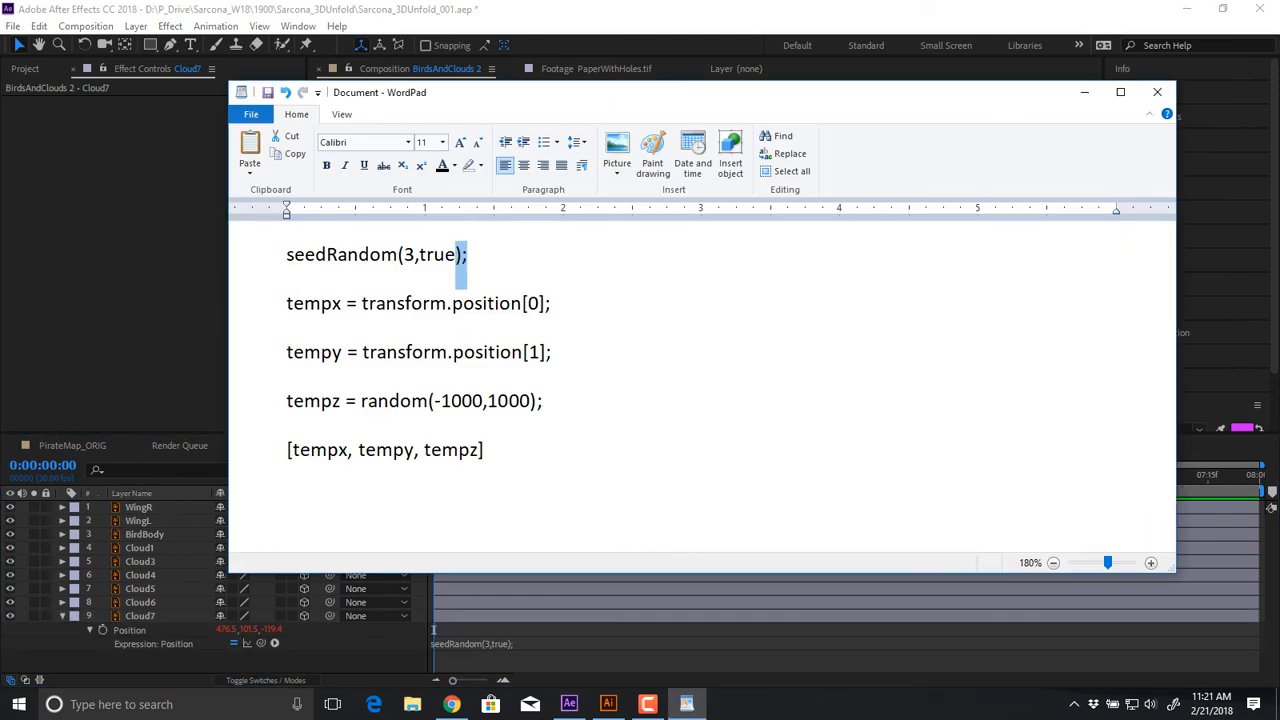
left_click_drag(361, 401, 529, 405)
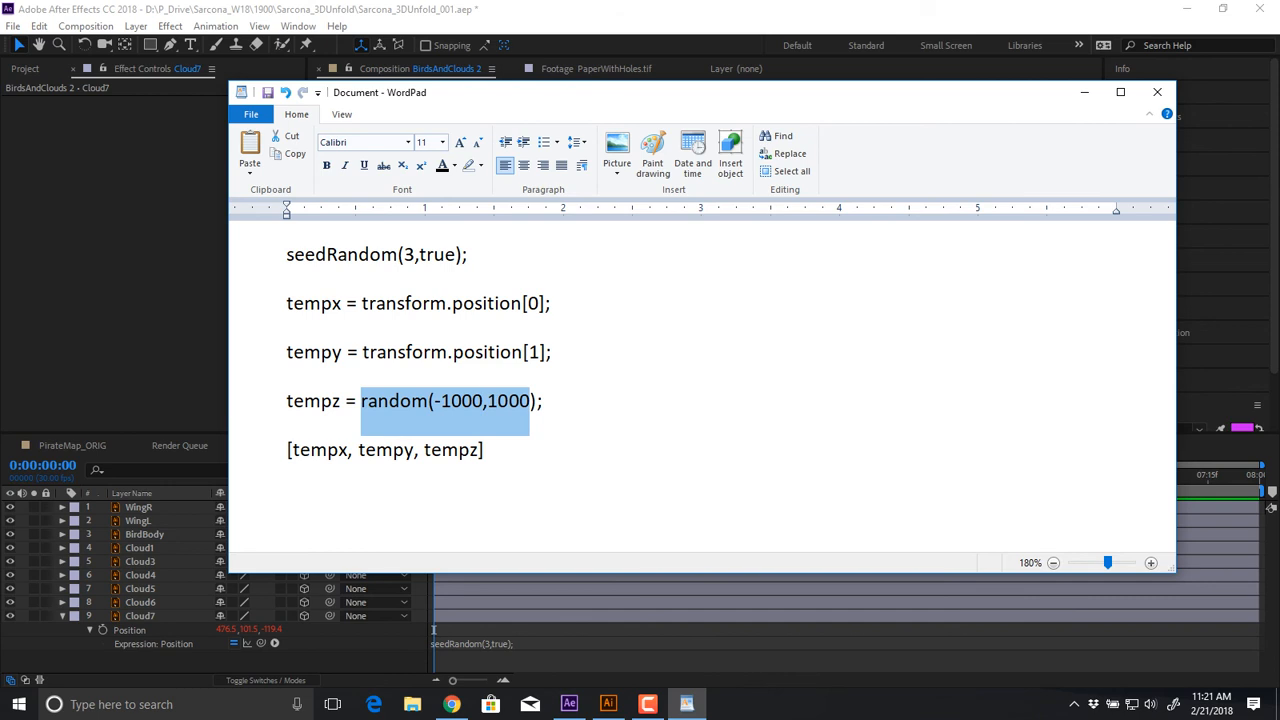
left_click_drag(529, 405, 543, 405)
left_click(538, 401)
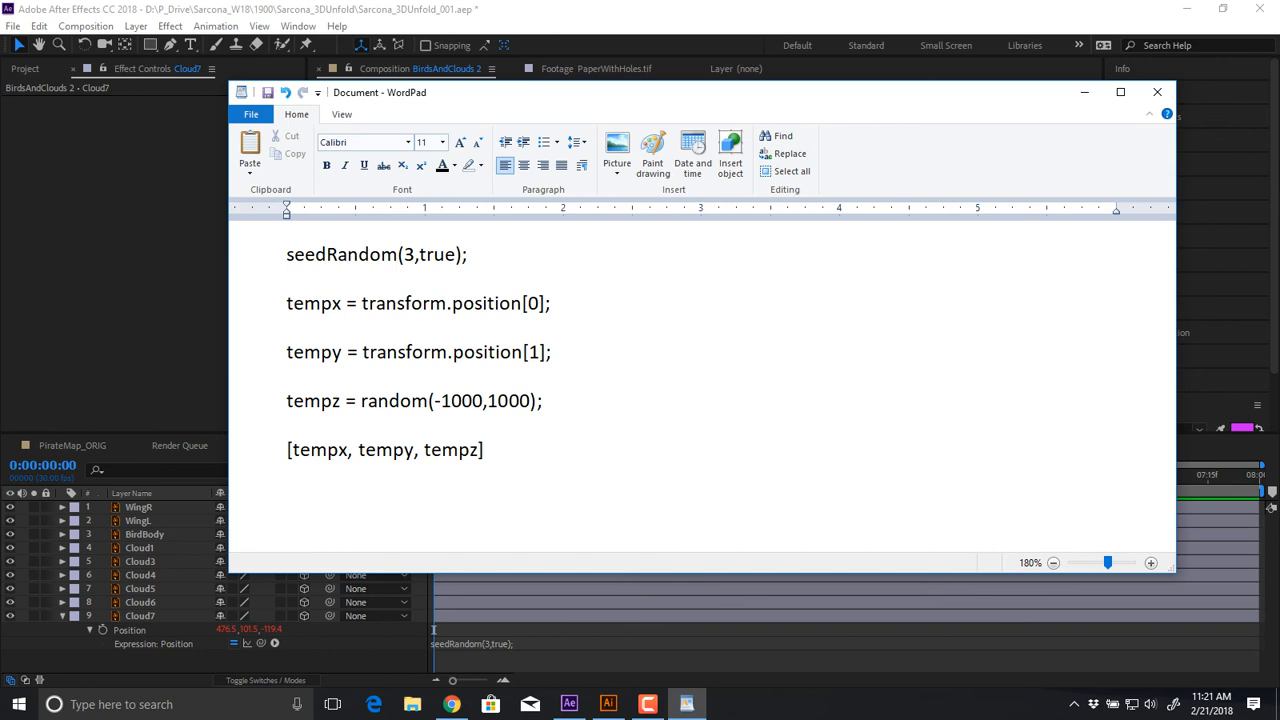
mouse_move(543, 403)
left_mouse_down()
mouse_move(346, 403)
mouse_move(543, 403)
left_mouse_up()
key("ctrl+c")
left_click(361, 403)
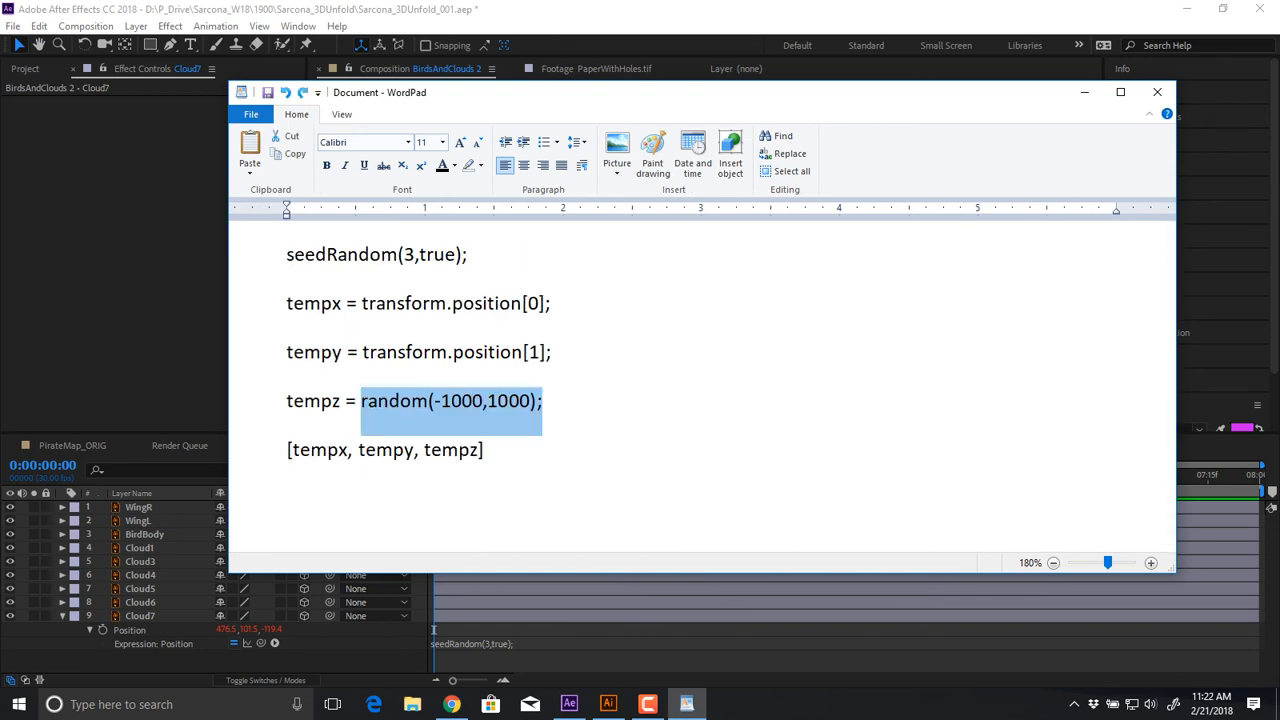
Replace the transform.position values in the tempy and tempx lines with random(-1000,1000);
left_click_drag(347, 352, 551, 352)
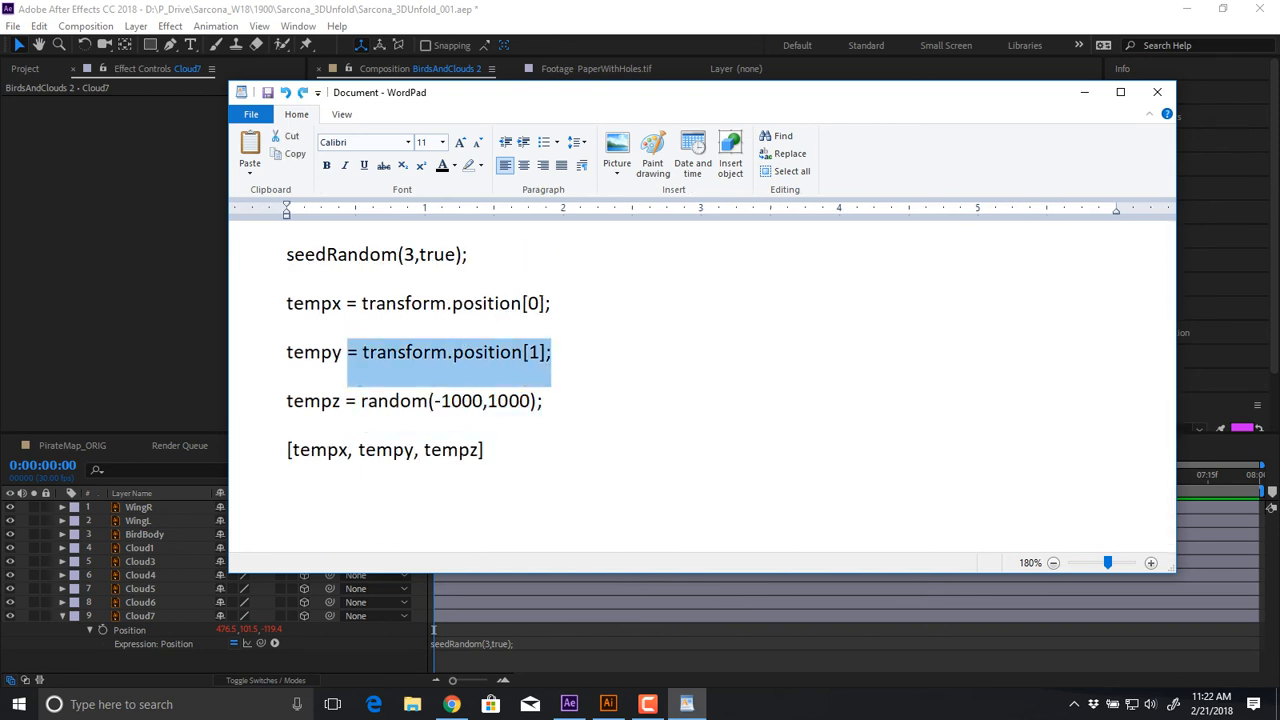
type("=")
key("ctrl+v")
left_click_drag(551, 303, 361, 303)
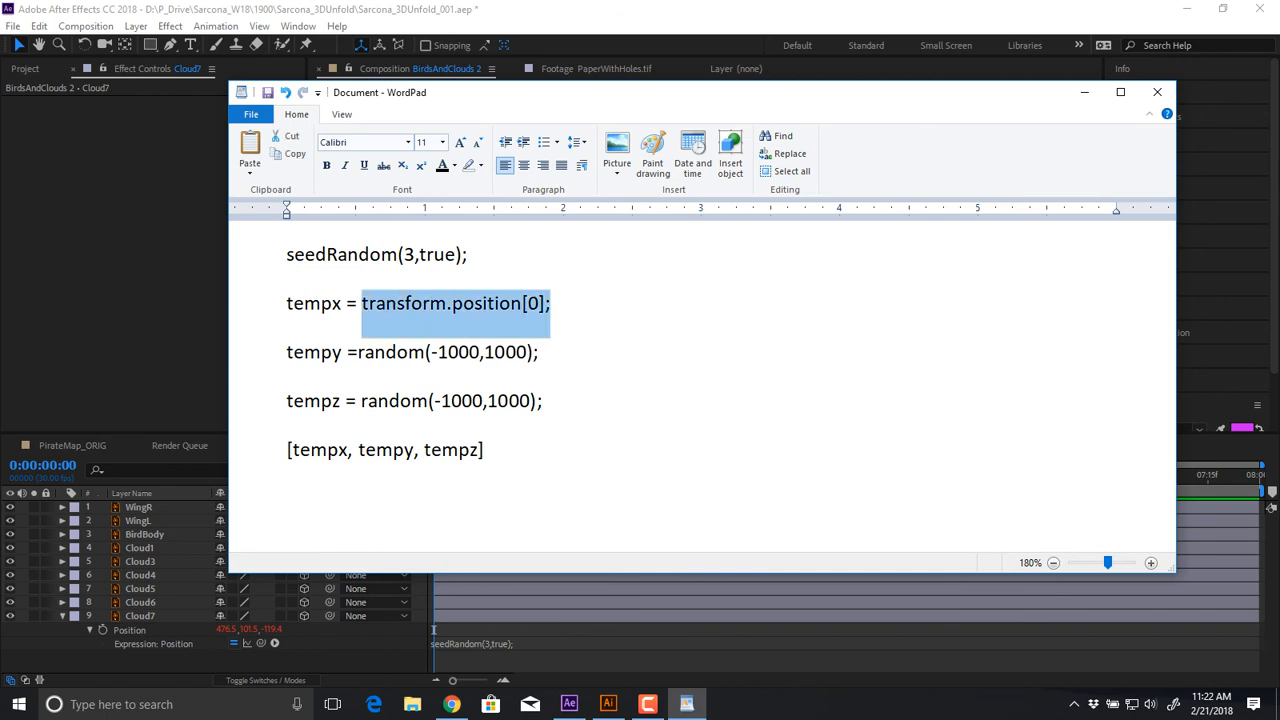
key("ctrl+v")
Copy the entire revised expression, switch to After Effects, and reveal Position for all layers from Cloud1 to Cloud7
key("ctrl+a")
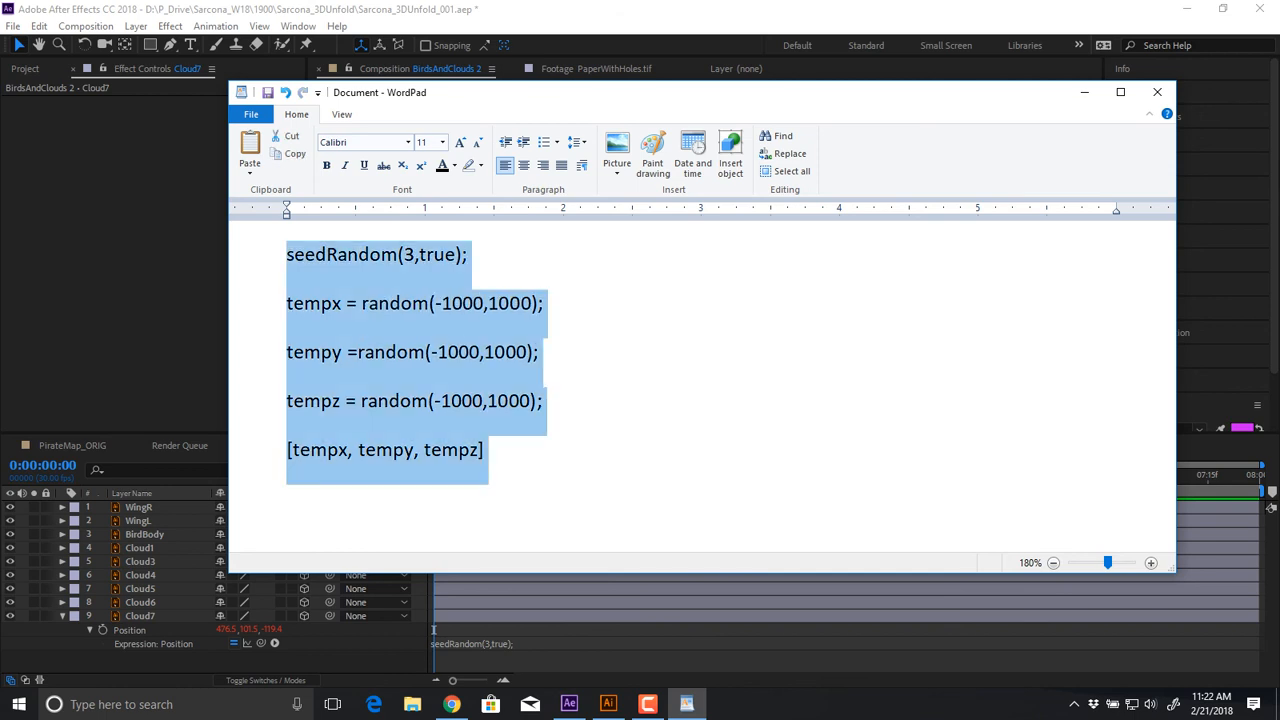
key("alt+Tab")
left_click(140, 548)
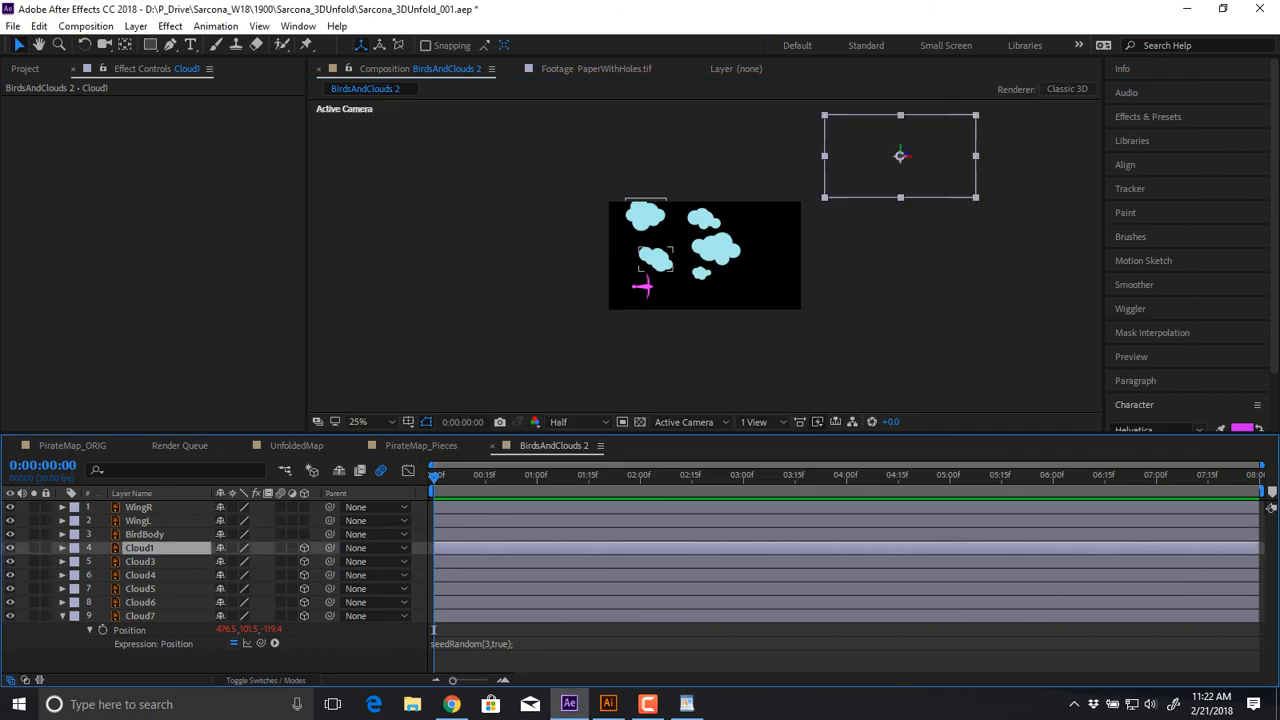
left_click(140, 616, "shift")
key("p")
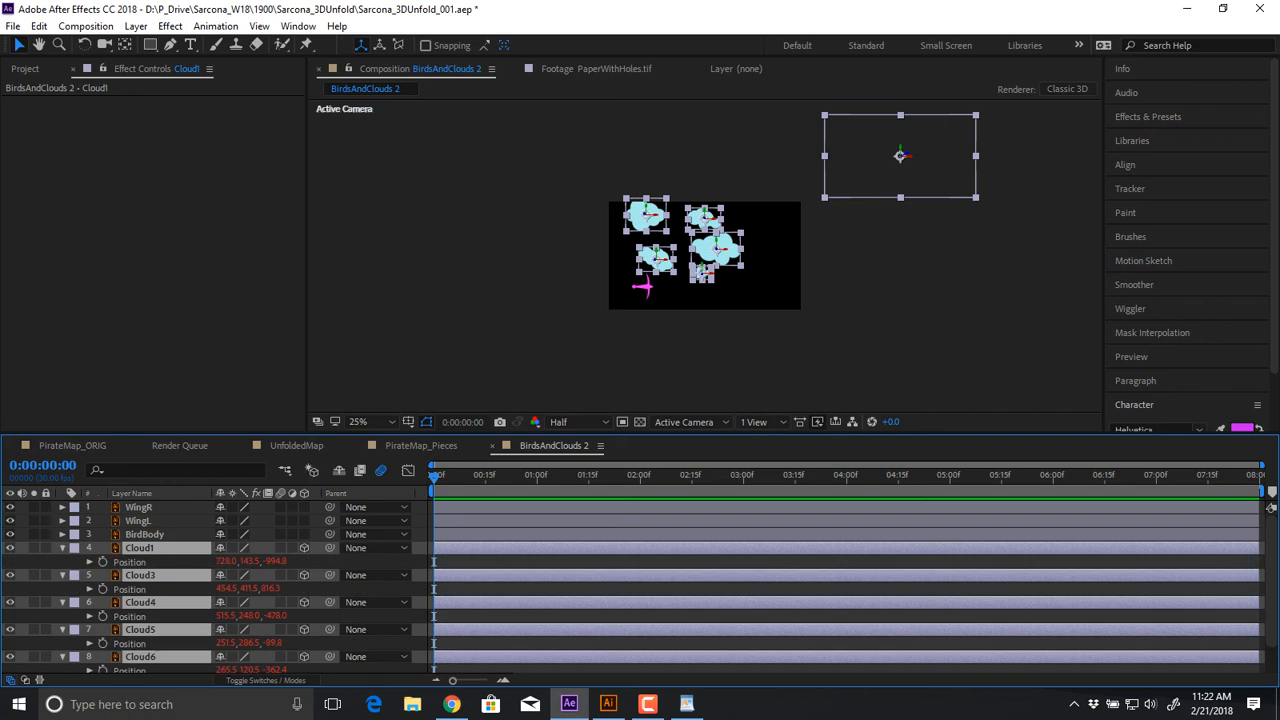
Replace Cloud1's Position expression with the revised one that uses seedRandom(3,true) and random(-1000,1000) for tempx, tempy and tempz
left_click(102, 562, "alt")
left_click(102, 562, "alt")
left_click(494, 575)
key("ctrl+a")
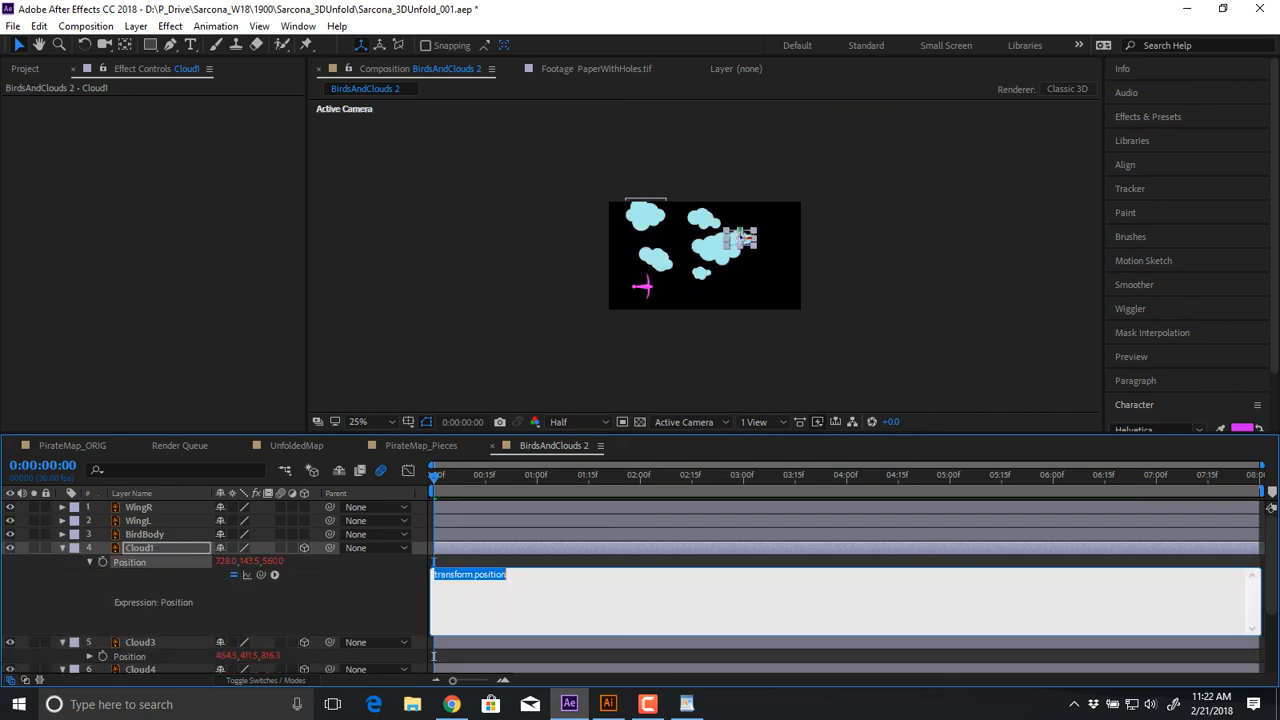
type("seedRandom(3,true); tempx = random(-1000,1000); tempy =random(-1000,1000); tempz = random(-1000,1000); [tempx, tempy, tempz]")
key("KP_Enter")
scroll(220, 580, "down", 1)
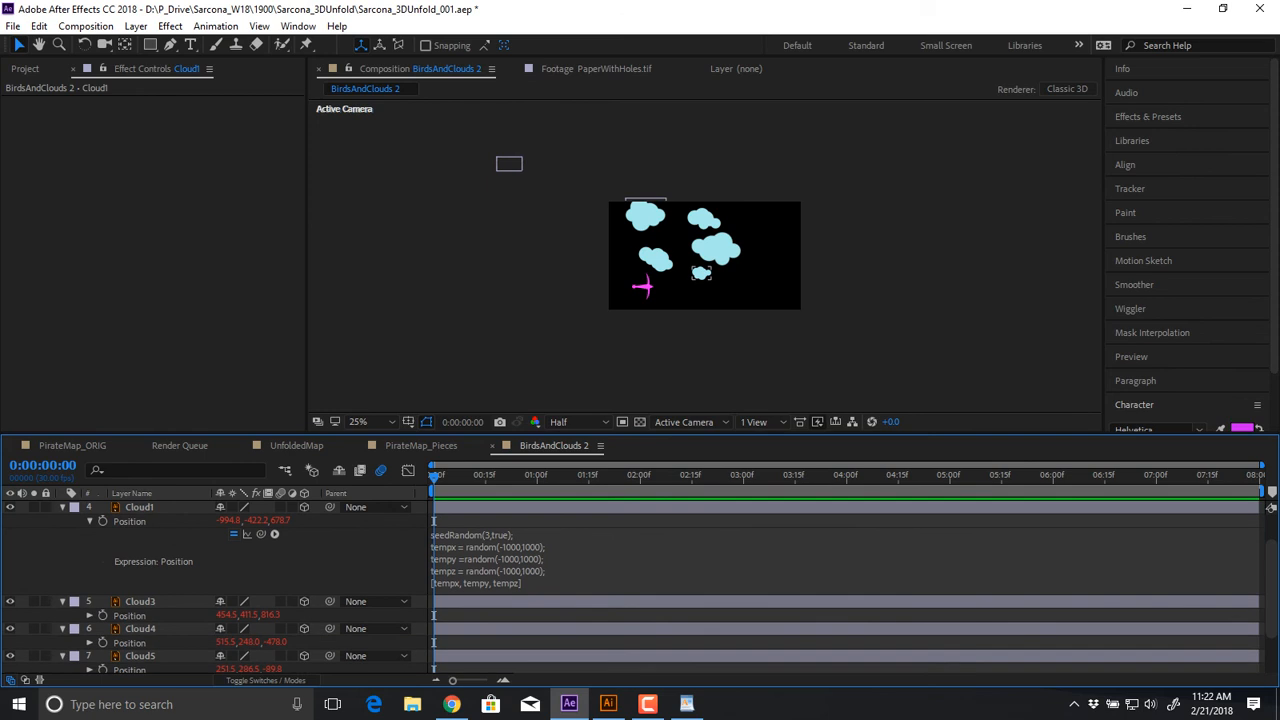
Replace the Position expressions of Cloud3 and Cloud4 with the revised version using random(-1000,1000) on all three axes
left_click(90, 615)
left_click(475, 632)
type("seedRandom(3,true); tempx = random(-1000,1000); tempy =random(-1000,1000); tempz = random(-1000,1000); [tempx, tempy, tempz]")
scroll(240, 590, "down", 3)
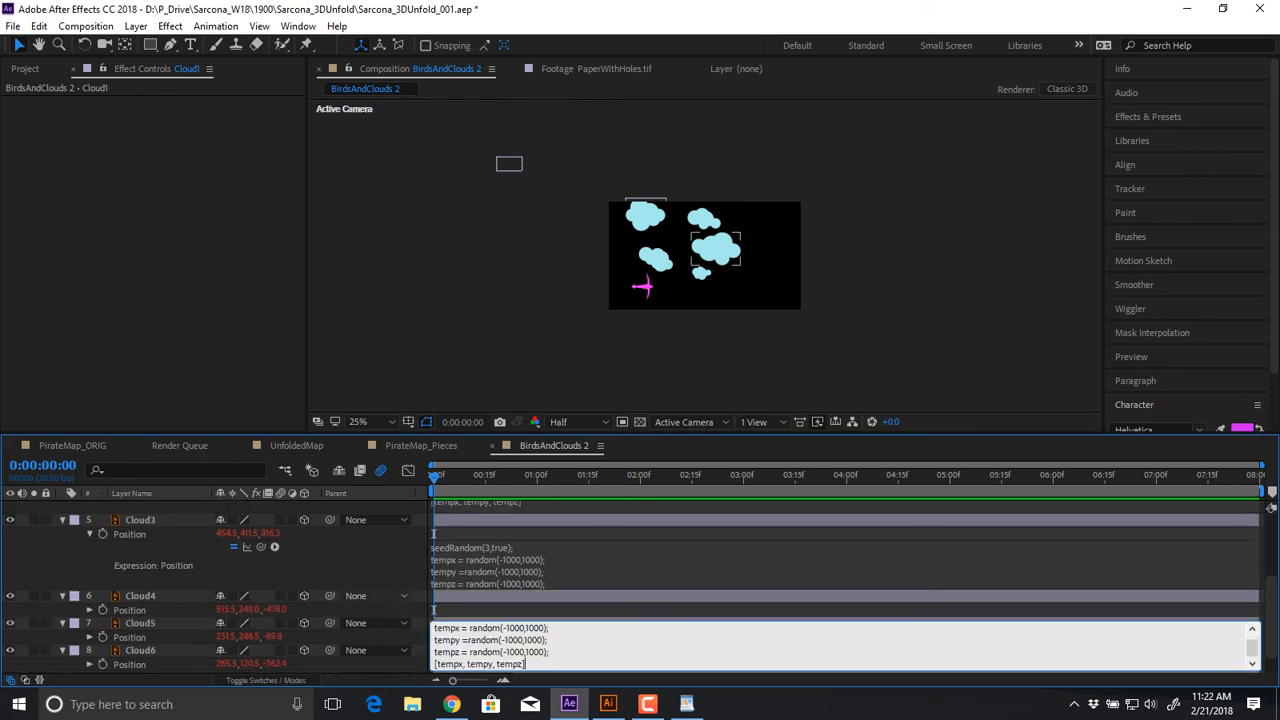
left_click(90, 584)
left_click(475, 598)
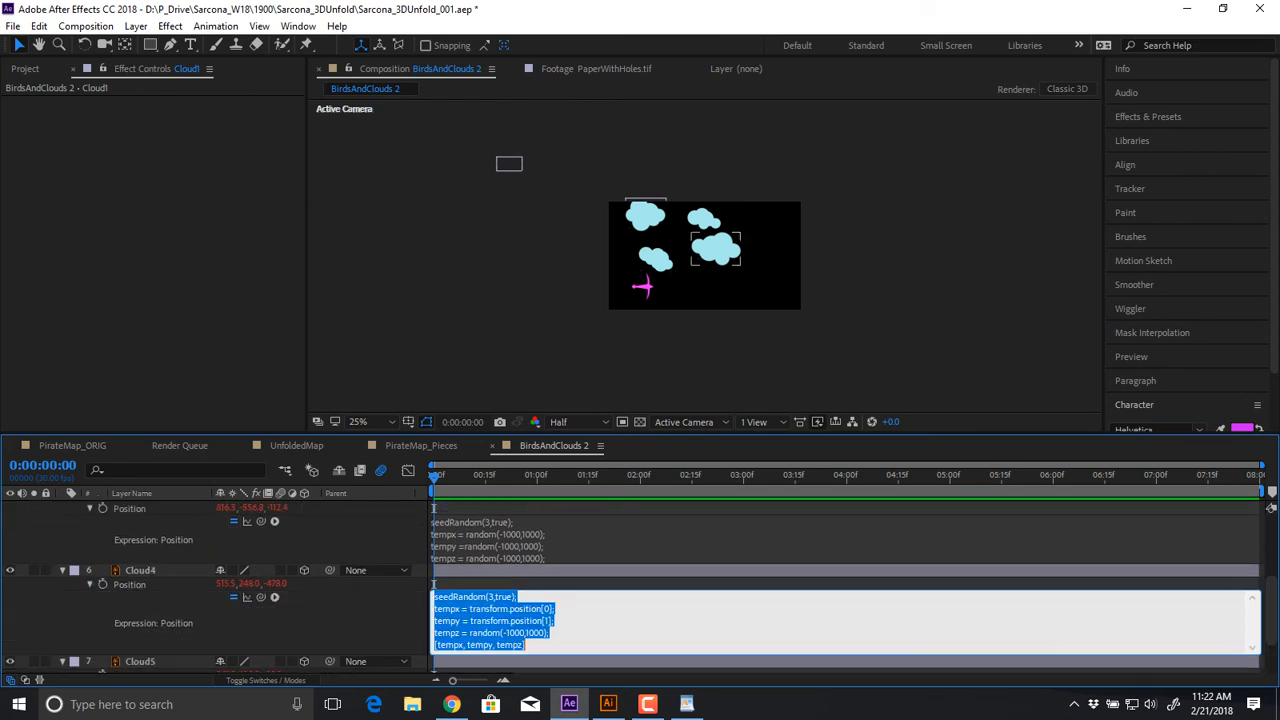
type("seedRandom(3,true); tempx = random(-1000,1000); tempy =random(-1000,1000); tempz = random(-1000,1000); [tempx, tempy, tempz]")
scroll(240, 598, "down", 2)
Replace the Position expressions of Cloud5 and Cloud6 with the revised one using seedRandom(3,true) and random(-1000,1000) on all three axes
left_click(90, 611)
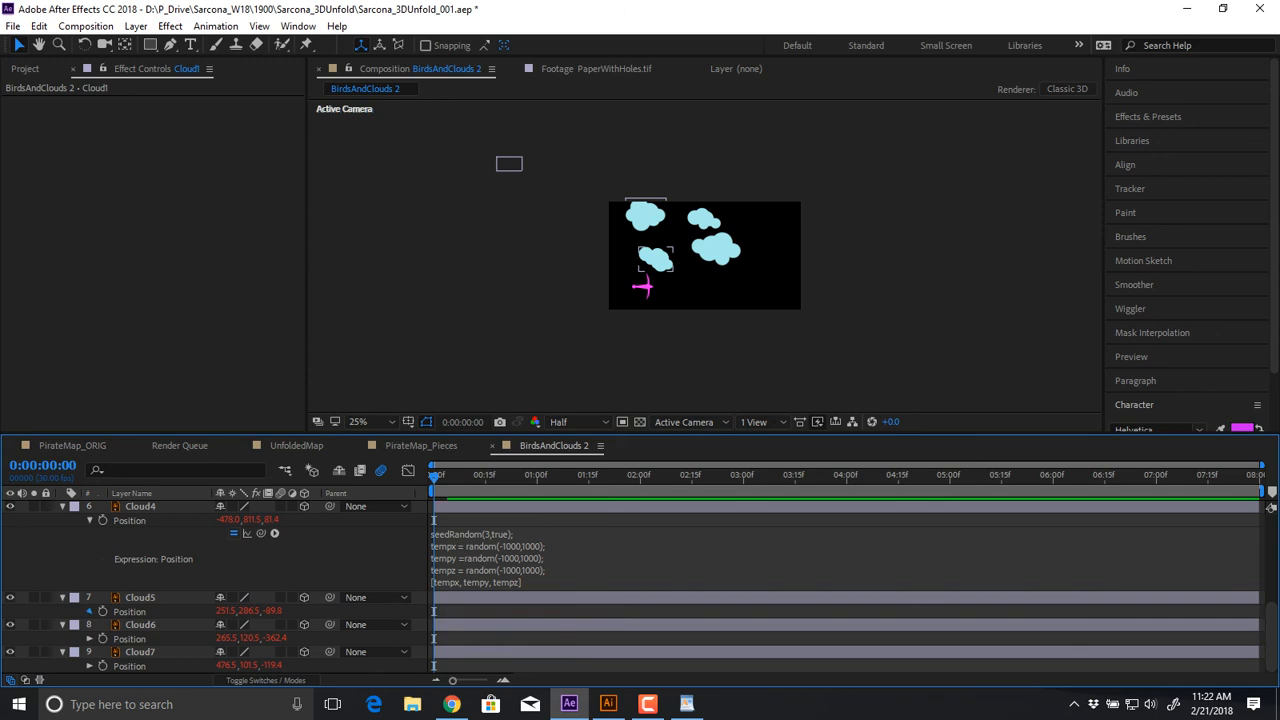
left_click(475, 625)
type("seedRandom(3,true); tempx = random(-1000,1000); tempy =random(-1000,1000); tempz = random(-1000,1000); [tempx, tempy, tempz]")
scroll(240, 625, "down", 2)
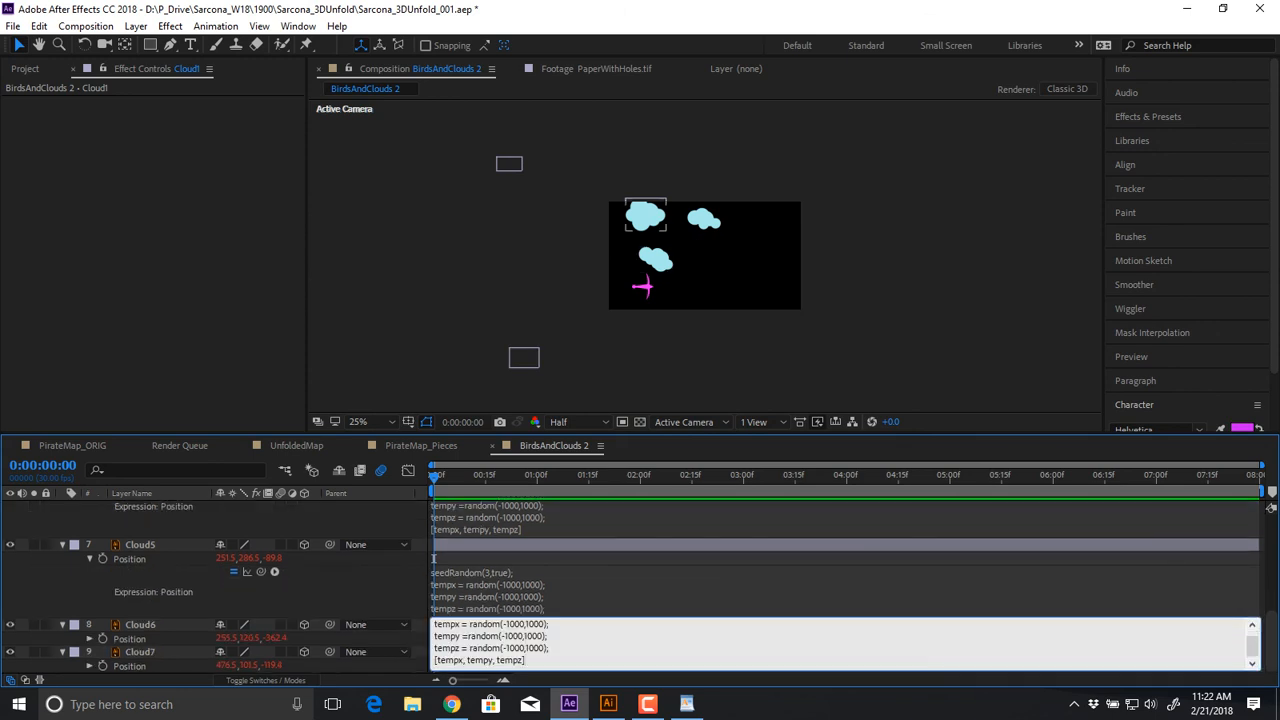
left_click(90, 638)
left_click(475, 639)
type("seedRandom(3,true); tempx = random(-1000,1000); tempy =random(-1000,1000); tempz = random(-1000,1000); [tempx, tempy, tempz]")
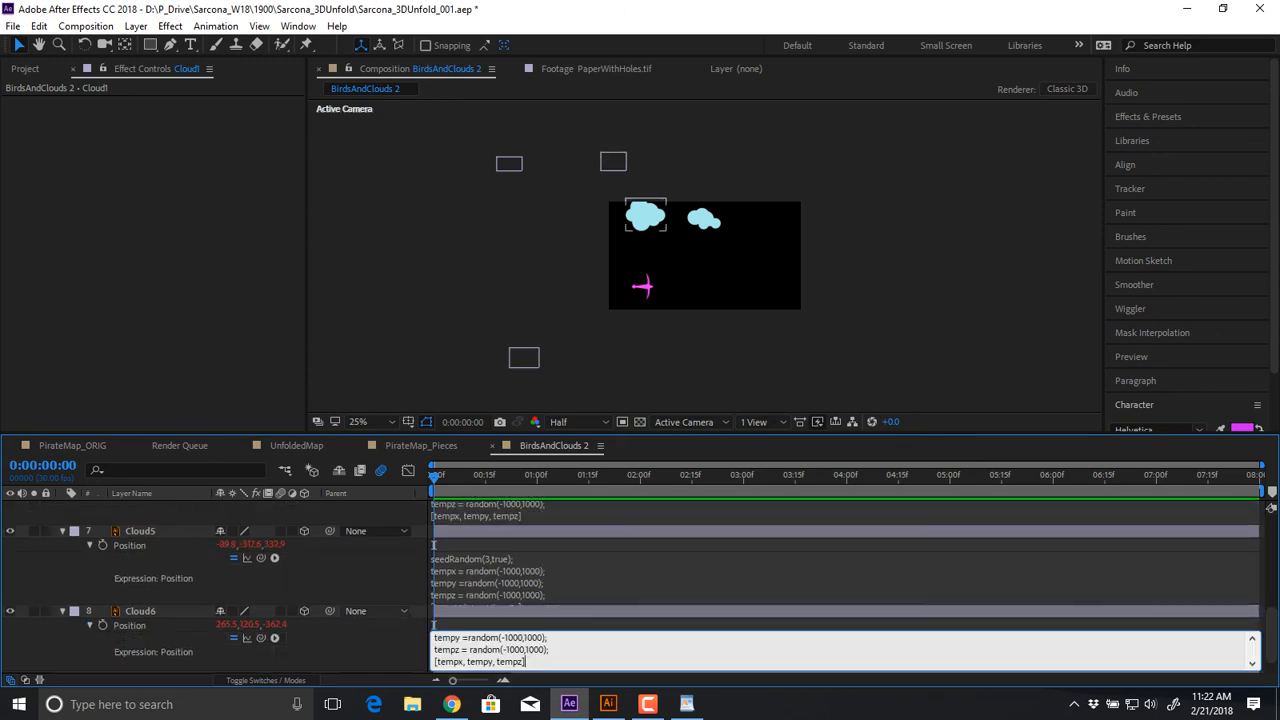
scroll(240, 620, "down", 1)
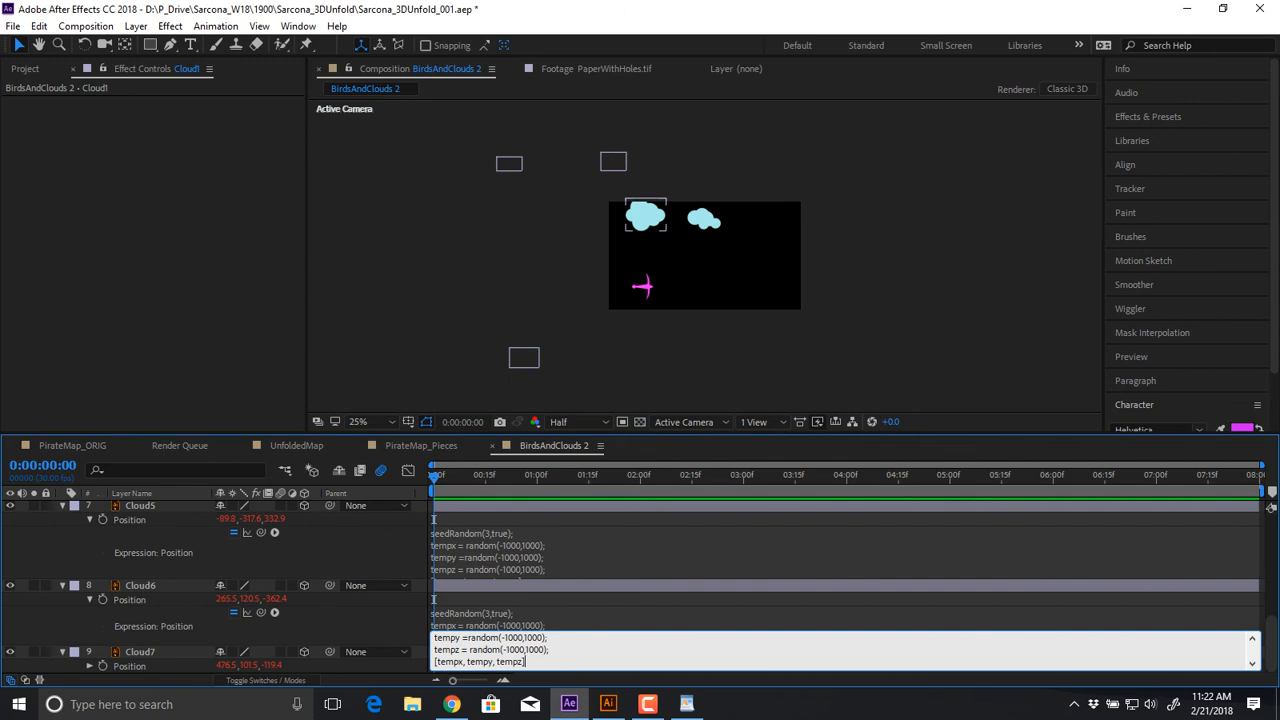
Replace Cloud7's Position expression with the revised version that sets tempx, tempy and tempz to random(-1000,1000)
left_click(90, 666)
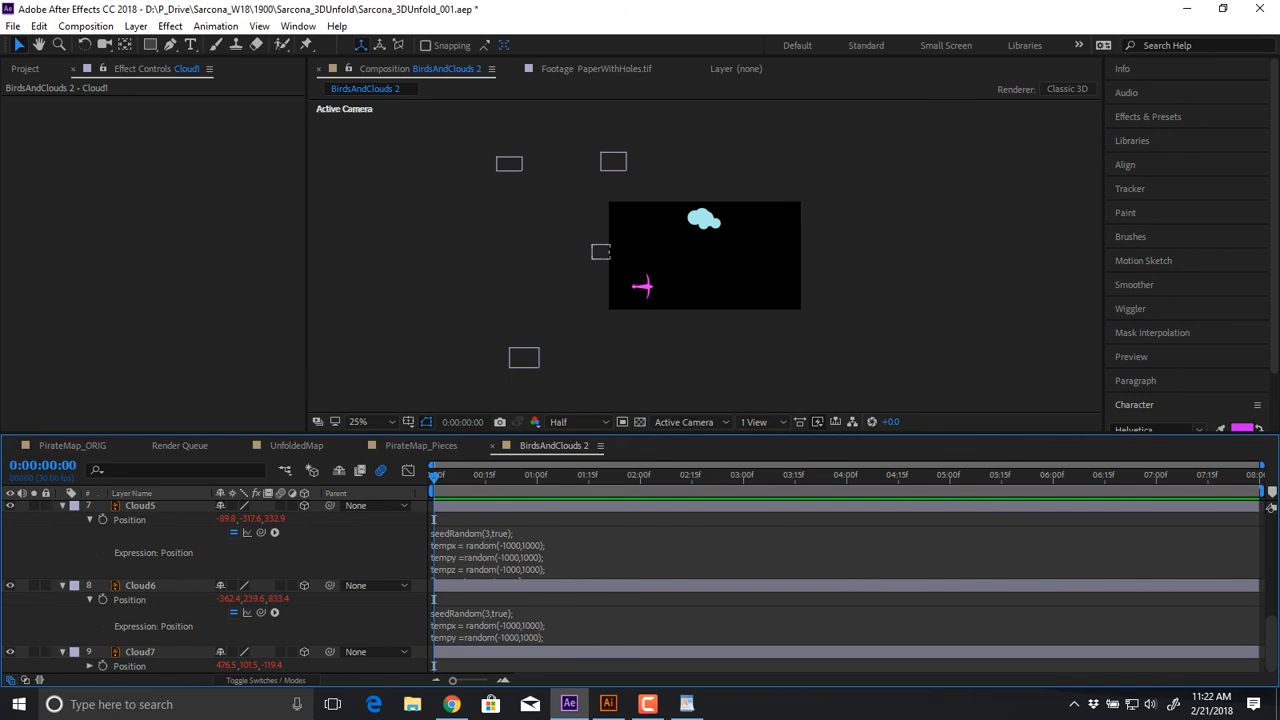
left_click(90, 666)
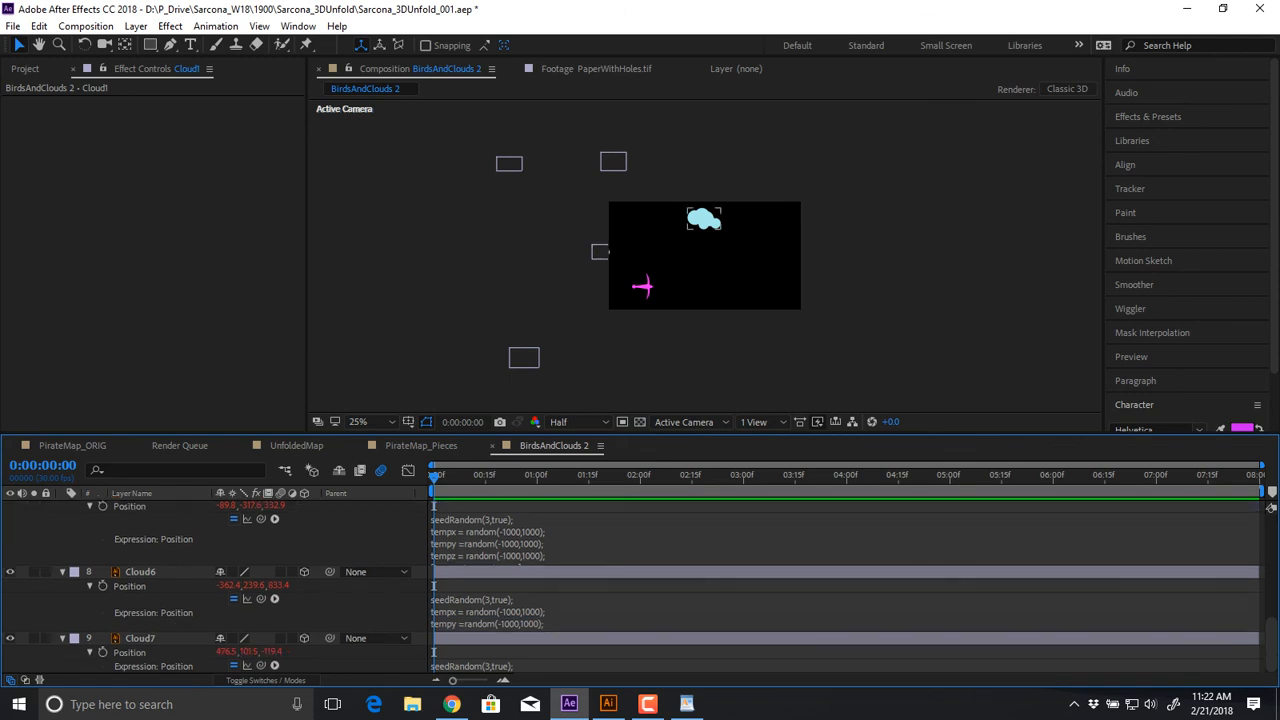
left_click(475, 666)
key("ctrl+v")
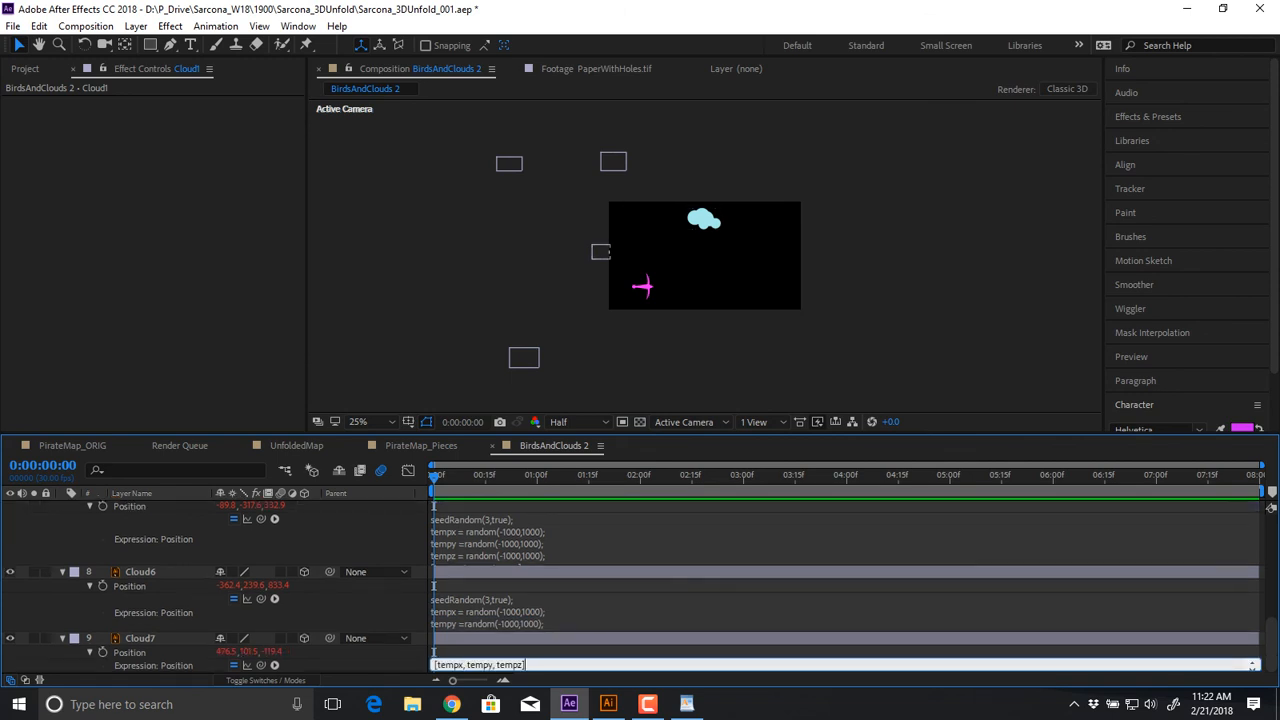
key("KP_Enter")
key("comma")
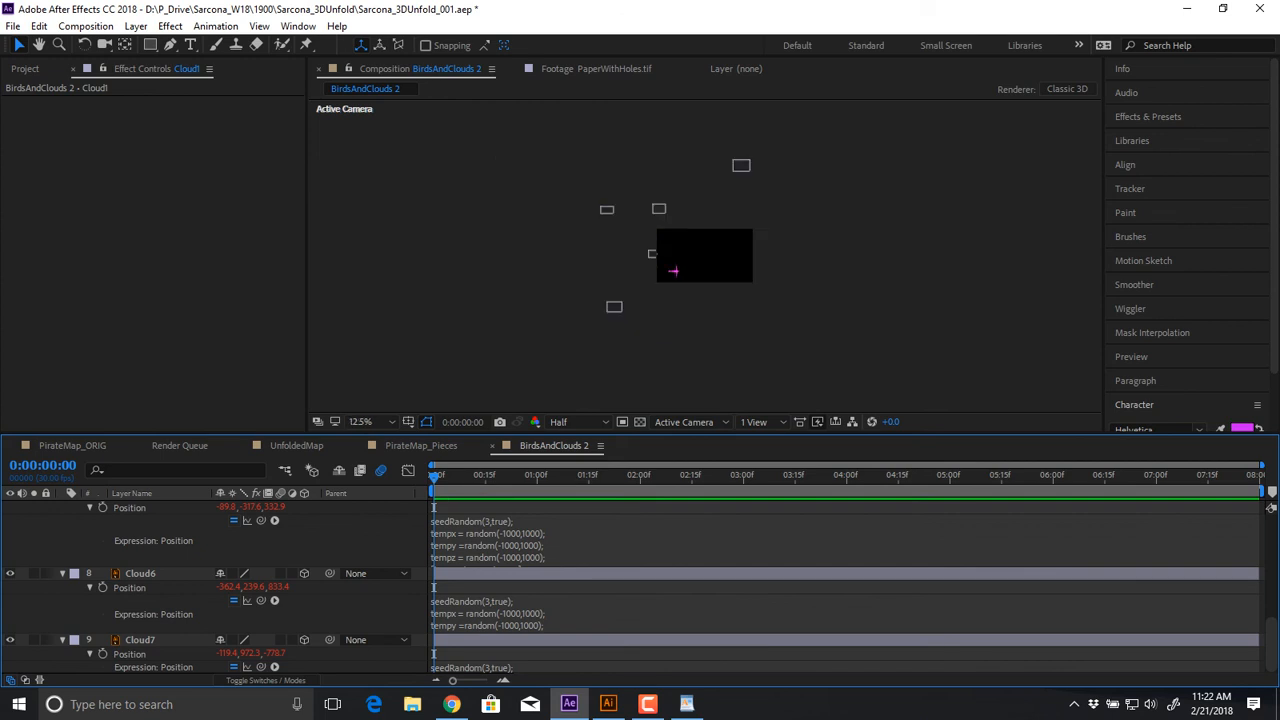
Collapse all layer properties and duplicate the six cloud layers from Cloud1 to Cloud7 together 14 times
key("ctrl+a")
key("u")
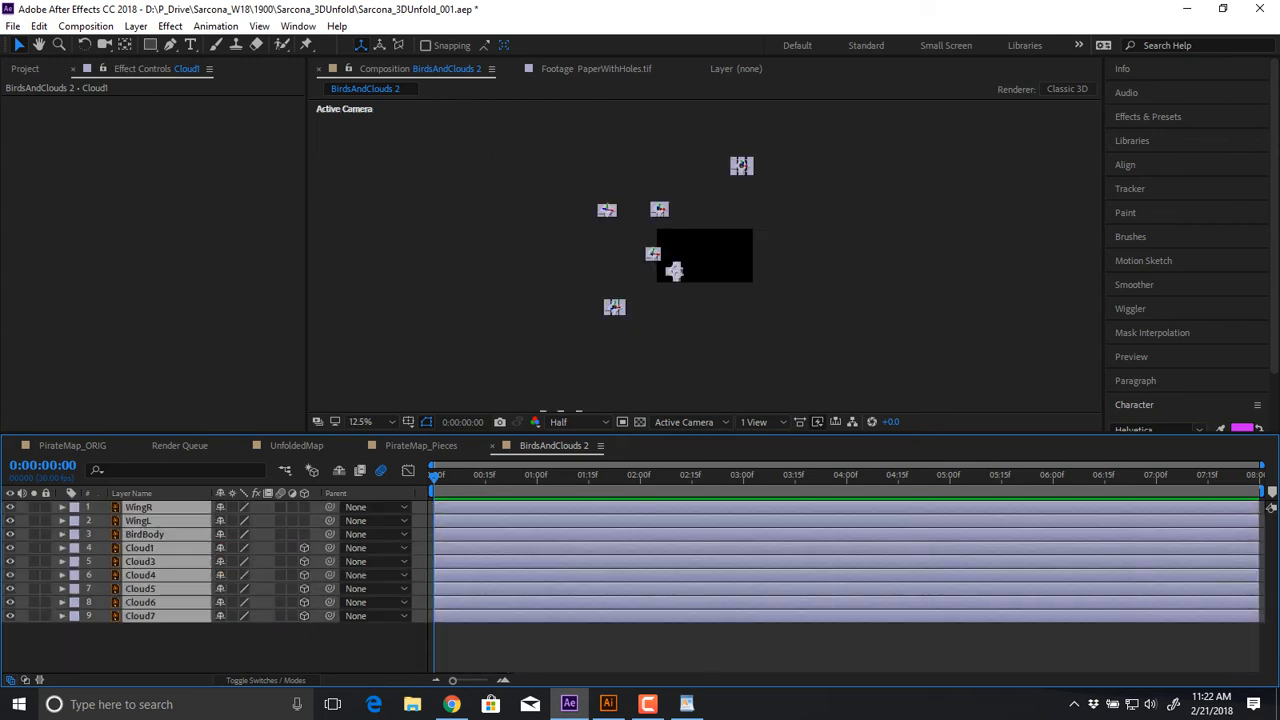
left_click_drag(174, 643, 142, 542)
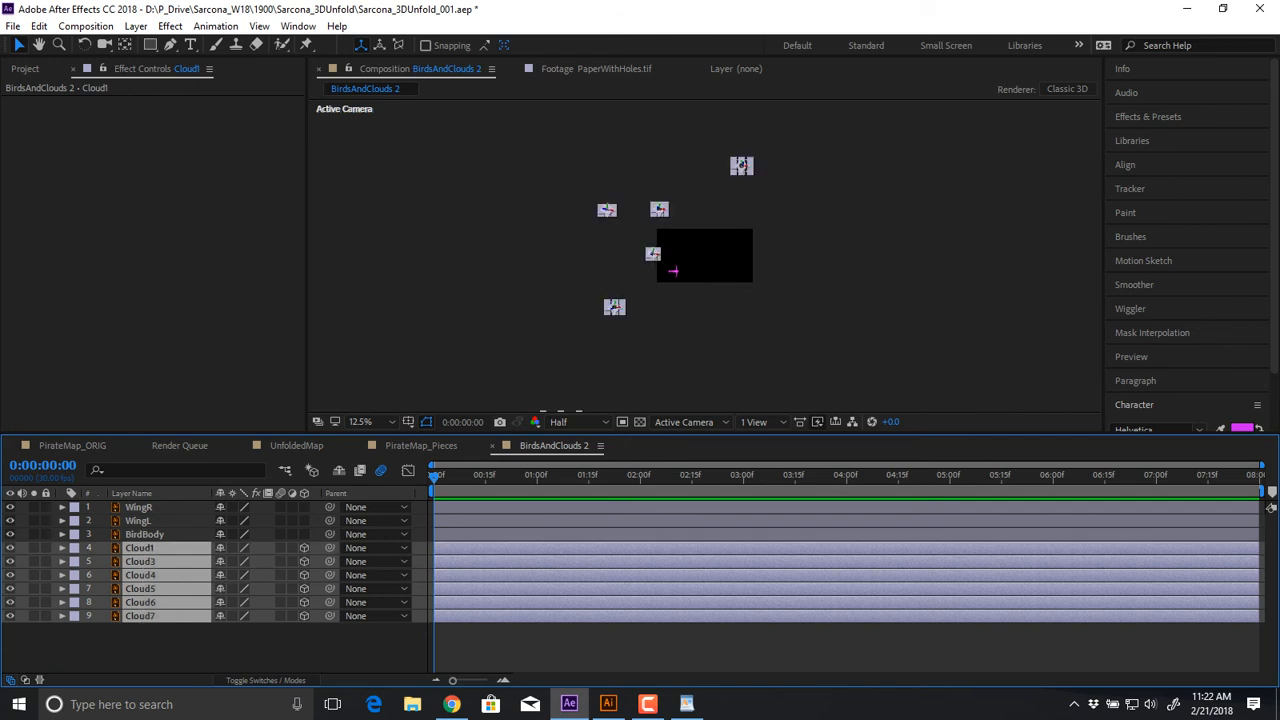
key("ctrl+d")
key("ctrl+d")
key("ctrl+d")
key("ctrl+d")
key("ctrl+d")
key("ctrl+d")
key("ctrl+d")
key("ctrl+d")
key("ctrl+d")
key("ctrl+d")
key("ctrl+d")
key("ctrl+d")
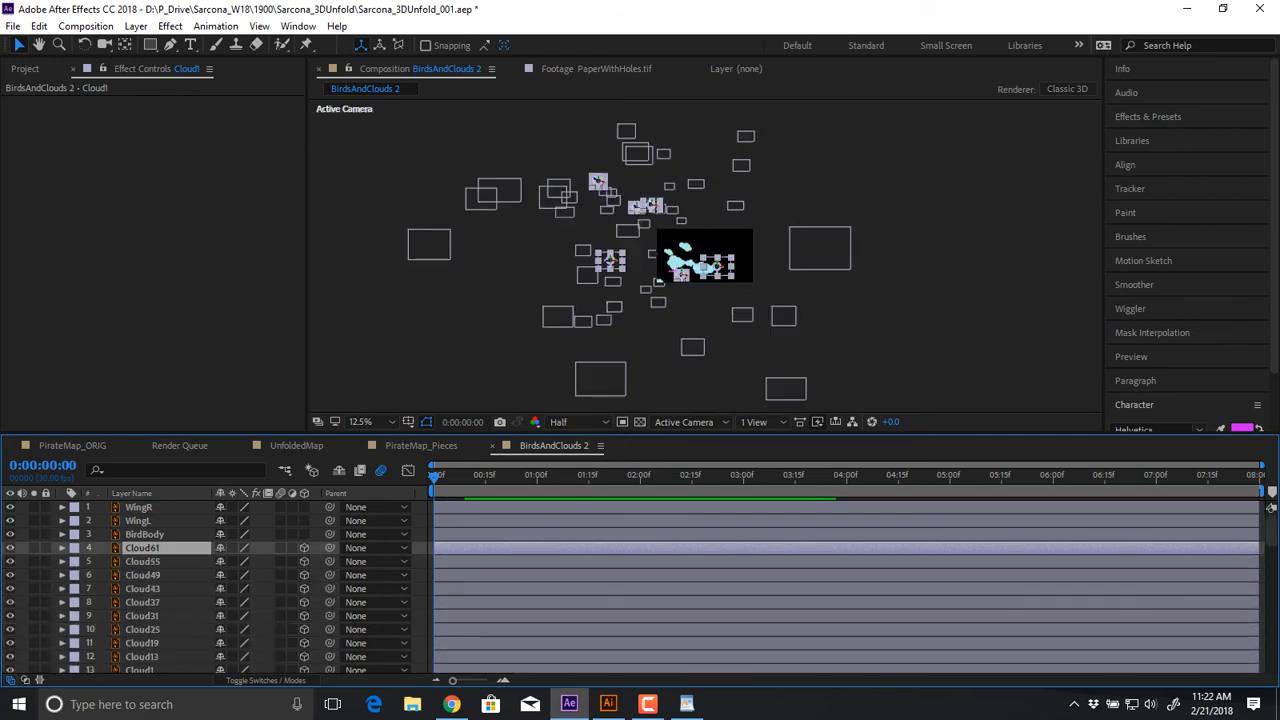
key("ctrl+d")
key("ctrl+d")
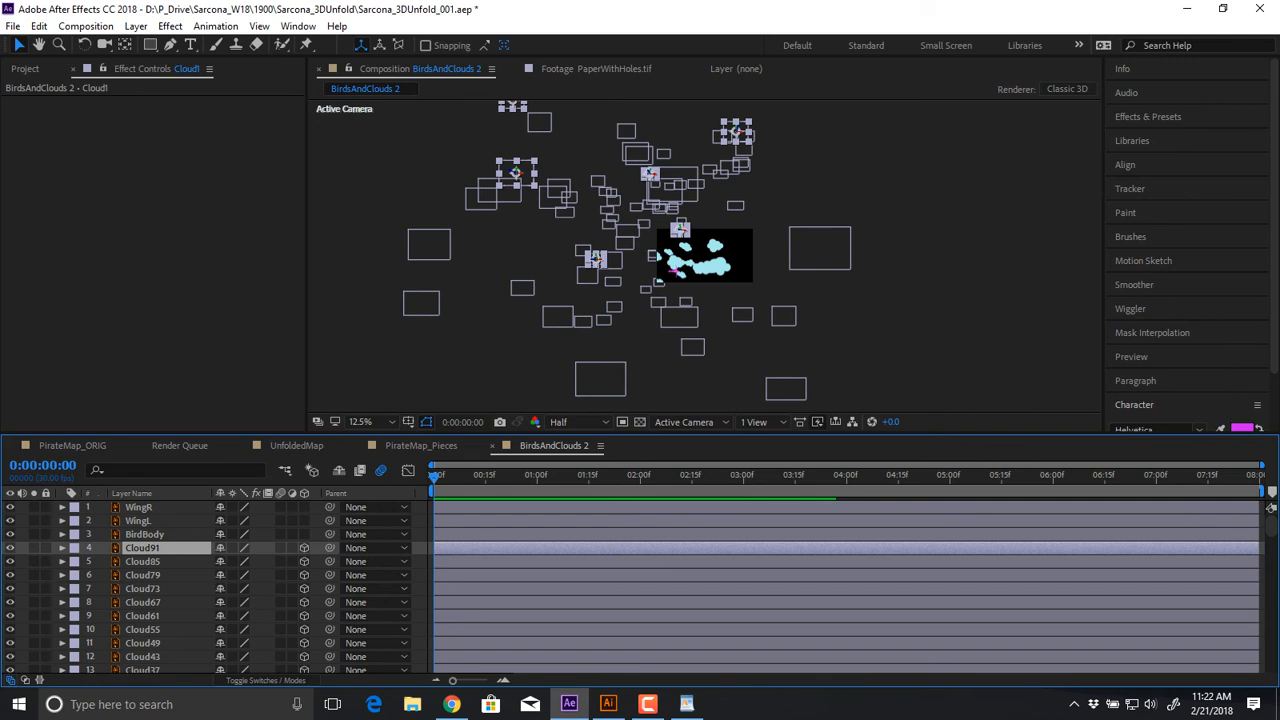
left_click(460, 345)
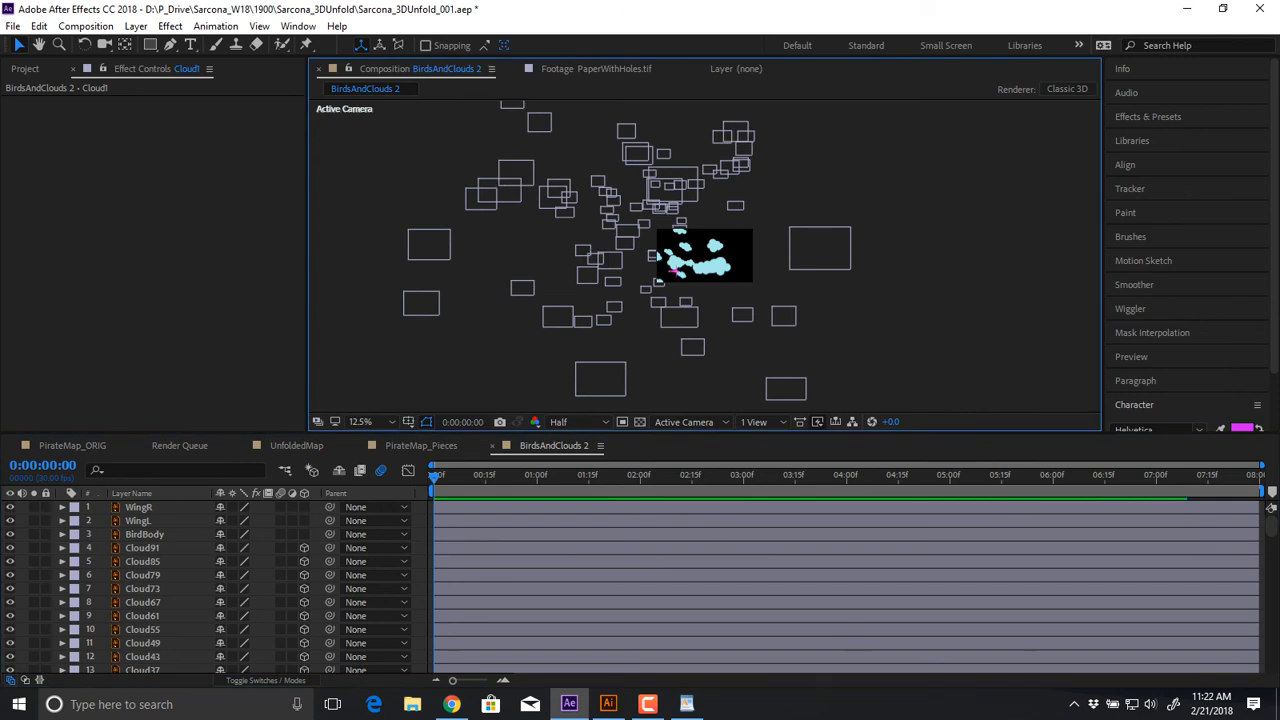
Create a new one-node camera named Camera 1 with the 20mm preset and depth of field enabled
left_click(170, 26)
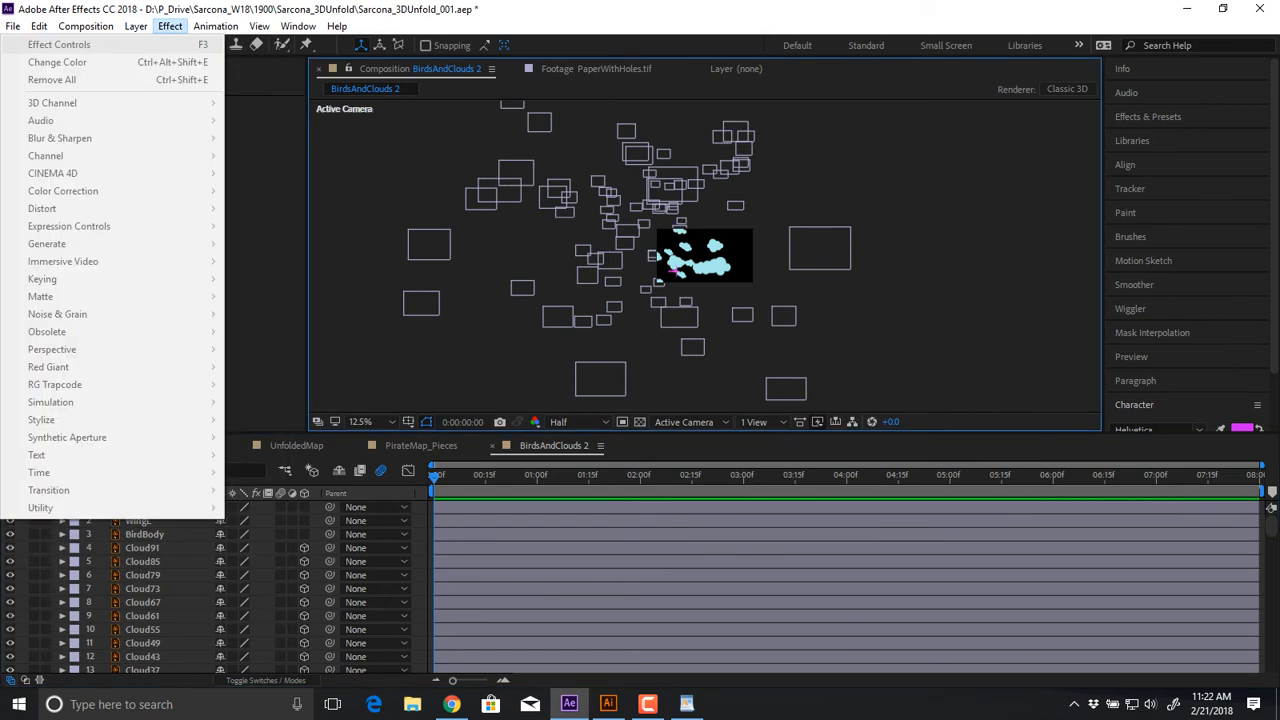
key("Left")
key("Down")
key("Down")
key("Down")
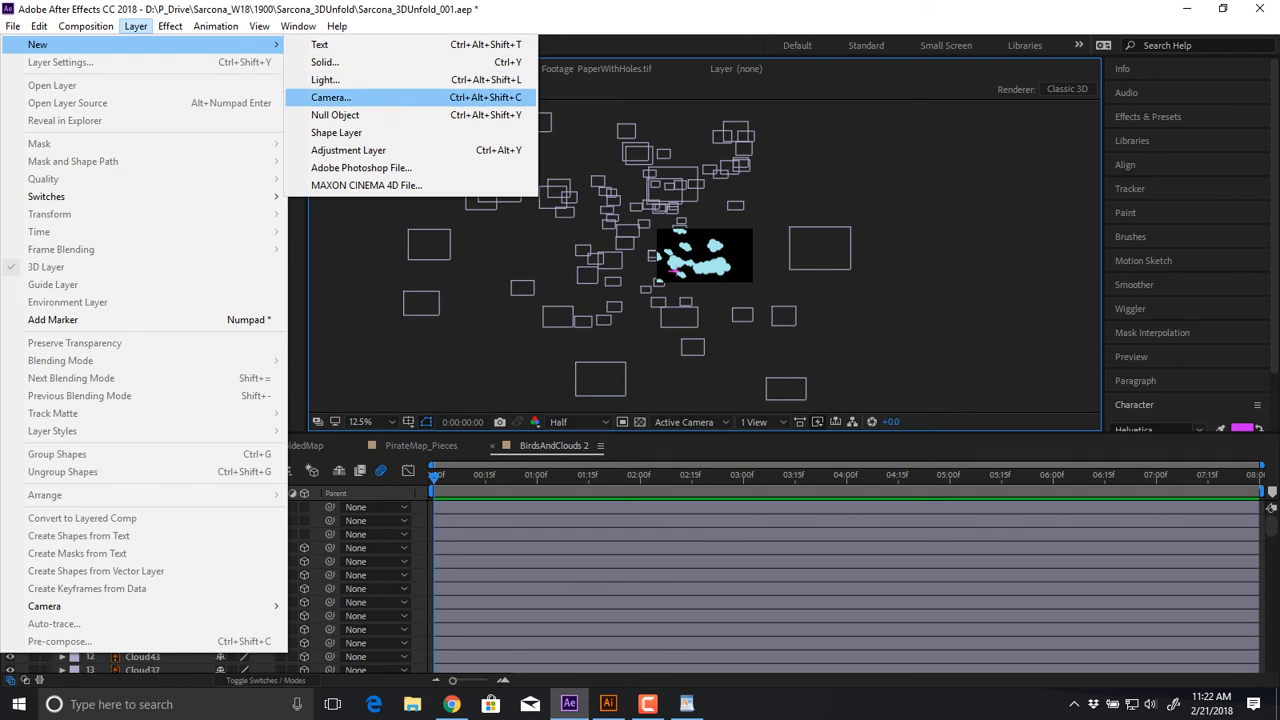
key("Return")
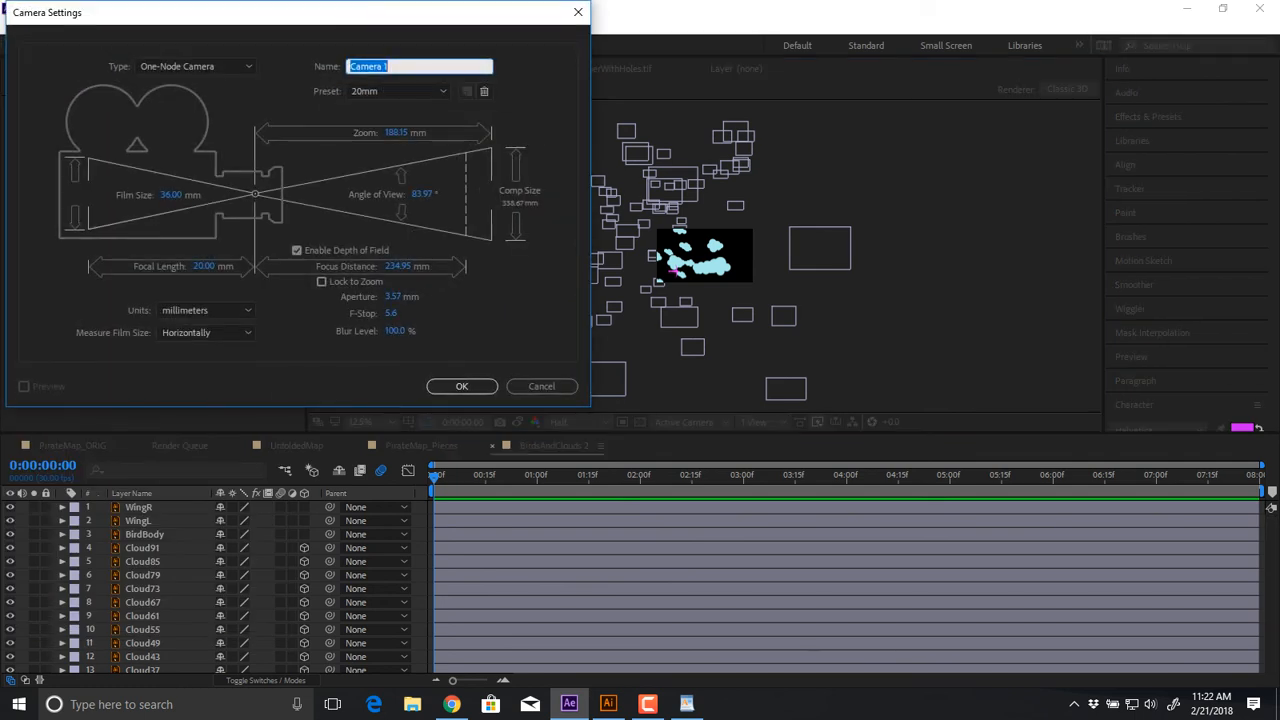
key("Return")
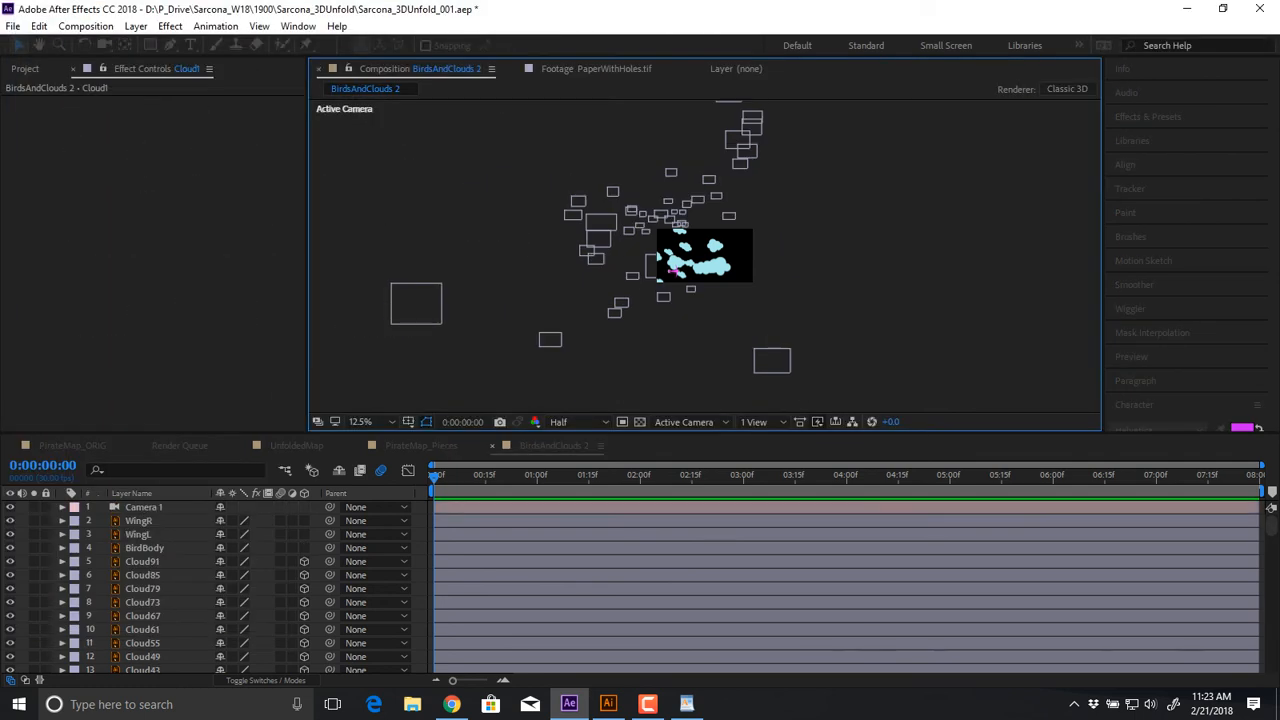
Reposition Camera 1 with the camera tool so that more of the scattered clouds fill the frame
key("period")
key("period")
key("period")
key("c")
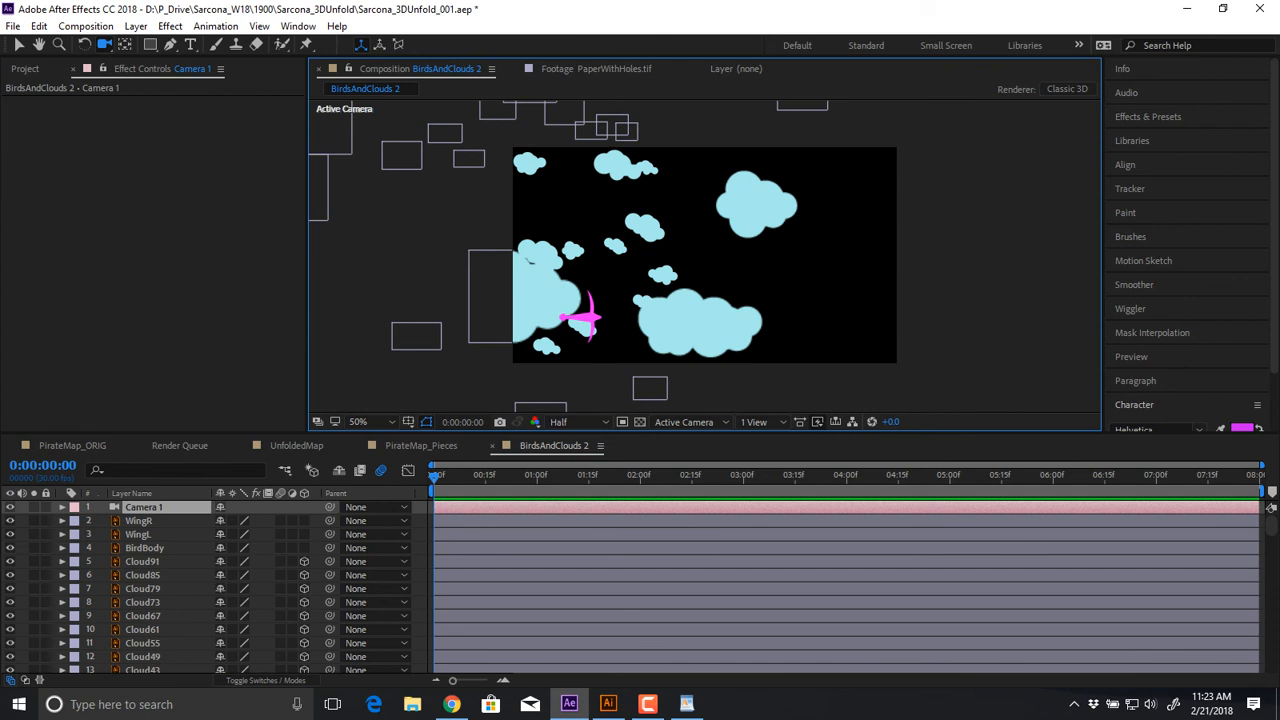
left_click_drag(640, 260, 688, 272)
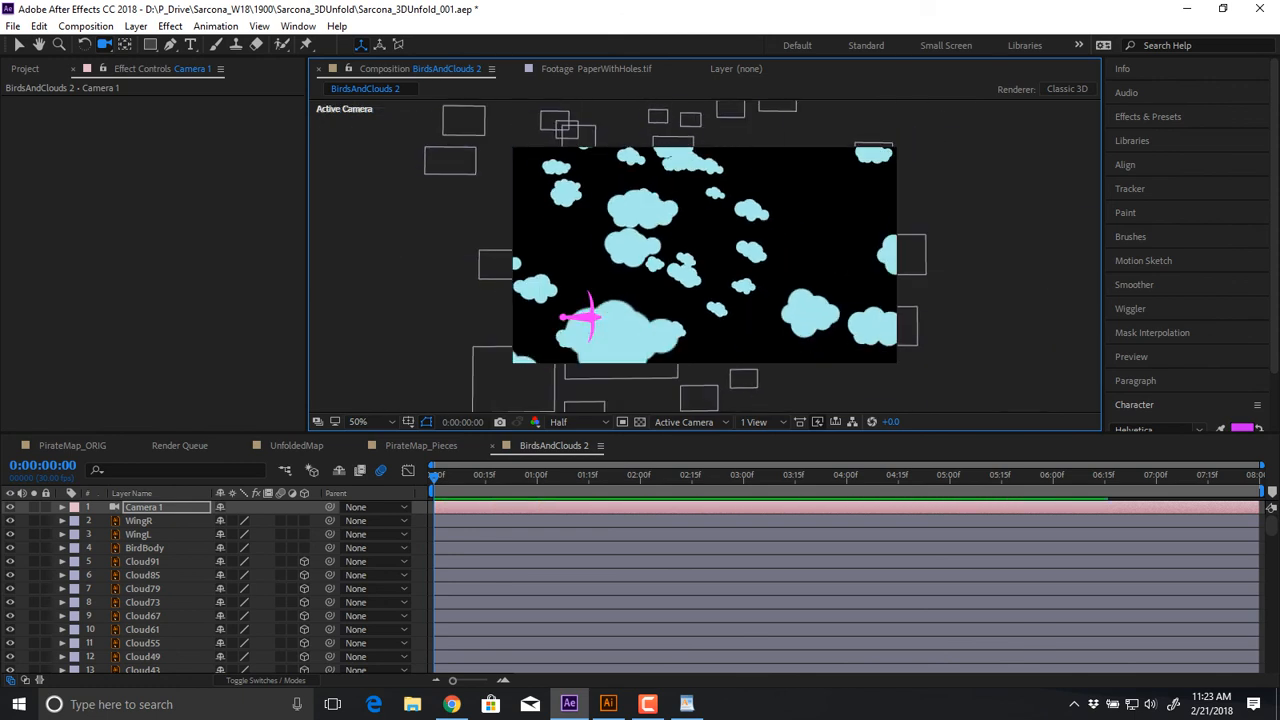
Review the seeded random Position expression in WordPad and return to After Effects
key("alt+Tab")
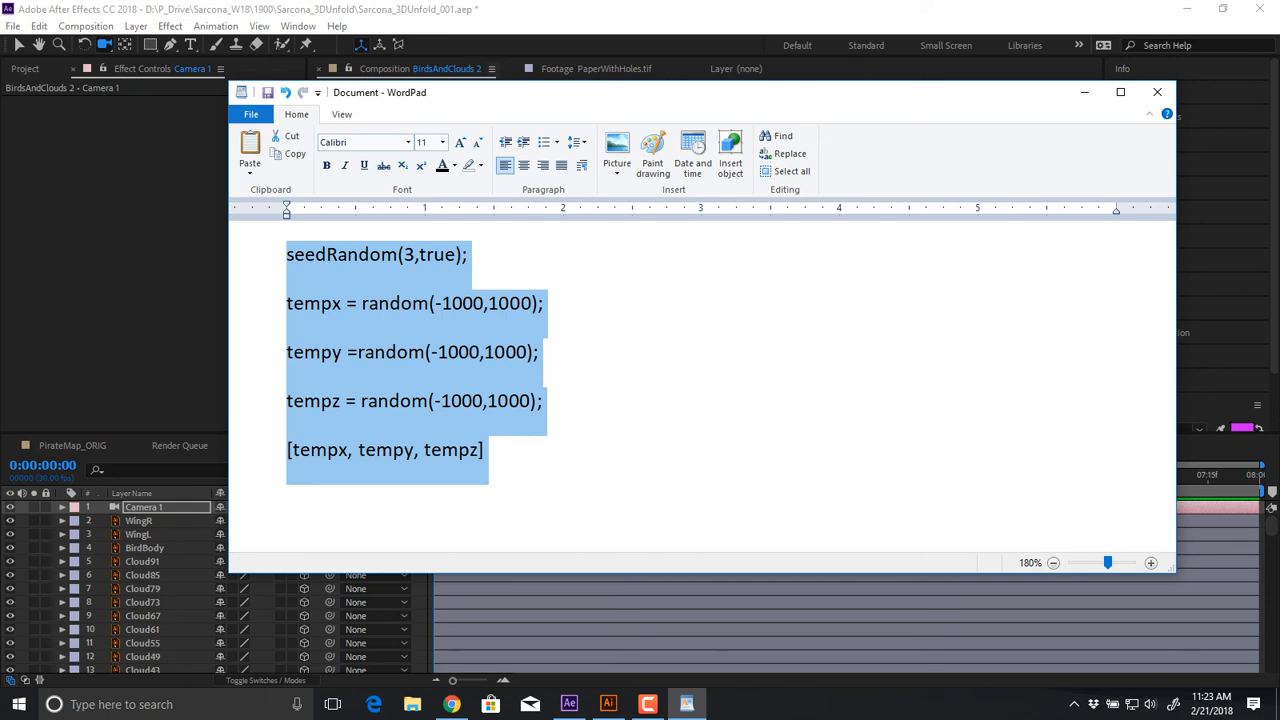
key("alt+Tab")
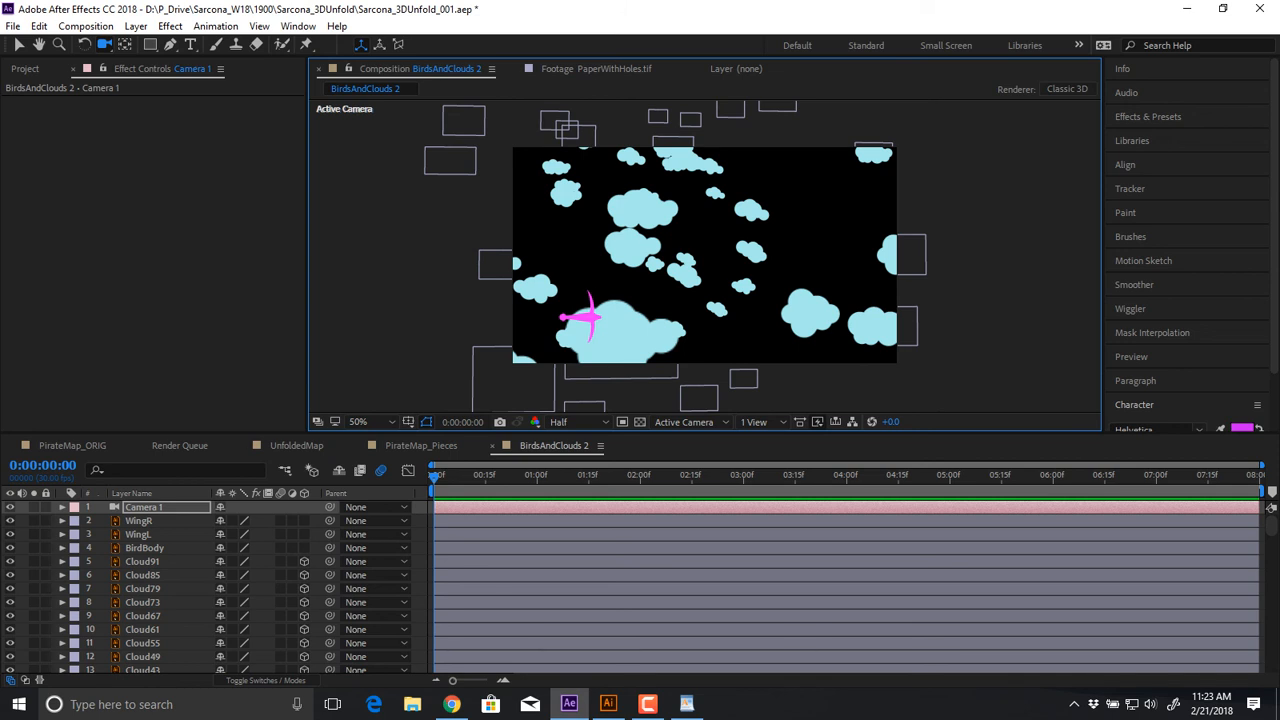
left_click(170, 26)
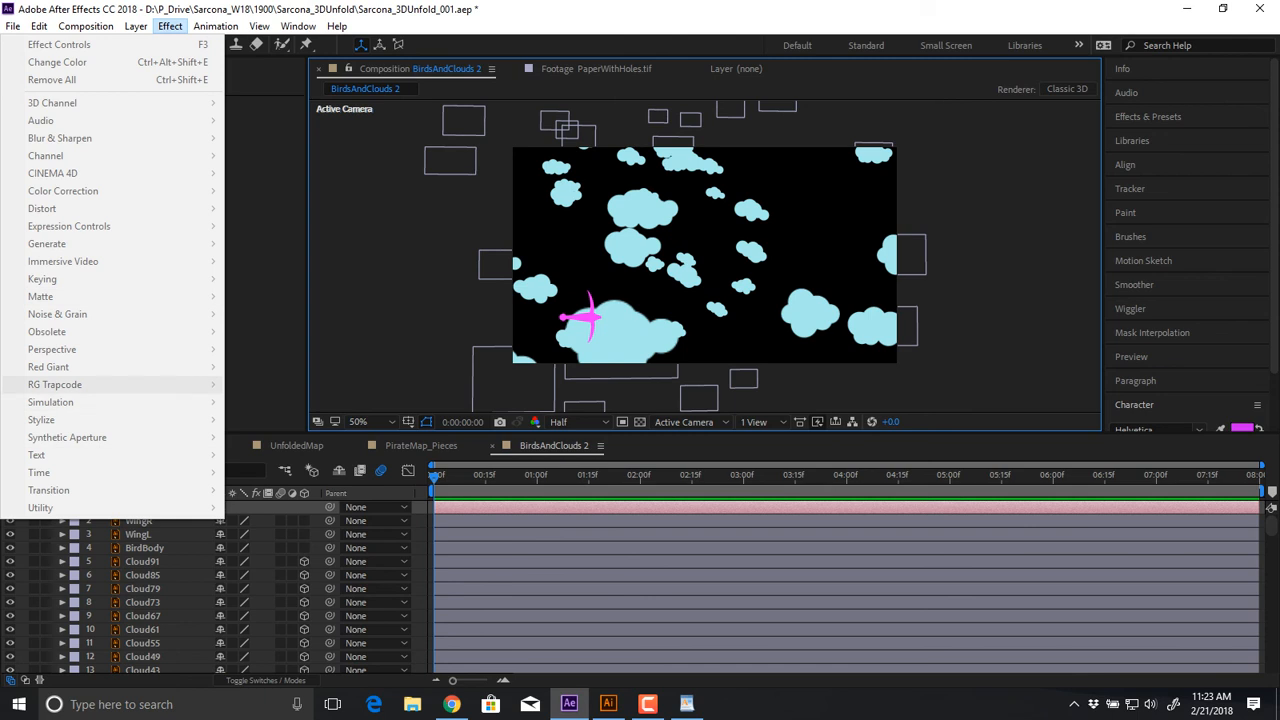
left_click(591, 339)
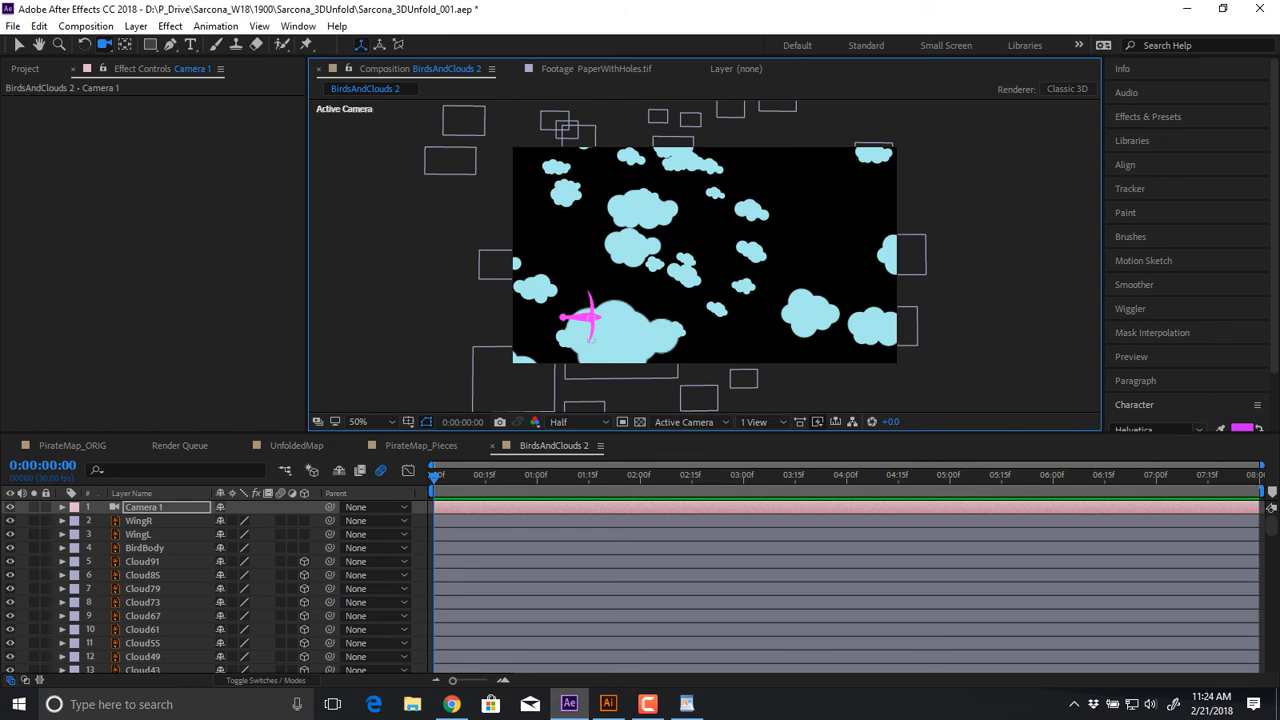
Select the cloud layers from Cloud91 down to Cloud3 and hide them all
left_click(142, 562)
scroll(142, 562, "down", 7)
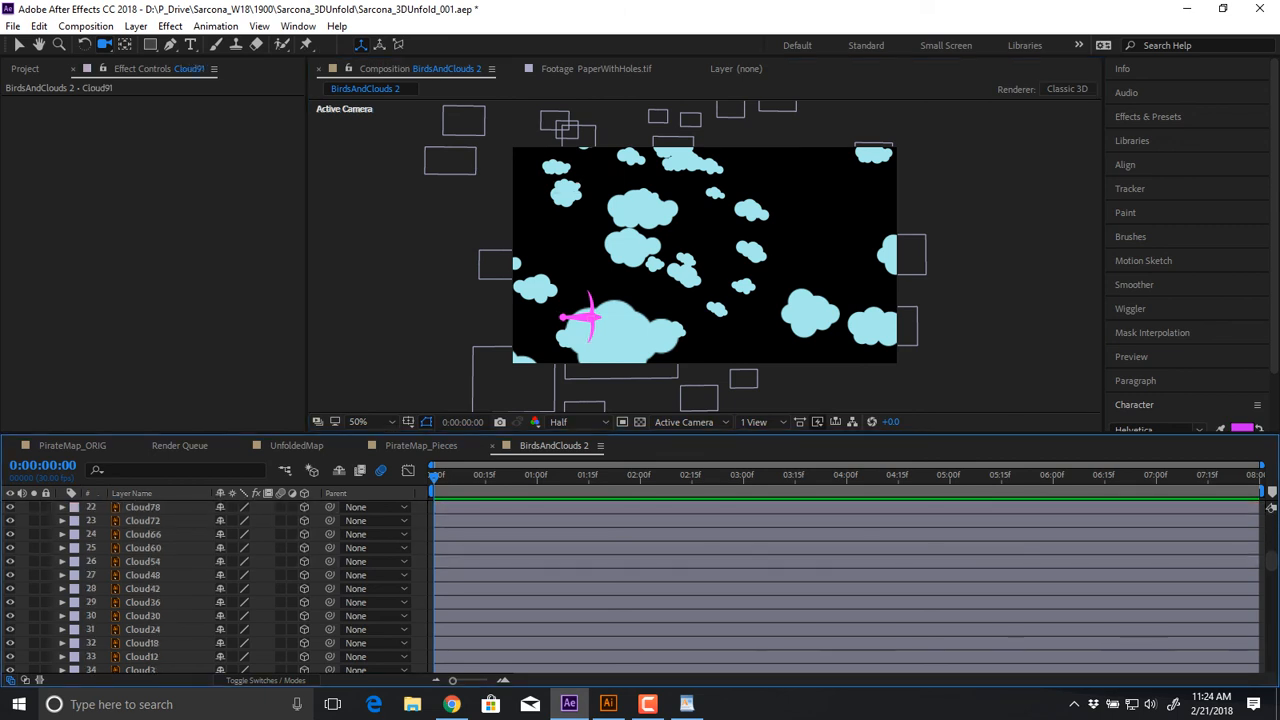
left_click(142, 669, "shift")
scroll(142, 669, "up", 7)
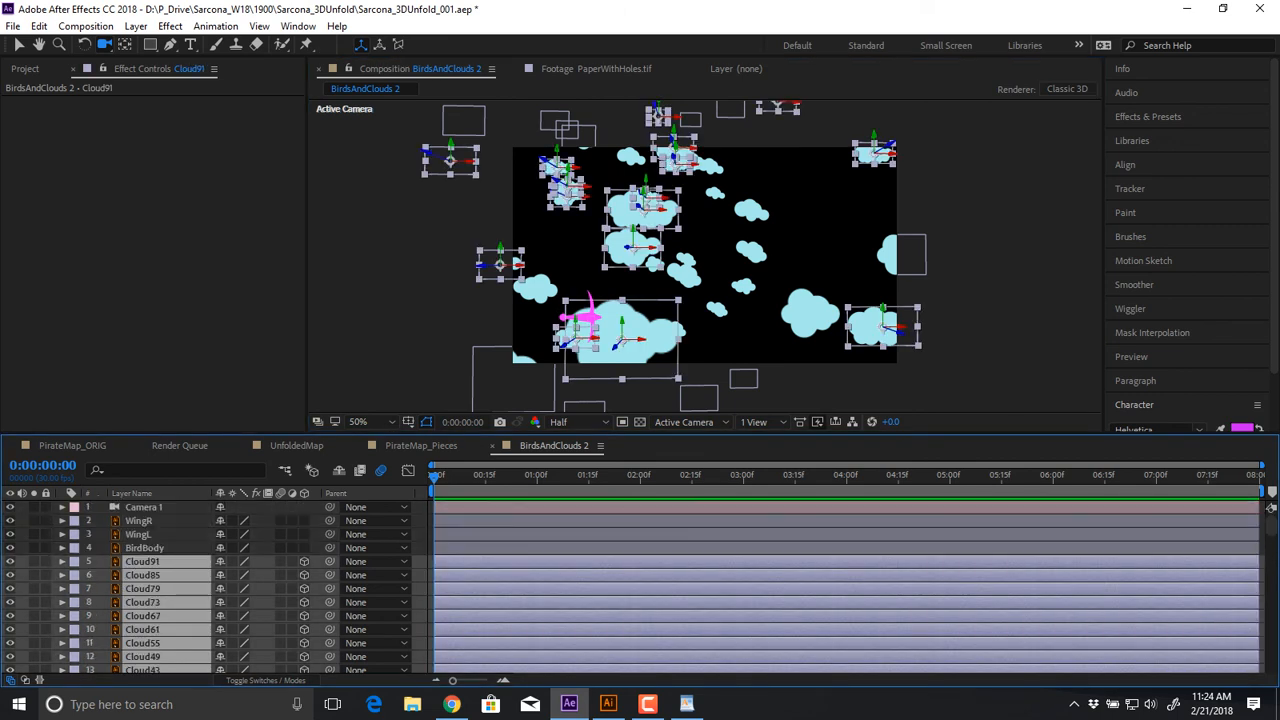
left_click(10, 562)
left_click(138, 535)
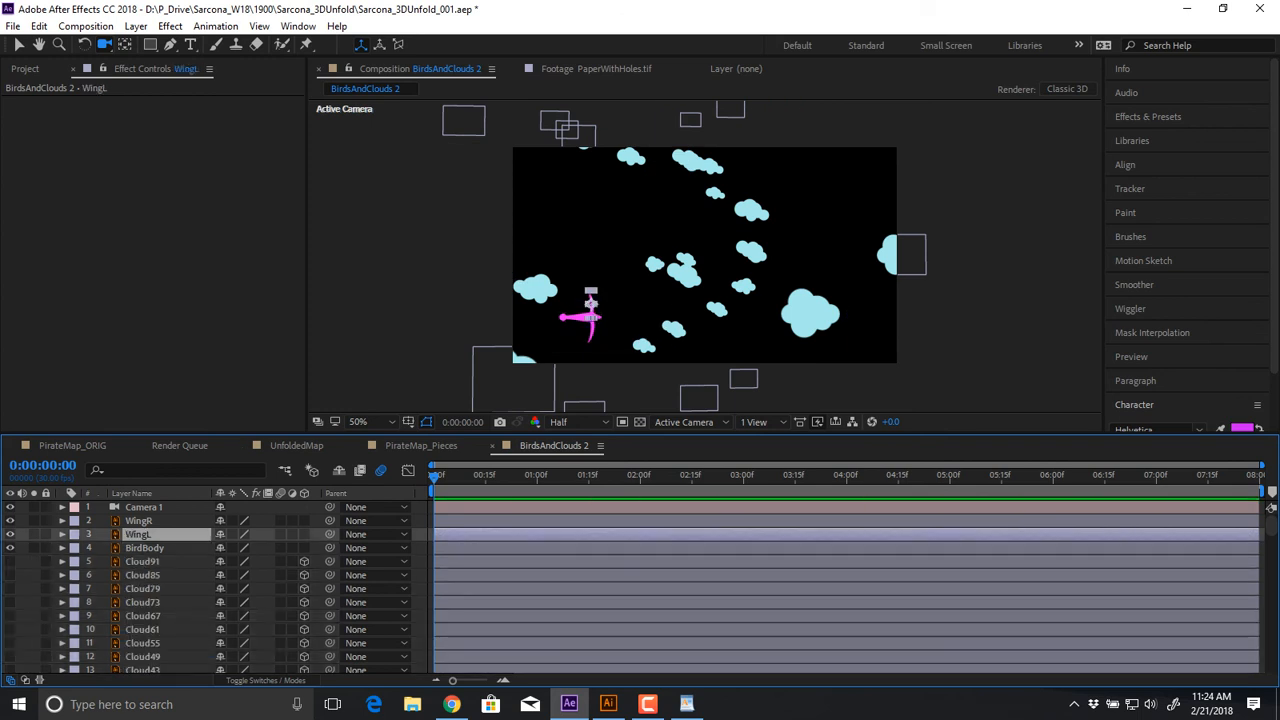
Delete the visible cloud layers from Cloud65 down to the end of the layer stack
left_click(19, 44)
left_click(410, 260)
scroll(360, 590, "down", 8)
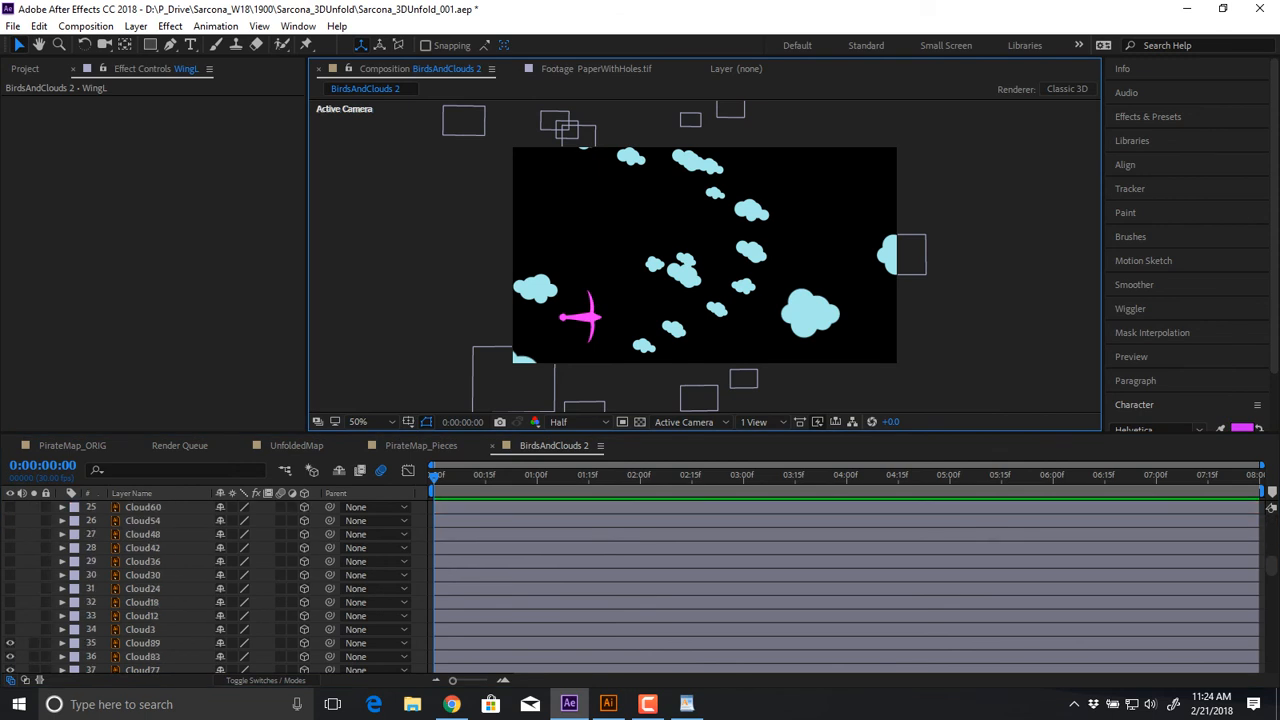
scroll(360, 590, "down", 9)
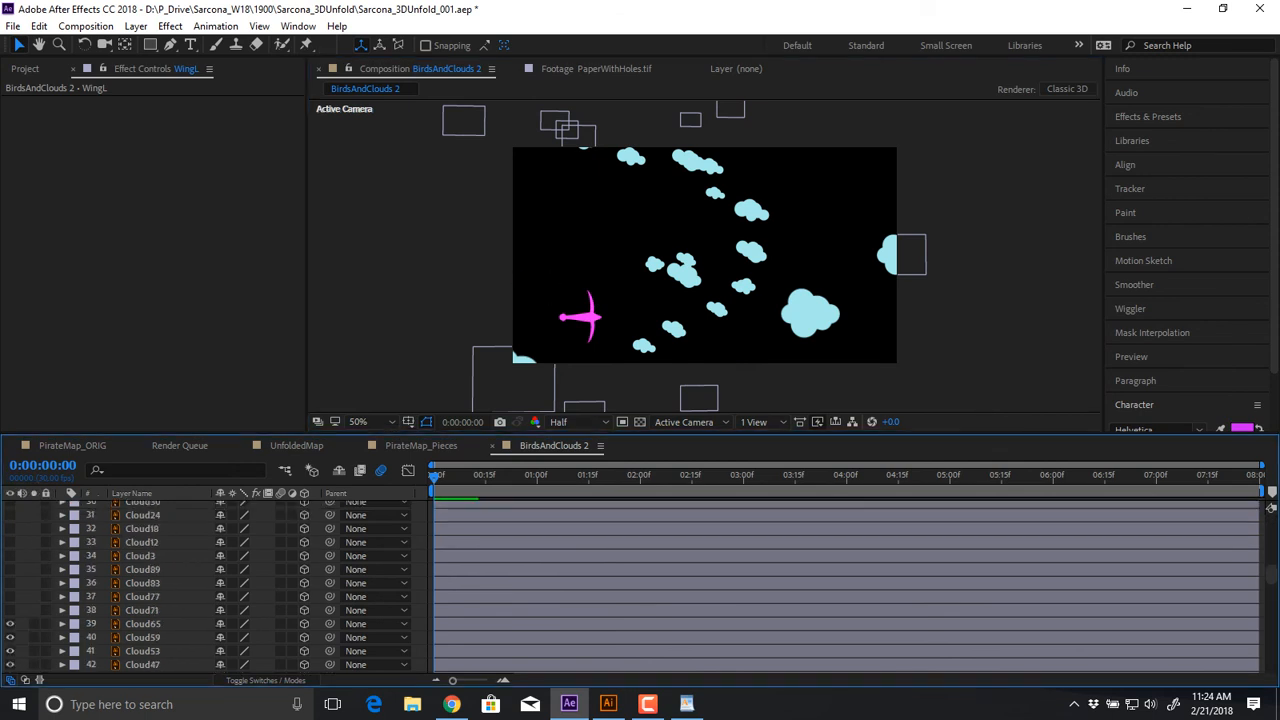
scroll(143, 543, "up", 5)
left_click(143, 543)
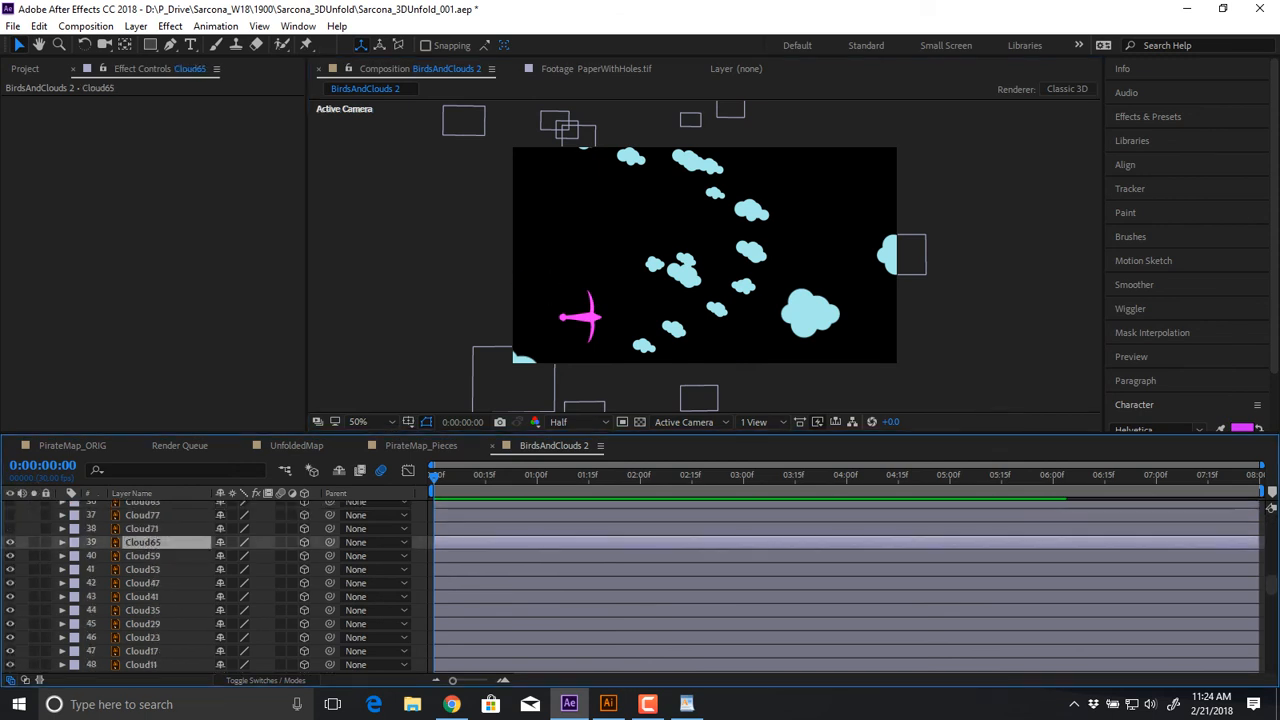
scroll(143, 543, "down", 7)
scroll(220, 585, "down", 8)
left_click(140, 665, "shift")
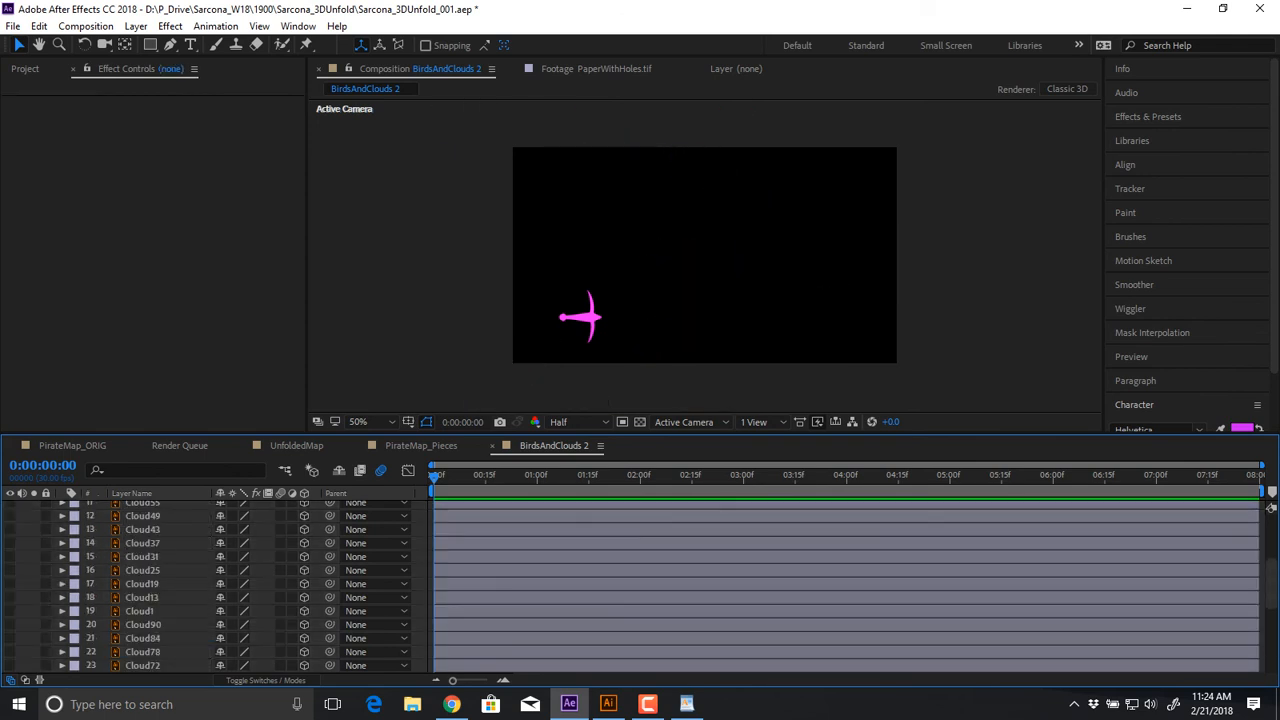
Delete all remaining hidden cloud layers, starting from Cloud91, while keeping the camera and bird layers
left_click(143, 516)
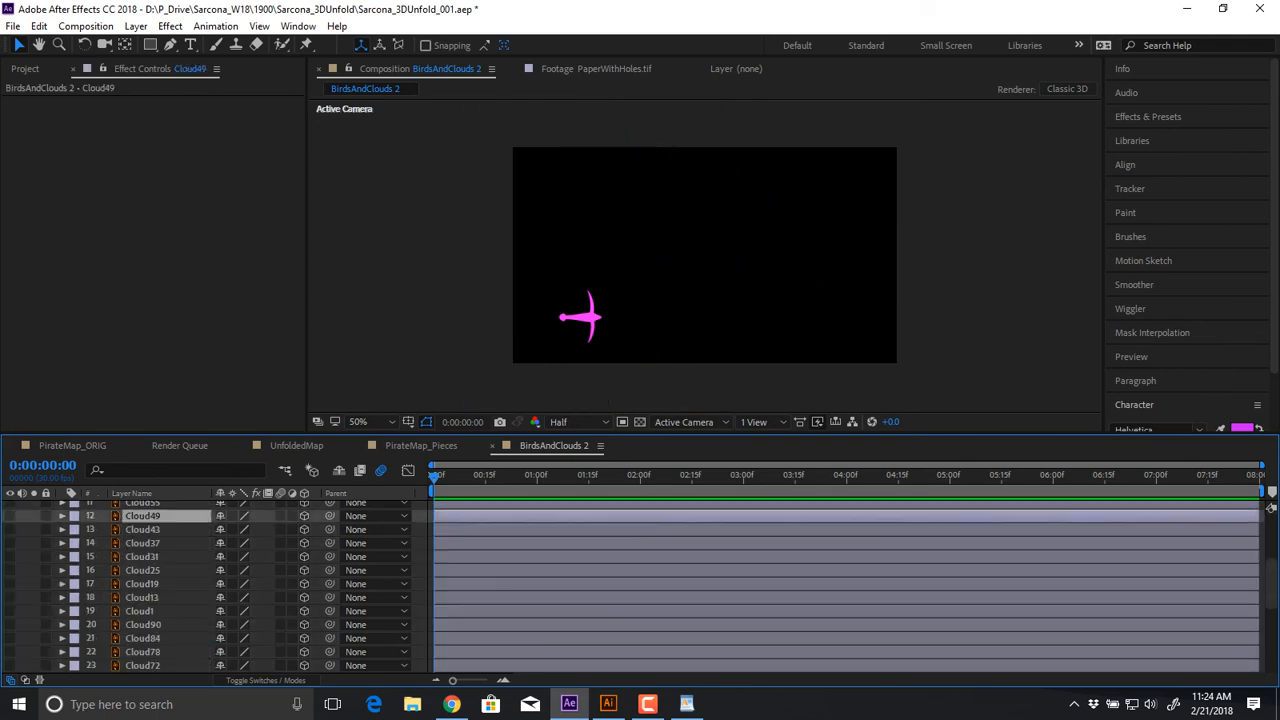
scroll(220, 585, "up", 4)
left_click(143, 561)
scroll(143, 575, "down", 8)
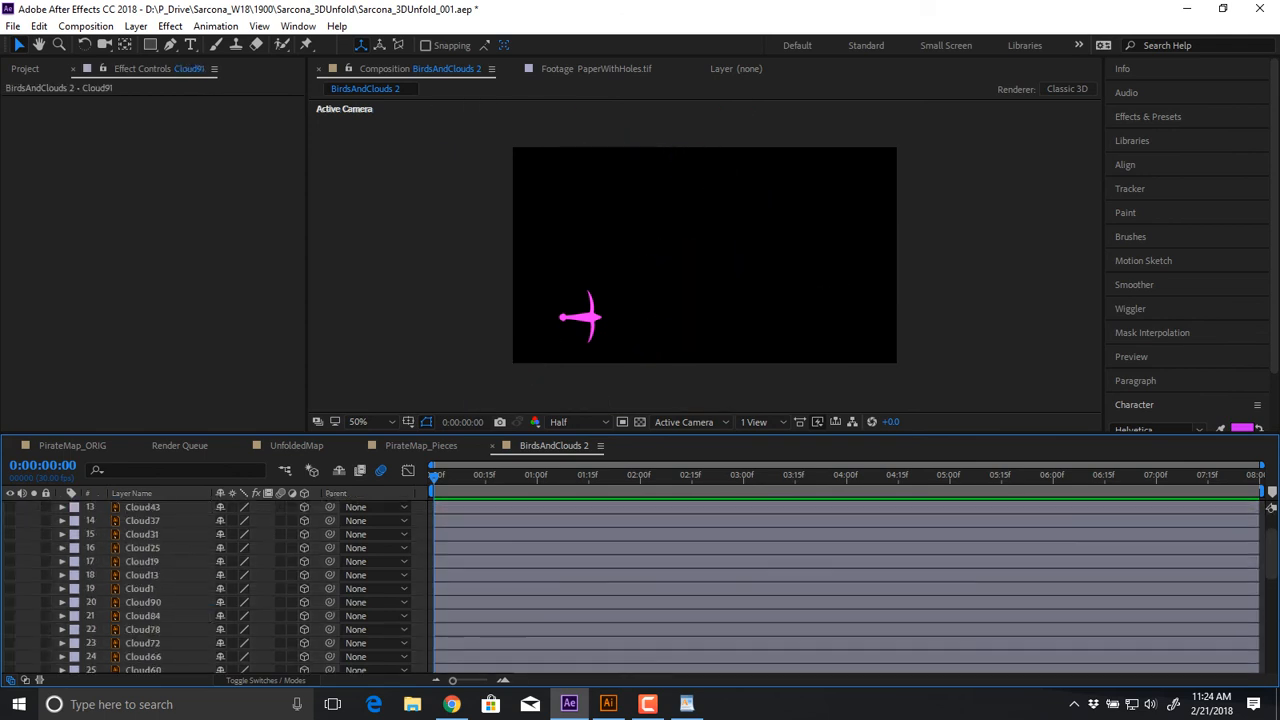
left_click(142, 665, "shift")
key("Delete")
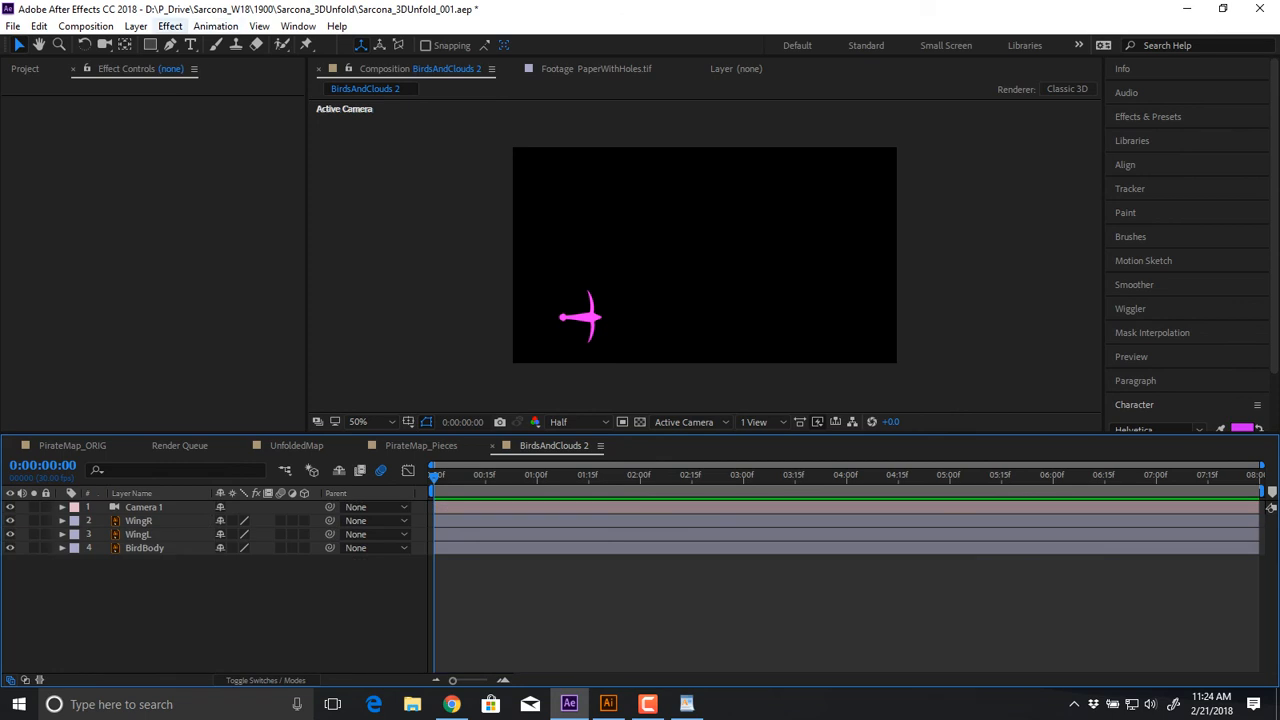
Create a new 960 x 540 px cyan solid layer with square pixels above the camera and bird layers
left_click(135, 26)
mouse_move(240, 45)
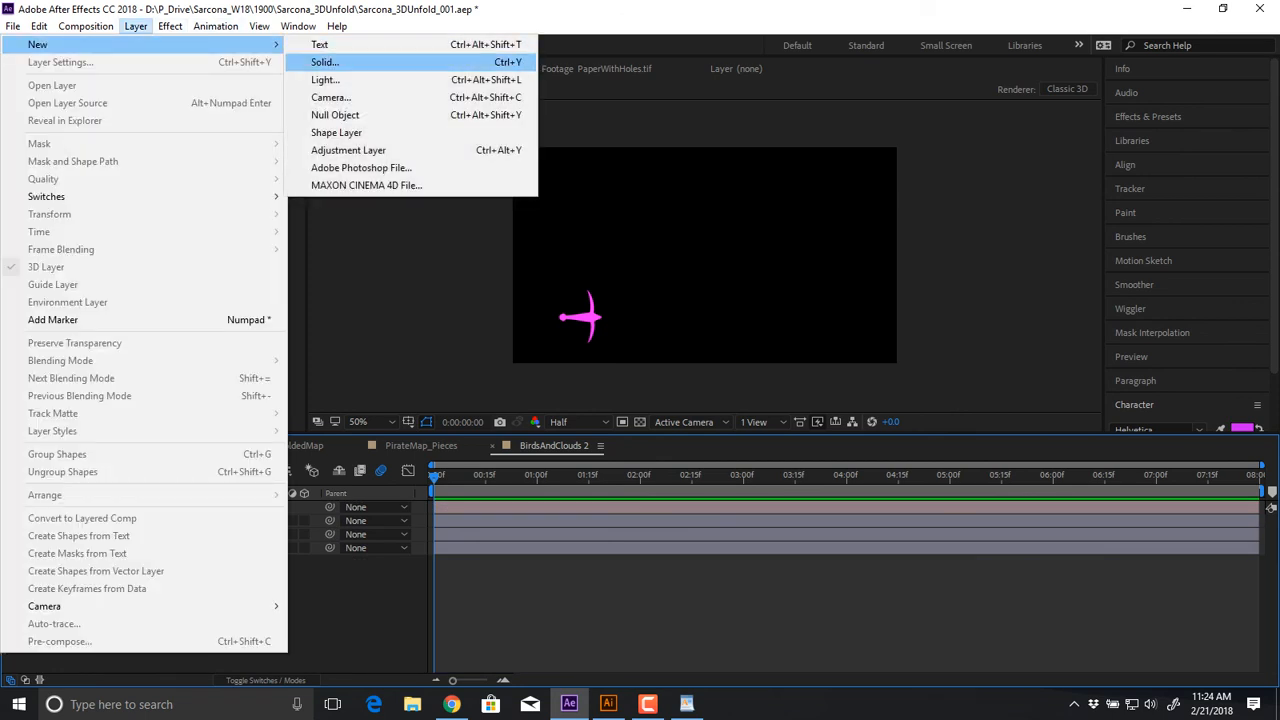
left_click(325, 62)
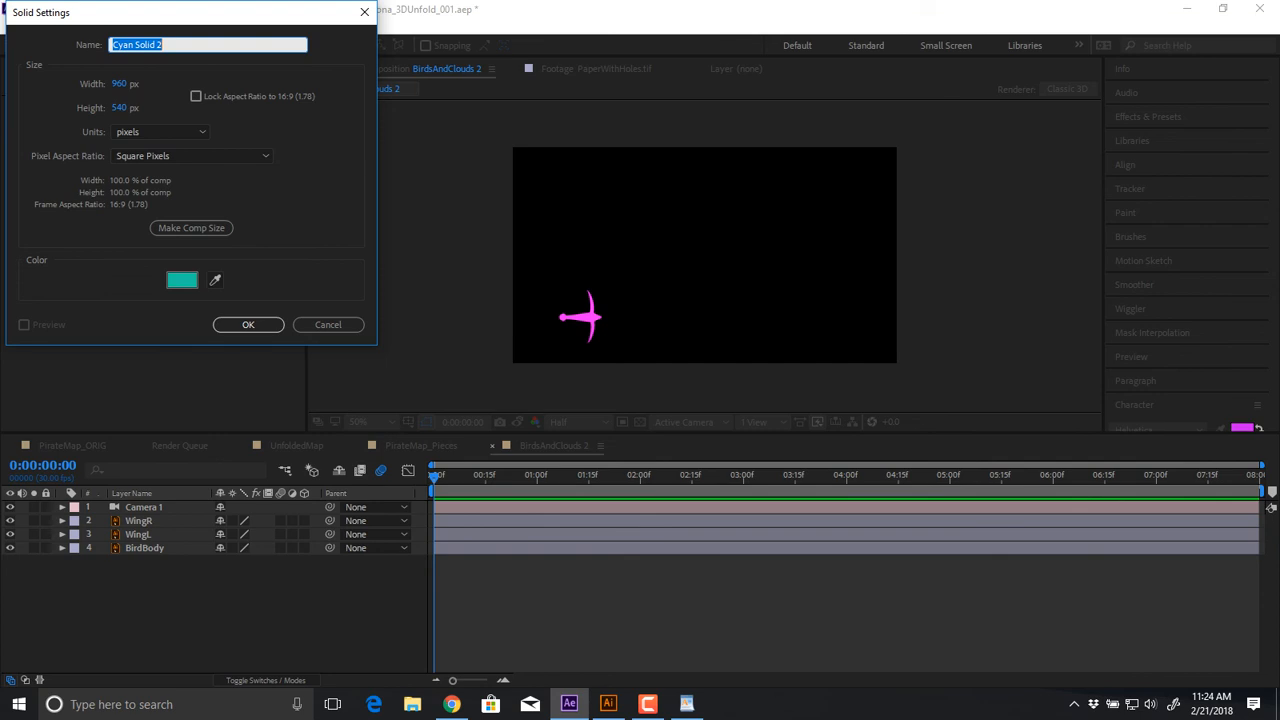
left_click(248, 324)
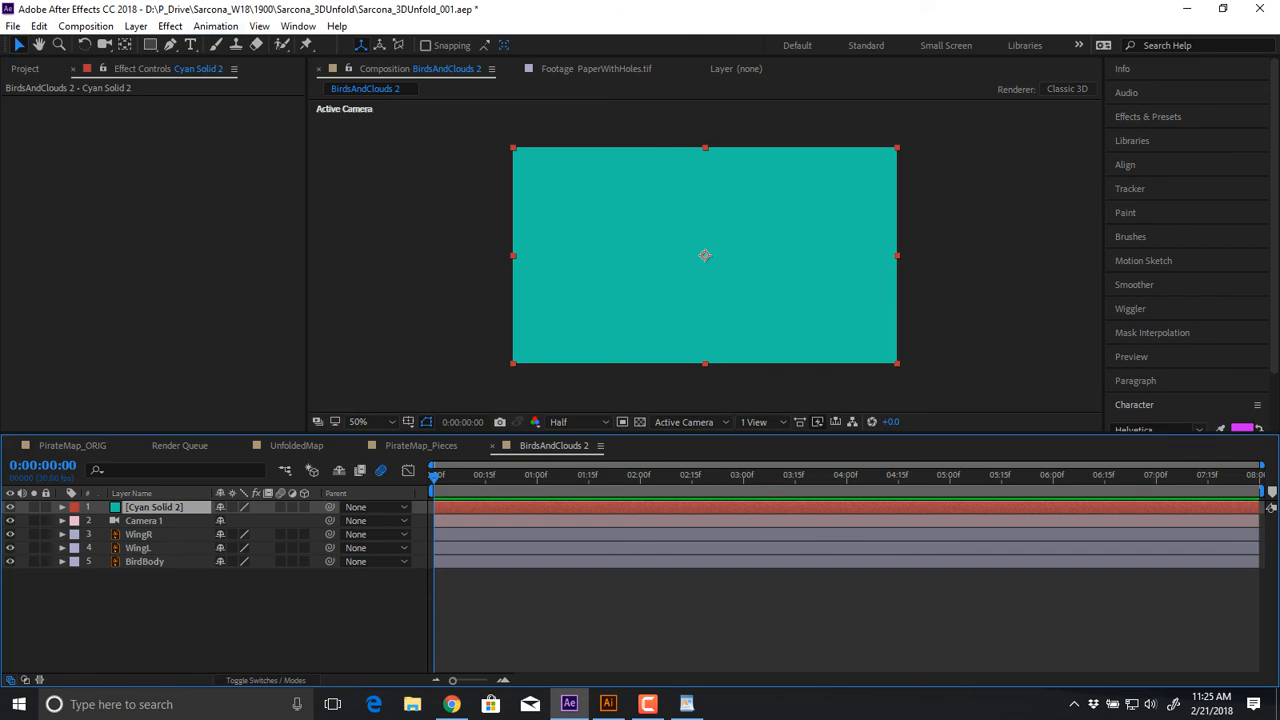
Apply the RG Trapcode Particular effect to the new cyan solid
left_click(170, 26)
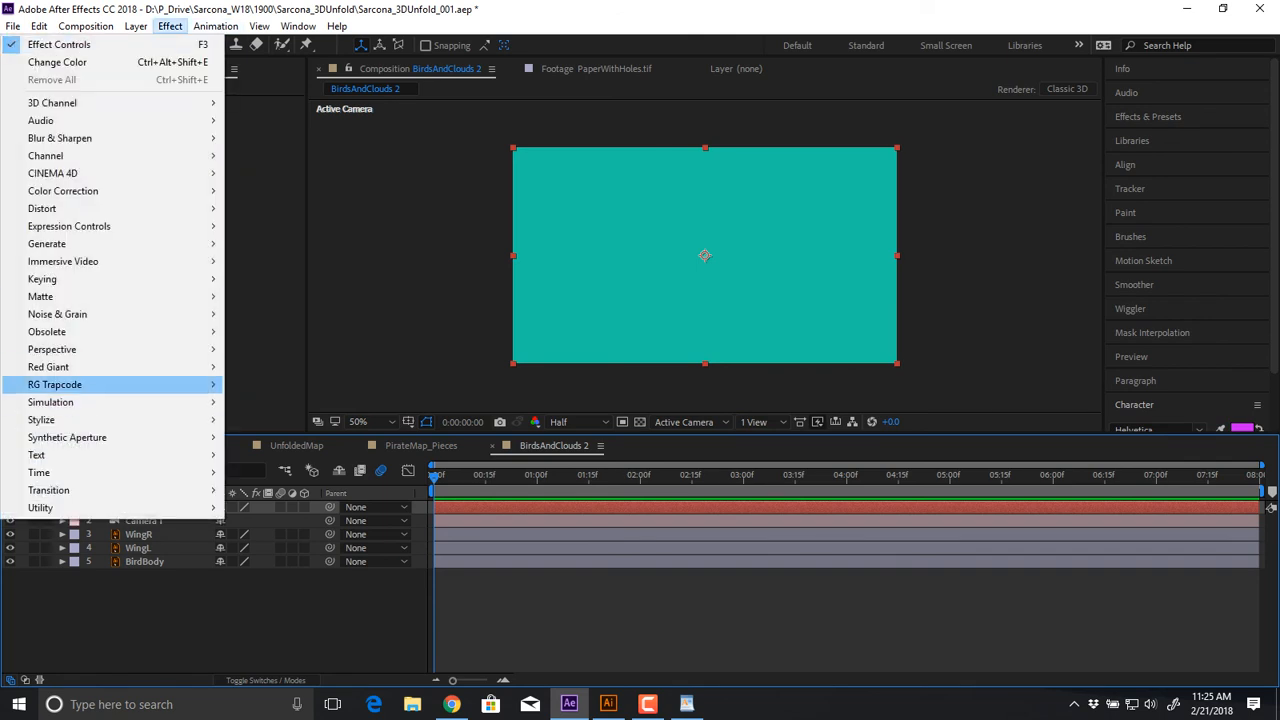
mouse_move(120, 384)
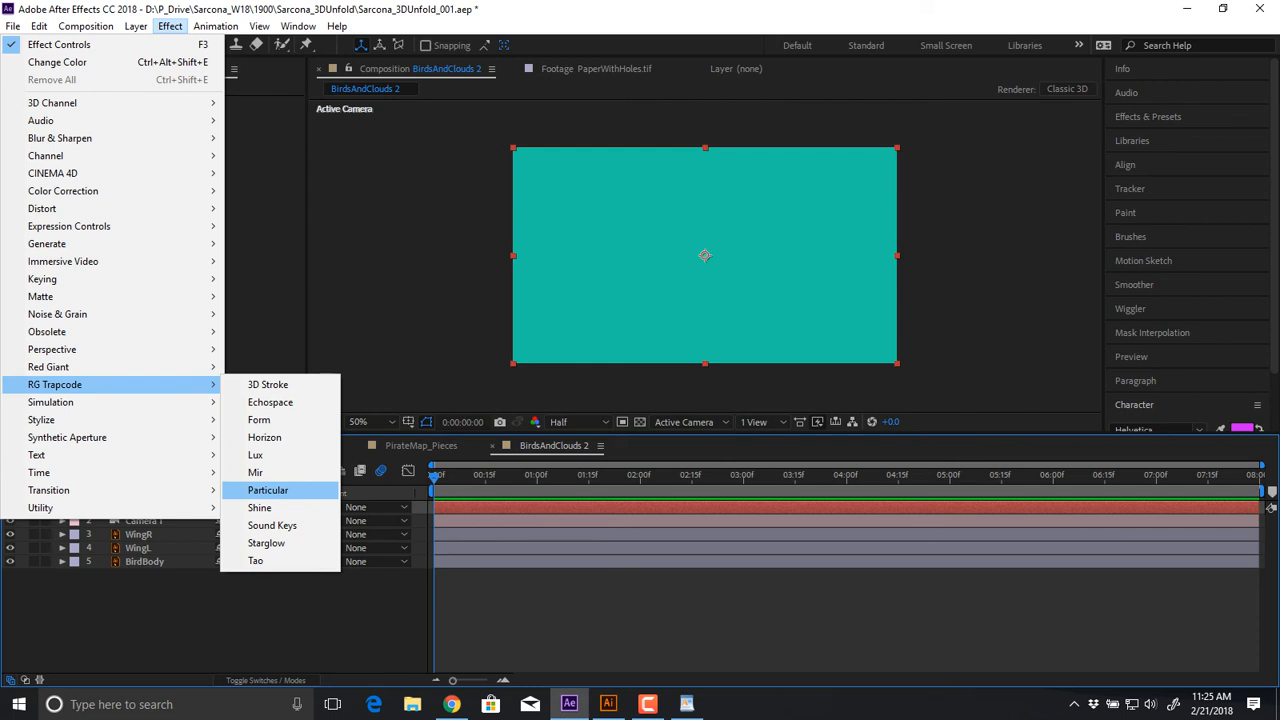
left_click(267, 490)
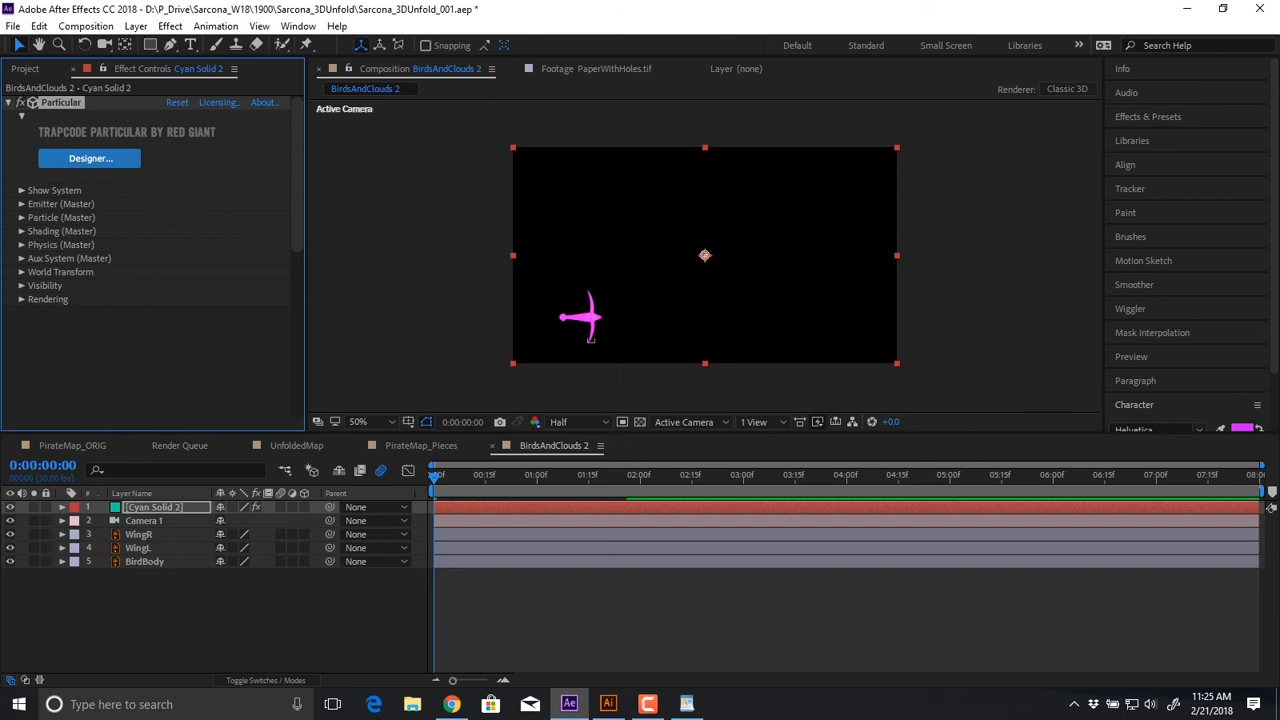
Hide the WingR, WingL and BirdBody layers
left_click_drag(178, 600, 143, 535)
left_click(10, 535)
left_click(178, 610)
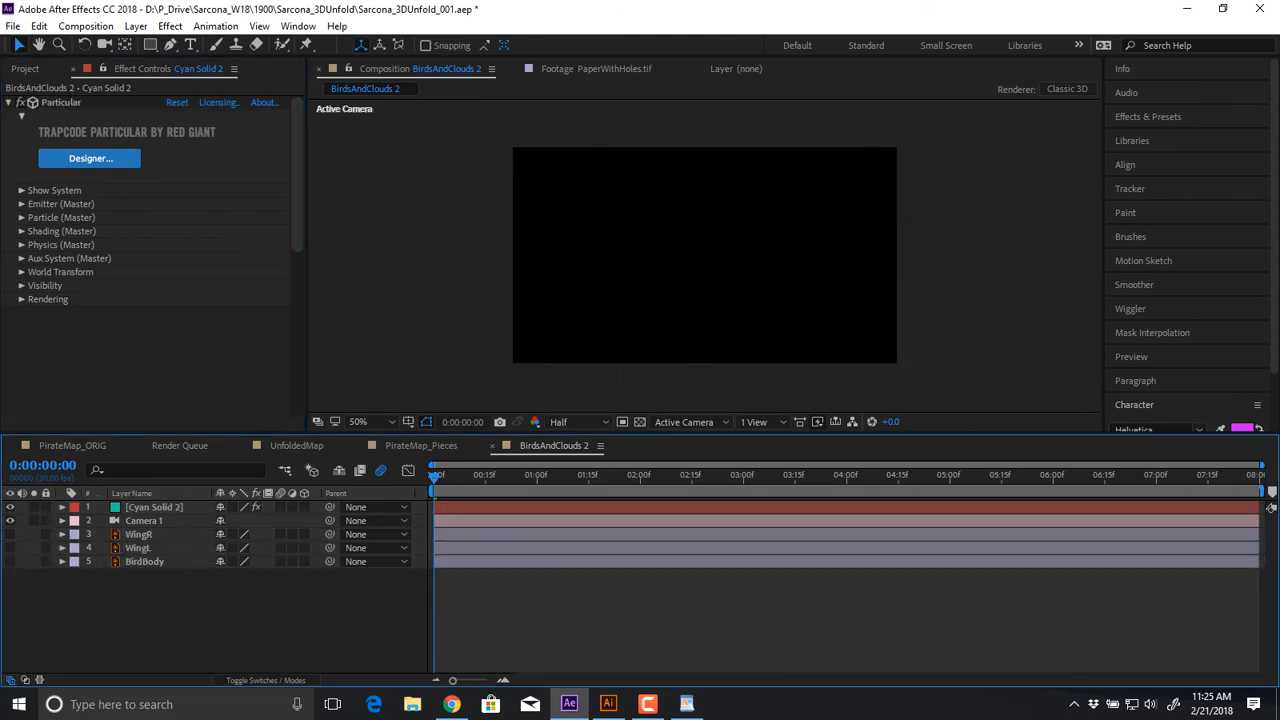
Hide the Camera 1 layer and preview the Particular emission with the composition view at 100%
key("space")
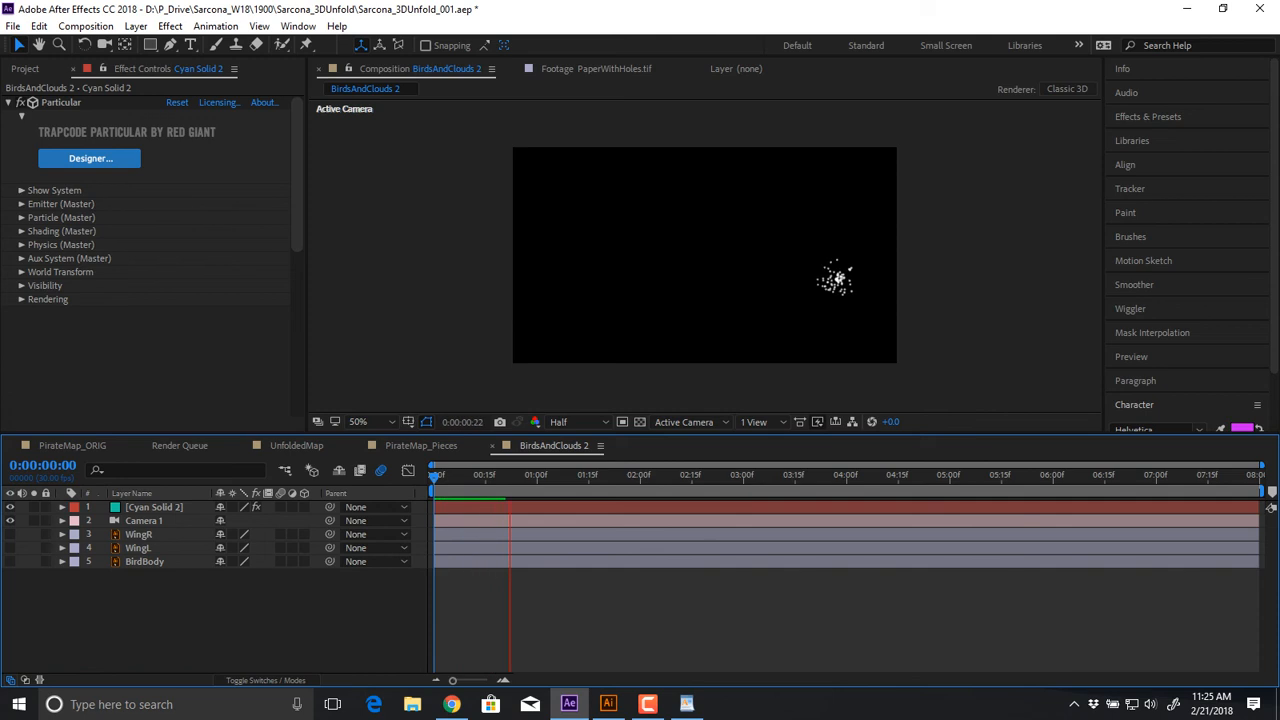
key("space")
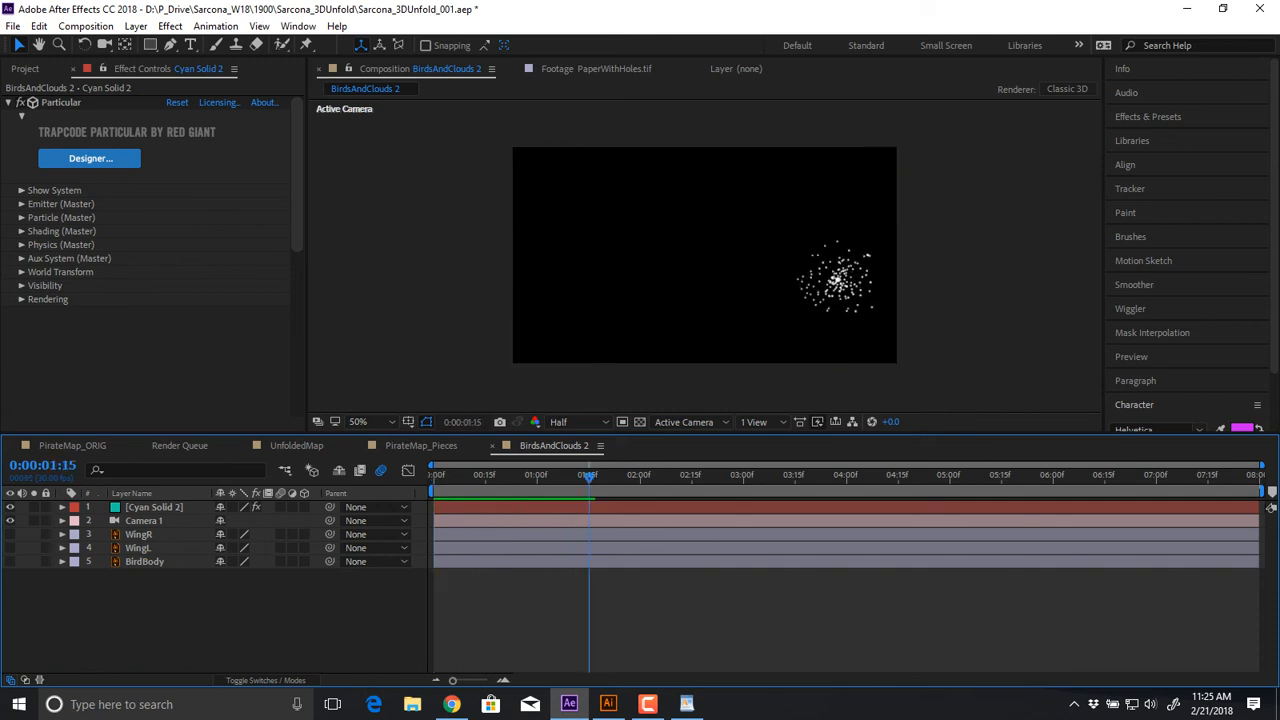
key("space")
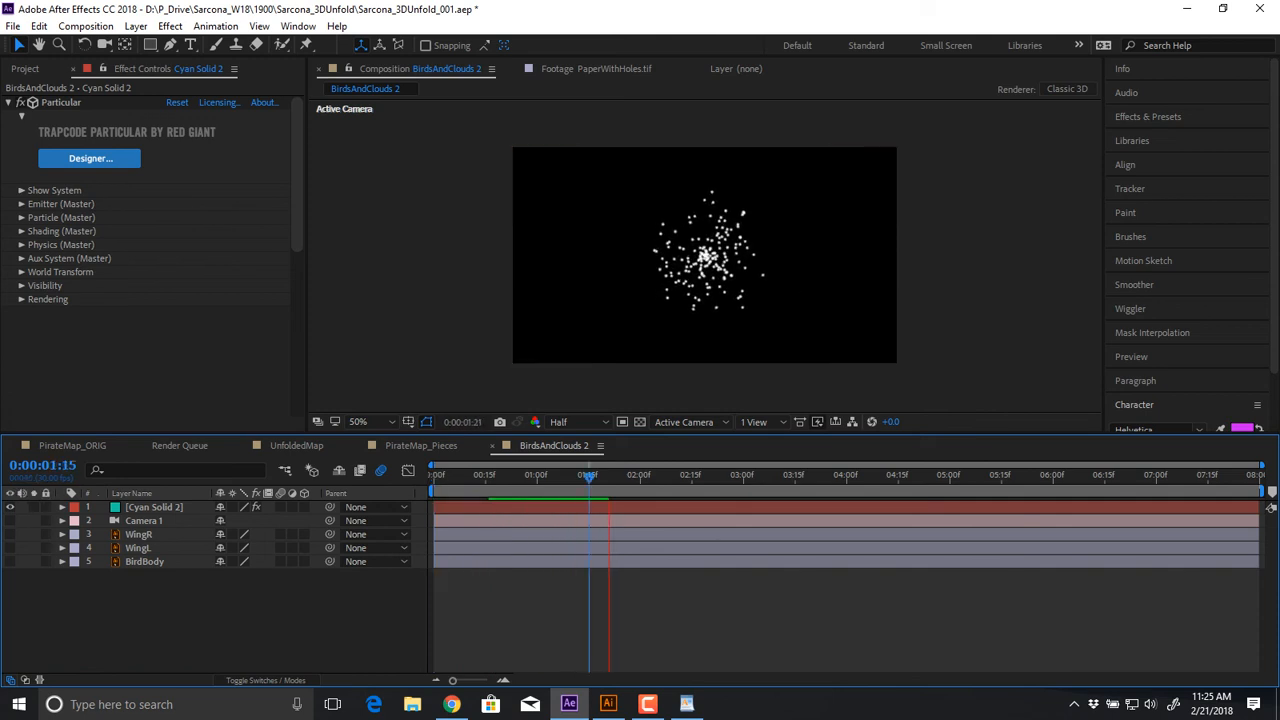
key("space")
key("period")
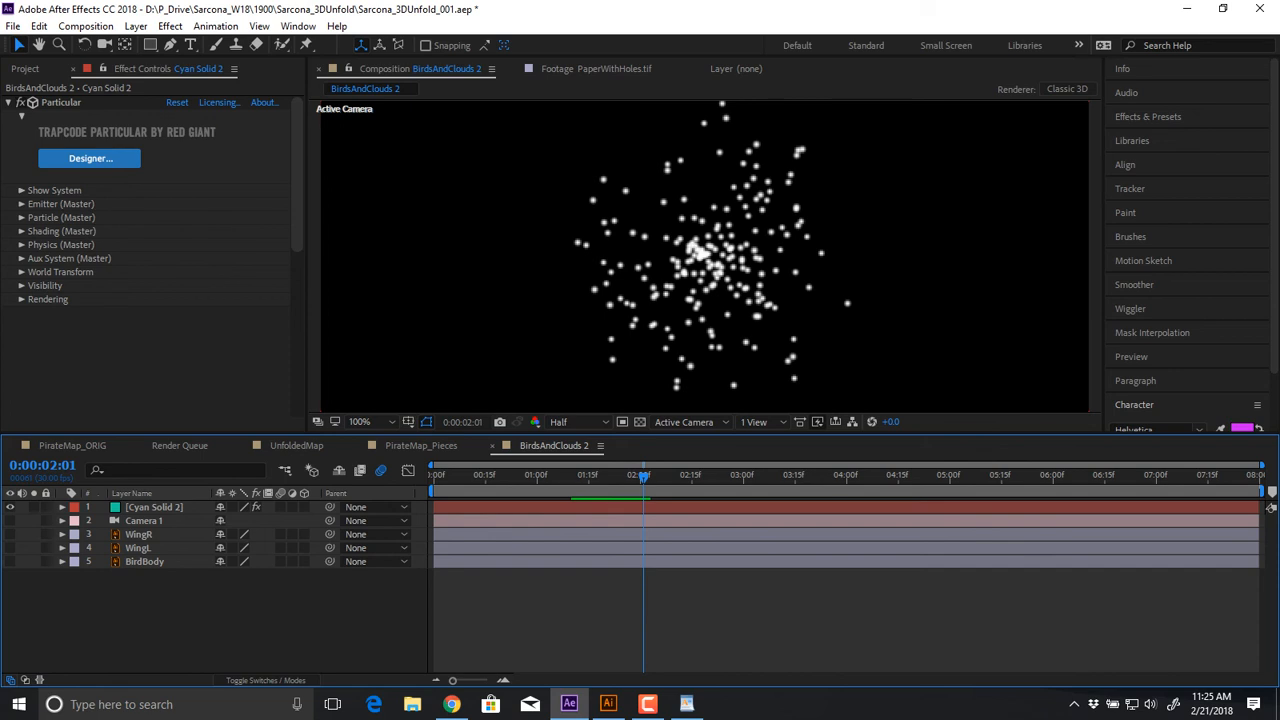
In Particular's master emitter settings, keep the behavior Continuous and set Particles/sec to 300
left_click(21, 204)
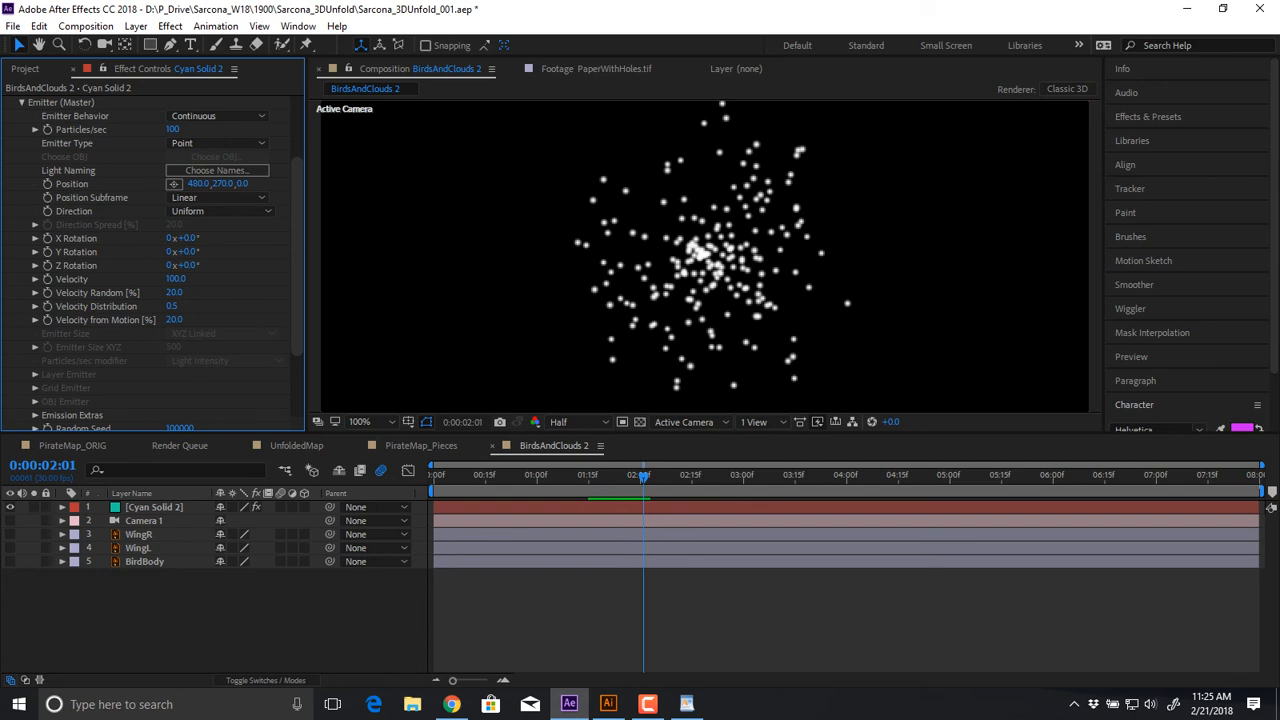
scroll(150, 260, "up", 1)
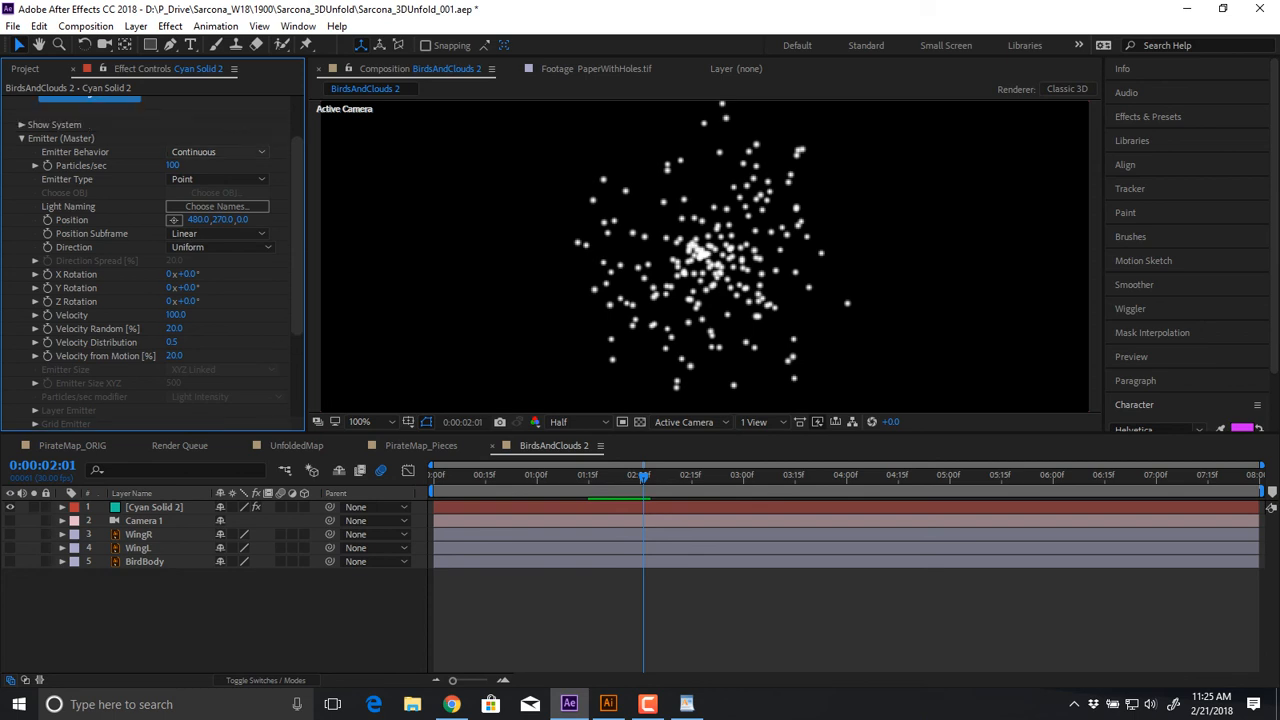
left_click(218, 151)
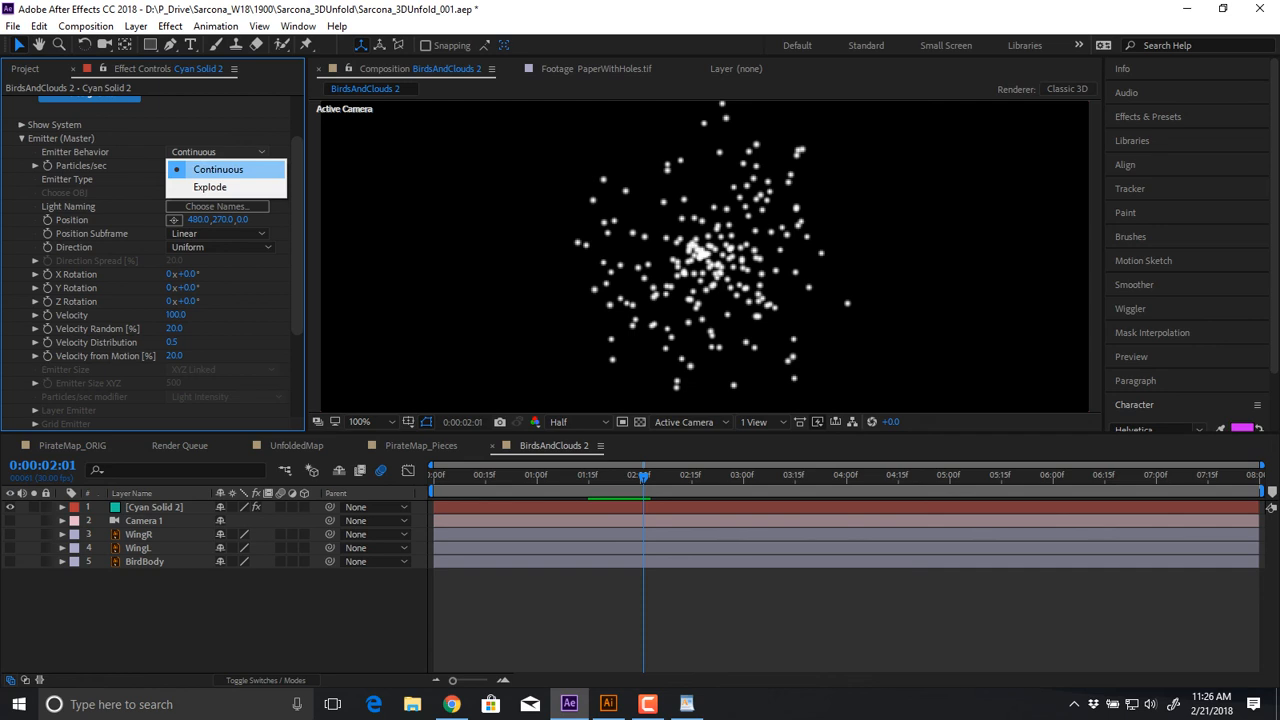
left_click(218, 170)
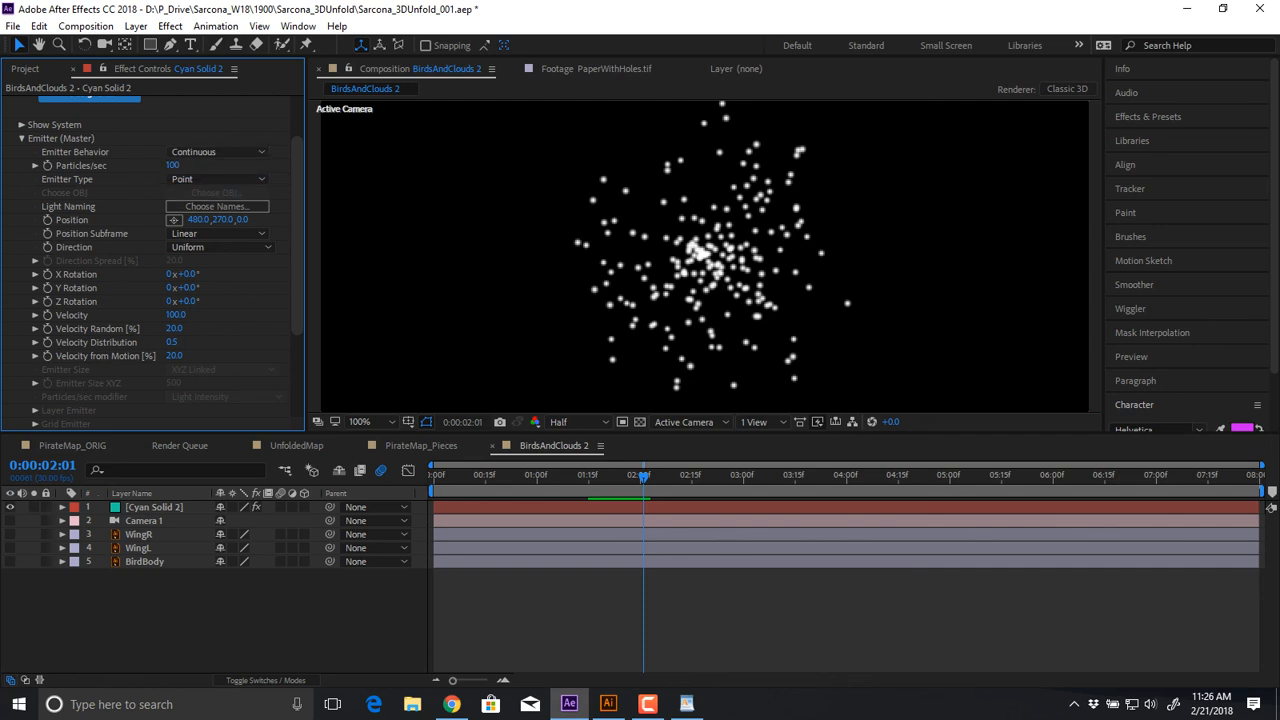
mouse_move(173, 166)
left_mouse_down()
mouse_move(265, 166)
mouse_move(168, 166)
mouse_move(193, 166)
left_mouse_up()
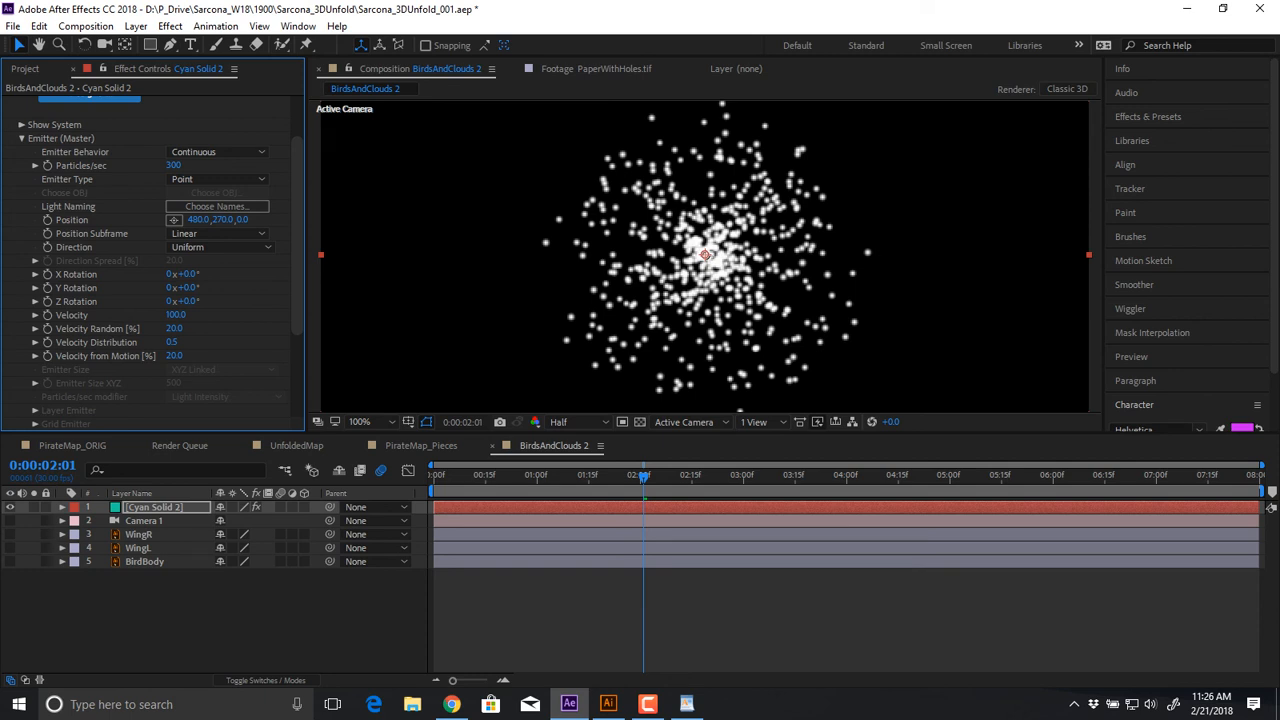
Check the particles at the end of the composition and at 0:00:01:00, and set the preview resolution to Full
key("End")
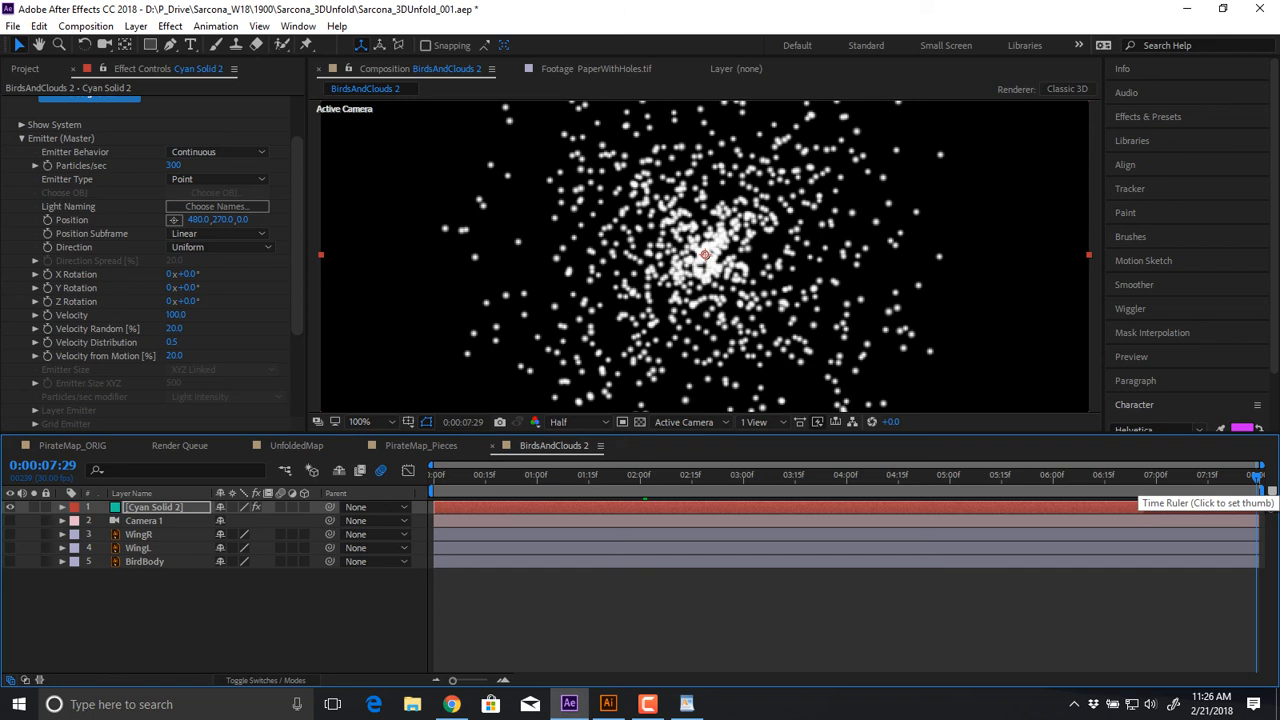
left_click_drag(541, 478, 537, 478)
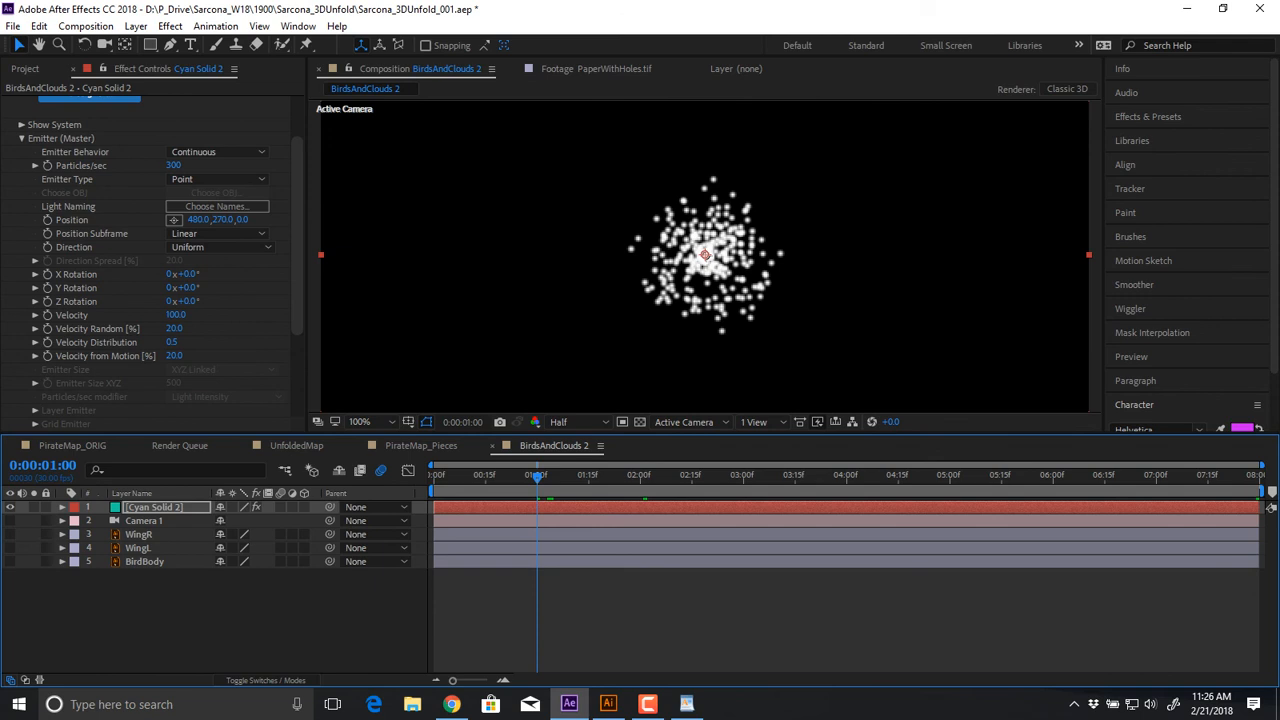
left_click(570, 421)
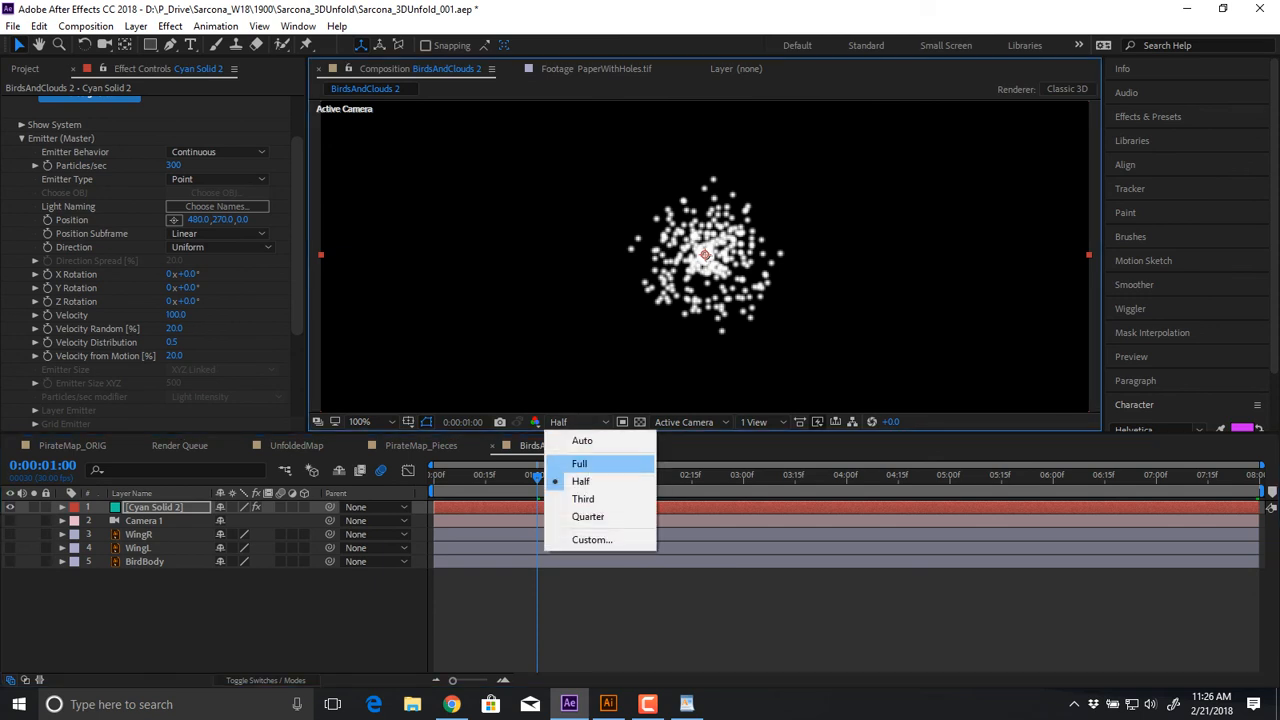
left_click(580, 463)
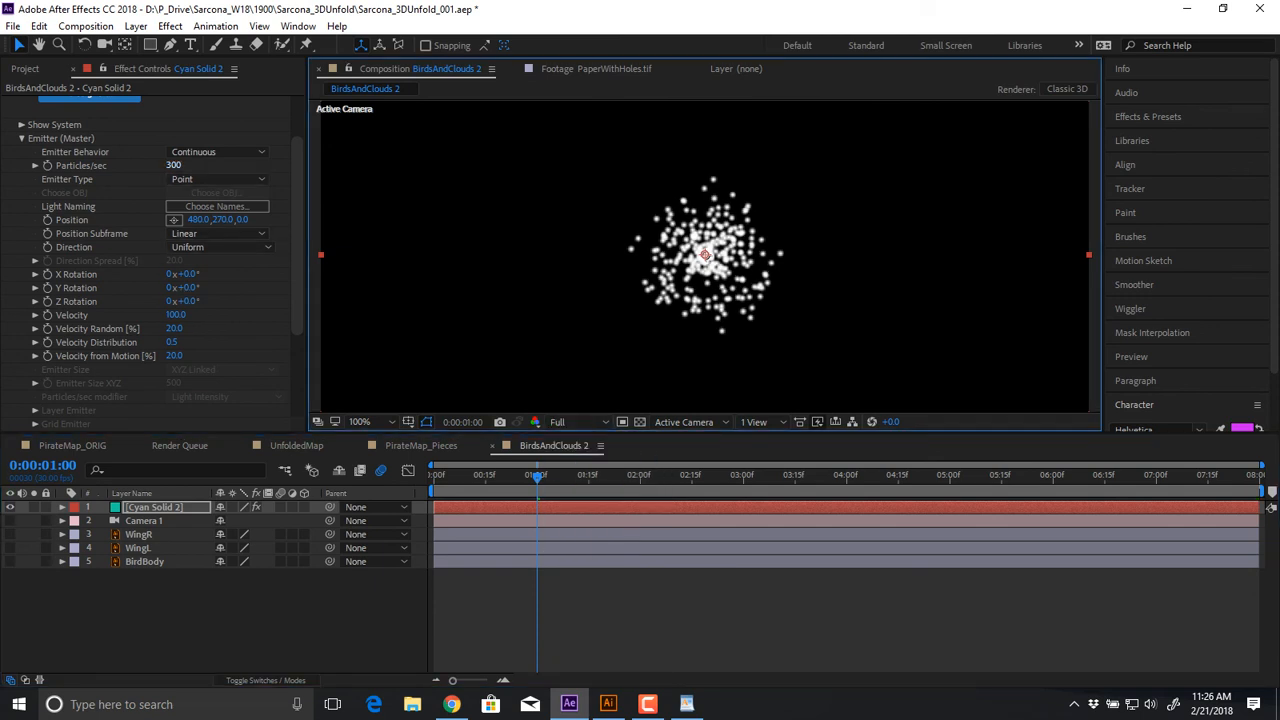
Set the Emitter Type to Sphere and preview the particles from the start of the composition
left_click(218, 179)
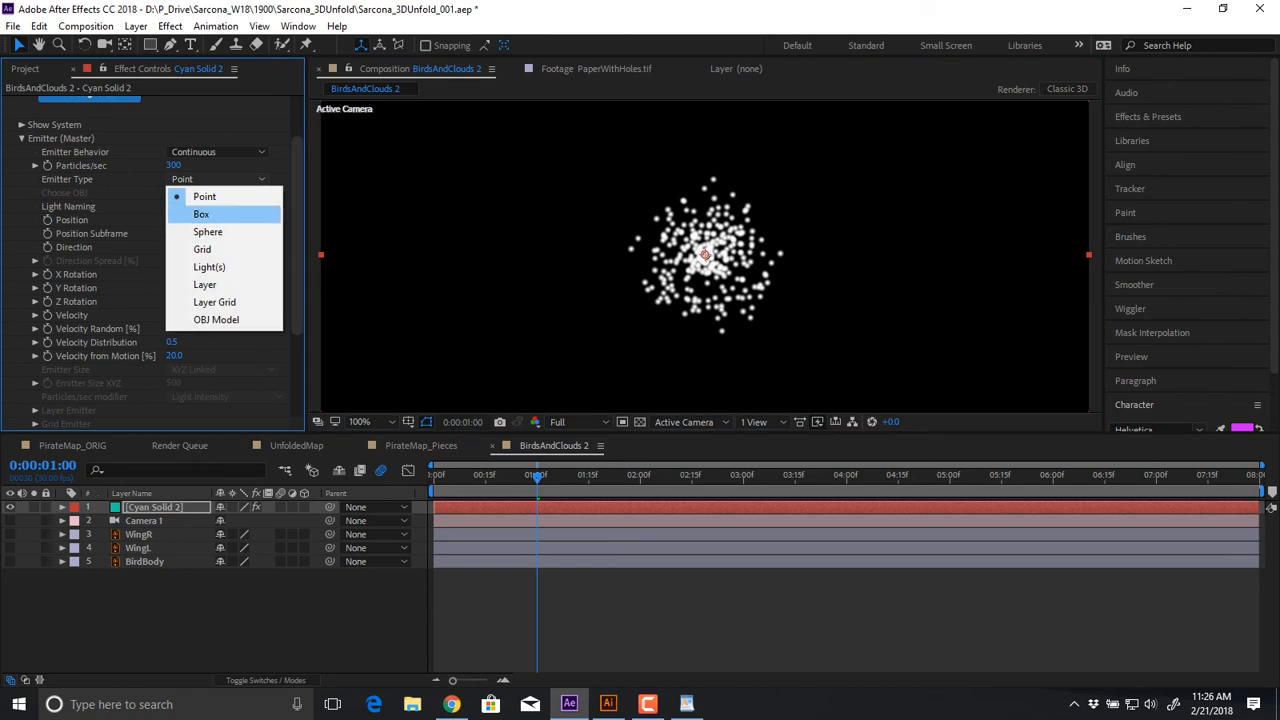
left_click(208, 231)
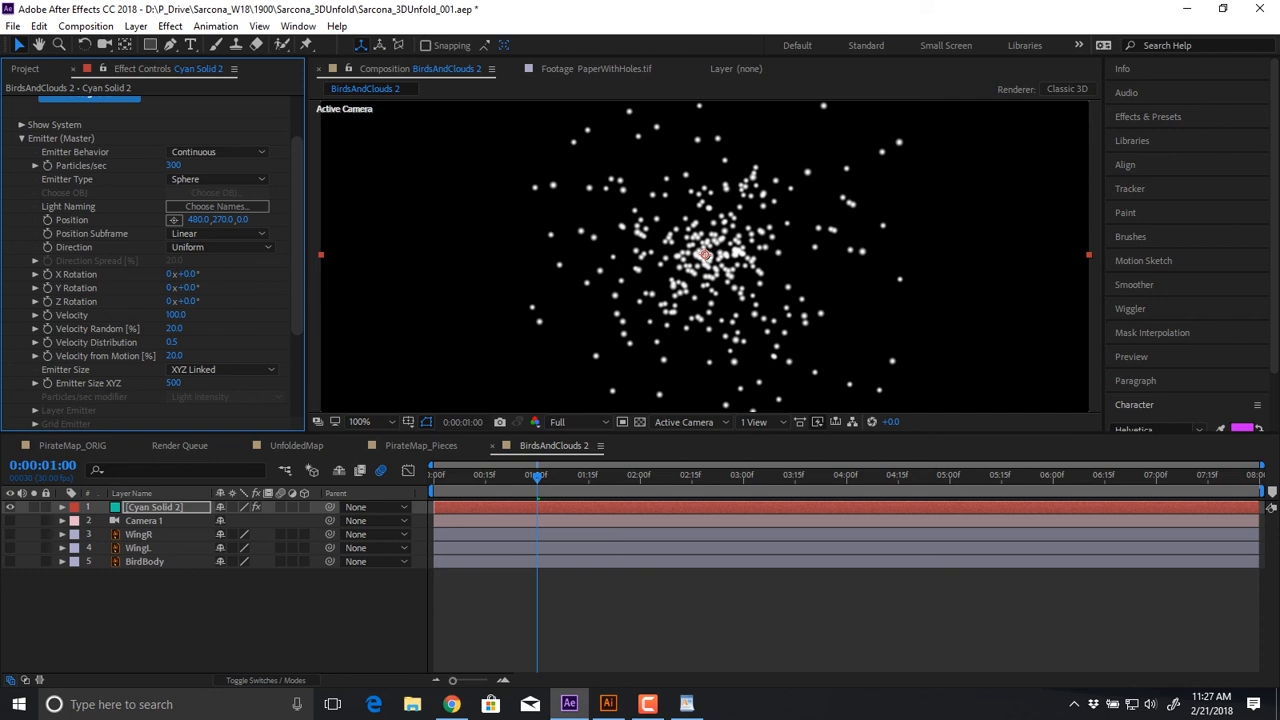
left_click(434, 477)
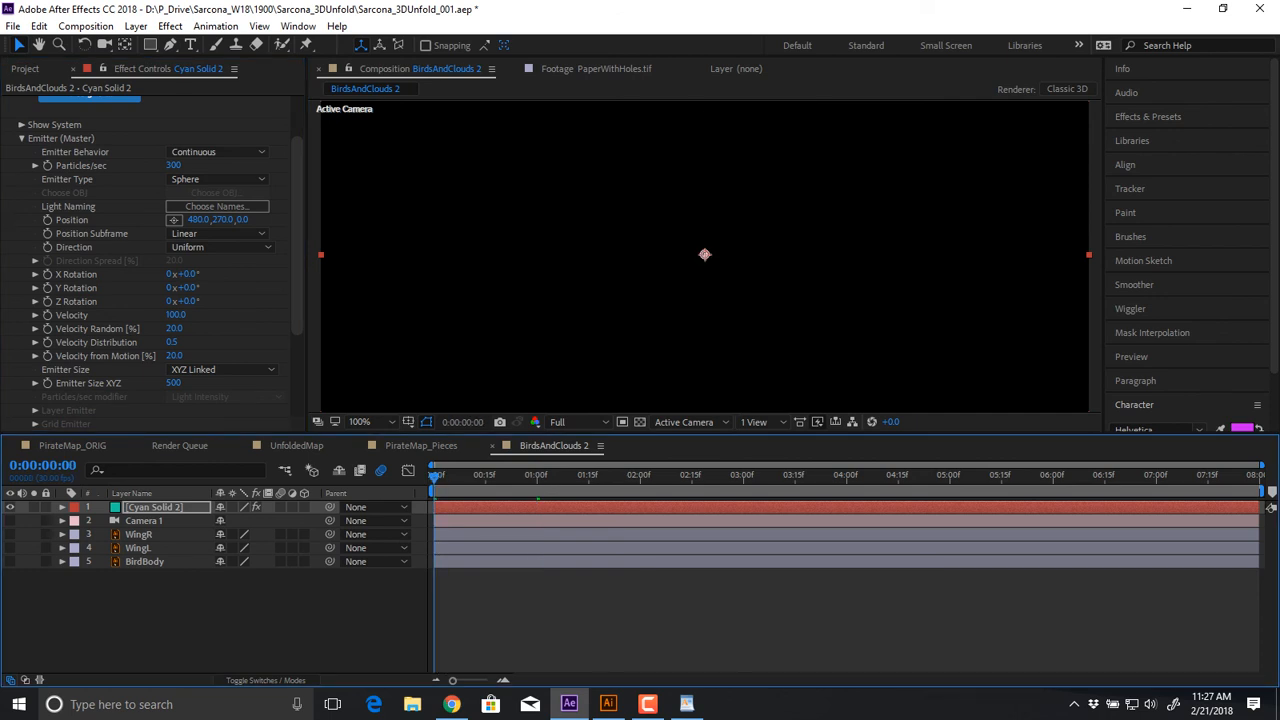
key("space")
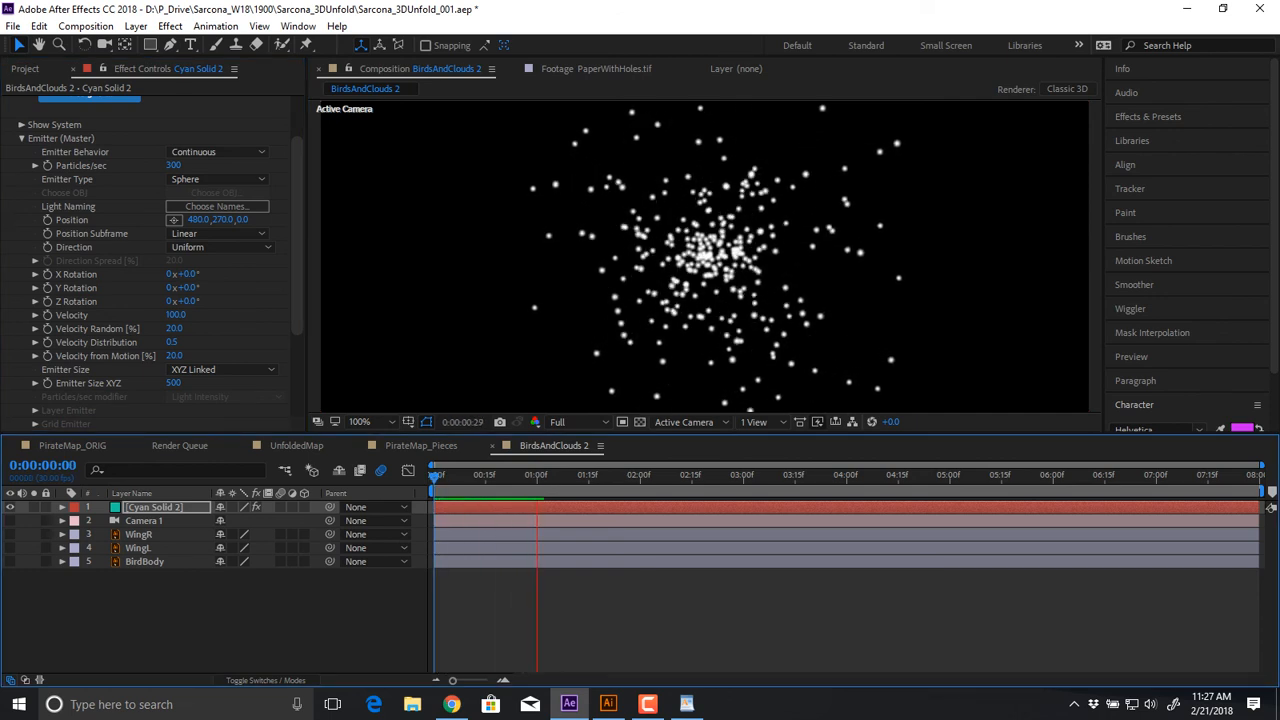
key("space")
key("space")
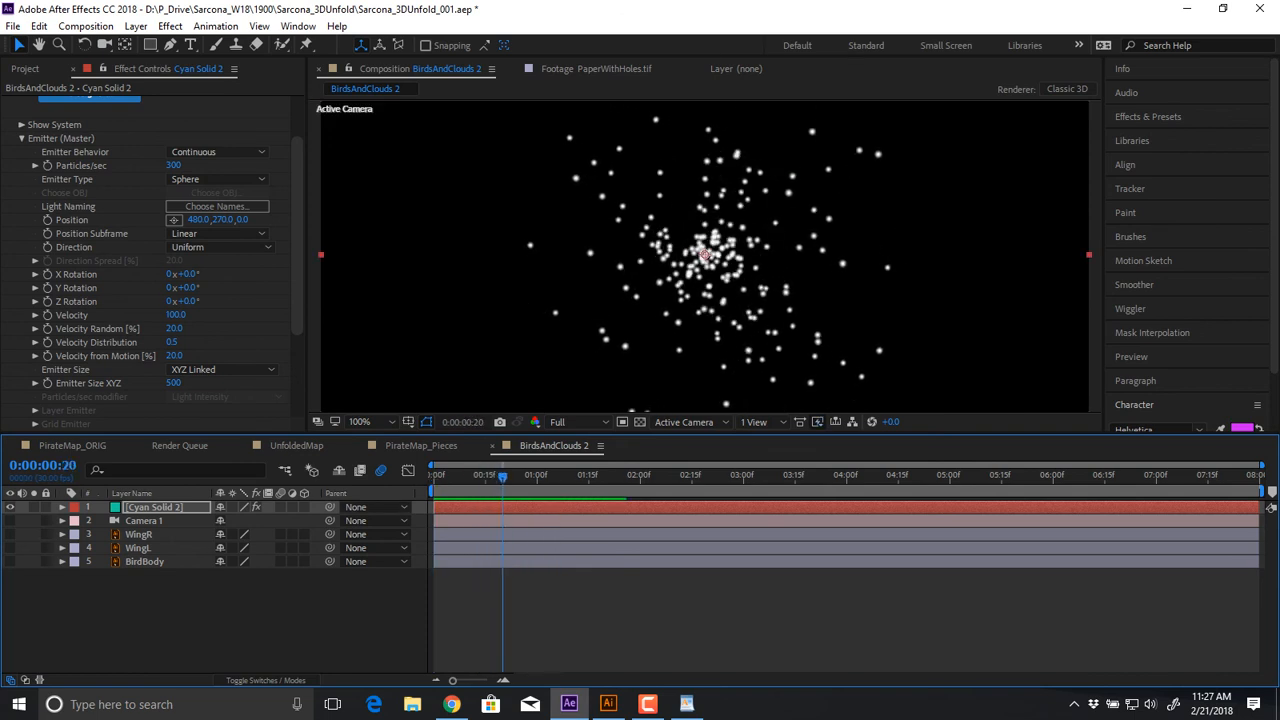
key("space")
Set the Emitter Type to Grid and preview the particles from the start of the composition
left_click(218, 179)
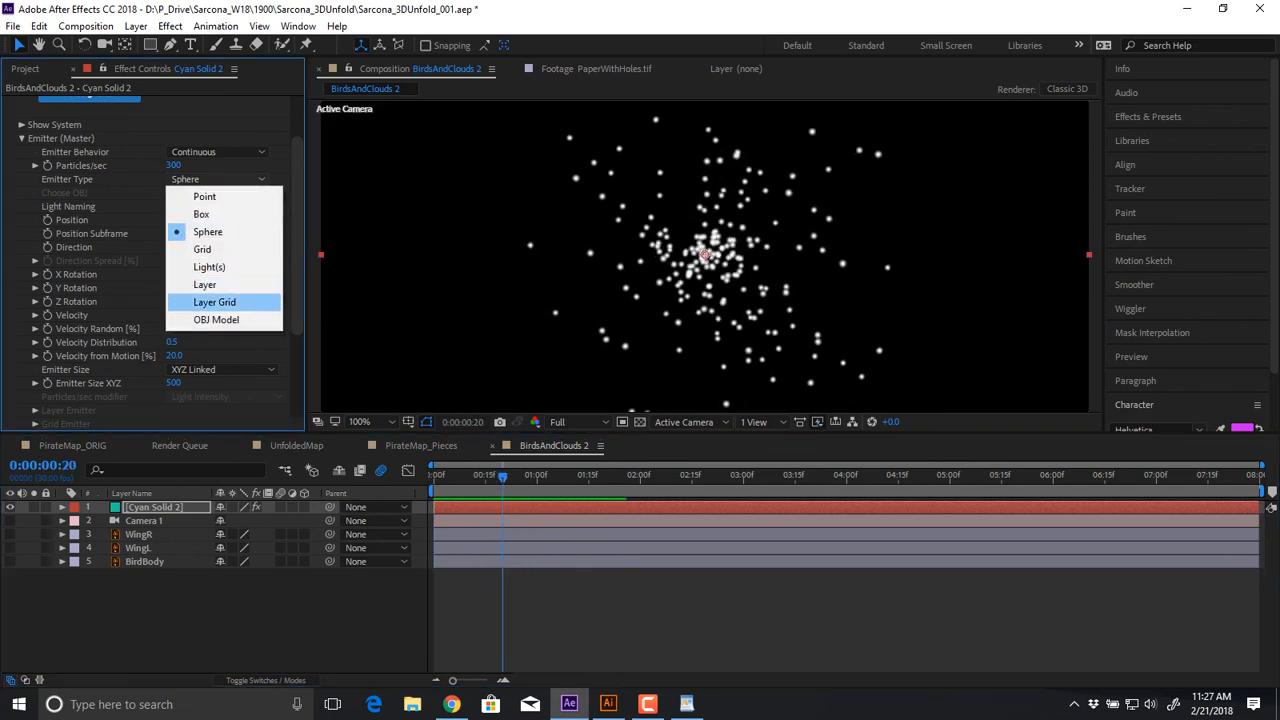
left_click(203, 250)
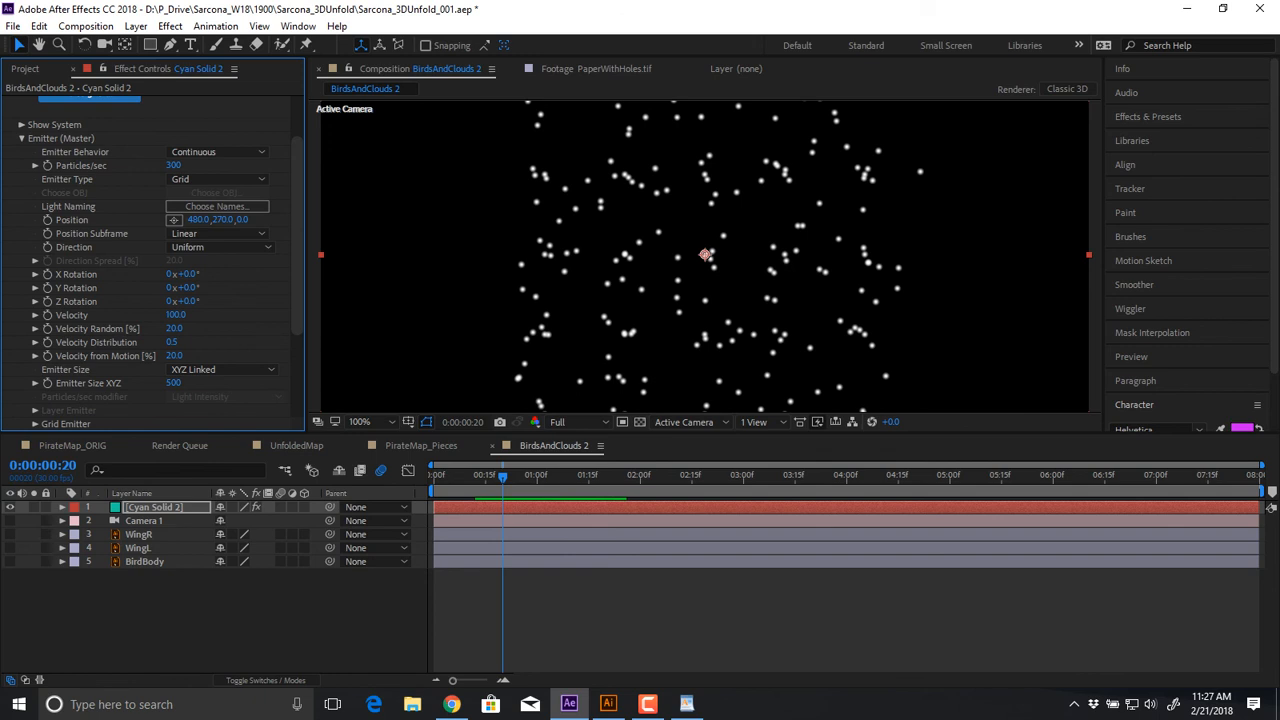
left_click_drag(503, 477, 433, 477)
key("space")
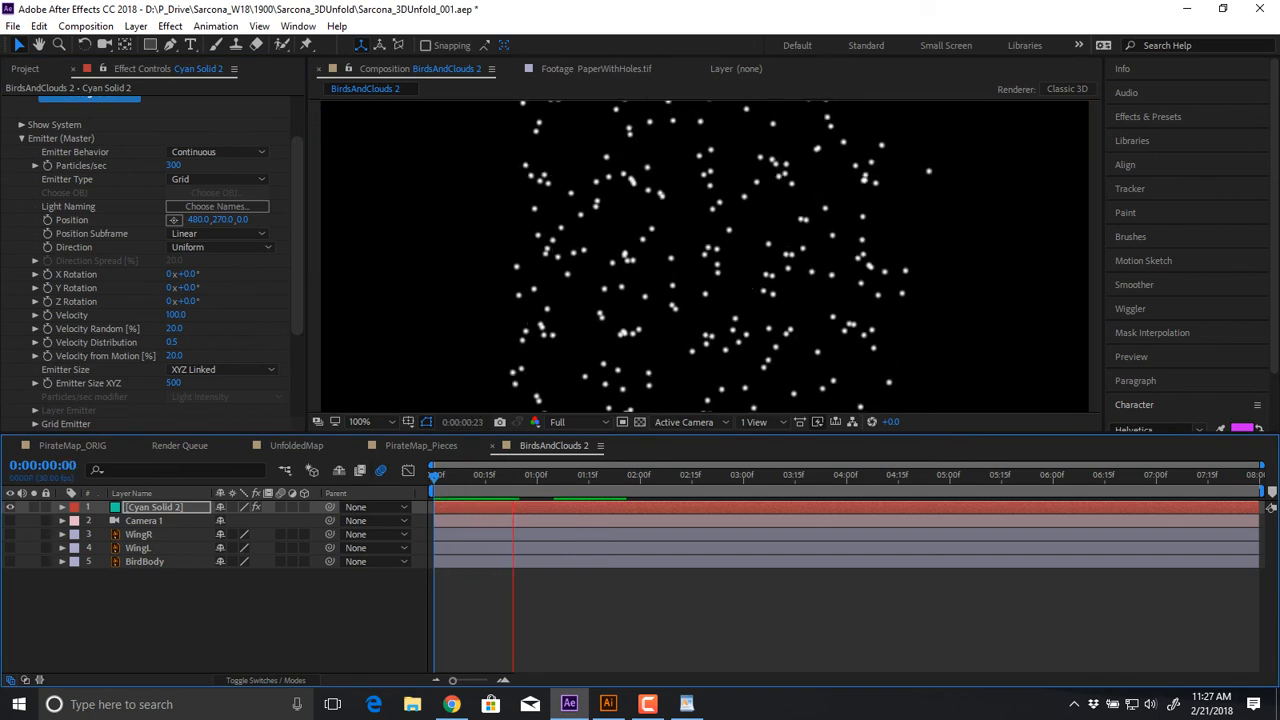
key("space")
key("space")
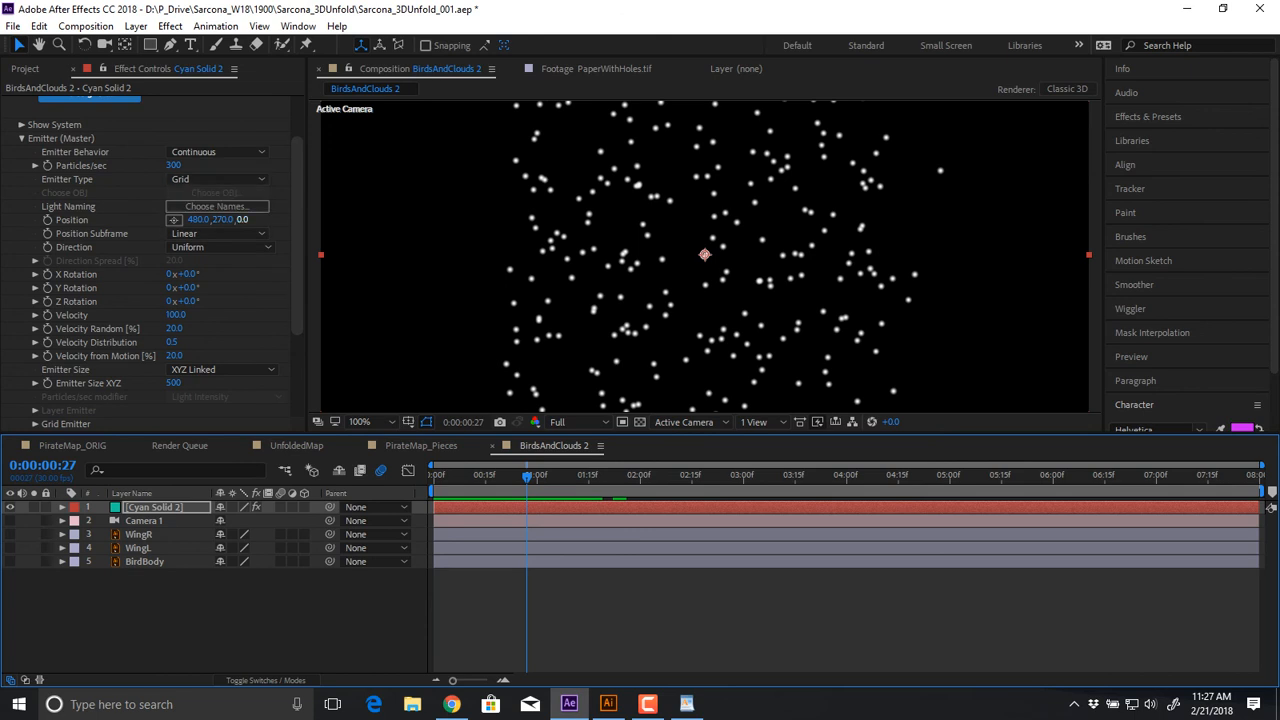
Try shifting the particle emitter's Z position on the cyan solid and undo the change
left_click(155, 507)
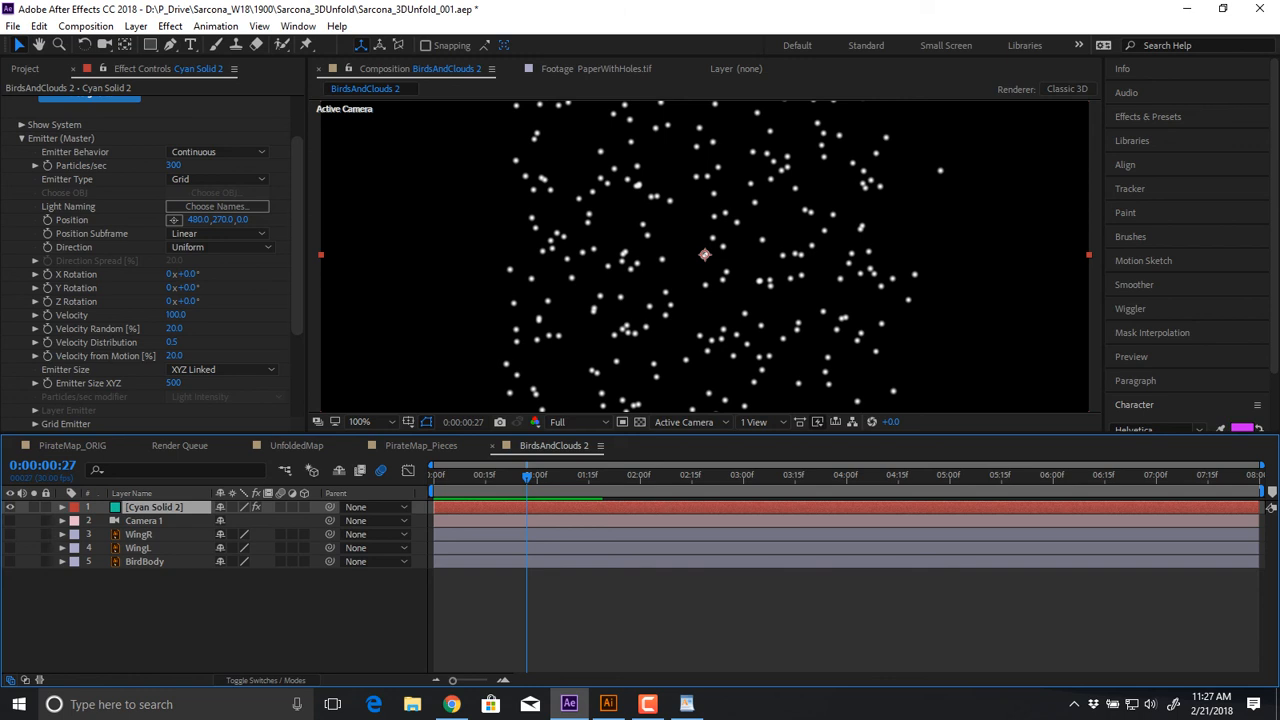
left_click_drag(243, 220, 365, 220)
key("ctrl+z")
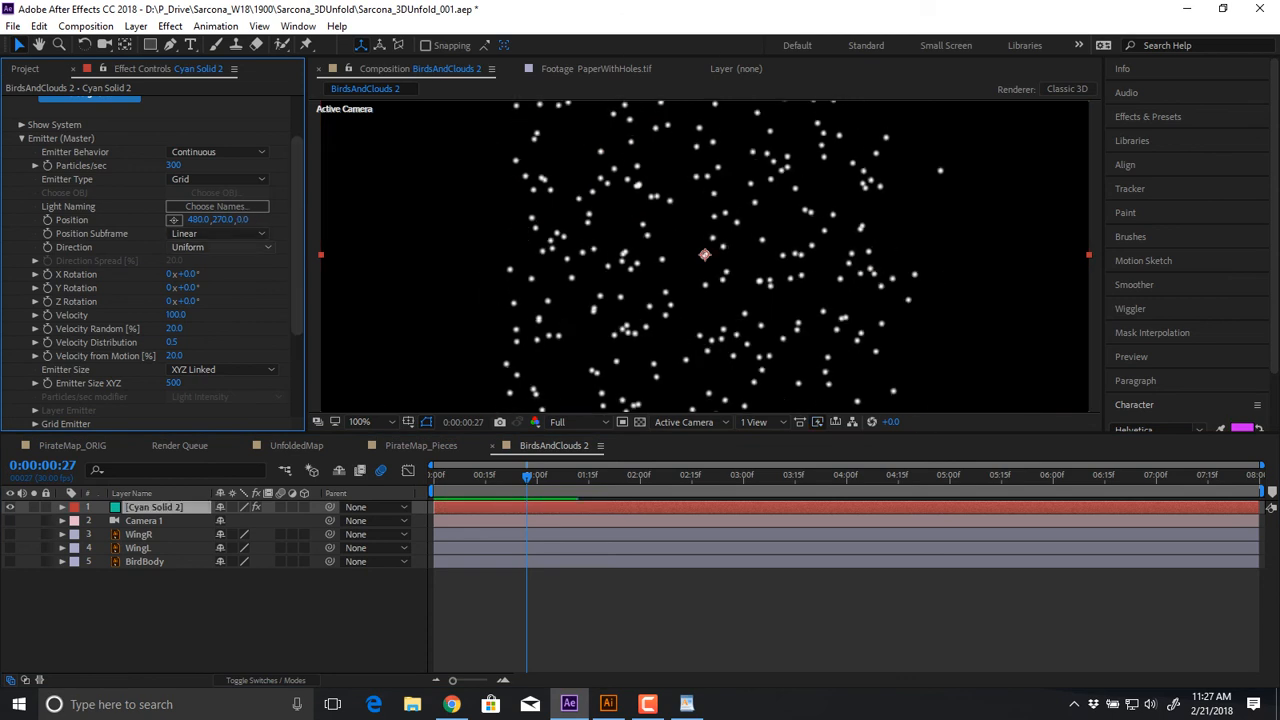
Set the emitter's X Rotation to 90°, keeping the Uniform direction, and preview the rotated particle grid
left_click(220, 247)
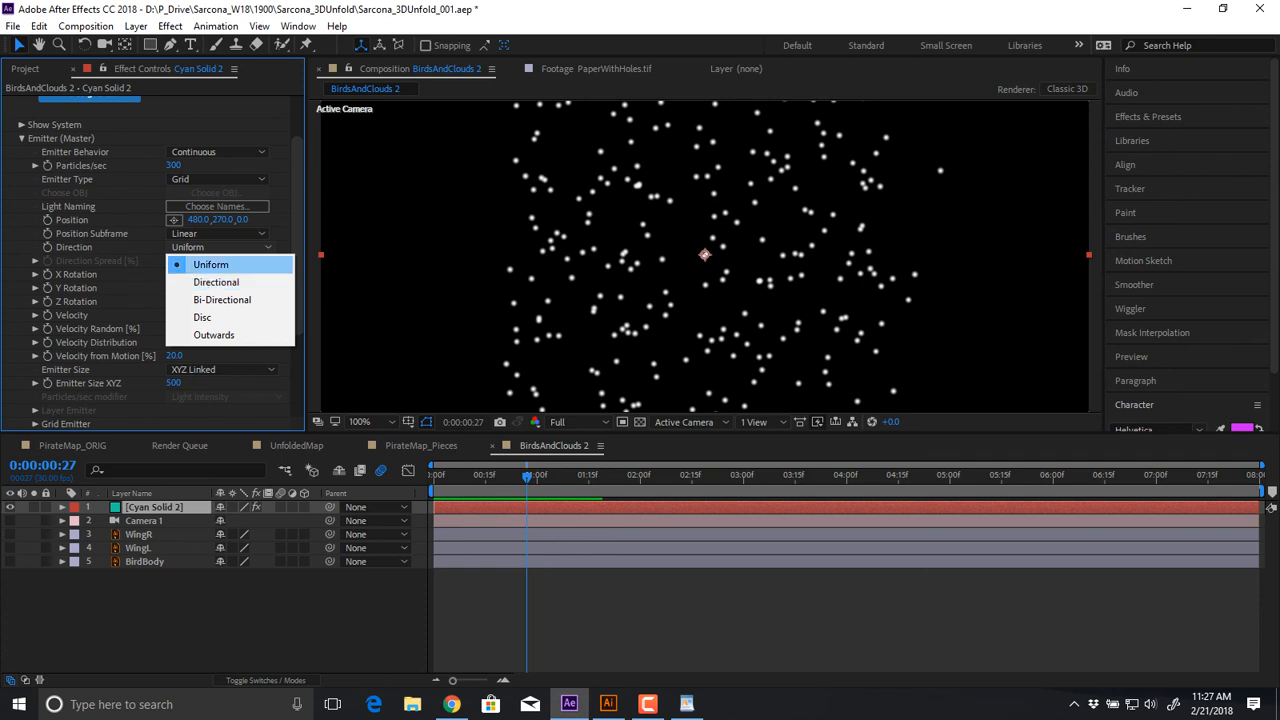
left_click(220, 247)
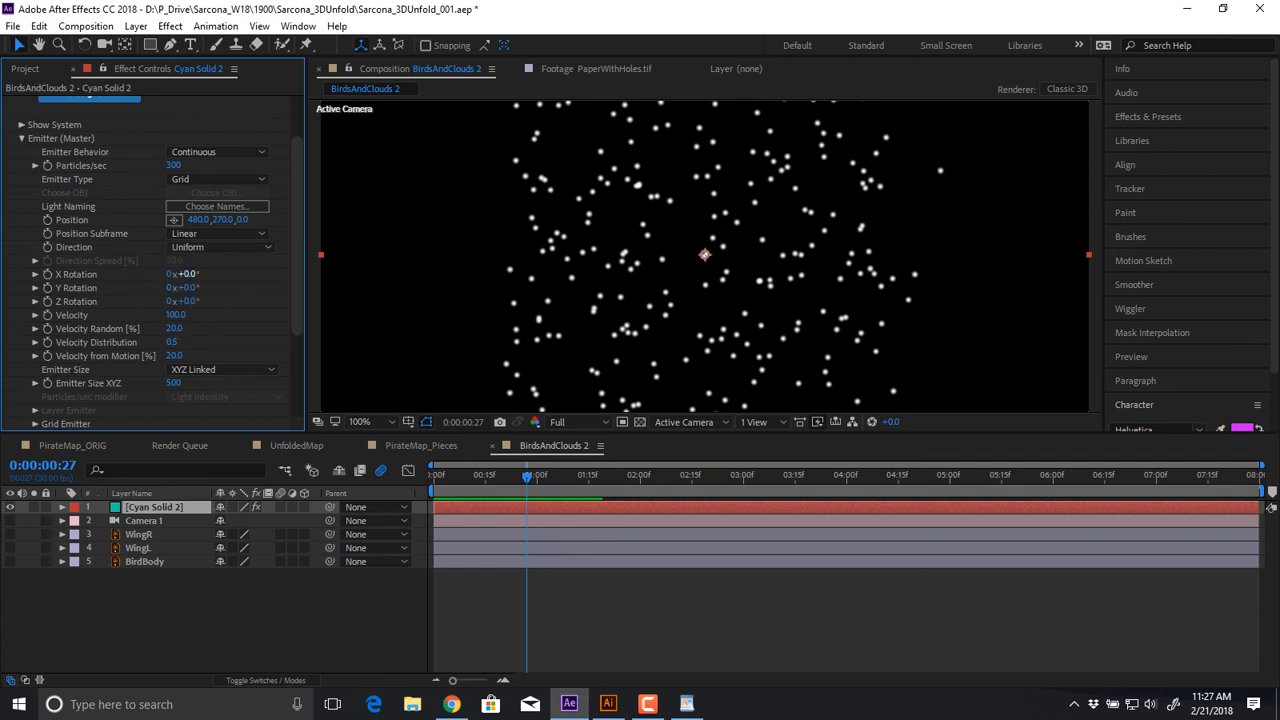
left_click_drag(188, 274, 264, 274)
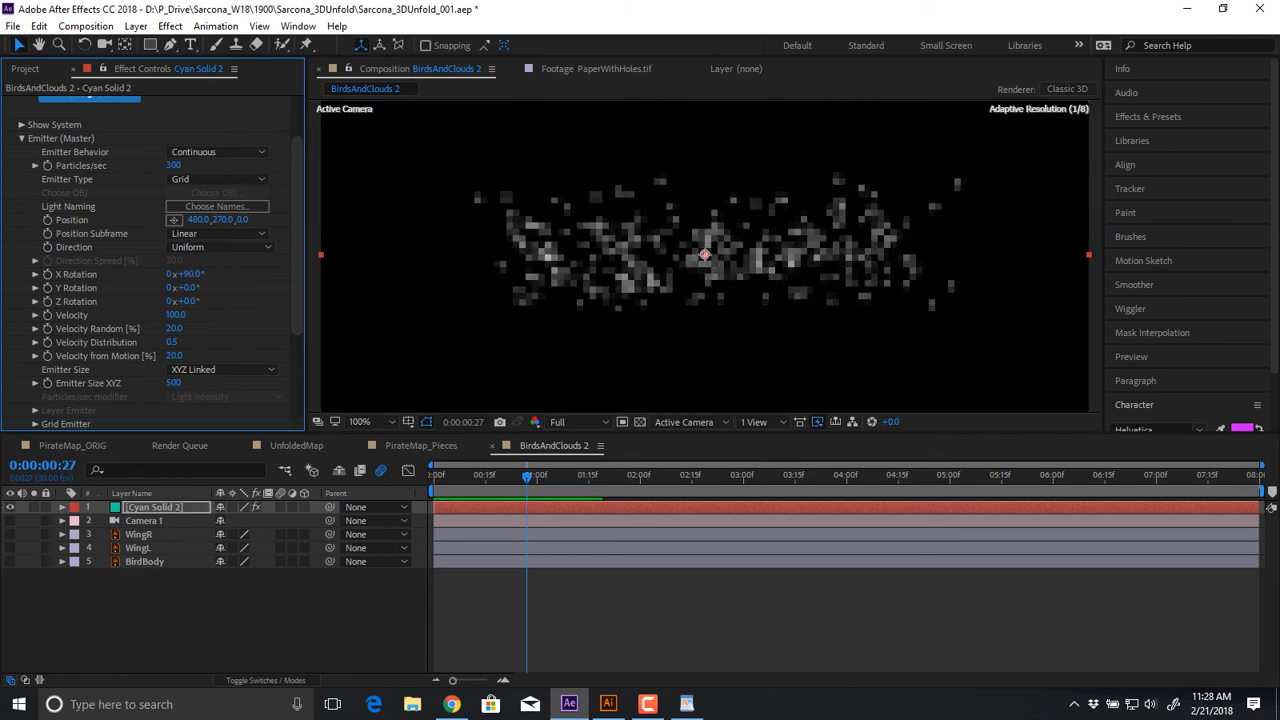
key("space")
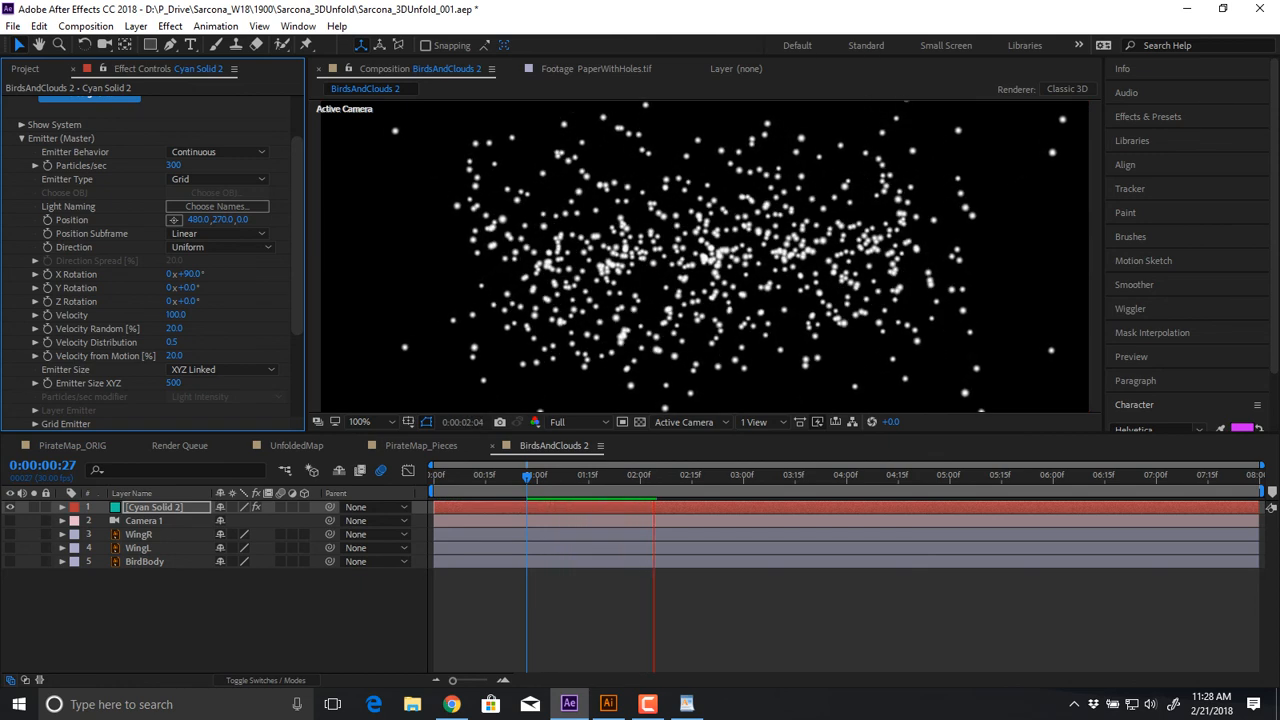
Set the emitter's Velocity to 0 and preview the particle grid from the start of the composition
key("space")
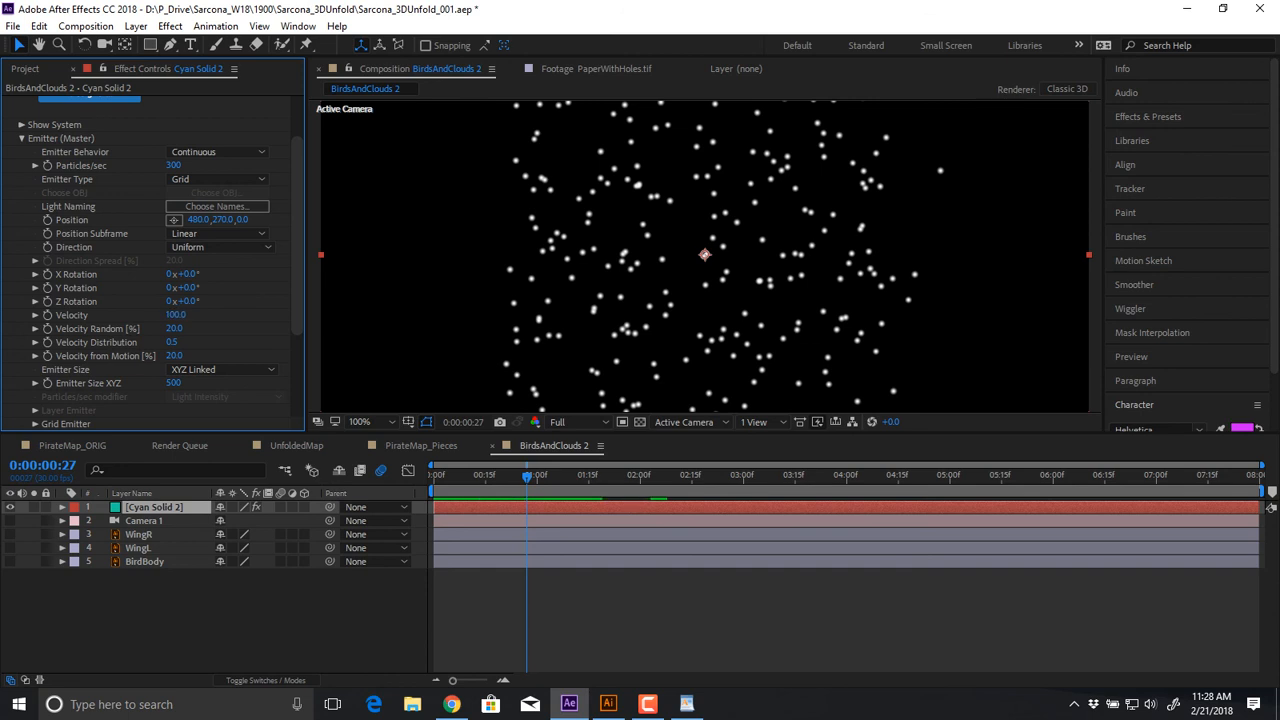
left_click(176, 315)
key("Return")
left_click(176, 315)
type("0")
key("Return")
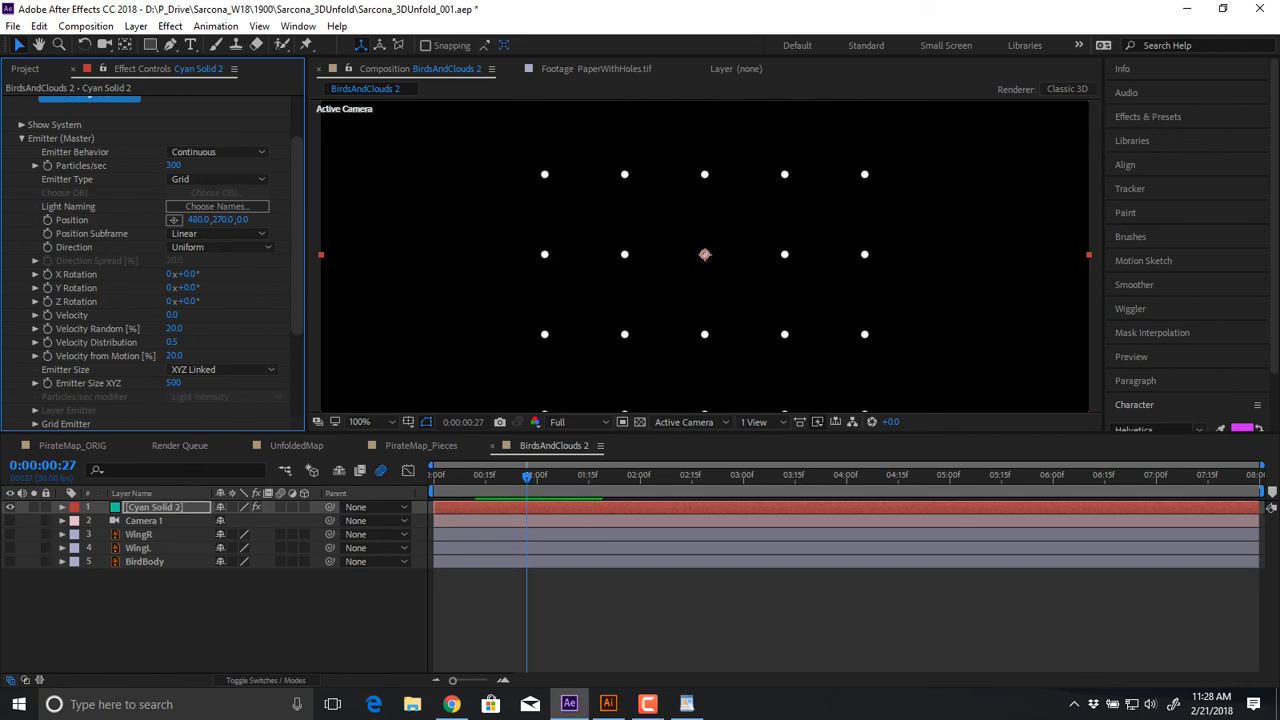
key("Home")
key("space")
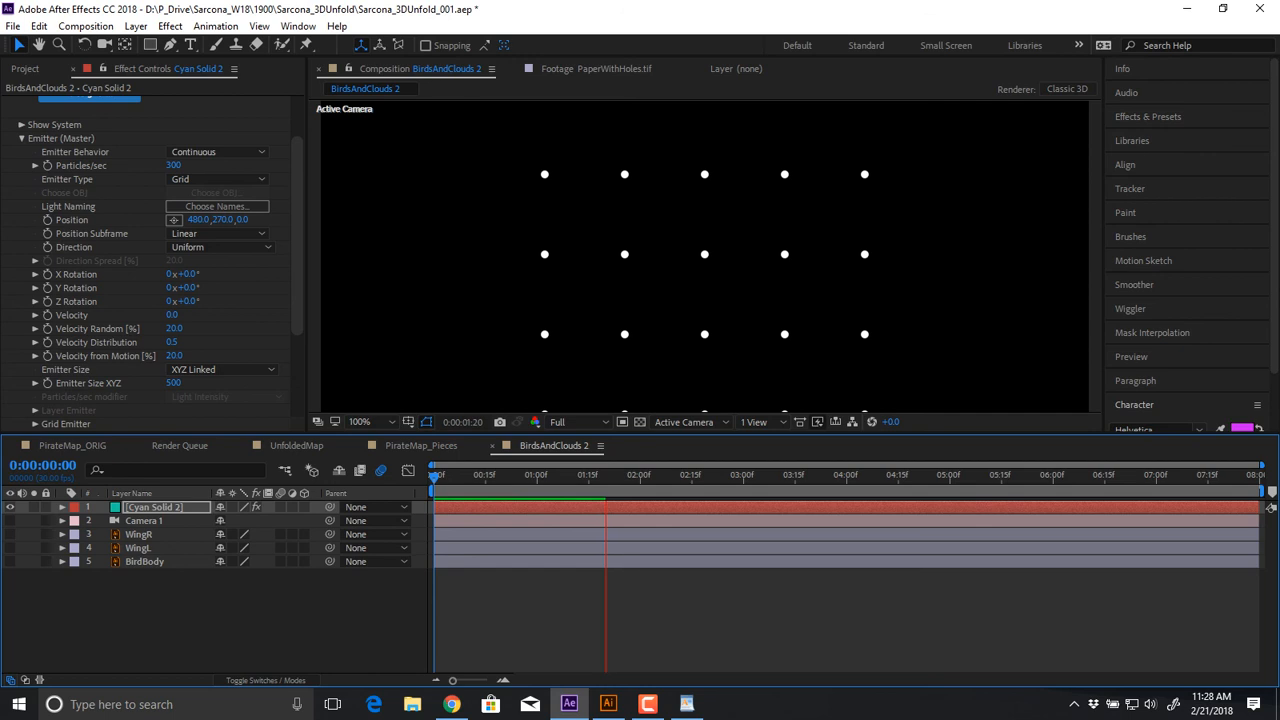
key("space")
Set the emitter's Velocity to 10 and preview how the grid particles spread
left_click(172, 315)
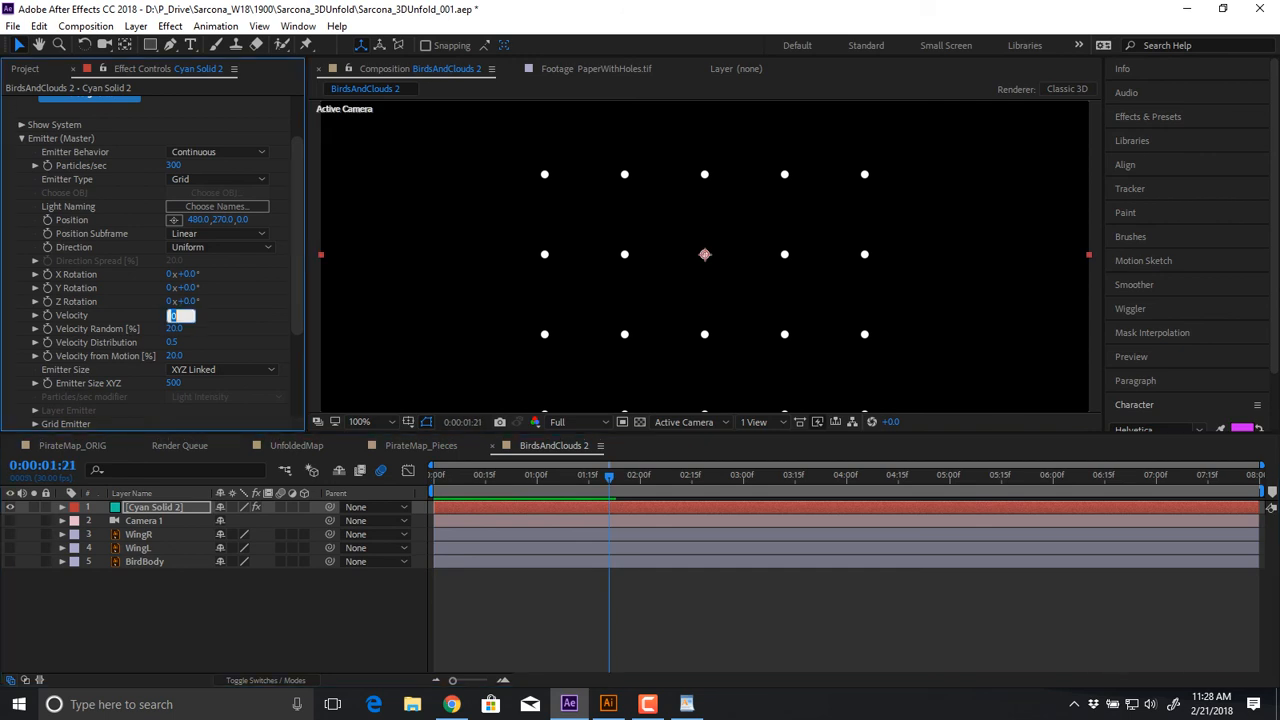
type("10")
key("Return")
key("space")
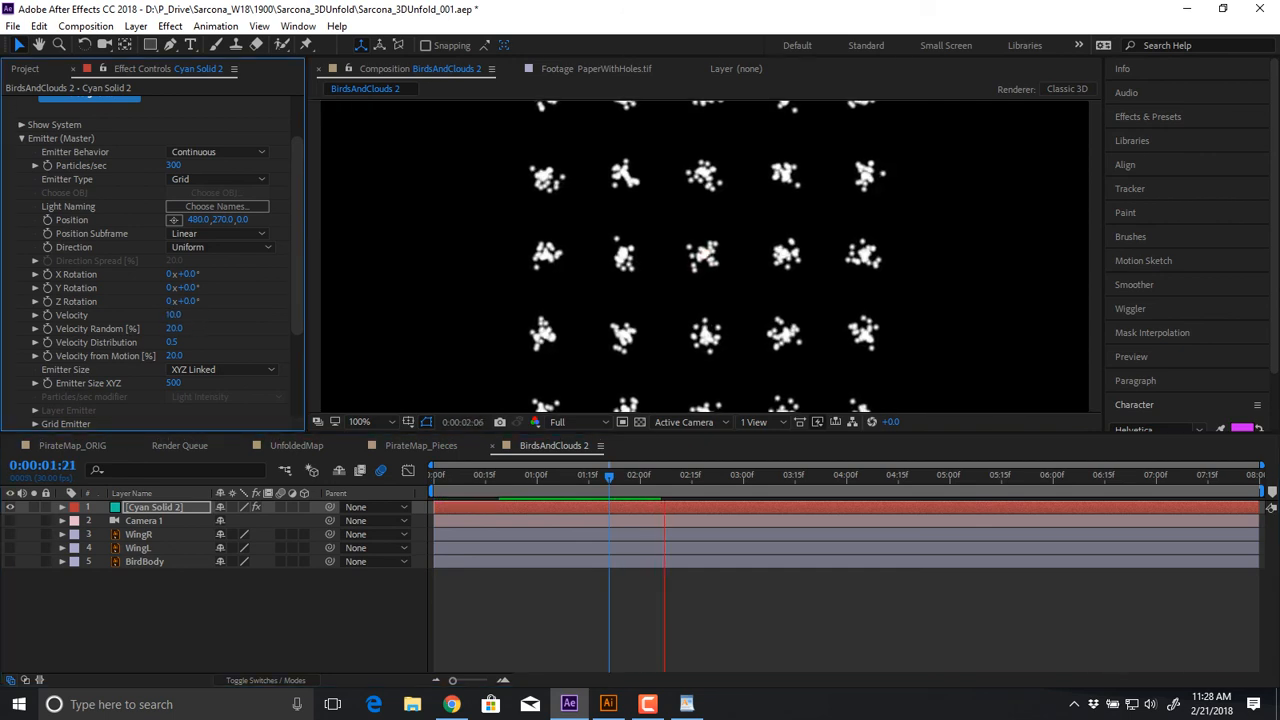
key("space")
Set the emitter's Velocity to 500 and preview the particles from the start of the composition
left_click(173, 315)
type("500")
key("Return")
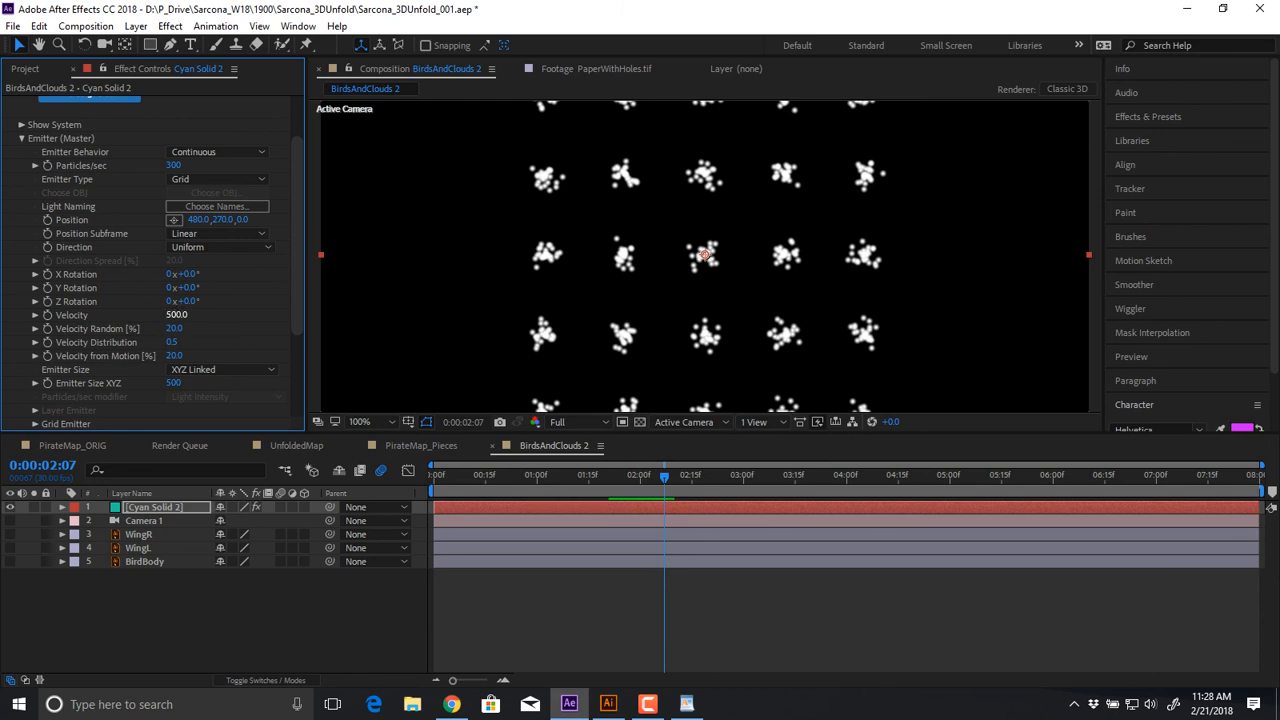
key("Home")
key("space")
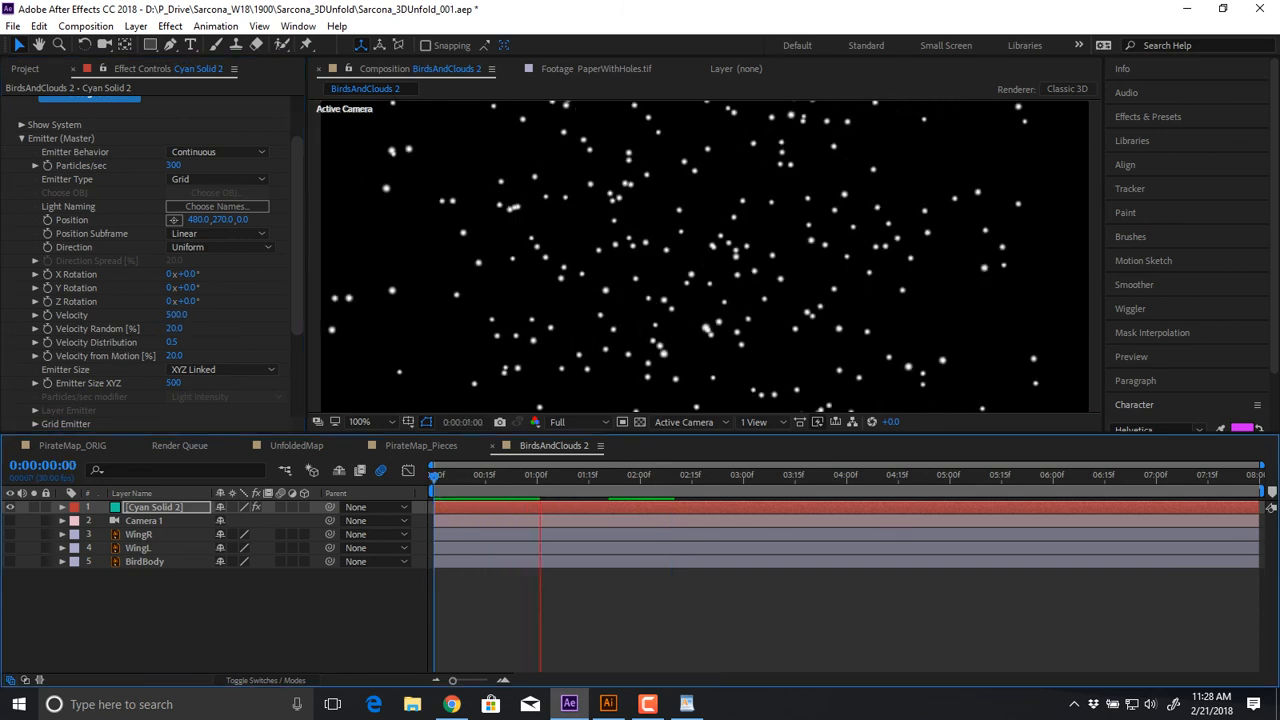
key("space")
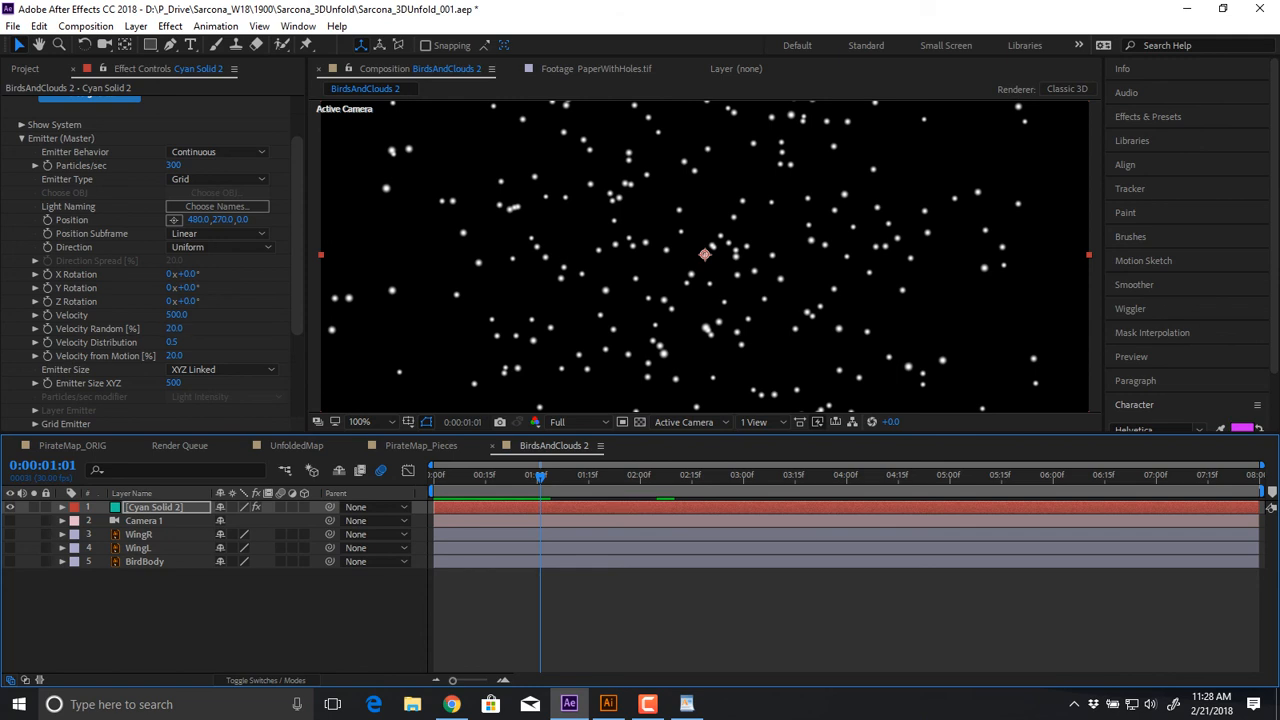
Switch the Emitter Size to XYZ Individual, zoom the composition out to 50% and reduce Emitter Size Y to 229
scroll(174, 328, "down", 1)
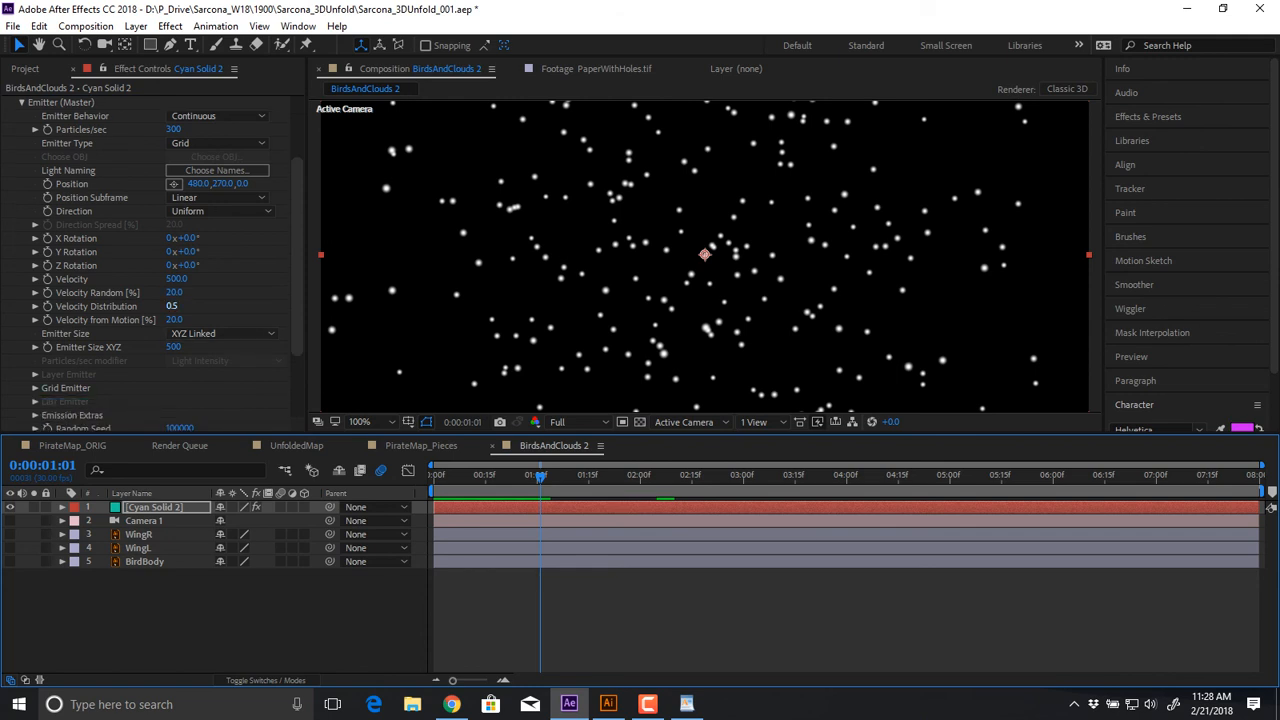
scroll(174, 290, "down", 1)
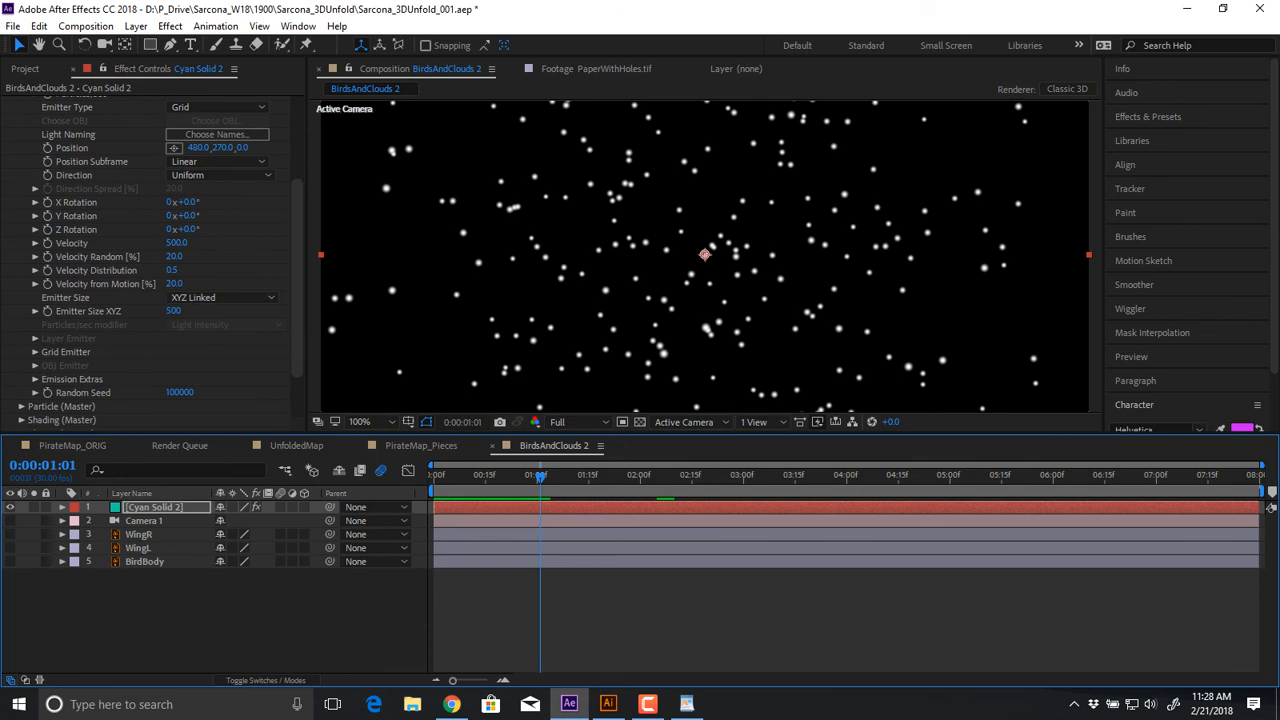
scroll(174, 274, "down", 1)
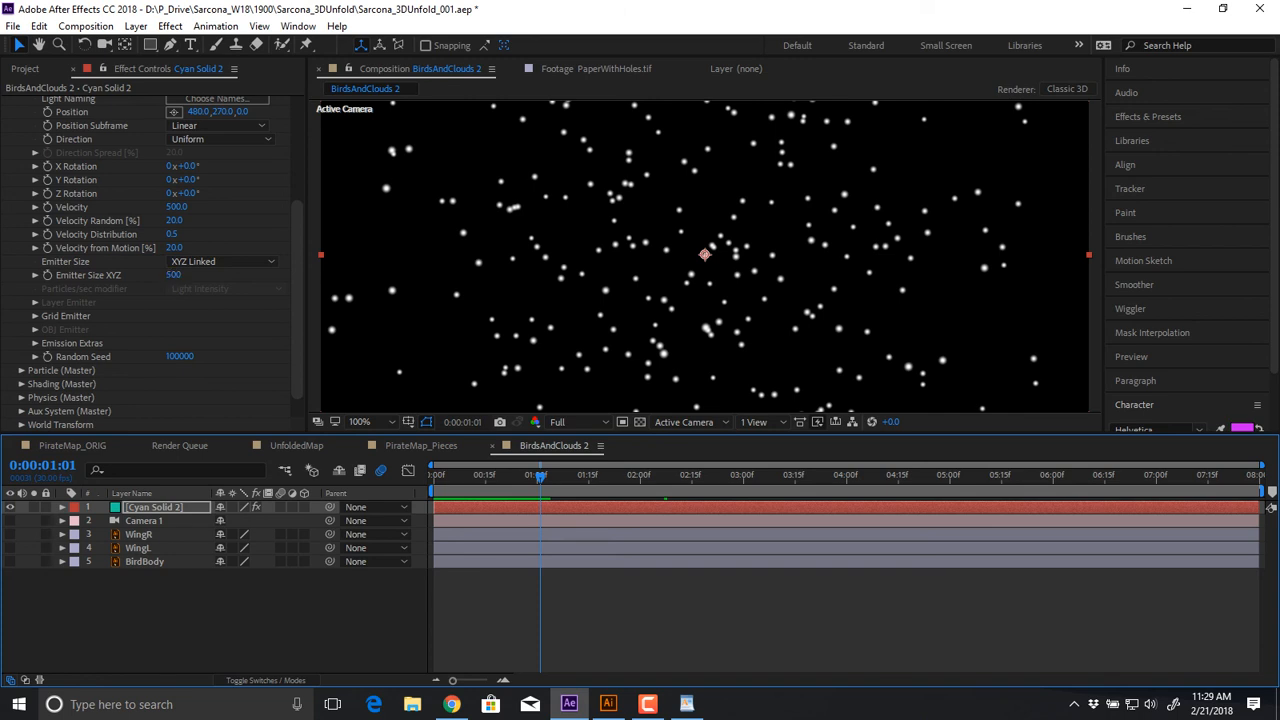
left_click(35, 275)
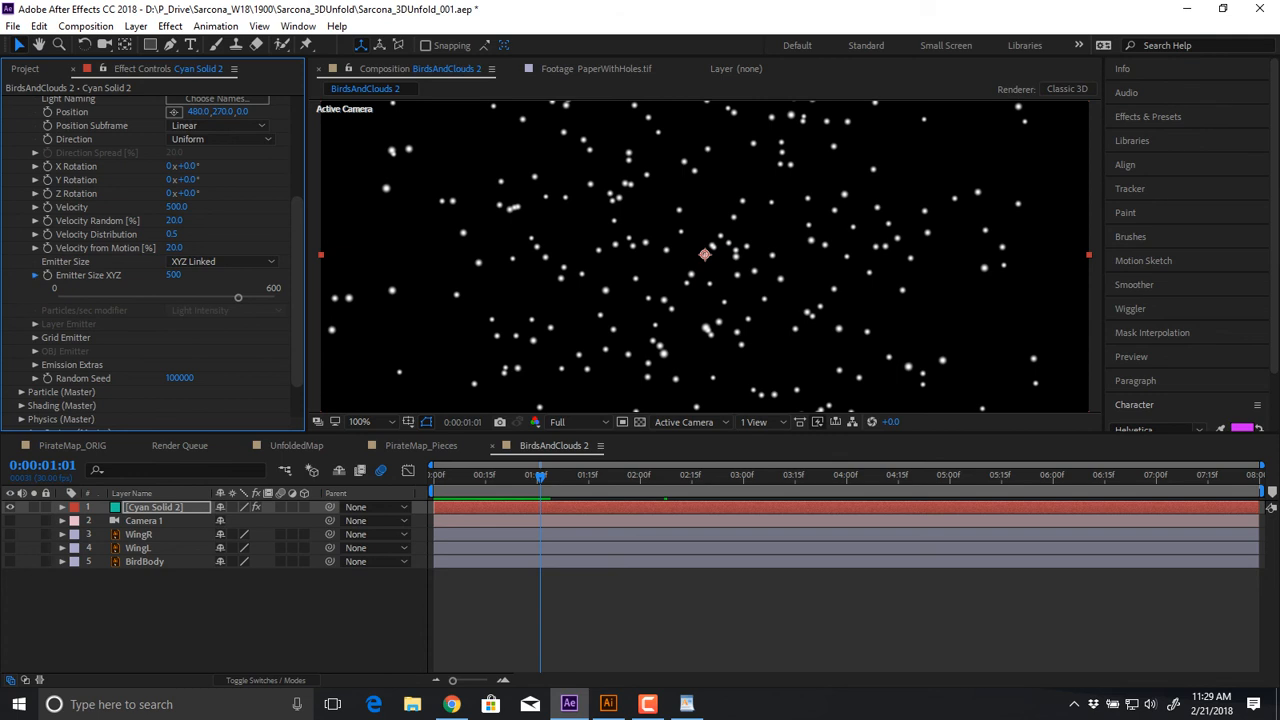
left_click(35, 275)
left_click(222, 261)
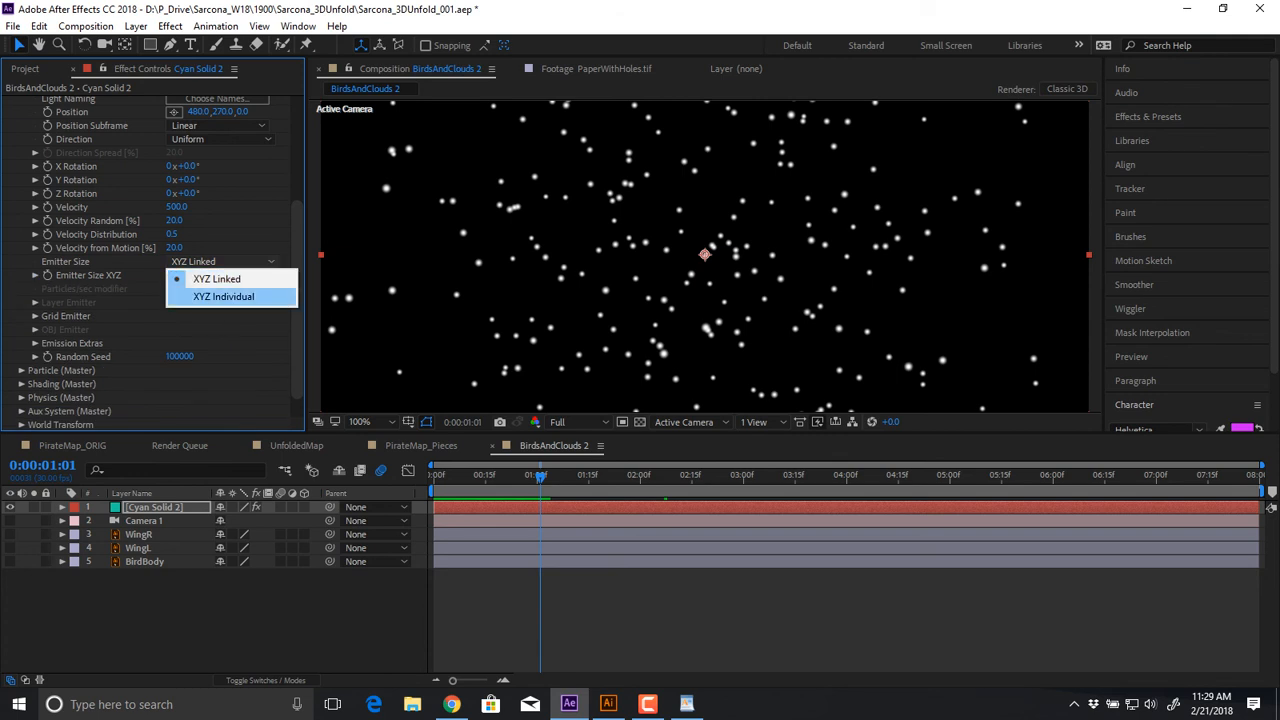
left_click(224, 296)
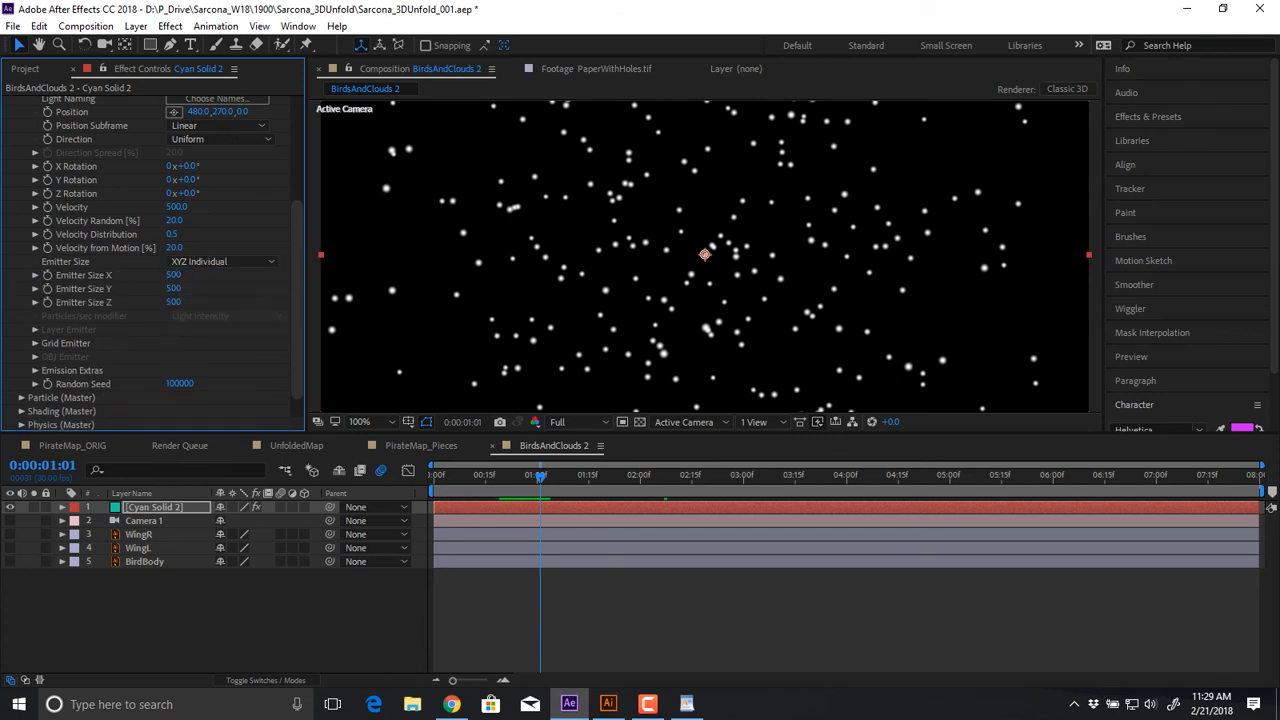
key("comma")
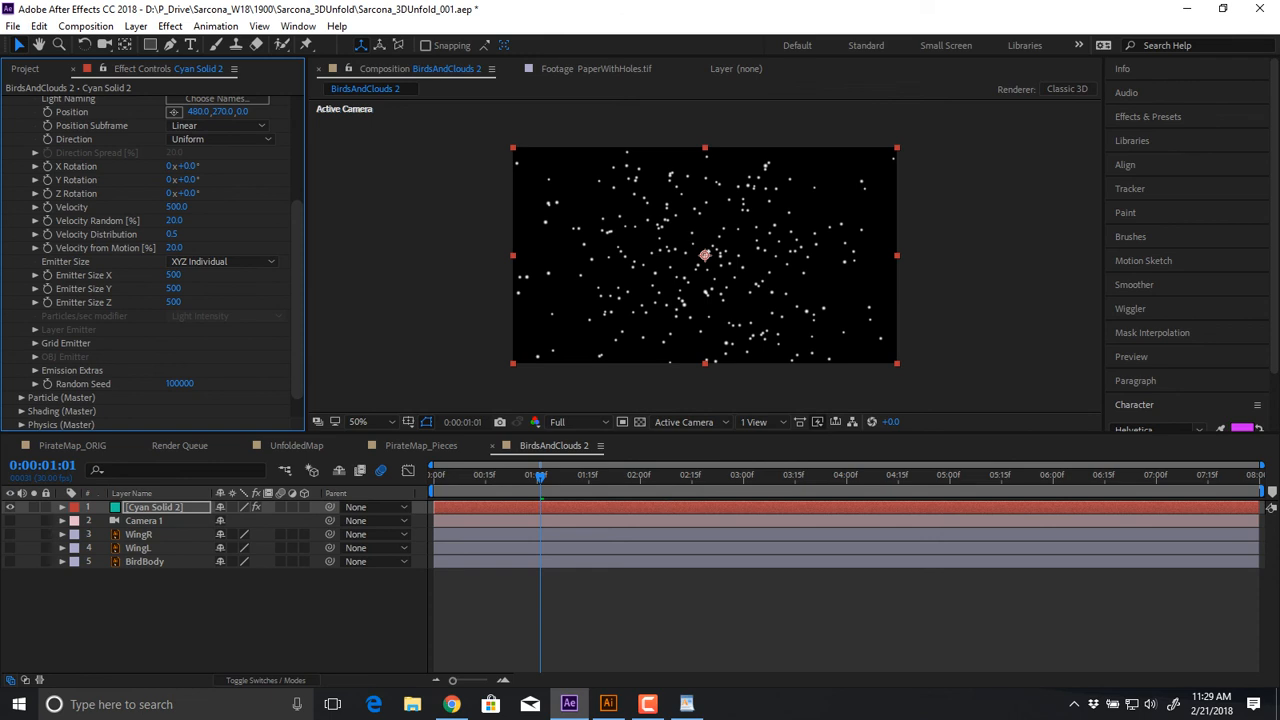
left_click_drag(174, 289, 30, 289)
Set the emitter's Velocity Random to 5%
scroll(160, 260, "up", 5)
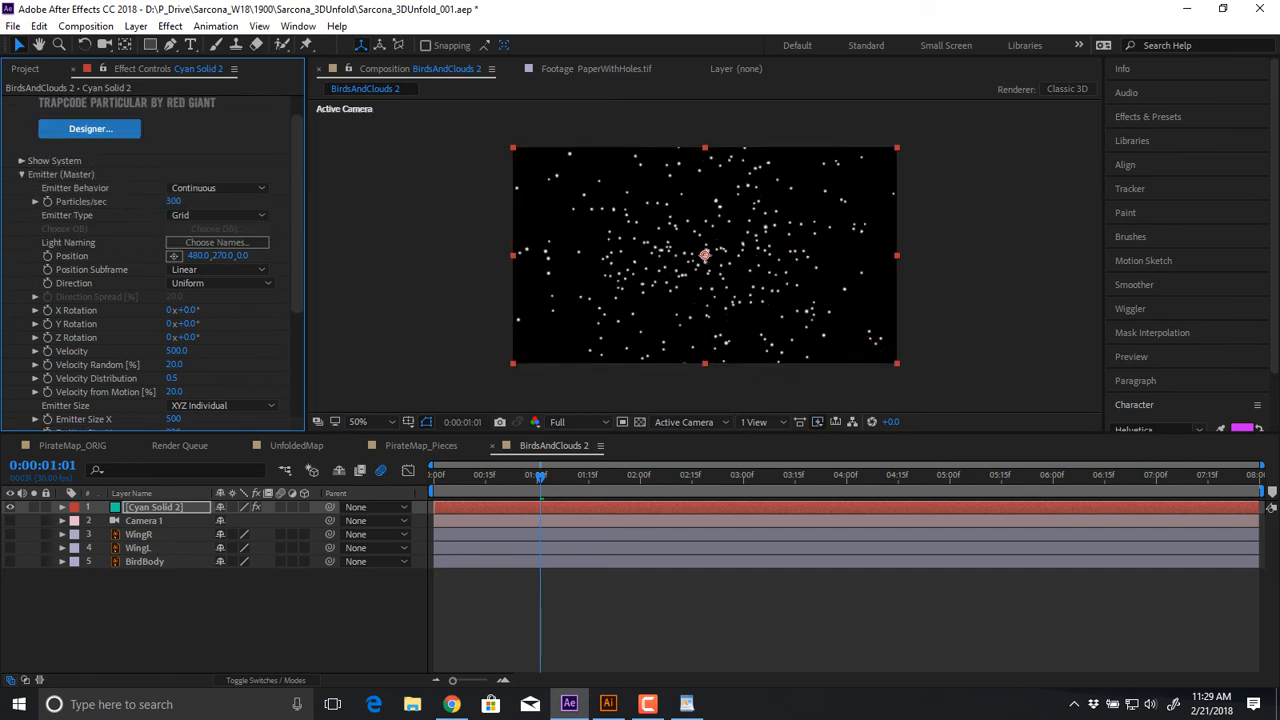
left_click(176, 365)
type("5")
key("Return")
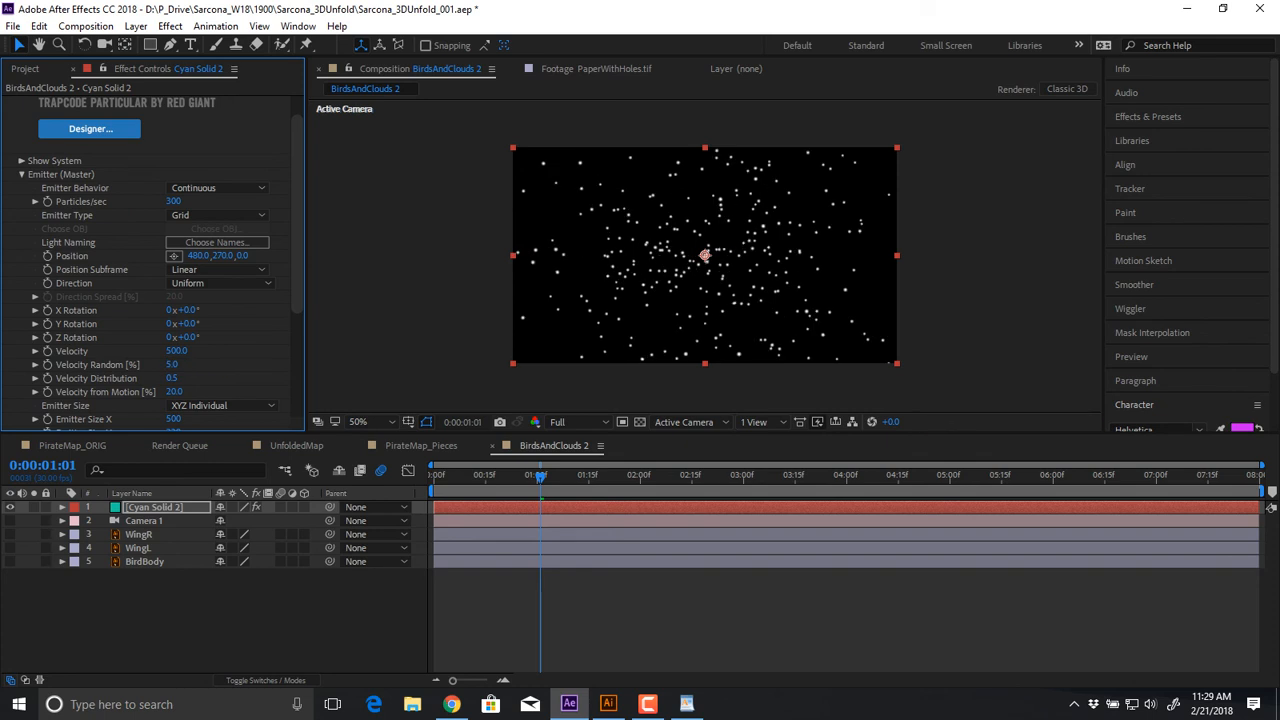
Set the Emitter Size Y to 12
scroll(200, 330, "down", 2)
left_click(175, 361)
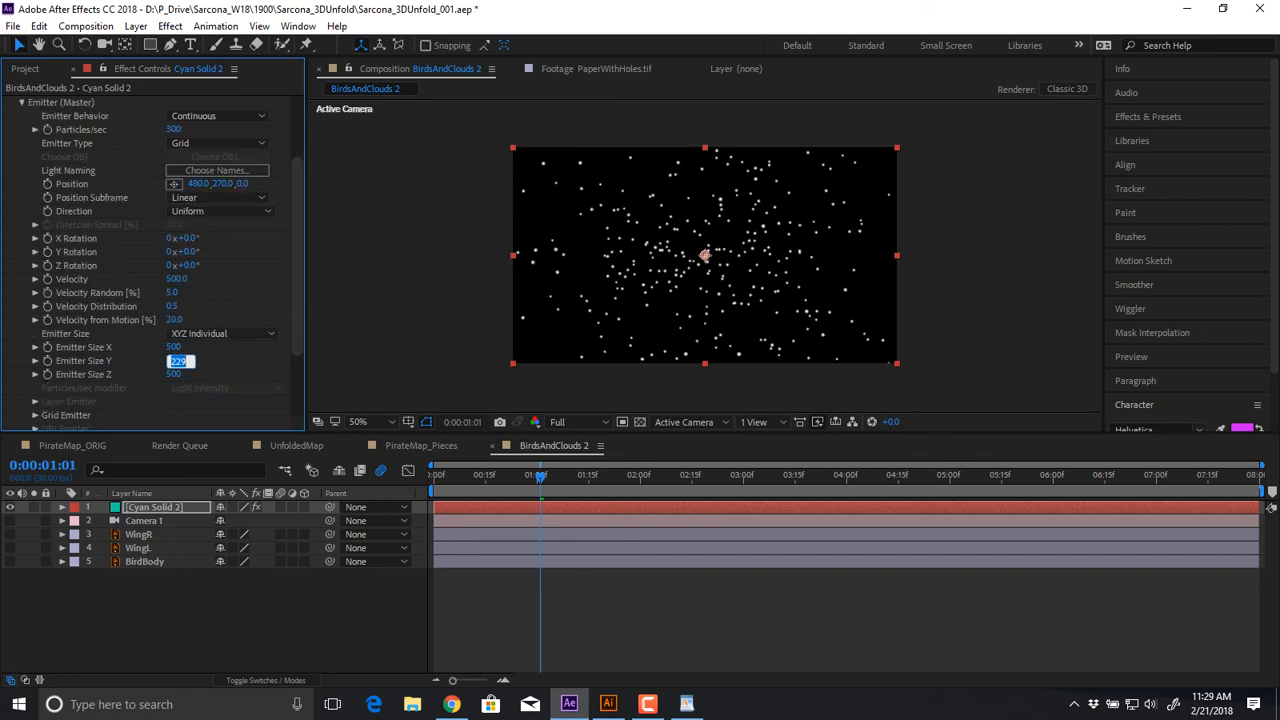
type("12")
key("Tab")
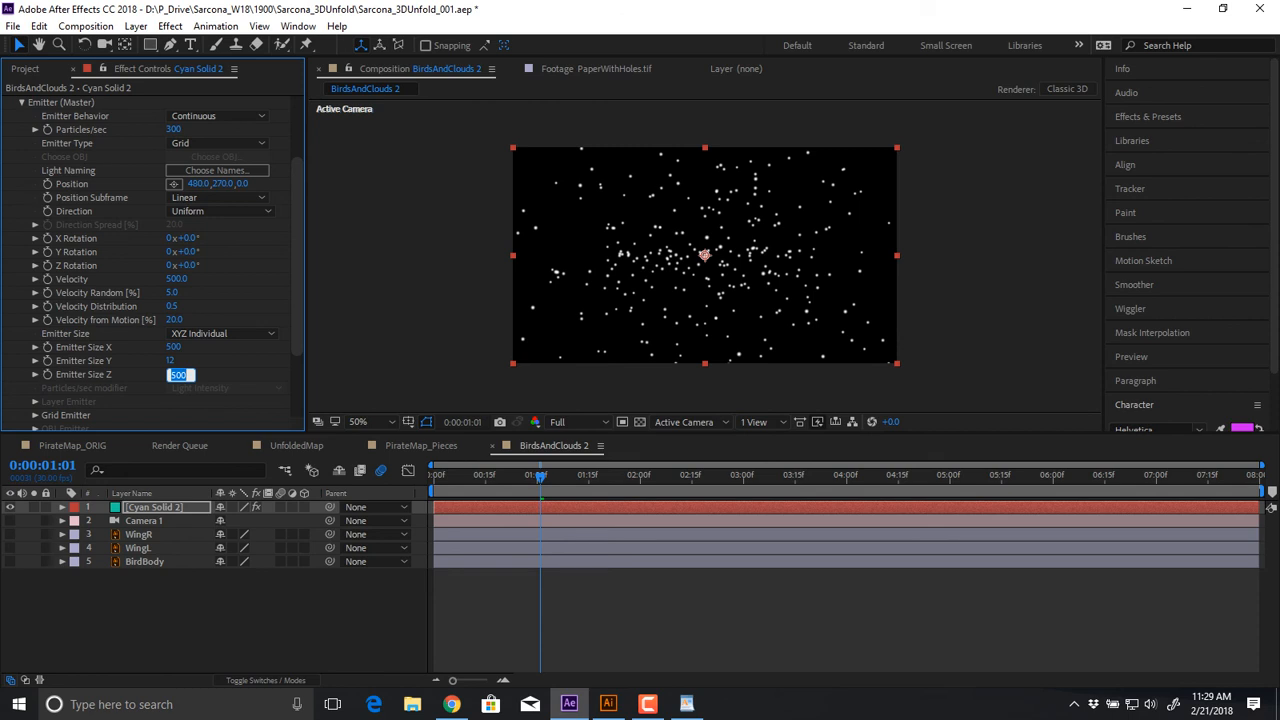
Try an emitter X Rotation of 92° and a Y Rotation of 56°, undoing each one
left_click_drag(188, 238, 280, 238)
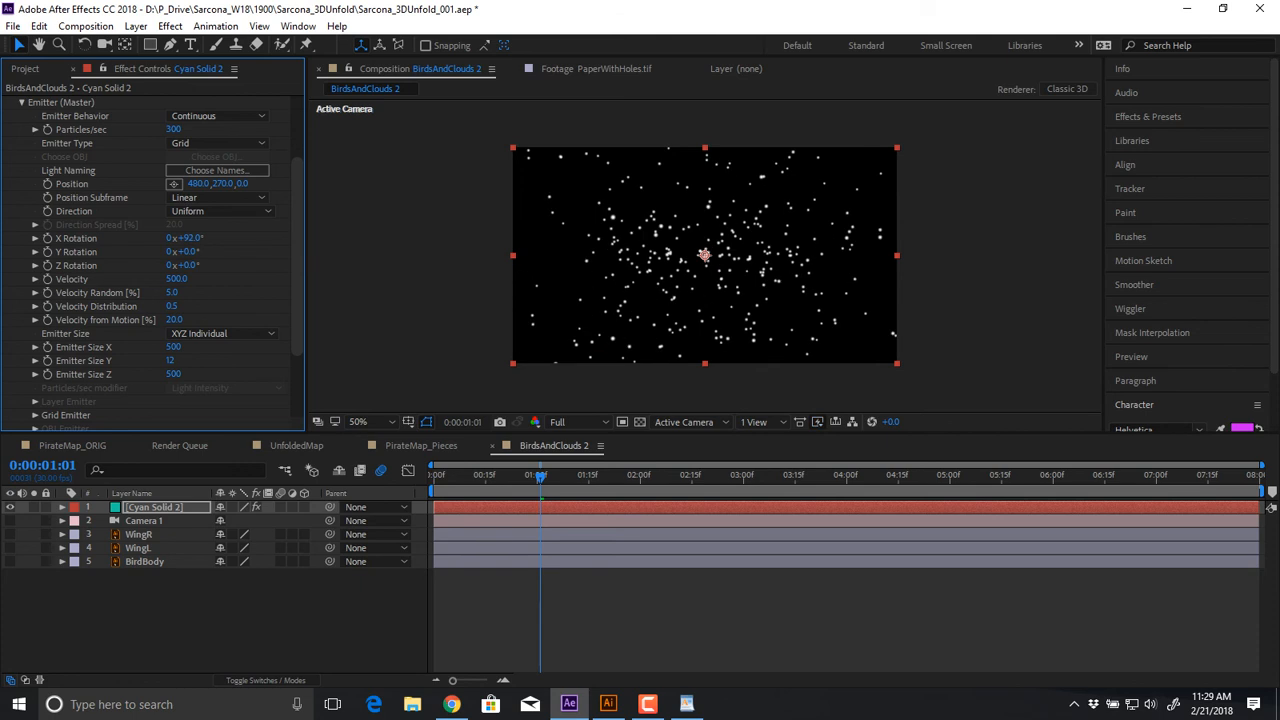
key("ctrl+z")
key("ctrl+z")
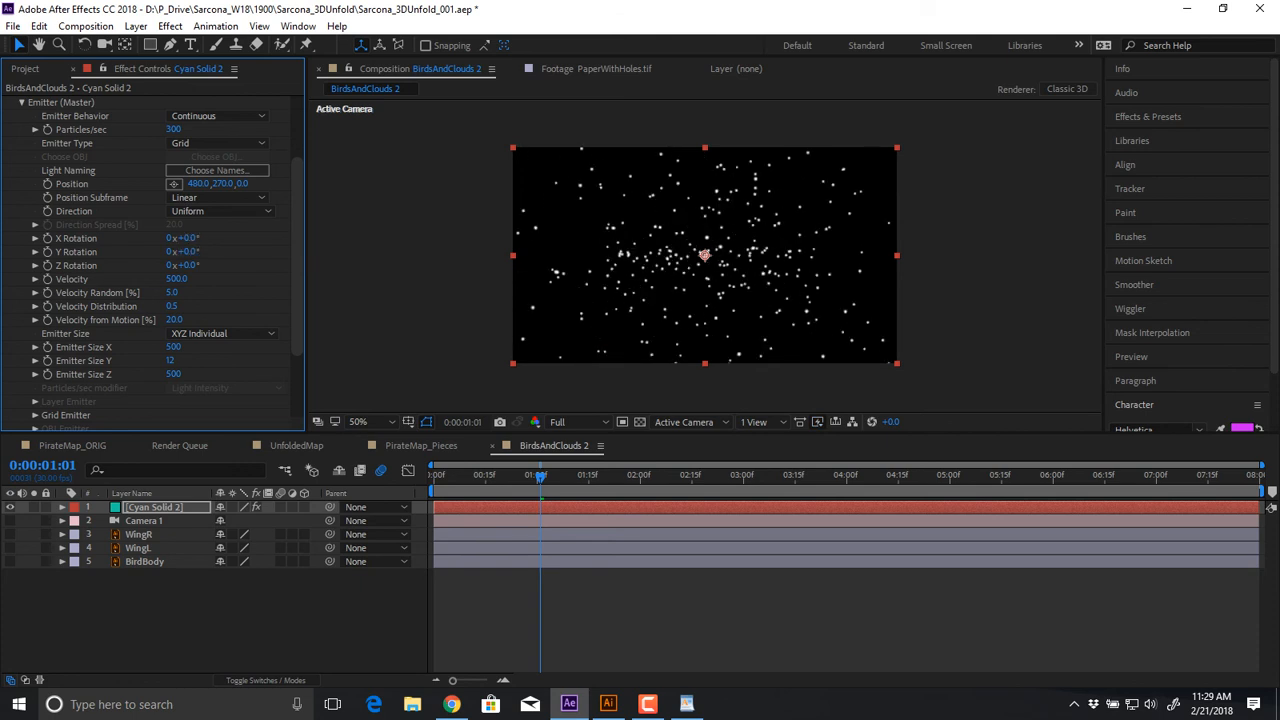
left_click_drag(188, 252, 241, 252)
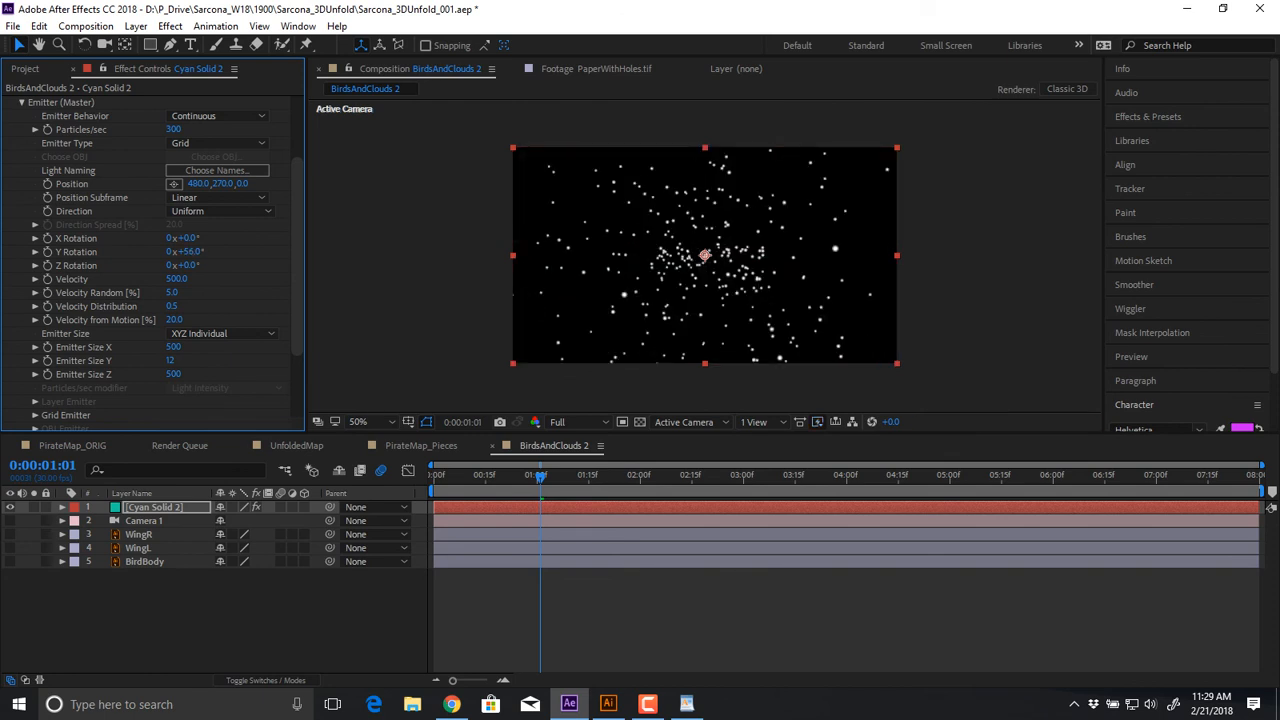
key("ctrl+z")
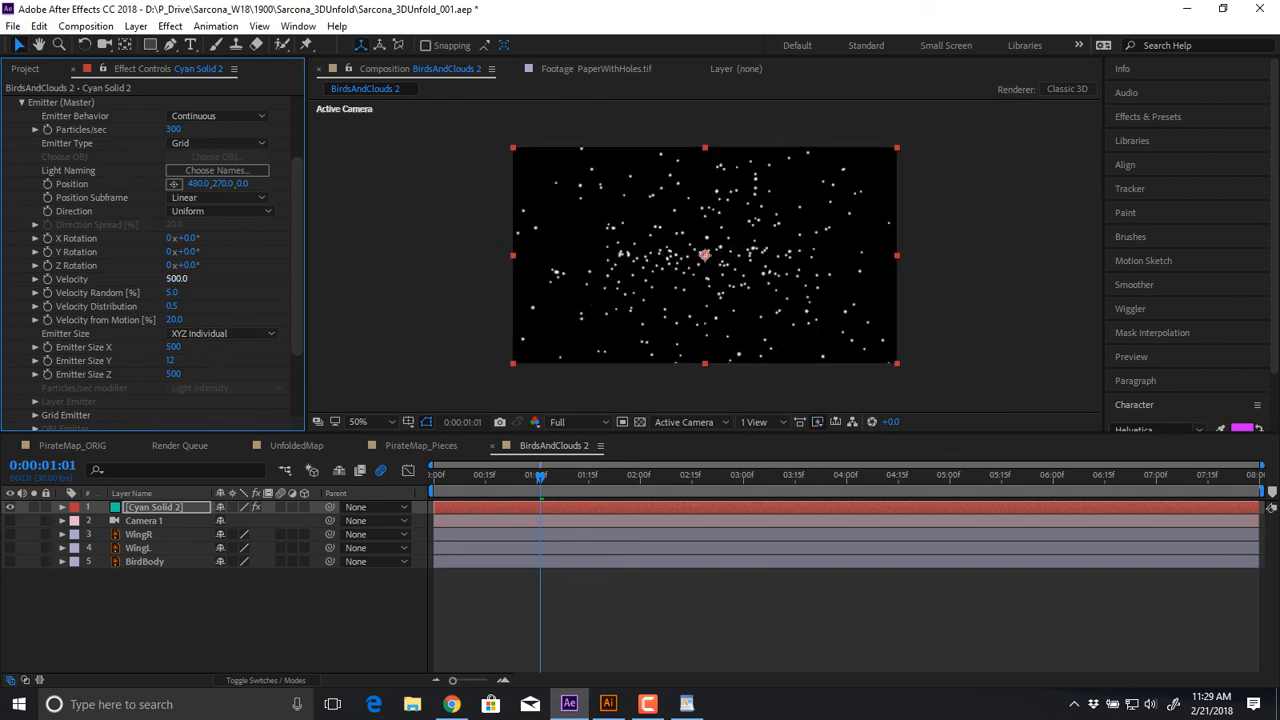
Set the Velocity of the flattened emitter to 0 and preview from the start with the composition zoomed to 100%
left_click(177, 279)
type("0")
key("Return")
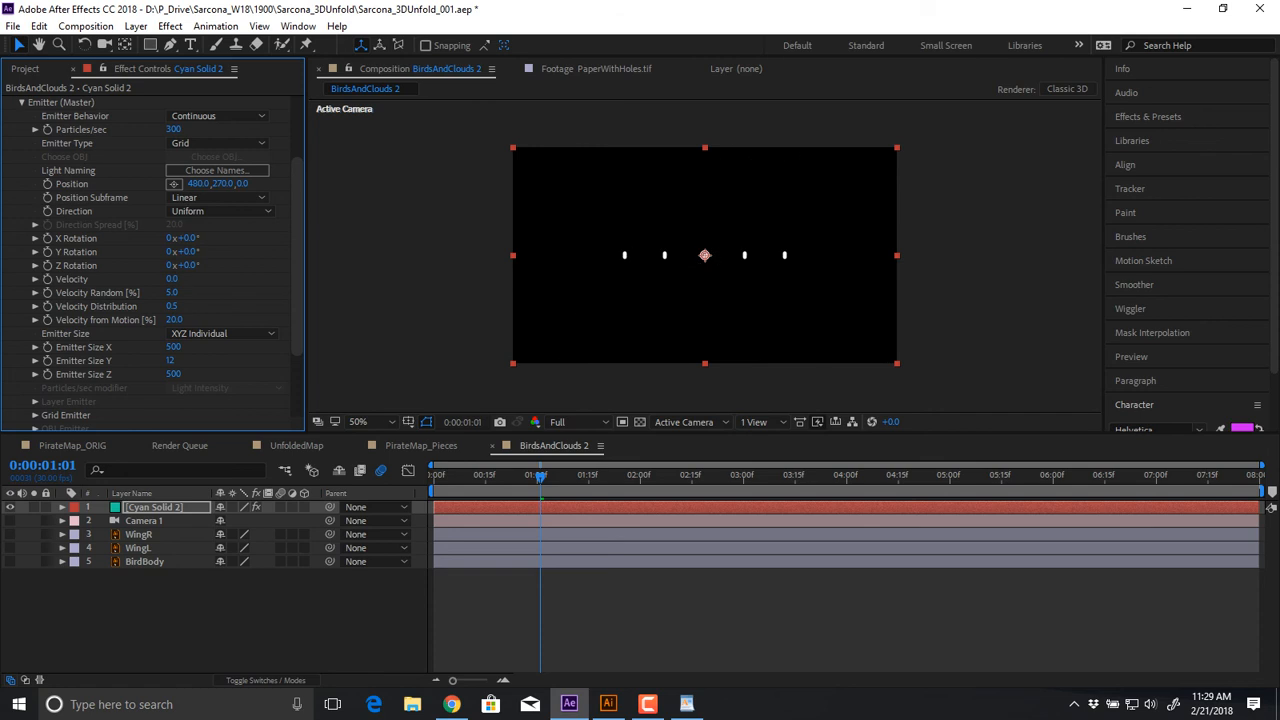
left_click_drag(540, 478, 432, 478)
key("space")
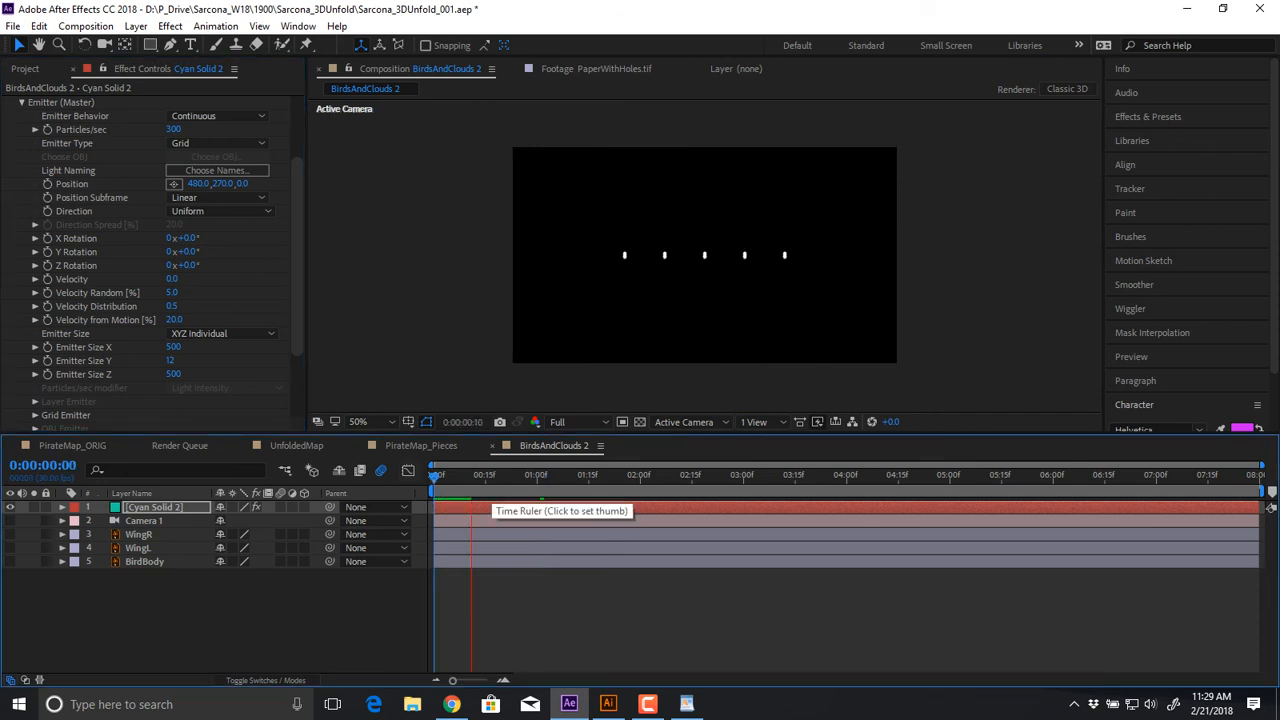
key("period")
key("space")
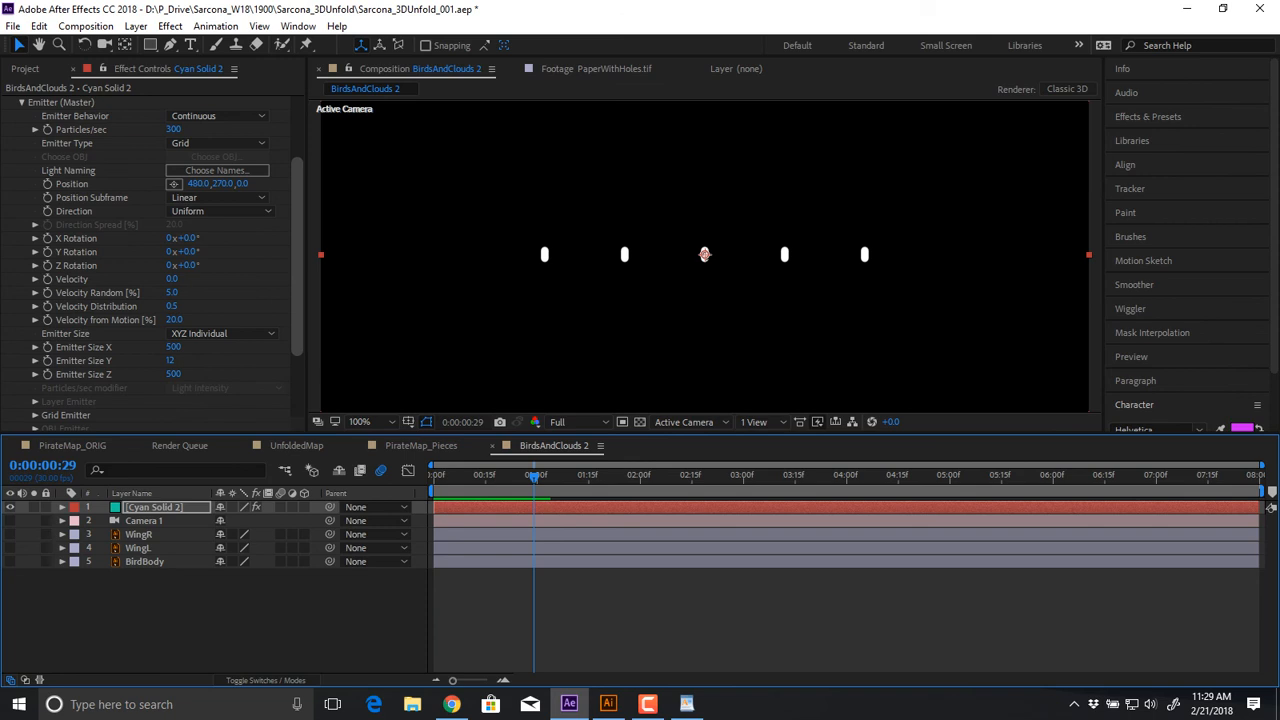
Set the Velocity of the flattened emitter to 10 and preview from the start of the composition
left_click(172, 279)
type("10")
key("Return")
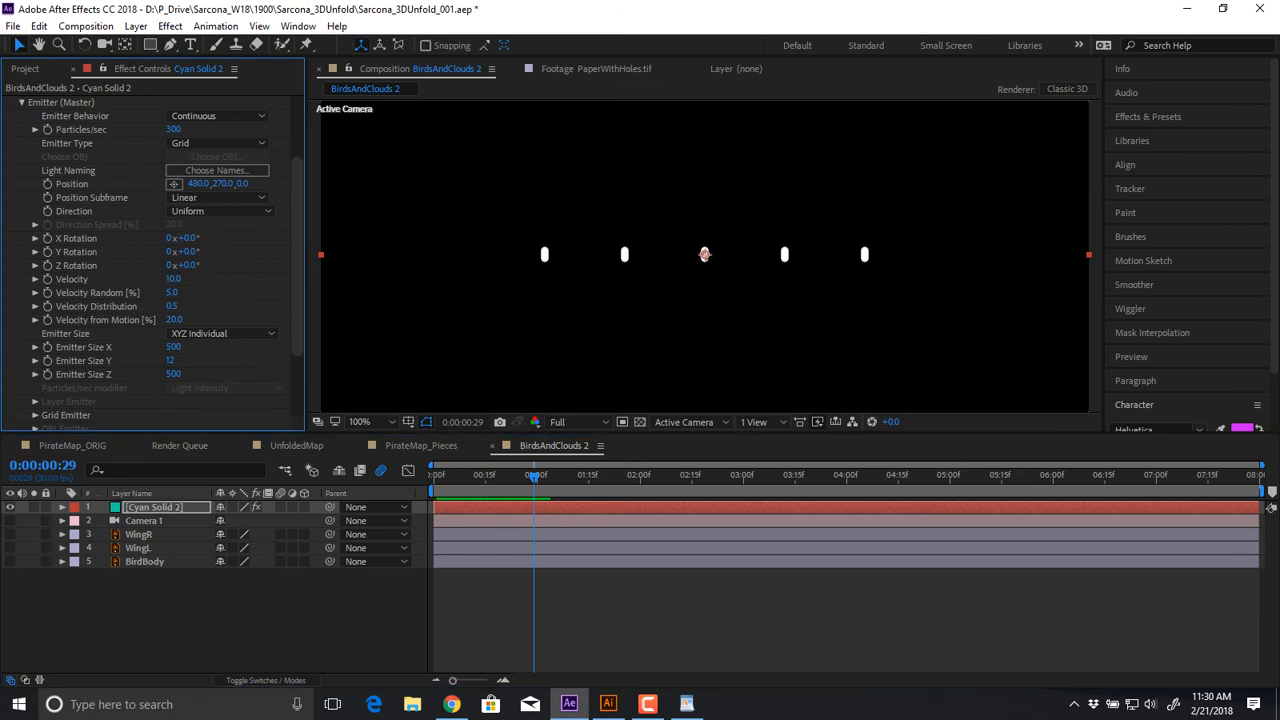
left_click_drag(534, 478, 433, 478)
key("space")
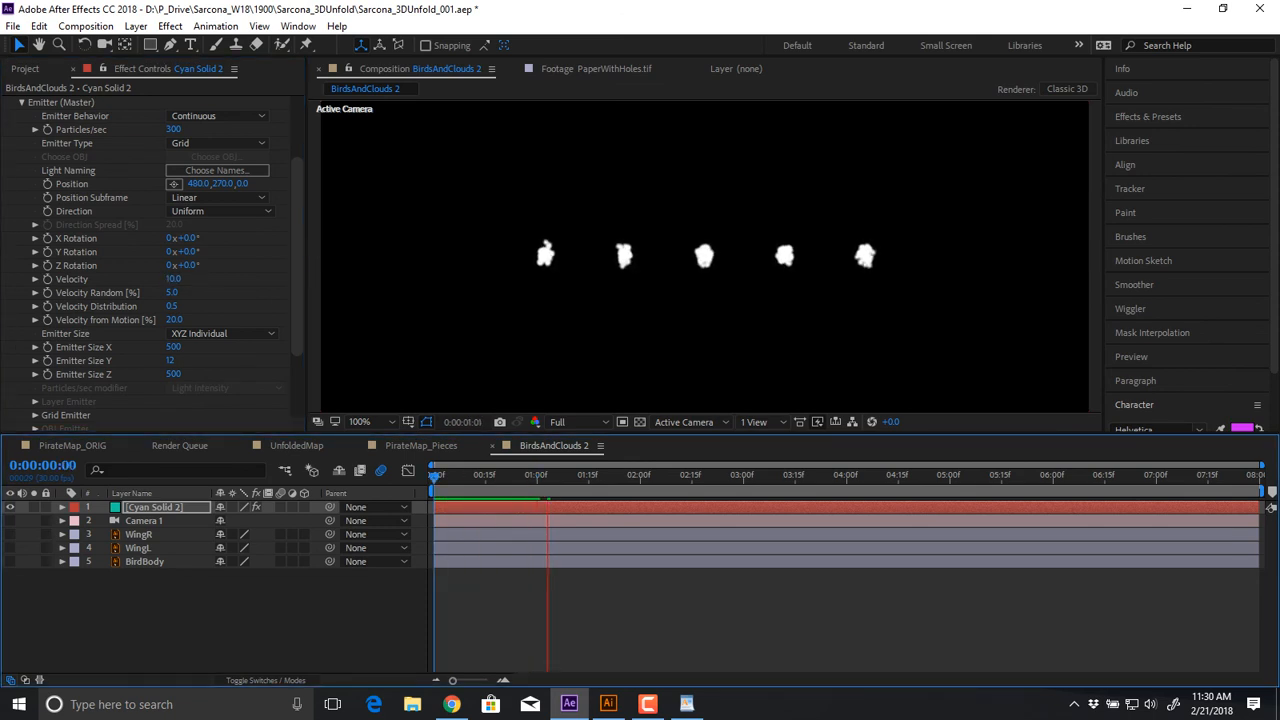
key("space")
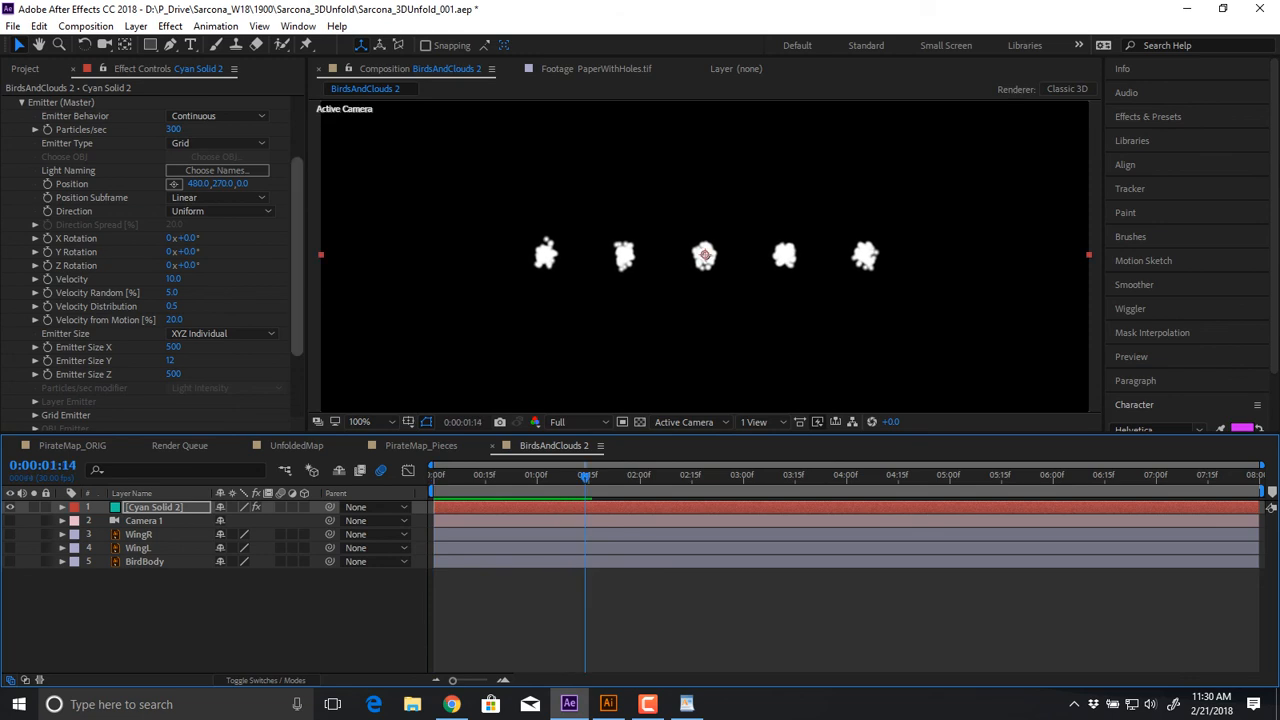
Replay the particle preview and raise the emitter's Velocity Random to 76%
key("space")
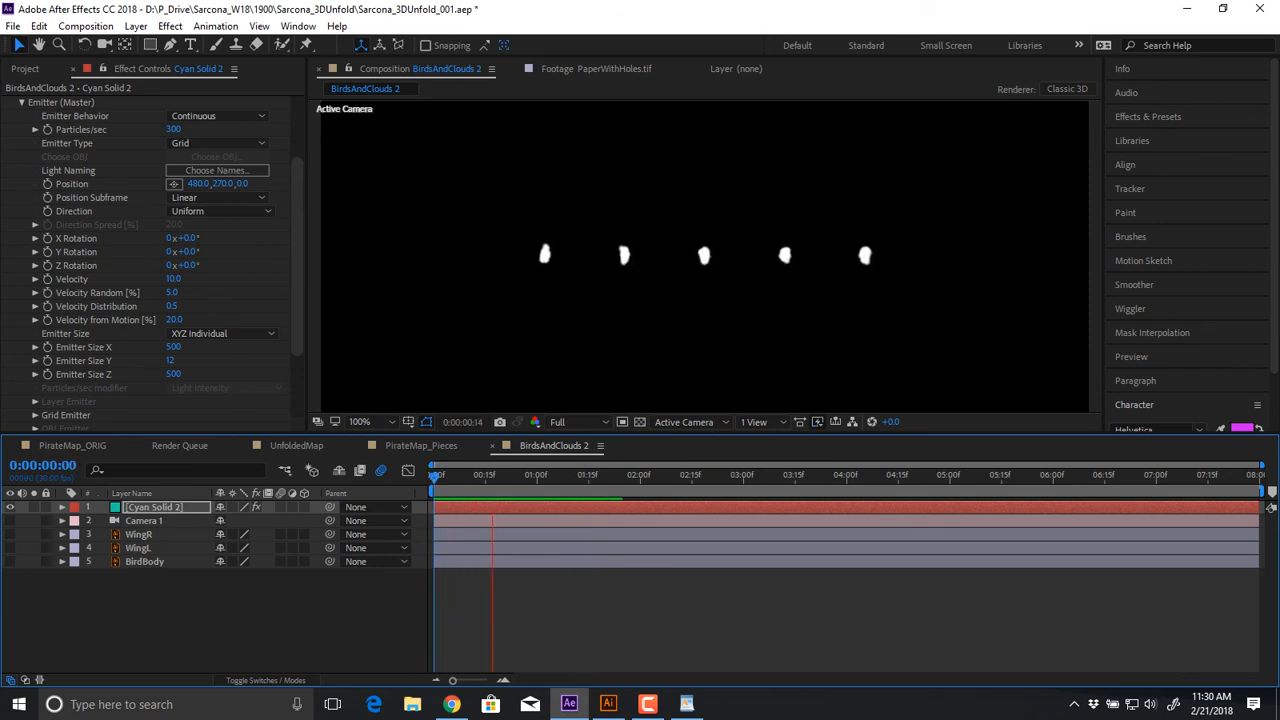
key("space")
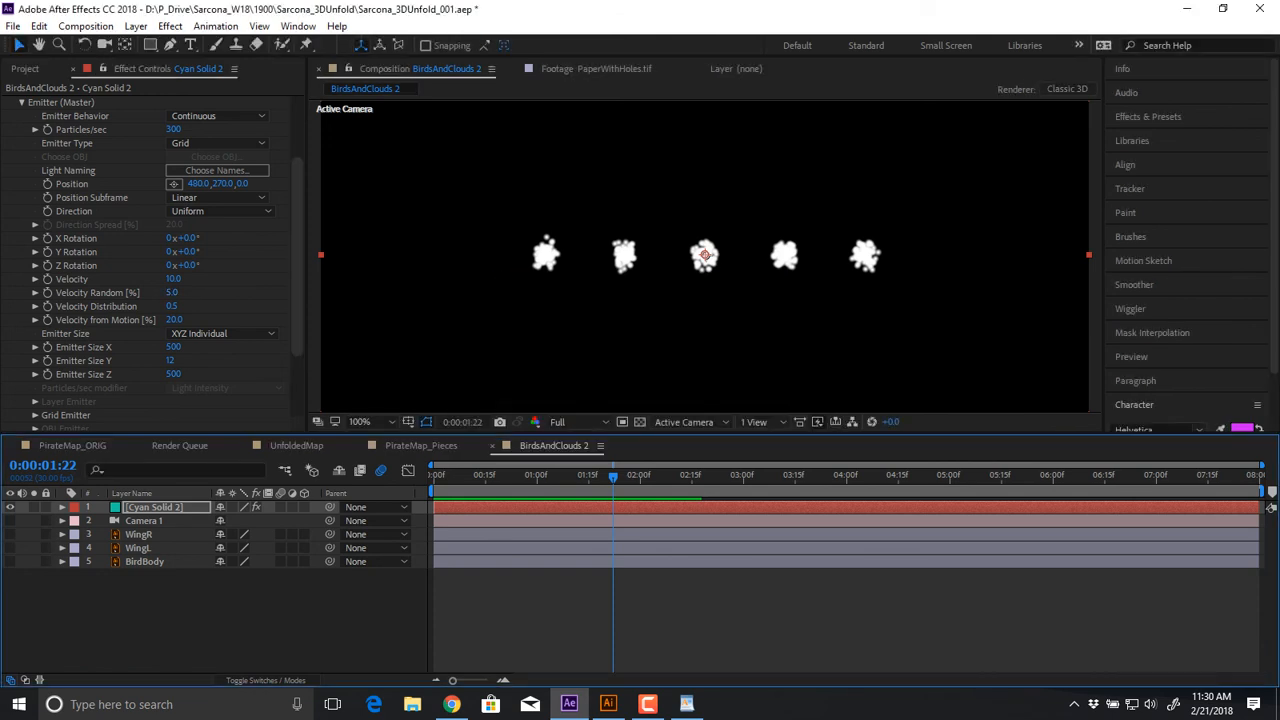
left_click_drag(172, 293, 239, 293)
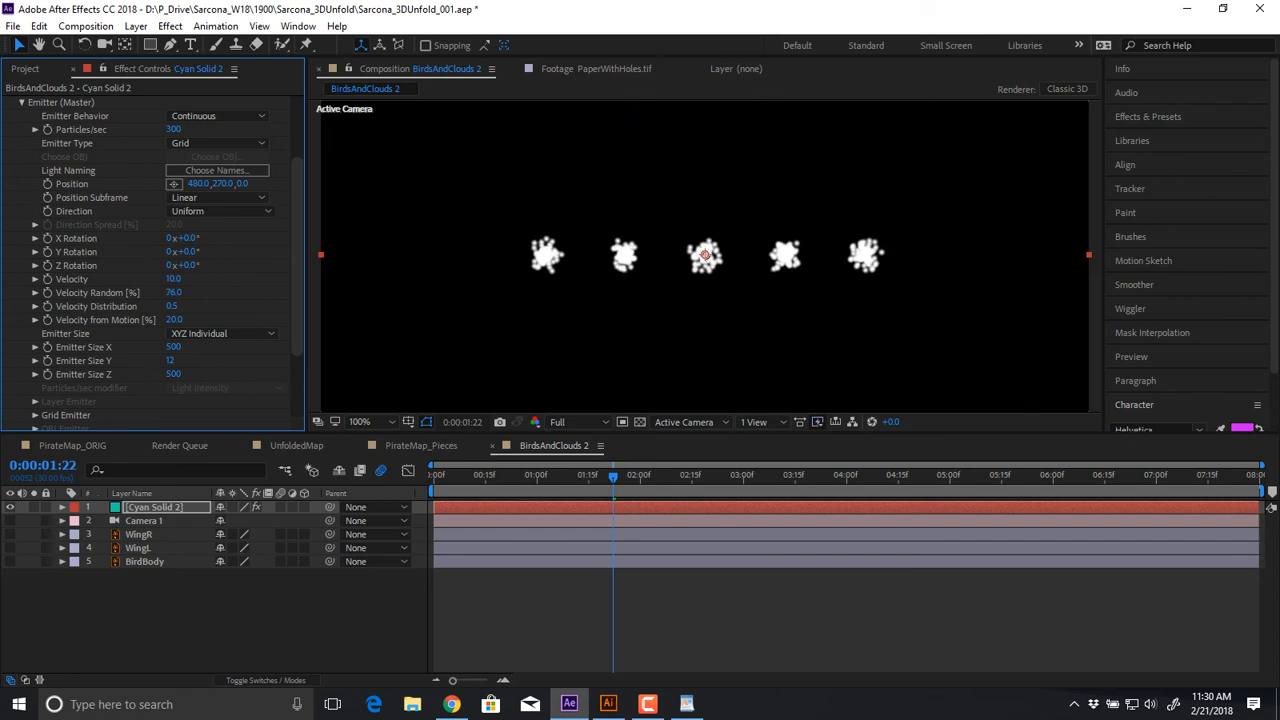
Try rotating the emitter on X and to 65° on Y, and undo the rotations
left_click_drag(188, 238, 213, 252)
key("ctrl+z")
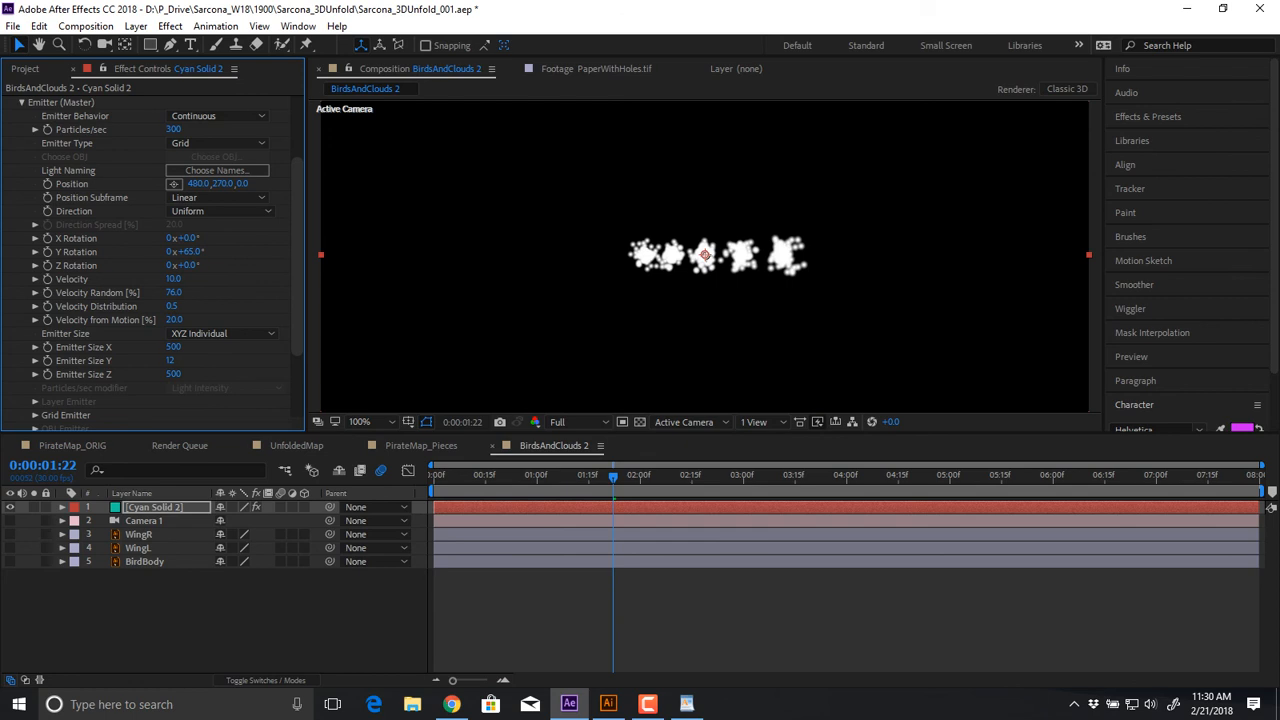
key("ctrl+z")
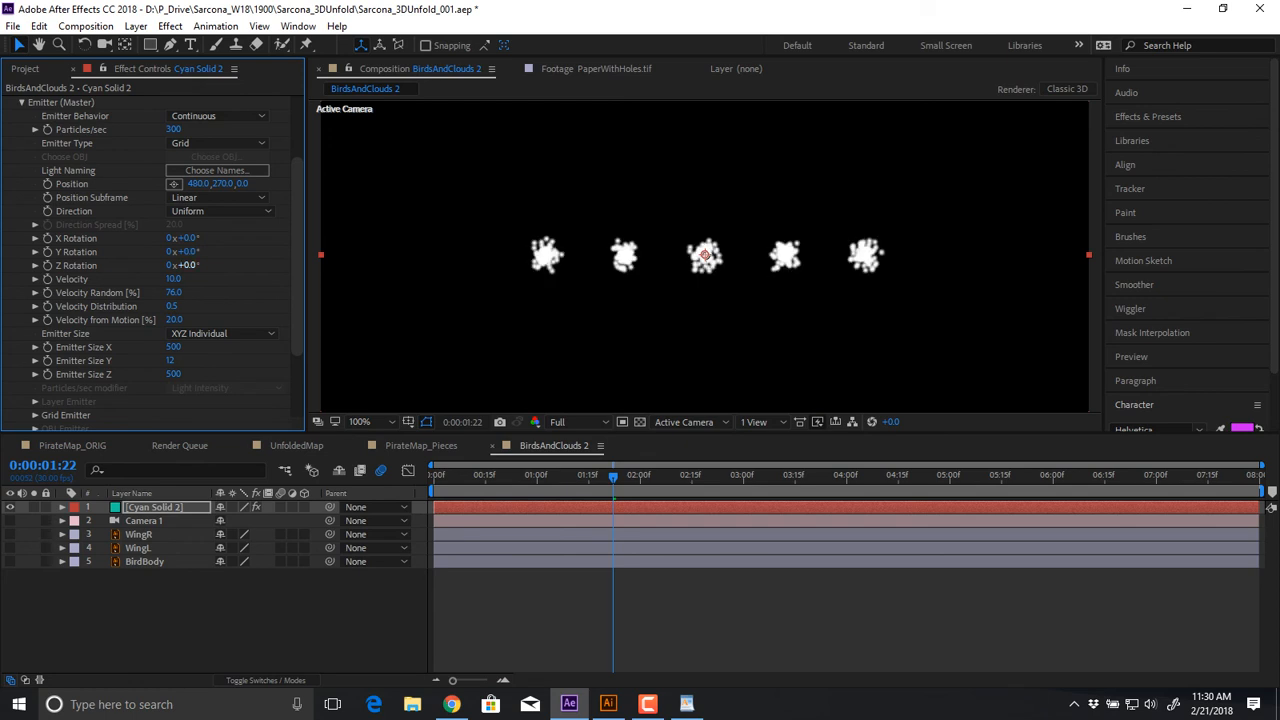
Rotate the particle emitter to 37° on Z and 54° on Y, with the composition zoomed out to 50%
left_click_drag(190, 266, 227, 266)
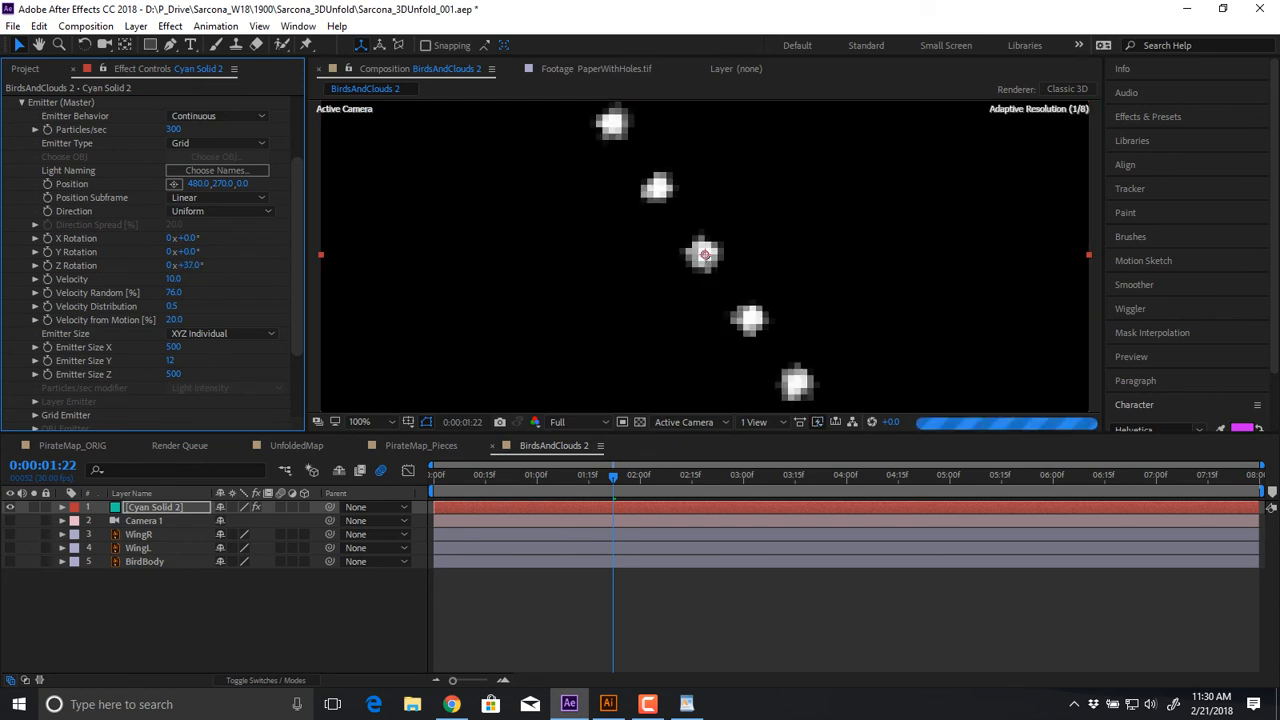
scroll(706, 256, "down", 1)
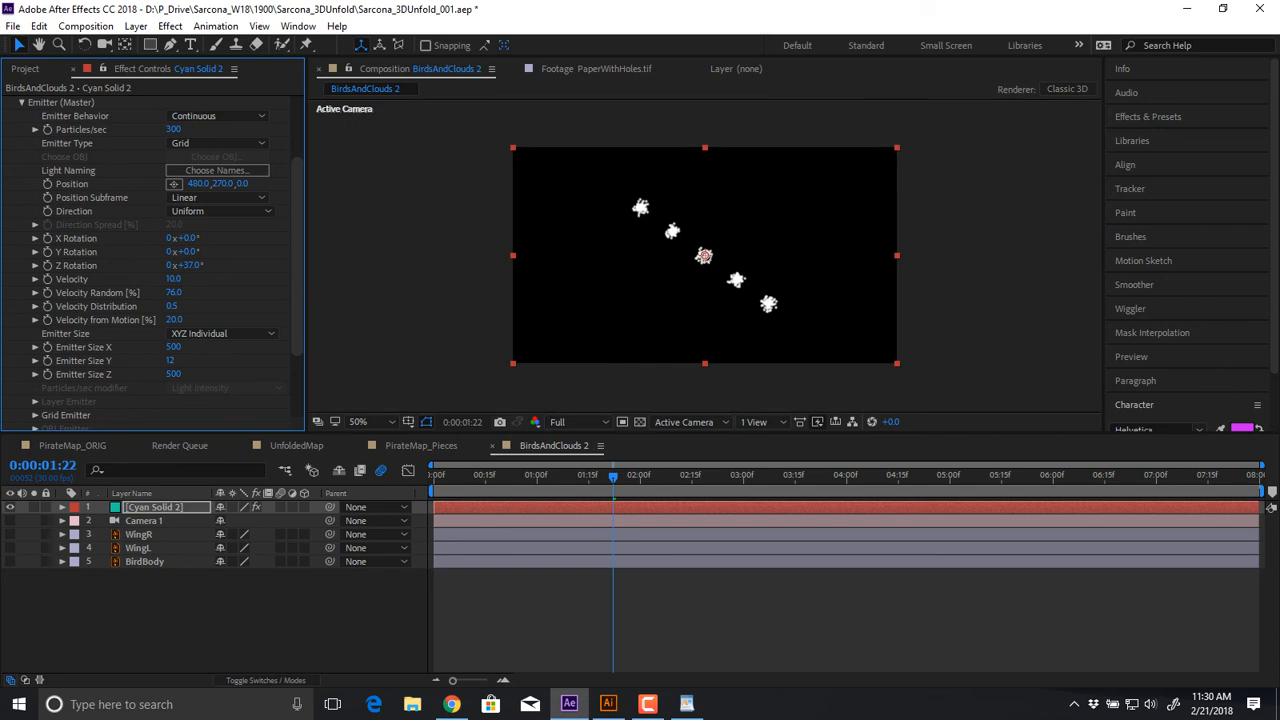
left_click_drag(184, 252, 231, 252)
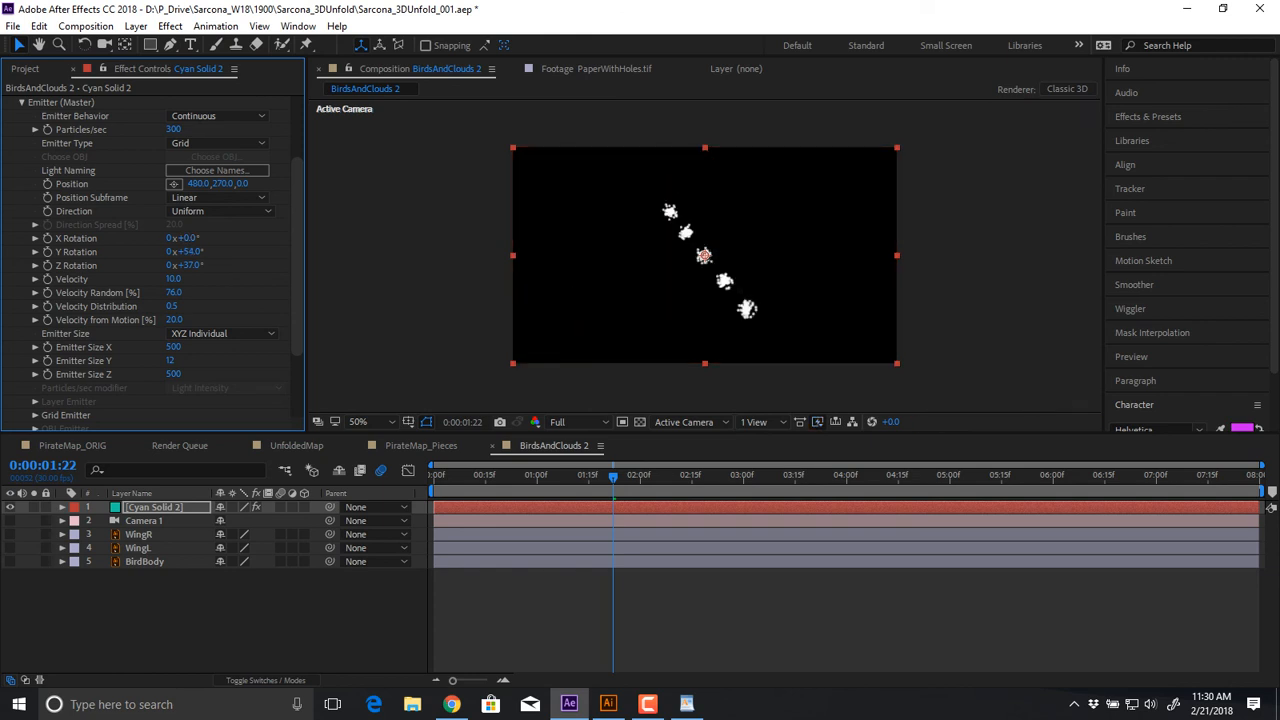
Set the emitter size to 530 in X, 316 in Y and 0 in Z
scroll(187, 238, "down", 2)
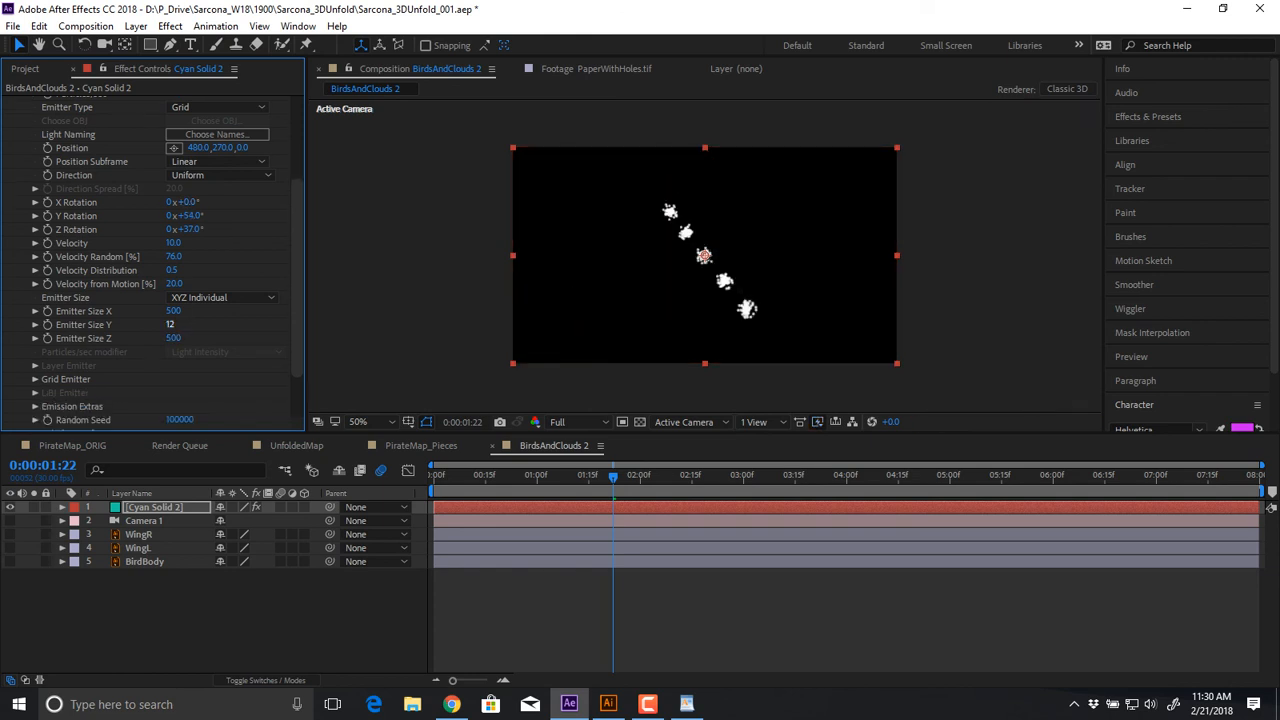
mouse_move(170, 324)
left_mouse_down()
mouse_move(238, 324)
mouse_move(127, 338)
mouse_move(174, 338)
left_mouse_up()
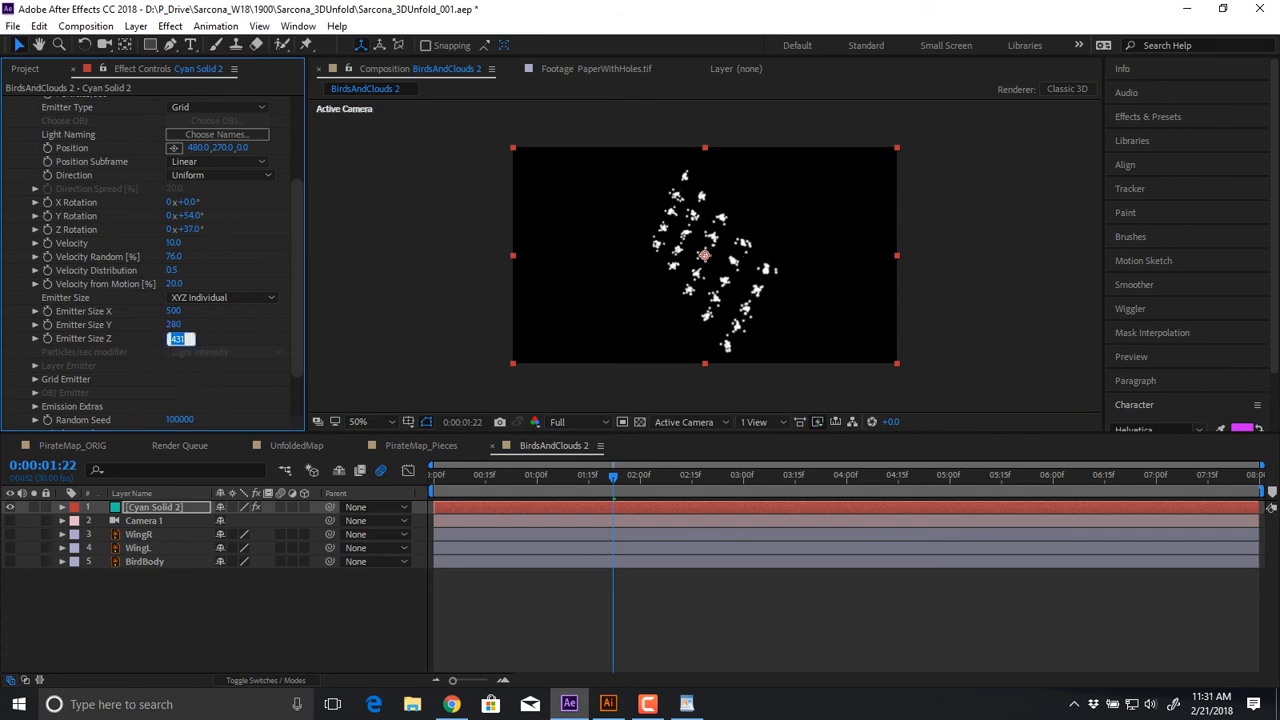
type("0")
key("Return")
left_click_drag(173, 324, 203, 311)
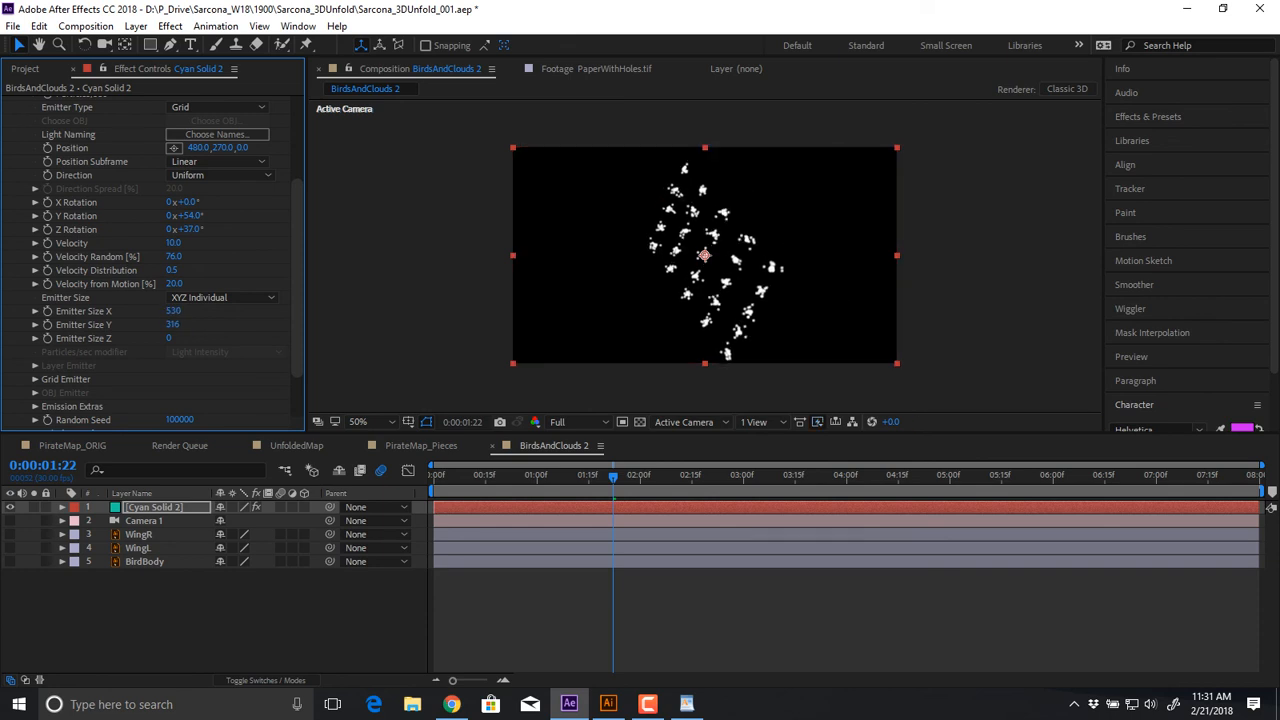
Reset the emitter's Y and Z rotation to 0° and tilt its X rotation to -64°
left_click(190, 216)
type("0")
left_click(190, 230)
type("0")
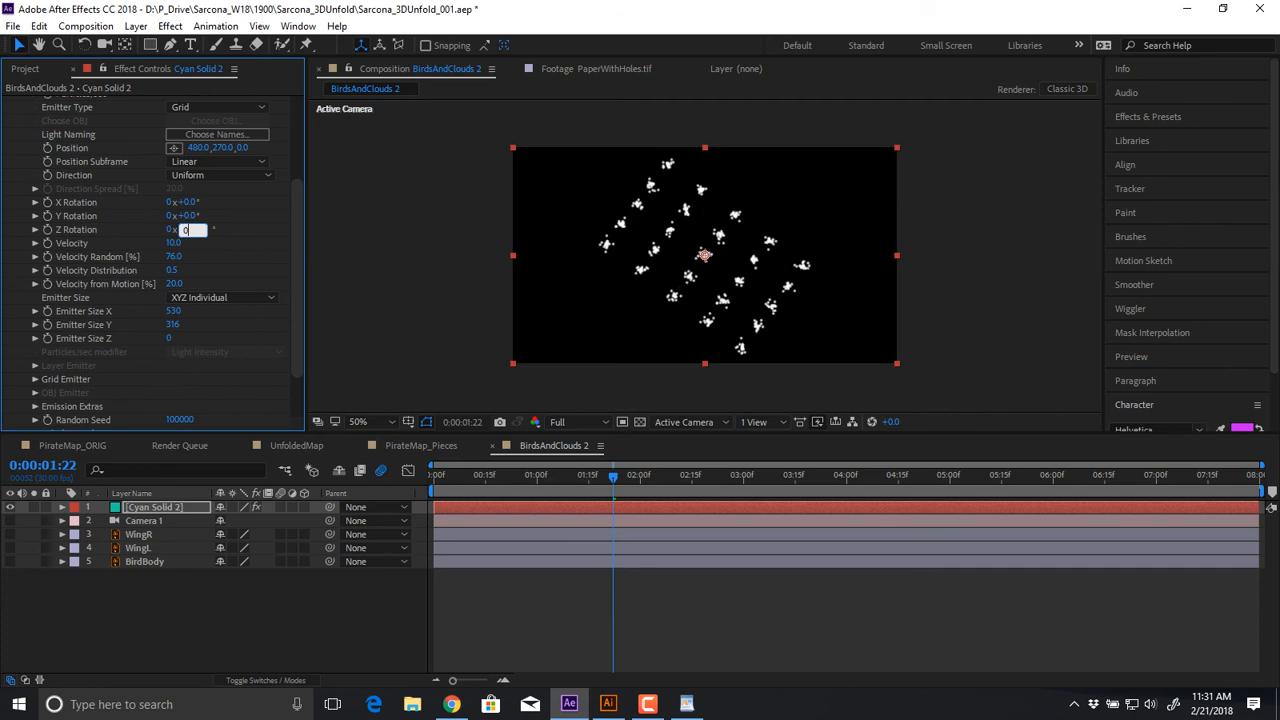
key("Return")
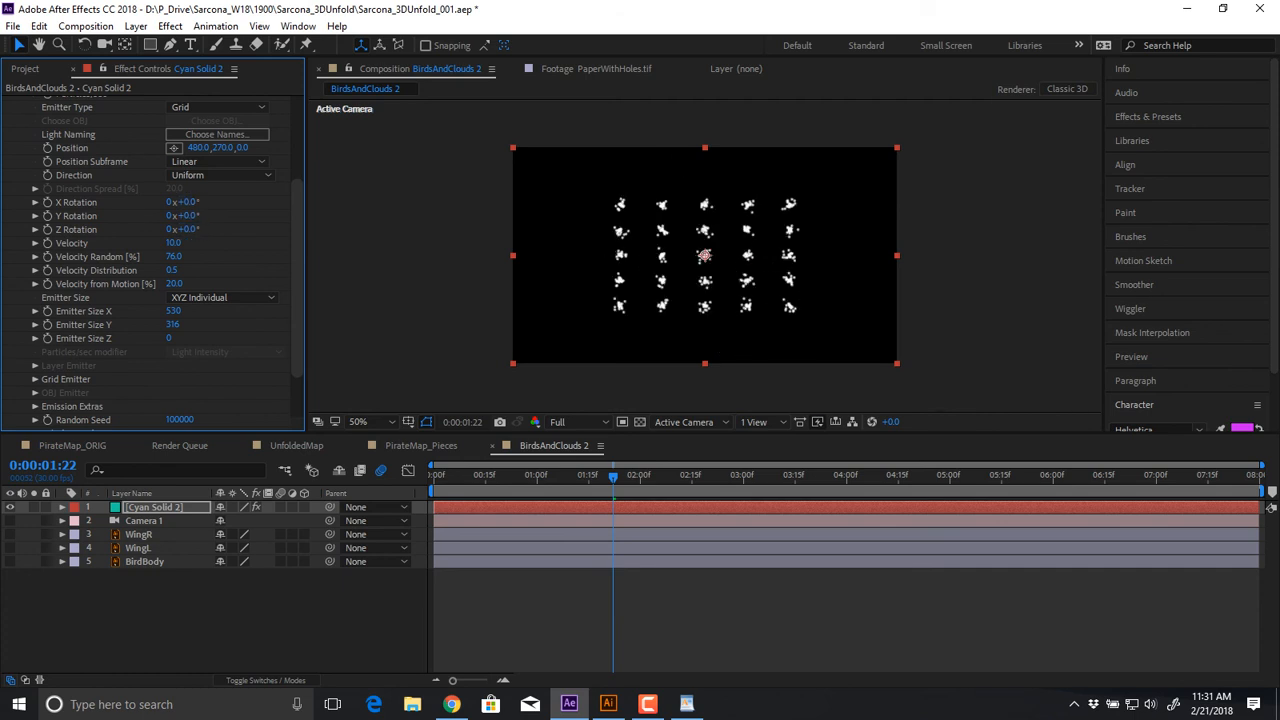
left_click_drag(189, 202, 131, 202)
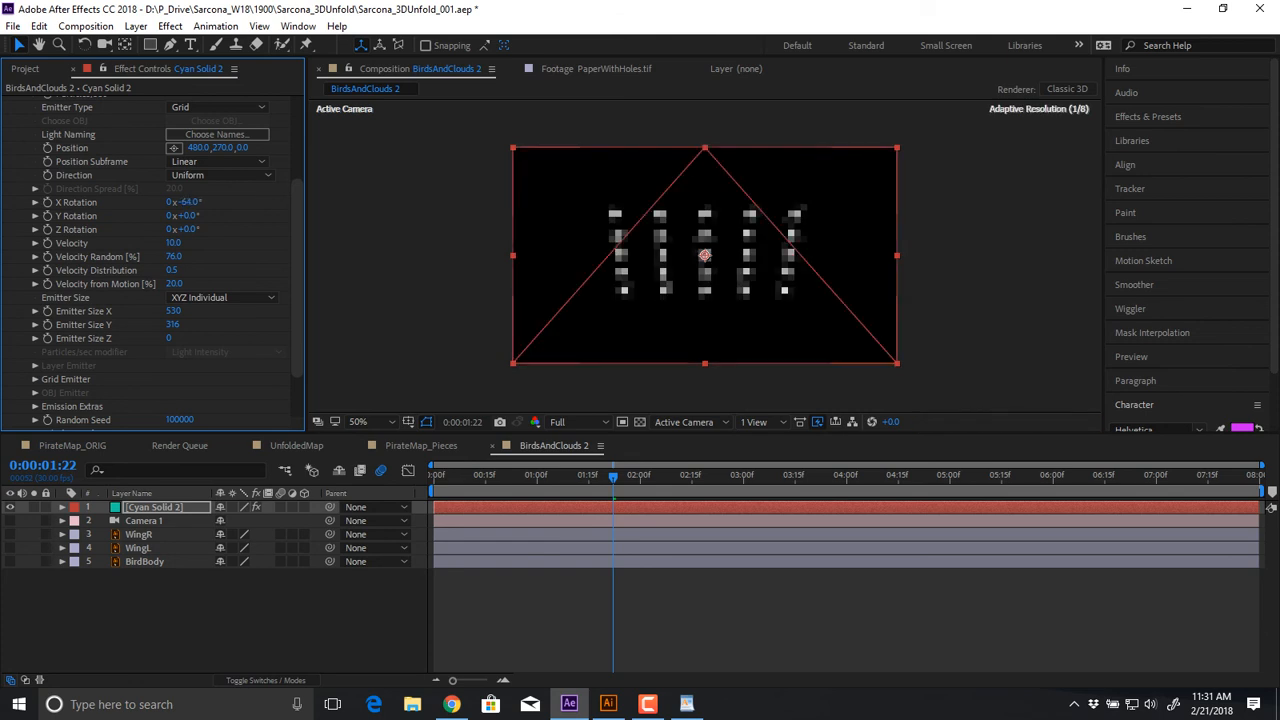
key("period")
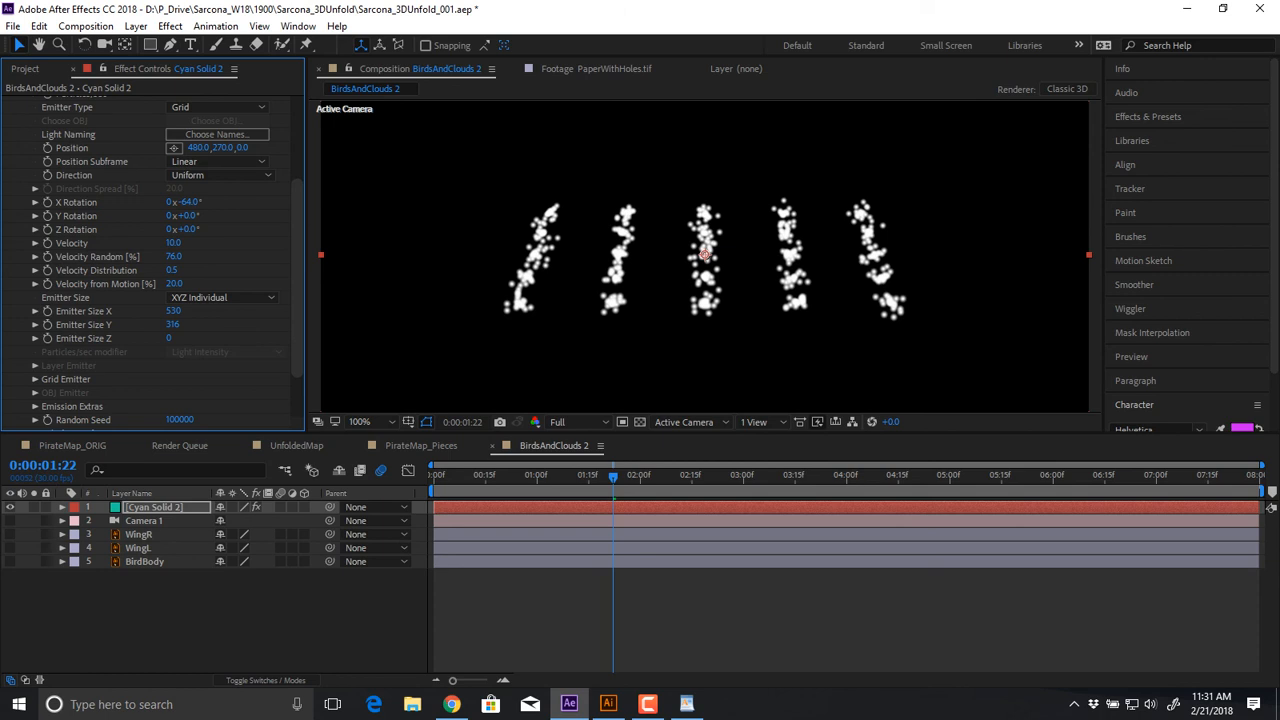
Set the emitter velocity to 100 and preview the particle animation from the start
left_click_drag(174, 243, 225, 243)
left_click(176, 243)
type("100")
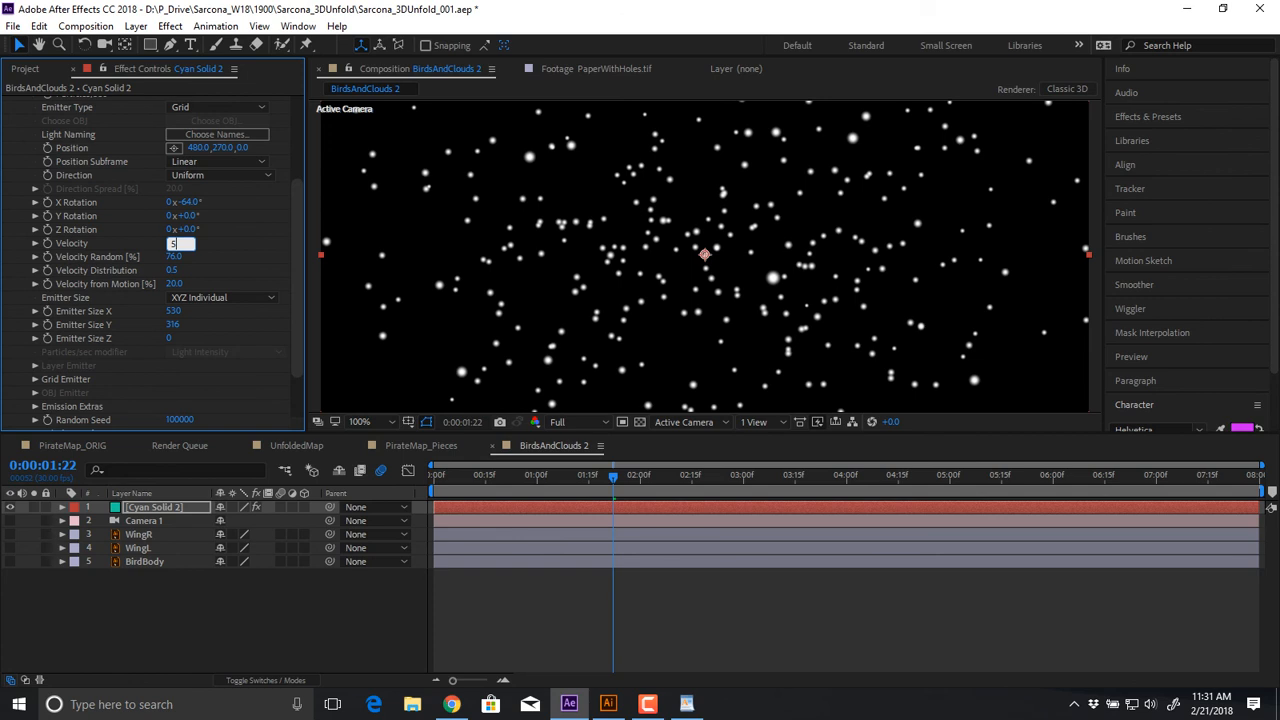
key("Return")
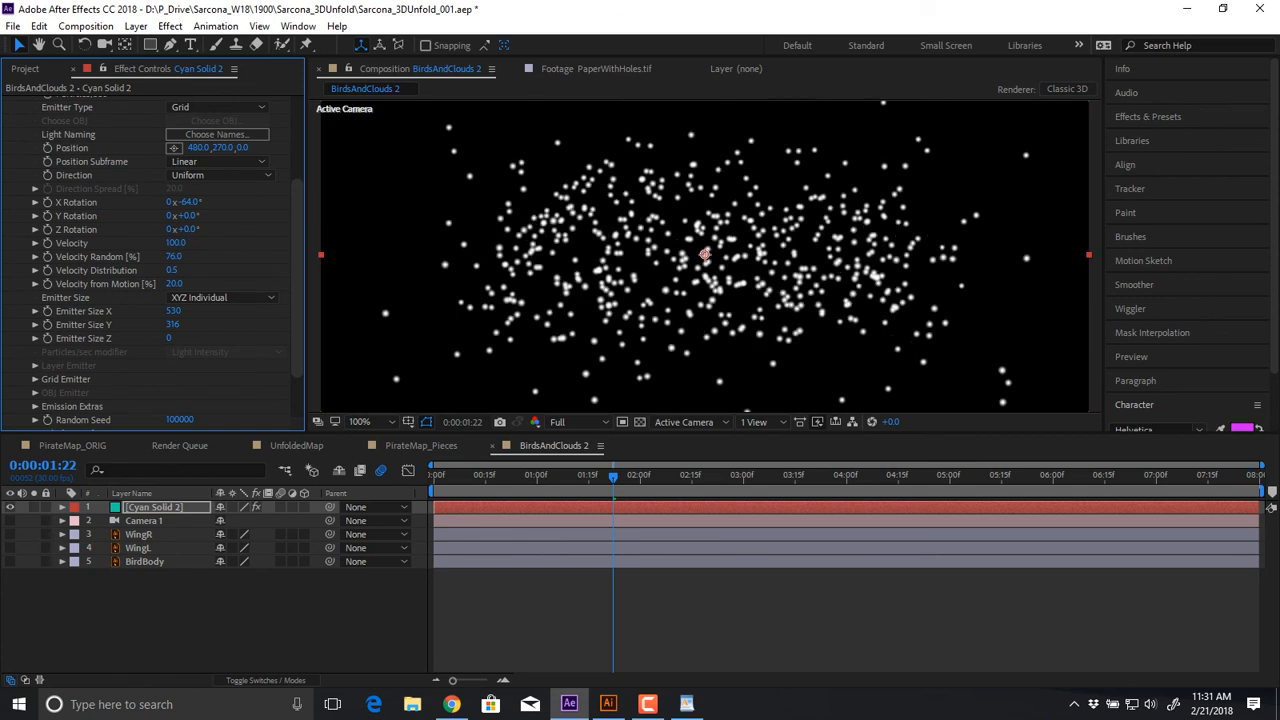
key("Home")
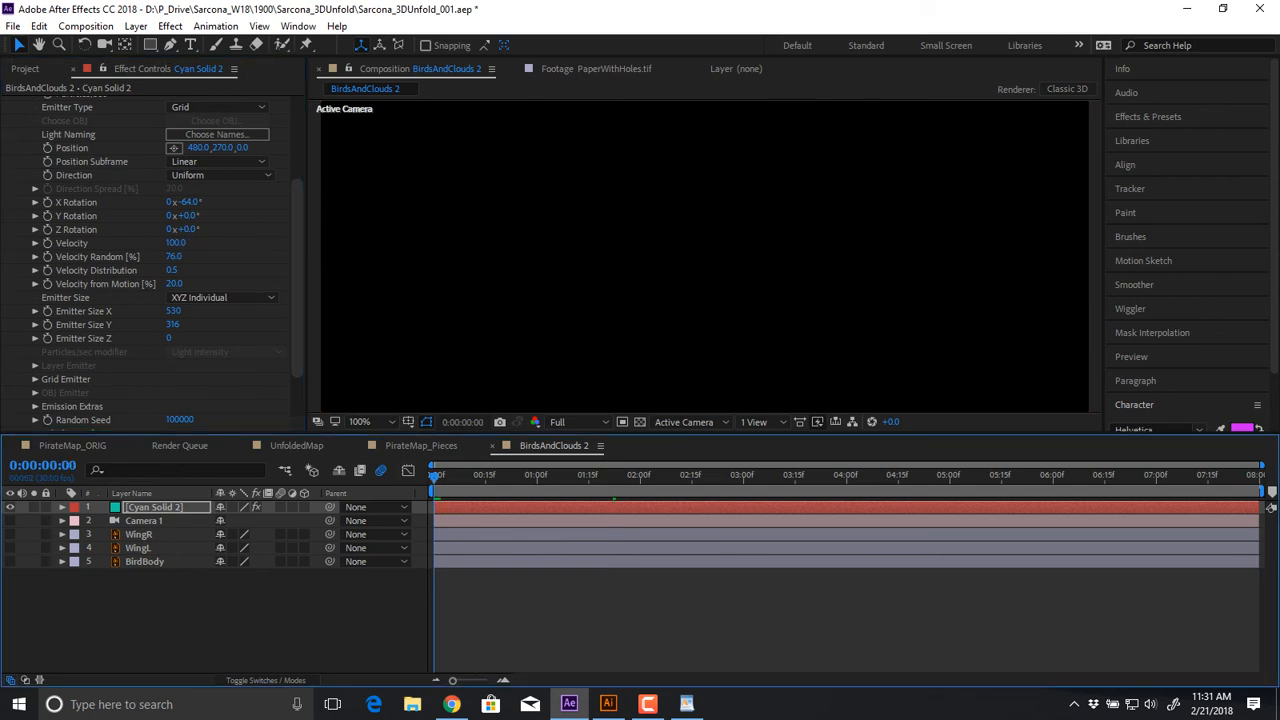
key("space")
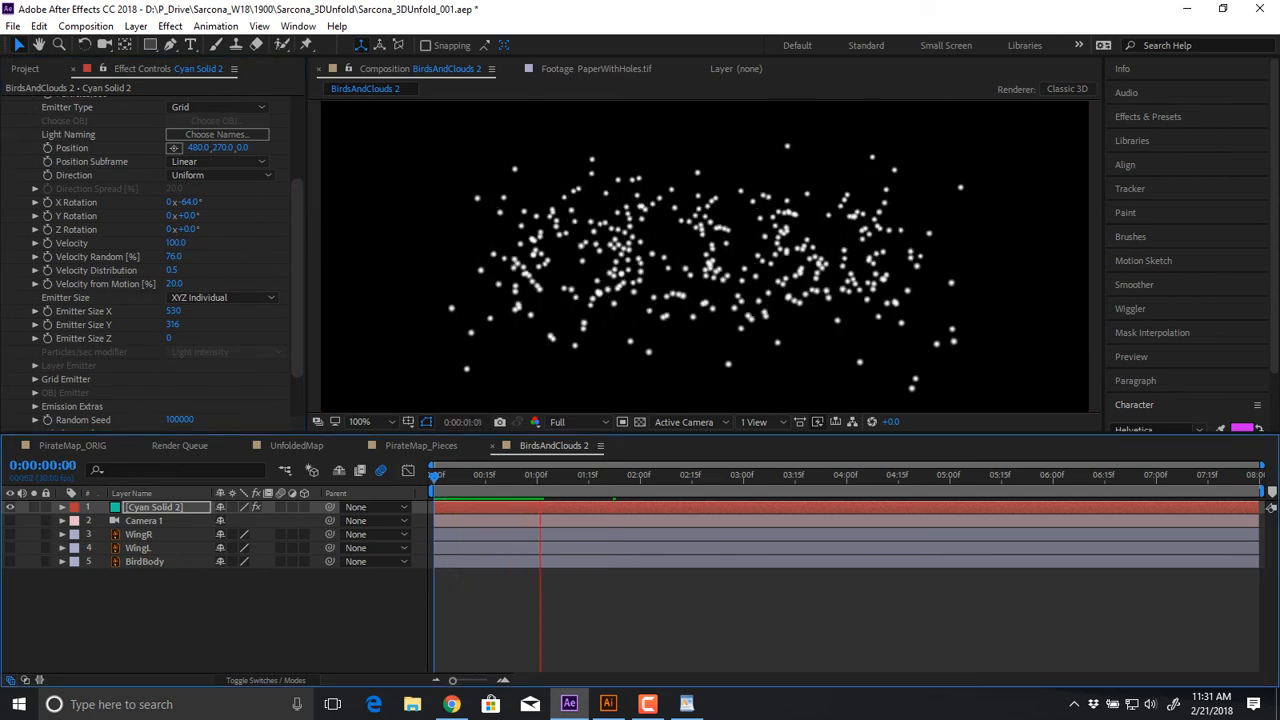
key("space")
key("Home")
key("space")
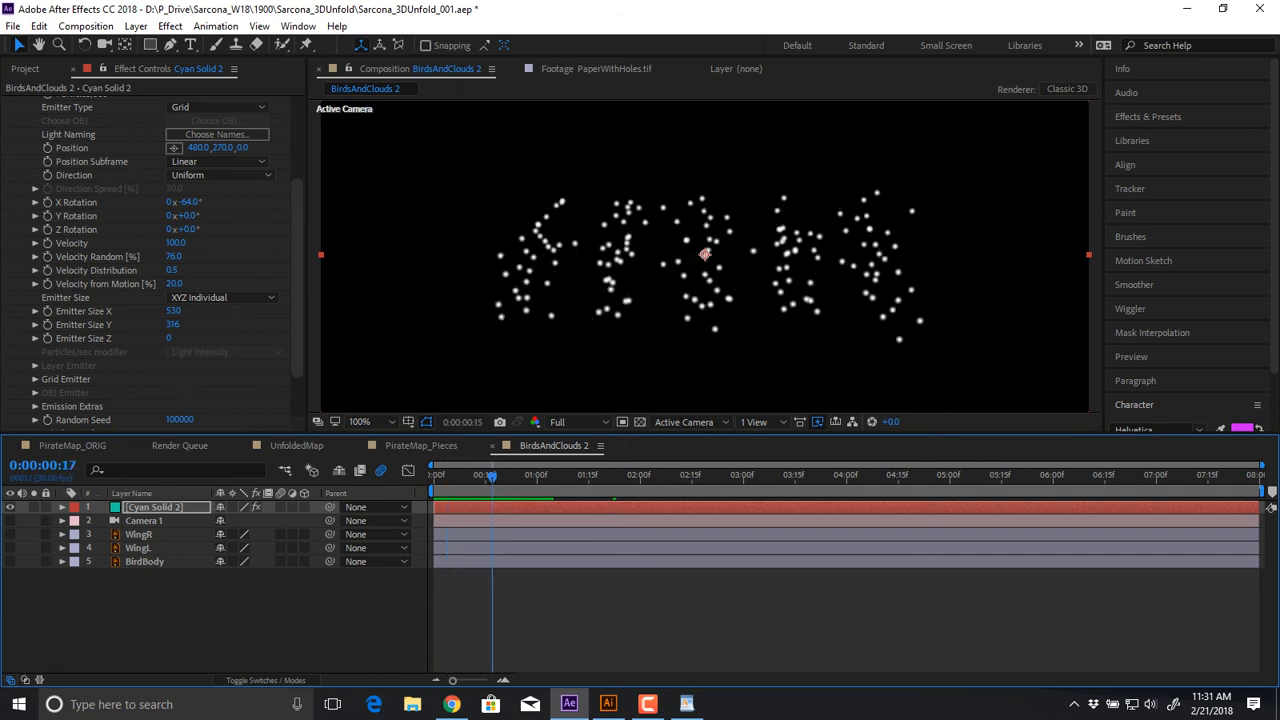
Try 4 particles in Z for the grid emitter and restore the value to 1, keeping the Periodic Burst type
scroll(150, 260, "down", 3)
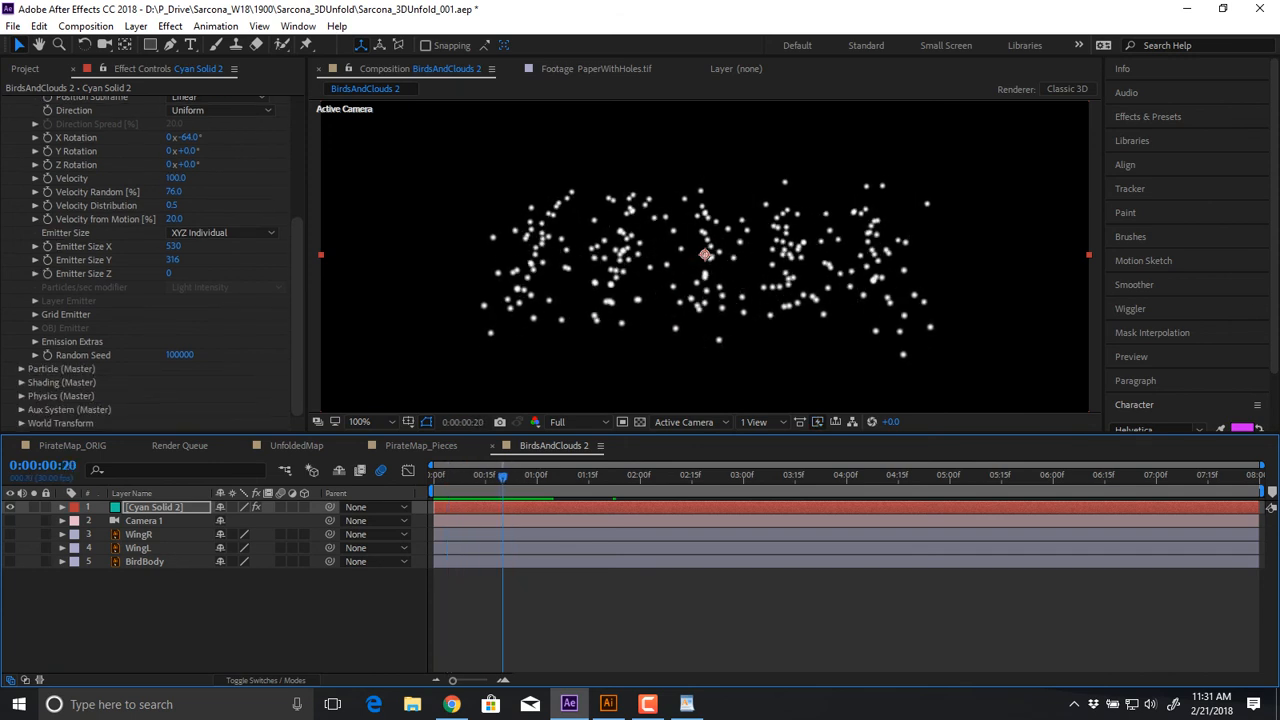
scroll(150, 260, "up", 8)
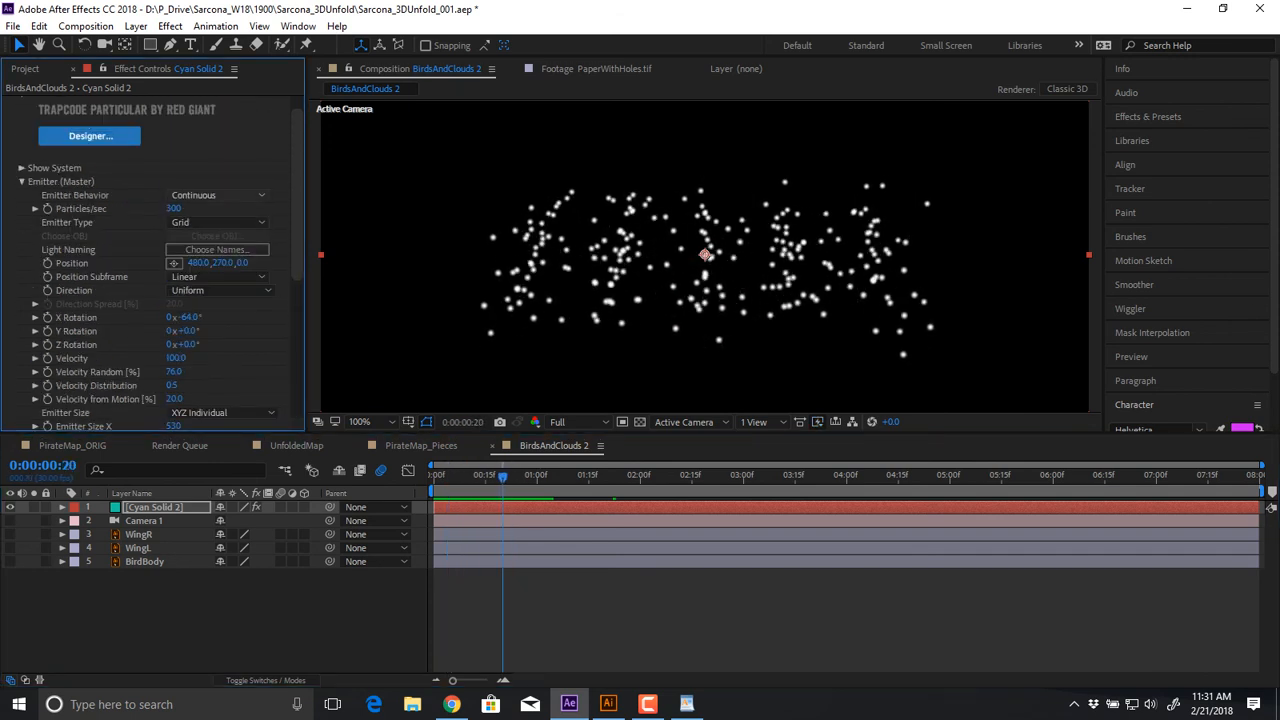
scroll(150, 260, "down", 12)
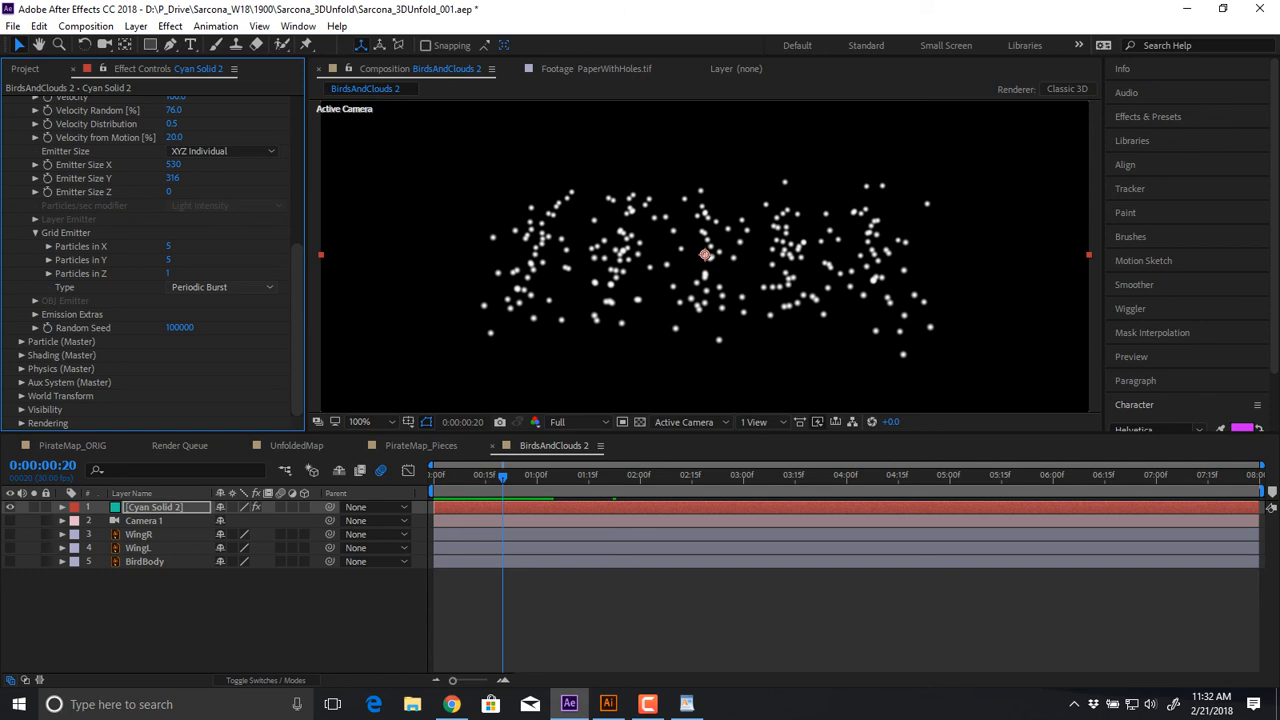
left_click(168, 273)
type("4")
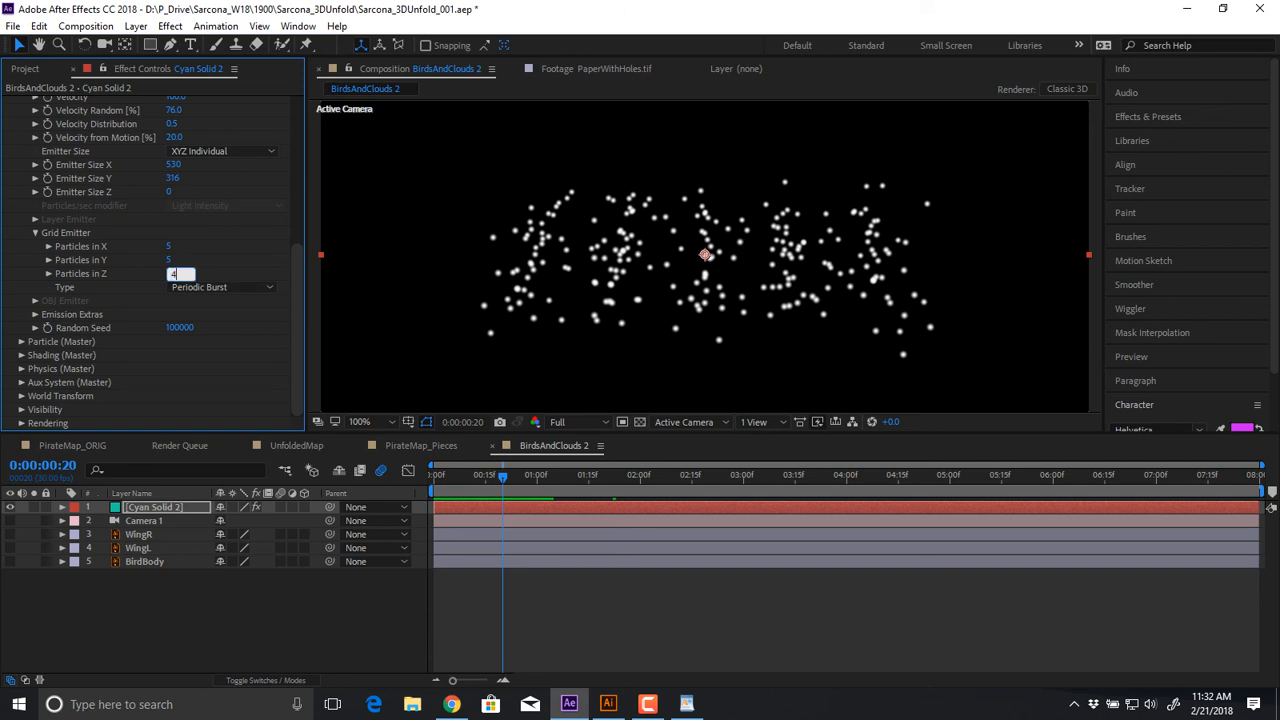
key("Tab")
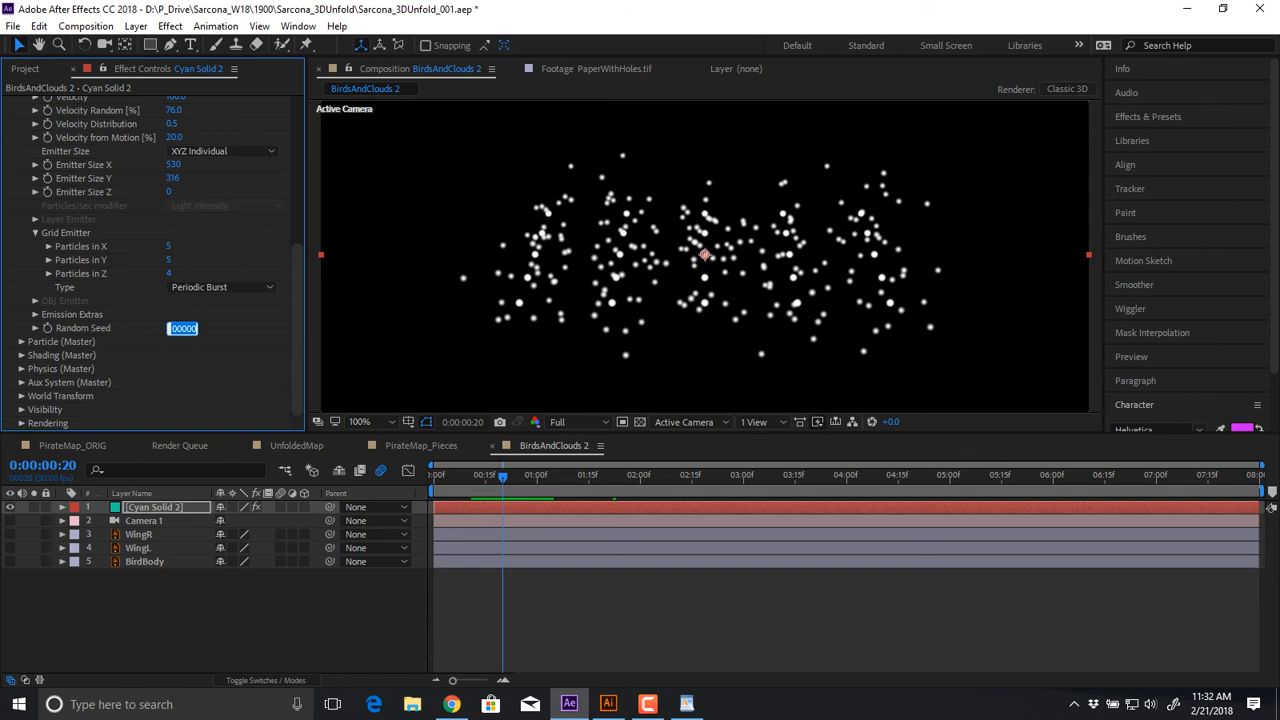
key("shift+Tab")
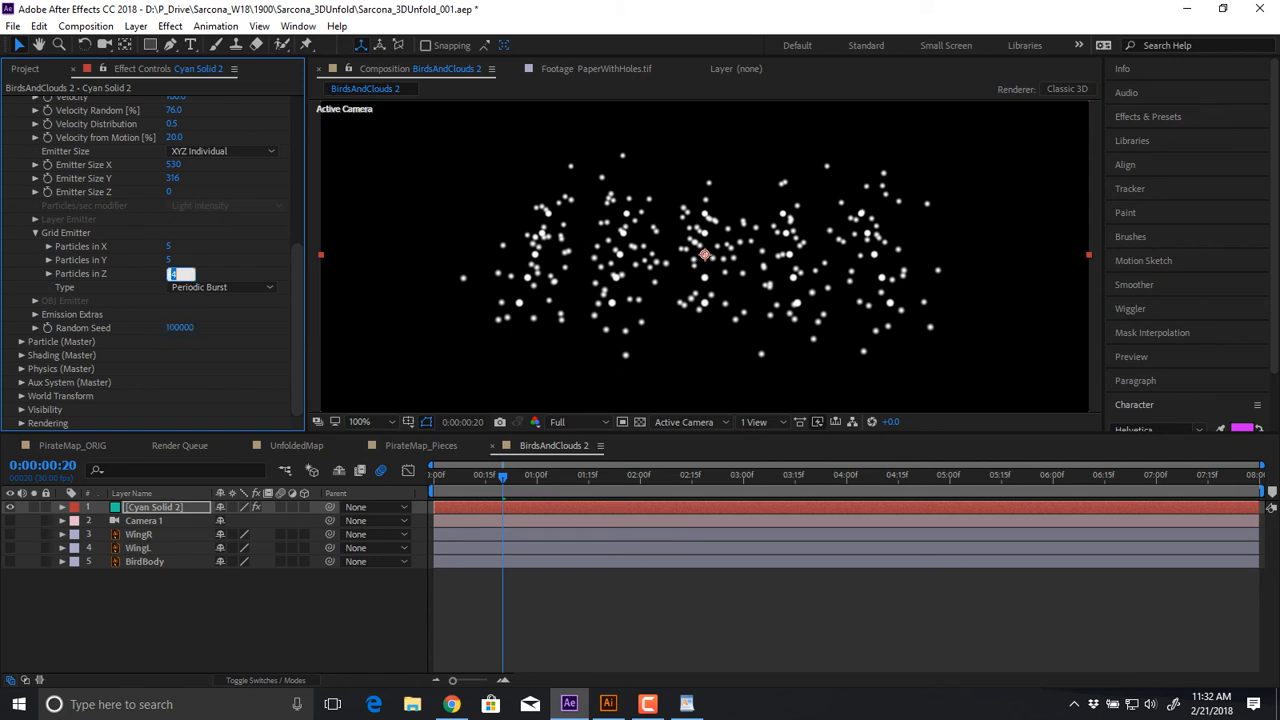
type("1")
key("Return")
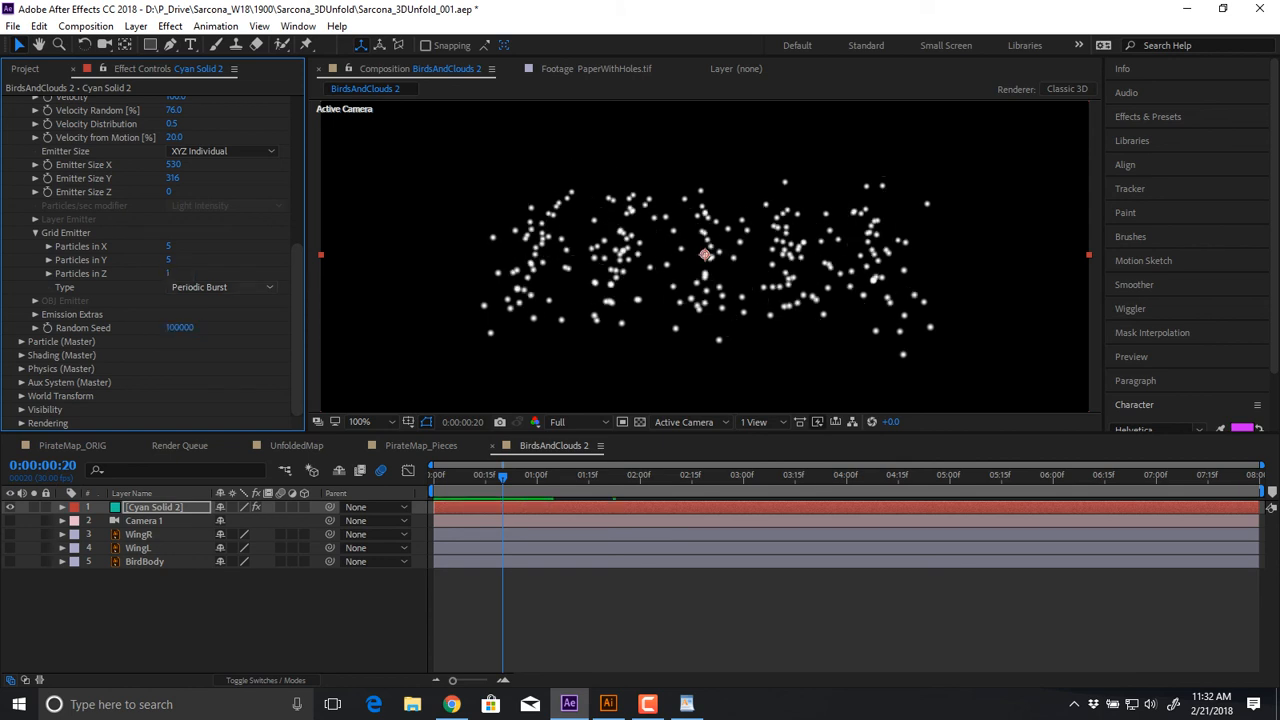
left_click(222, 287)
key("Escape")
Set the particle life to 2 seconds in the Particle (Master) settings and preview the animation
left_click(22, 342)
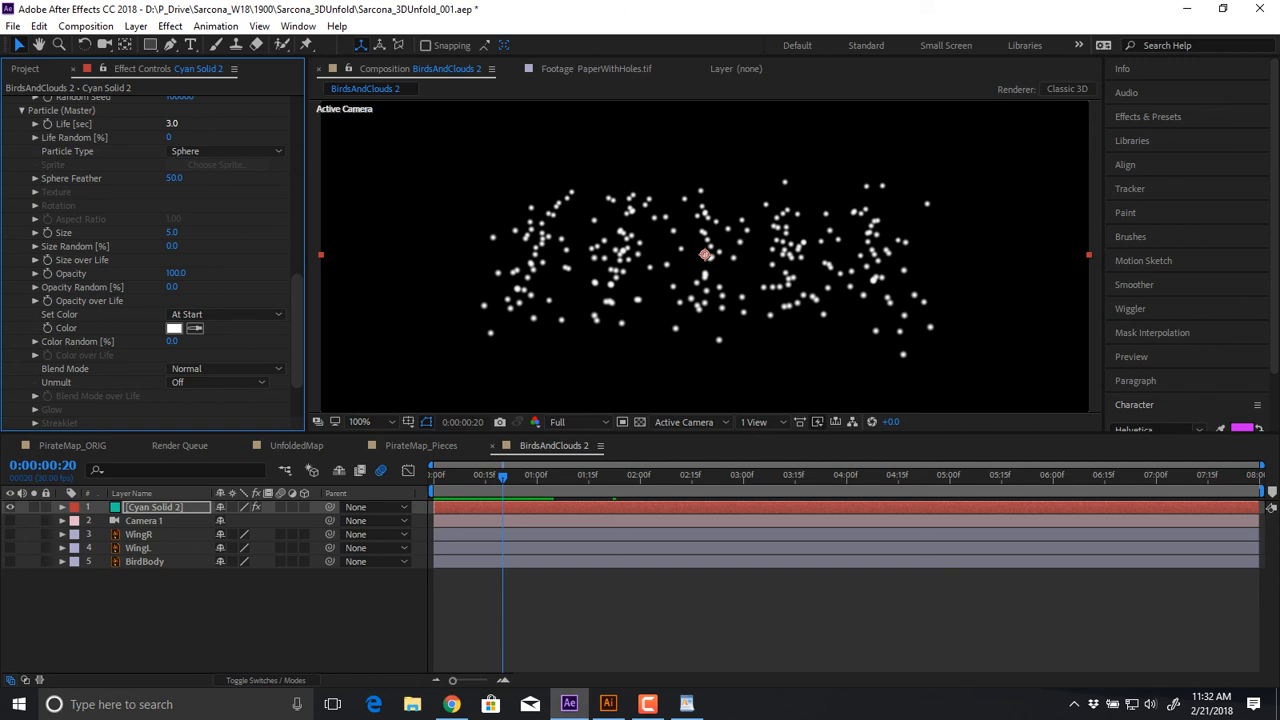
left_click(172, 123)
type("2")
key("Return")
key("space")
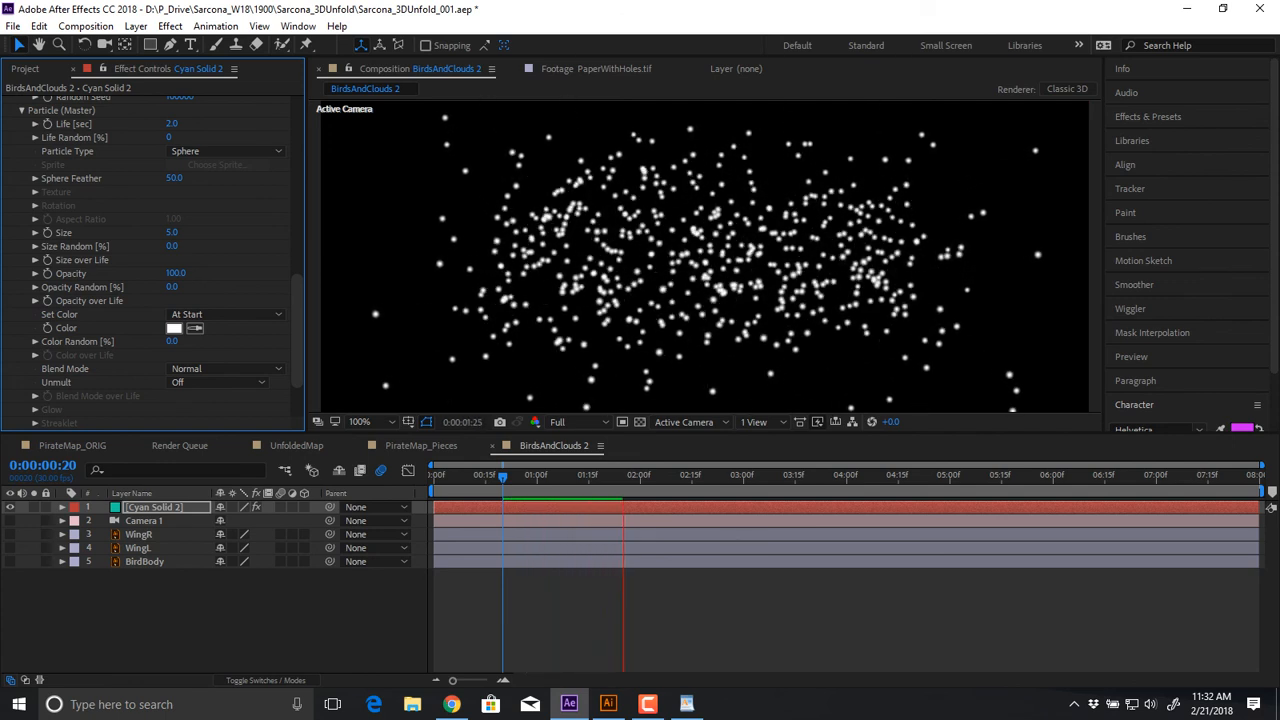
key("comma")
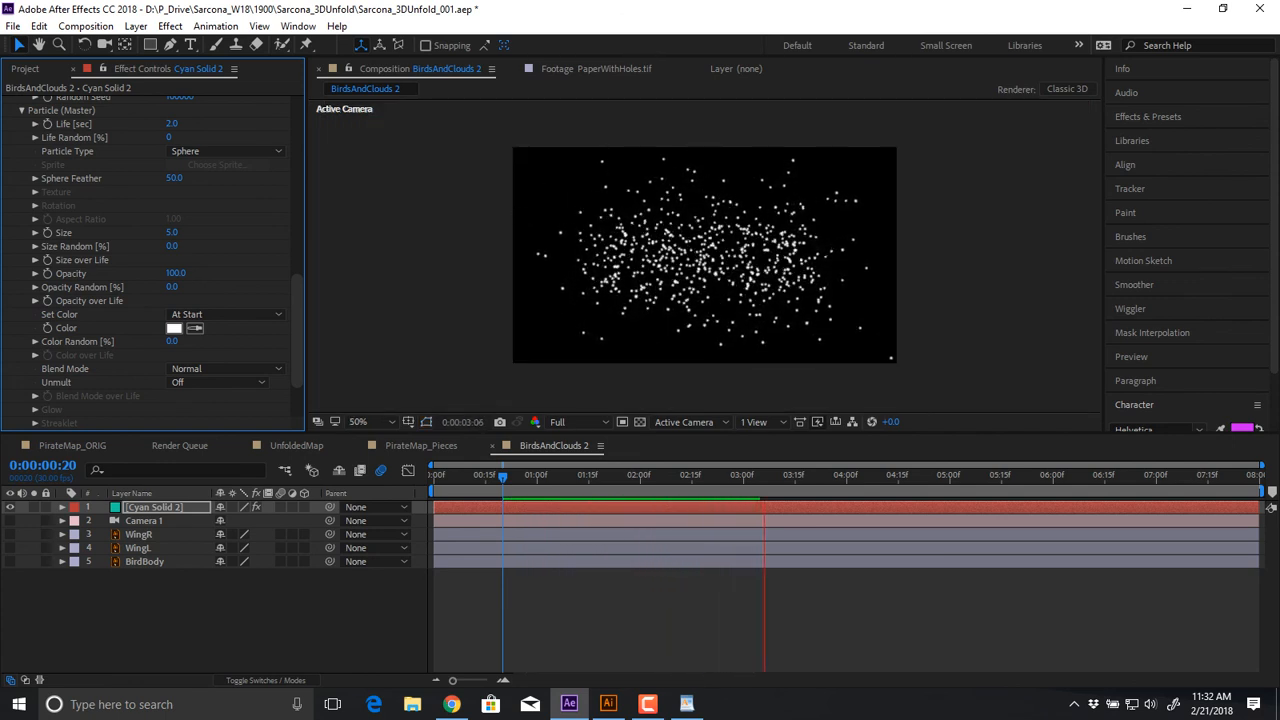
key("space")
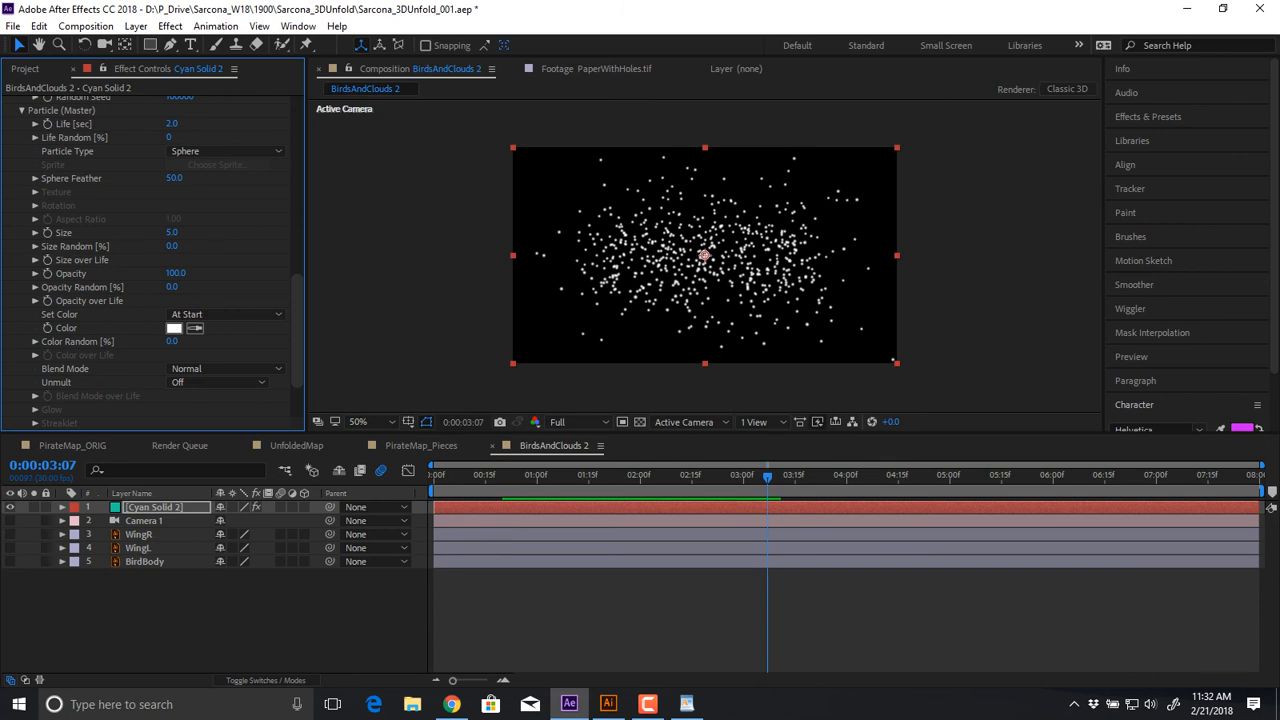
key("period")
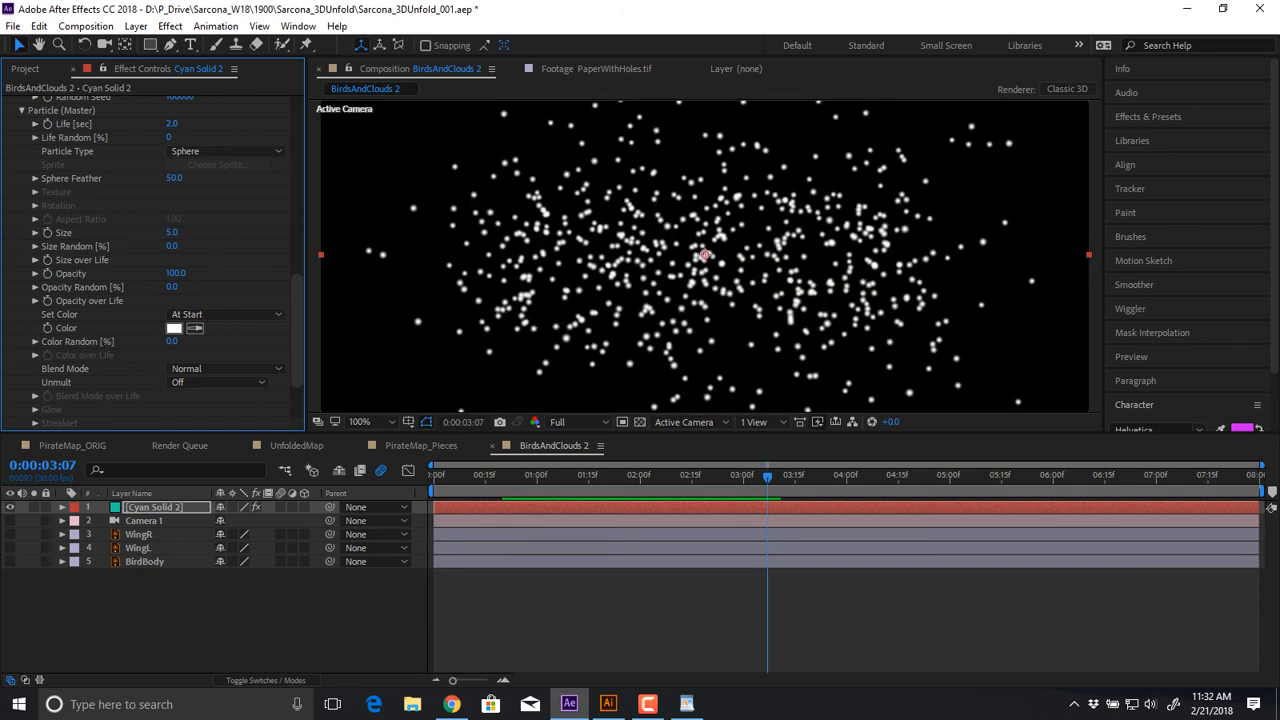
Set the particle life to 1.5 seconds and Life Random to 0.25, keeping the BirdsAndClouds 2 composition in view
left_click(169, 138)
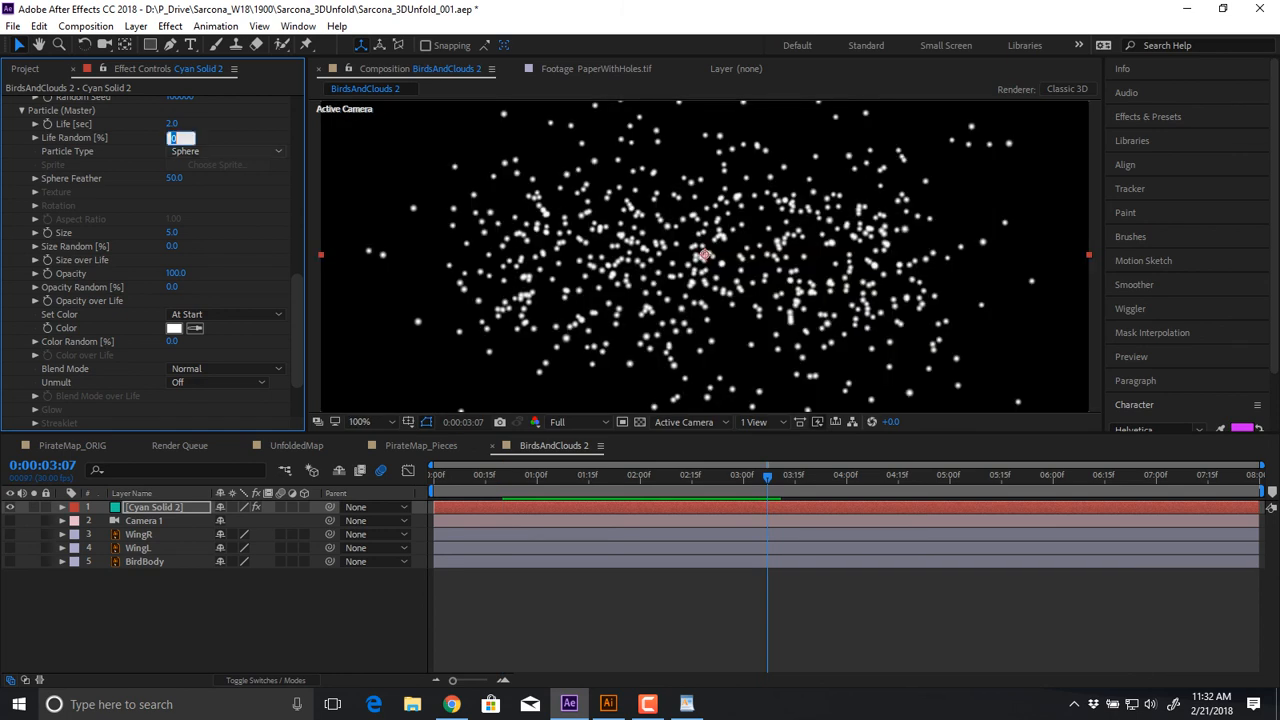
left_click(180, 138)
double_click(174, 138)
type("50")
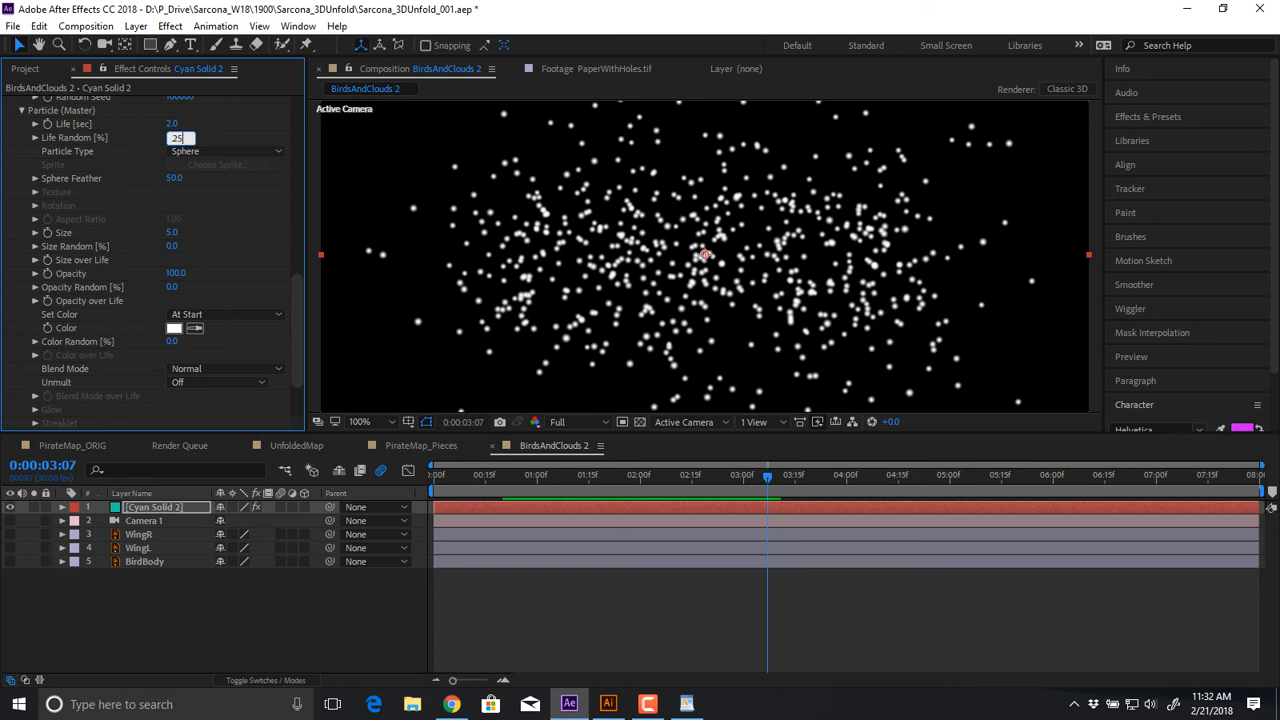
left_click(172, 124)
type("1.5")
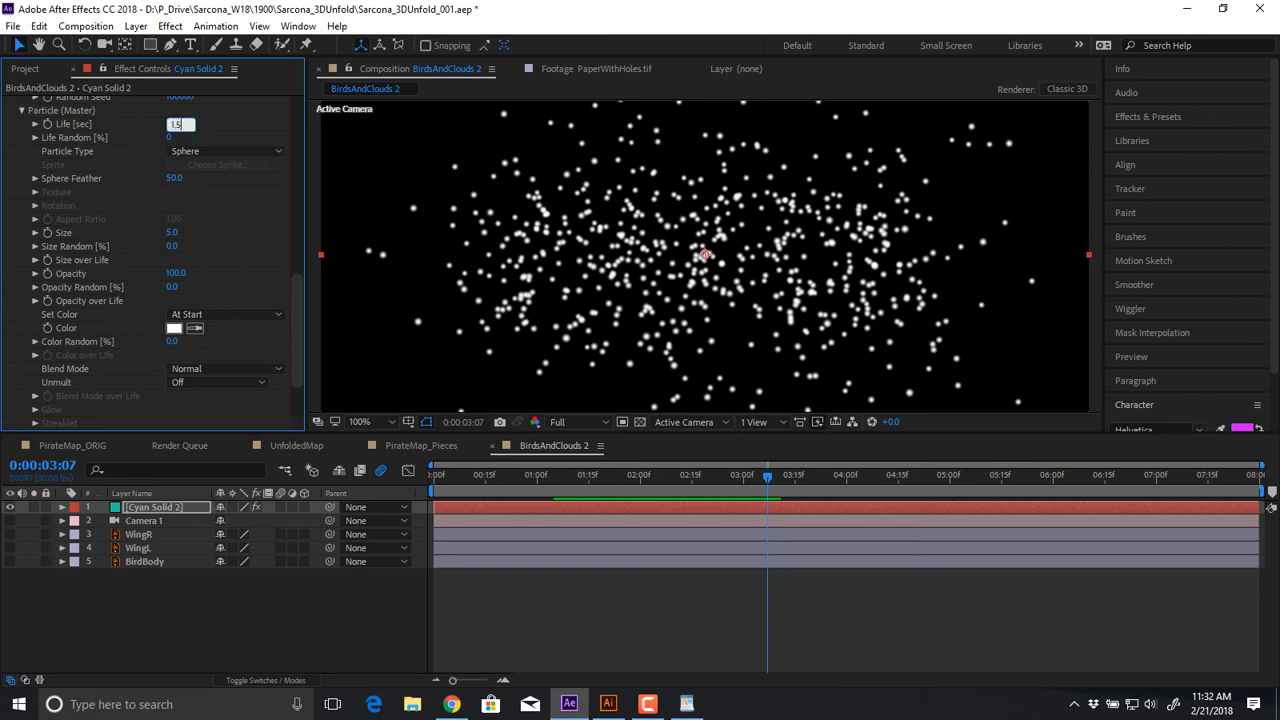
key("Return")
key("KP_Enter")
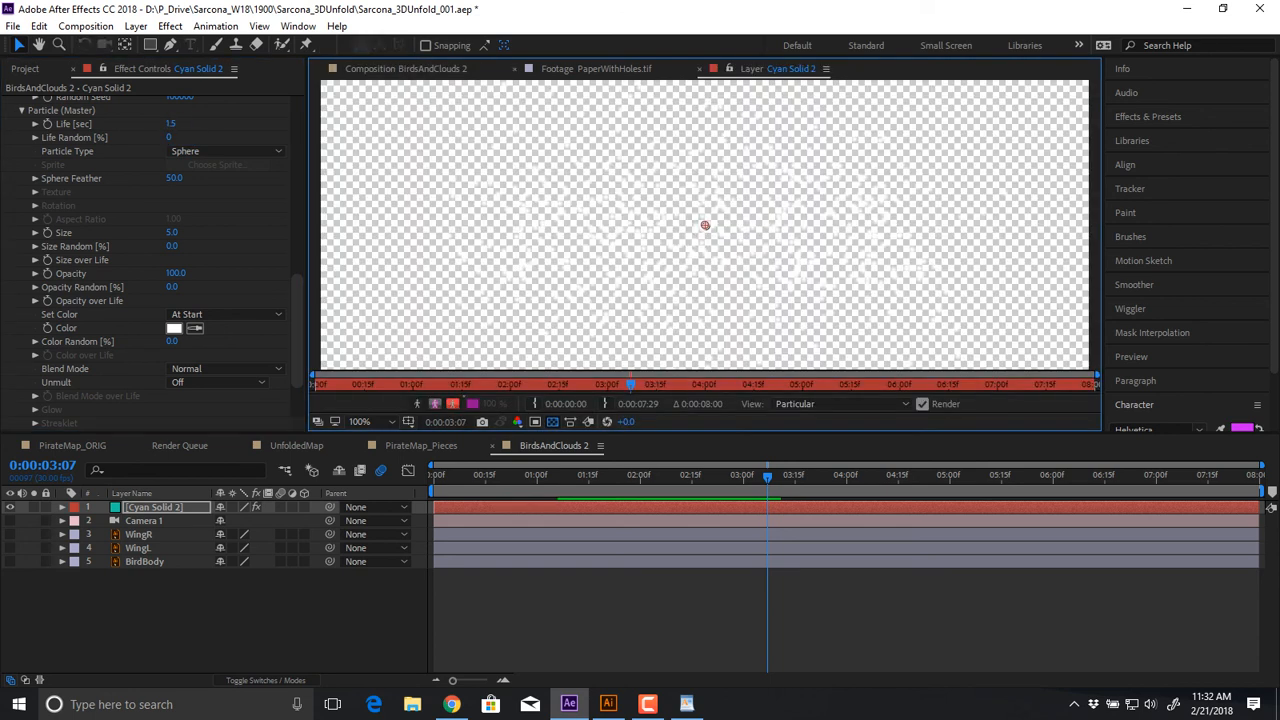
key("ctrl+w")
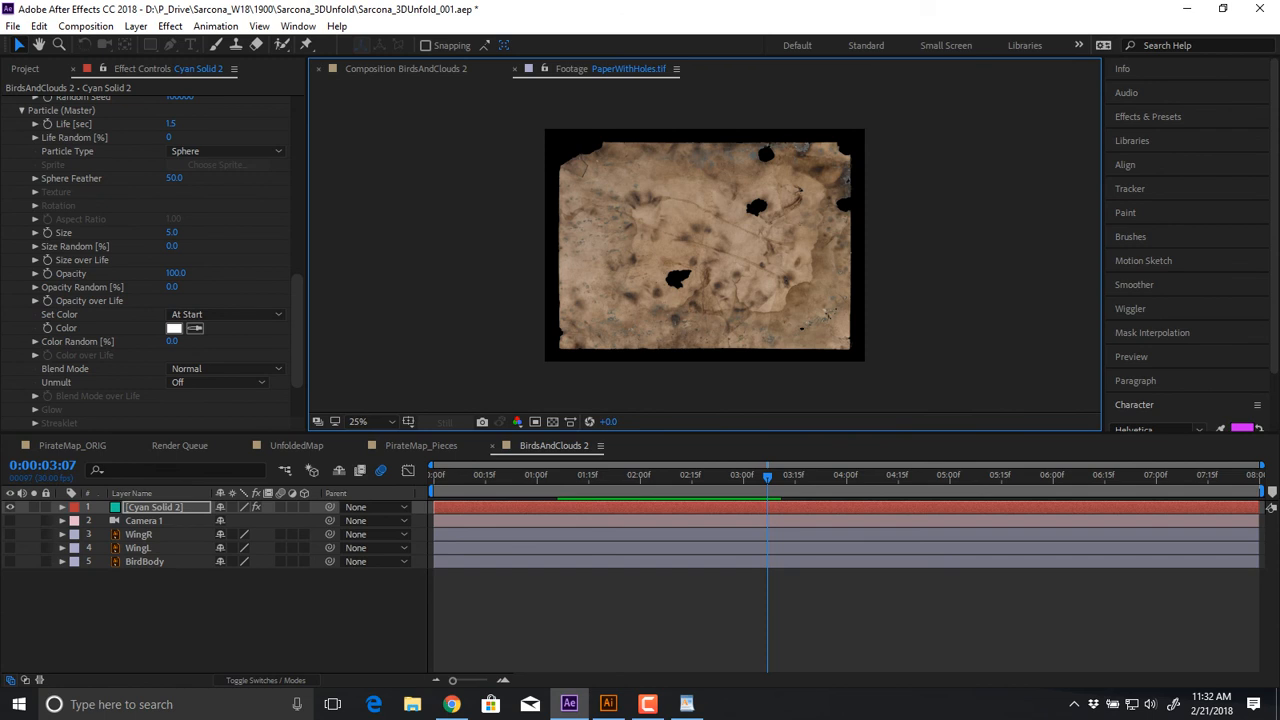
left_click(406, 69)
Set the particles' Life Random to 50%
left_click(169, 138)
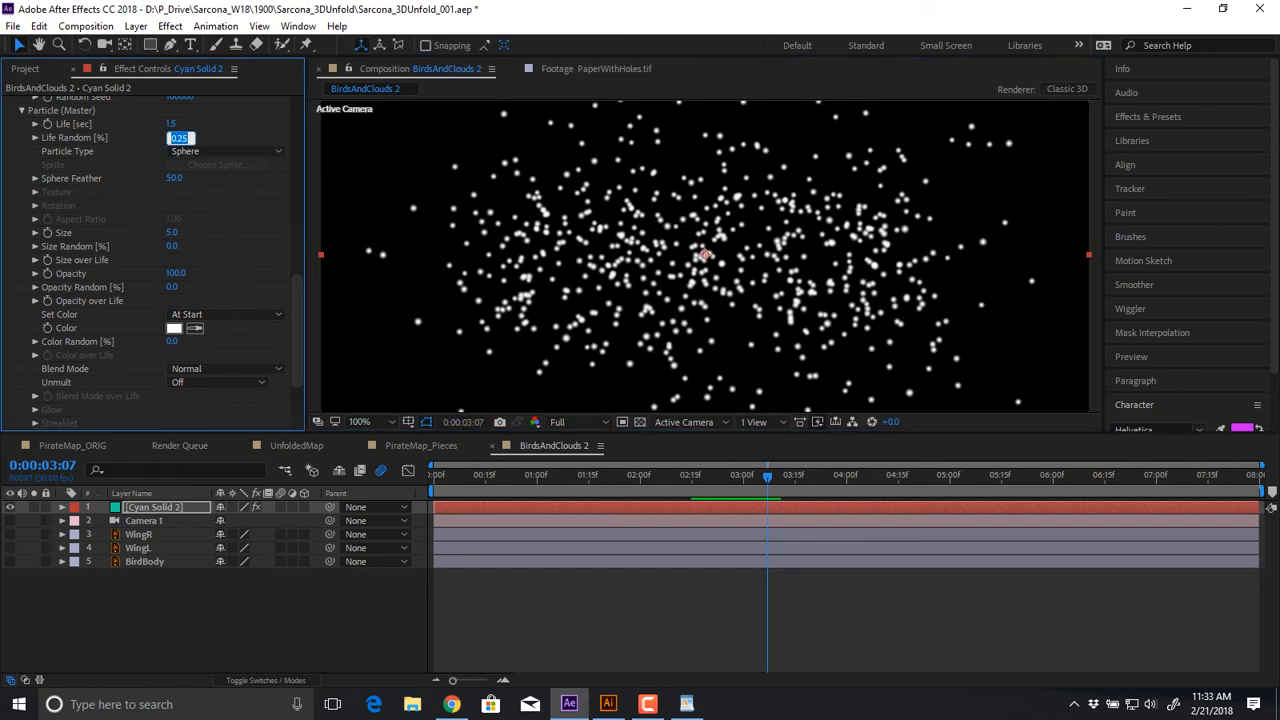
type("50")
key("Return")
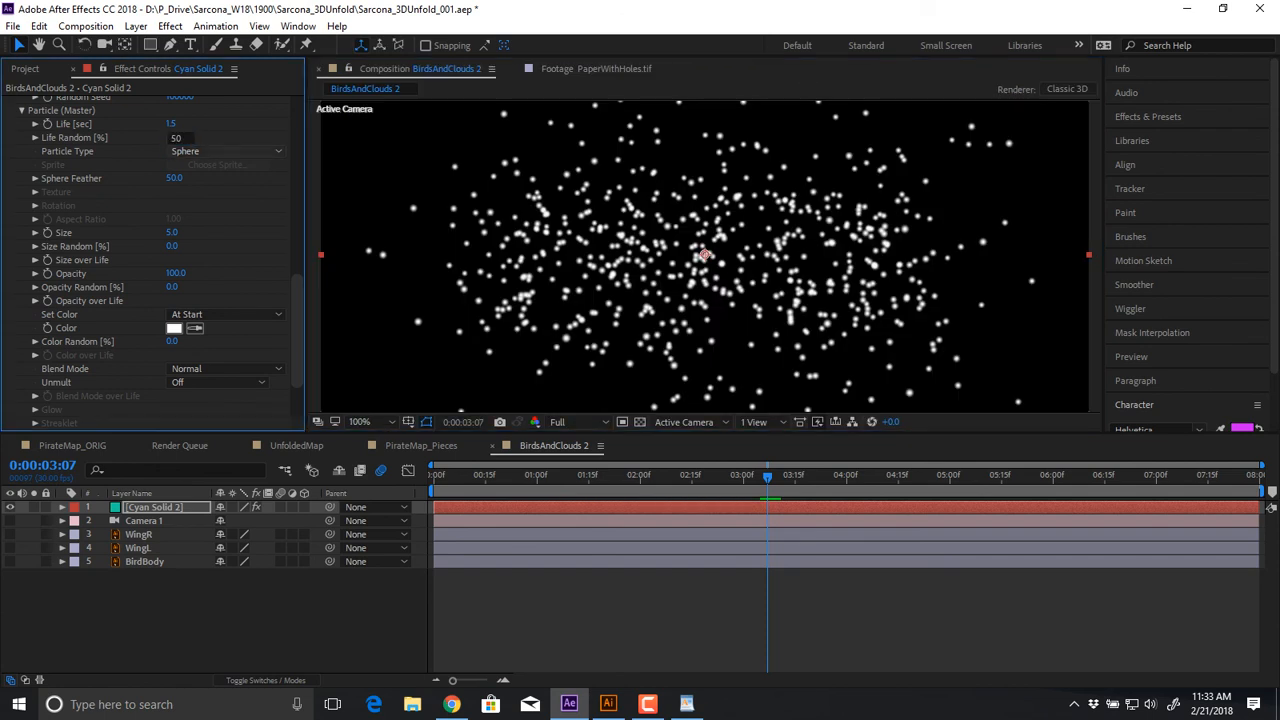
Inspect the sphere particles up close and change the particle type to Cloudlet
left_click(225, 151)
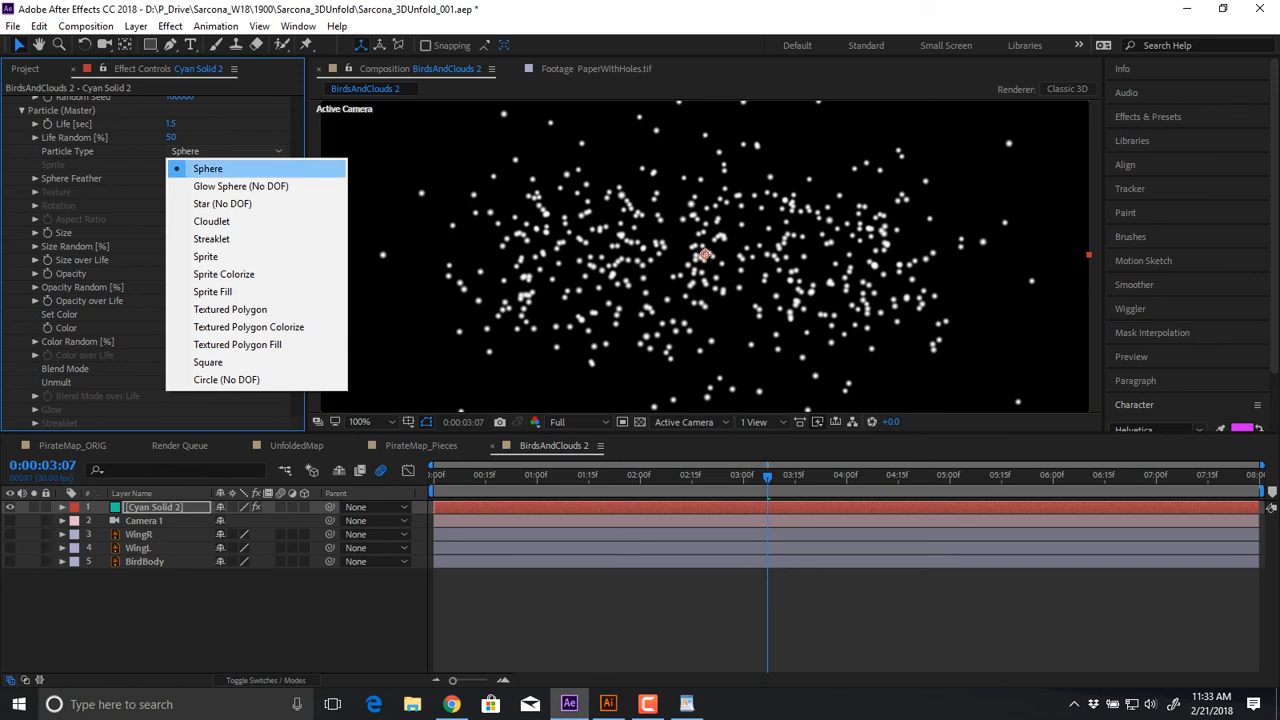
left_click(704, 255)
scroll(704, 255, "up", 2)
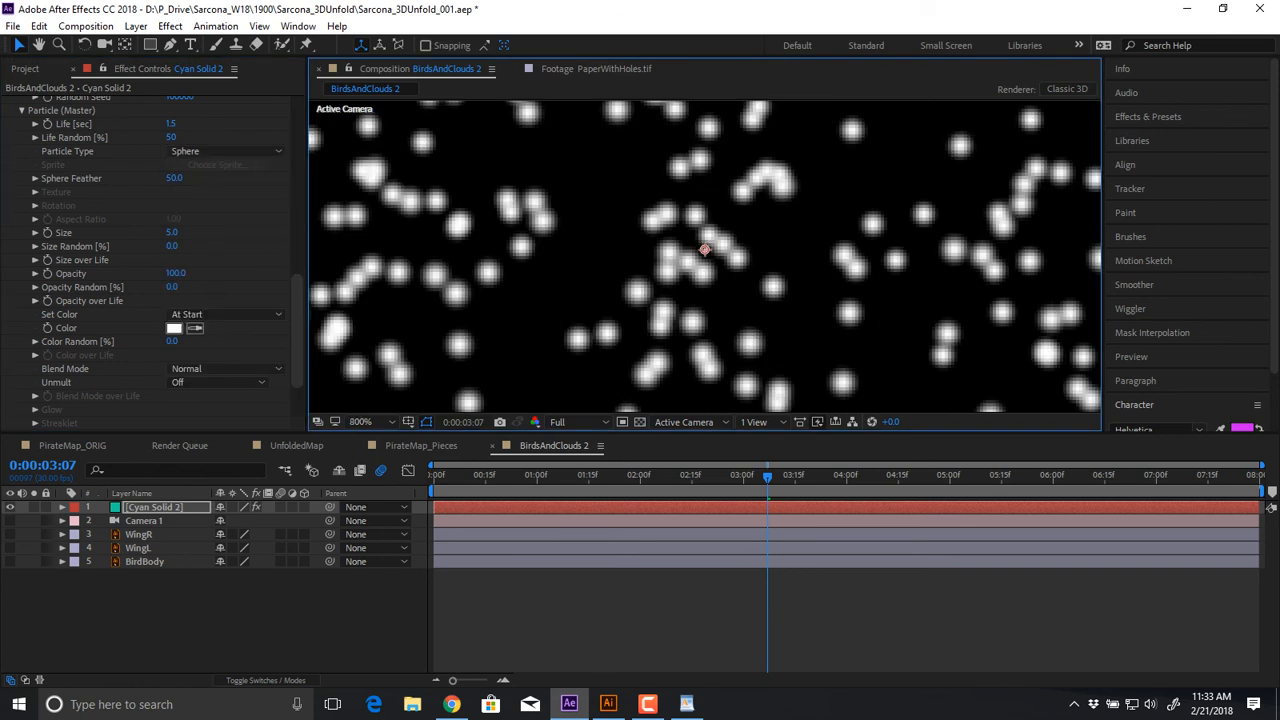
scroll(704, 255, "down", 2)
left_click(225, 151)
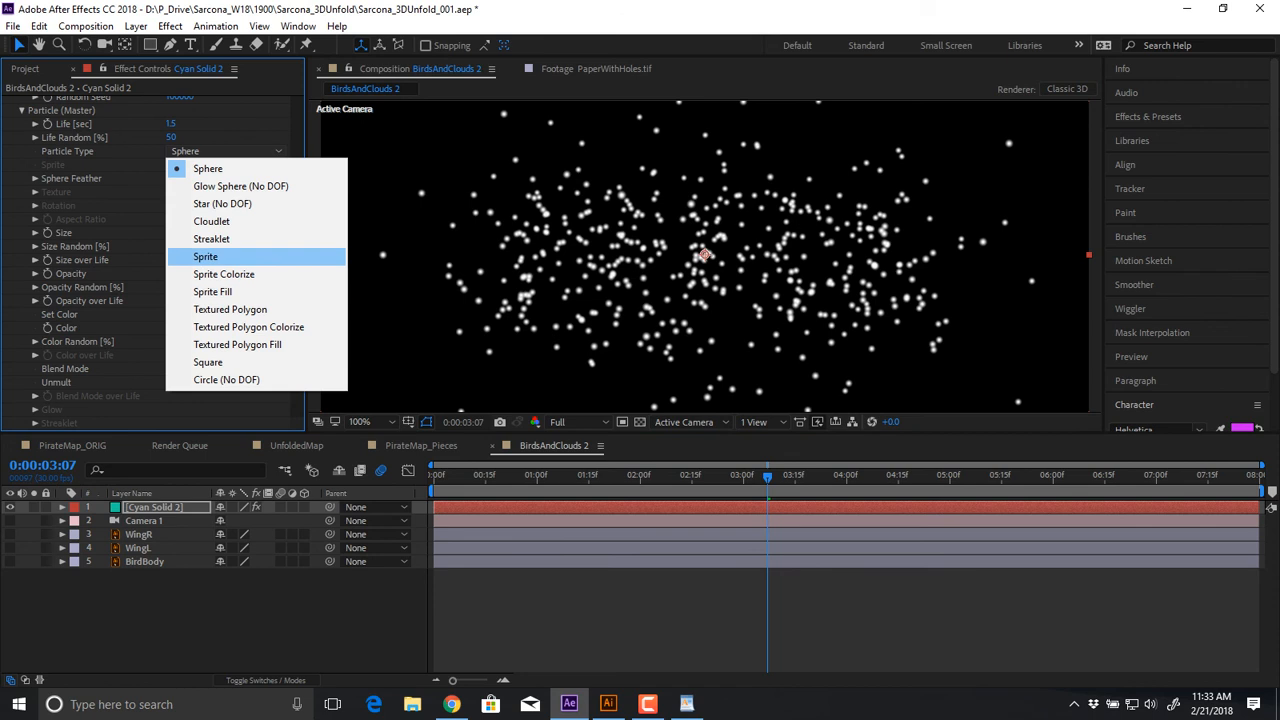
left_click(212, 221)
scroll(704, 255, "up", 2)
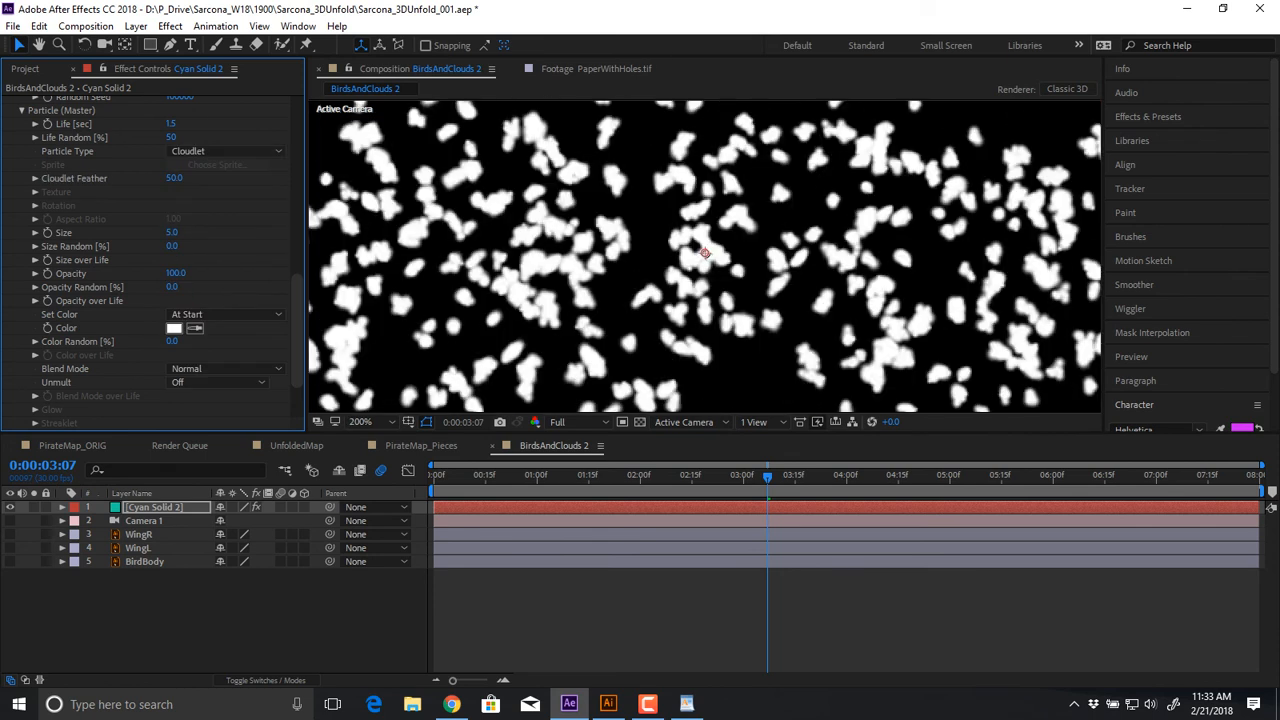
Set the cloudlet particle size to 13 and reduce the emission rate to 50 particles per second
scroll(704, 254, "down", 2)
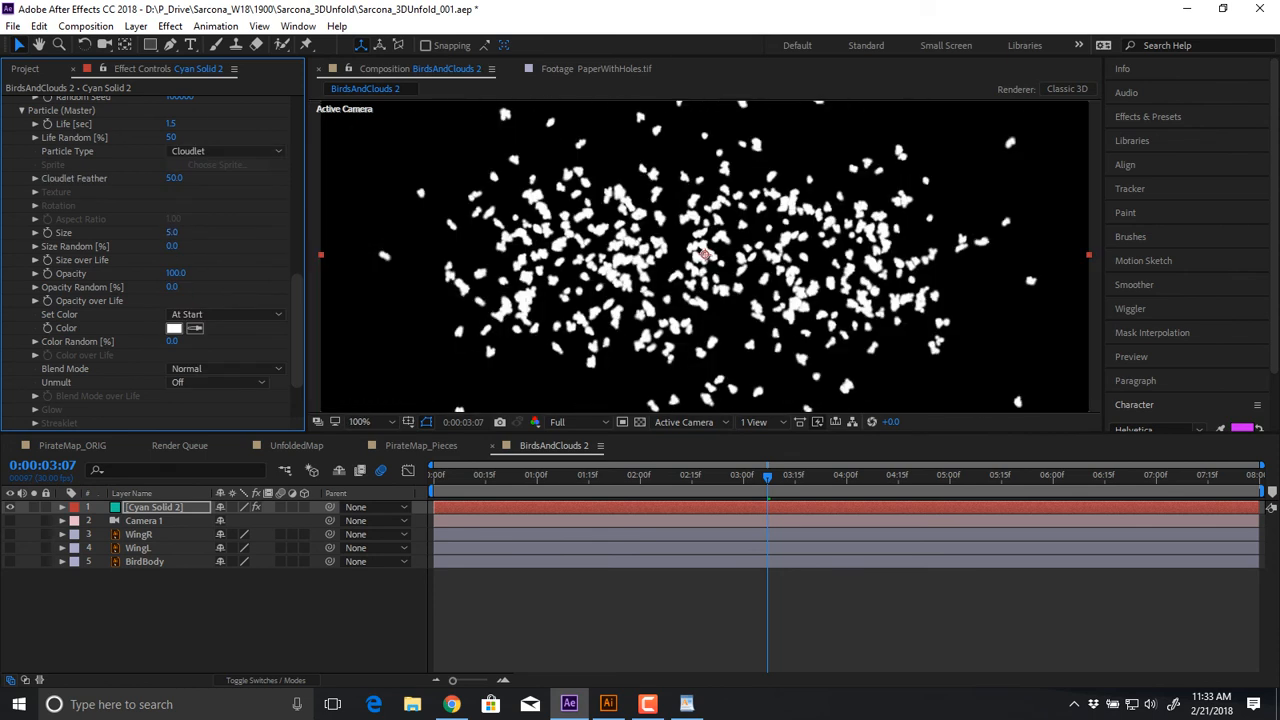
mouse_move(172, 232)
left_mouse_down()
mouse_move(242, 232)
mouse_move(180, 232)
left_mouse_up()
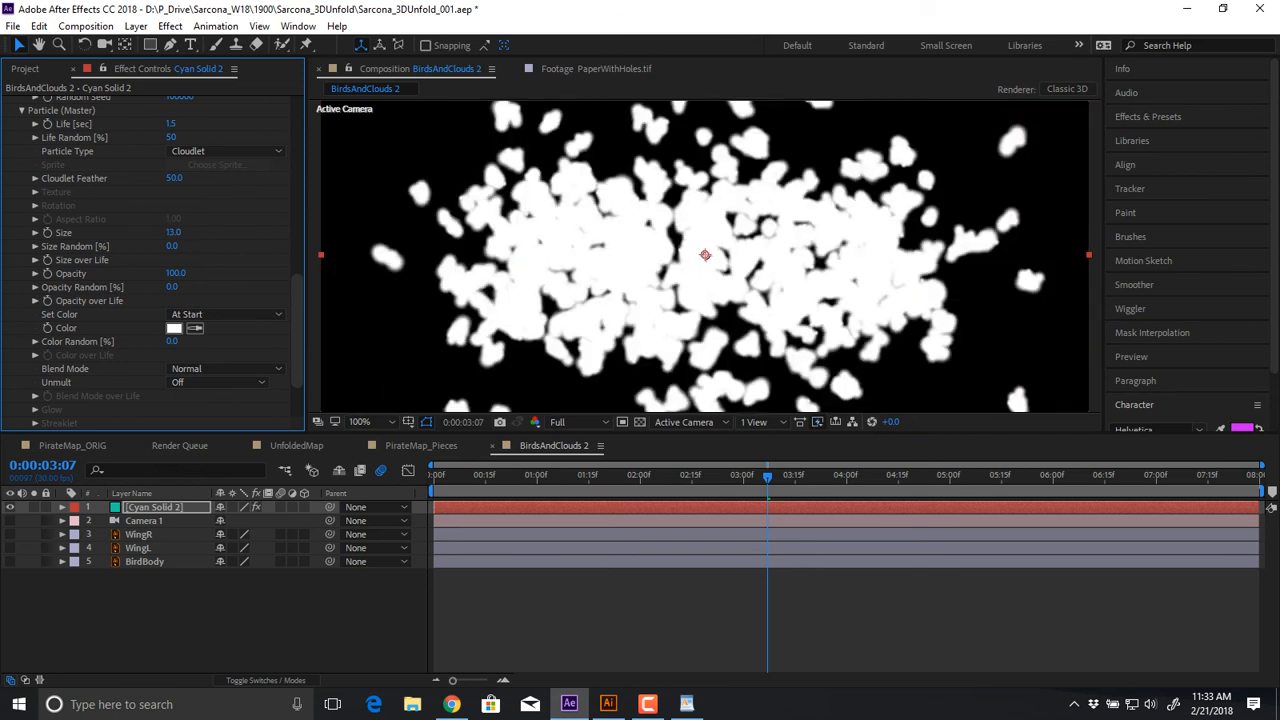
scroll(160, 260, "up", 15)
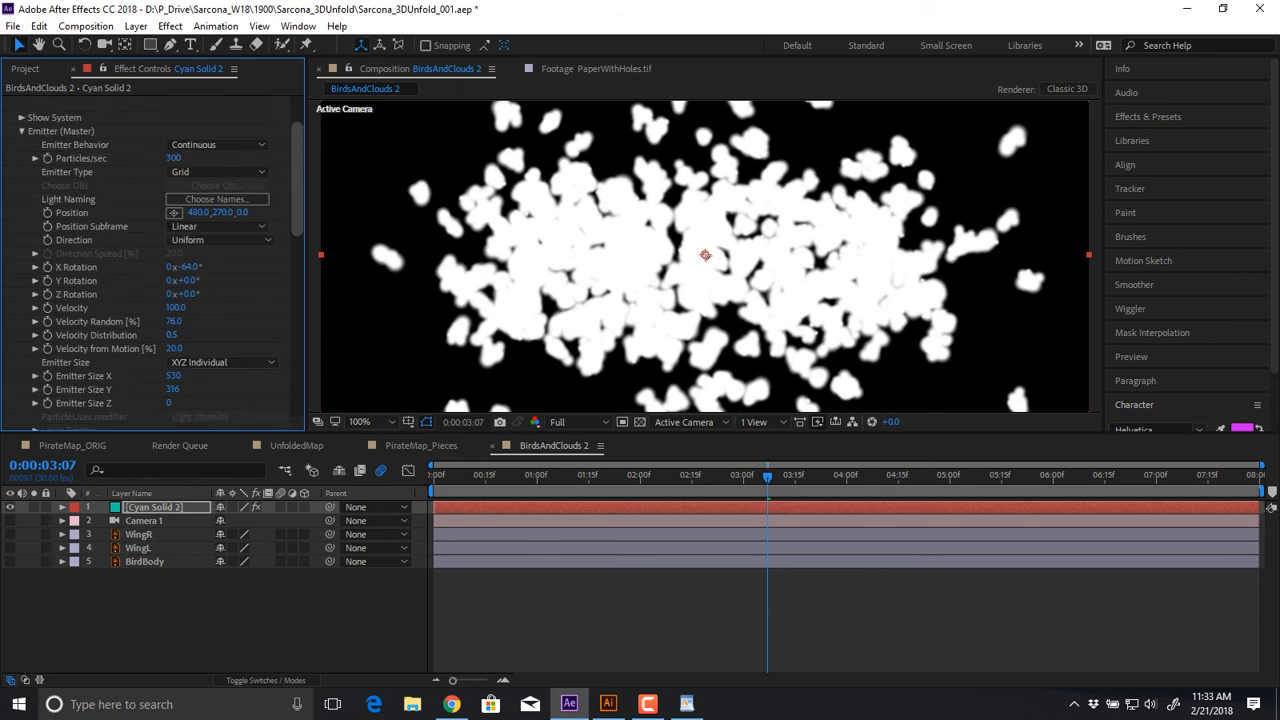
left_click(174, 197)
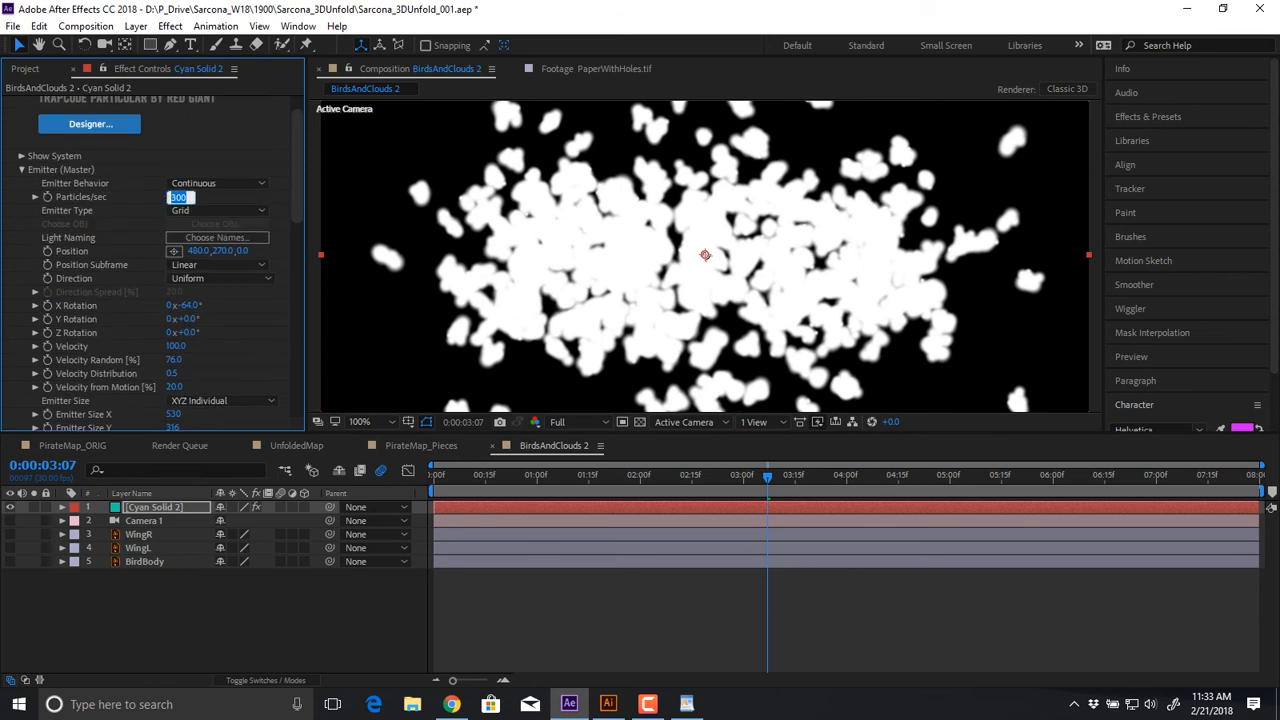
type("50")
key("Return")
scroll(160, 260, "down", 3)
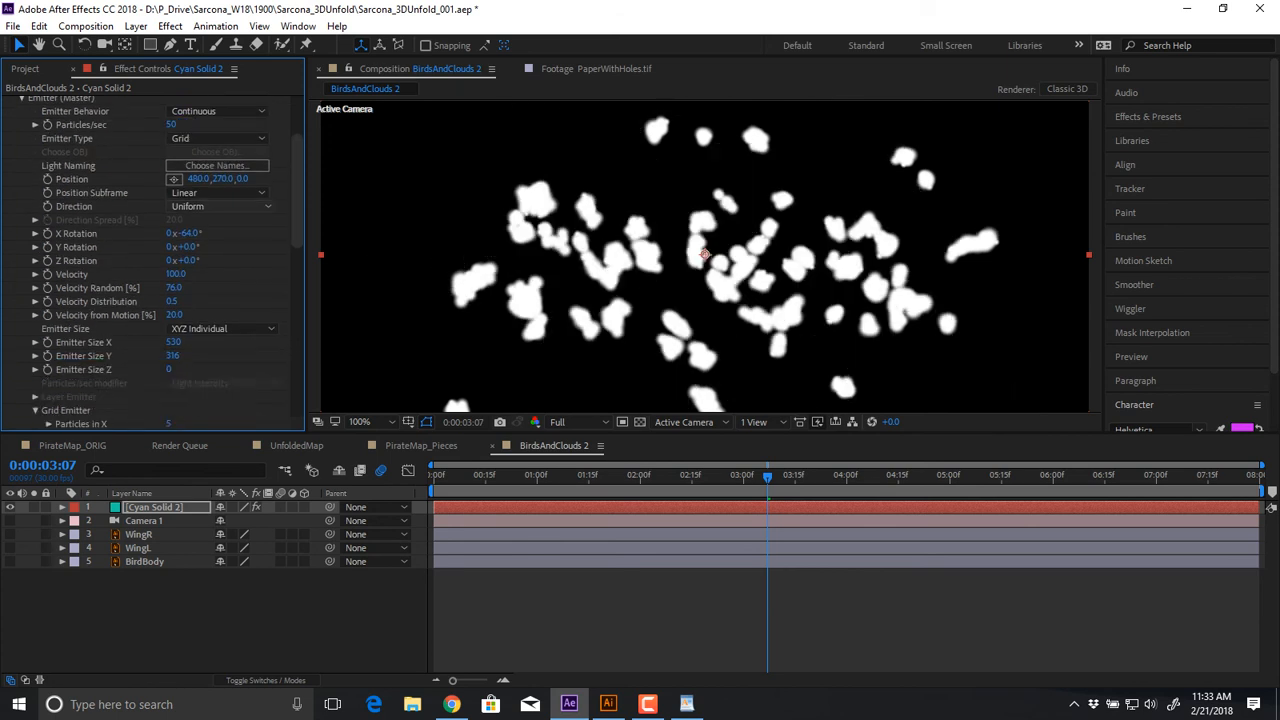
Increase the particle size to 41 in the Particle (Master) settings
scroll(160, 260, "down", 8)
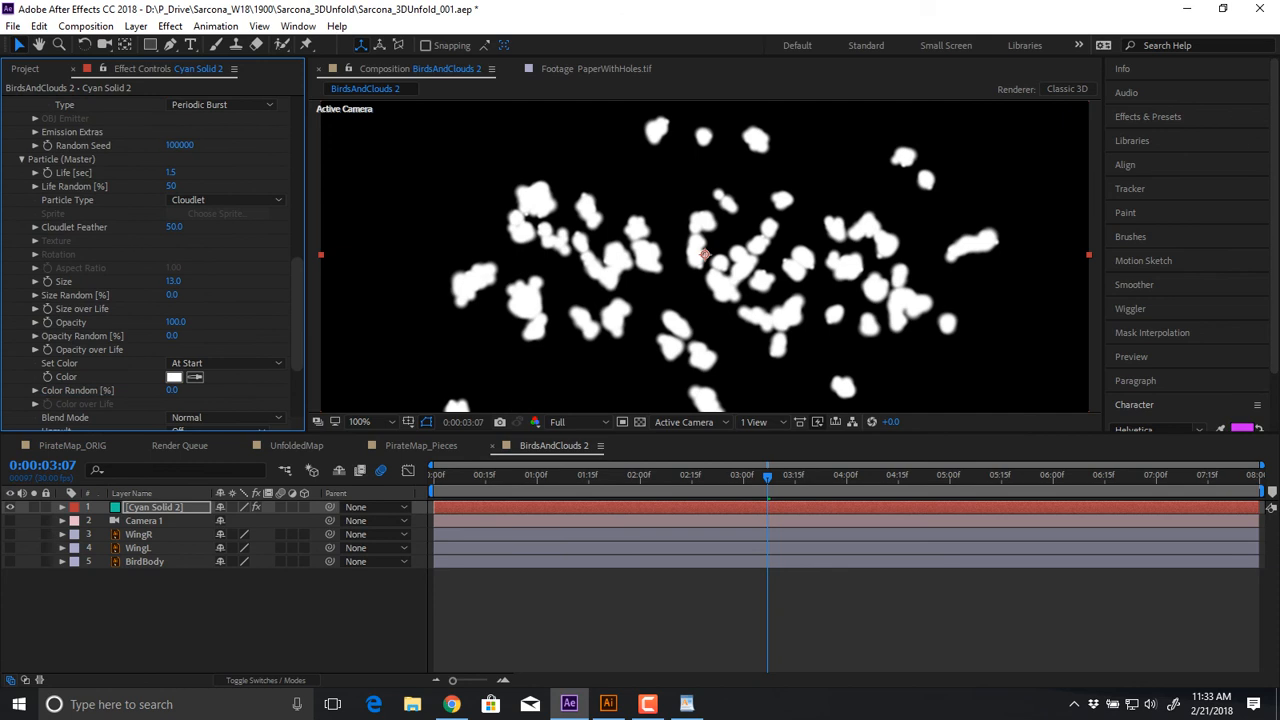
left_click_drag(182, 282, 210, 282)
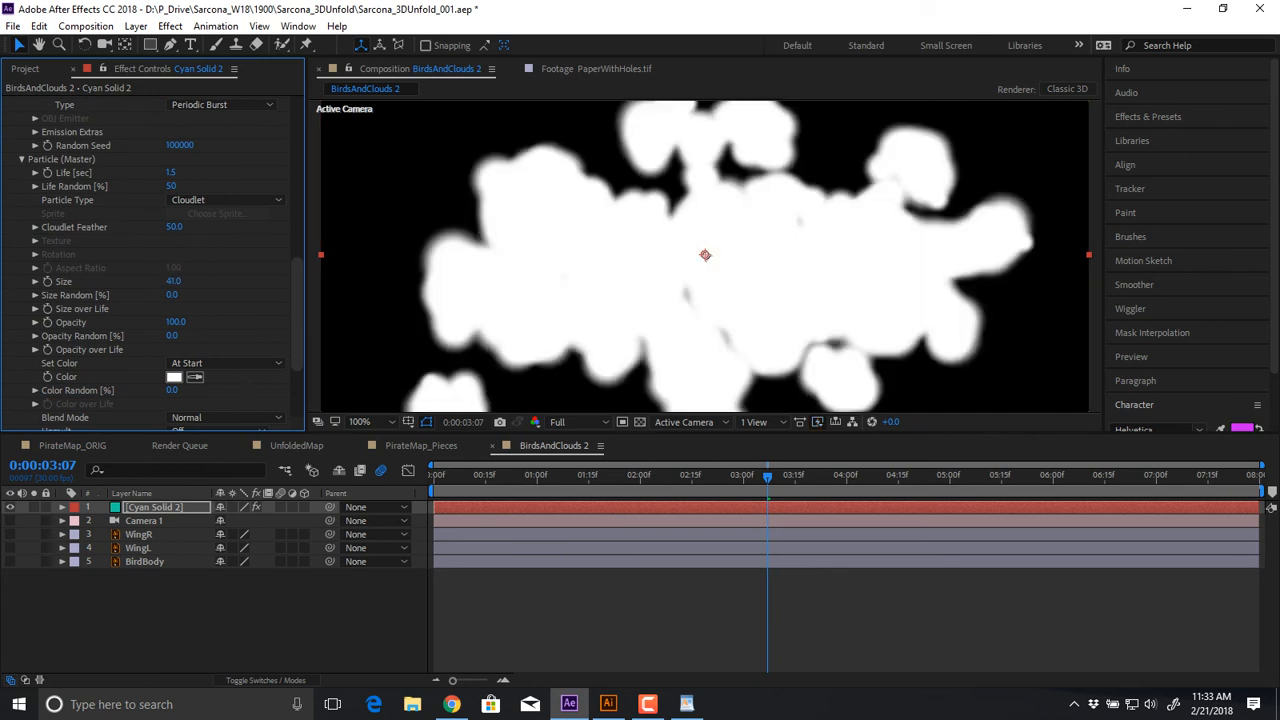
key("comma")
key("period")
Compare the cloudlet edges with a Cloudlet Feather of 0, and set the feather to 100
left_click(174, 227)
type("0")
key("Return")
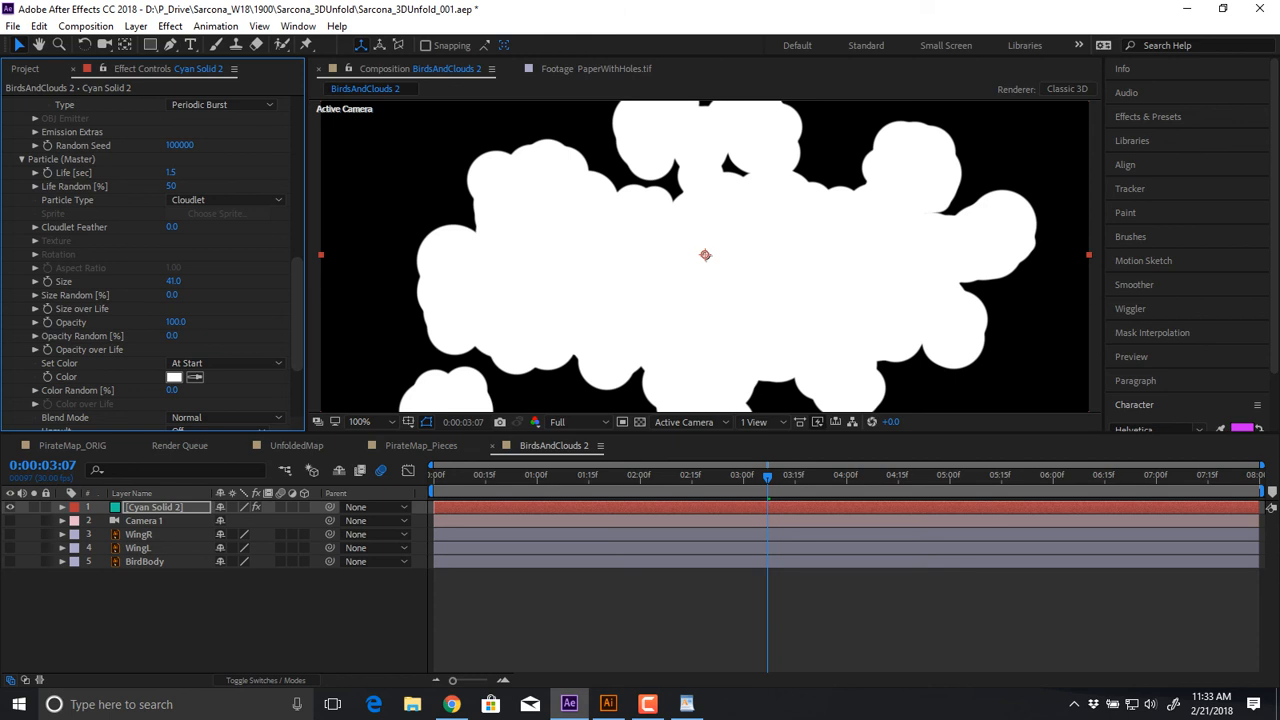
left_click_drag(172, 227, 274, 227)
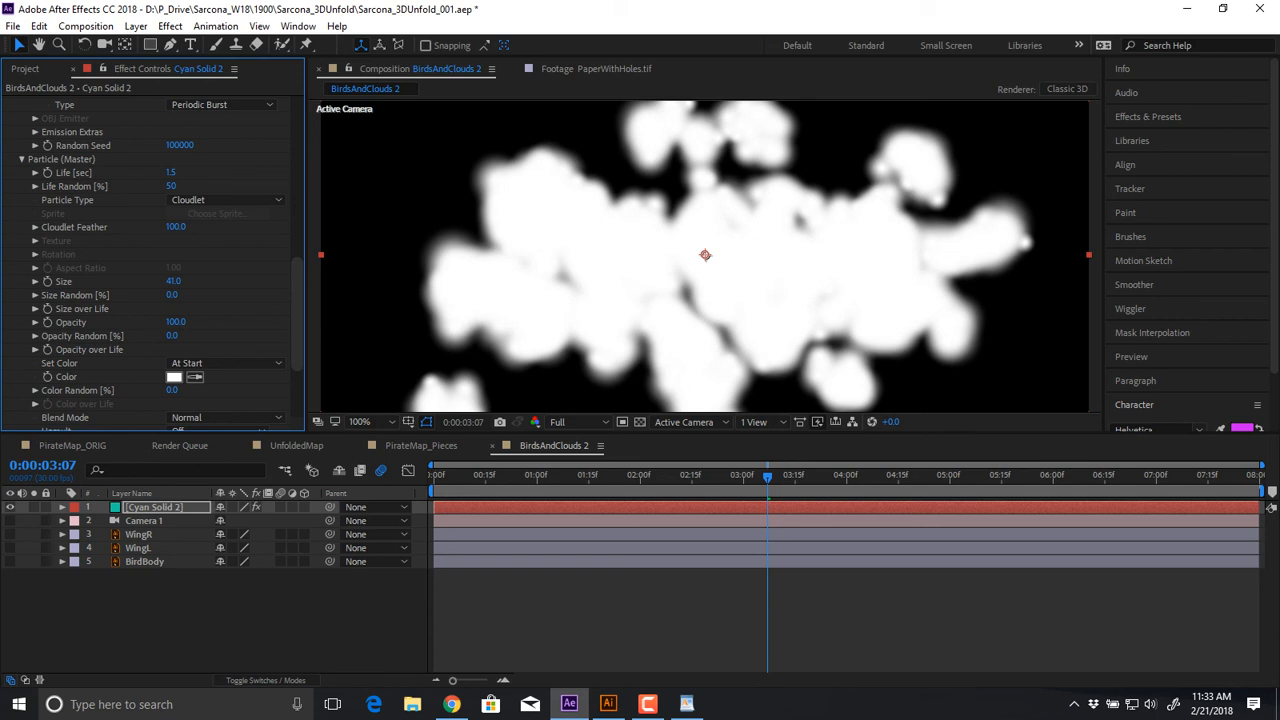
left_click_drag(176, 227, 177, 227)
Set the particles' Size Random to 68% and preview the animation from the first frame
left_click_drag(172, 295, 212, 295)
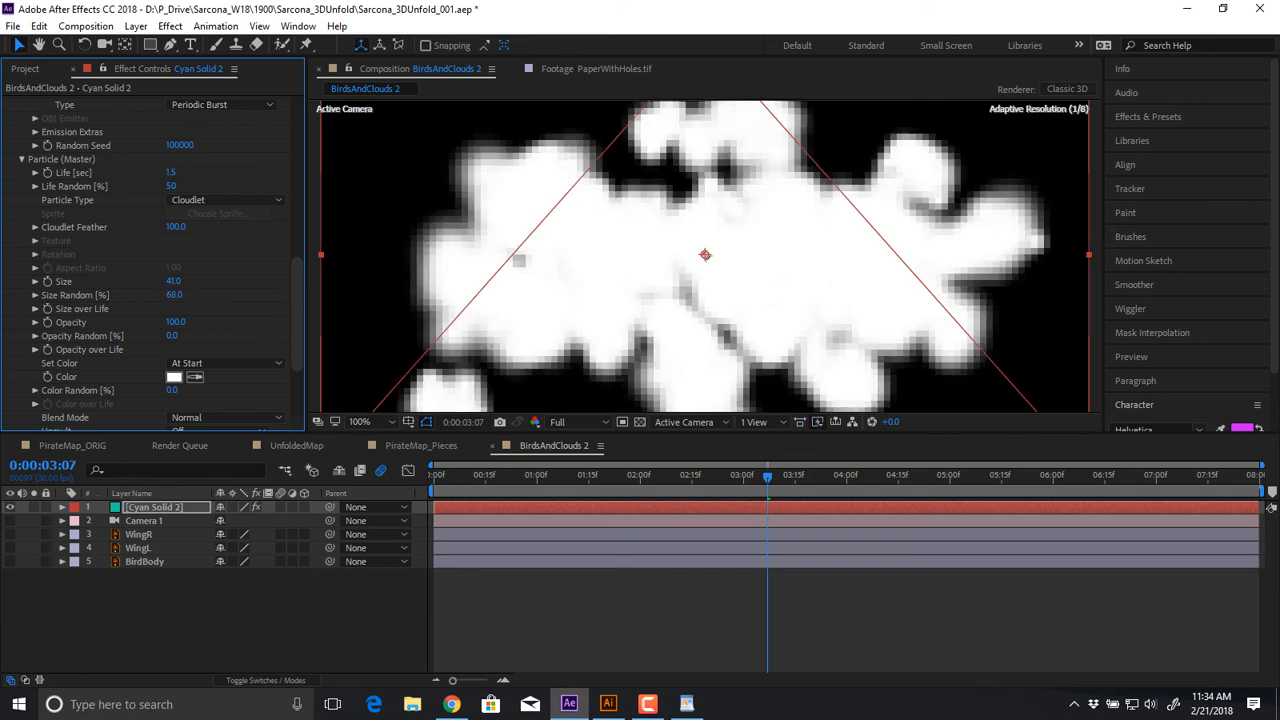
key("comma")
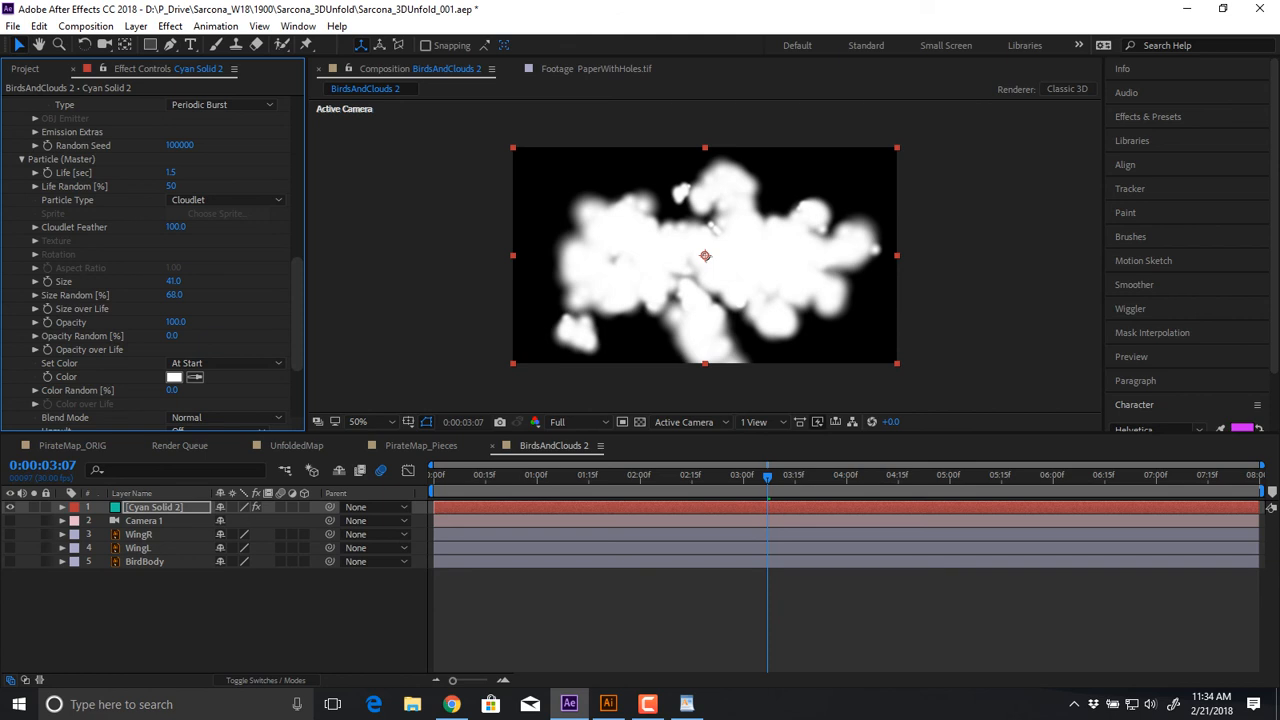
mouse_move(448, 477)
left_mouse_down()
mouse_move(433, 477)
mouse_move(488, 477)
mouse_move(433, 477)
left_mouse_up()
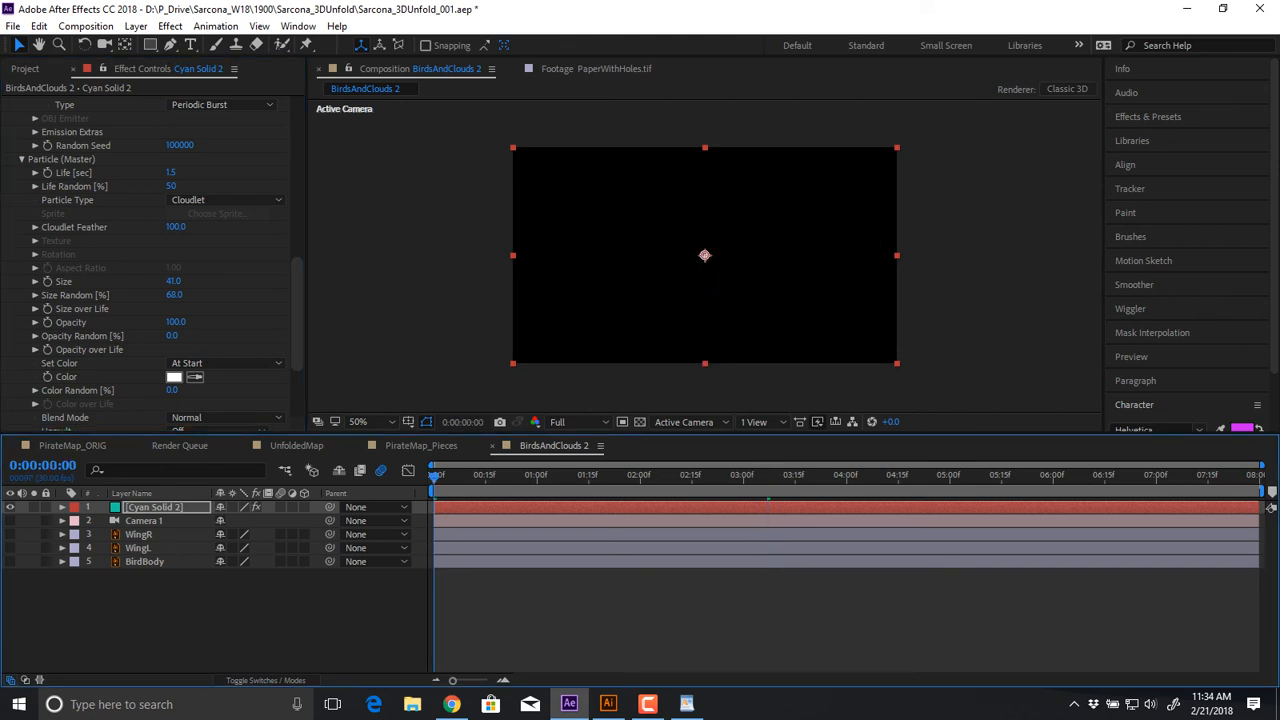
key("space")
key("space")
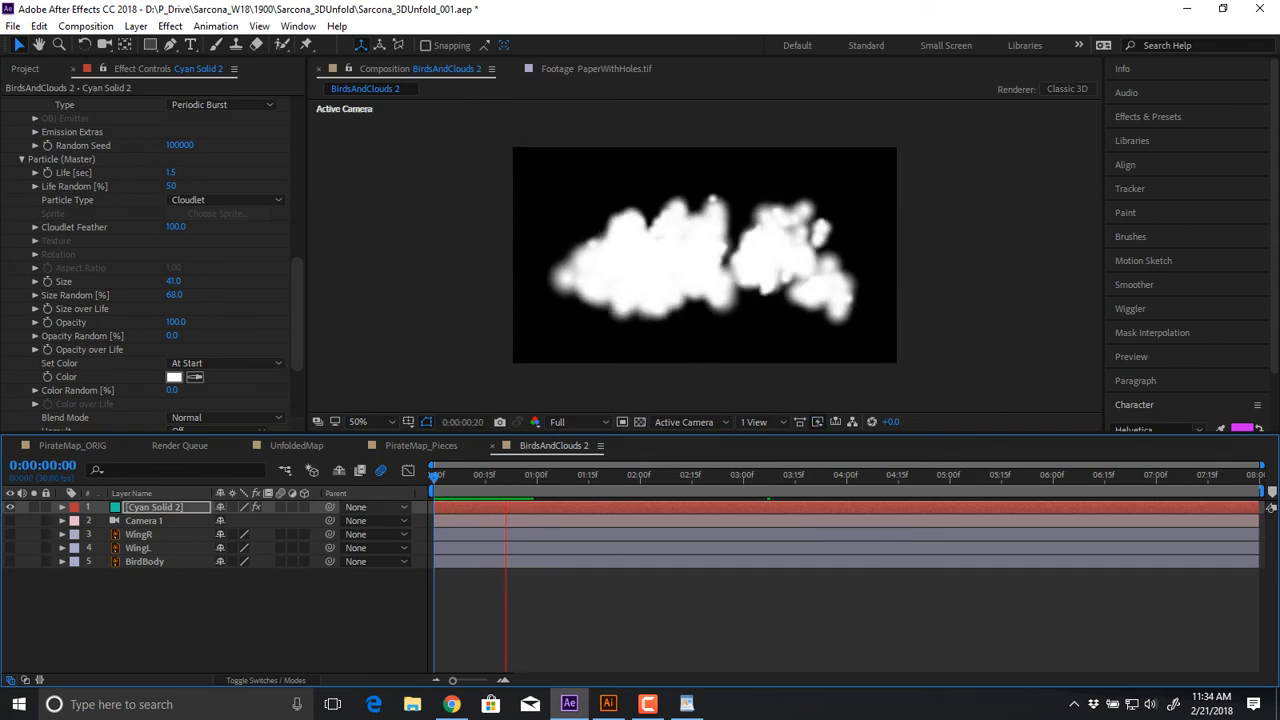
key("space")
key("Home")
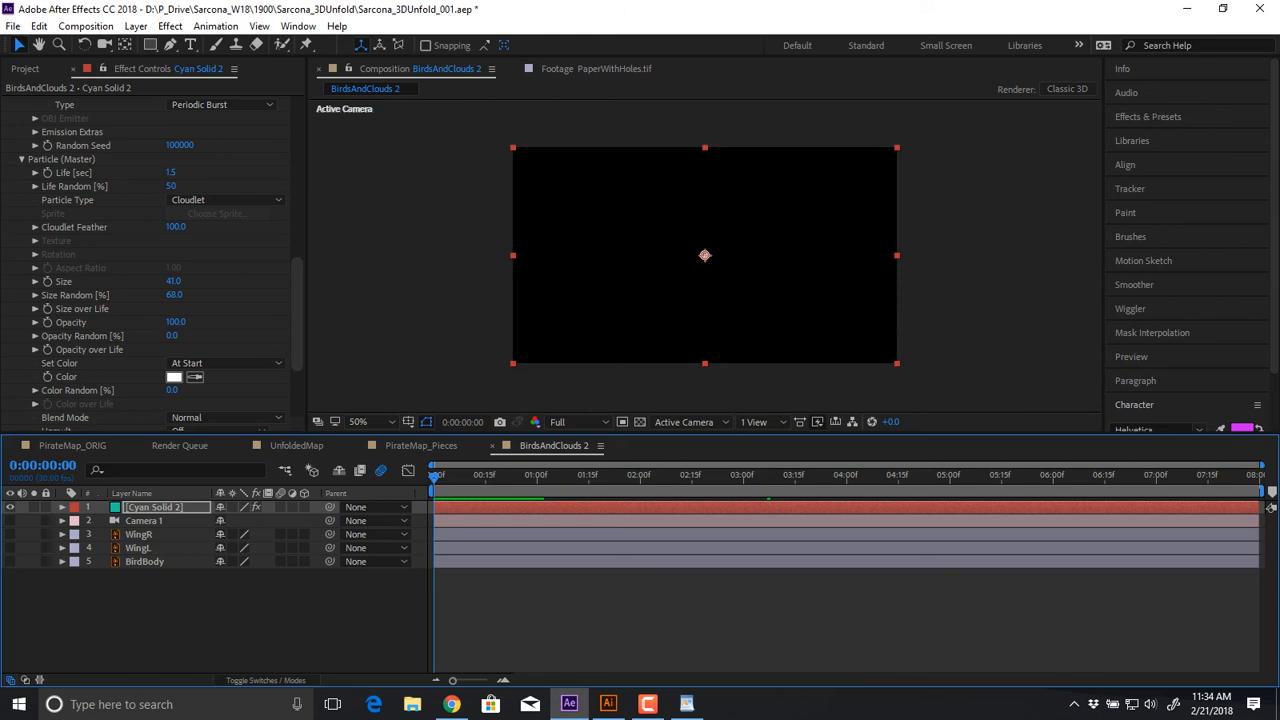
Expand Size over Life with its graph fully in view, draw a curve that rises and falls back to zero, and preview it
left_click(35, 309)
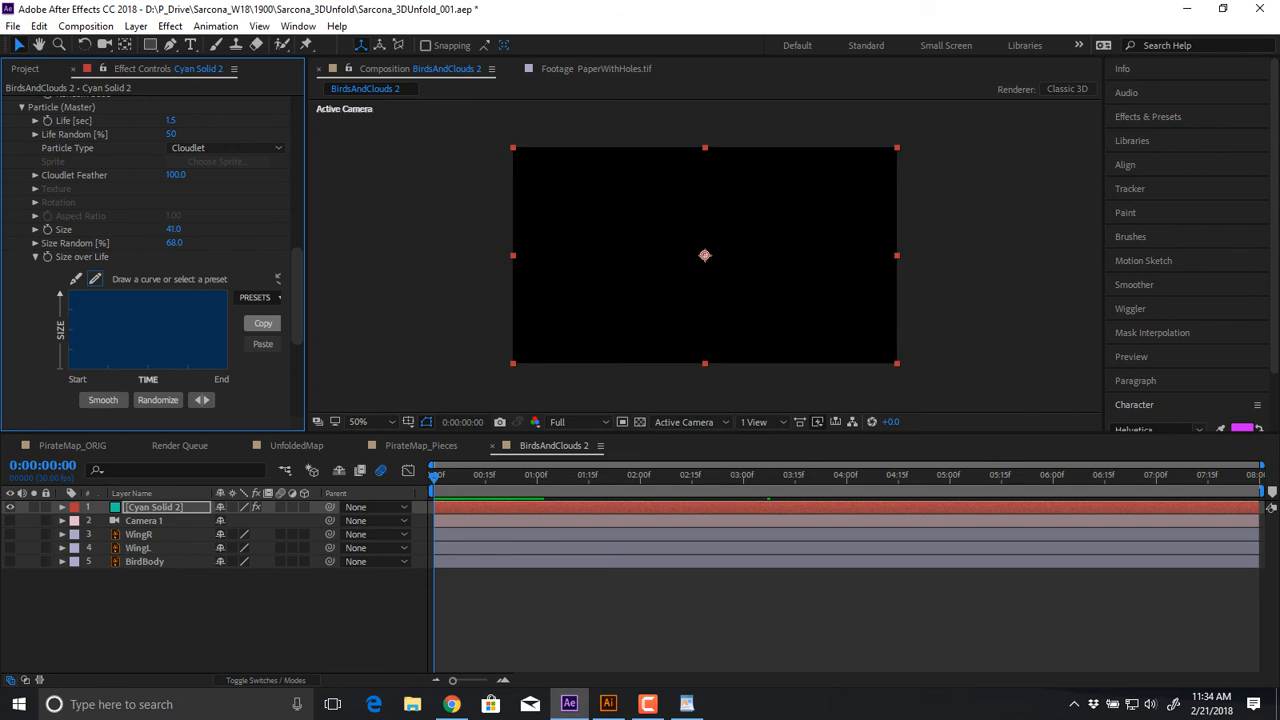
left_click_drag(306, 320, 329, 320)
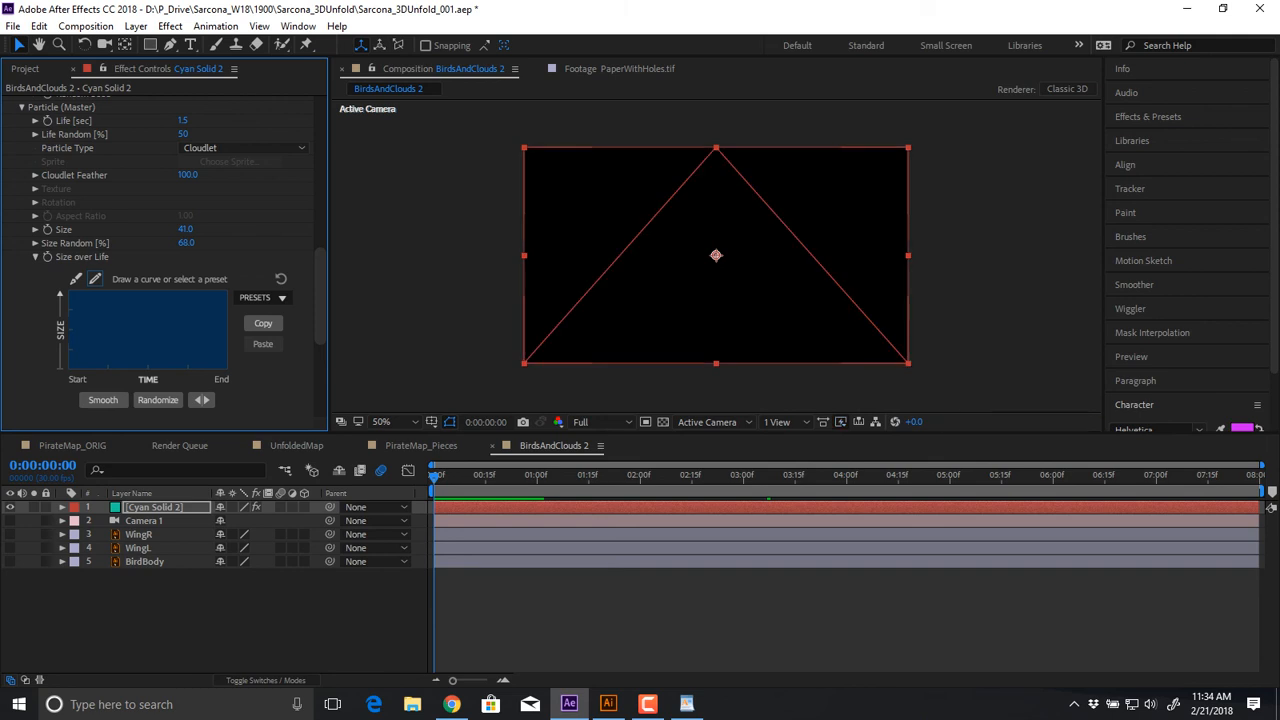
mouse_move(69, 367)
left_mouse_down()
mouse_move(146, 292)
mouse_move(184, 305)
mouse_move(226, 368)
left_mouse_up()
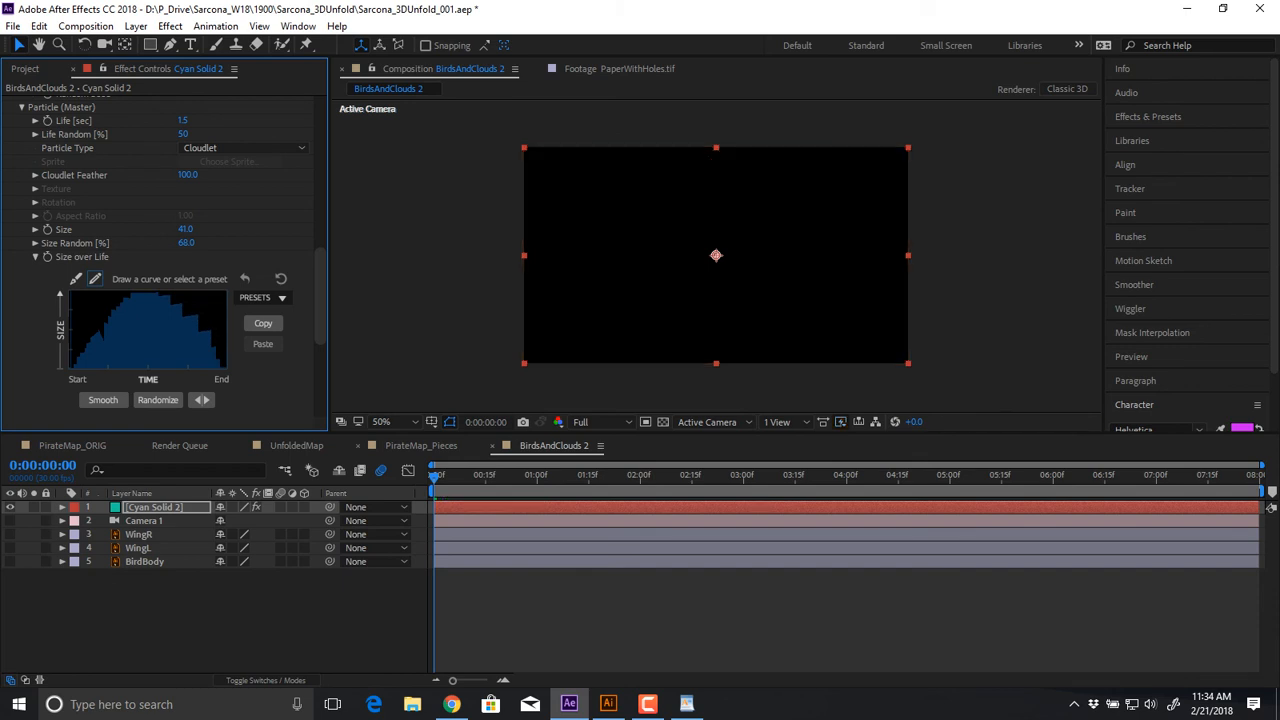
key("space")
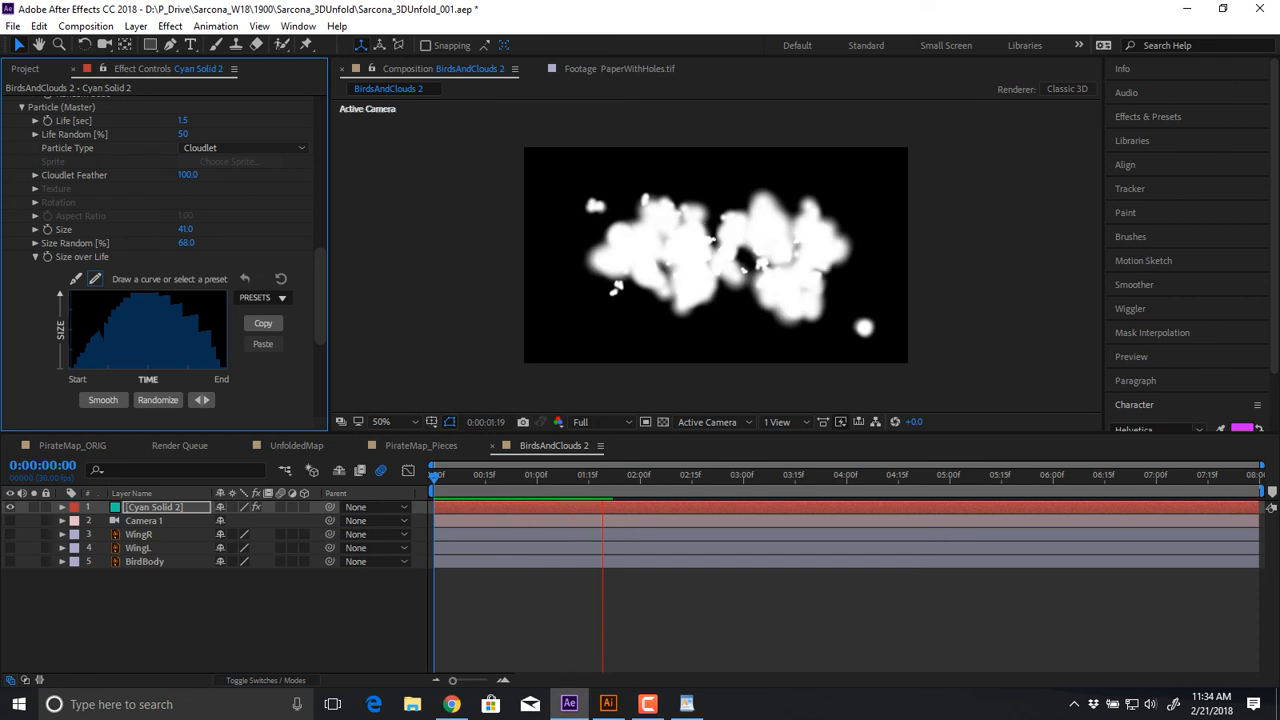
key("space")
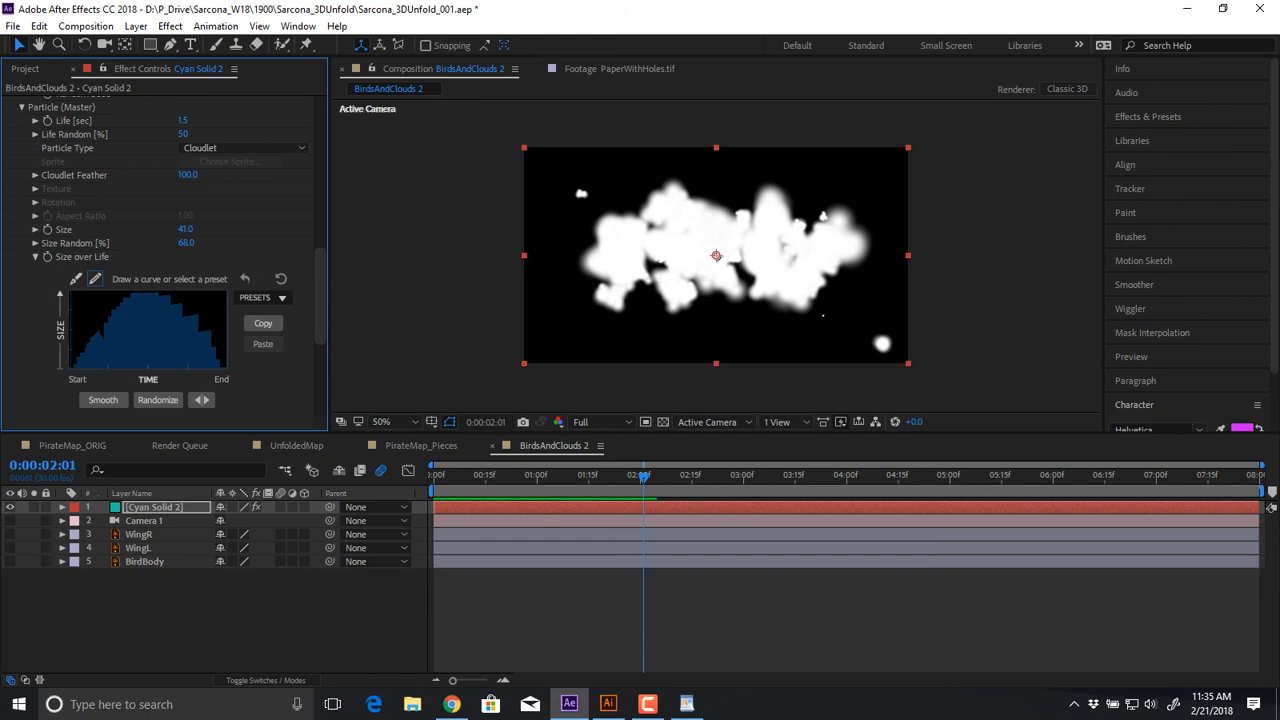
Apply the fast-rise, gradual-fall preset to Size over Life, smooth the curve, and preview from the first frame
left_click(281, 298)
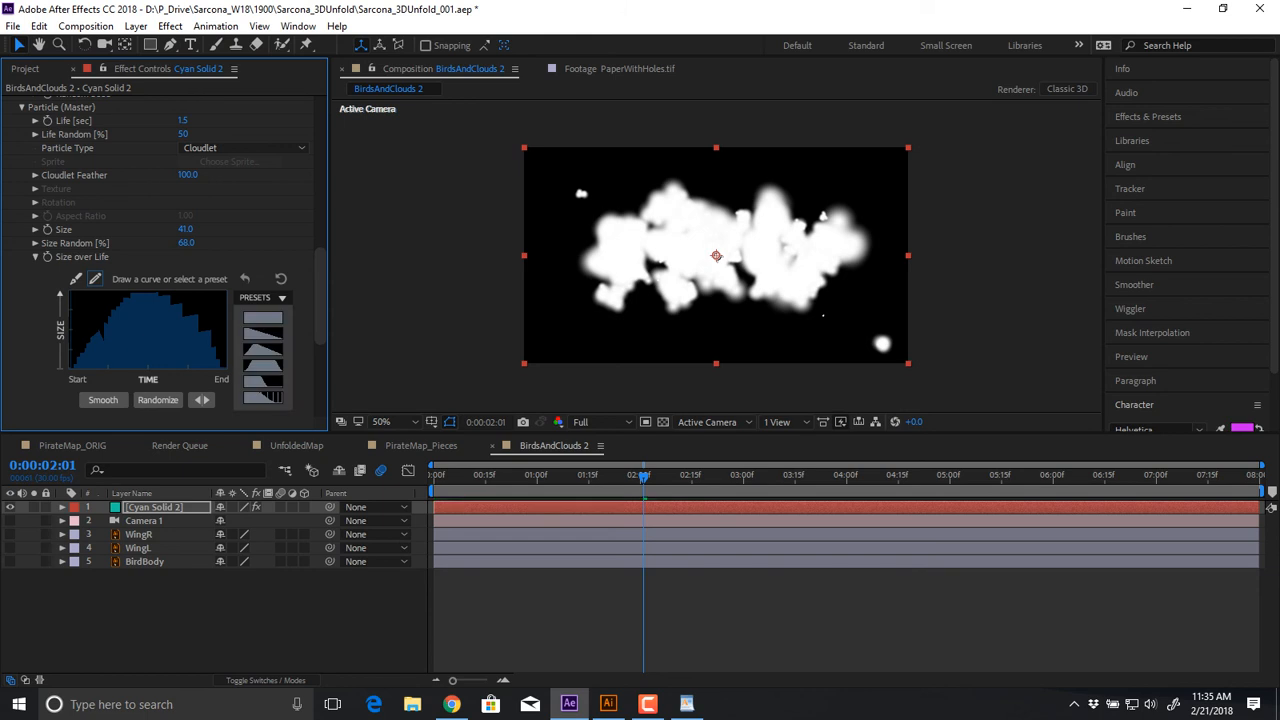
left_click(262, 350)
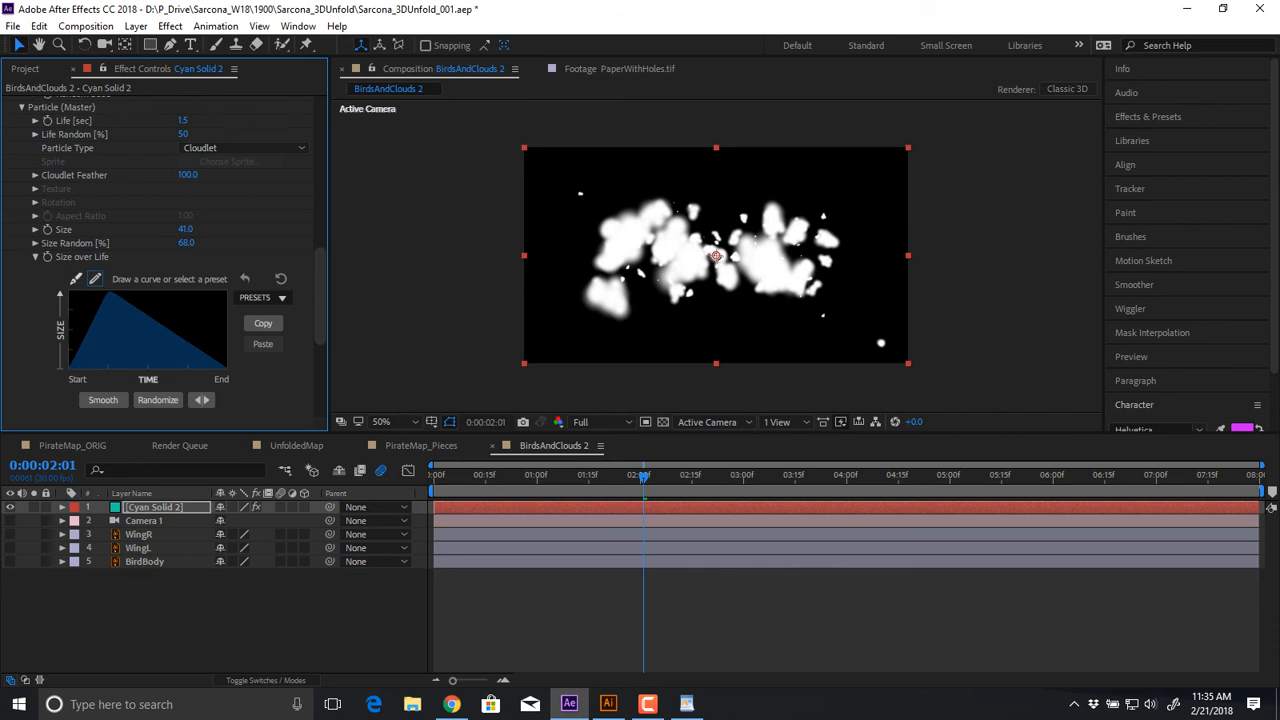
left_click(158, 399)
left_click_drag(107, 293, 131, 302)
left_click(103, 399)
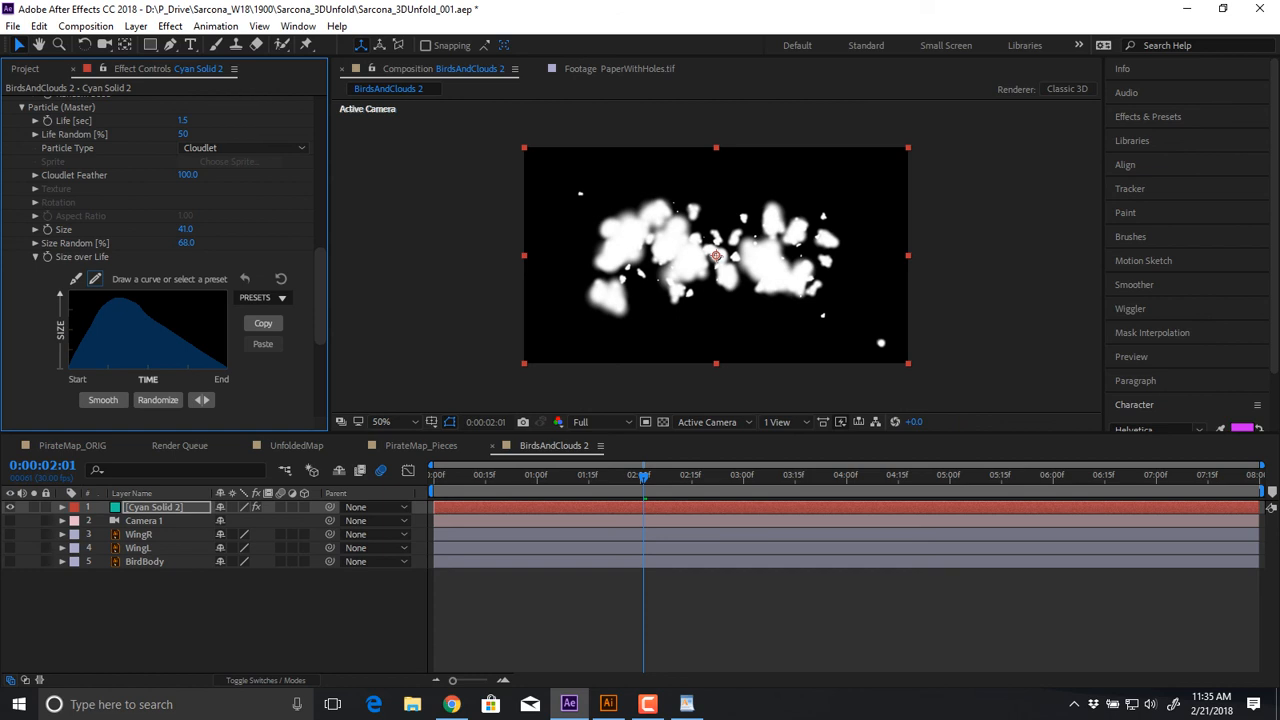
left_click(434, 476)
key("space")
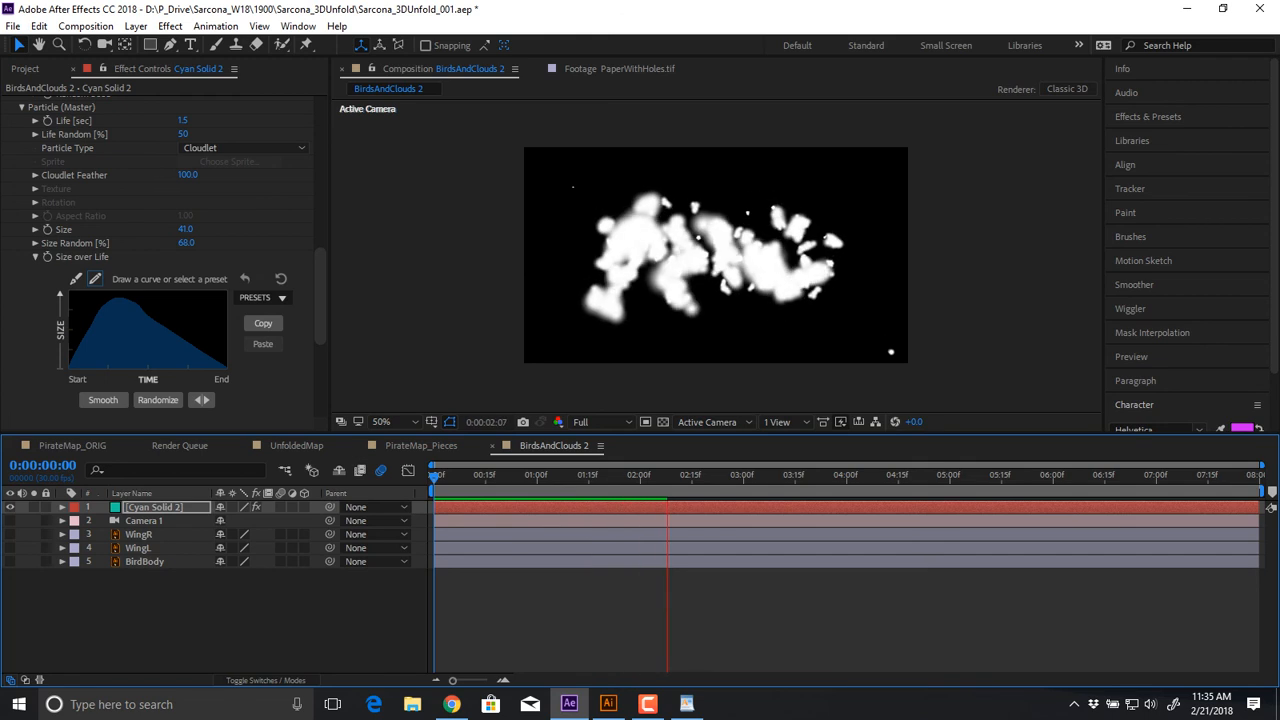
Apply the fast-rise, gradual-fall preset to Opacity over Life and preview the animation from the first frame
scroll(160, 250, "down", 3)
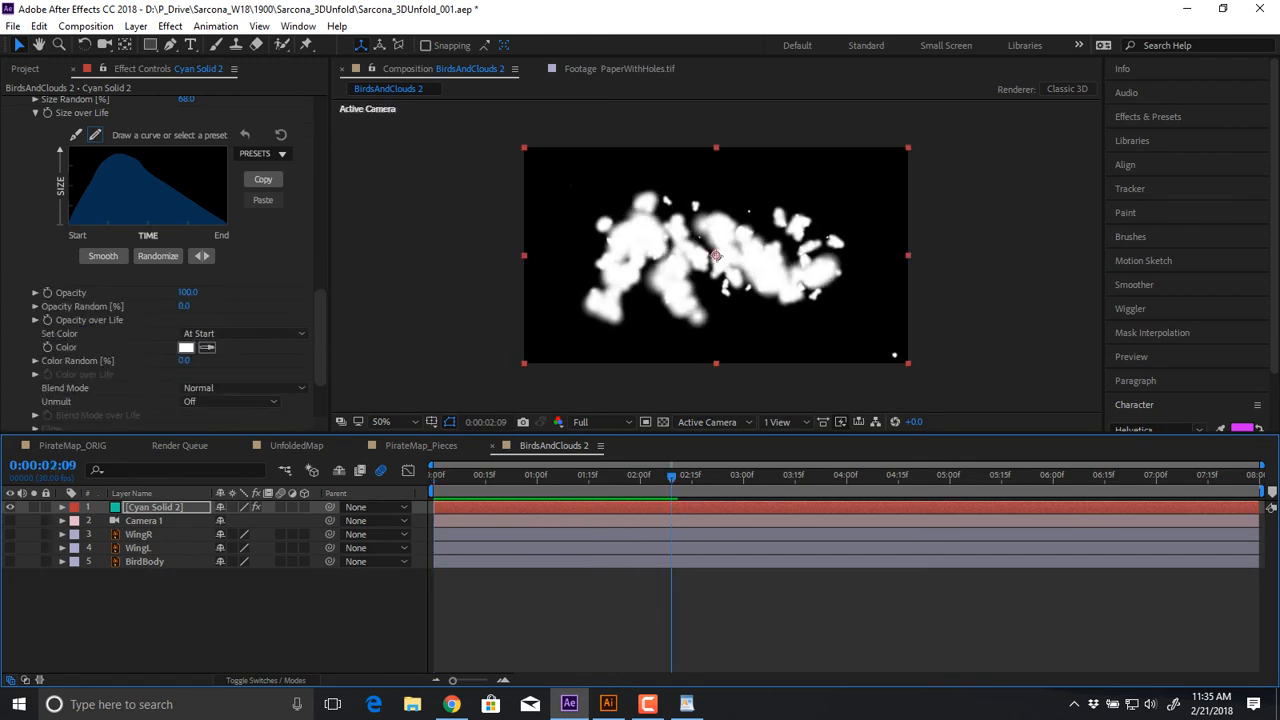
left_click(35, 320)
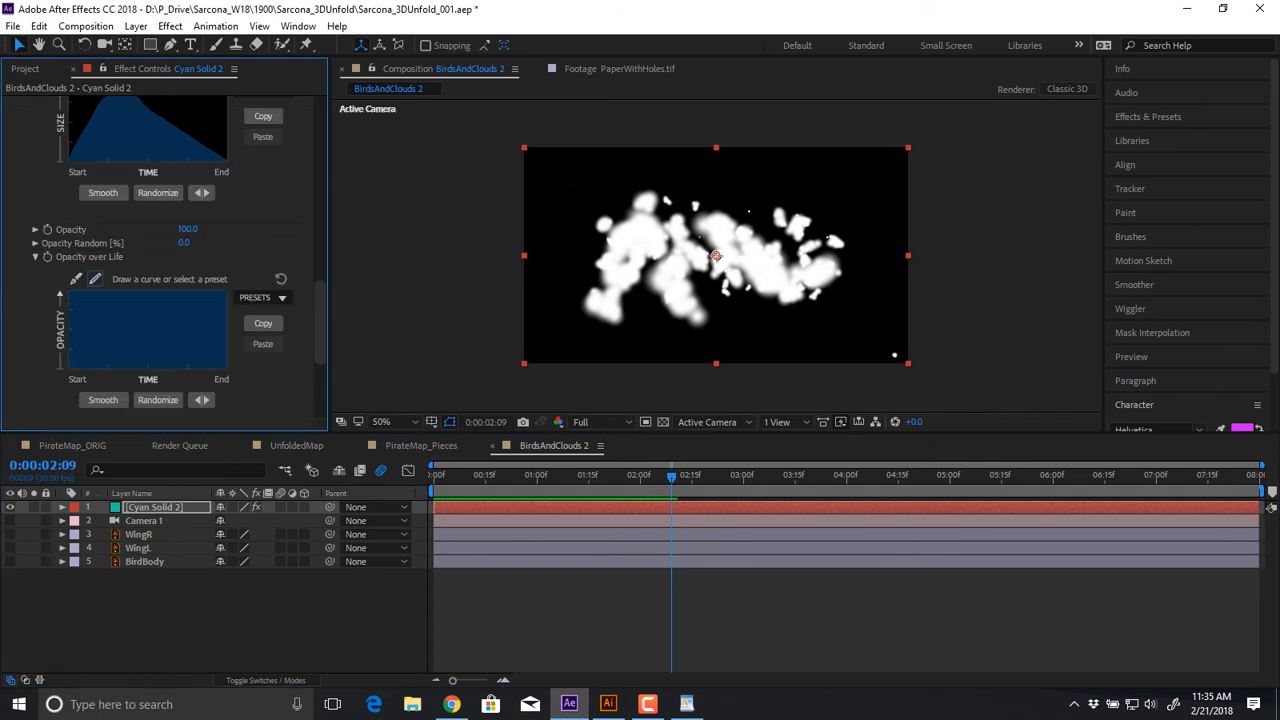
left_click(263, 298)
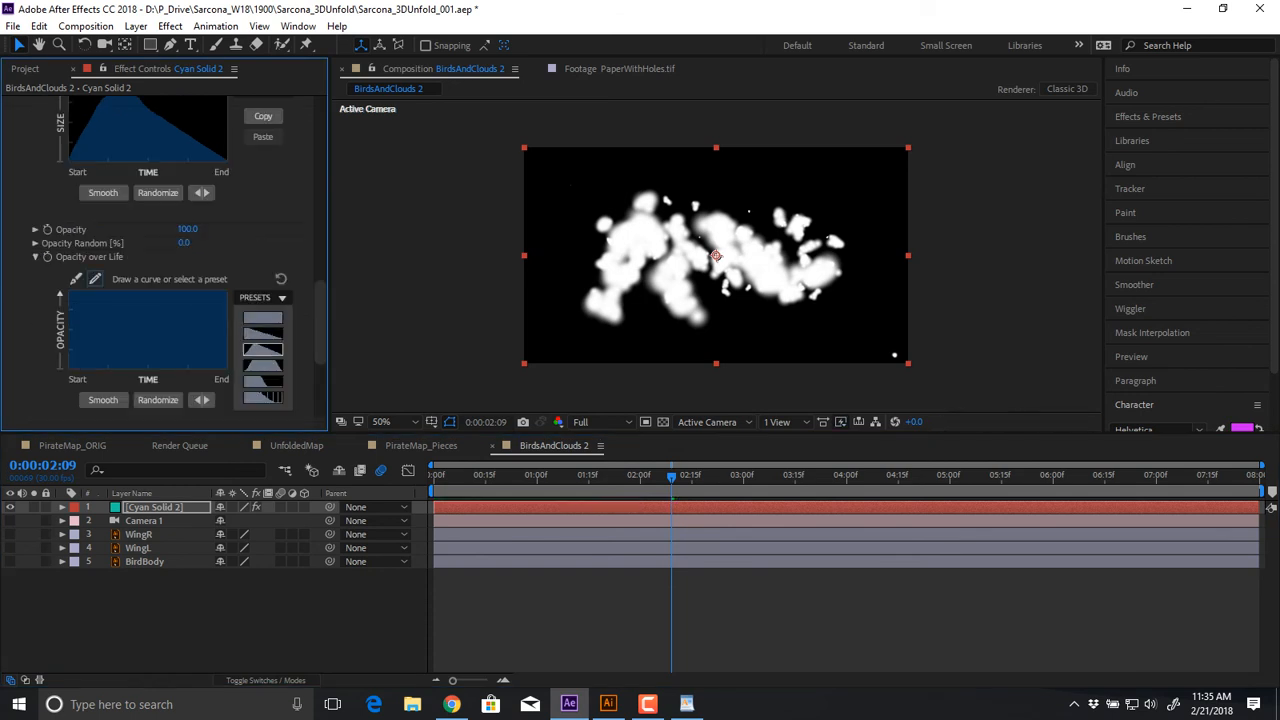
left_click(263, 349)
left_click(434, 476)
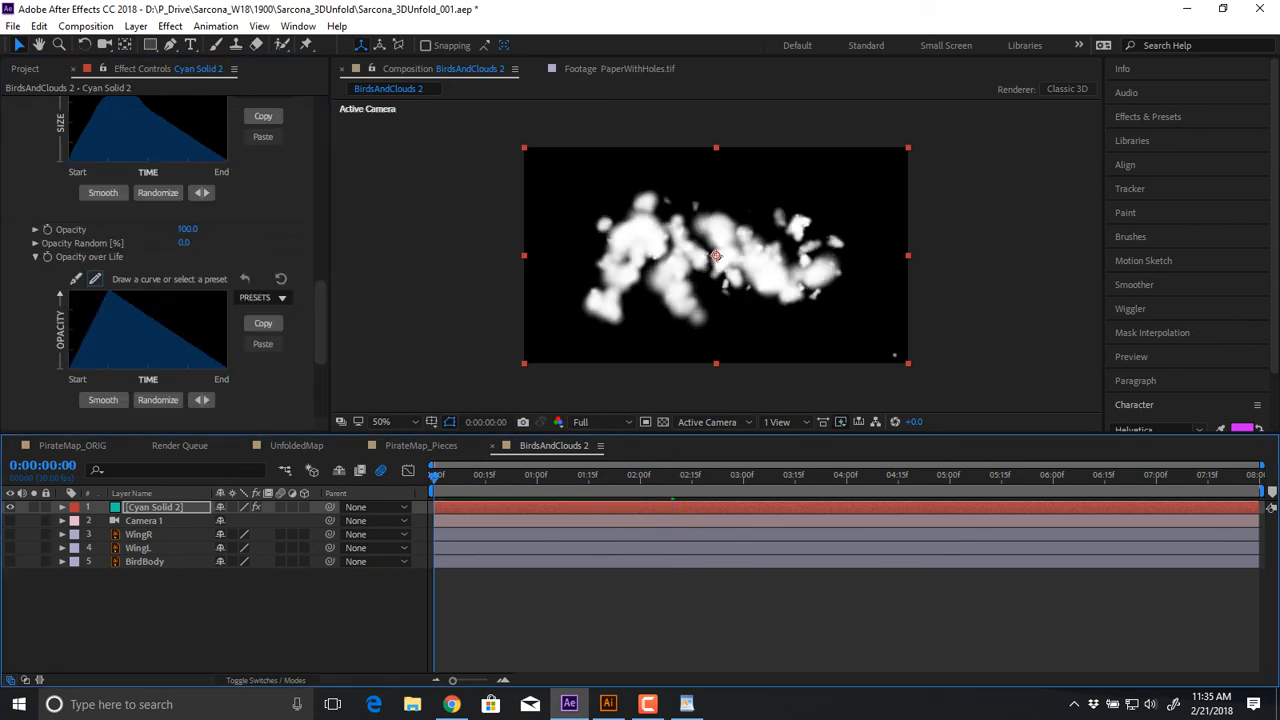
key("space")
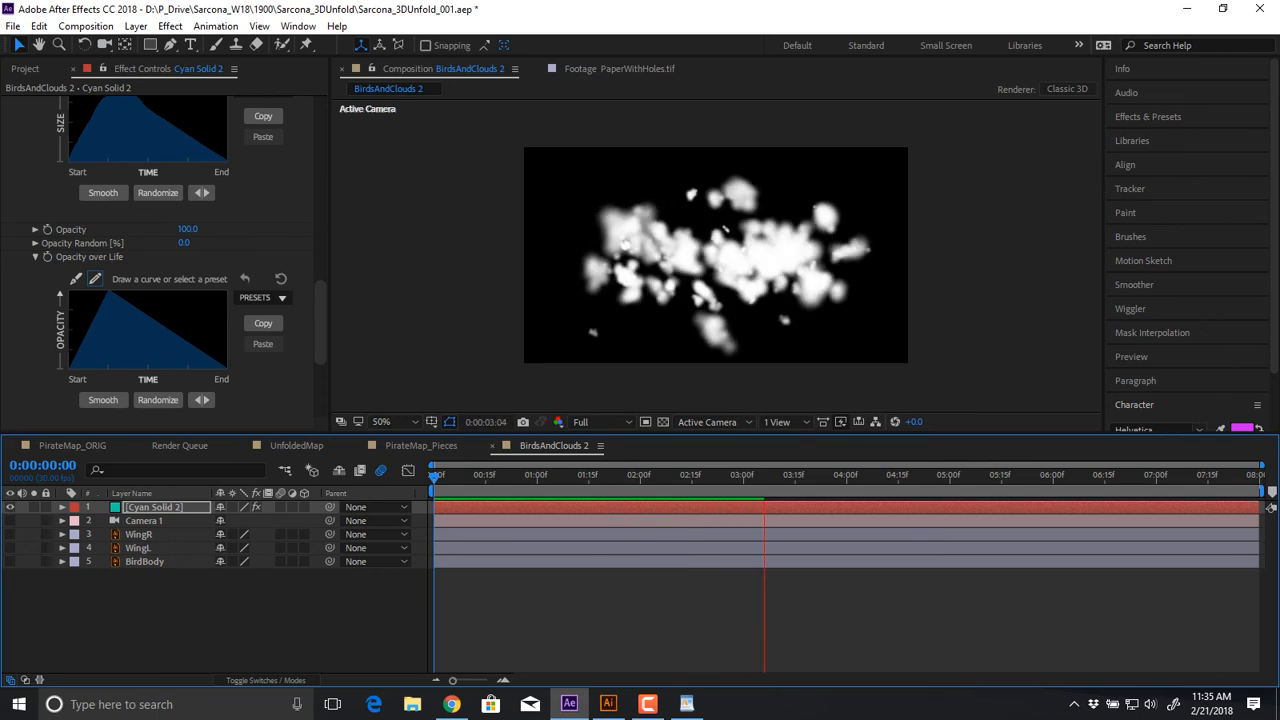
Set the particle opacity to 50 and preview the softer clouds from the first frame
key("period")
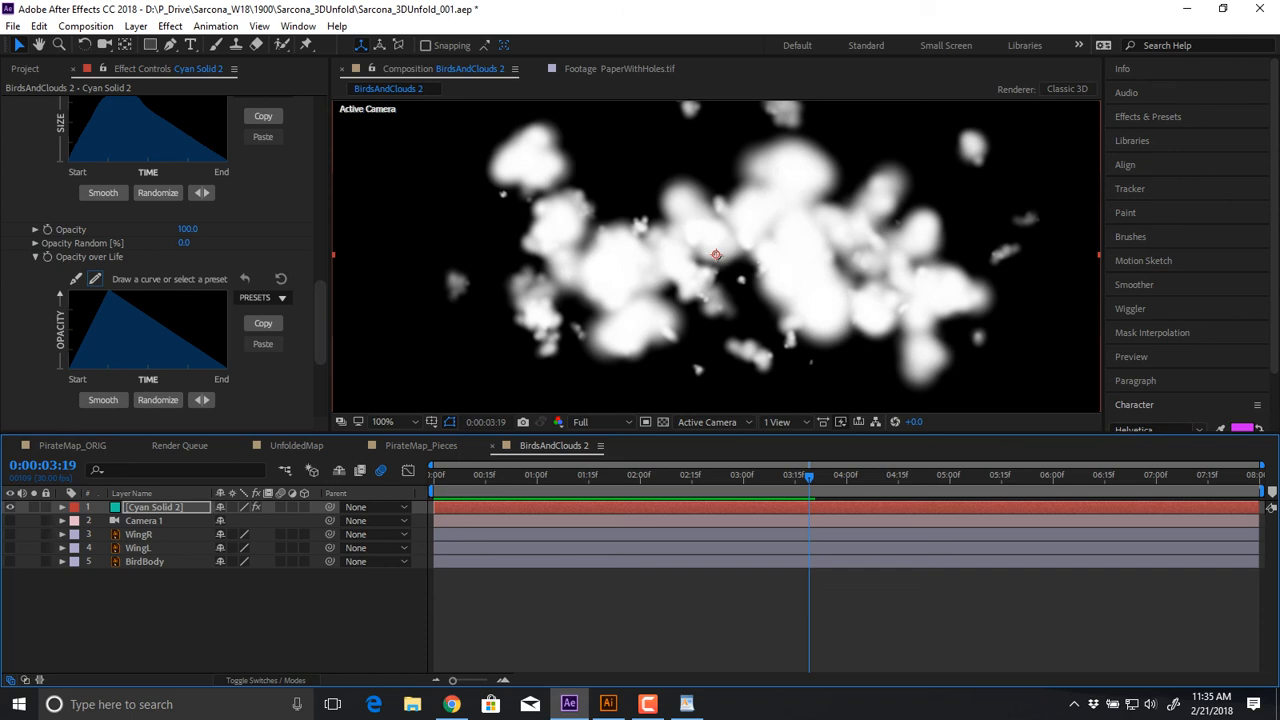
left_click(188, 229)
left_click_drag(188, 229, 183, 229)
left_click(185, 229)
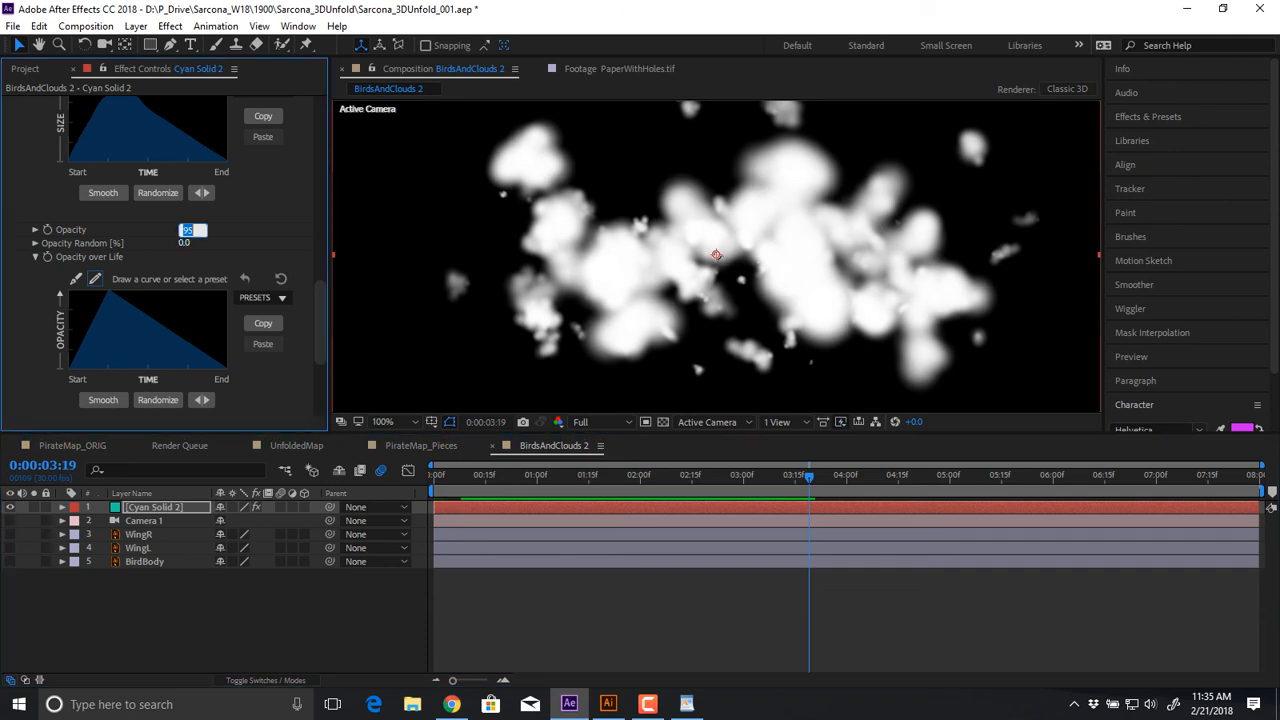
type("50")
key("Return")
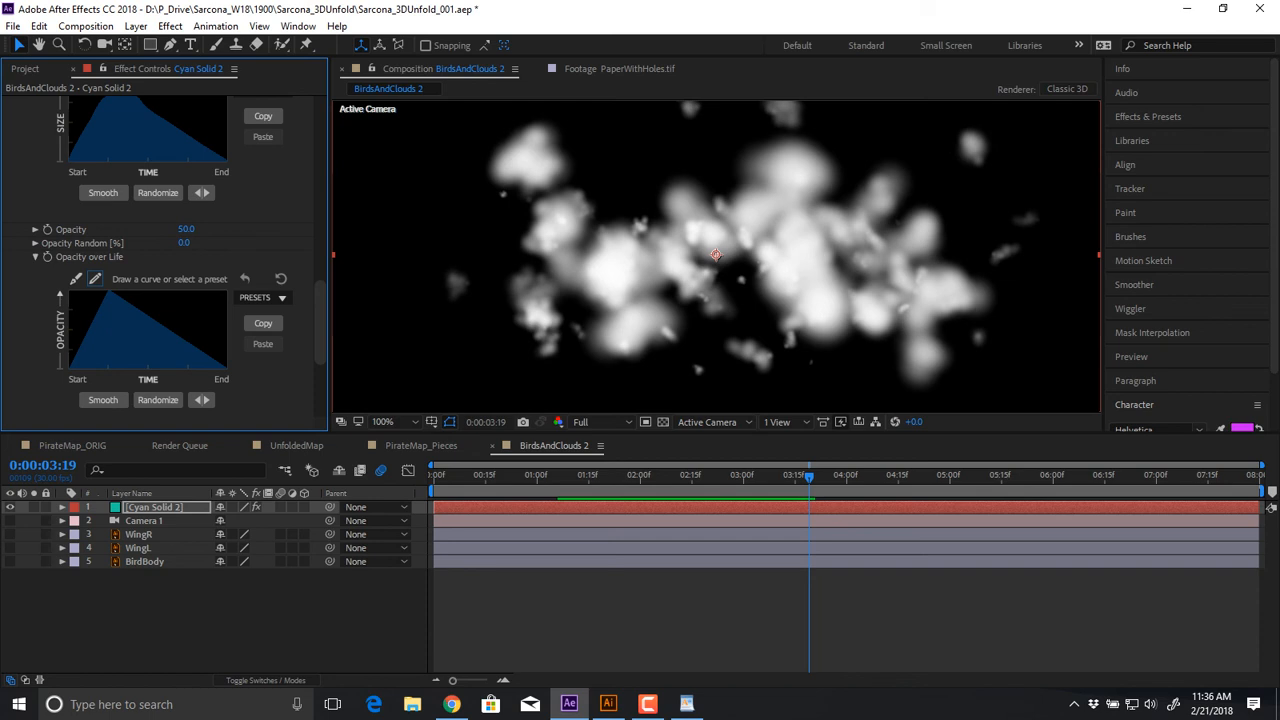
left_click(420, 510)
key("Home")
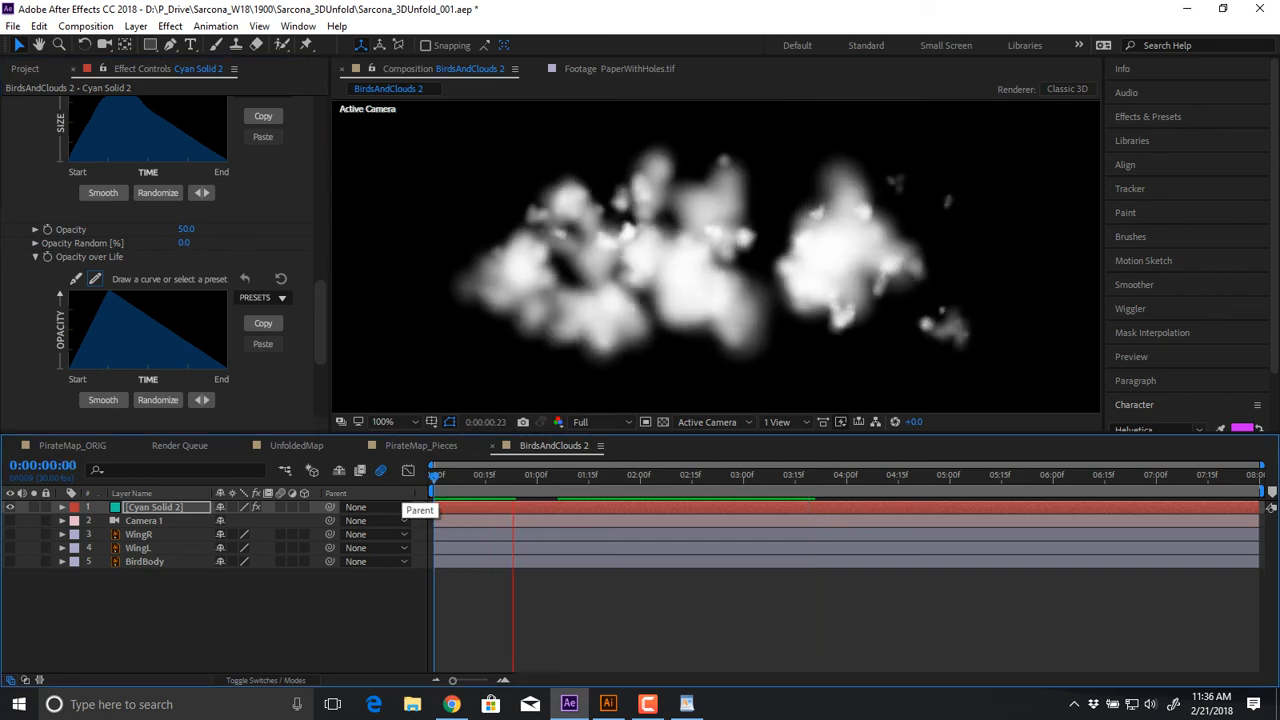
key("space")
Set the particle life to 3 seconds and preview the animation
scroll(165, 264, "up", 5)
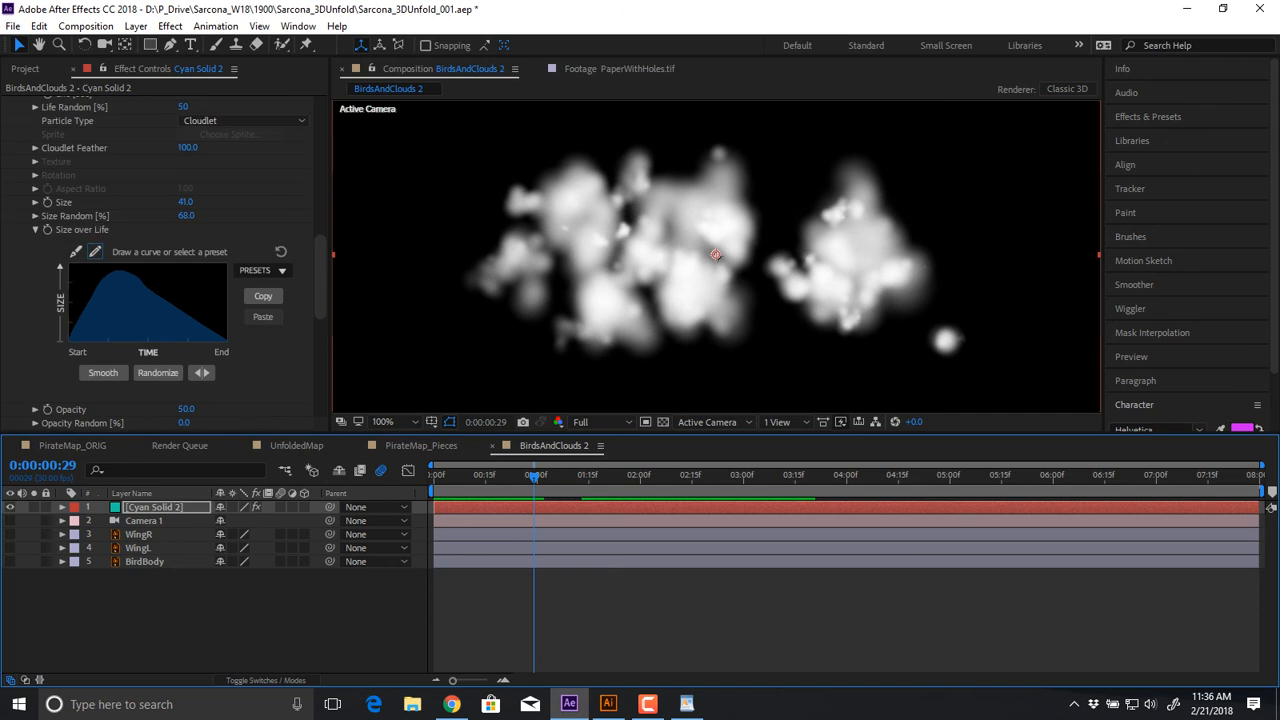
scroll(165, 264, "up", 3)
left_click(185, 165)
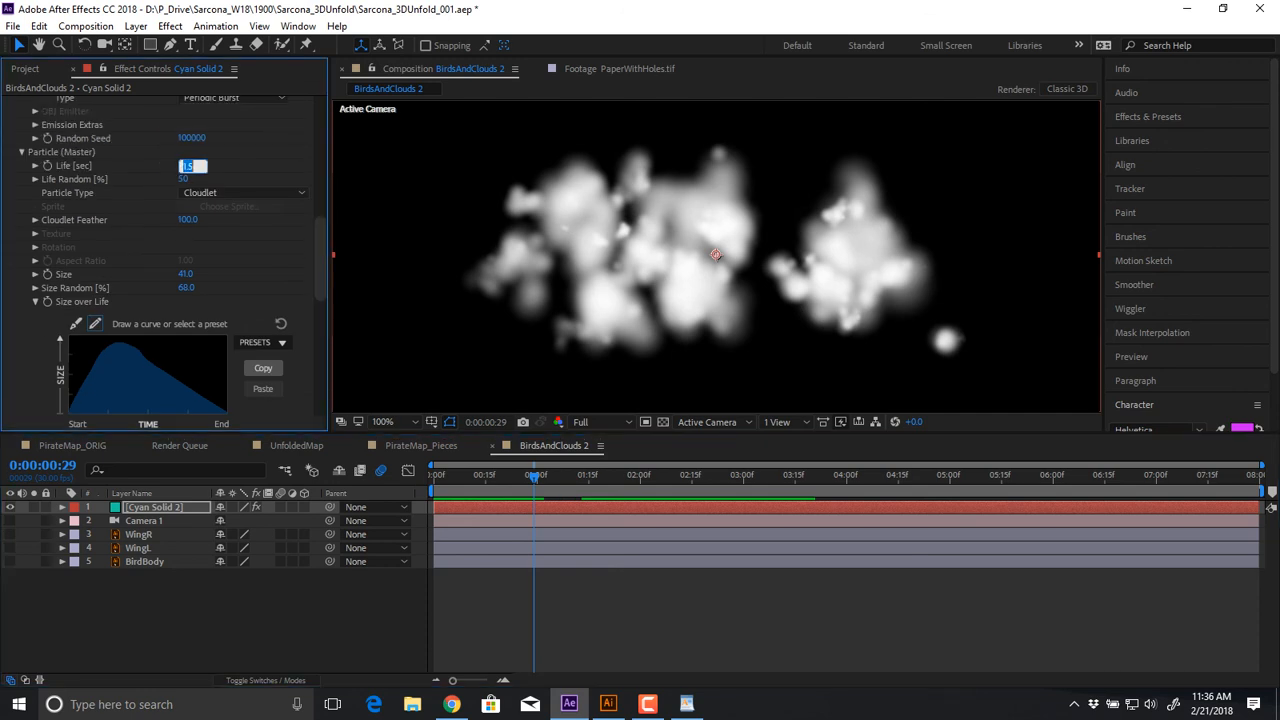
type("3")
key("Return")
key("space")
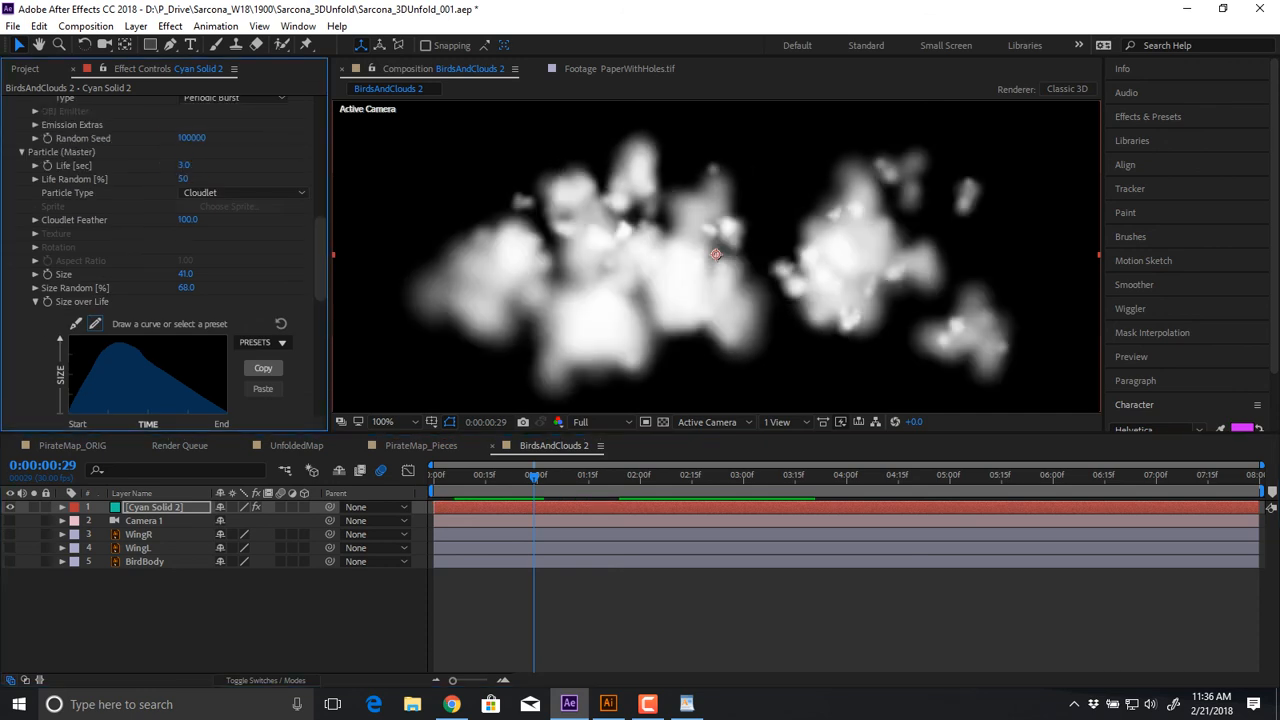
Replay the cloud animation from the first frame to check how the particles evolve and fade
key("space")
key("space")
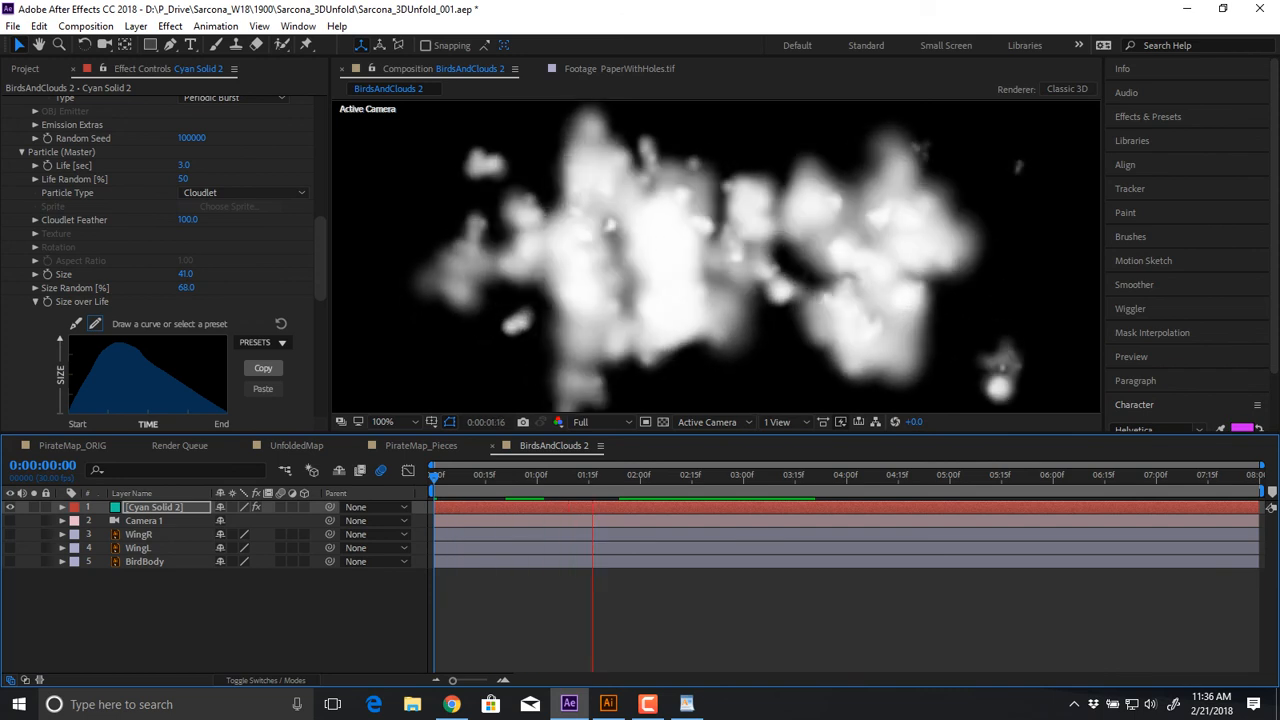
key("space")
Set the particle life to 8 seconds and preview the animation from the first frame
left_click(184, 165)
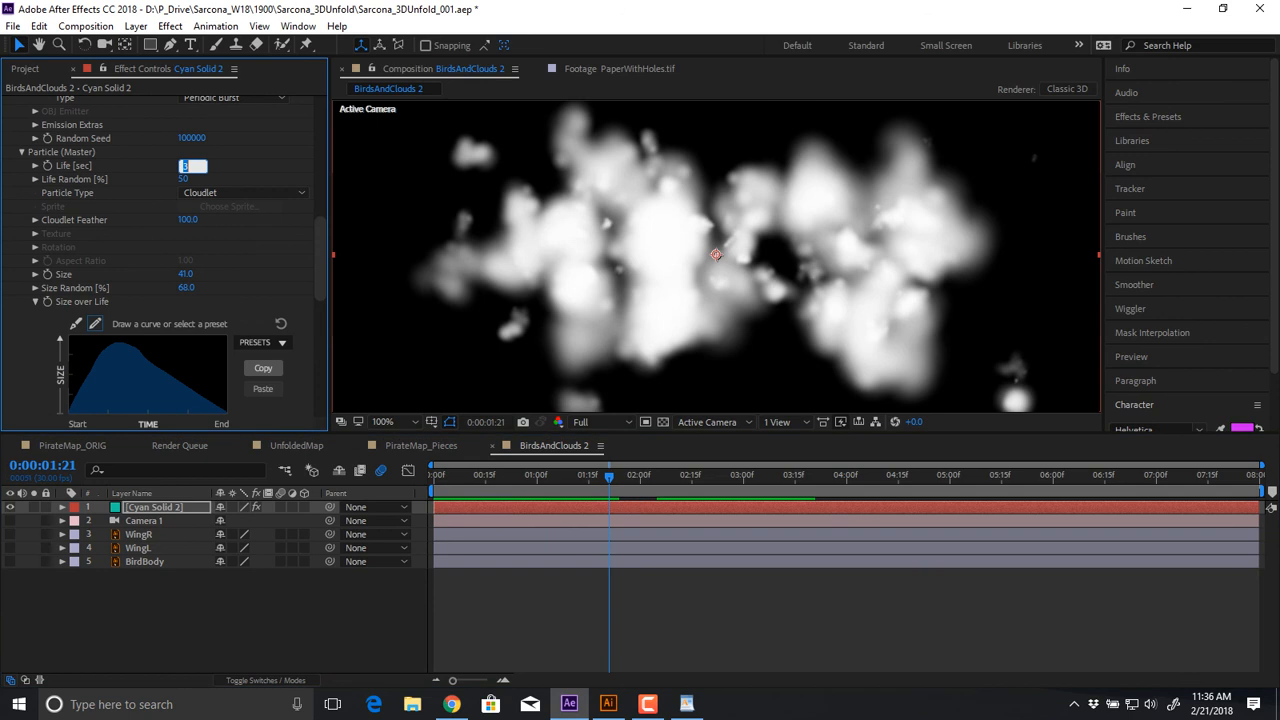
type("8")
key("Return")
left_click_drag(609, 478, 432, 481)
key("space")
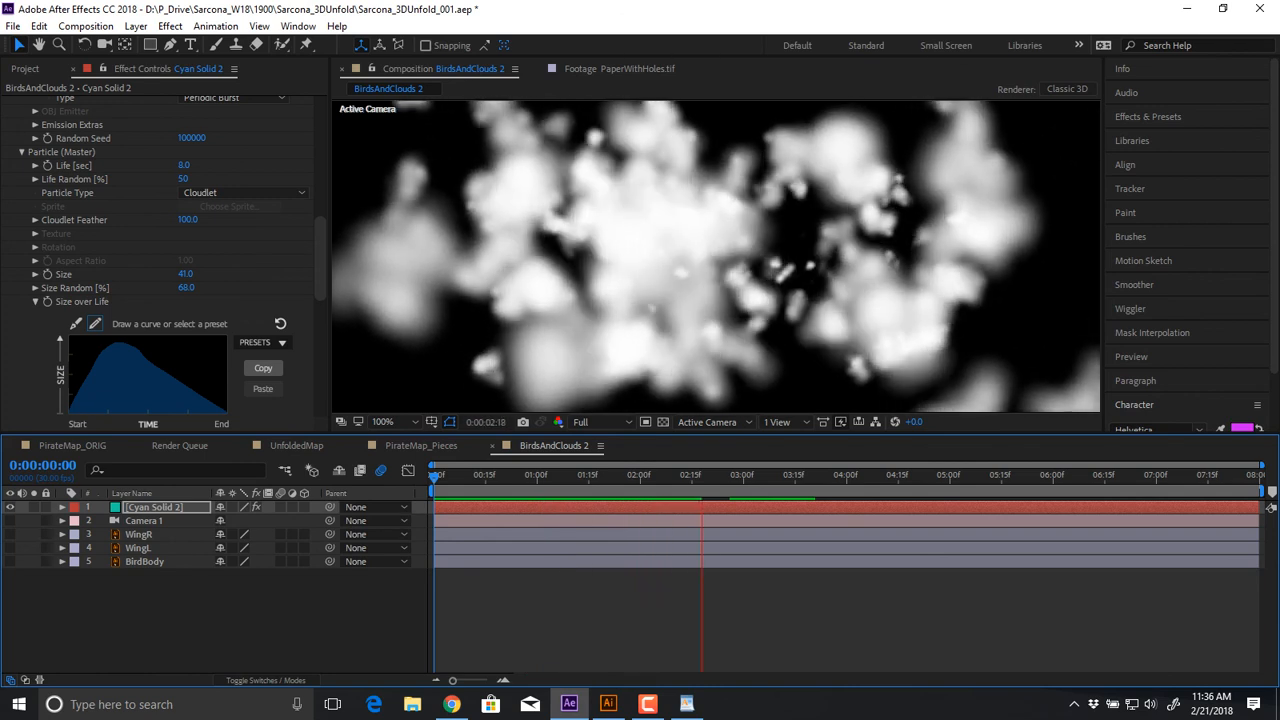
key("space")
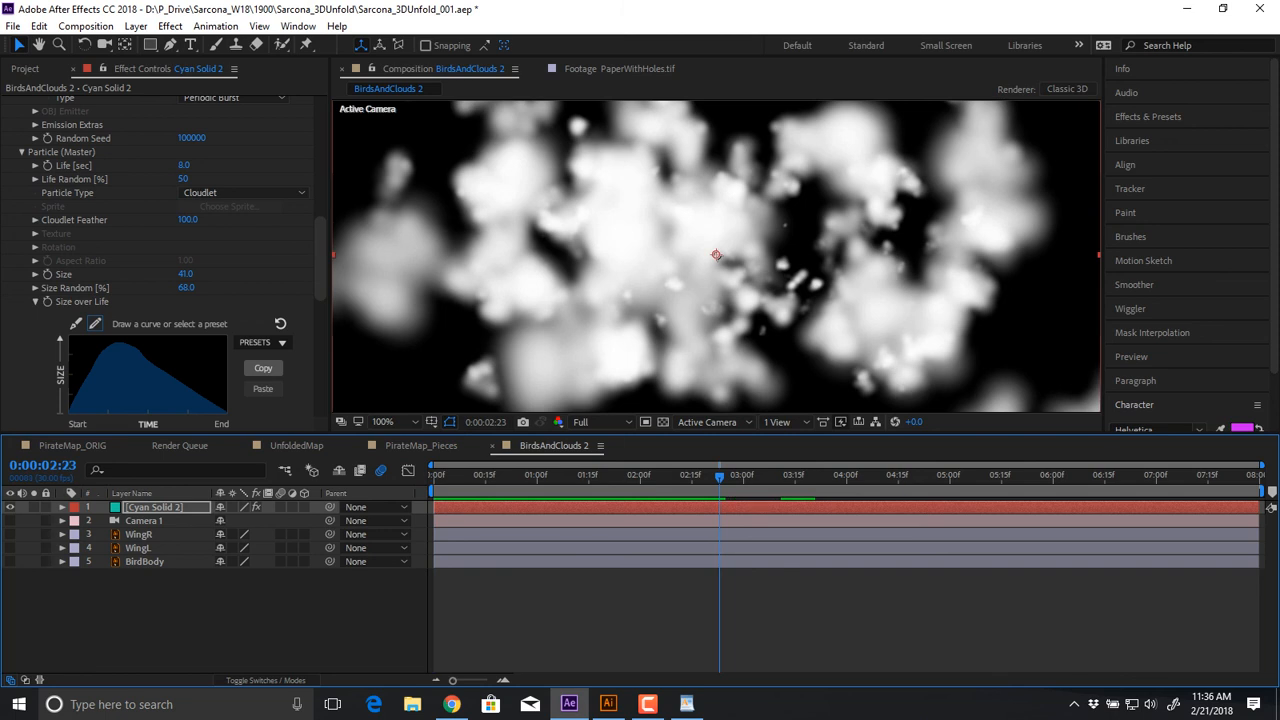
Keep the particles' Set Color mode at At Start and set their color to magenta C321B2
scroll(170, 260, "down", 7)
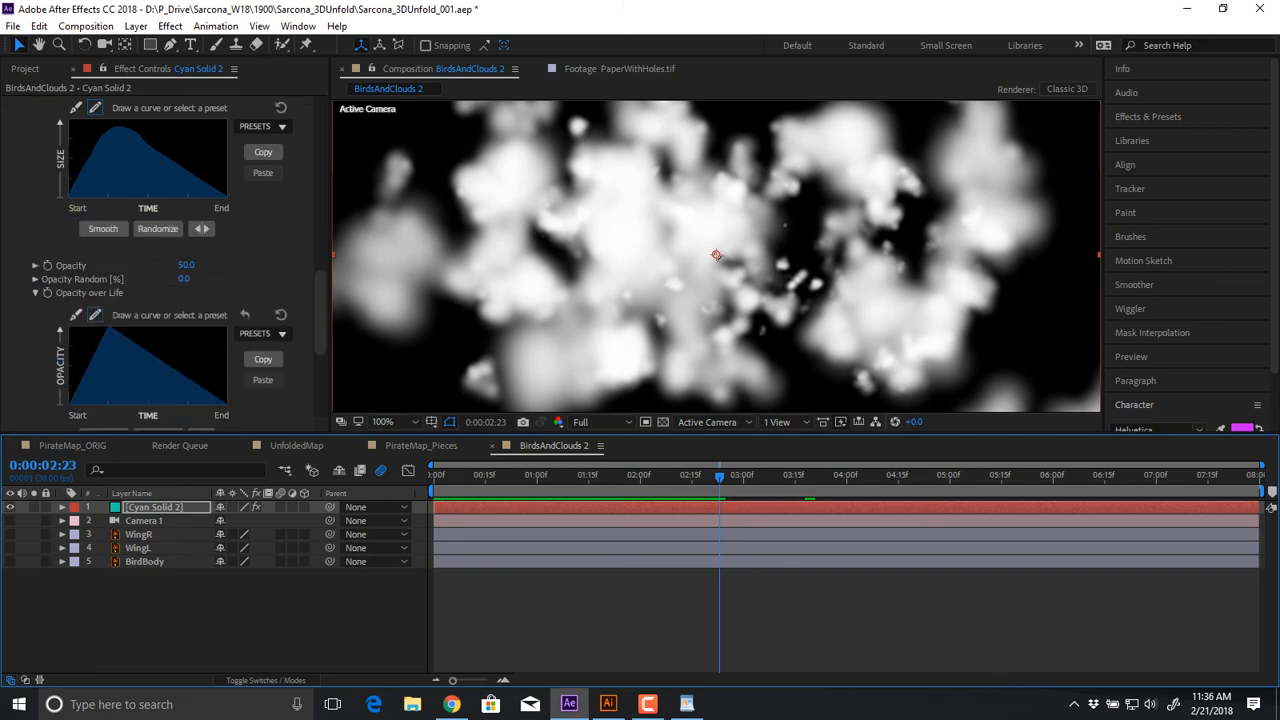
scroll(170, 260, "down", 3)
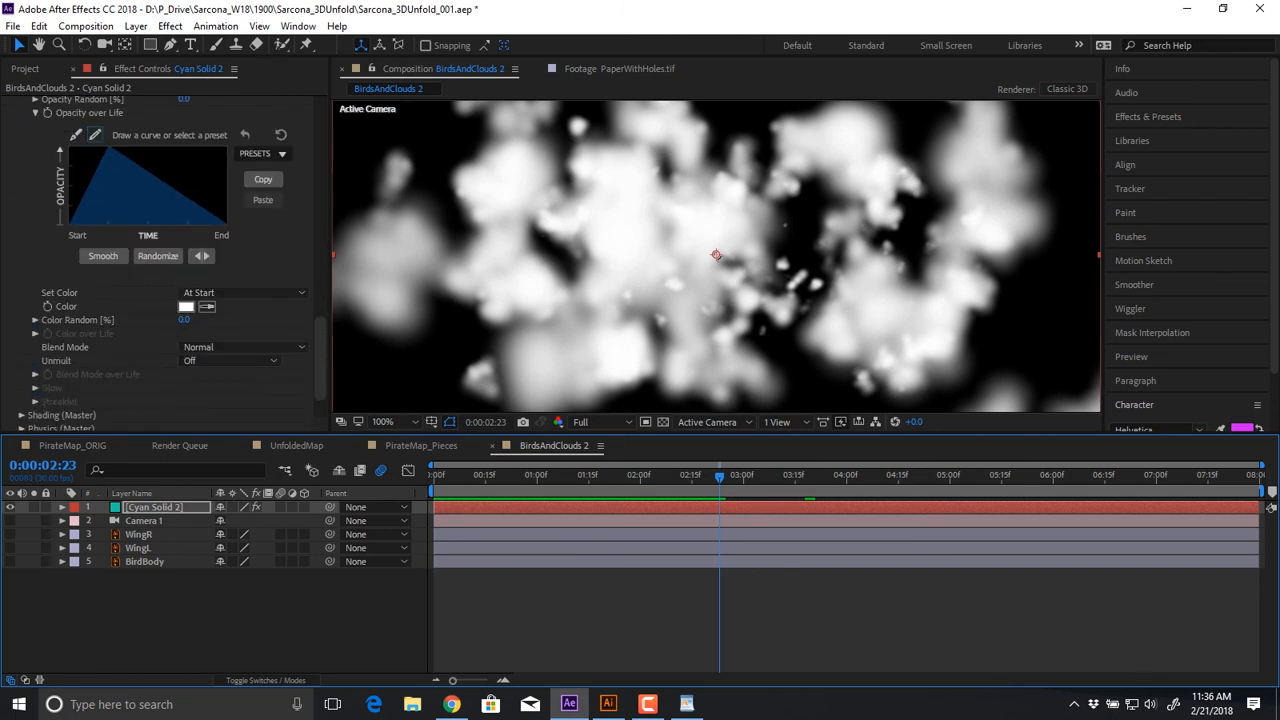
left_click(240, 292)
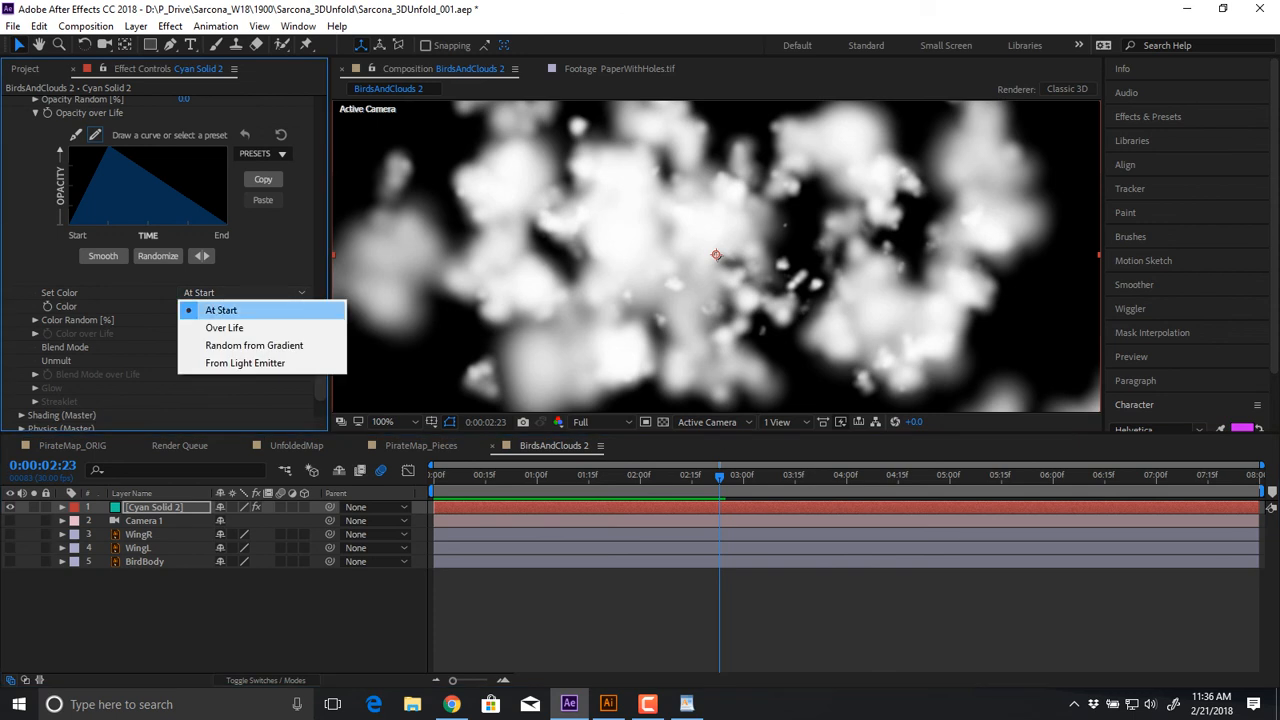
left_click(220, 310)
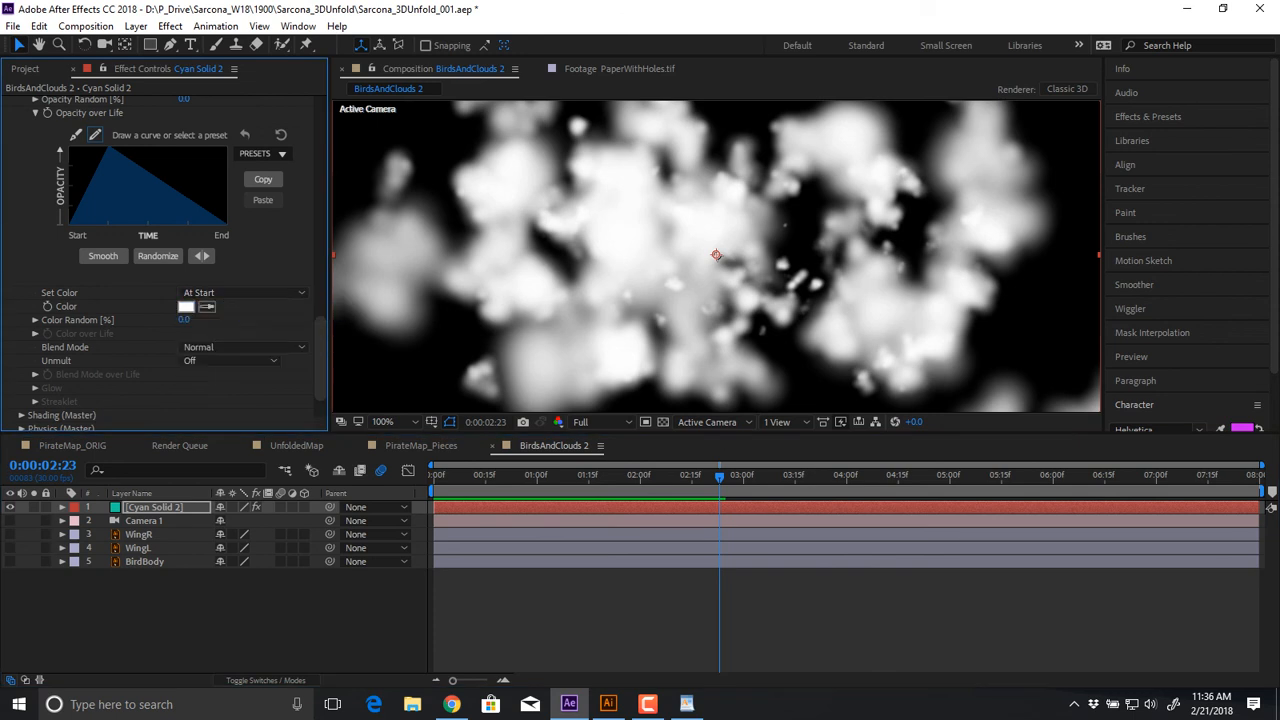
left_click(186, 306)
type("C321B2")
key("Tab")
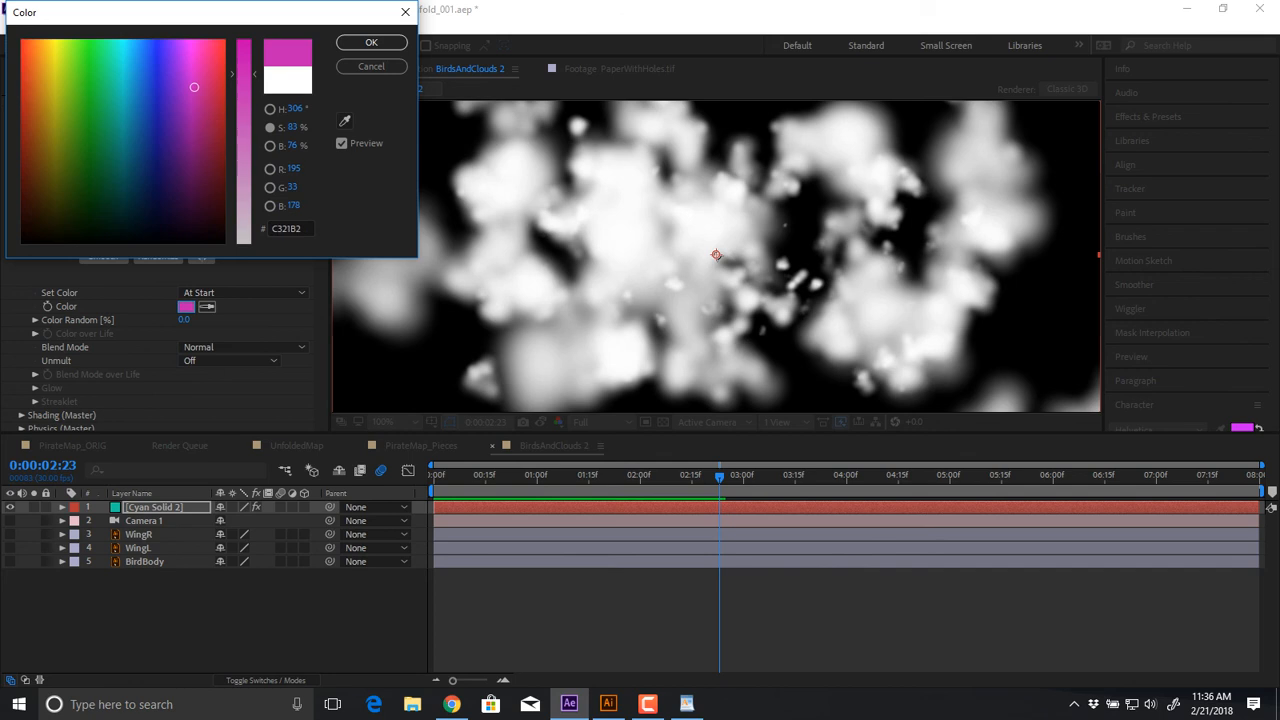
key("Return")
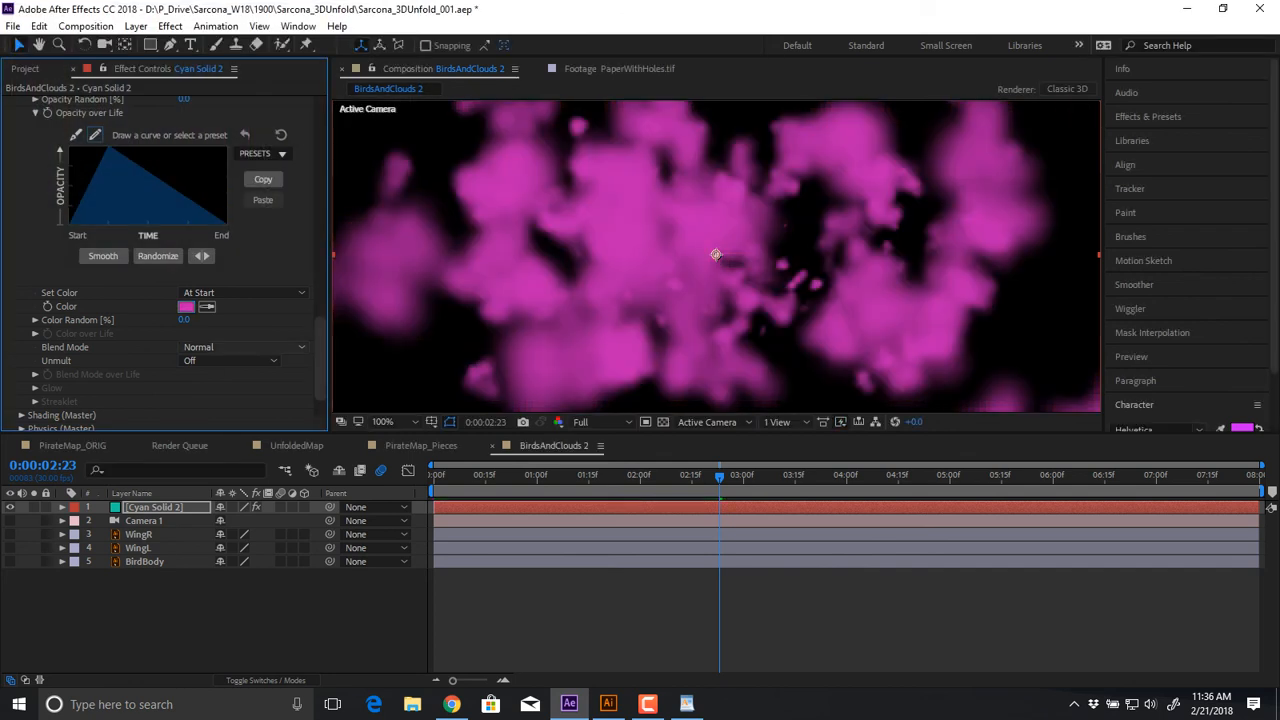
Try the Random from Gradient and From Light Emitter modes for the particles' Set Color option
left_click(252, 345)
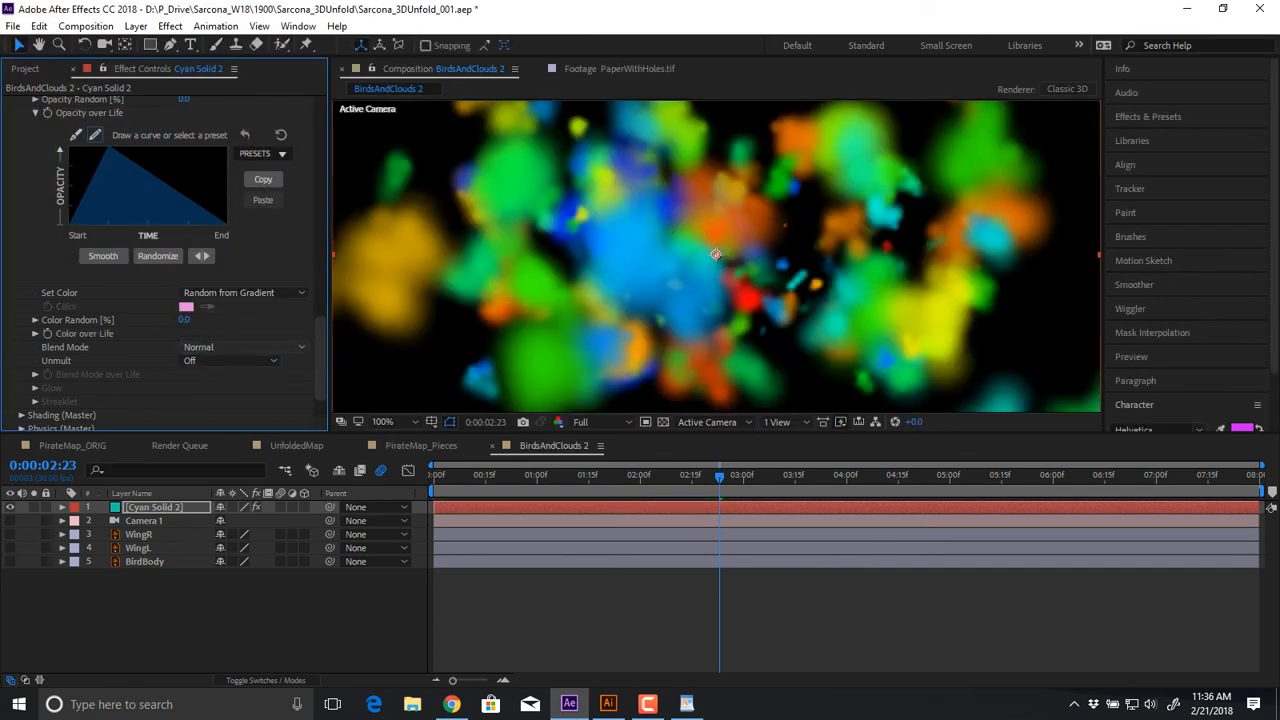
left_click(244, 292)
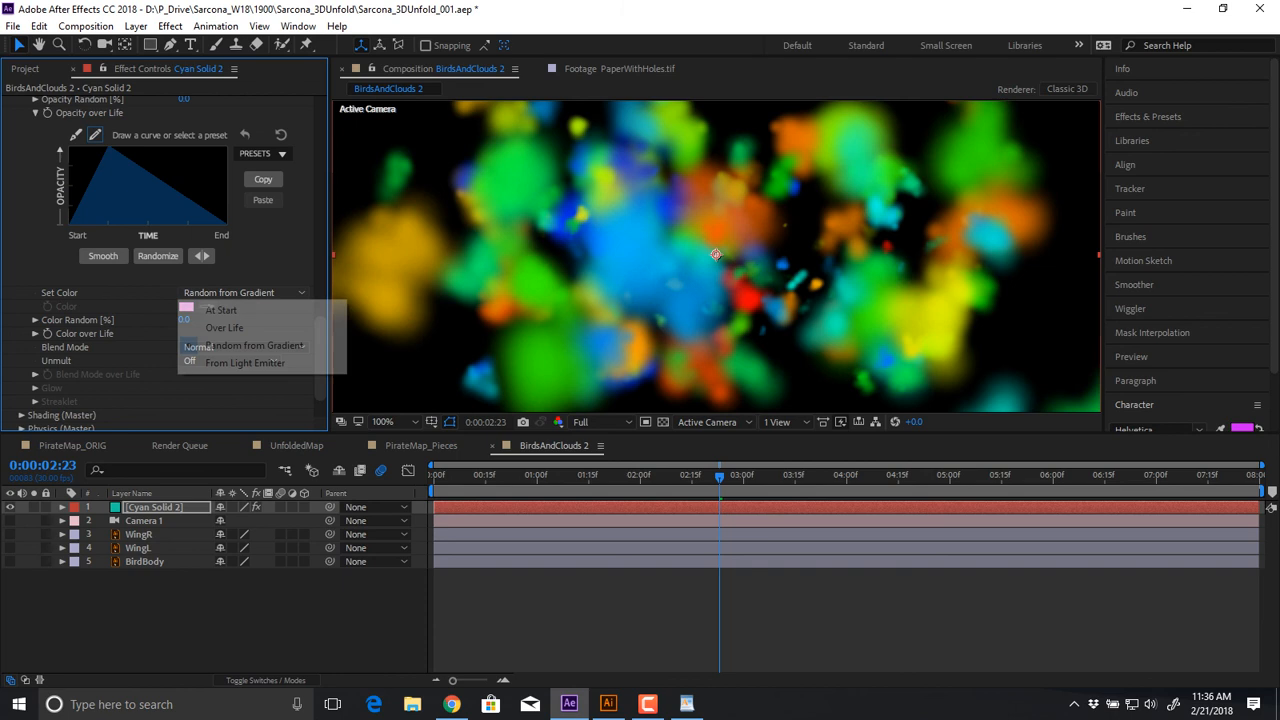
left_click(245, 362)
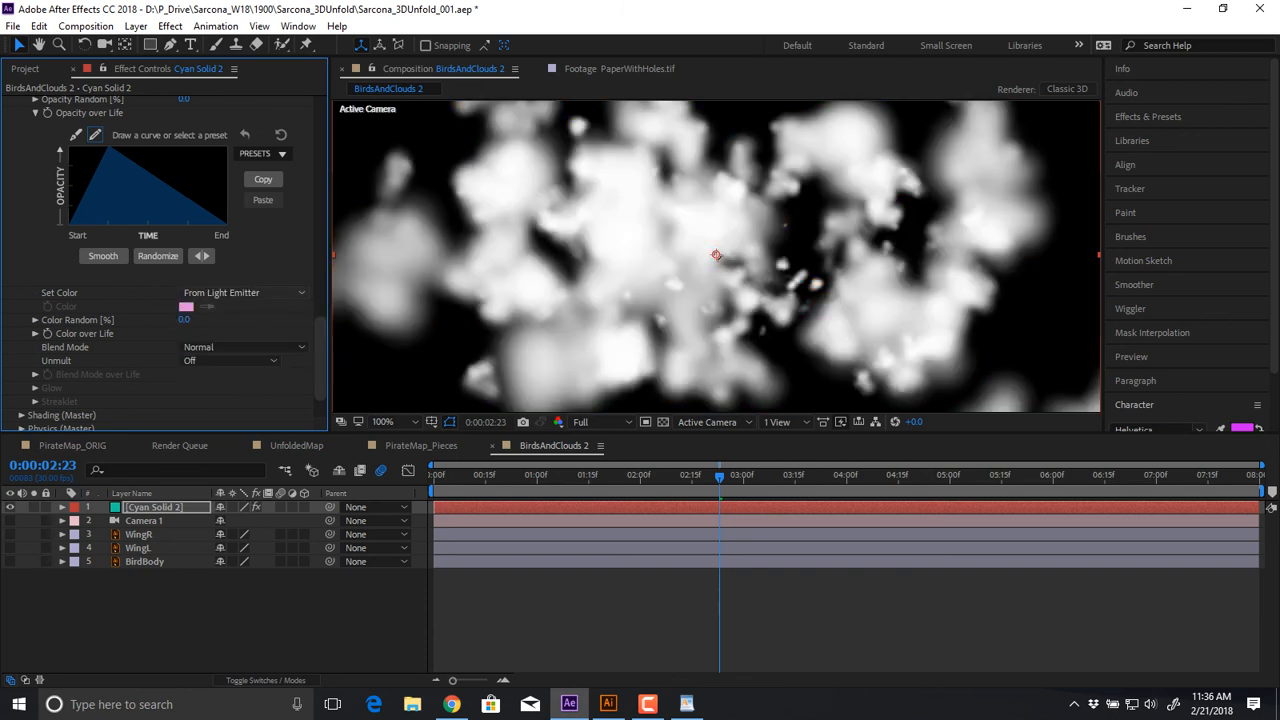
Set the particle color to Over Life and apply the white-cyan-blue preset to the Color over Life ramp
left_click(244, 292)
left_click(226, 327)
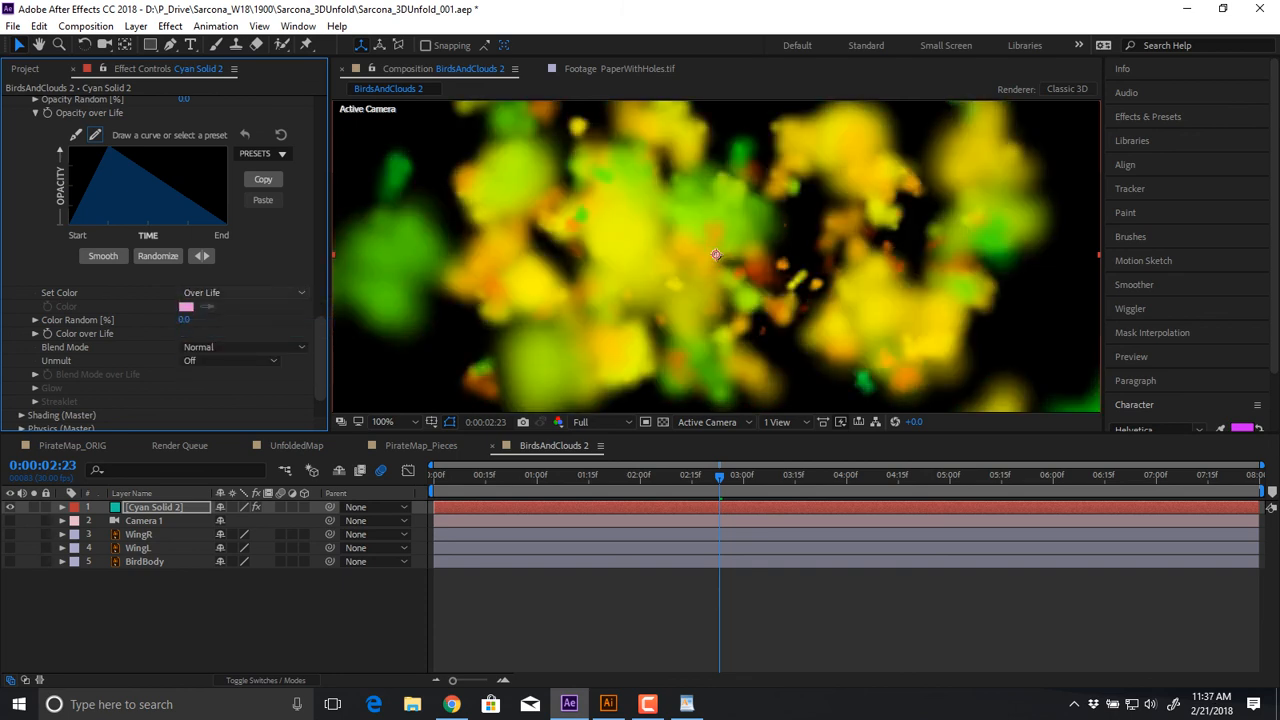
left_click(35, 333)
scroll(35, 333, "down", 3)
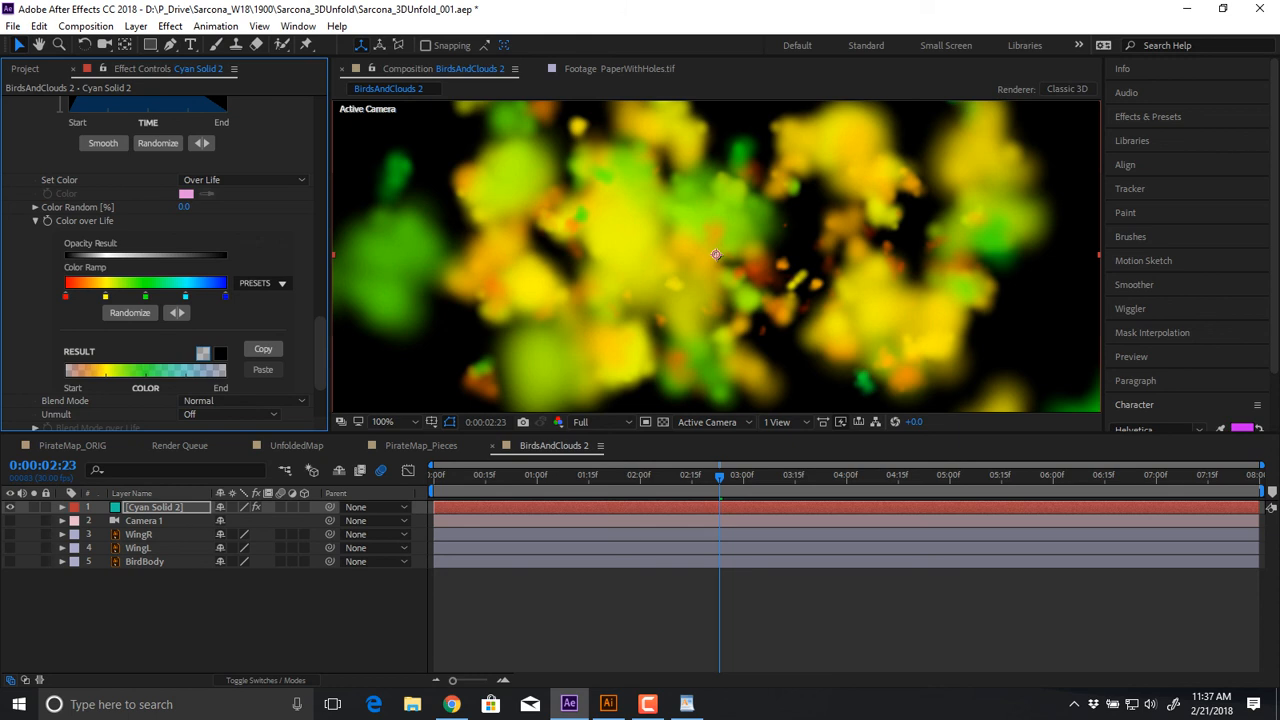
left_click(262, 283)
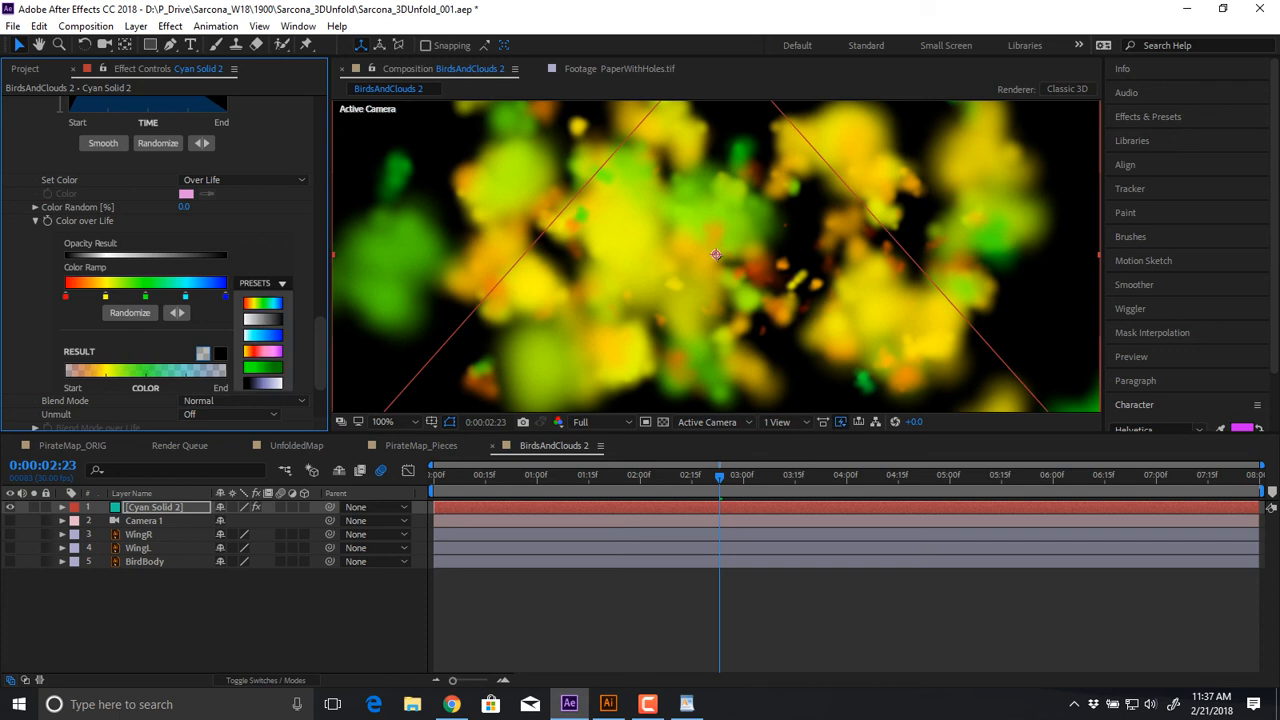
left_click(262, 335)
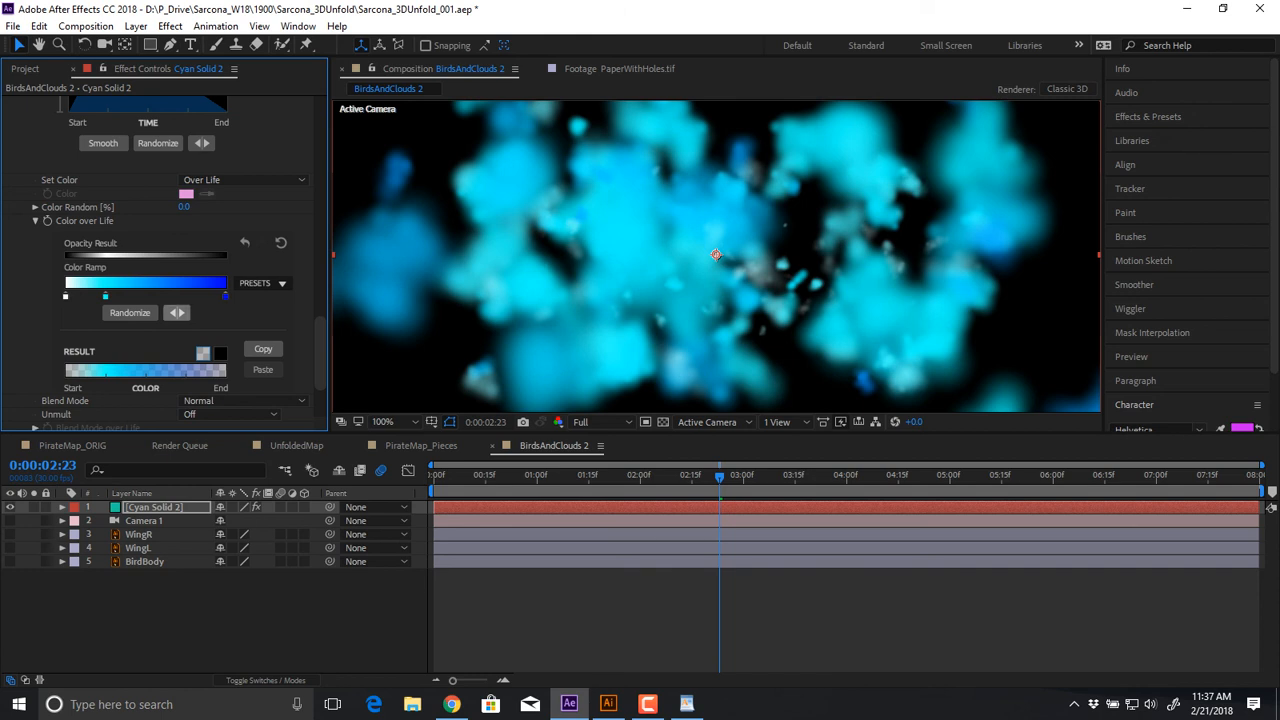
Add a color stop between cyan and blue on the Color over Life ramp and make it very pale blue
left_click(183, 295)
double_click(183, 296)
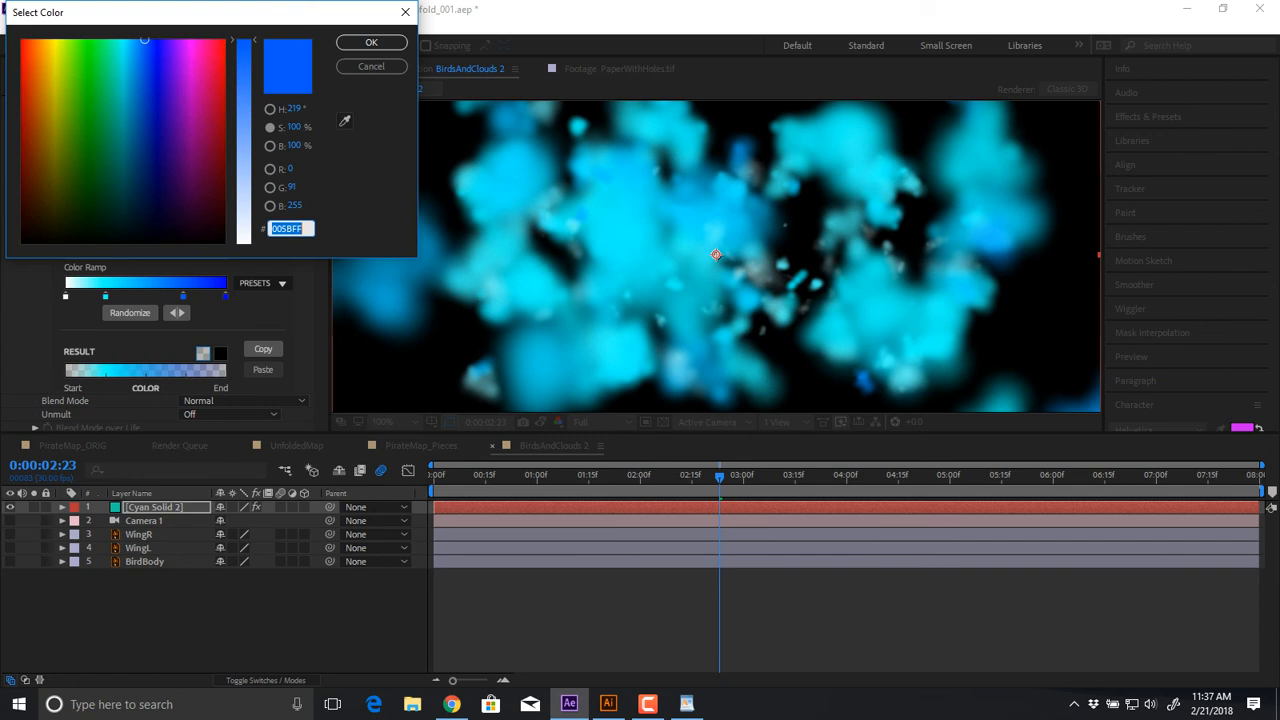
left_click(371, 66)
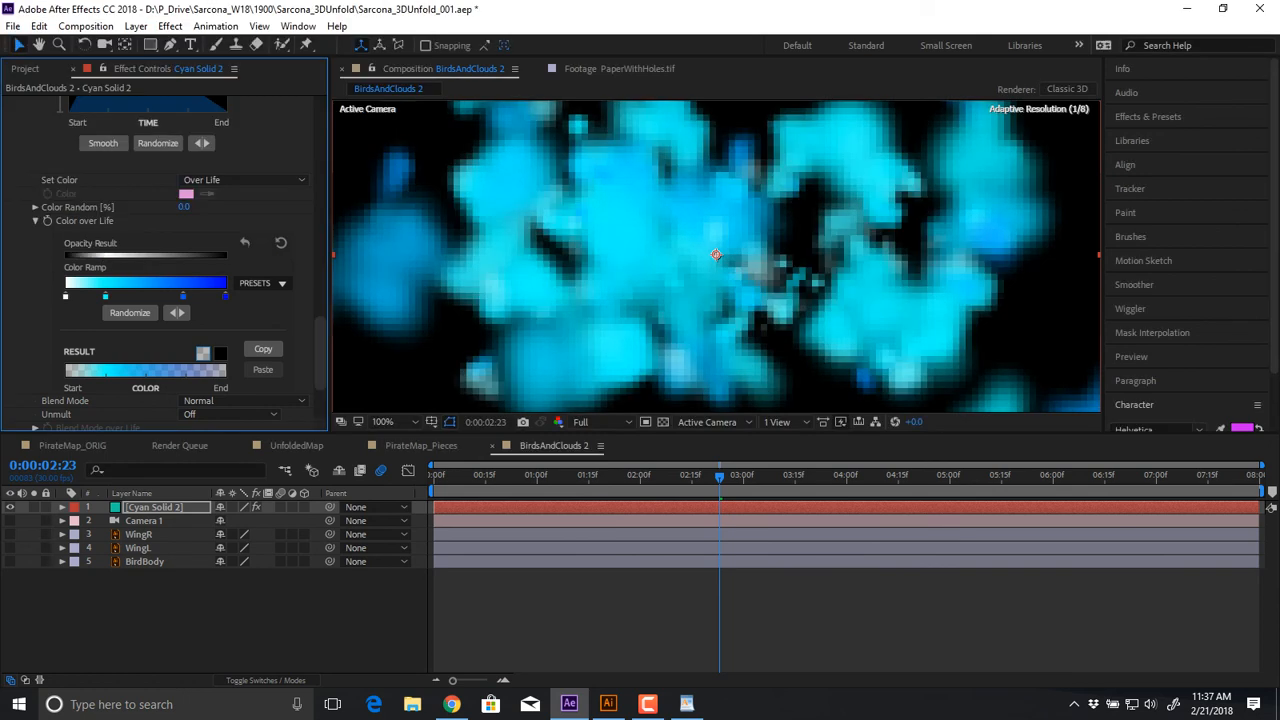
double_click(183, 296)
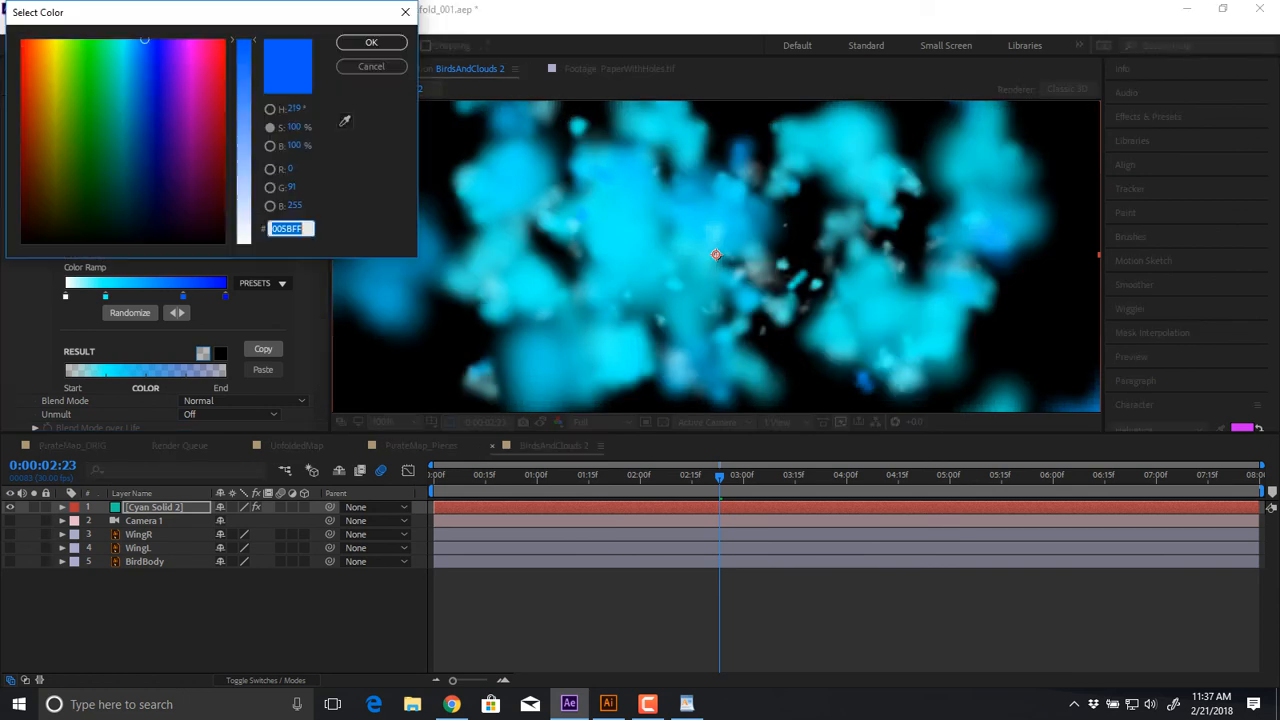
left_click(244, 214)
left_click(371, 66)
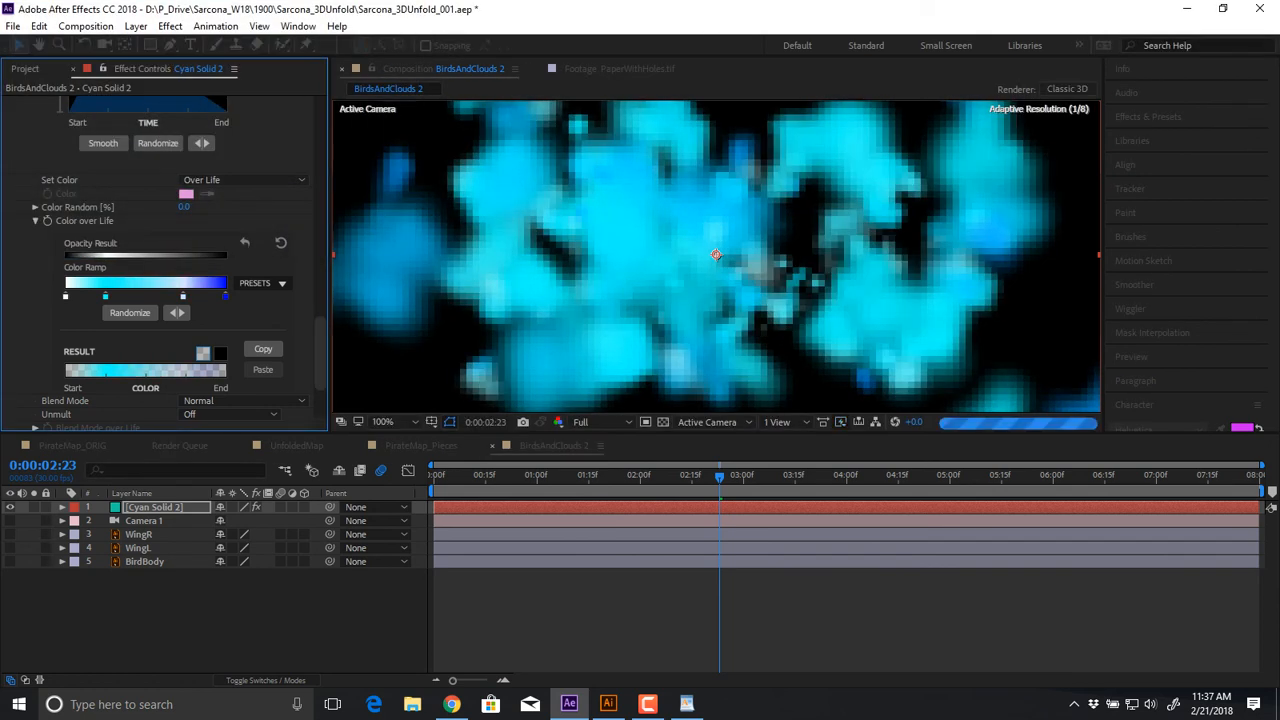
Recolor the final blue stop of the Color over Life ramp to pale lavender D7D7FF
double_click(225, 296)
left_click(244, 214)
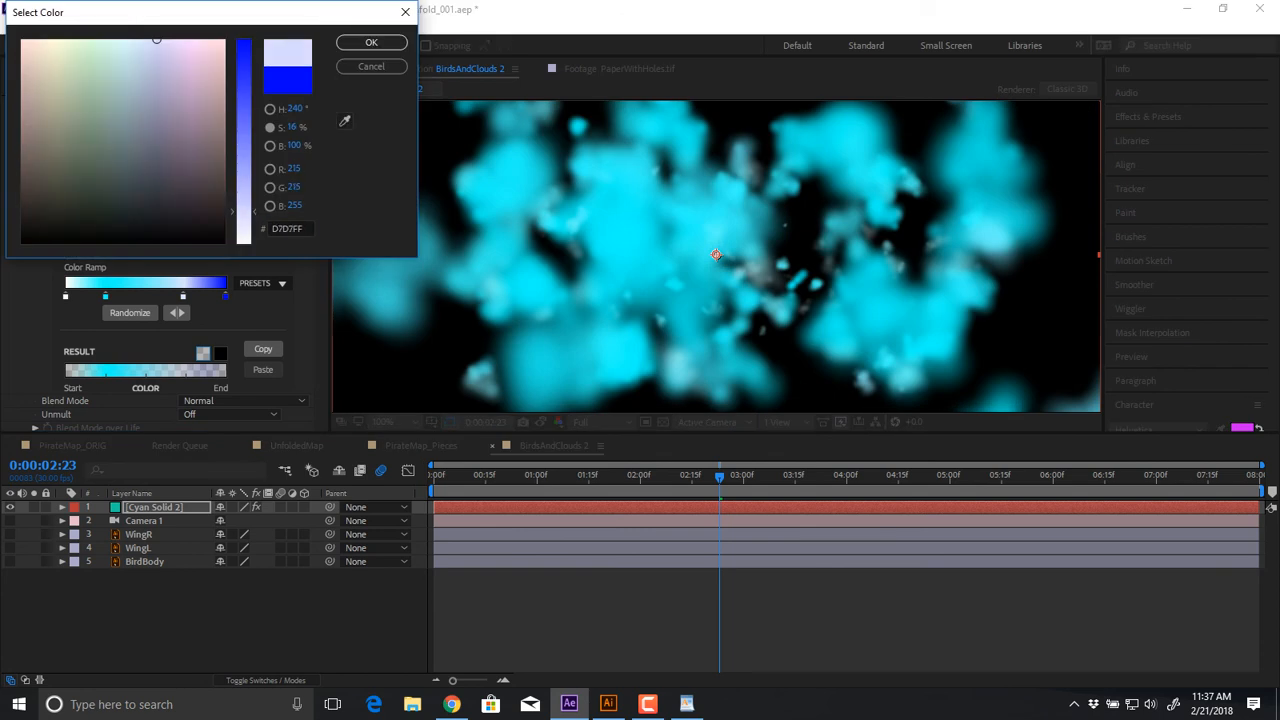
left_click(369, 41)
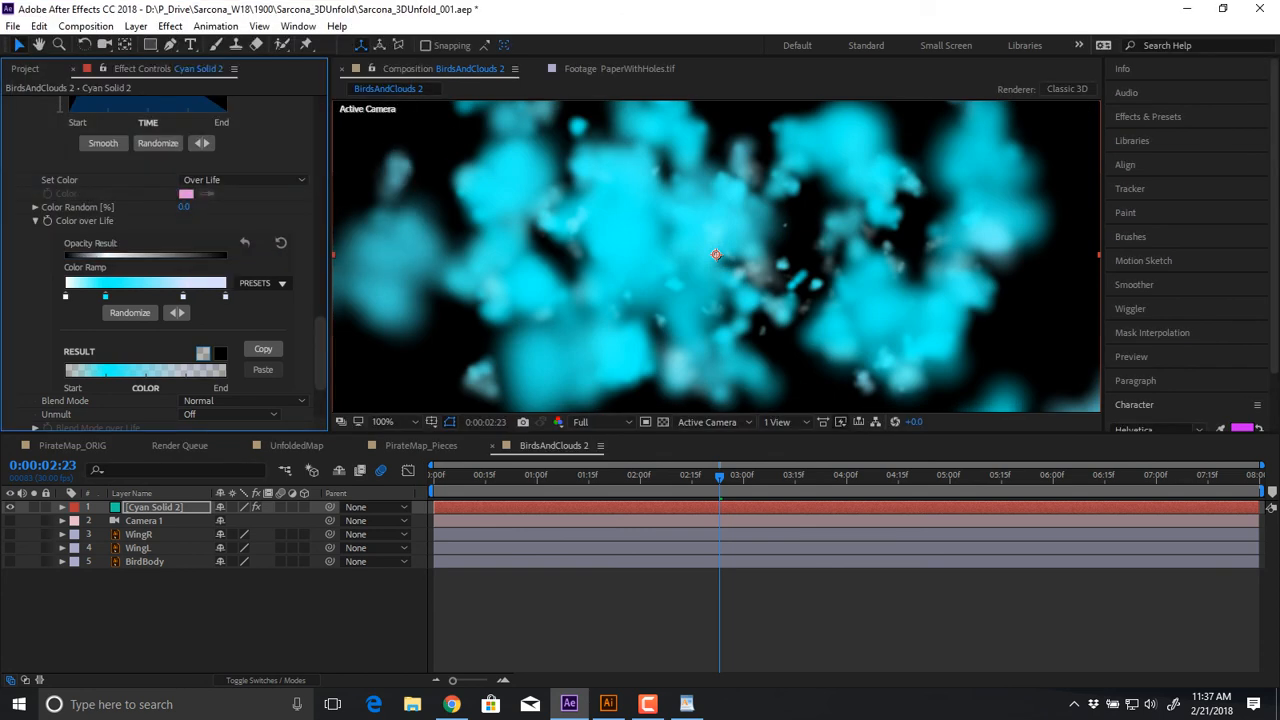
Recolor the cyan stop of the Color over Life ramp to greyish lavender 8F8EAF
double_click(105, 296)
left_click(244, 205)
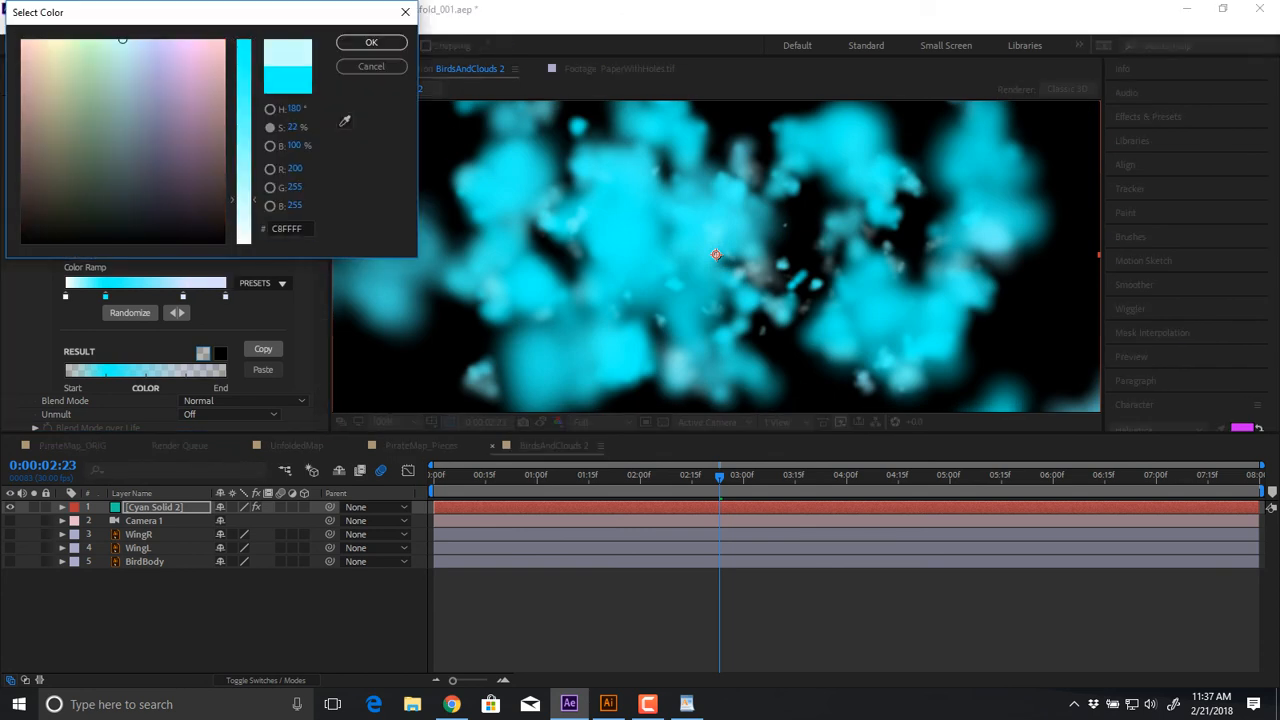
mouse_move(120, 143)
left_mouse_down()
mouse_move(166, 129)
mouse_move(157, 103)
left_mouse_up()
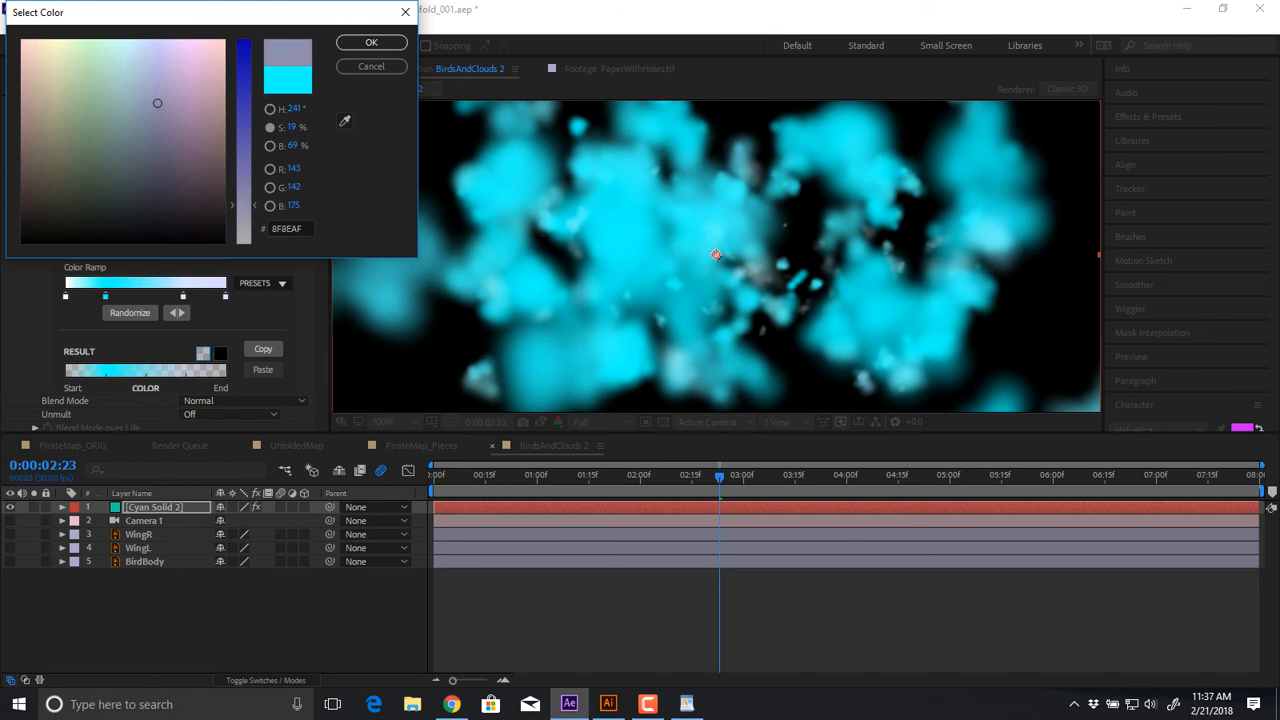
key("Return")
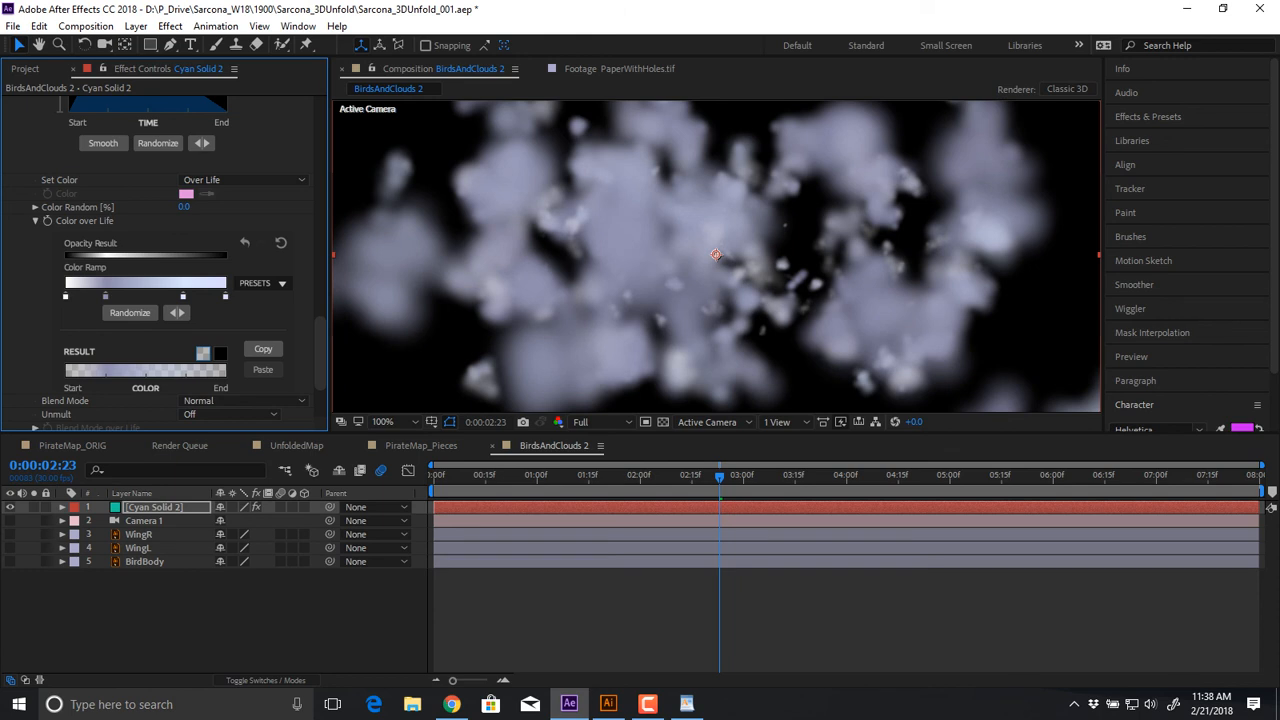
Change the greyish lavender stop of the Color over Life ramp to a muted grey-green
double_click(105, 296)
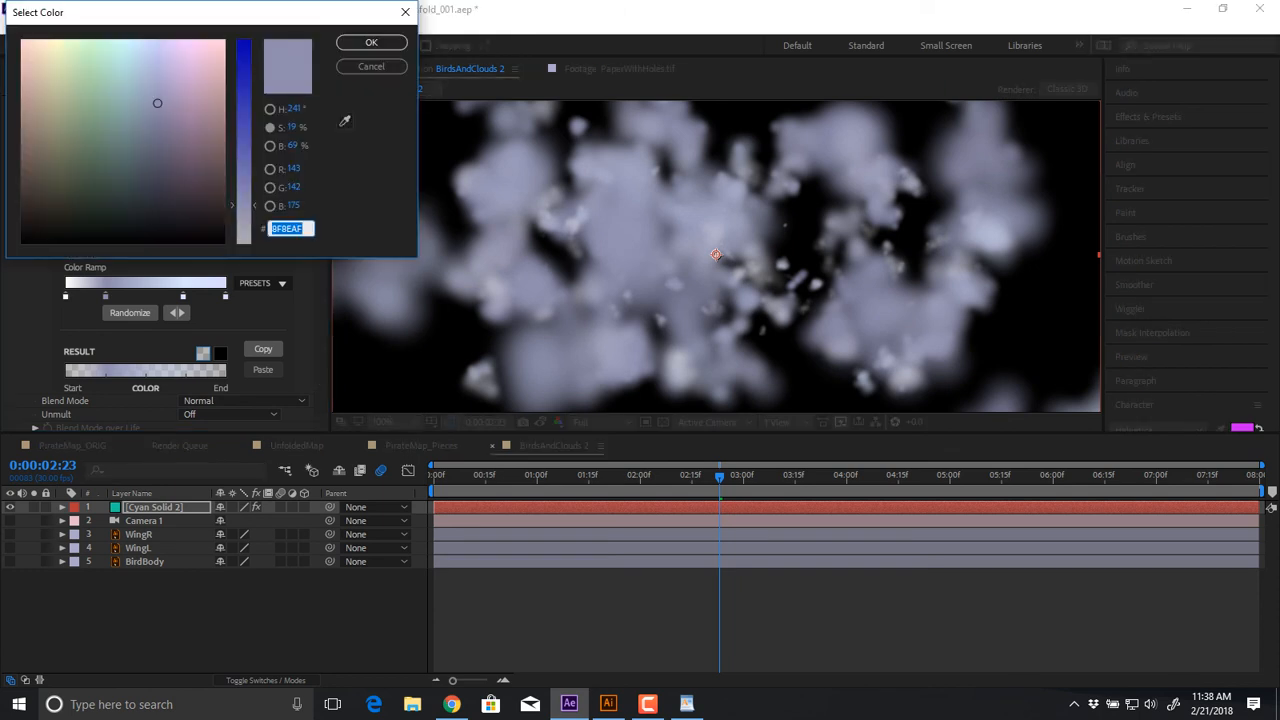
left_click_drag(108, 111, 70, 109)
left_click(371, 42)
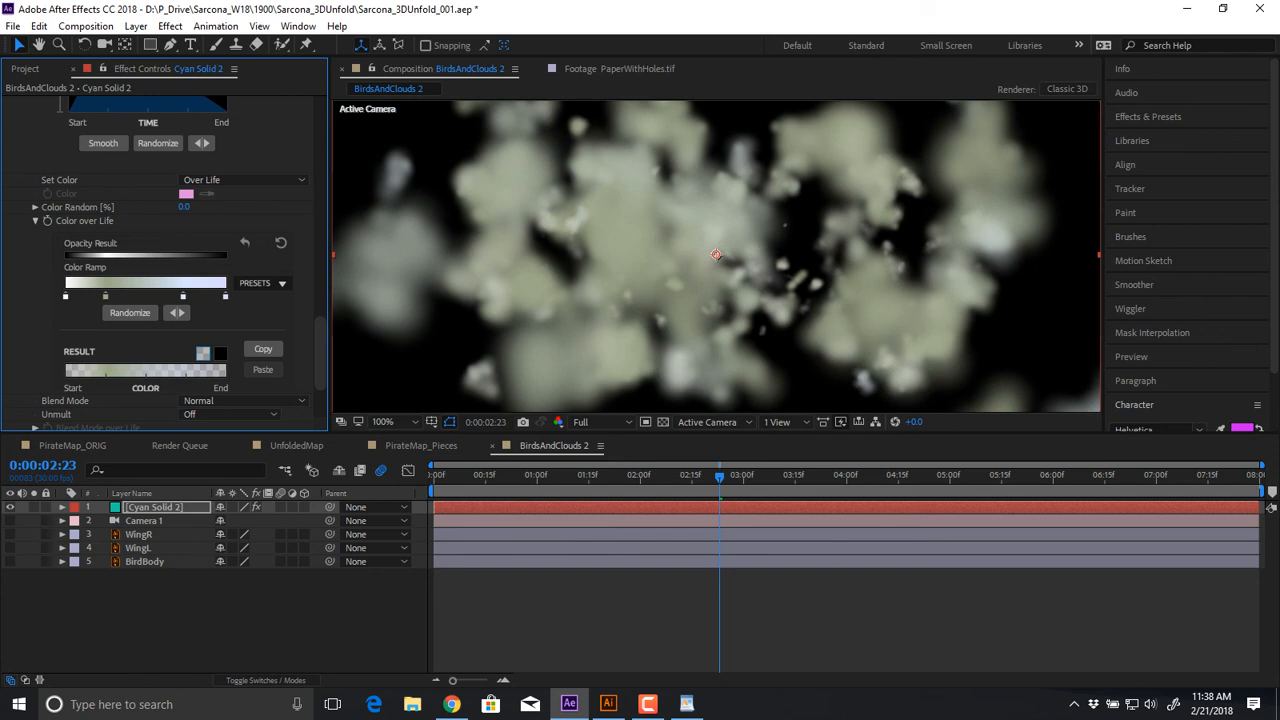
Collapse the Emitter (Master) and Particle (Master) settings groups of the Particular effect
scroll(165, 260, "down", 3)
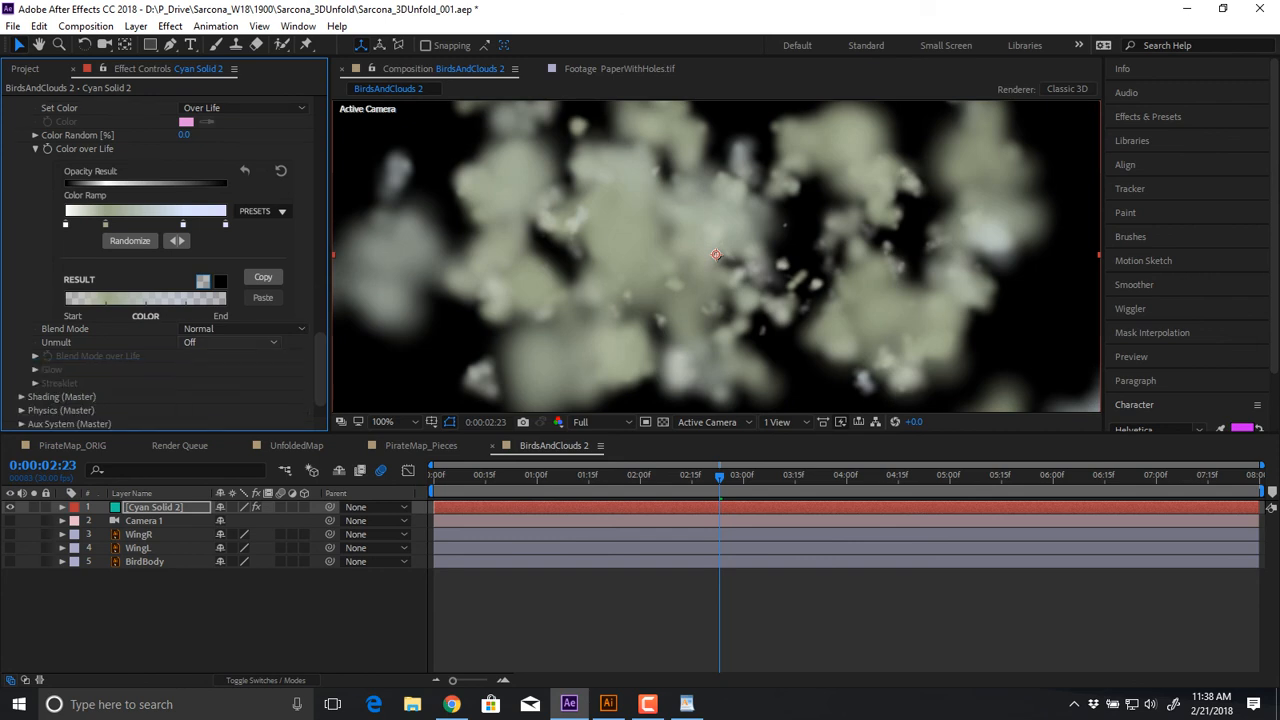
scroll(165, 260, "down", 2)
scroll(165, 260, "up", 5)
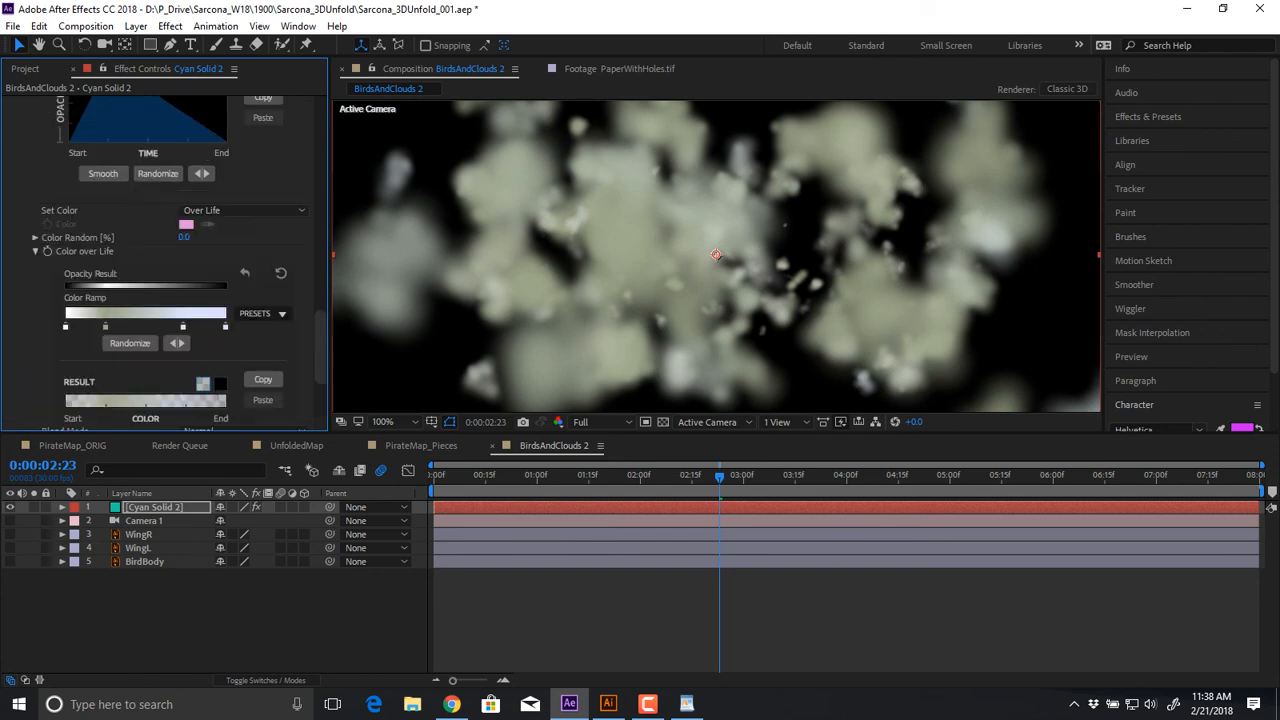
scroll(165, 260, "up", 10)
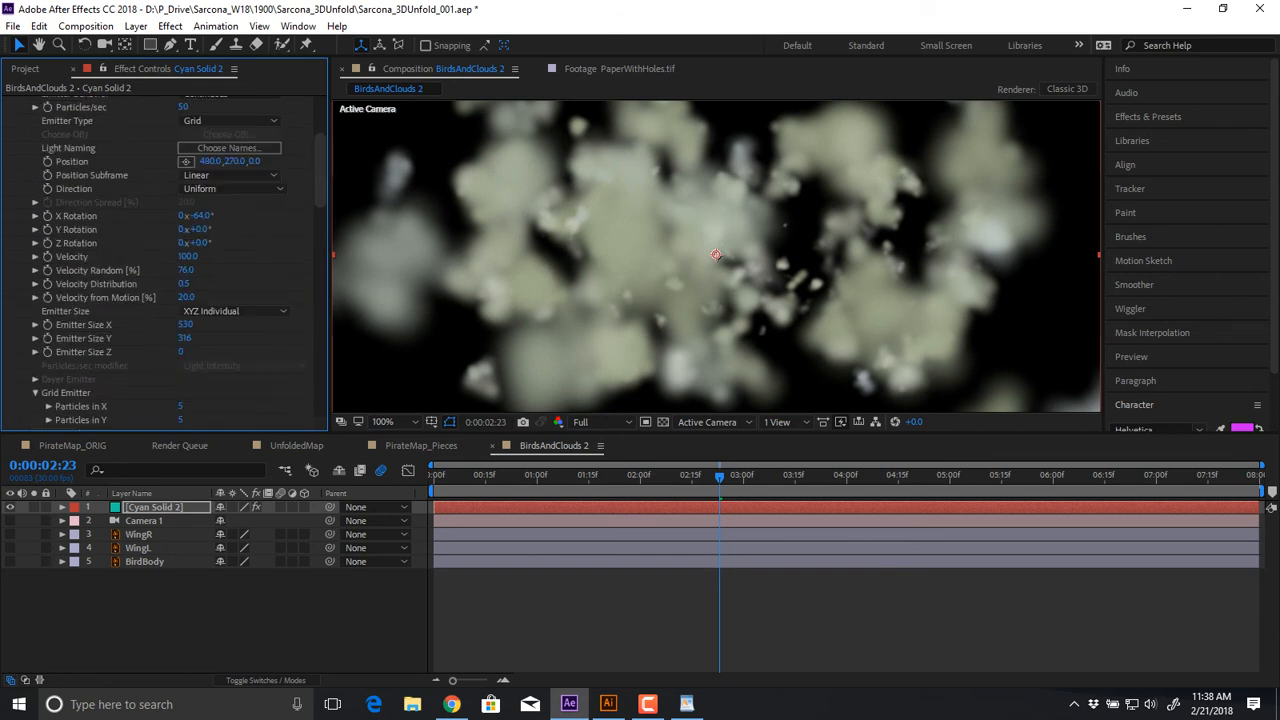
left_click(22, 204)
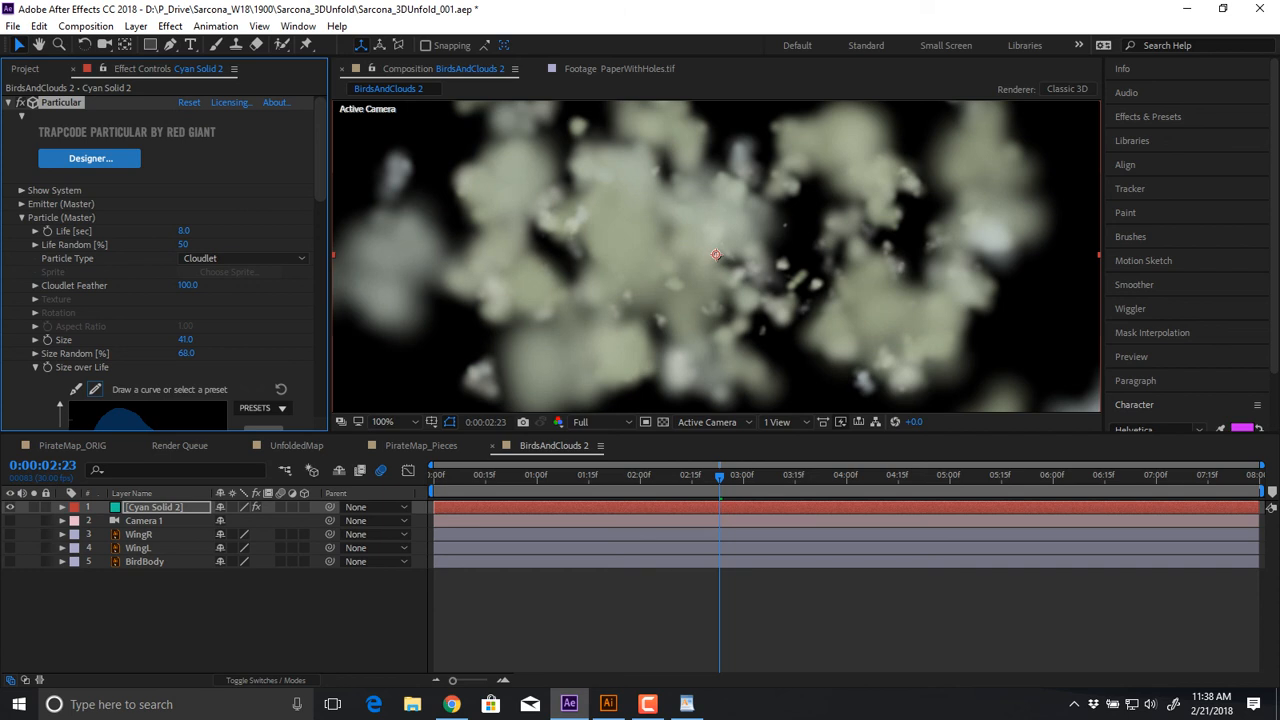
scroll(165, 270, "down", 3)
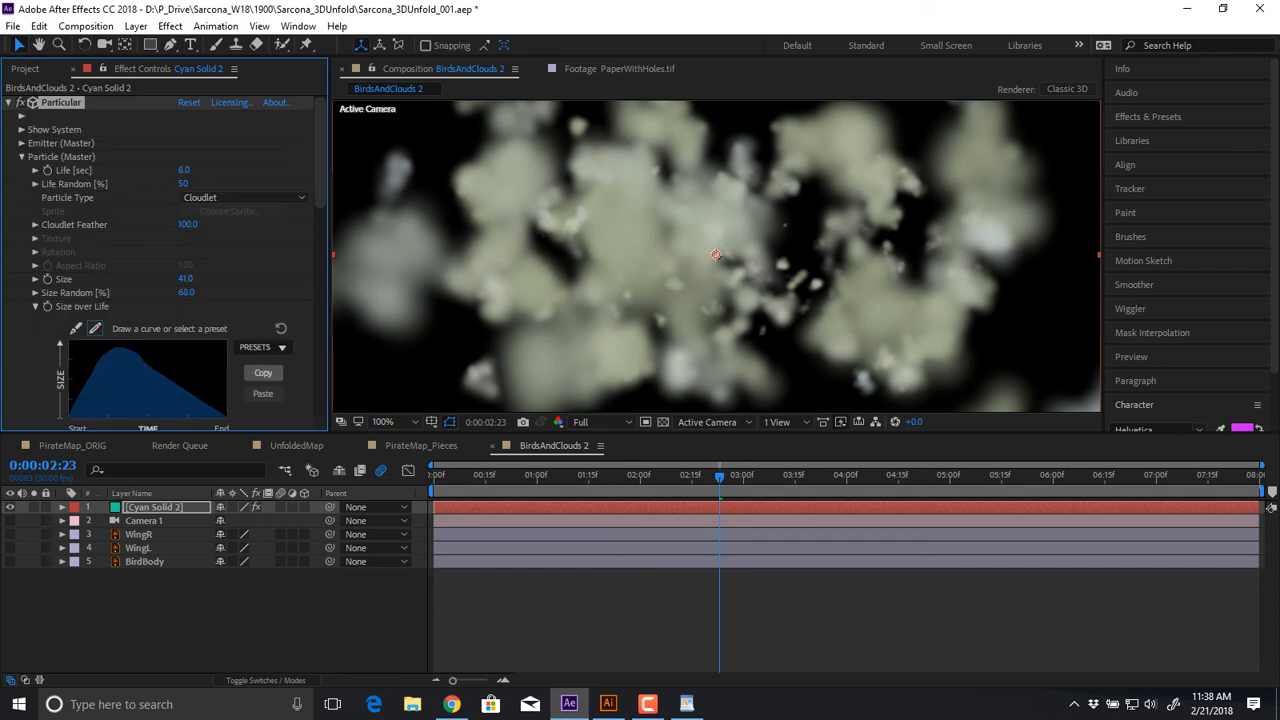
left_click(22, 157)
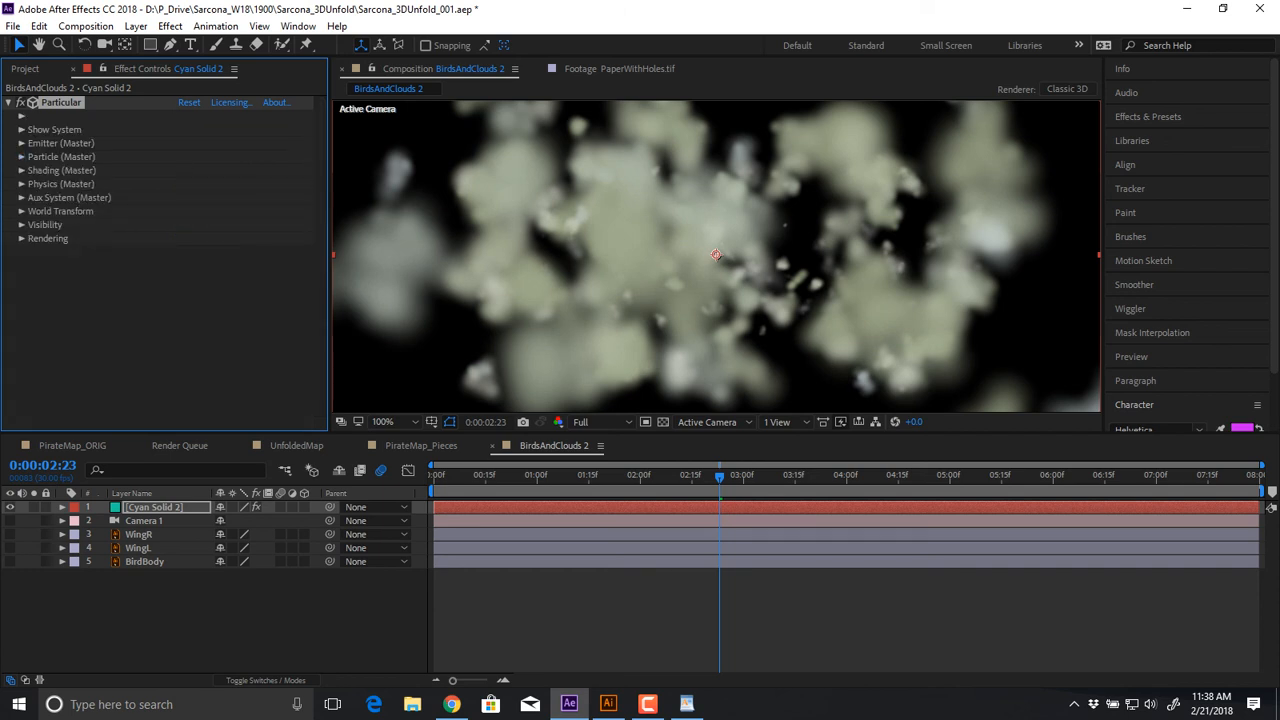
Zoom the composition view out to 50% and preview the recolored clouds from the first frame
left_click_drag(719, 478, 434, 478)
key("comma")
key("space")
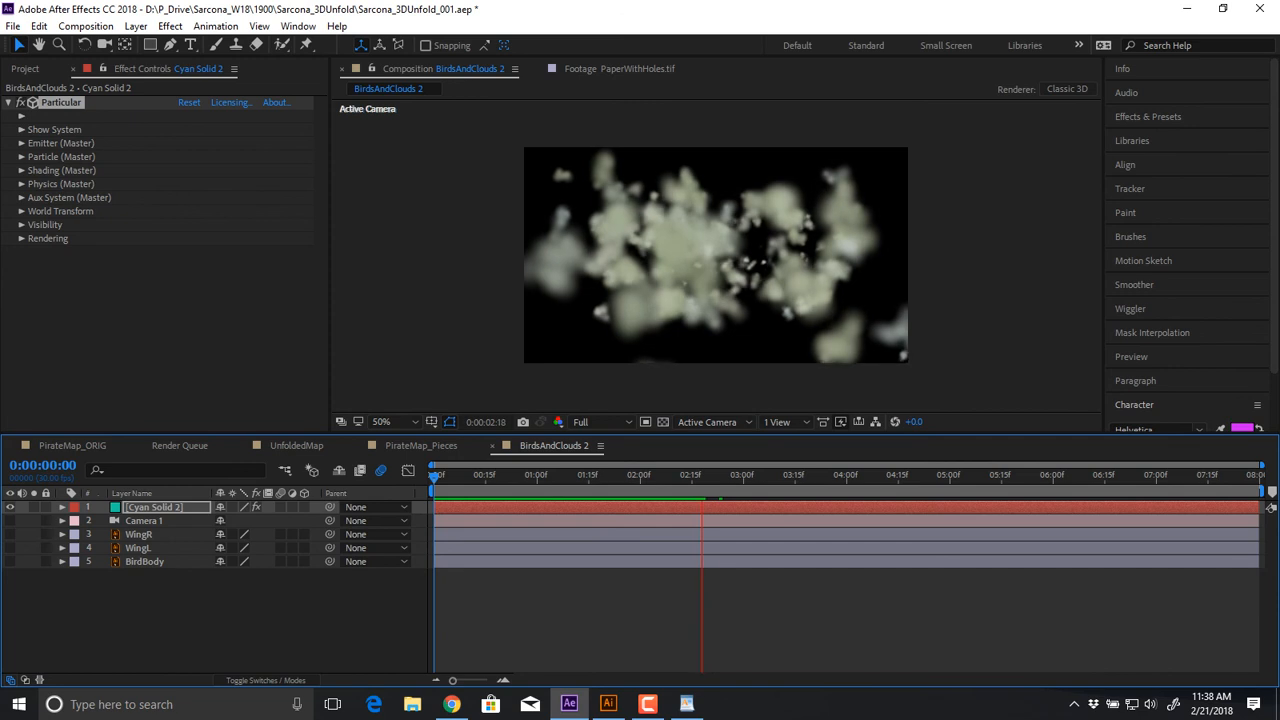
Try shifting the Cyan Solid 2 layer earlier in time and preview the clouds from the first frame
key("space")
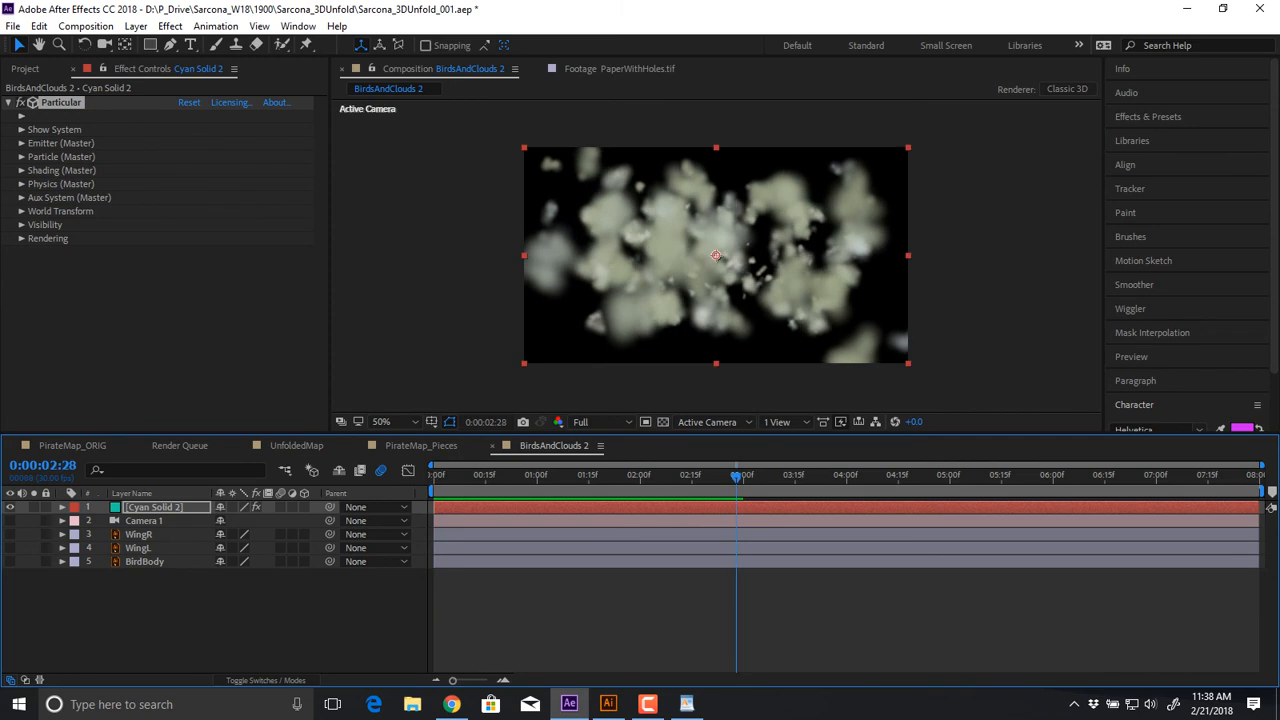
left_click(154, 507)
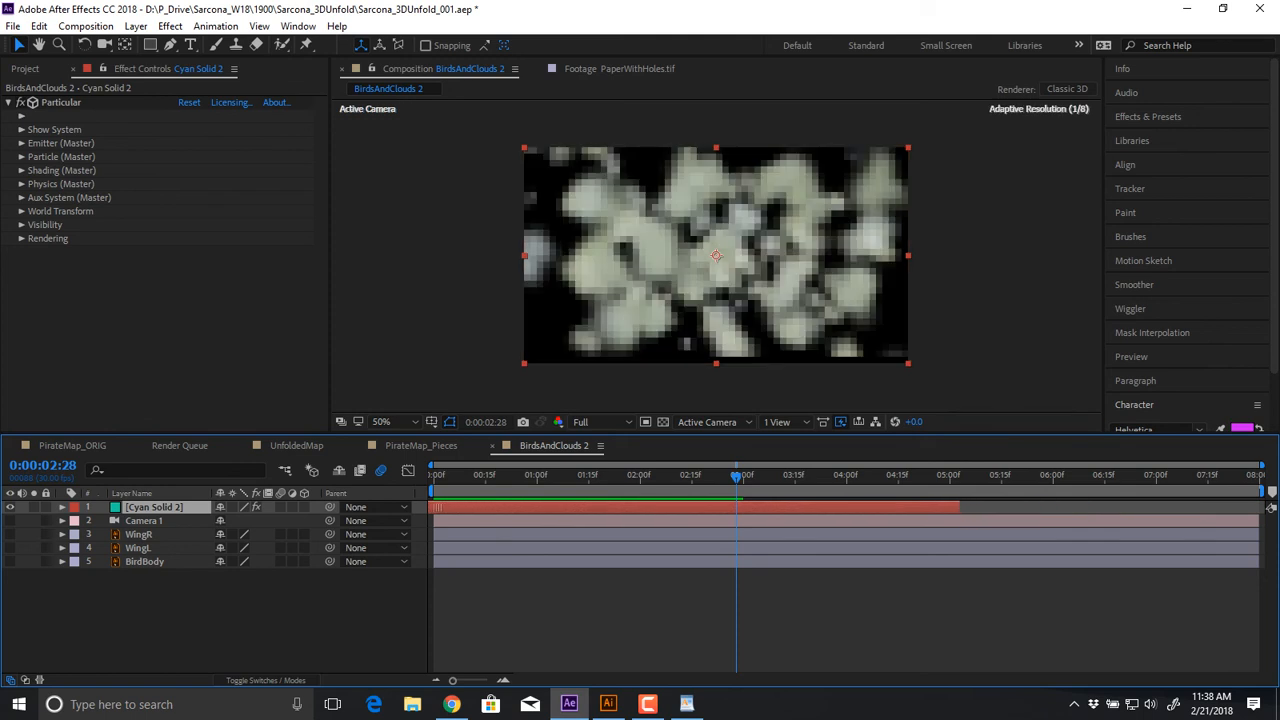
key("Home")
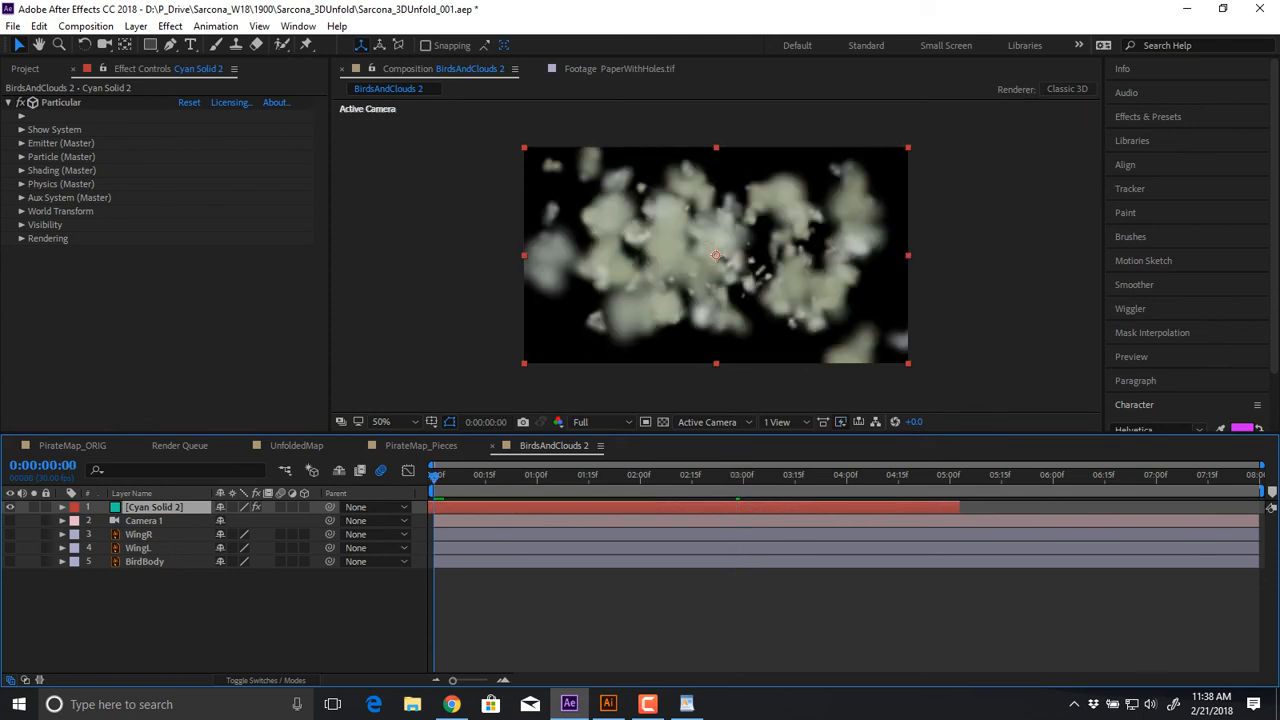
key("space")
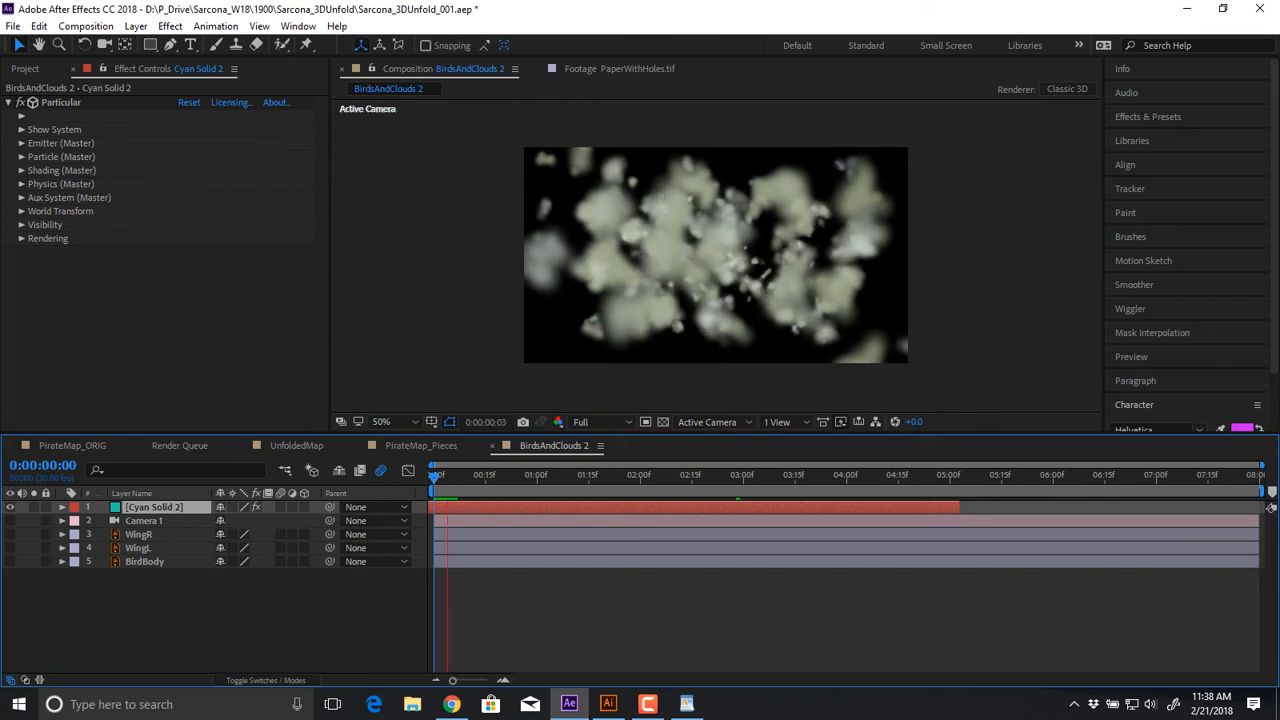
key("space")
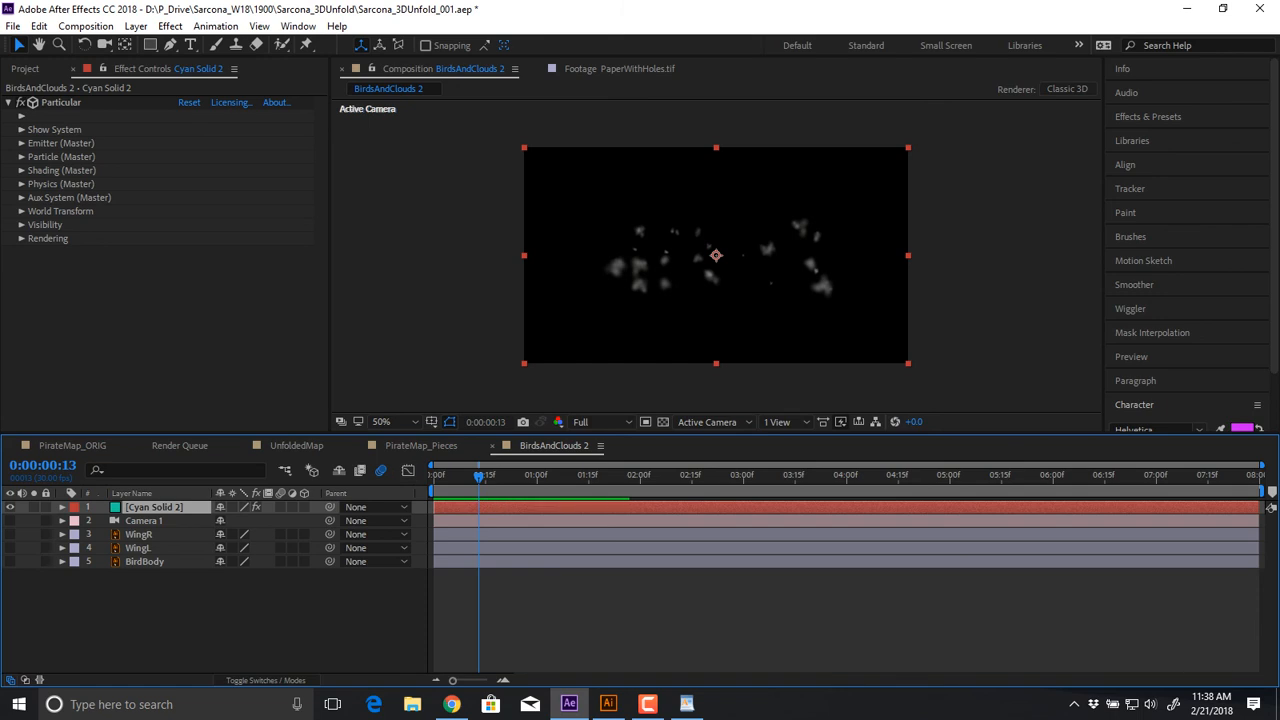
Set the master emitter's Particles/sec to 100 and its Velocity to 20
left_click(21, 143)
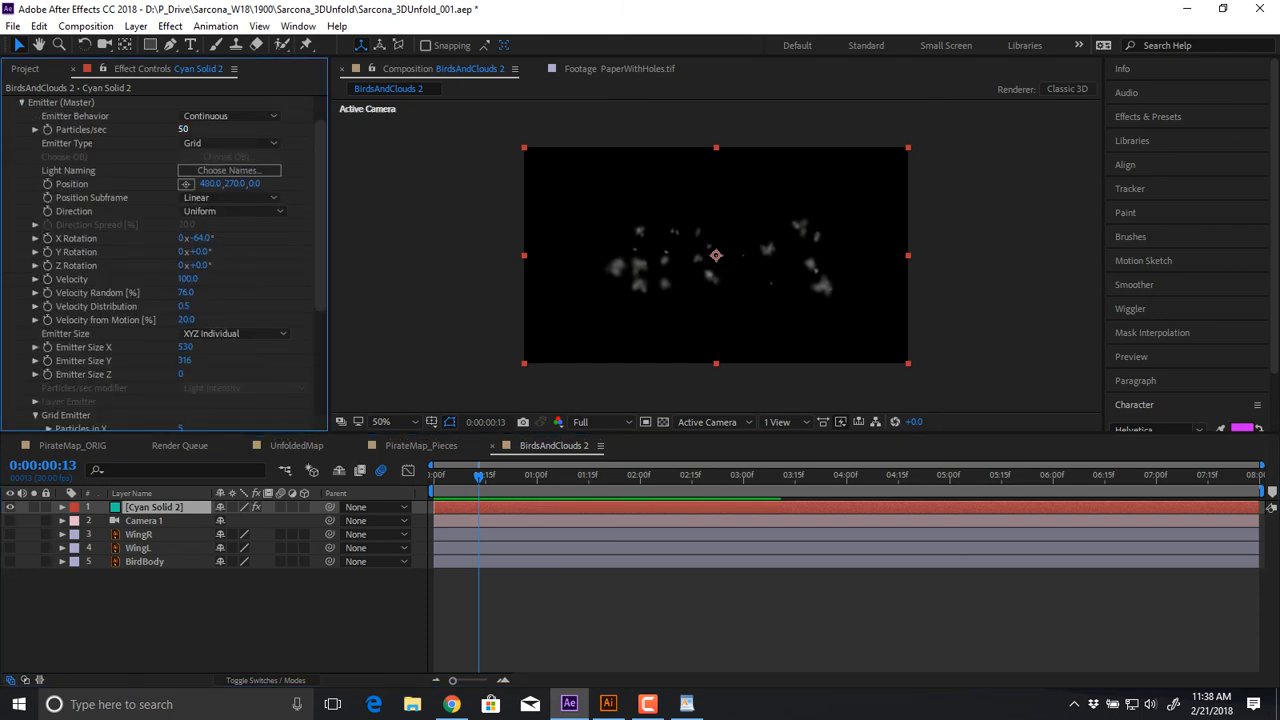
left_click(183, 130)
type("100")
key("Return")
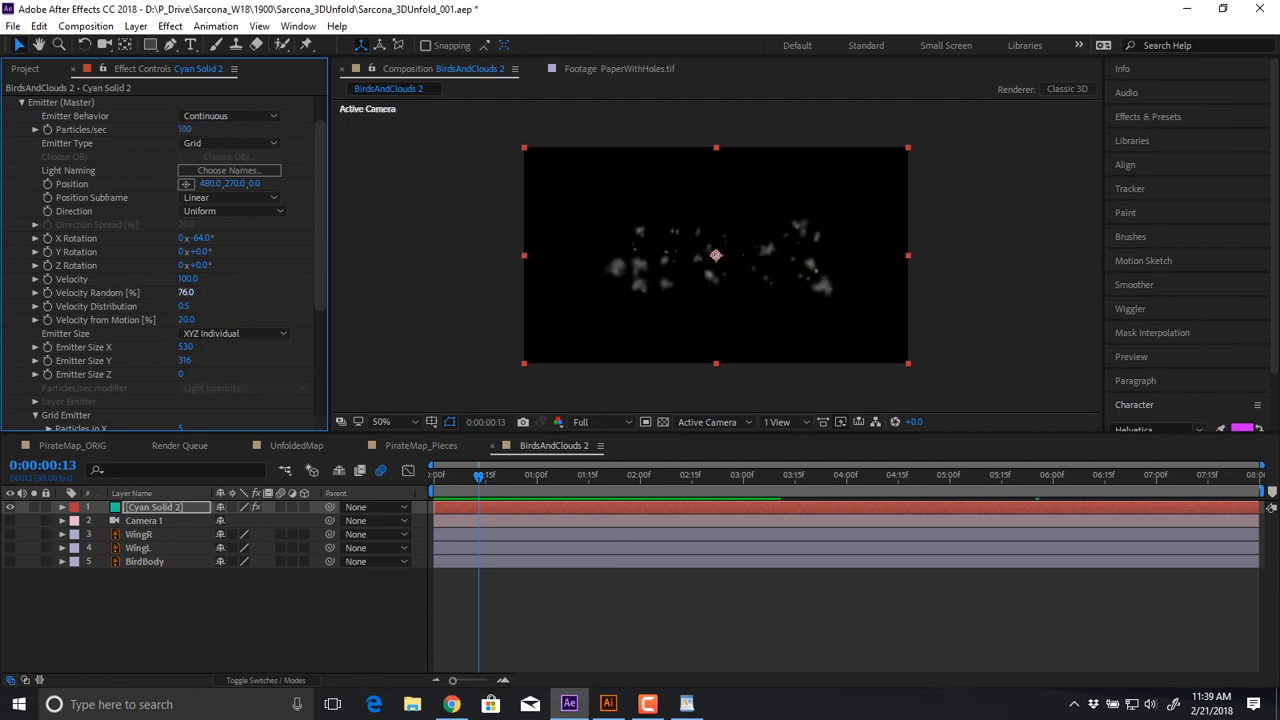
left_click(188, 280)
type("20")
key("Return")
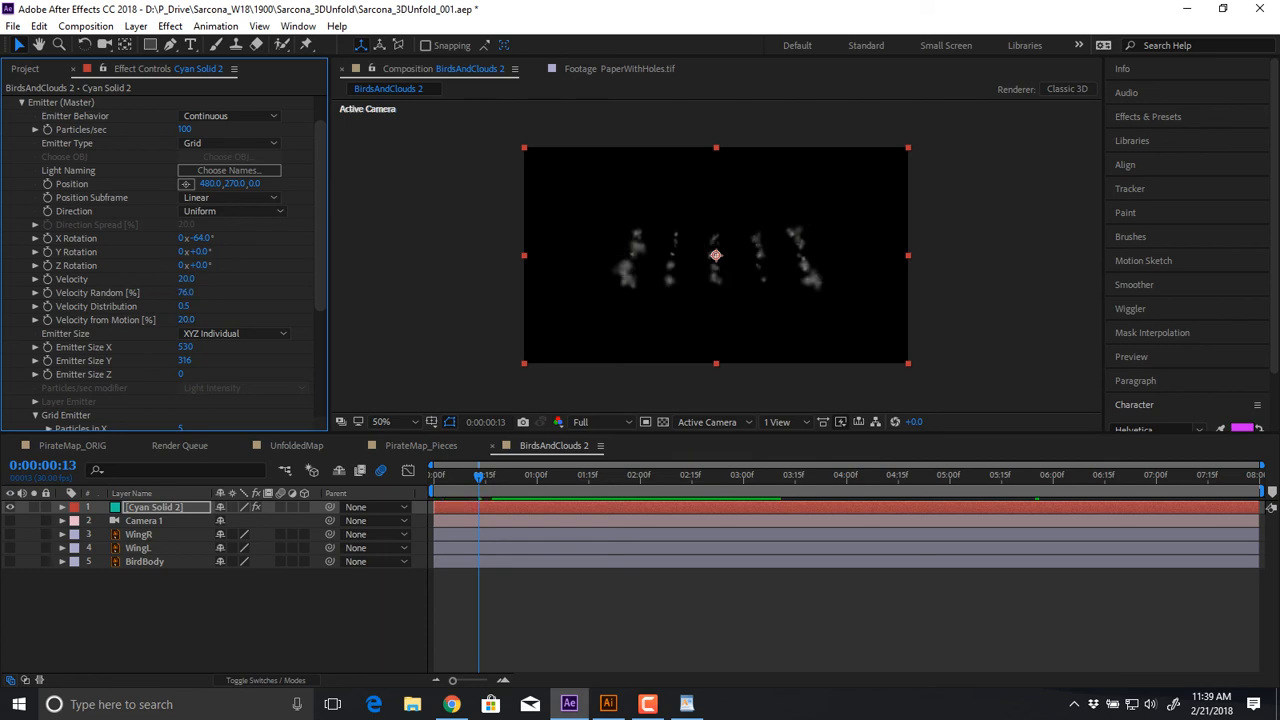
Set the Grid Emitter's Particles in X and Particles in Y to 20 and preview the clouds from the first frame
scroll(165, 260, "down", 2)
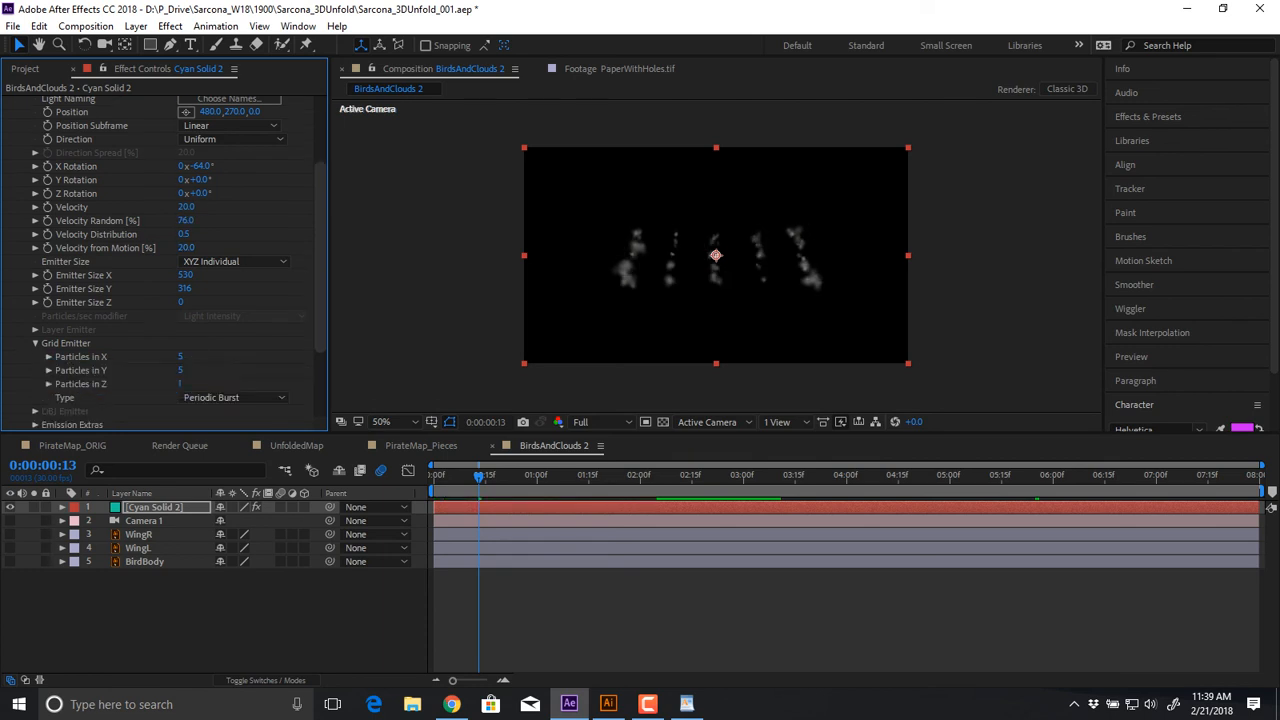
left_click(240, 357)
left_click(181, 357)
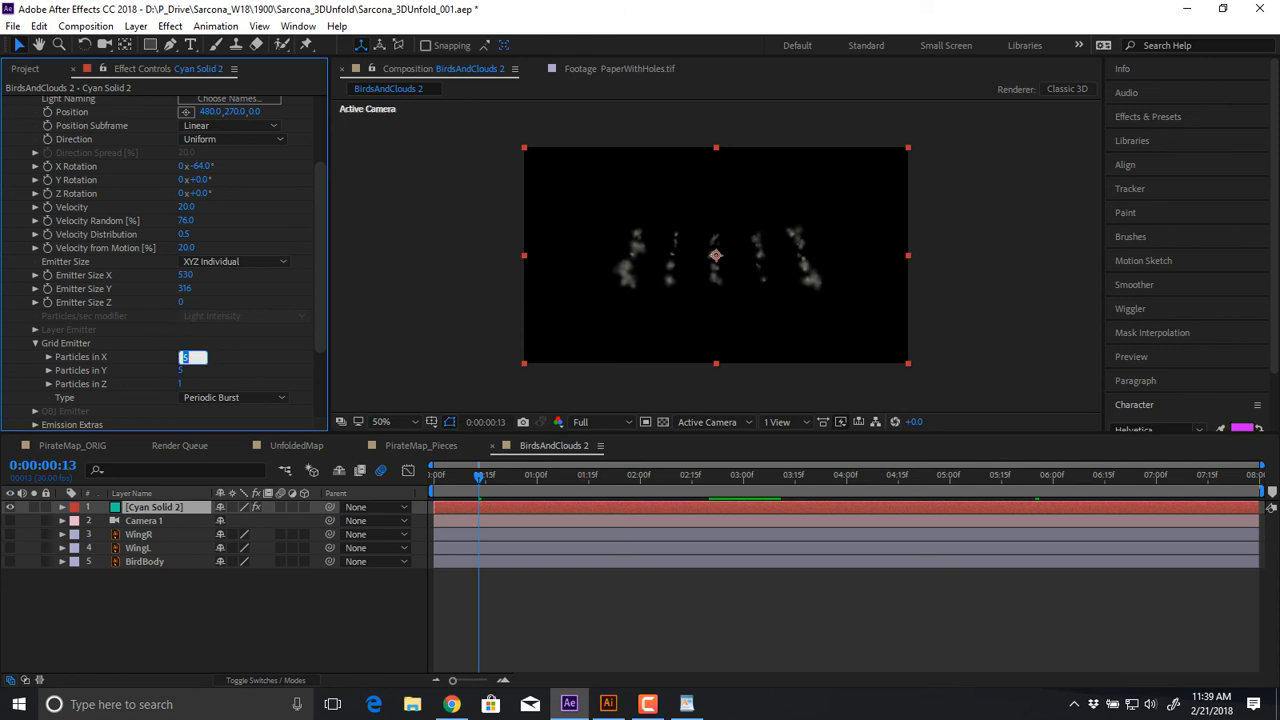
type("20")
key("Tab")
type("20")
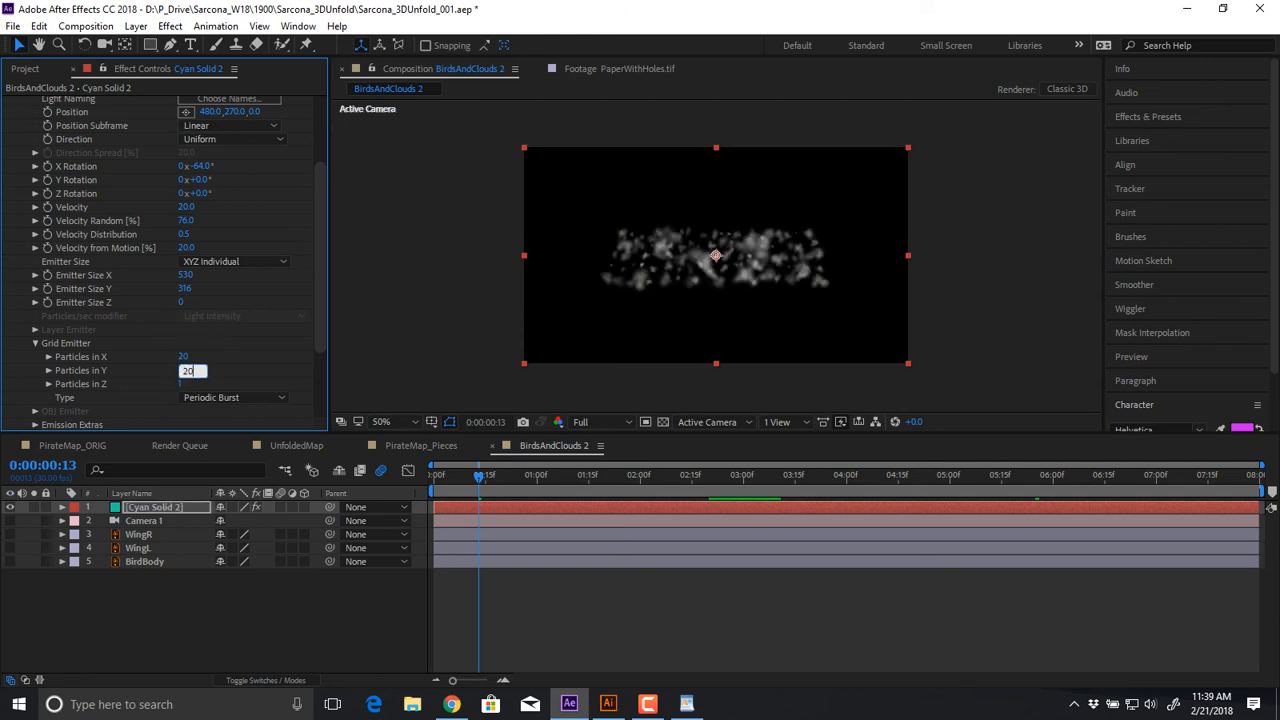
key("Return")
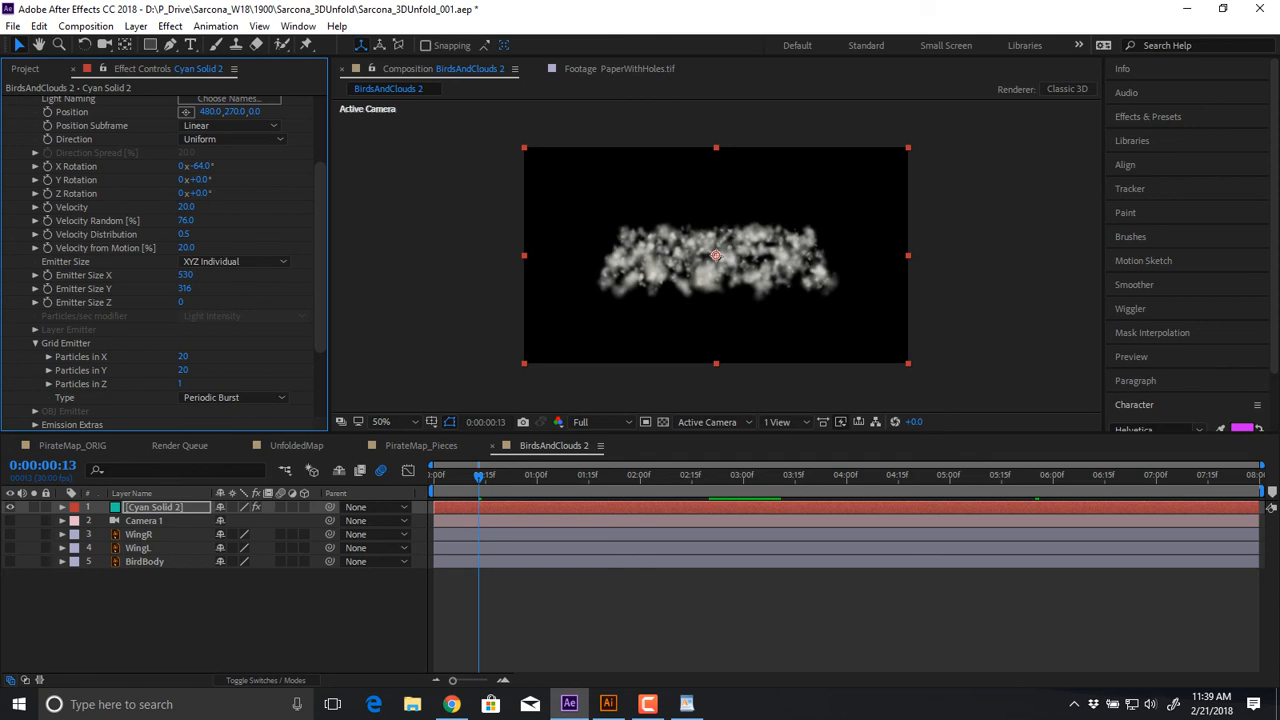
key("Home")
key("space")
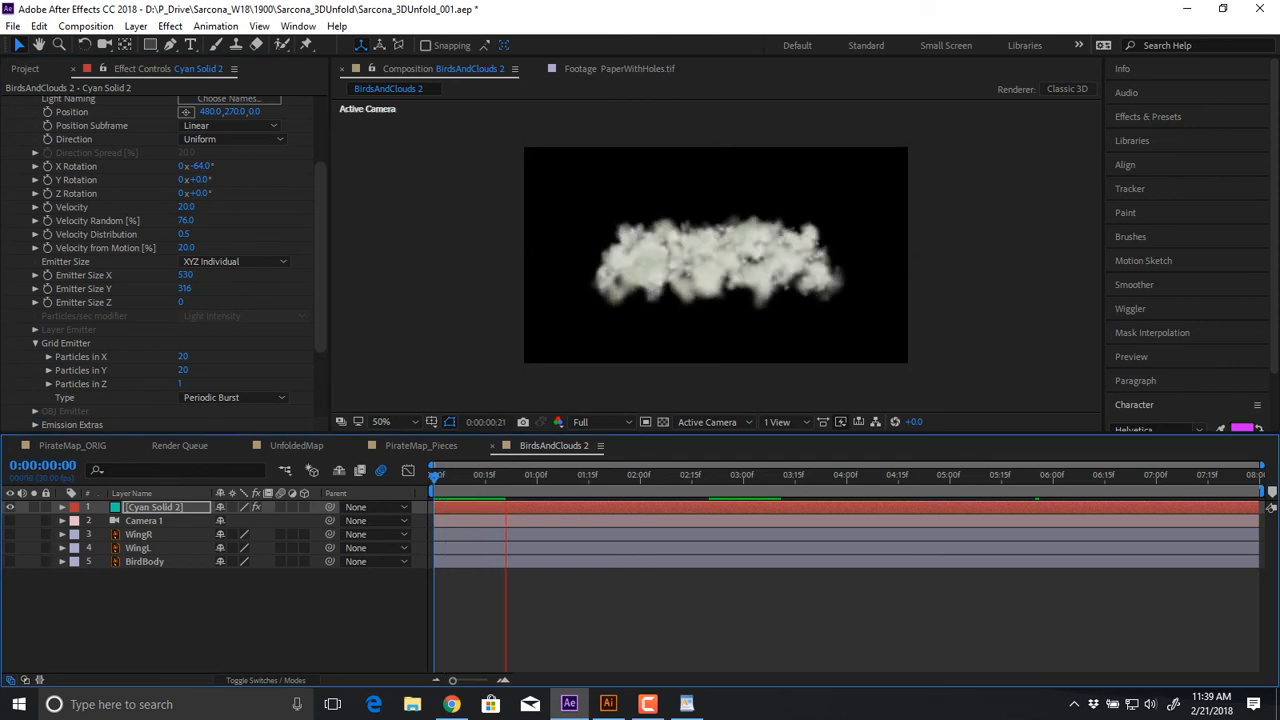
key("space")
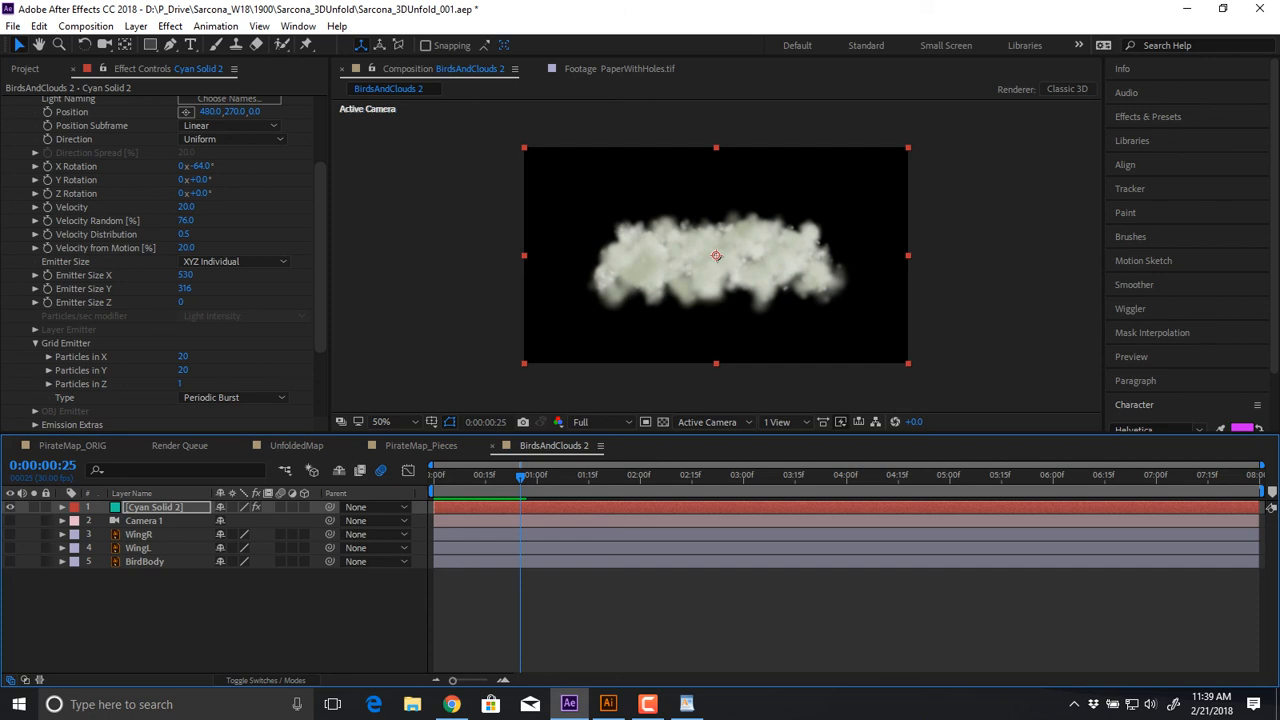
Move the Cyan Solid 2 layer out of BirdsAndClouds 2 into the UnfoldedMap composition, directly above Cyan Solid 1
scroll(160, 260, "up", 3)
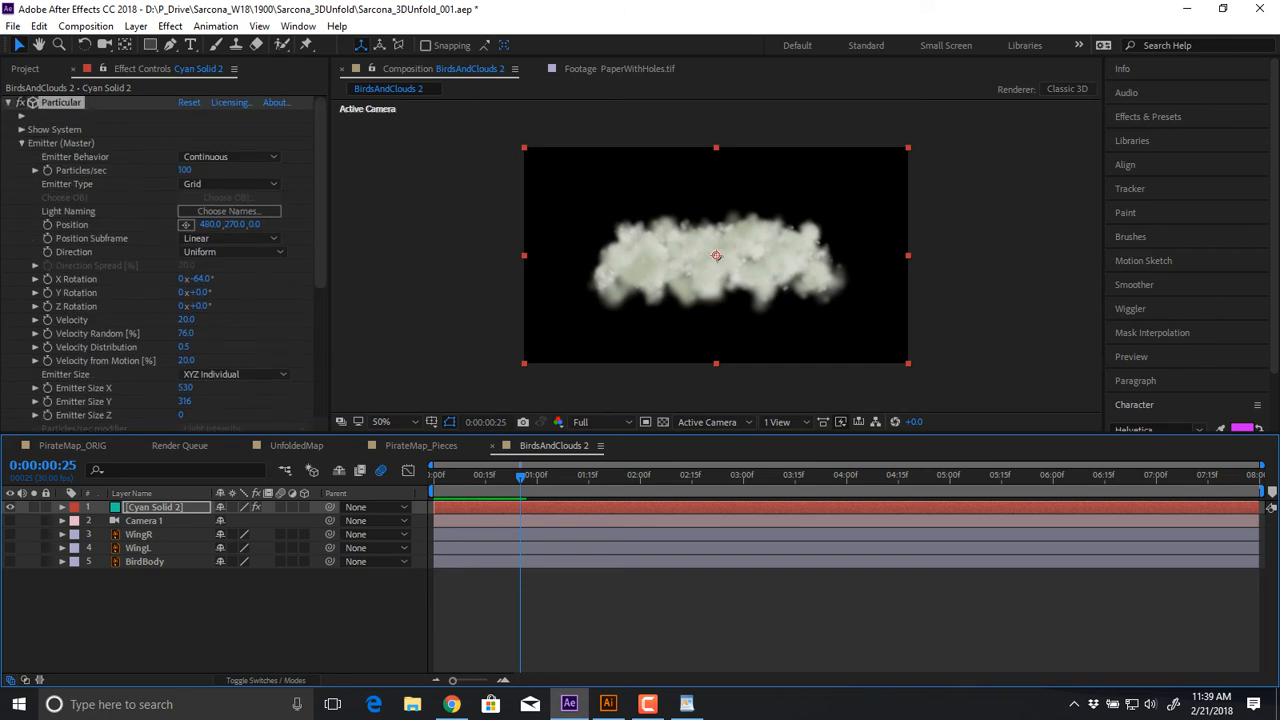
left_click(154, 507)
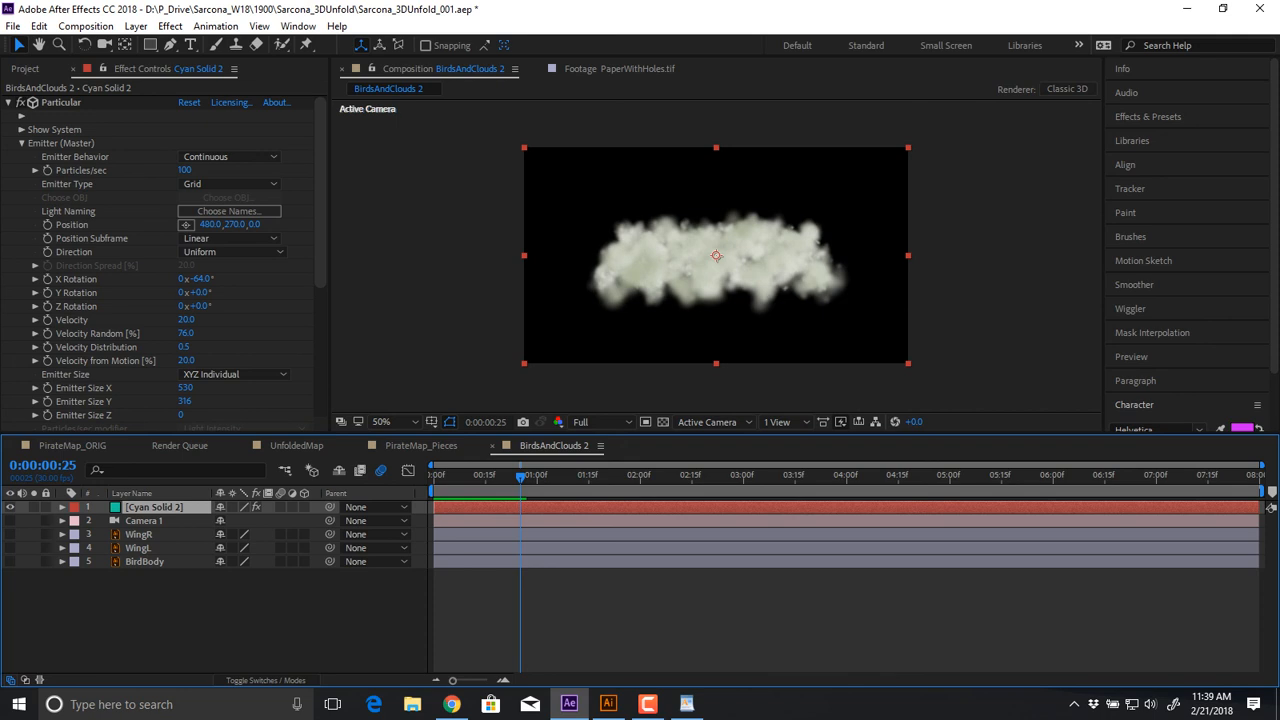
key("Delete")
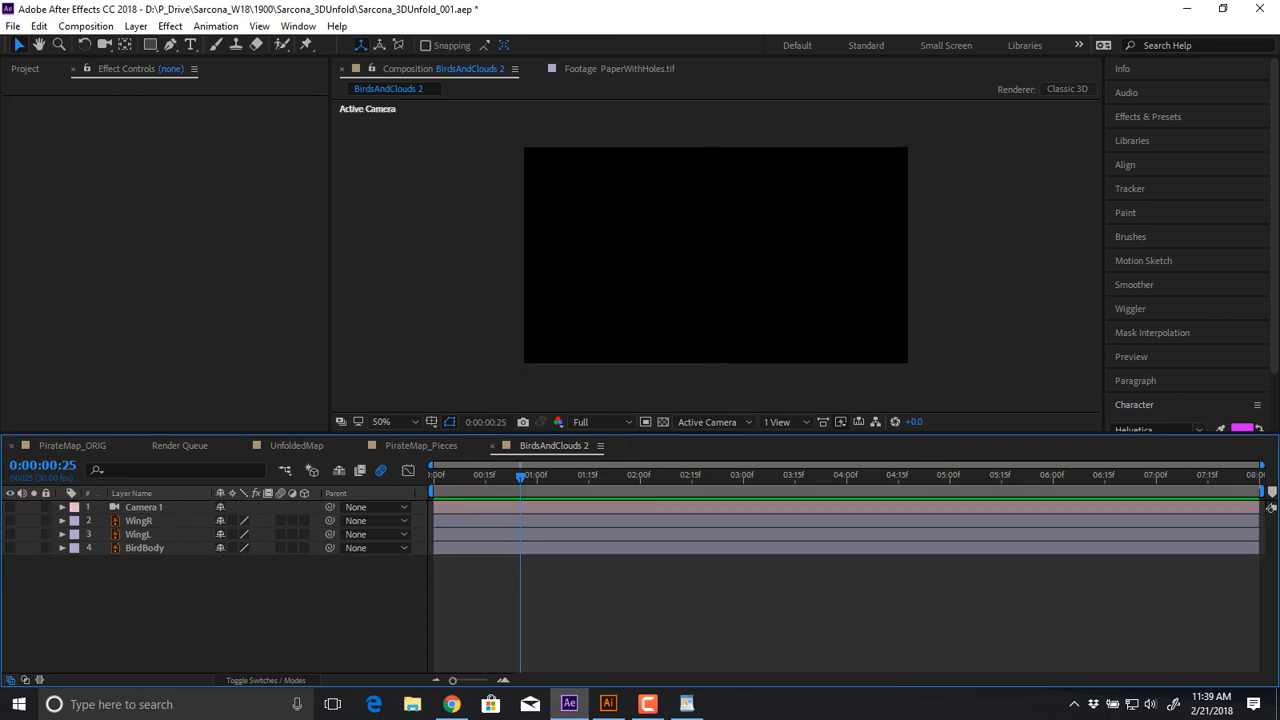
left_click(296, 446)
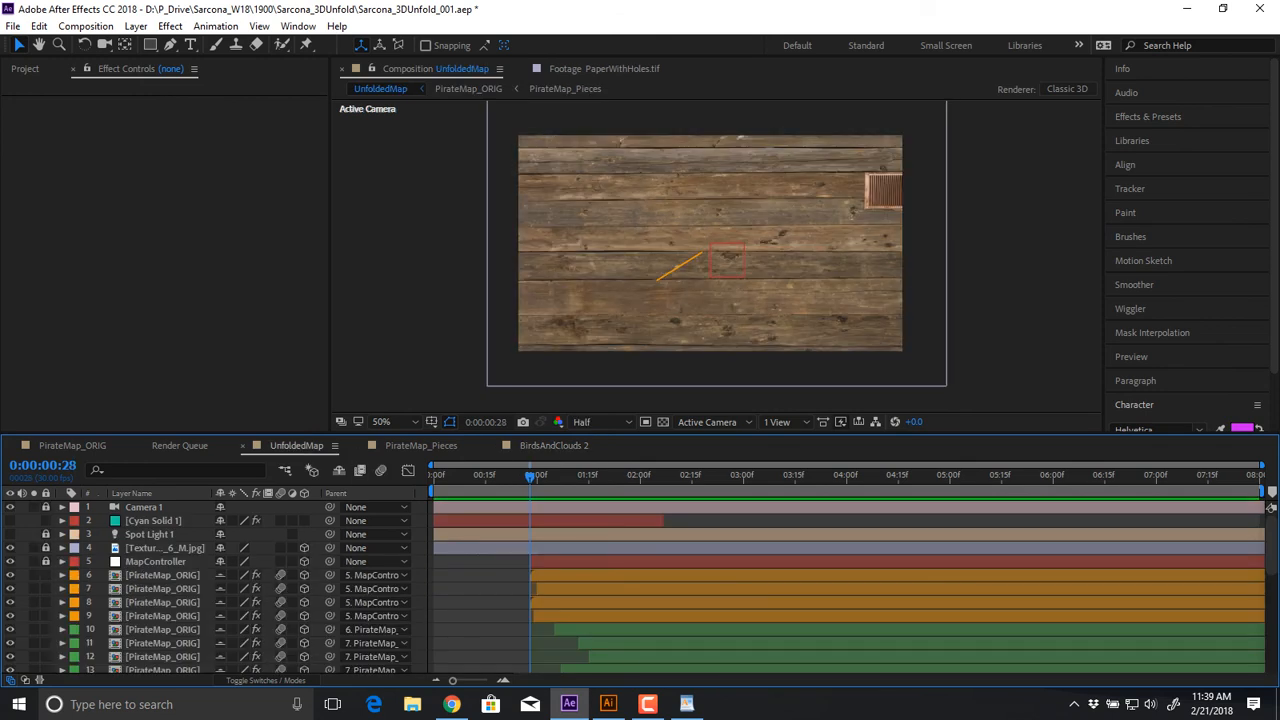
left_click(144, 507)
left_click(154, 521)
key("ctrl+v")
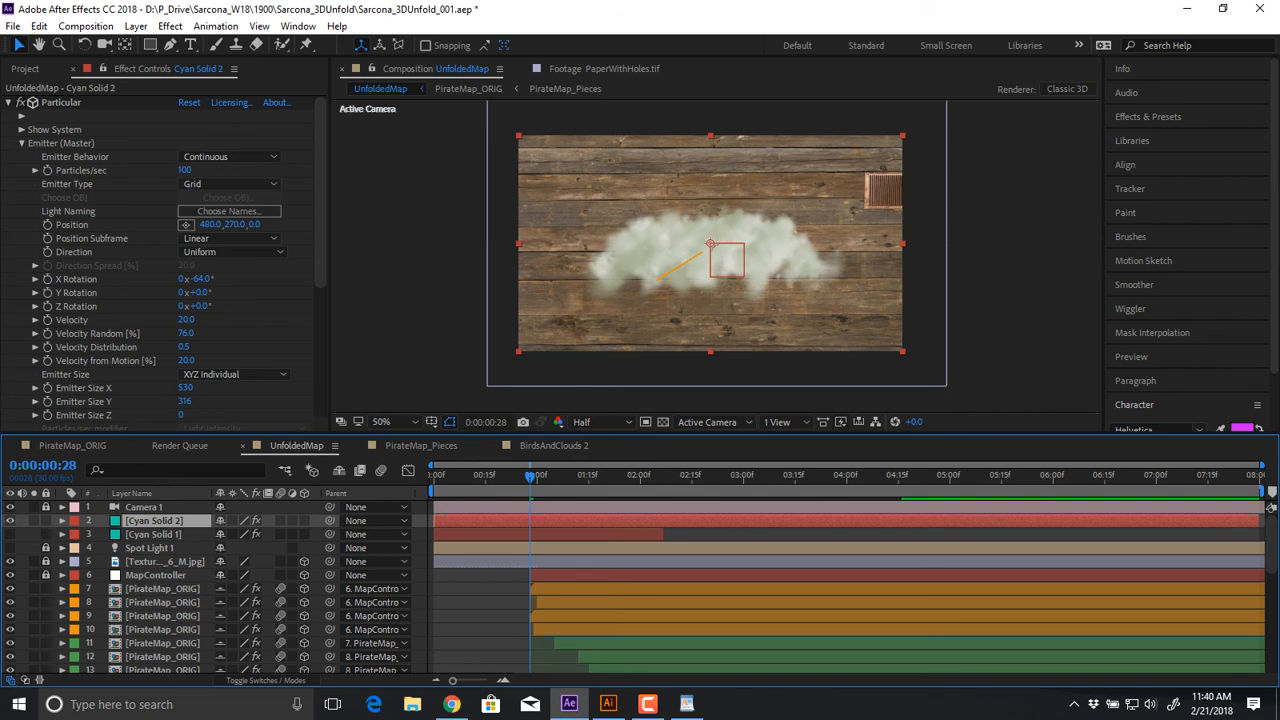
Hide Cyan Solid 2 and the wood planks texture layer, and preview the unfolding map from the first frame
left_click(10, 521)
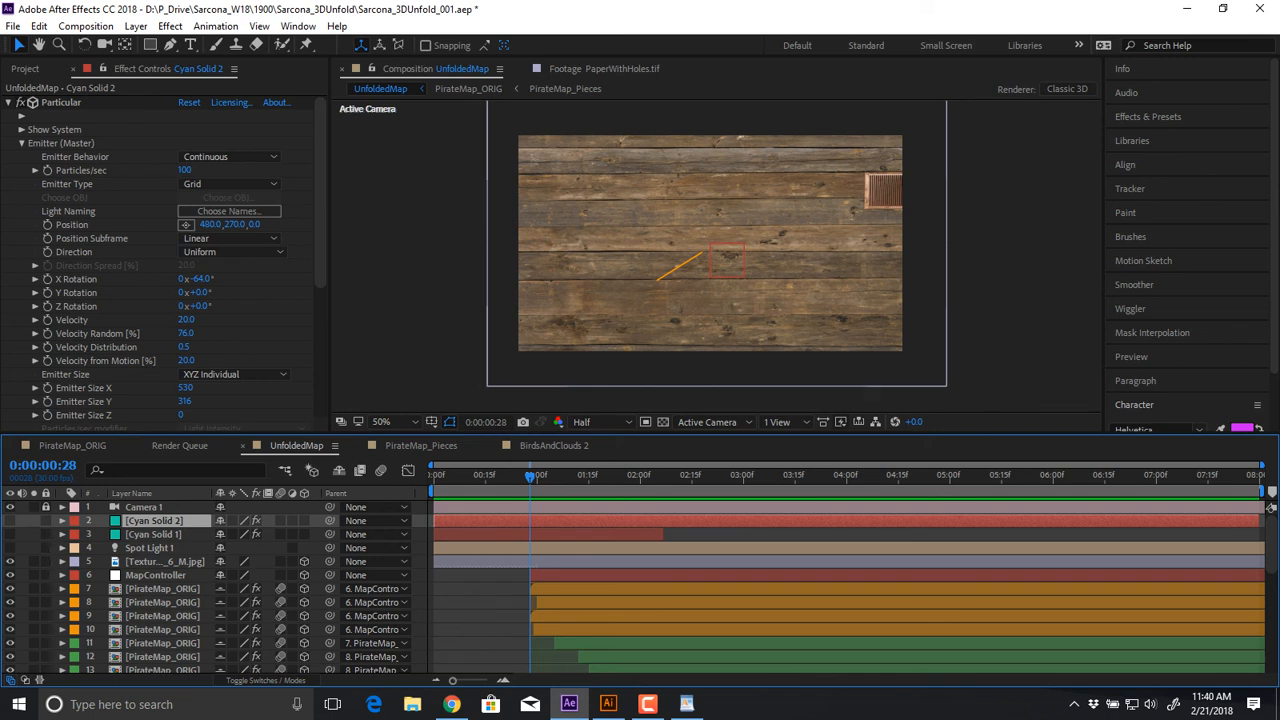
left_click(10, 562)
key("Home")
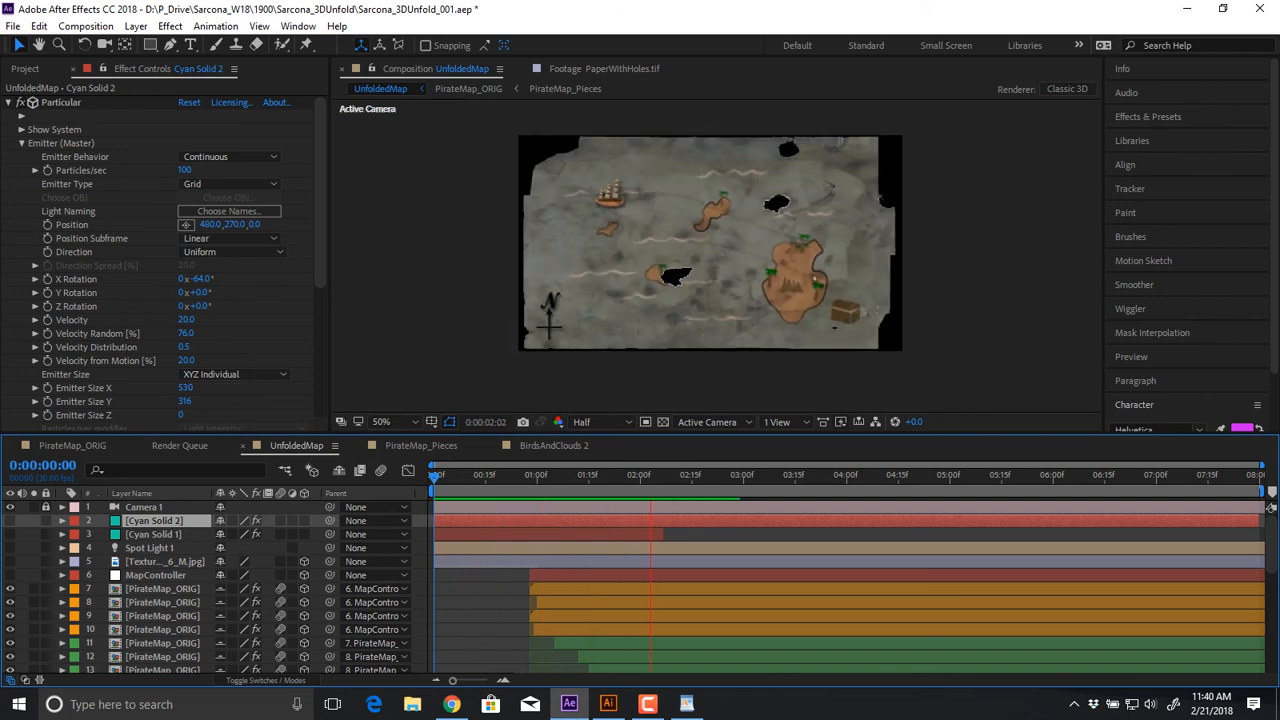
left_click(156, 575)
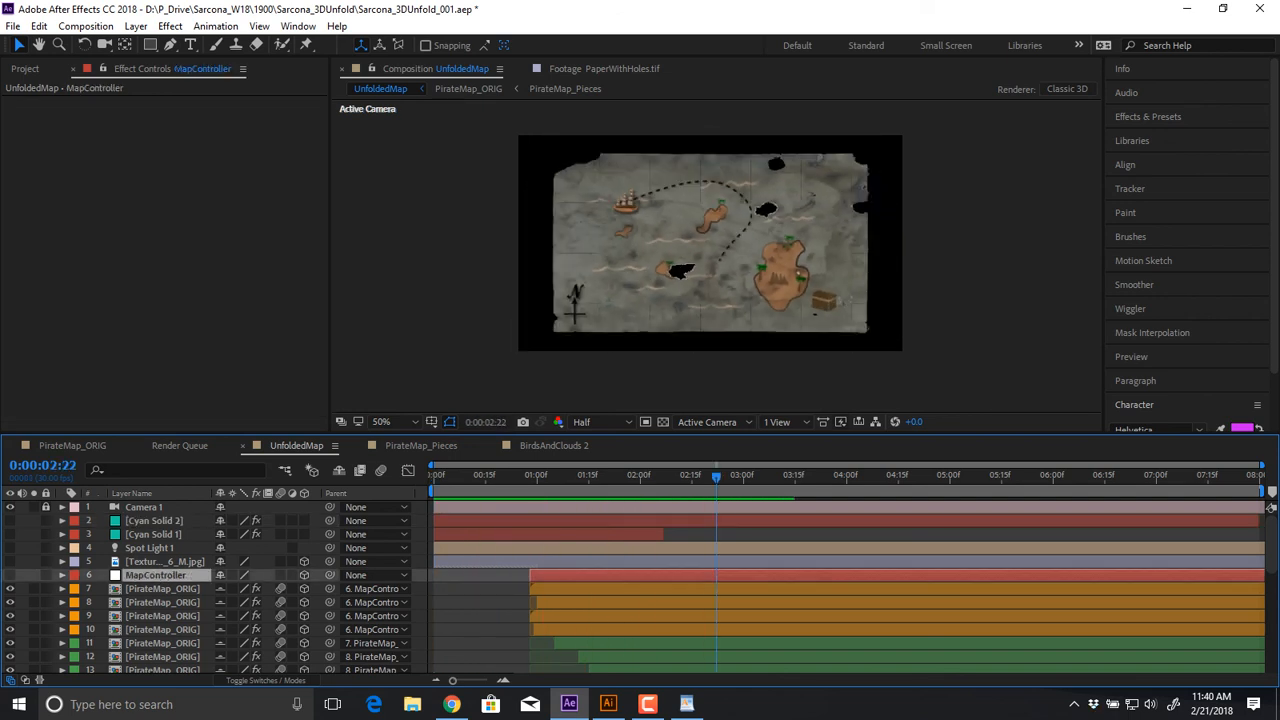
key("Home")
key("space")
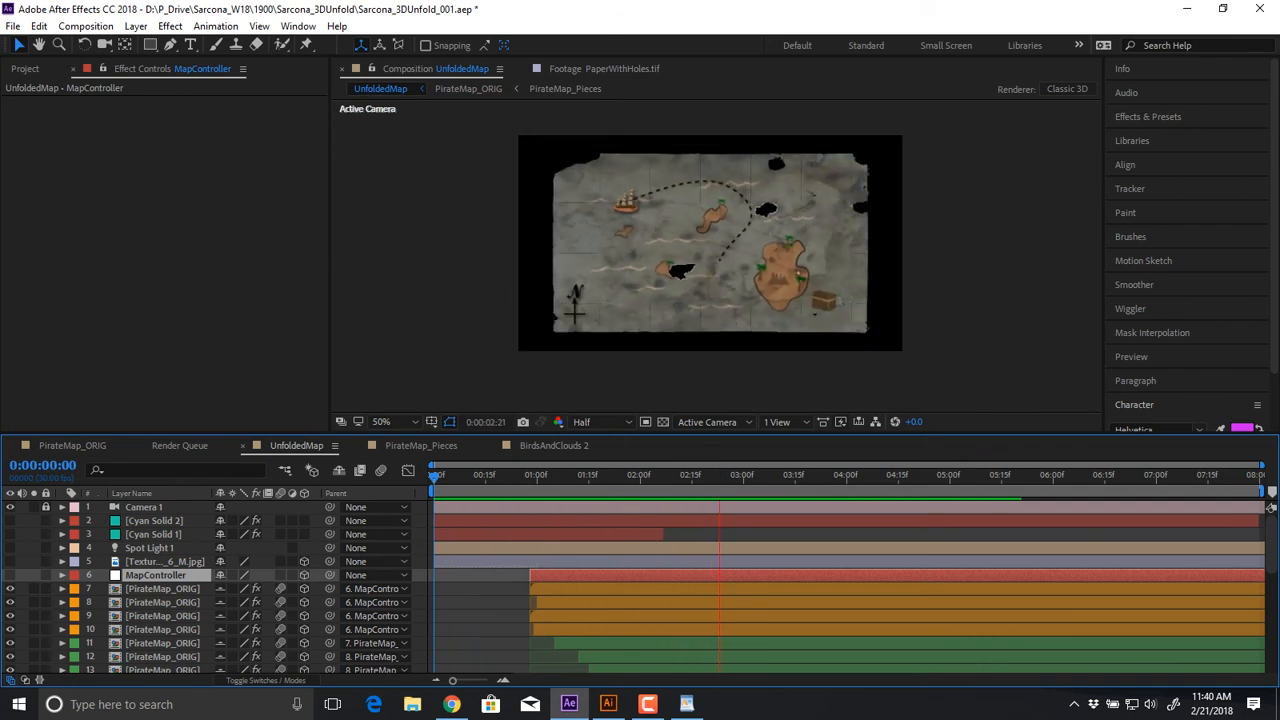
key("space")
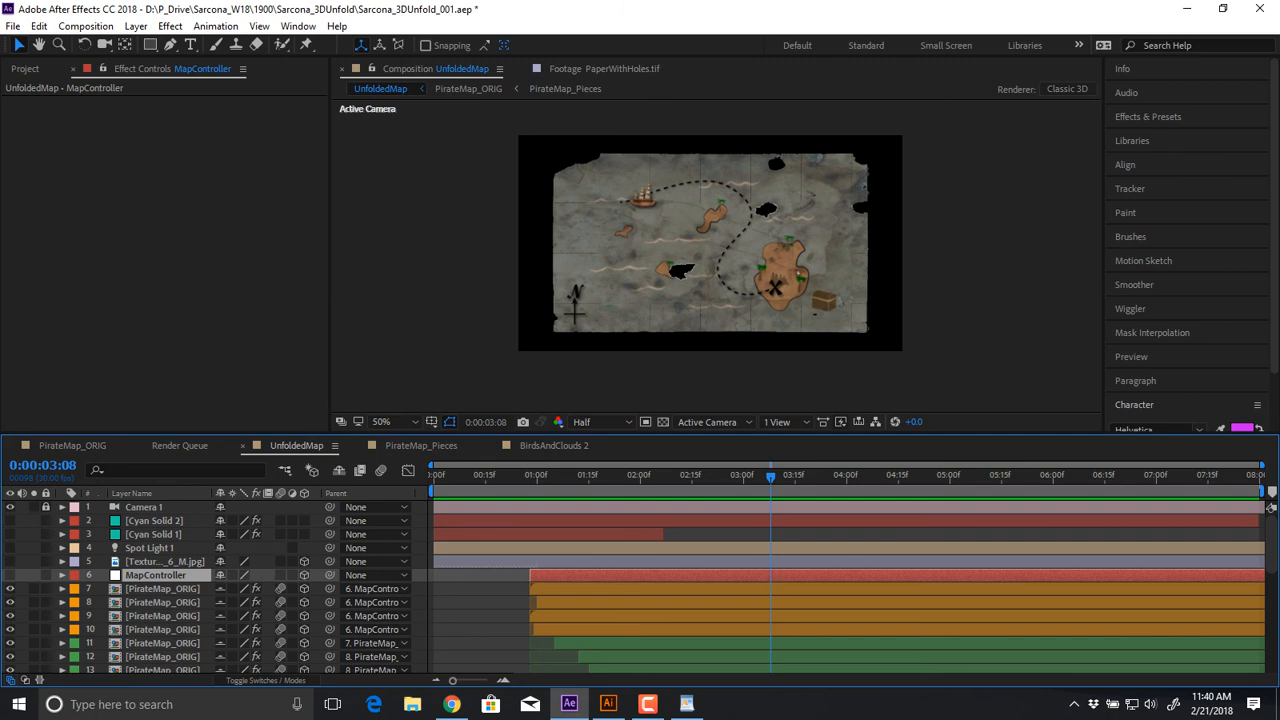
Show the MapController null and examine how the four orange-labelled PirateMap_ORIG layers are parented to it
left_click(10, 575)
left_click(136, 26)
mouse_move(100, 44)
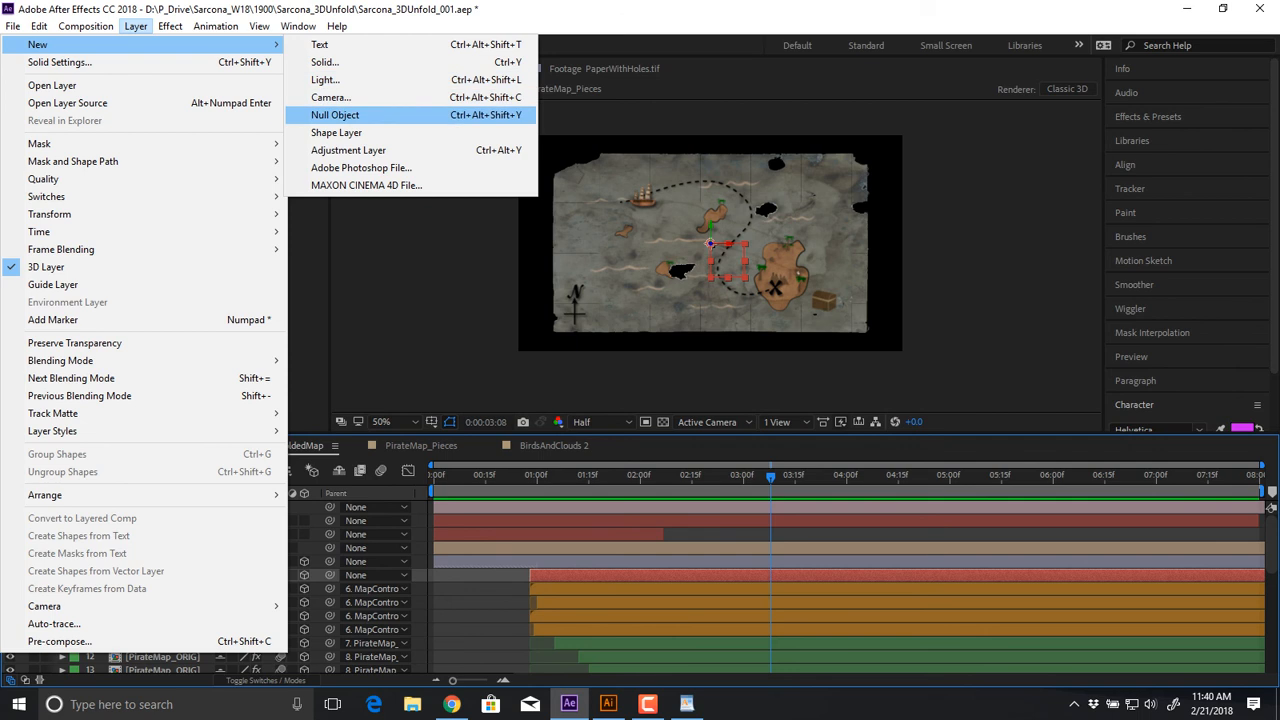
key("Escape")
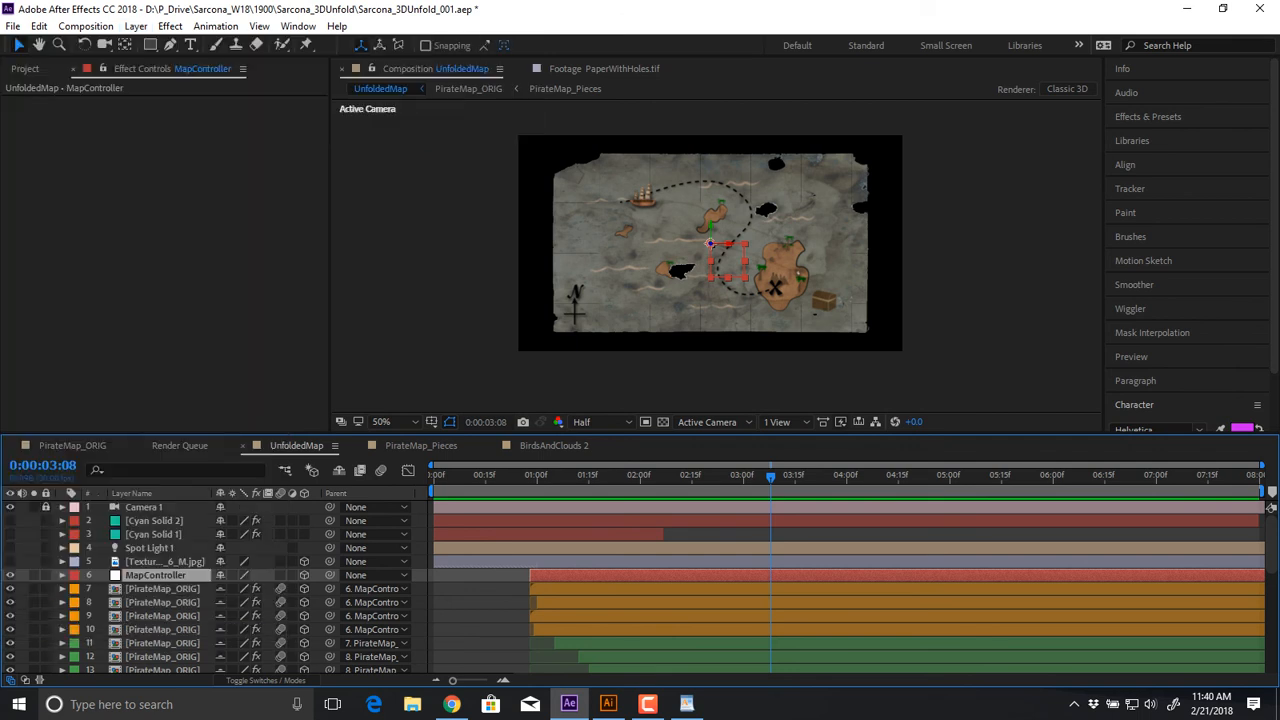
left_click(377, 575)
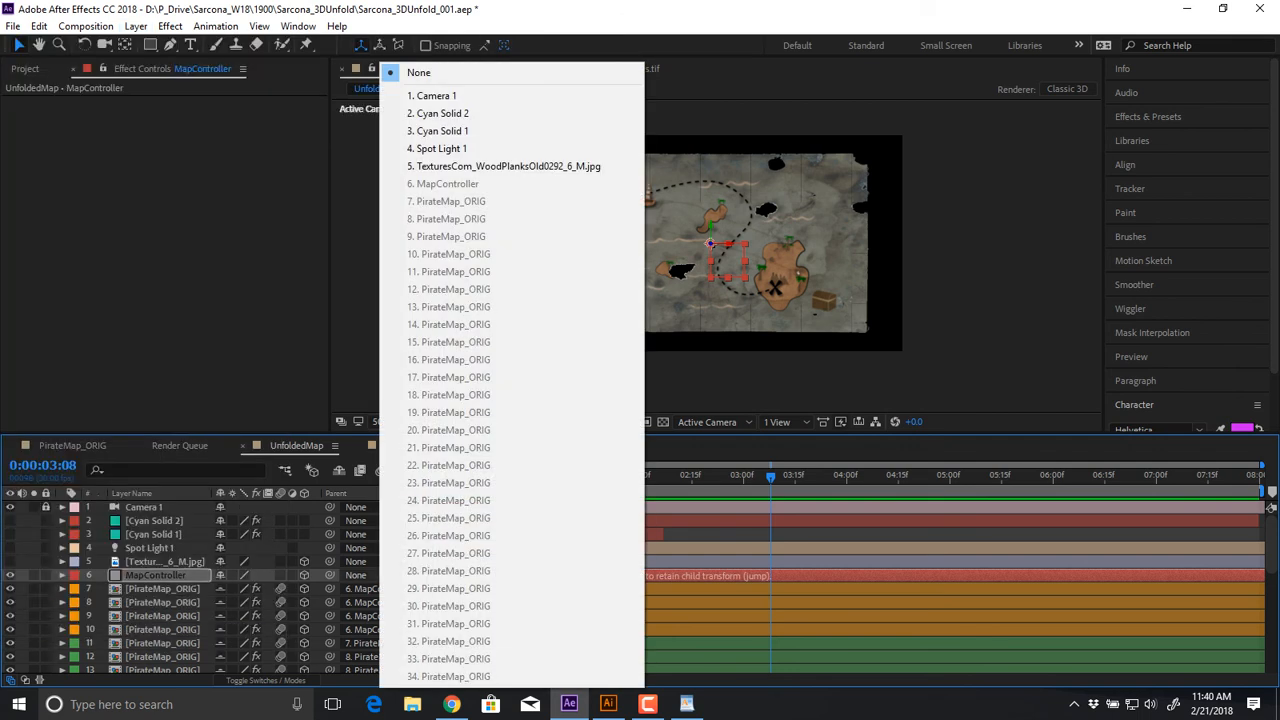
left_click(677, 238)
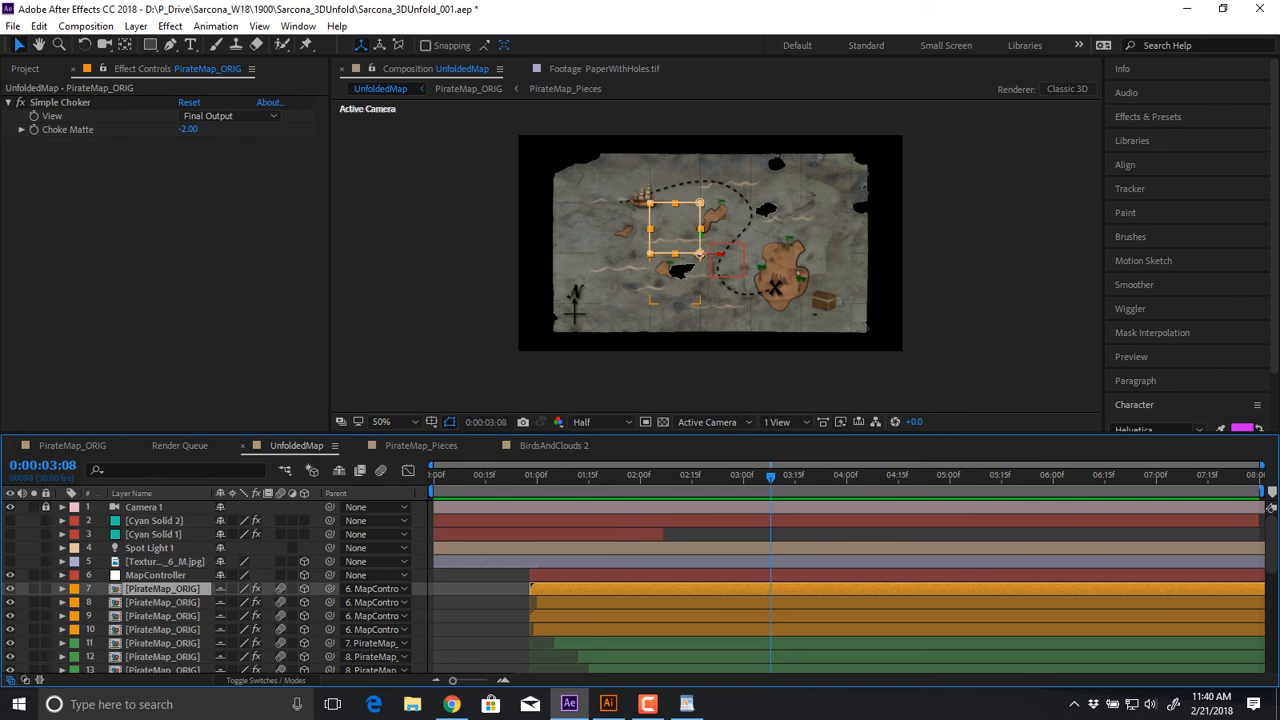
left_click(163, 630, "shift")
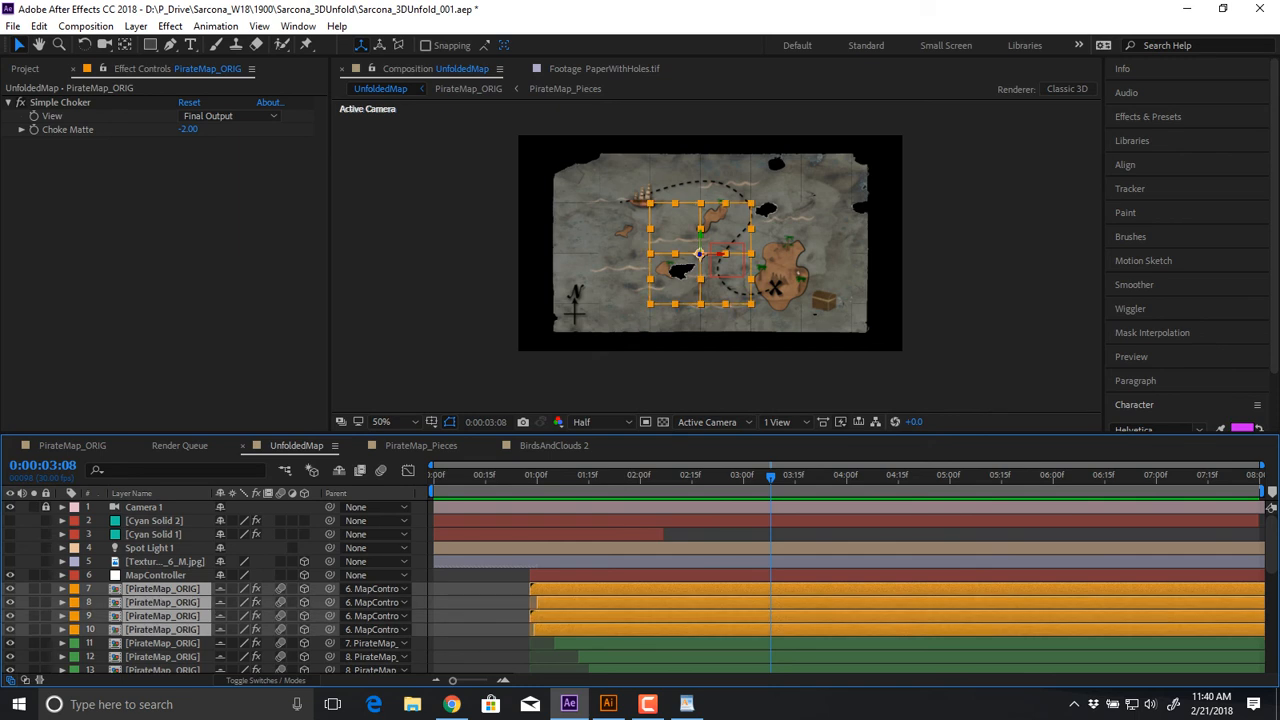
left_click(156, 575)
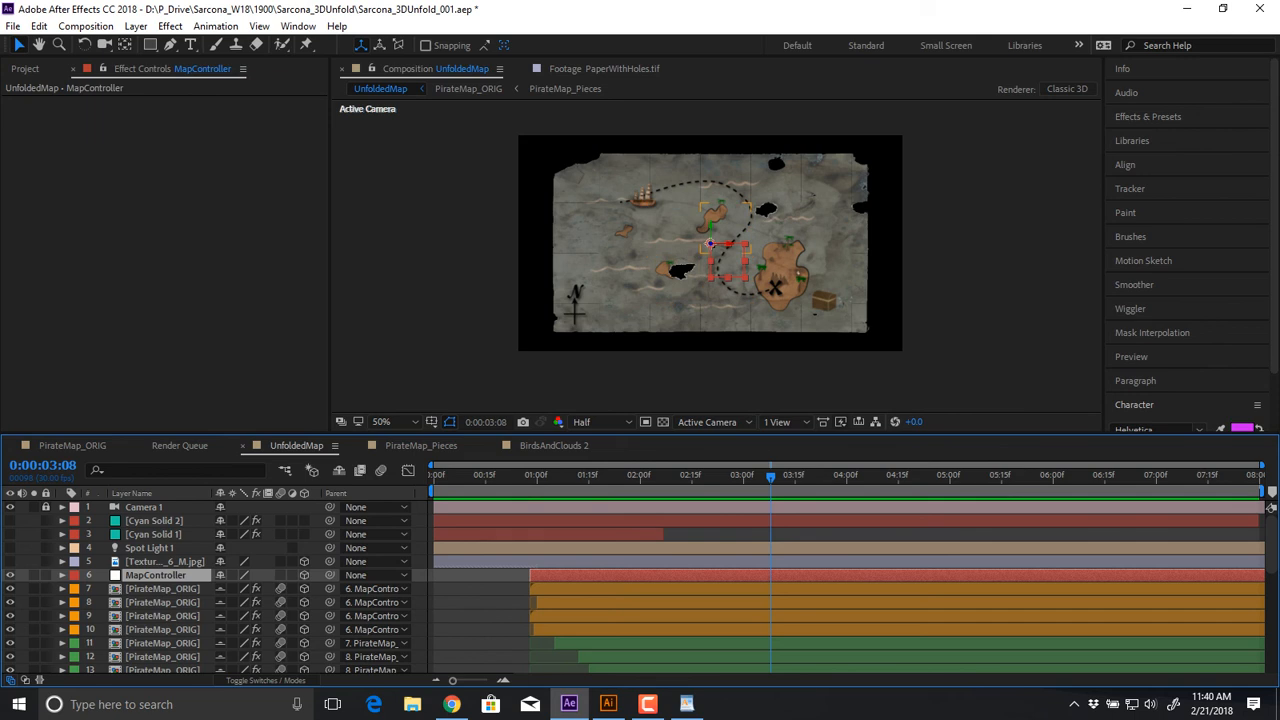
Try moving the map downward with the MapController null and rotating it about Y, and undo these changes
mouse_move(711, 228)
left_mouse_down()
mouse_move(711, 184)
mouse_move(711, 309)
mouse_move(711, 171)
mouse_move(711, 288)
mouse_move(710, 243)
left_mouse_up()
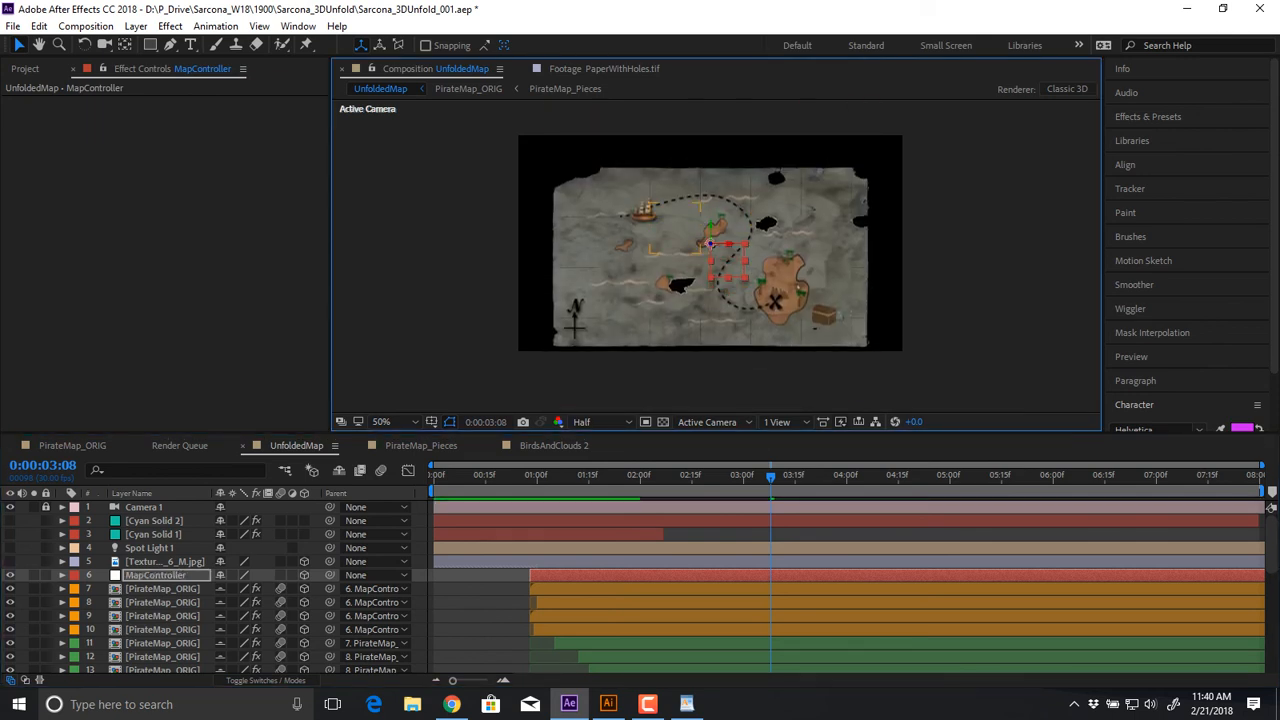
key("r")
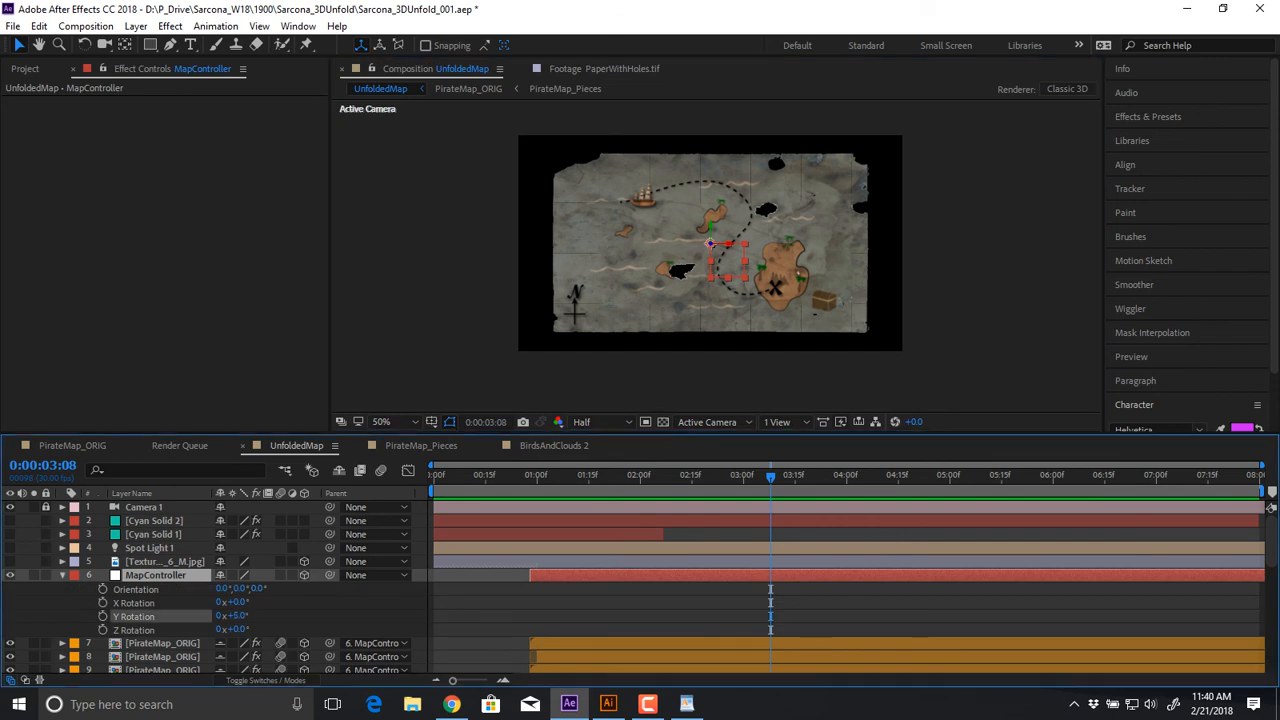
left_click_drag(241, 616, 540, 616)
key("ctrl+z")
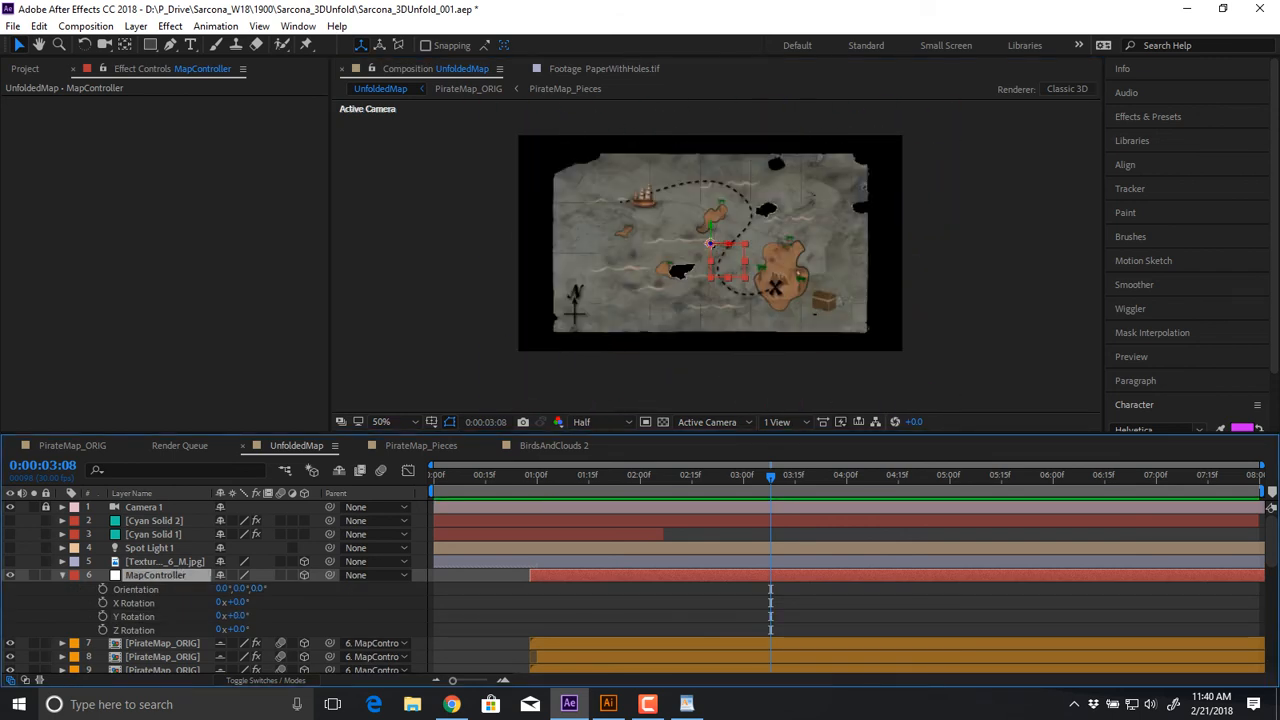
Tilt the map flat by setting MapController's X Rotation to -74°, and check the unfolding around 0:00:01:23
left_click_drag(239, 603, 189, 603)
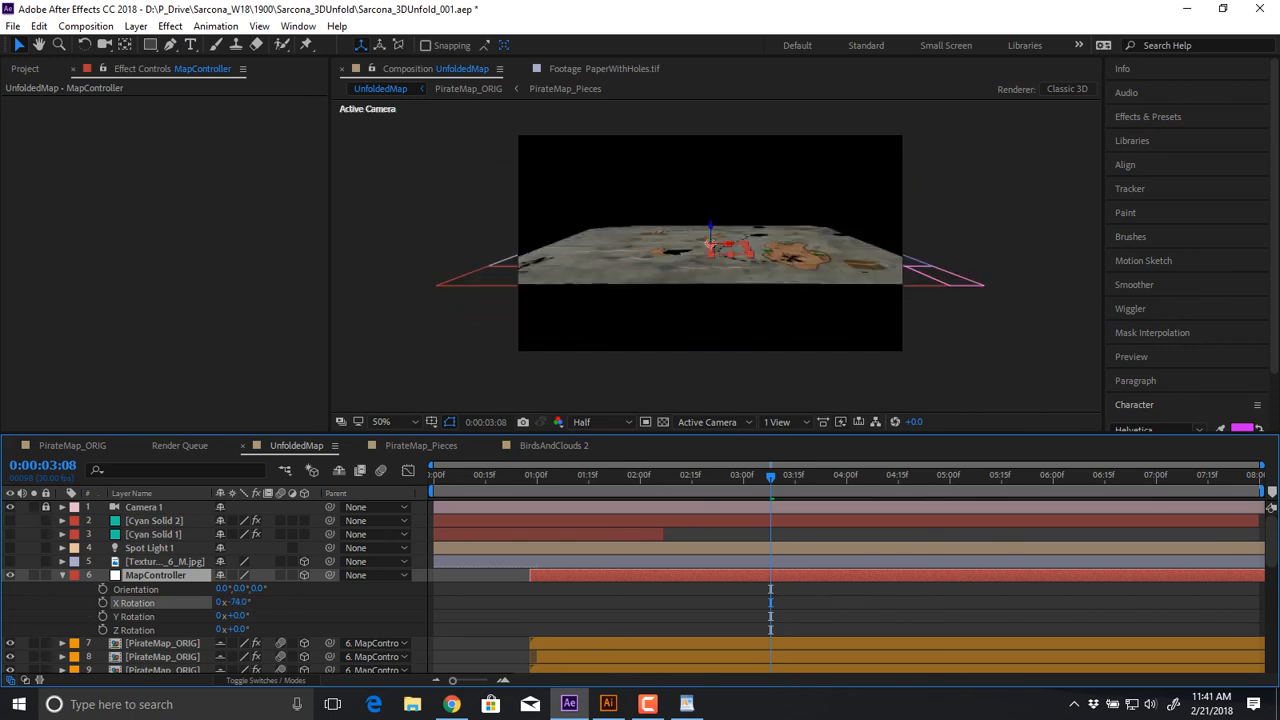
key("Return")
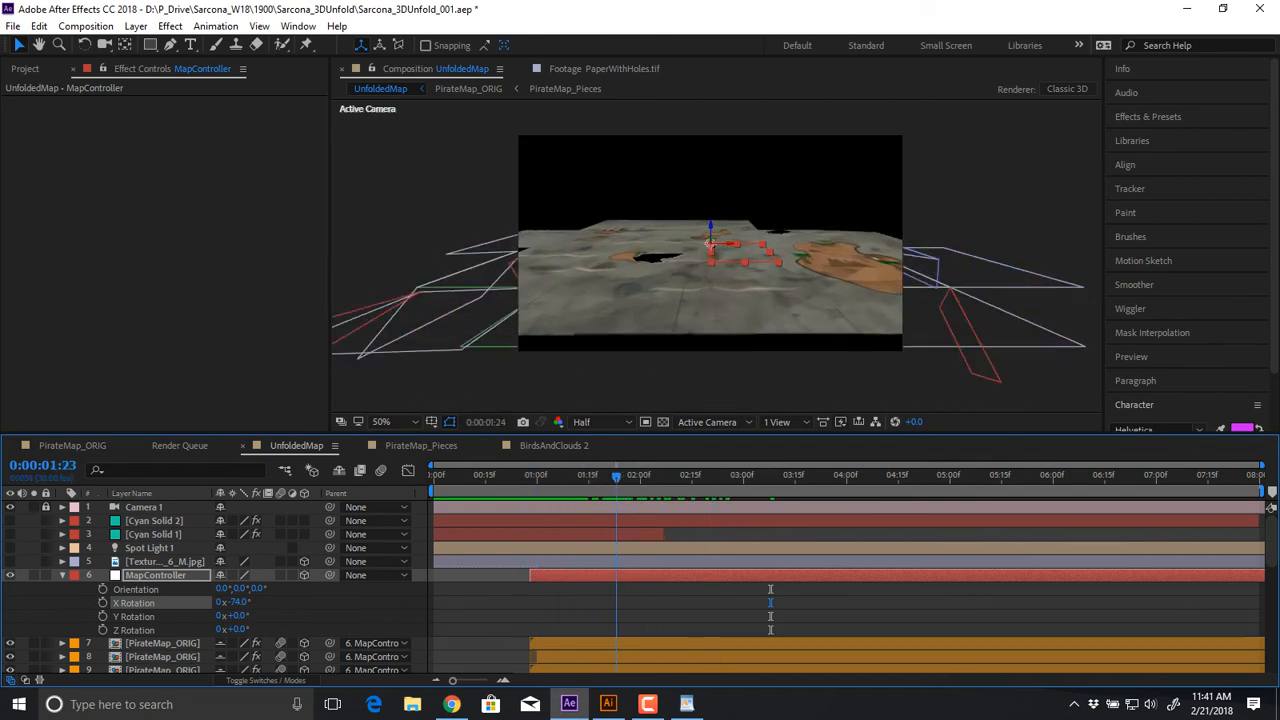
Preview the unfolding map and examine MapController's Position keyframes from 0:00:00:28 to 0:00:02:07
key("space")
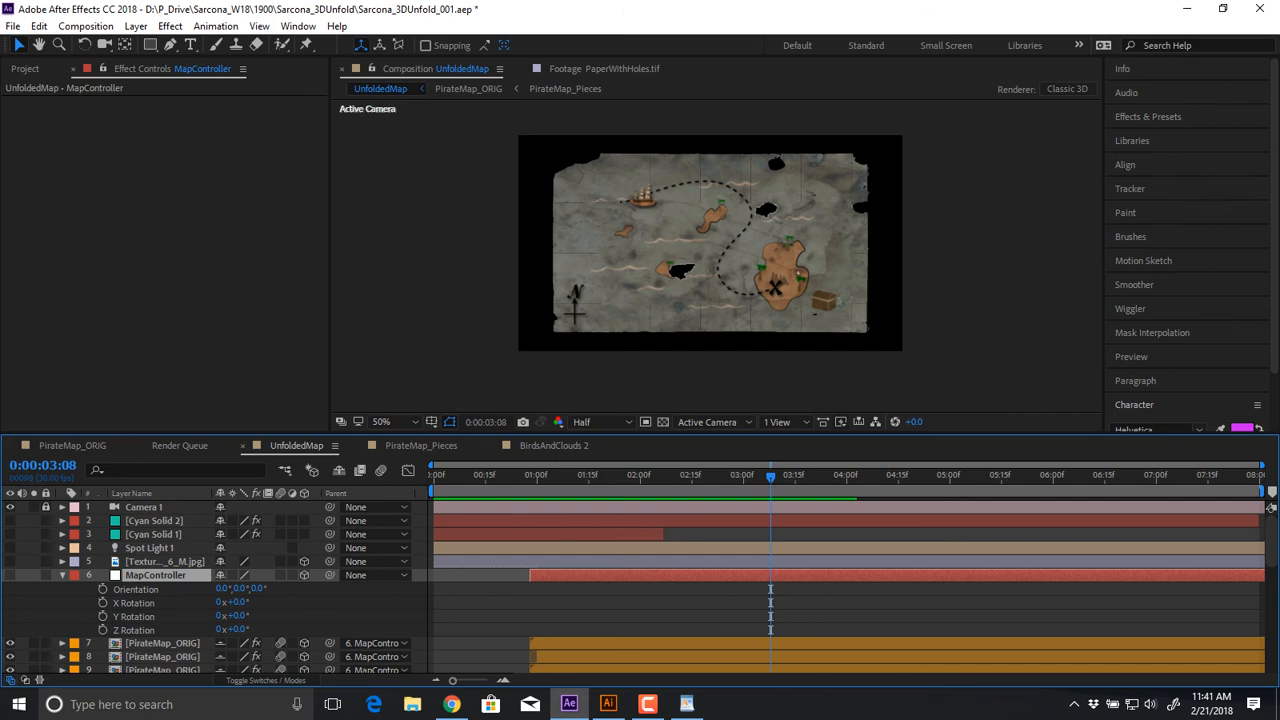
key("space")
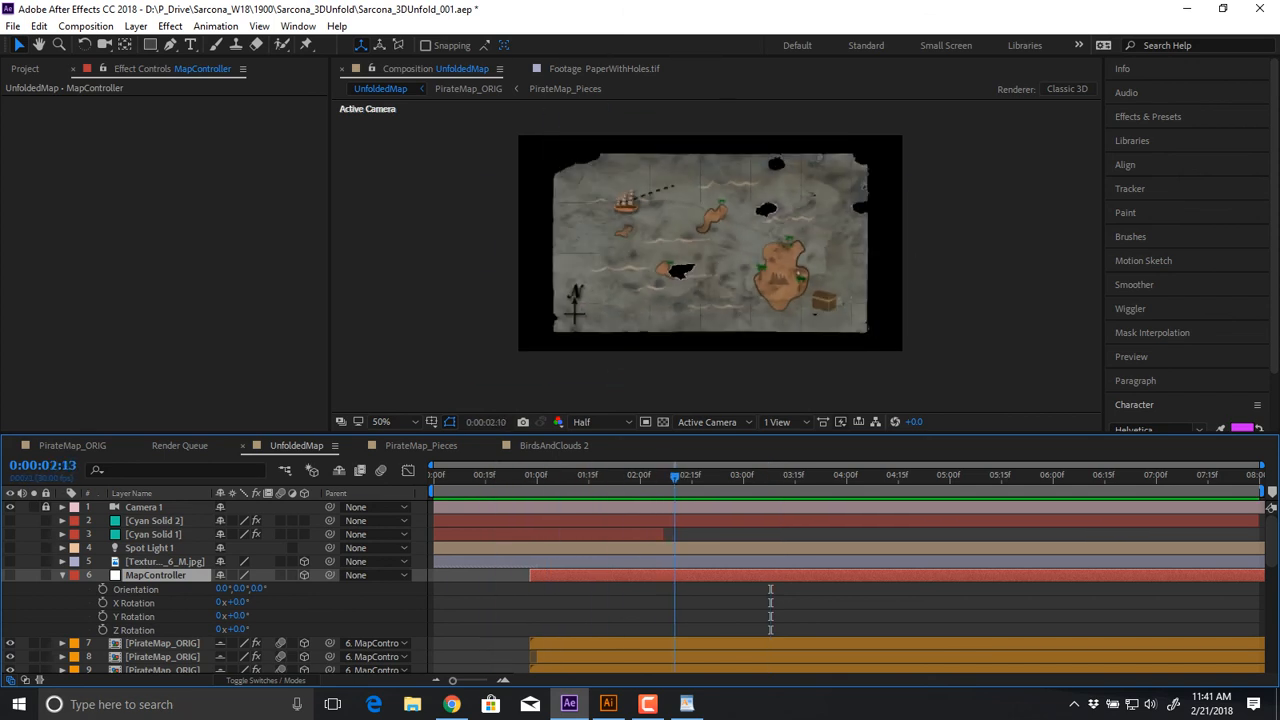
key("p")
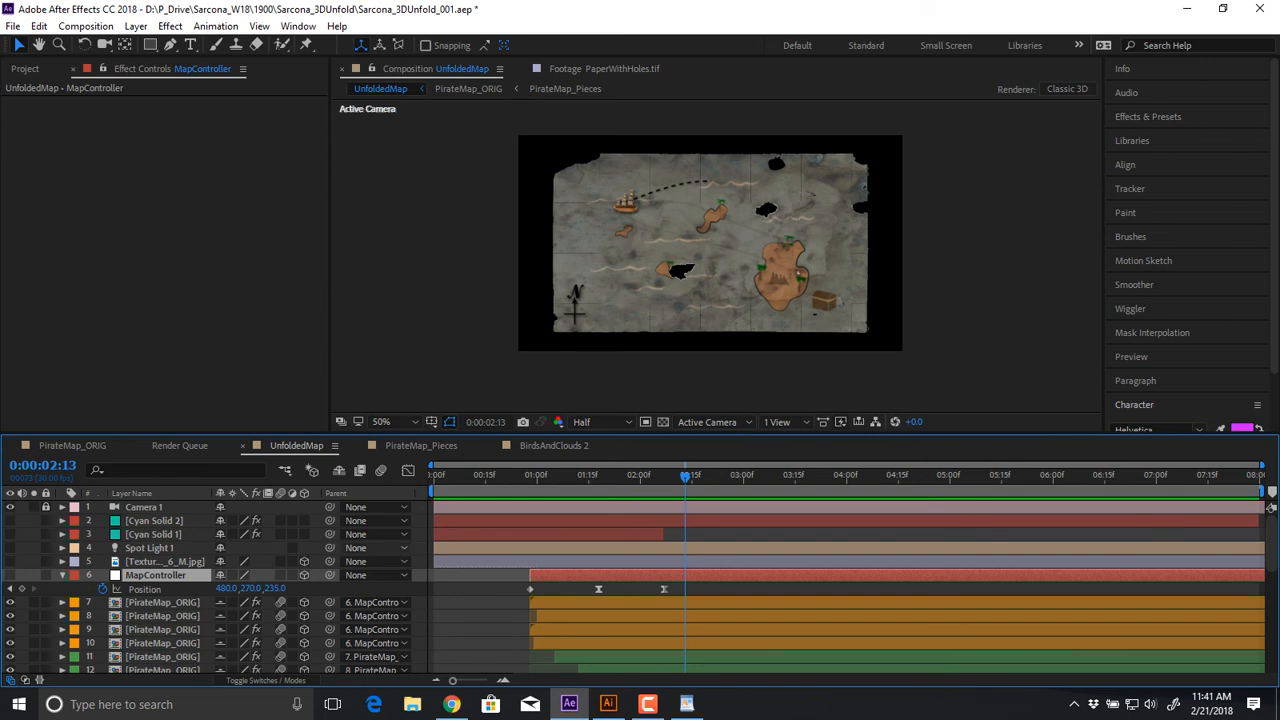
left_click(537, 476)
key("Page_Up")
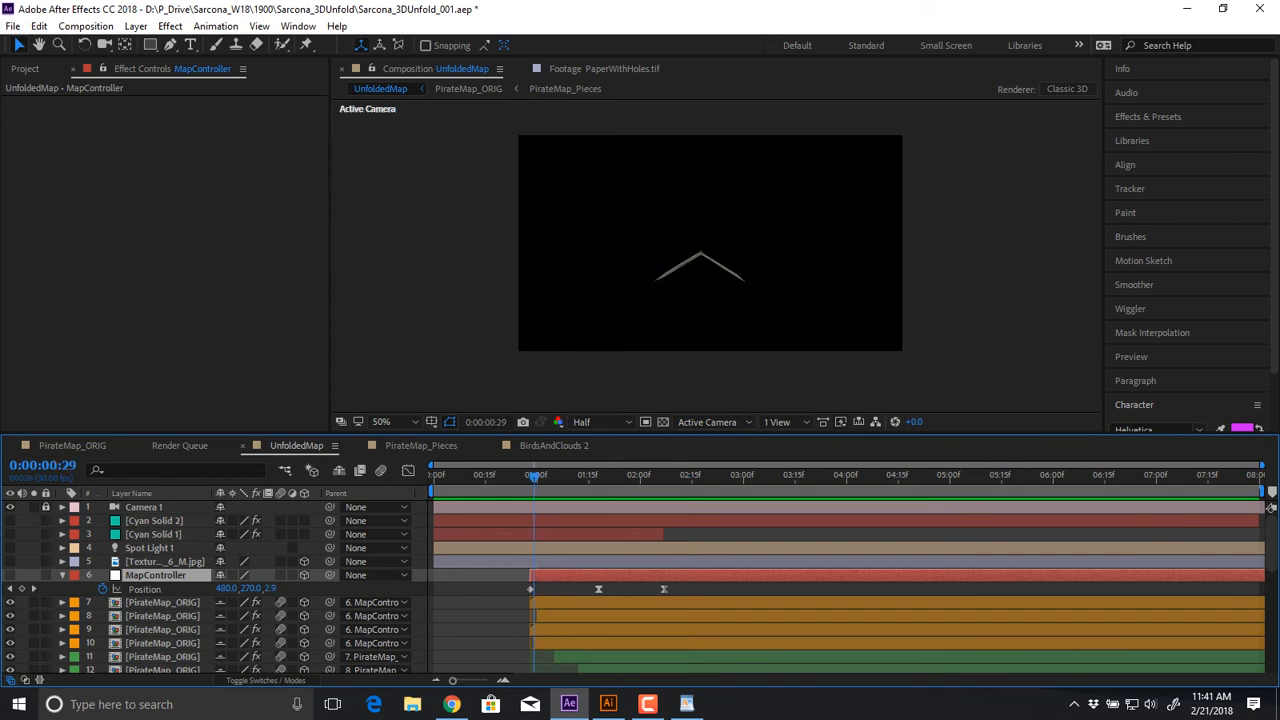
key("Page_Up")
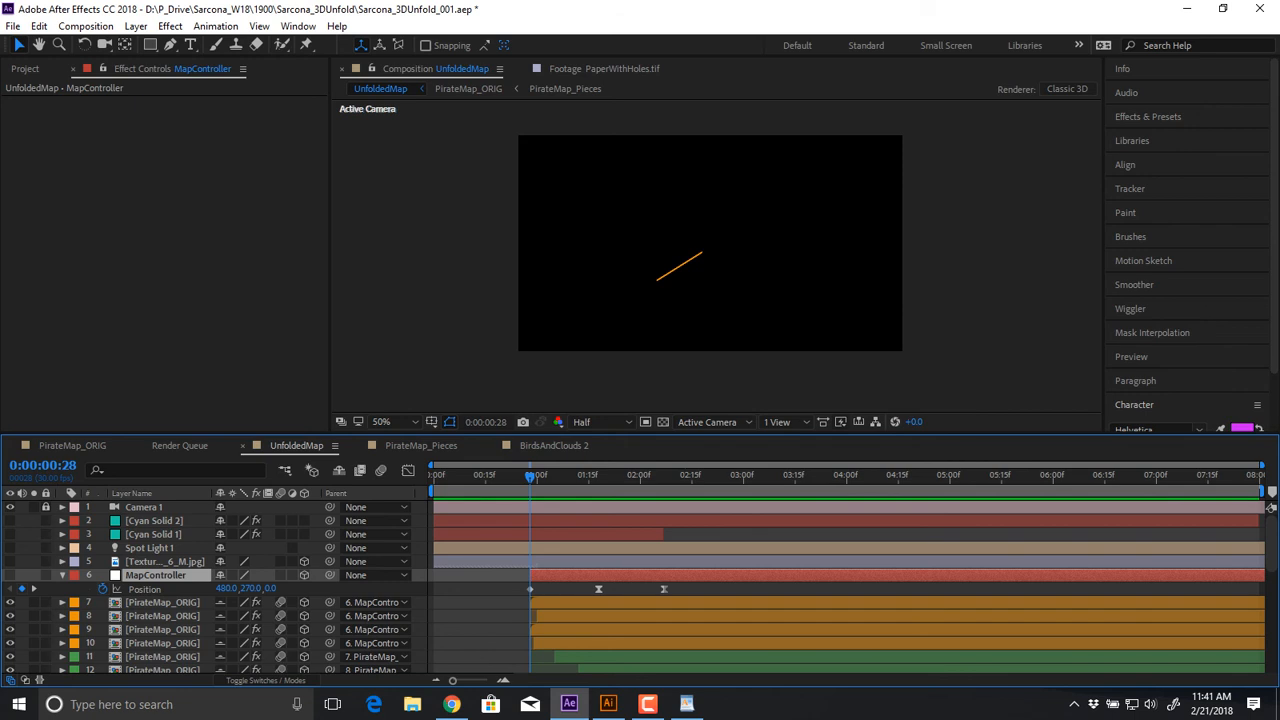
key("space")
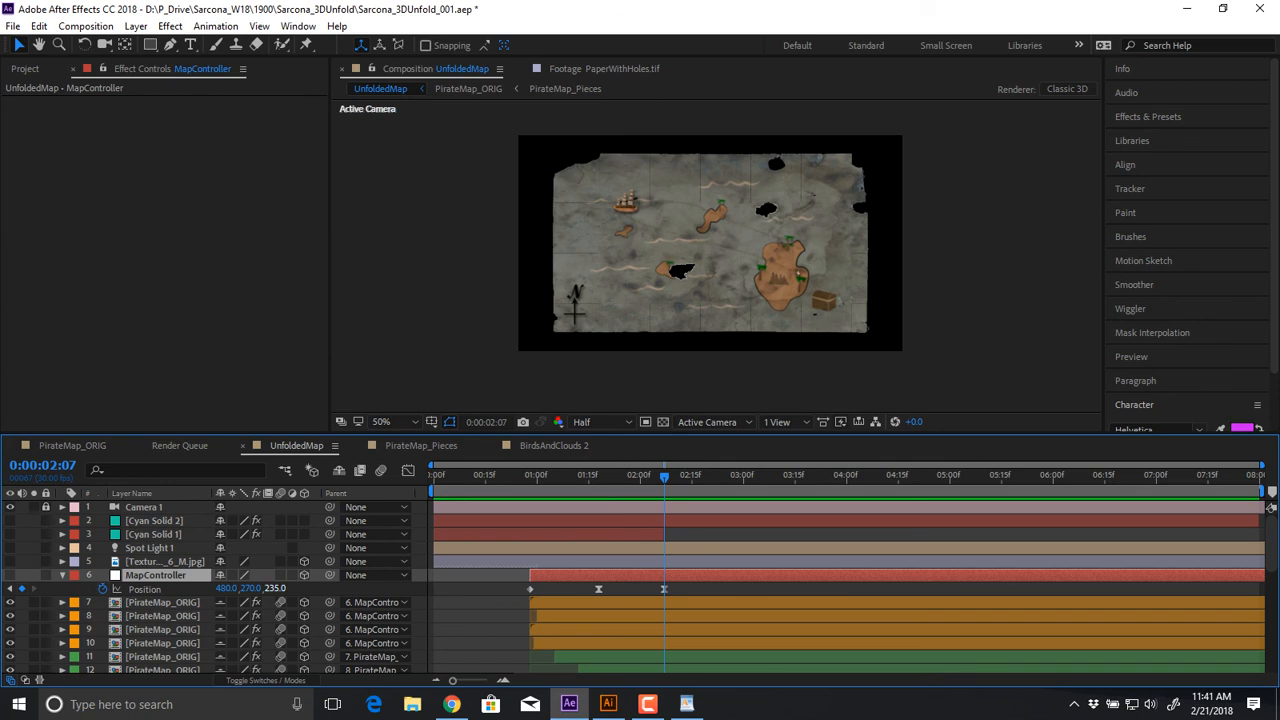
Try MapController Z Position values of 386 and 0 at the 0:00:02:07 keyframe
left_click_drag(275, 589, 362, 589)
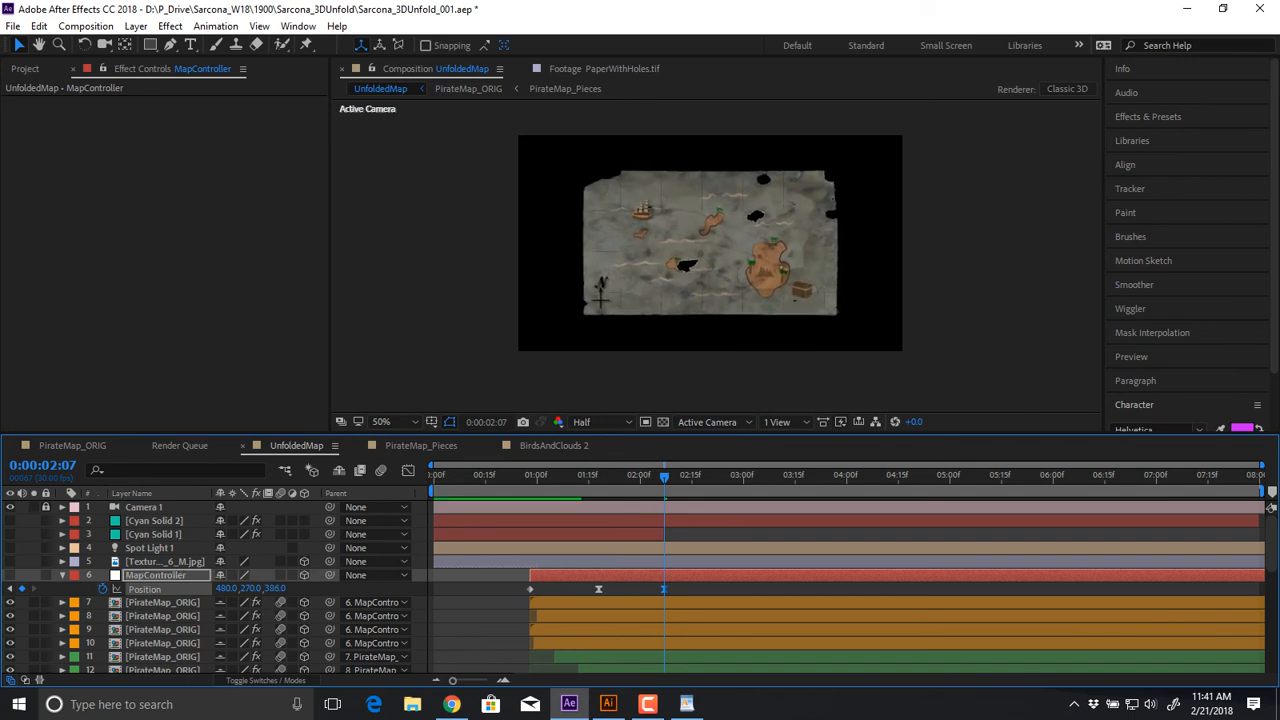
key("ctrl+z")
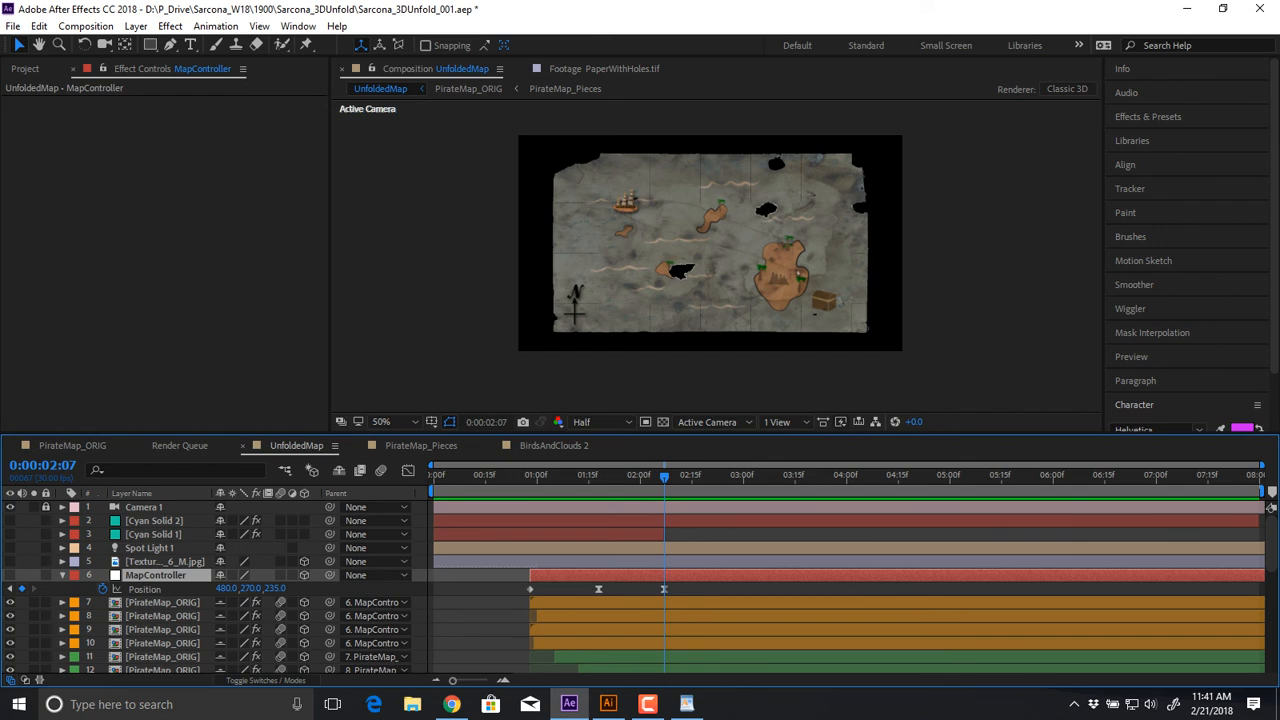
left_click(275, 589)
type("0")
key("Return")
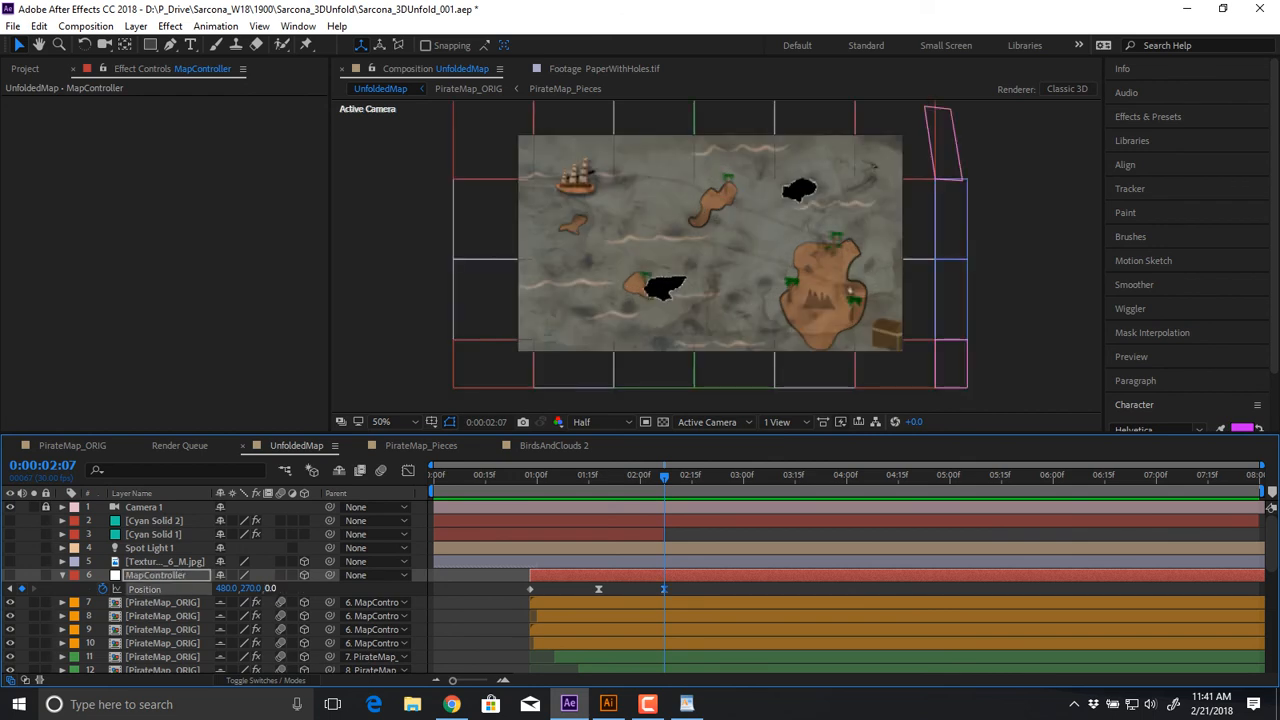
Delete MapController's middle Position keyframe and set its Z Position to 217 at 0:00:02:07
mouse_move(664, 477)
left_mouse_down()
mouse_move(530, 477)
mouse_move(717, 477)
mouse_move(547, 477)
mouse_move(693, 477)
mouse_move(550, 477)
mouse_move(664, 477)
left_mouse_up()
left_click(599, 589)
key("Delete")
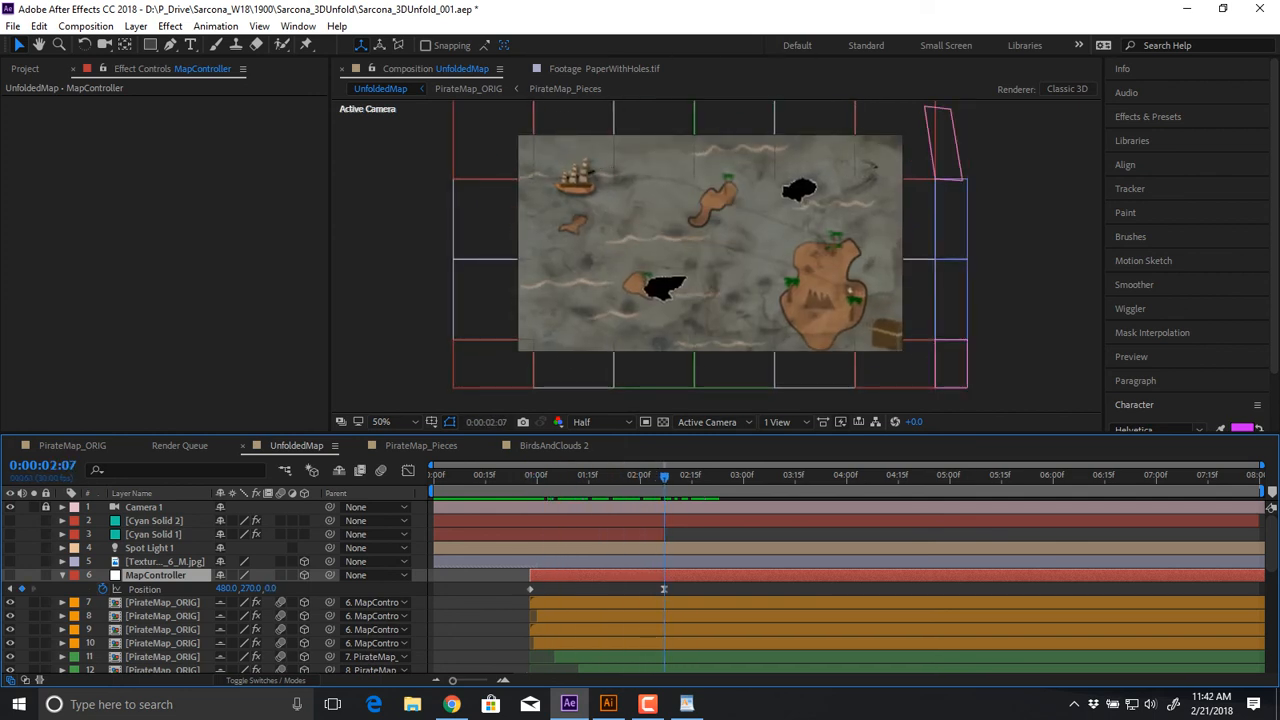
left_click_drag(271, 589, 416, 589)
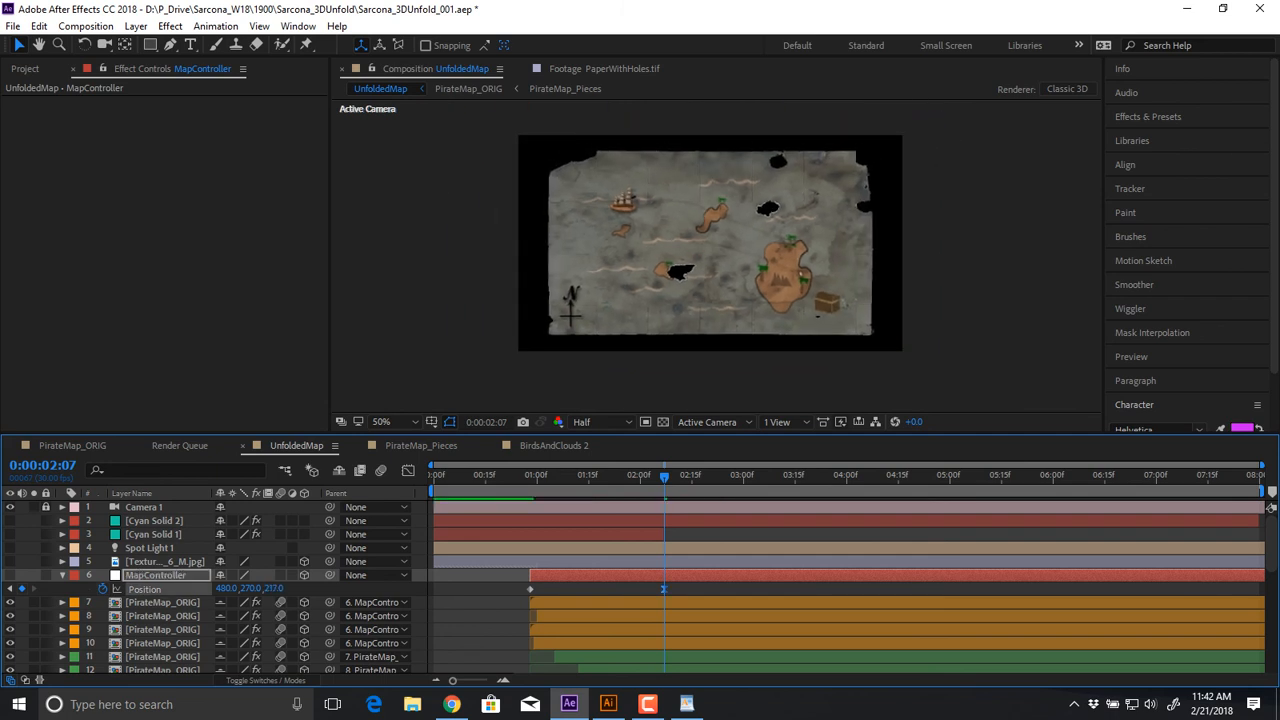
Add a MapController Position keyframe with a lower Z value at 0:00:01:23, and preview the unfolding
left_click_drag(664, 478, 534, 478)
key("space")
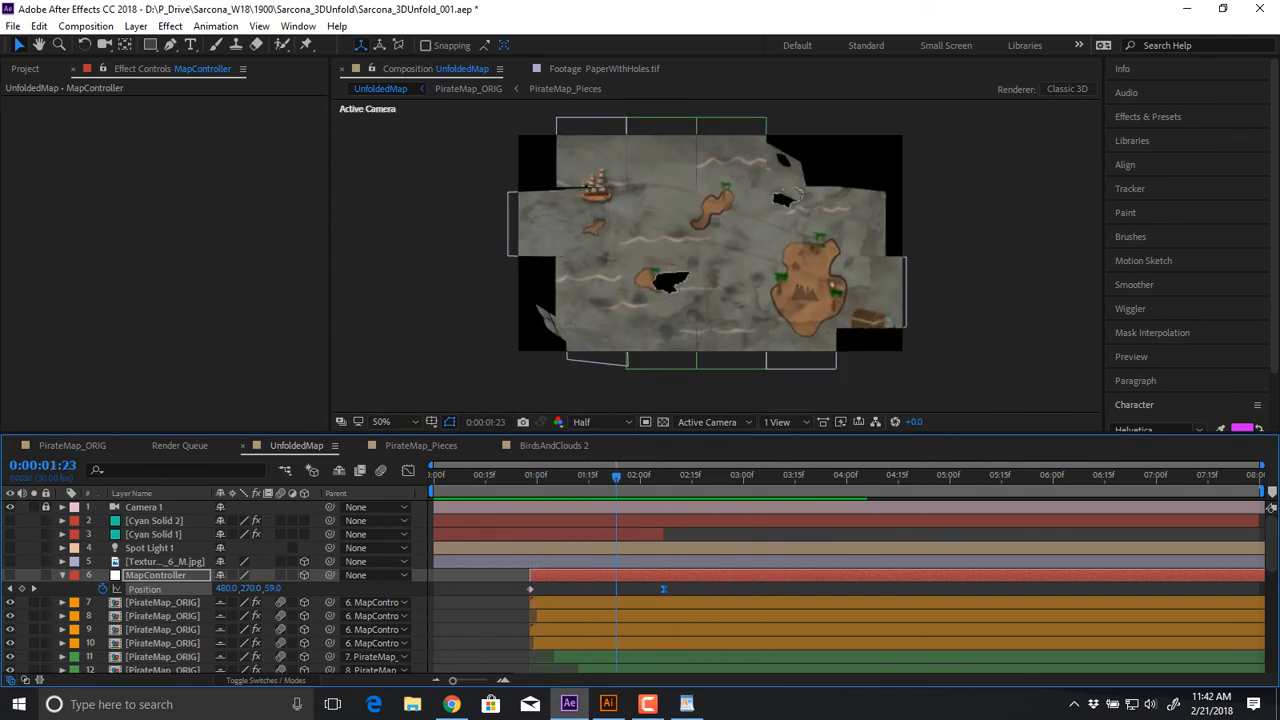
left_click_drag(272, 589, 240, 589)
key("space")
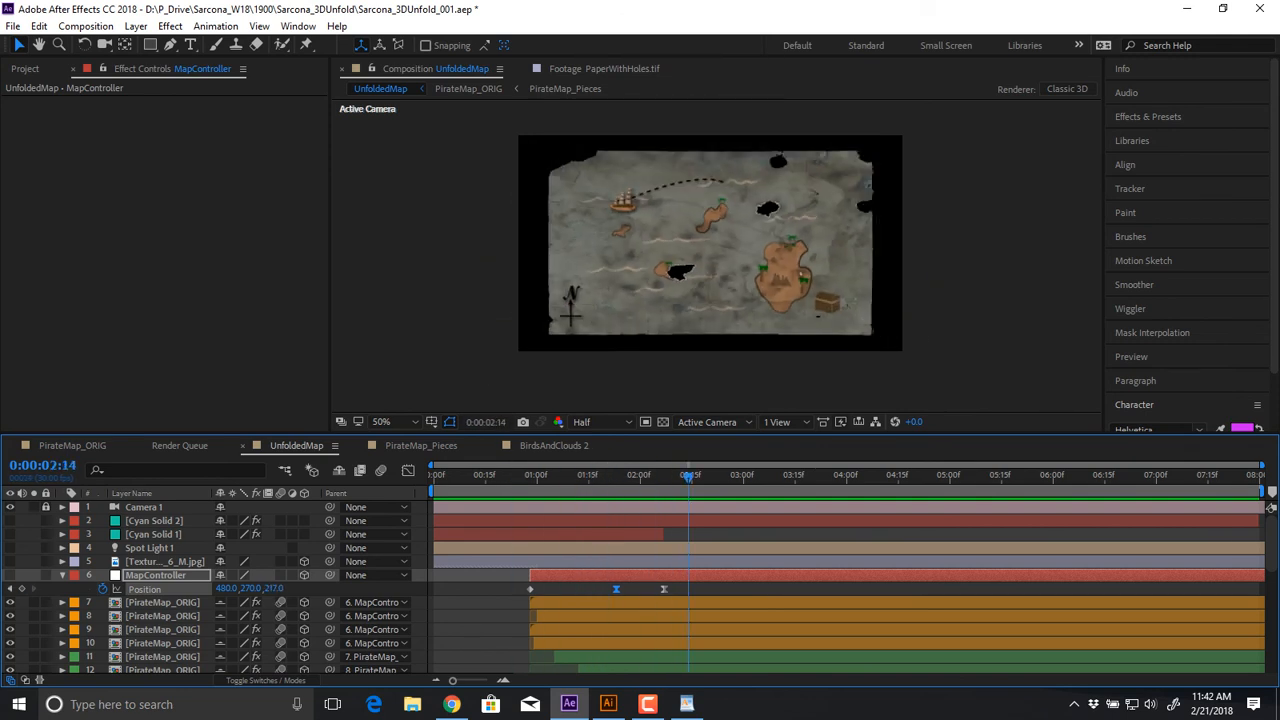
Collapse MapController's properties and make the wood planks texture layer visible
key("u")
left_click(165, 562)
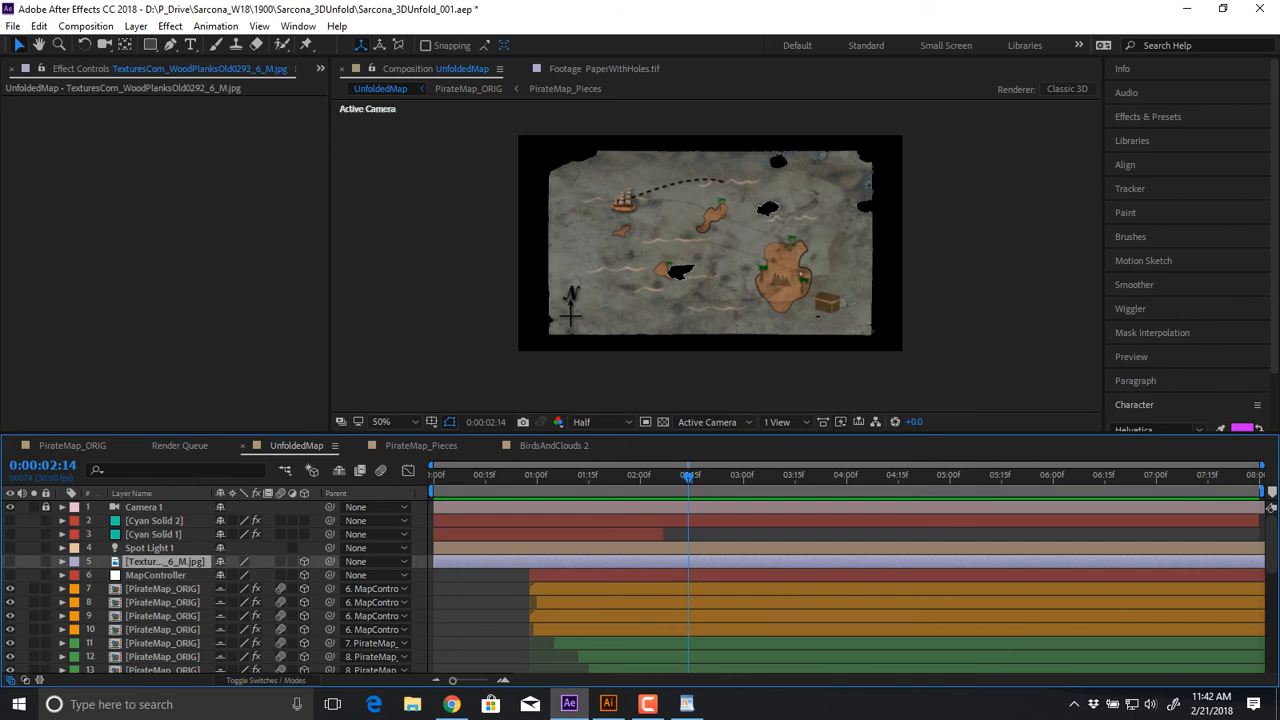
left_click(10, 562)
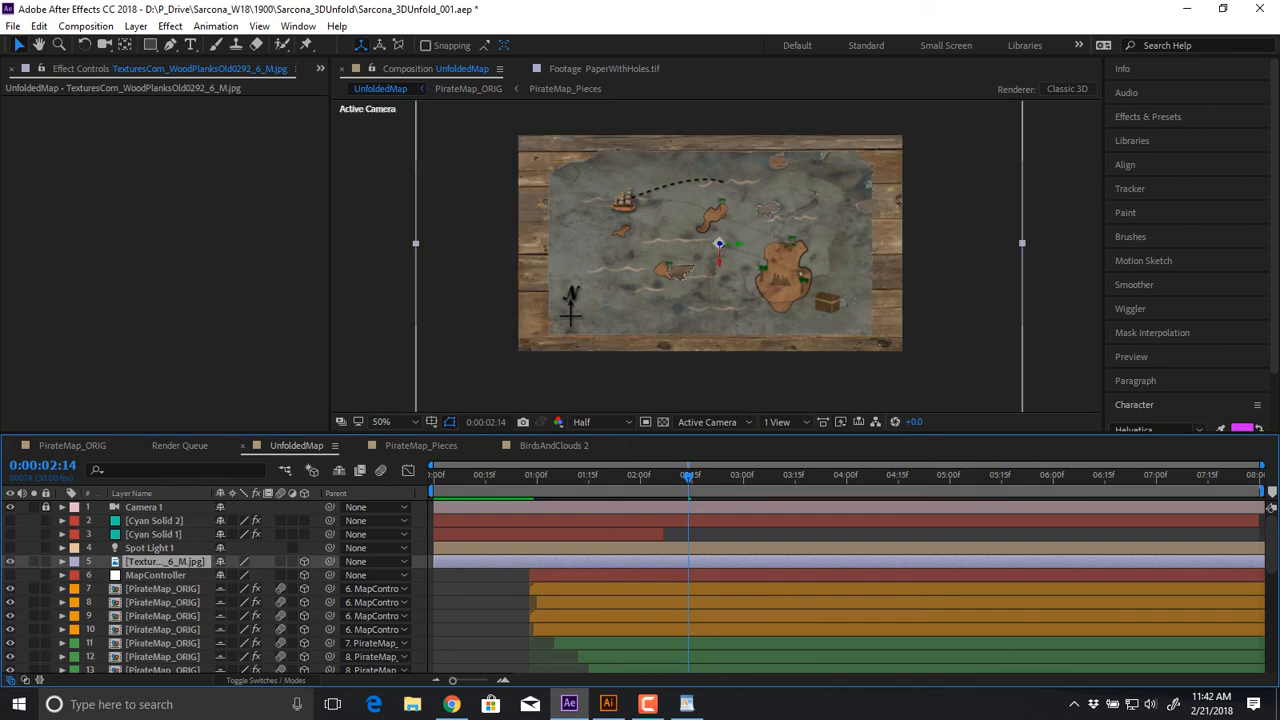
Open the wood planks texture in its own layer view, examine the planks and the vent up close, and return to the UnfoldedMap composition
left_click(150, 548)
left_click(165, 562)
double_click(165, 562)
key("comma")
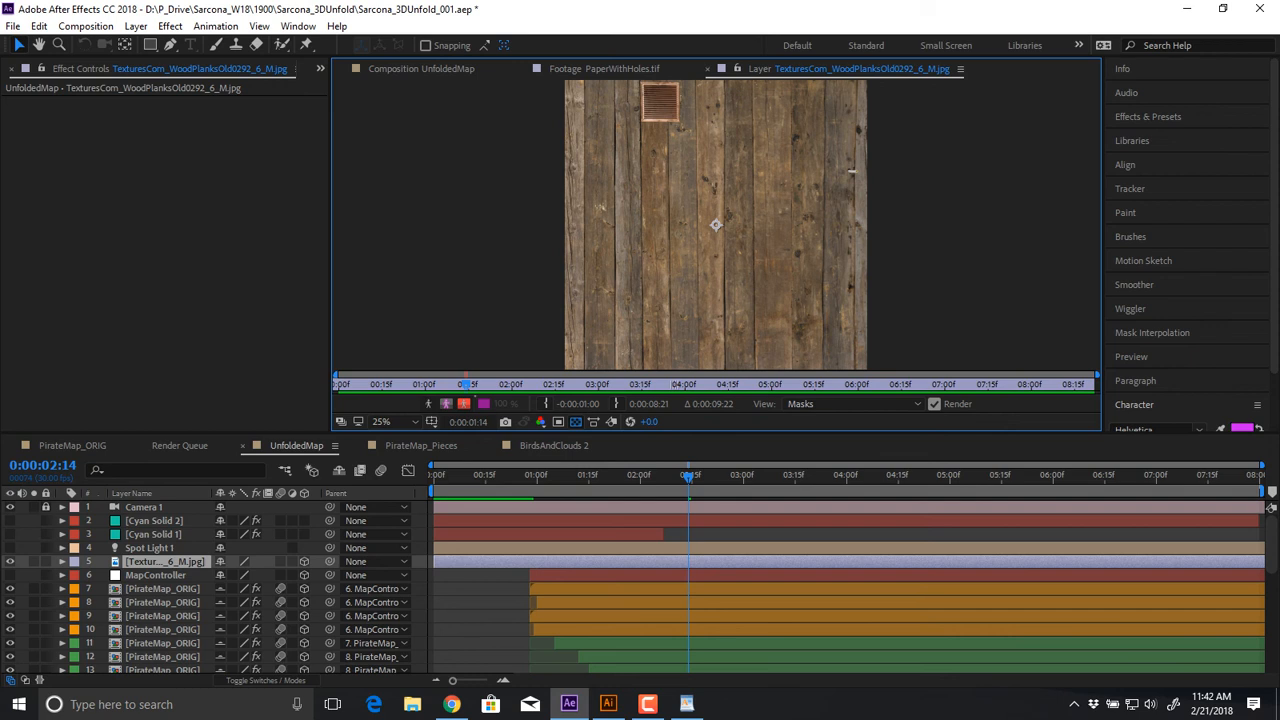
key("period")
key("period")
key("period")
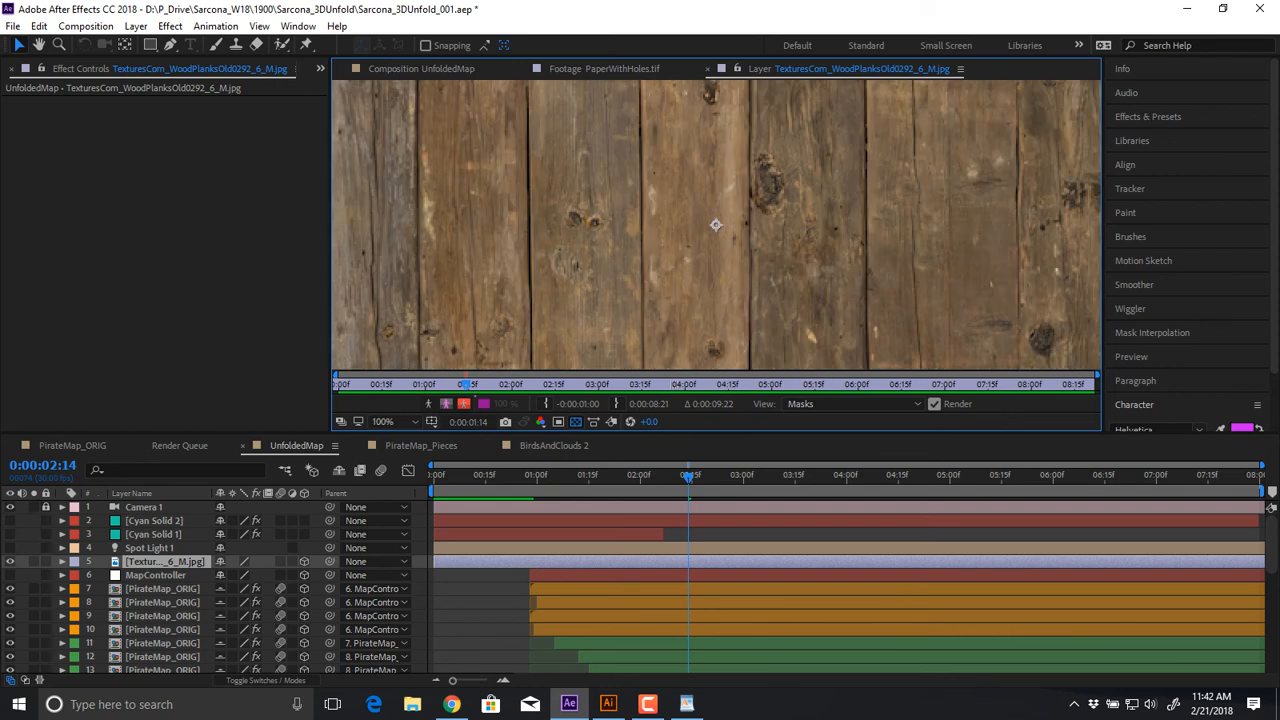
scroll(717, 225, "up", 10)
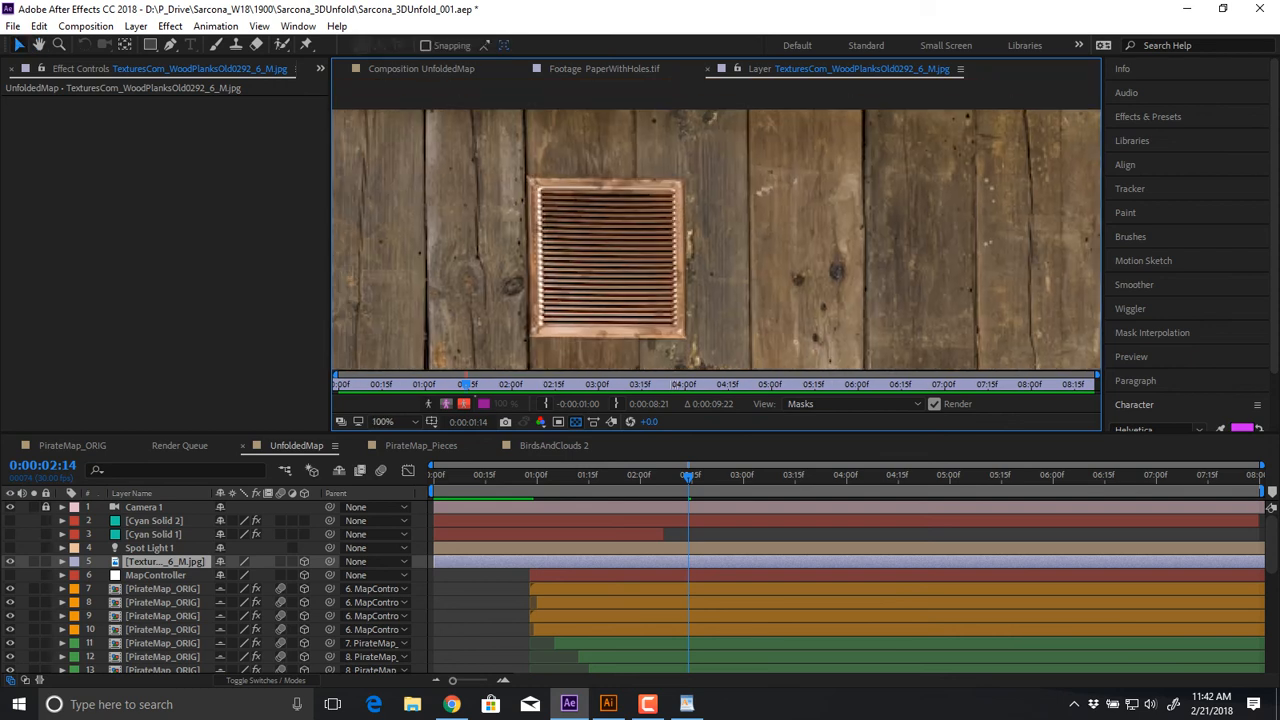
key("comma")
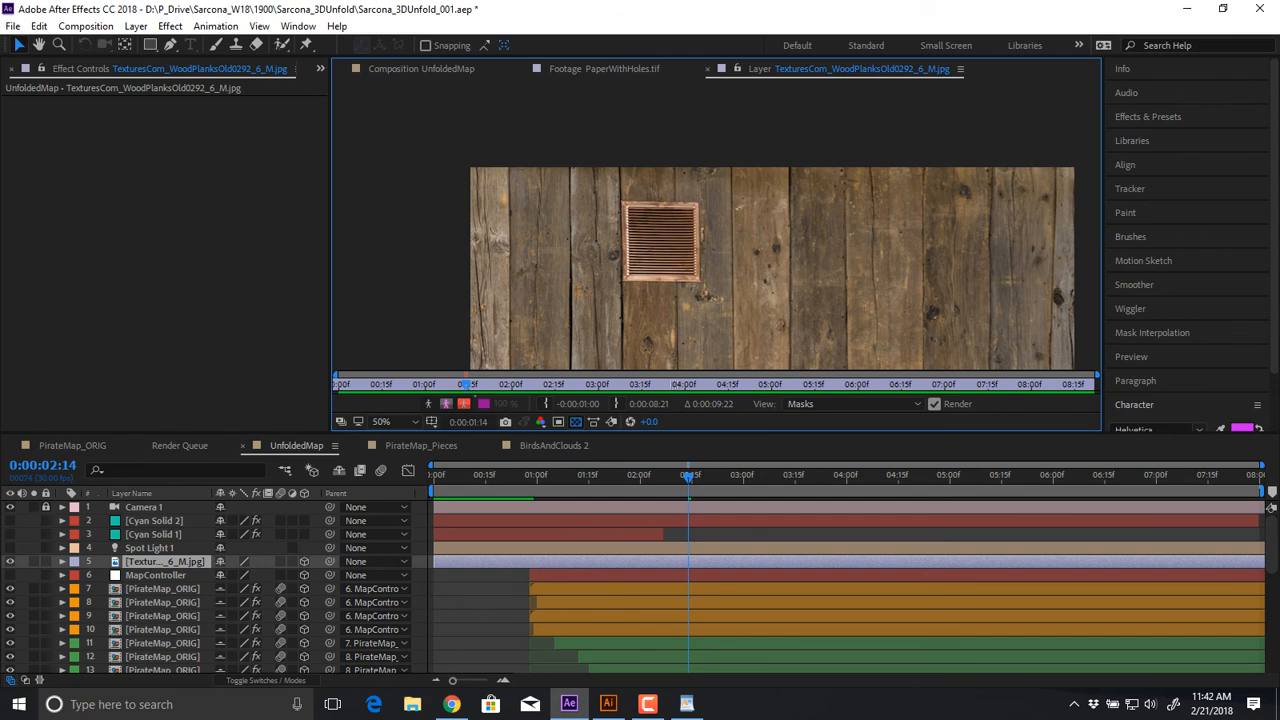
left_click_drag(744, 320, 725, 186)
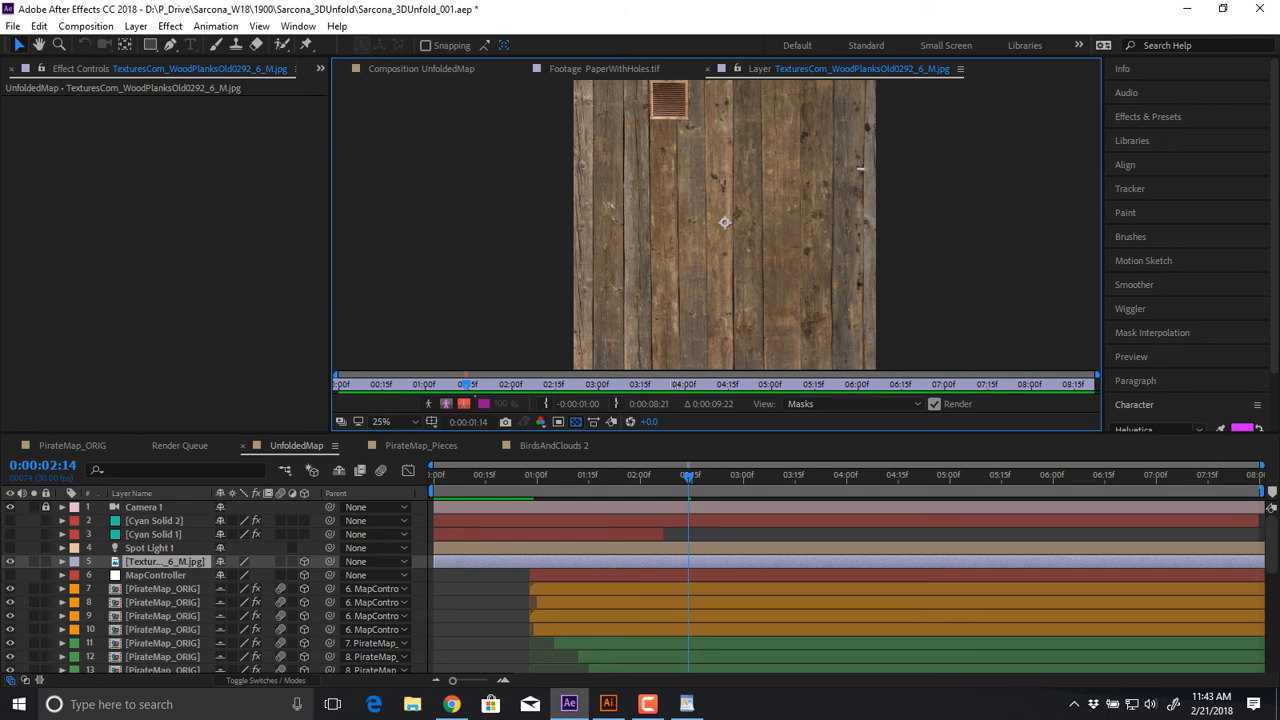
left_click(421, 69)
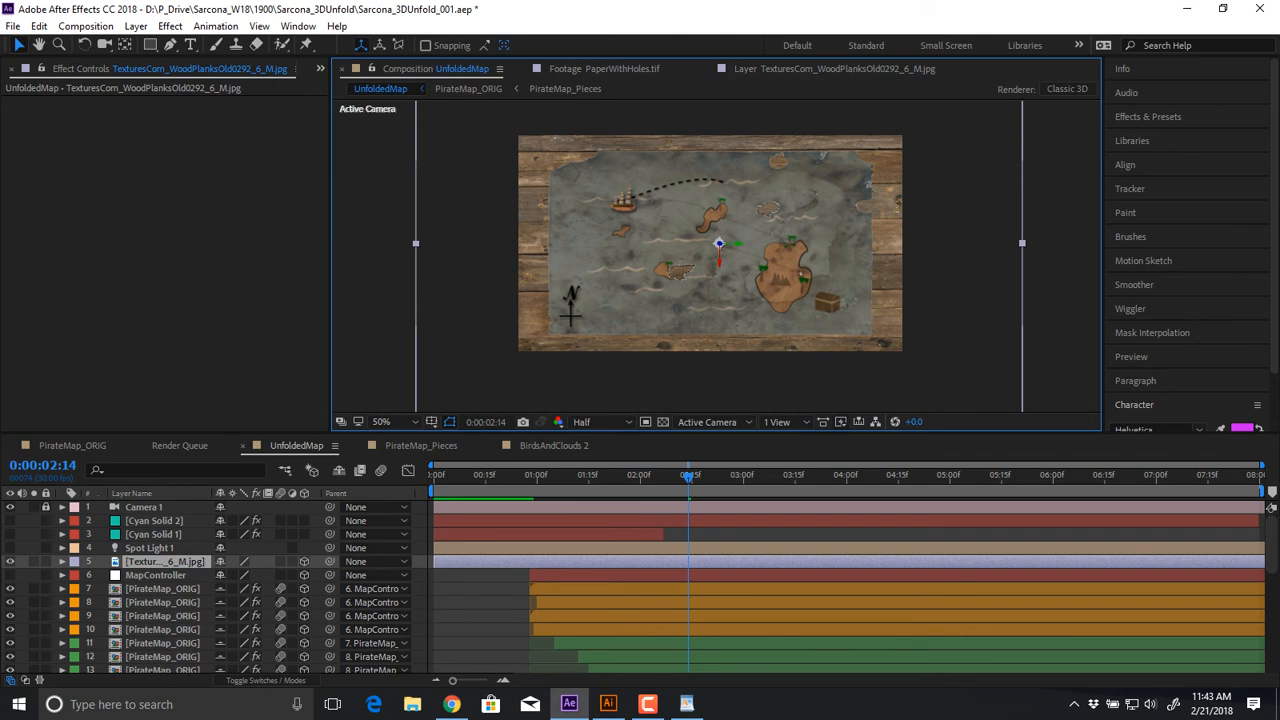
Reveal the wood planks layer's Position, try trimming the layer's start to 0:00:02:14, and undo the trim
key("p")
key("alt+bracketleft")
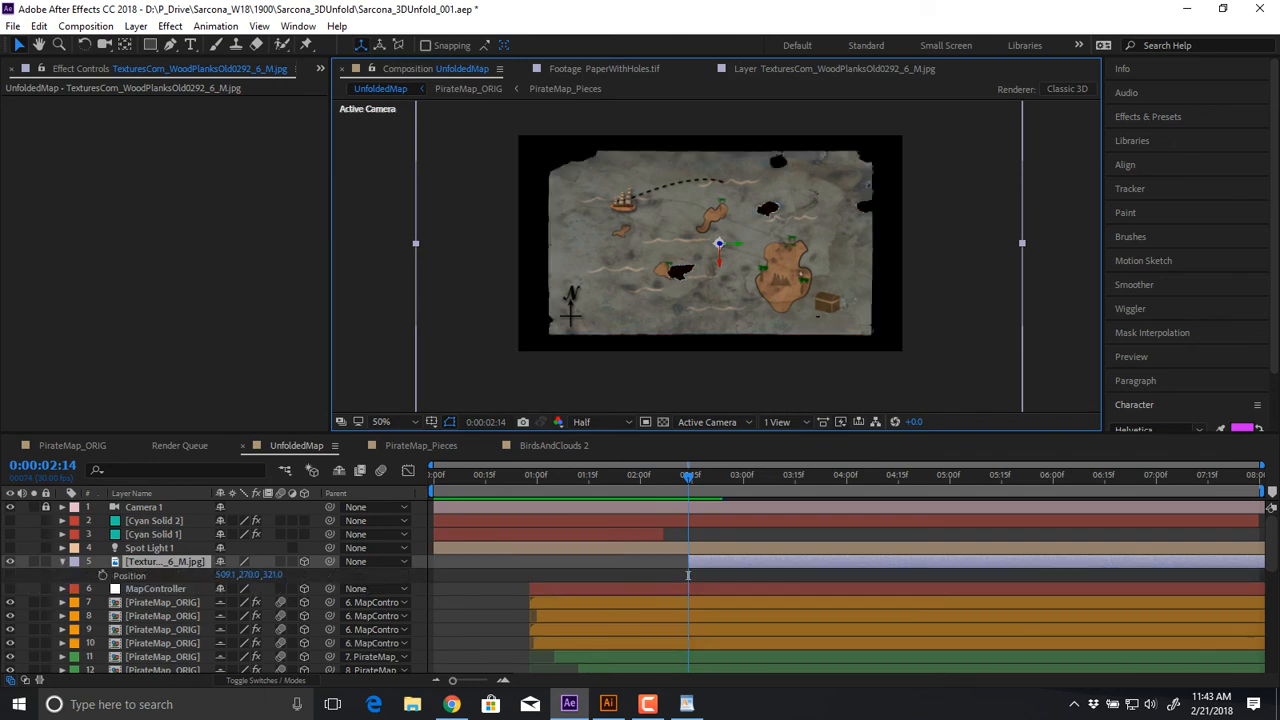
key("ctrl+z")
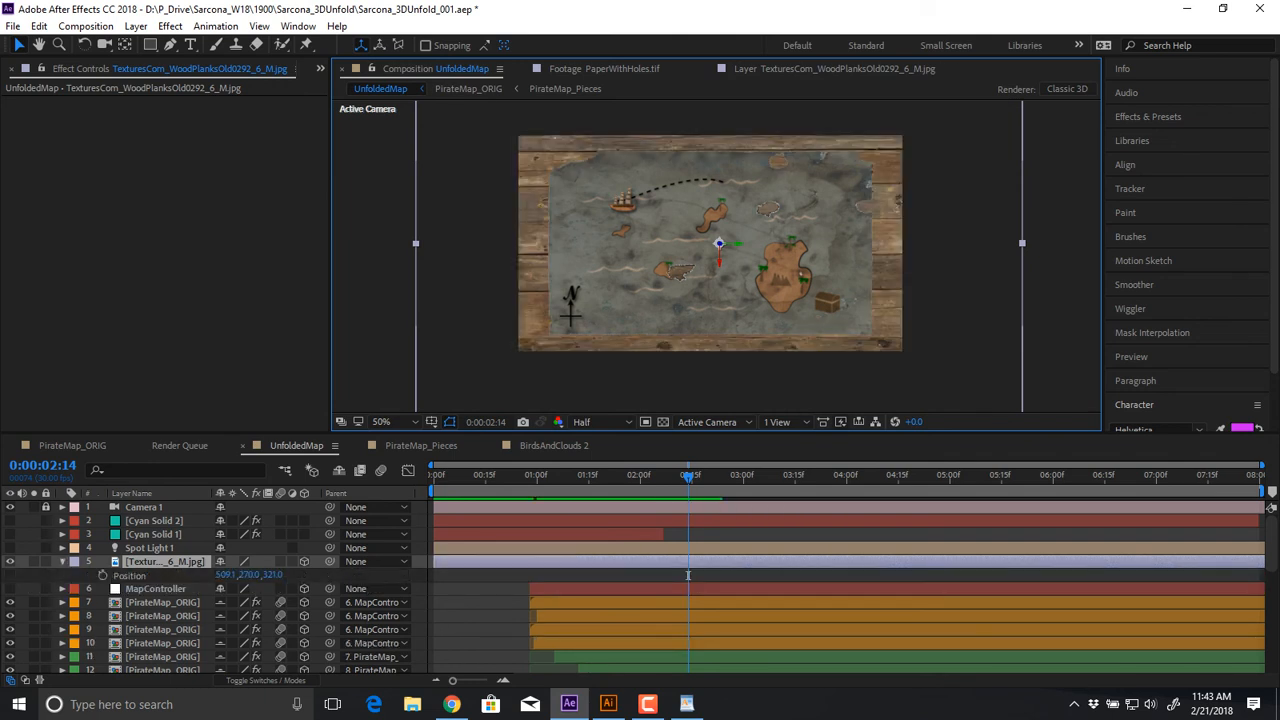
Try Z Position values of 224 and 3 on the wood planks layer, checking the map against the wood around 0:00:01:17
left_click_drag(273, 575, 196, 575)
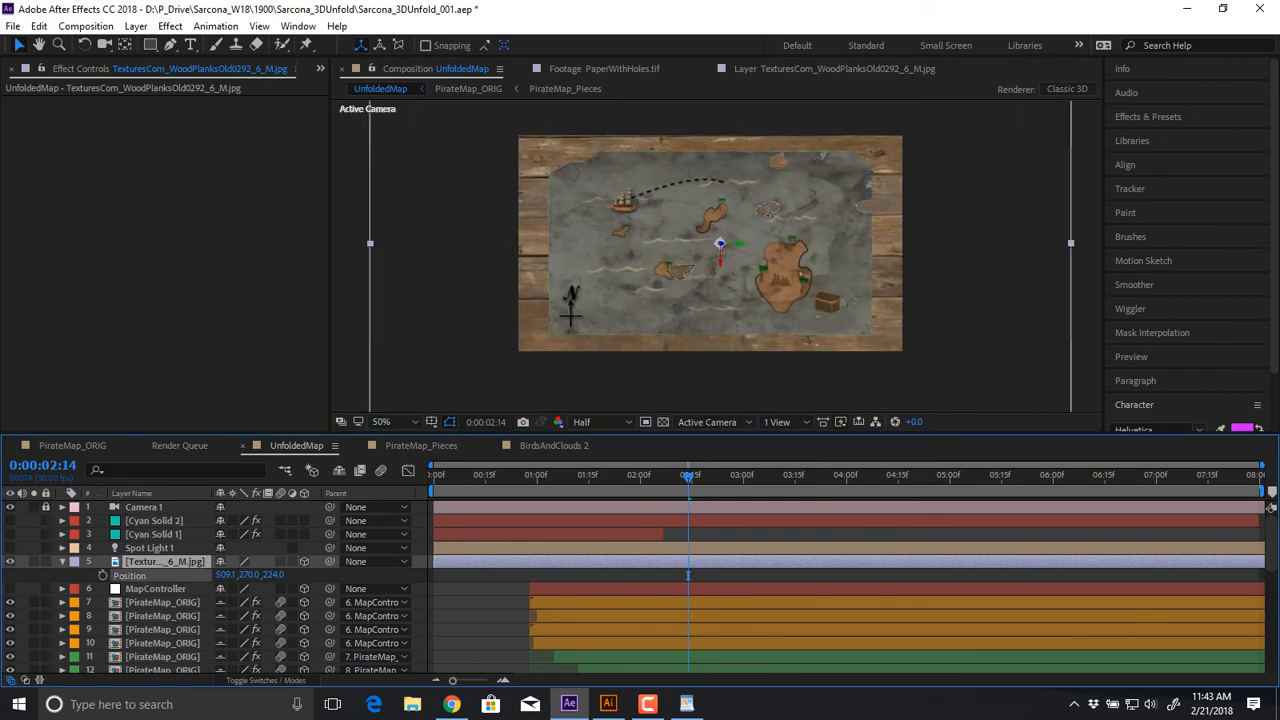
key("space")
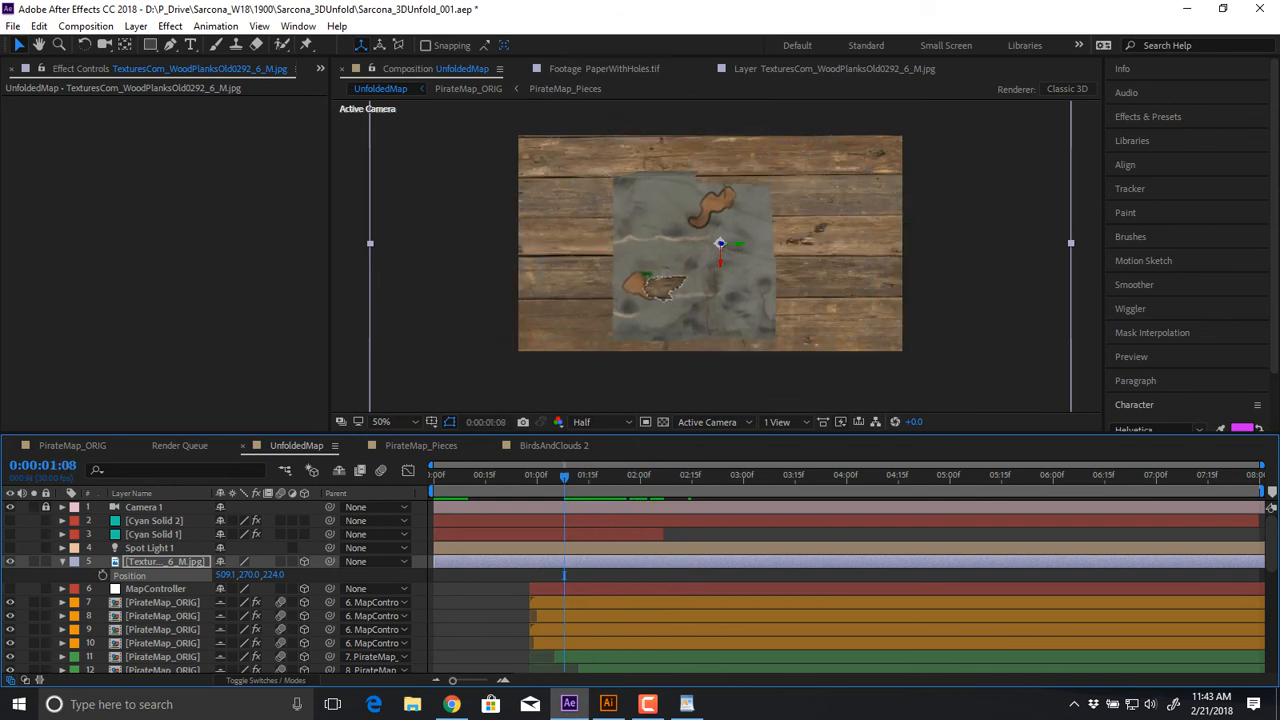
left_click_drag(564, 575, 595, 575)
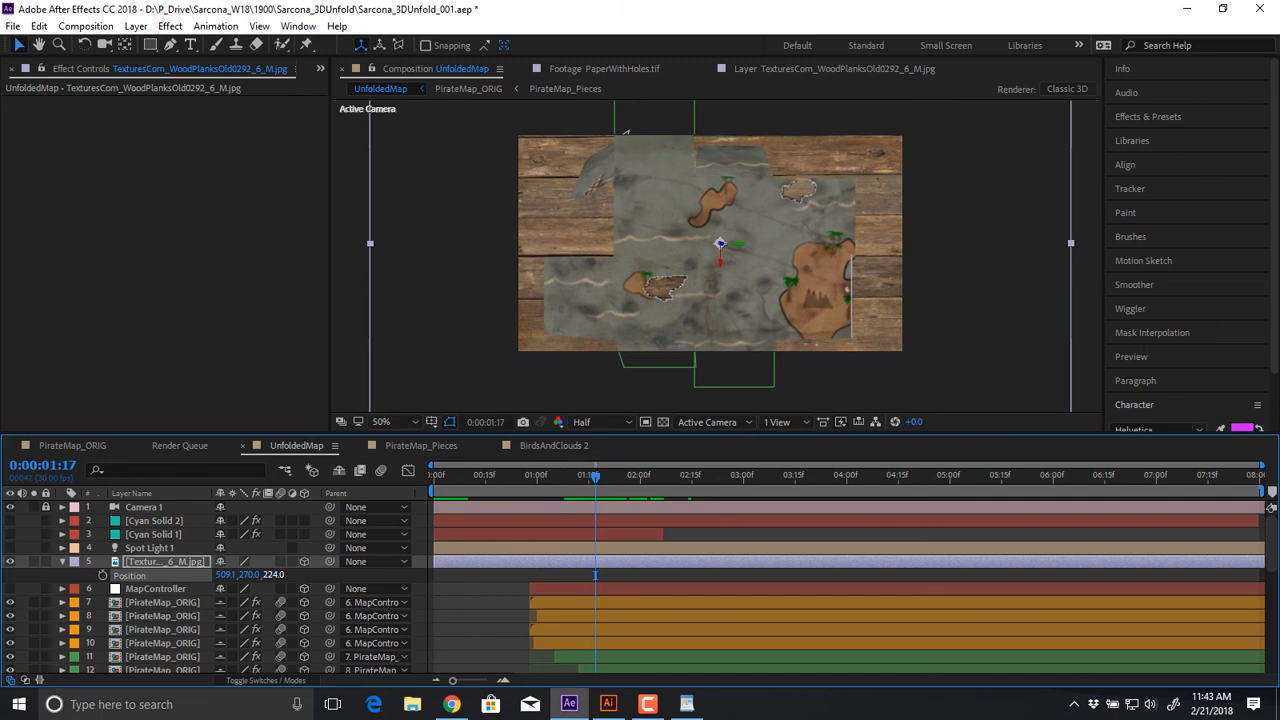
left_click_drag(274, 575, 77, 575)
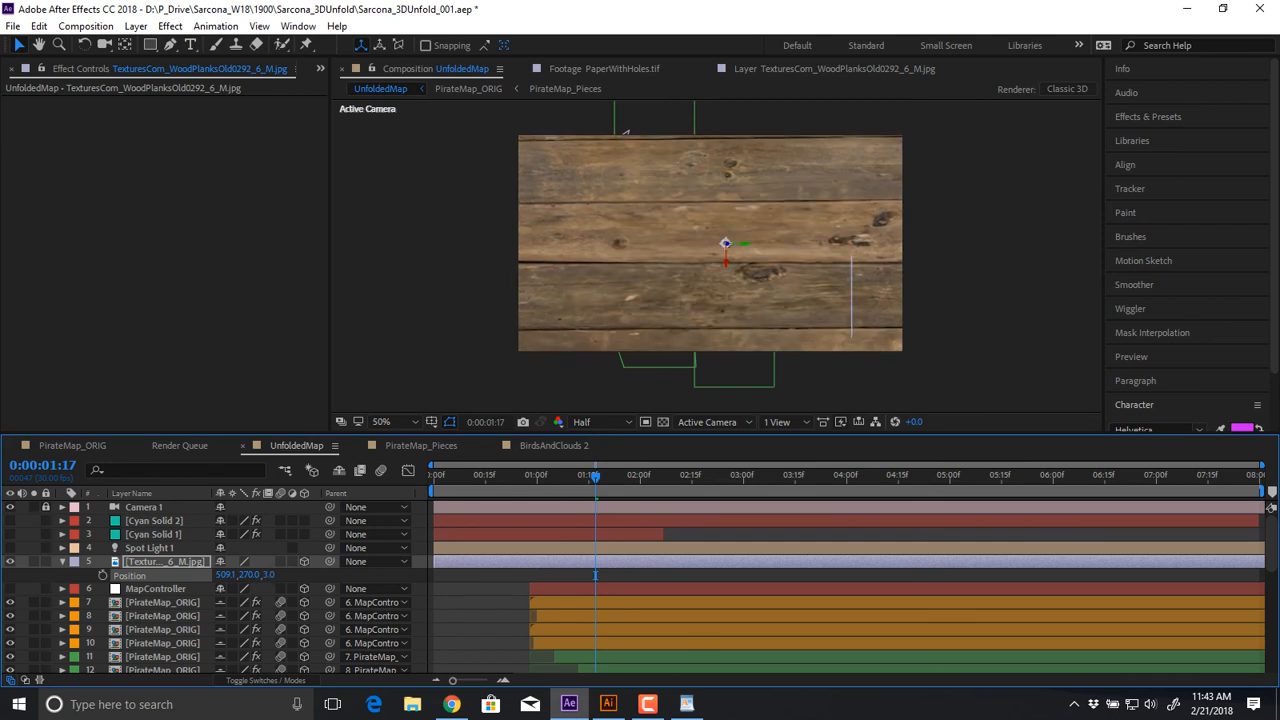
Set the wood planks layer's Z Position to 345, and check the unfolding forward to 0:00:03:02 and back to 0:00:01:05
left_click_drag(77, 575, 402, 575)
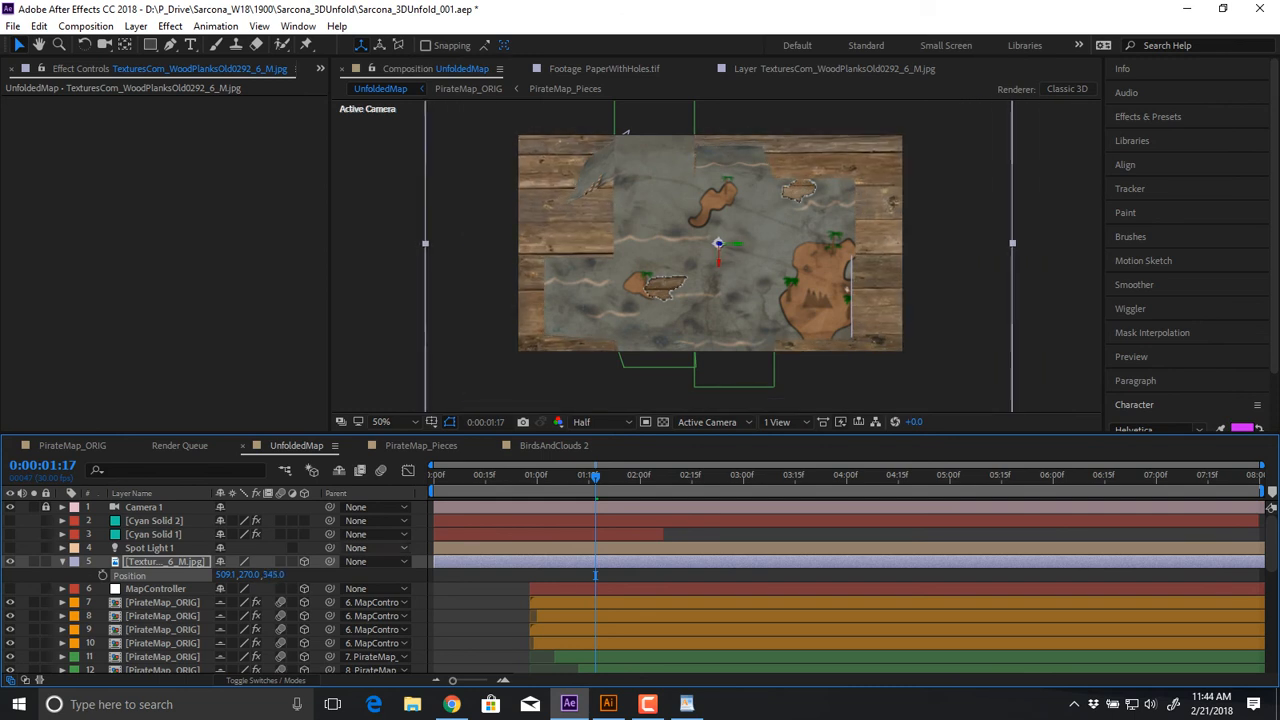
key("space")
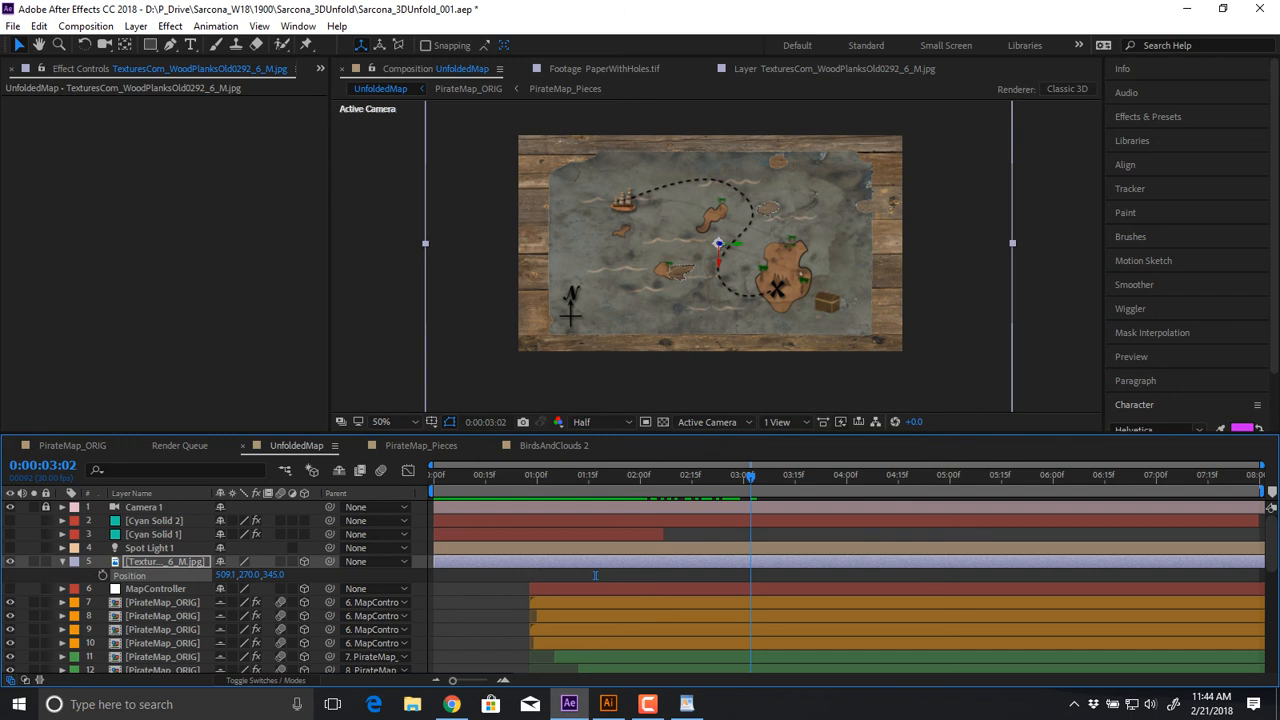
key("Page_Up")
key("Page_Up")
key("Page_Up")
key("Page_Up")
key("Page_Up")
key("Page_Up")
key("Page_Up")
key("Page_Up")
key("Page_Up")
key("Page_Up")
key("Page_Up")
key("Page_Up")
key("Page_Up")
key("Page_Up")
key("Page_Up")
key("Page_Up")
key("Page_Up")
key("Page_Up")
key("Page_Up")
key("Page_Up")
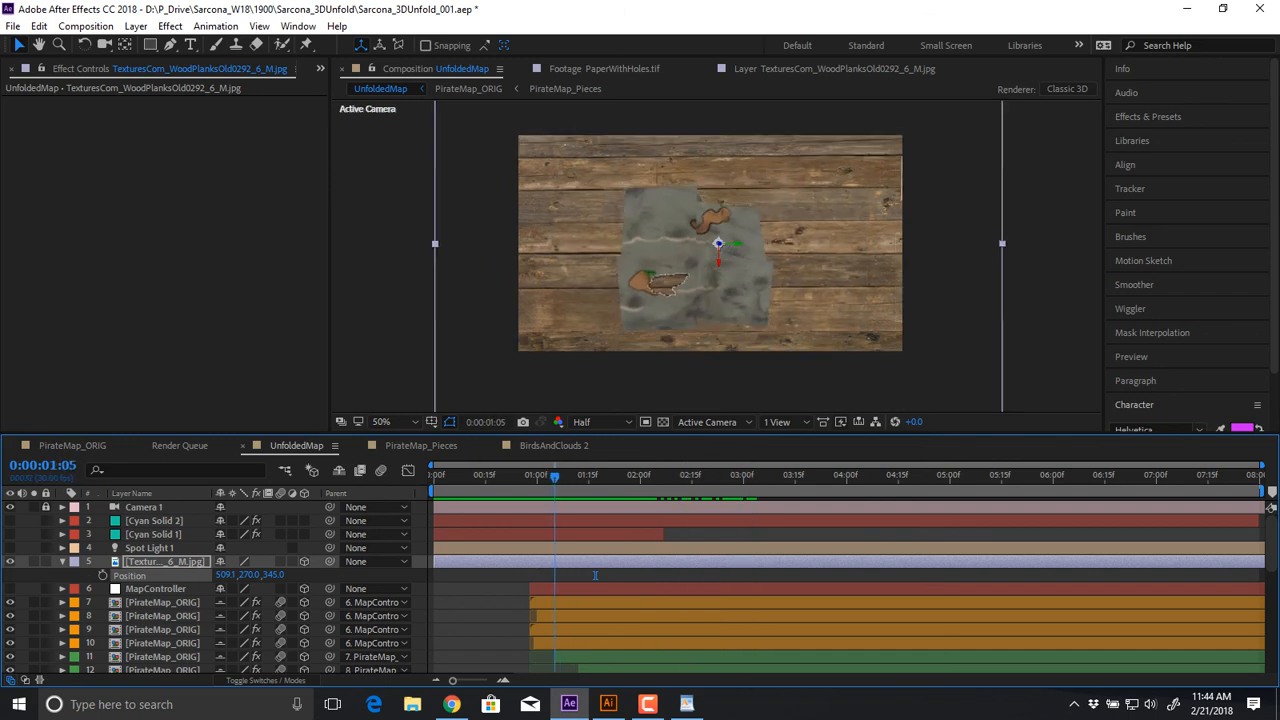
Show Cyan Solid 2, unlock and hide Camera 1, and preview the clouds over the wood from the first frame to 0:00:00:21
key("Home")
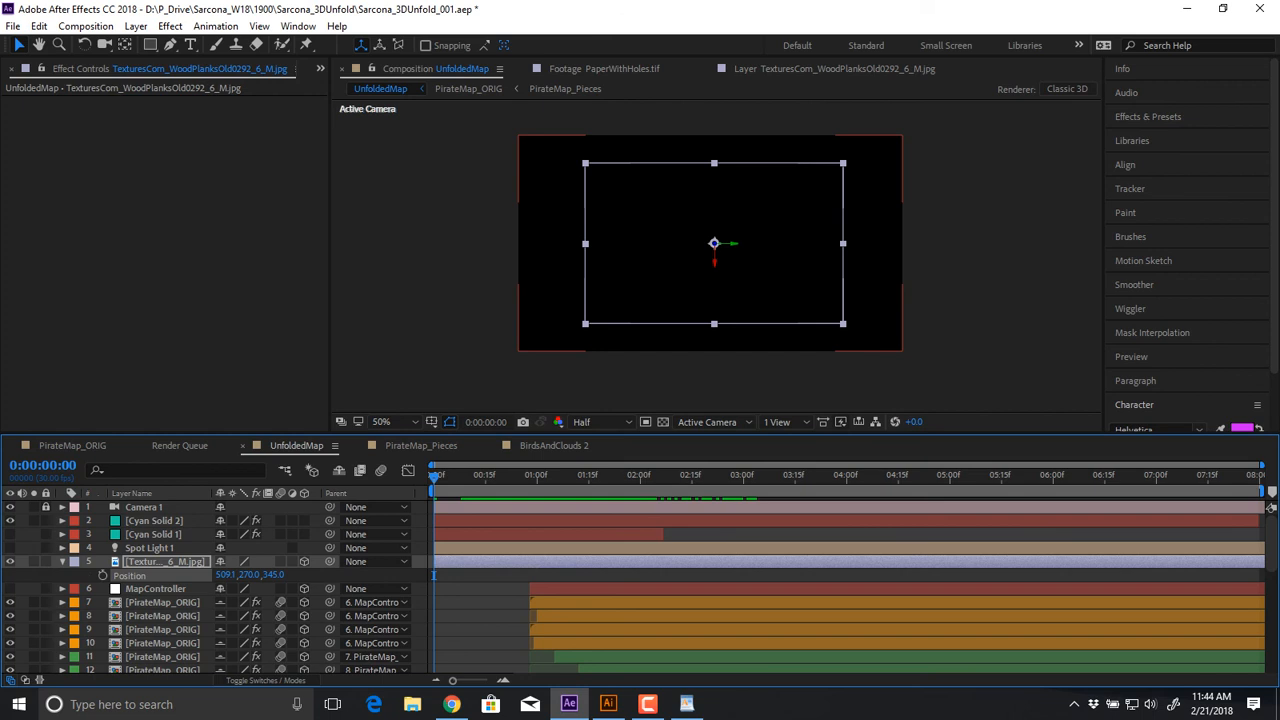
left_click(154, 521)
left_click(144, 507)
left_click(46, 507)
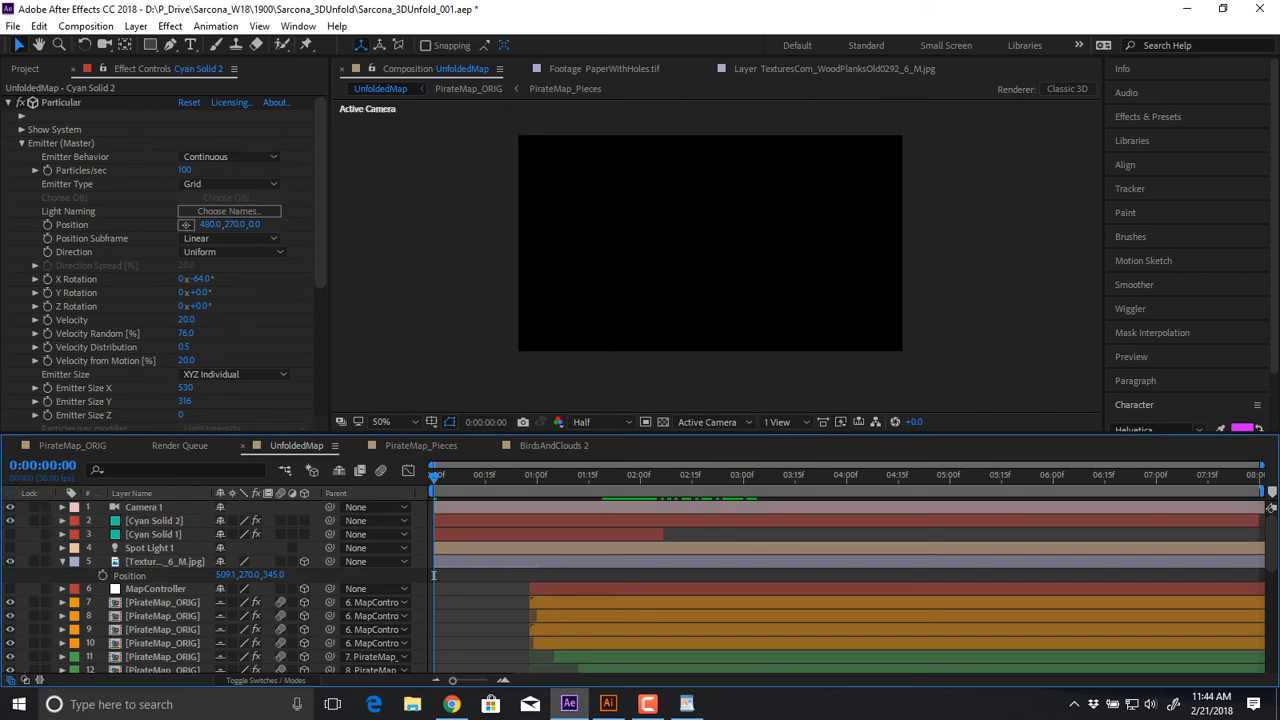
left_click(10, 507)
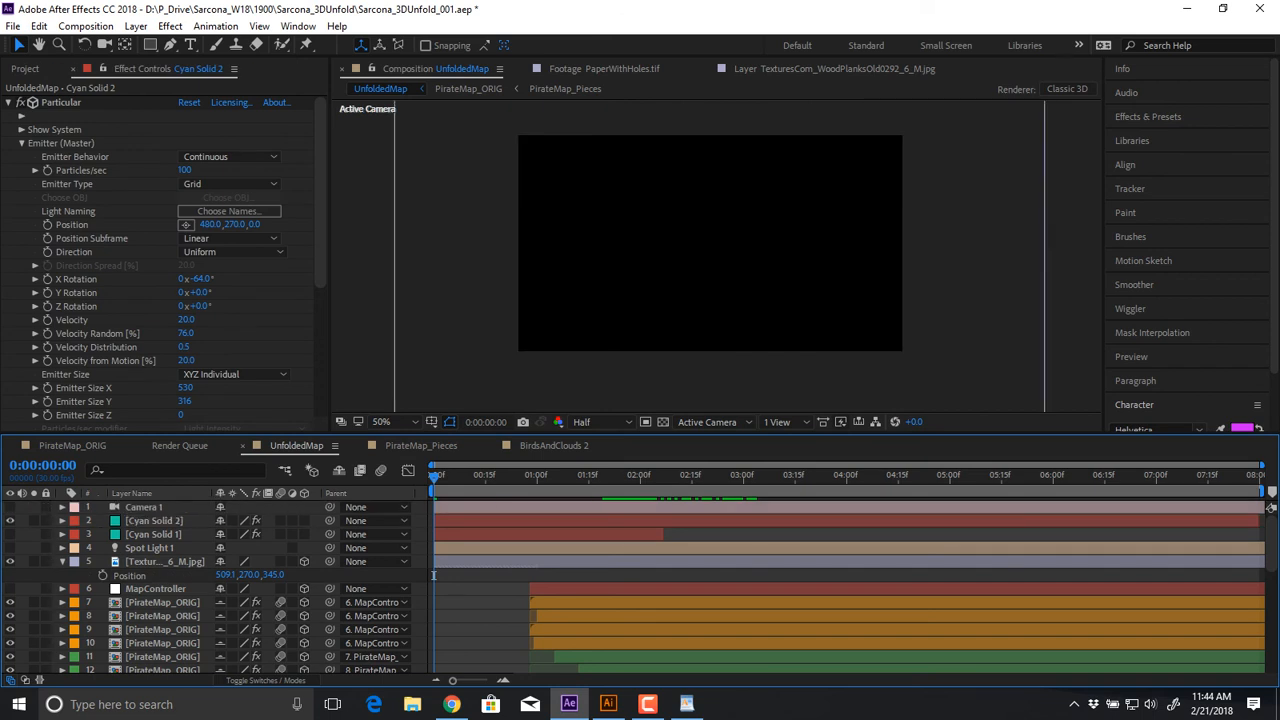
left_click(154, 521)
key("space")
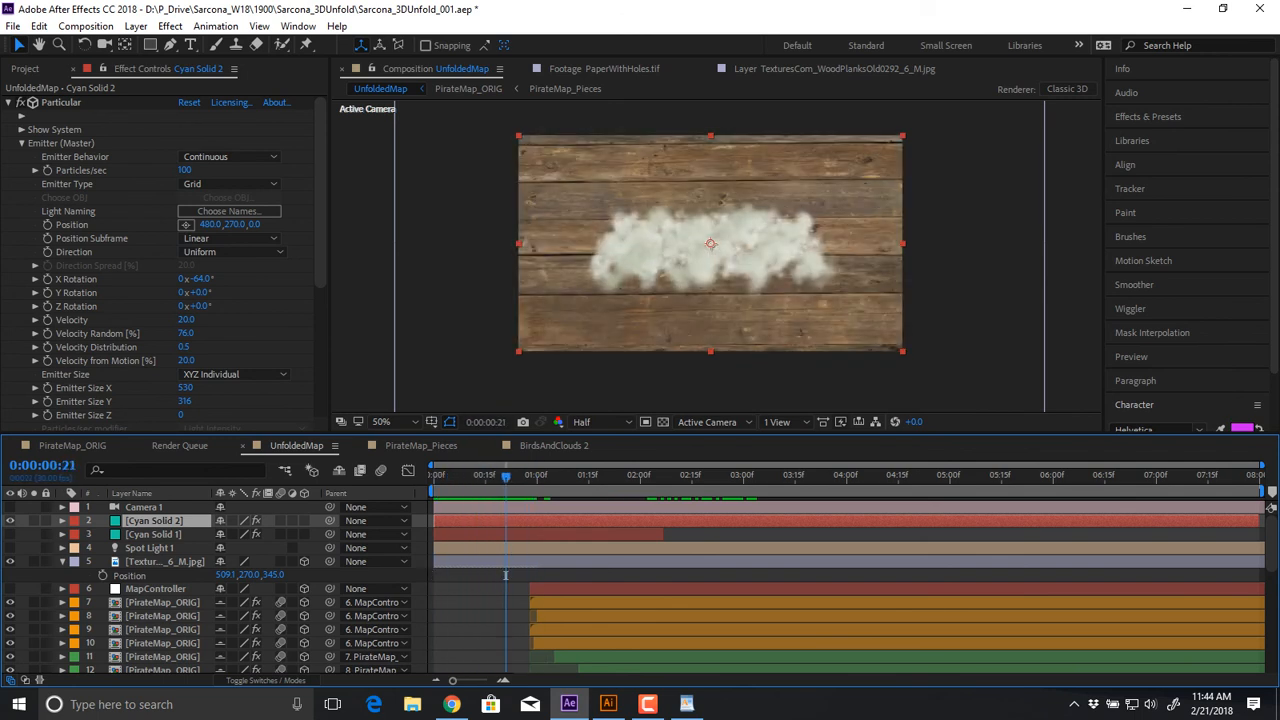
Select all the PirateMap_ORIG layers in the UnfoldedMap timeline, from layer 7 through layer 34
left_click(162, 602)
scroll(162, 602, "down", 8)
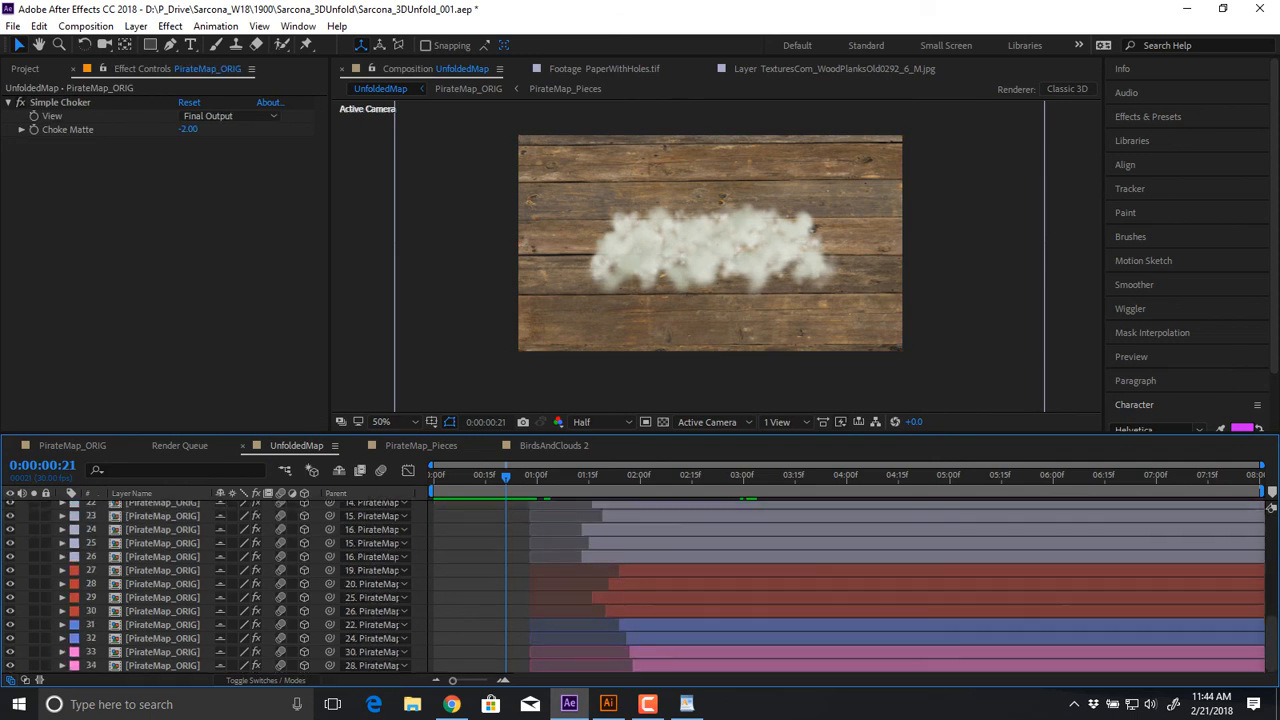
key("ctrl+a")
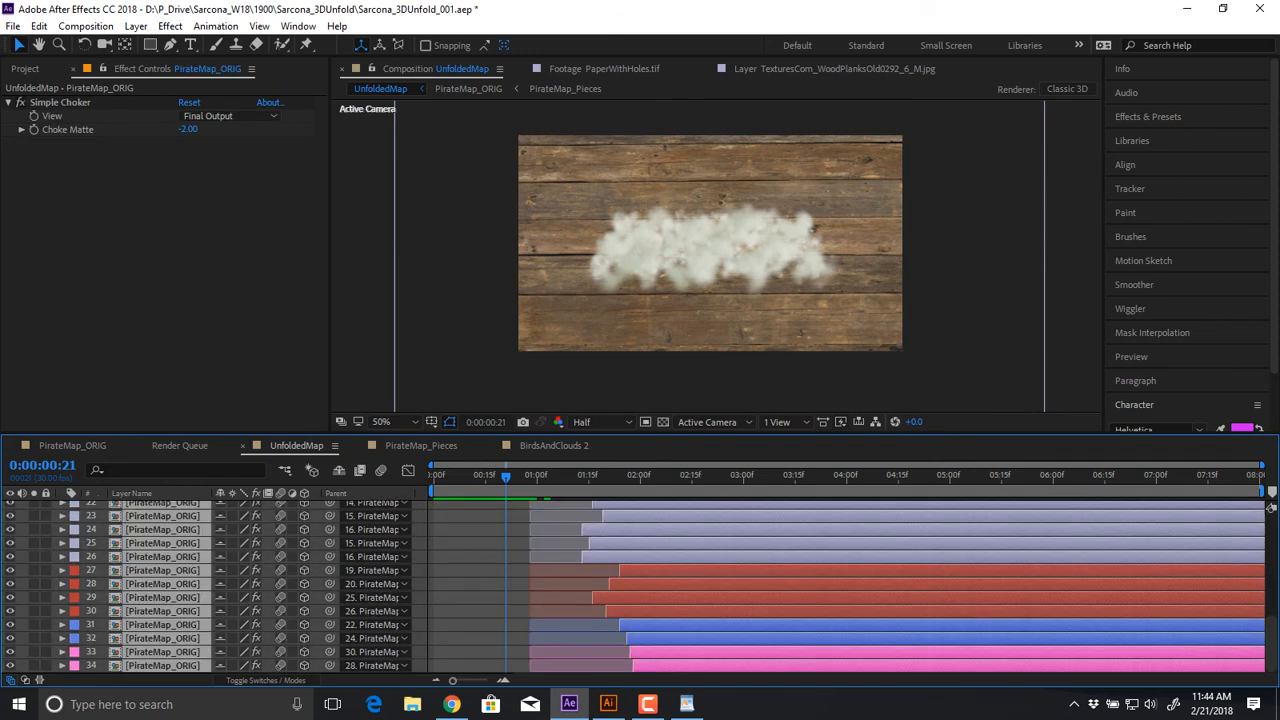
scroll(505, 575, "up", 8)
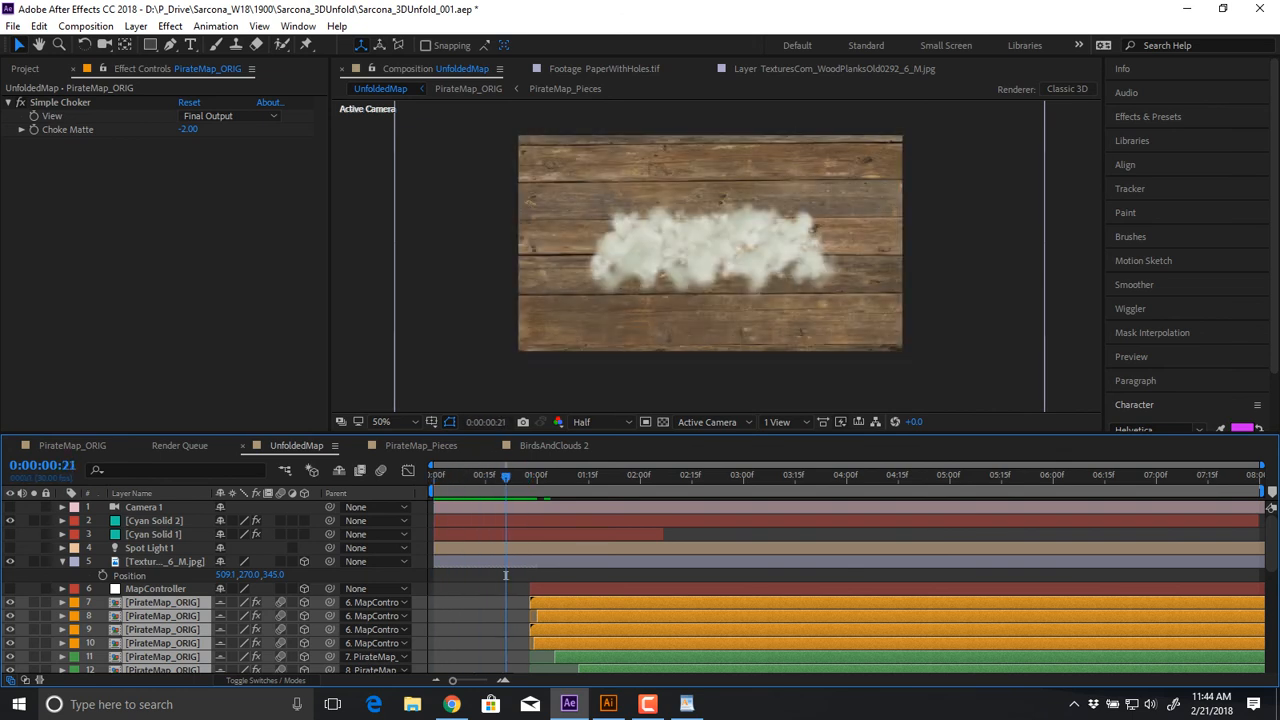
Reveal the wood planks layer's Opacity, return to the first frame, and hide the wood planks layer
left_click(505, 575)
key("t")
left_click_drag(506, 477, 437, 477)
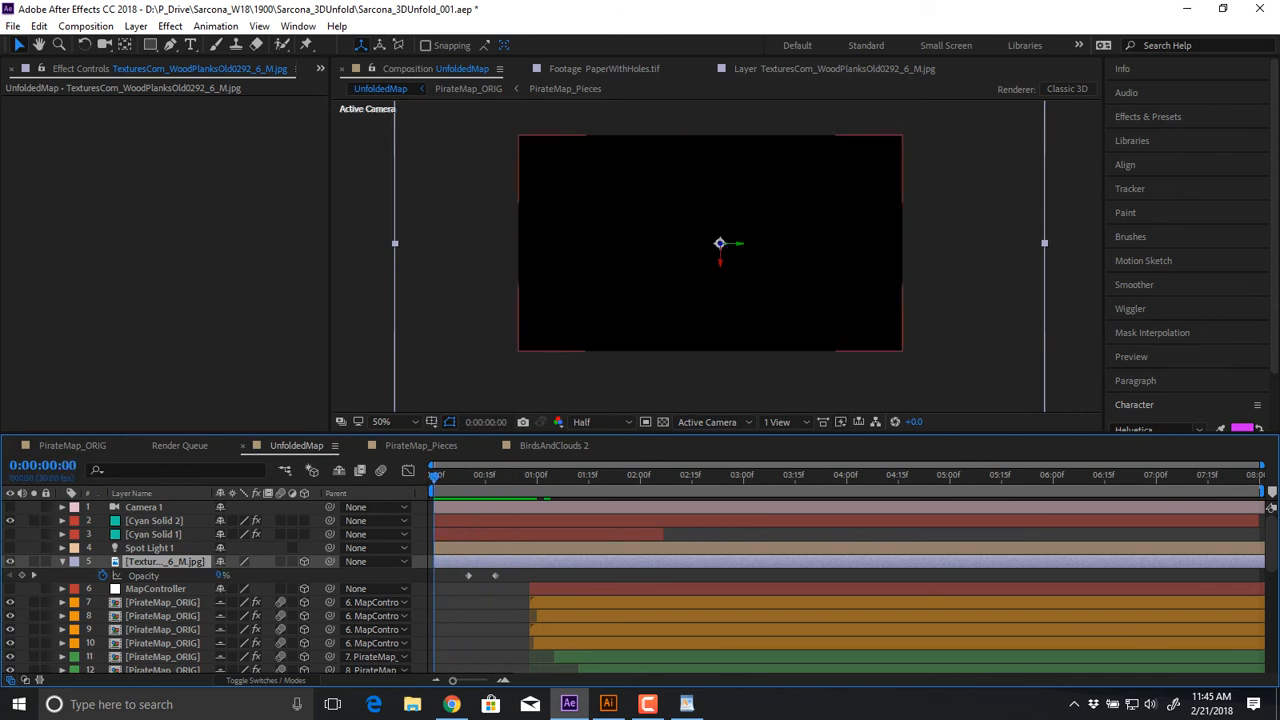
left_click(10, 562)
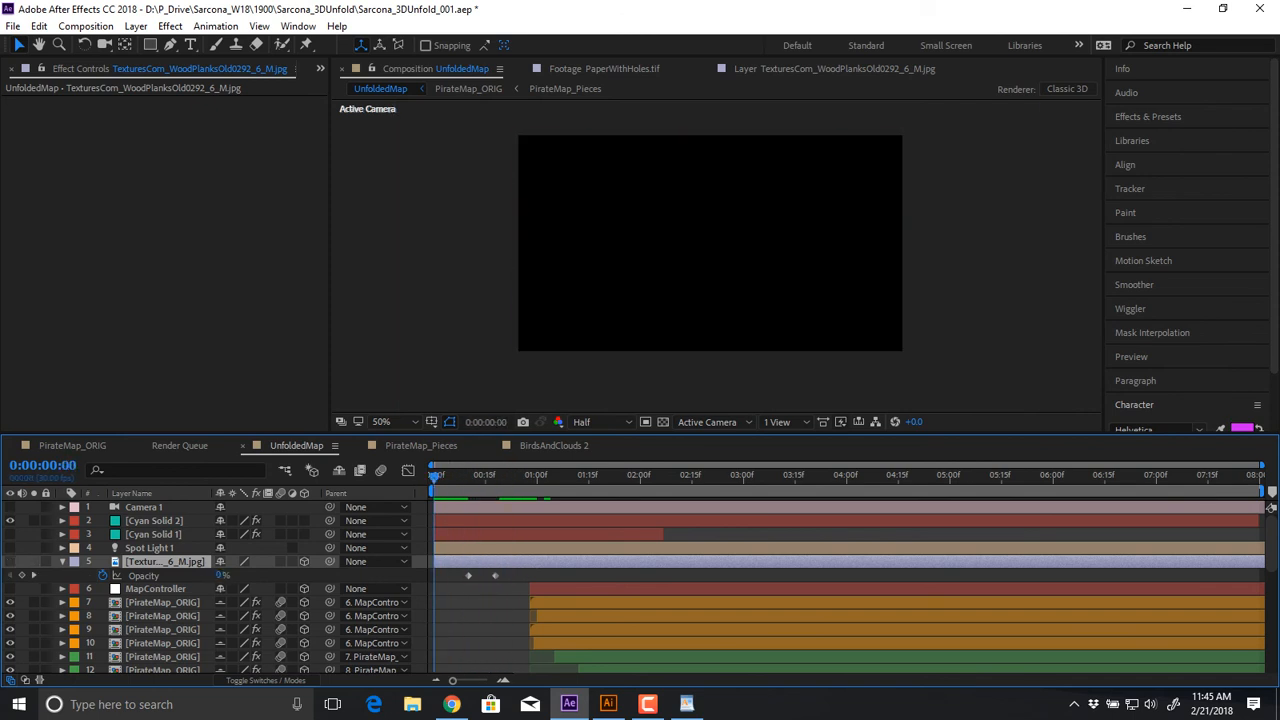
At 0:00:00:15, set the X Rotation of Cyan Solid 2's Particular emitter to 0° and its Z Position to -1850
left_click(154, 521)
key("space")
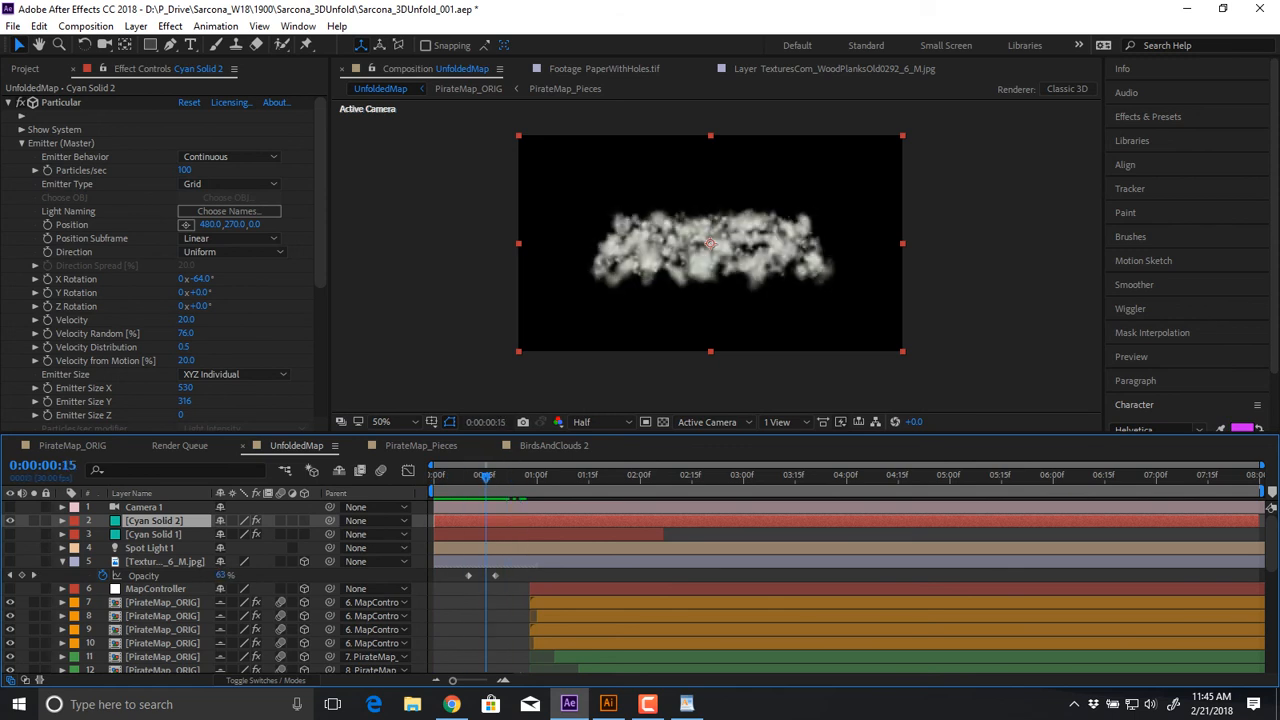
left_click_drag(200, 279, 267, 279)
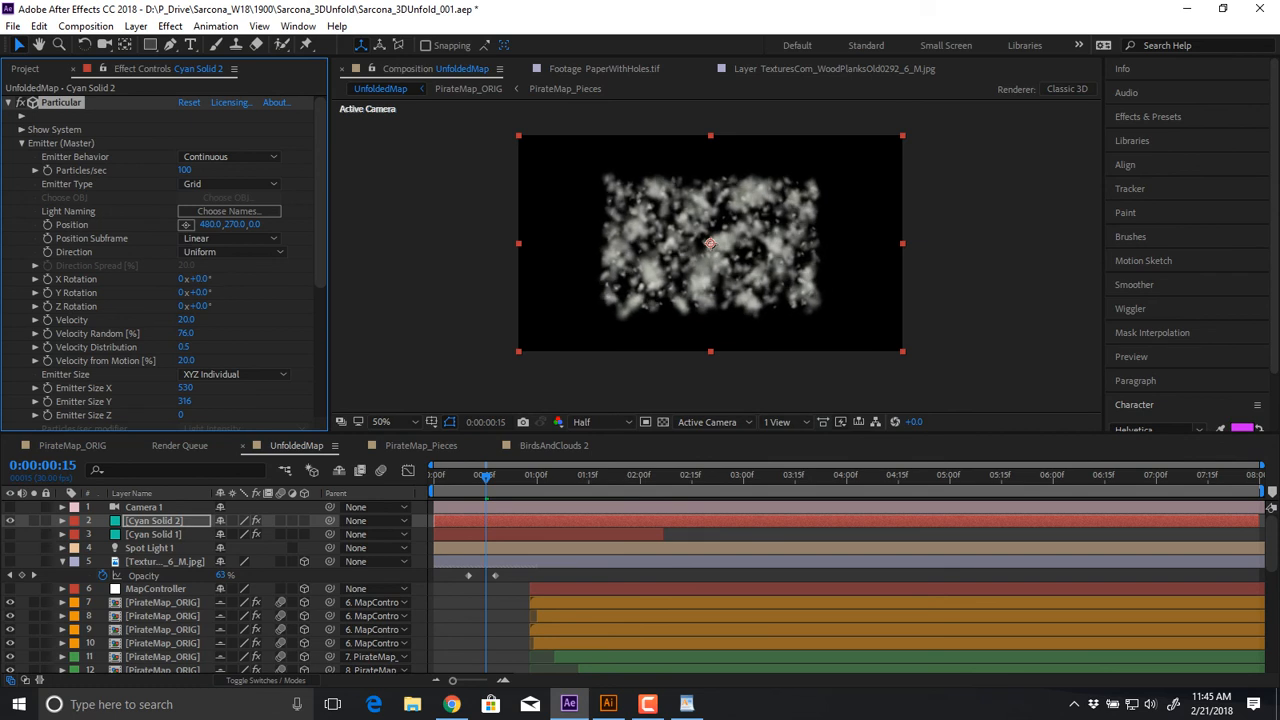
left_click_drag(255, 224, 195, 224)
key("ctrl+z")
key("ctrl+z")
key("ctrl+z")
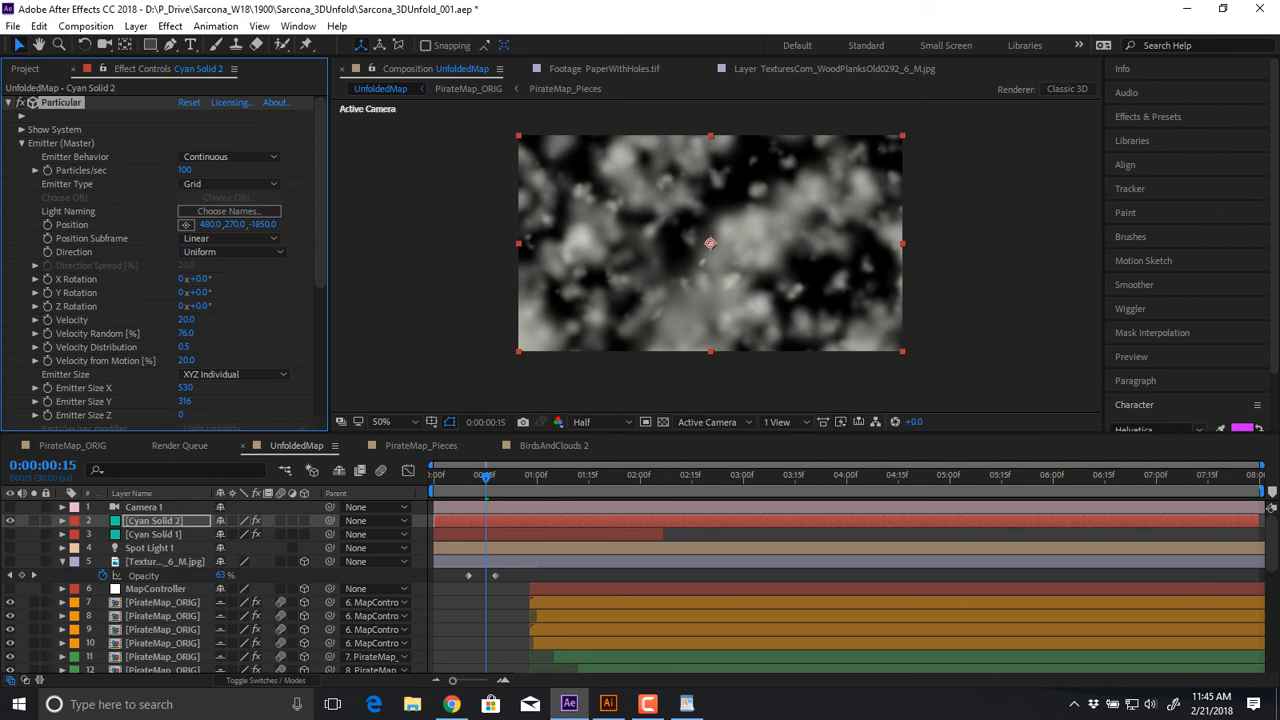
Create a 20 mm camera layer named RenderCam with depth of field enabled
left_click(136, 26)
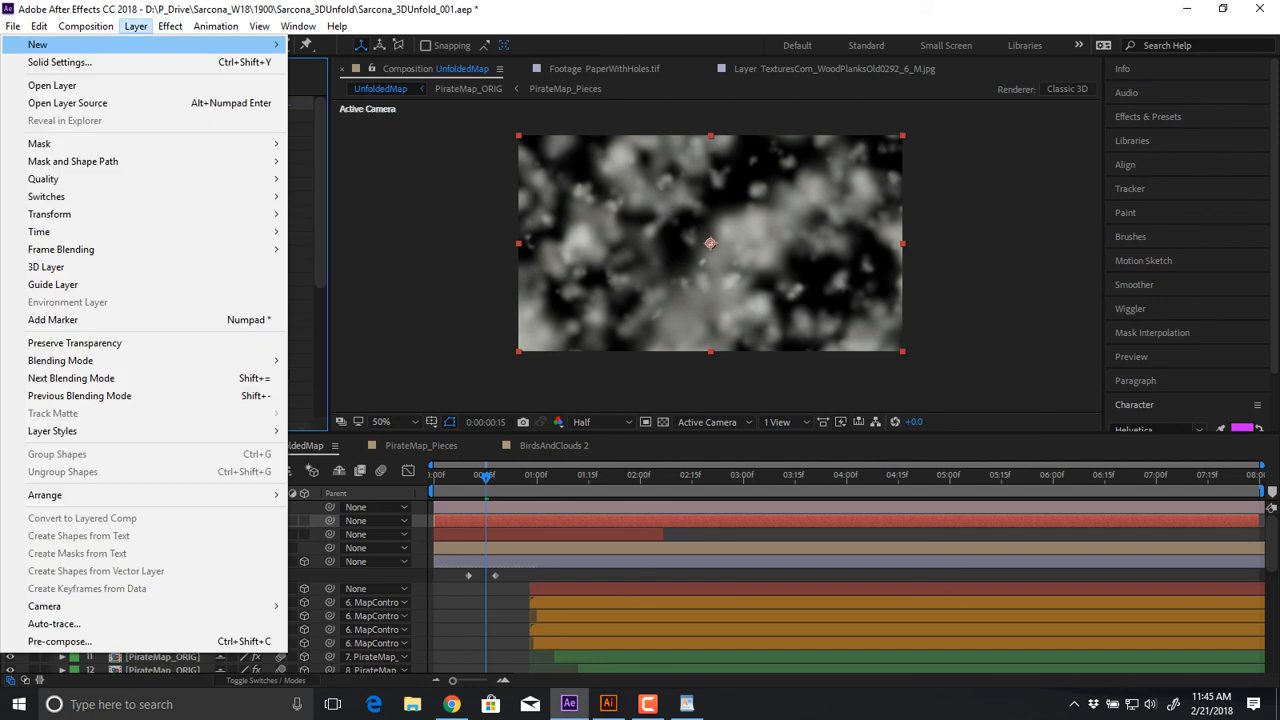
mouse_move(38, 44)
left_click(330, 97)
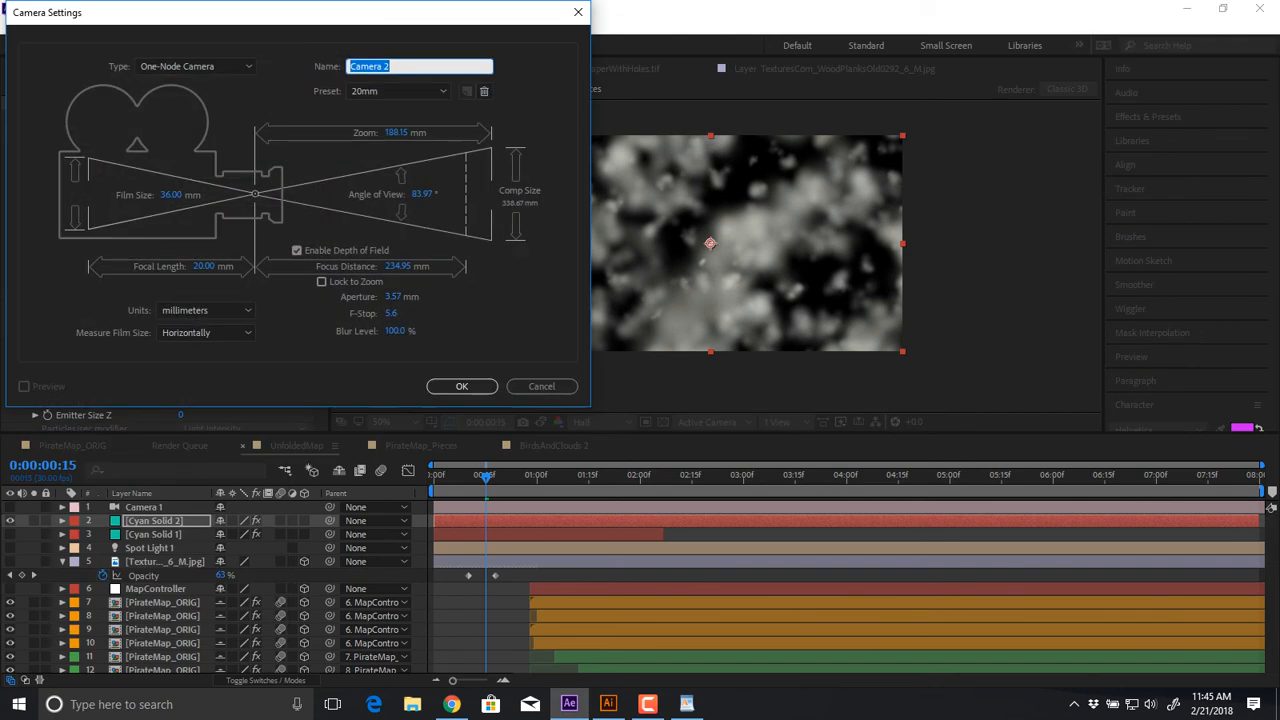
left_click(195, 66)
left_click(202, 86)
left_click_drag(397, 66, 347, 66)
type("RenderCam")
key("Return")
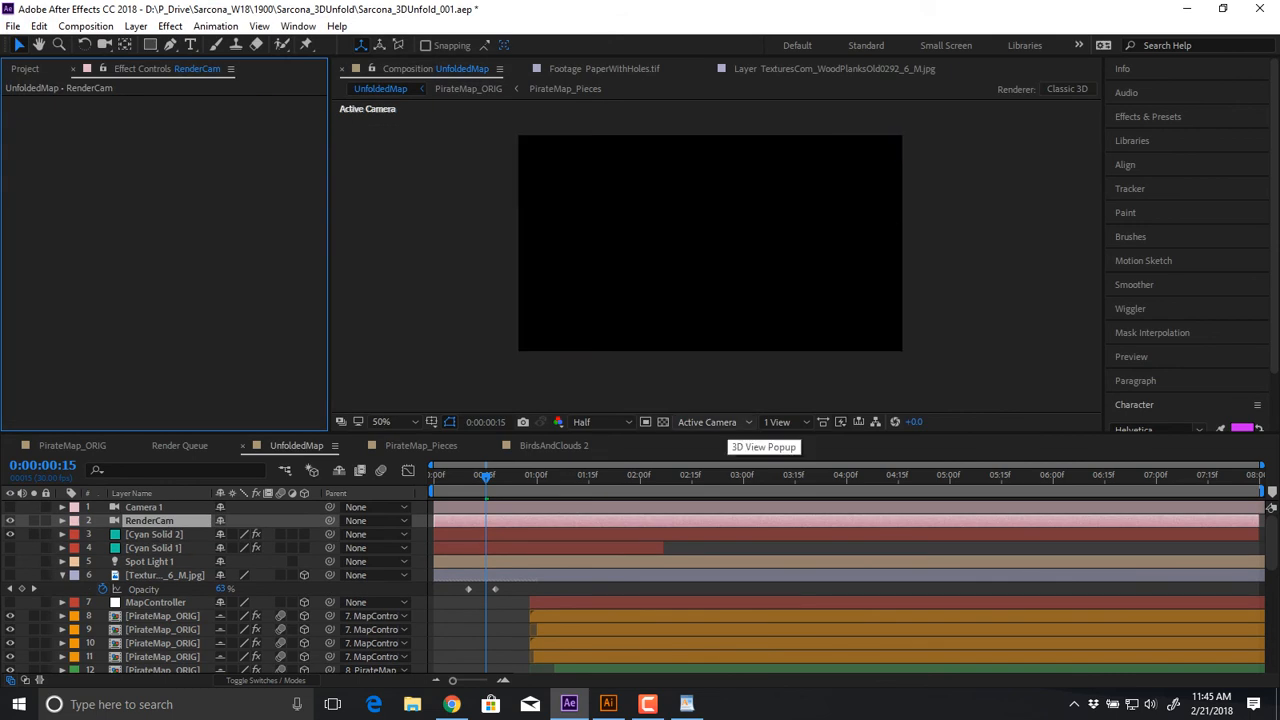
Dolly RenderCam back to a Z Position of -1231.5 and start its Position keyframes at the first frame
key("c")
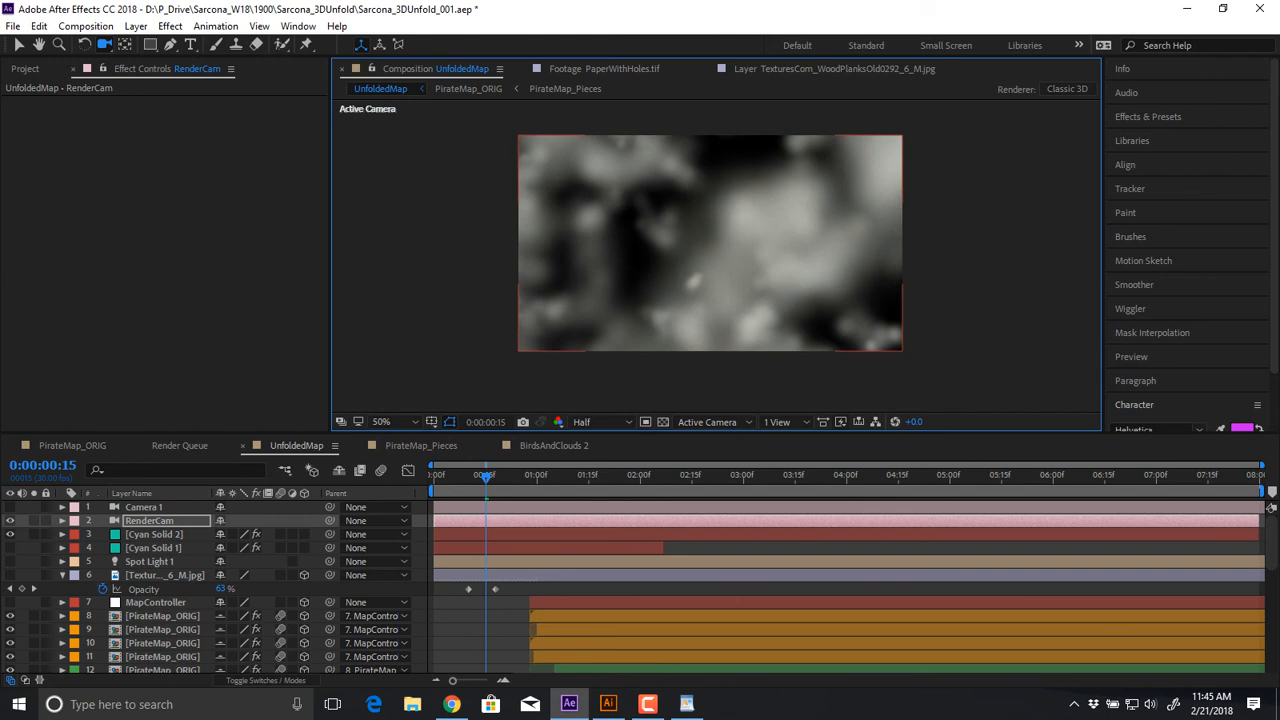
left_click_drag(710, 300, 710, 193)
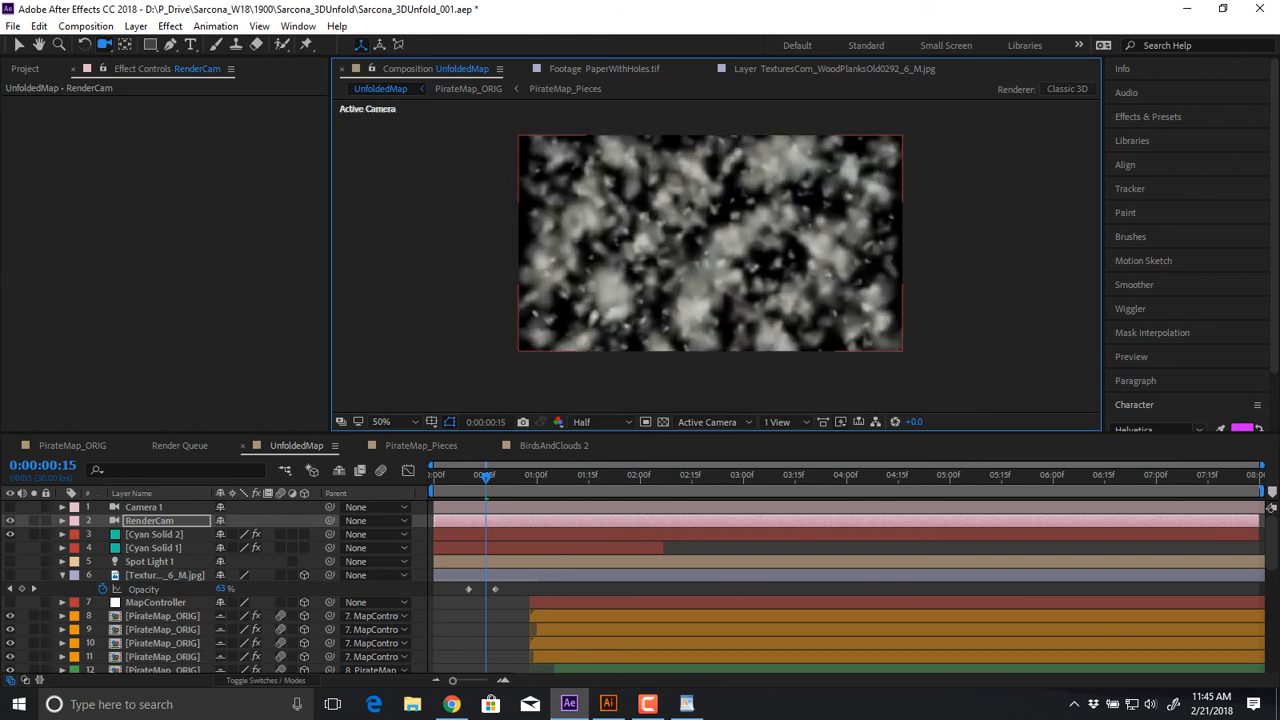
left_click_drag(486, 476, 436, 476)
key("p")
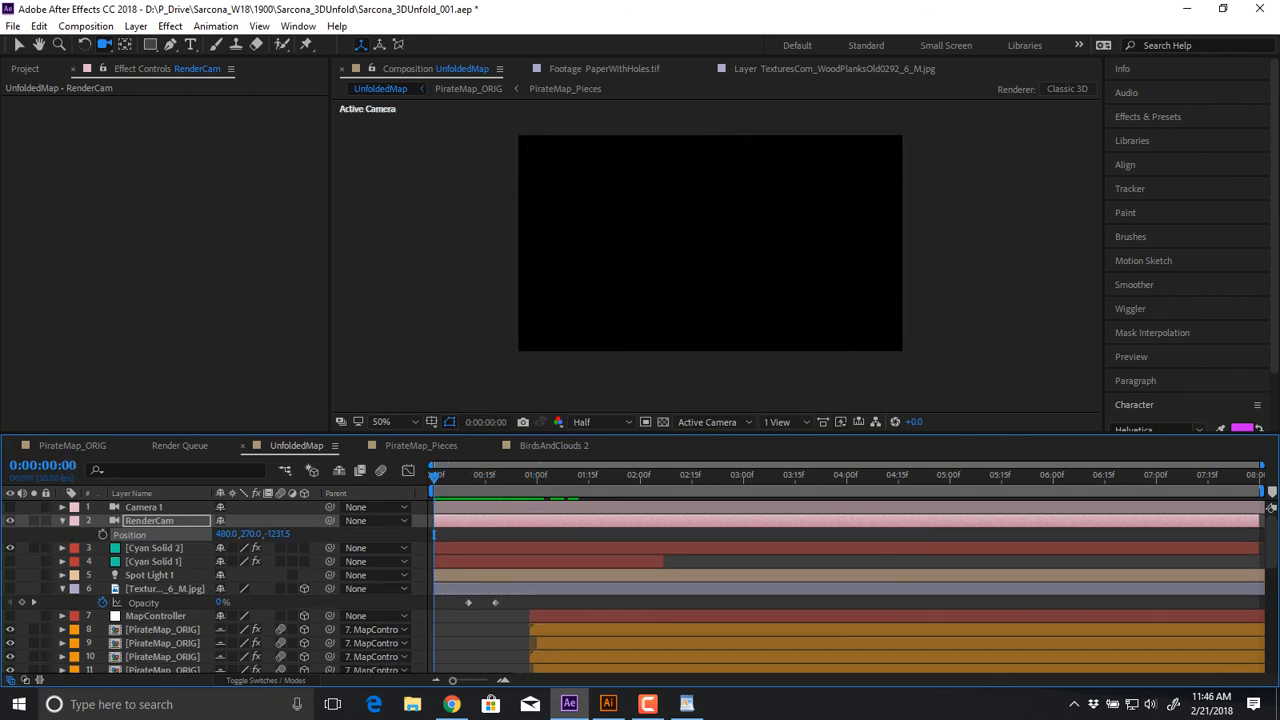
left_click(102, 535)
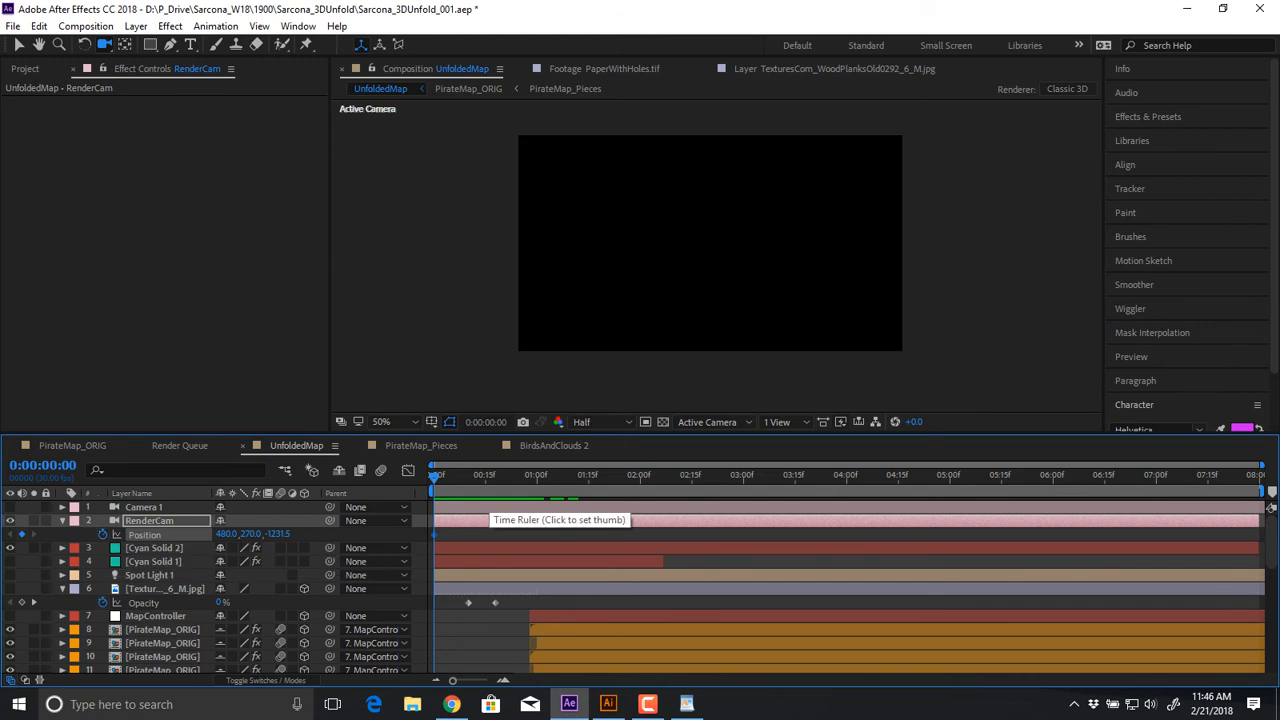
At 0:00:01:01, keyframe RenderCam's Z Position at -803.5 to fly it through the clouds
left_click_drag(436, 476, 540, 476)
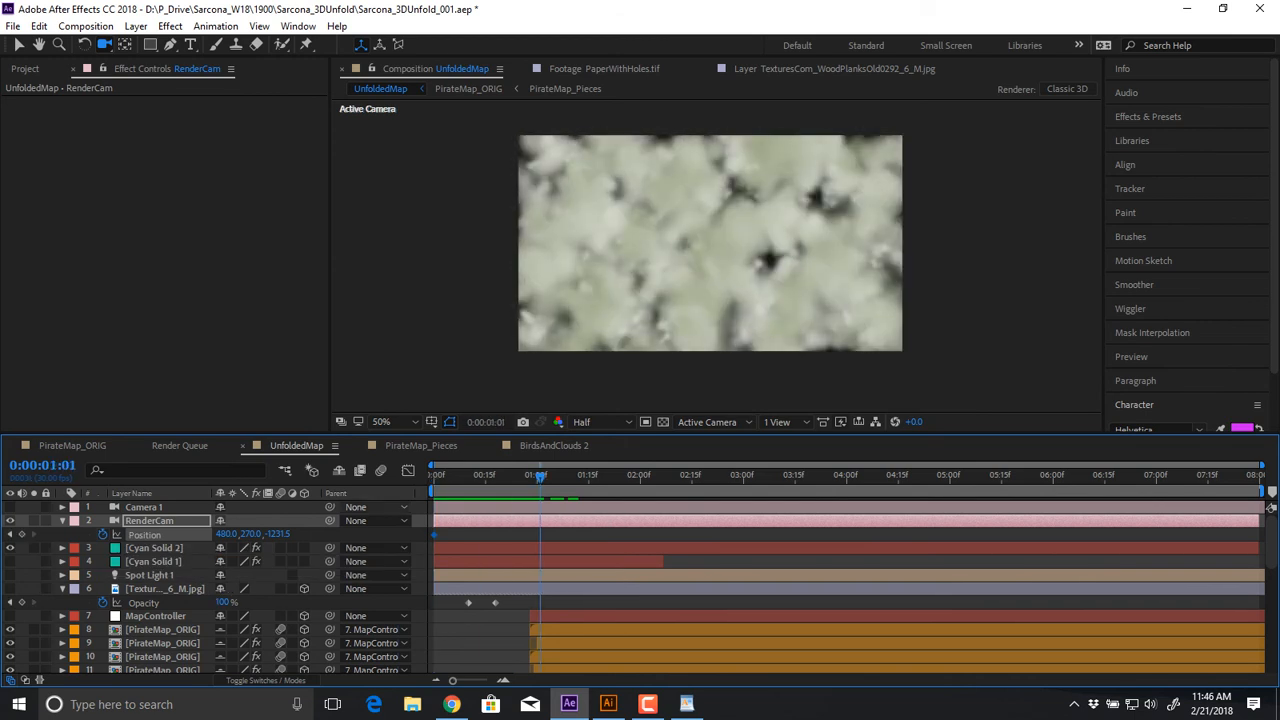
left_click_drag(277, 534, 289, 534)
left_click_drag(278, 534, 324, 534)
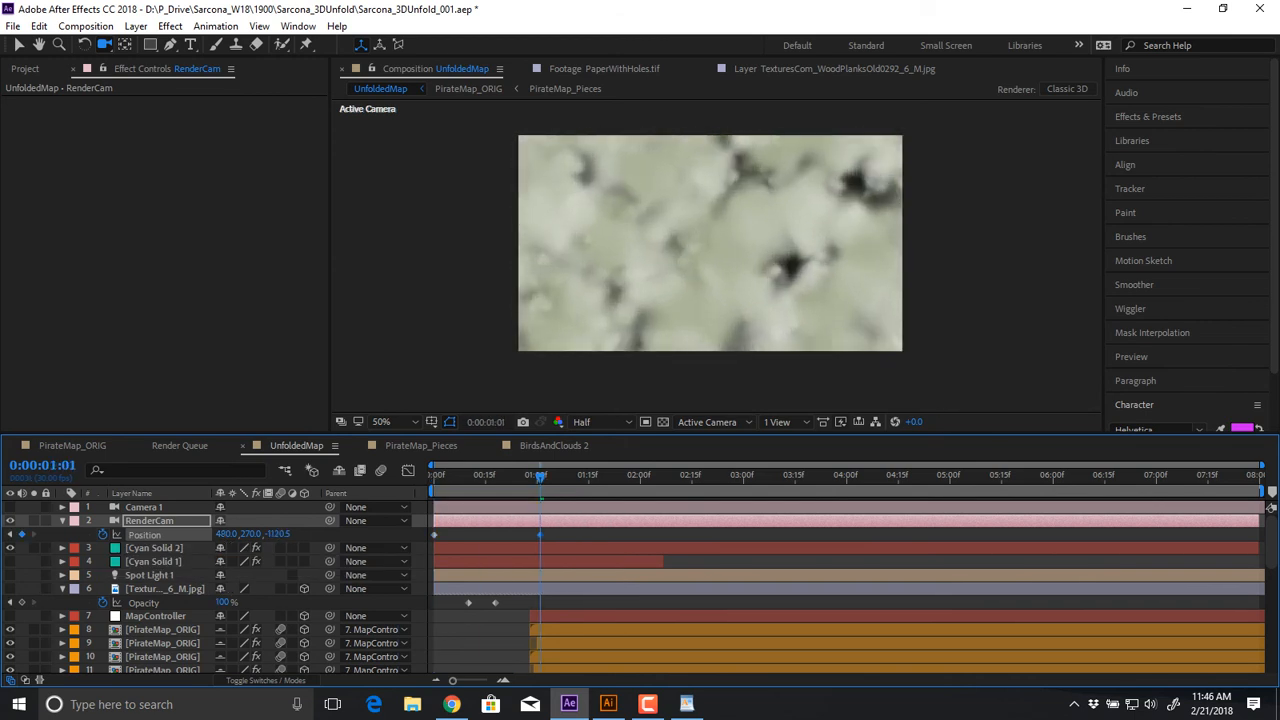
left_click_drag(466, 534, 491, 534)
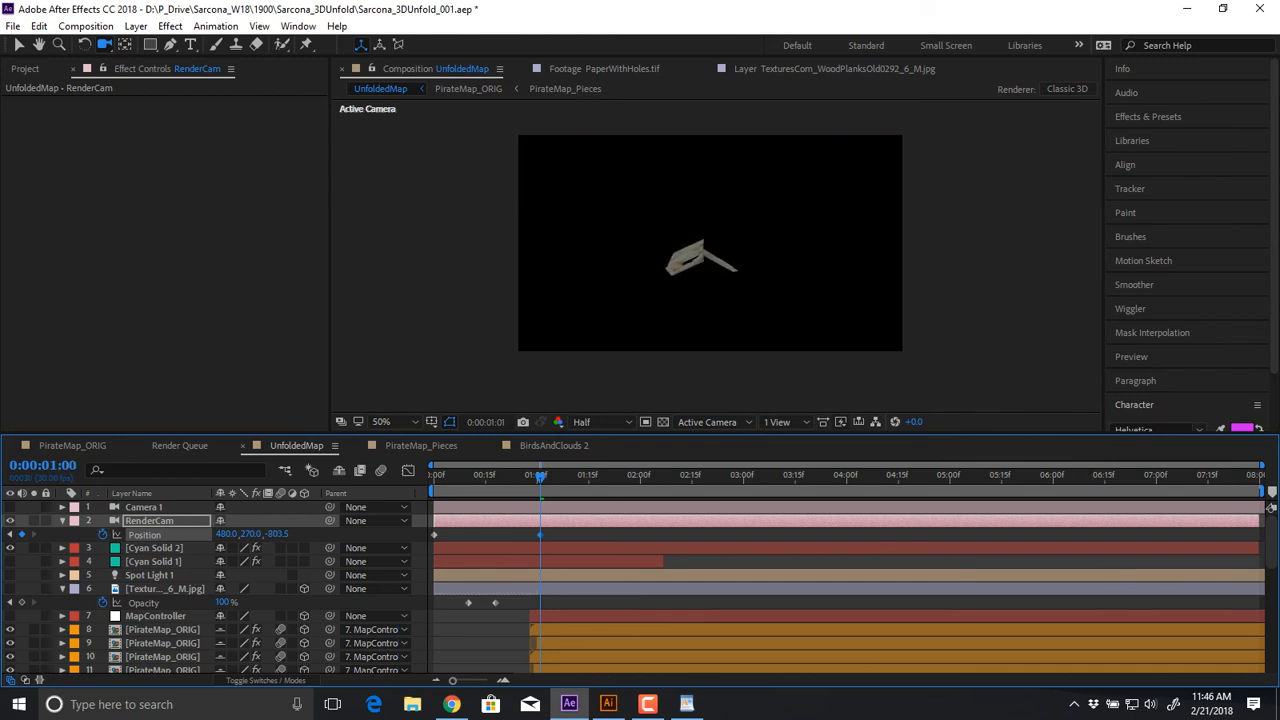
At 0:00:00:05, set the Emitter Size of Cyan Solid 2's Particular to 542 in X and 343 in Y
left_click_drag(540, 477, 451, 477)
left_click(155, 548)
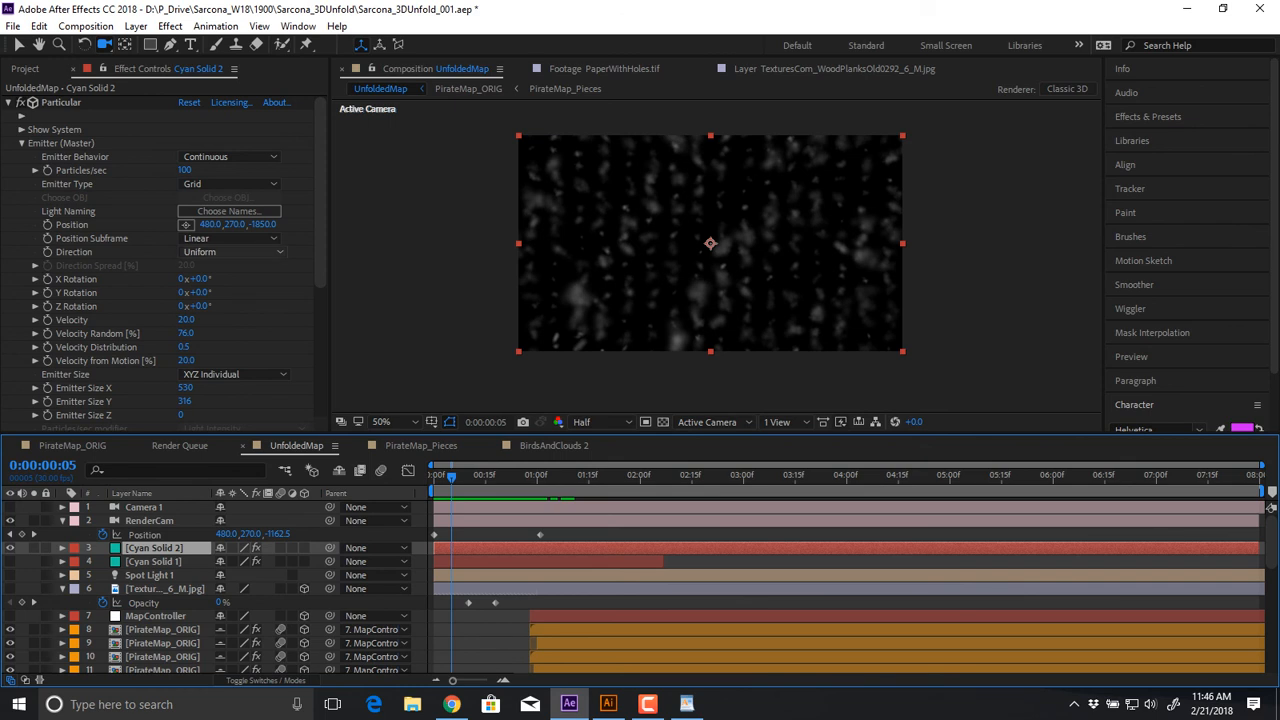
scroll(170, 260, "down", 3)
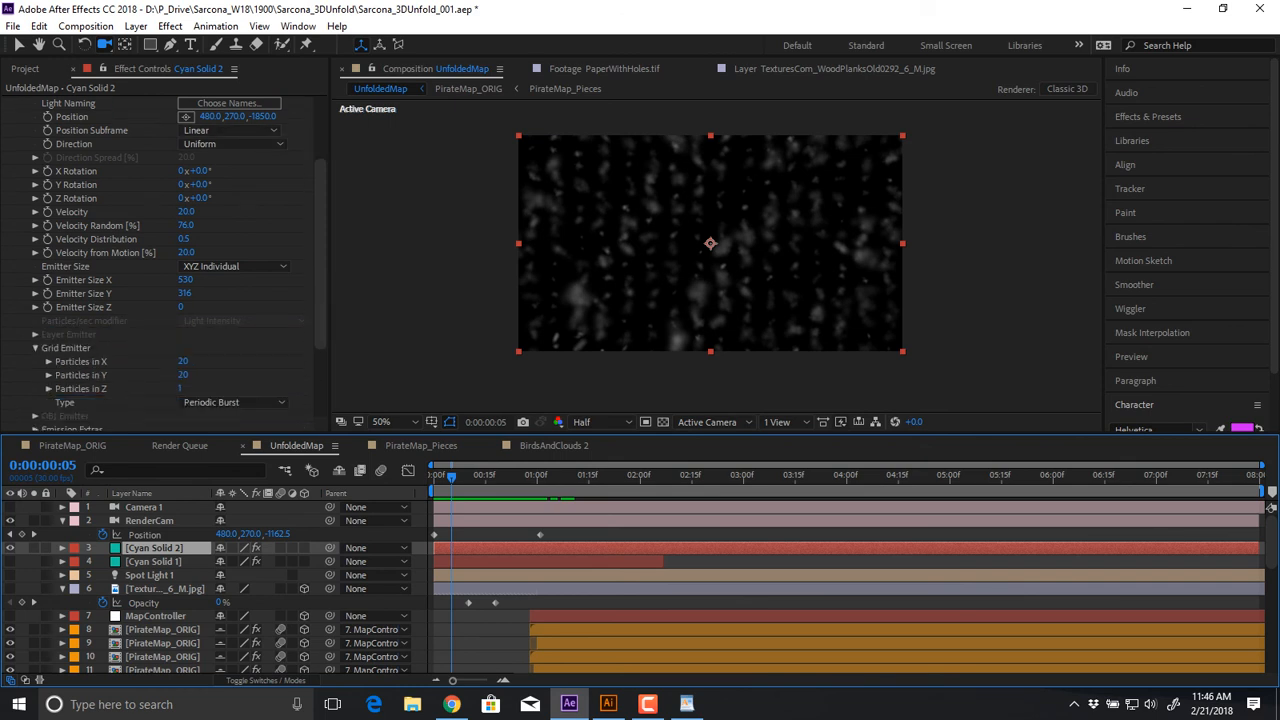
scroll(230, 366, "down", 1)
scroll(230, 366, "down", 1)
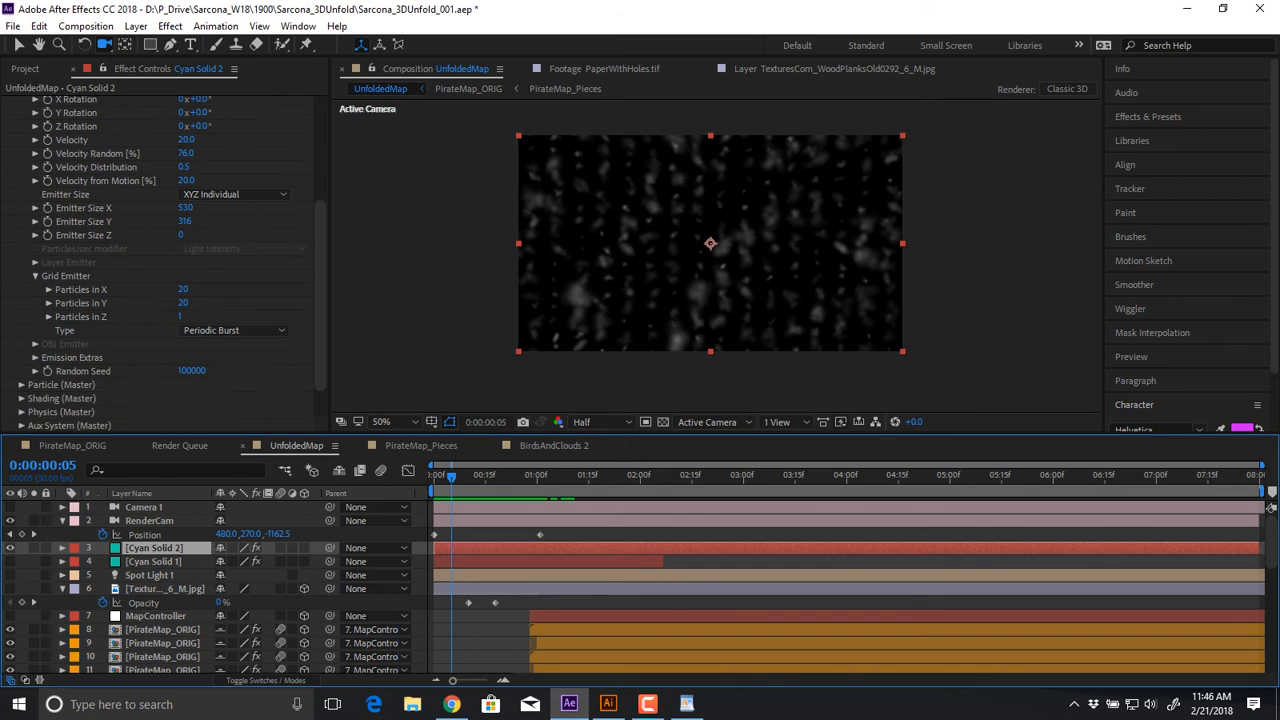
scroll(170, 264, "up", 2)
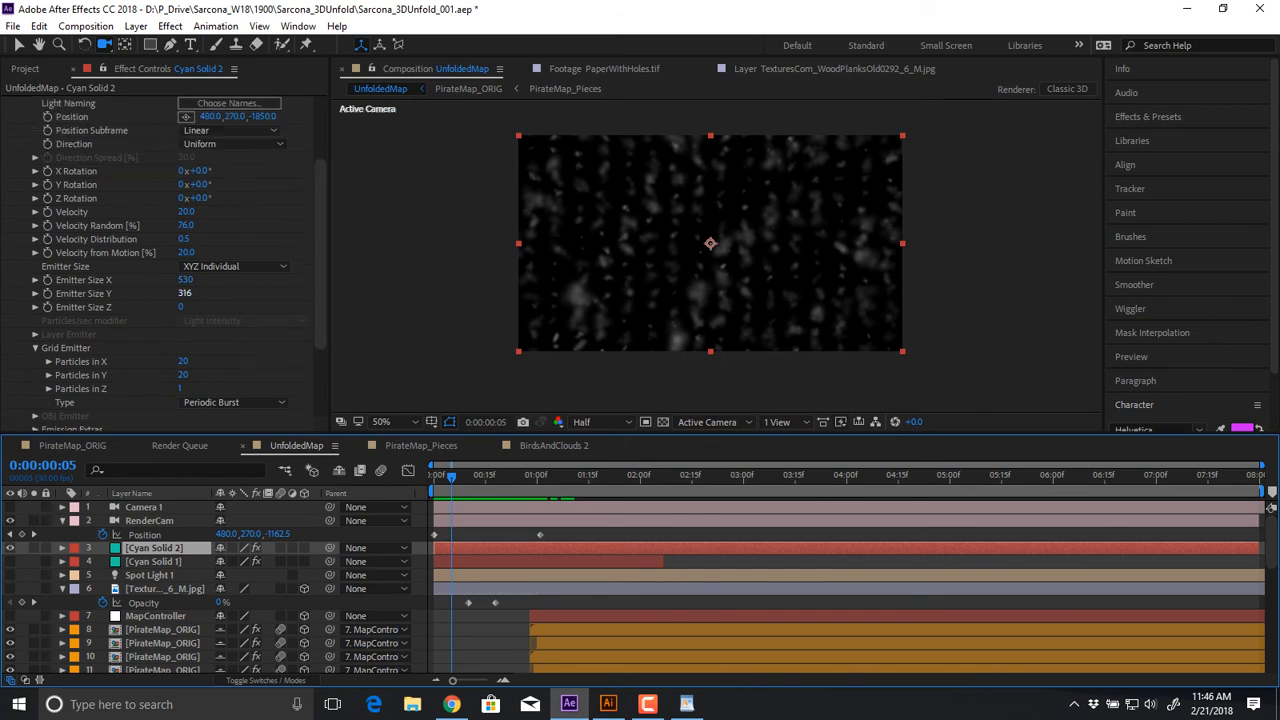
mouse_move(185, 293)
left_mouse_down()
mouse_move(207, 293)
mouse_move(197, 280)
left_mouse_up()
left_click(230, 293)
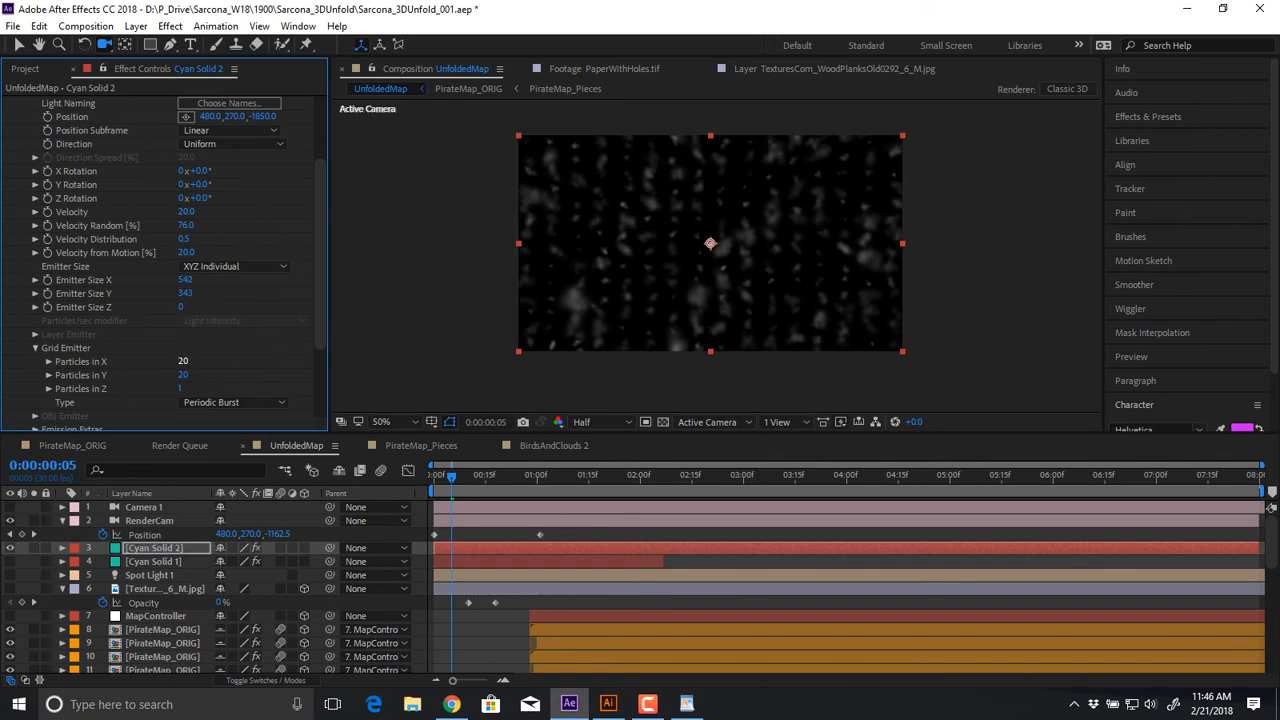
Set the Grid Emitter's Particles in X to 64 and Particles in Z to 3, and preview the clouds to 0:00:00:10
left_click_drag(183, 361, 227, 361)
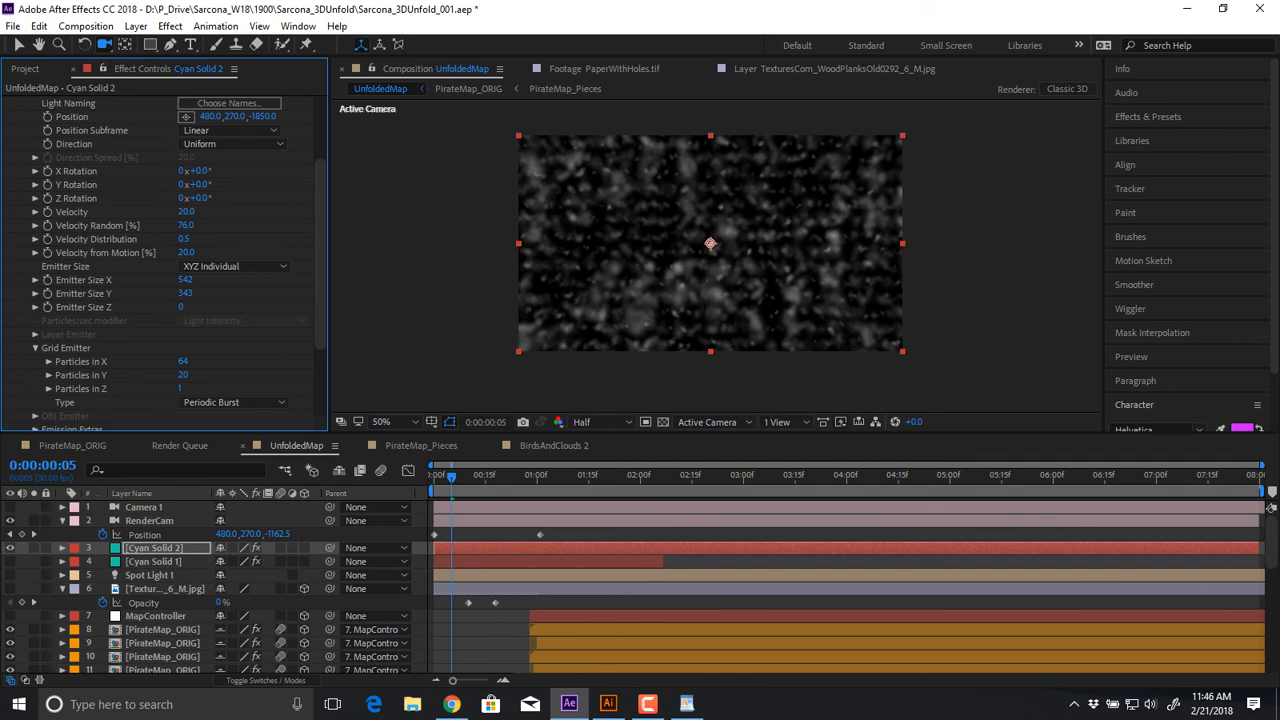
left_click(181, 388)
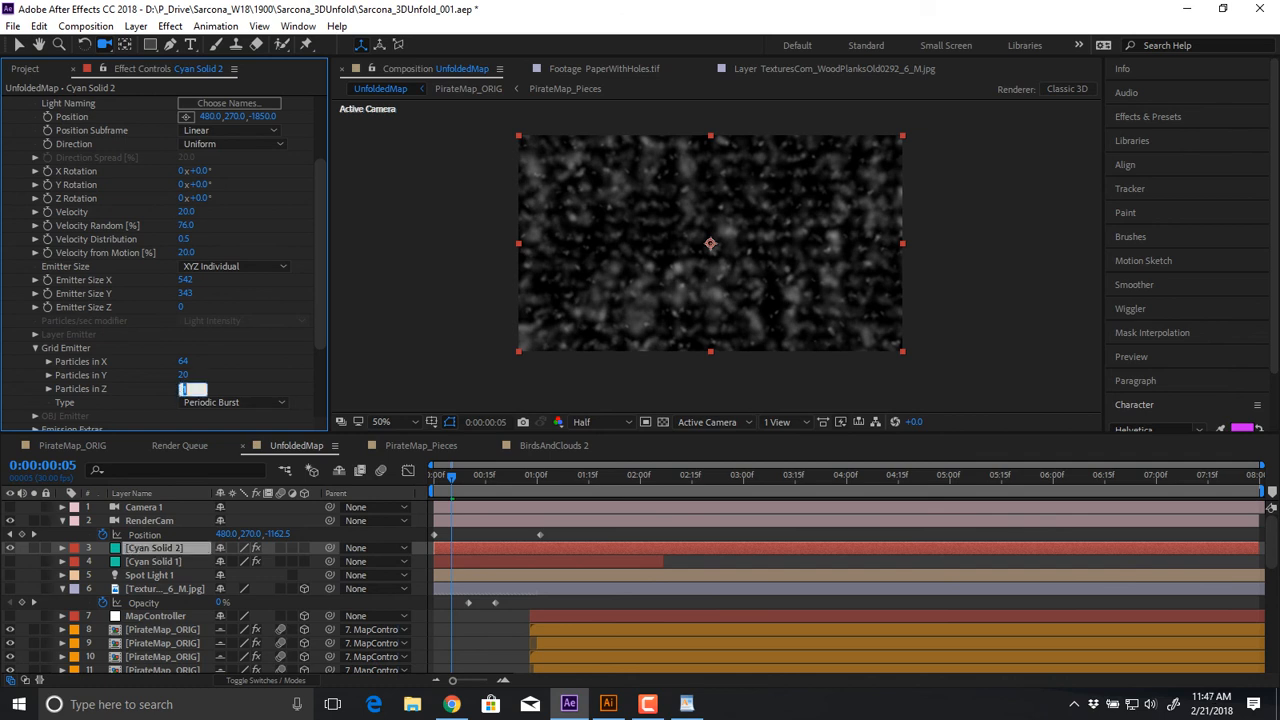
key("Return")
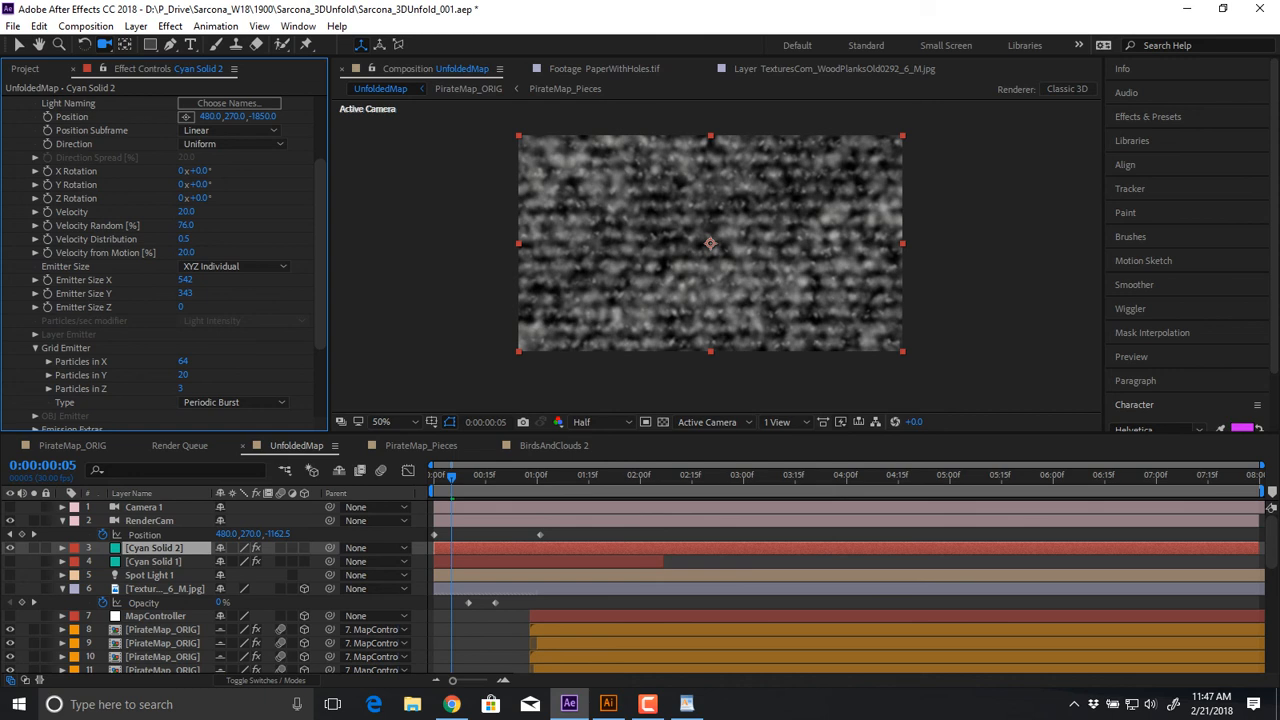
mouse_move(451, 477)
left_mouse_down()
mouse_move(435, 477)
mouse_move(458, 477)
left_mouse_up()
key("space")
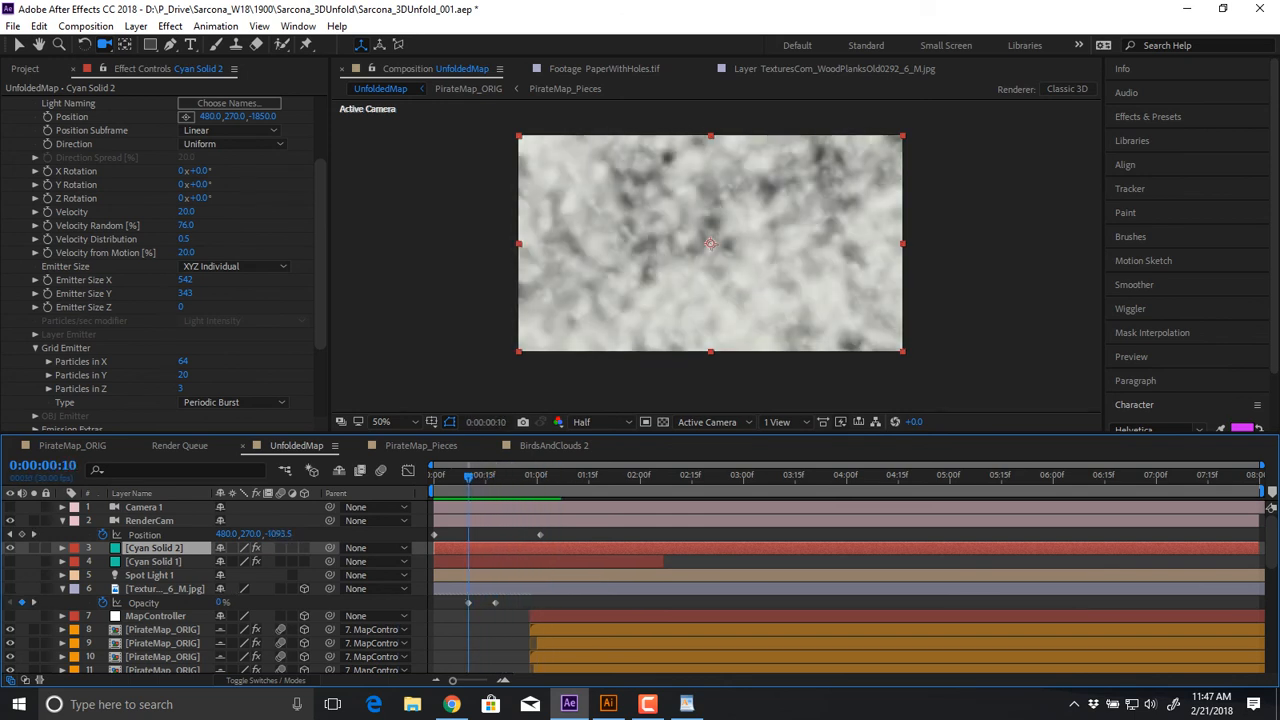
Set Velocity Distribution to 1.2, Particles in X to 39 and Particles/sec to 50, and check the clouds at 0:00:00:05
left_click_drag(183, 239, 190, 239)
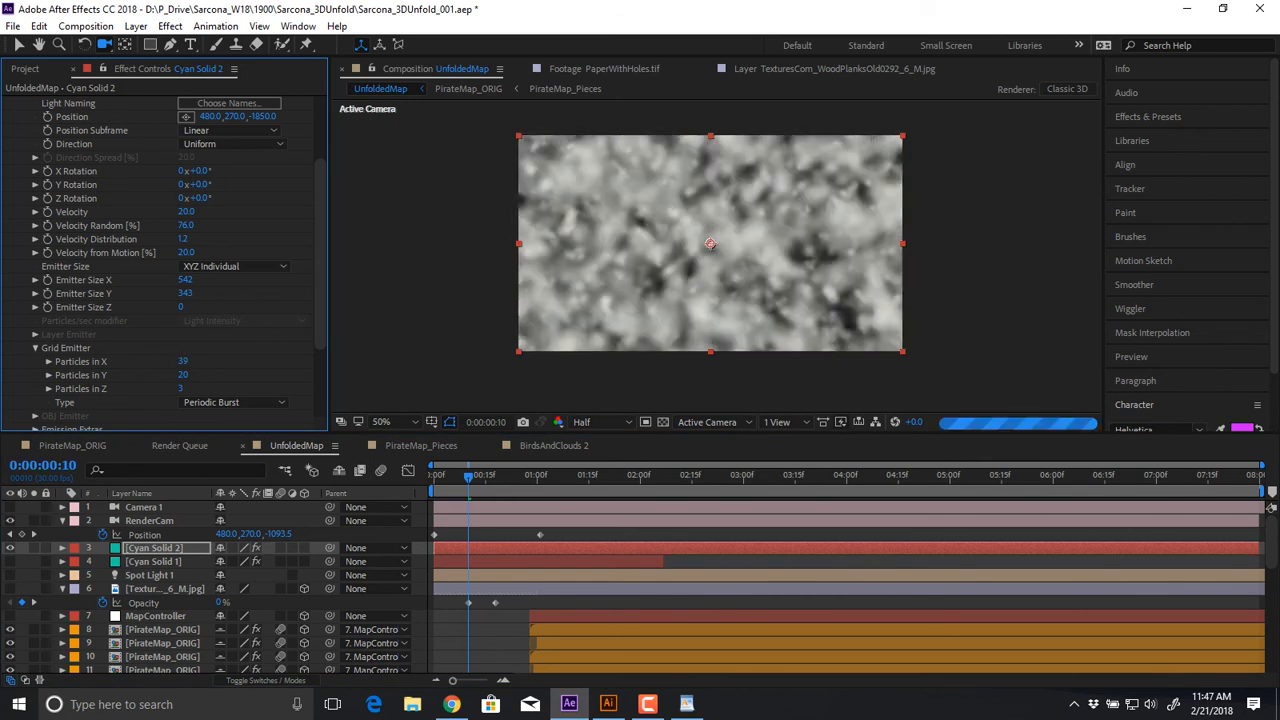
scroll(165, 260, "up", 3)
left_click(185, 170)
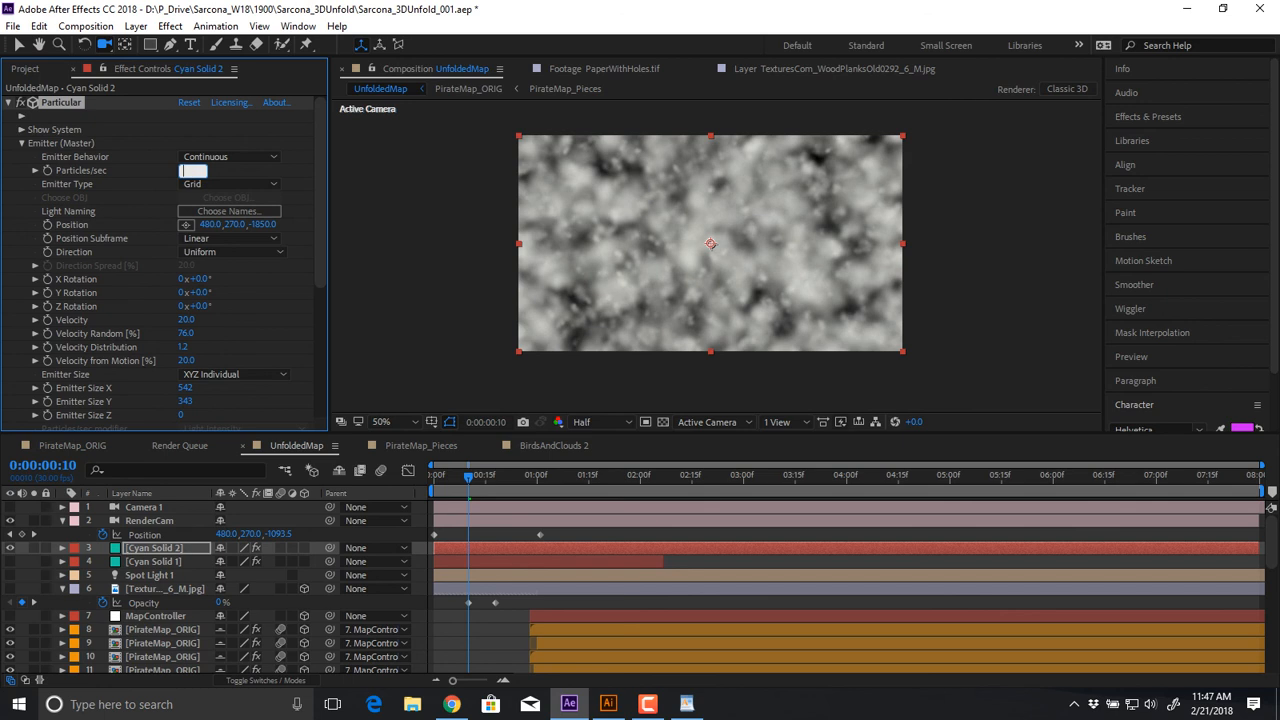
key("Return")
left_click_drag(468, 478, 451, 478)
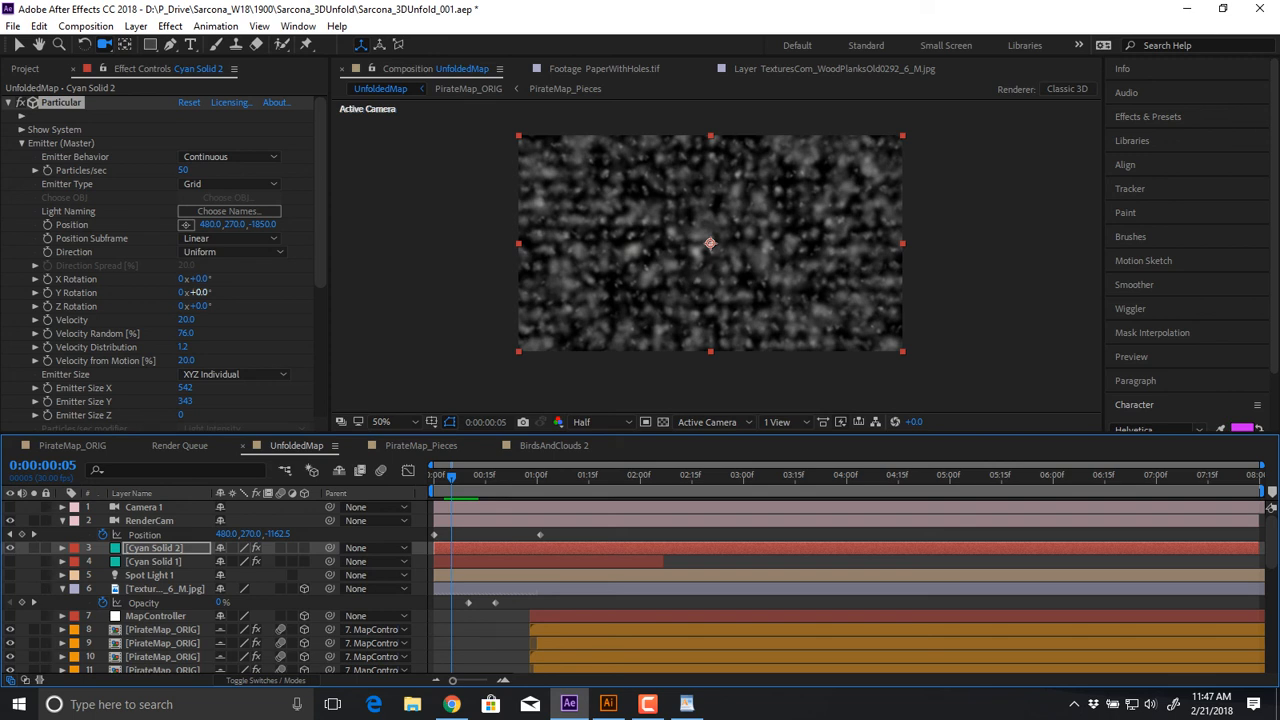
Set the emitter's X Rotation to -19° and Z Rotation to 23°, and enlarge its Emitter Size to 604 in X and 686 in Y
left_click_drag(200, 279, 181, 279)
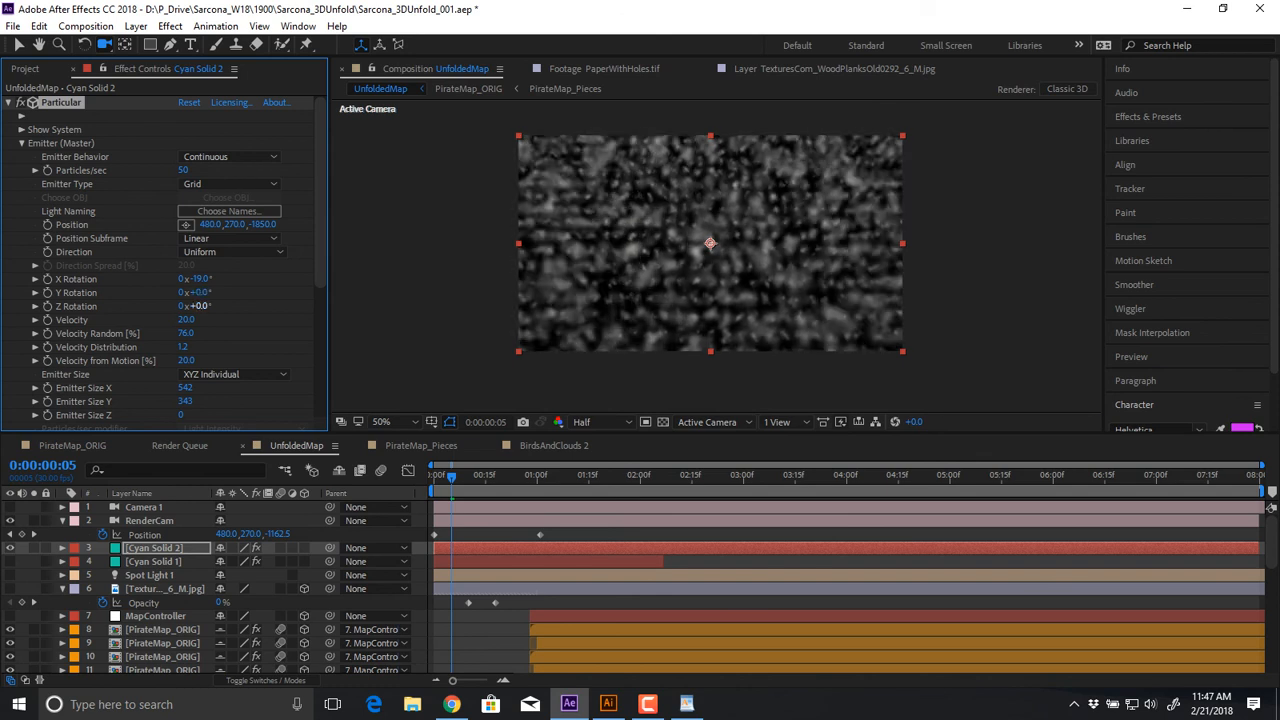
left_click_drag(200, 305, 212, 305)
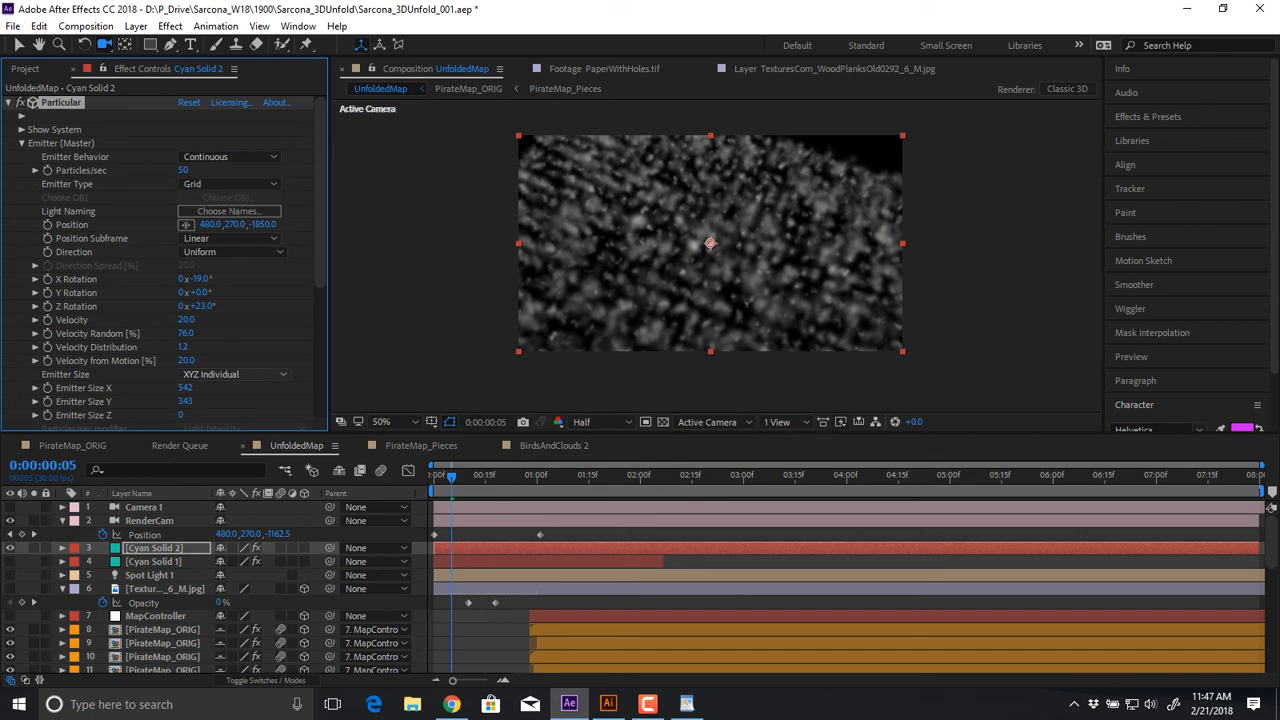
left_click_drag(185, 387, 216, 387)
key("ctrl+z")
key("ctrl+z")
Apply the linearly descending preset to the Size over Life curve in Particular's Particle (Master) settings on Cyan Solid 2
scroll(170, 260, "down", 5)
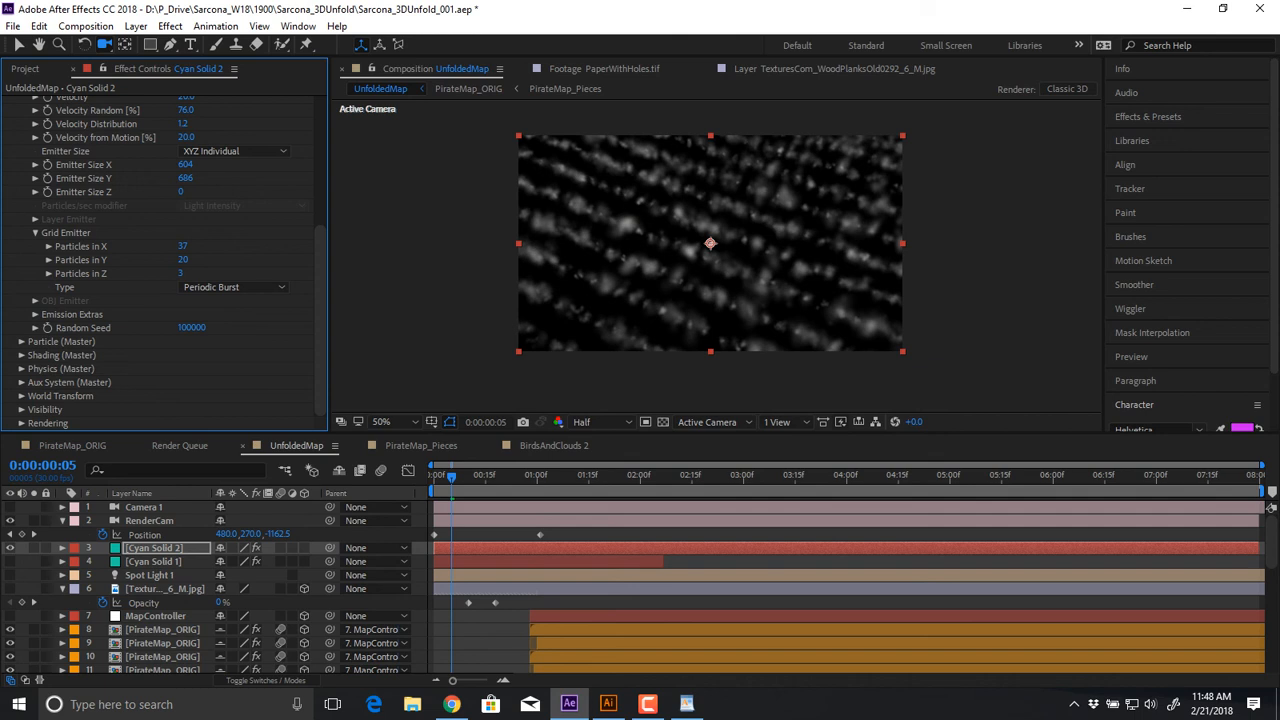
left_click(22, 342)
scroll(22, 342, "down", 5)
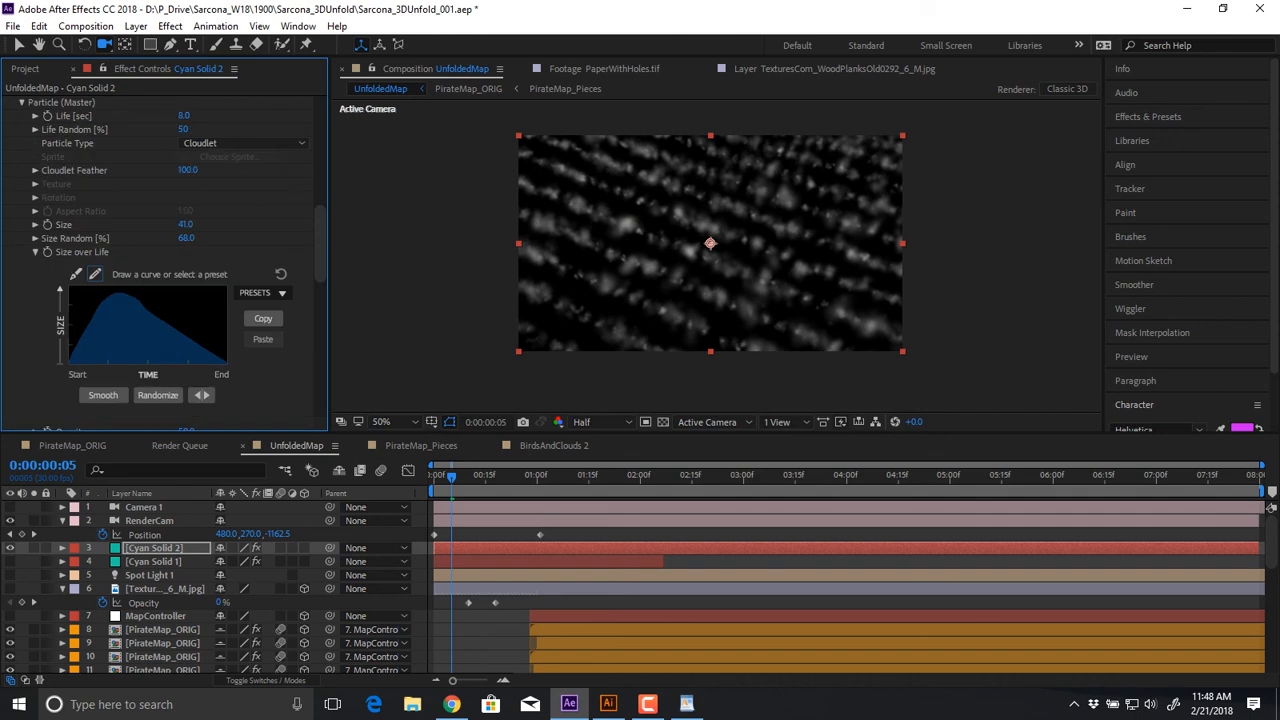
left_click(262, 292)
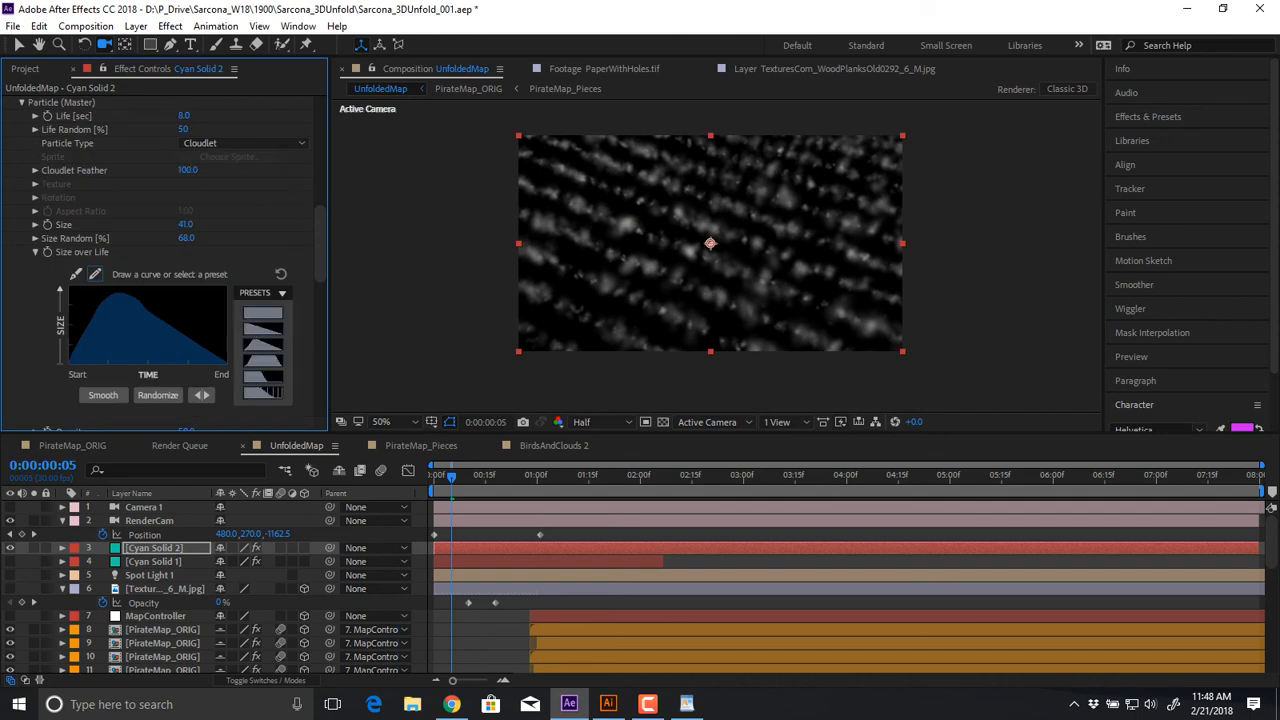
left_click(262, 328)
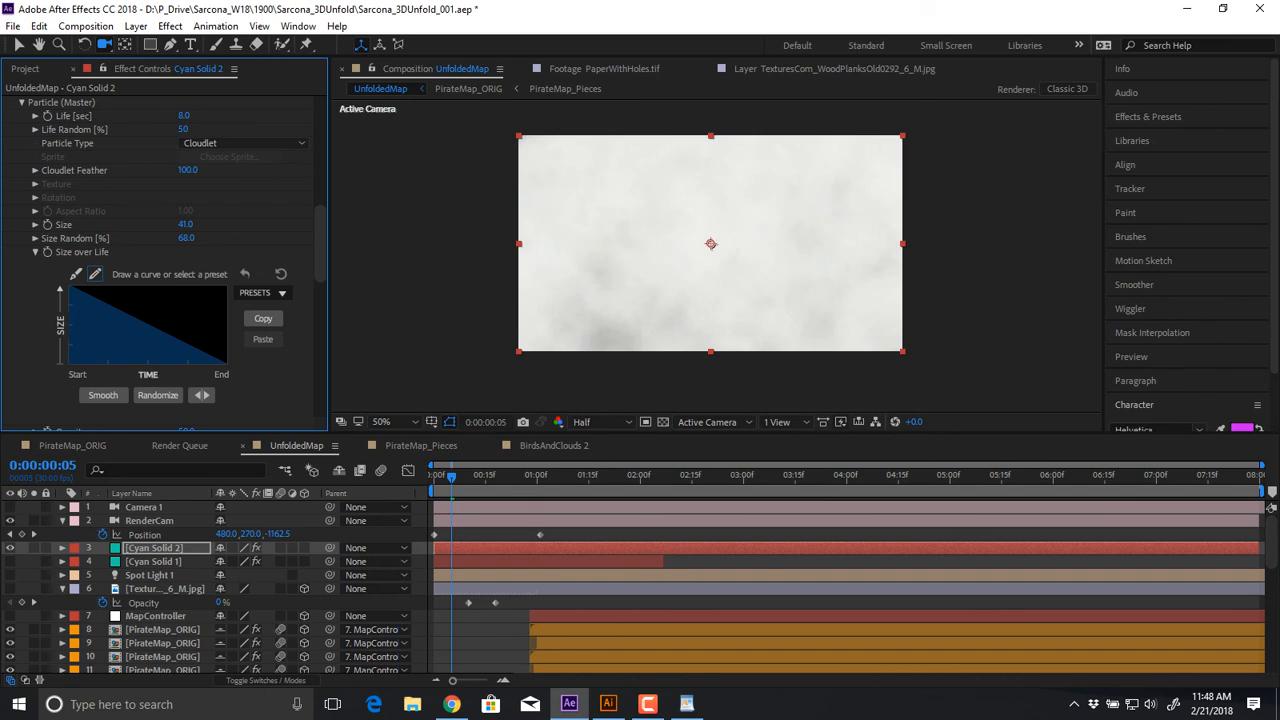
Set the particle Size to 20 and check the clouds at 0:00:00:13
scroll(177, 265, "up", 3)
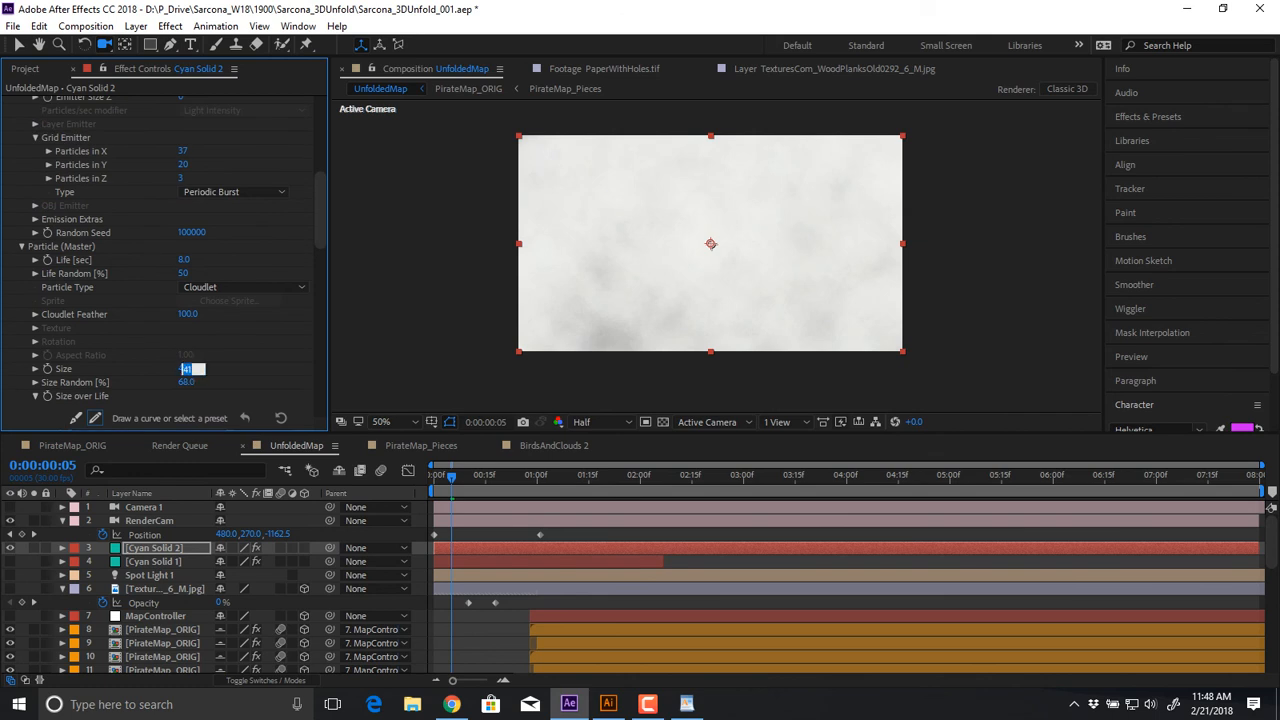
key("Return")
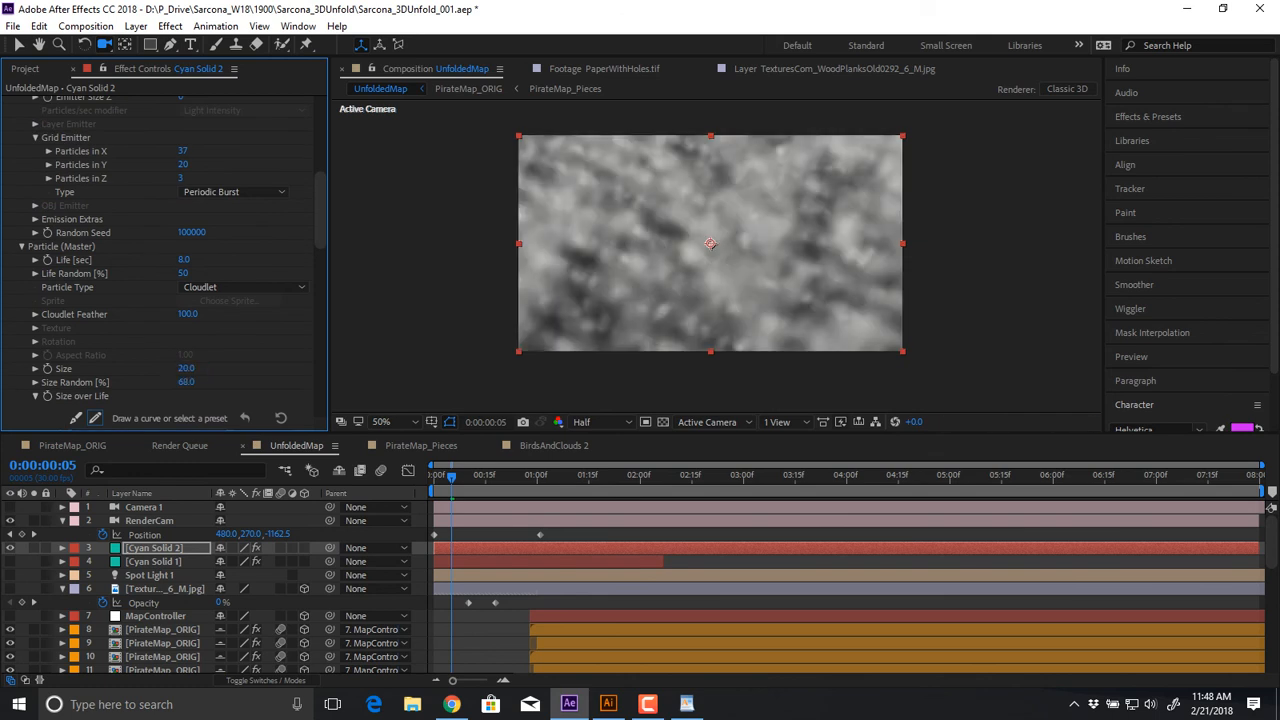
left_click_drag(451, 478, 478, 478)
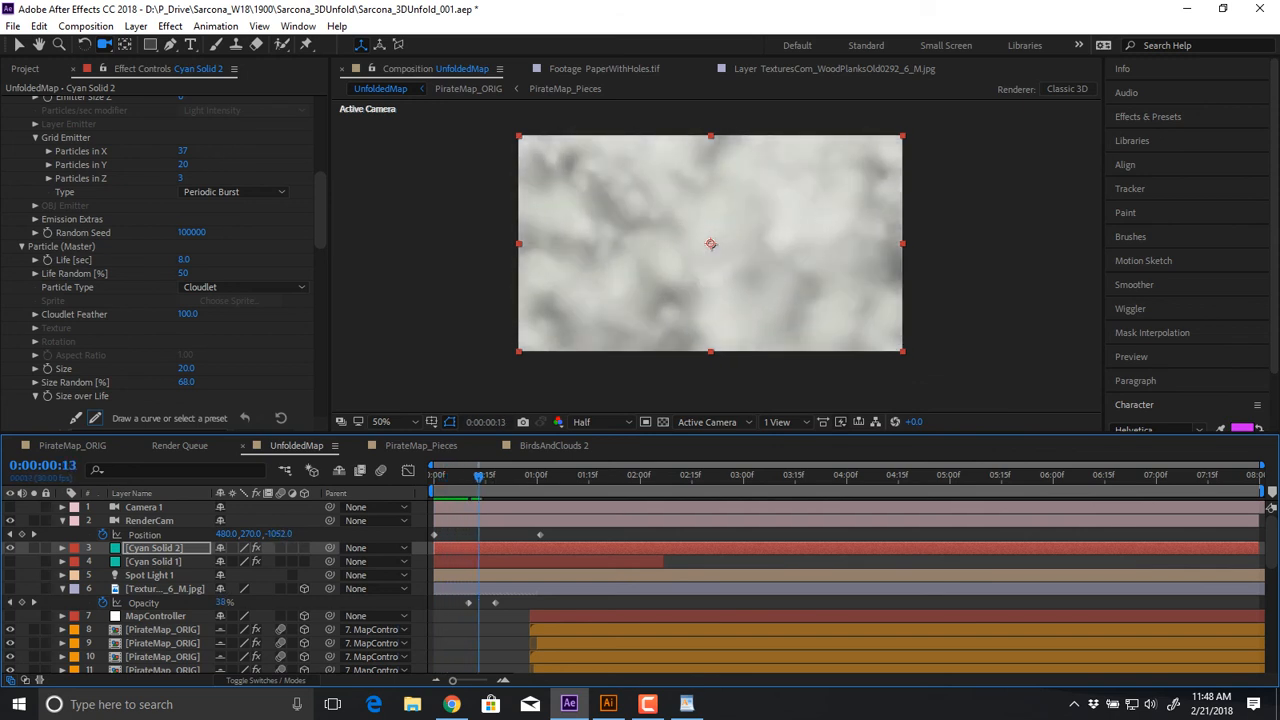
Set the emitter's Particles/sec to 20 and preview the camera move through the clouds from 0:00:00:06
scroll(200, 250, "up", 9)
left_click(187, 171)
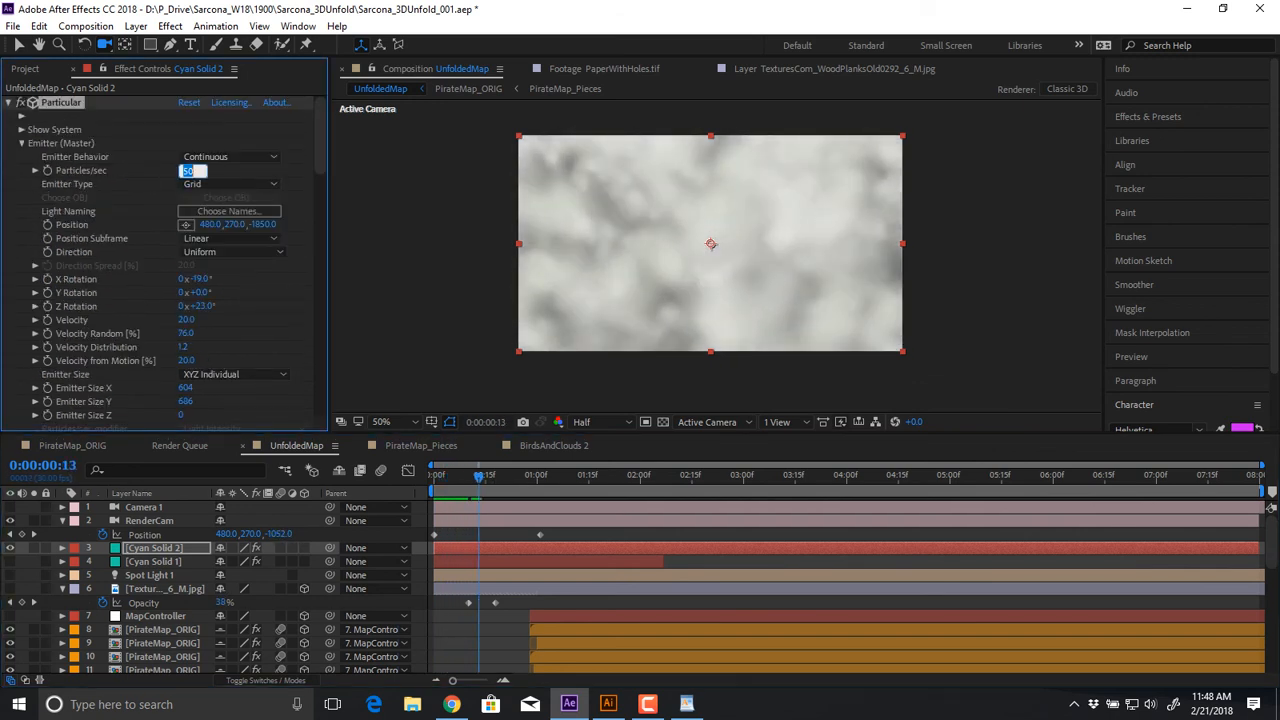
type("20")
key("Return")
left_click_drag(479, 478, 454, 478)
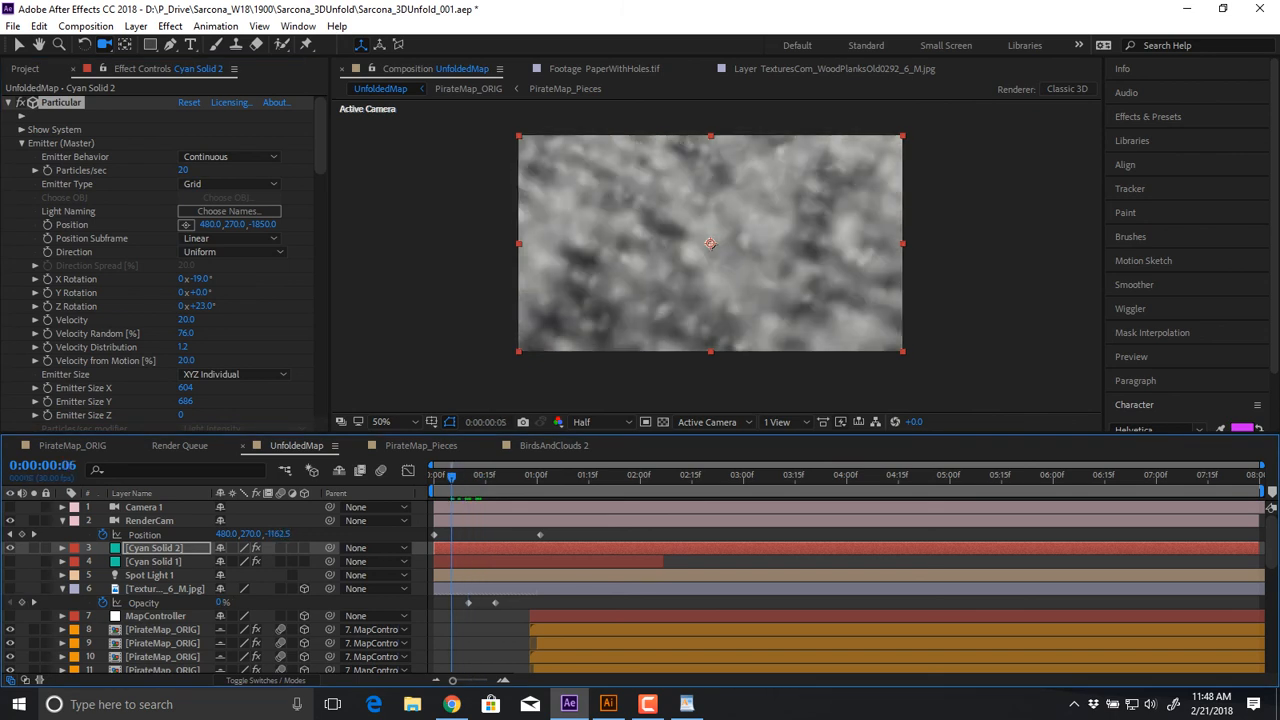
key("space")
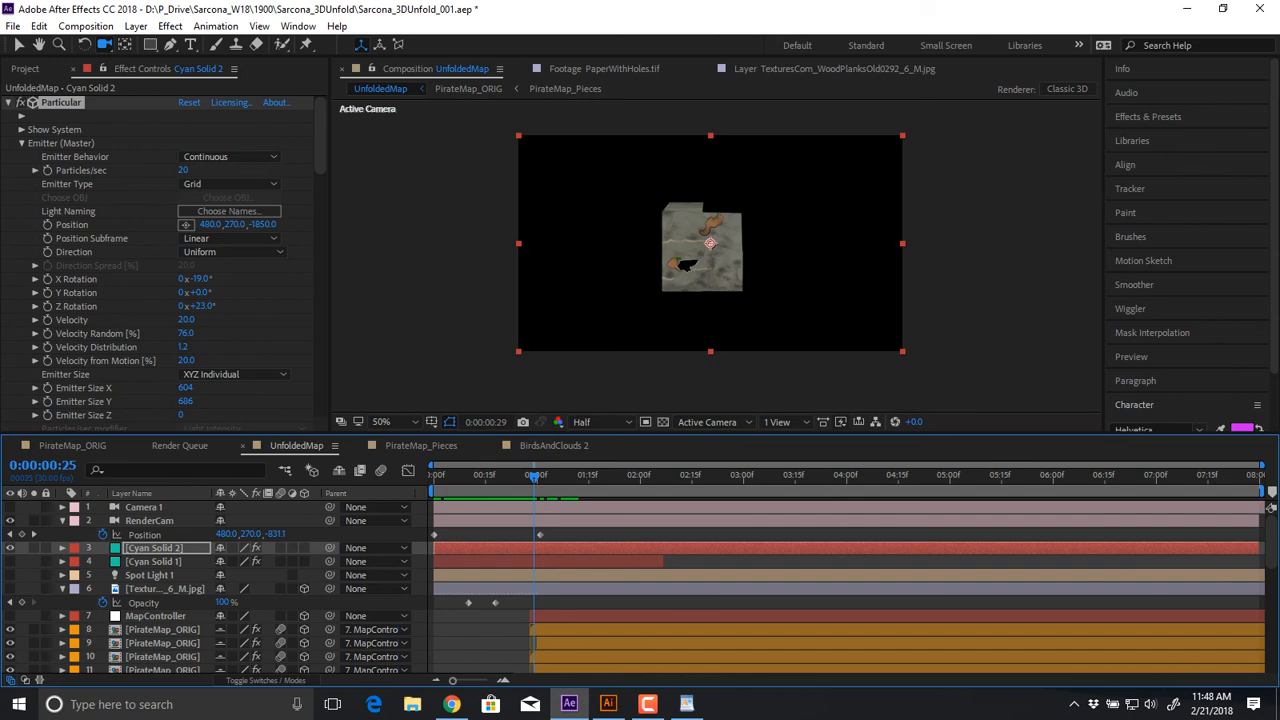
Collapse the Particular settings, turn on the wood planks texture layer's visibility and preview it behind the clouds
left_click(22, 143)
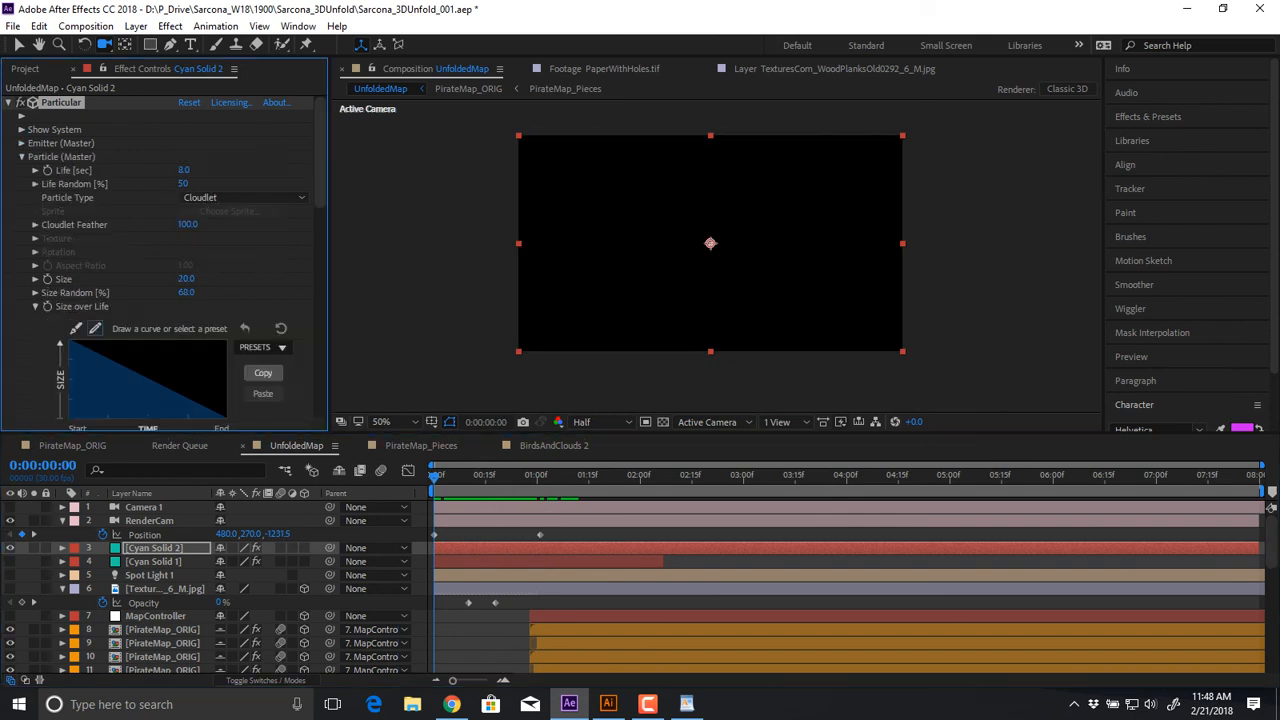
left_click(8, 103)
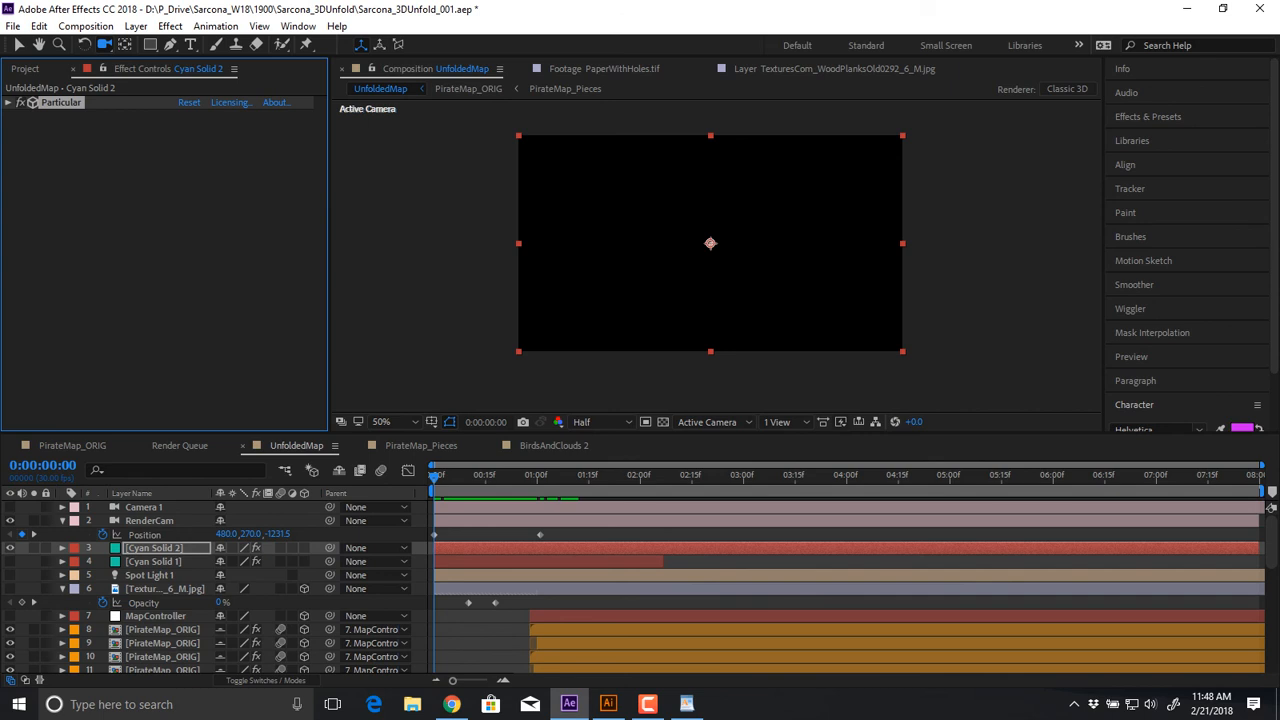
left_click(10, 589)
key("space")
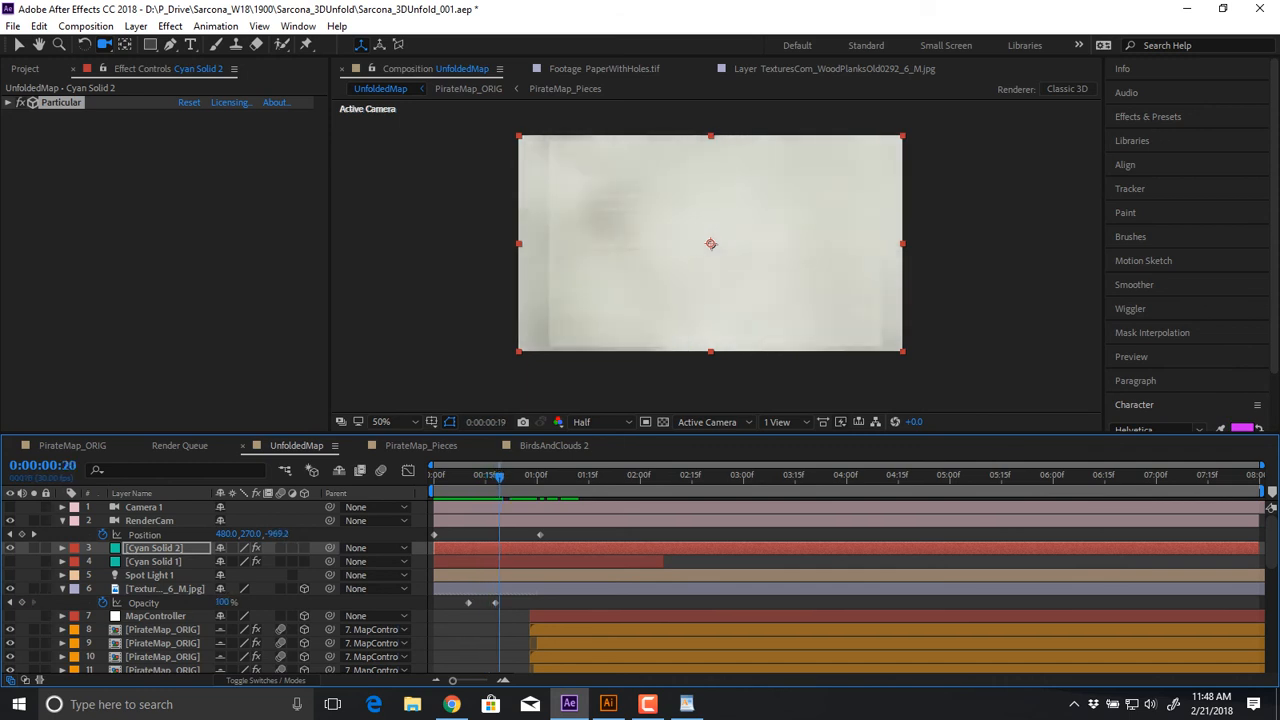
Try deleting the wood planks layer's Opacity keyframe at 0:00:00:10, check the first frame and undo the deletion
left_click_drag(510, 477, 468, 477)
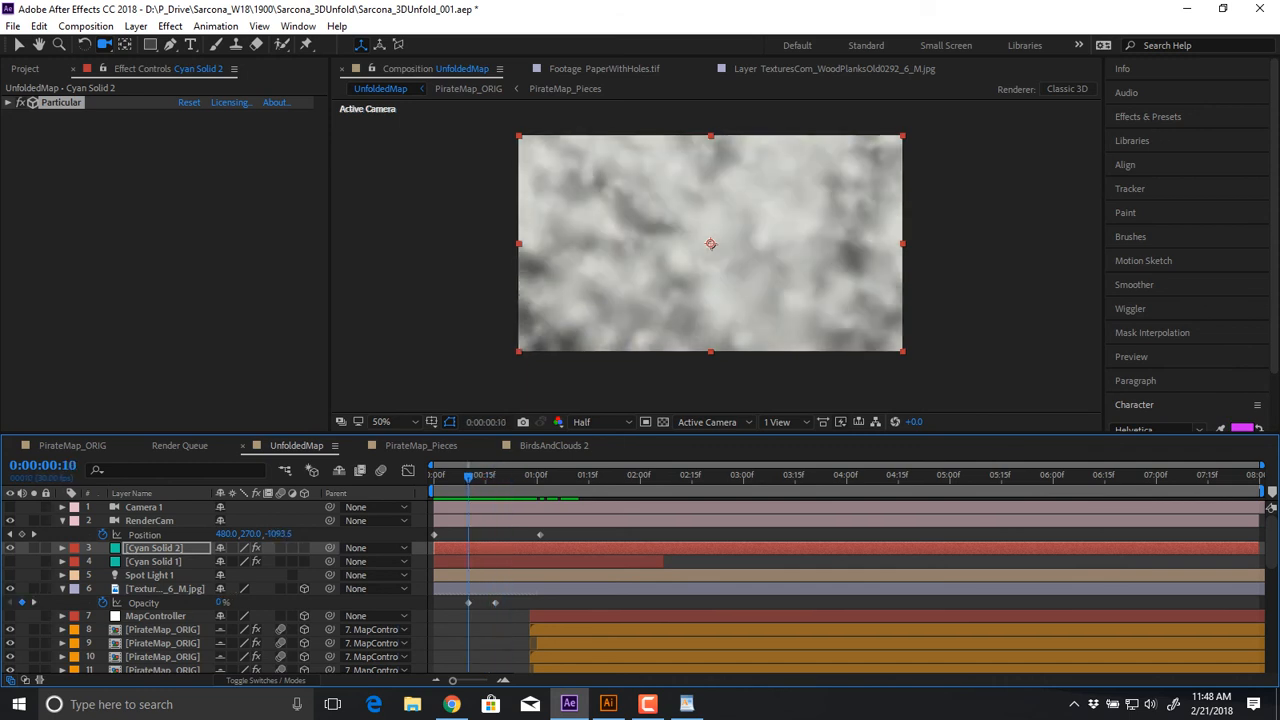
left_click(468, 603)
key("Delete")
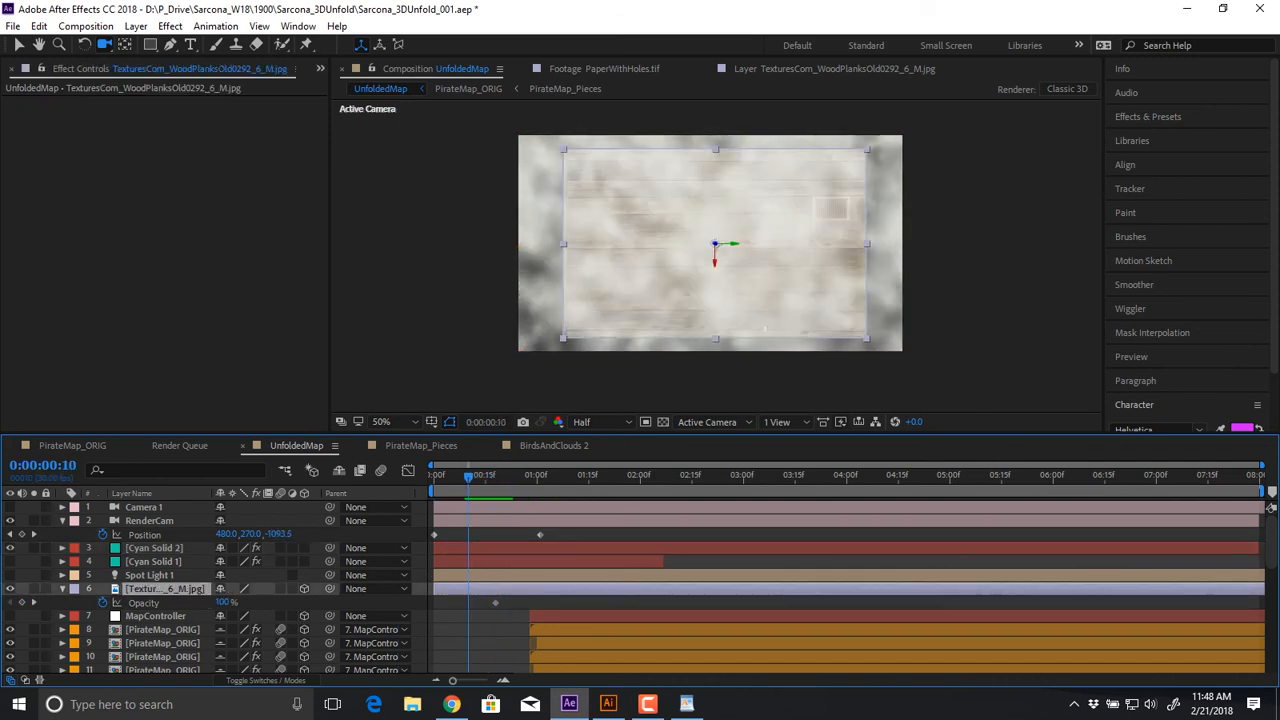
left_click_drag(468, 477, 435, 477)
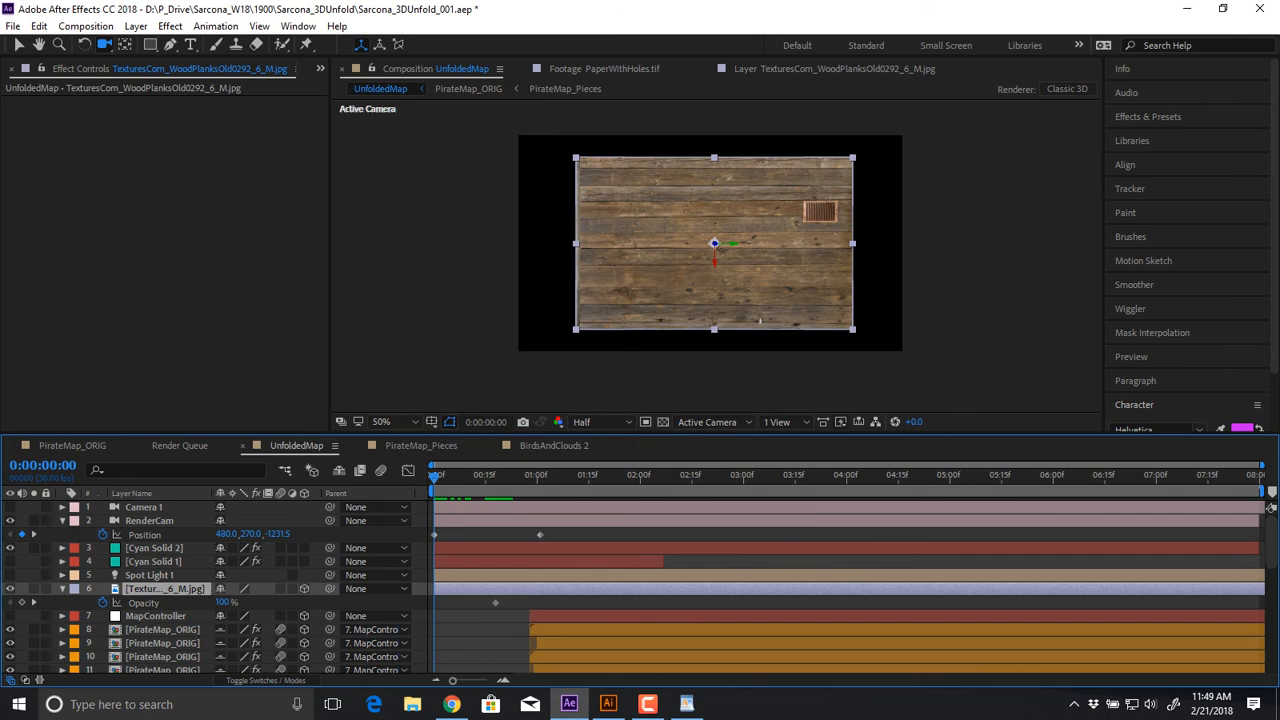
key("ctrl+z")
Preview the sequence, enlarge the wood planks layer's Scale to 139.0, 210.9, 132.0% so it fills the frame, and preview again
left_click_drag(468, 477, 434, 477)
key("space")
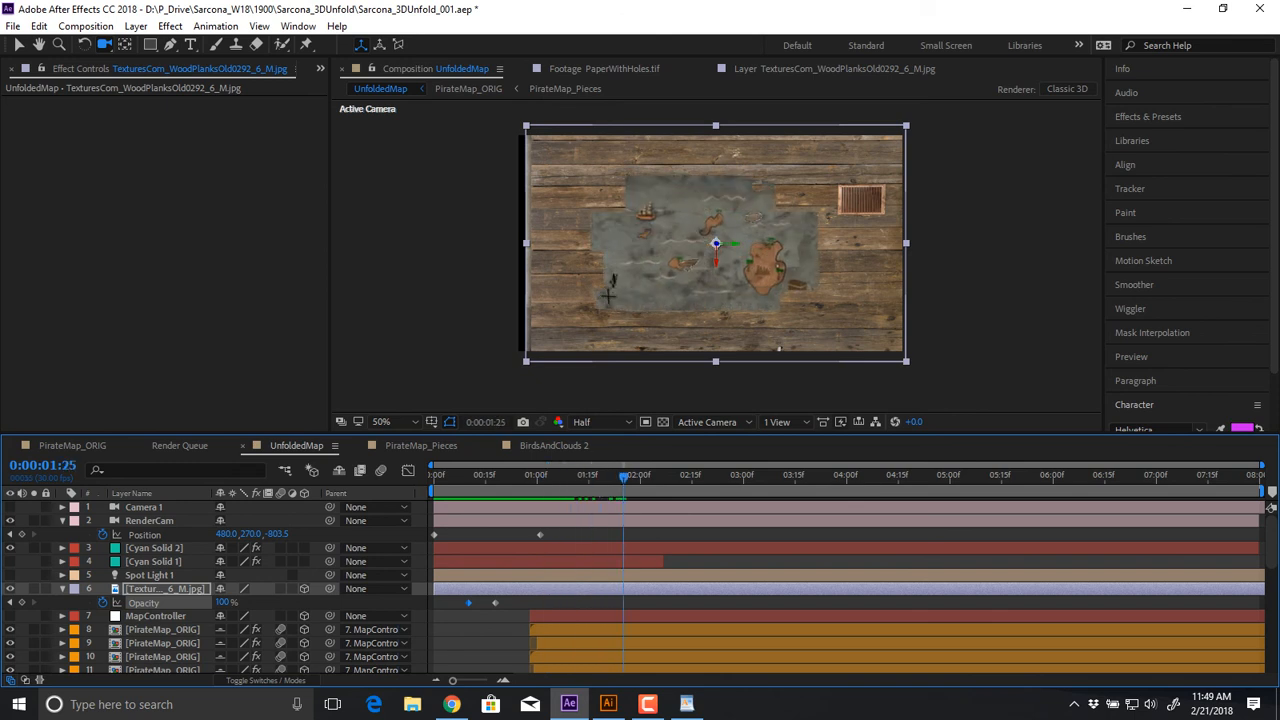
left_click(585, 475)
key("s")
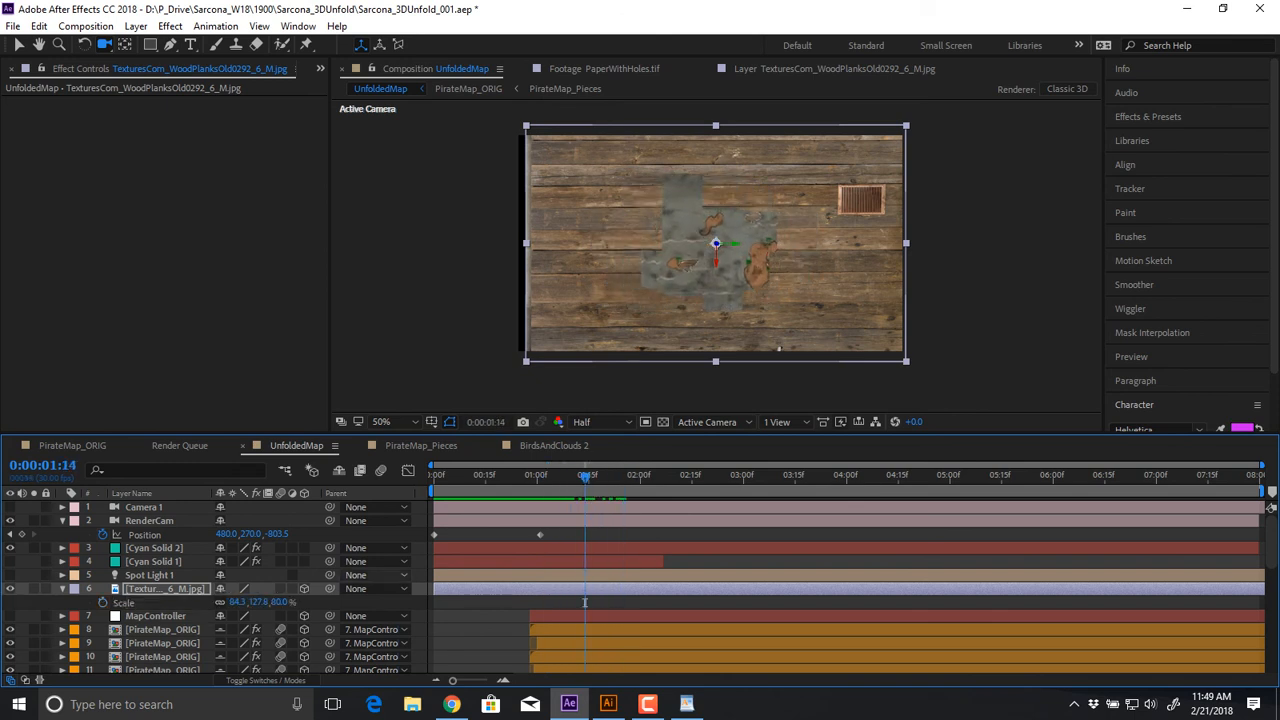
left_click_drag(281, 602, 333, 602)
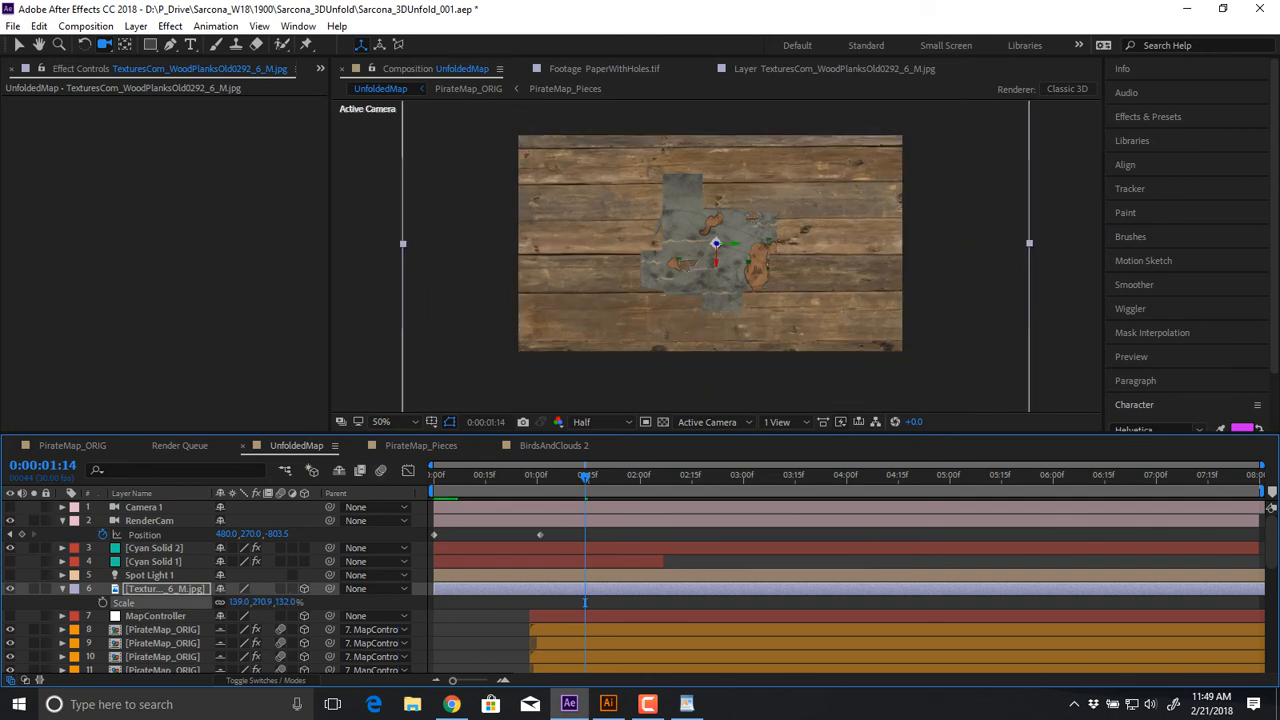
key("space")
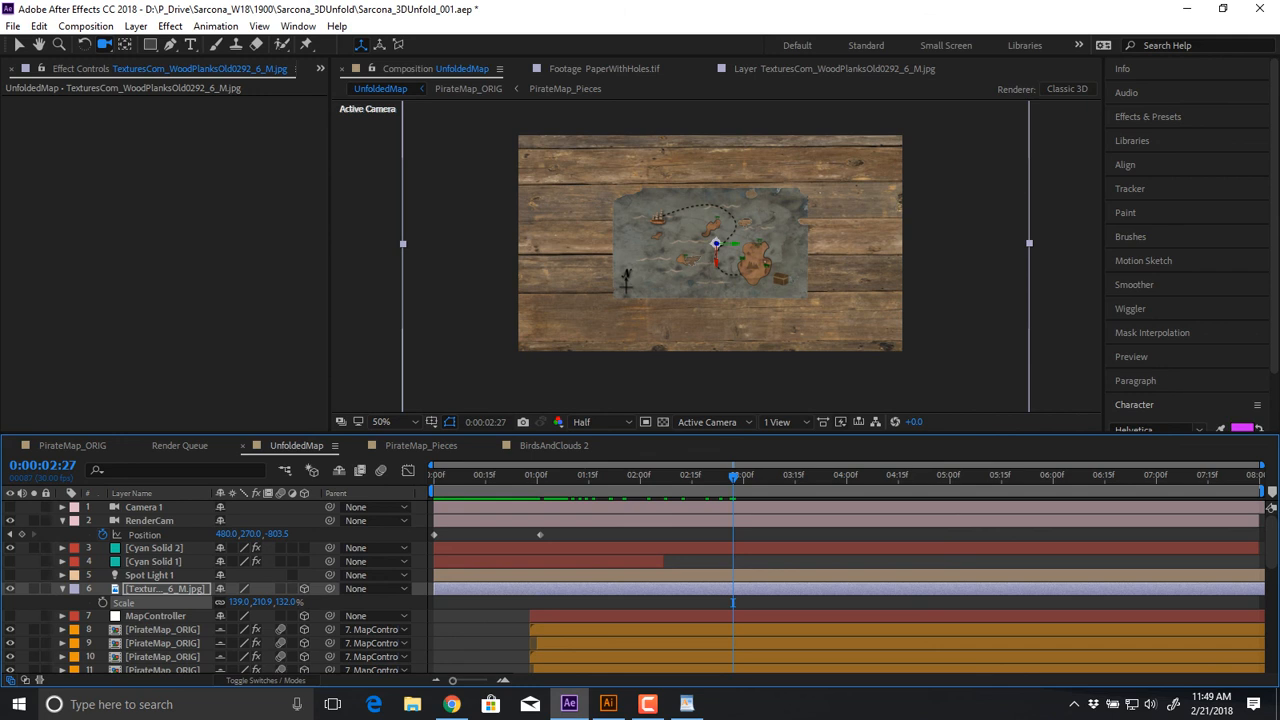
Push RenderCam closer to the map at its 0:00:01:01 Position keyframe, setting Z to -351.5, and preview the move
left_click(149, 521)
key("j")
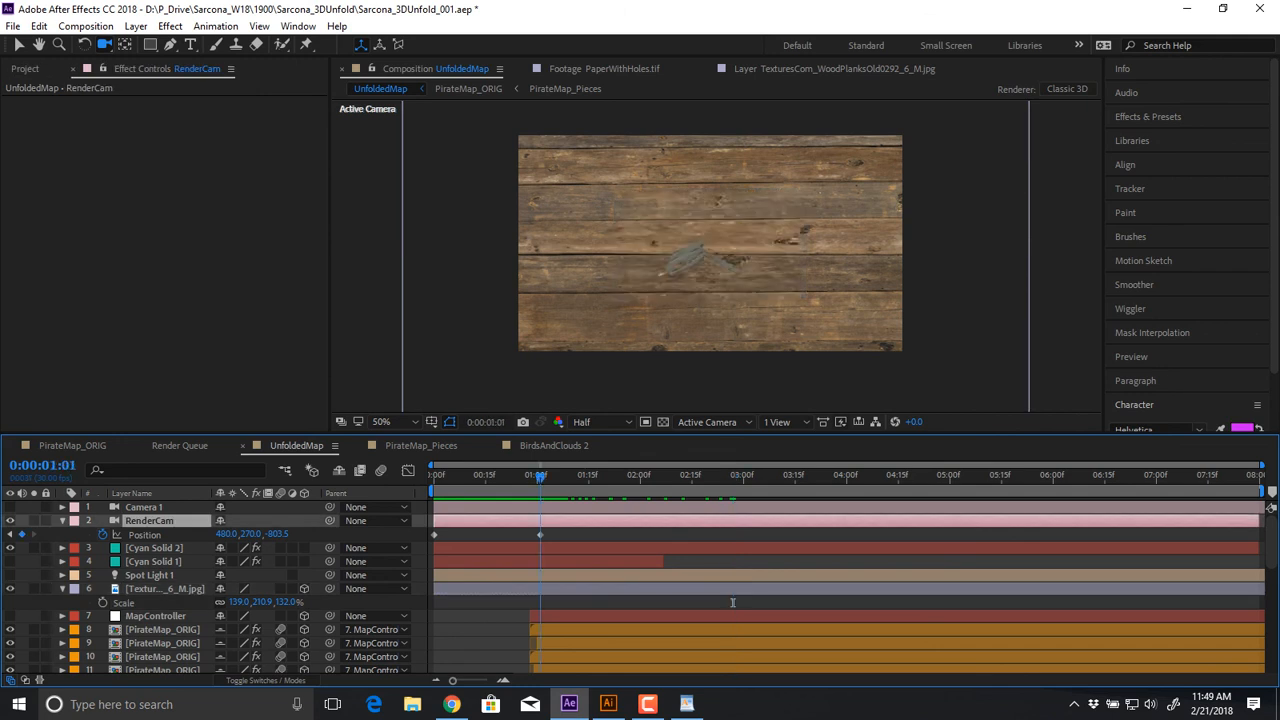
left_click_drag(276, 533, 443, 533)
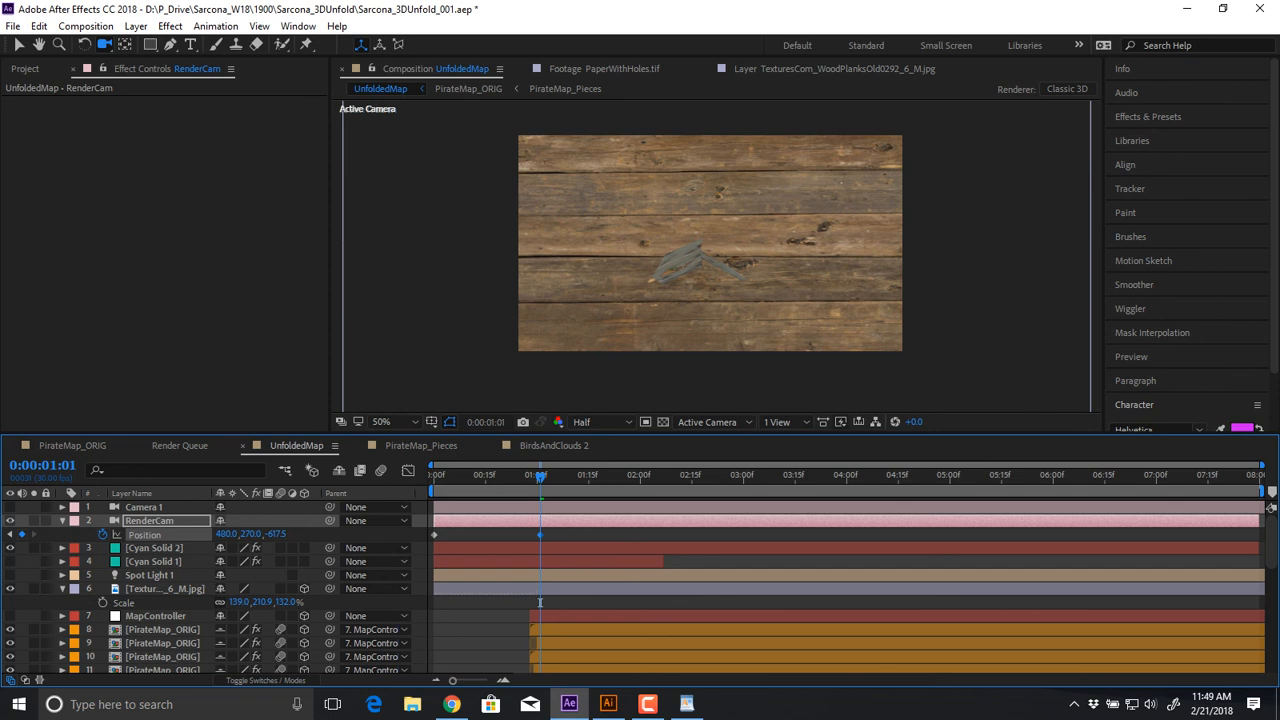
key("space")
left_click_drag(276, 534, 362, 534)
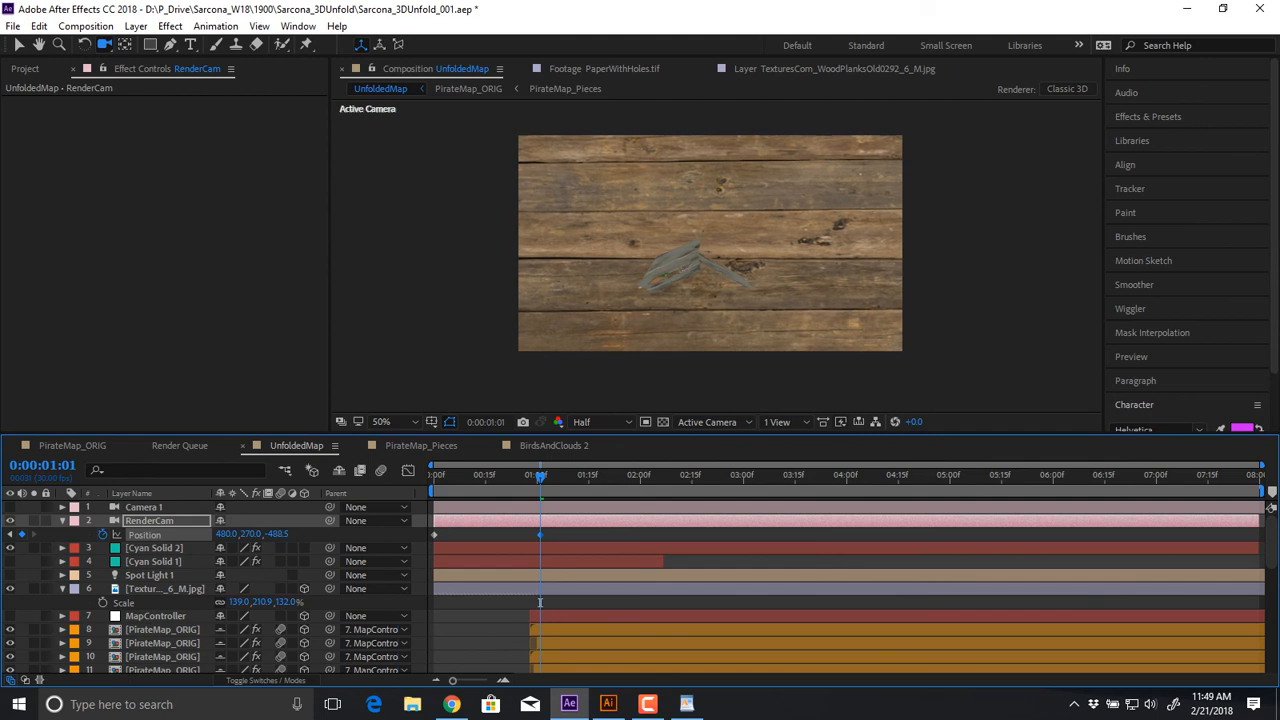
key("space")
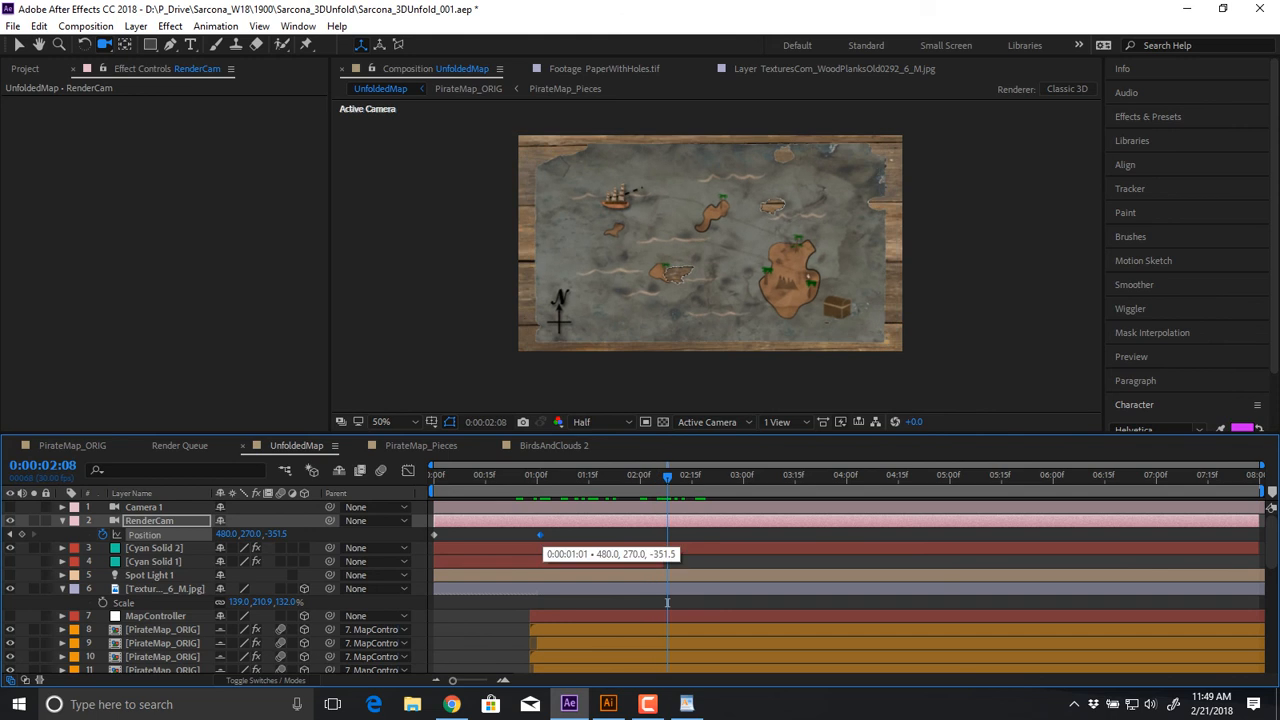
Move RenderCam's second Position keyframe to just past the two-second mark and preview the slower camera move
left_click_drag(540, 535, 654, 535)
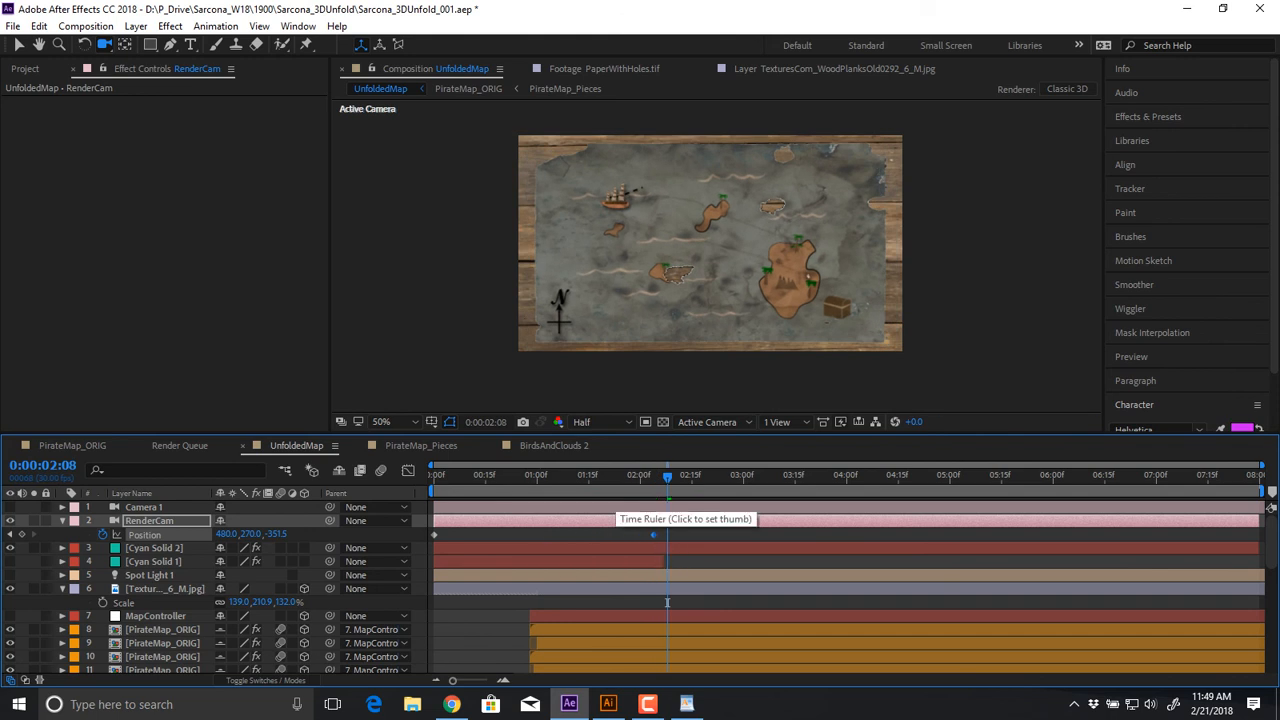
left_click_drag(584, 477, 506, 477)
key("space")
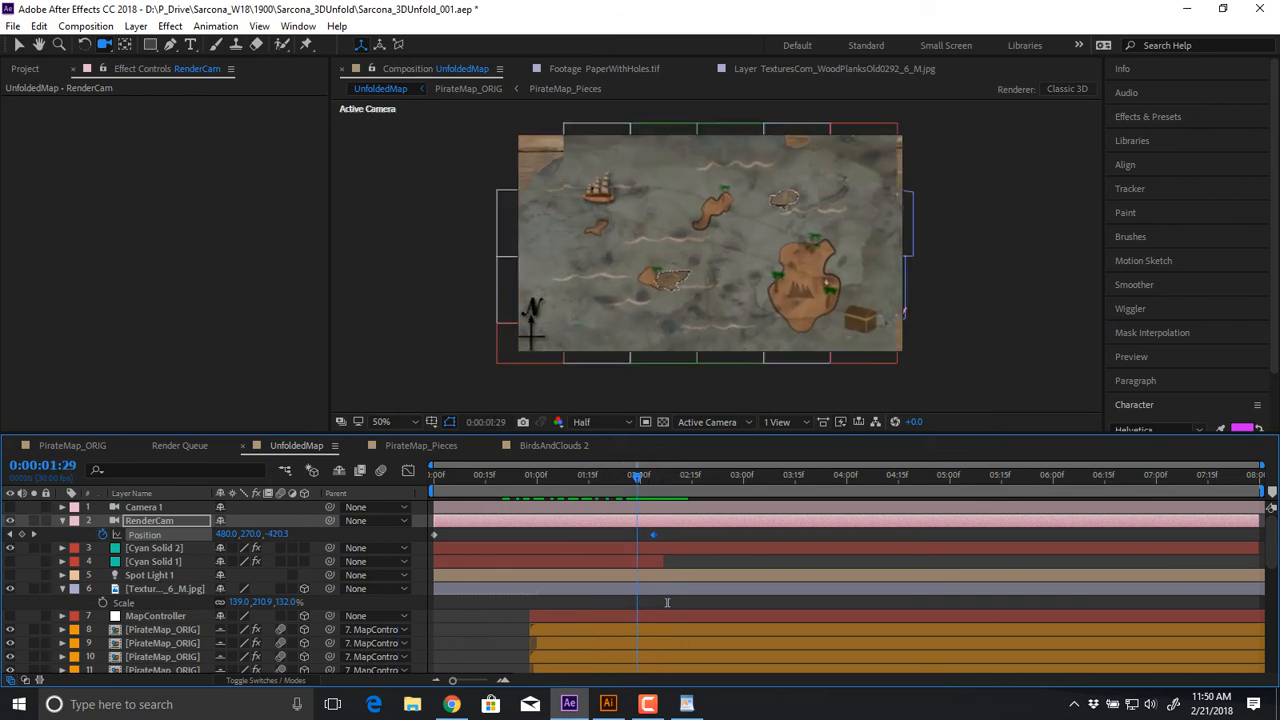
left_click_drag(544, 603, 434, 603)
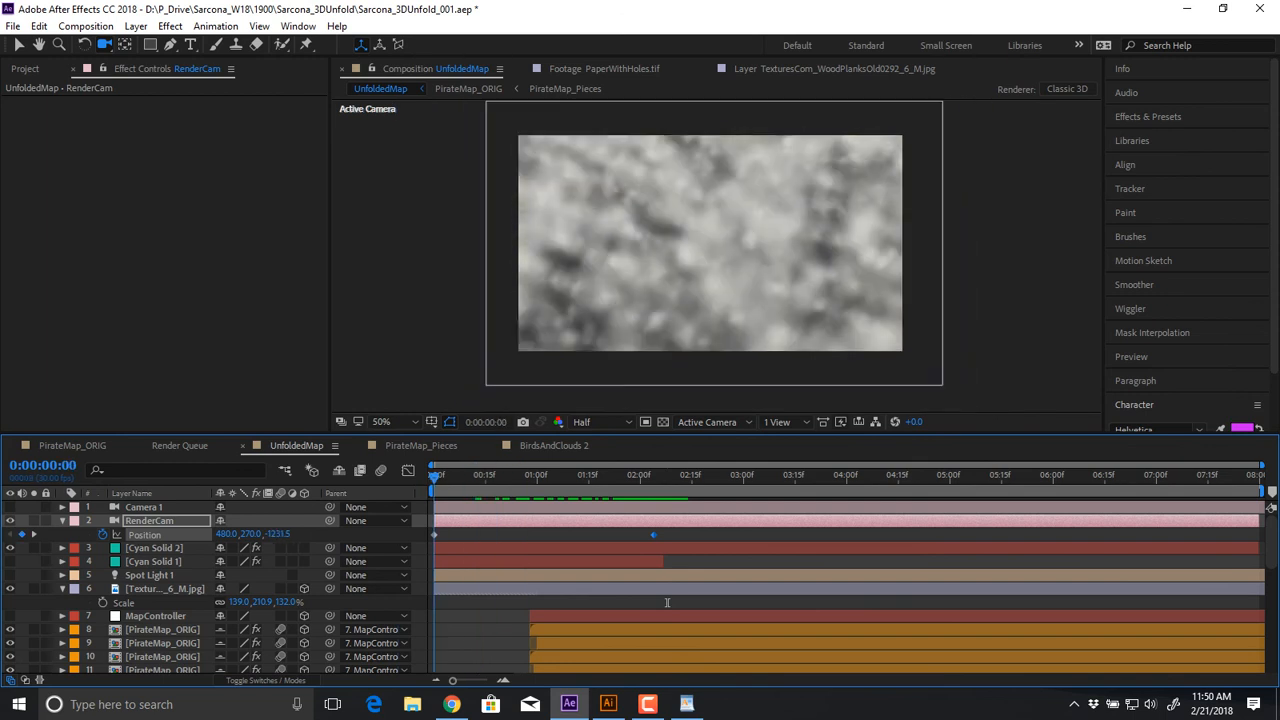
Reveal the keyframes of all UnfoldedMap layers, collapse every layer again and clear the selection
key("ctrl+a")
key("u")
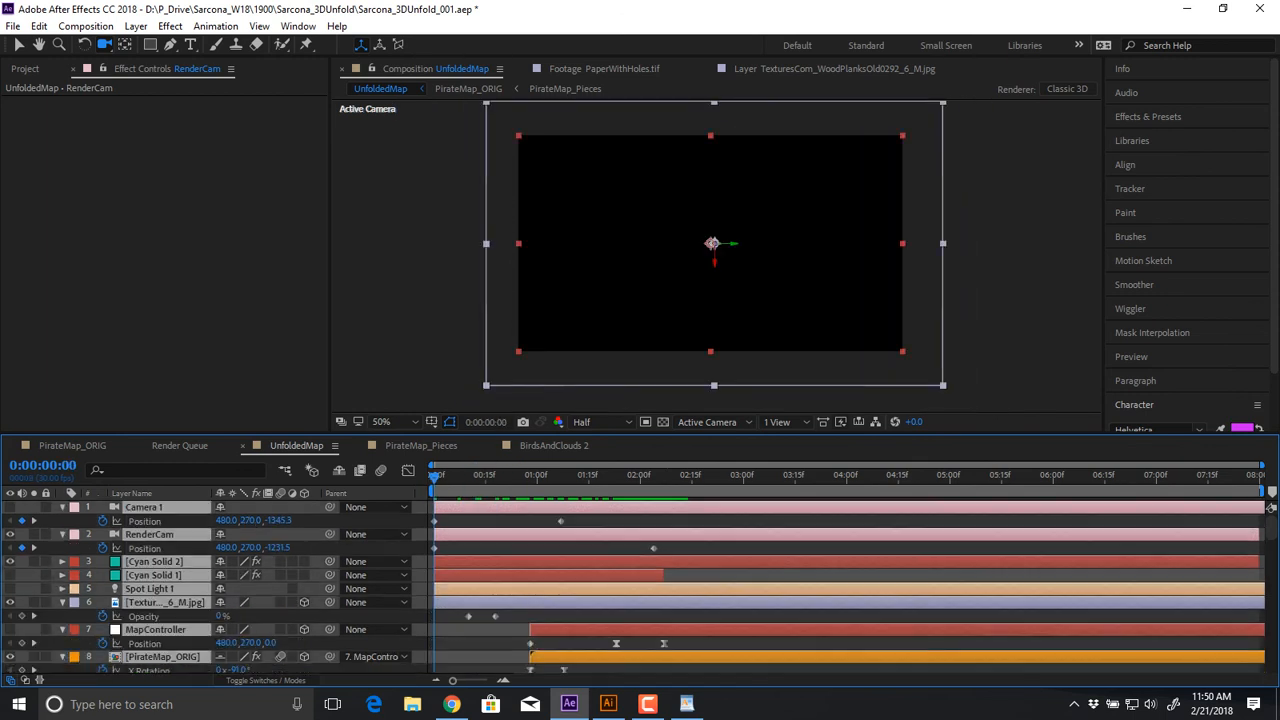
key("u")
key("ctrl+shift+a")
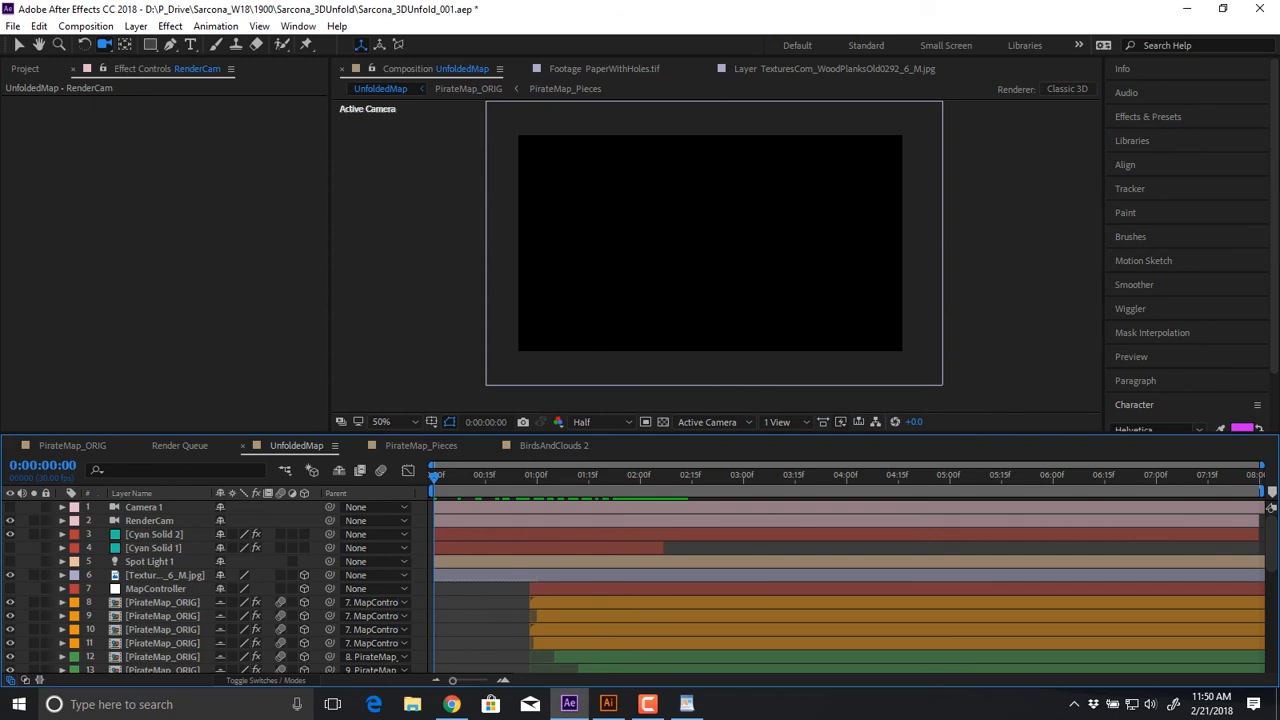
Review the cloud and wood planks layers, and look through the PirateMap_ORIG and PirateMap_Pieces compositions, viewing the whole Pieces frame
left_click(154, 534)
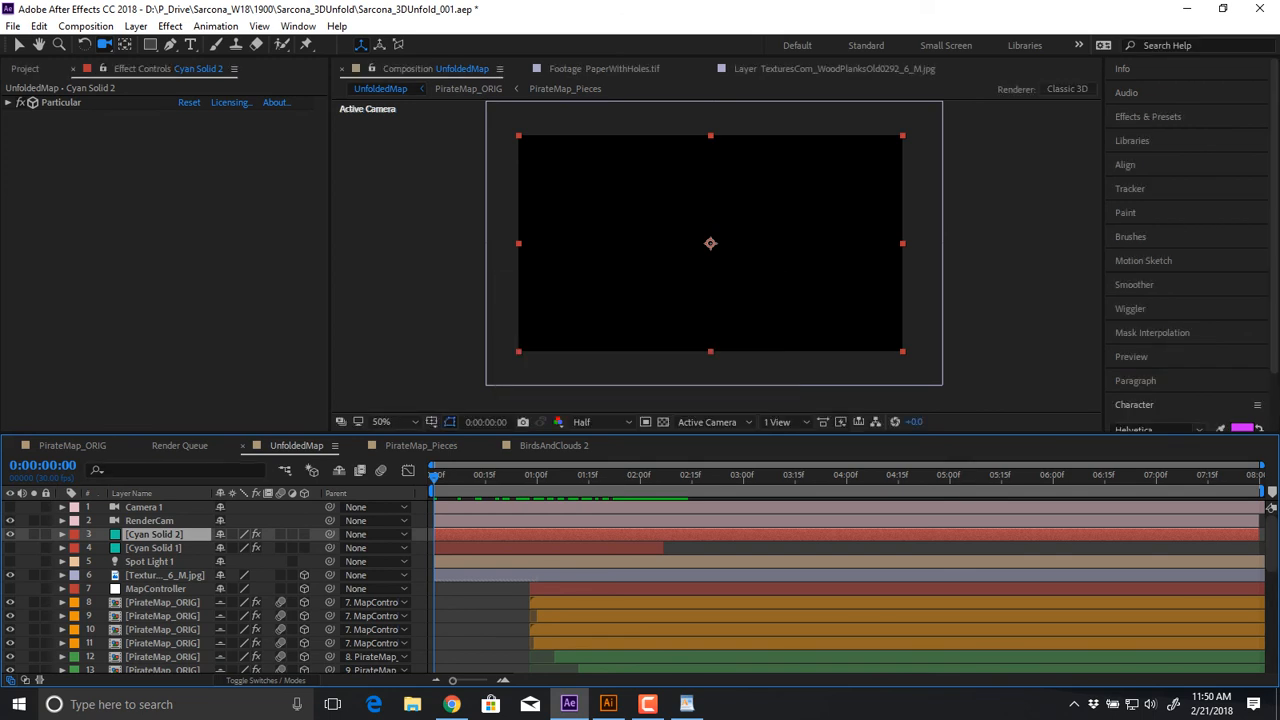
left_click(154, 548)
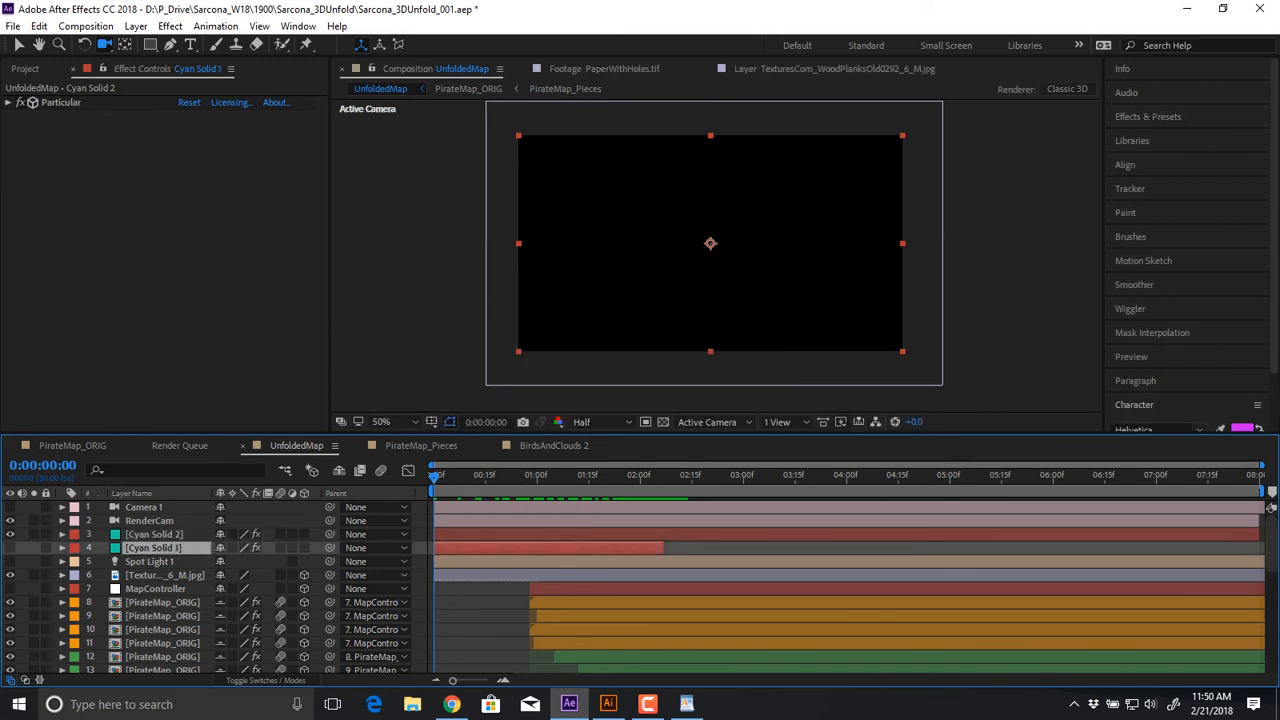
left_click(154, 534)
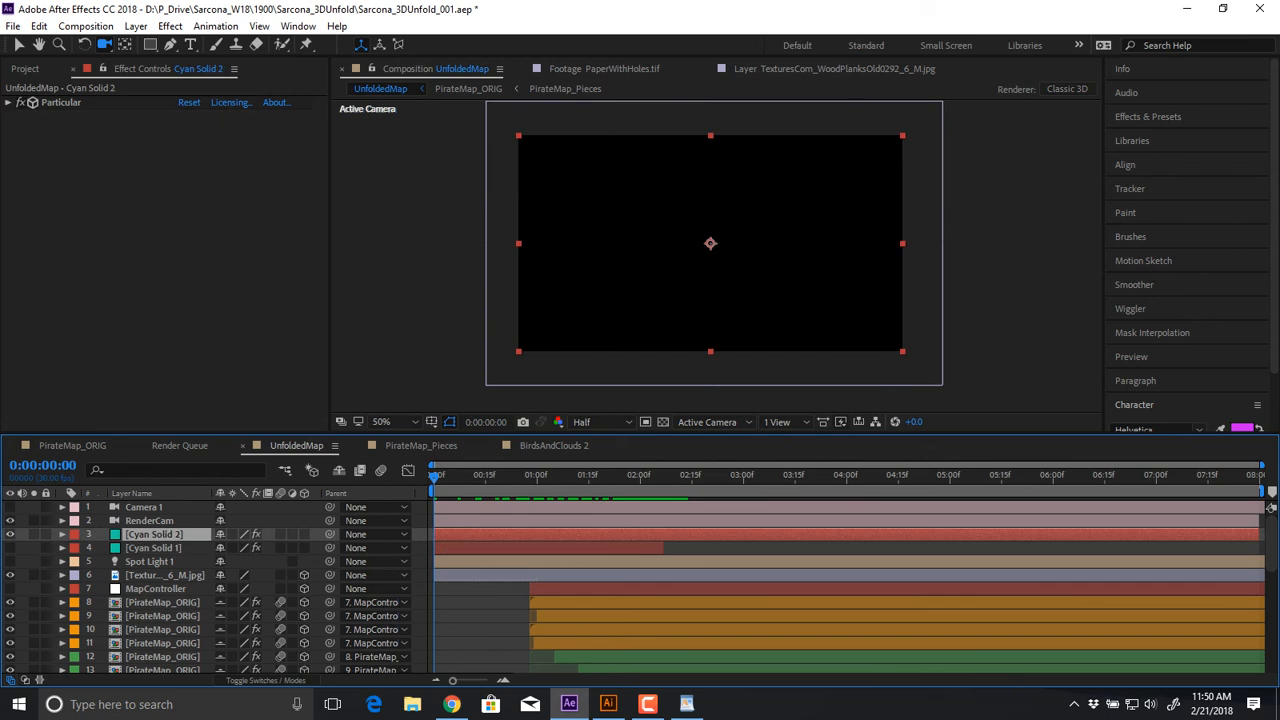
left_click(164, 575)
key("space")
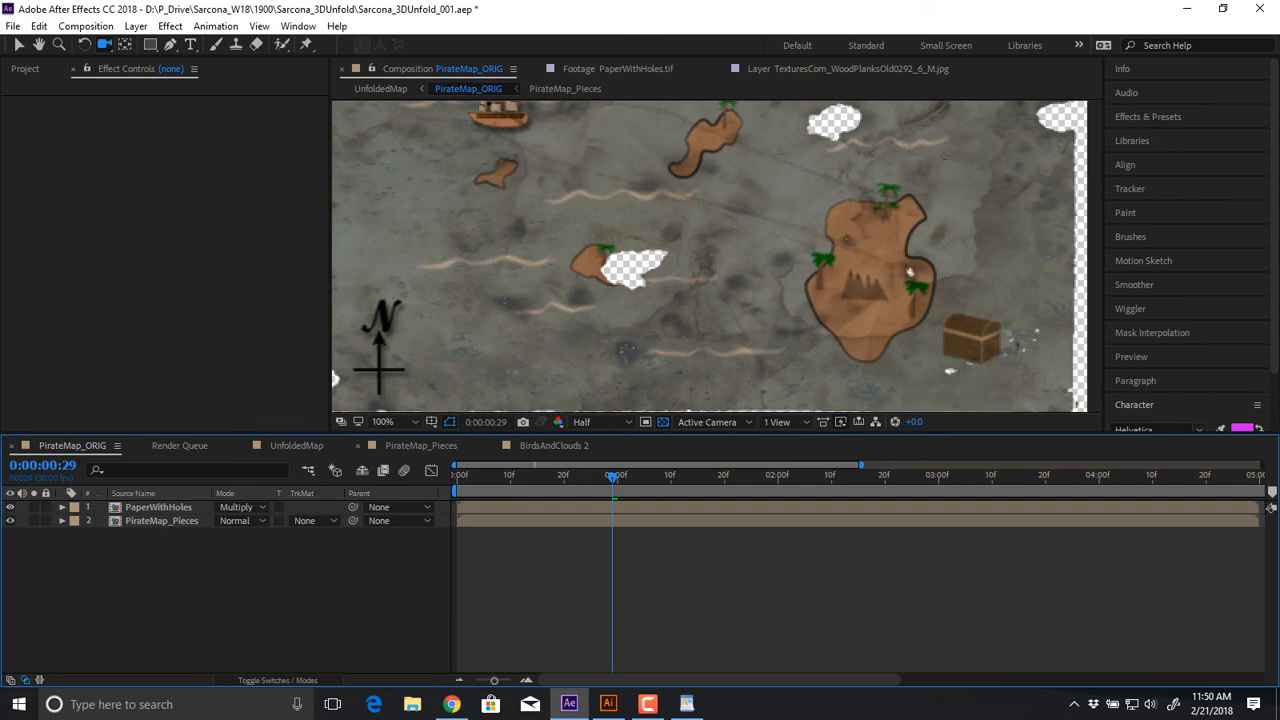
left_click(421, 446)
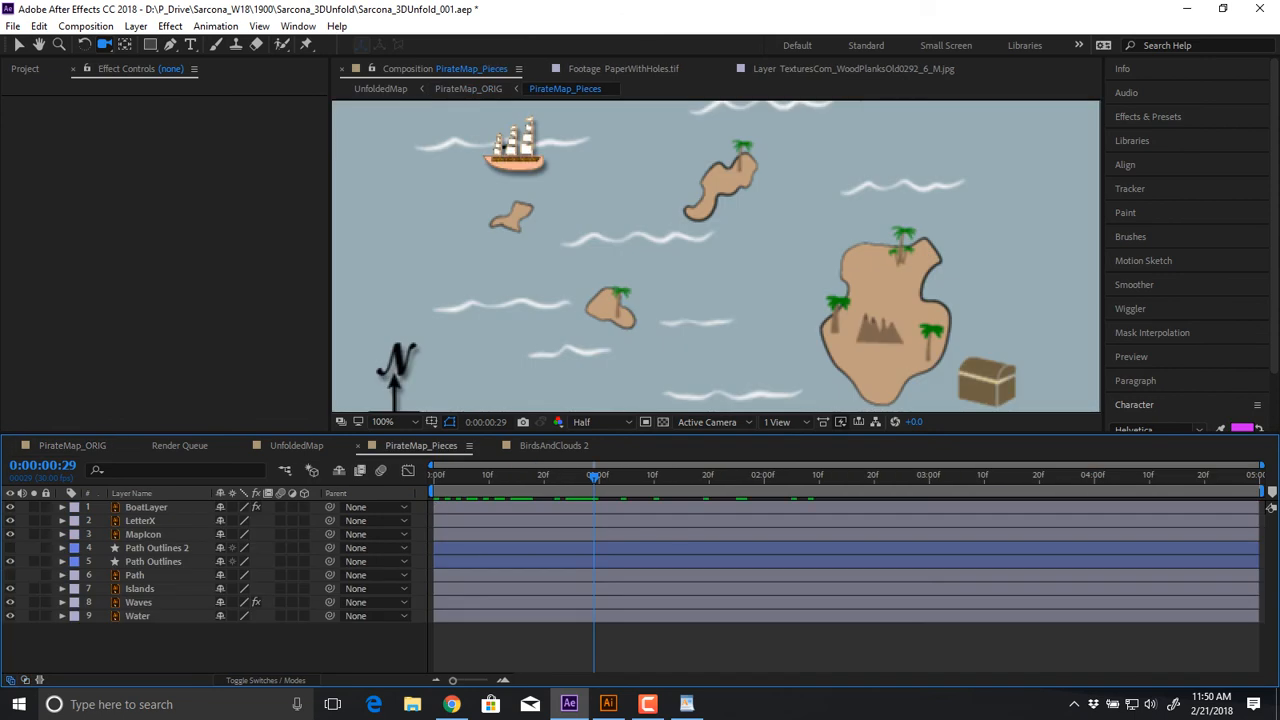
scroll(716, 256, "down", 1)
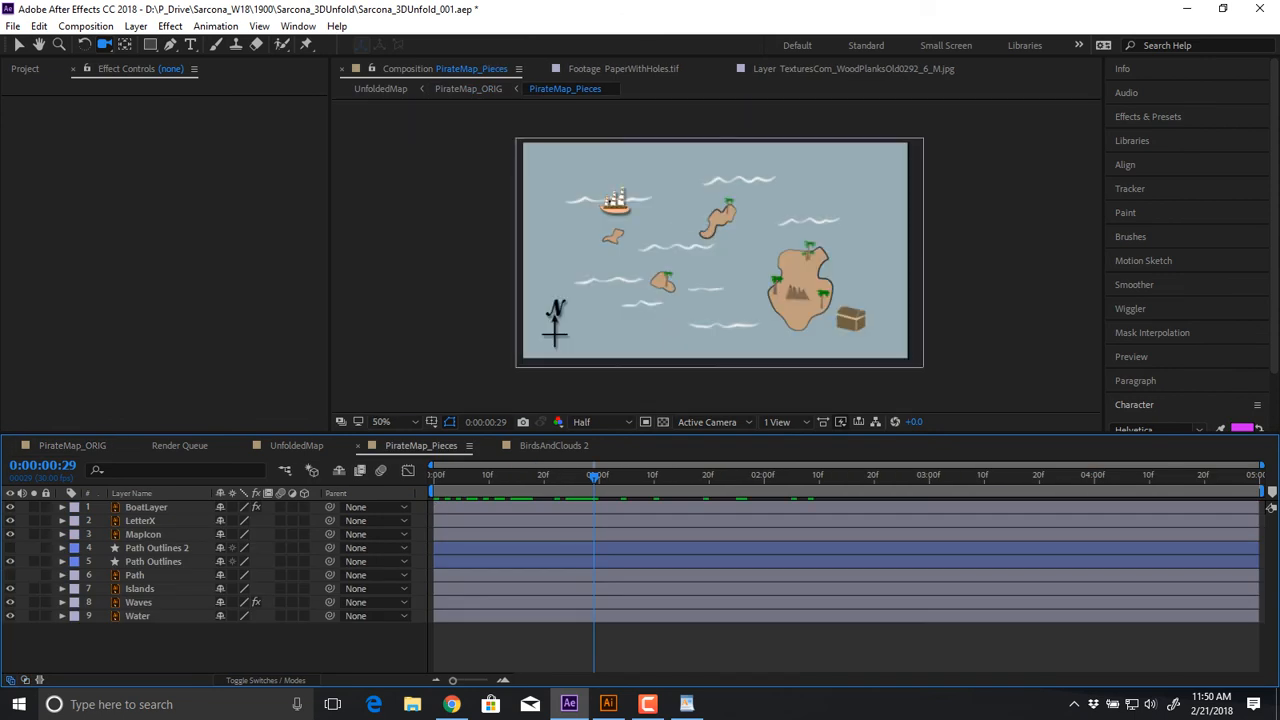
Look through UnfoldedMap, PirateMap_ORIG with its PaperWithHoles and PirateMap_Pieces layers, and open the PirateMap_Pieces composition
key("v")
left_click(296, 446)
scroll(250, 585, "down", 2)
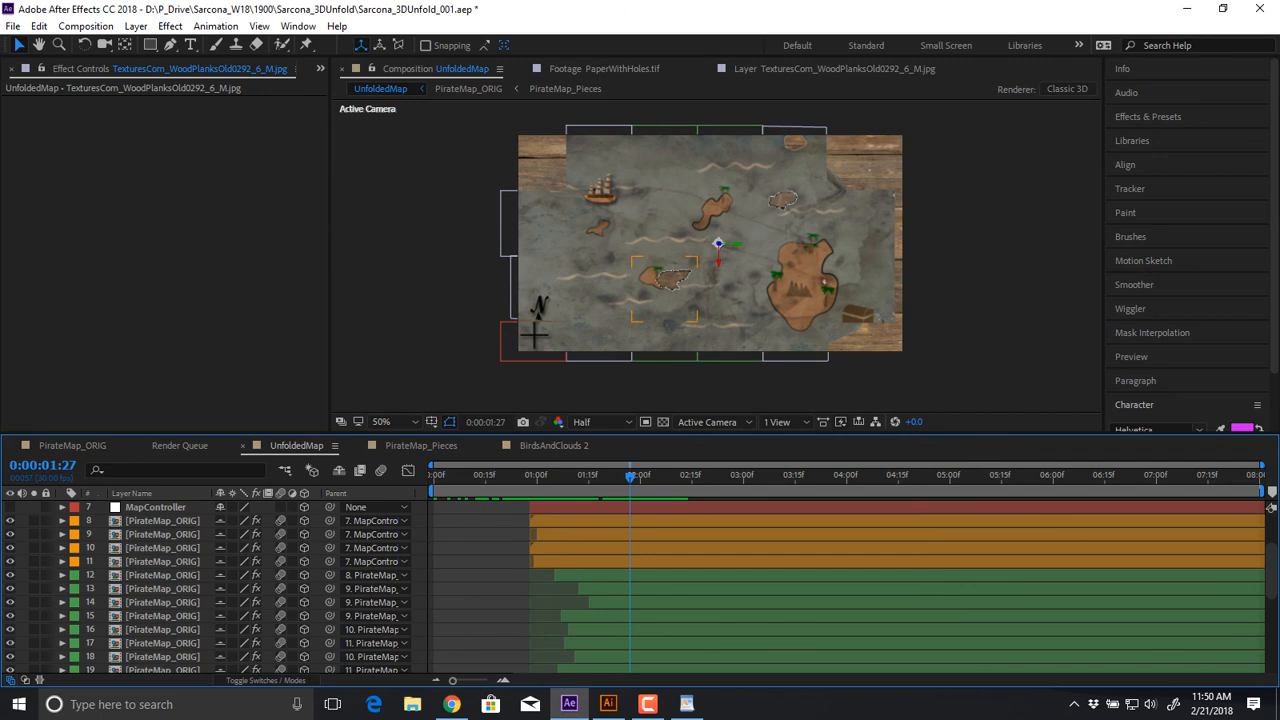
left_click(162, 521)
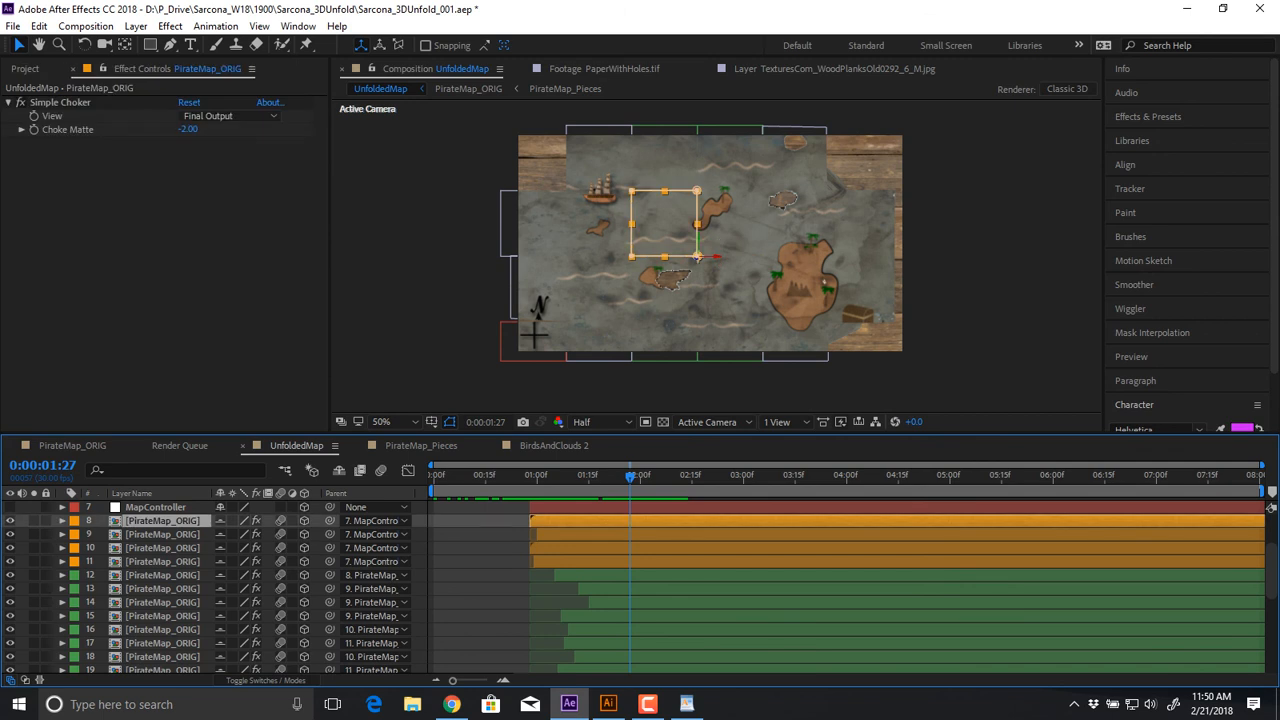
double_click(162, 521)
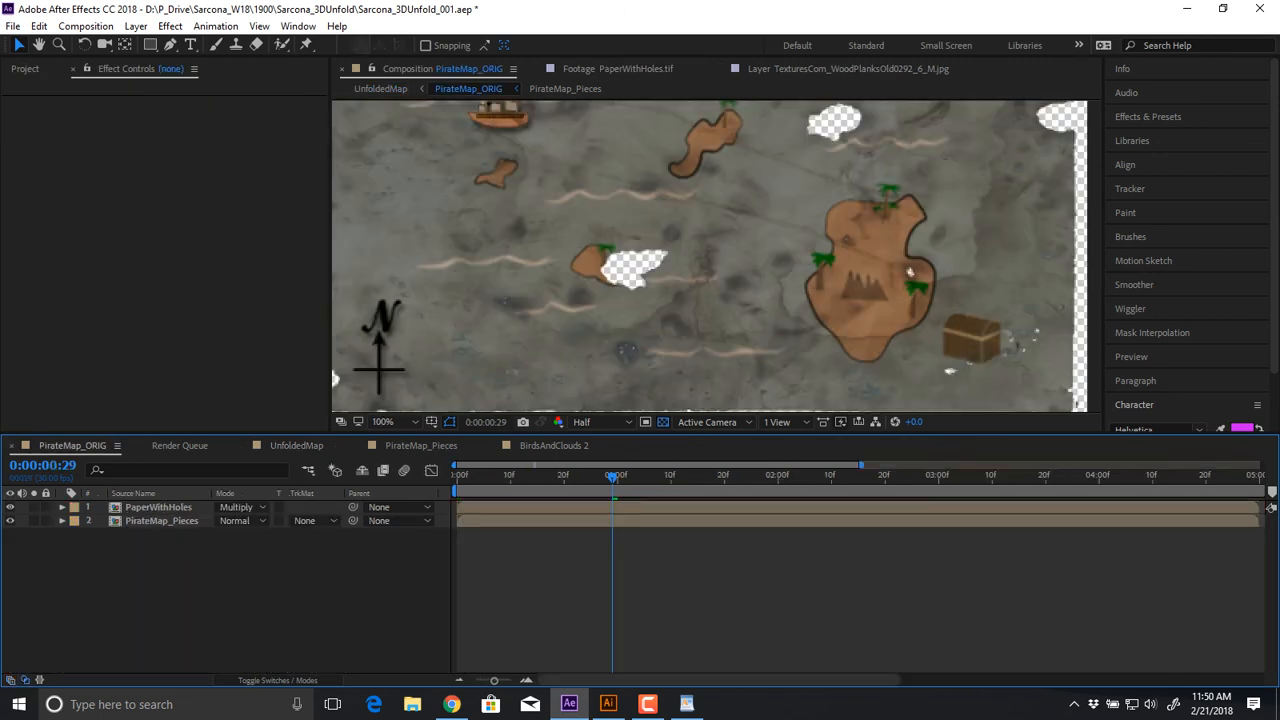
key("comma")
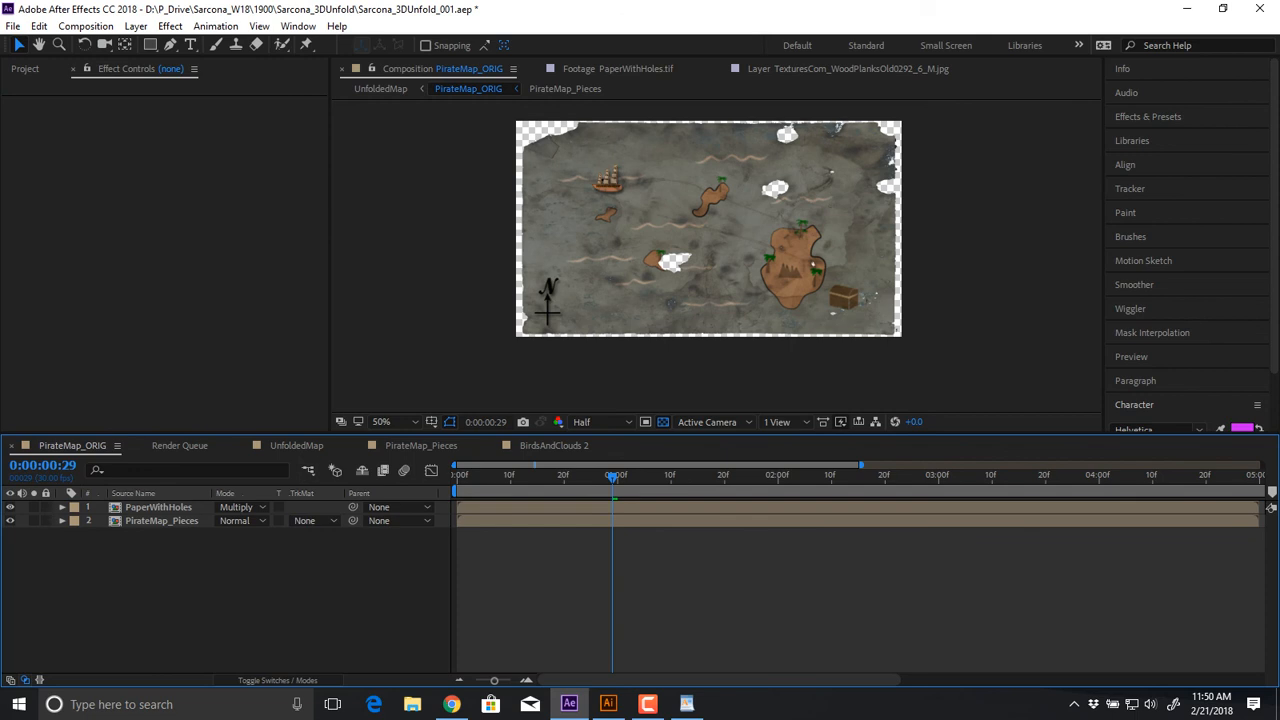
left_click(159, 507)
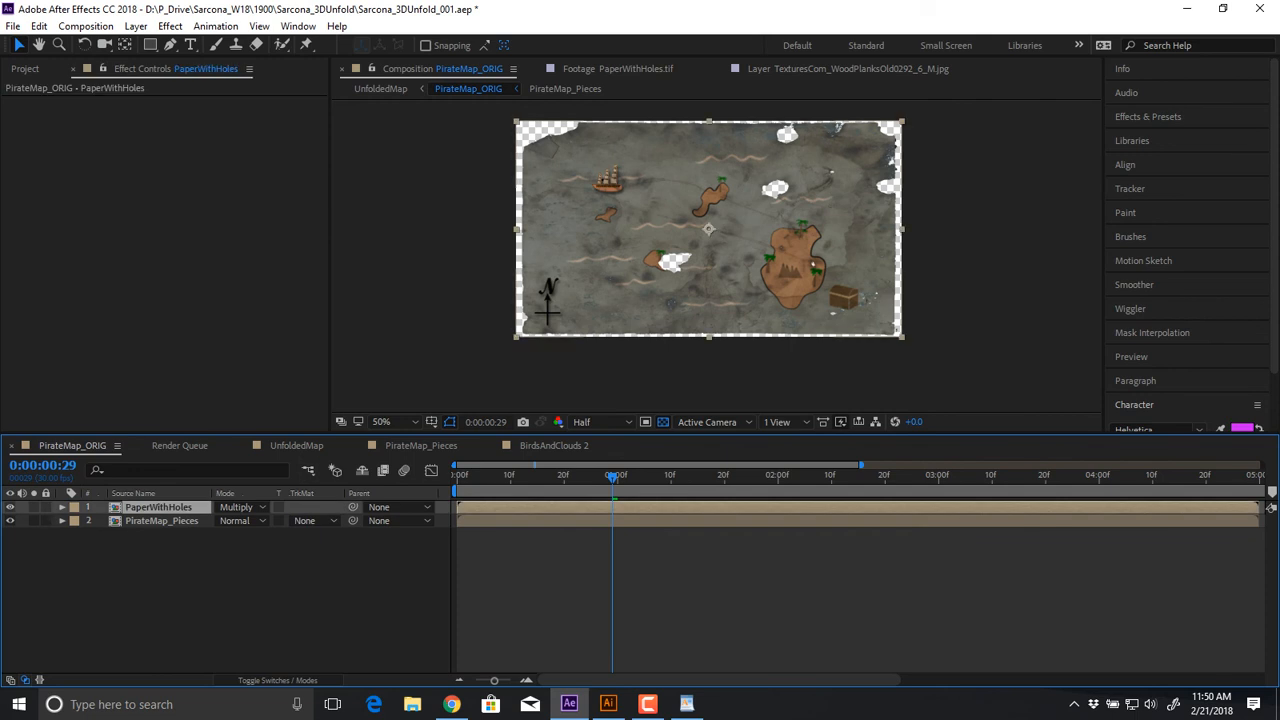
left_click(162, 521)
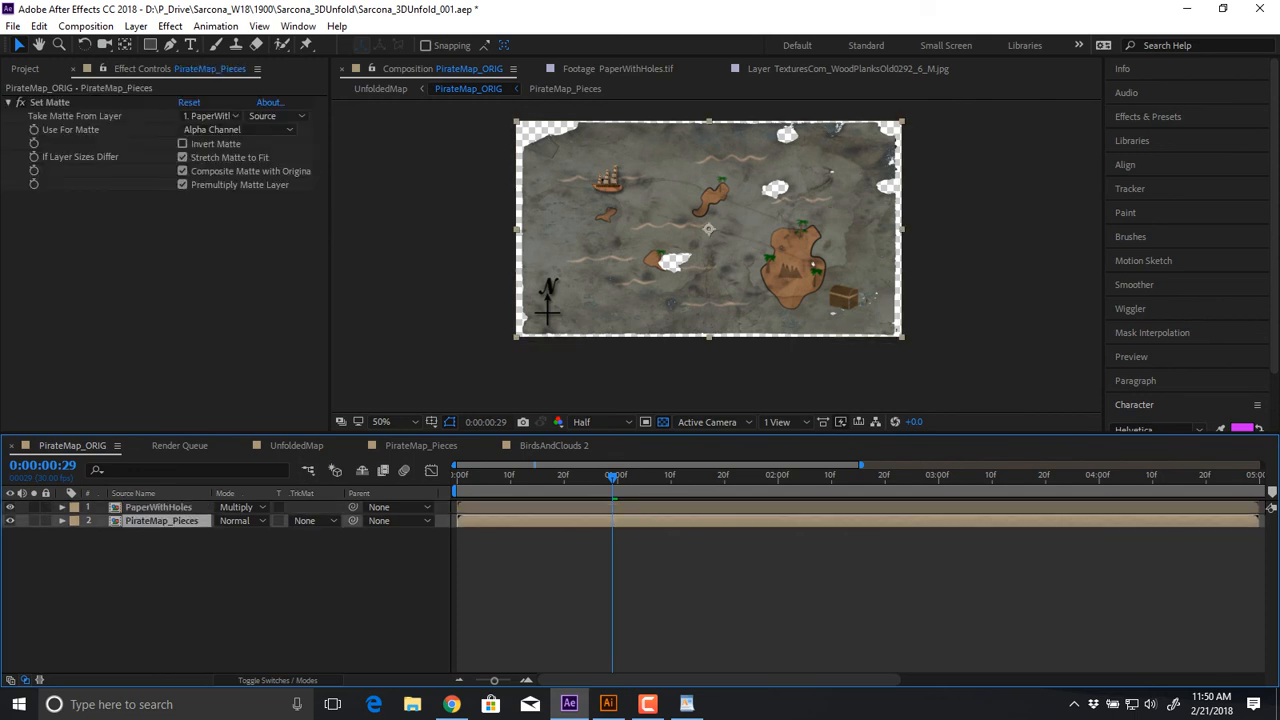
double_click(162, 521)
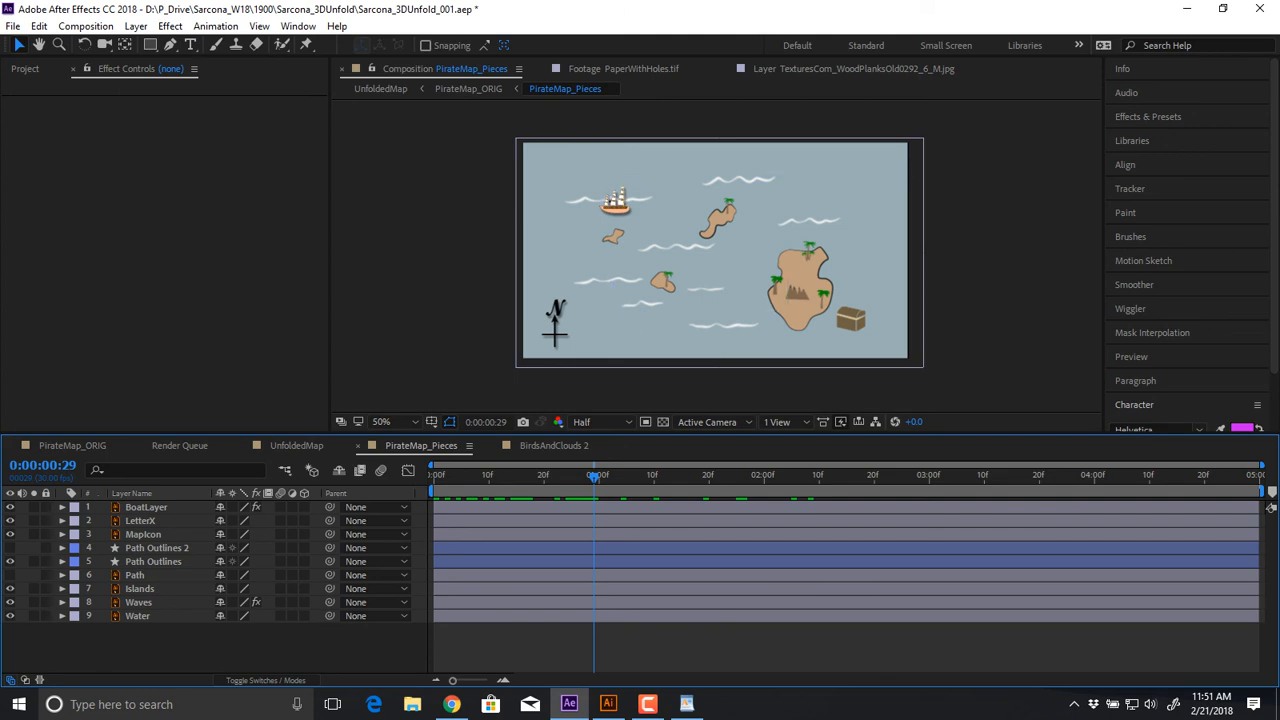
Copy the WingR, WingL and BirdBody layers from BirdsAndClouds 2 into the PirateMap_Pieces composition
left_click(25, 69)
left_click(554, 446)
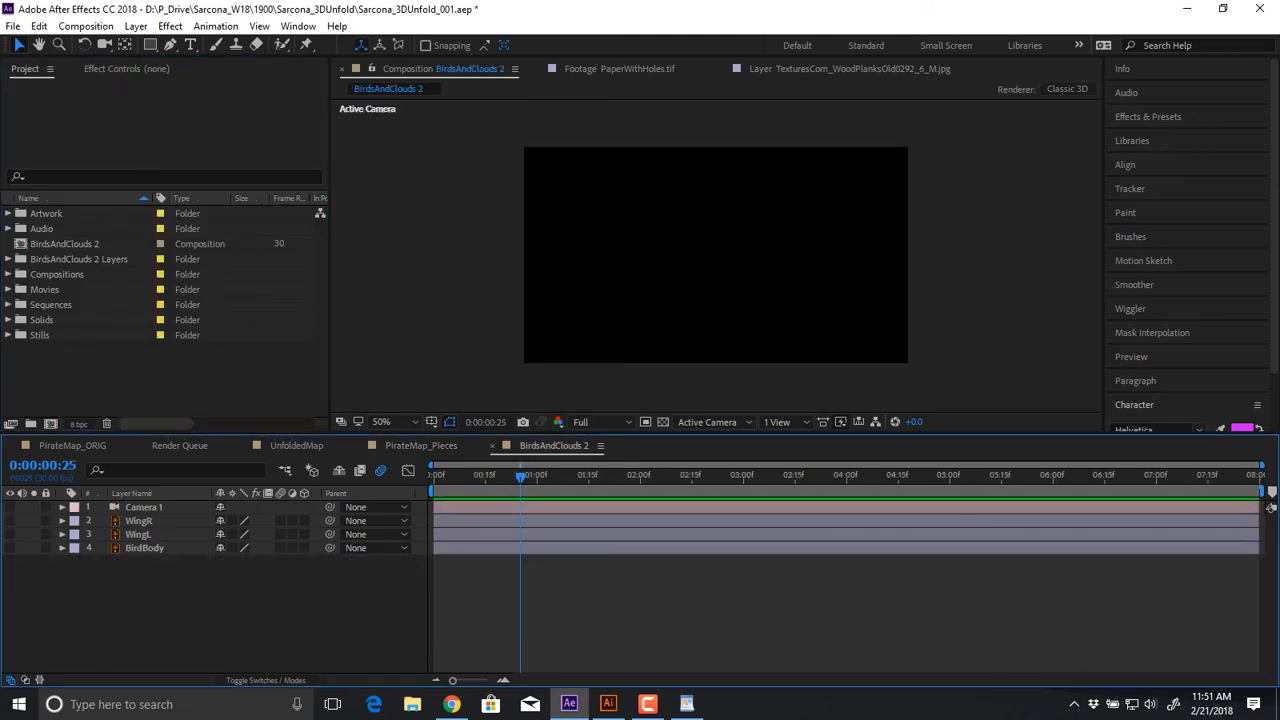
left_click(139, 521)
left_click(144, 548, "shift")
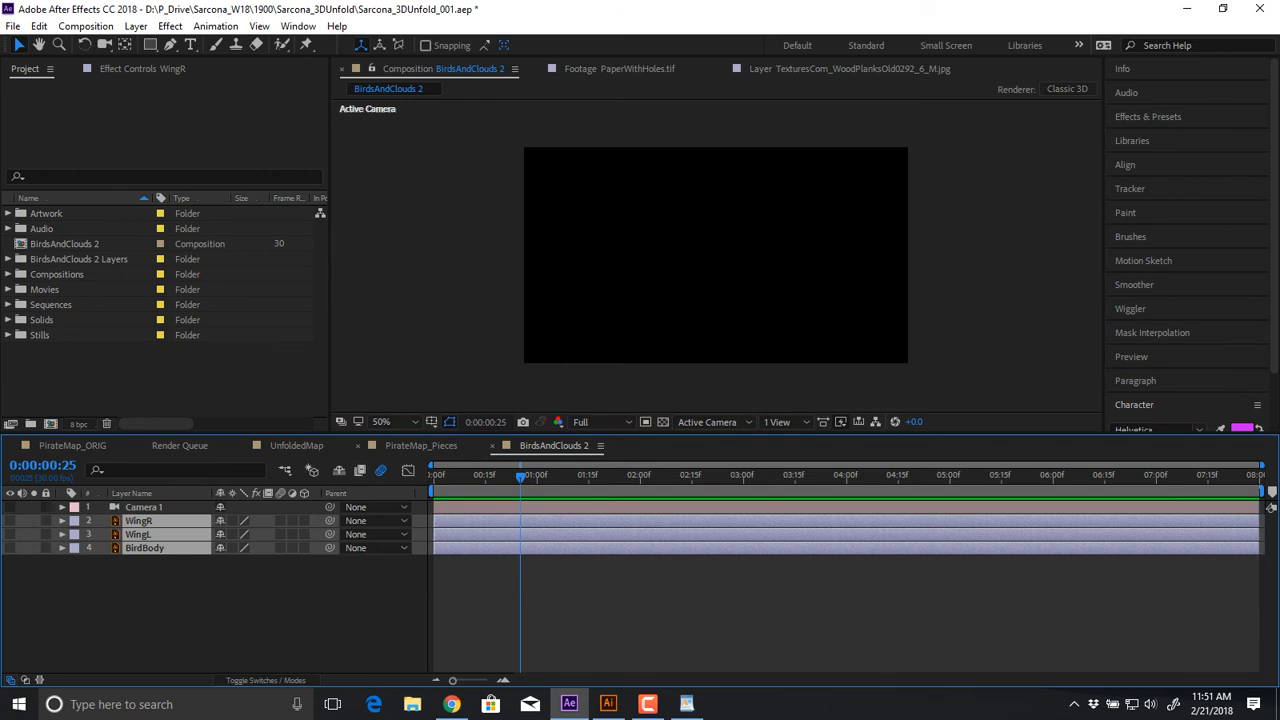
left_click(421, 446)
key("ctrl+v")
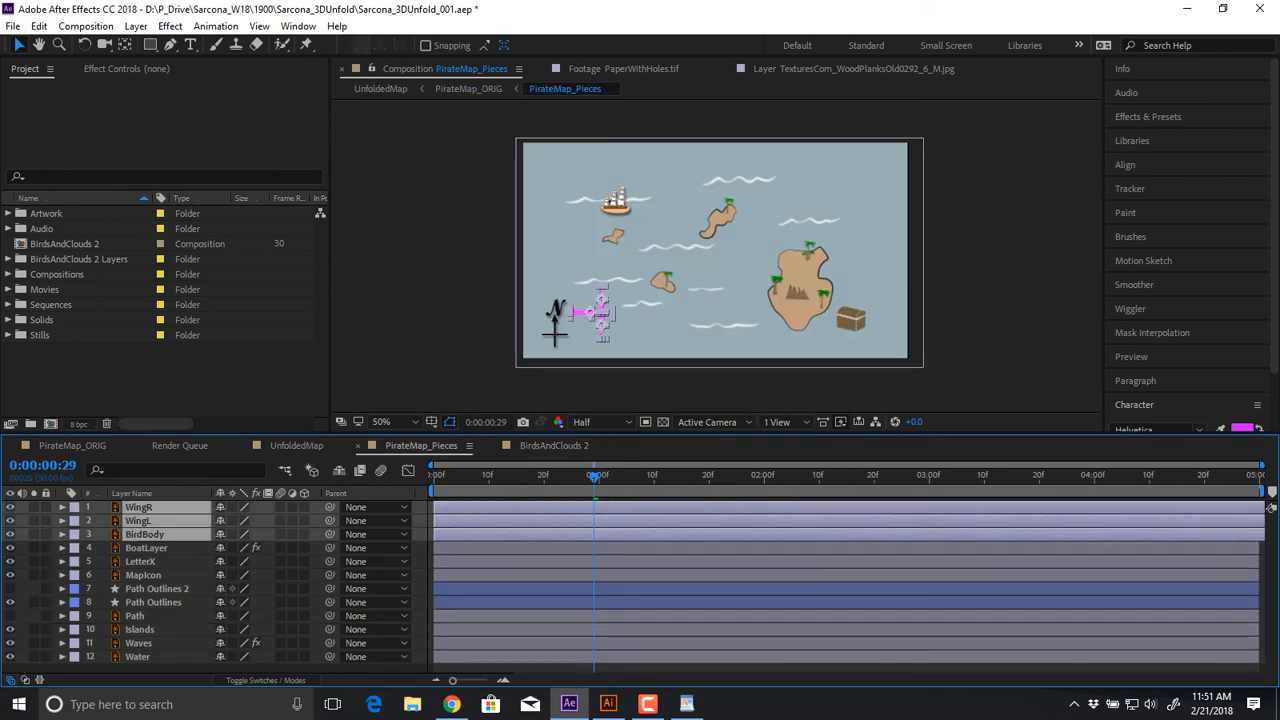
Move the pasted bird parts up into the open water beside the small palm island and check the bird in UnfoldedMap
key(".")
key(".")
left_click_drag(450, 370, 815, 202)
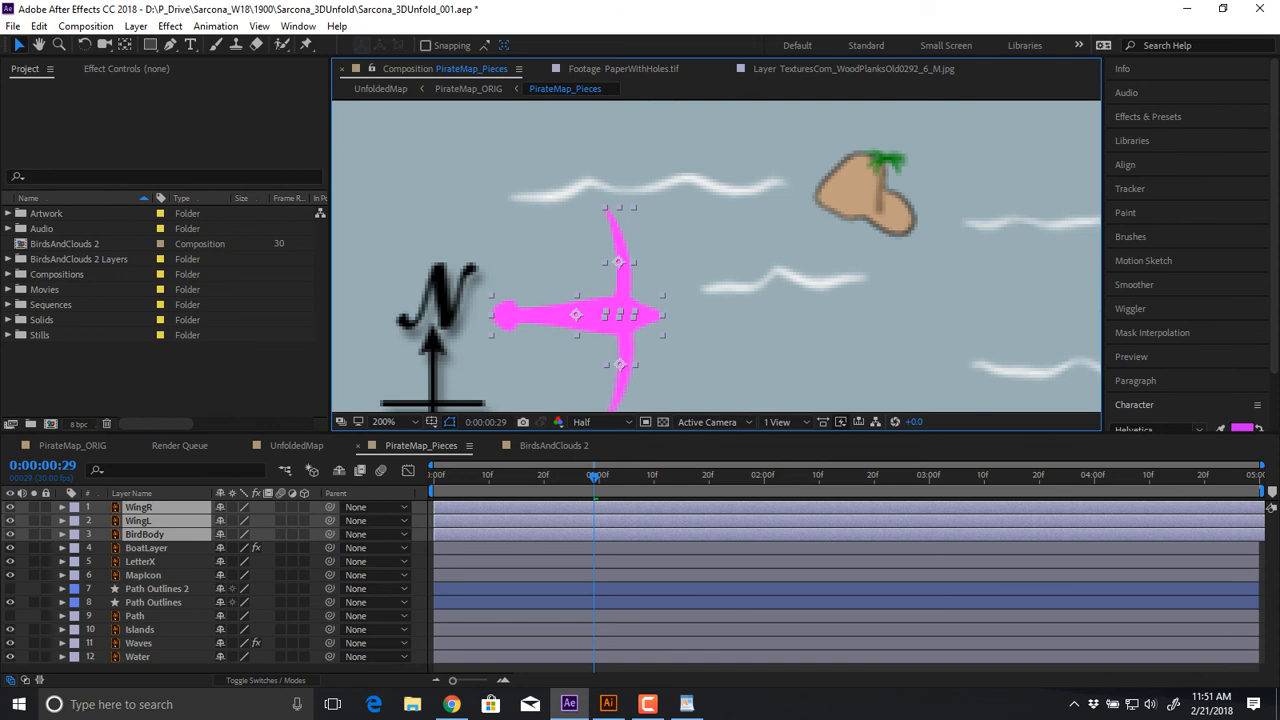
left_click_drag(615, 314, 684, 157)
key("comma")
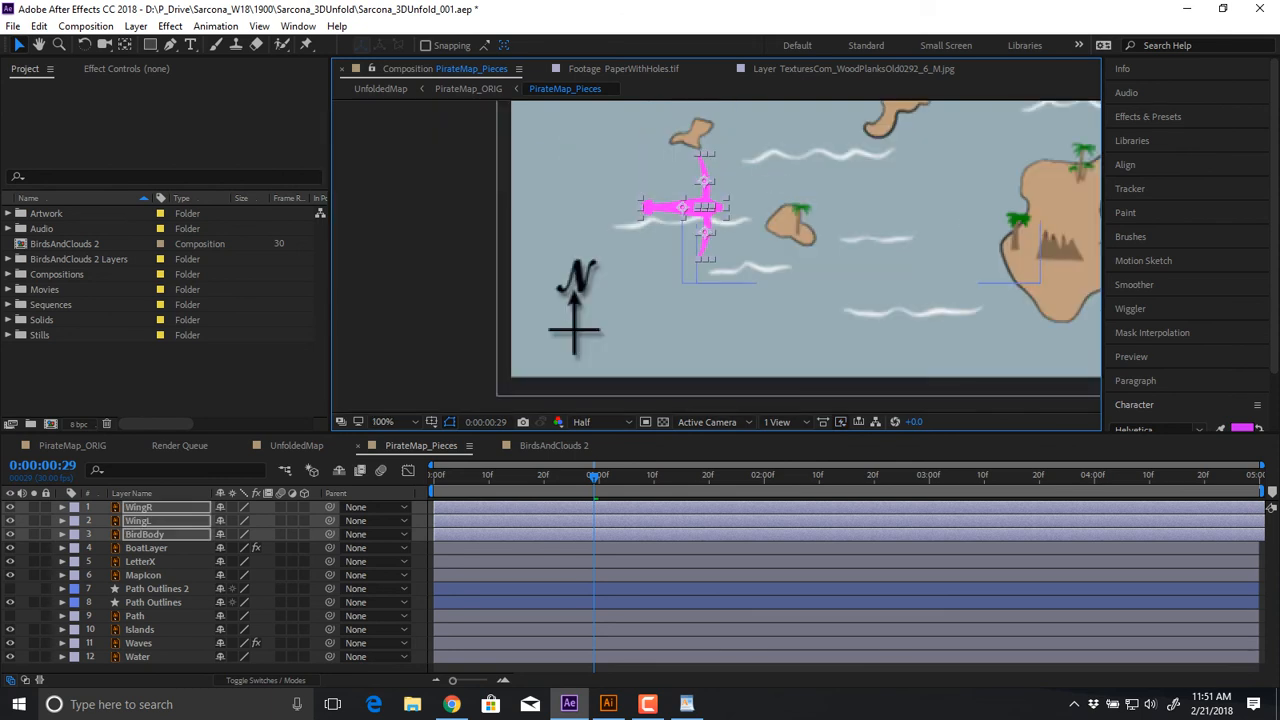
key("comma")
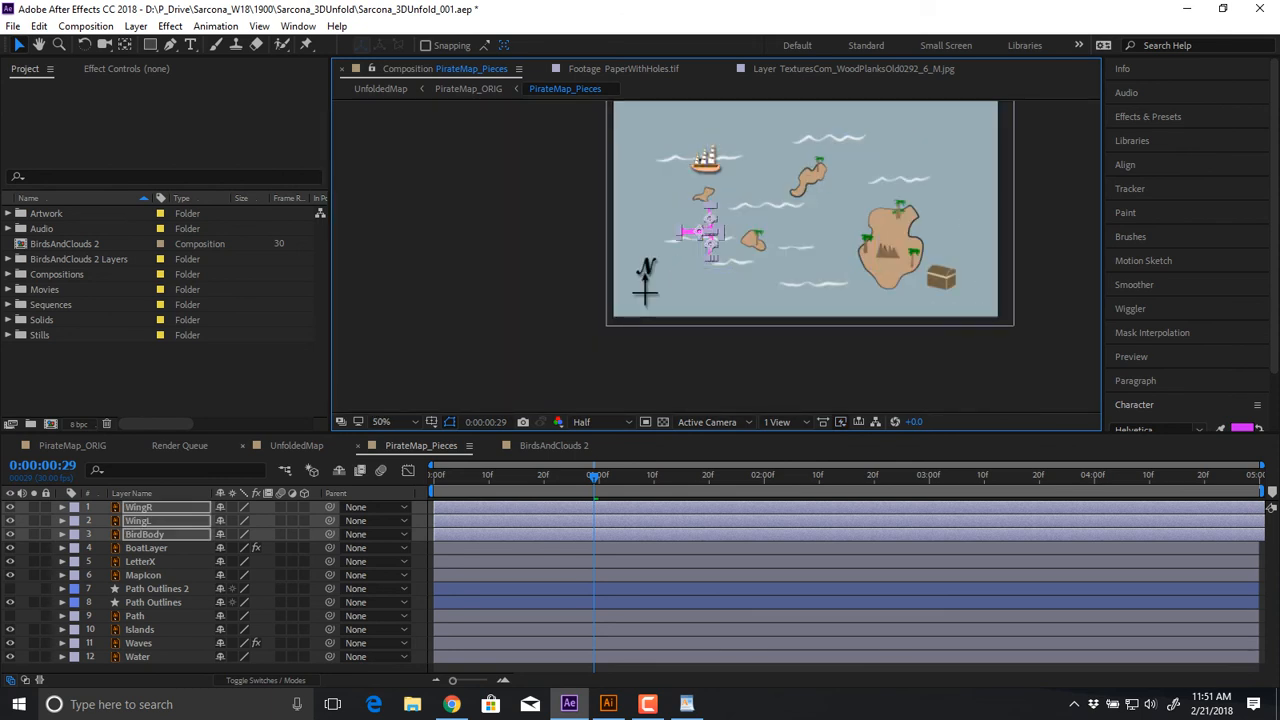
left_click(296, 446)
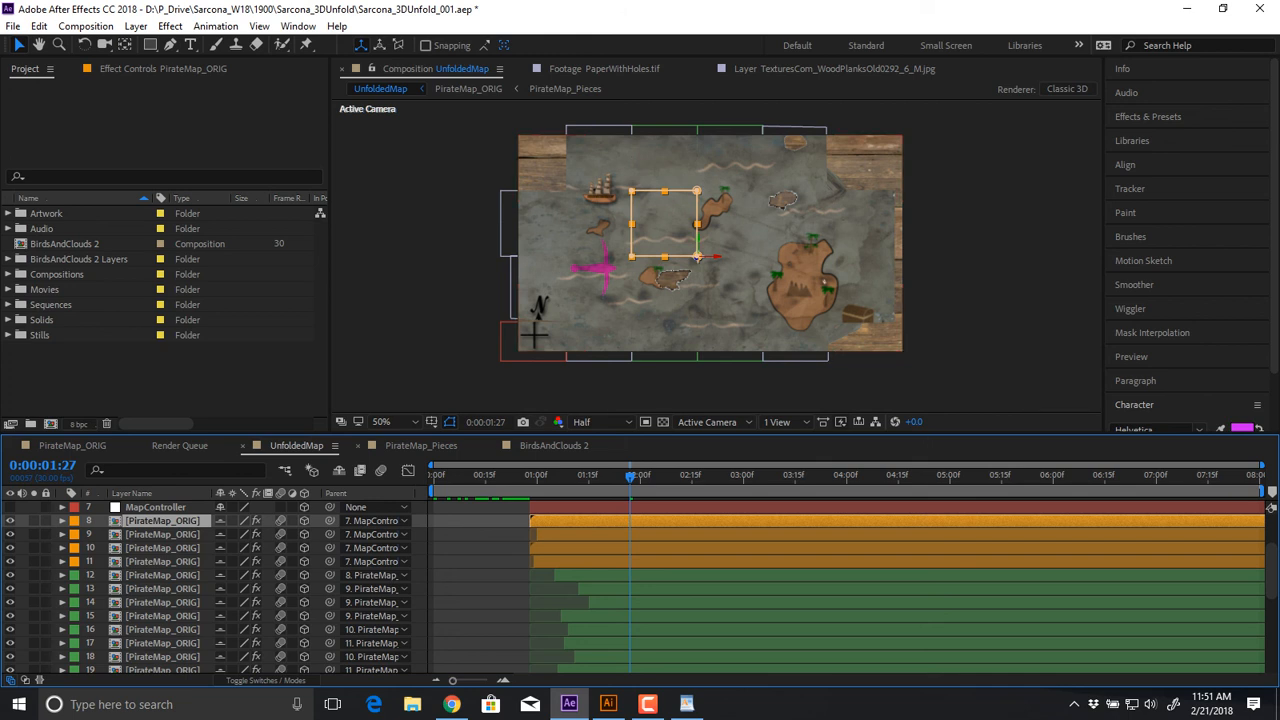
Turn the WingR, WingL and BirdBody layers in PirateMap_Pieces into 3D layers
left_click(421, 446)
scroll(716, 256, "up", 2)
left_click_drag(716, 242, 718, 316)
left_click(190, 668)
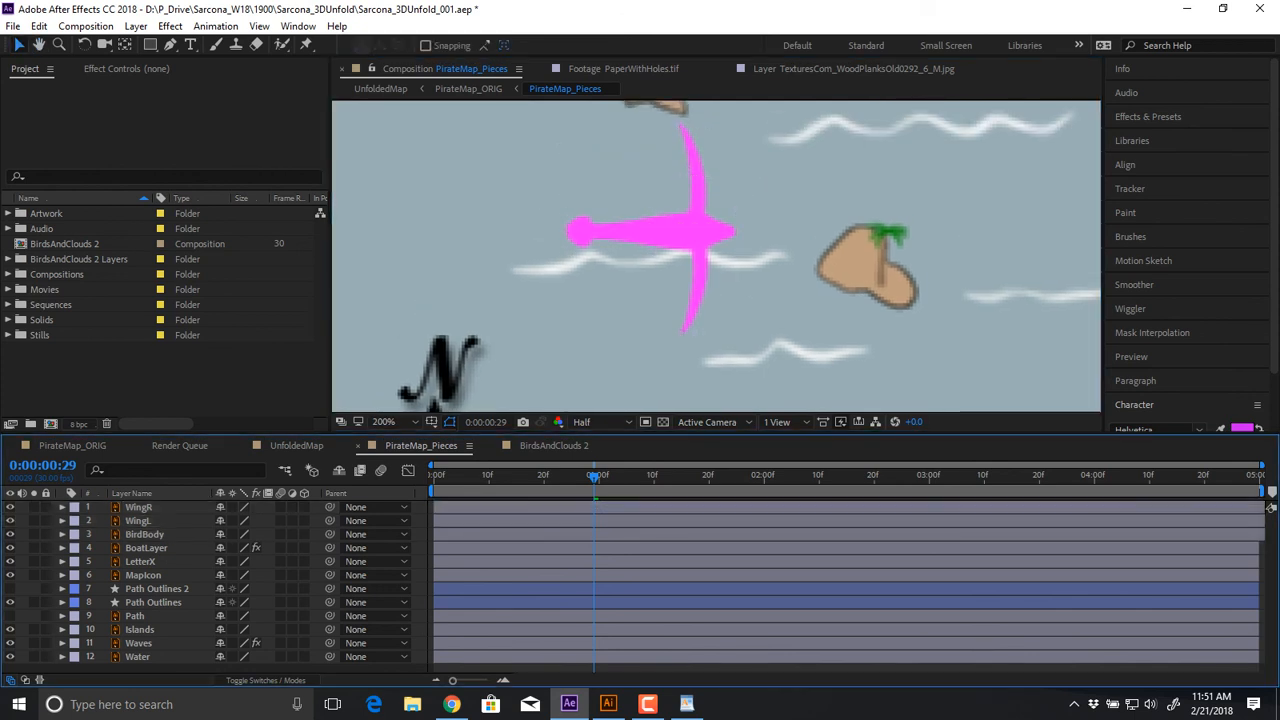
left_click(139, 508)
left_click(144, 535, "shift")
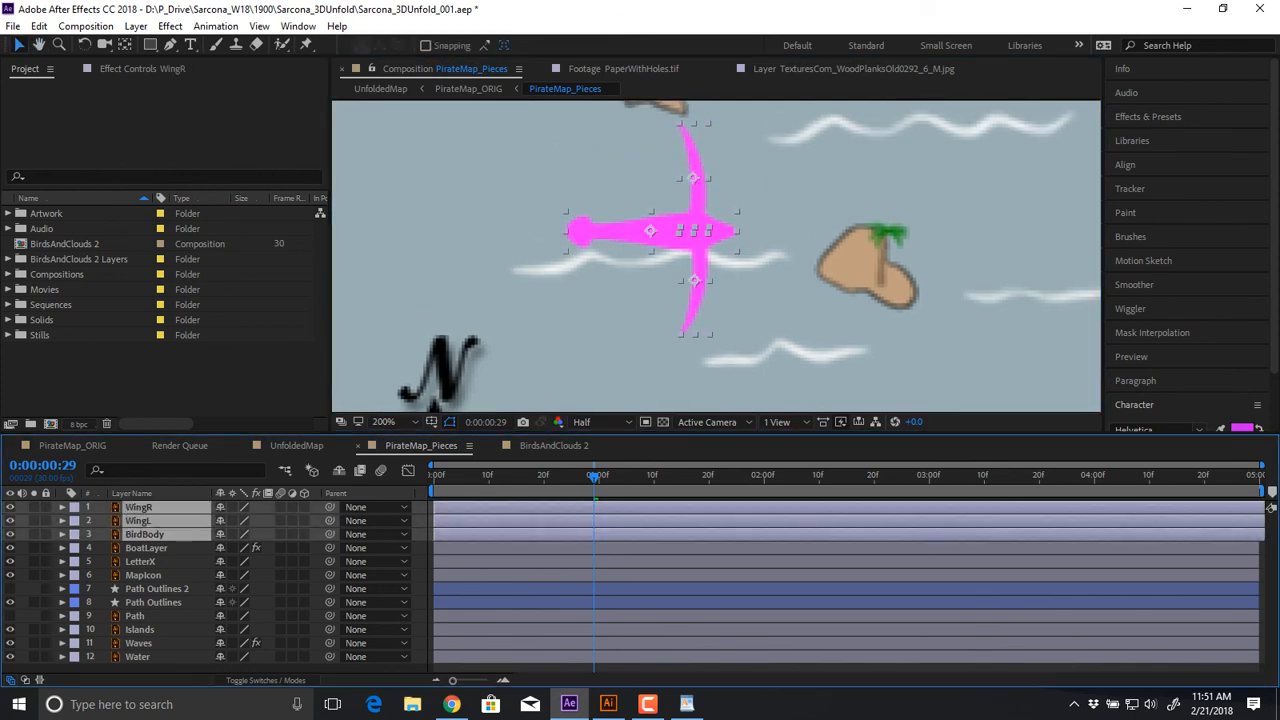
left_click(304, 521)
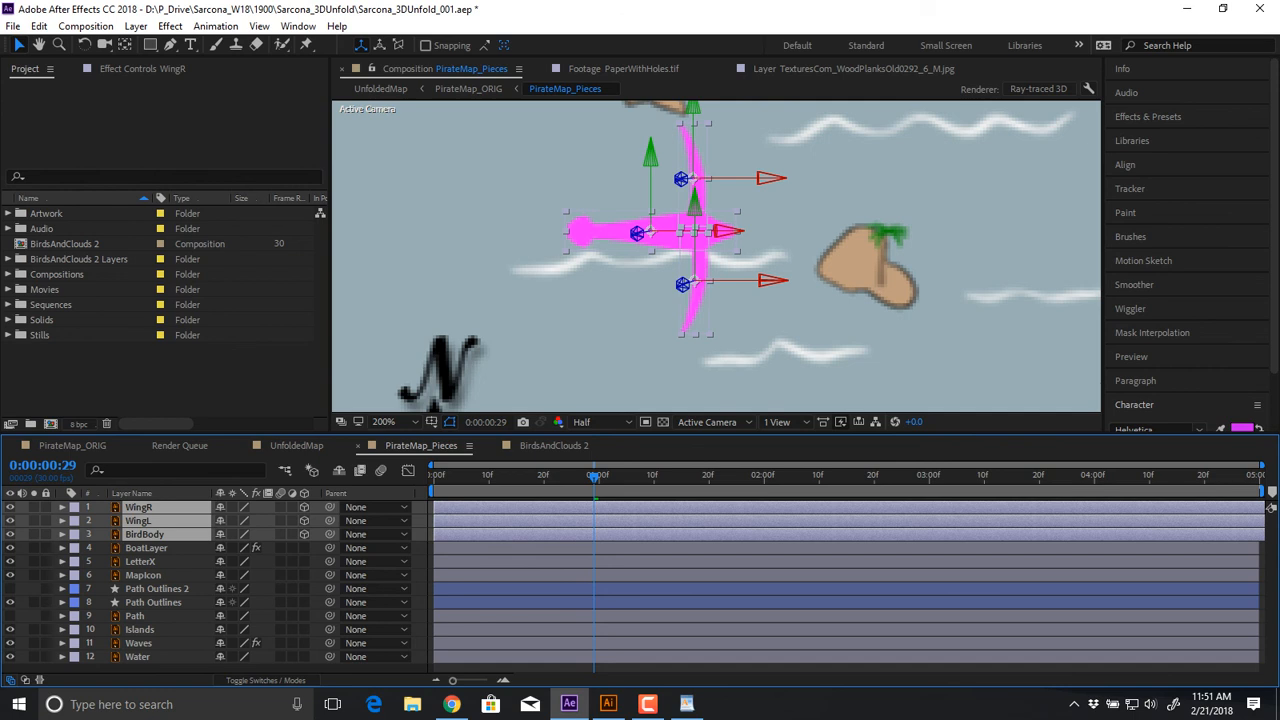
Move WingR's anchor point from the middle of the wing to where it meets the bird's body
left_click(146, 548)
left_click(139, 508)
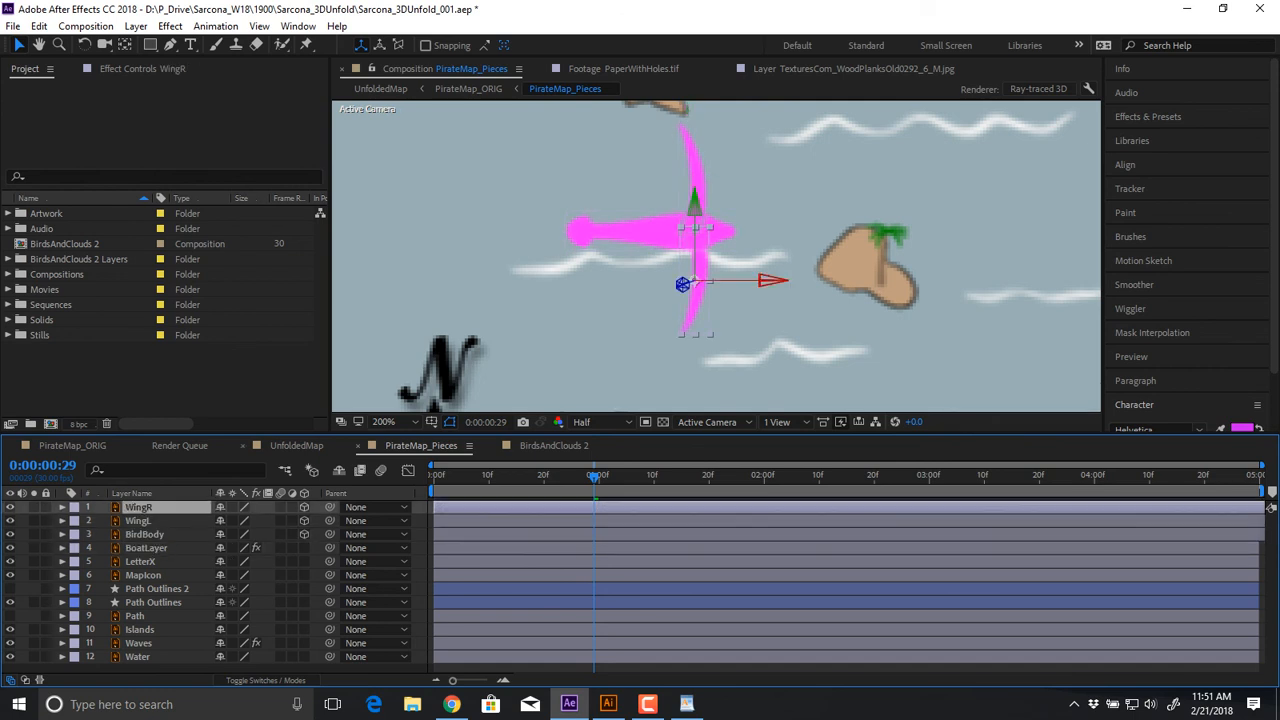
key("y")
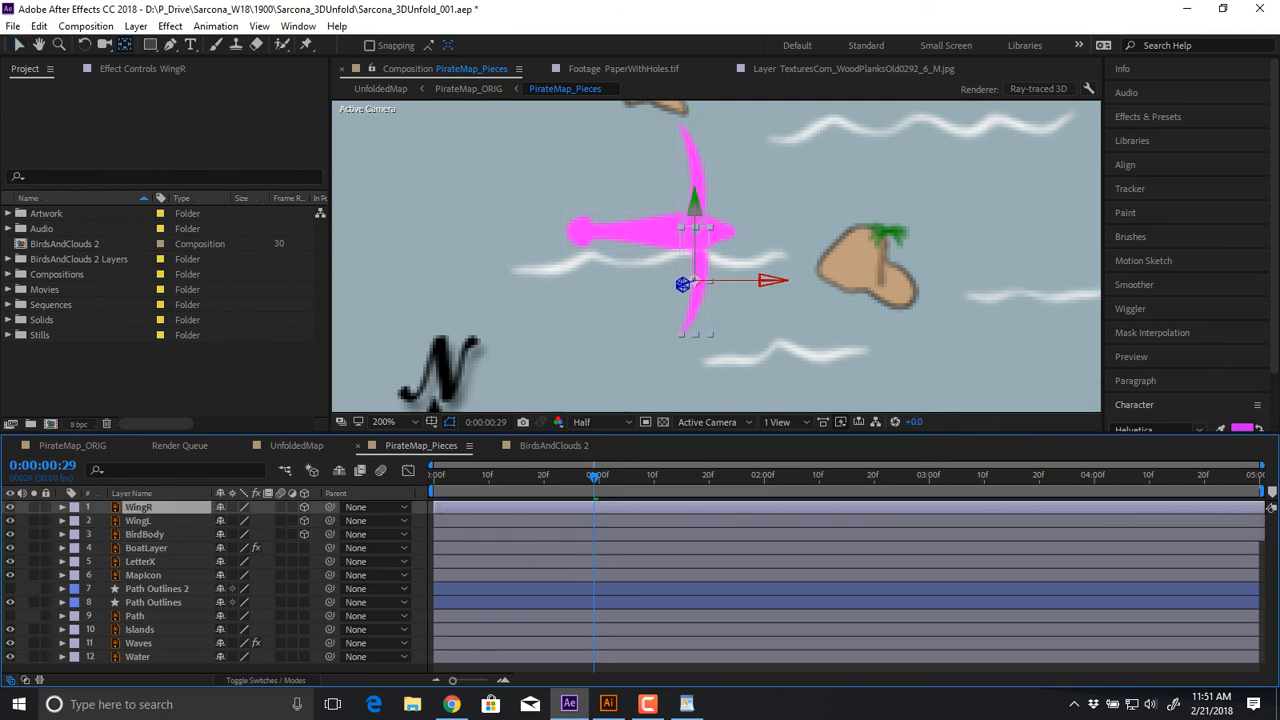
key("period")
key("space")
left_click_drag(673, 304, 685, 248)
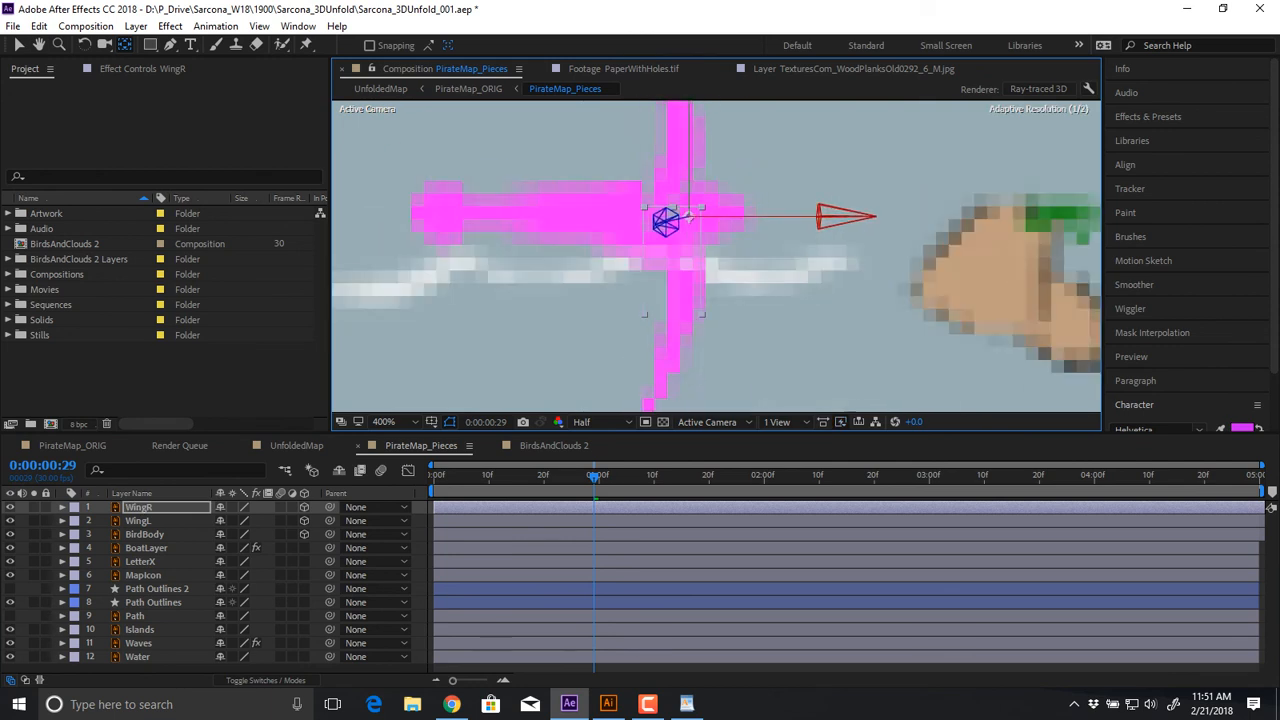
Set the composition preview to Full resolution and Fast Previews to Off (Final Quality)
left_click(590, 421)
left_click(602, 463)
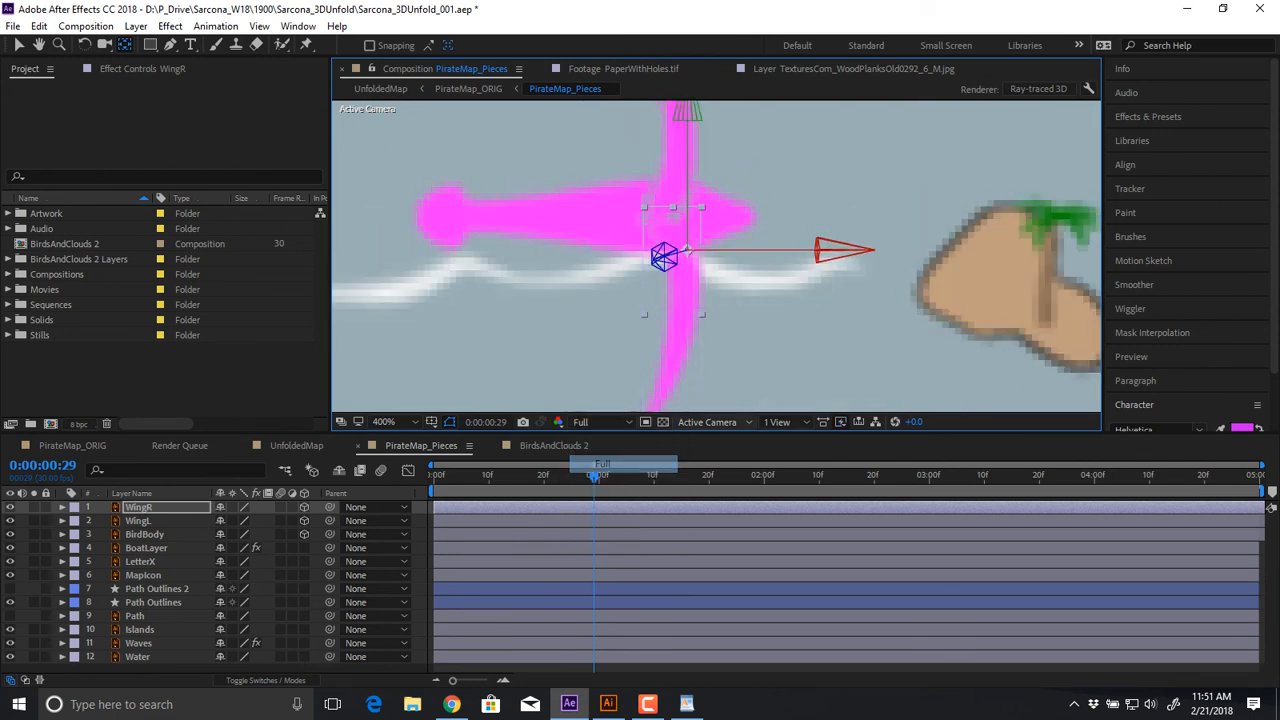
left_click(841, 422)
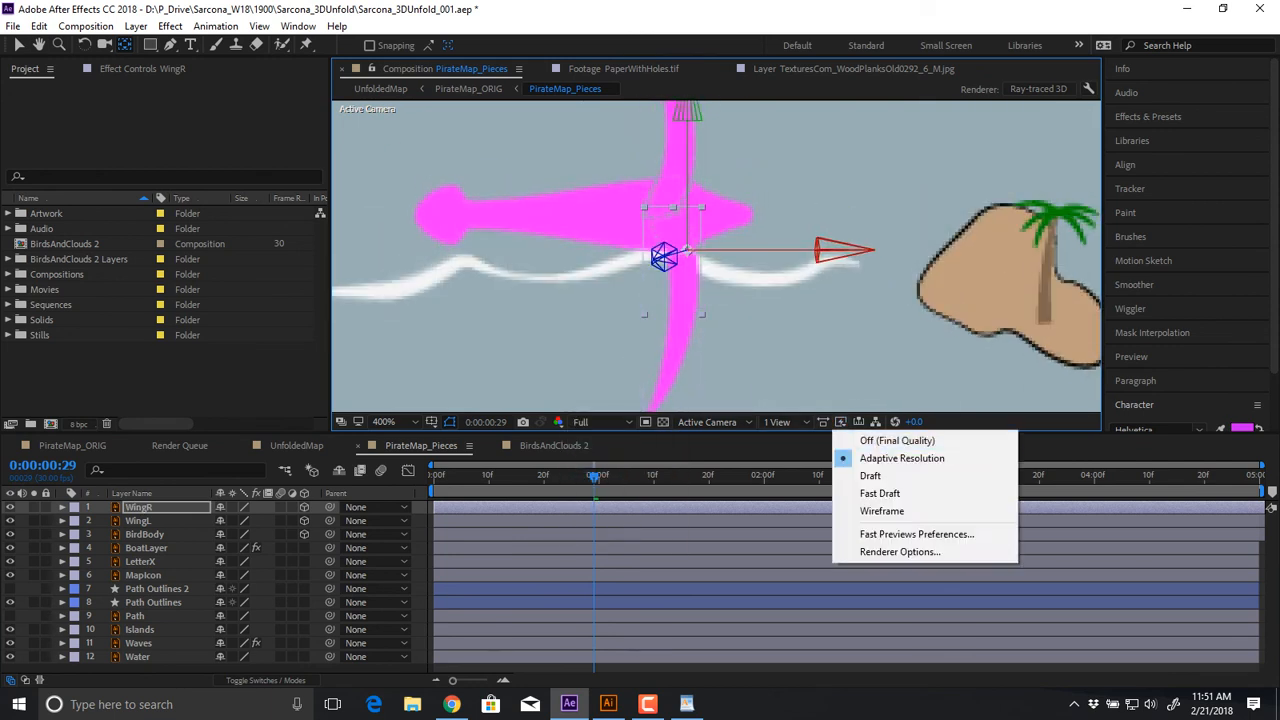
left_click(898, 441)
Place the anchor points of WingR and WingL just inside the bird's body at the wing joints
left_click_drag(687, 250, 675, 229)
left_click(139, 521)
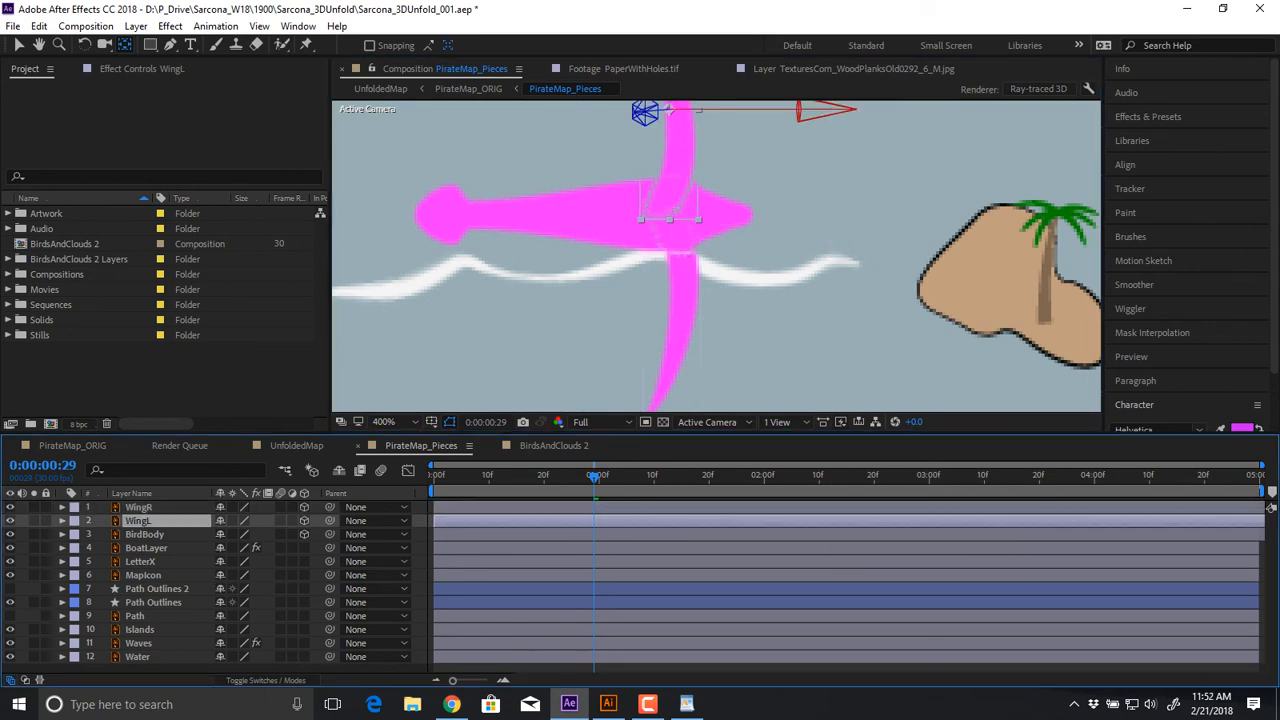
left_click_drag(668, 108, 676, 194)
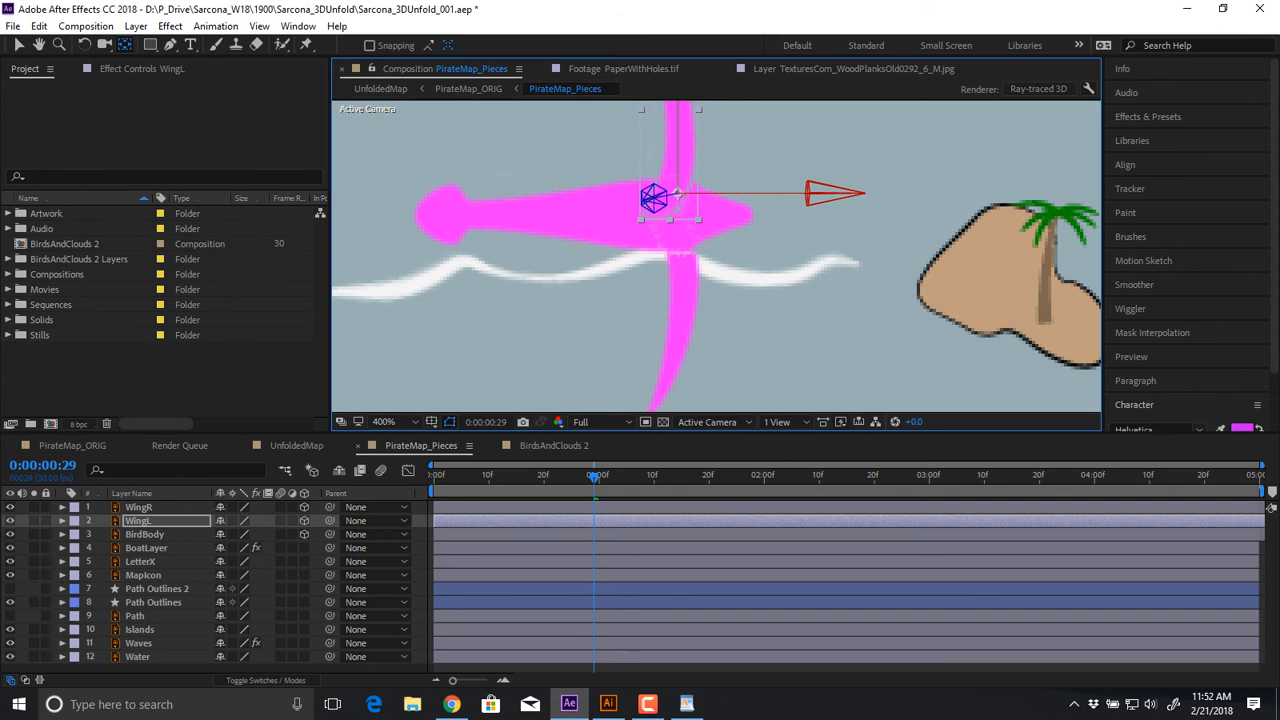
Move BirdBody above both wing layers in the stack and set its Z Position to 5
left_click_drag(145, 534, 145, 502)
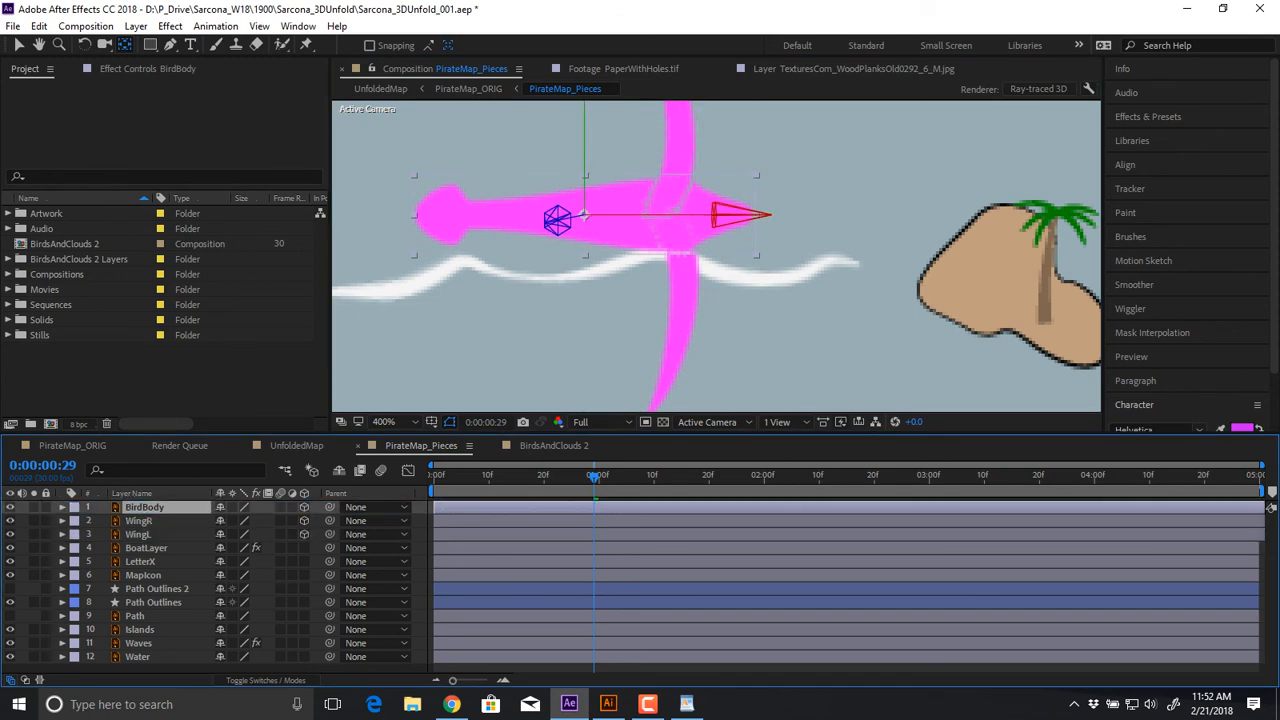
key("comma")
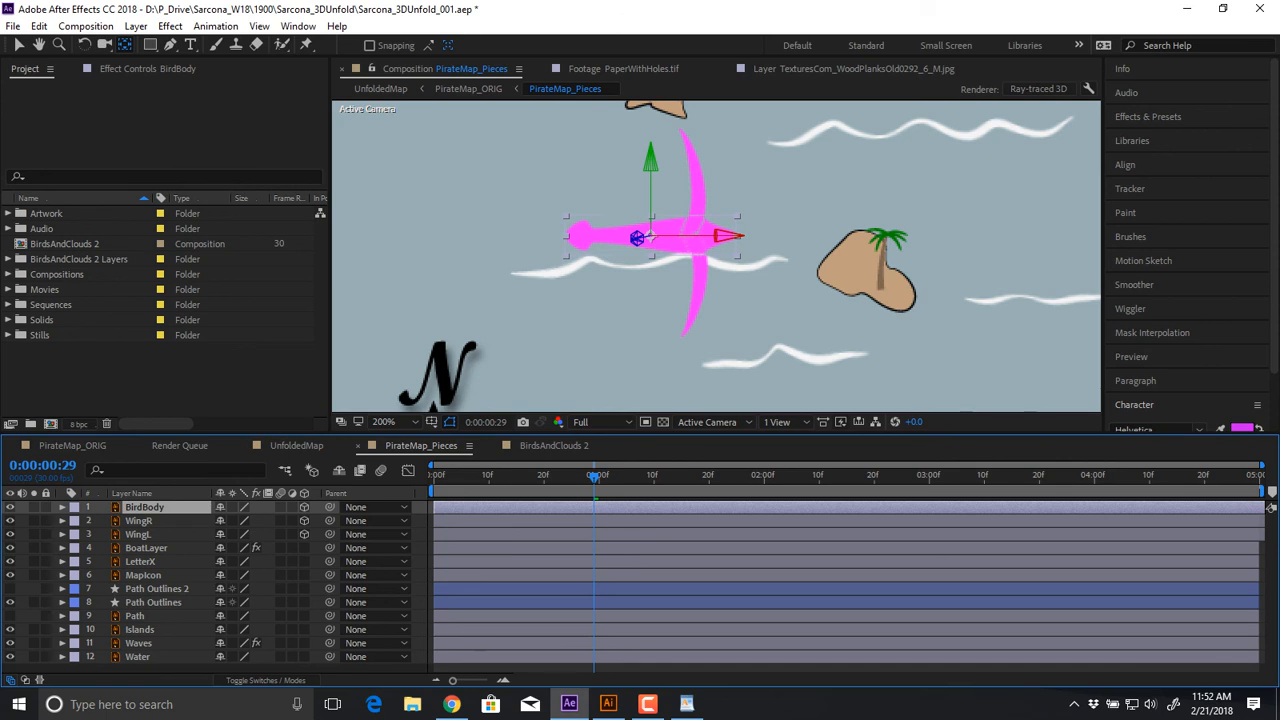
key("p")
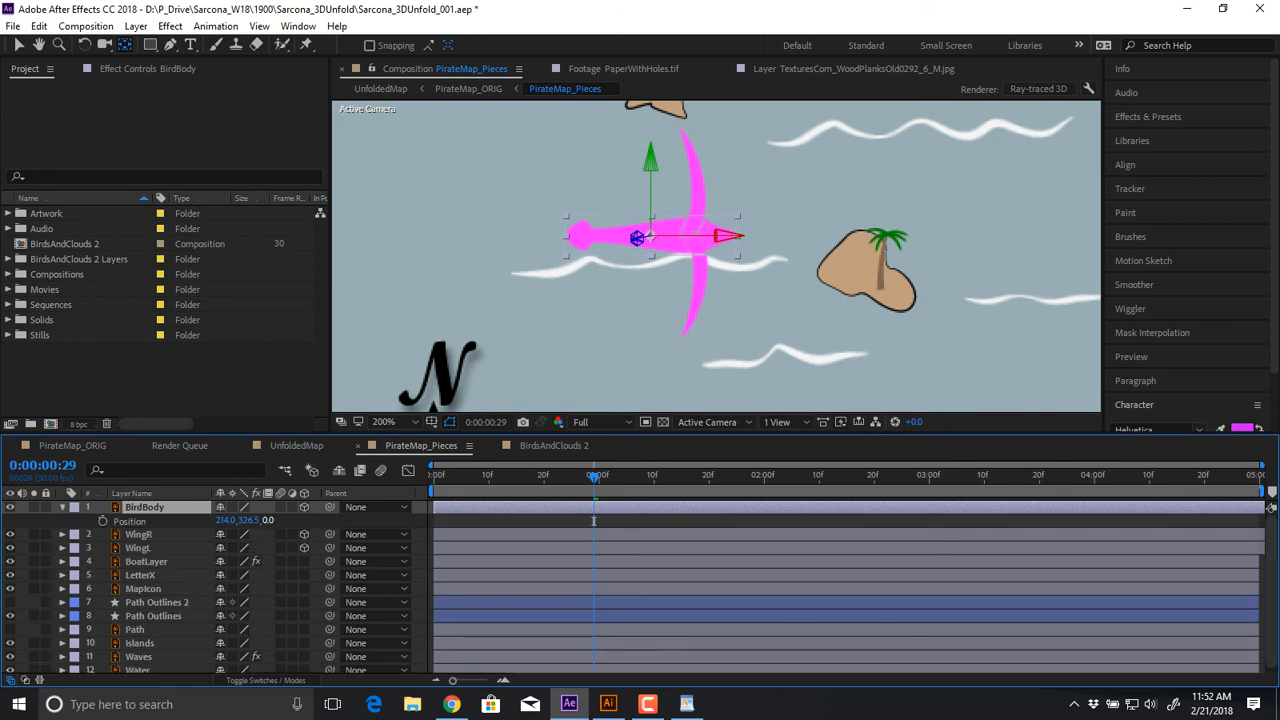
type("-4")
key("Return")
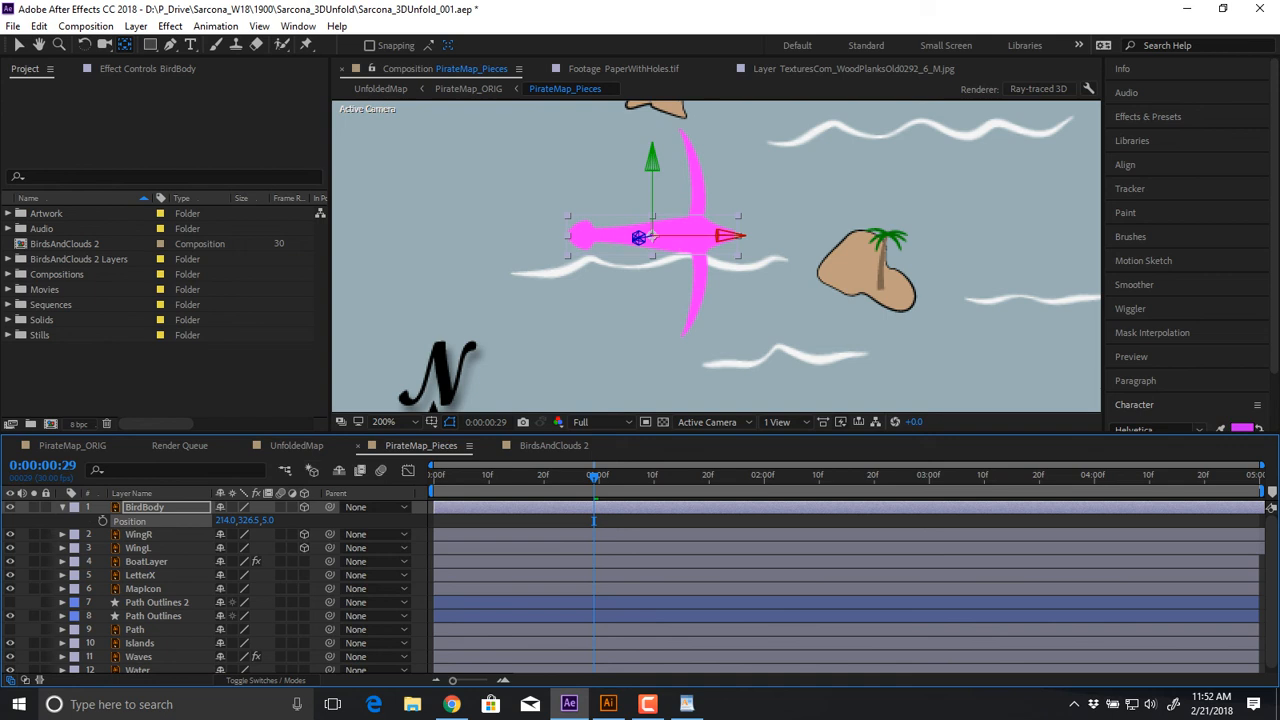
key("v")
key("ctrl+shift+a")
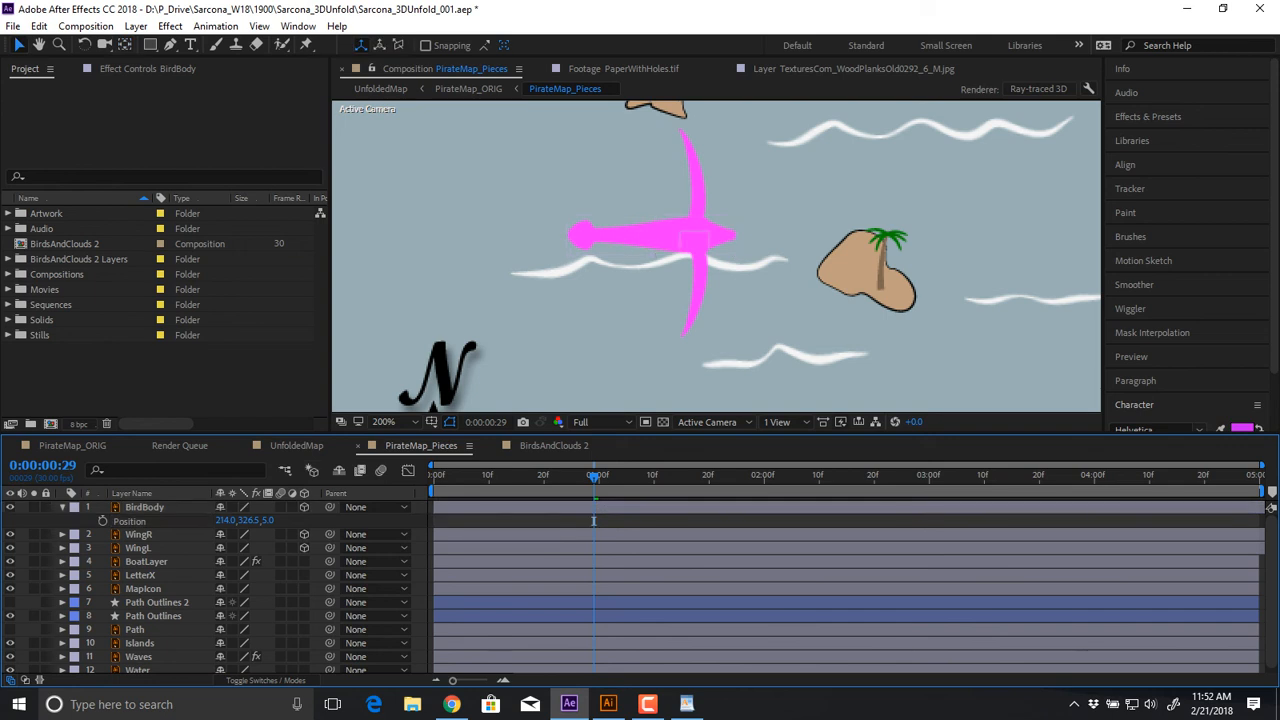
Reveal the rotation properties of the WingR and WingL layers
left_click(139, 534)
key("r")
key("ctrl+Down")
key("r")
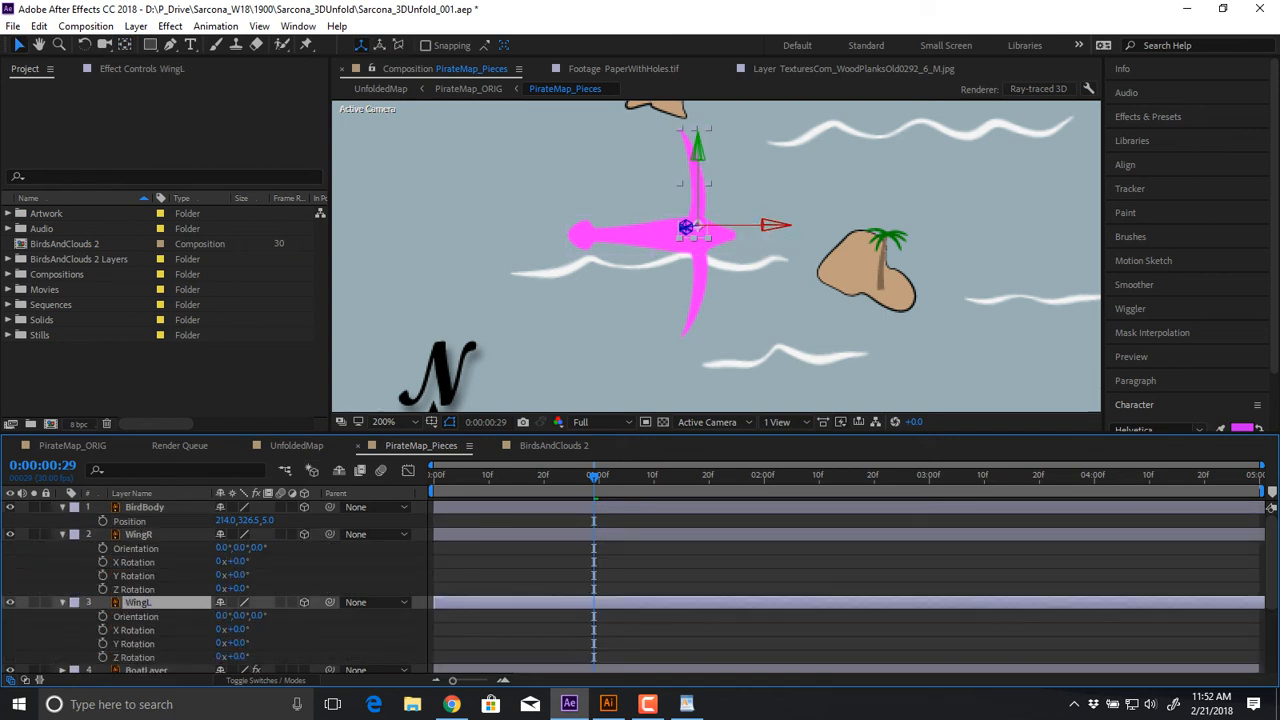
scroll(640, 588, "down", 1)
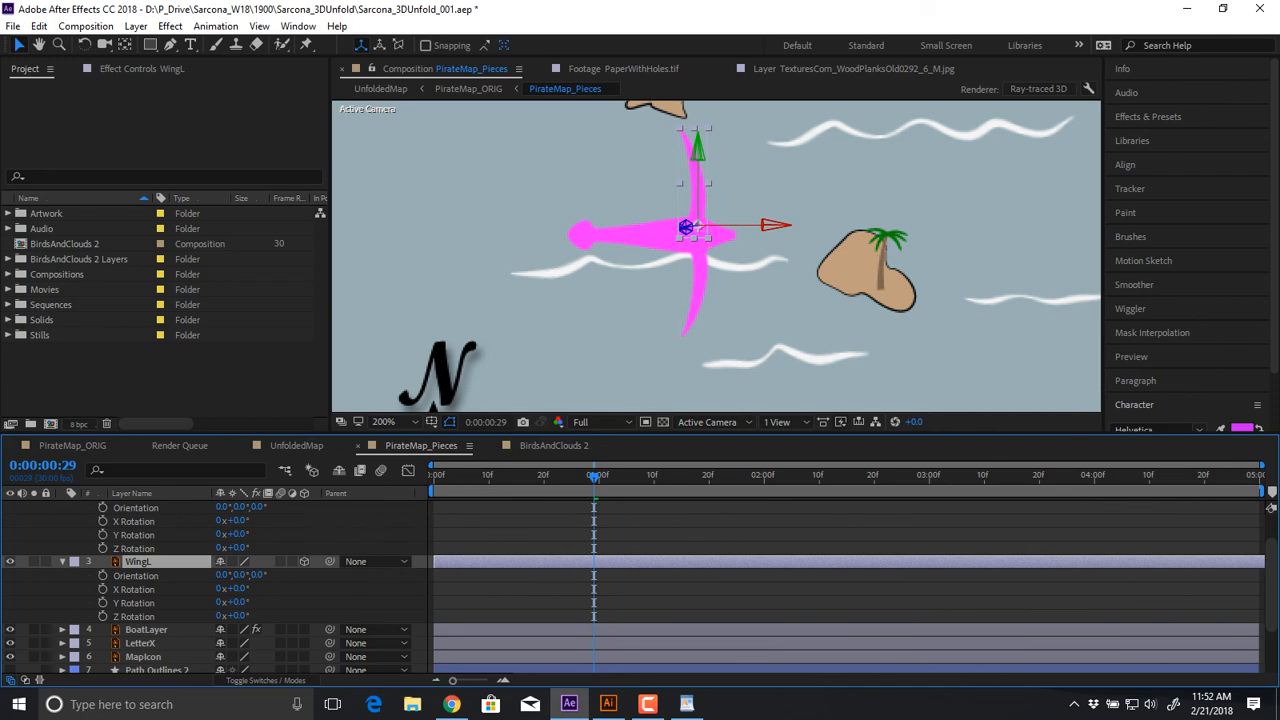
Try out WingR's Y Rotation and WingL's X Rotation, undoing each trial change
left_click_drag(237, 534, 297, 548)
key("ctrl+z")
key("ctrl+z")
key("ctrl+z")
left_click_drag(238, 589, 238, 616)
key("ctrl+z")
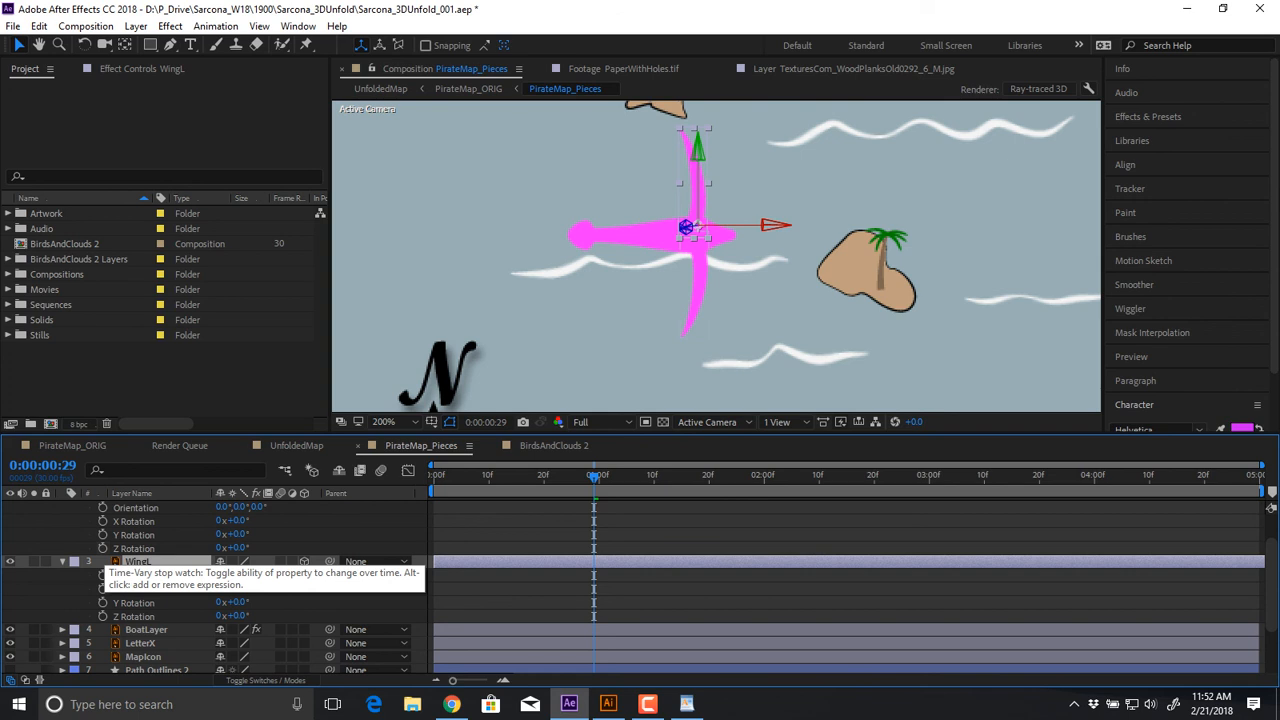
Add an expression to WingR's X Rotation that links it to WingL's X Rotation
left_click(103, 521, "alt")
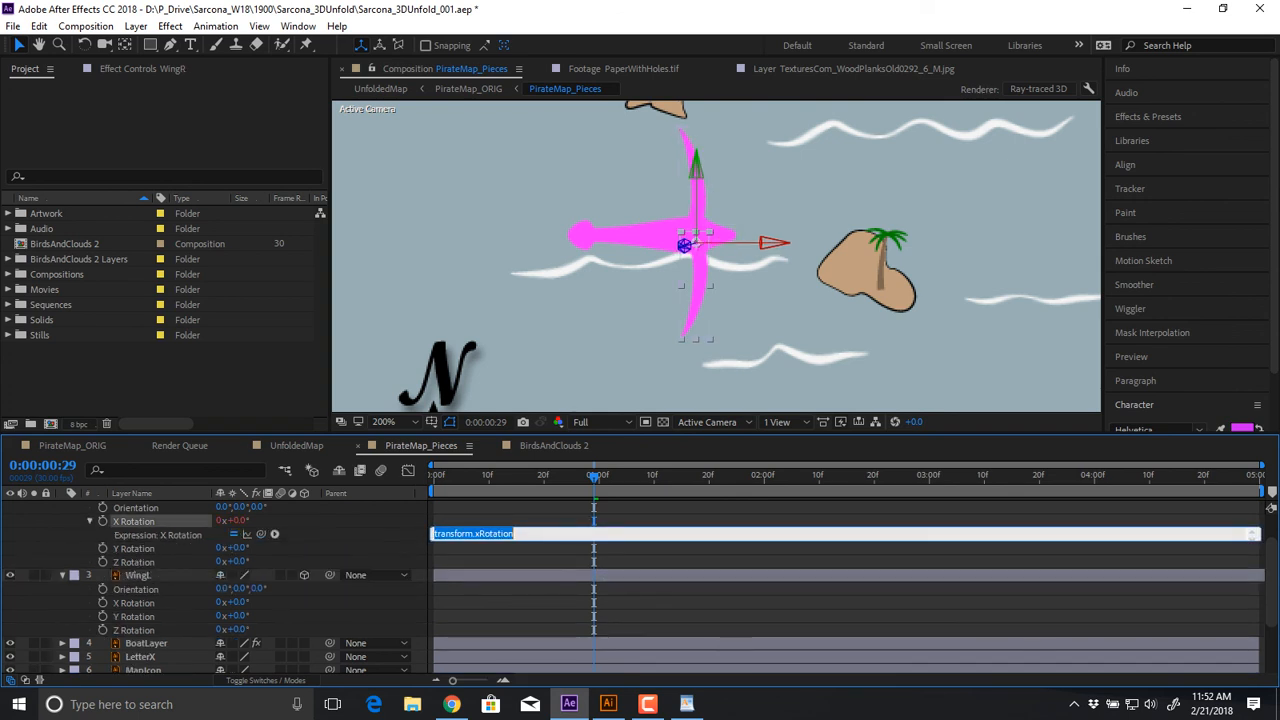
left_click_drag(260, 534, 162, 602)
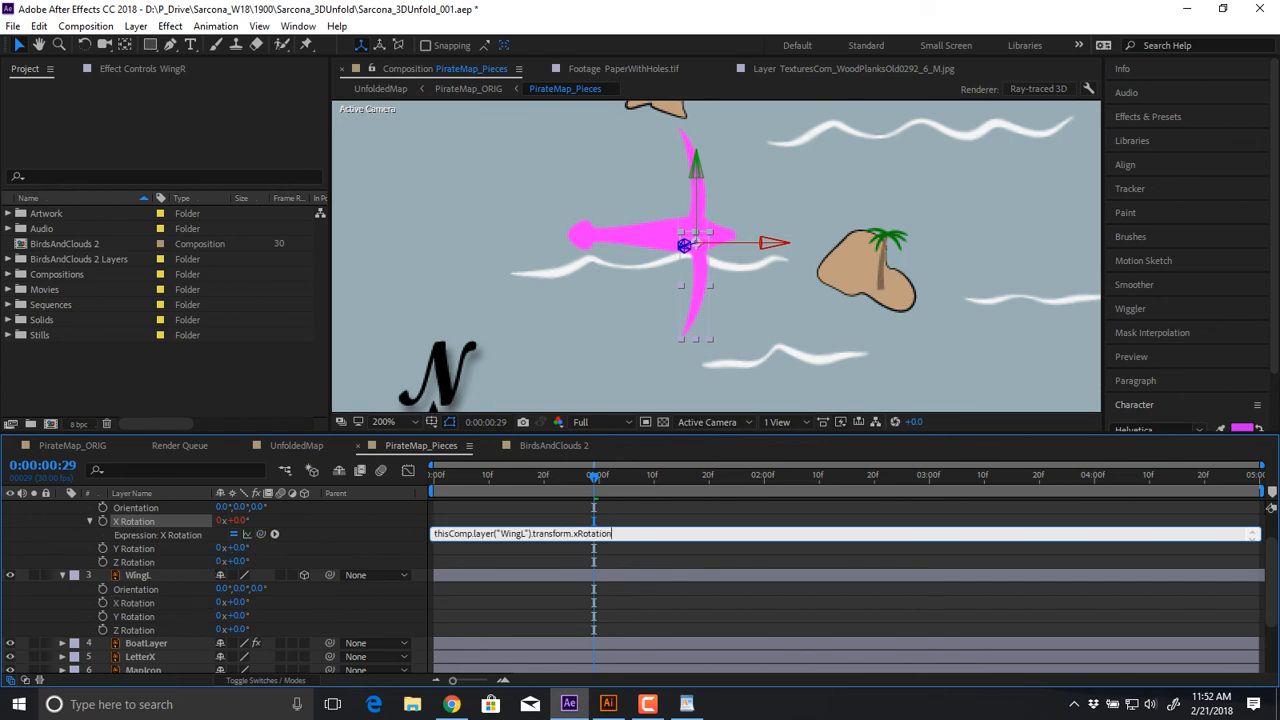
left_click(340, 602)
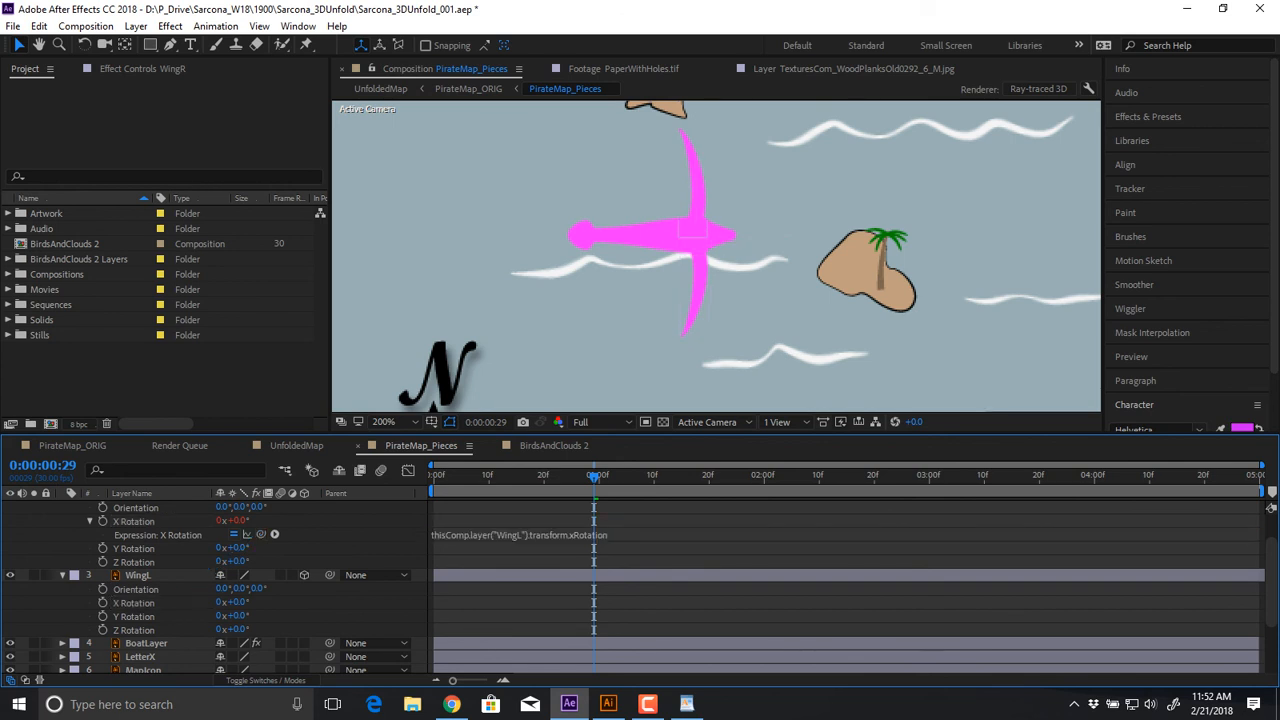
Add an expression linking WingR's Z Rotation to WingL's Z Rotation, testing the wings with a trial X Rotation change on WingL
left_click(103, 562, "alt")
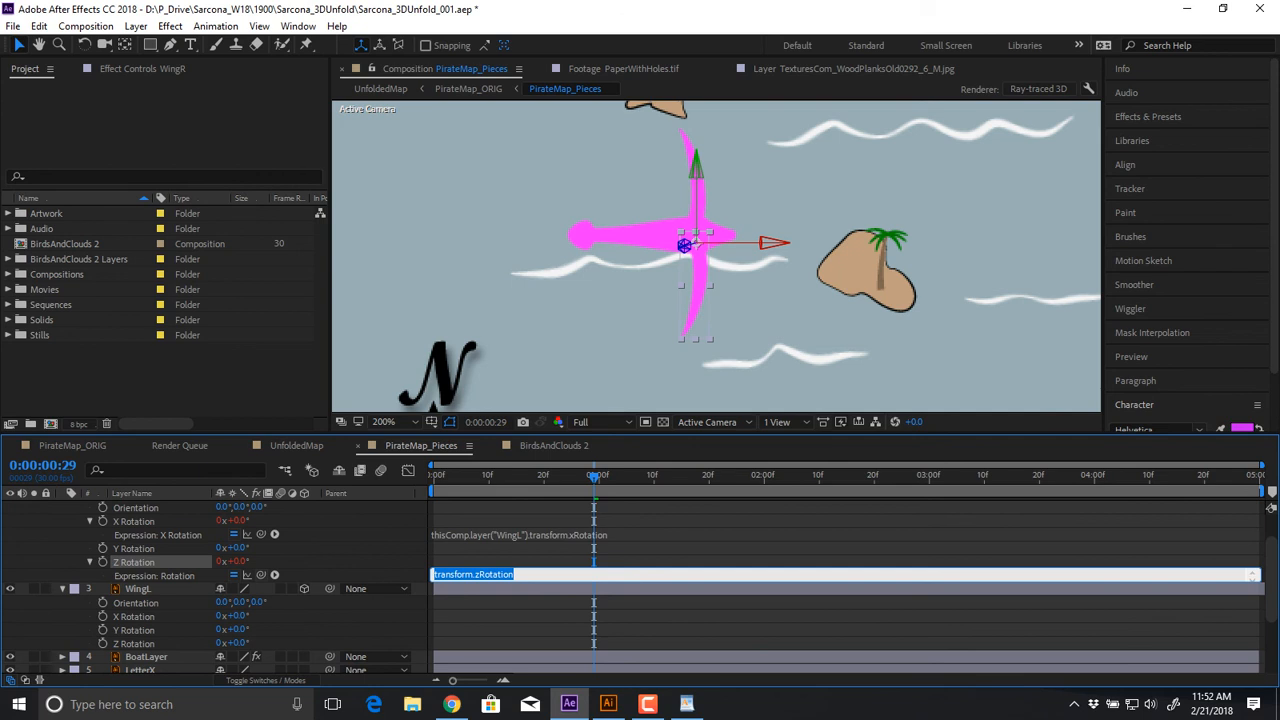
left_click_drag(260, 576, 138, 642)
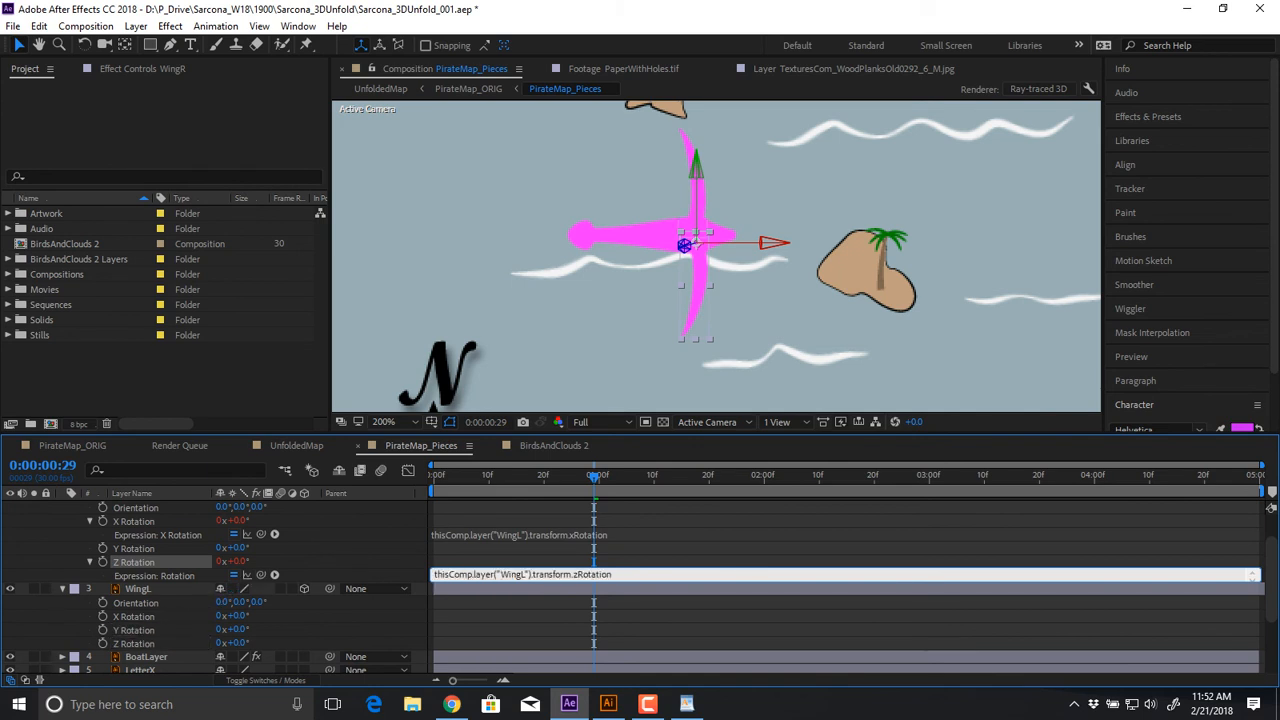
left_click(700, 623)
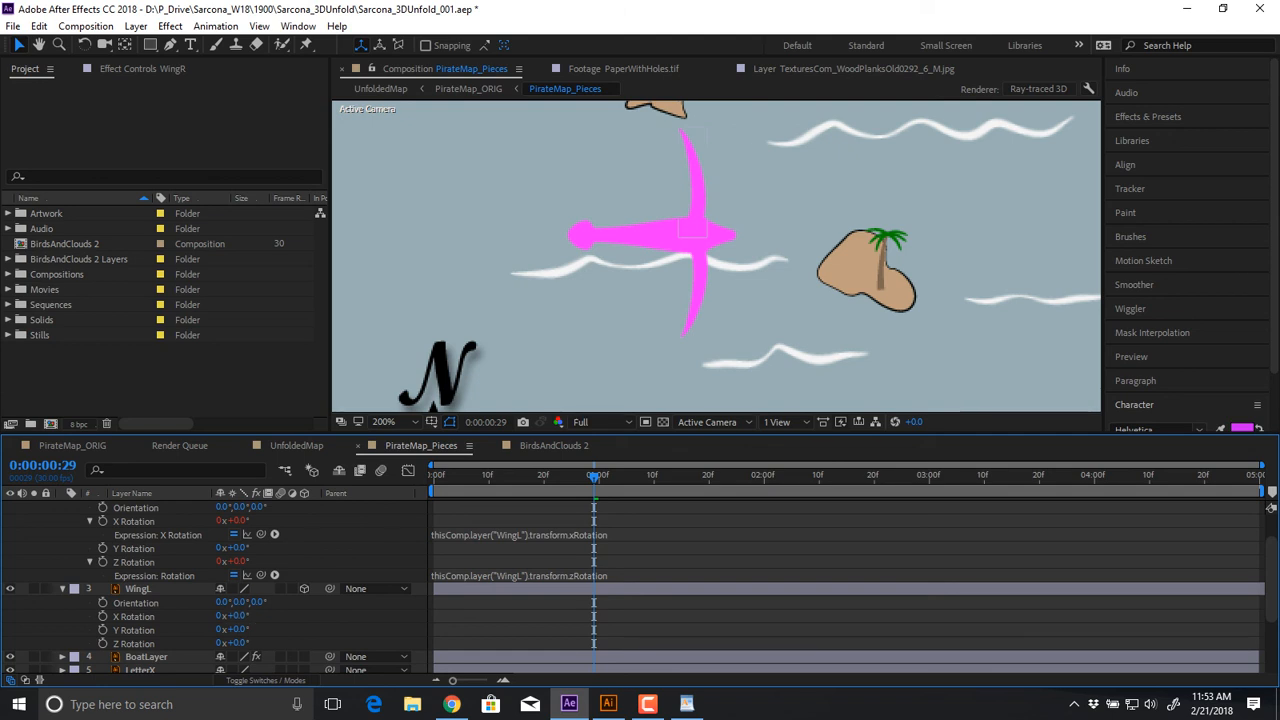
mouse_move(238, 616)
left_mouse_down()
mouse_move(274, 616)
mouse_move(204, 616)
mouse_move(242, 616)
left_mouse_up()
key("ctrl+z")
Append *-1 to WingR's X Rotation and Z Rotation expressions so they mirror WingL's values
left_click(540, 535)
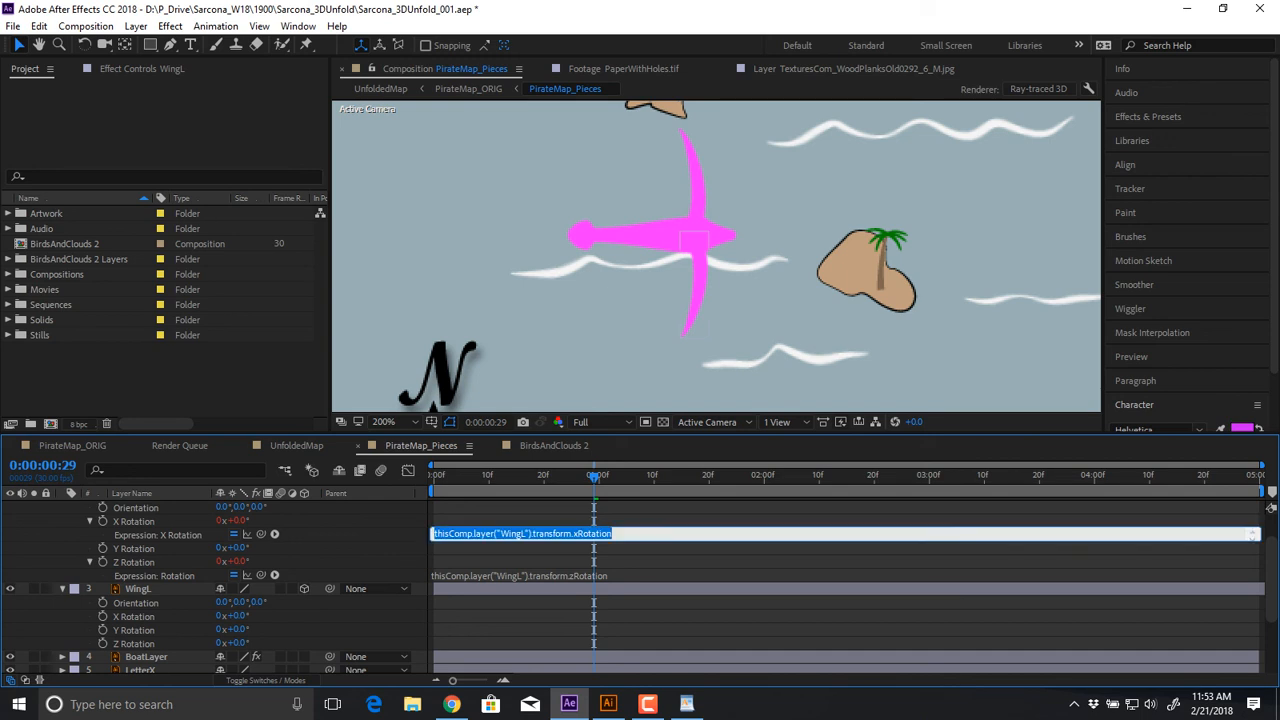
left_click(614, 534)
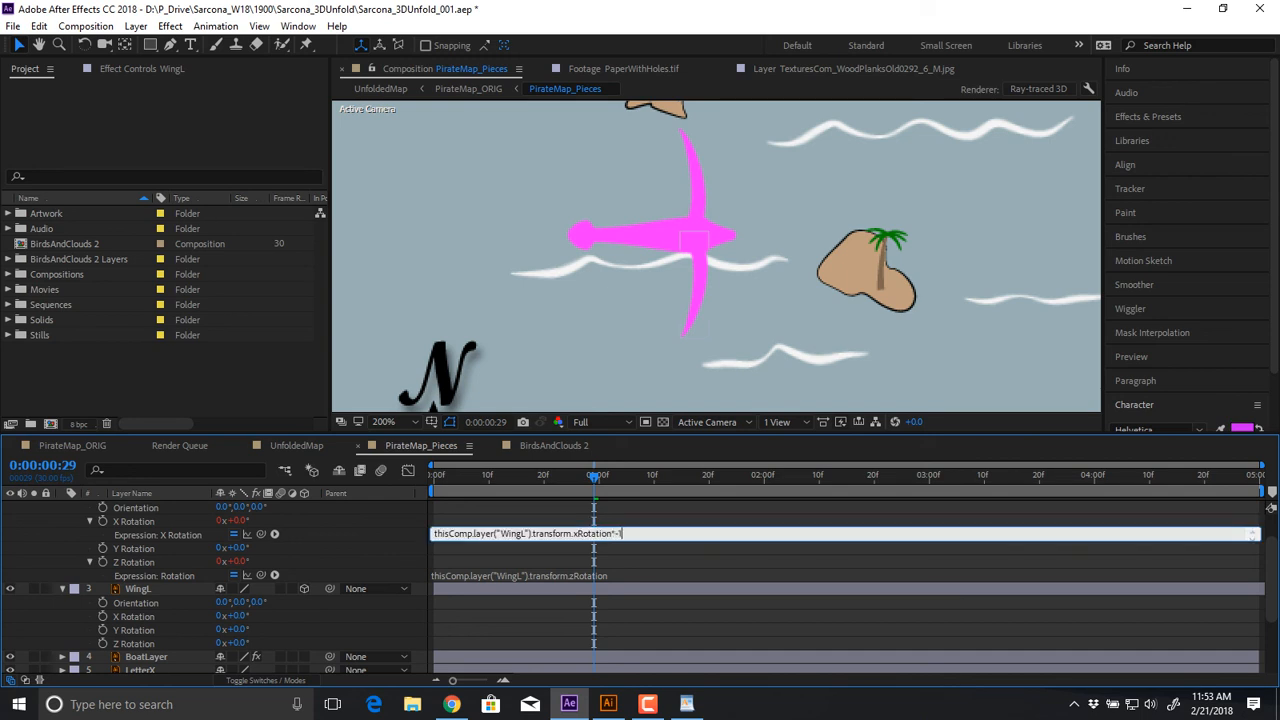
left_click(606, 576)
left_click(615, 575)
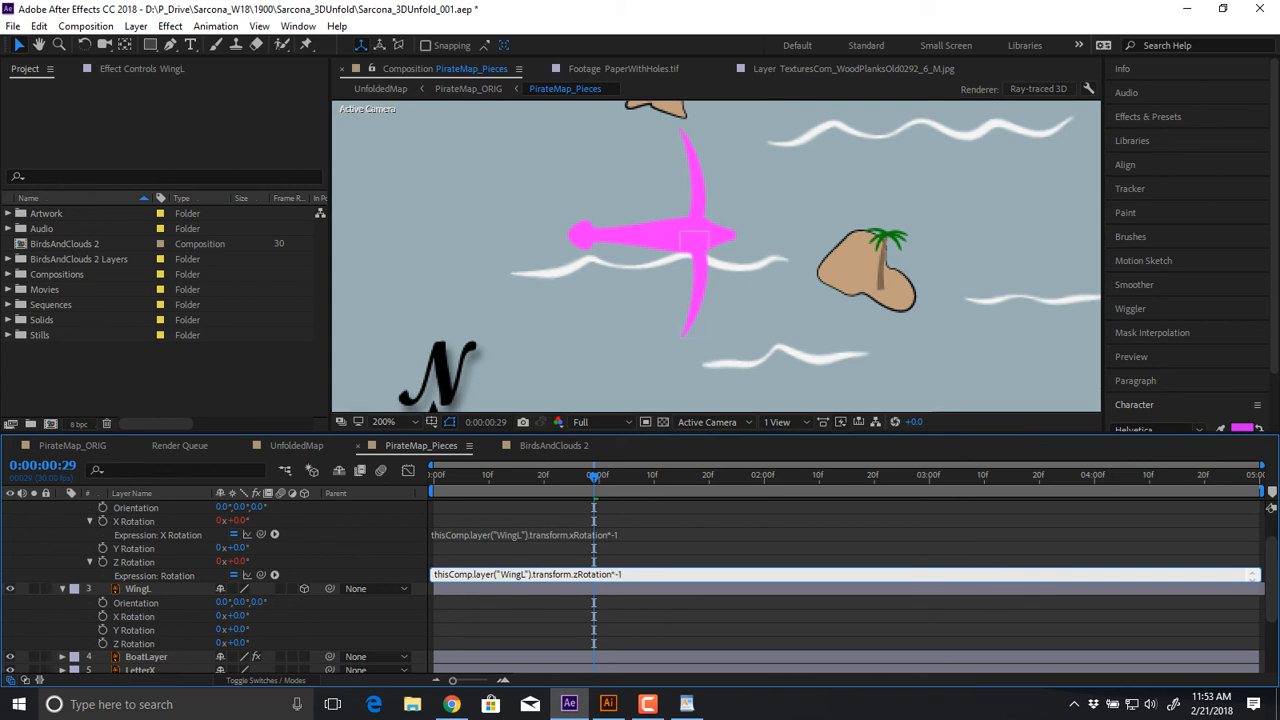
key("KP_Enter")
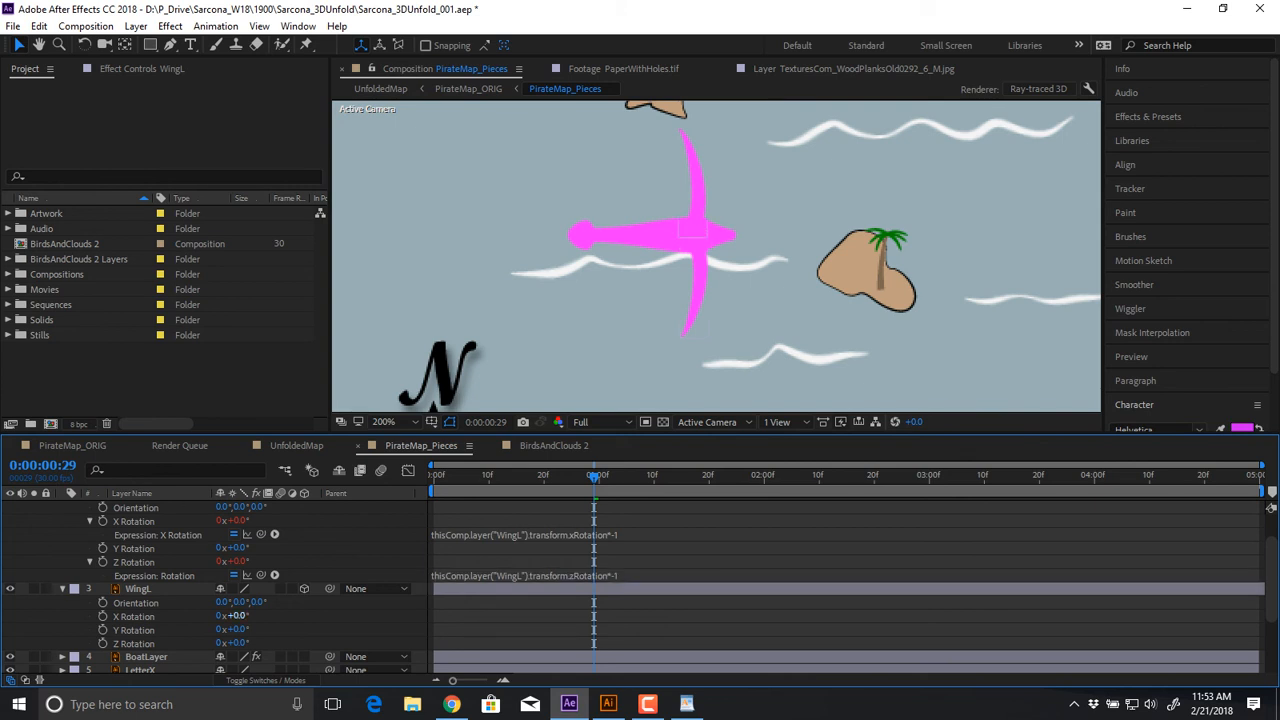
Try out WingL's X and Z Rotation to check the mirrored wing motion, undoing the trial changes
left_click_drag(236, 616, 247, 643)
key("ctrl+z")
key("ctrl+z")
key("ctrl+z")
At the first frame, keyframe WingL's X Rotation at 24° and Z Rotation at 16°
key("Home")
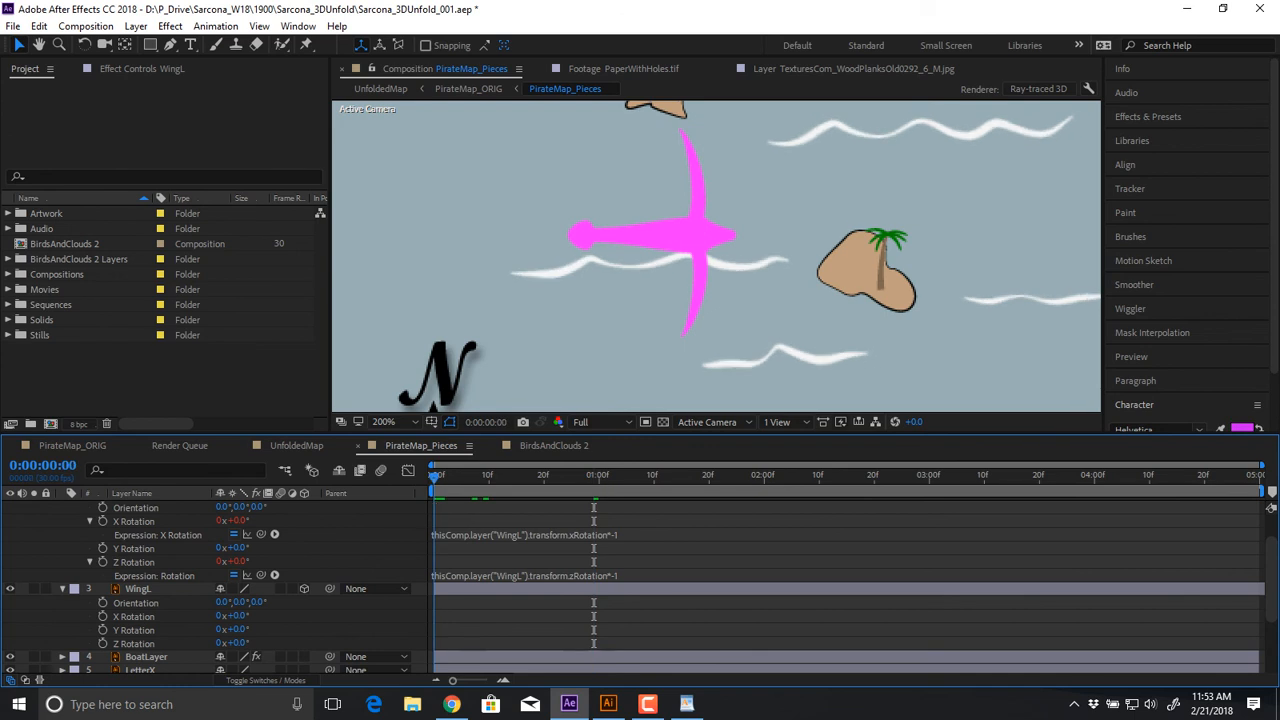
left_click(103, 617)
left_click(103, 644)
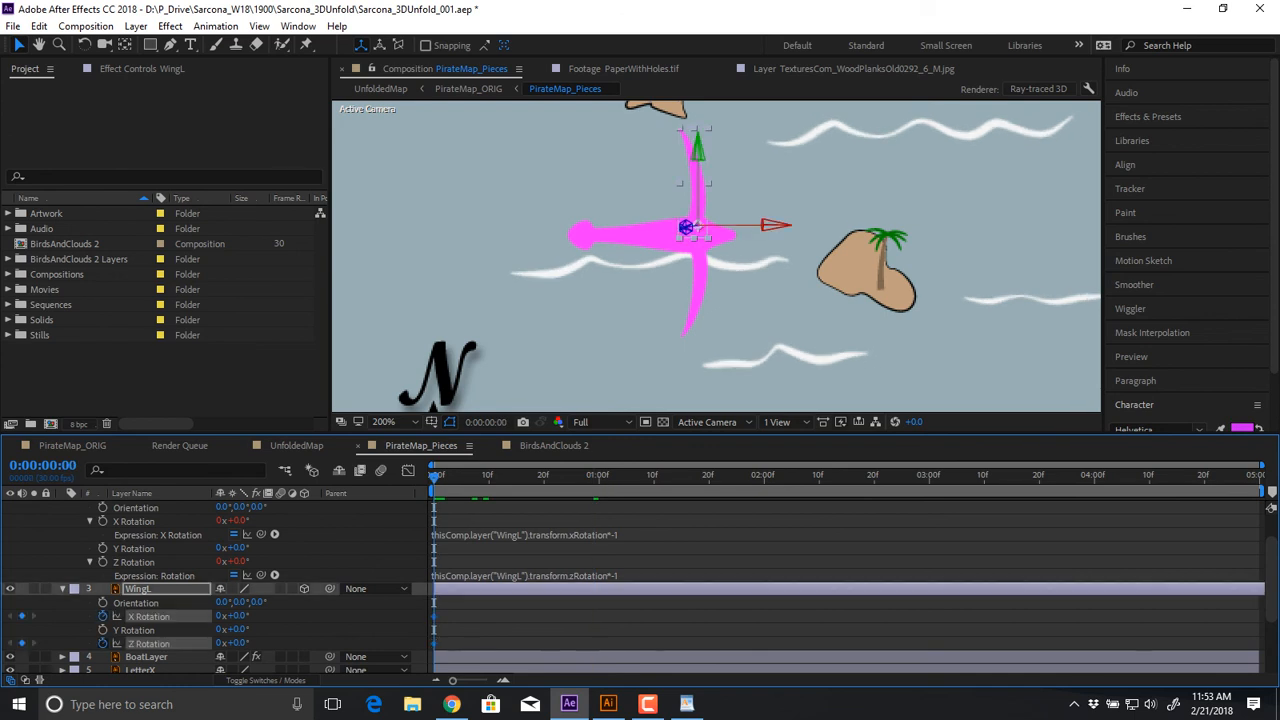
left_click_drag(685, 227, 686, 257)
left_click_drag(238, 643, 254, 643)
At frame 10, set WingL's X Rotation to -24° and Z Rotation to -16°
key("space")
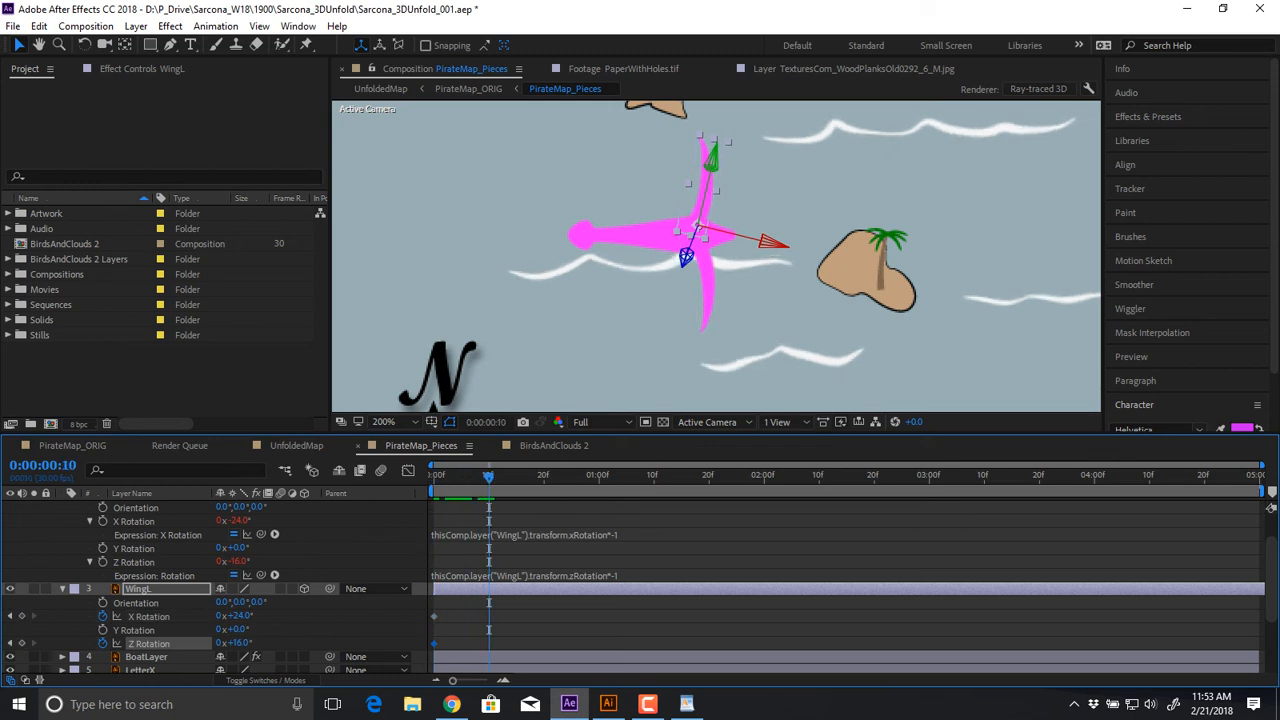
left_click(238, 616)
key("Return")
key("F2")
left_click(240, 643)
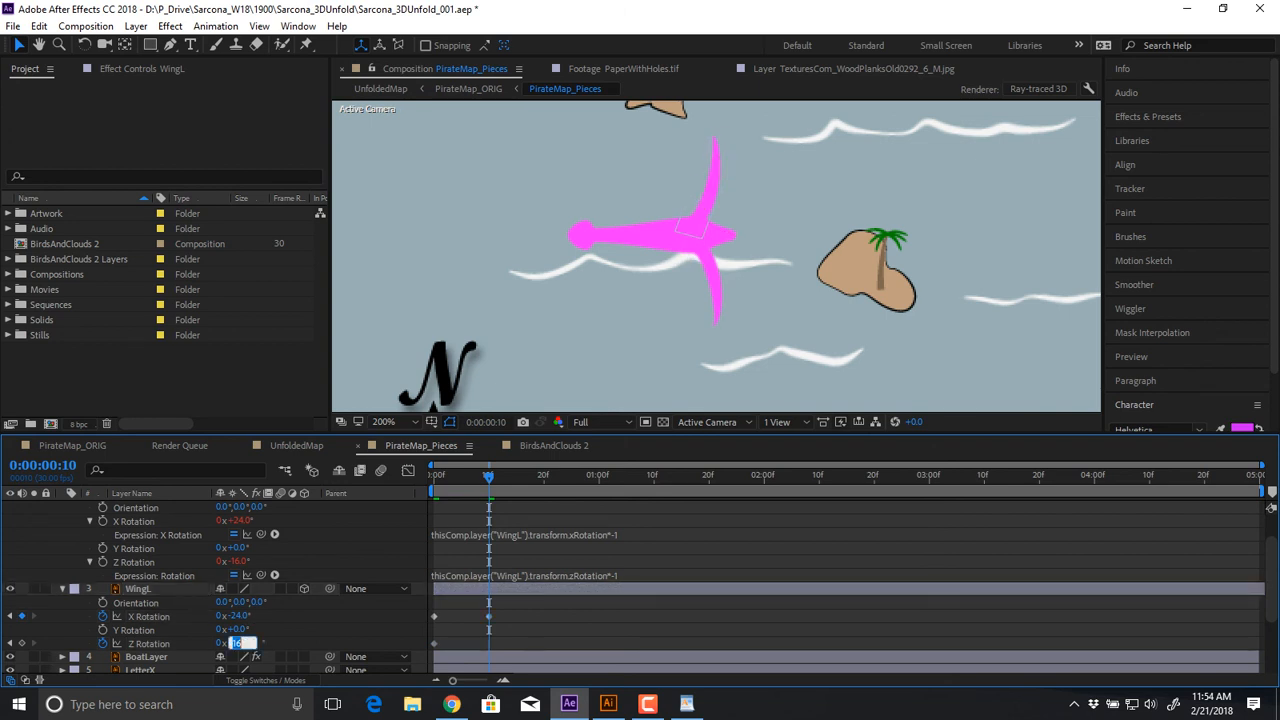
type("-16")
key("Return")
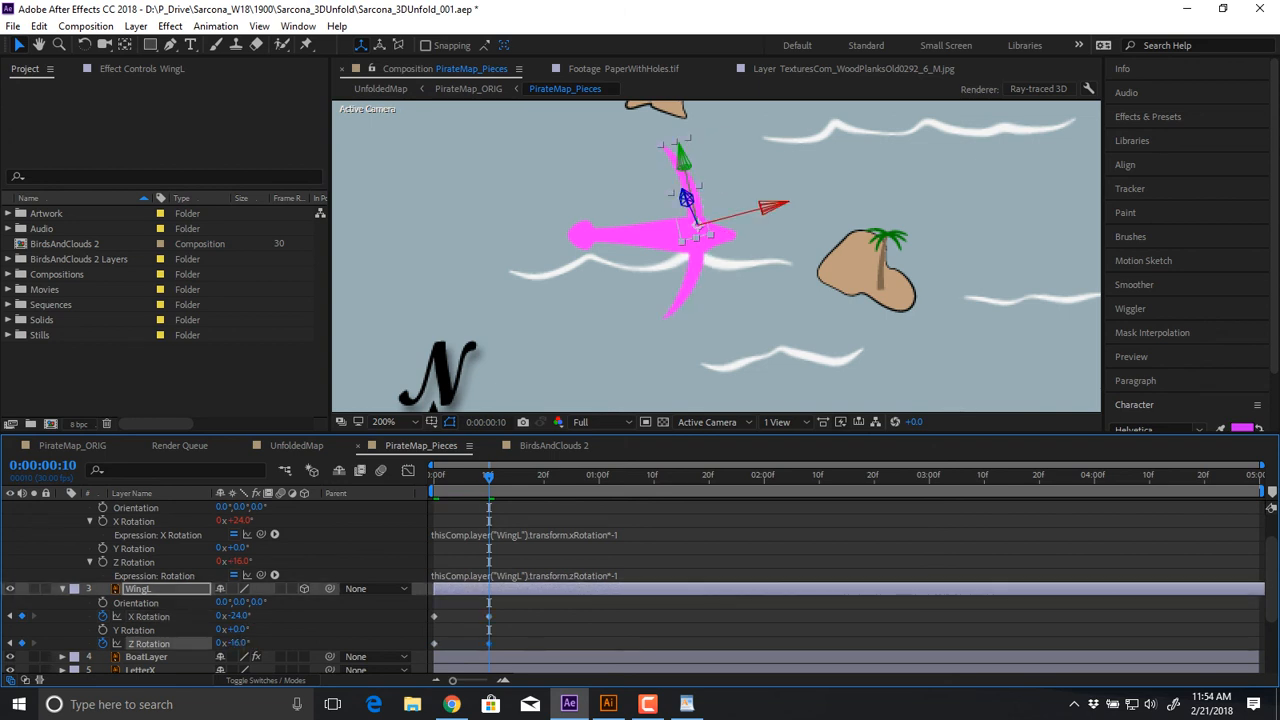
Scrub and play back the wing movement between the two keyframe positions
left_click_drag(489, 478, 461, 478)
key("space")
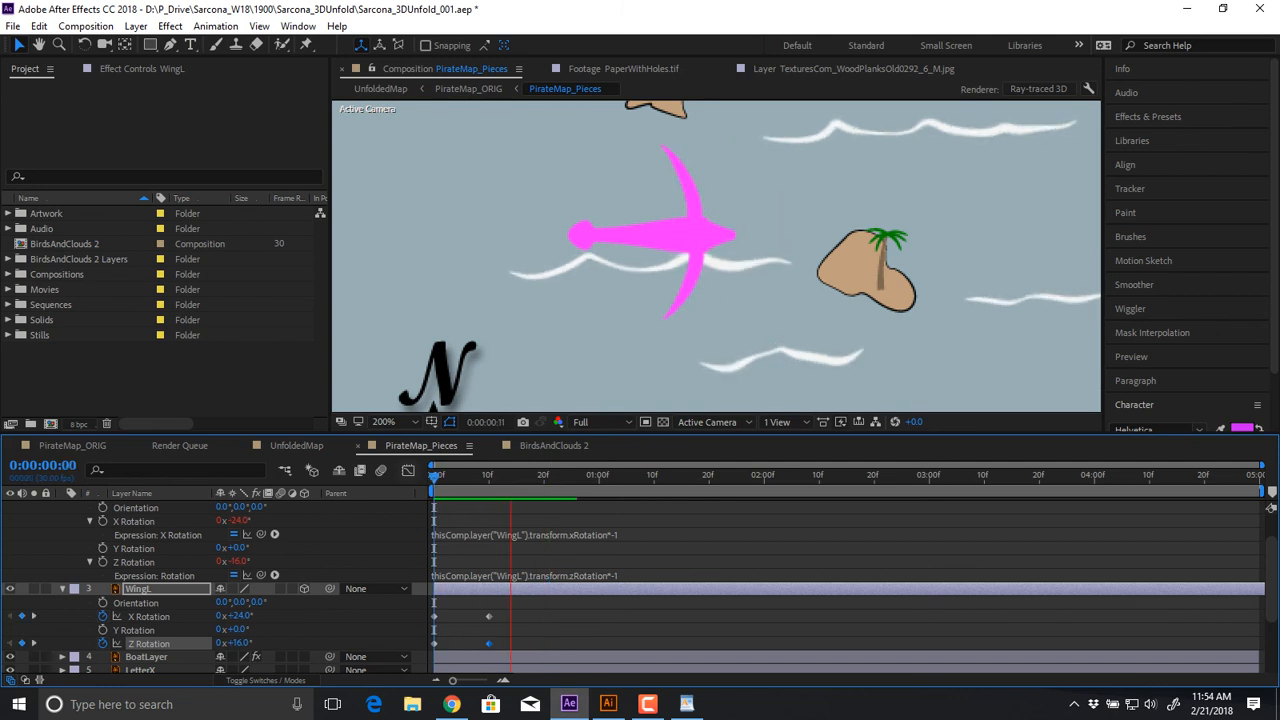
key("space")
key("space")
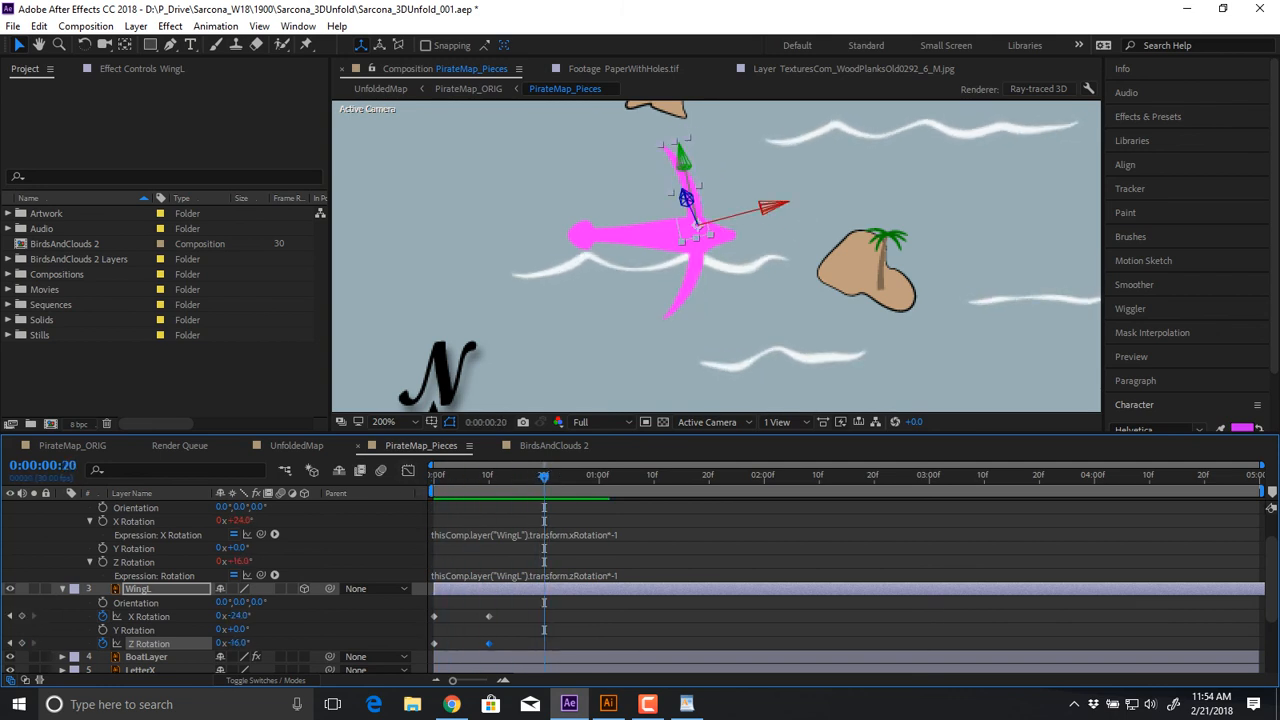
Repeat WingL's flap by pasting copies of its X and Z Rotation keyframes about every 10 frames from 0:00:00:20, with the last paste at 0:00:03:01
left_click_drag(461, 613, 421, 653)
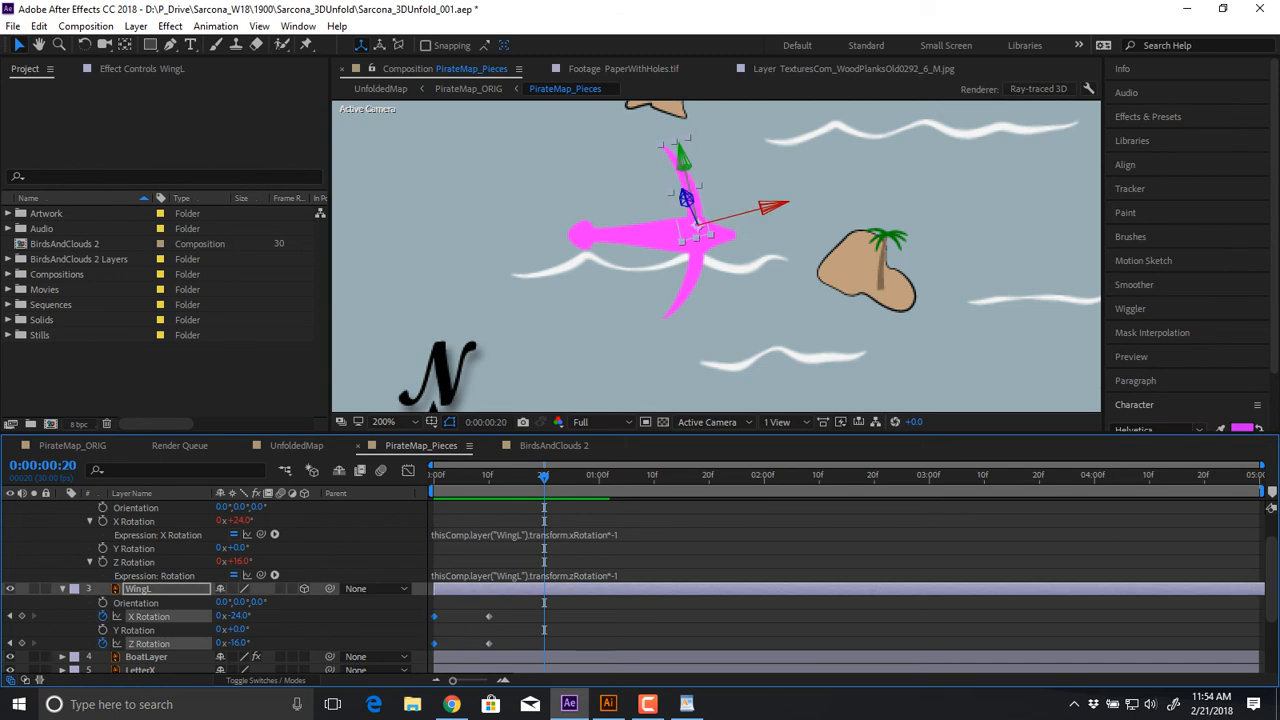
key("ctrl+v")
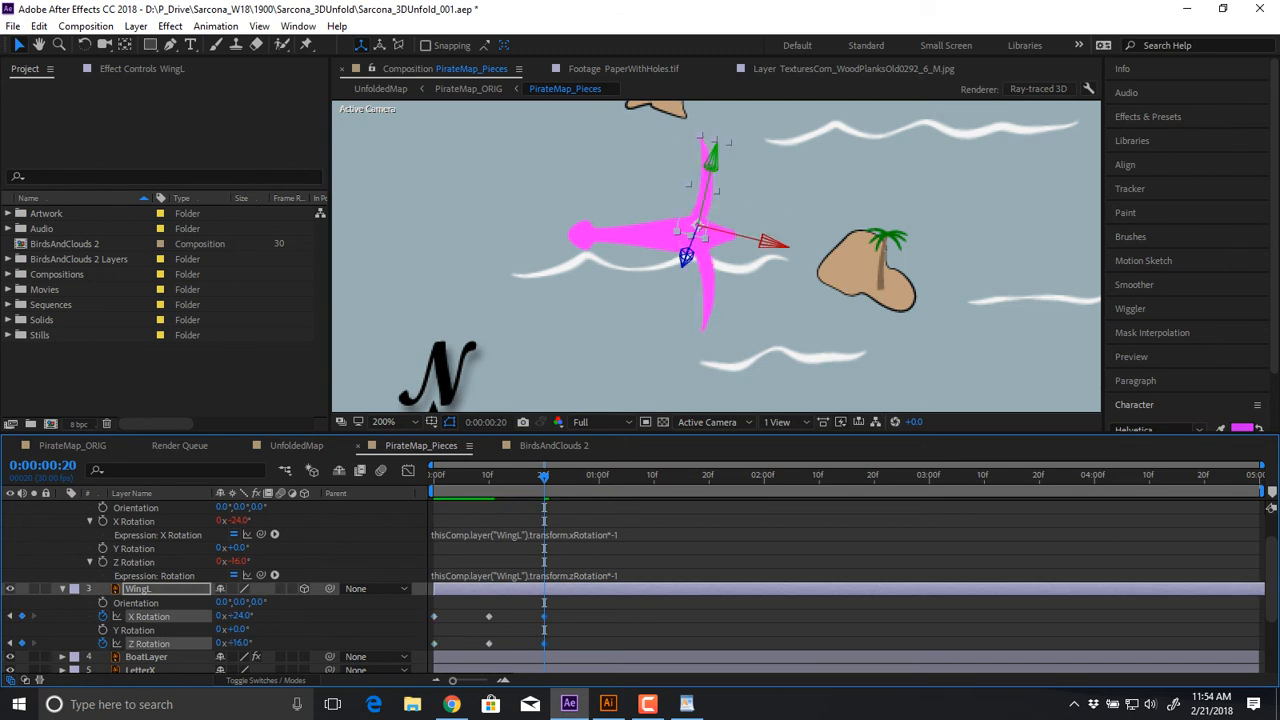
left_click_drag(470, 606, 552, 652)
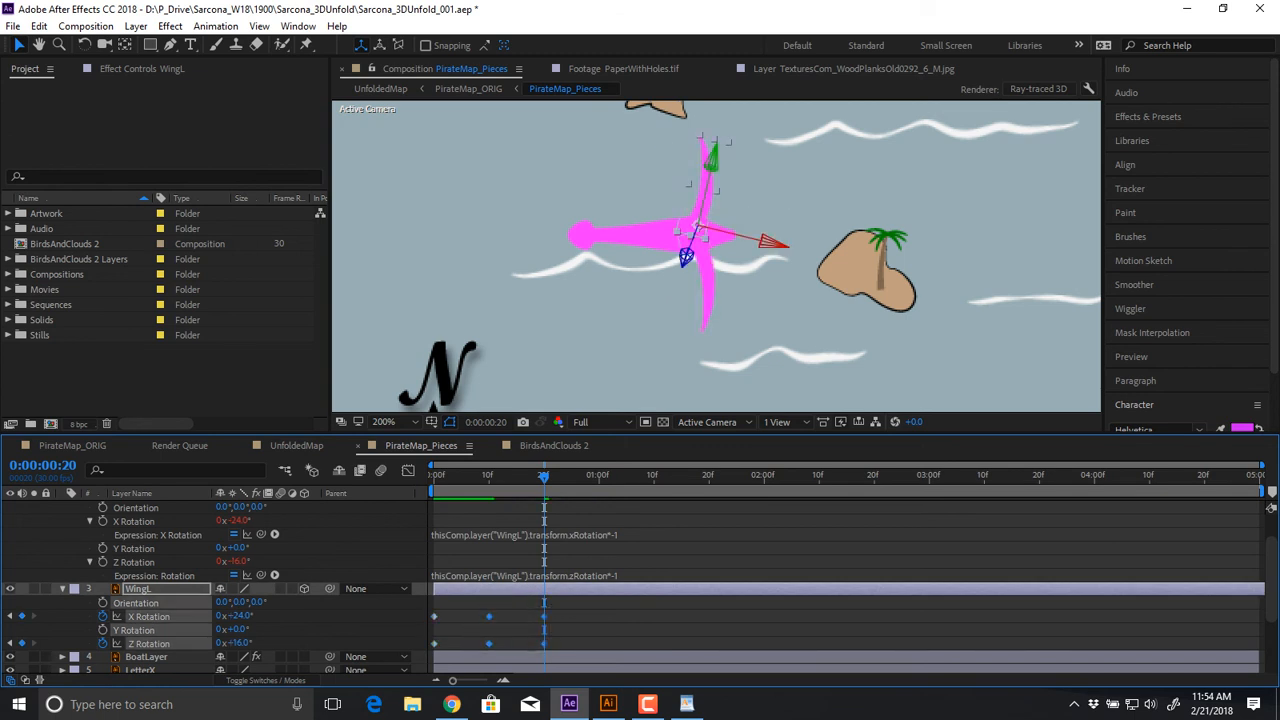
key("shift+Page_Down")
key("ctrl+v")
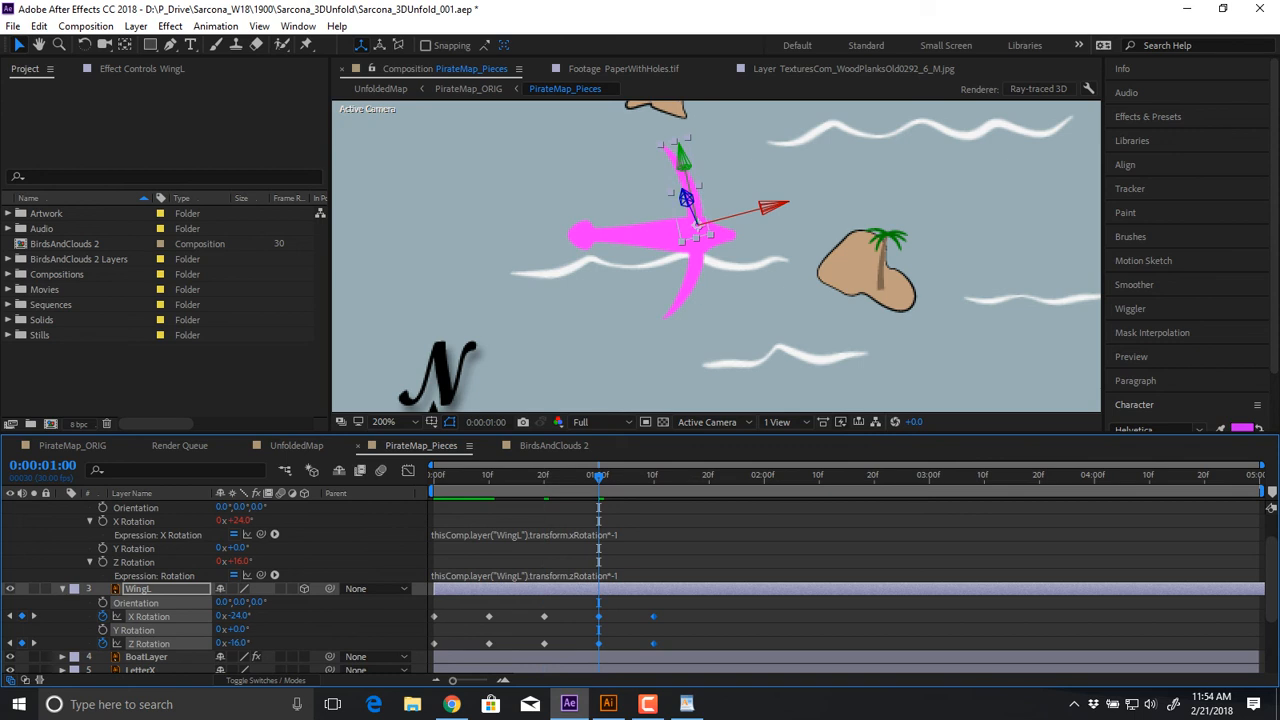
key("shift+Page_Down")
key("shift+Page_Down")
key("ctrl+v")
key("shift+Page_Down")
key("shift+Page_Down")
key("ctrl+v")
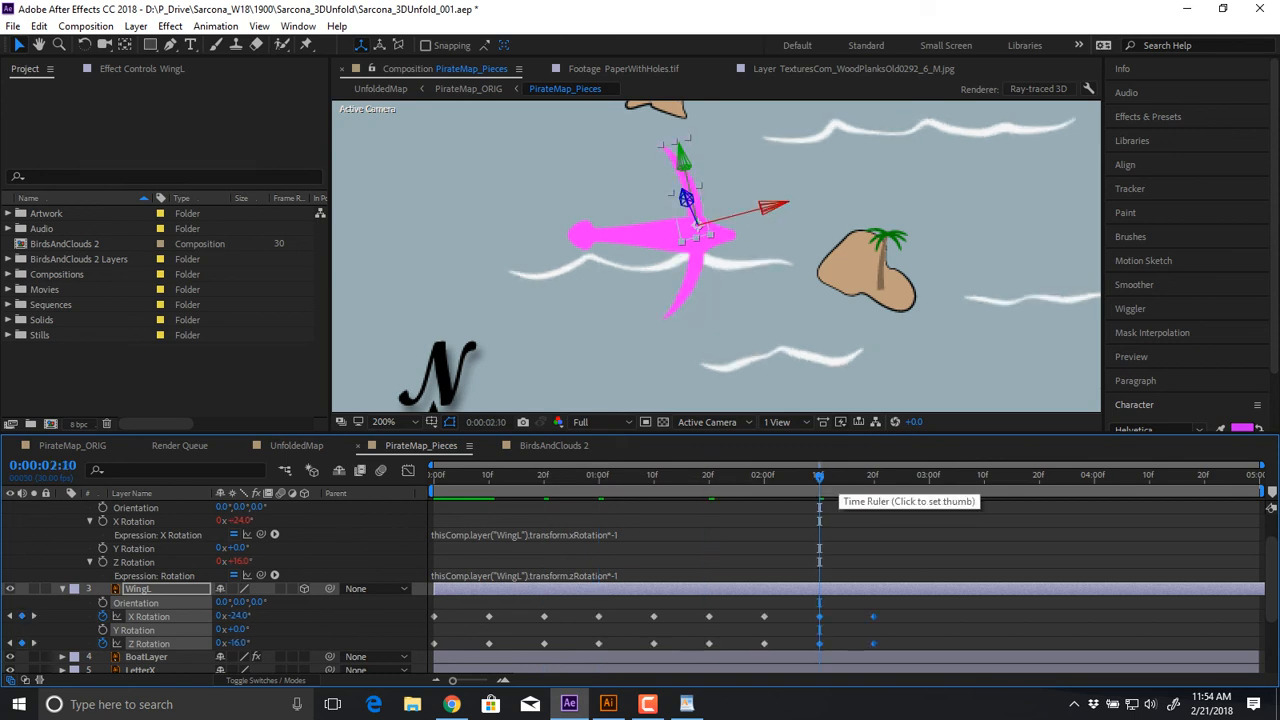
key("shift+Page_Down")
key("shift+Page_Down")
key("ctrl+v")
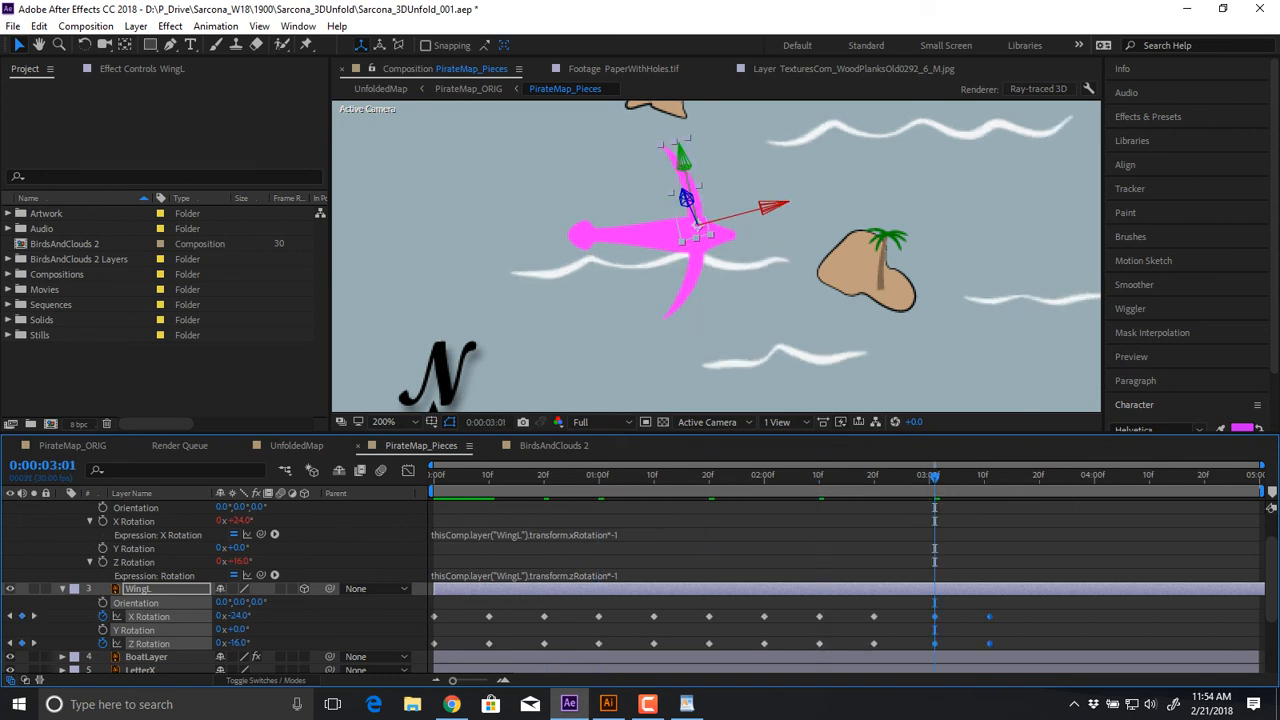
Play back the repeated wing flapping from the start of the composition
key("Home")
key("space")
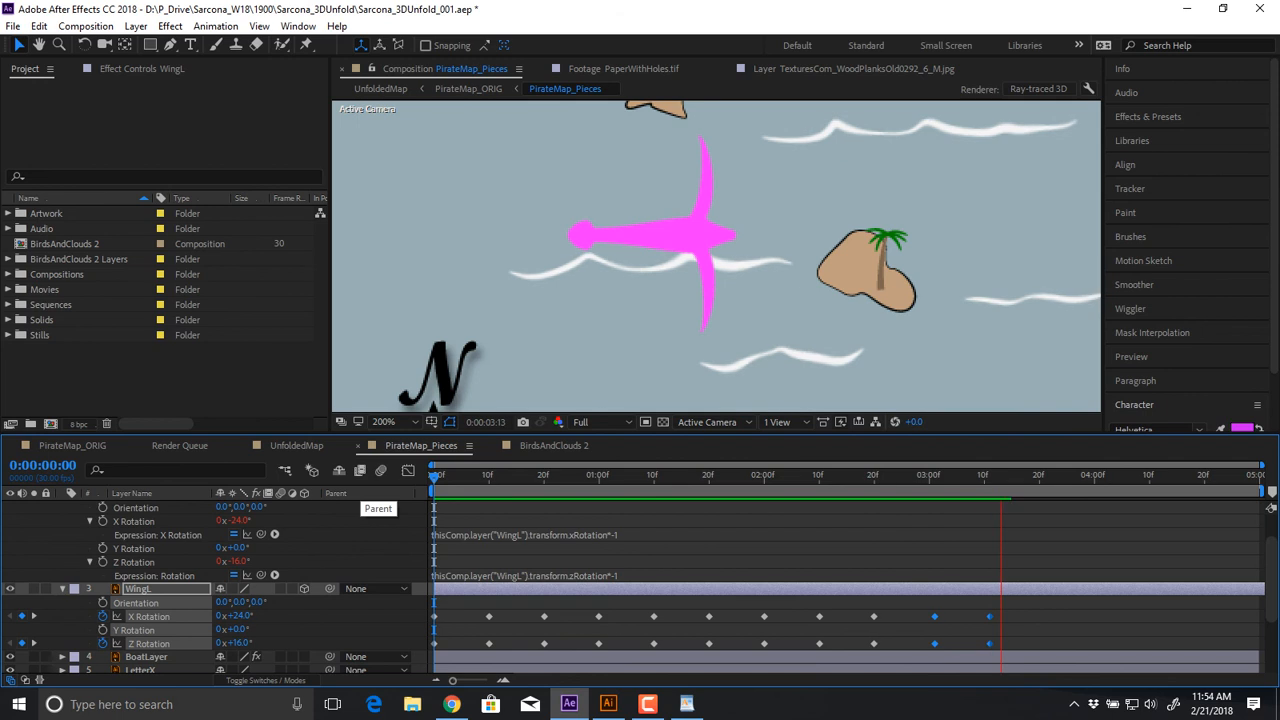
key("space")
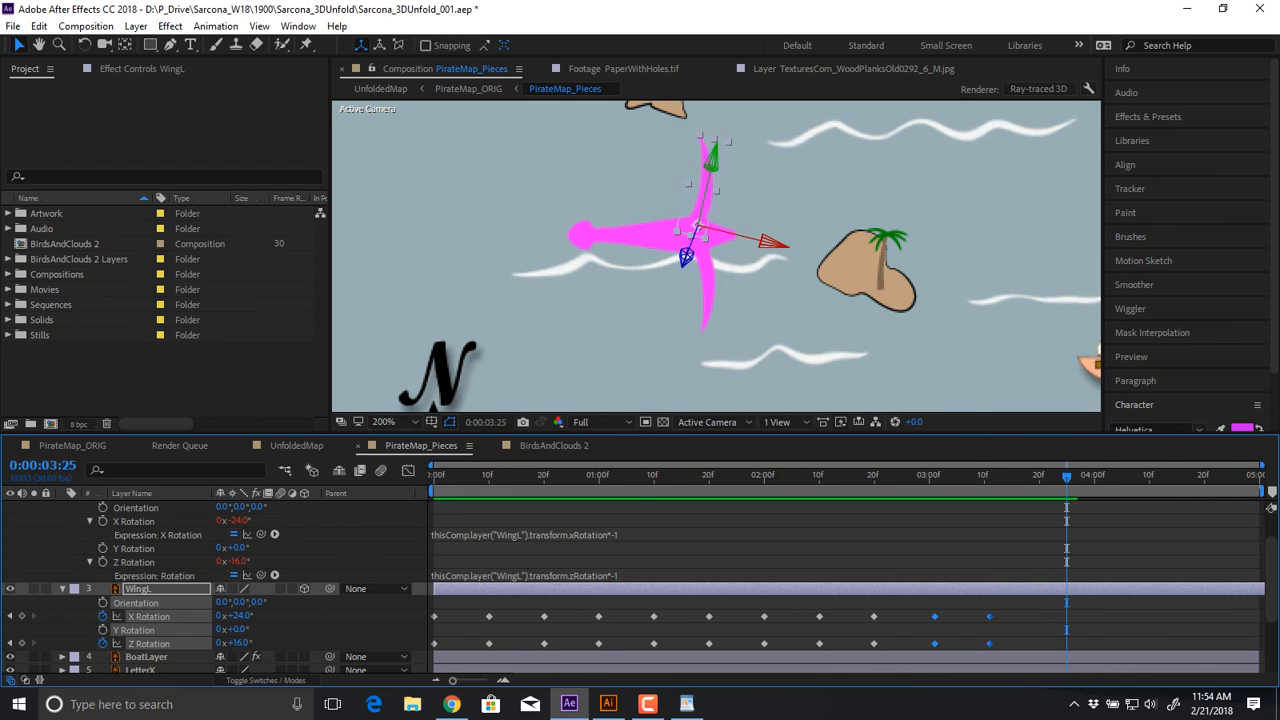
Delete all of WingL's X and Z Rotation keyframes after frame 10
left_click_drag(1036, 610, 510, 660)
key("Delete")
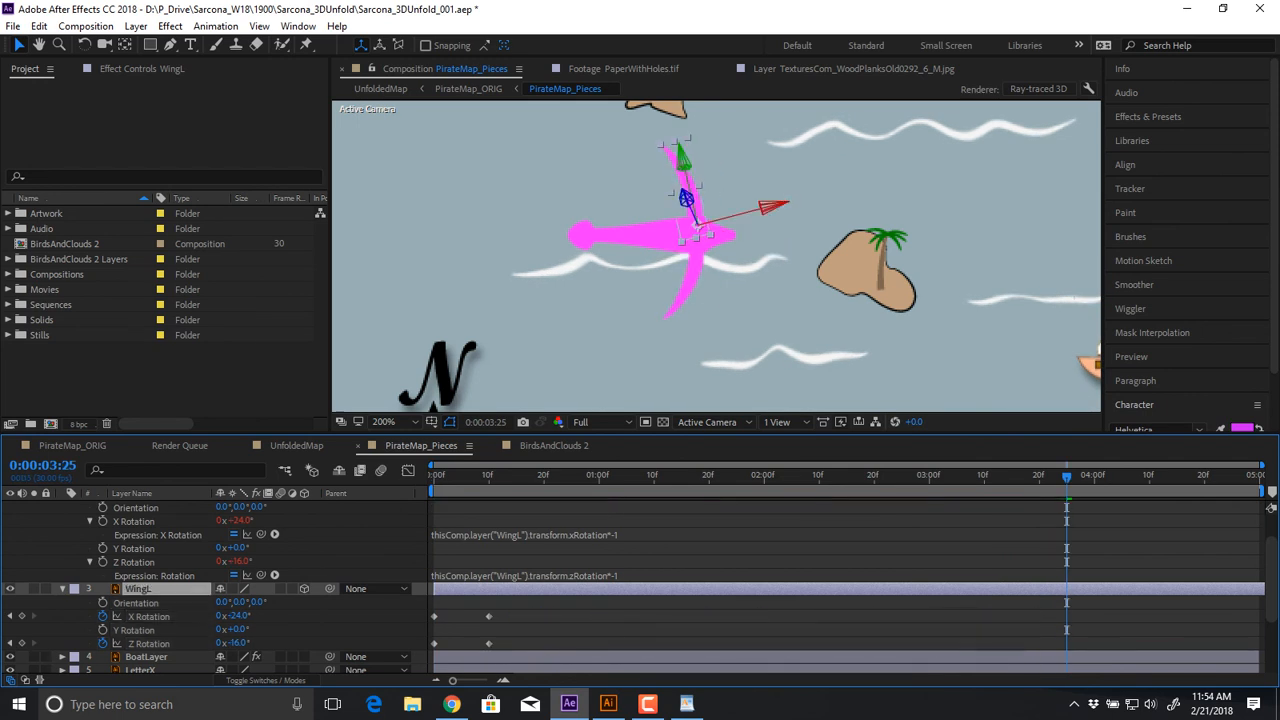
key("F2")
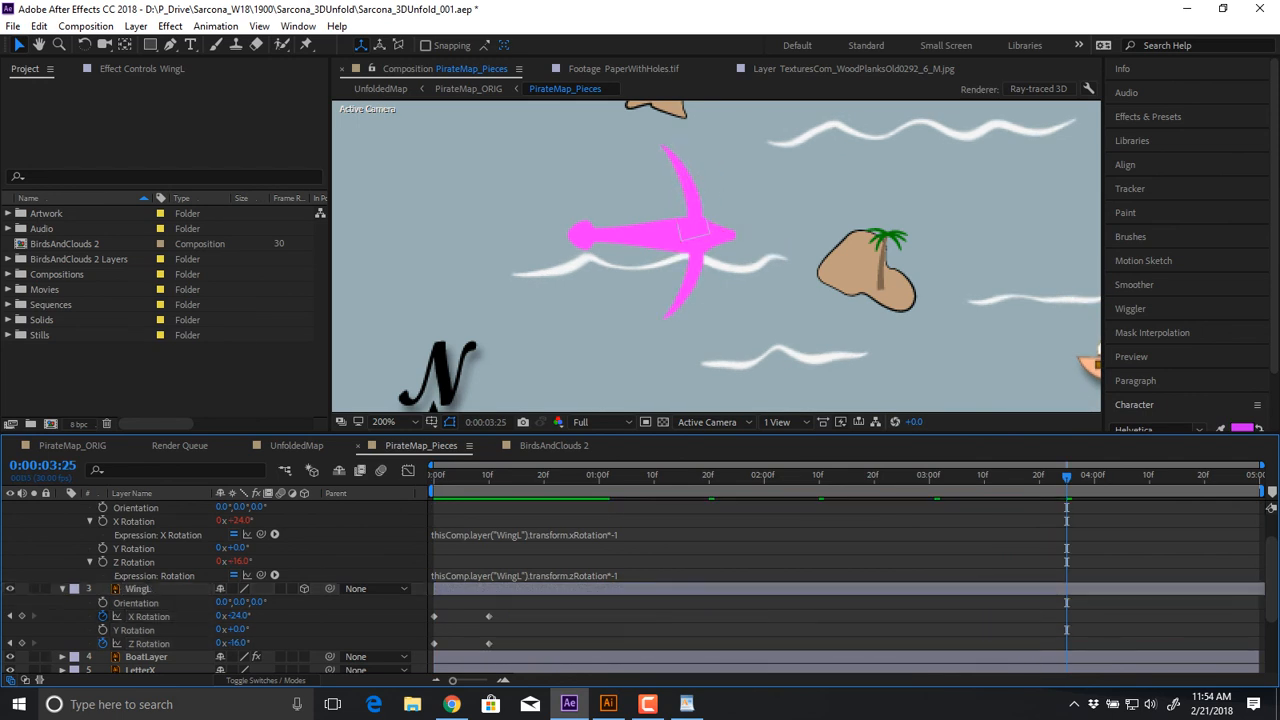
Start an expression on WingL's X Rotation, and switch to Chrome to return to the Google search results
left_click(102, 616, "alt")
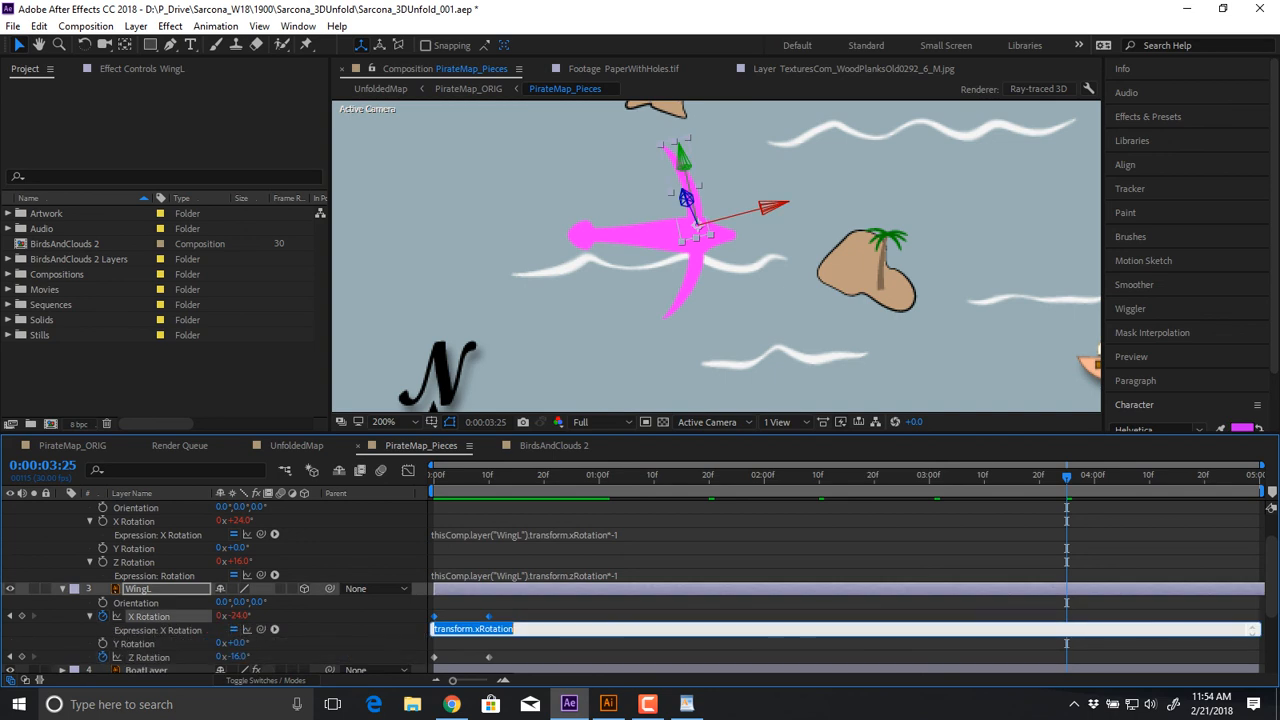
key("alt+Tab")
key("alt+Tab")
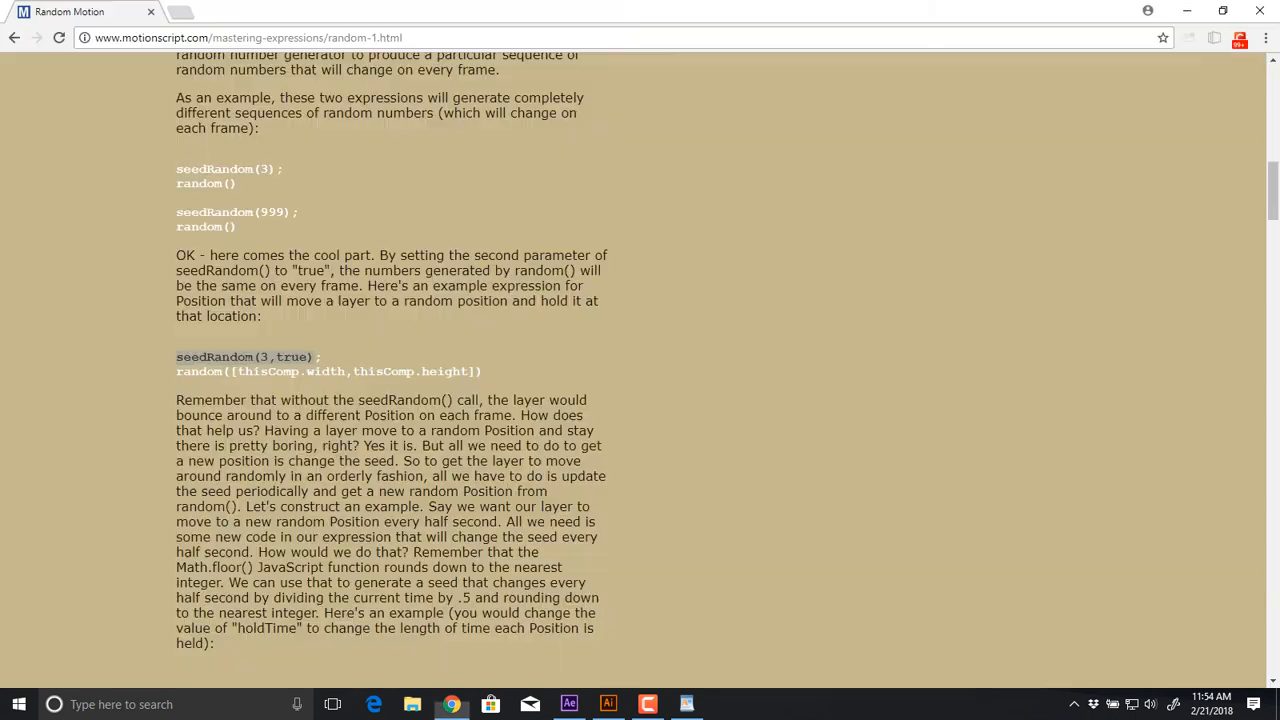
scroll(640, 370, "up", 11)
key("alt+Left")
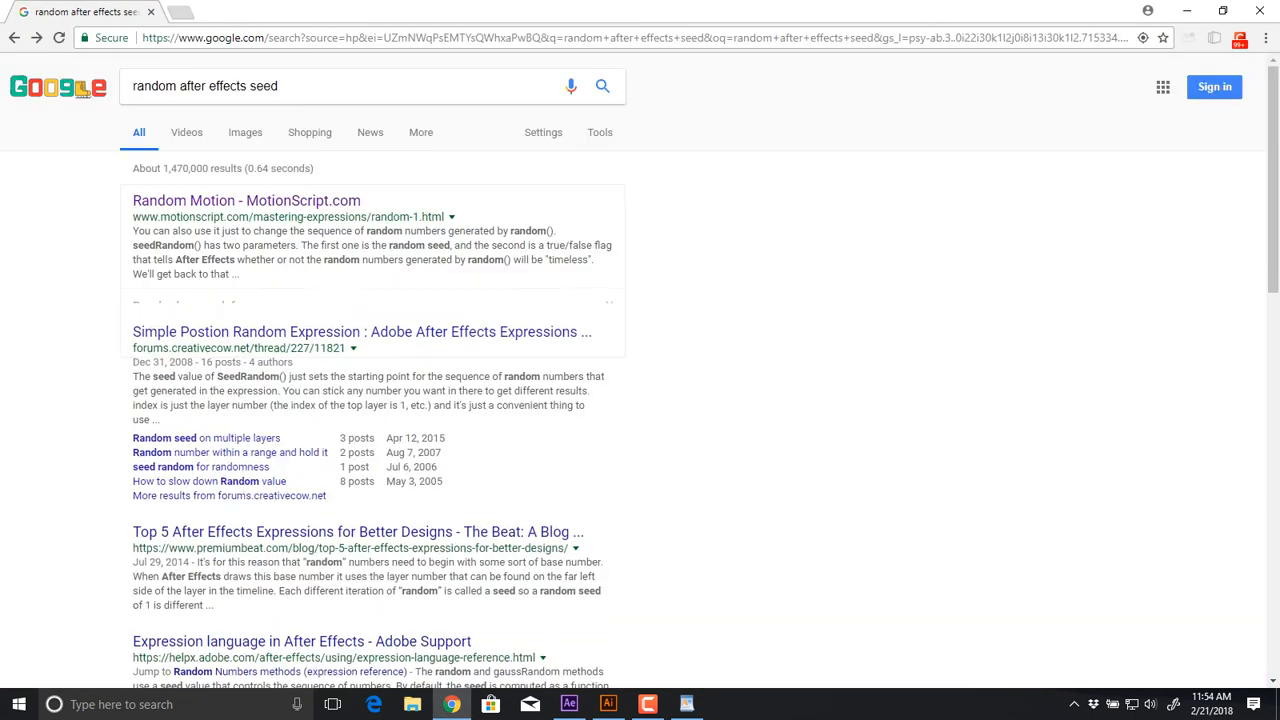
Search Google for "after effects loopOut" to check the loop expression's syntax, and switch back to After Effects
key("ctrl+shift+Left")
key("ctrl+shift+Left")
key("ctrl+shift+Left")
key("ctrl+shift+Left")
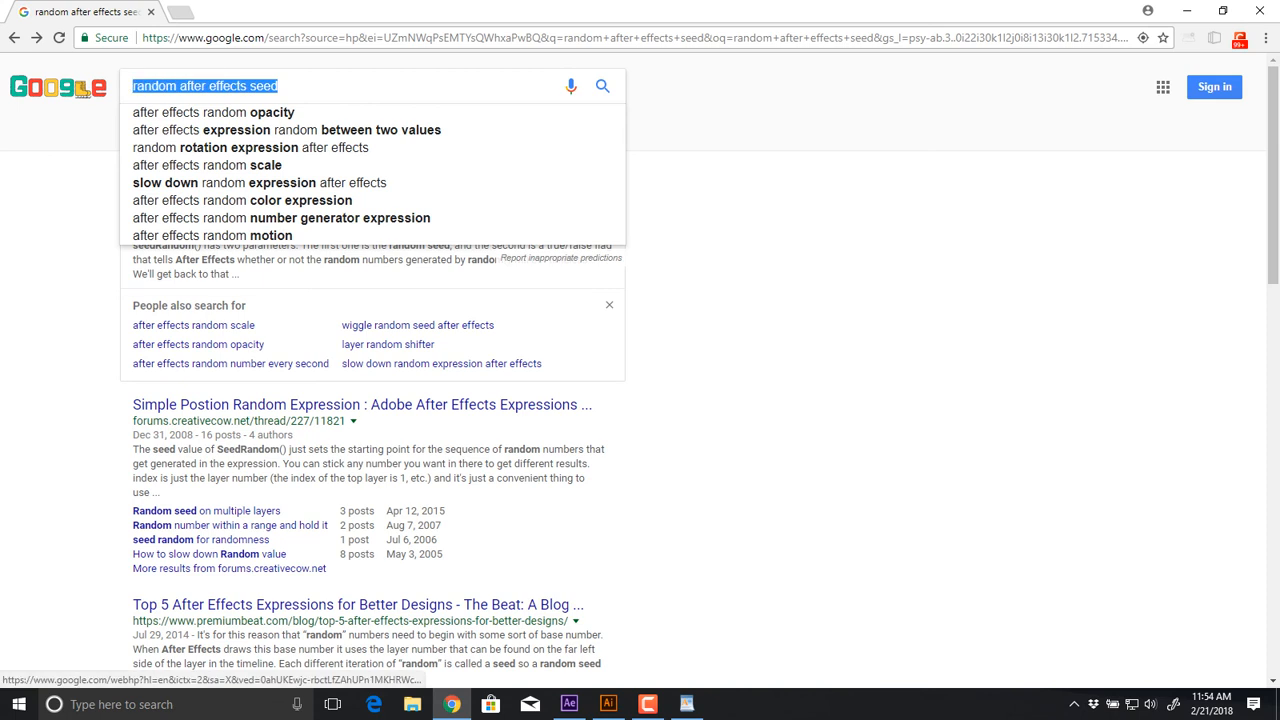
type("after effect")
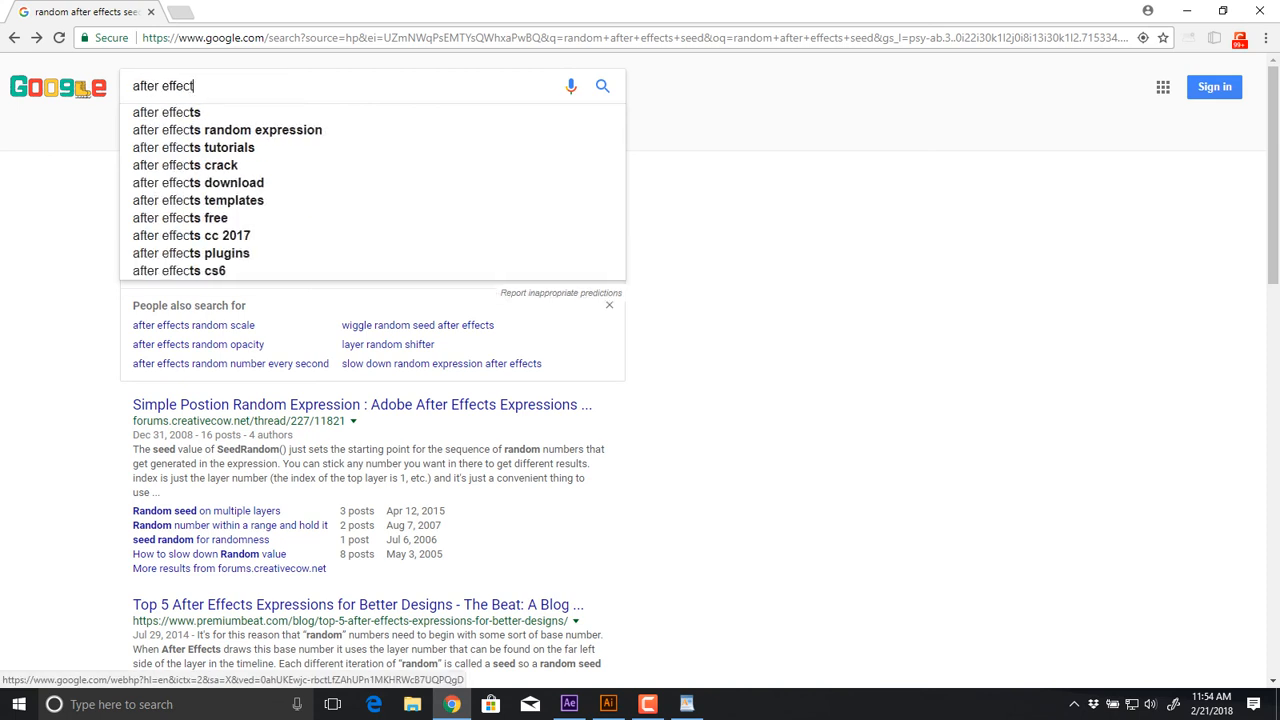
type("s ")
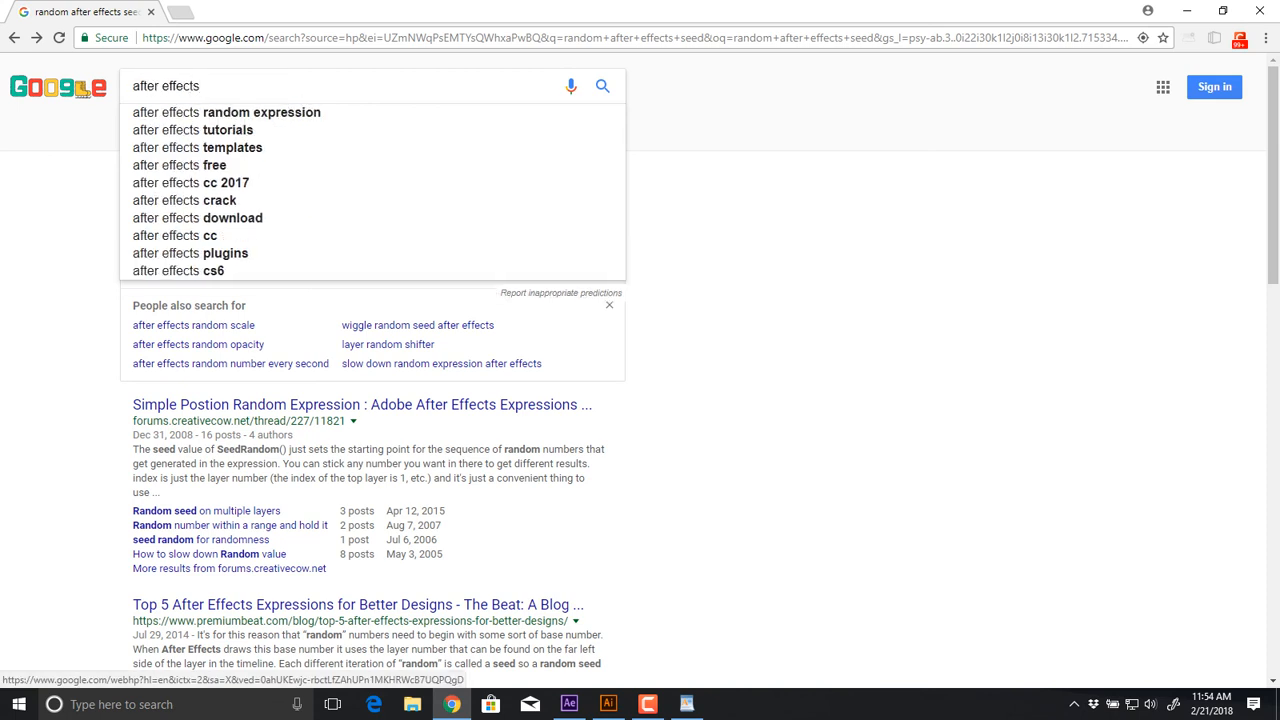
type("loopOut")
key("Return")
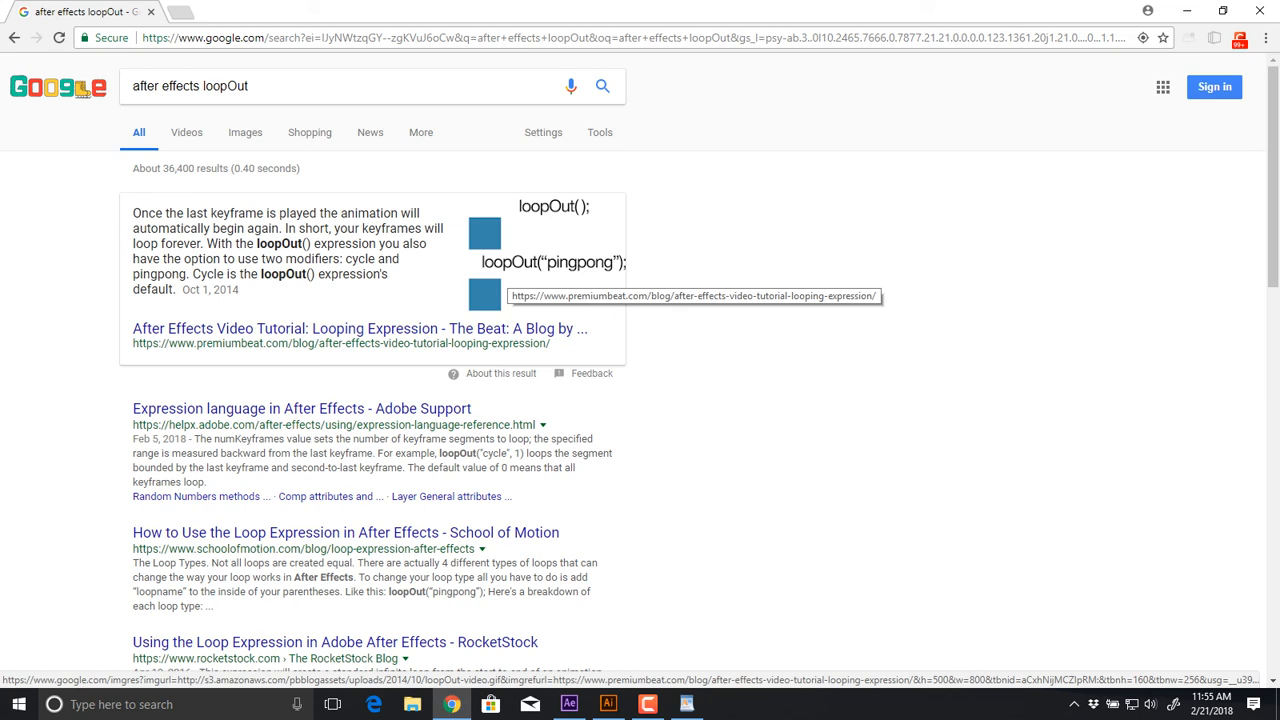
key("alt+Tab")
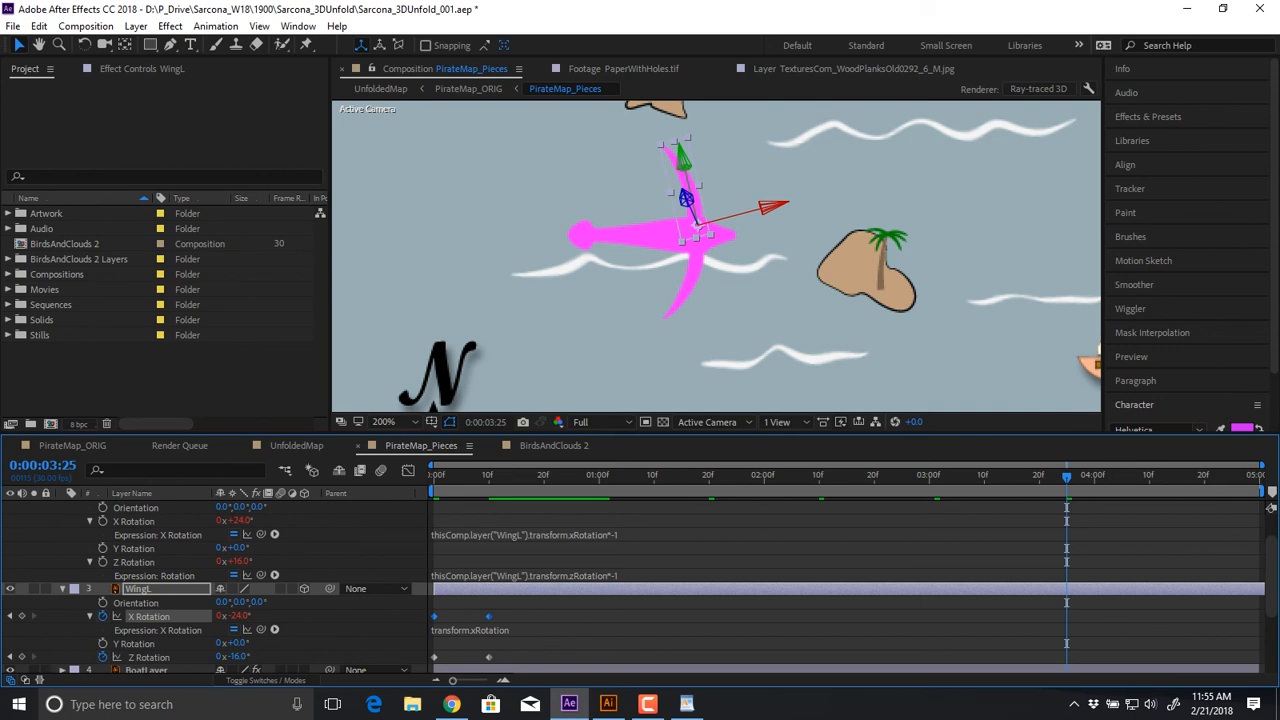
Replace the X Rotation expression on WingL with loopOut("pingpong"), checking the syntax in the browser's search results
left_click(472, 630)
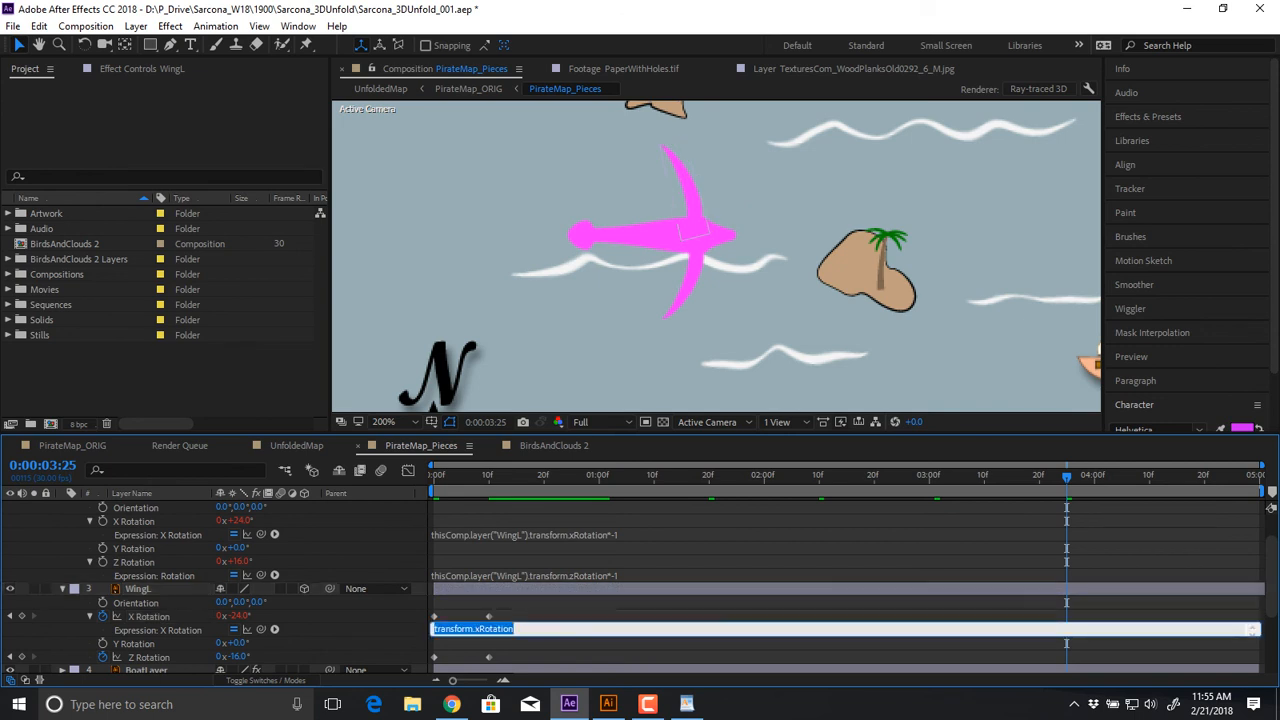
type("lo")
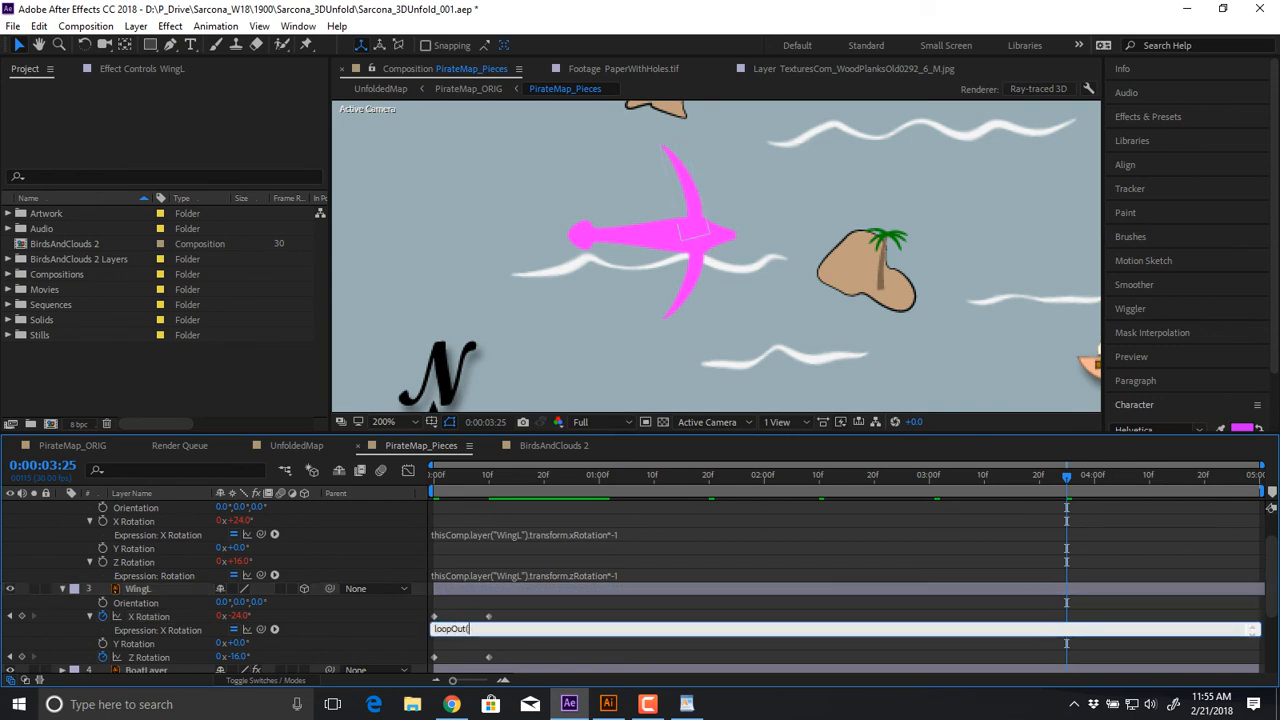
type("opOut(")
key("alt+Tab")
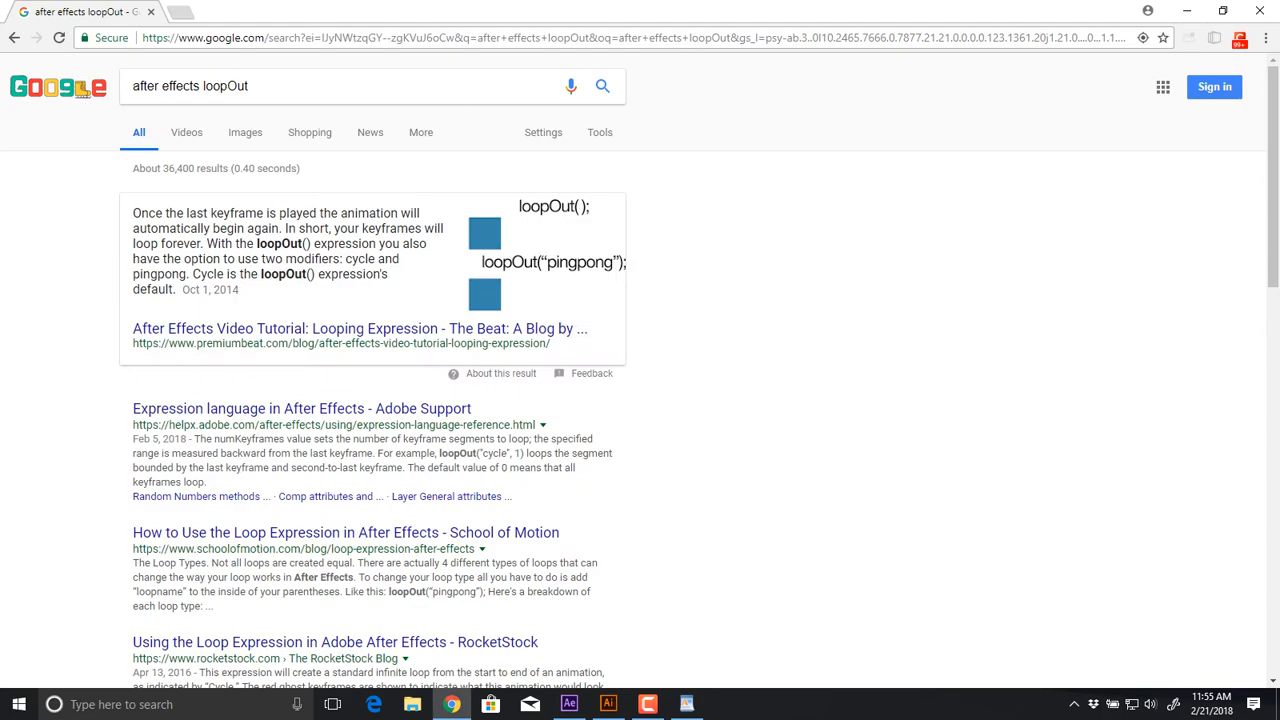
key("alt+Tab")
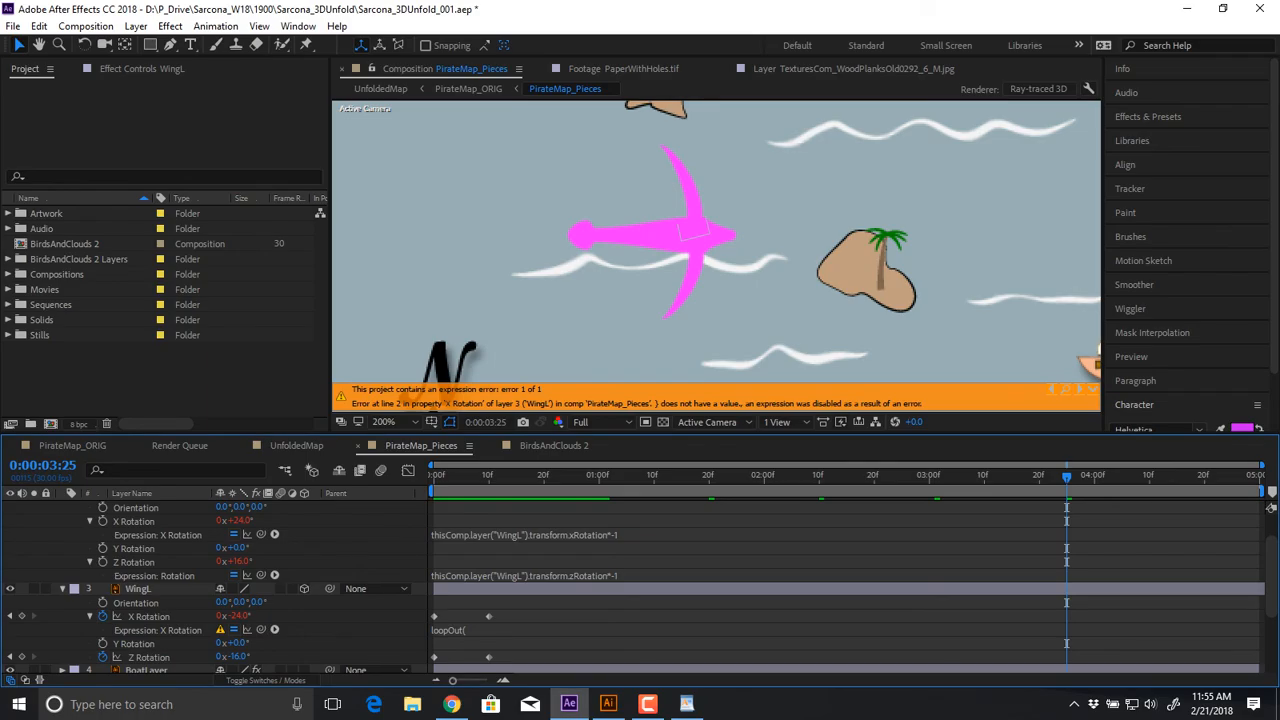
left_click(470, 630)
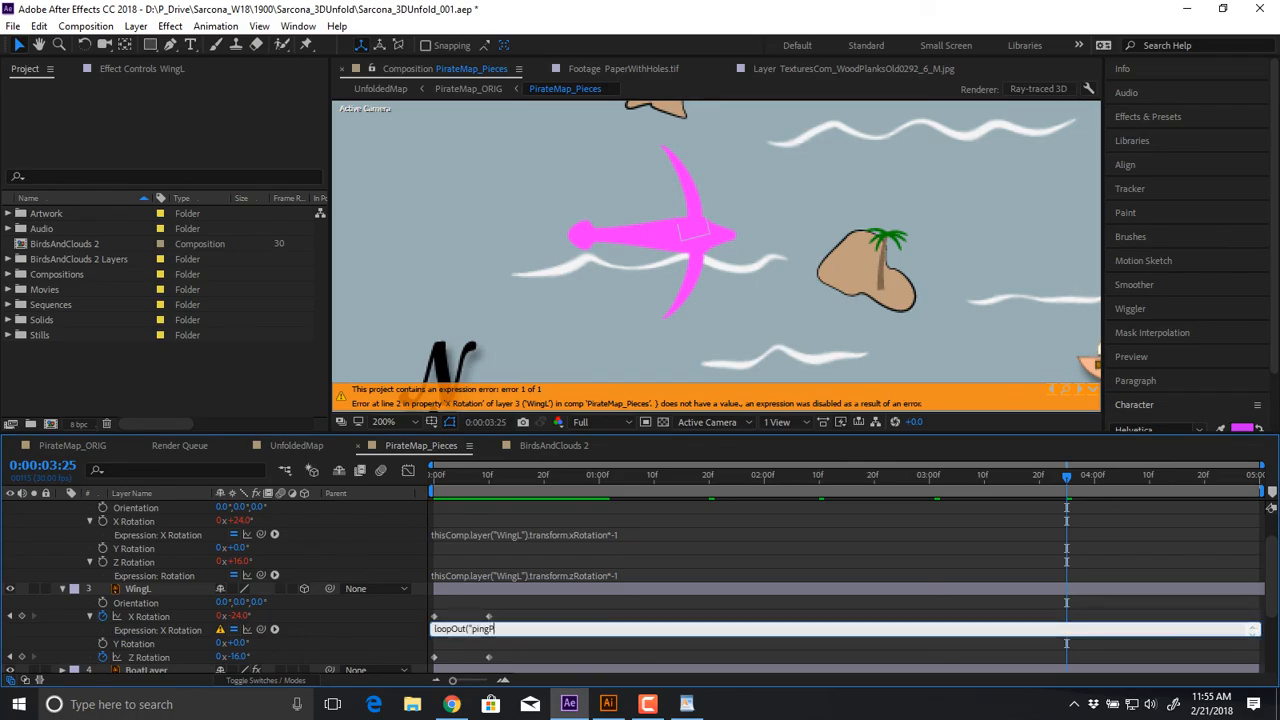
key("alt+Tab")
key("alt+Tab")
left_click(515, 629)
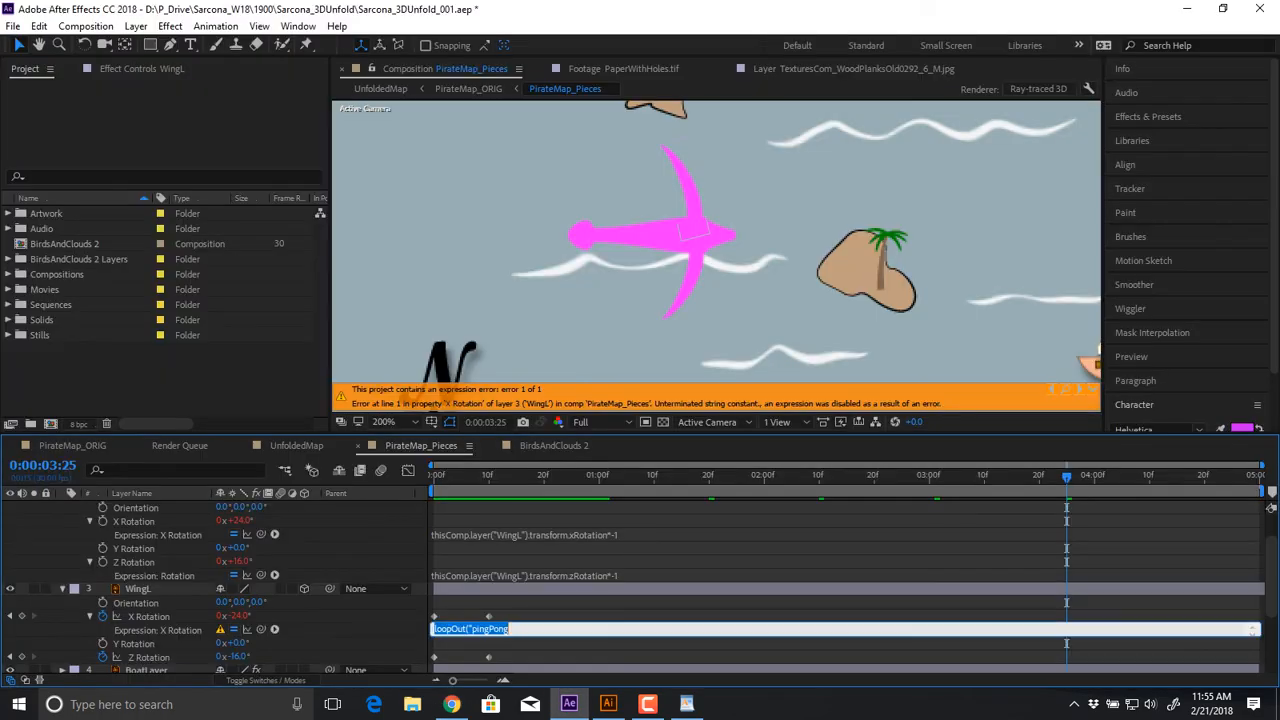
left_click(515, 629)
key("BackSpace")
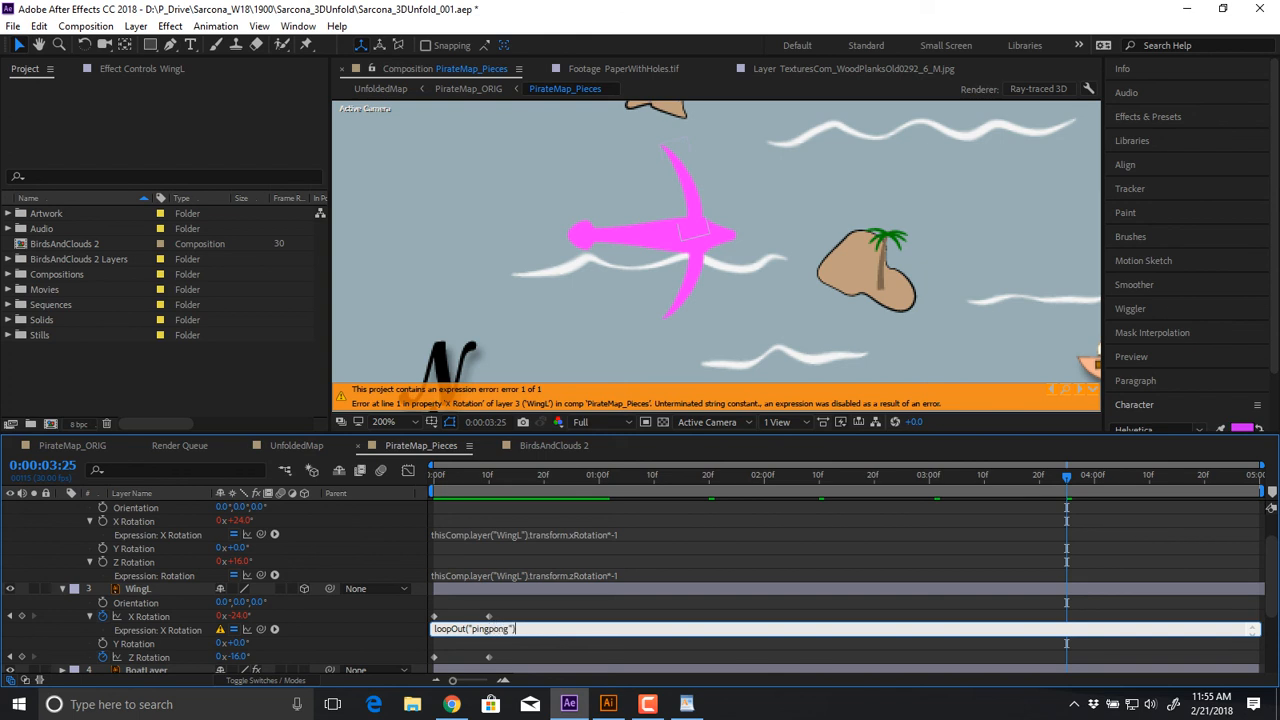
key("KP_Enter")
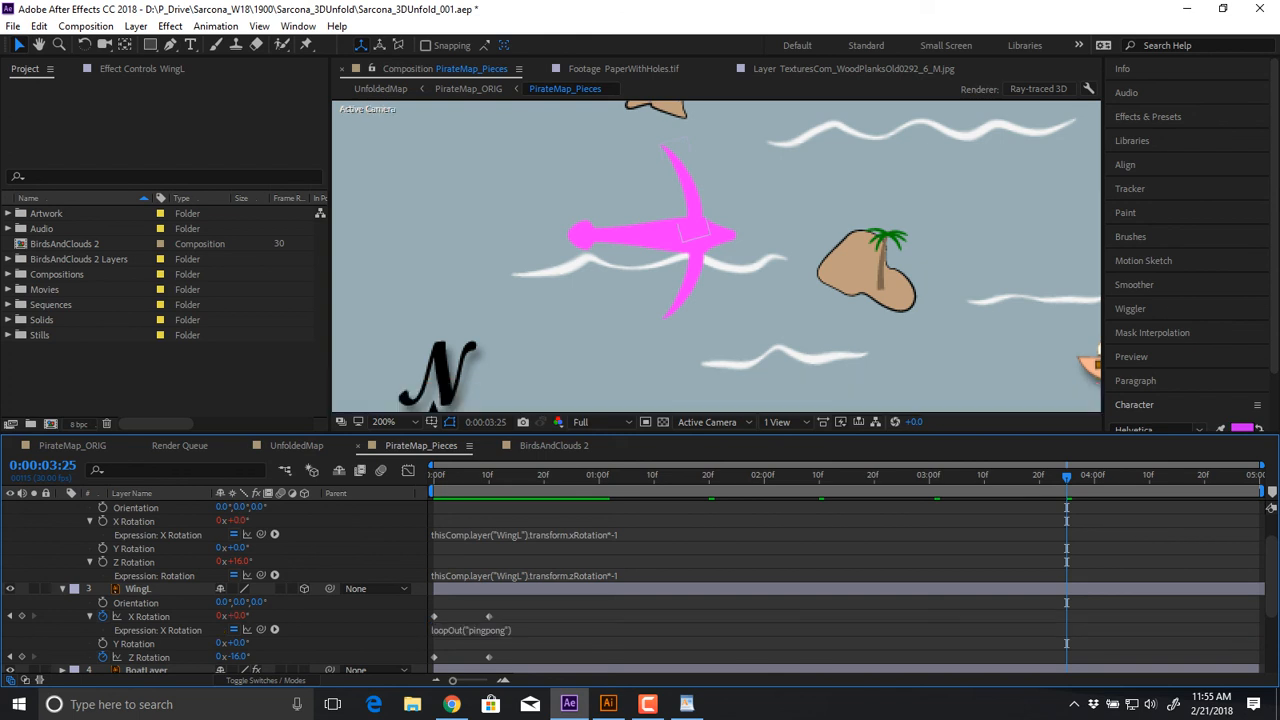
Copy the loopOut("pingpong") expression to WingL's Z Rotation and preview the flapping from the first frame
left_click(490, 630)
key("ctrl+c")
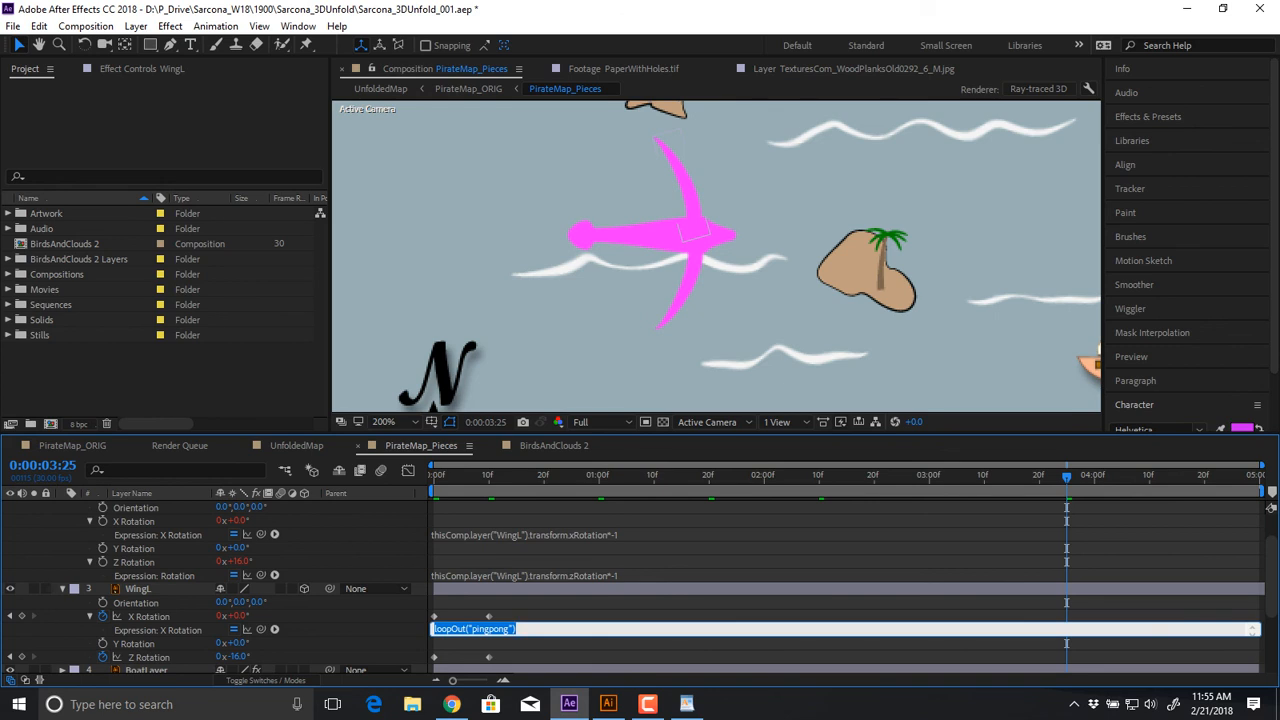
left_click(102, 657, "alt")
key("ctrl+v")
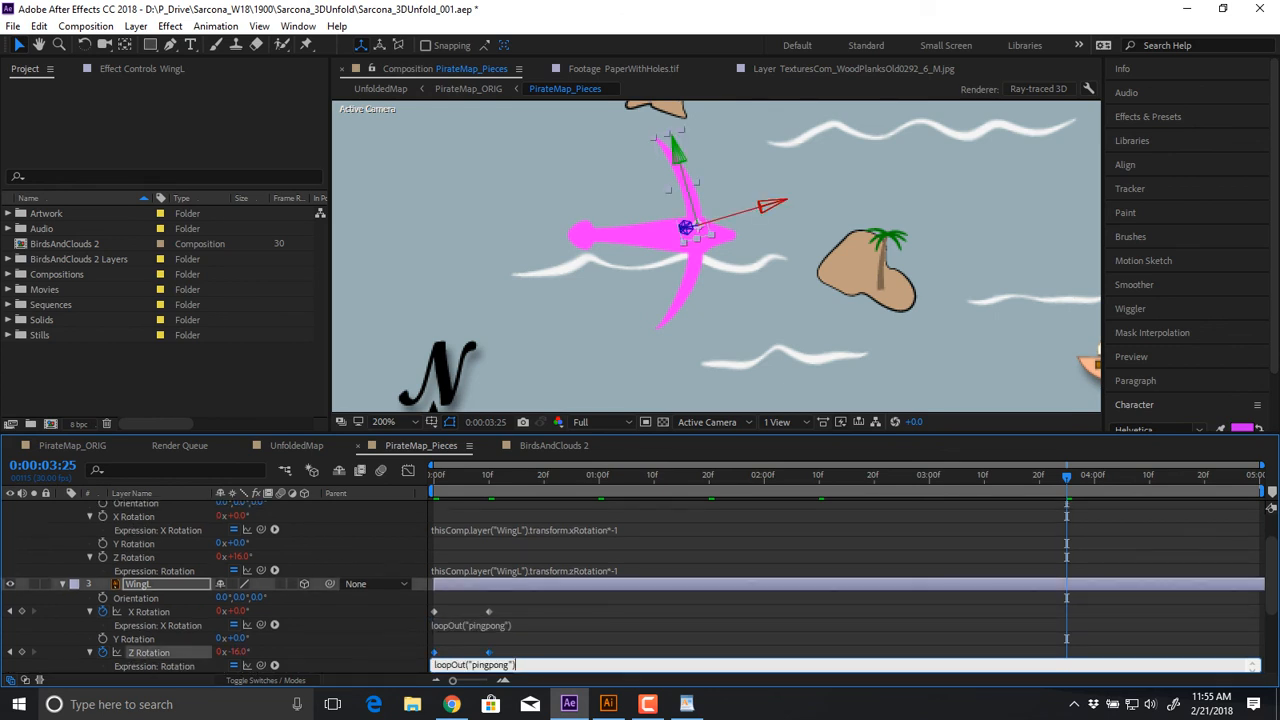
left_click(600, 640)
key("Home")
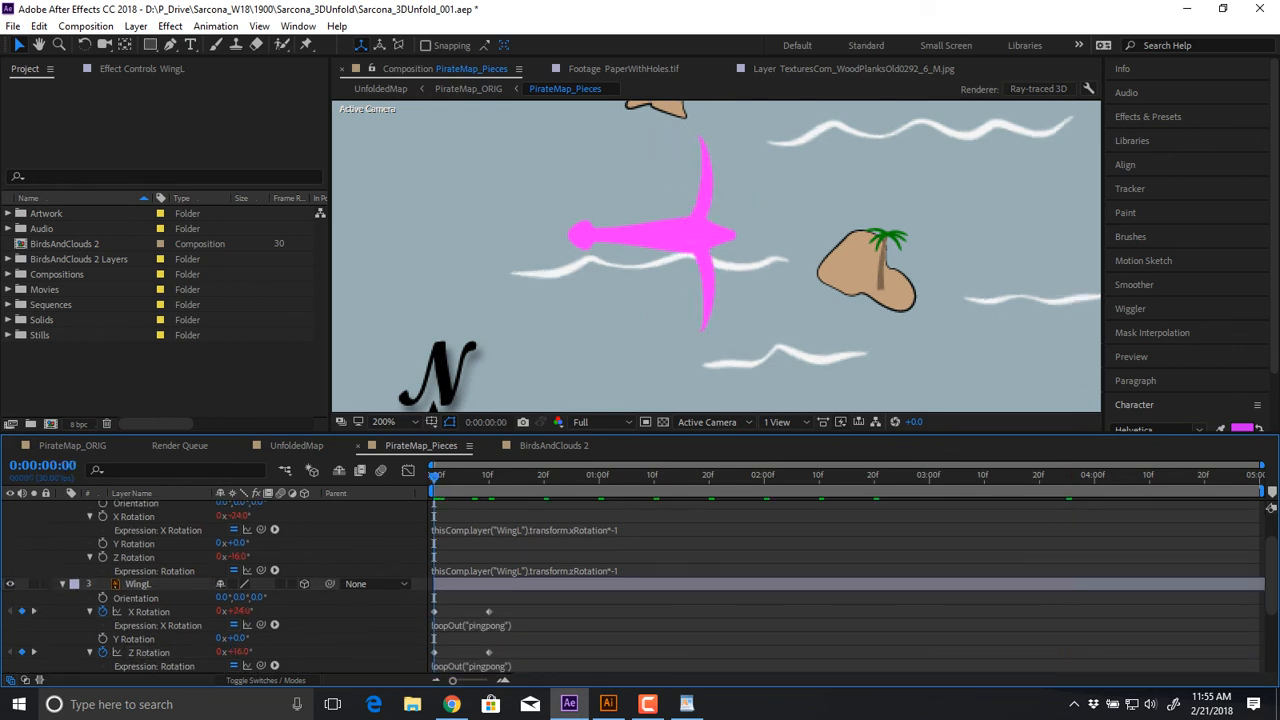
key("space")
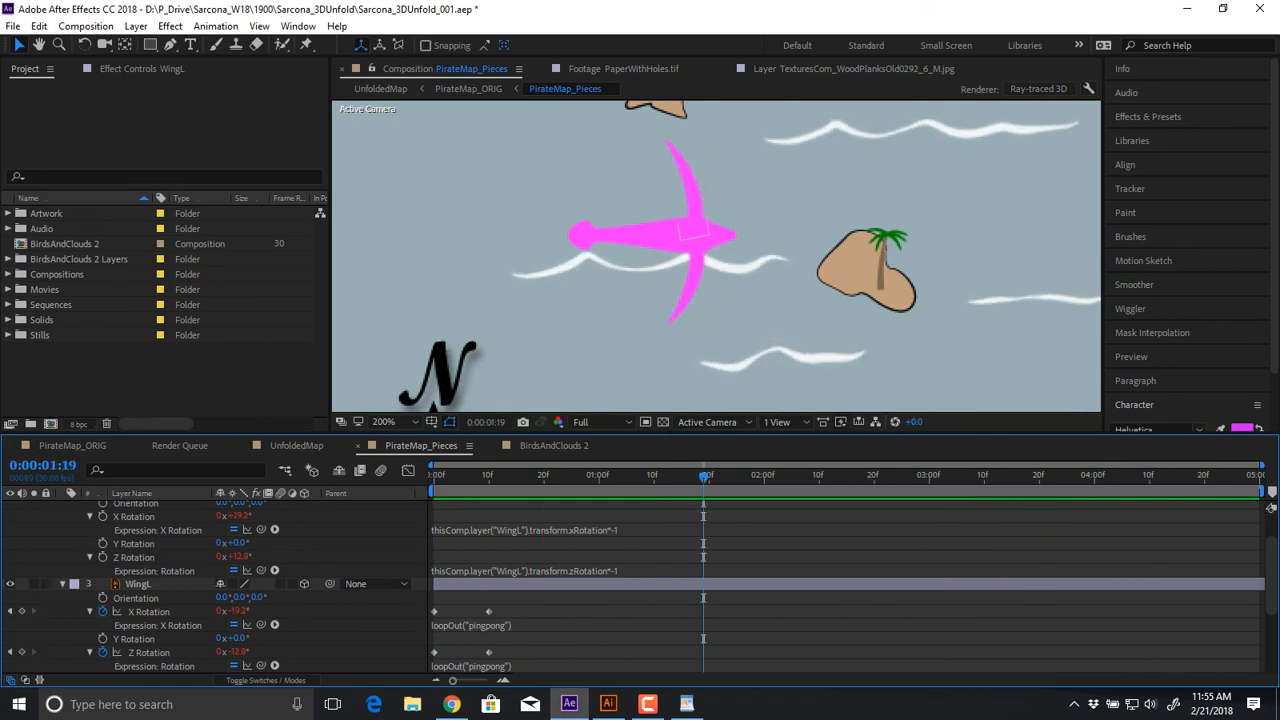
Show only the Position property of both wing layers and parent WingR and WingL to BirdBody
left_click(138, 584)
scroll(138, 590, "up", 2)
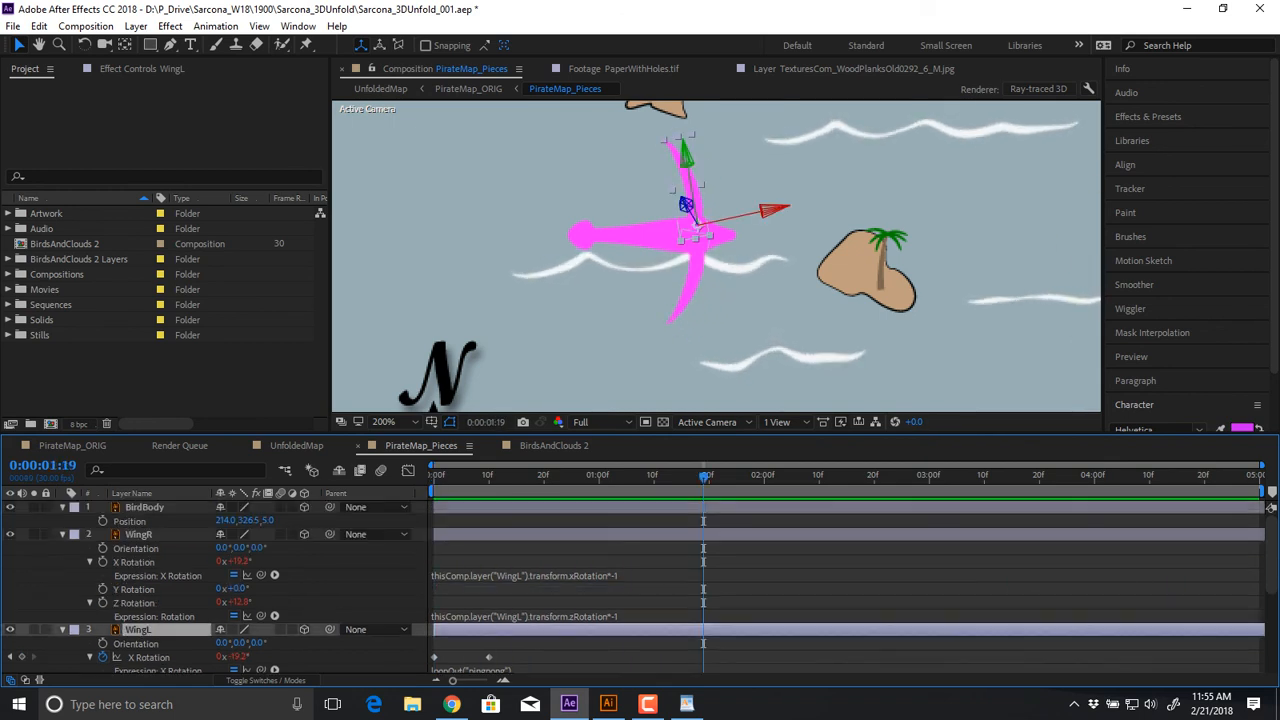
key("p")
left_click(144, 507)
left_click(139, 534)
key("p")
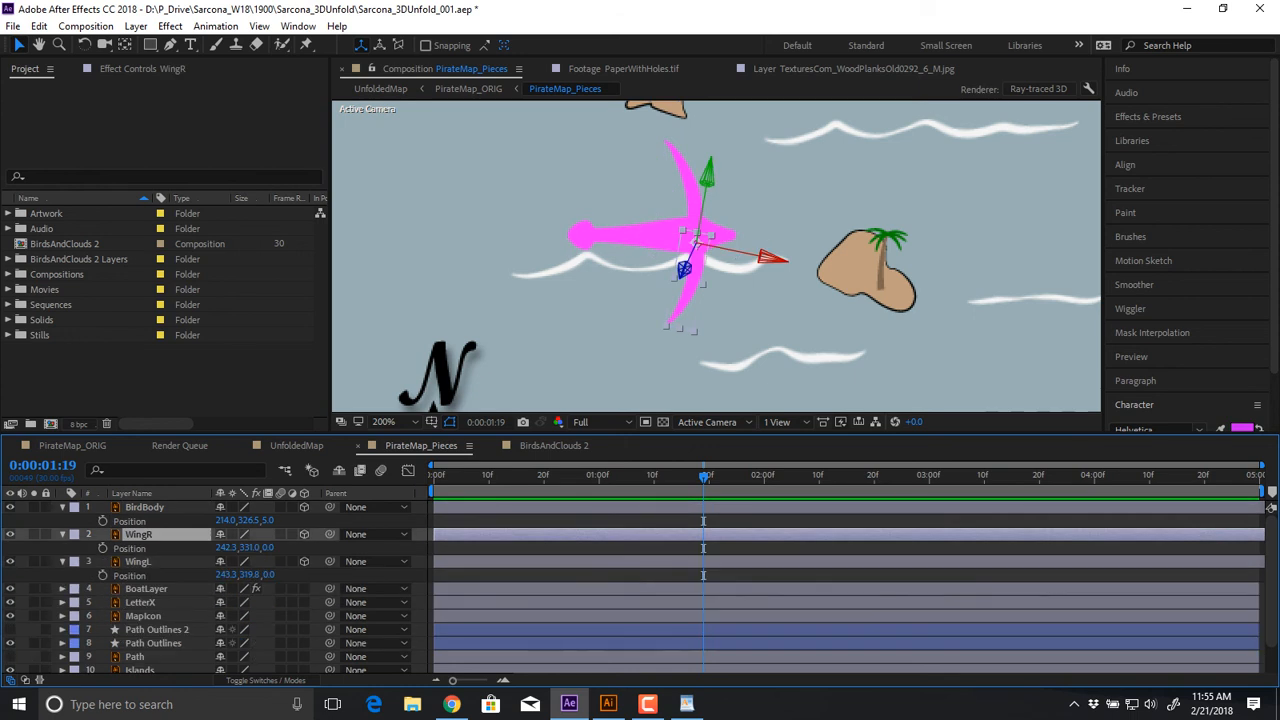
left_click(138, 561)
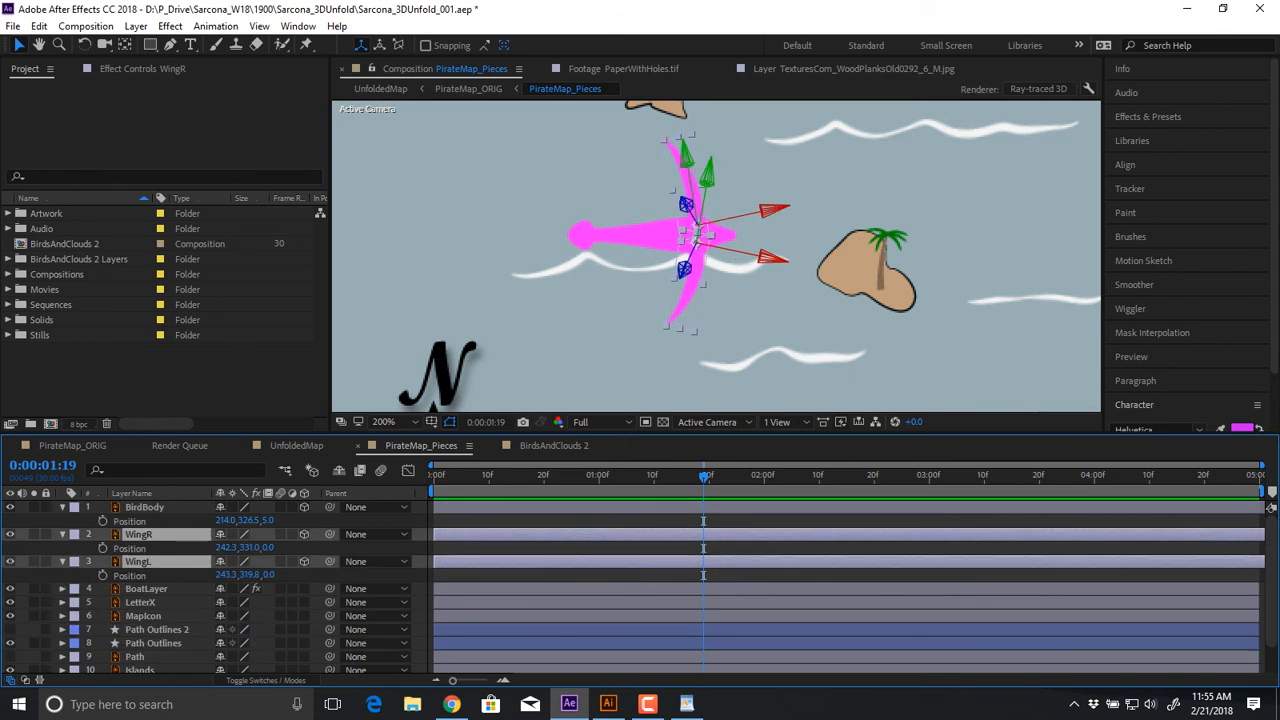
left_click(378, 561)
left_click(392, 351)
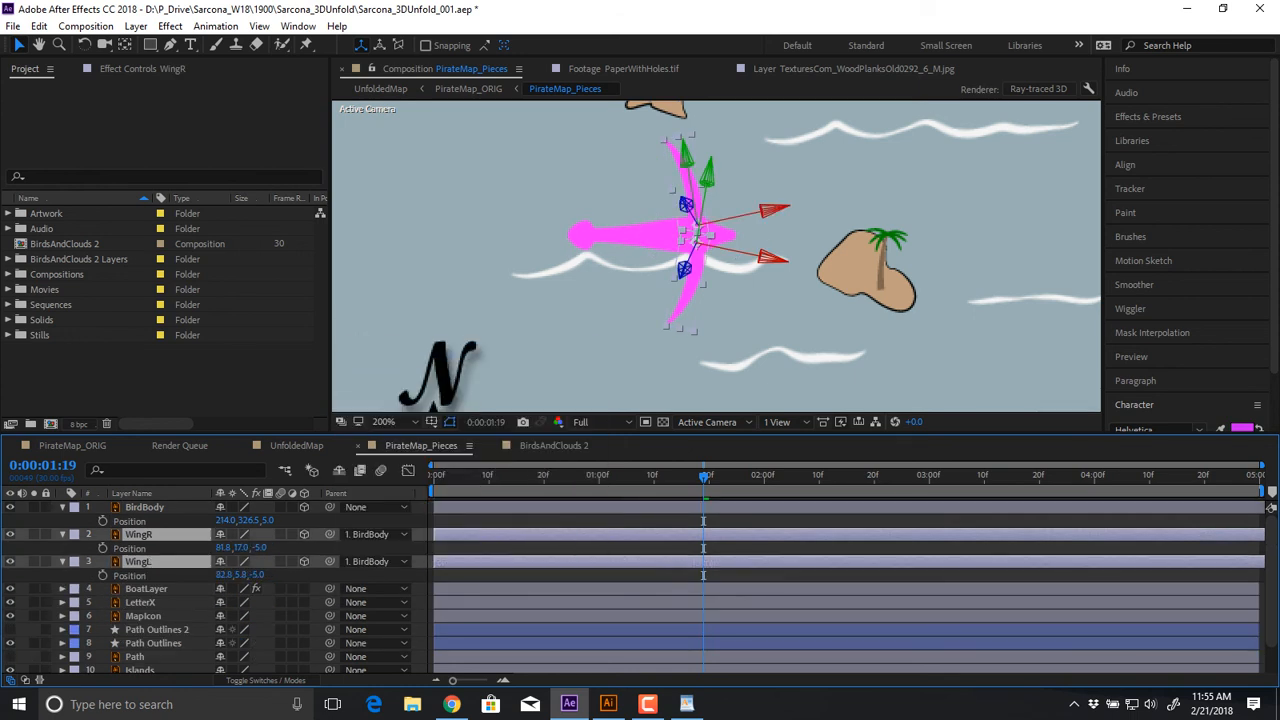
Move BirdBody horizontally off the map's left side to an X position of about -109 and start keyframing its Position at the first frame
left_click(144, 507)
key("comma")
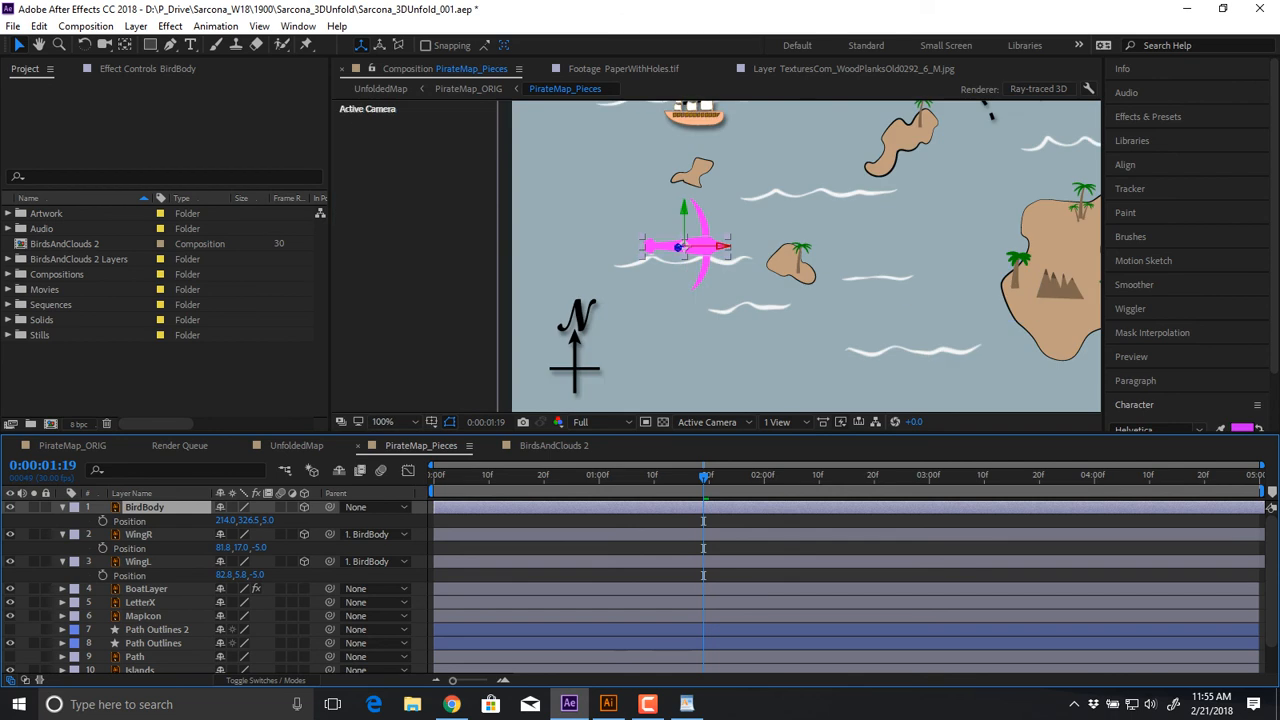
left_click_drag(722, 246, 465, 246)
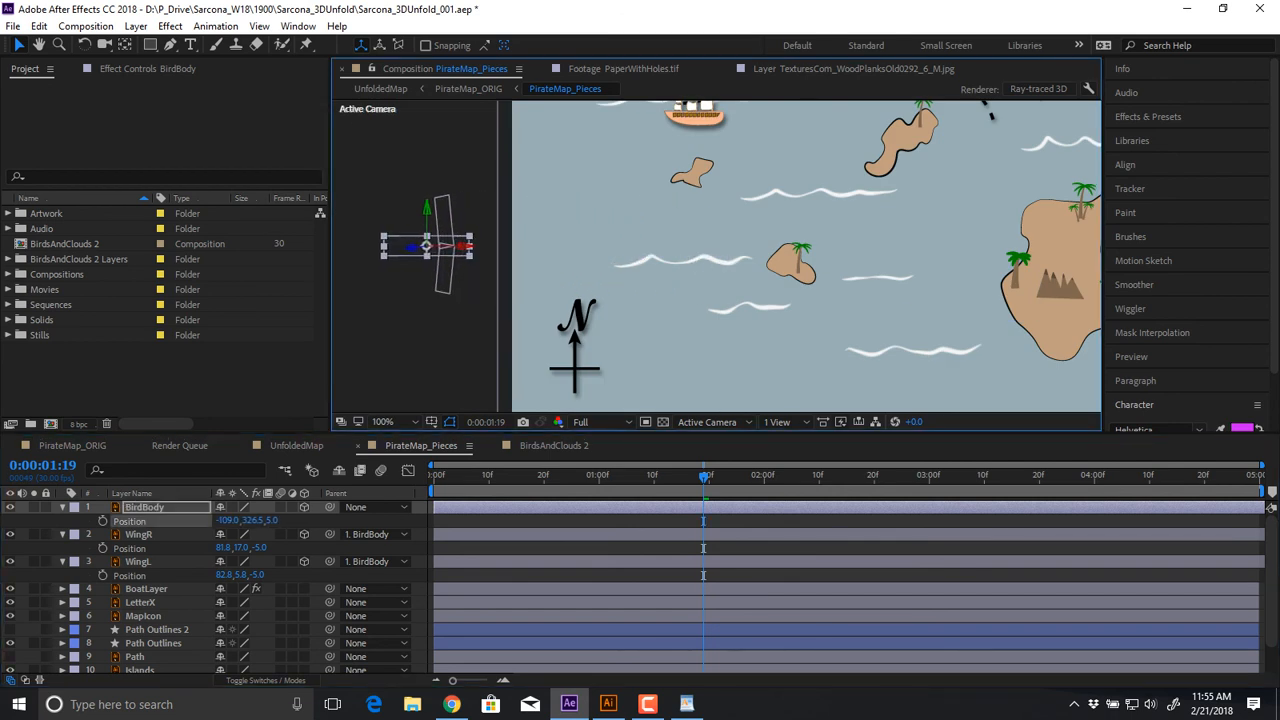
left_click(102, 521)
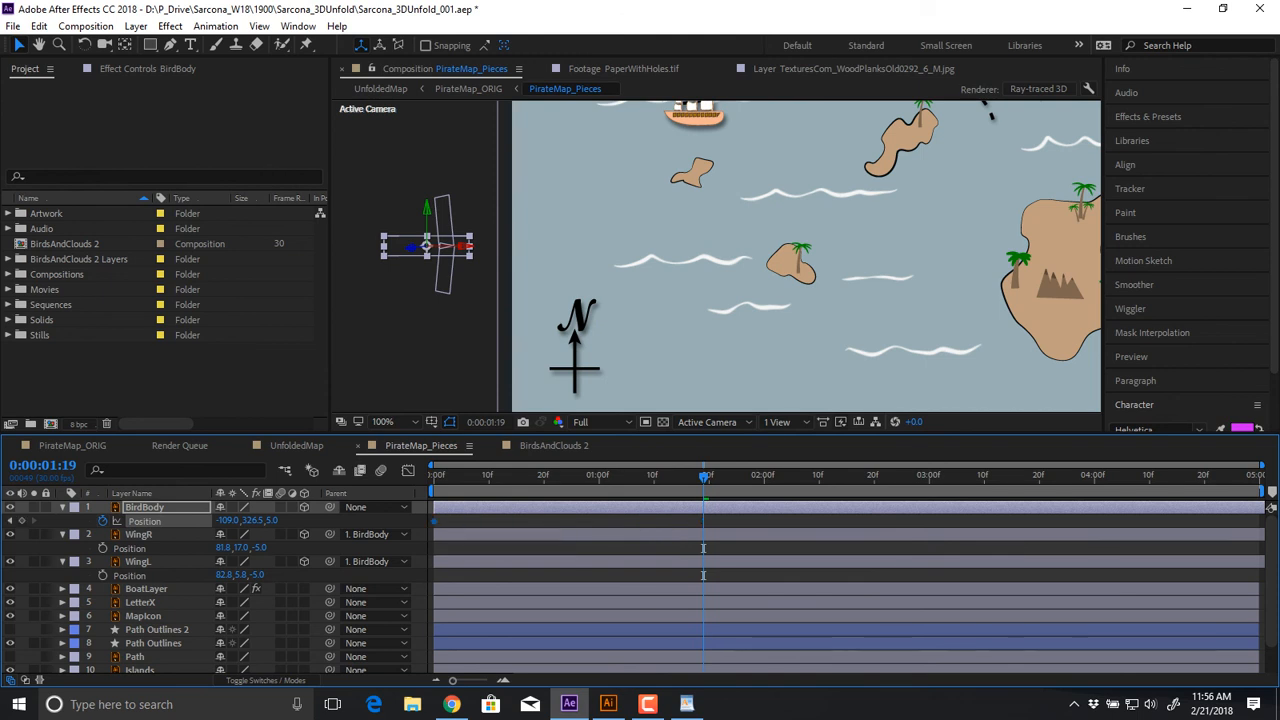
At 0:00:04:29, move BirdBody beyond the map's upper-right corner to about 1001, 58.5 and bend its motion path into a gentle S-curve
key("space")
left_click_drag(1248, 478, 1254, 478)
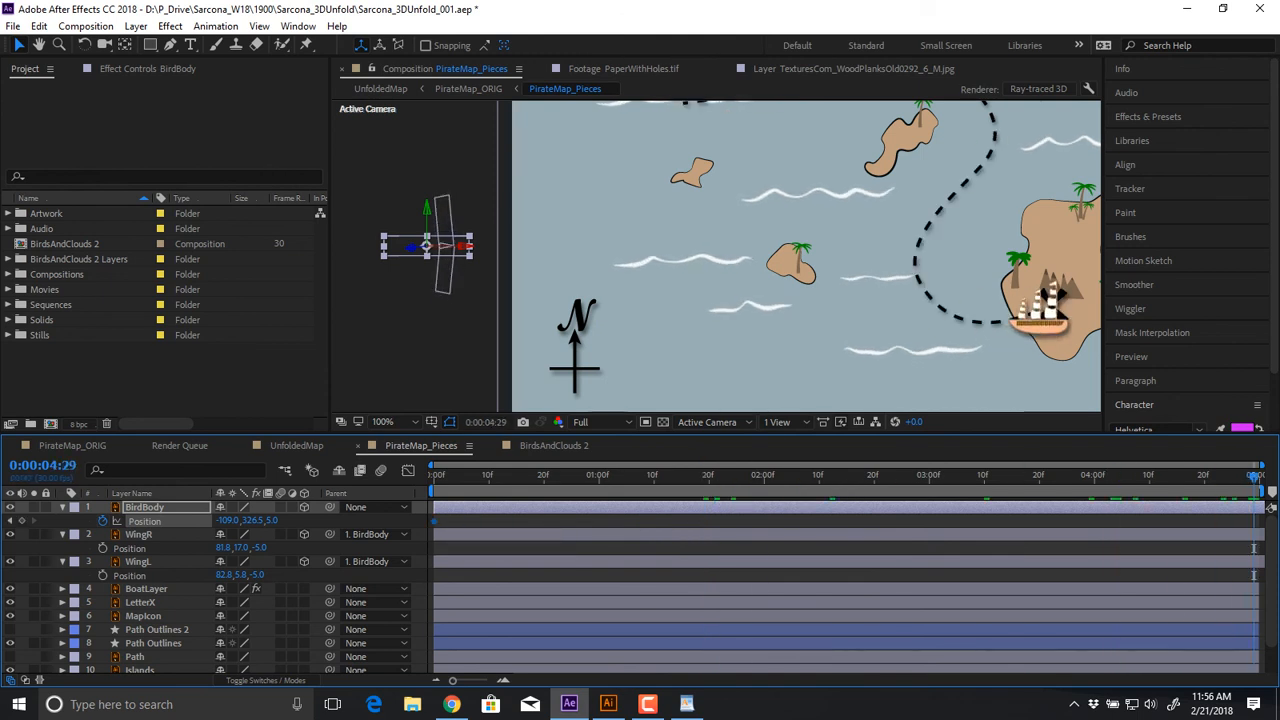
scroll(716, 256, "down", 3)
scroll(716, 256, "up", 2)
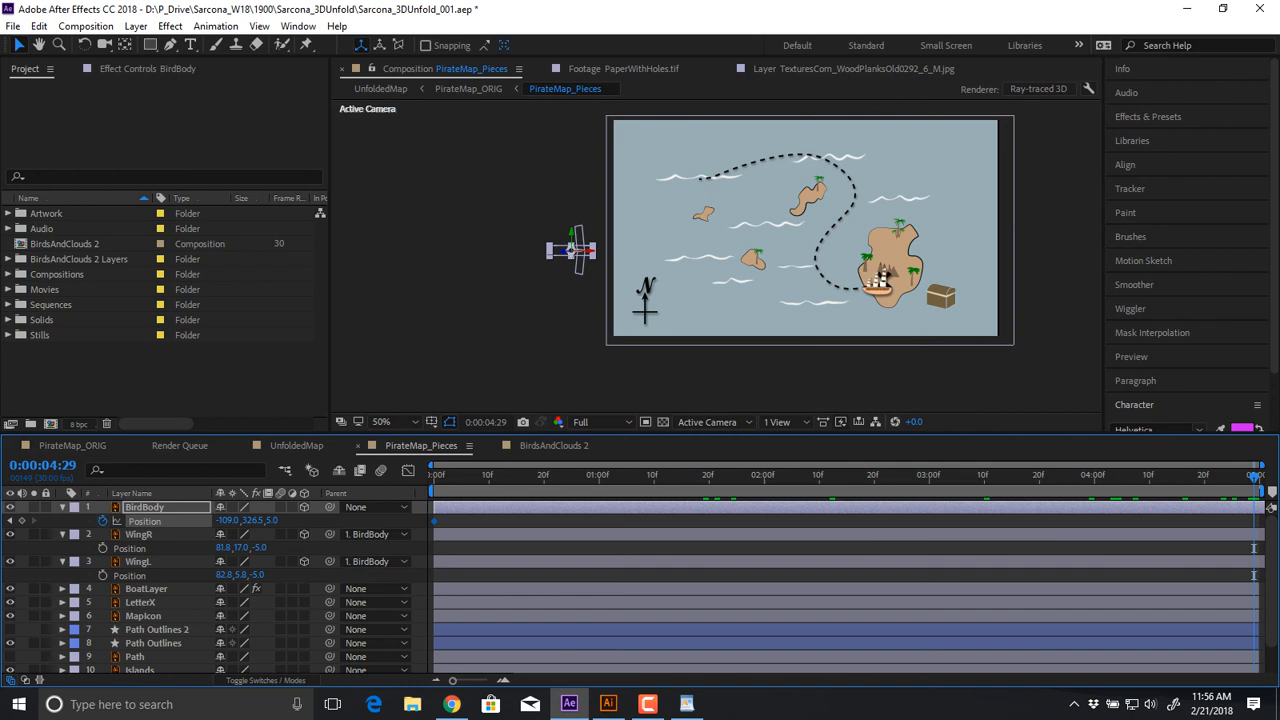
left_click_drag(571, 250, 1018, 144)
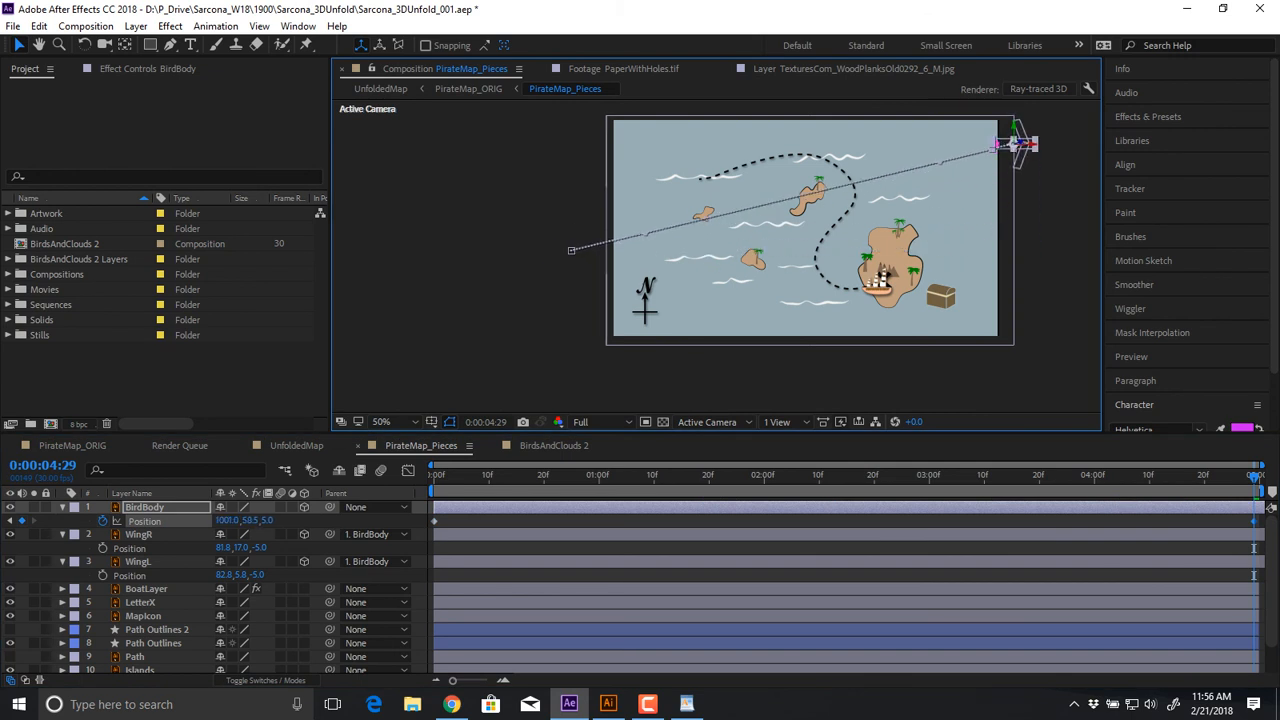
left_click_drag(940, 161, 946, 240)
left_click_drag(643, 257, 620, 210)
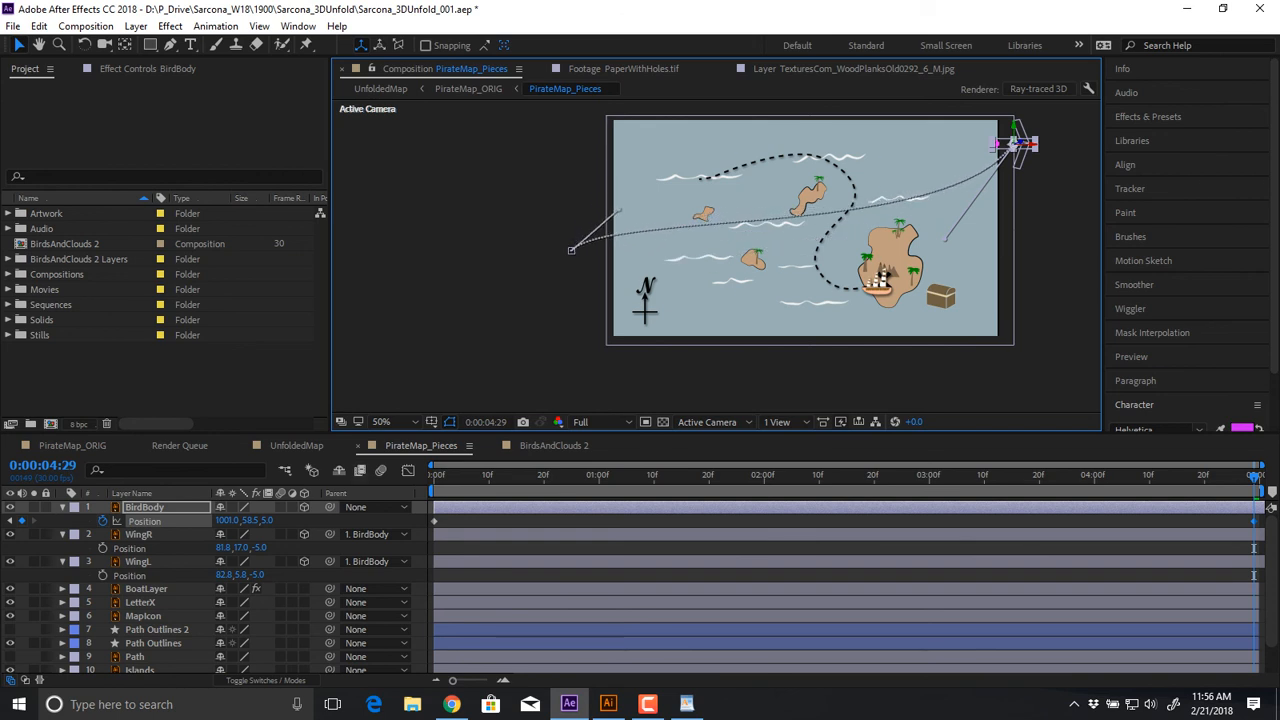
At the first frame, rotate BirdBody to a Z Rotation of about -26° along its path and keyframe it
key("r")
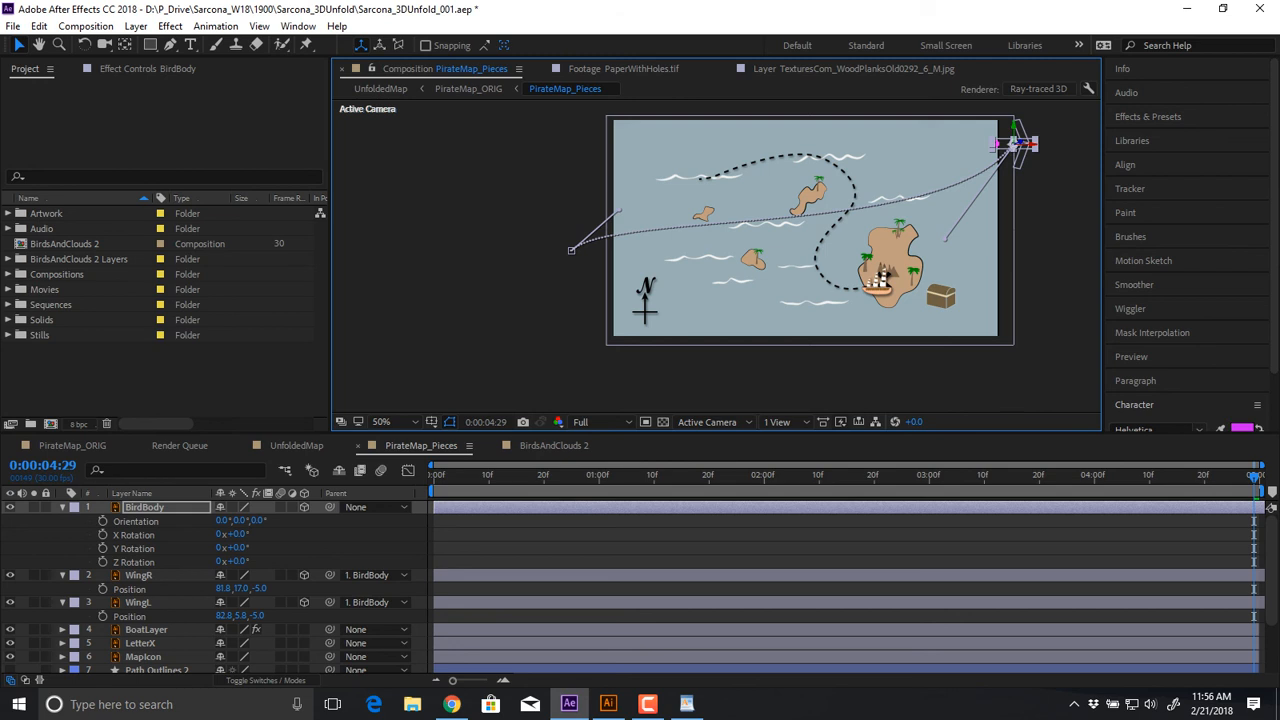
key("Home")
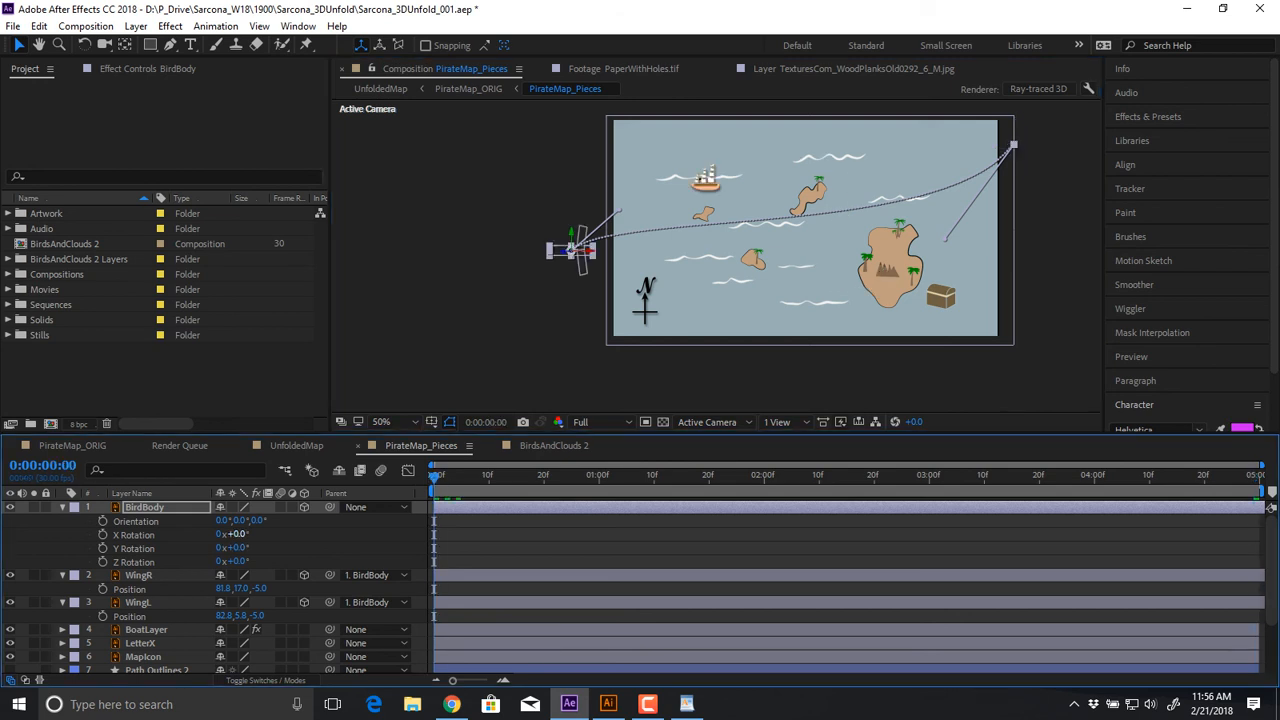
left_click_drag(236, 561, 210, 561)
left_click(102, 562)
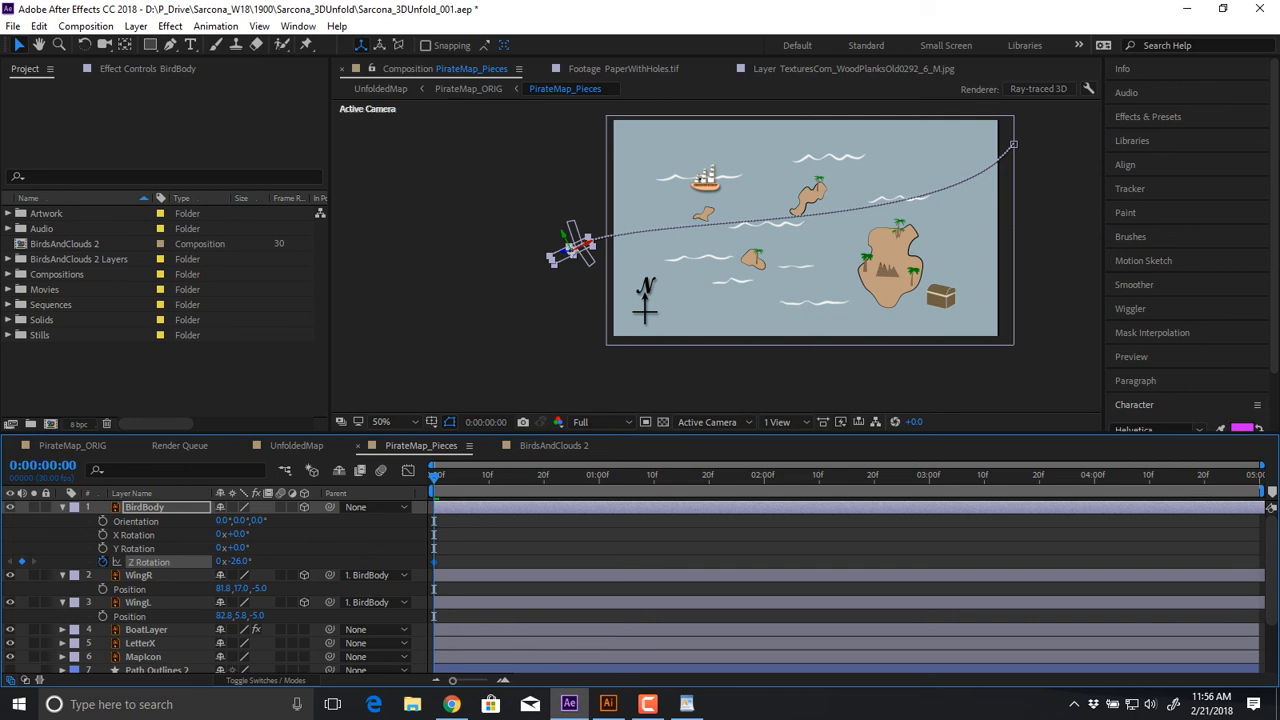
Keyframe BirdBody's Z Rotation at about -4° before the one-second mark, hold it until about 3.5 seconds, and set about -48° at 0:00:04:29
key("space")
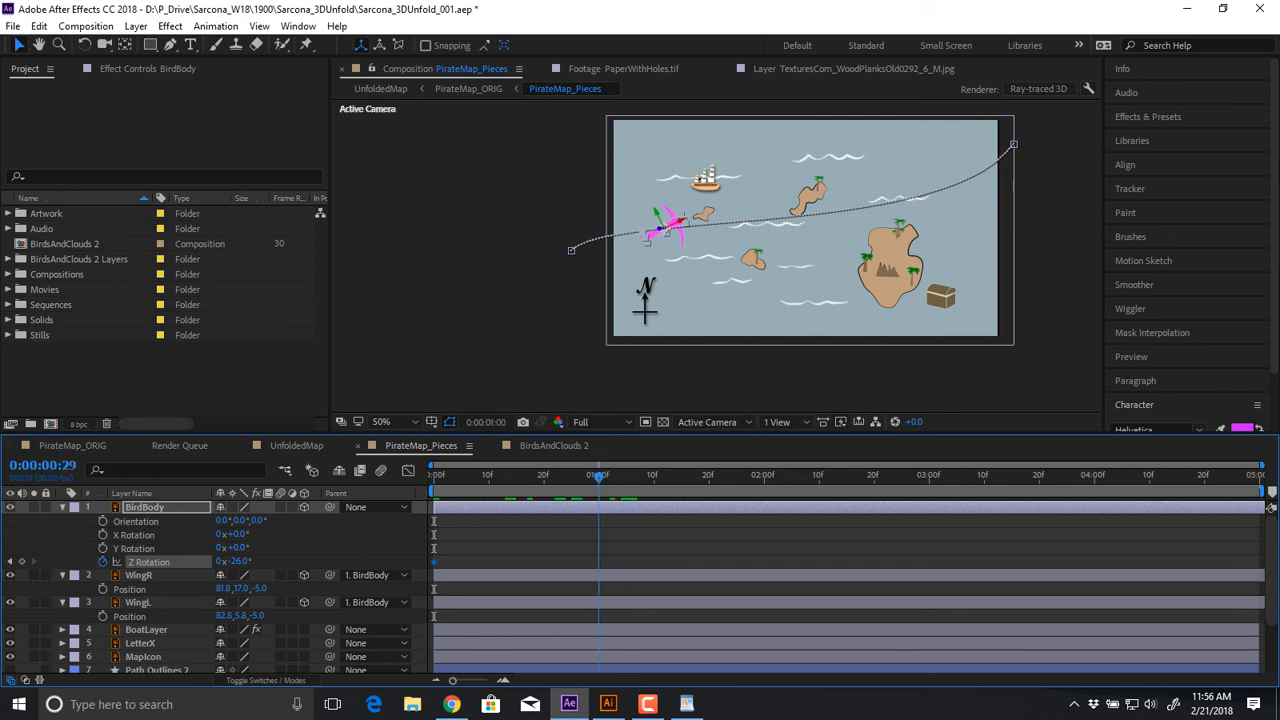
left_click_drag(566, 477, 560, 477)
left_click_drag(239, 562, 256, 562)
key("space")
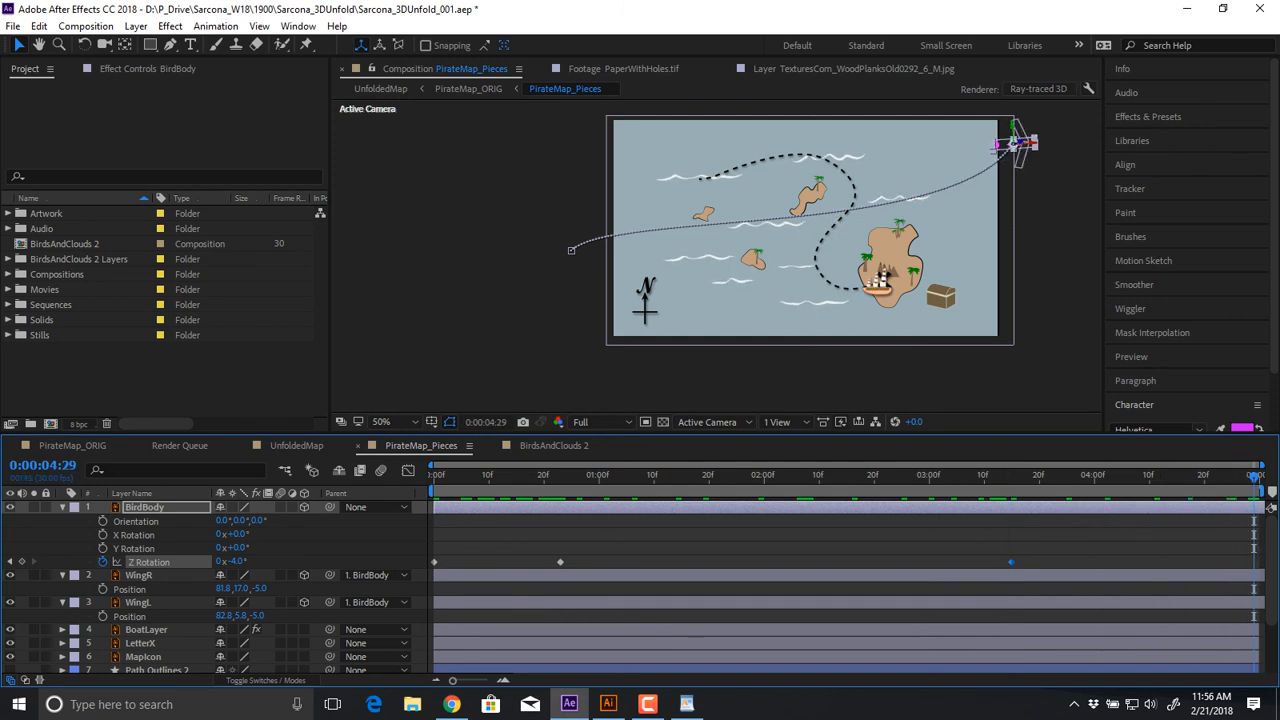
left_click_drag(237, 562, 193, 562)
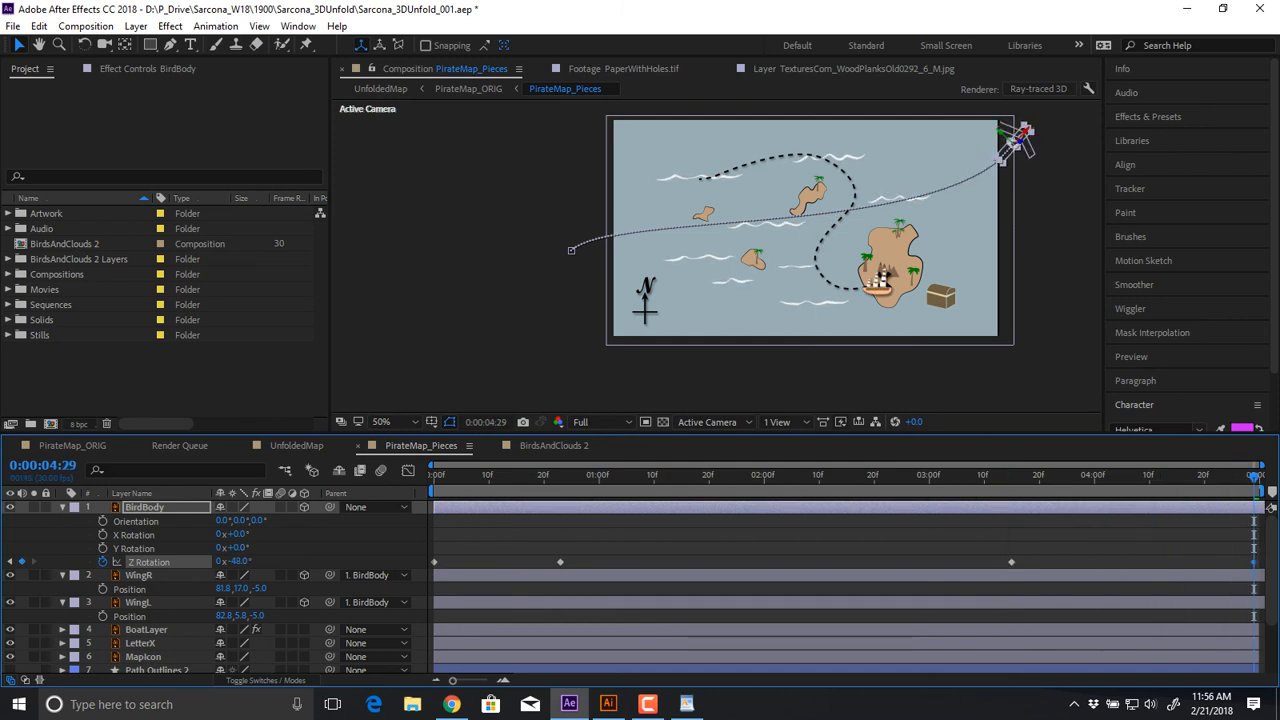
Preview the bird's flight across the map from the first frame with no layer selected
key("Home")
left_click(478, 300)
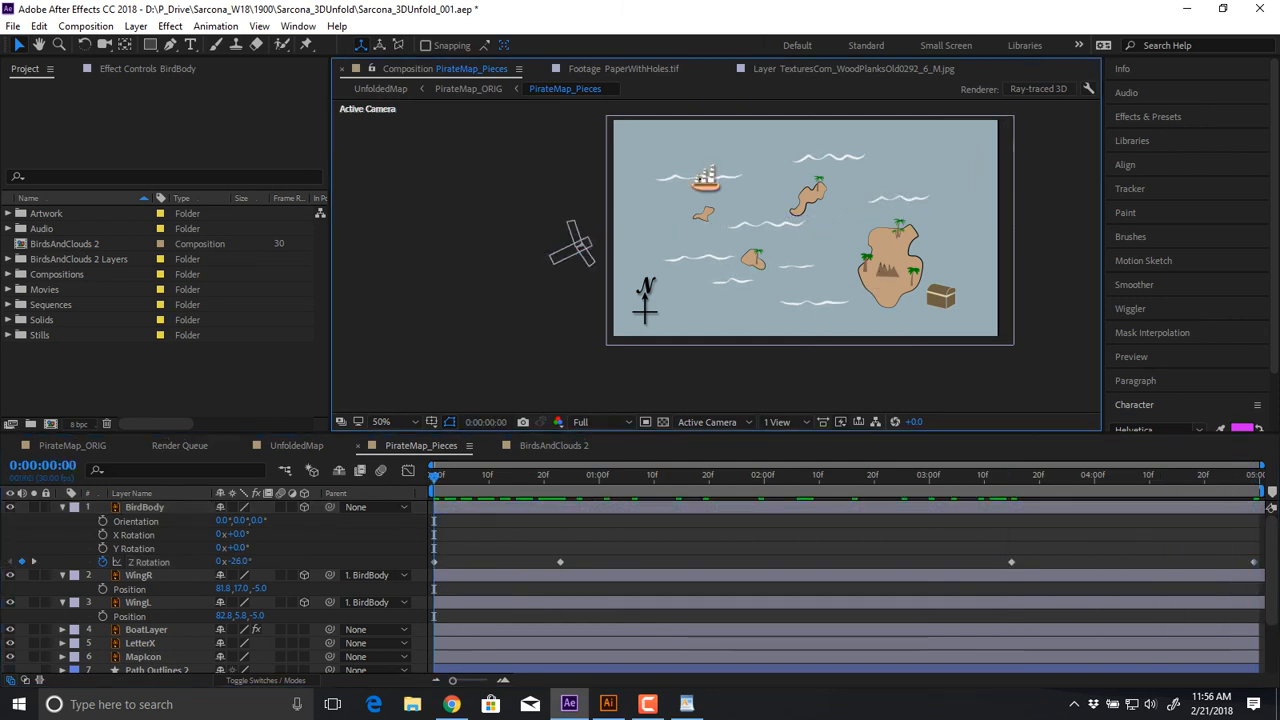
key("space")
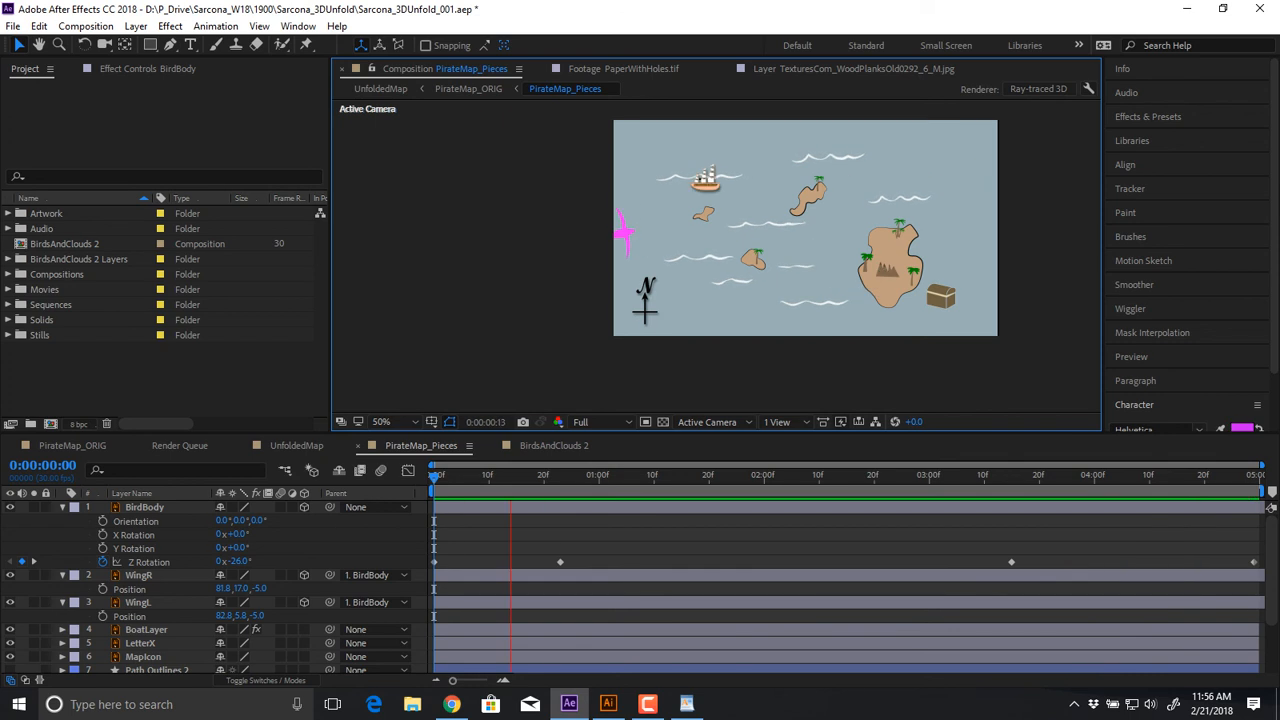
key("space")
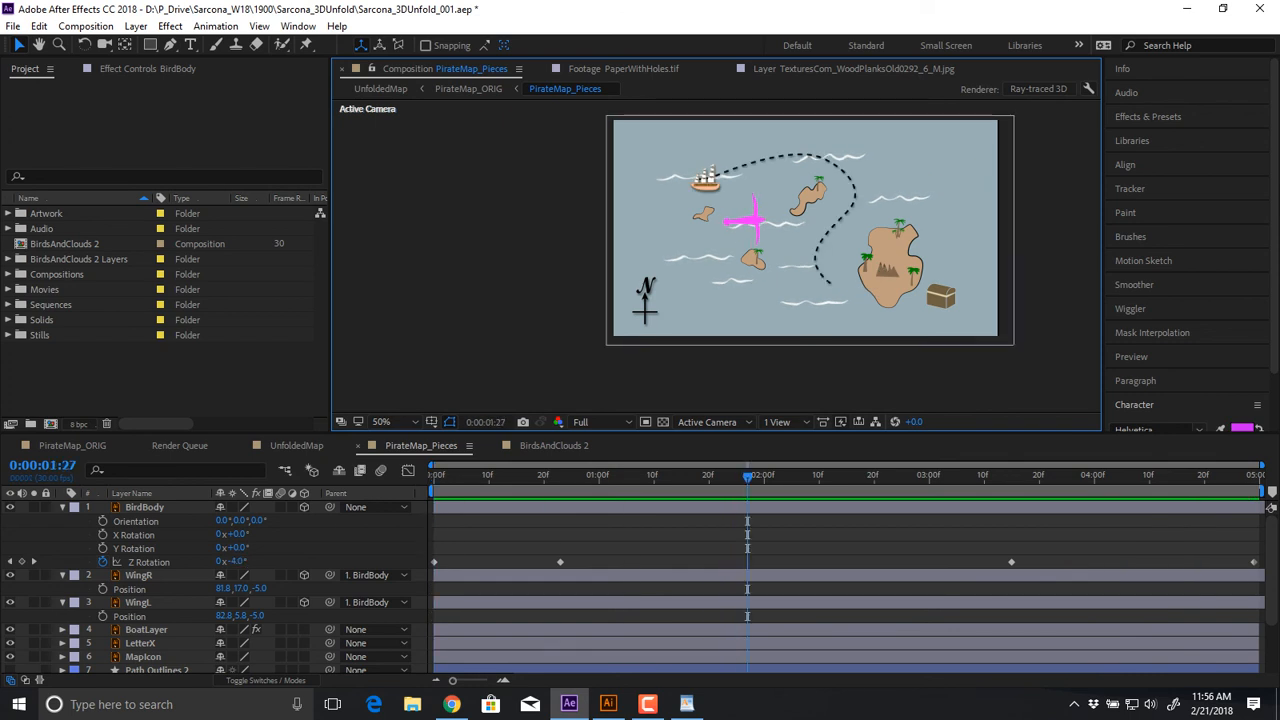
Apply the Hue/Saturation color correction effect to the BirdBody layer
left_click(170, 26)
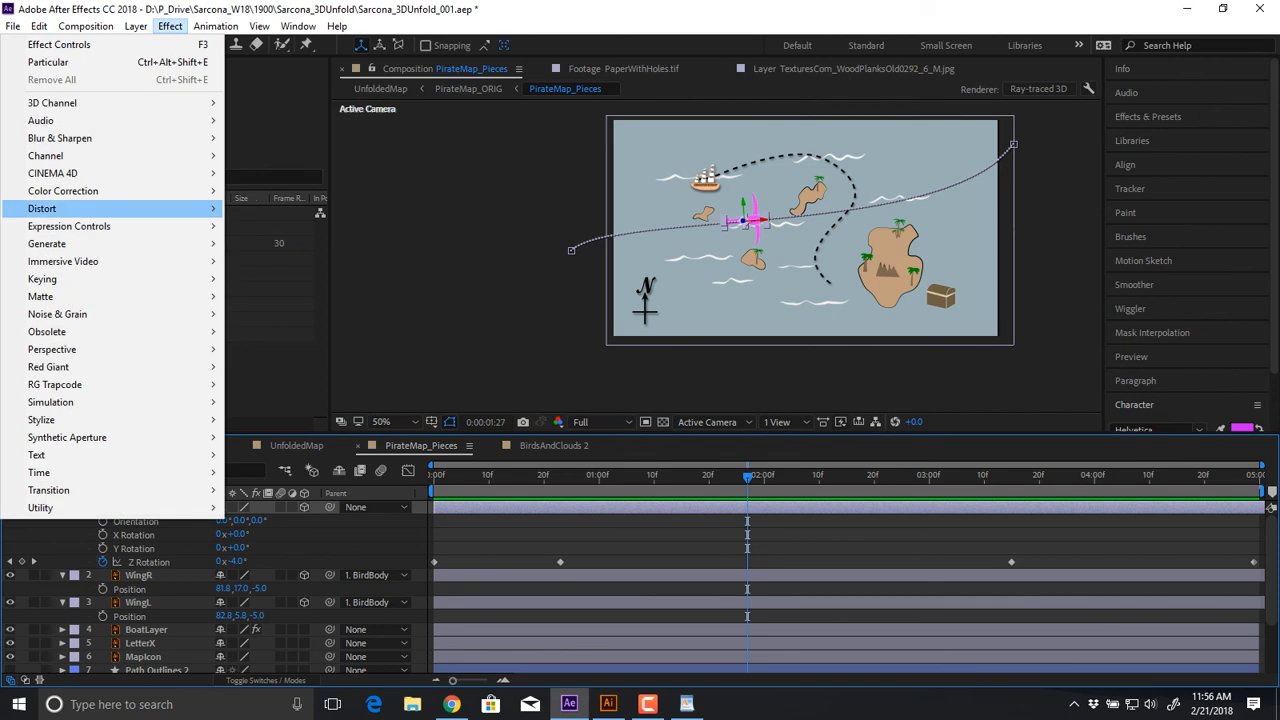
mouse_move(120, 226)
mouse_move(100, 191)
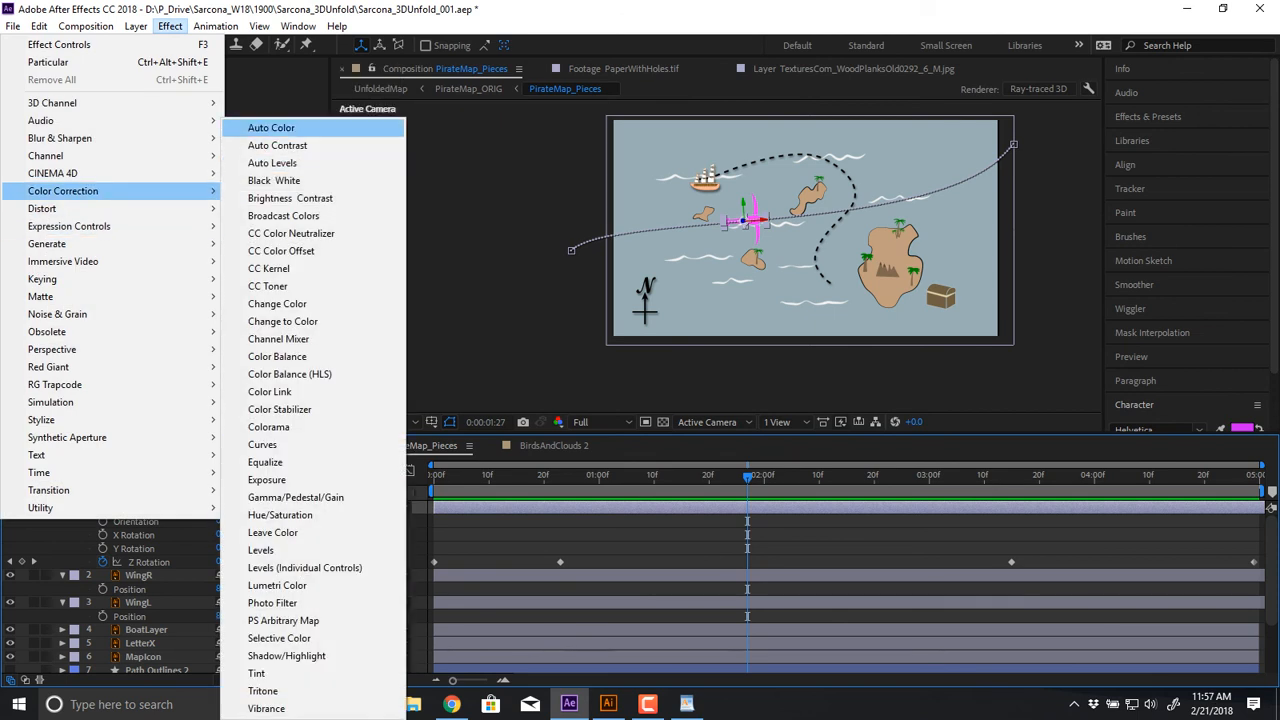
left_click(280, 515)
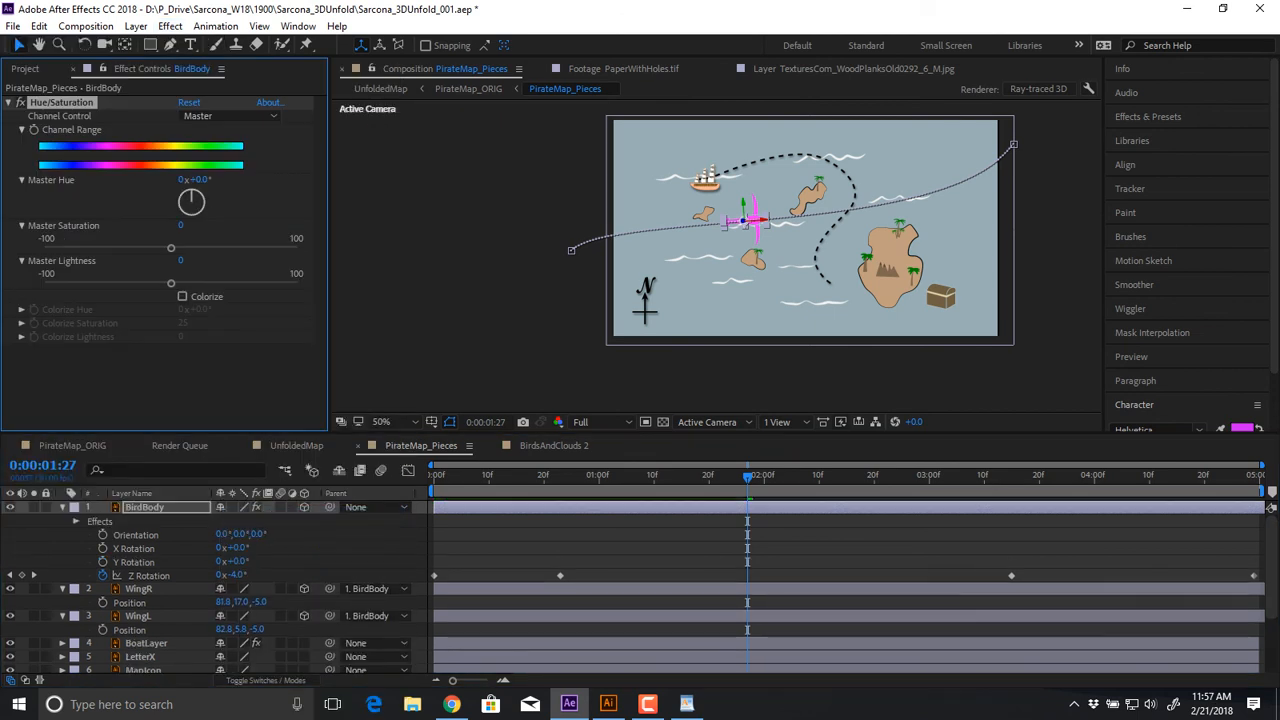
Recolour BirdBody to near white with Master Hue 73°, Master Saturation -57 and Master Lightness 86
left_click_drag(200, 180, 248, 180)
scroll(745, 222, "up", 2)
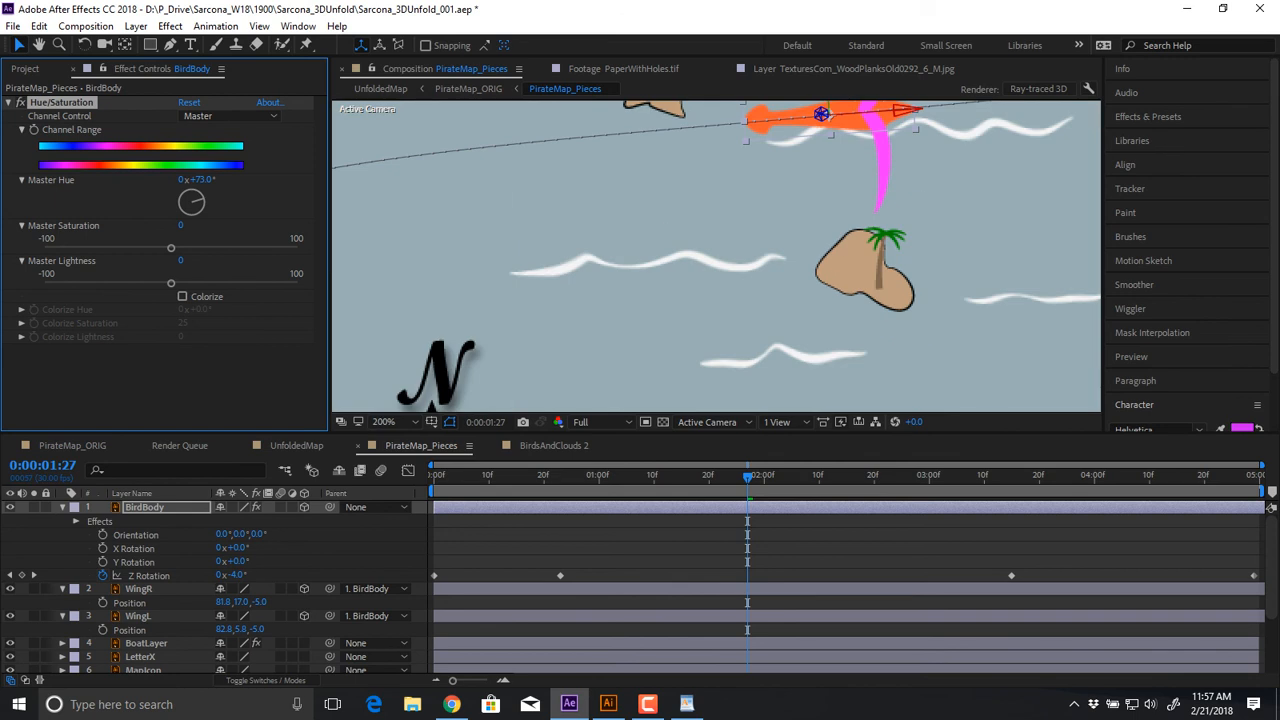
left_click_drag(171, 248, 99, 248)
left_click_drag(171, 283, 280, 283)
scroll(717, 256, "down", 1)
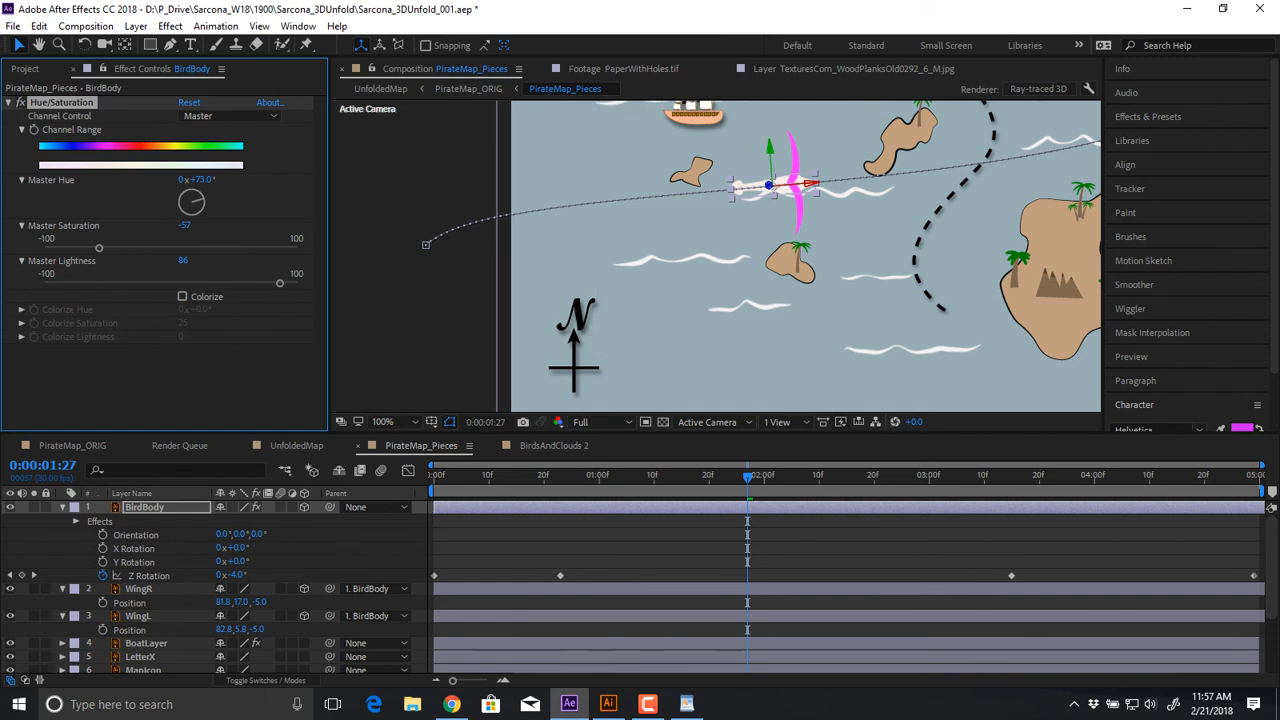
Give the WingR and WingL layers the same Hue/Saturation effect and settings as BirdBody
left_click(139, 589)
key("ctrl+v")
left_click(138, 630)
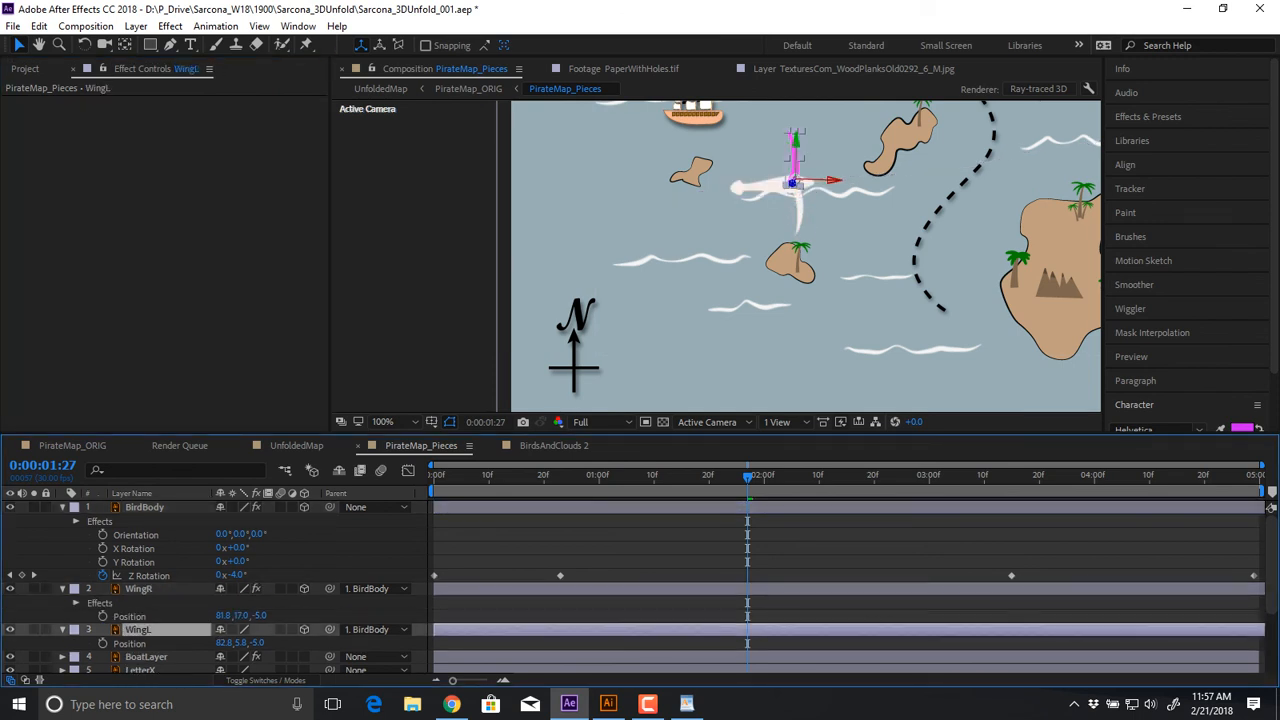
key("ctrl+v")
Collapse the expanded properties of every layer in PirateMap_Pieces and leave no layer selected
key("ctrl+shift+a")
key("ctrl+a")
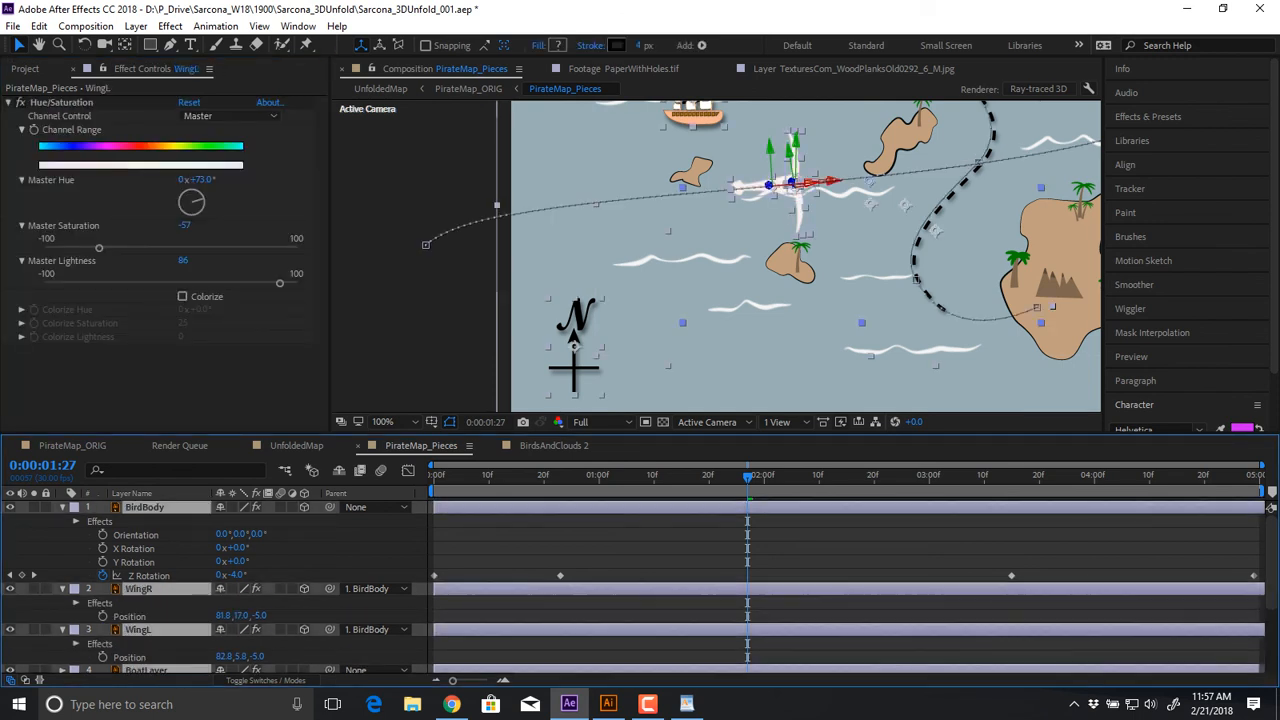
key("u")
key("u")
key("u")
key("u")
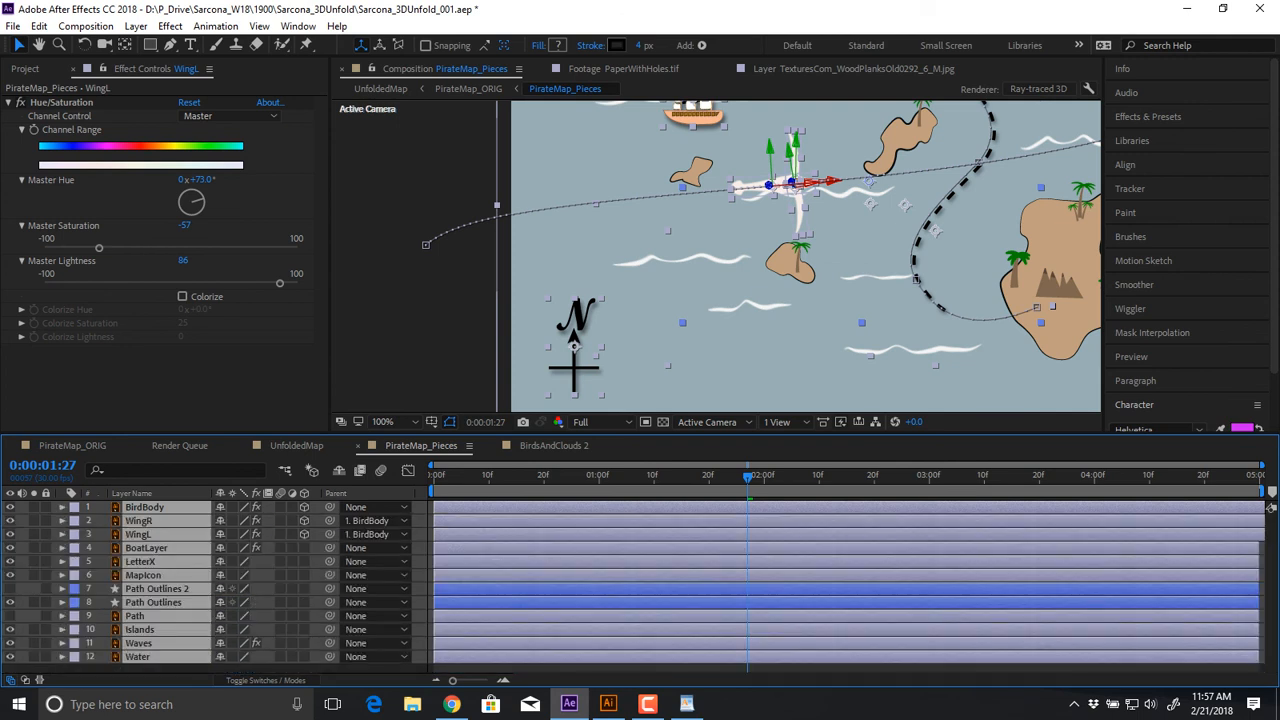
key("ctrl+shift+a")
Preview the recoloured bird's flight from the first frame with the whole map in view
key("Home")
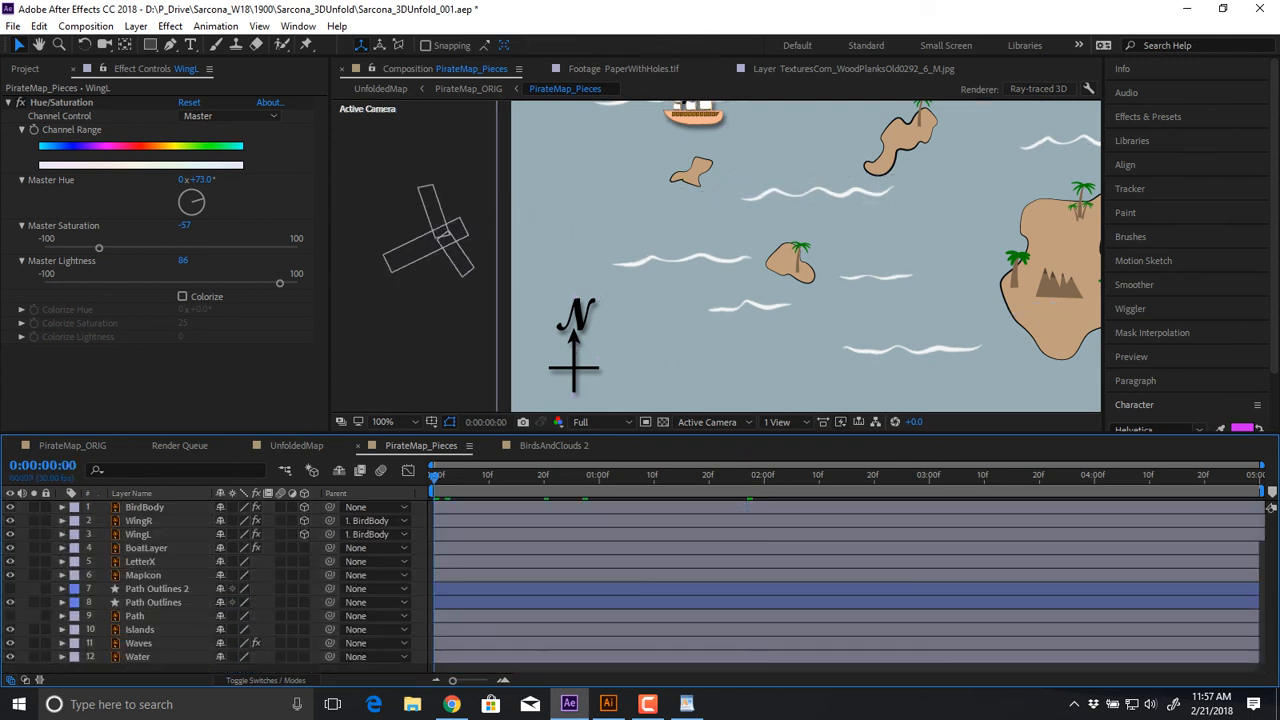
key("space")
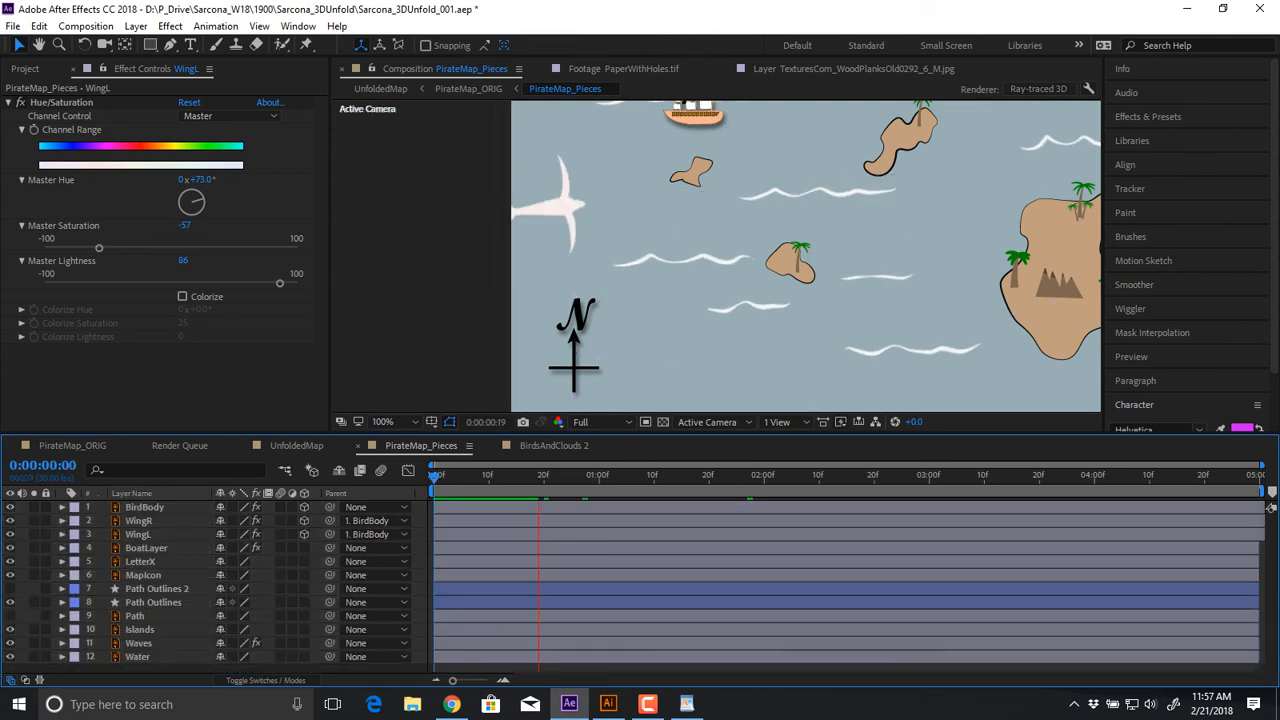
key("comma")
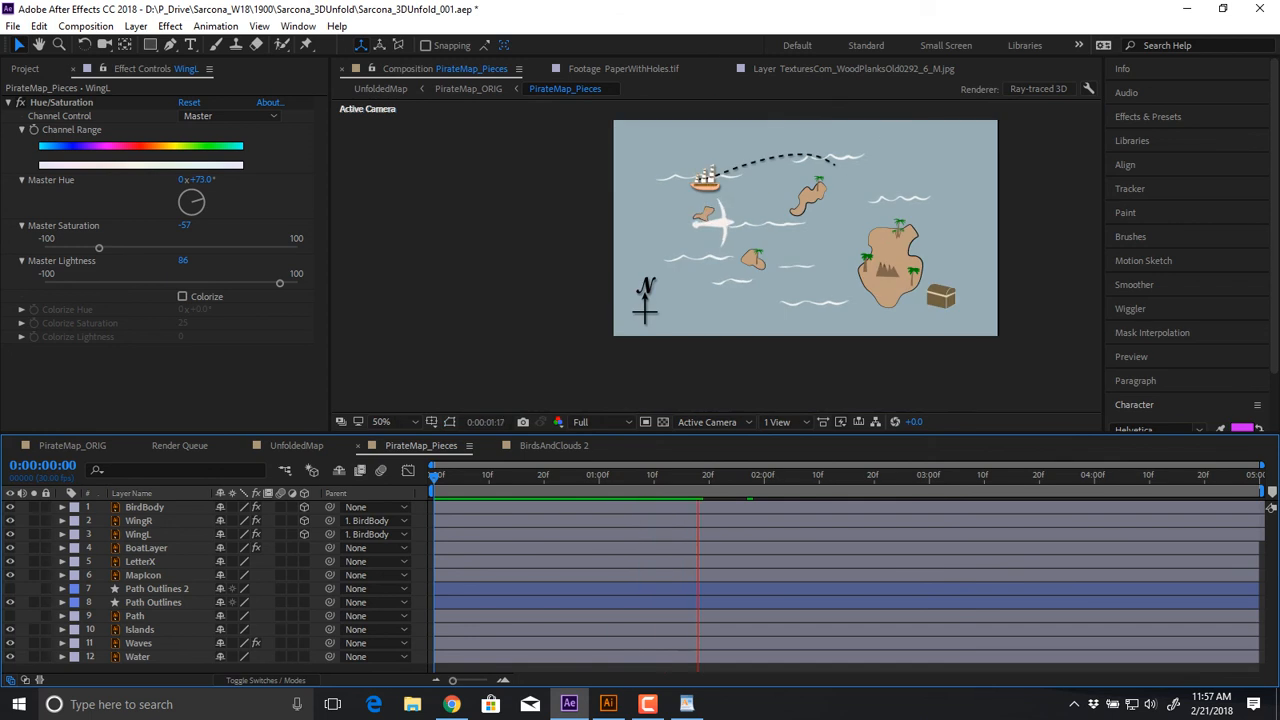
key("space")
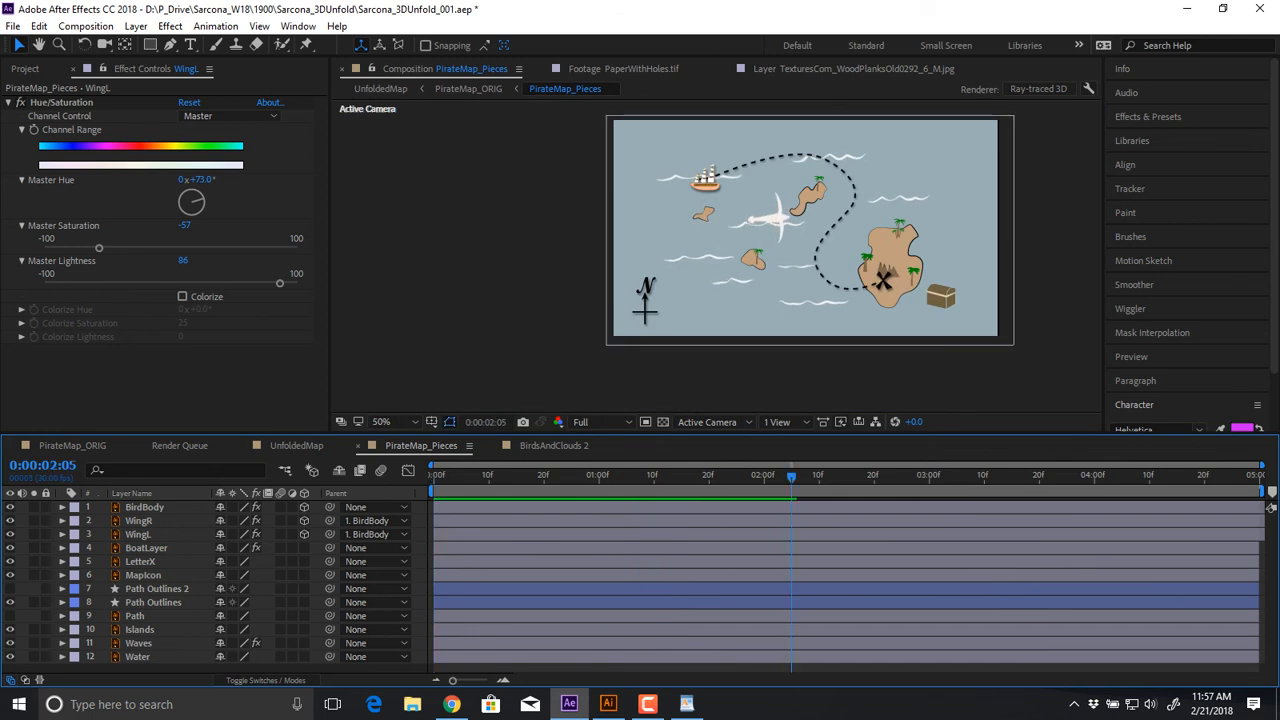
left_click(144, 507)
left_click(474, 338)
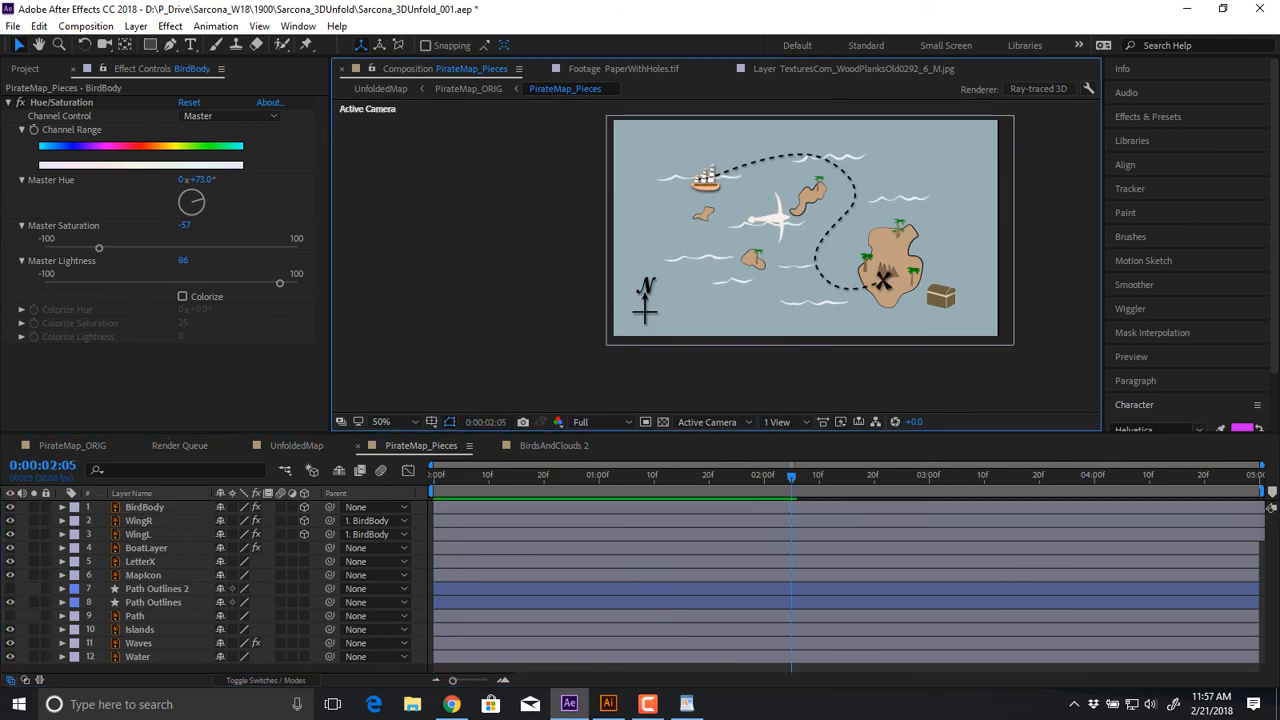
Switch to the UnfoldedMap composition and preview it from the first frame with no layer selected
left_click(297, 446)
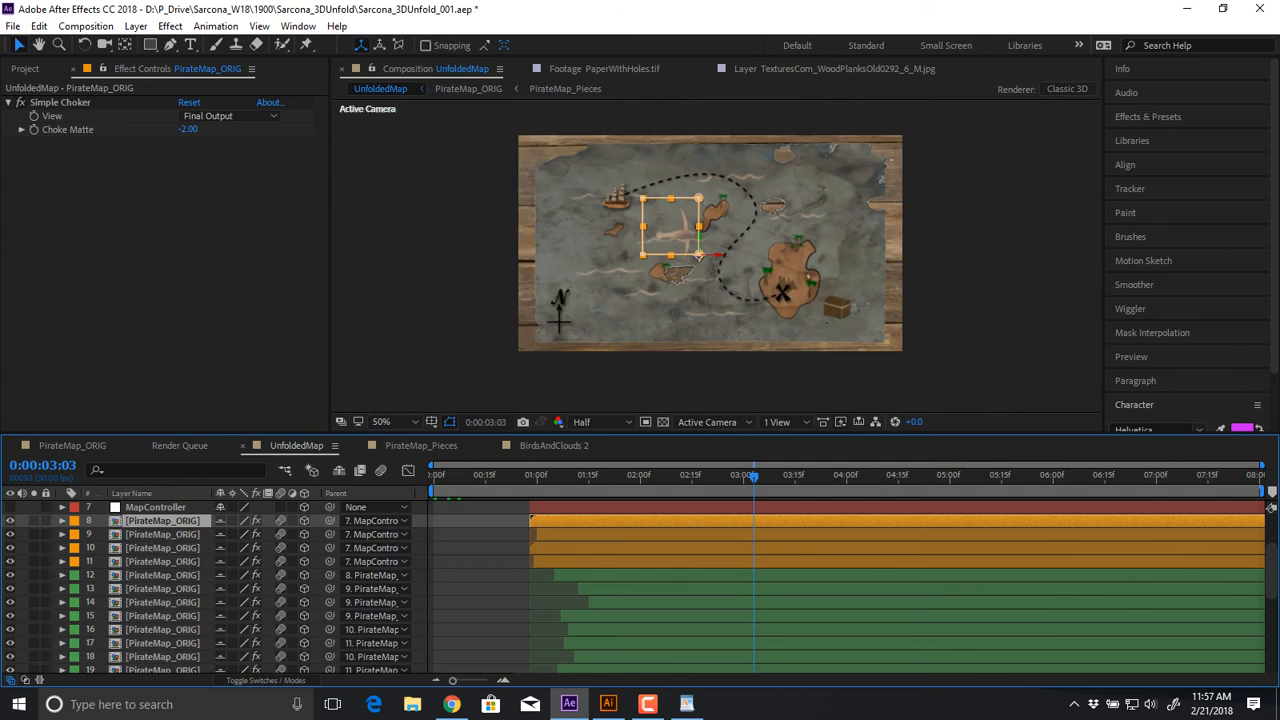
key("Home")
left_click(474, 350)
key("space")
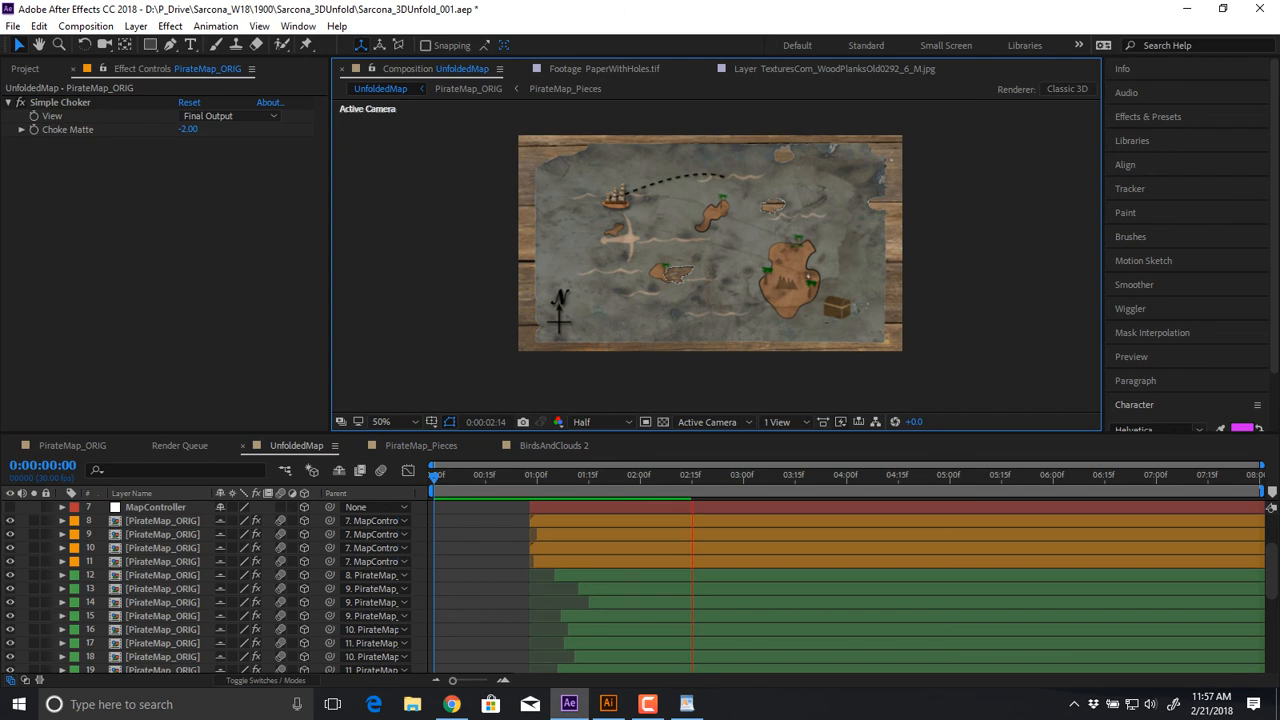
key("space")
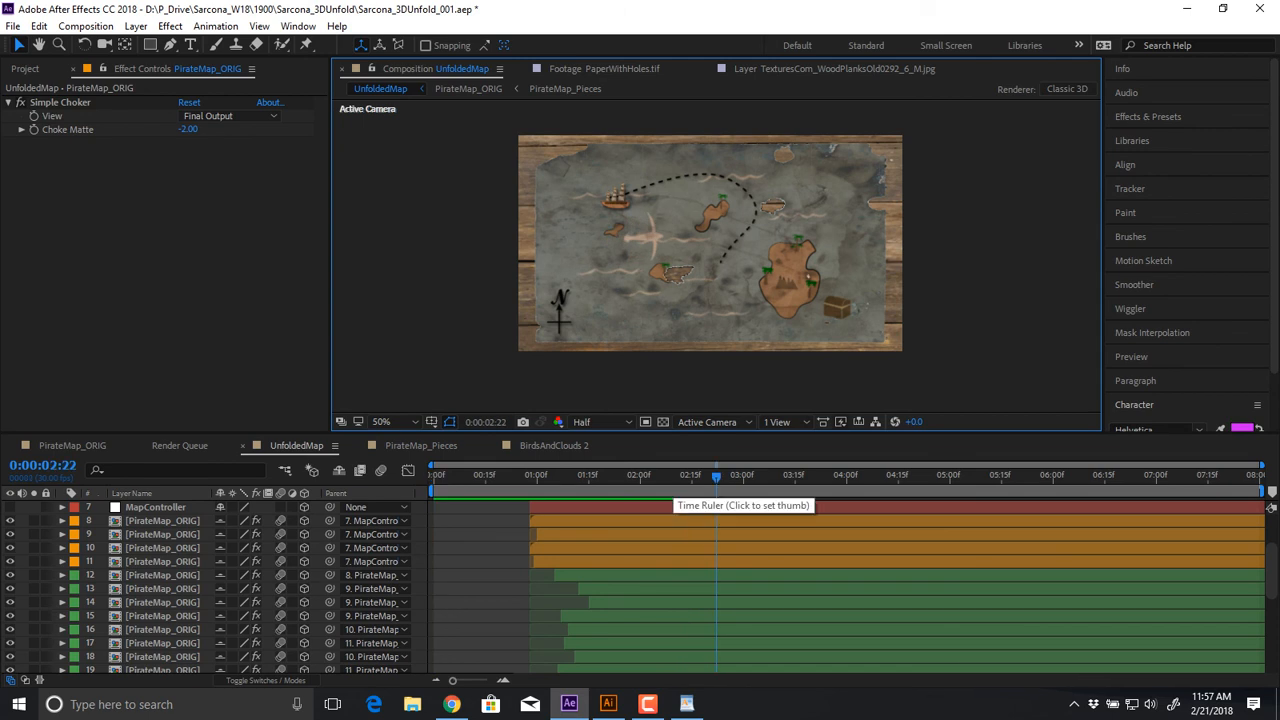
Scrub UnfoldedMap between 0:00:00:28 and 0:00:04:05 to examine how the bird crosses the map while it unfolds
left_click_drag(700, 478, 530, 478)
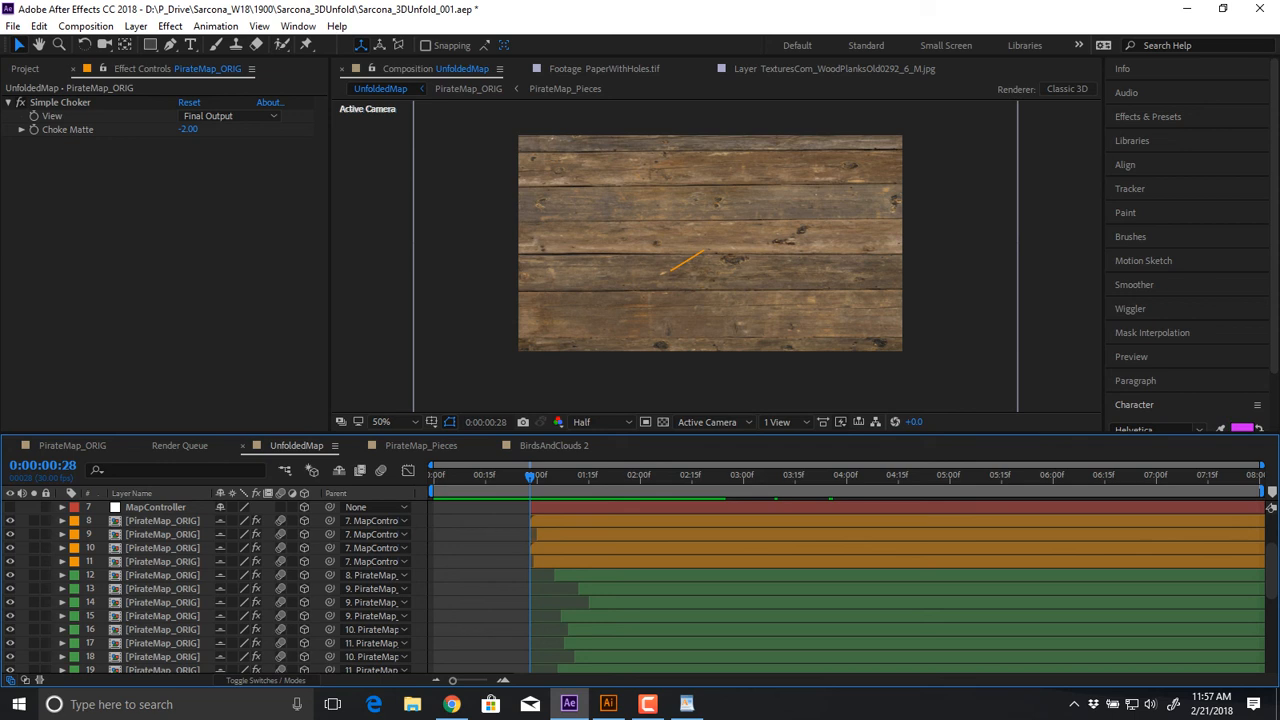
key("space")
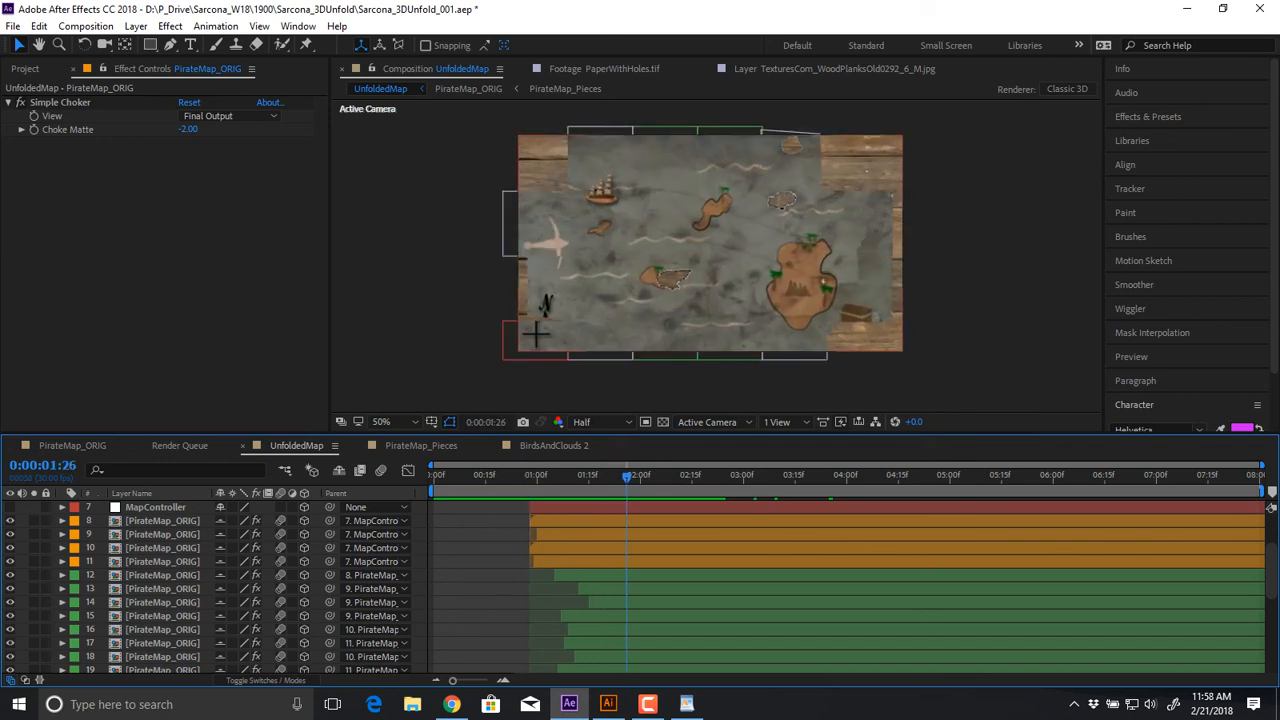
left_click_drag(627, 477, 630, 477)
scroll(716, 256, "up", 1)
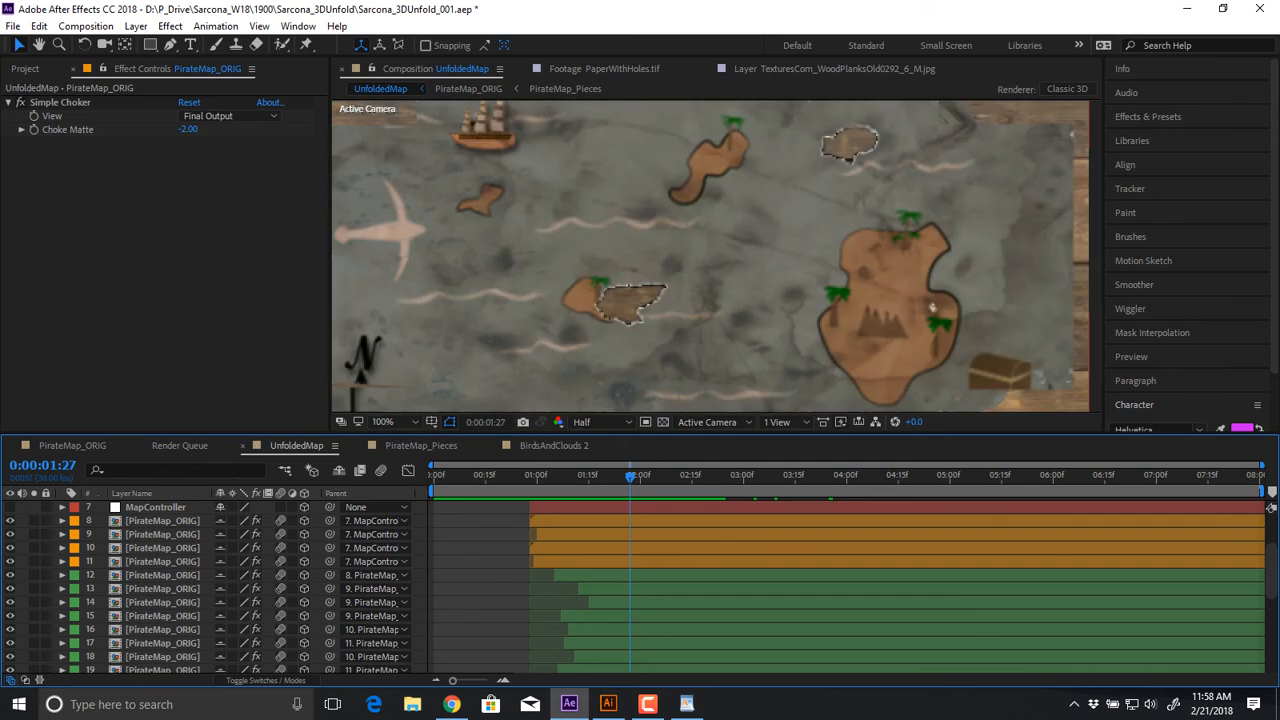
left_click_drag(680, 280, 755, 280)
left_click_drag(858, 307, 1007, 308)
left_click_drag(630, 477, 623, 477)
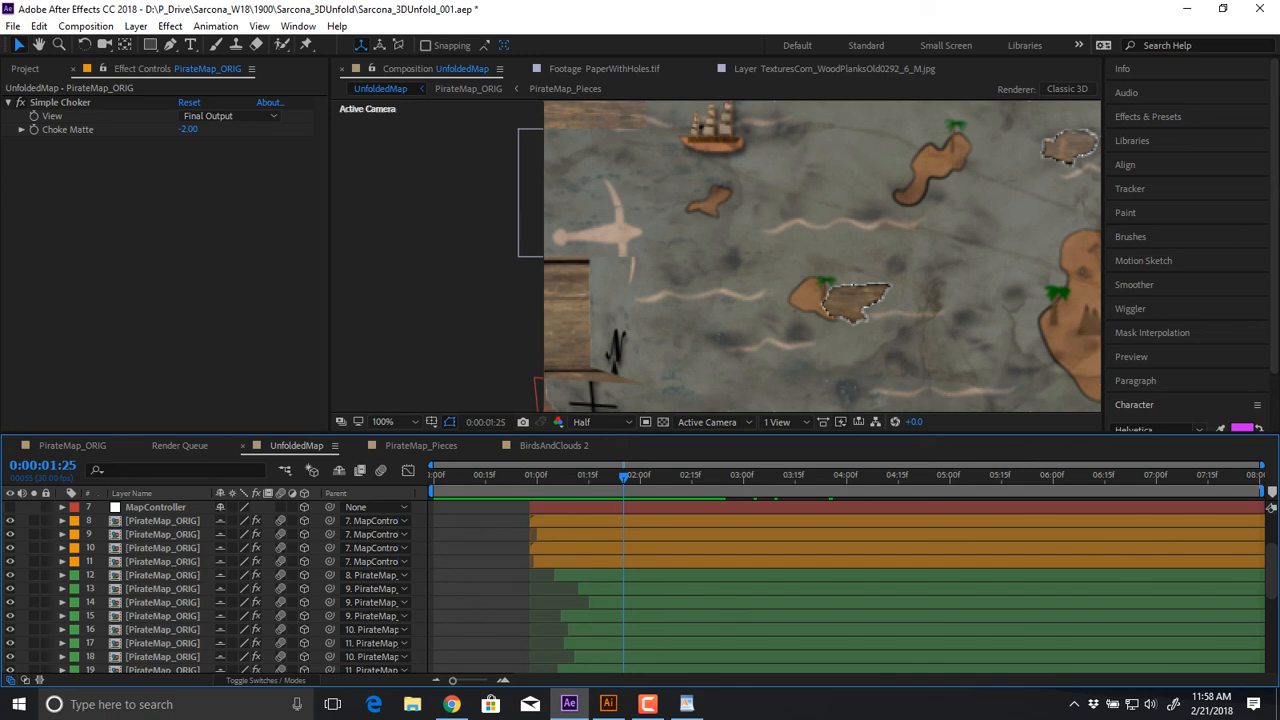
left_click_drag(623, 477, 864, 477)
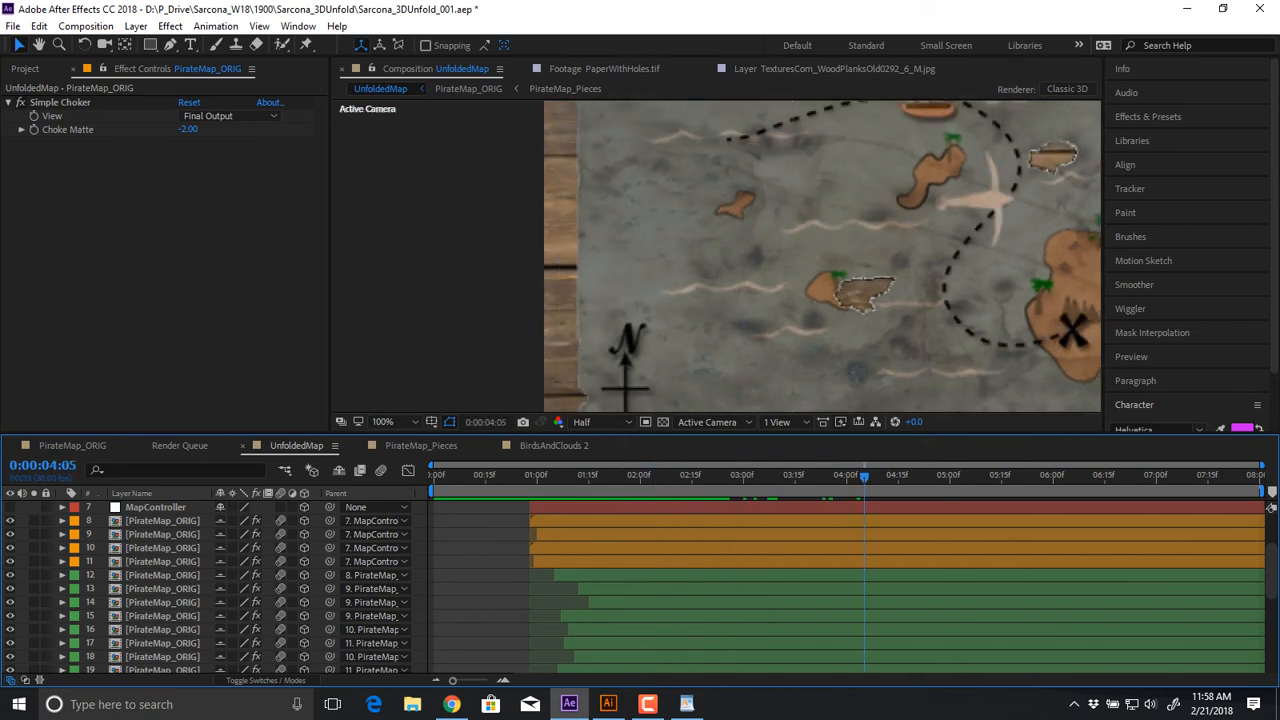
scroll(716, 256, "down", 1)
left_click_drag(750, 250, 682, 265)
left_click_drag(864, 477, 640, 477)
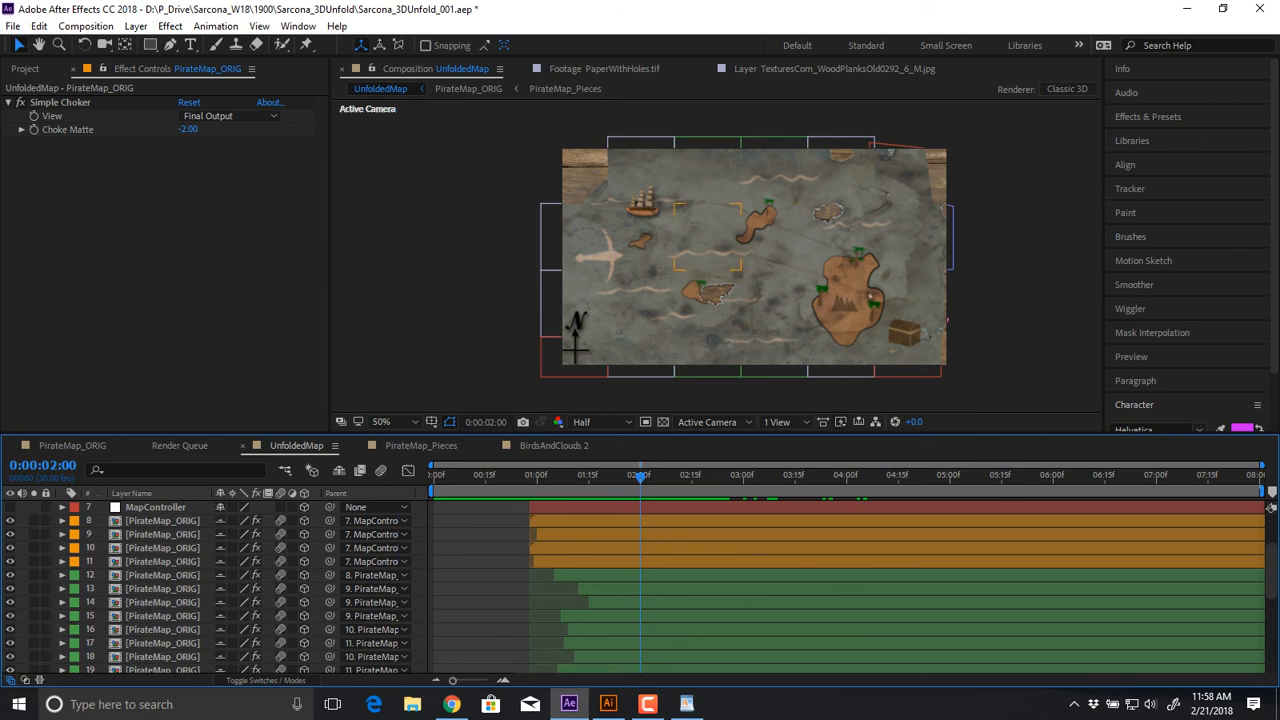
Go through the nested PirateMap_ORIG composition into PirateMap_Pieces and select the Path Outlines layer
double_click(707, 237)
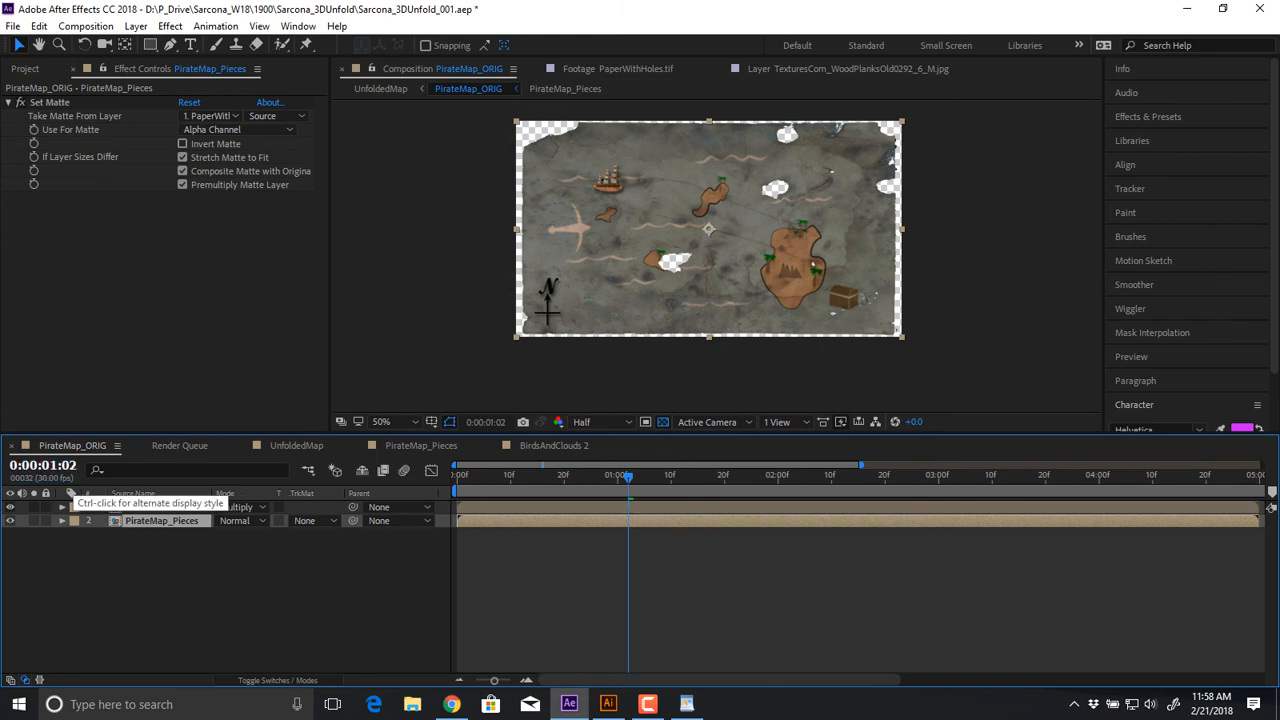
double_click(161, 521)
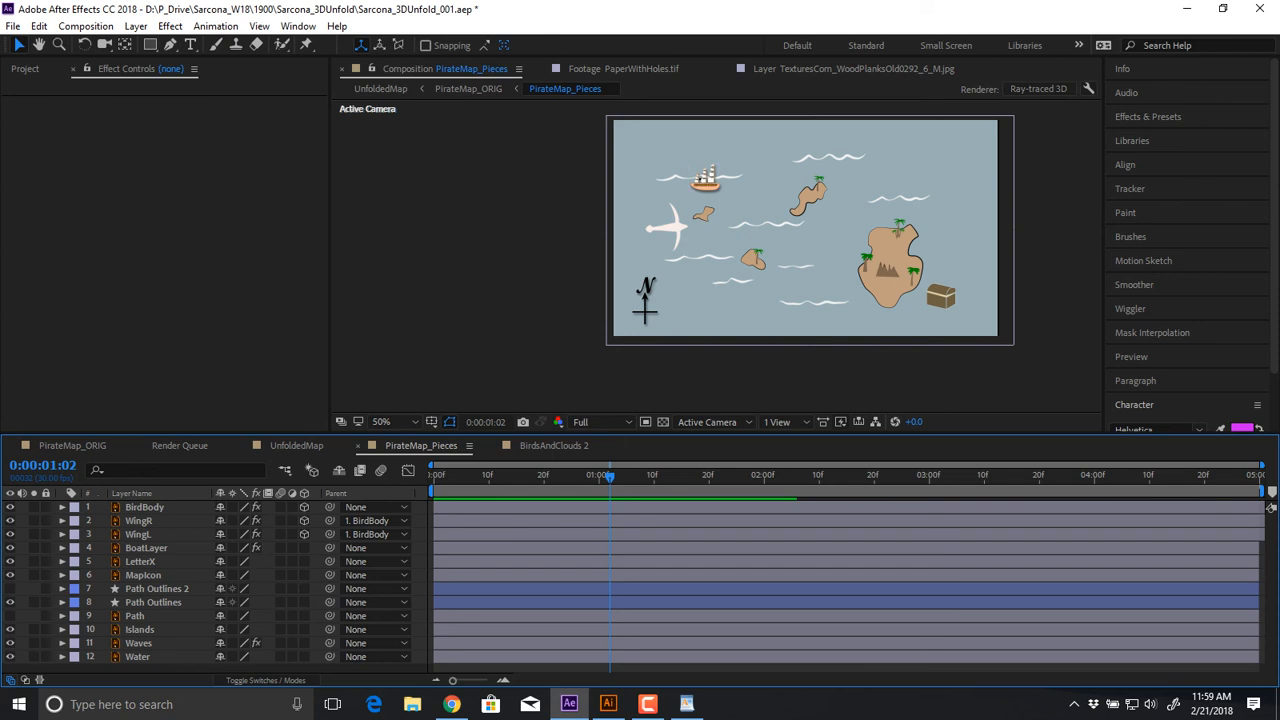
left_click(157, 589)
left_click(153, 602)
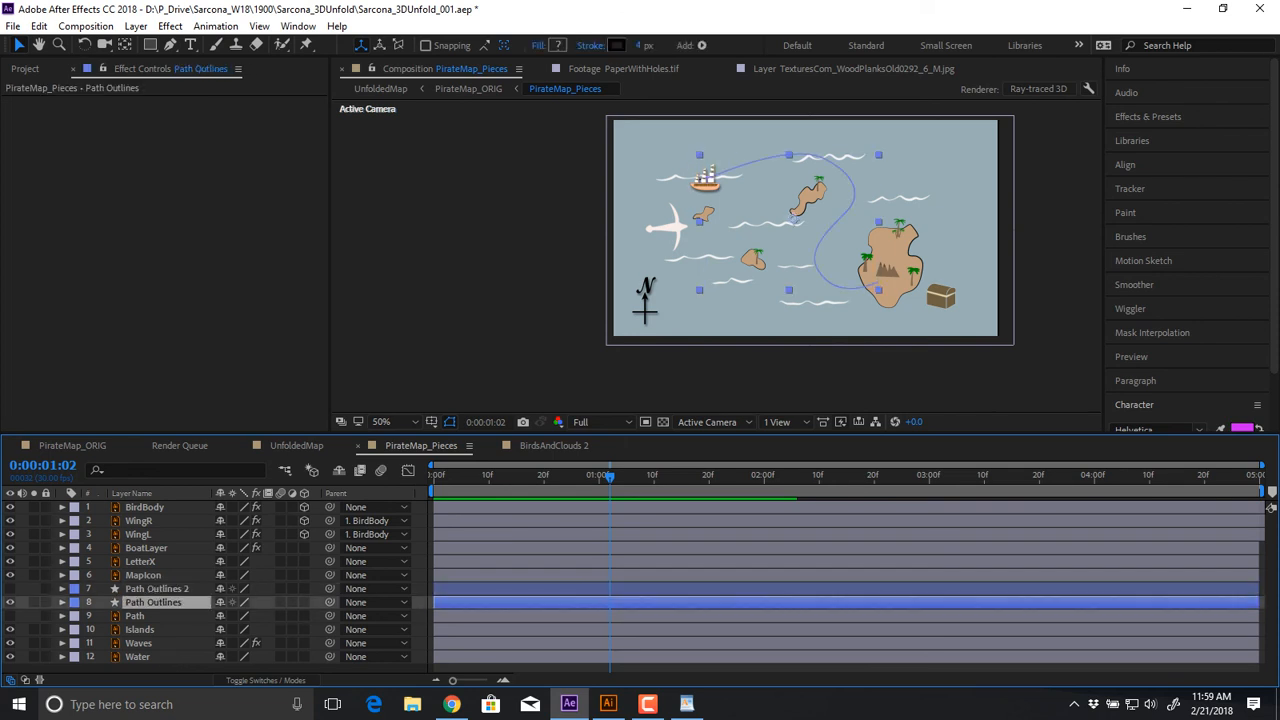
Show the original Path layer and locate its Create Shapes from Vector Layer command, keeping Path Outlines as the selected layer
left_click(135, 616)
left_click(10, 616)
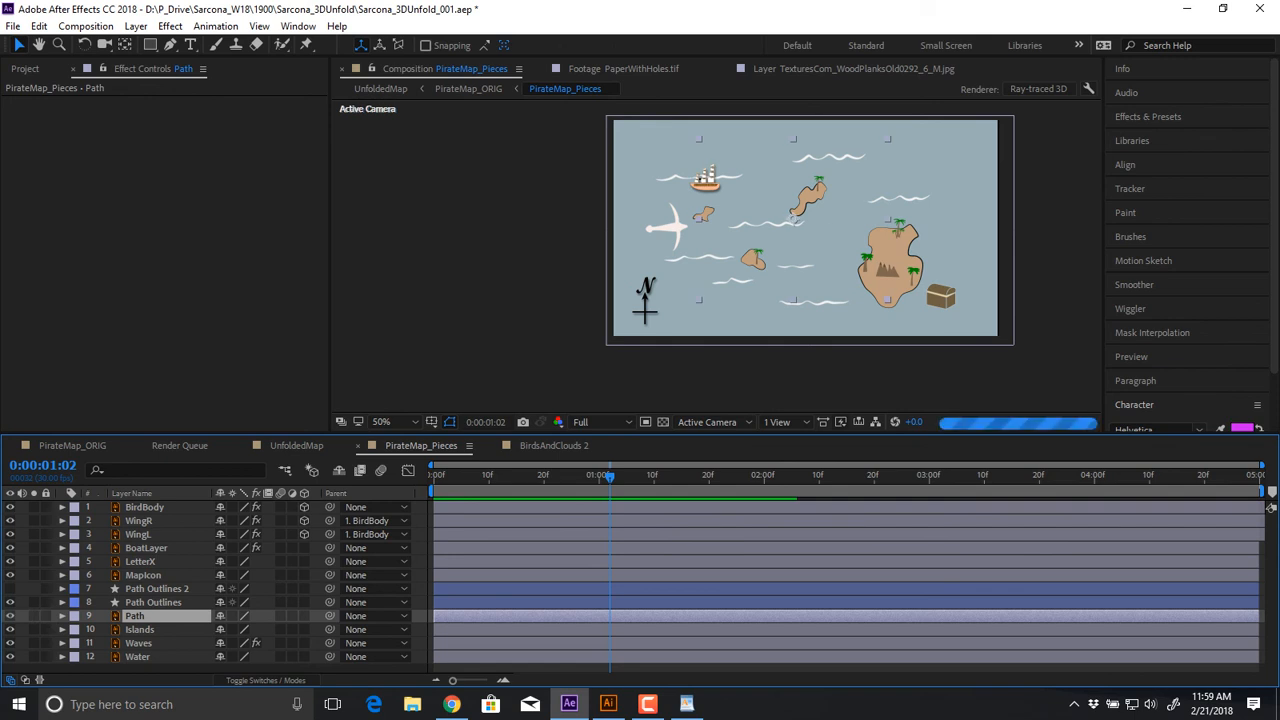
right_click(135, 616)
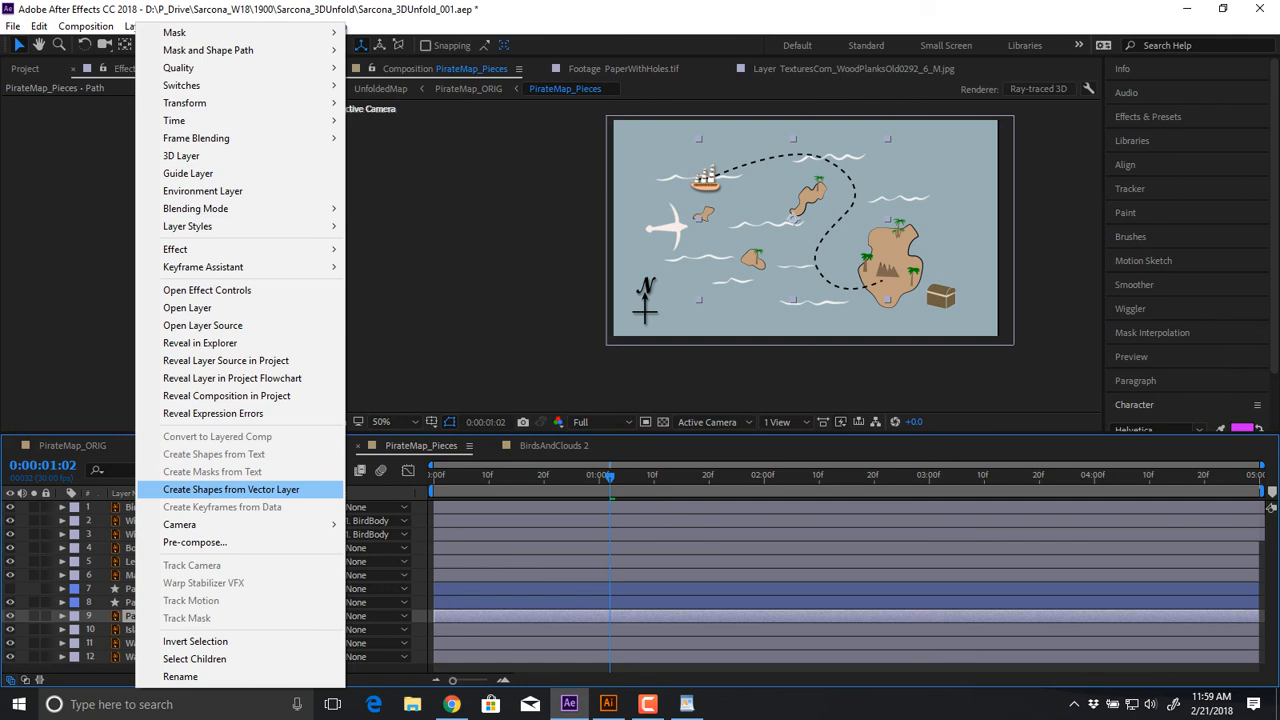
left_click(231, 489)
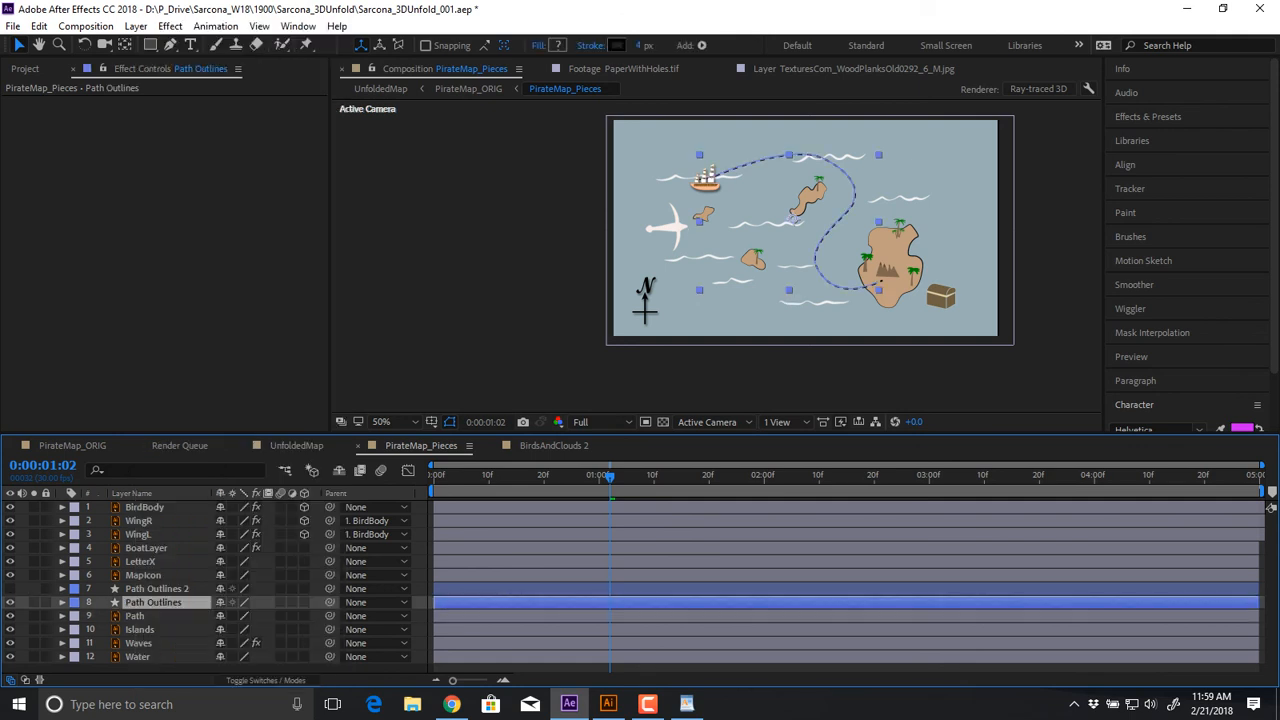
Expand the contents of Path Outlines and look through the shape operations that can be added, including Trim Paths
scroll(740, 200, "up", 1)
left_click_drag(740, 200, 721, 357)
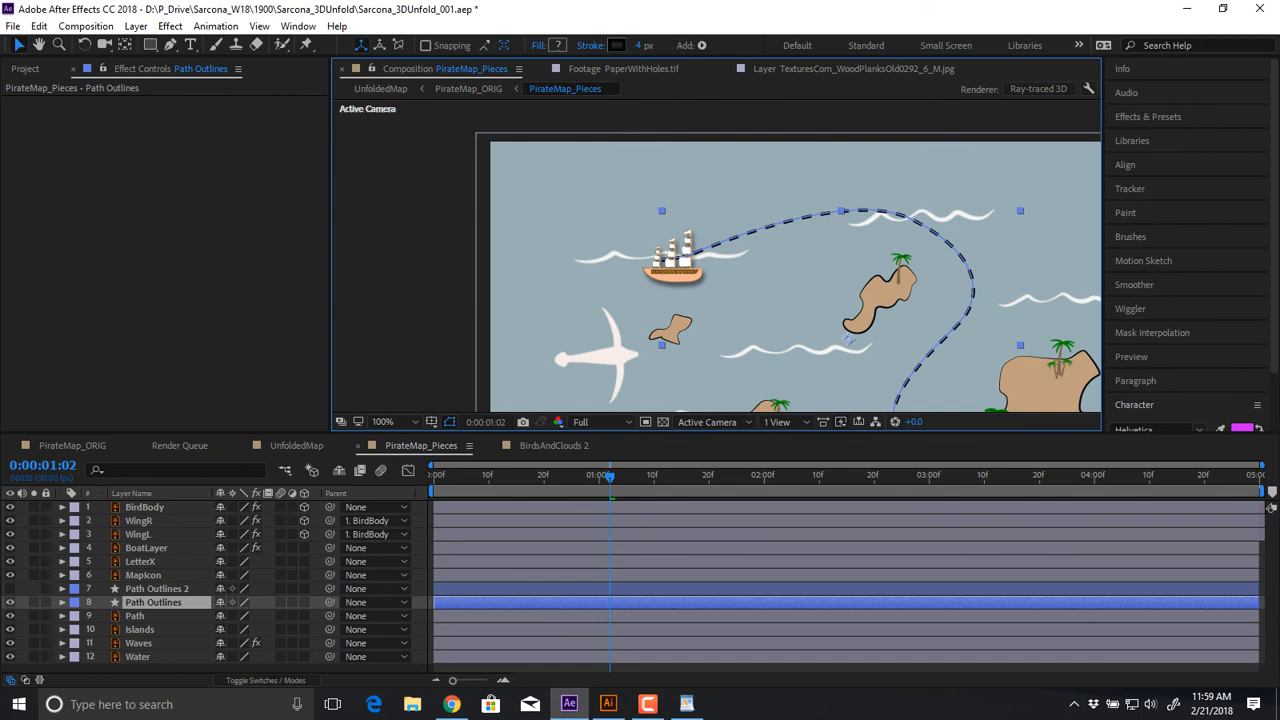
left_click(62, 602)
left_click(76, 617)
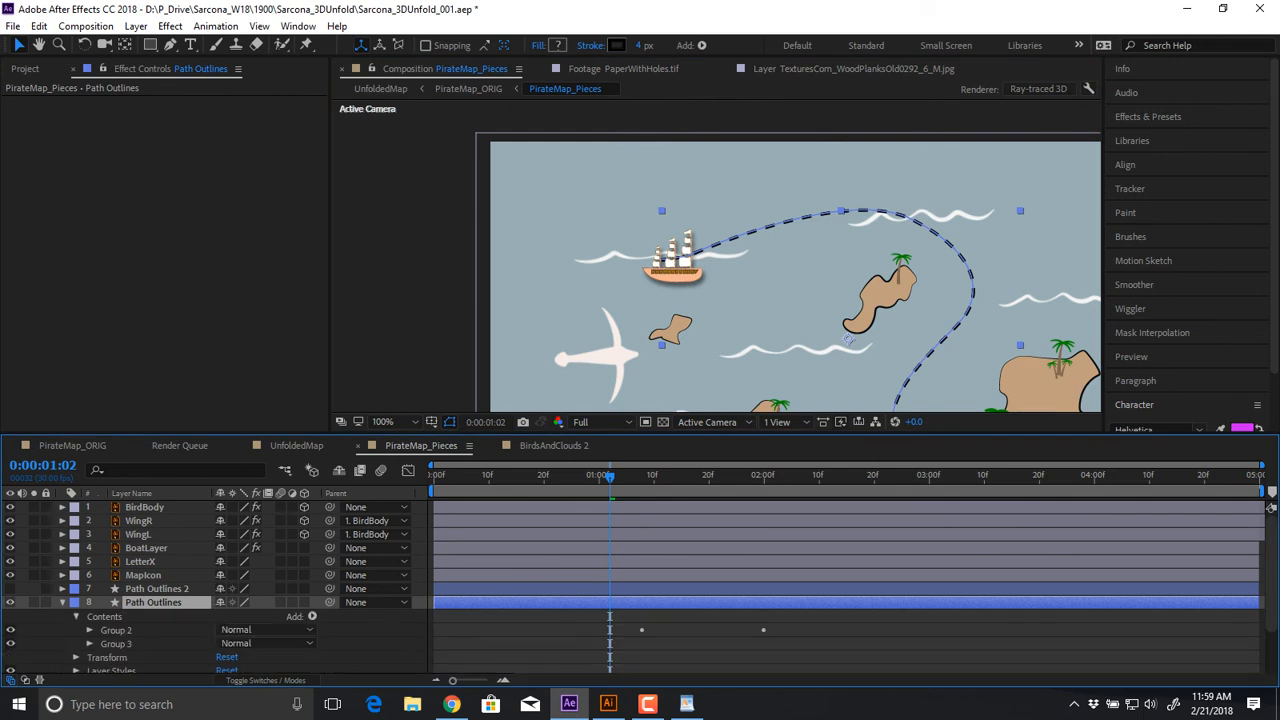
left_click(312, 616)
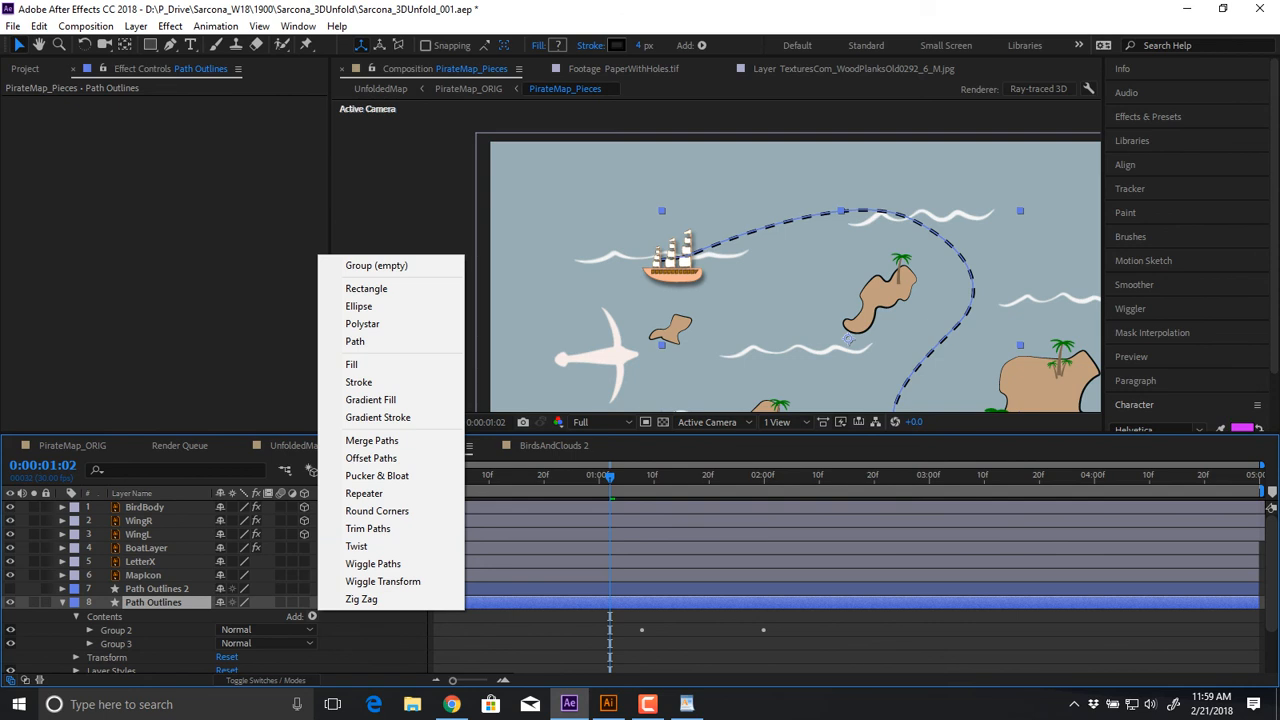
Delete Group 3 from the contents of the Path Outlines layer
left_click(90, 644)
left_click(90, 612)
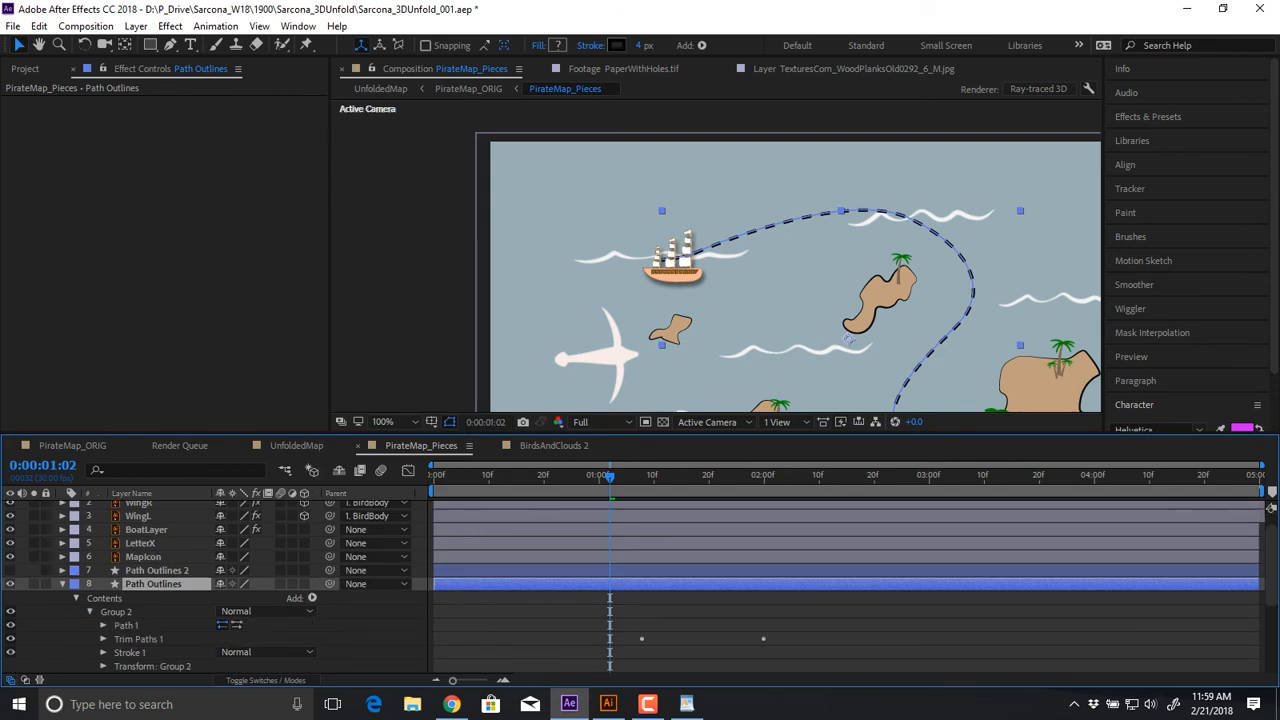
left_click(90, 612)
left_click(90, 625)
left_click(116, 625)
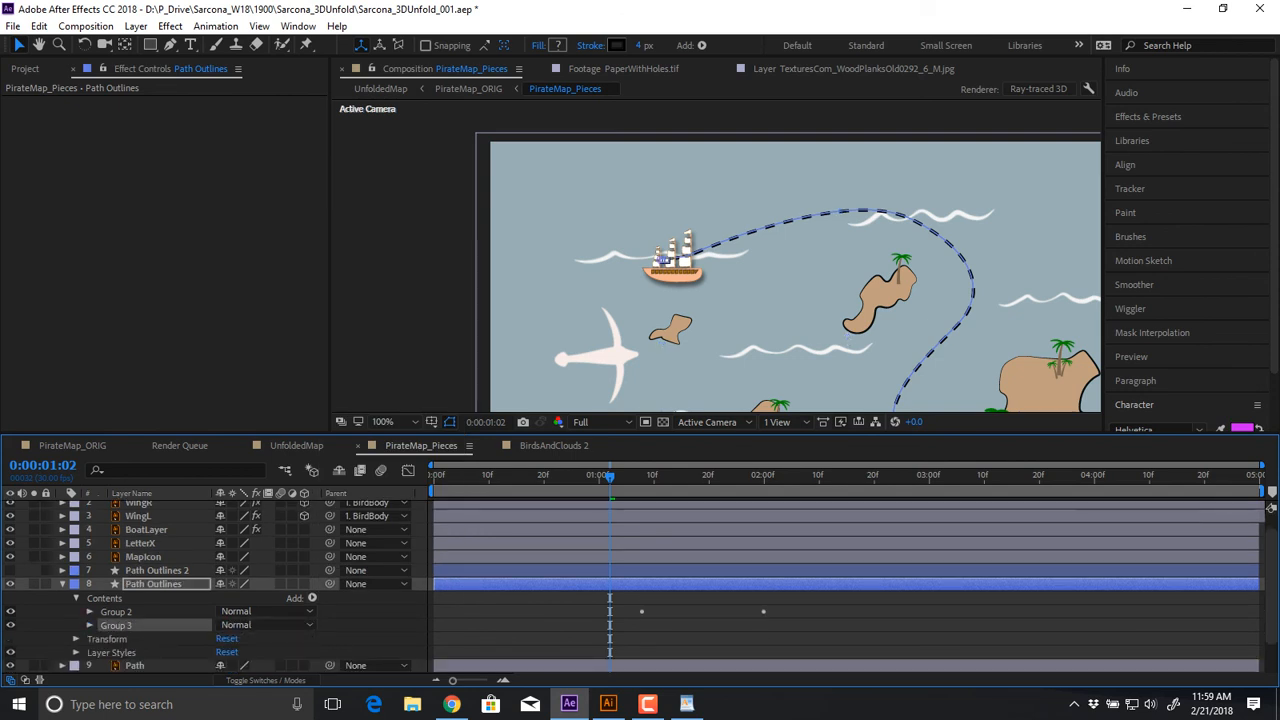
key("Delete")
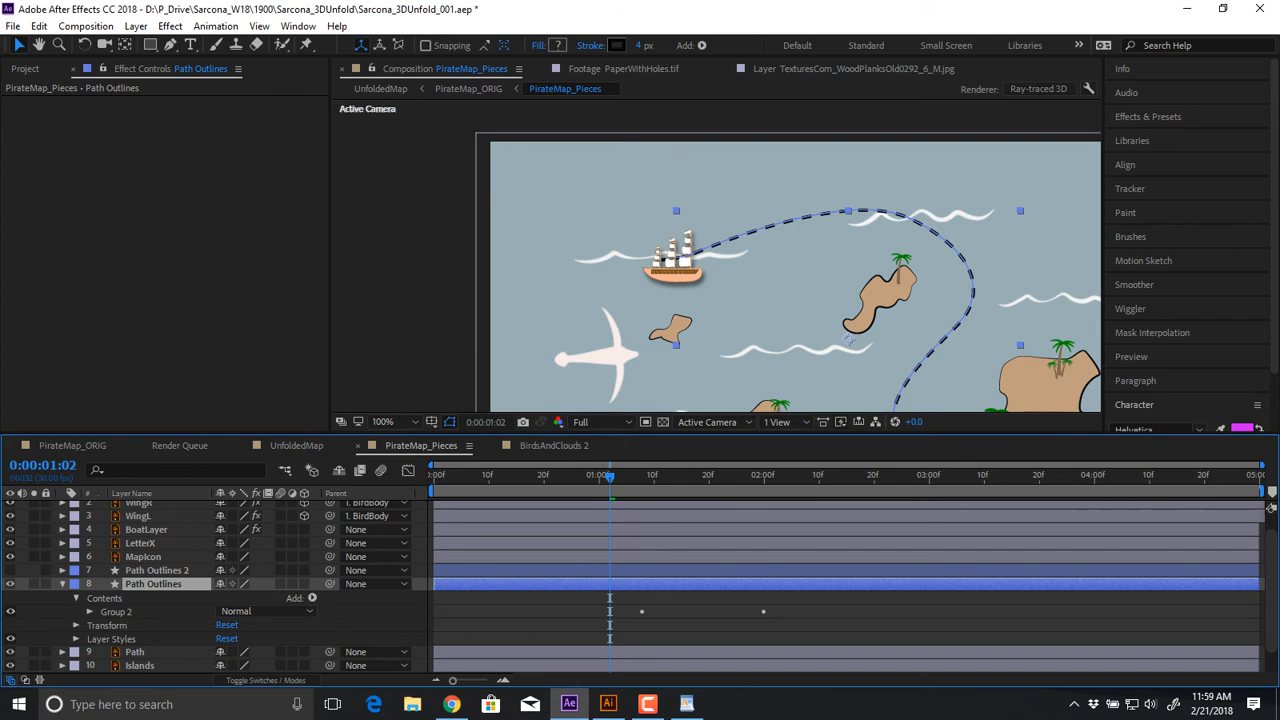
Expand Trim Paths 1 inside Group 2 of Path Outlines to reveal its Start, End and Offset properties
left_click(116, 612)
left_click(90, 612)
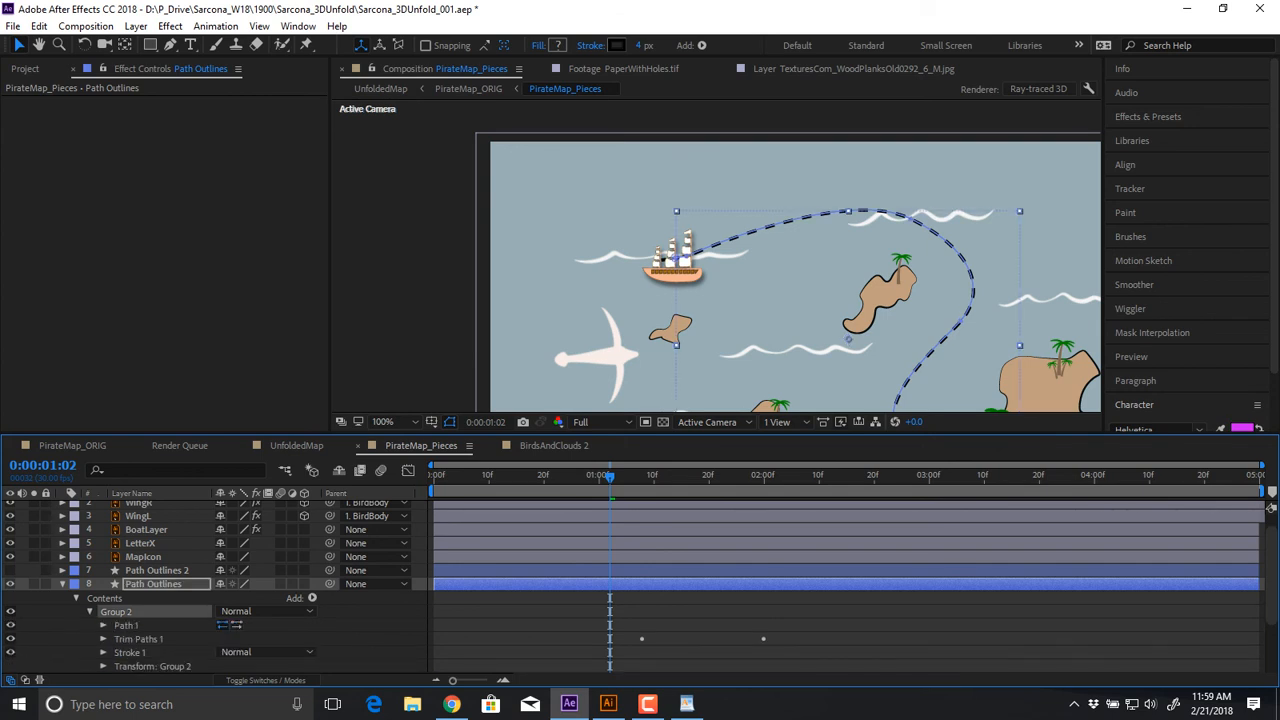
left_click(103, 639)
scroll(103, 639, "down", 3)
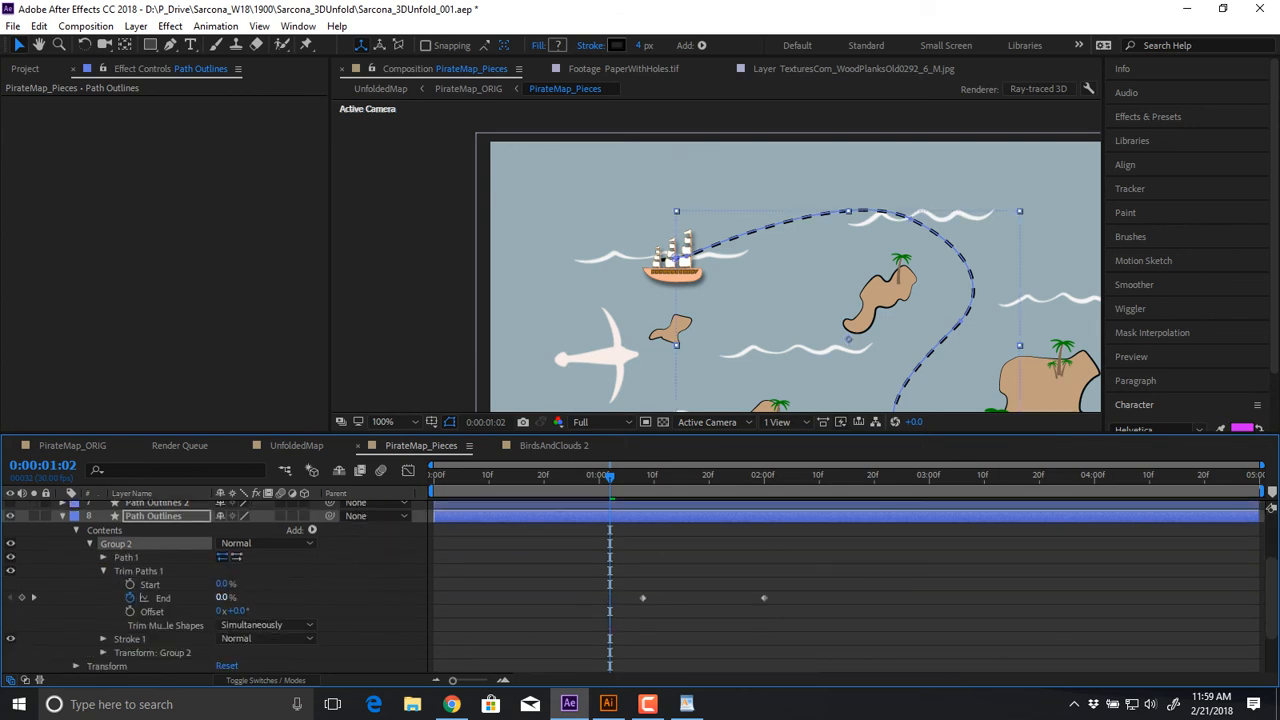
Try different End values for Trim Paths 1, undo them, and play the dashed route's drawing animation
mouse_move(222, 598)
left_mouse_down()
mouse_move(275, 598)
mouse_move(220, 598)
left_mouse_up()
key("ctrl+z")
scroll(220, 598, "down", 1)
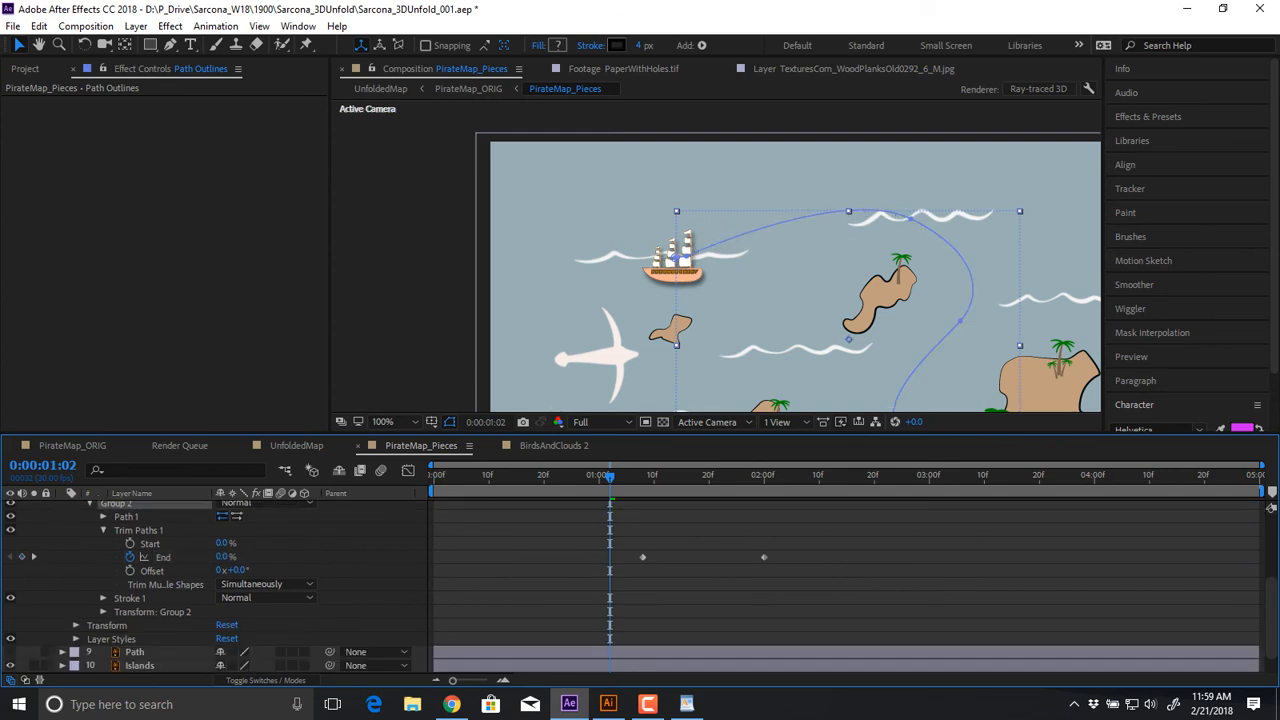
left_click_drag(224, 556, 316, 556)
key("ctrl+z")
key("space")
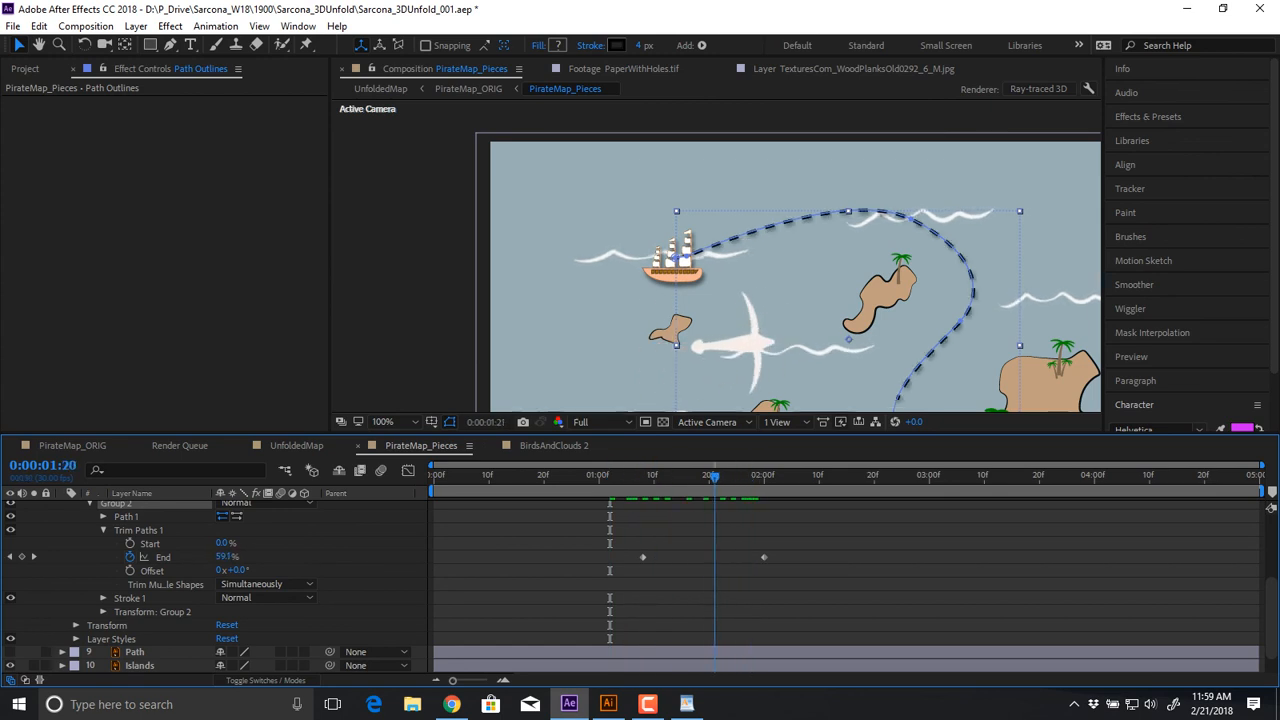
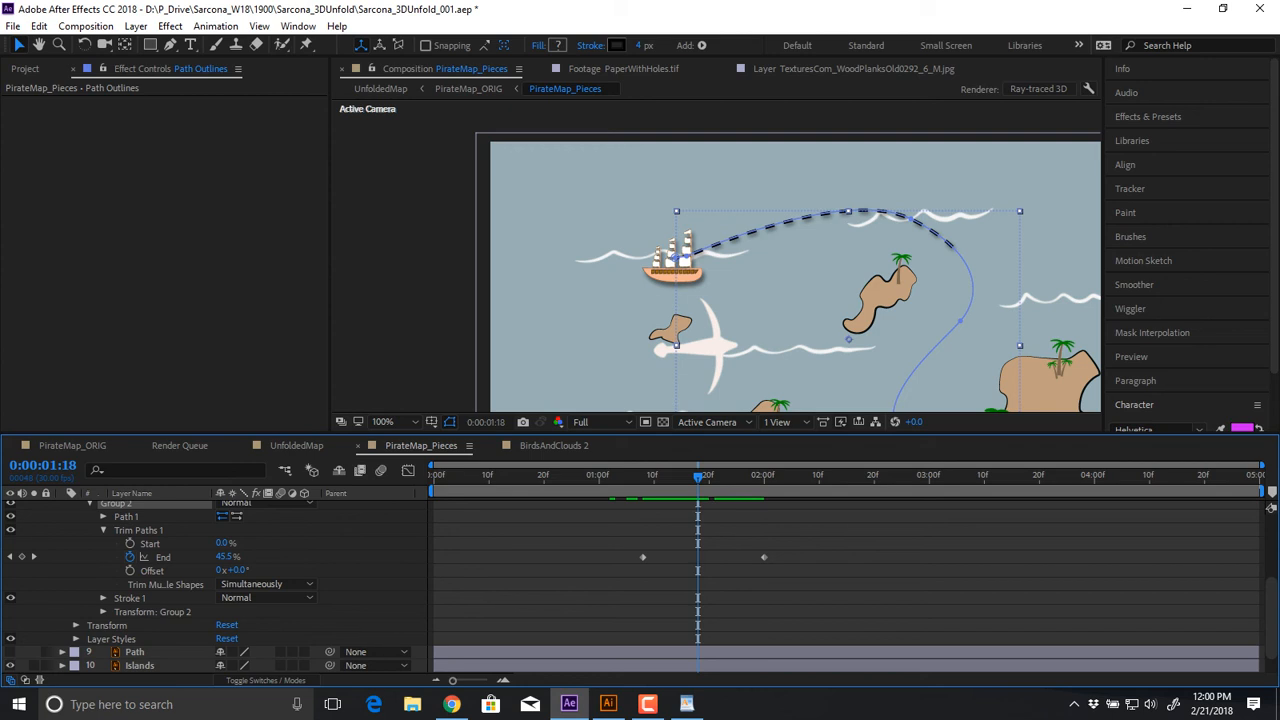
Select the route's path point near the middle of its curve and examine Path 1's handles across the whole map
left_click(960, 321)
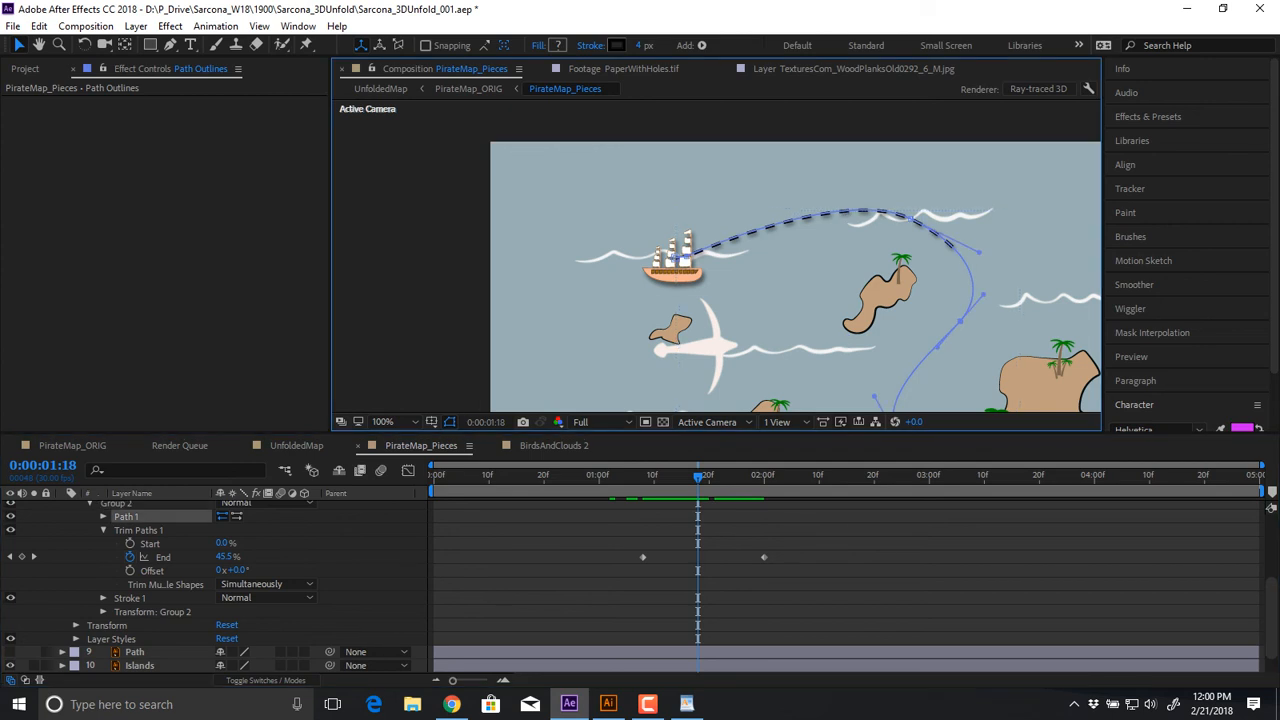
key("comma")
left_click_drag(960, 321, 936, 293)
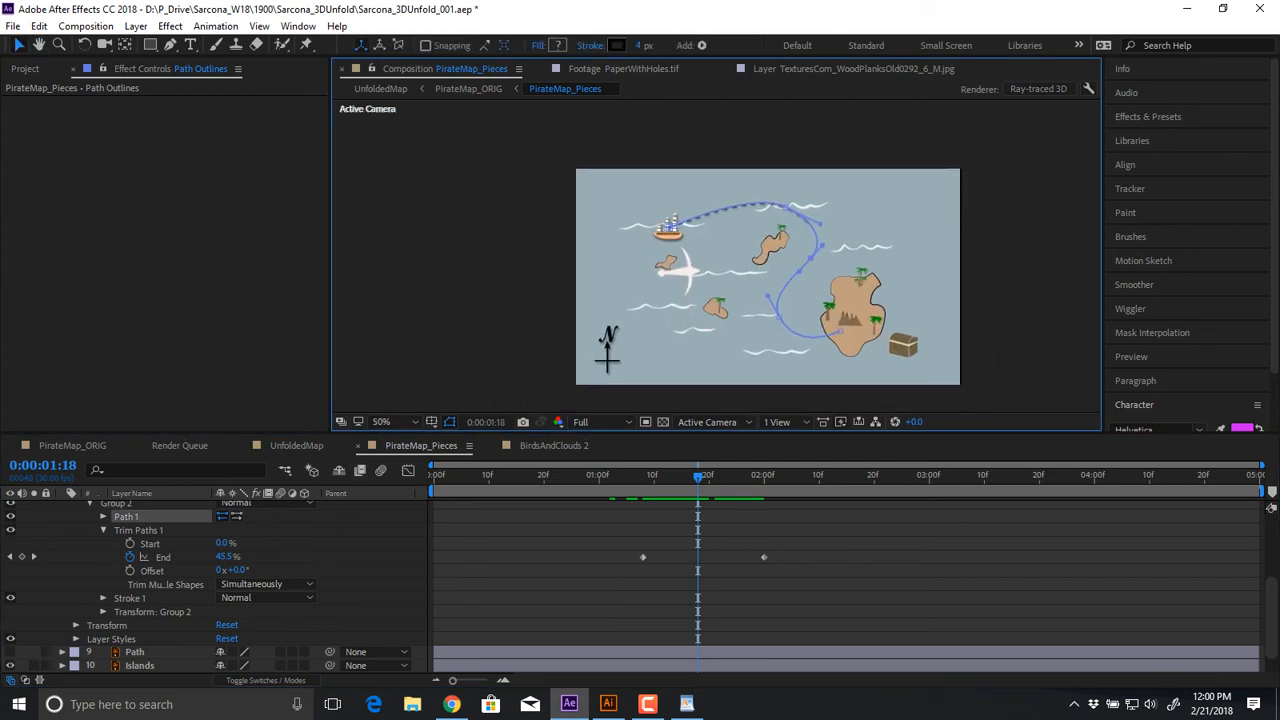
Turn on the Path layer's visibility, try Create Shapes from Vector Layer on it, and undo the conversion
left_click(135, 652)
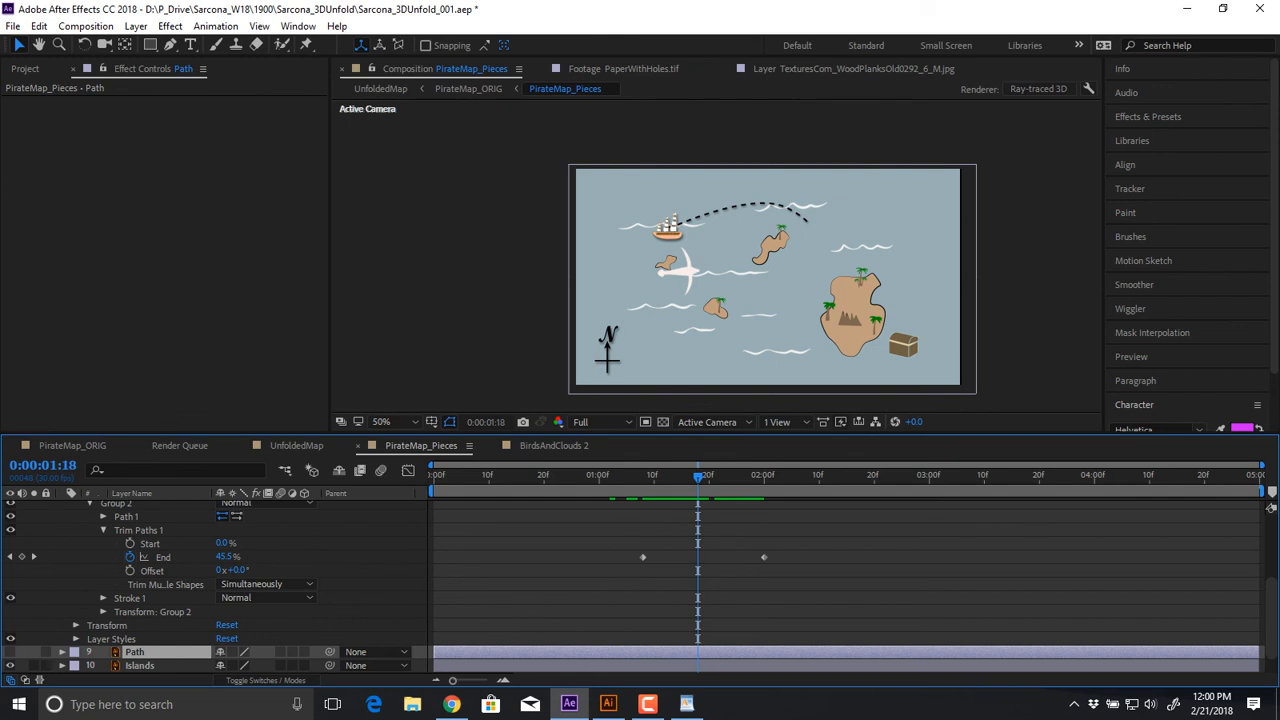
left_click(10, 652)
left_click(135, 26)
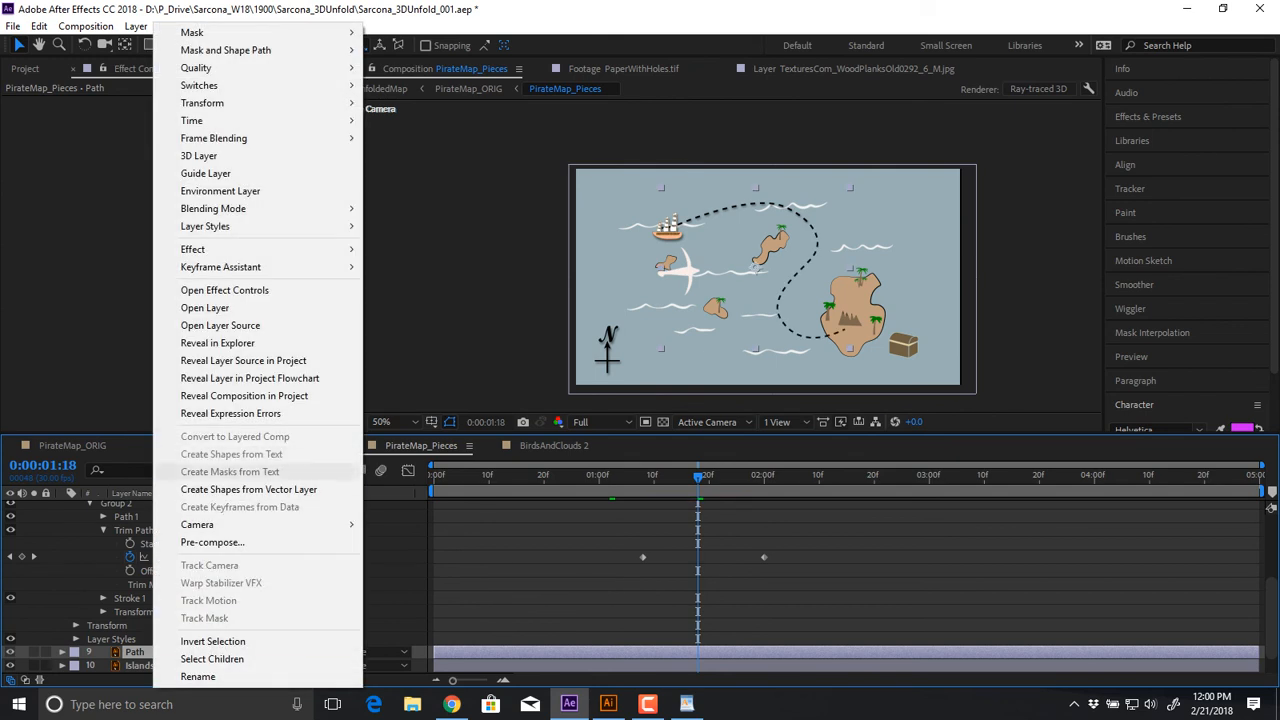
left_click(249, 489)
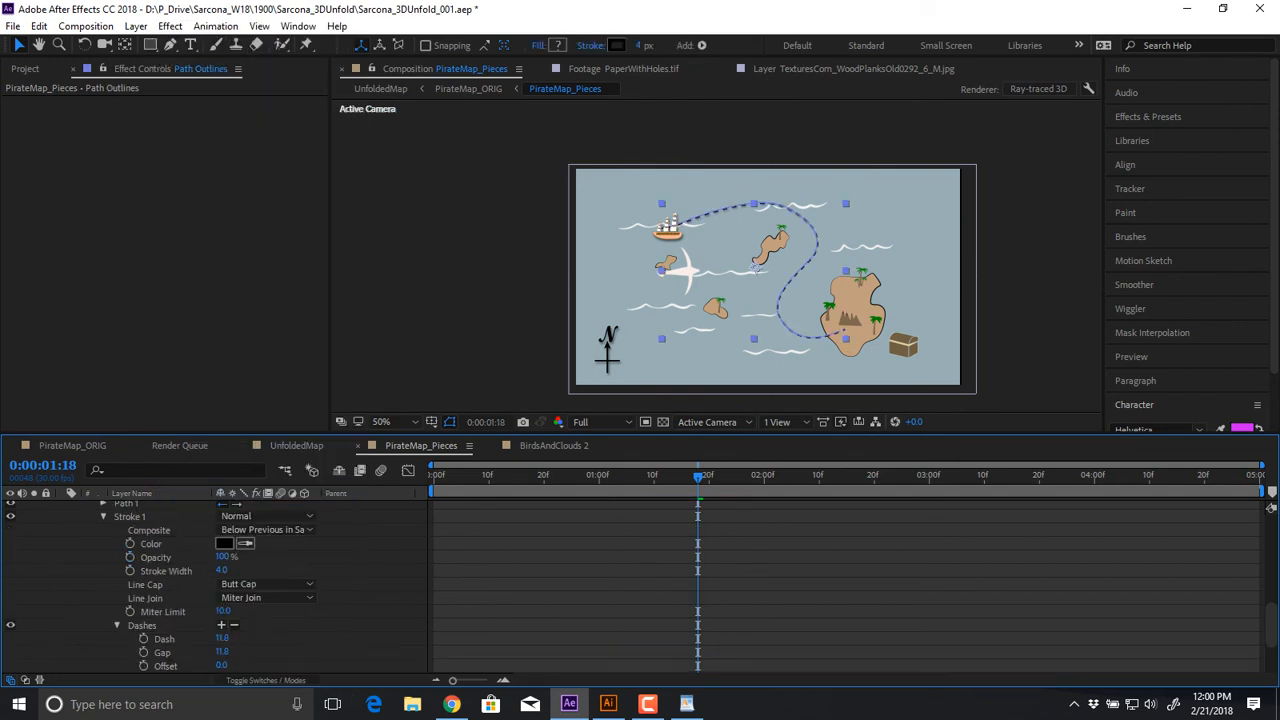
scroll(635, 585, "up", 1)
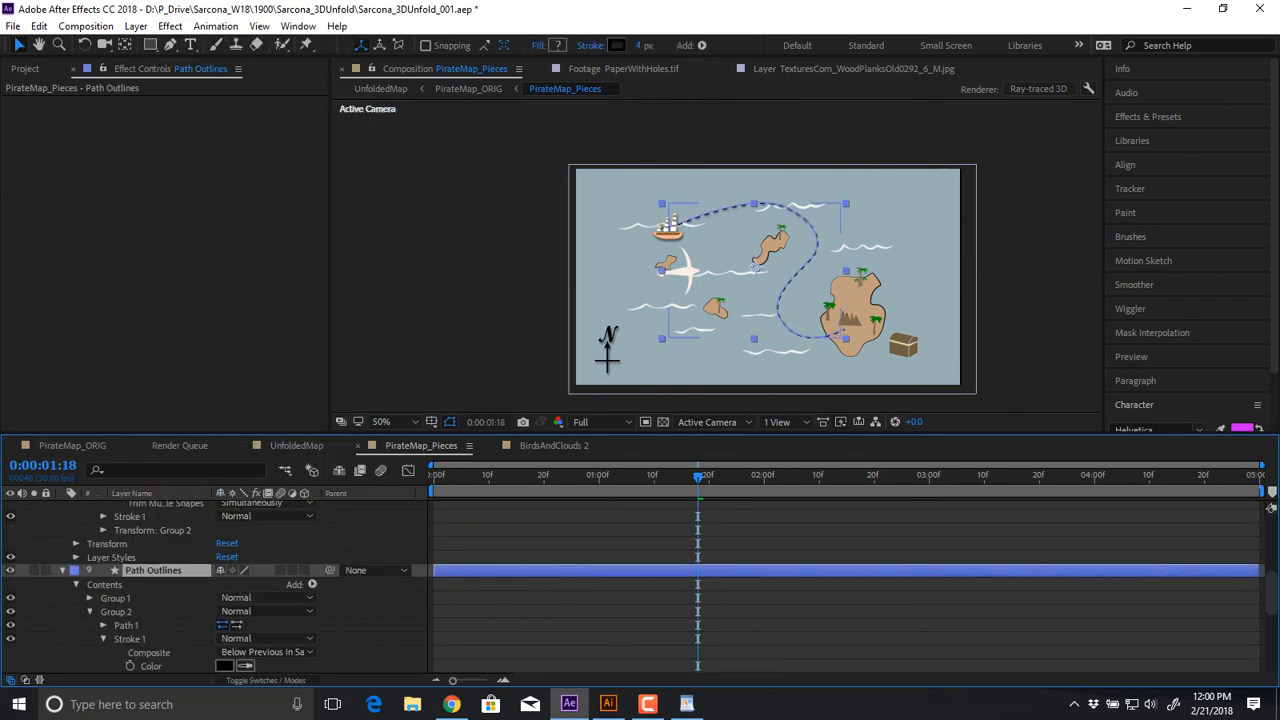
key("ctrl+z")
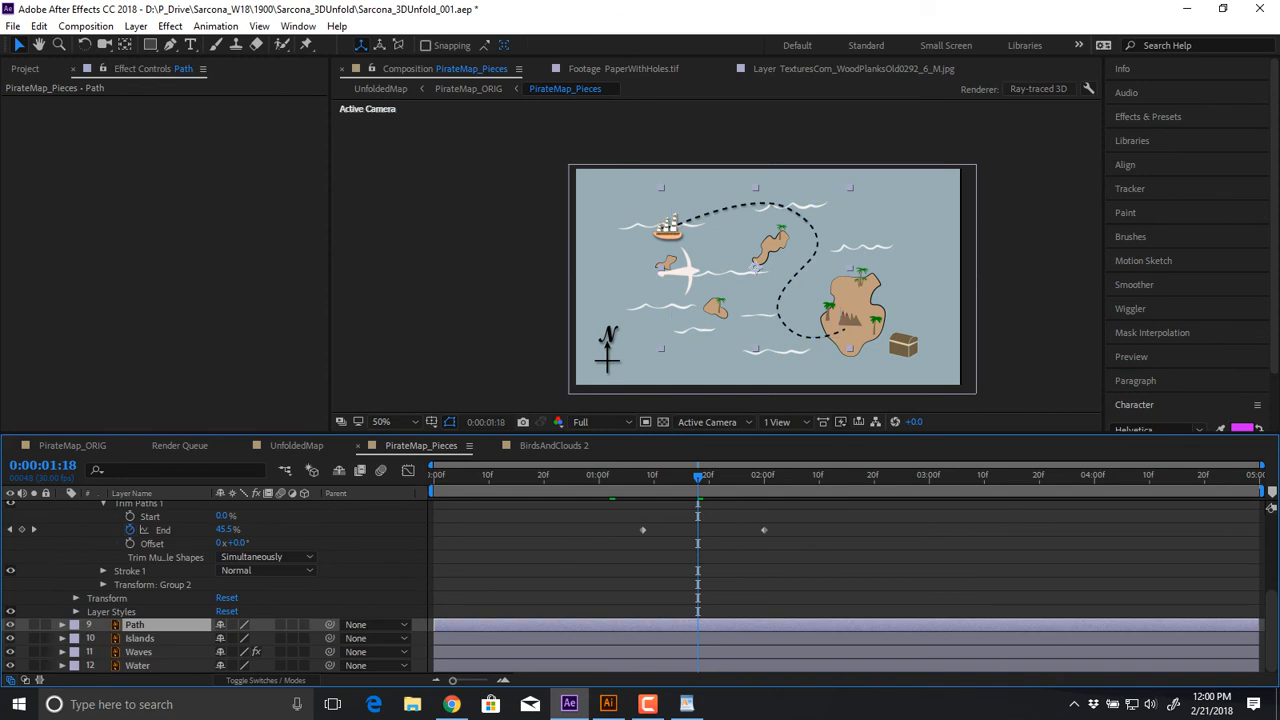
Select Group 2 of Path Outlines and hide the original Path layer again
scroll(640, 586, "up", 1)
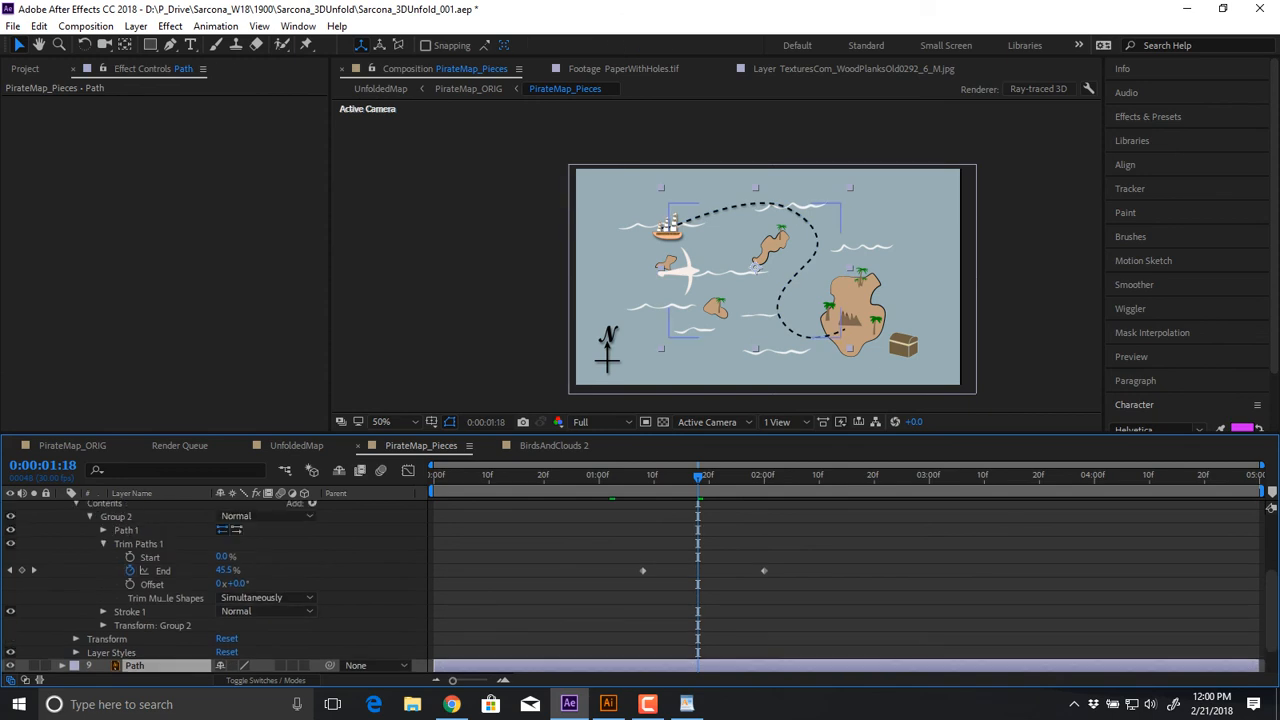
left_click(116, 517)
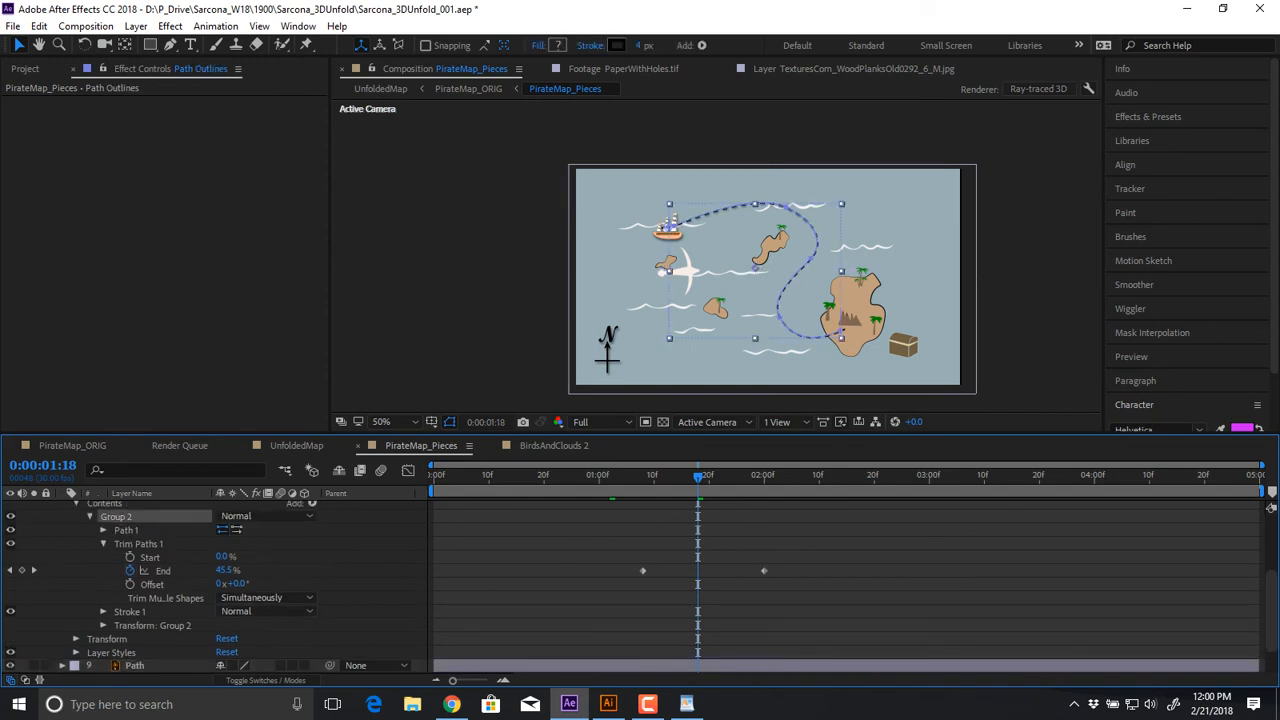
mouse_move(811, 258)
left_mouse_down()
mouse_move(896, 306)
mouse_move(833, 185)
mouse_move(888, 283)
mouse_move(834, 204)
mouse_move(811, 258)
left_mouse_up()
left_click(10, 665)
Try moving the path point at the route's middle bend, undo it, and play the route animation
left_click(811, 258)
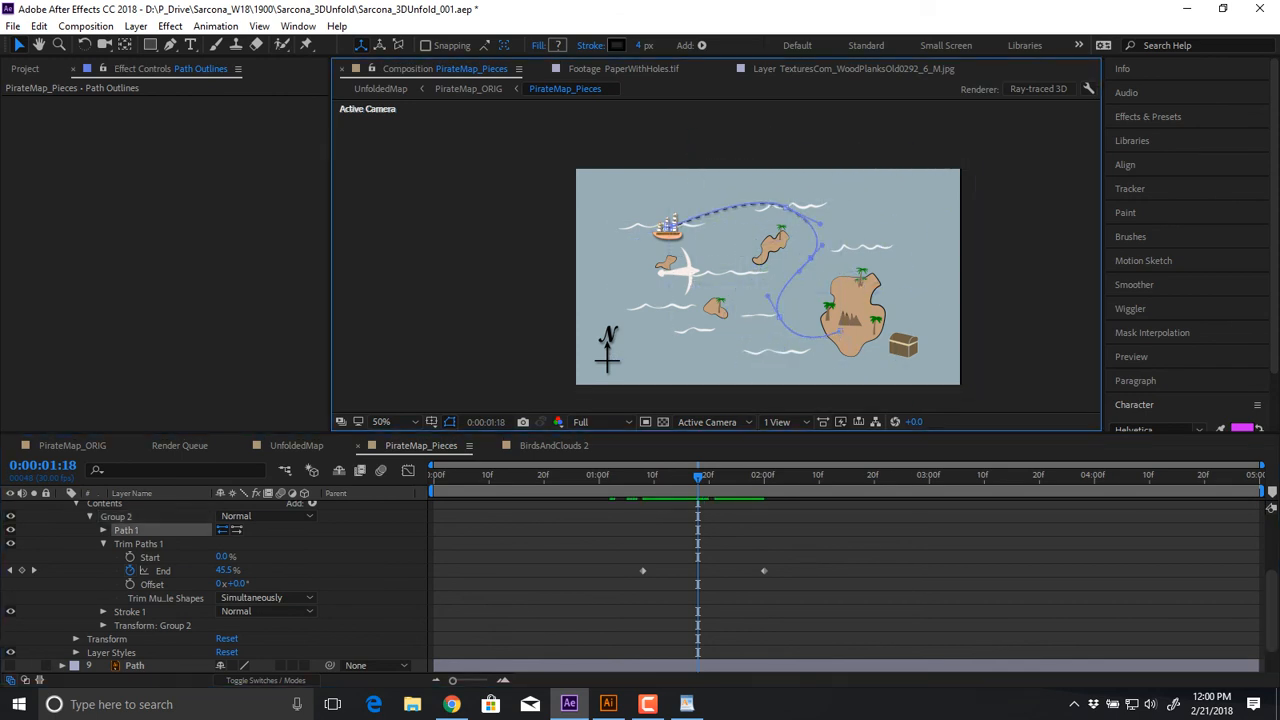
mouse_move(811, 258)
left_mouse_down()
mouse_move(839, 228)
mouse_move(794, 291)
mouse_move(773, 285)
mouse_move(800, 269)
left_mouse_up()
key("ctrl+z")
key("space")
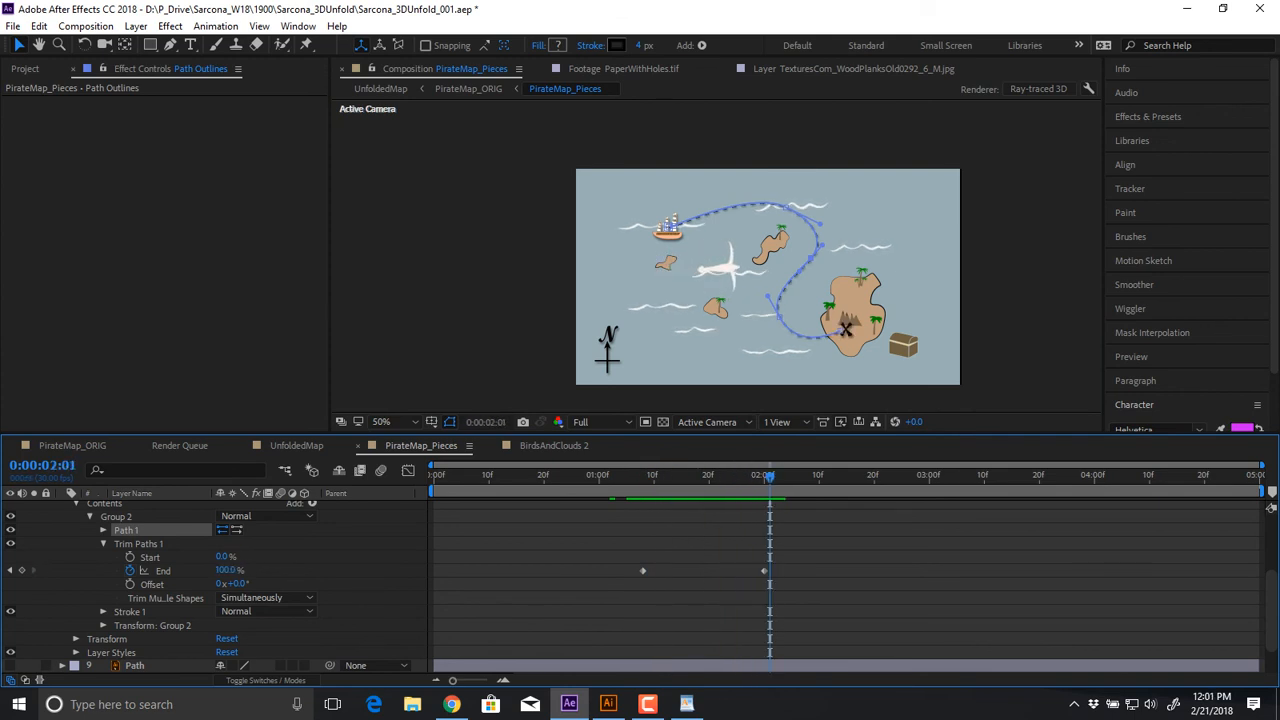
Collapse the Path Outlines layer and reveal the Scale keyframes of the LetterX layer, with the X on the island in close view
key("u")
key("u")
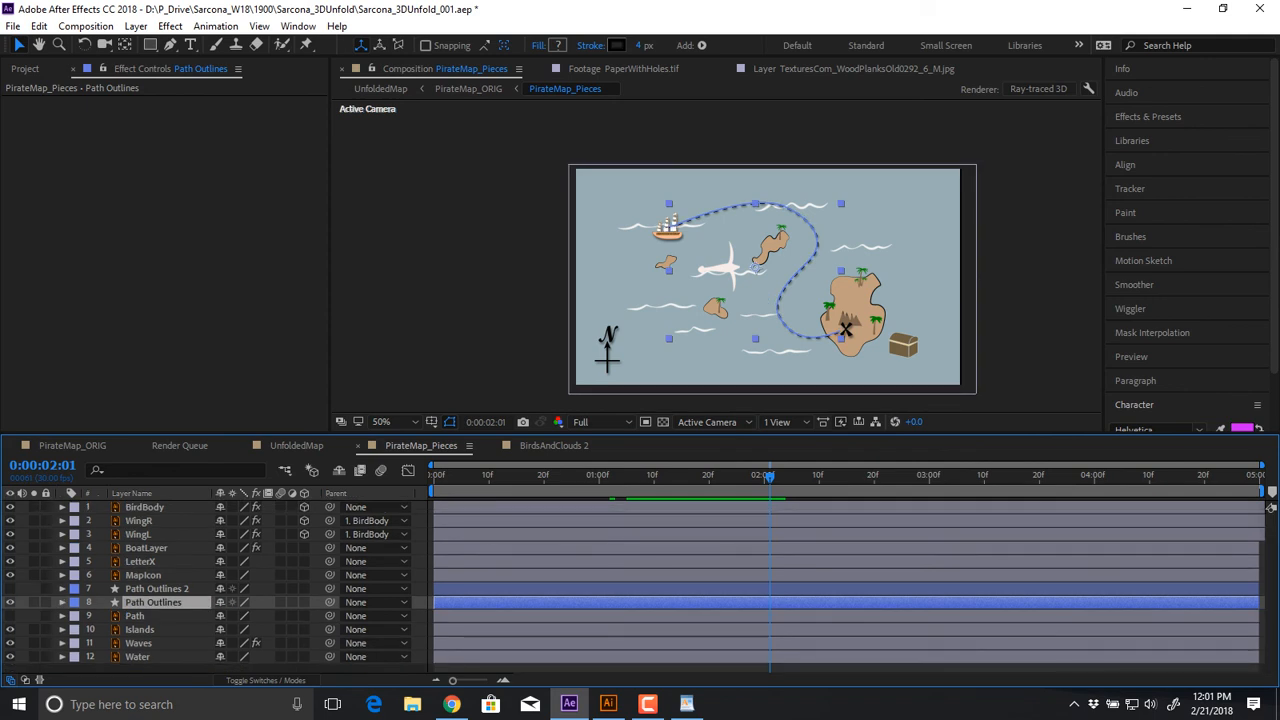
left_click(143, 575)
scroll(867, 330, "up", 4)
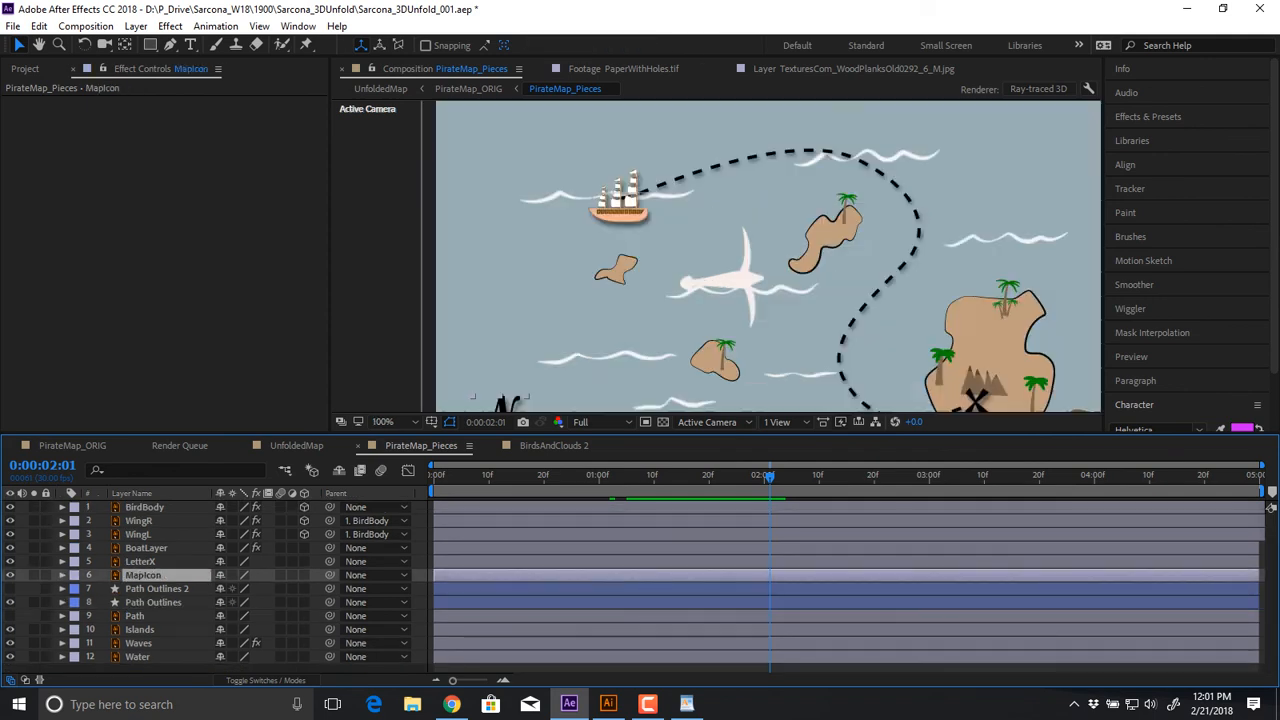
left_click_drag(867, 330, 777, 282)
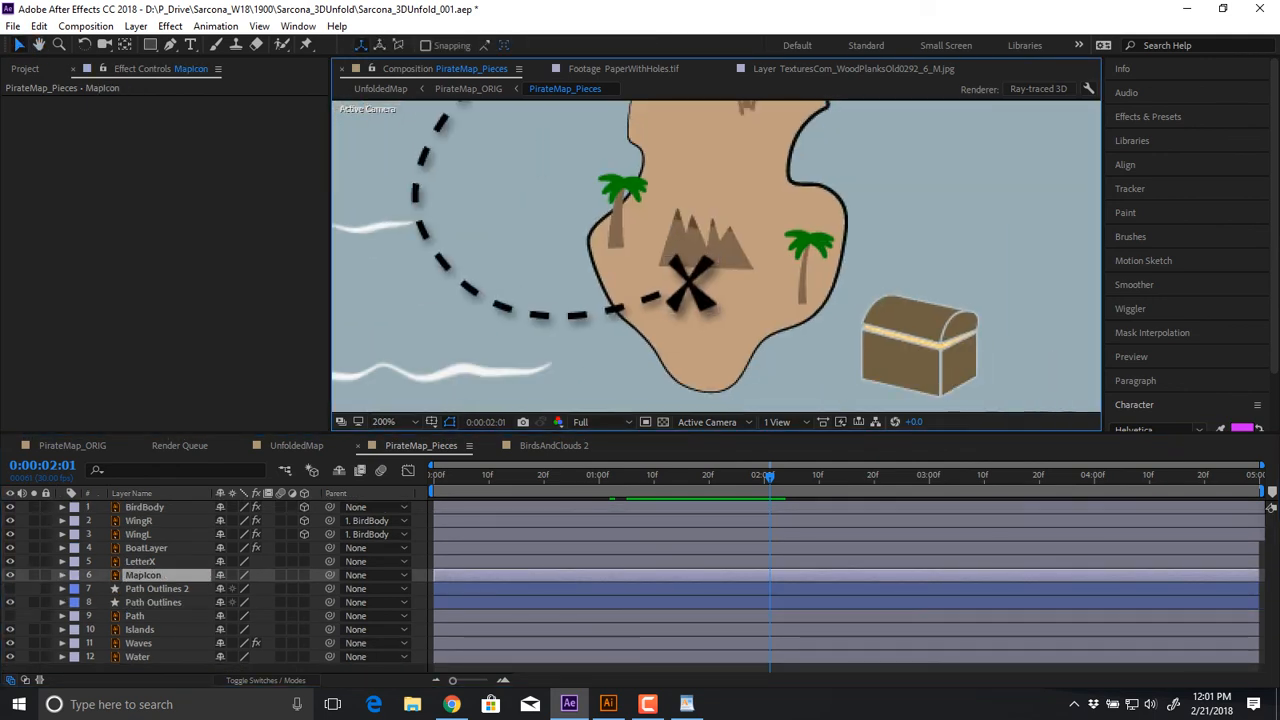
key("s")
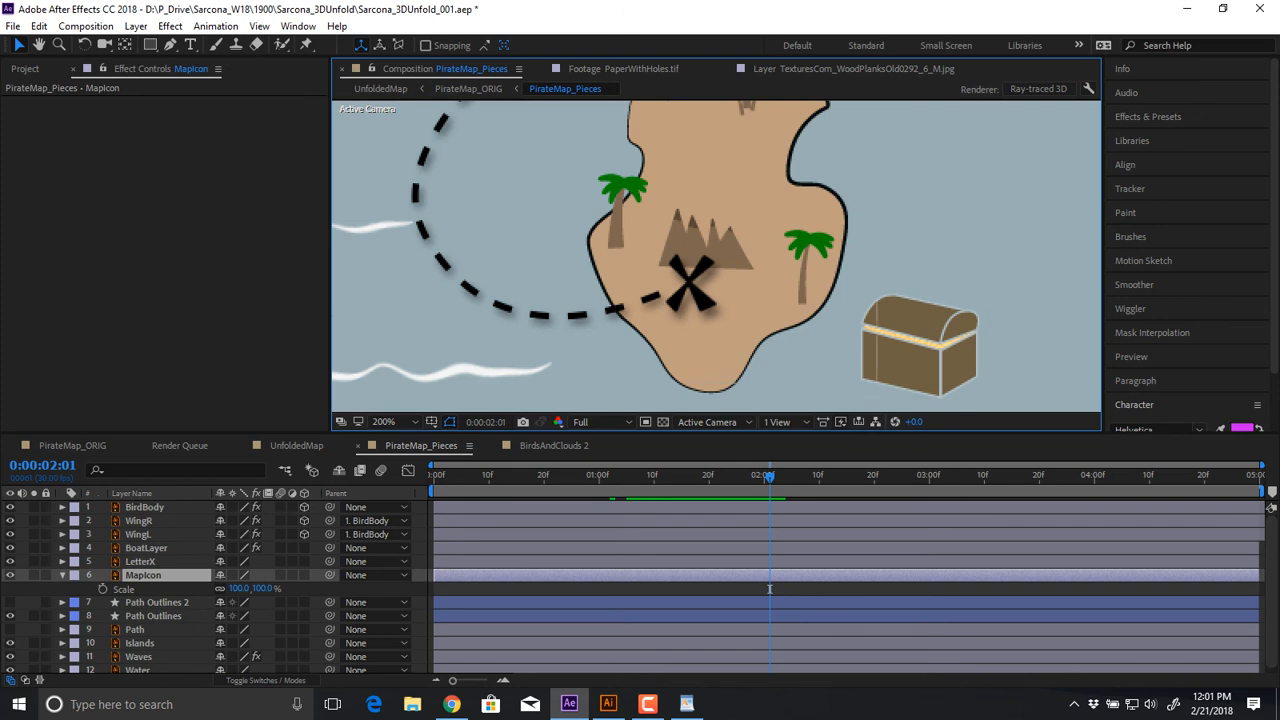
left_click(140, 562)
key("s")
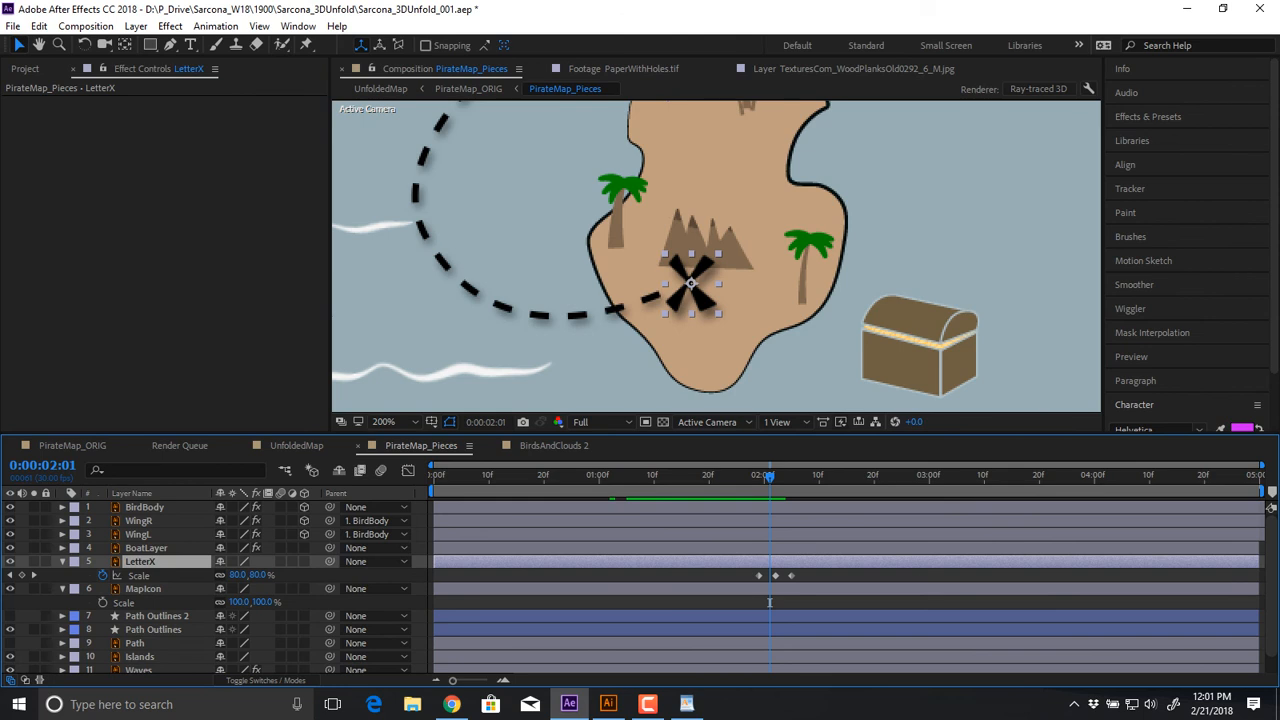
Step through the LetterX Scale keyframes to examine the X's size at each one
key("j")
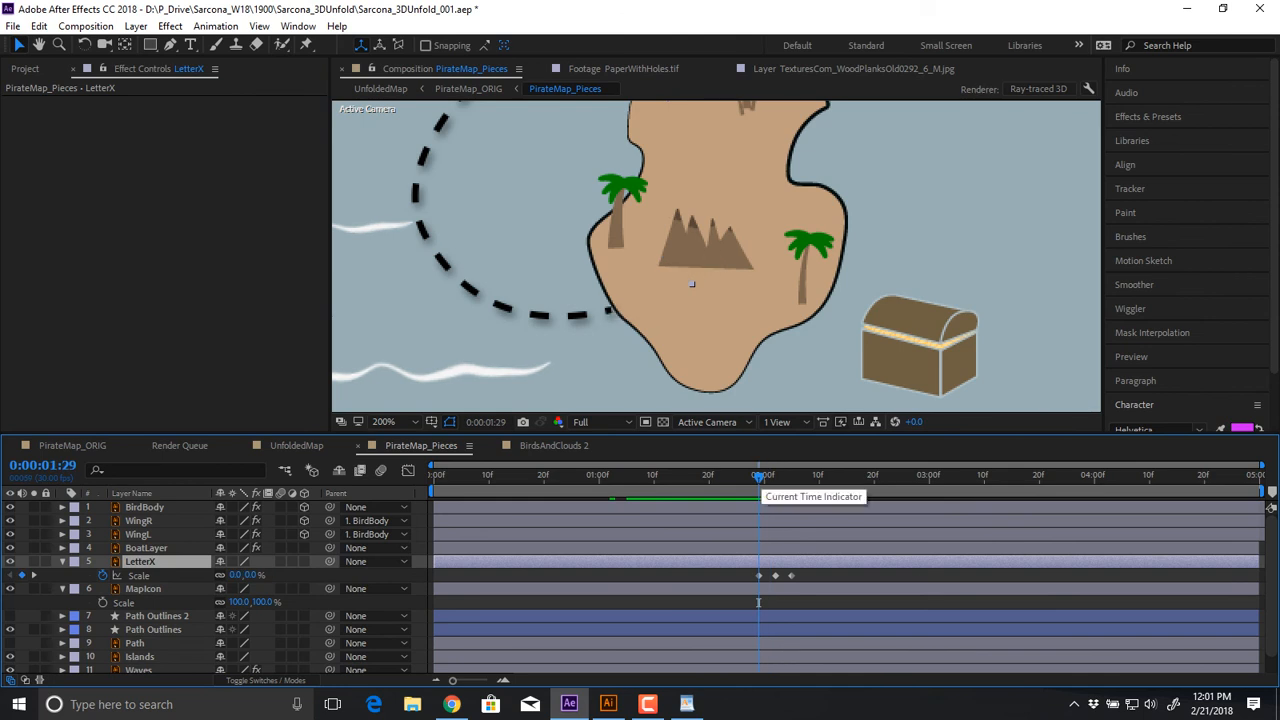
key("k")
key("k")
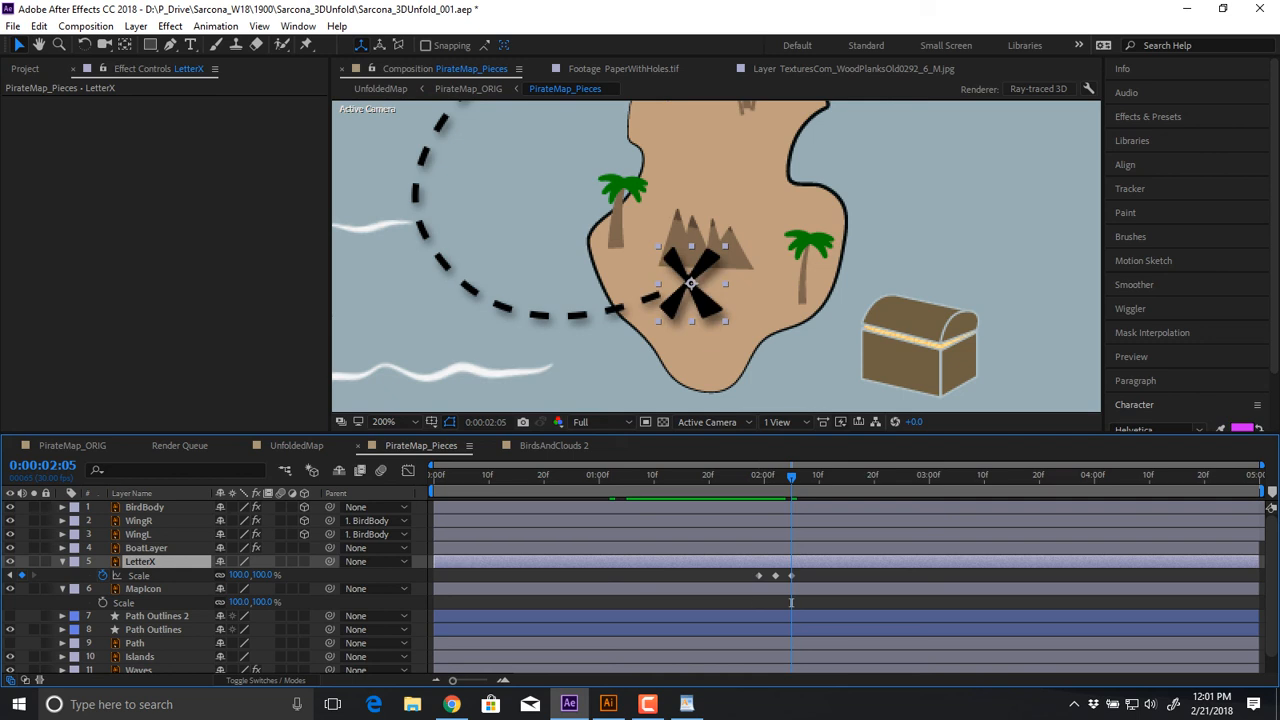
key("j")
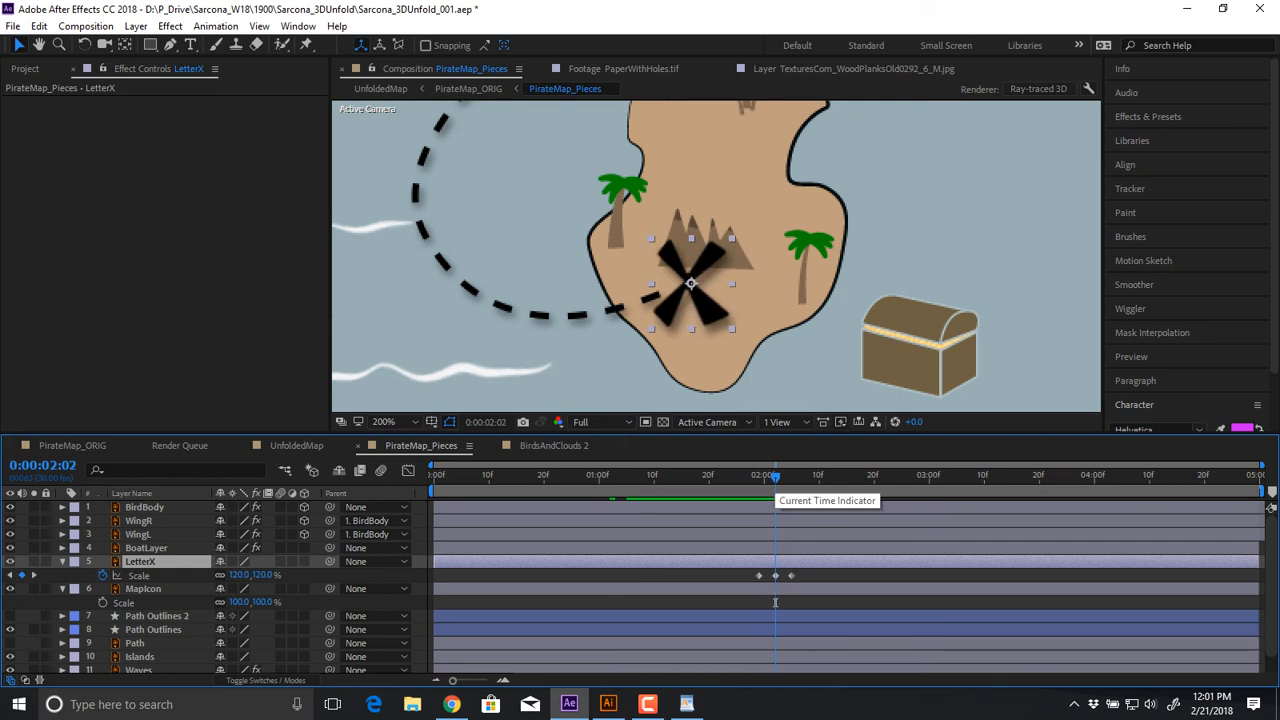
Set the work area from 0:00:01:21 to about 0:00:02:13 and preview the X's scale animation
left_click(714, 602)
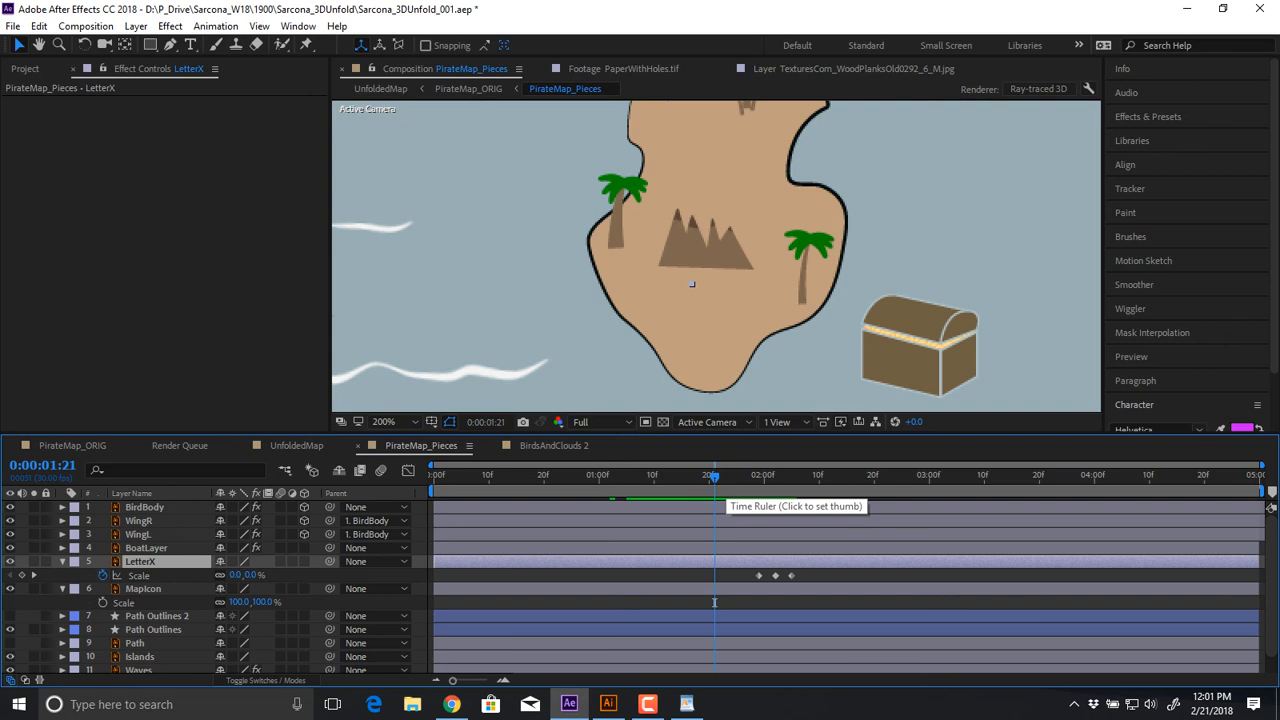
left_click_drag(714, 602, 829, 602)
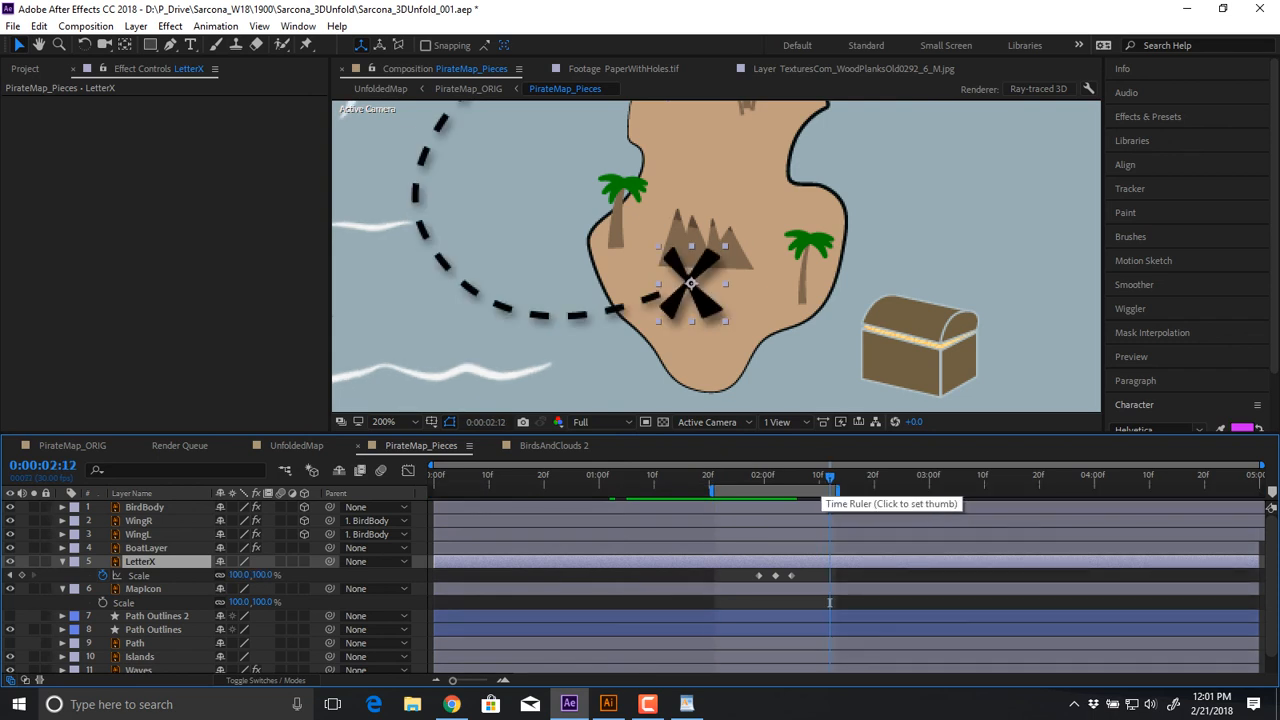
left_click(720, 478)
key("space")
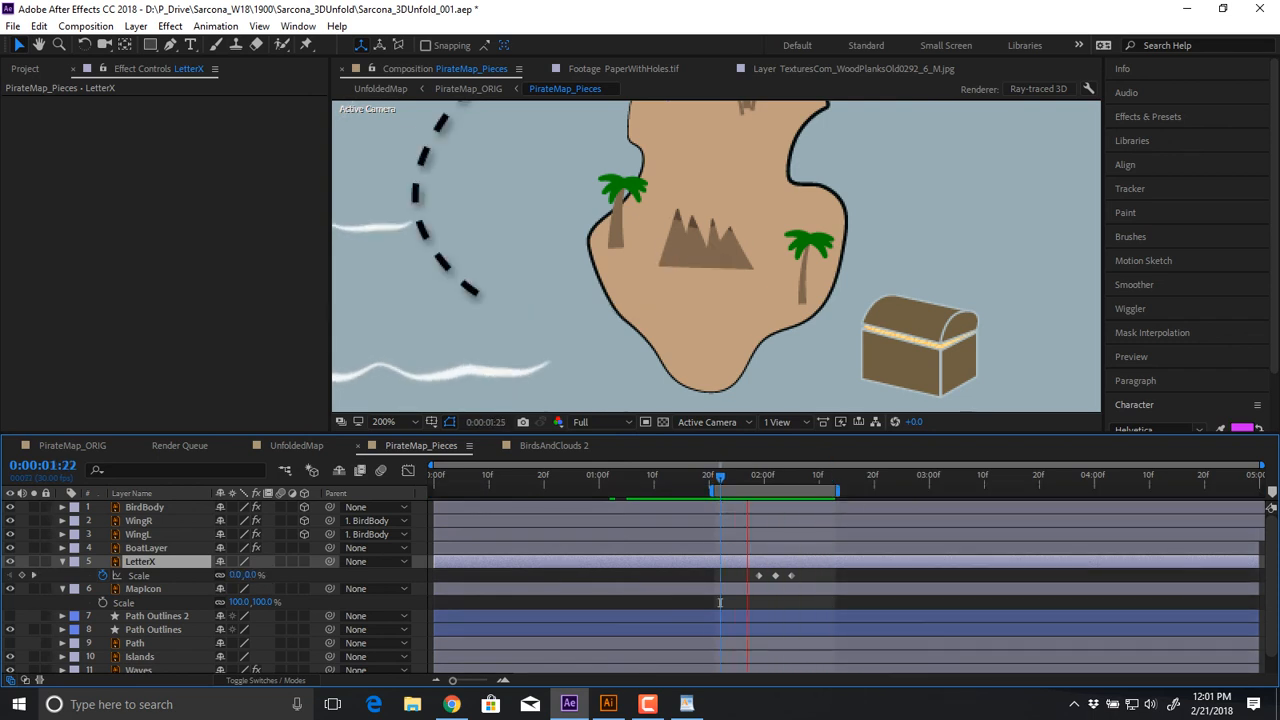
key("space")
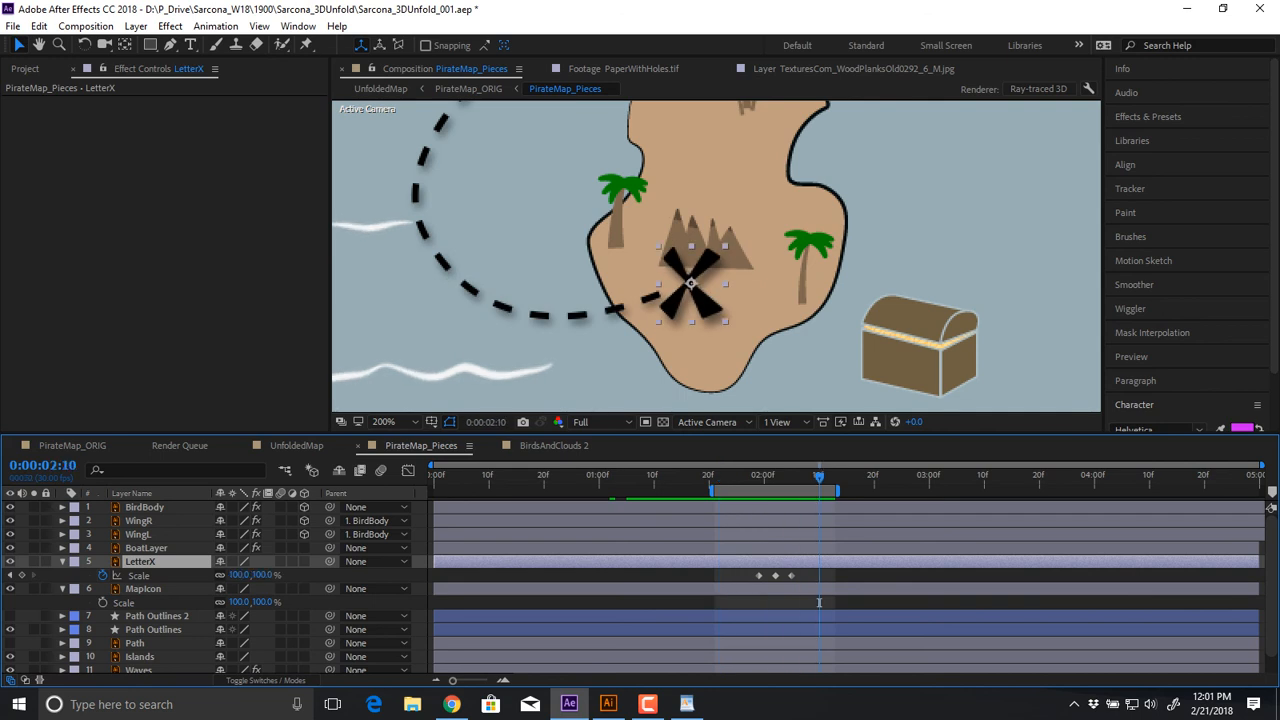
Select all three LetterX Scale keyframes and shift them later so the first sits at 0:00:02:03
left_click_drag(733, 476, 748, 476)
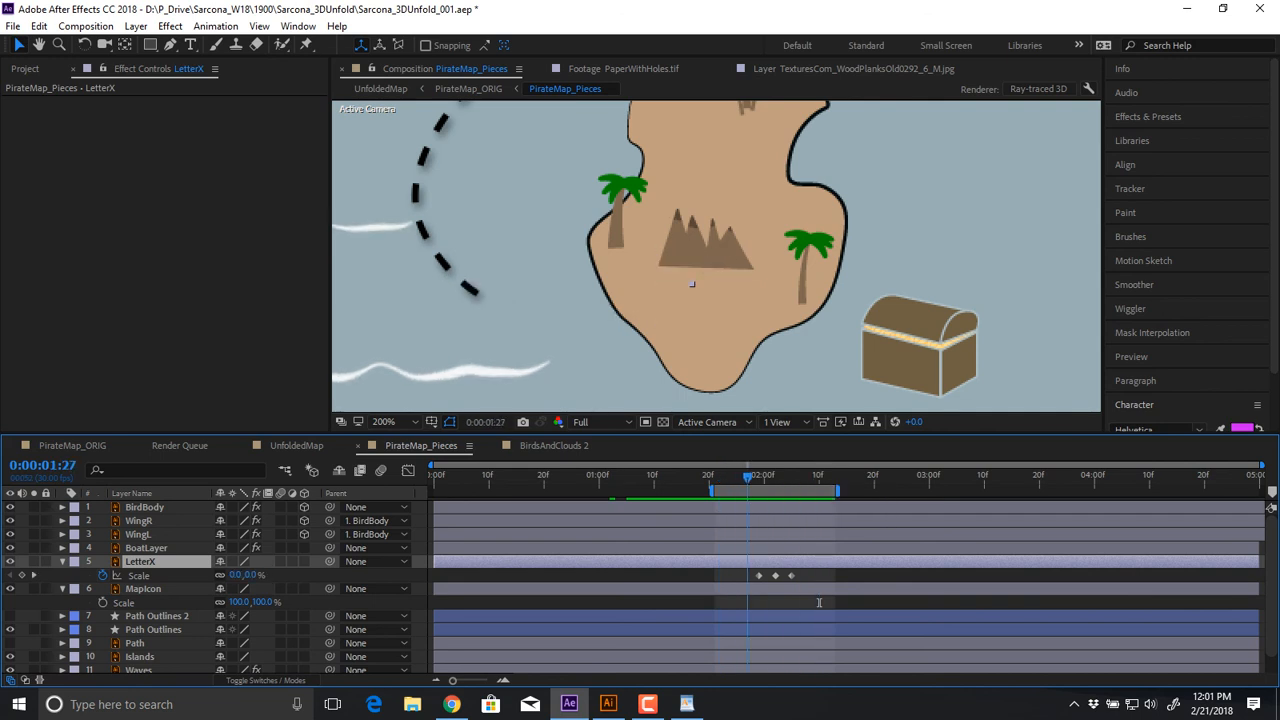
key("Page_Down")
key("Page_Down")
key("Page_Down")
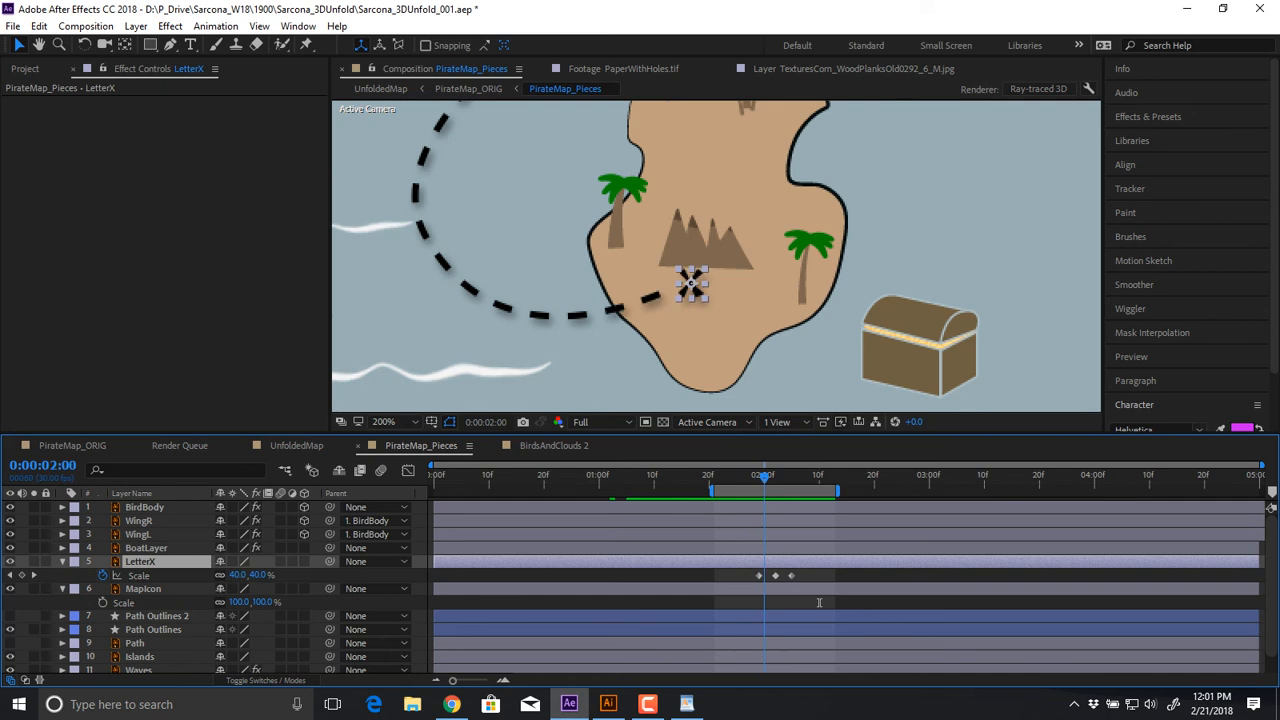
left_click_drag(751, 571, 786, 575)
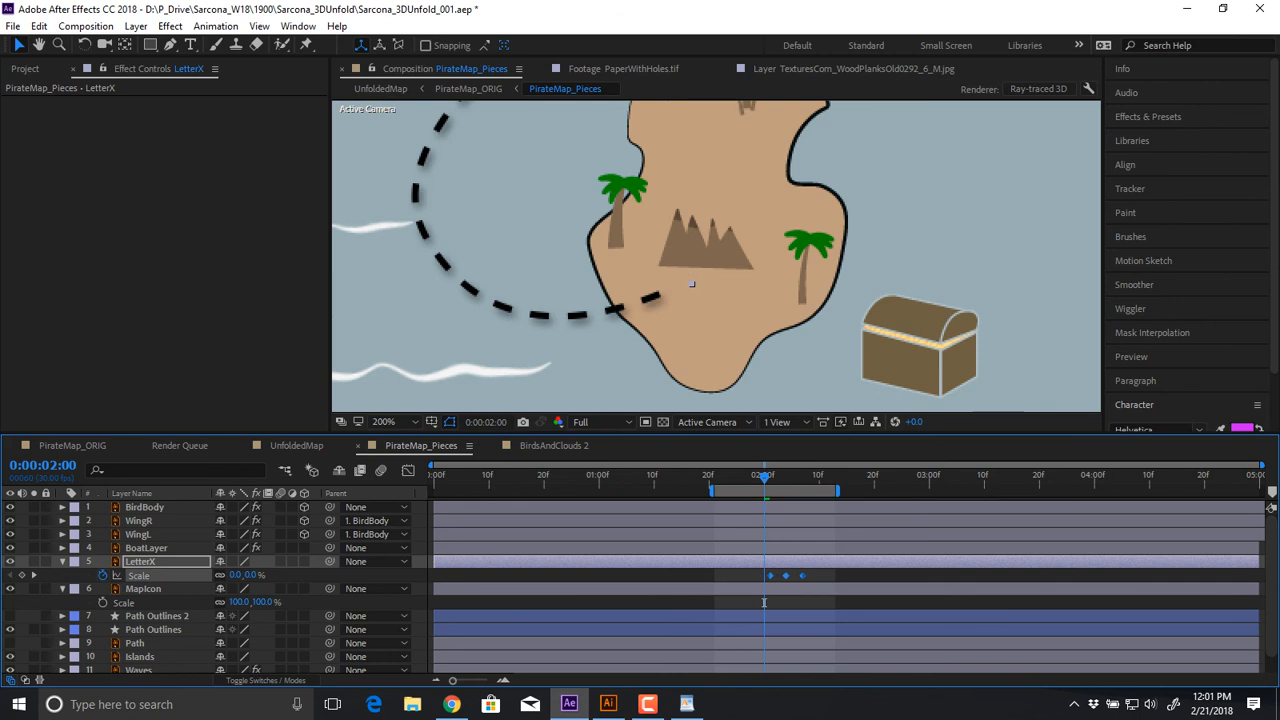
key("alt+Right")
key("alt+Right")
Preview the retimed X against the end of the dashed route, starting from 0:00:01:23
key("Page_Up")
key("Page_Up")
key("Page_Up")
key("Page_Up")
key("Page_Up")
key("Page_Up")
key("Page_Up")
key("Page_Up")
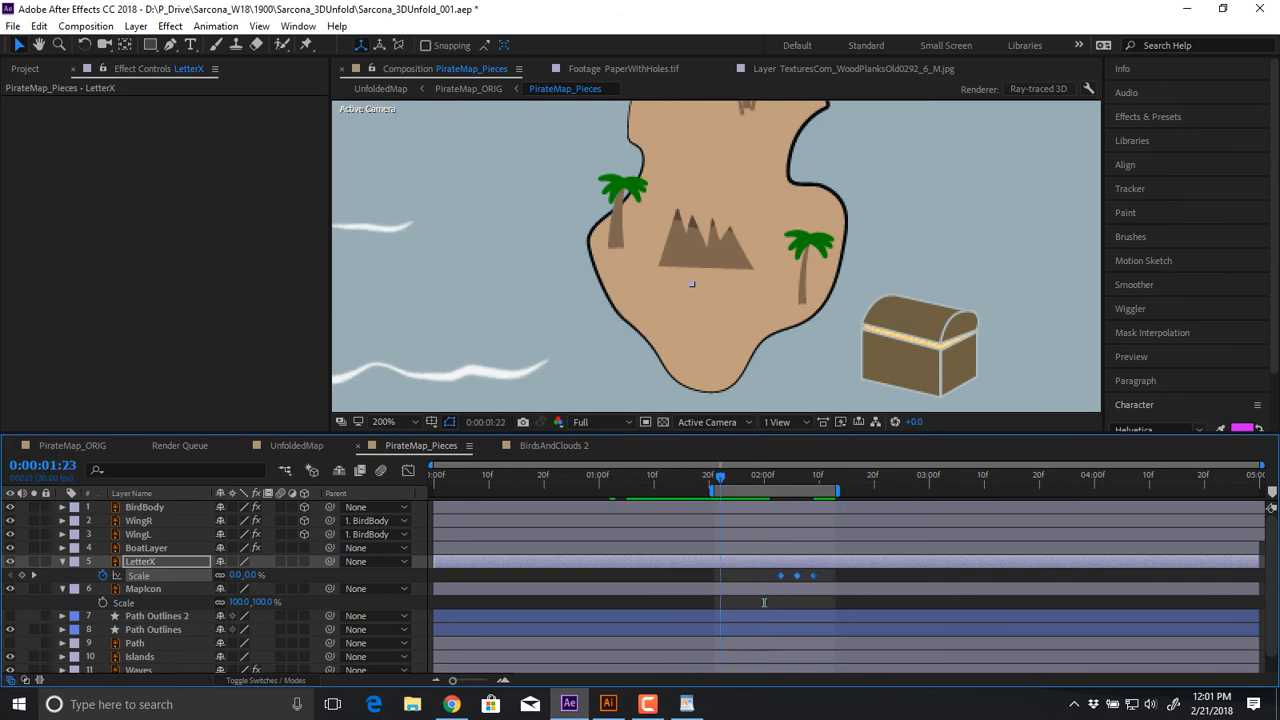
key("Page_Down")
key("space")
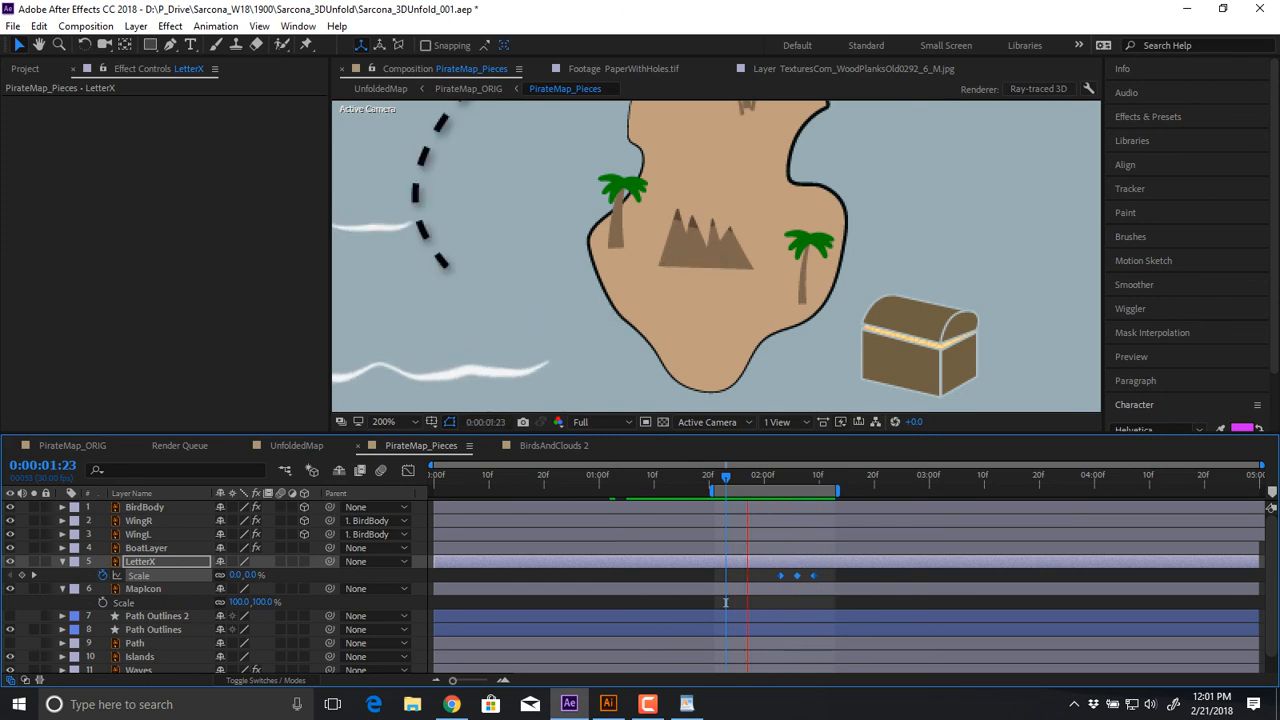
key("space")
Move the three LetterX Scale keyframes earlier so the first sits at 0:00:02:00, and preview the result
left_click_drag(781, 576, 765, 576)
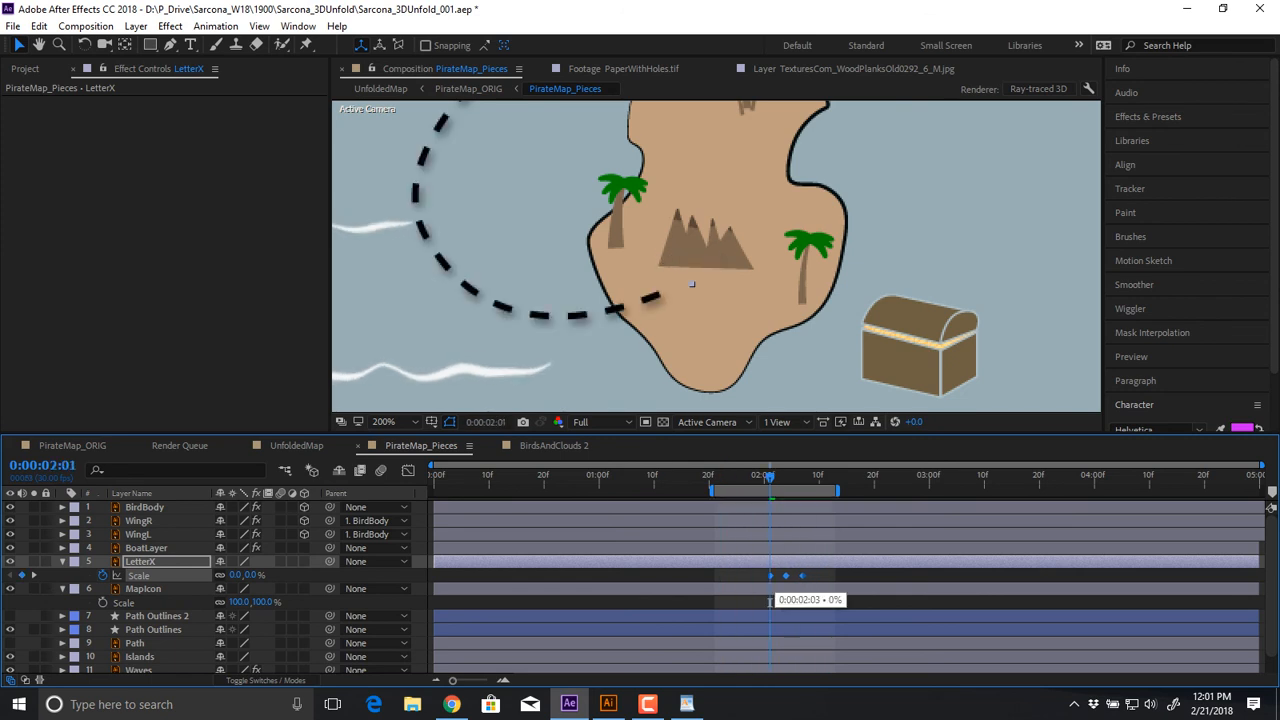
left_click(742, 477)
key("space")
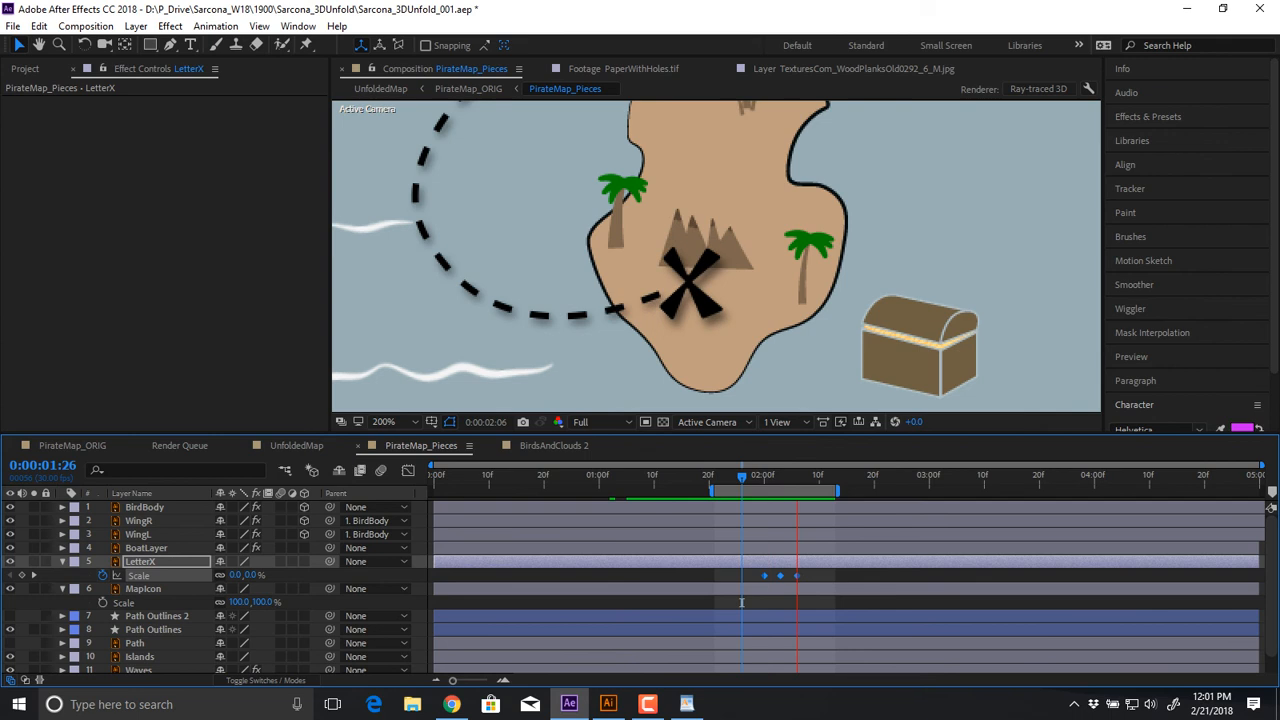
key("space")
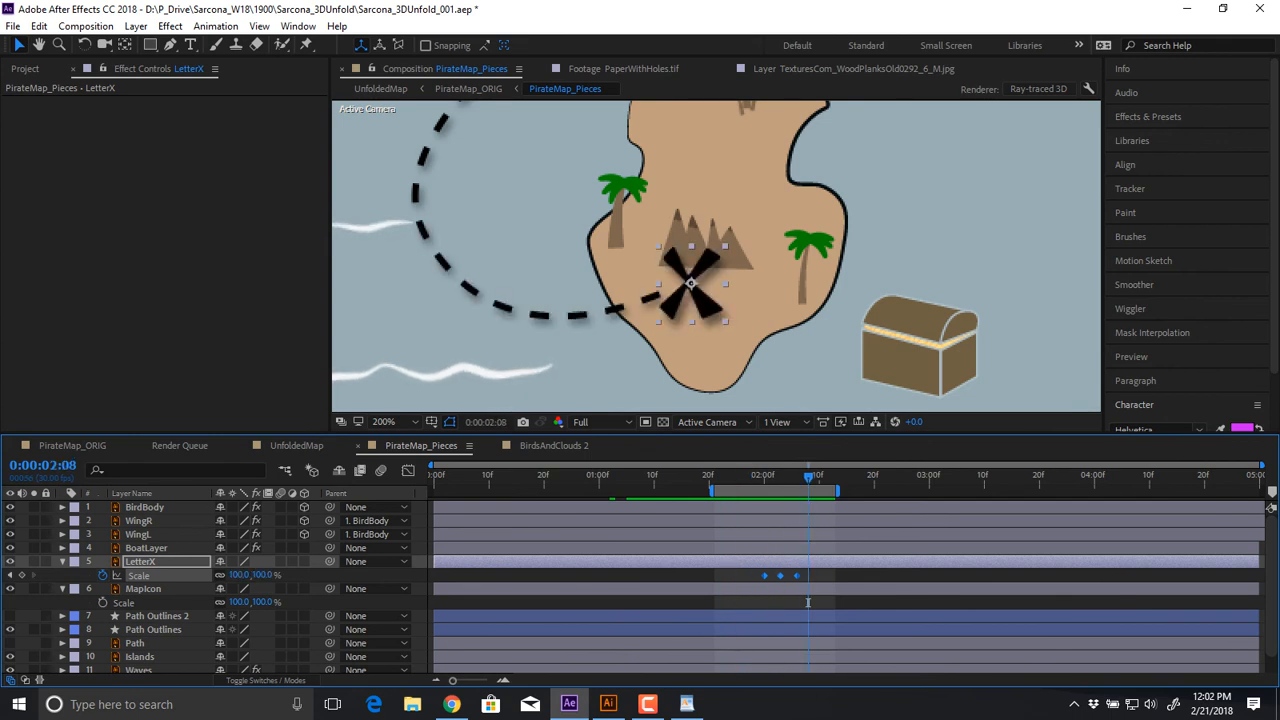
Nudge the LetterX Scale keyframes one frame earlier, preview, and move them so the first sits at about 0:00:01:24
key("alt+Left")
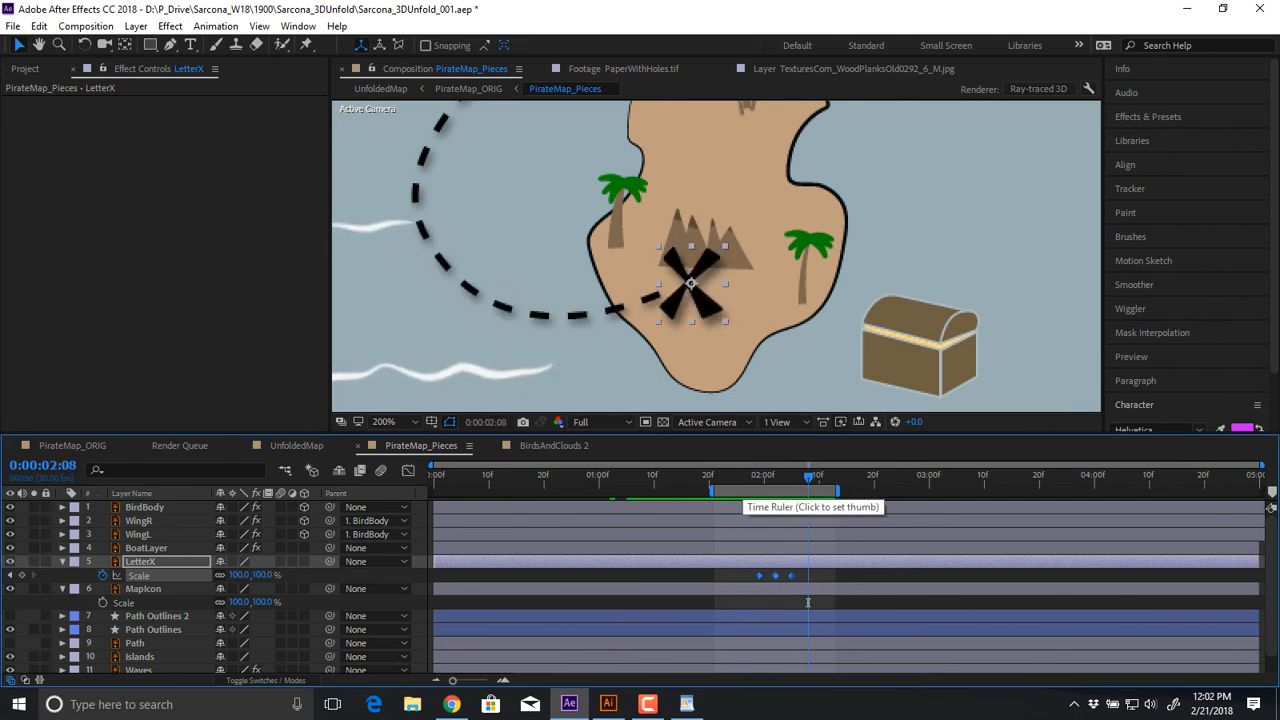
key("space")
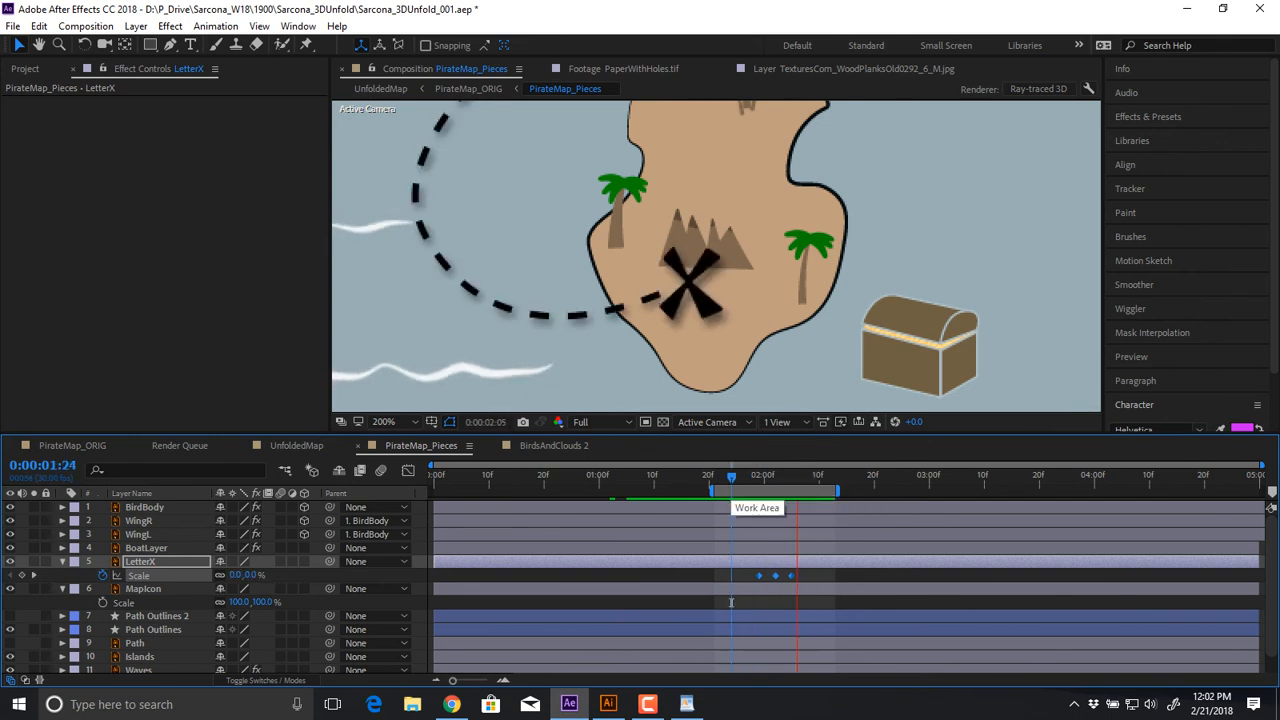
key("space")
left_click_drag(759, 576, 732, 576)
key("space")
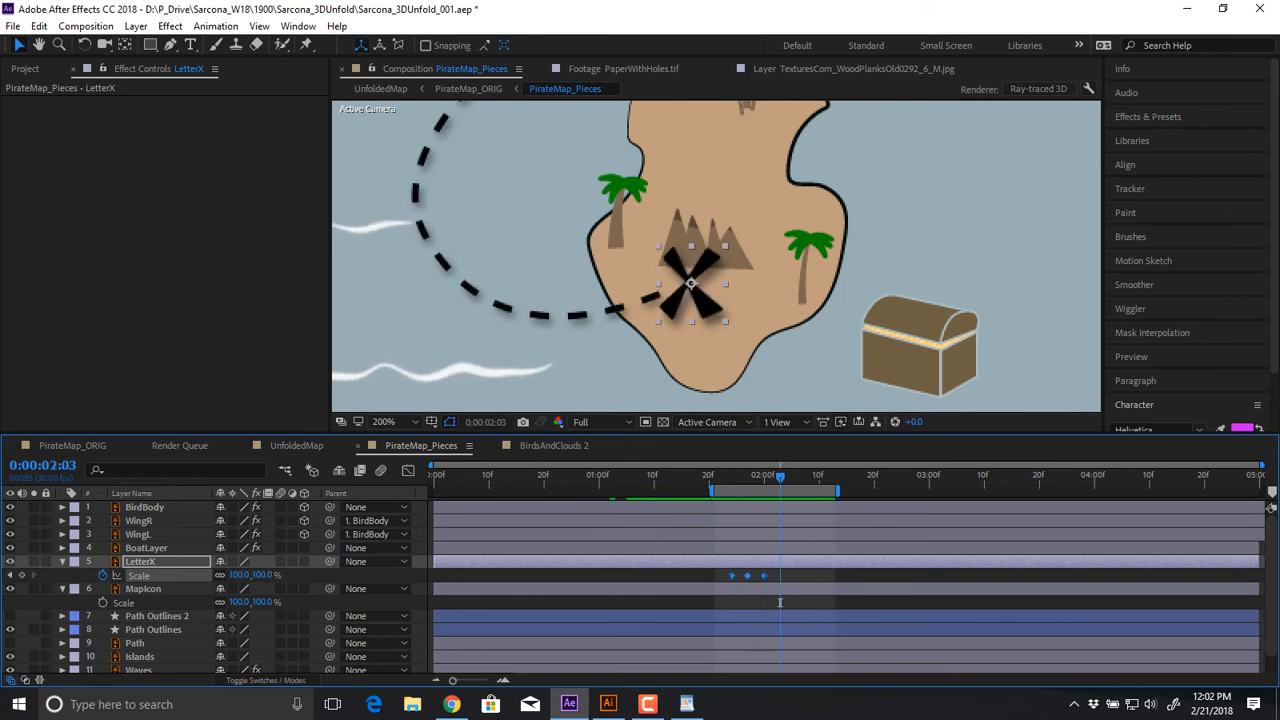
Move the three LetterX Scale keyframes later in small increments, previewing each change, until the first sits at 0:00:01:29
left_click_drag(747, 576, 758, 576)
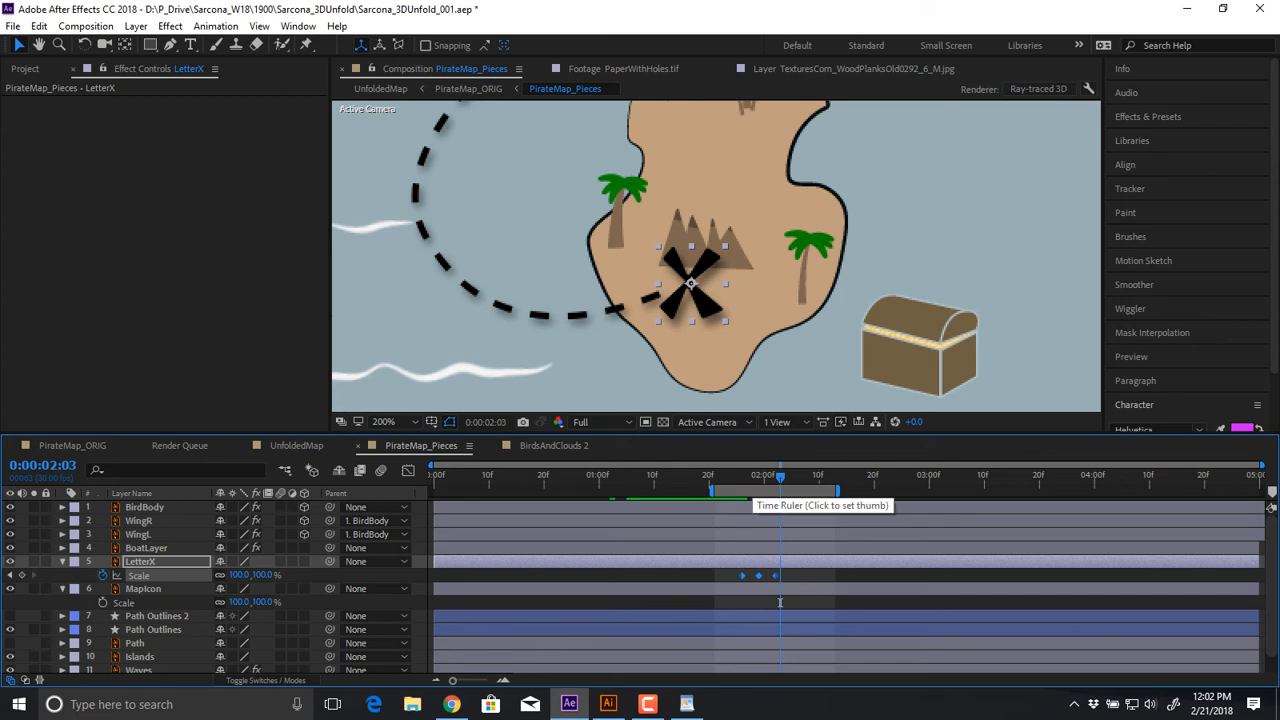
key("space")
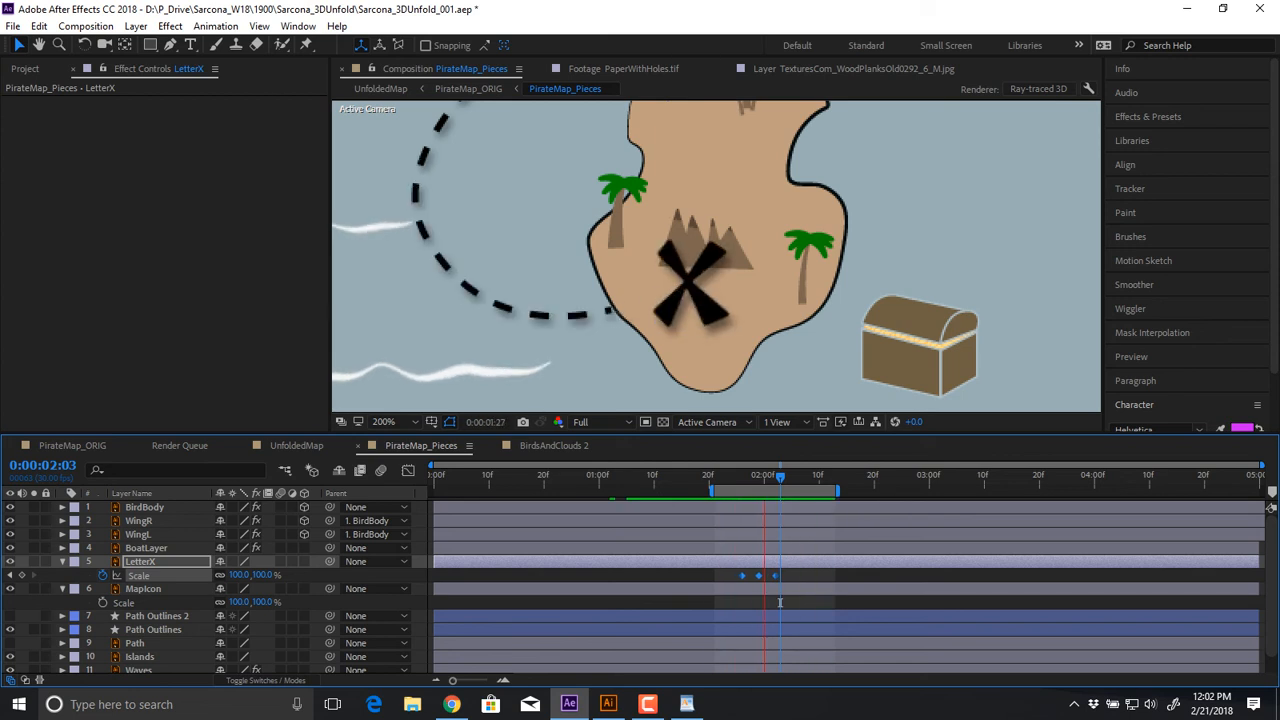
key("space")
key("alt+Right")
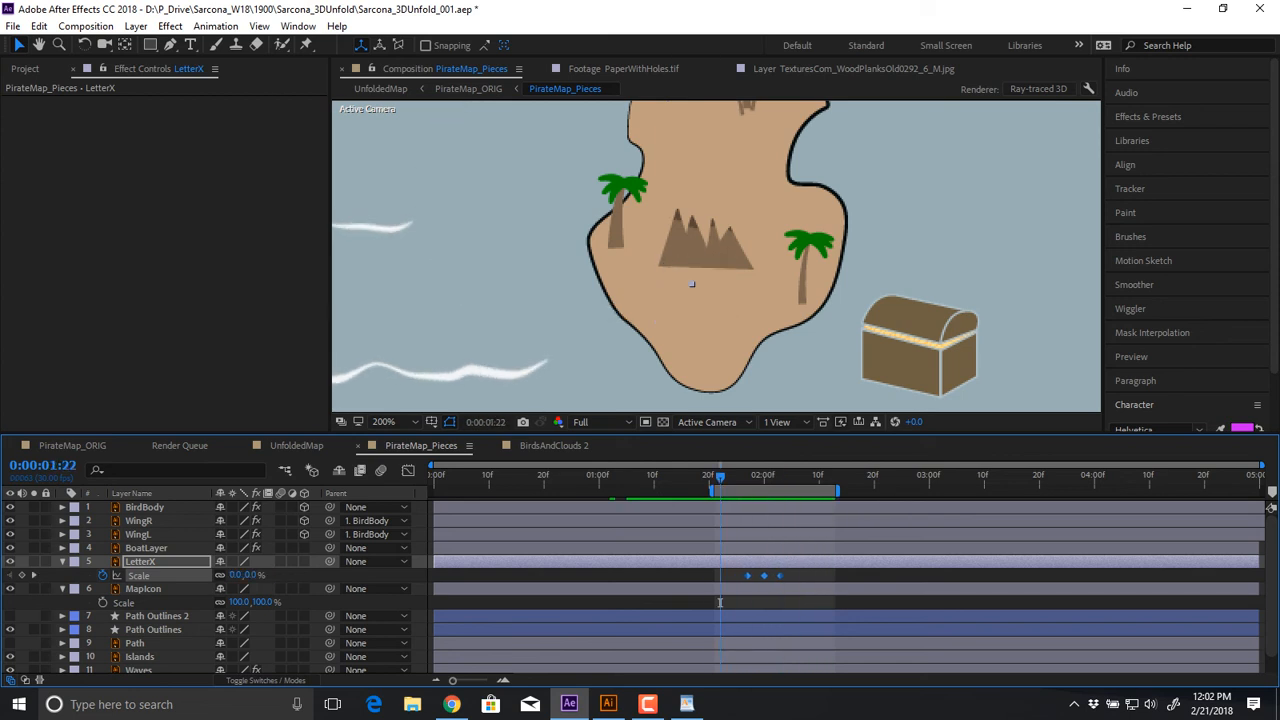
key("alt+Right")
key("space")
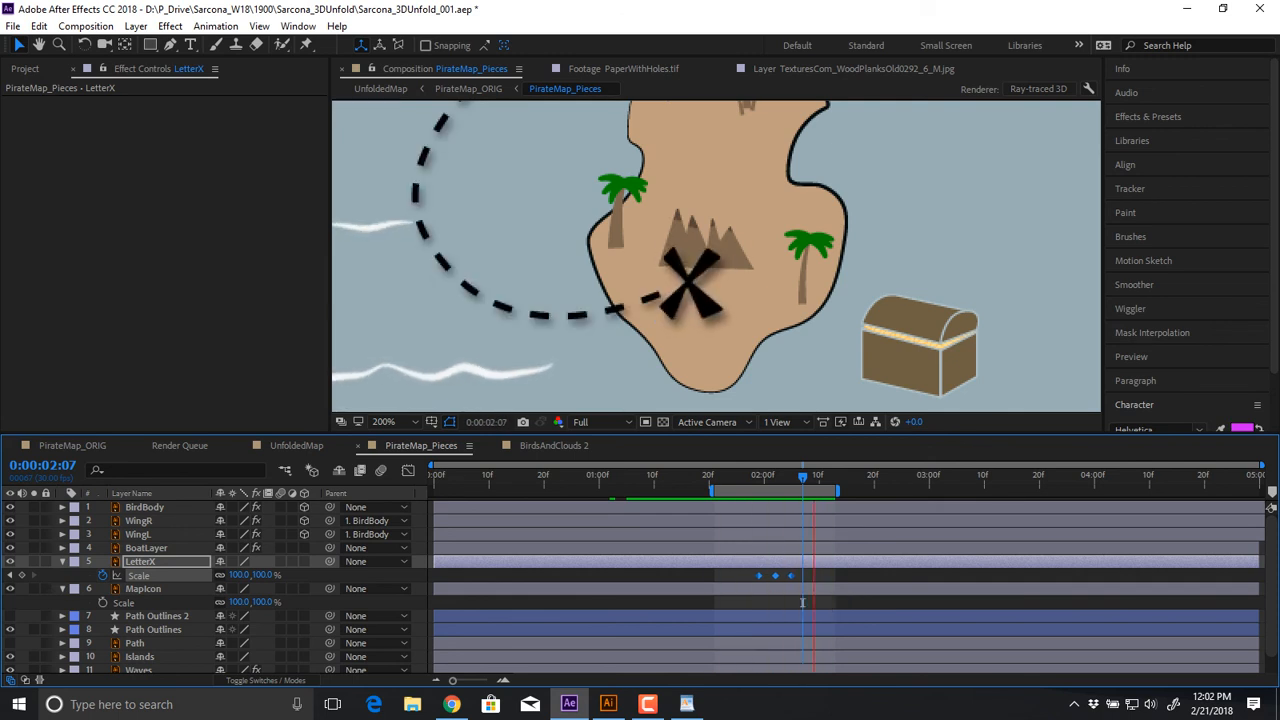
key("space")
Extend the work area at both ends to cover the whole composition
left_click_drag(712, 491, 570, 491)
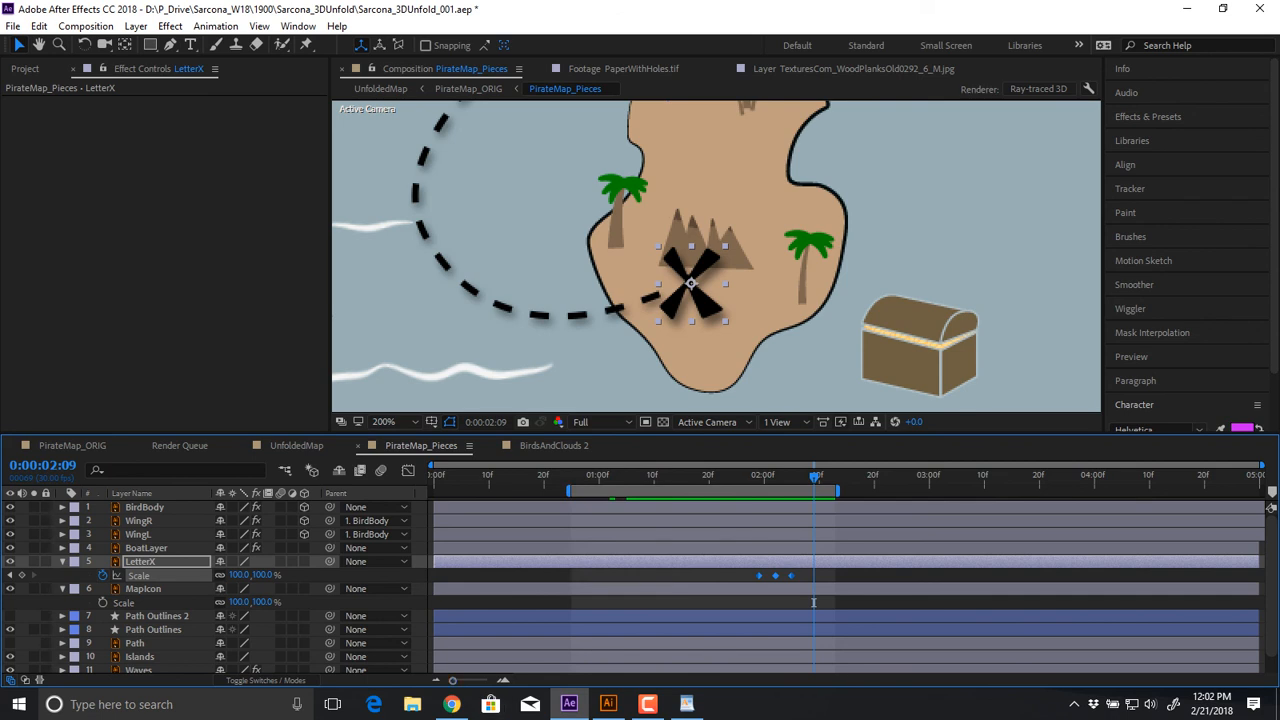
left_click_drag(570, 491, 432, 491)
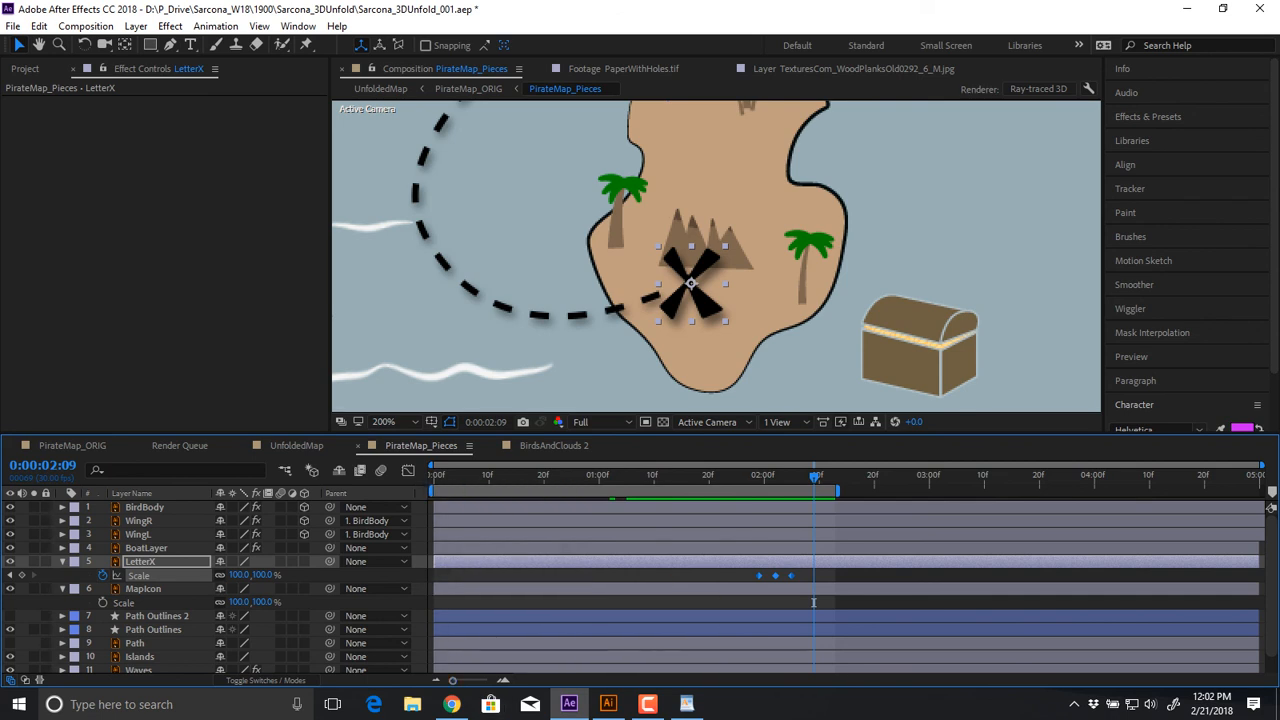
left_click_drag(837, 491, 1262, 491)
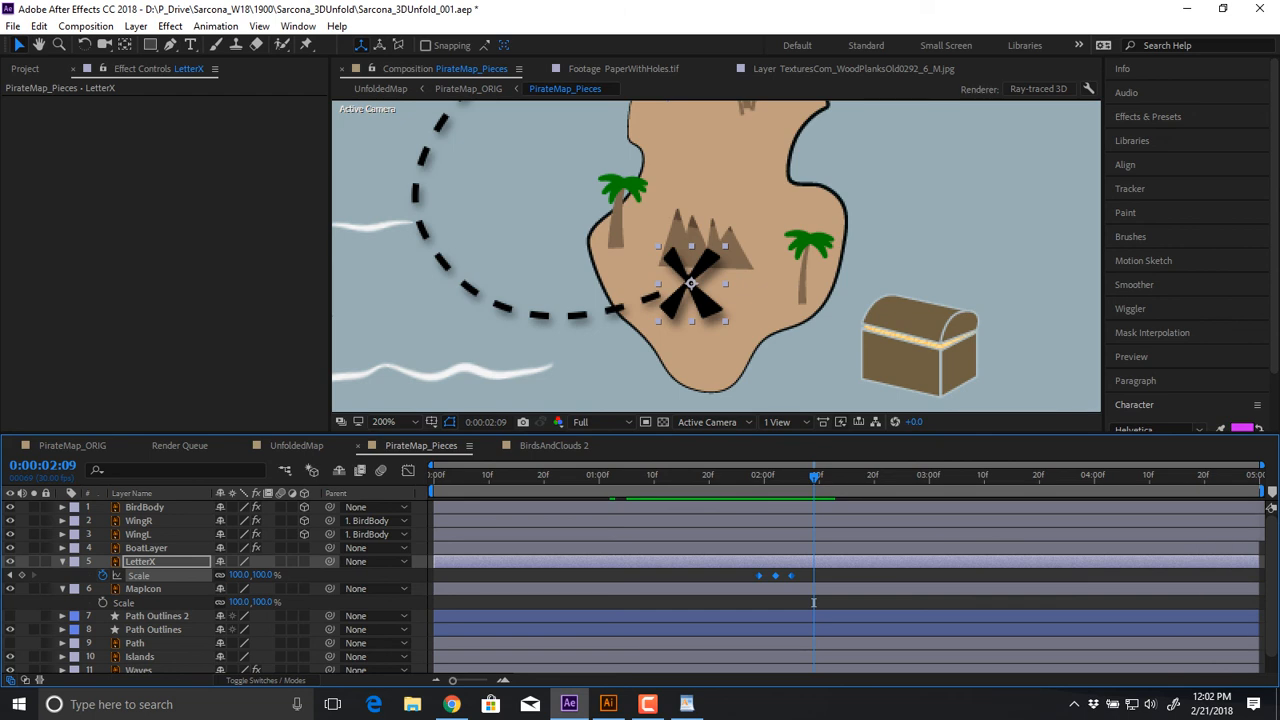
Trim the start of the LetterX layer to its first Scale keyframe at 0:00:01:29
key("j")
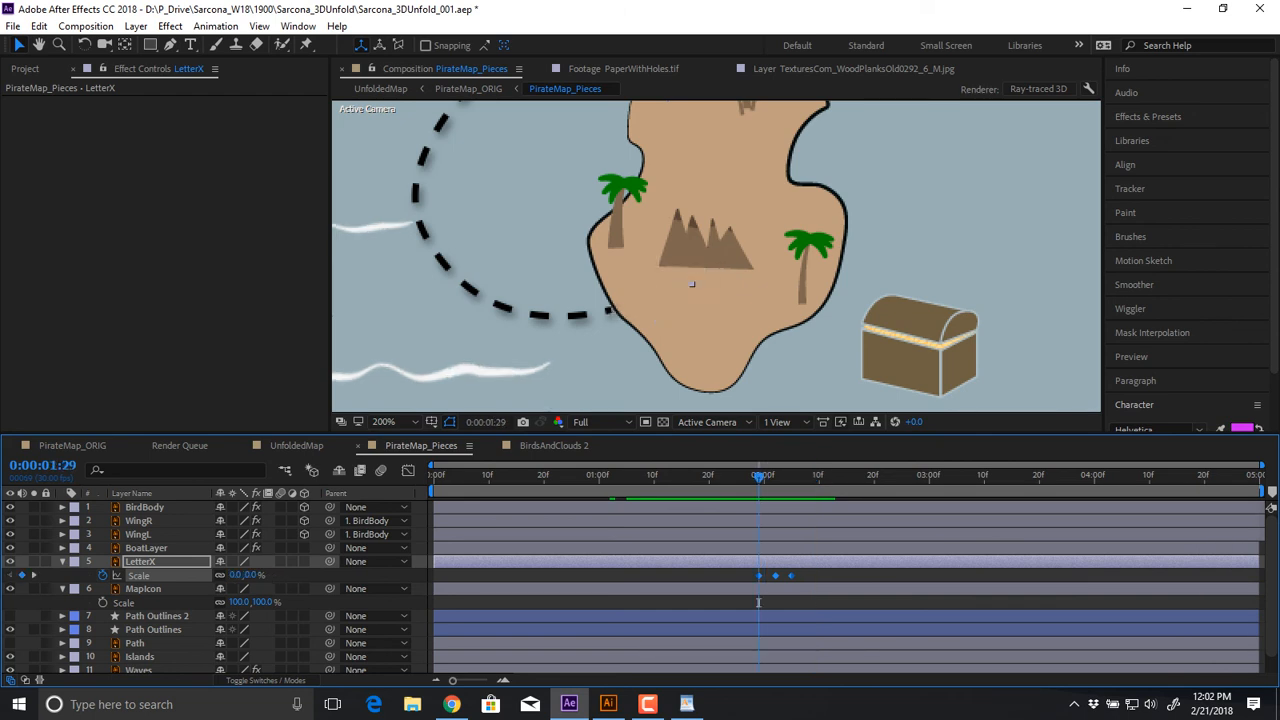
key("alt+bracketleft")
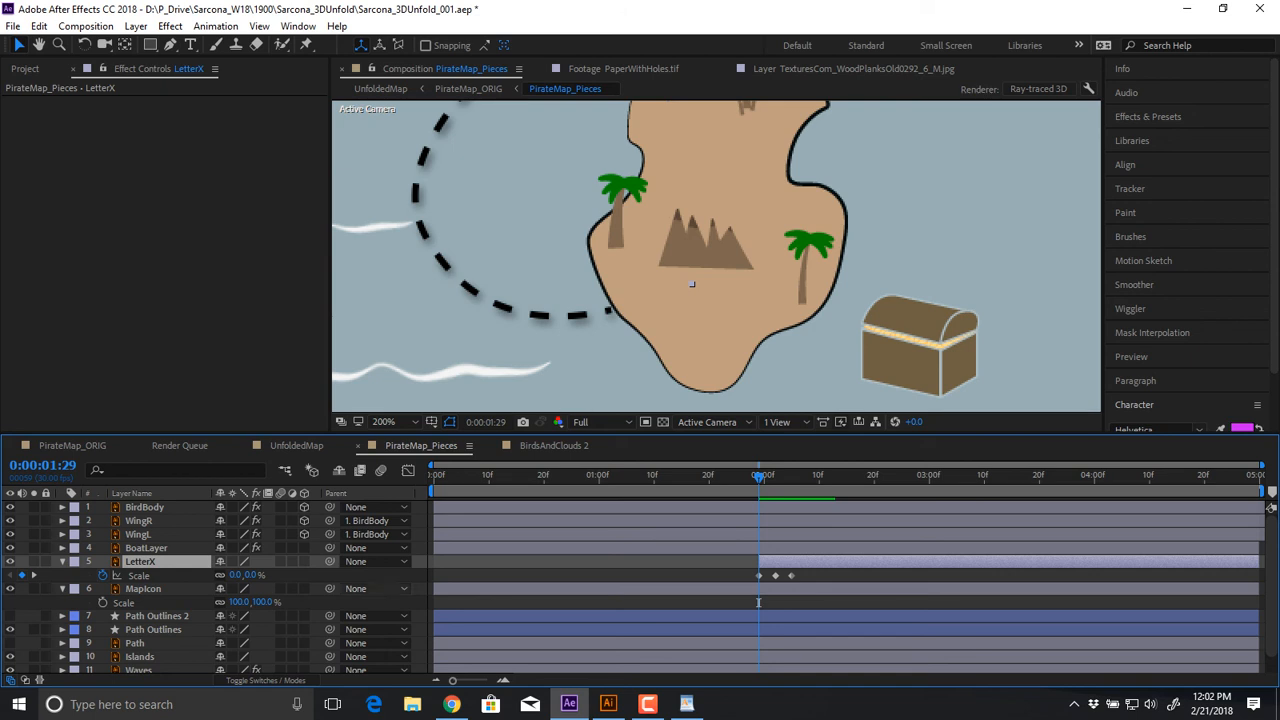
key("comma")
left_click_drag(705, 271, 842, 313)
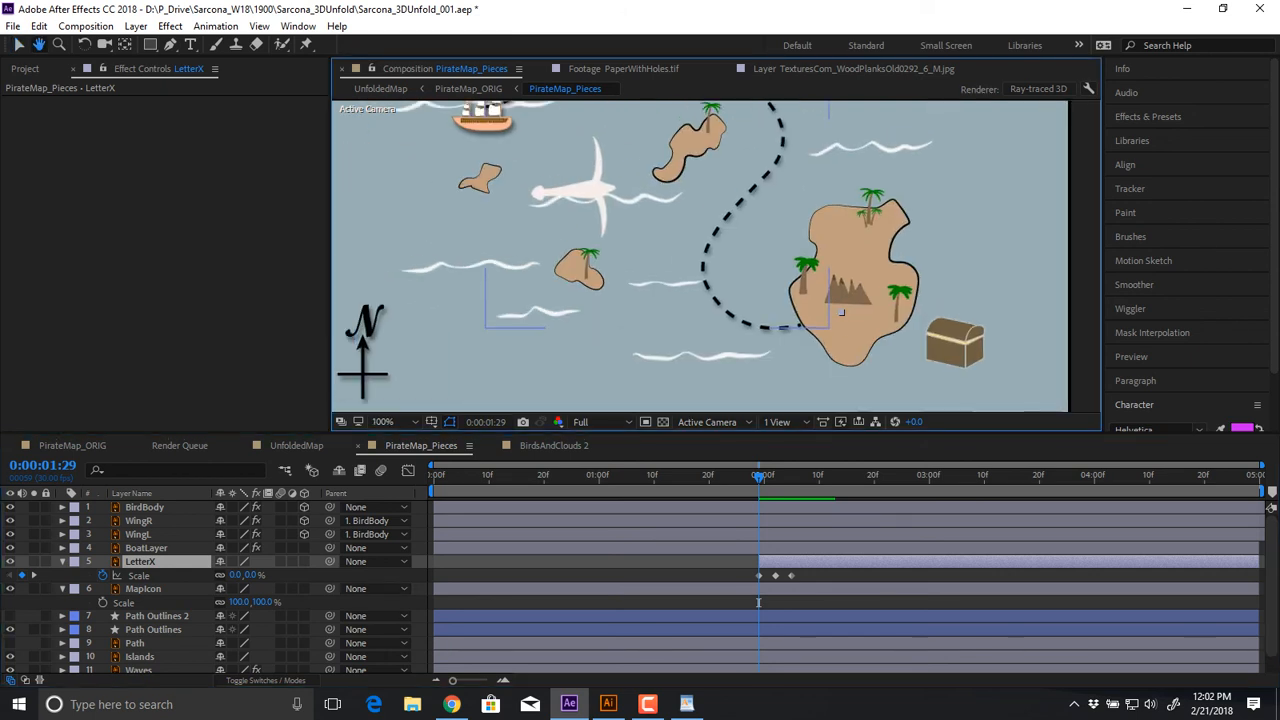
left_click(845, 318)
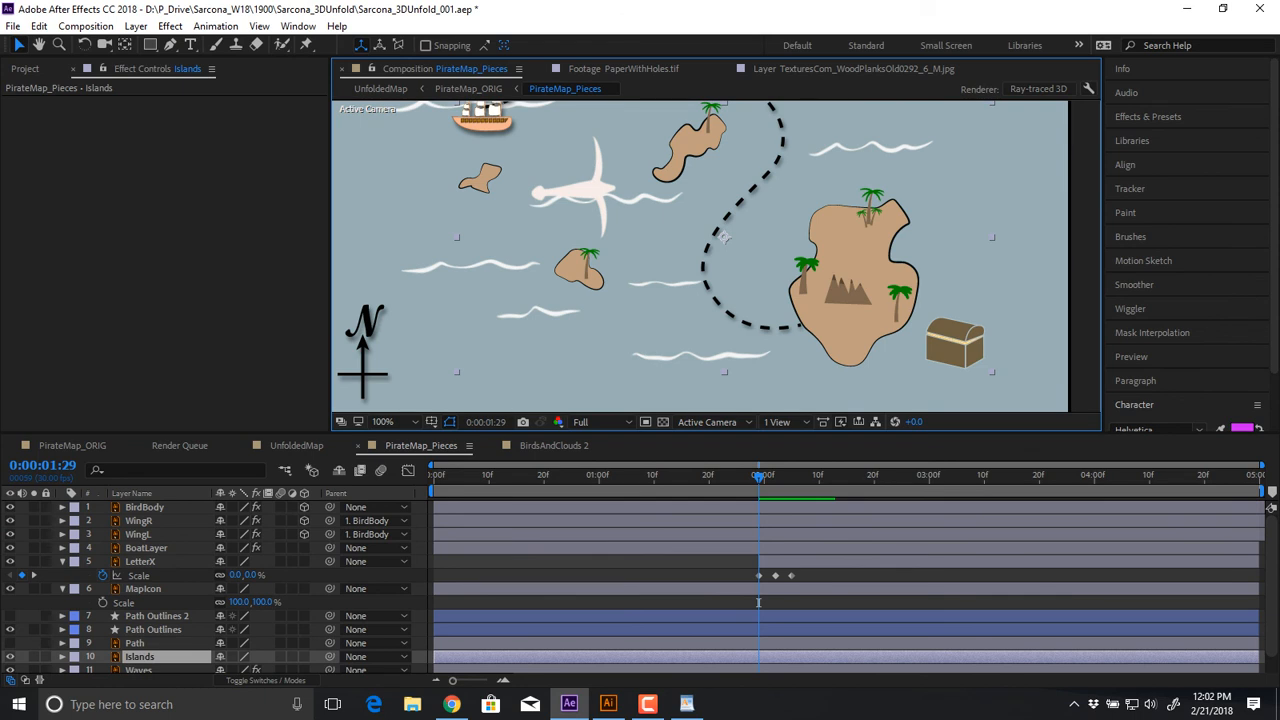
Reveal the keyframed properties of all layers, collapse every layer again and clear the selection
key("space")
key("ctrl+a")
key("u")
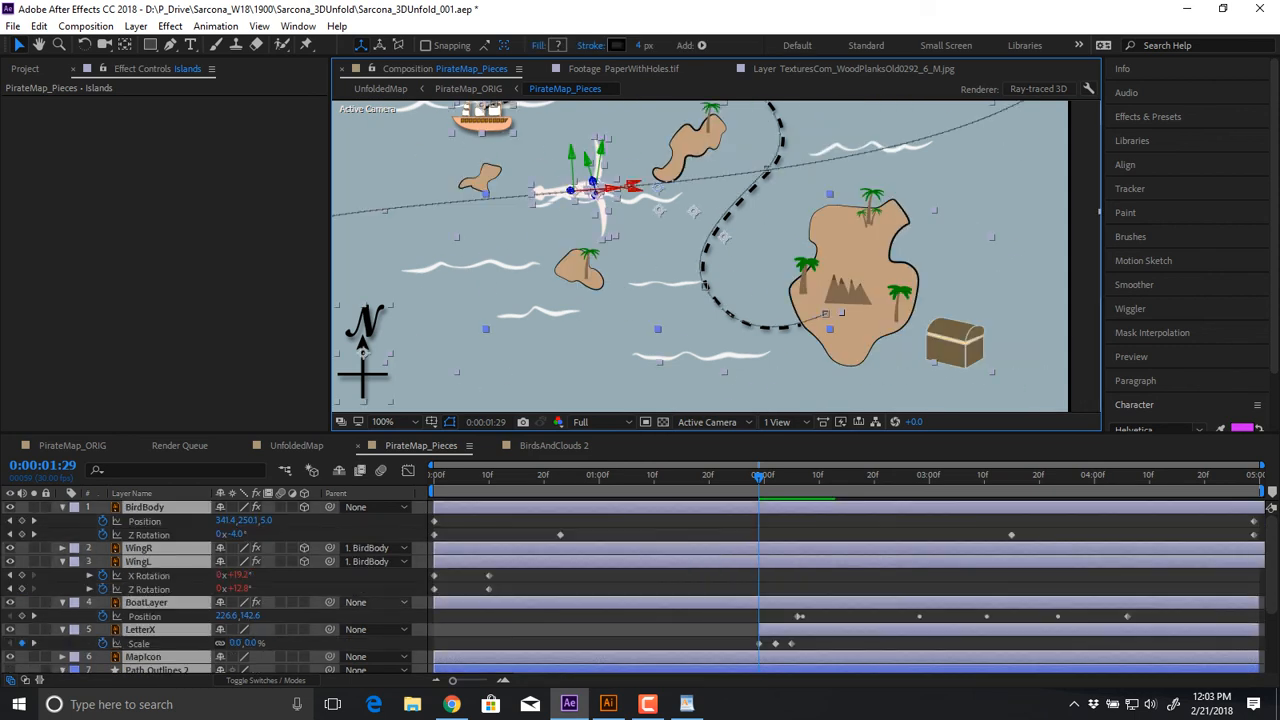
key("u")
key("ctrl+shift+a")
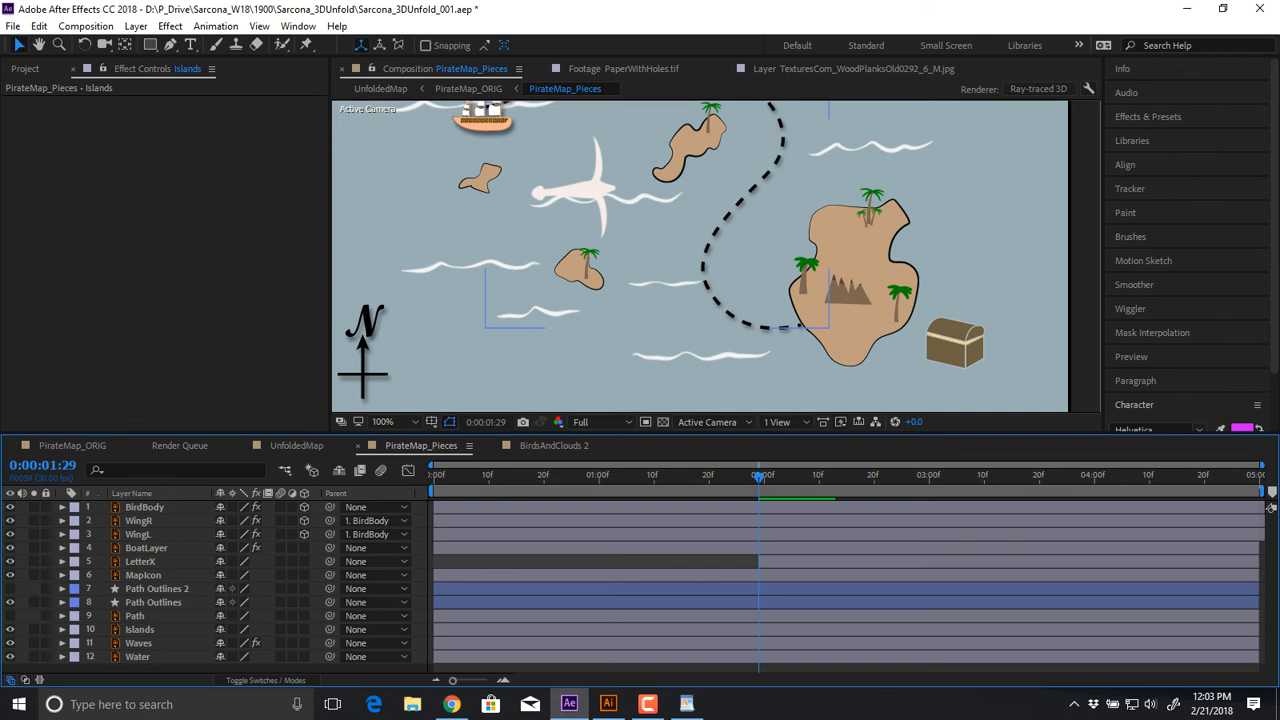
Select BoatLayer, preview the ship's movement along the dashed route, and return to 0:00:00:00
left_click_drag(690, 225, 741, 363)
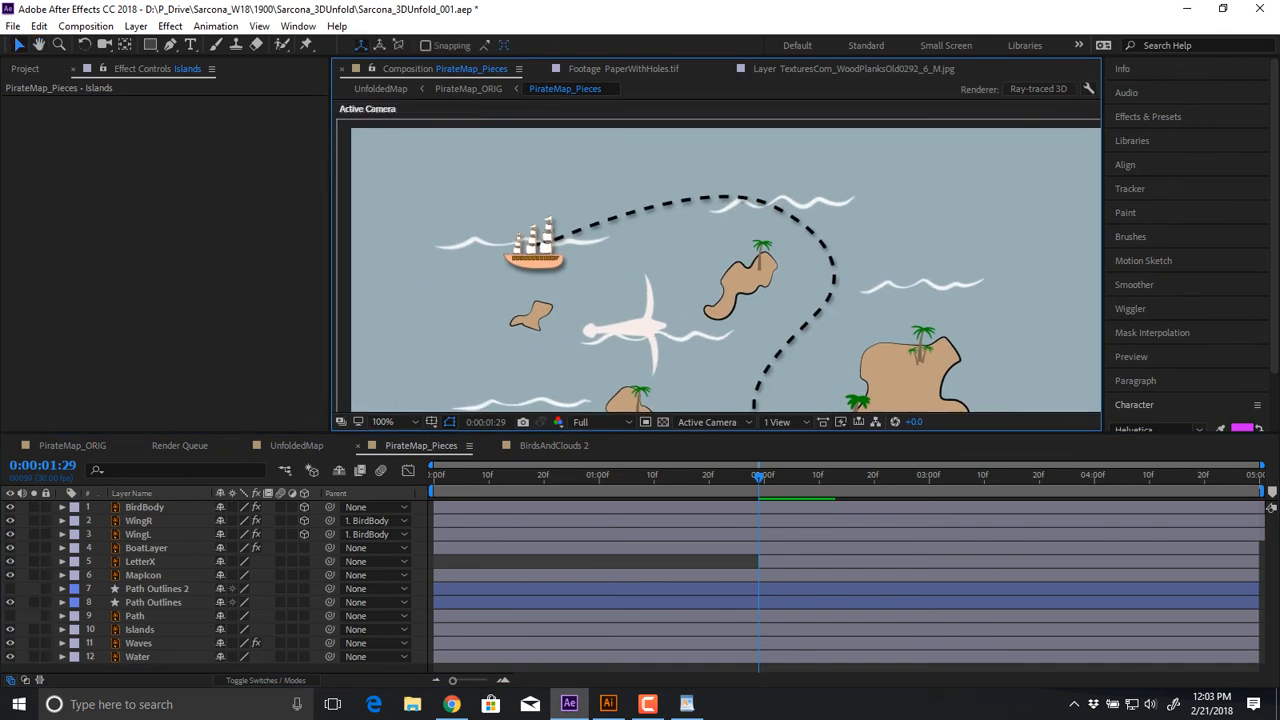
left_click(146, 548)
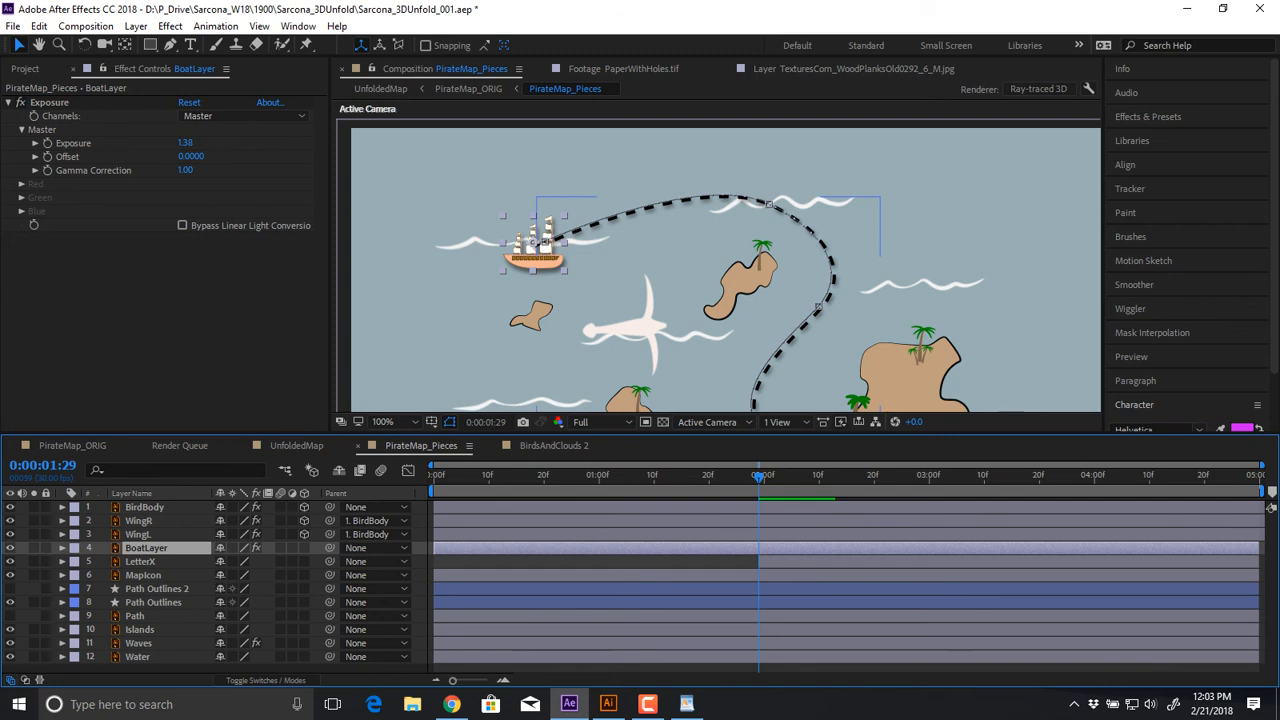
key("space")
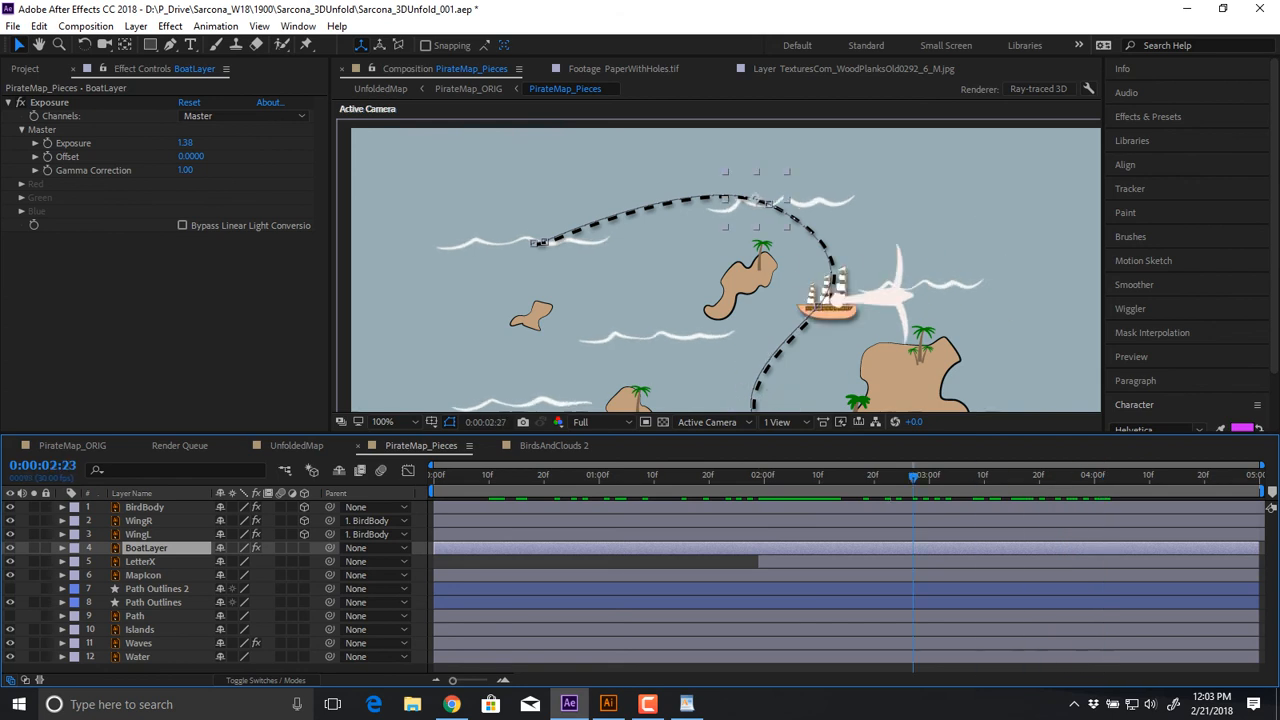
left_click_drag(913, 477, 434, 477)
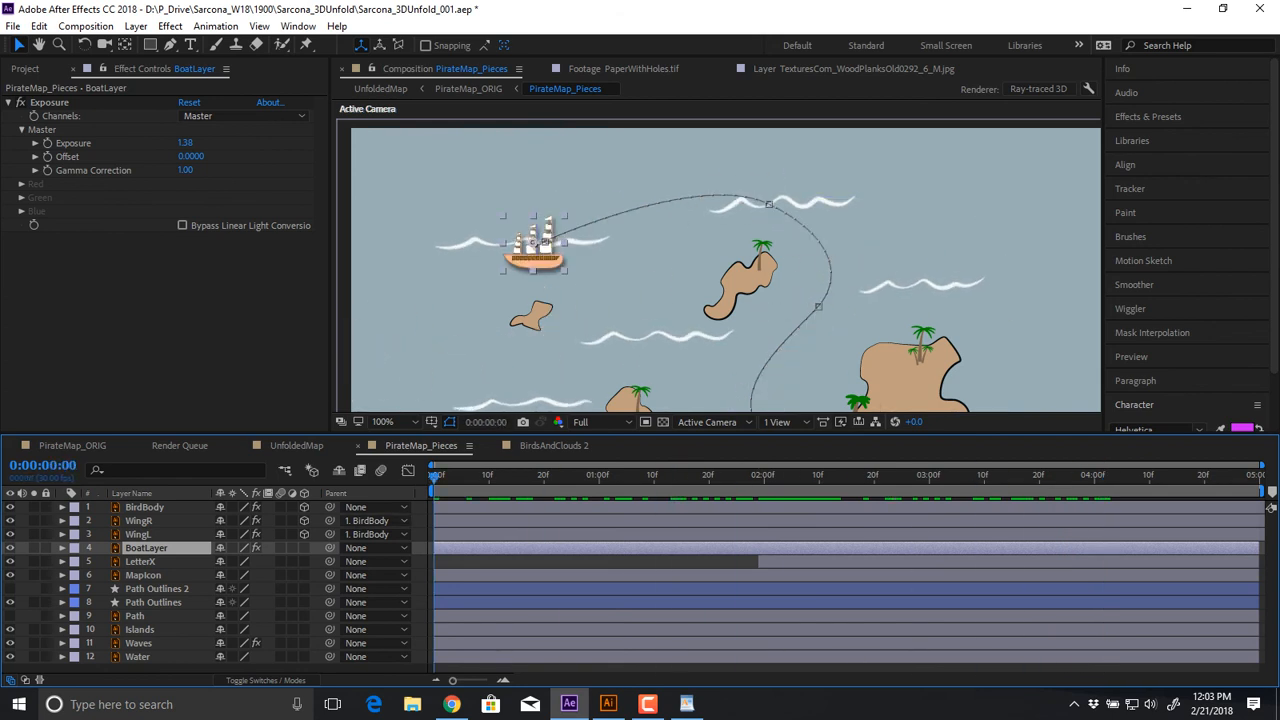
Copy the Path property of Path 1 in Group 2 of Path Outlines 2, and reduce the layer to its keyframed properties
left_click(157, 589)
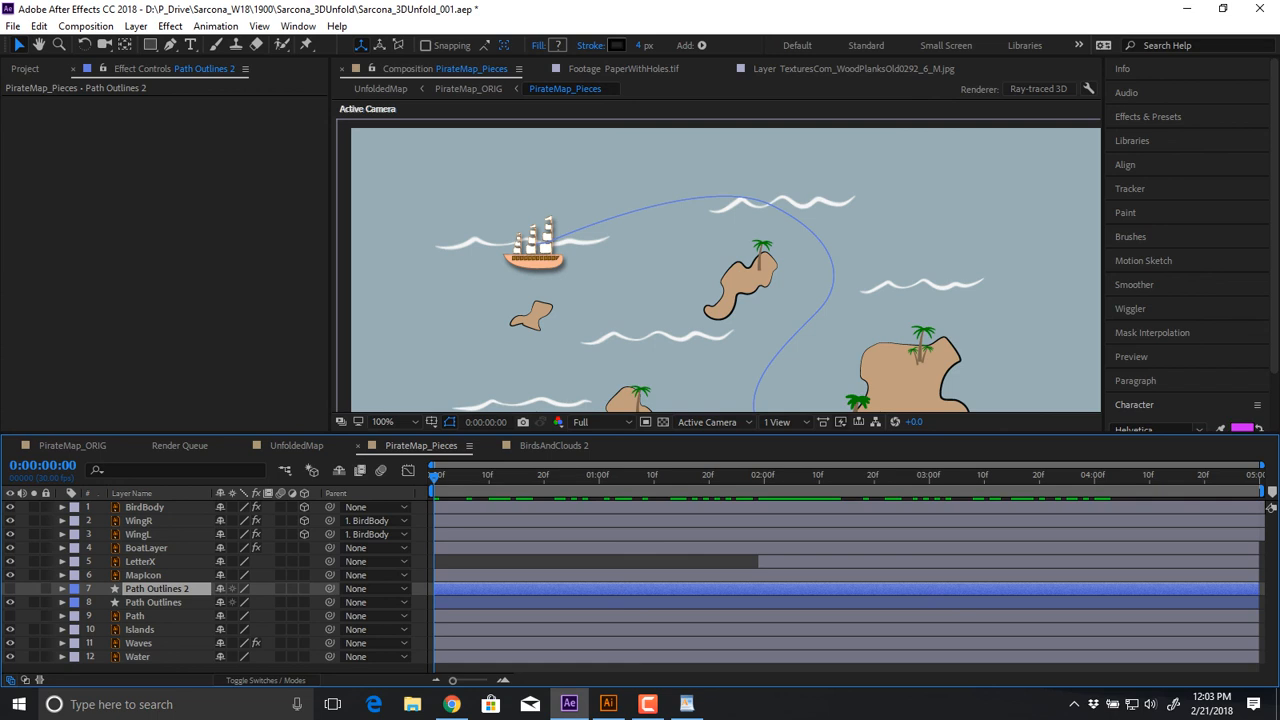
left_click(62, 589)
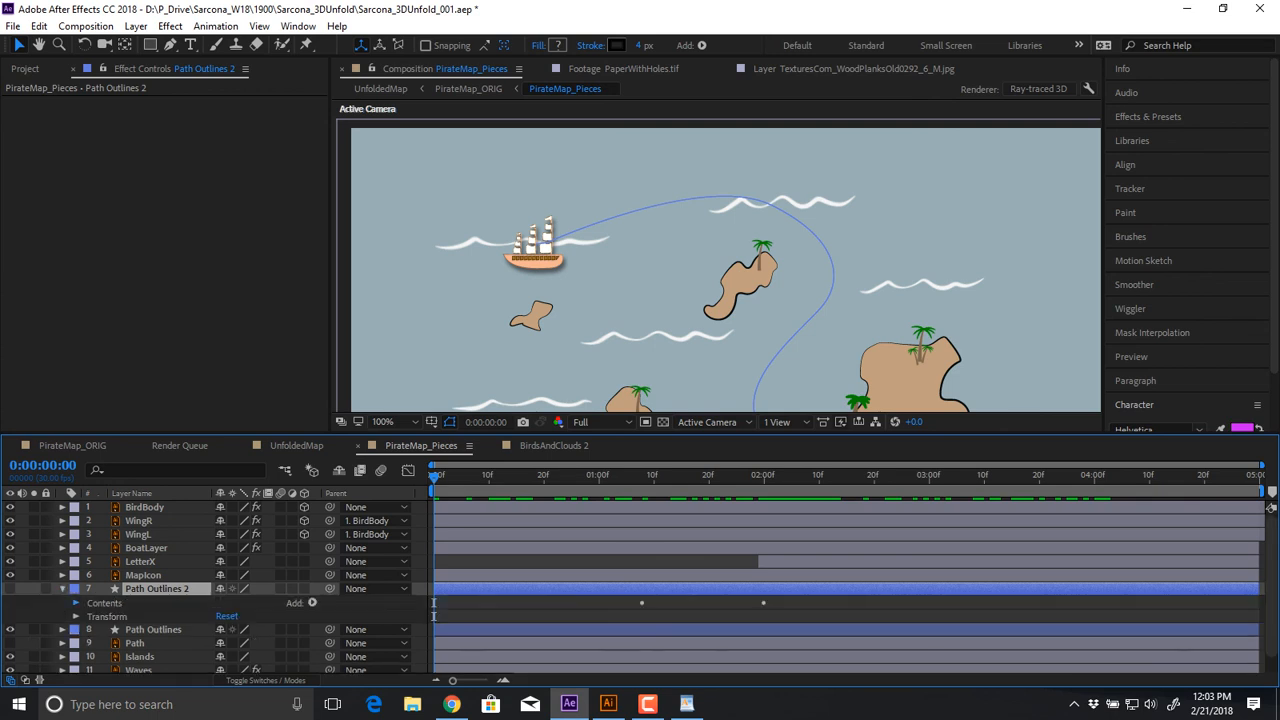
left_click(76, 603)
left_click(89, 616)
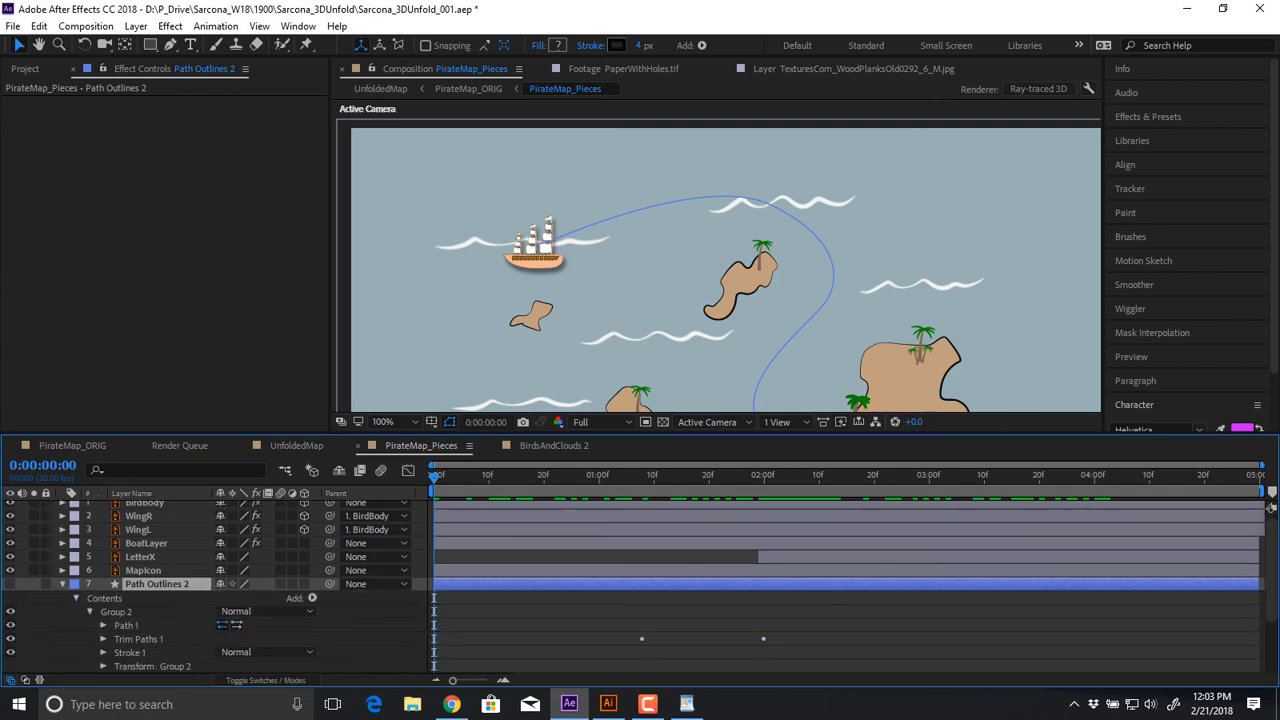
left_click(103, 625)
left_click(150, 639)
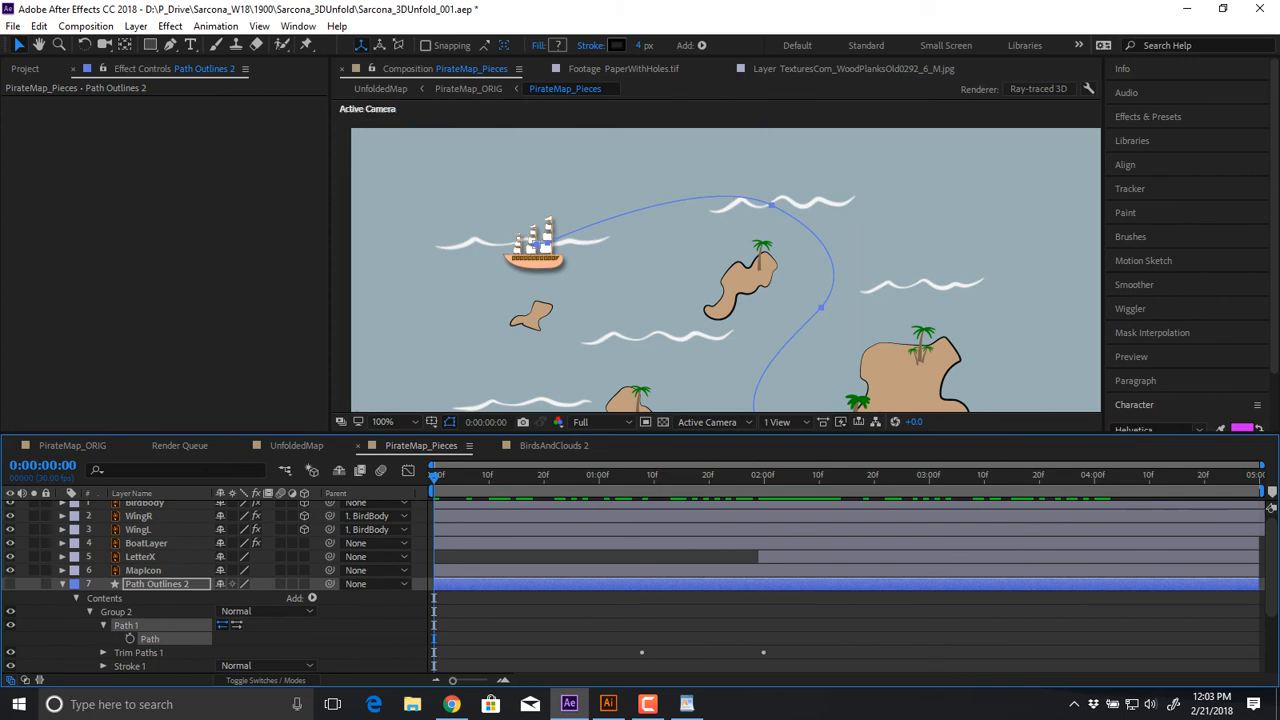
key("u")
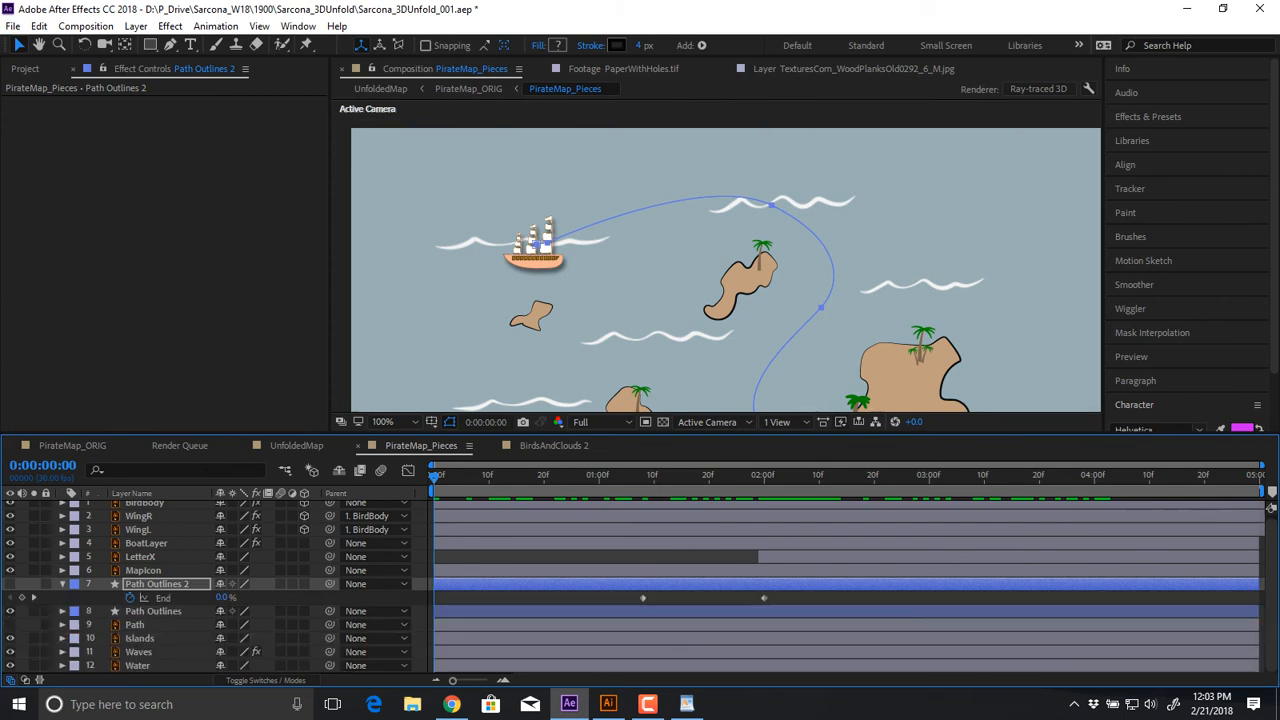
Create a cyan solid 50 px wide and 50 px high
key("ctrl+y")
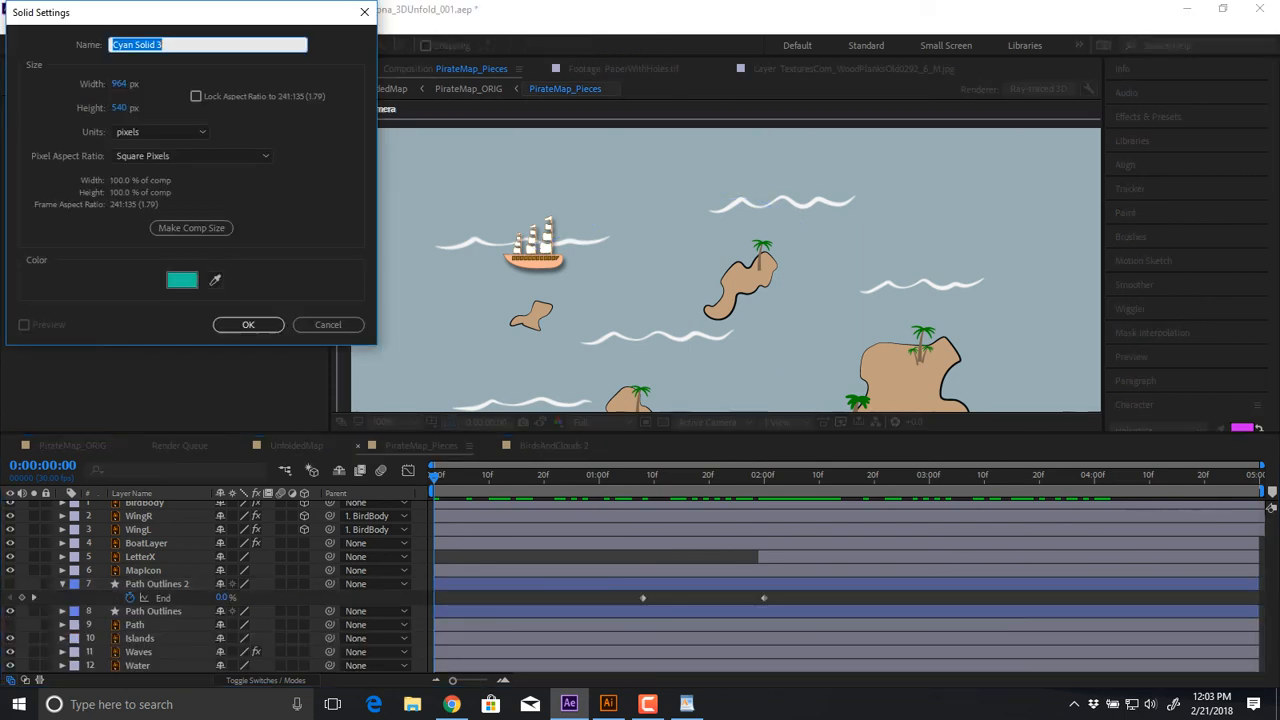
key("Tab")
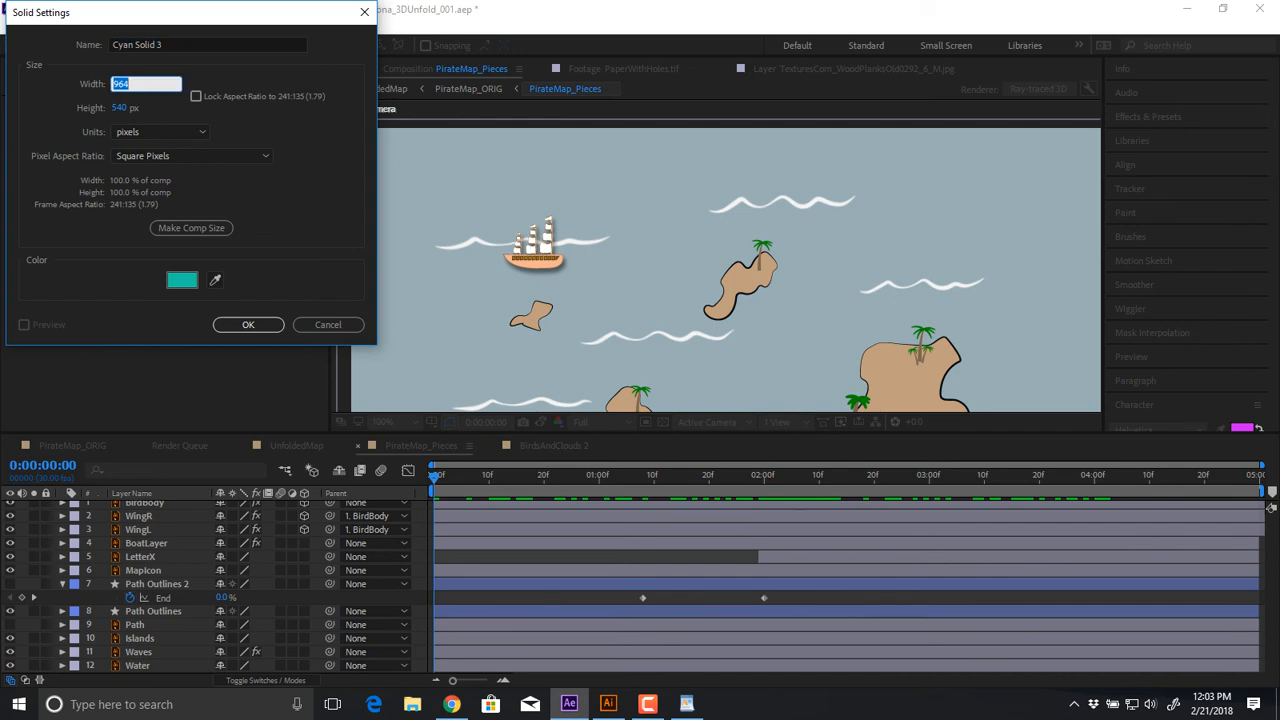
type("50")
key("Tab")
type("50")
key("Return")
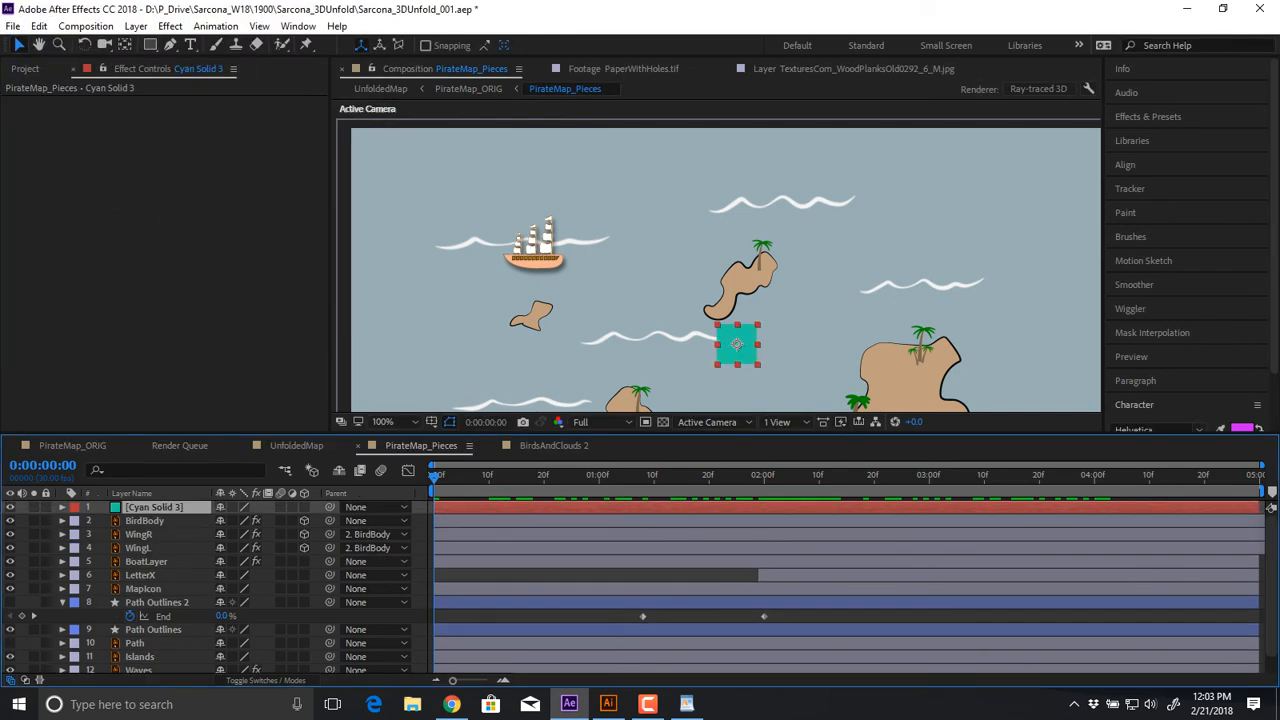
Enable Position keyframing on the cyan solid at 0:00:00:00 and paste the copied path into Position as a motion path
key("p")
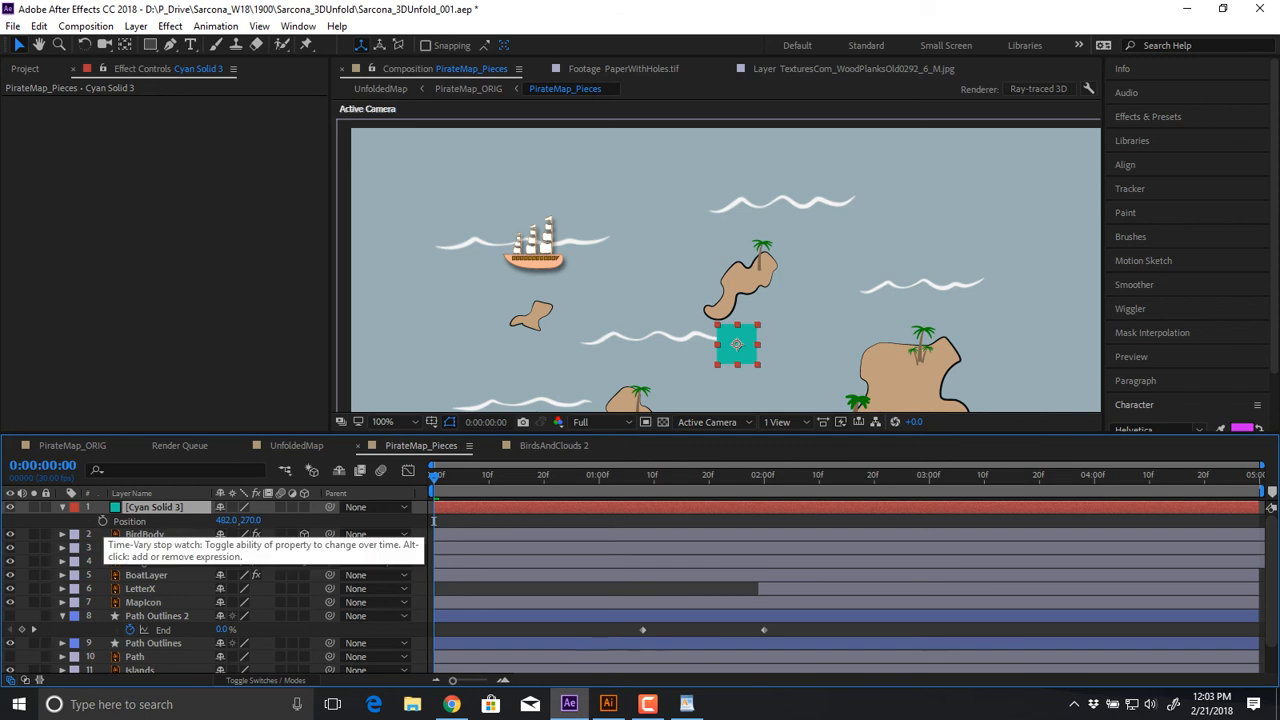
left_click(102, 521)
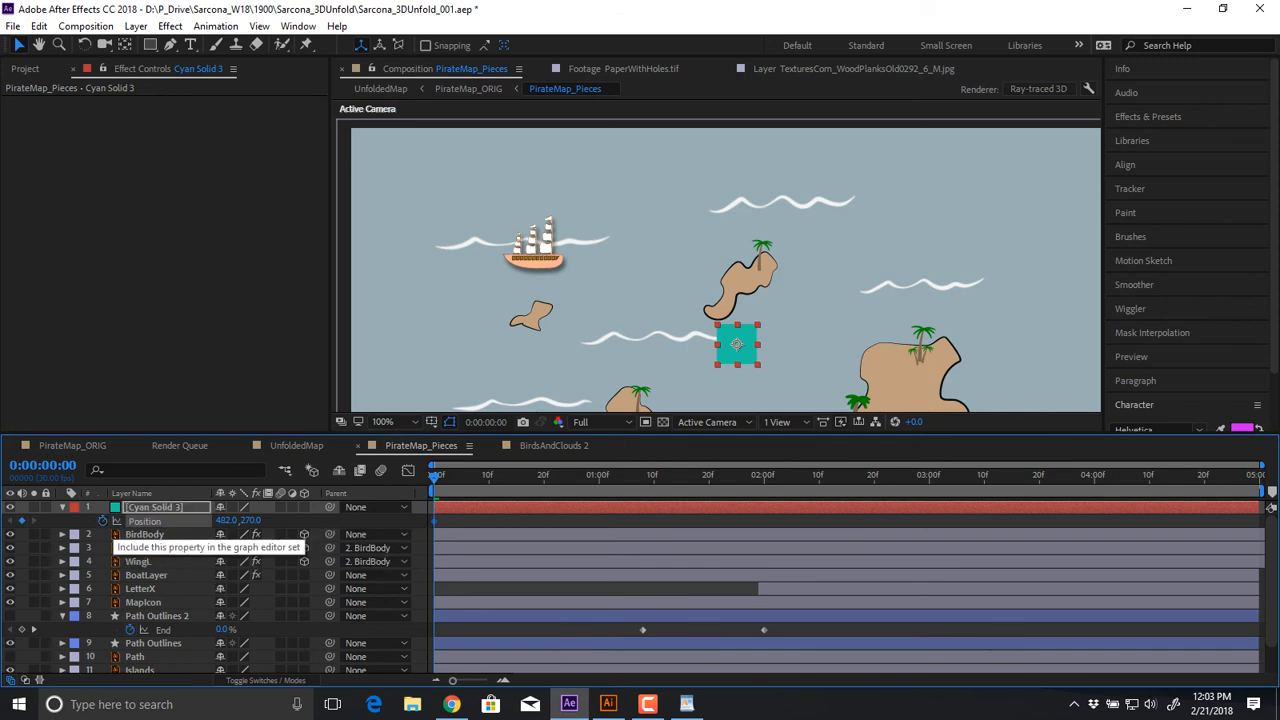
key("ctrl+v")
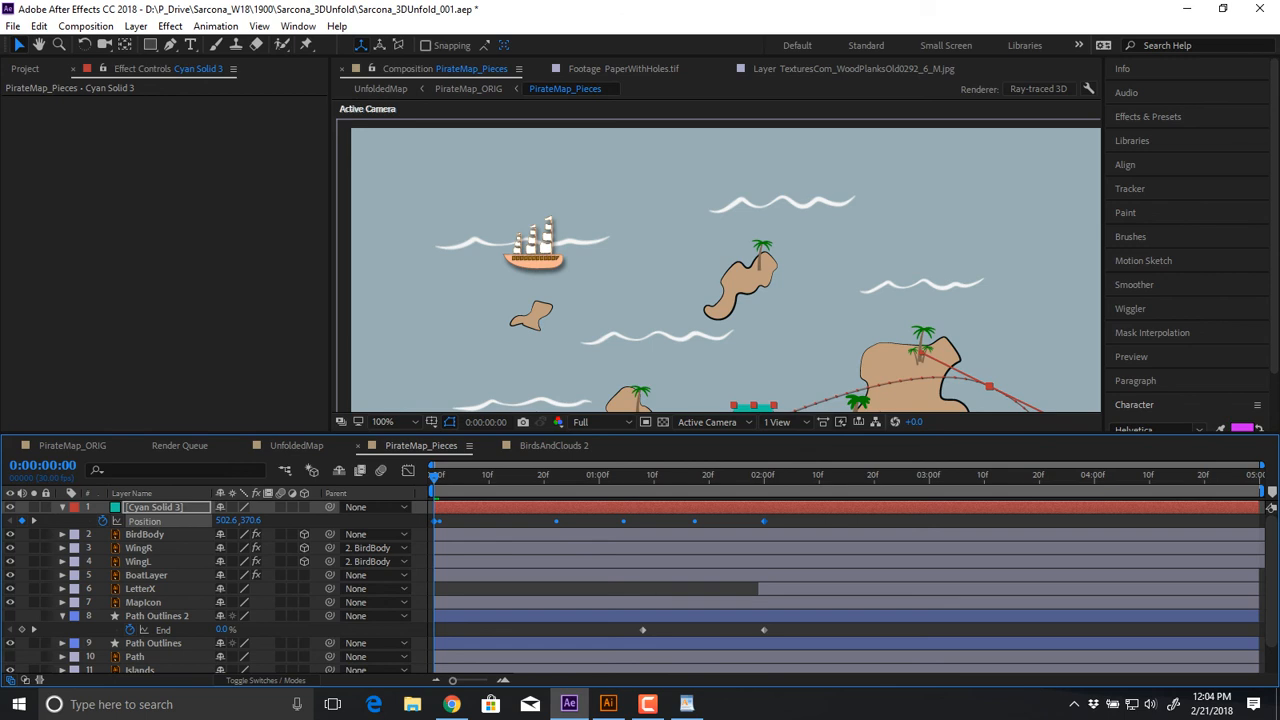
key("comma")
left_click_drag(730, 325, 717, 200)
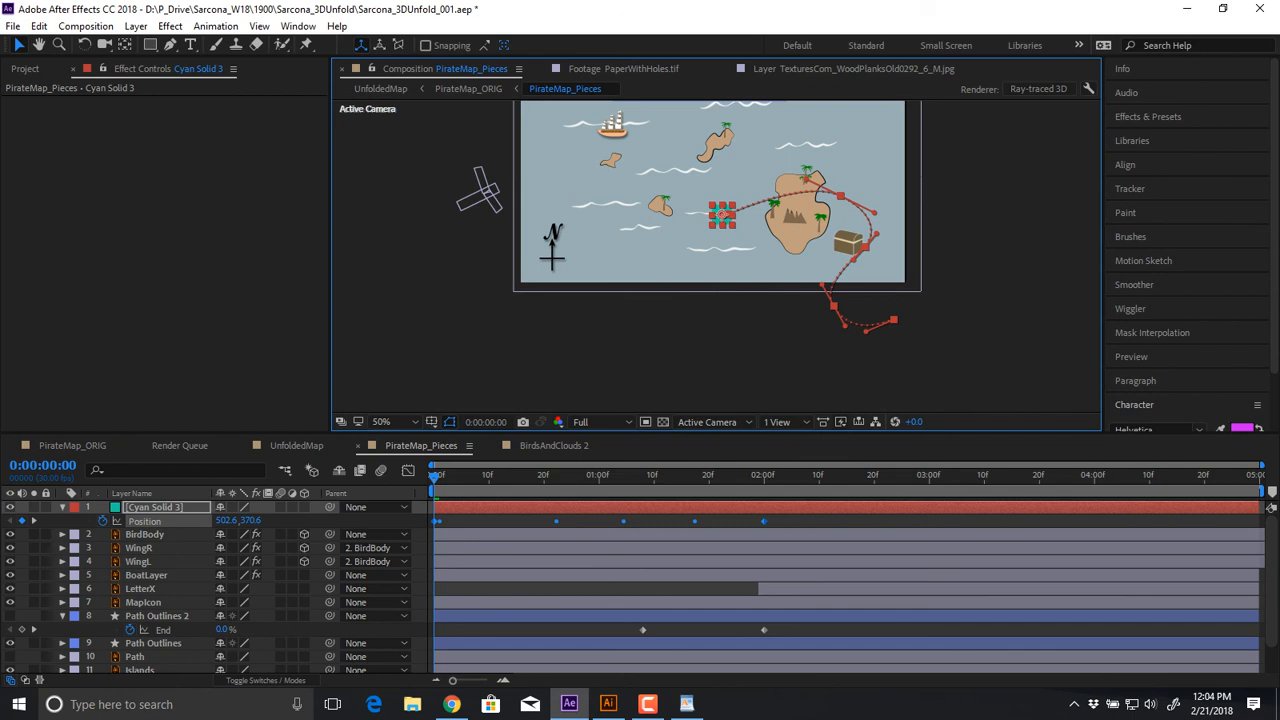
Move the solid's whole motion path so it starts at the ship, and compare it with the dashed route at 0:00:01:25
left_click(434, 478)
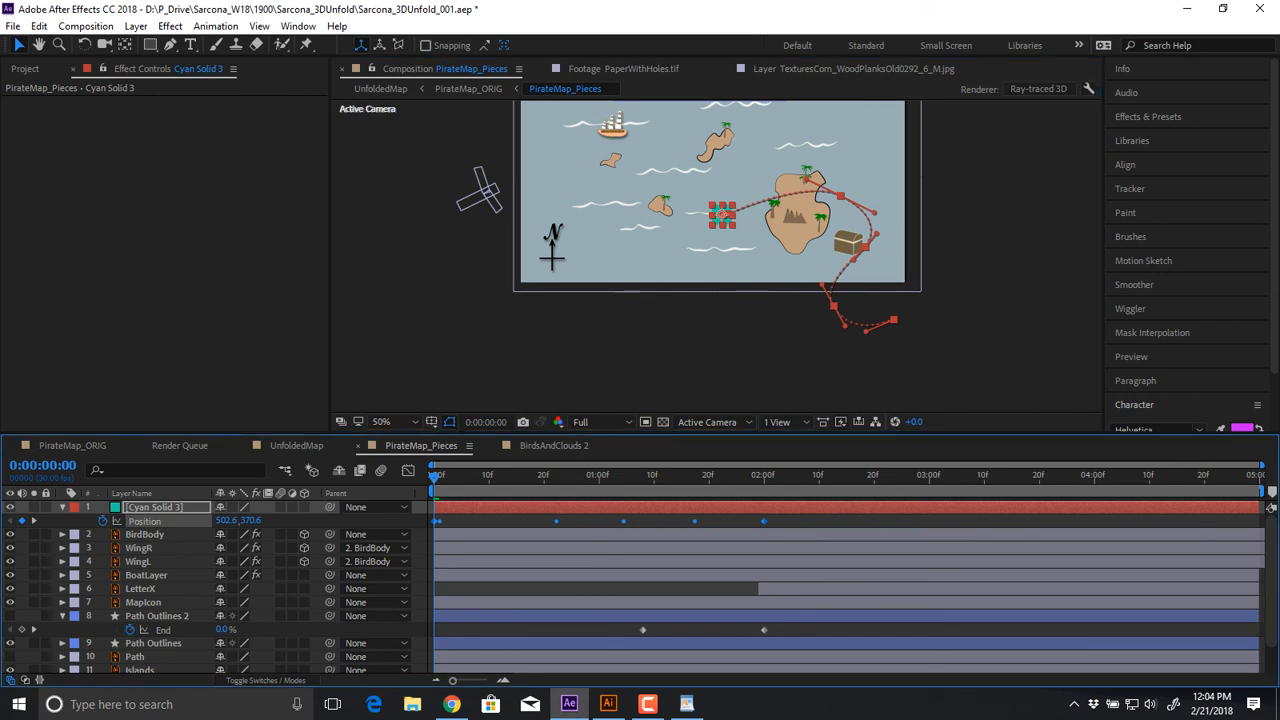
left_click_drag(722, 215, 615, 120)
left_click_drag(704, 478, 737, 478)
scroll(716, 256, "down", 2)
key("space")
scroll(716, 256, "up", 2)
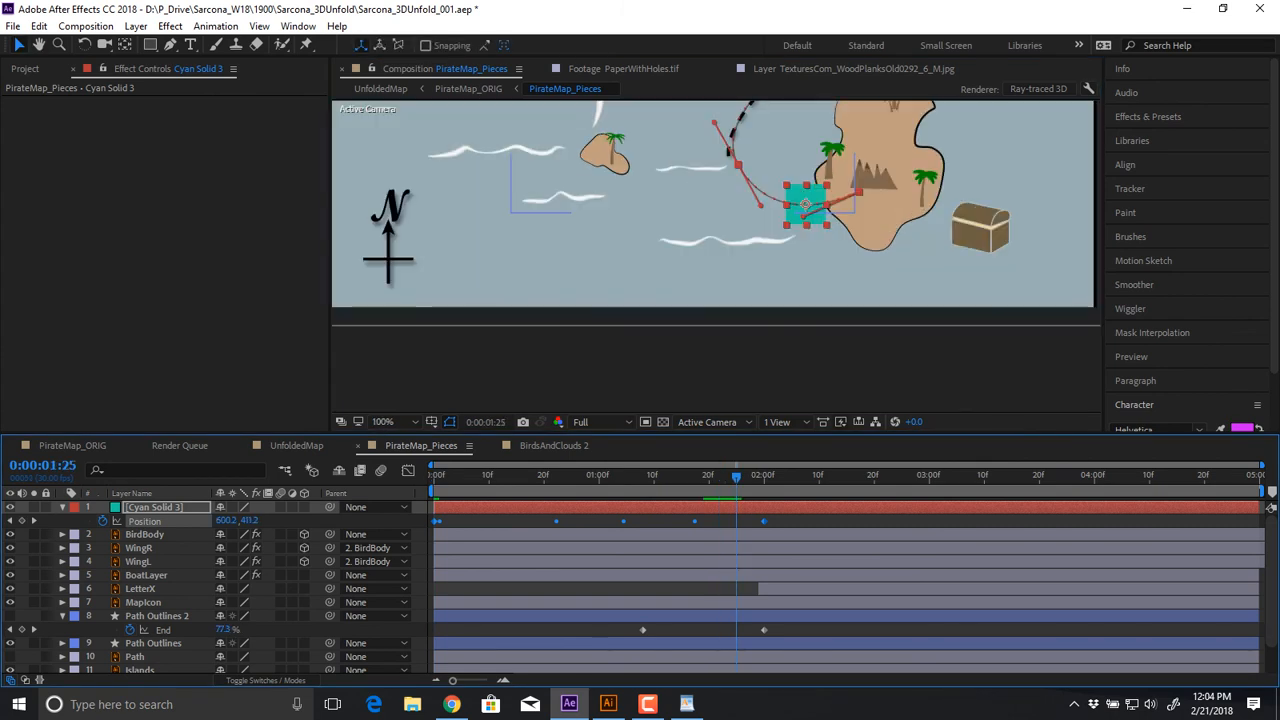
left_click_drag(716, 165, 719, 367)
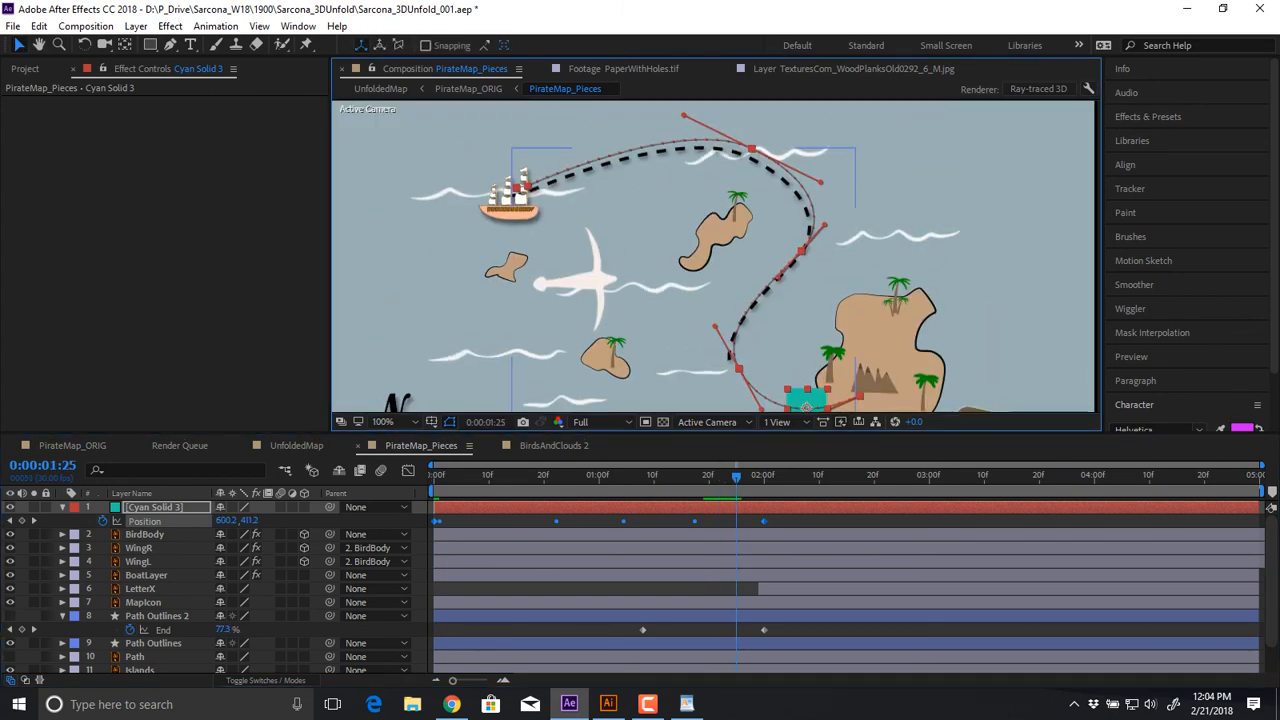
Nudge the solid's motion path 5 px left and 10 px down onto the dashed route, and return to 0:00:00:00
key("Left")
key("Left")
key("Left")
key("Left")
key("Down")
key("Down")
key("Down")
key("Down")
key("Down")
key("Down")
key("Down")
key("Down")
key("Down")
key("Down")
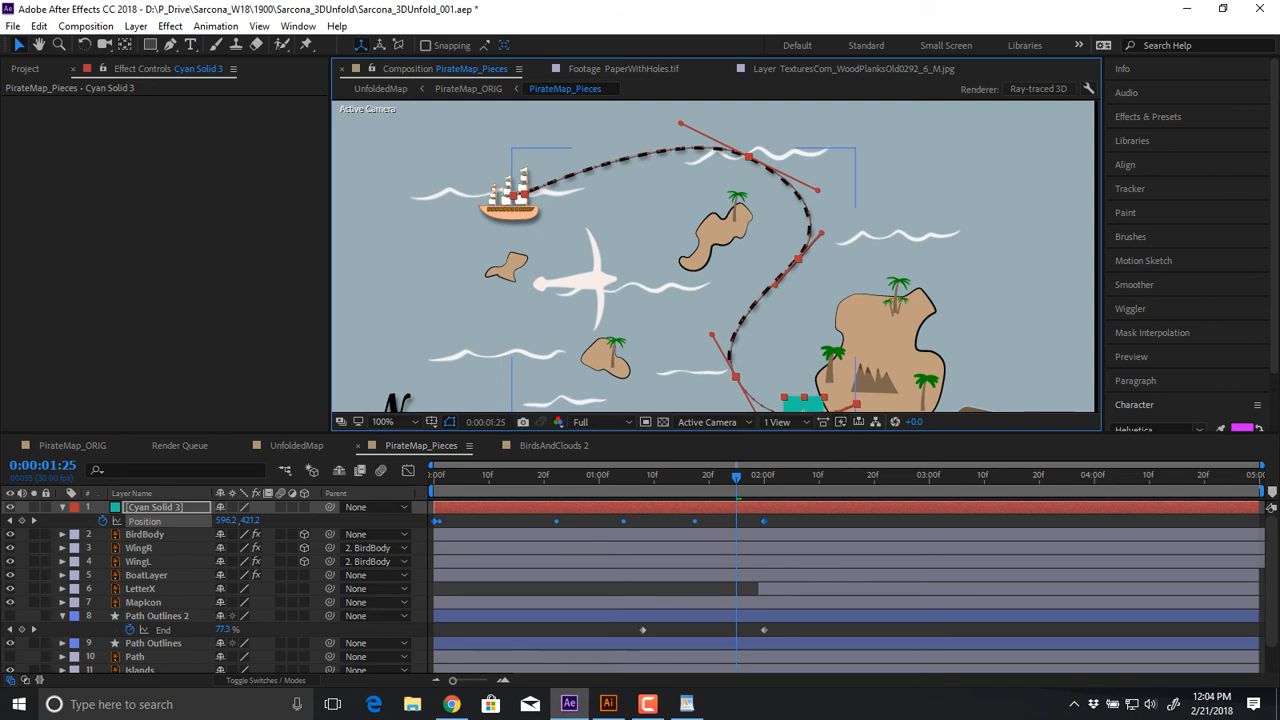
key("Left")
key("comma")
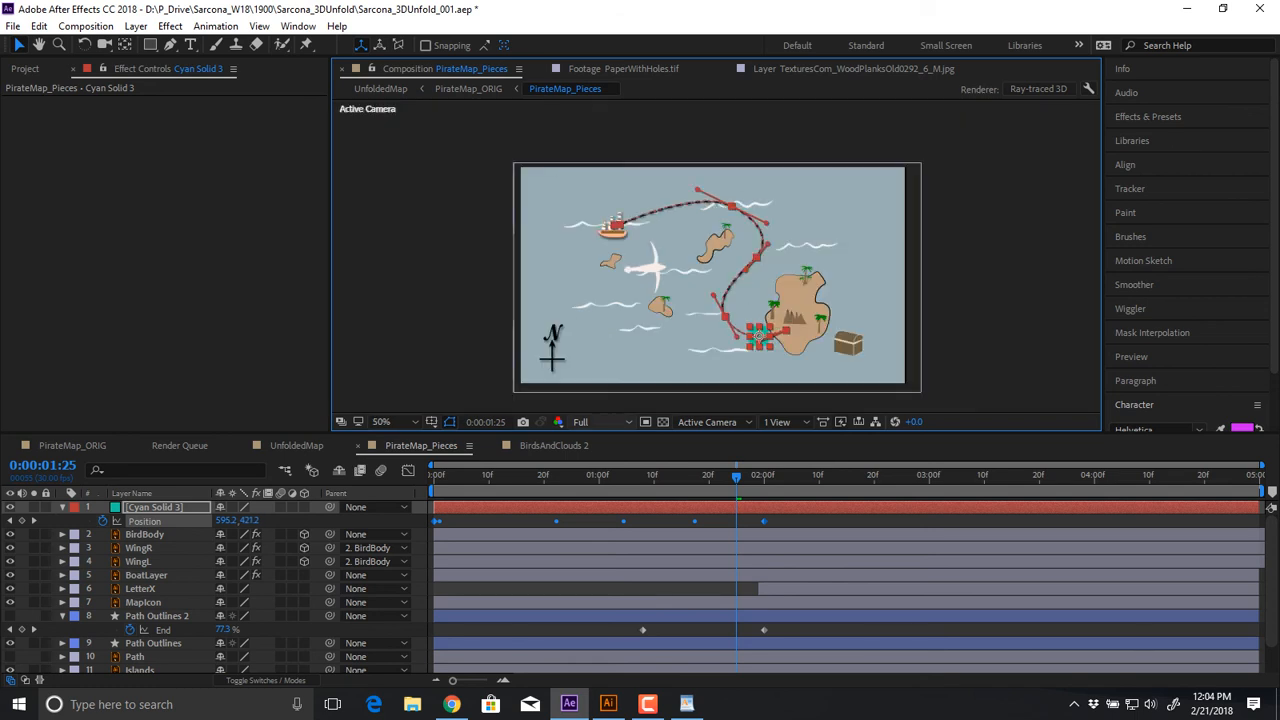
left_click_drag(467, 477, 434, 477)
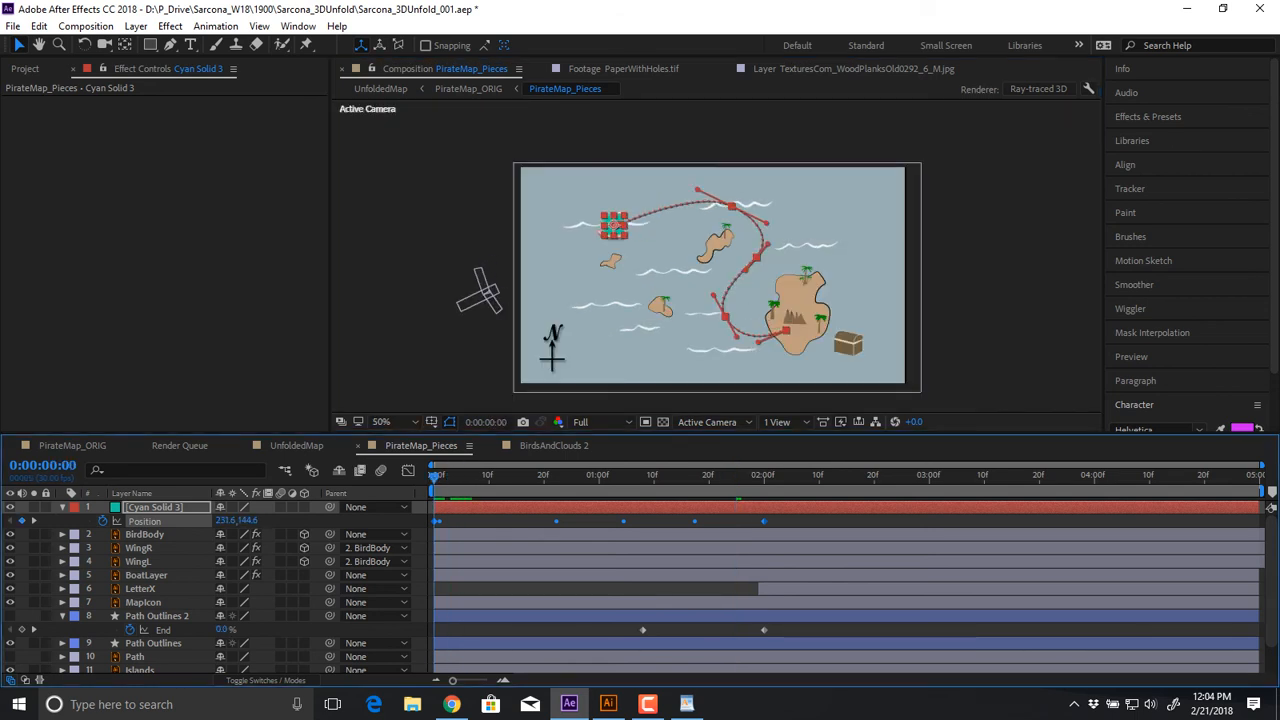
Preview the cyan solid travelling along the dashed route, and delete the solid layer
left_click(440, 330)
key("space")
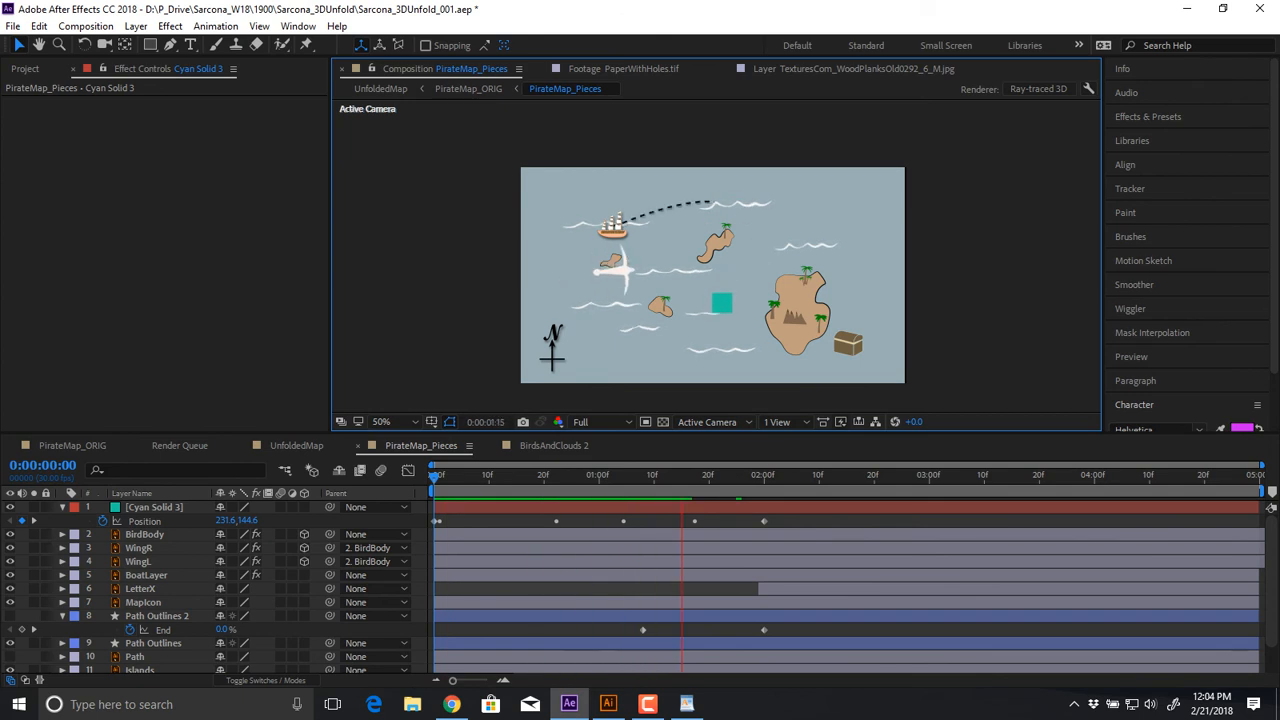
key("space")
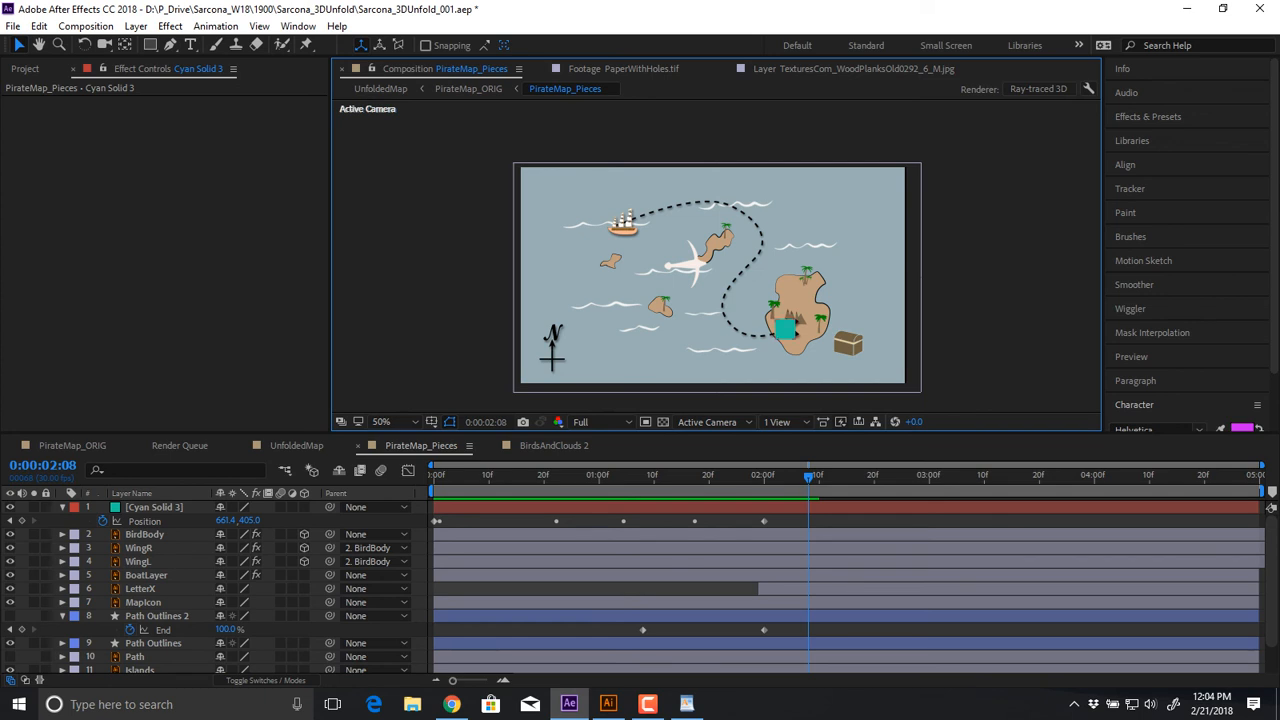
key("Delete")
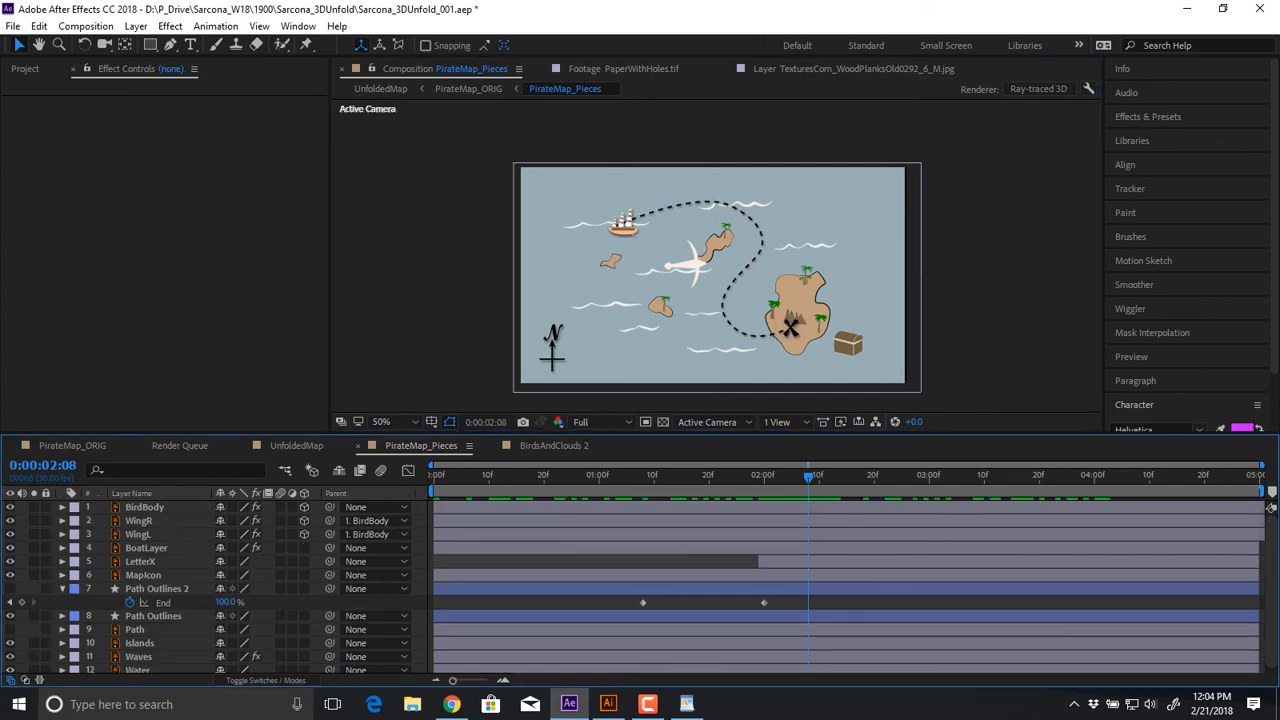
Reveal BoatLayer's Position keyframes and scrub through the ship's movement along the dashed route
left_click(146, 548)
key("u")
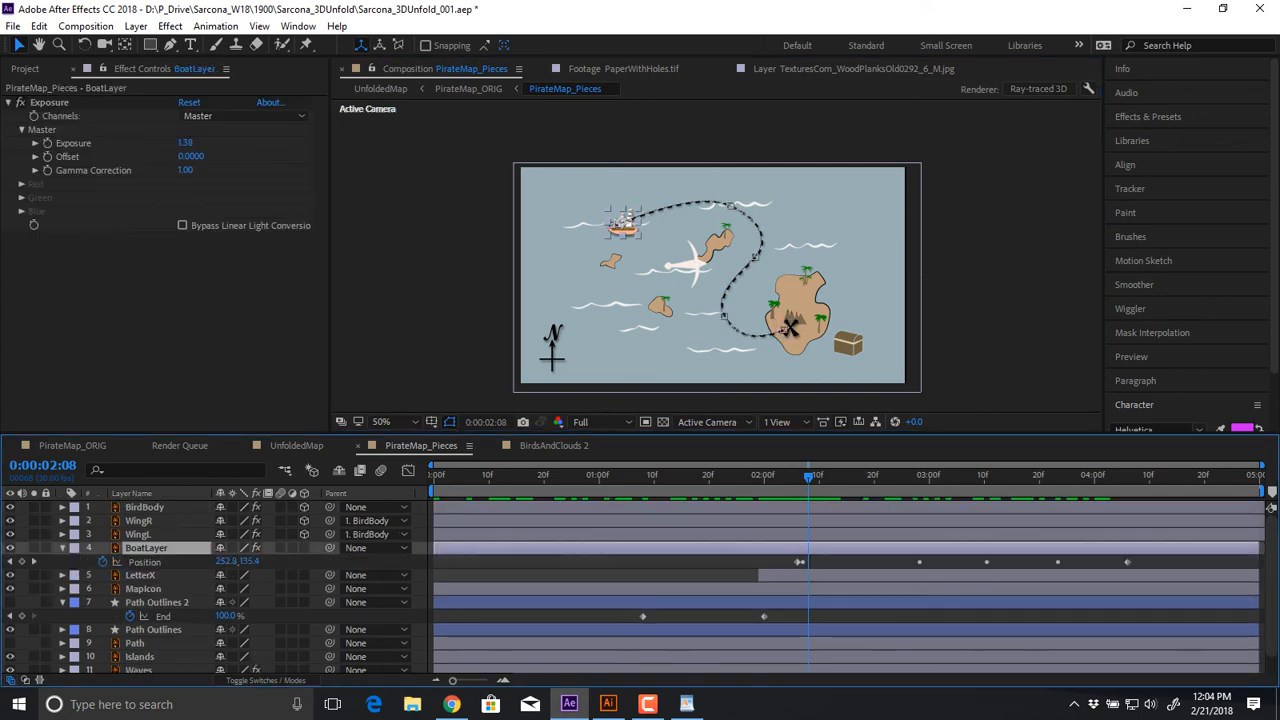
left_click_drag(808, 478, 967, 478)
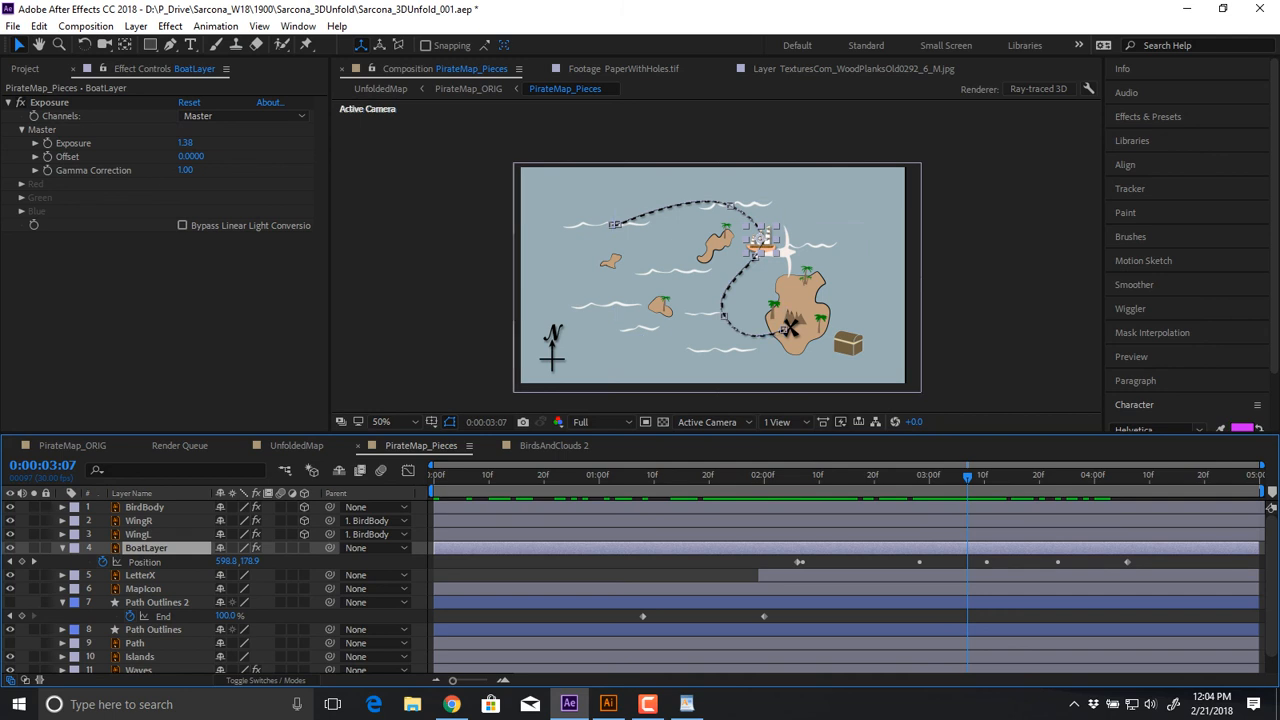
left_click_drag(967, 478, 1066, 478)
key("space")
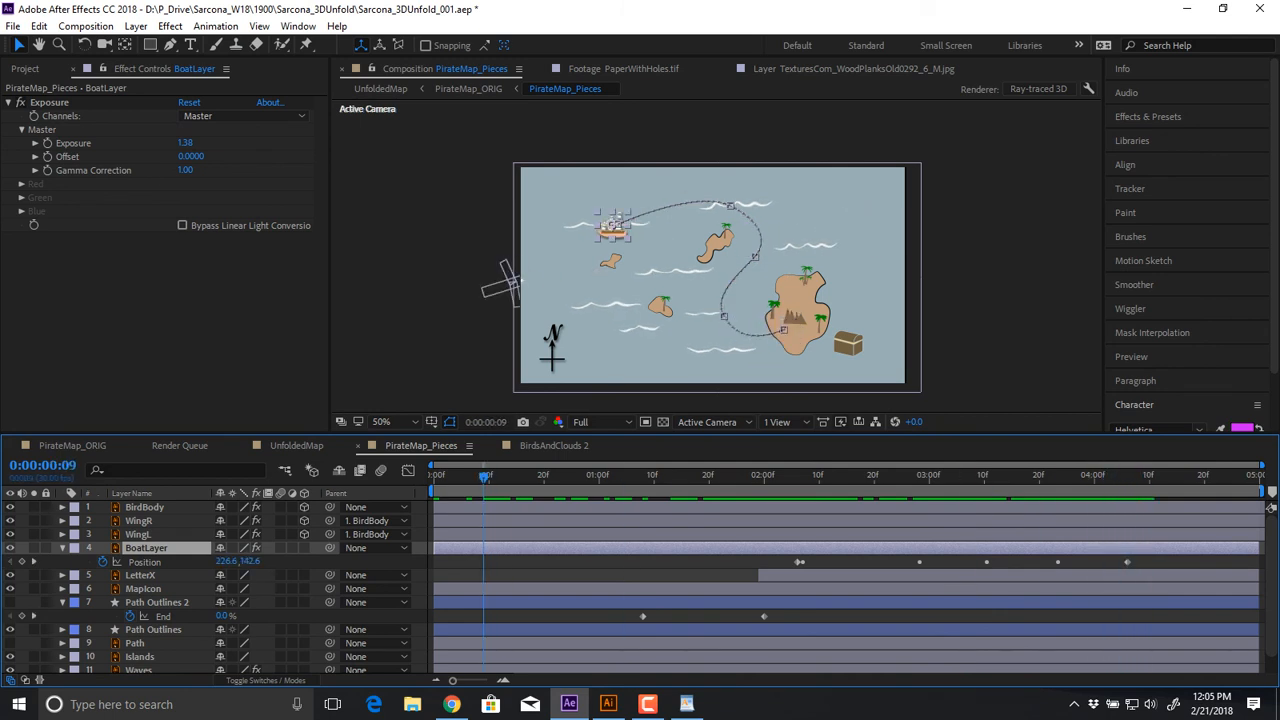
Collapse the keyframed properties of all layers, clear the selection, and preview the map animation
key("ctrl+a")
key("u")
key("u")
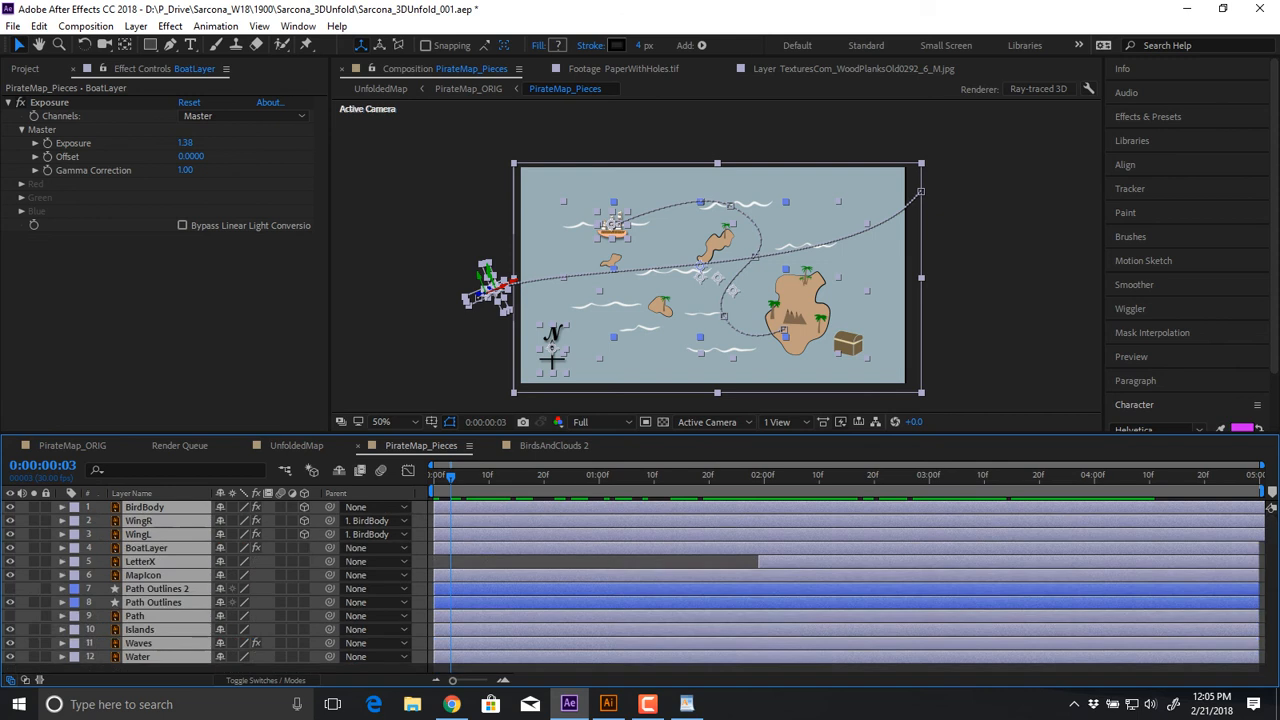
key("F2")
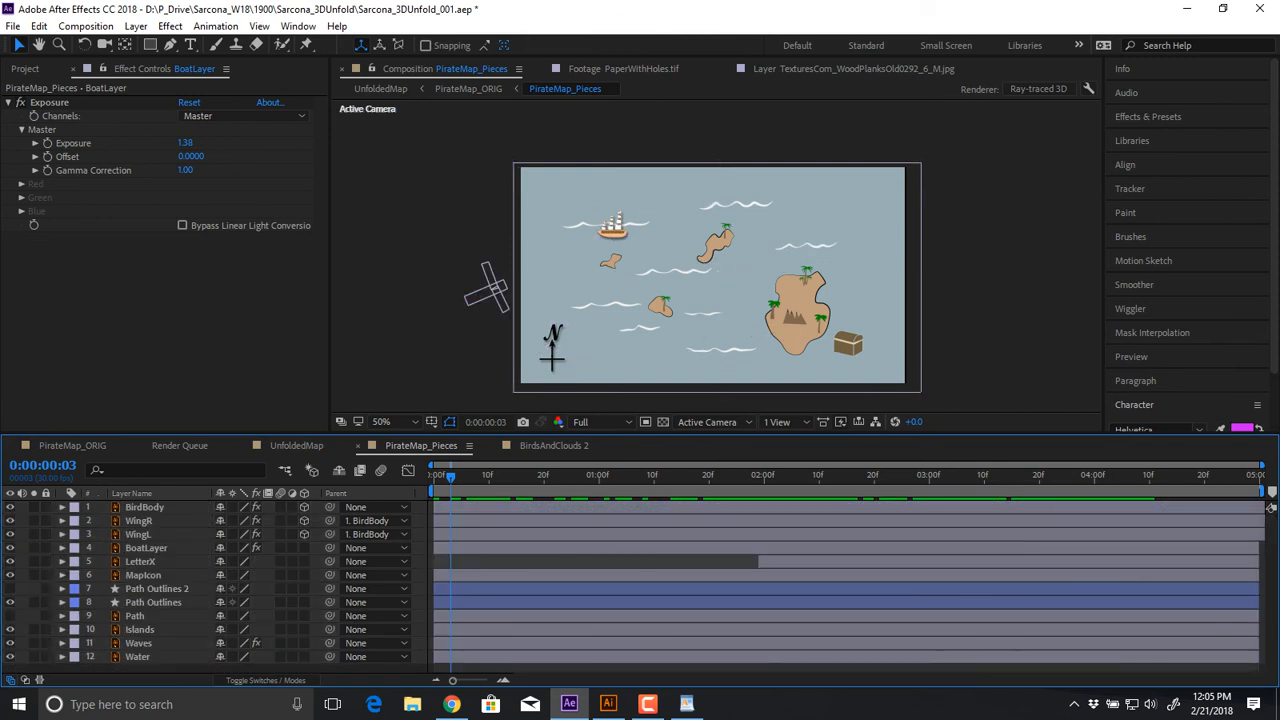
key("space")
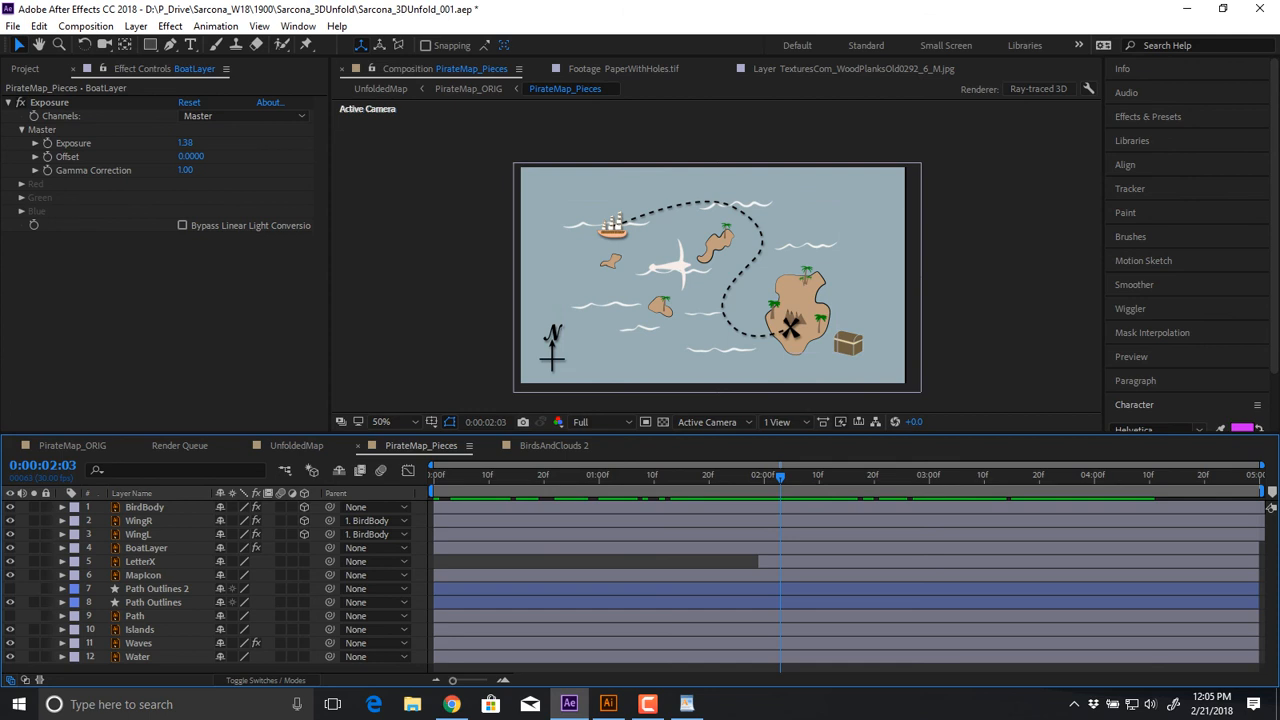
Delete both Ripple effects from the Waves layer and preview the map without them
left_click(701, 278)
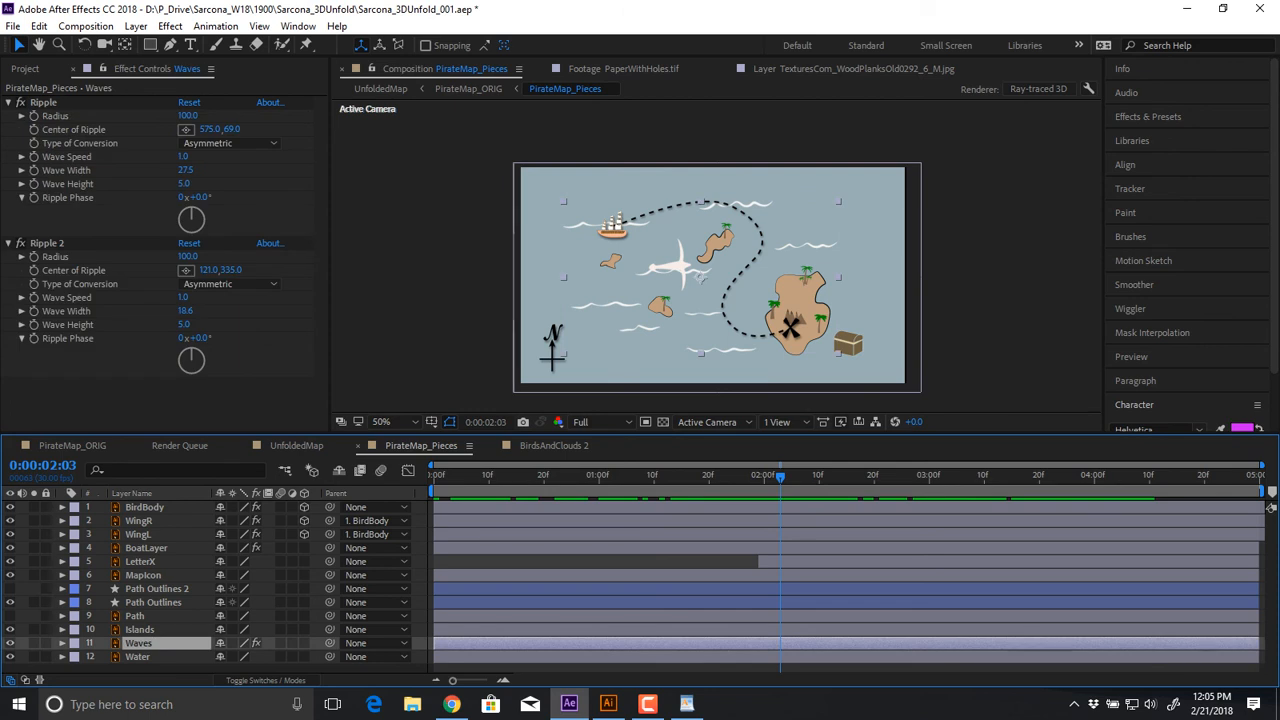
scroll(716, 256, "up", 1)
left_click_drag(660, 272, 765, 256)
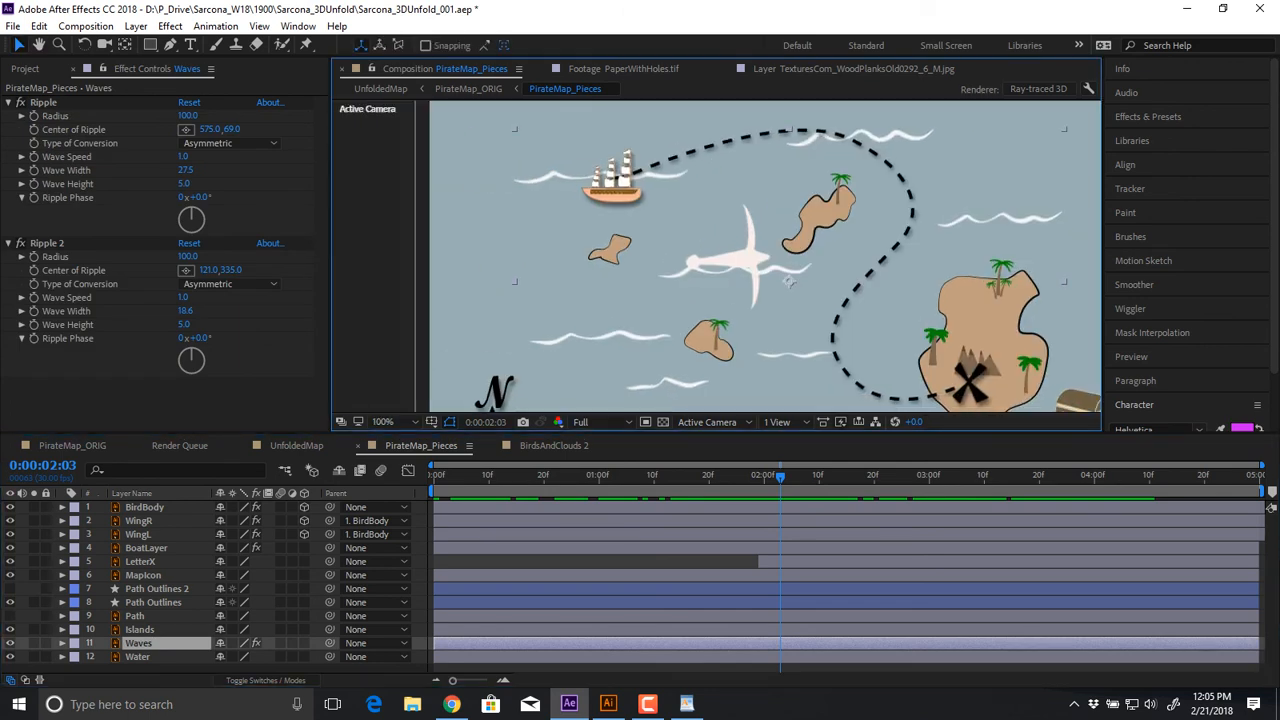
left_click(20, 102)
left_click(20, 243)
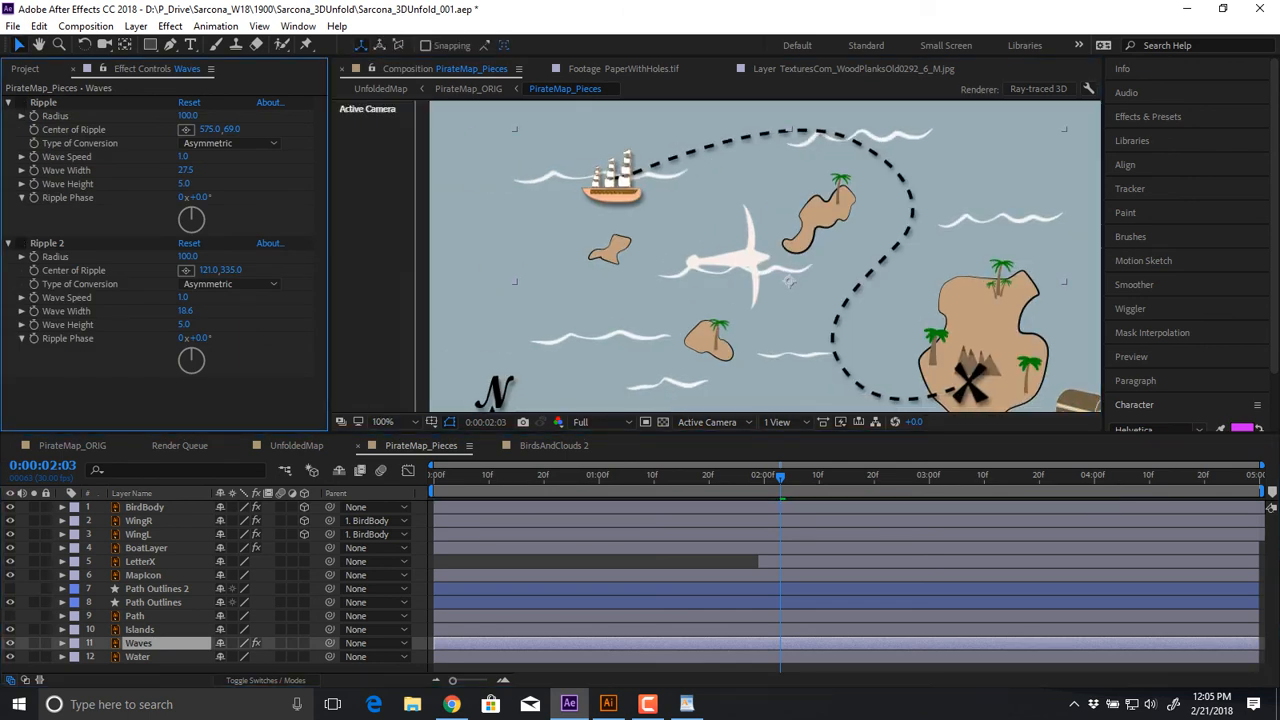
left_click(43, 102)
key("ctrl+a")
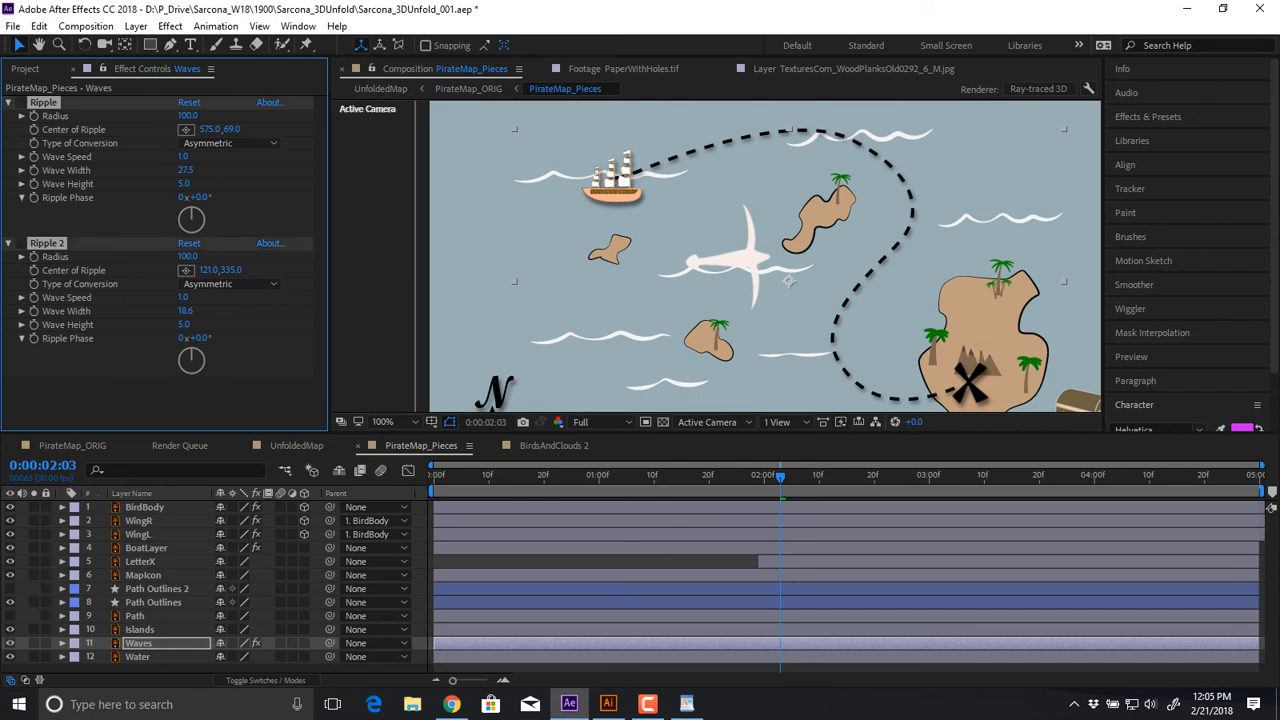
key("Delete")
key("space")
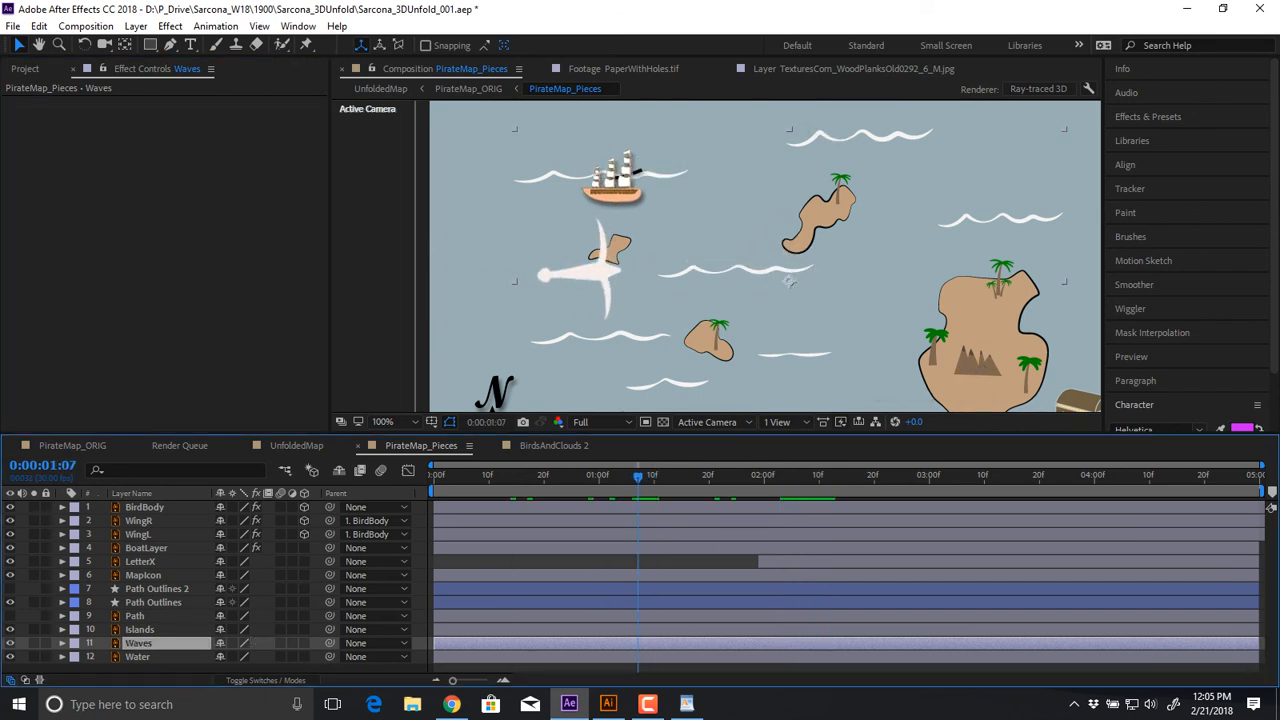
Apply a Ripple effect to the Waves layer and place the Center of Ripple at about 346, 181
left_click(170, 26)
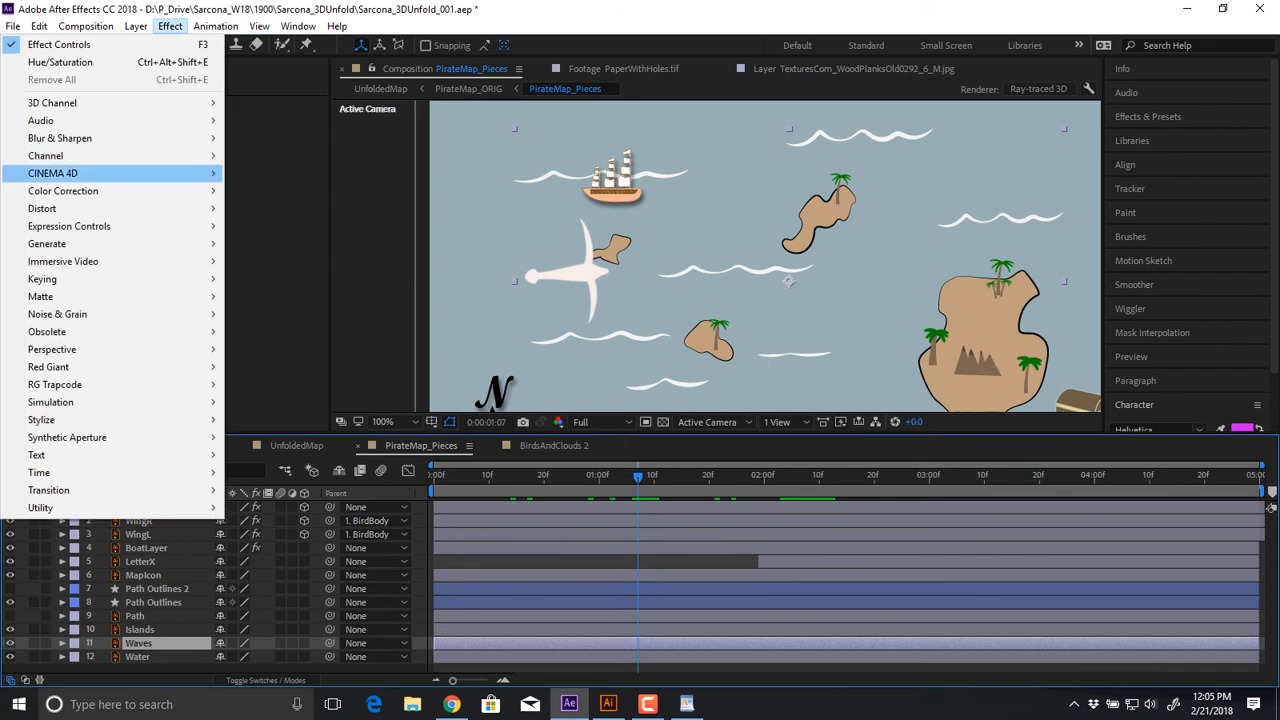
mouse_move(120, 208)
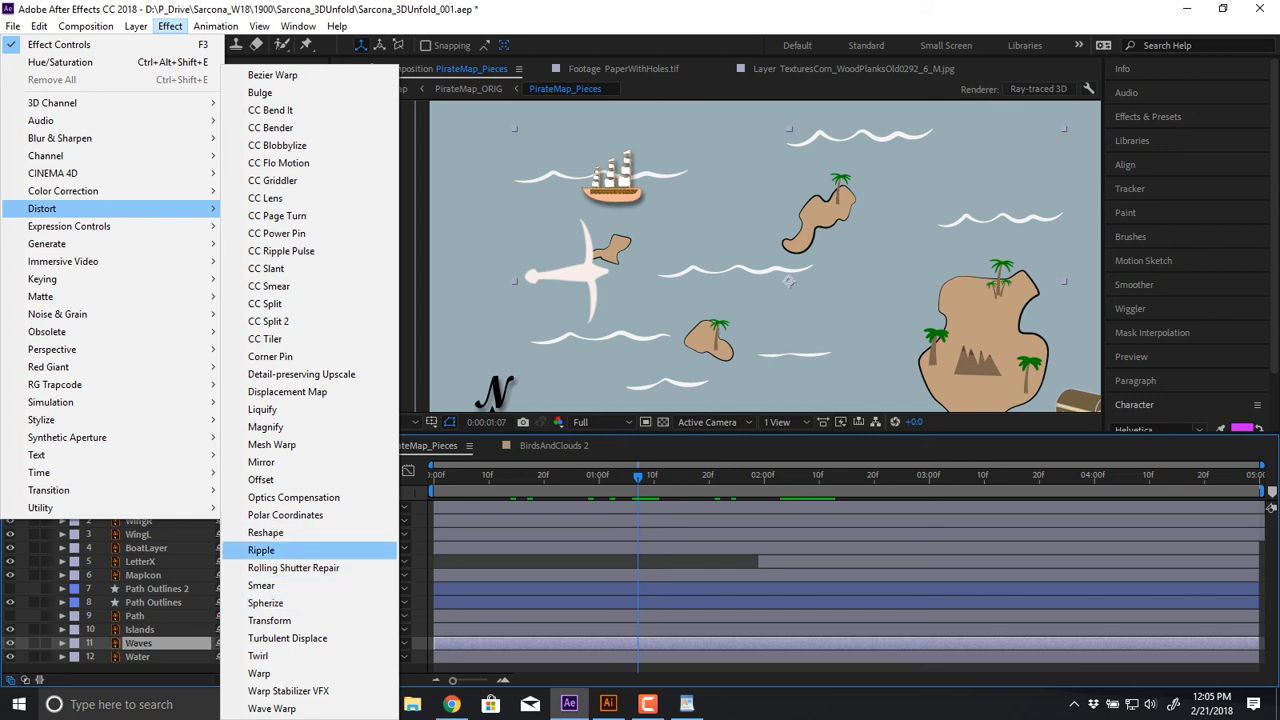
key("Return")
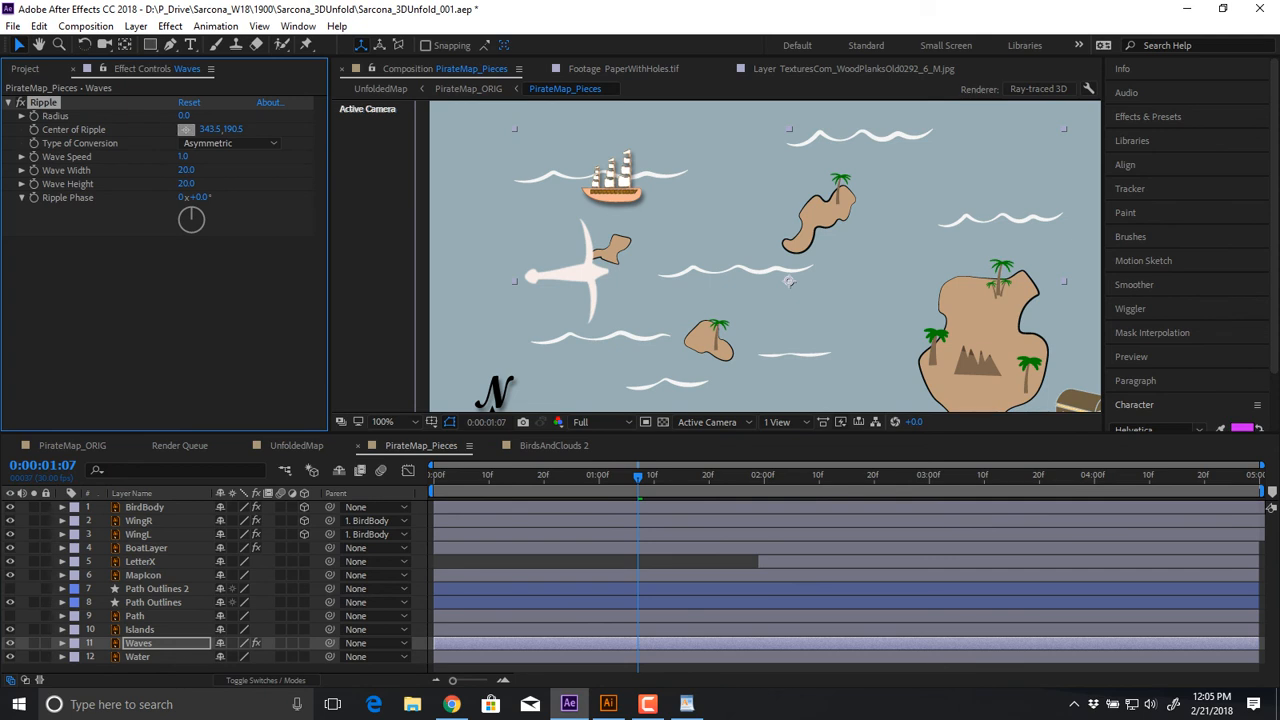
left_click(185, 129)
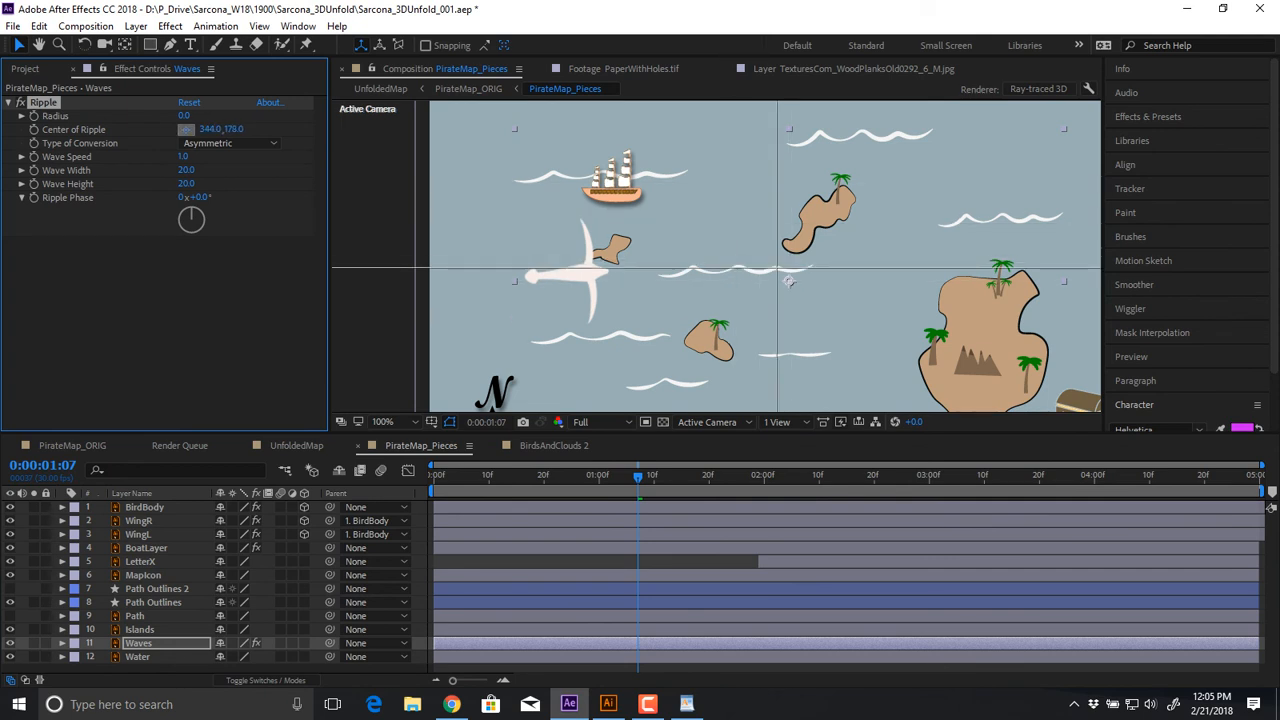
left_click(790, 281)
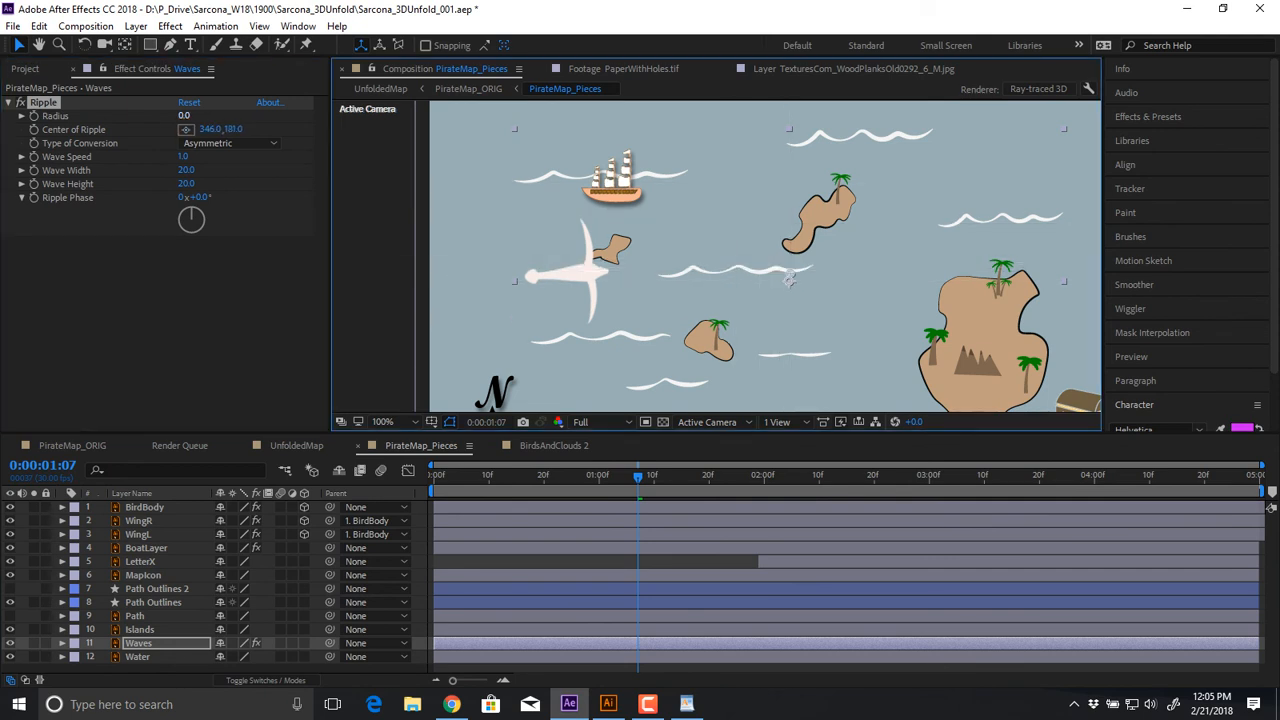
Set the Ripple's Radius on the Waves layer to 96 and preview the waves
left_click_drag(186, 116, 258, 116)
scroll(716, 256, "down", 1)
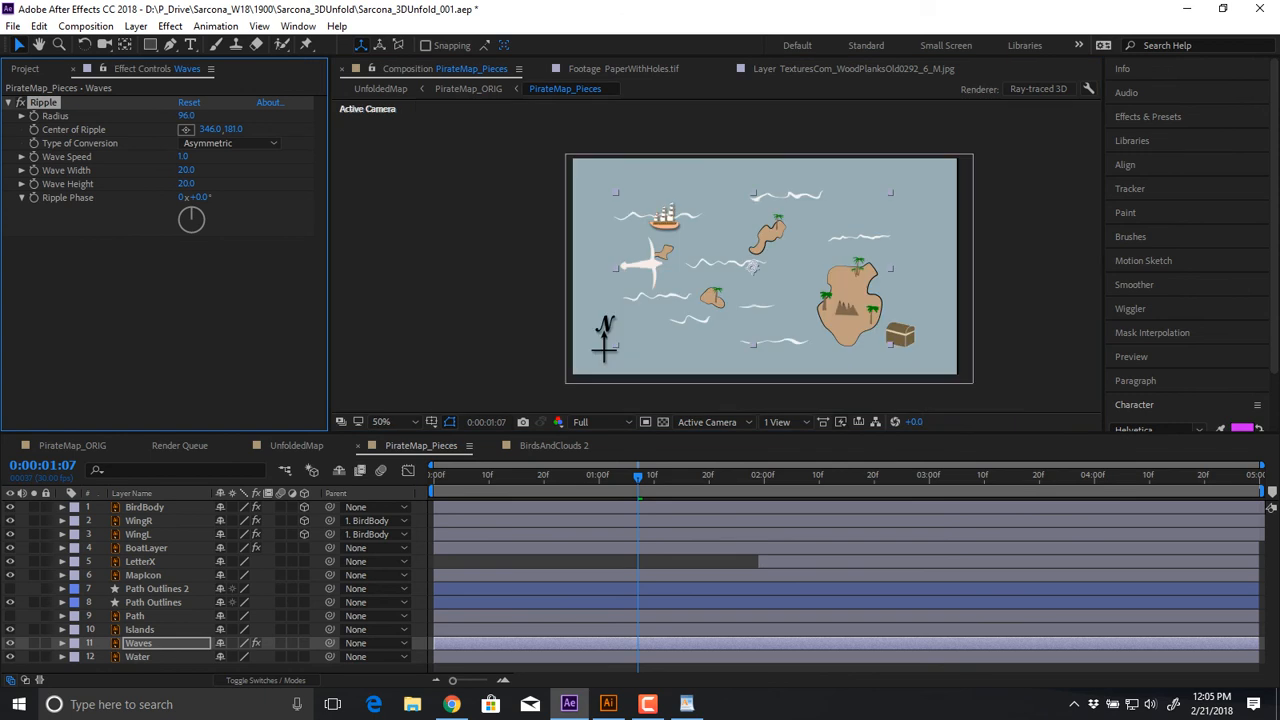
left_click_drag(752, 268, 716, 270)
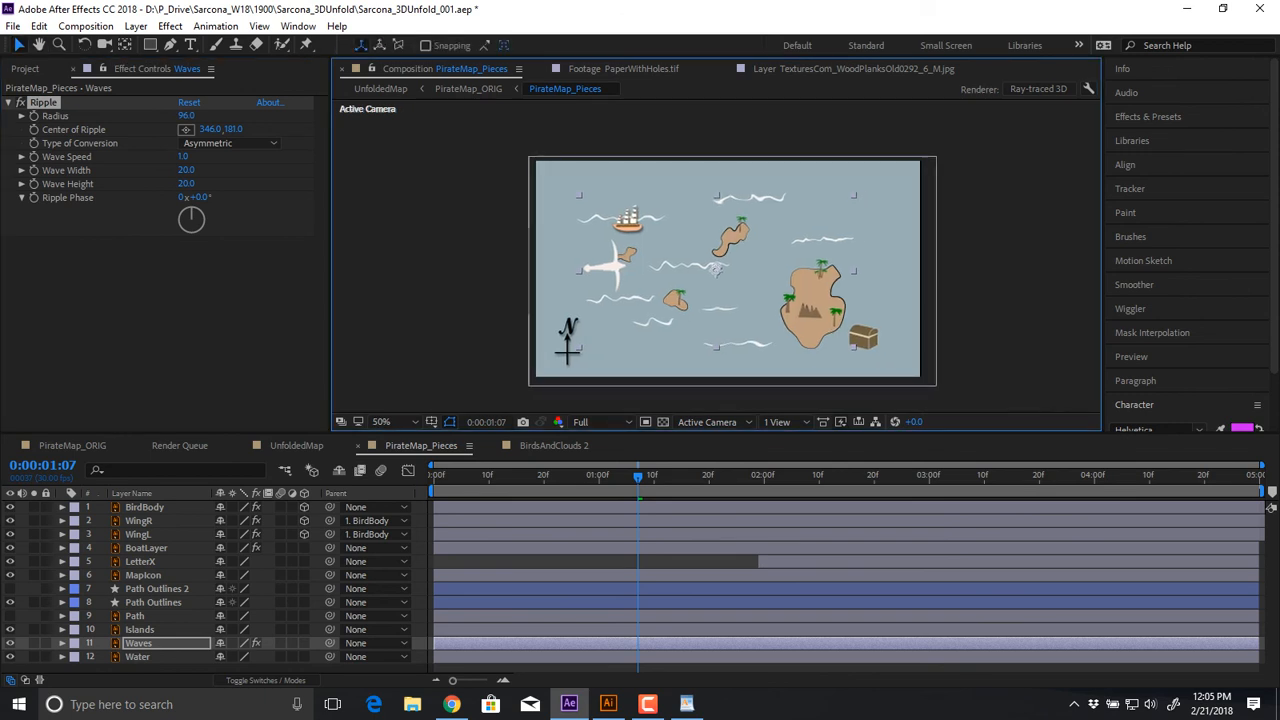
key("space")
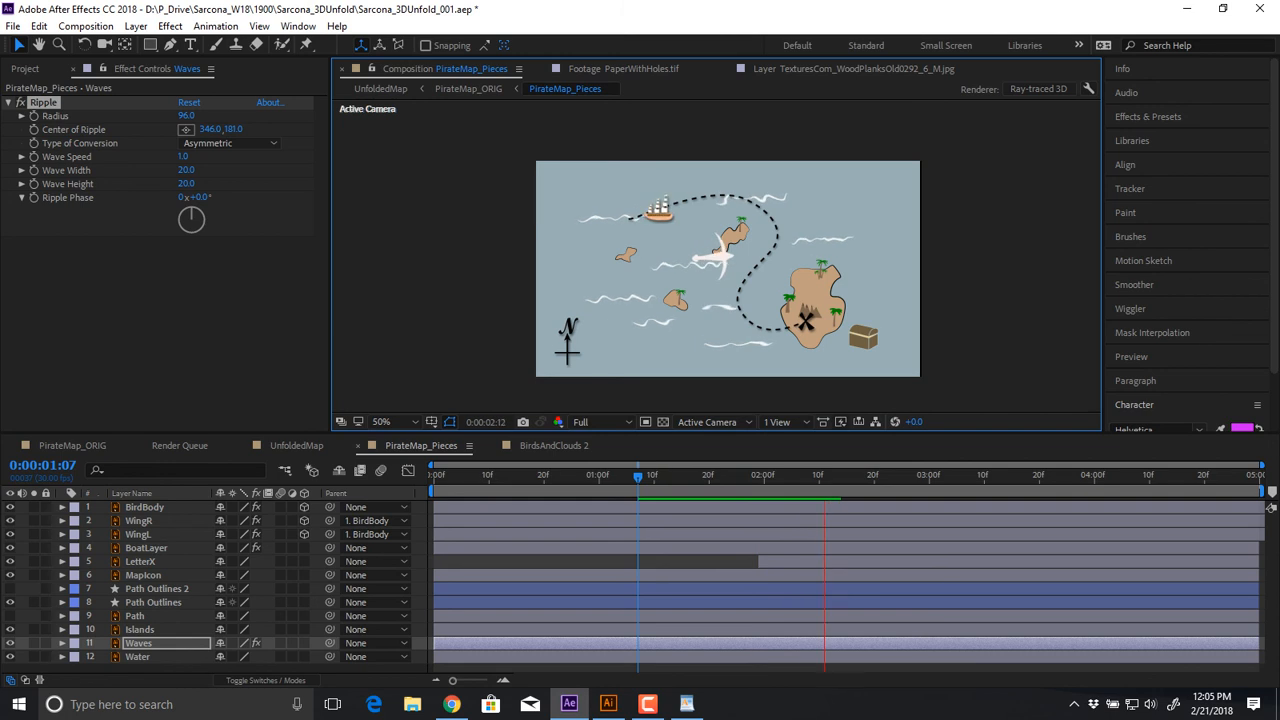
key("space")
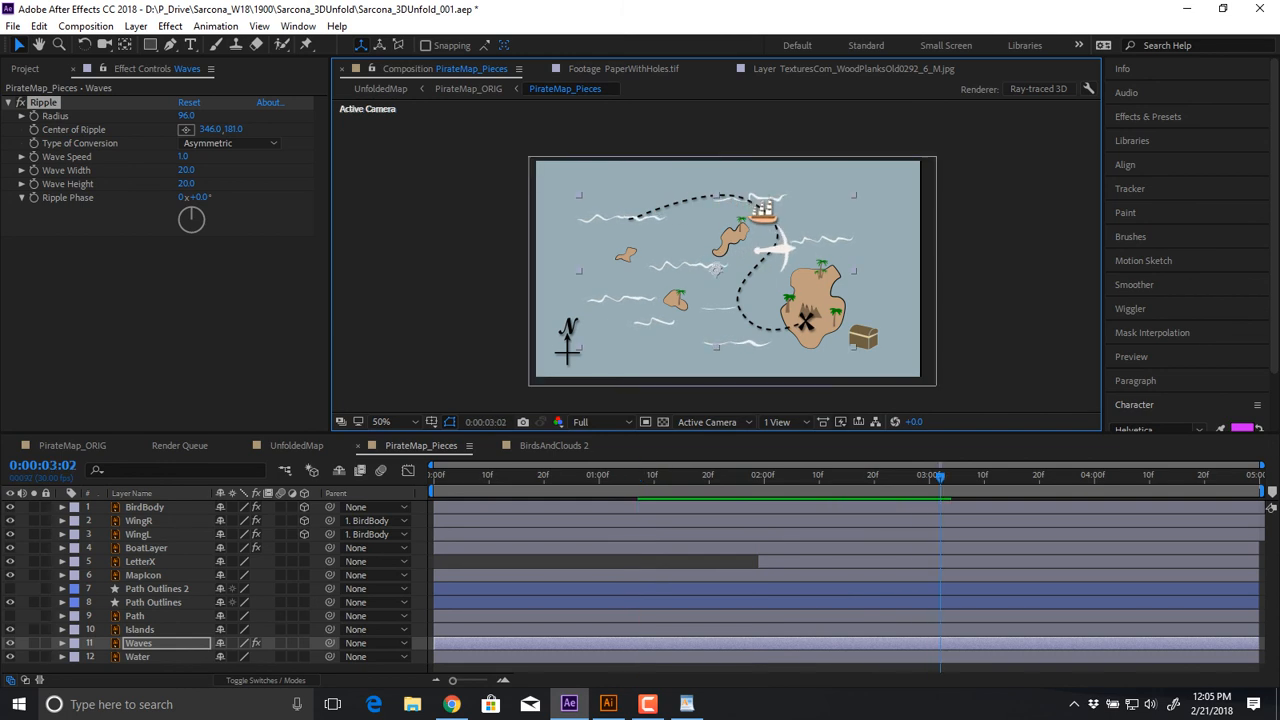
Set the Ripple's Wave Speed to 5 and preview the waves from the composition's start
left_click(183, 157)
type("5")
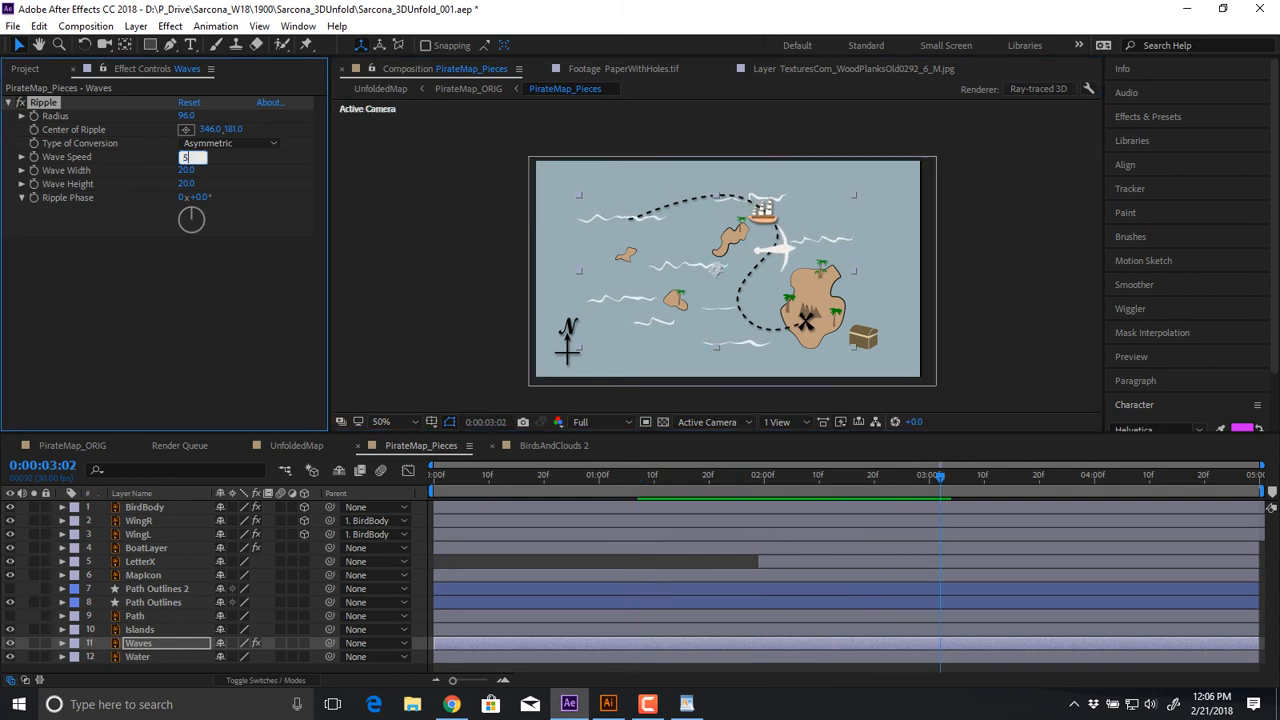
left_click(434, 477)
key("space")
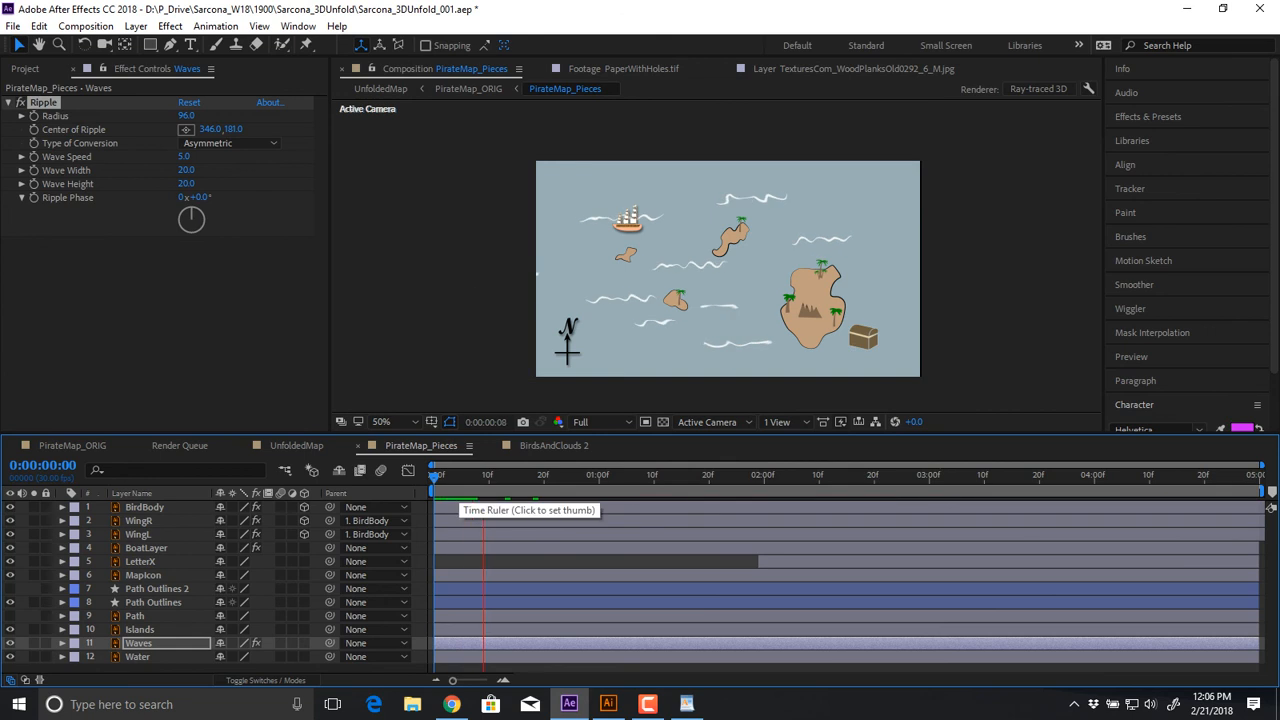
key("space")
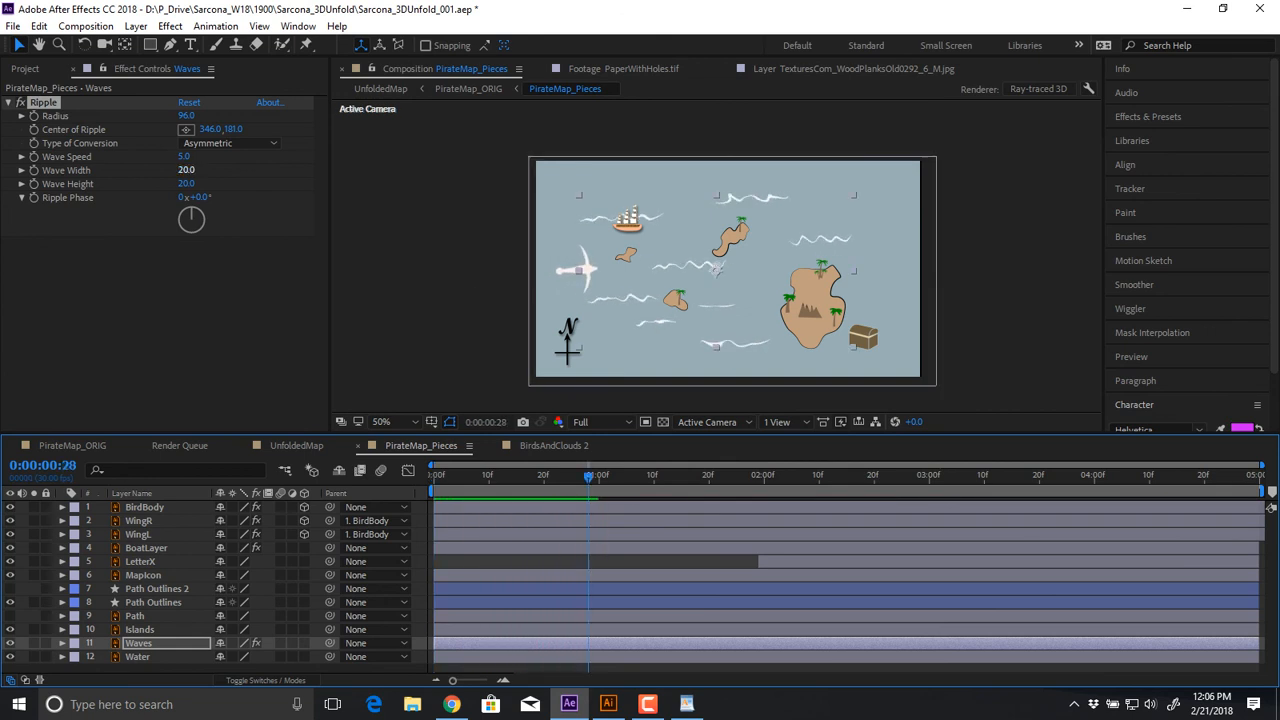
Set the Ripple's Wave Width to 50 and preview the waves
left_click(187, 170)
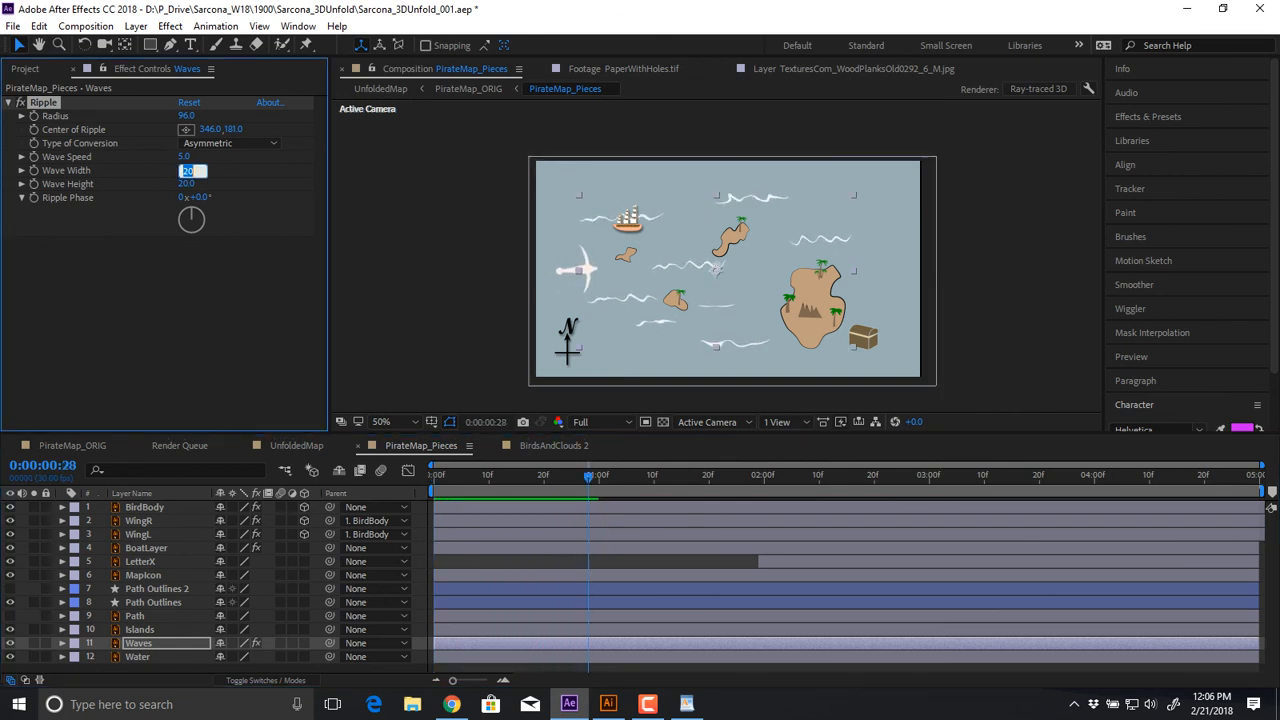
type("50")
key("Return")
key("space")
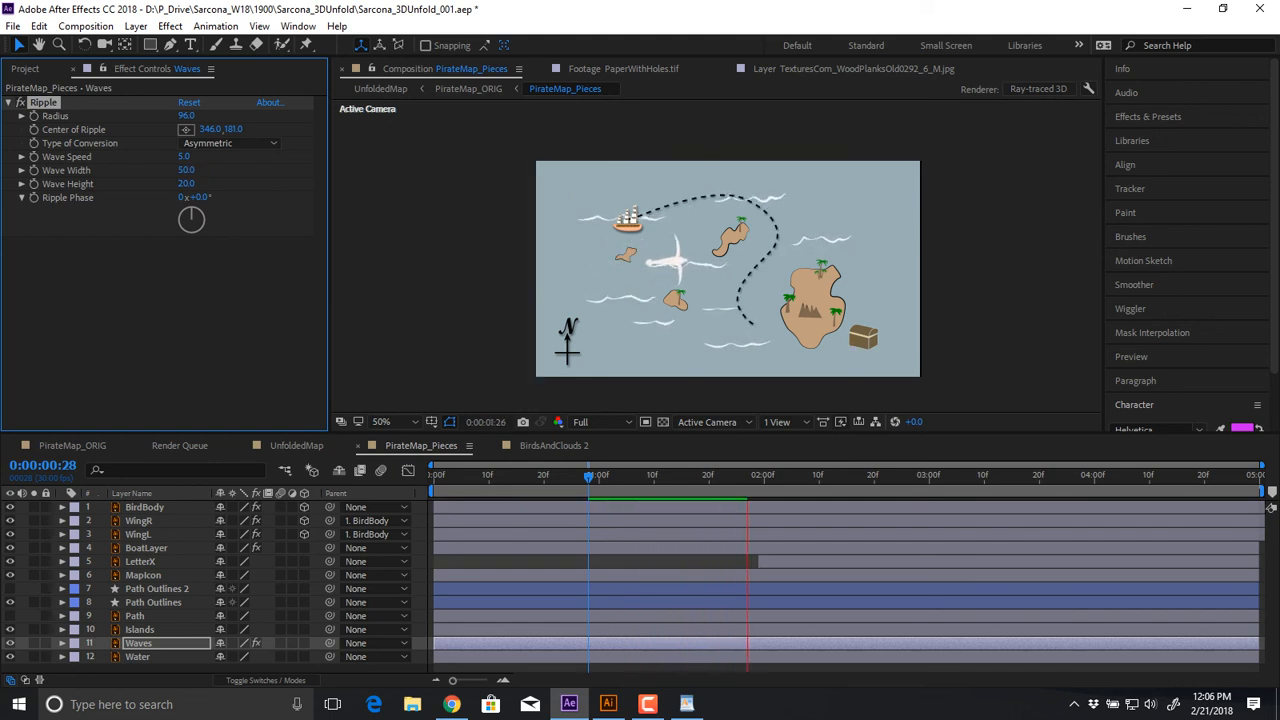
key("space")
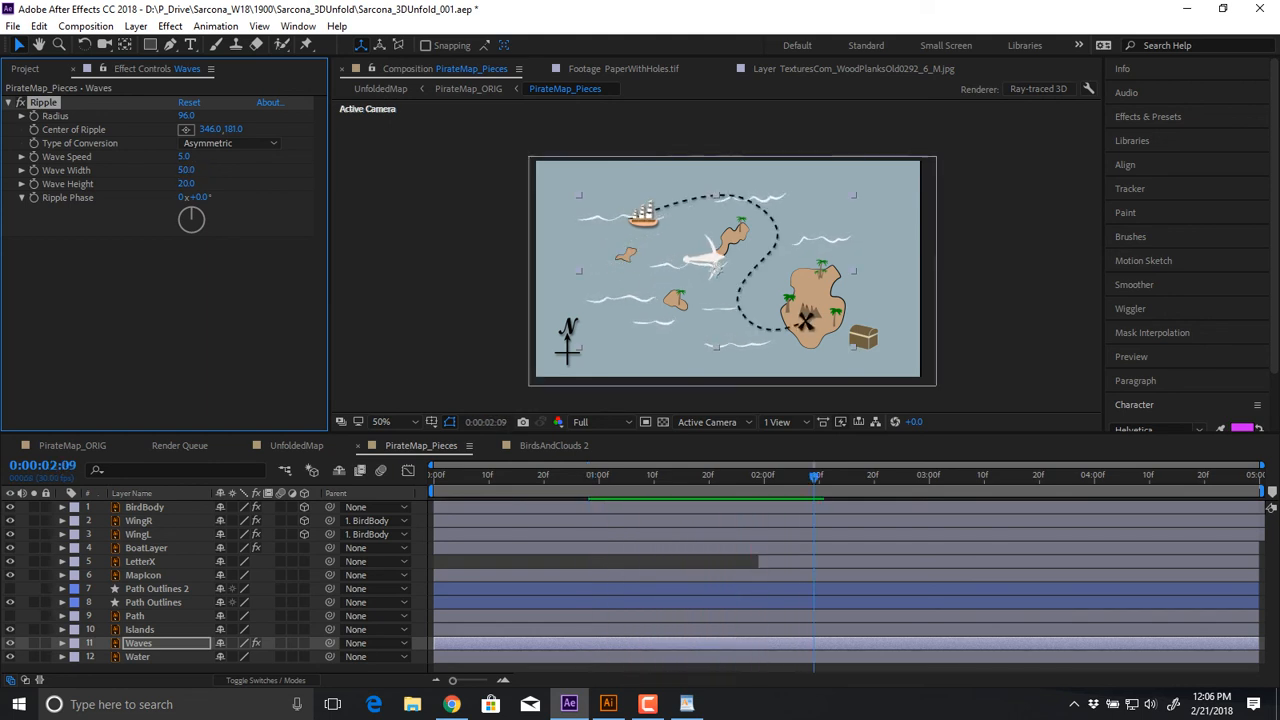
Set the Ripple's Wave Speed to 0.5 and preview the waves up close
left_click(185, 157)
type("0.5")
key("Return")
key("space")
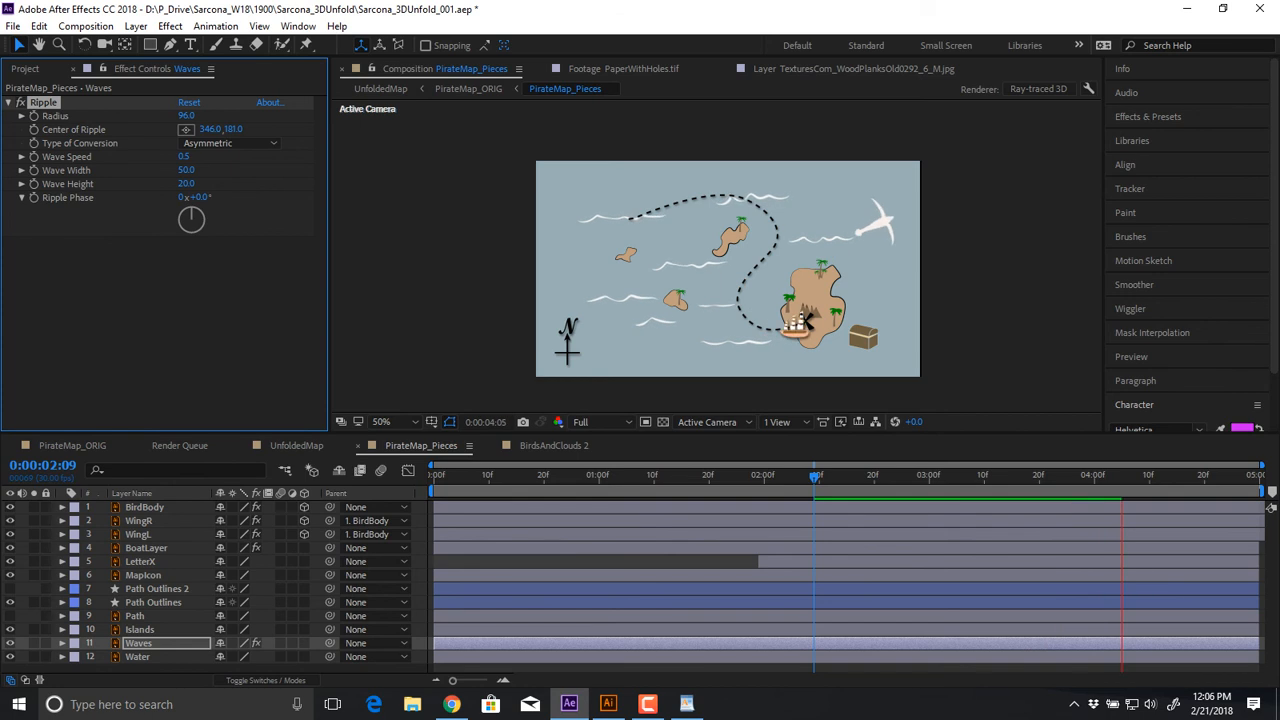
key("period")
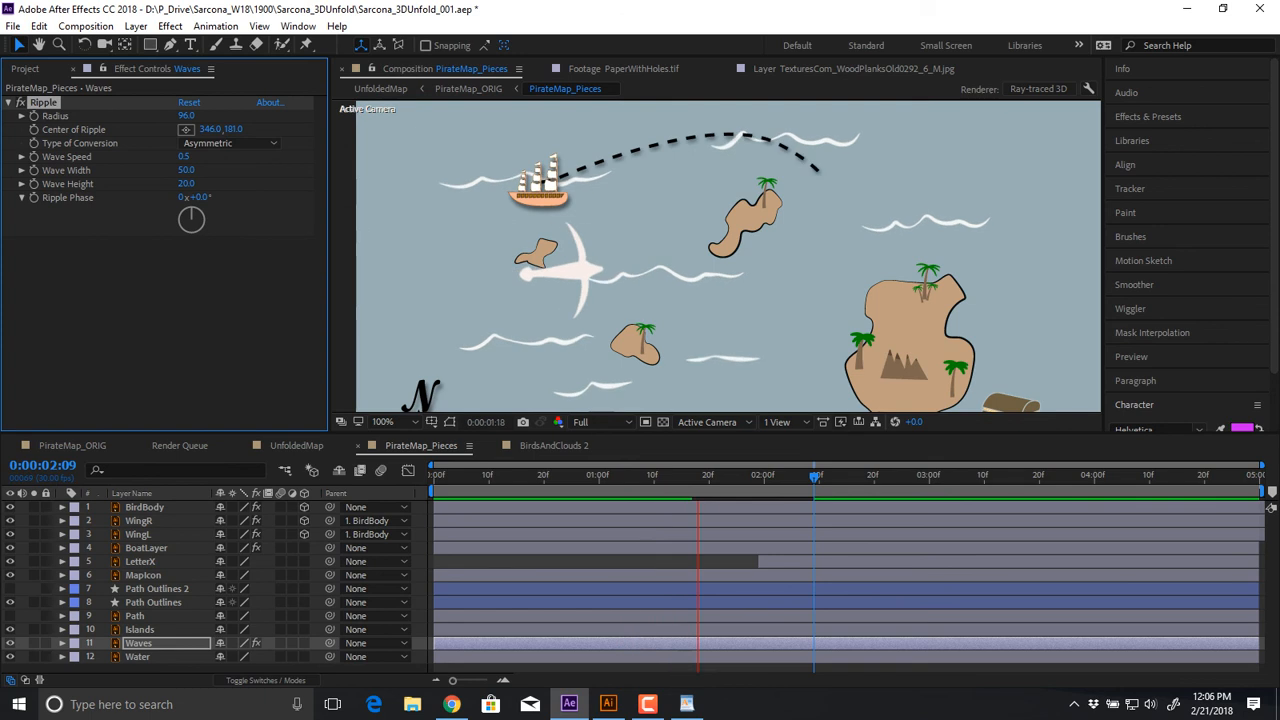
key("space")
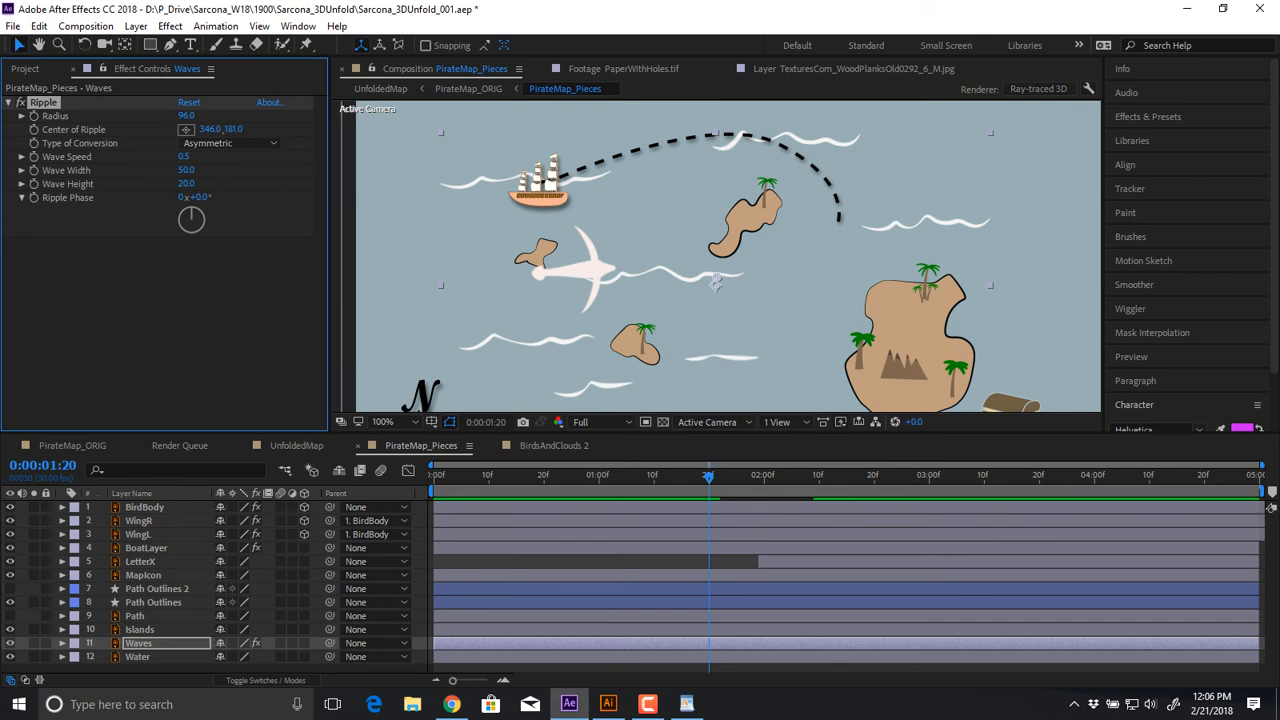
Lower the Ripple's Wave Height while inspecting the wave behind the ship, and remove the Ripple effect from the Waves layer
scroll(716, 256, "up", 1)
key("space")
left_click_drag(582, 170, 850, 348)
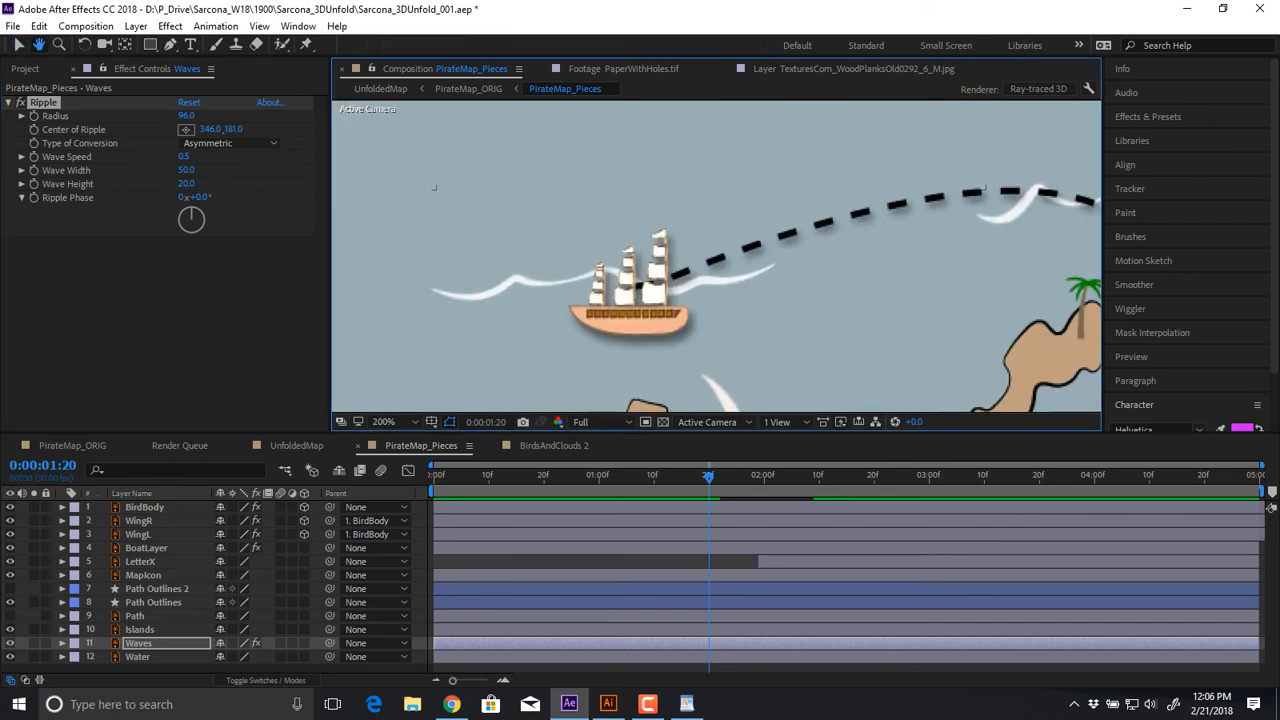
key("period")
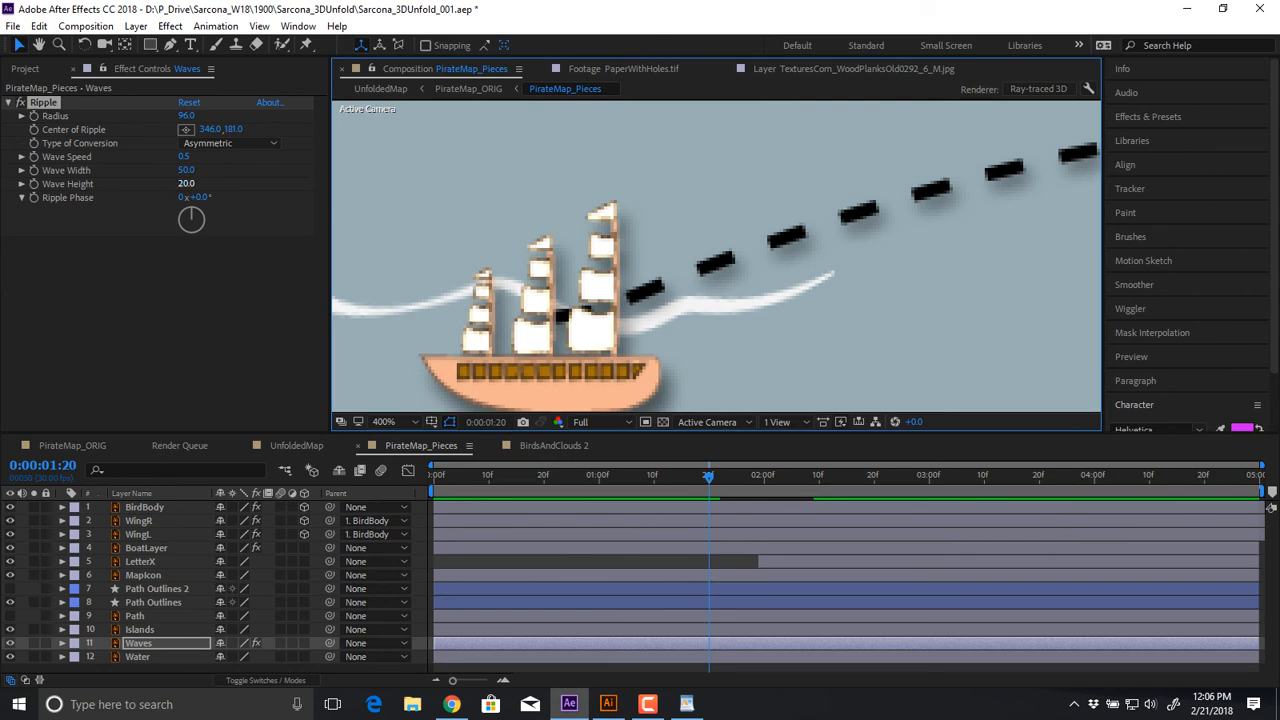
mouse_move(186, 184)
left_mouse_down()
mouse_move(155, 184)
mouse_move(172, 184)
left_mouse_up()
key("comma")
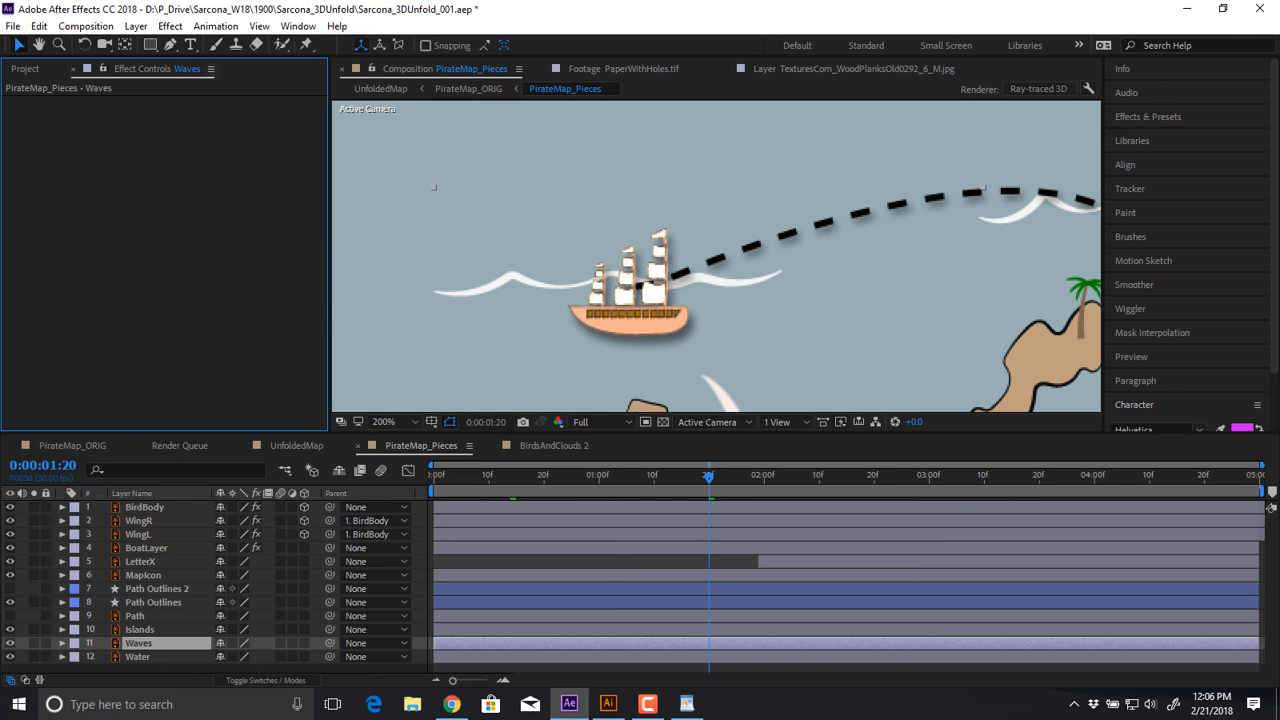
Apply the Turbulent Displace effect from the Distort group to the Waves layer and preview it
left_click(170, 26)
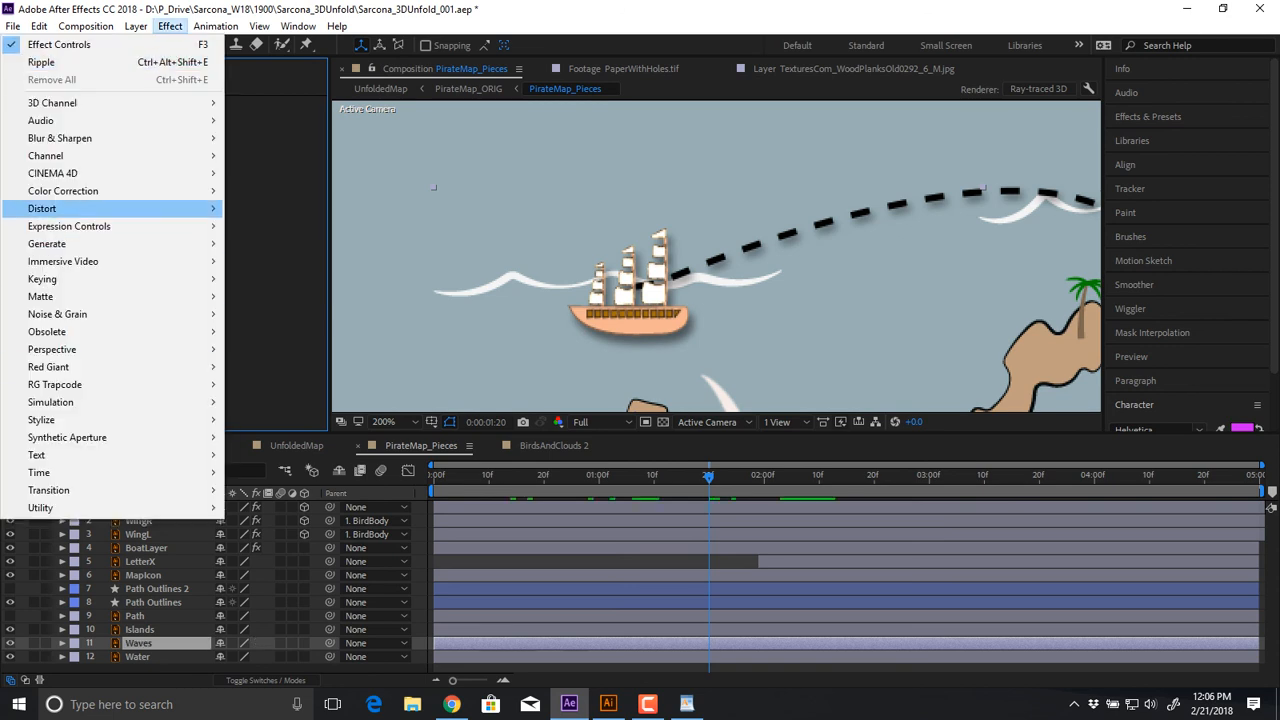
mouse_move(100, 208)
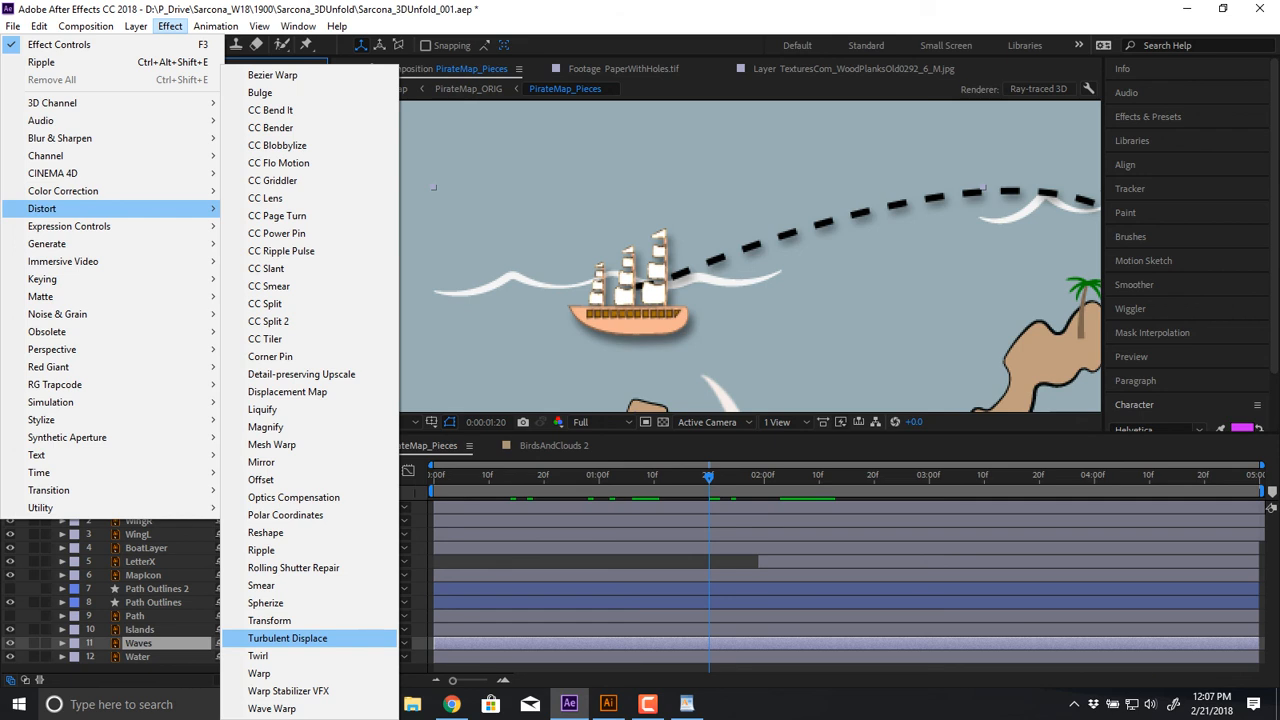
left_click(287, 638)
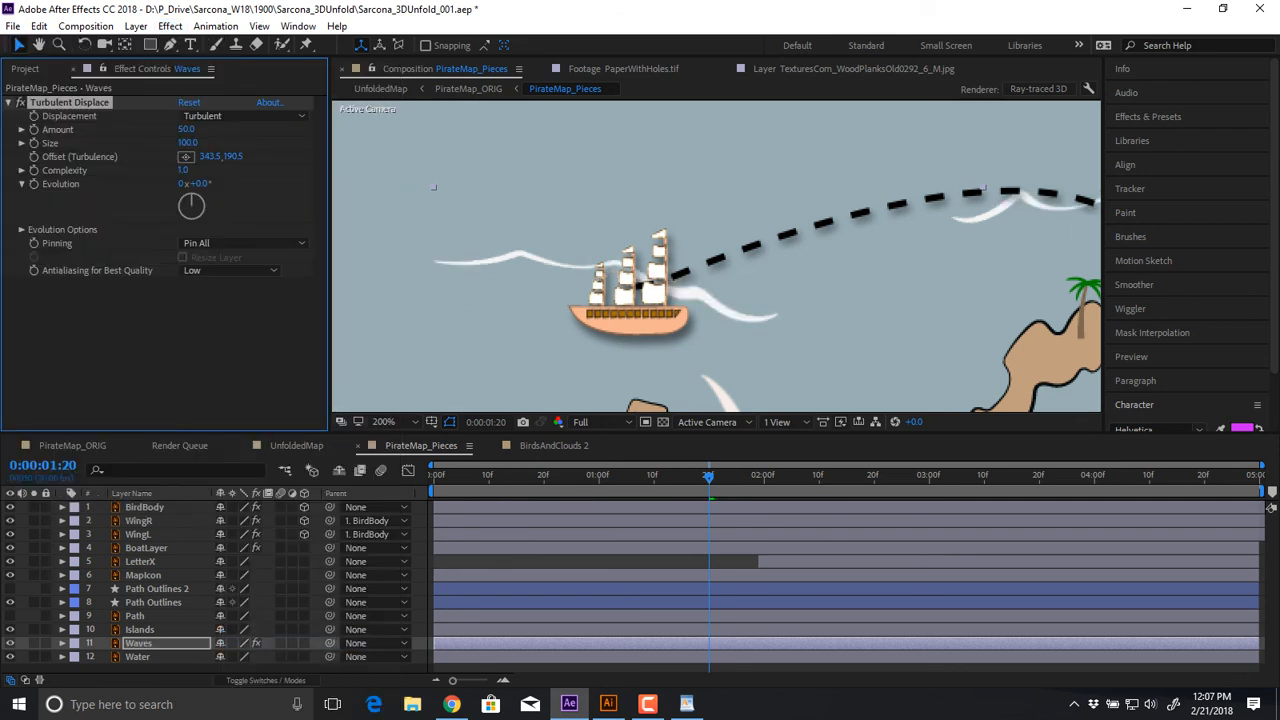
key("space")
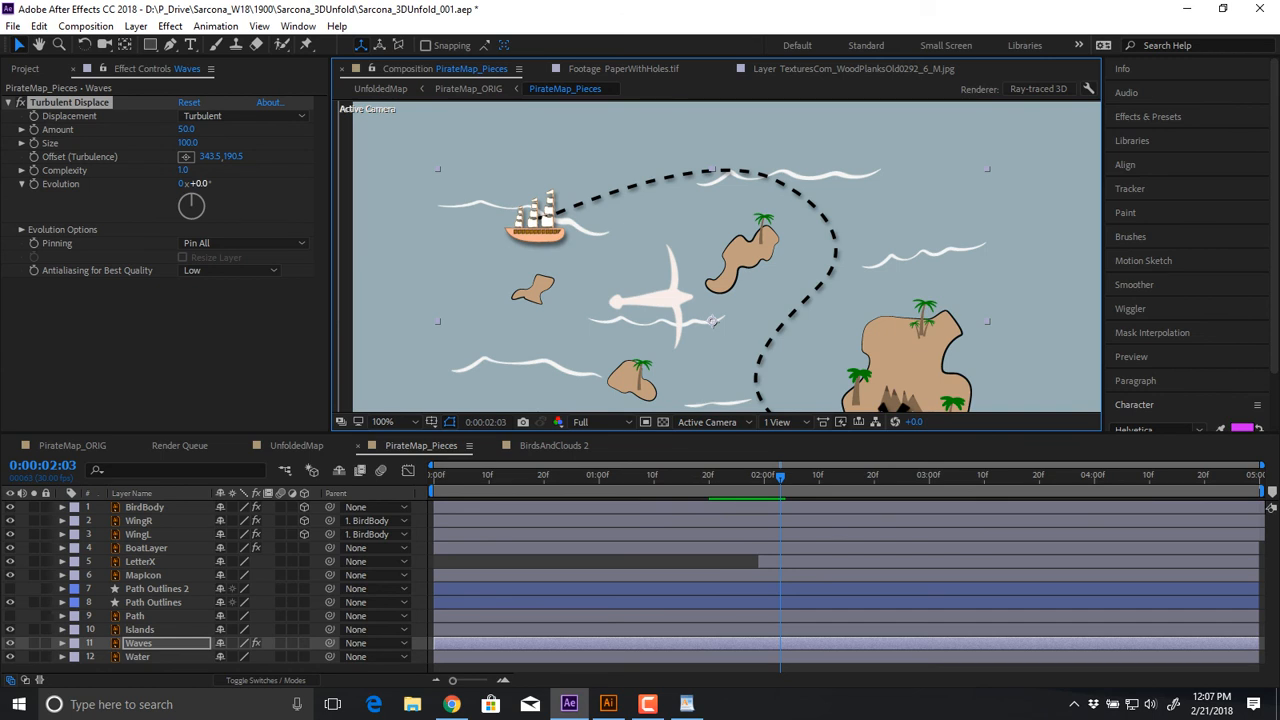
Try out Turbulent Displace's Evolution with the Turbulent displacement type and with Bulge
left_click_drag(203, 184, 590, 184)
left_click(243, 116)
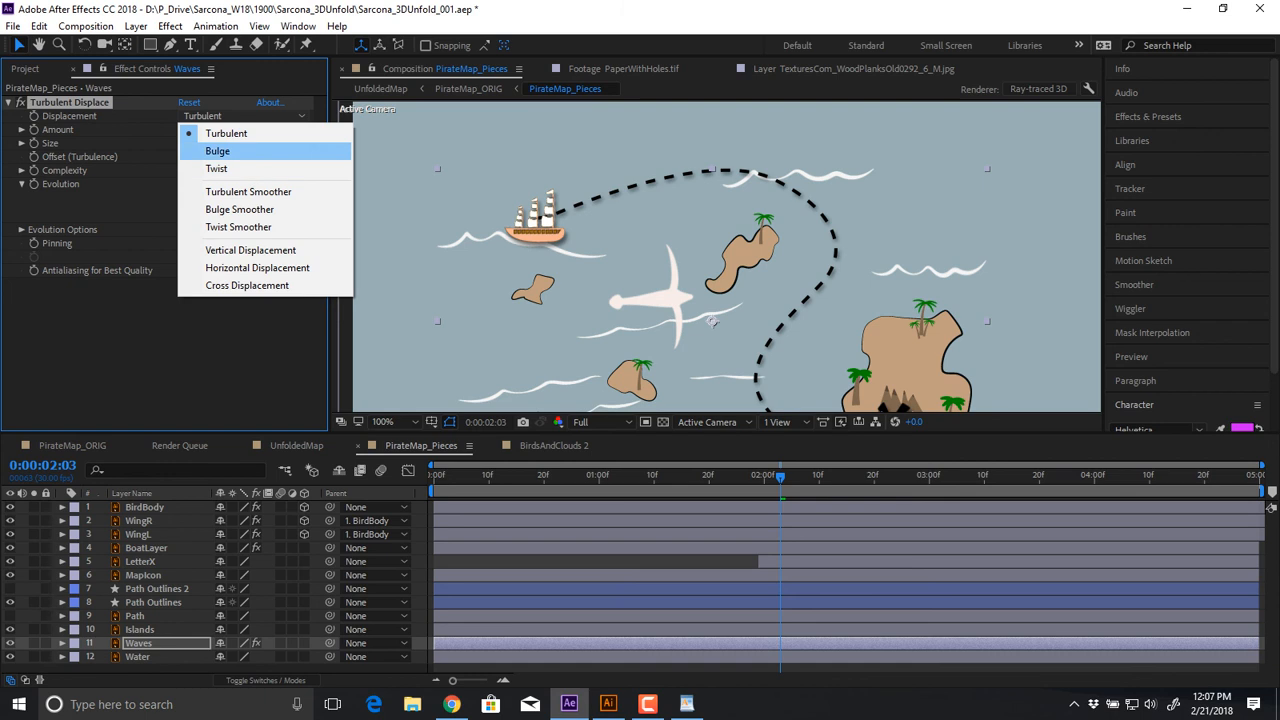
left_click(218, 151)
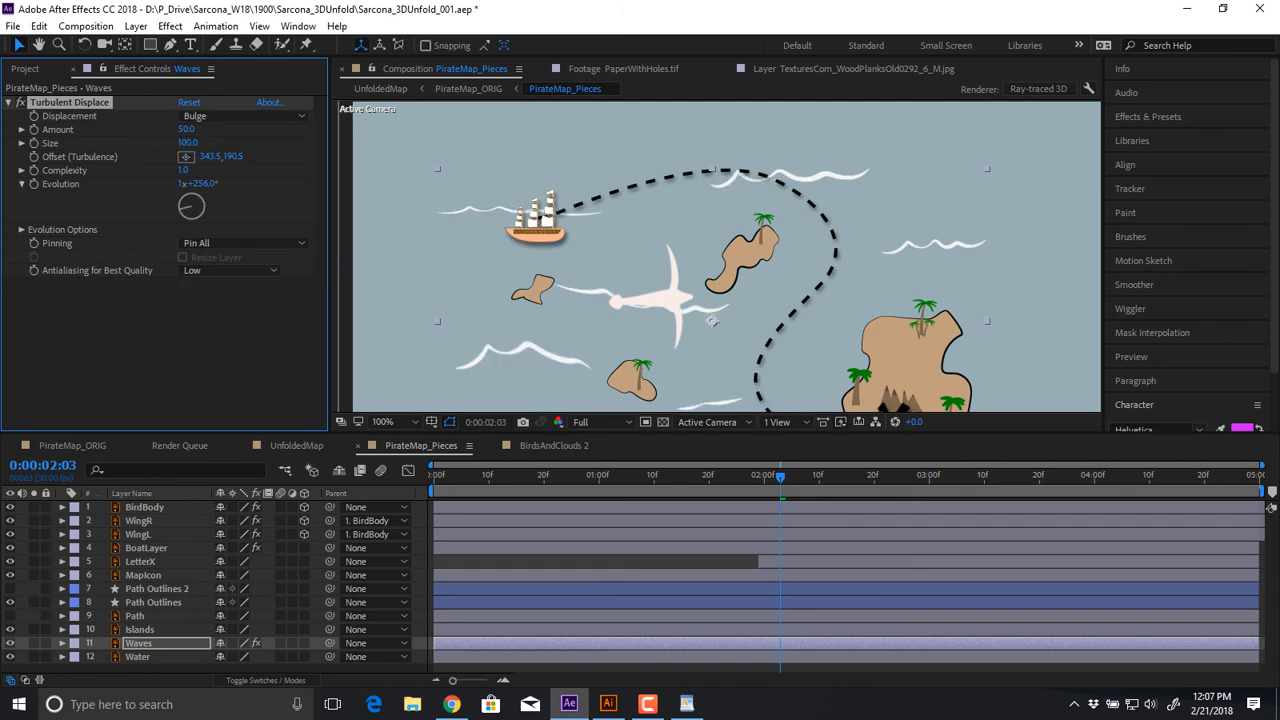
left_click_drag(216, 184, 592, 184)
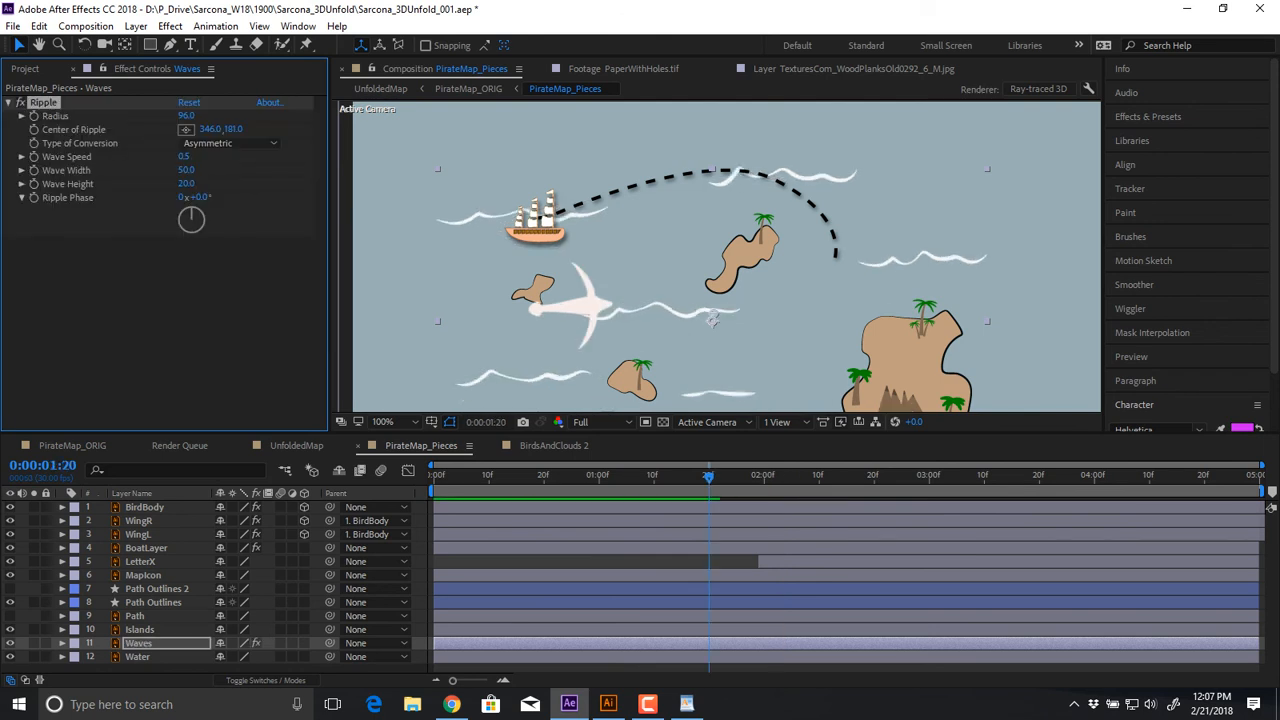
Turn on both Ripple effects of the Waves layer and preview the whole map
key("space")
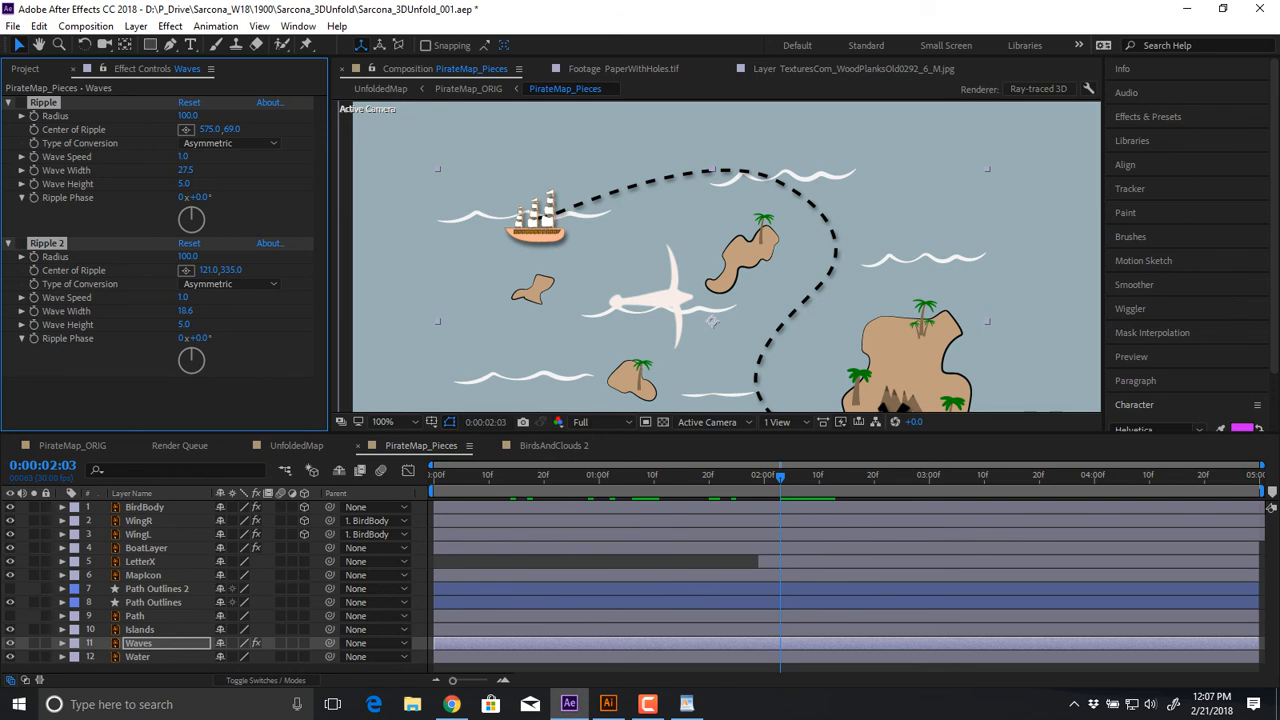
left_click(21, 102)
scroll(440, 300, "down", 1)
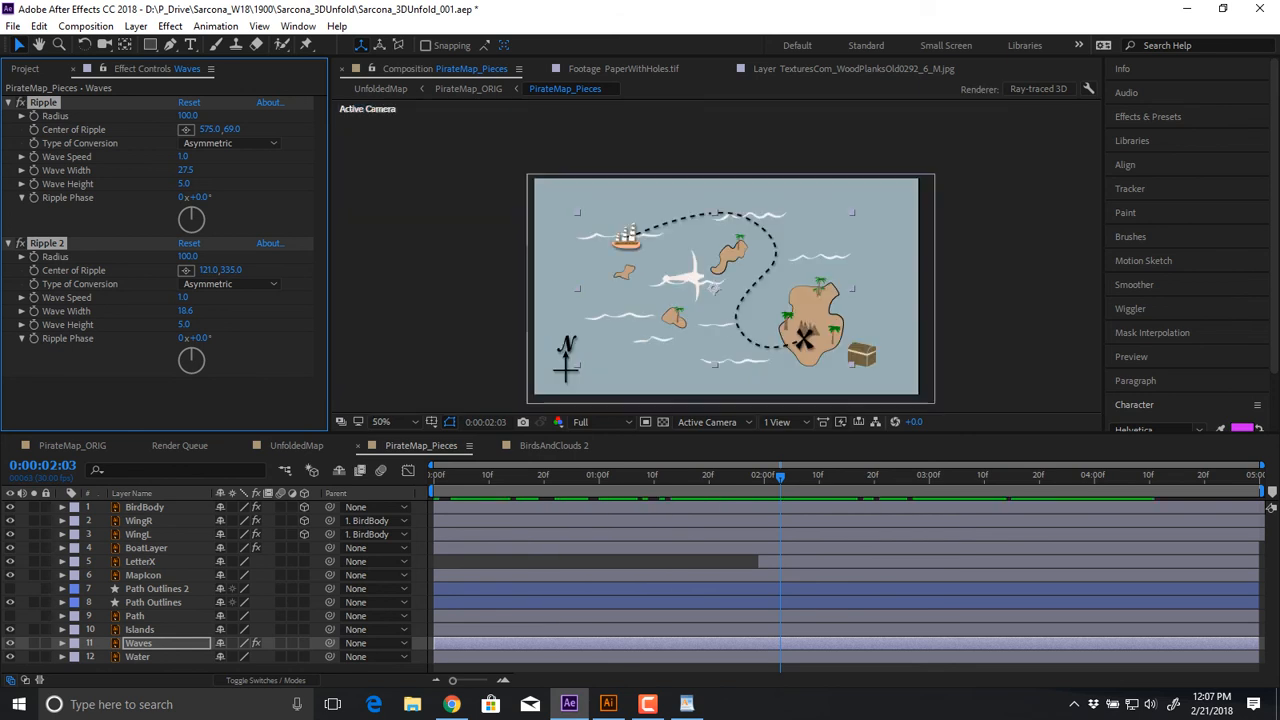
left_click(440, 300)
key("space")
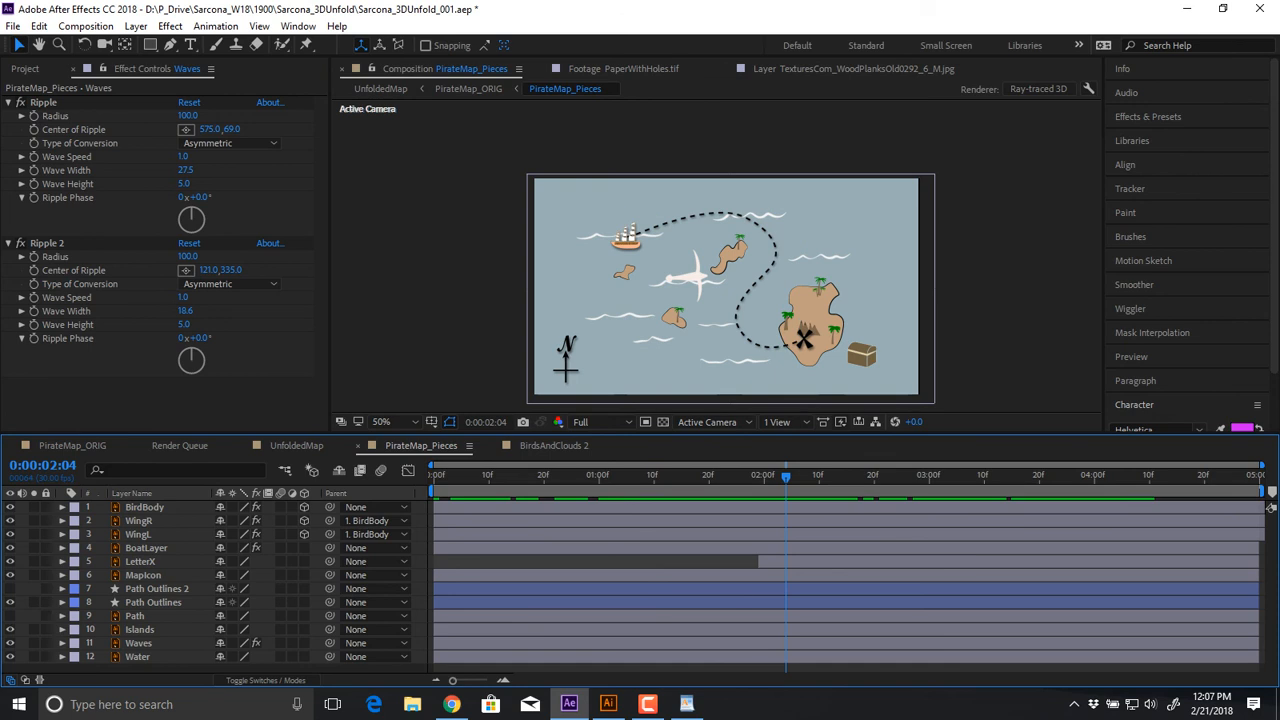
Move the Ripple centre to about 563, 57 and the Ripple 2 centre to about 137, 333, and preview the waves
left_click(43, 102)
mouse_move(786, 238)
left_mouse_down()
mouse_move(801, 247)
mouse_move(801, 234)
left_mouse_up()
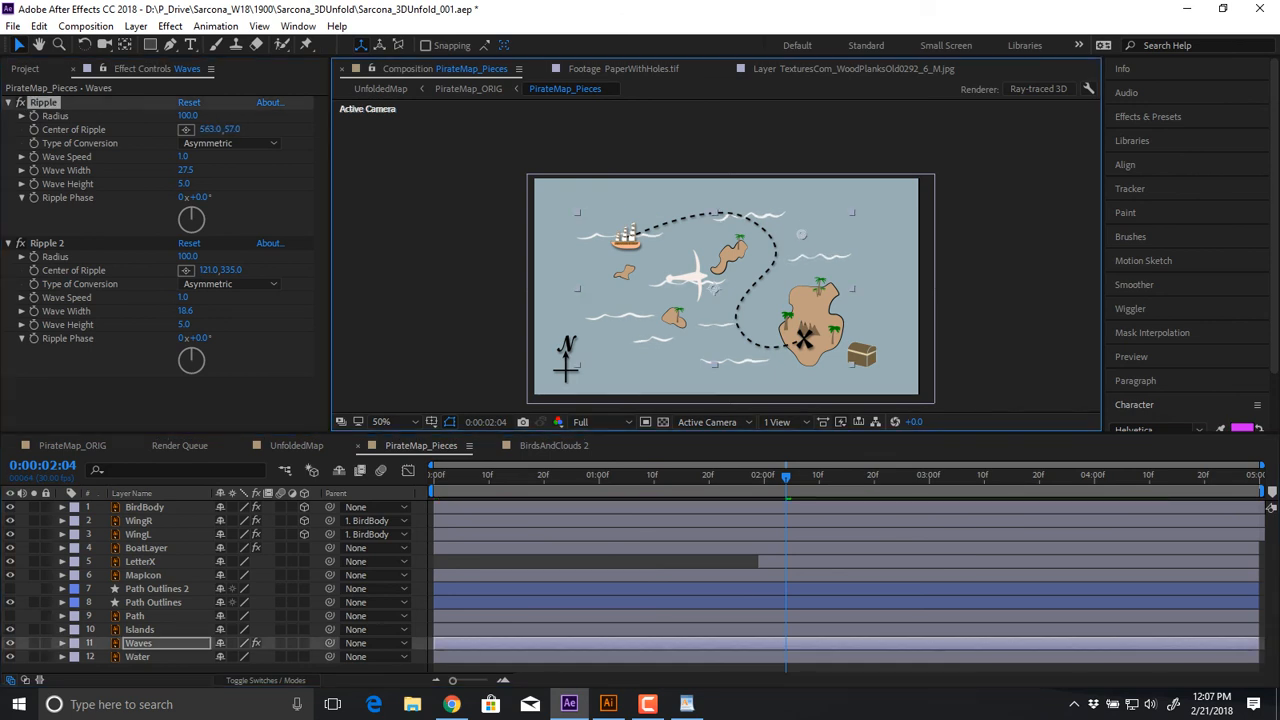
left_click(47, 243)
left_click_drag(624, 345, 631, 345)
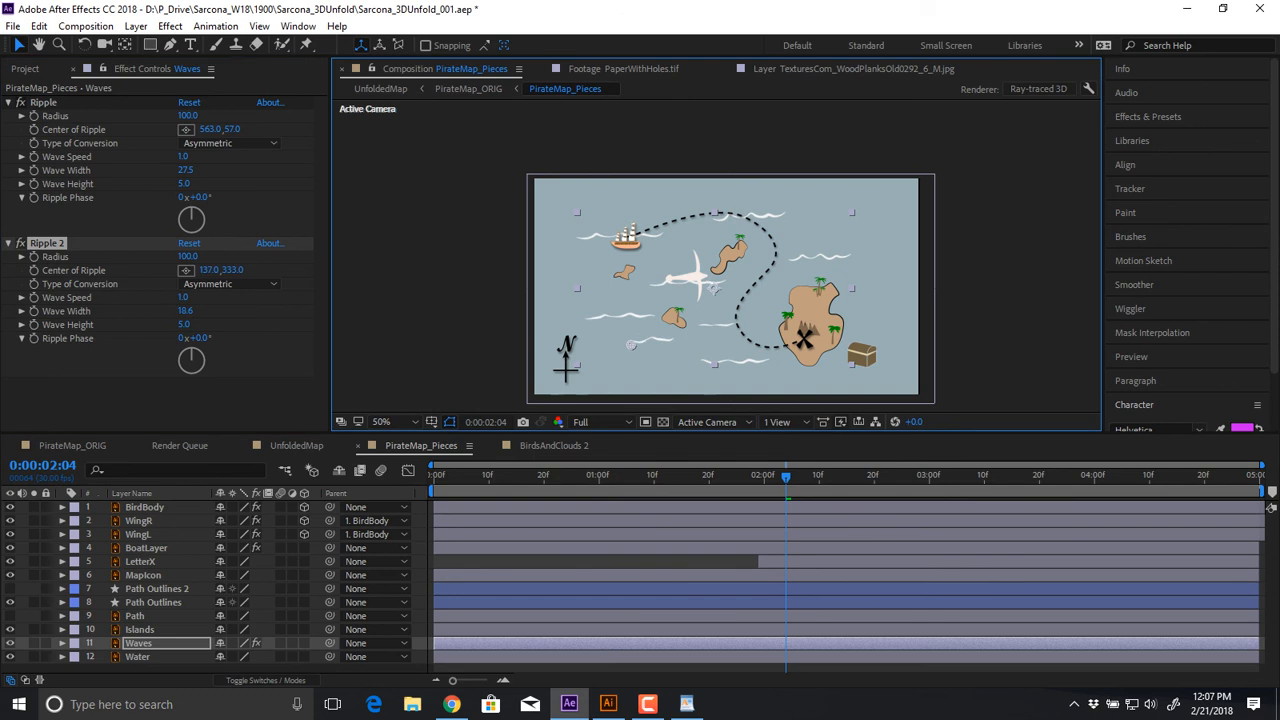
key("space")
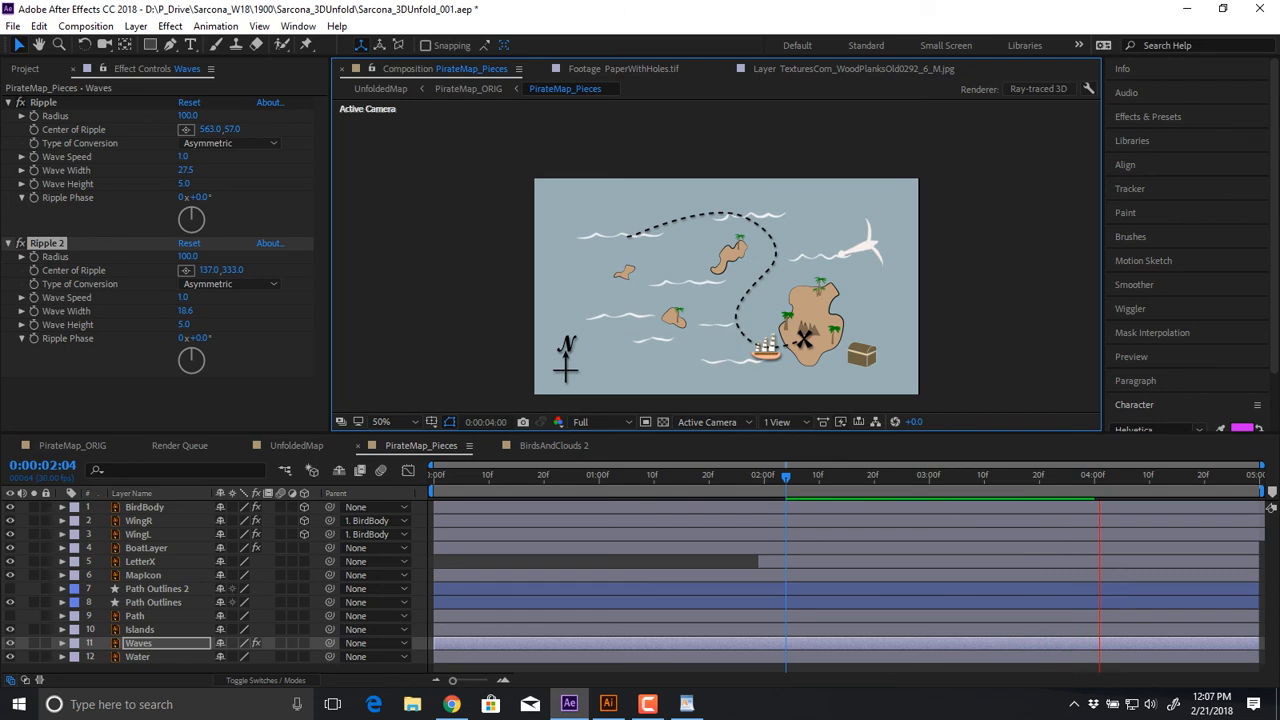
key("space")
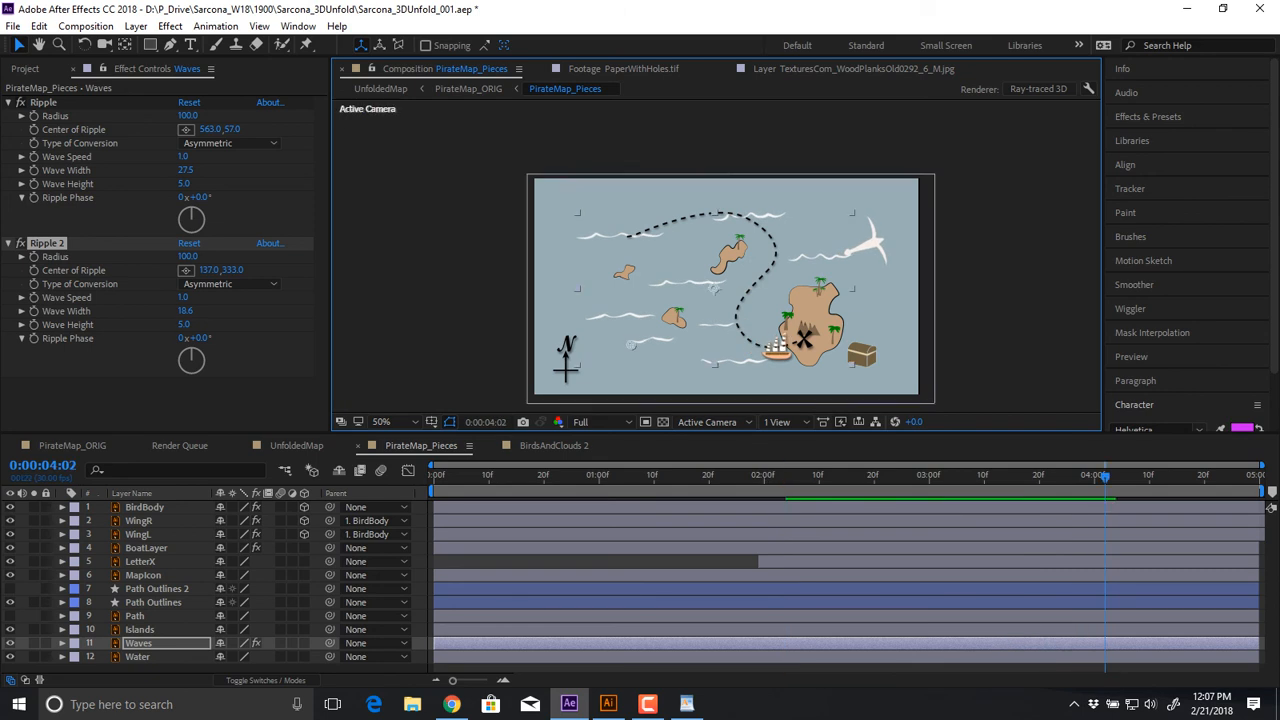
key("period")
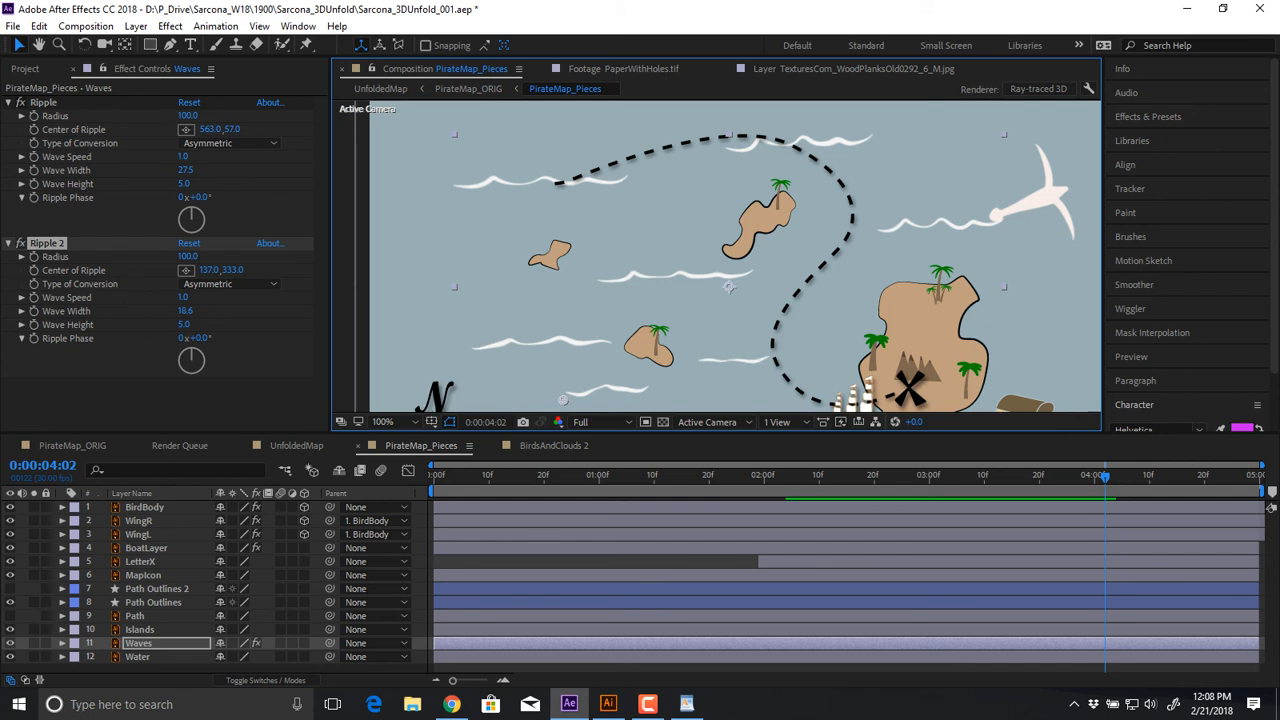
scroll(729, 287, "up", 2)
scroll(729, 287, "down", 2)
Apply the 4-Color Gradient effect from the Generate group to the Water layer
left_click(762, 288)
left_click(170, 26)
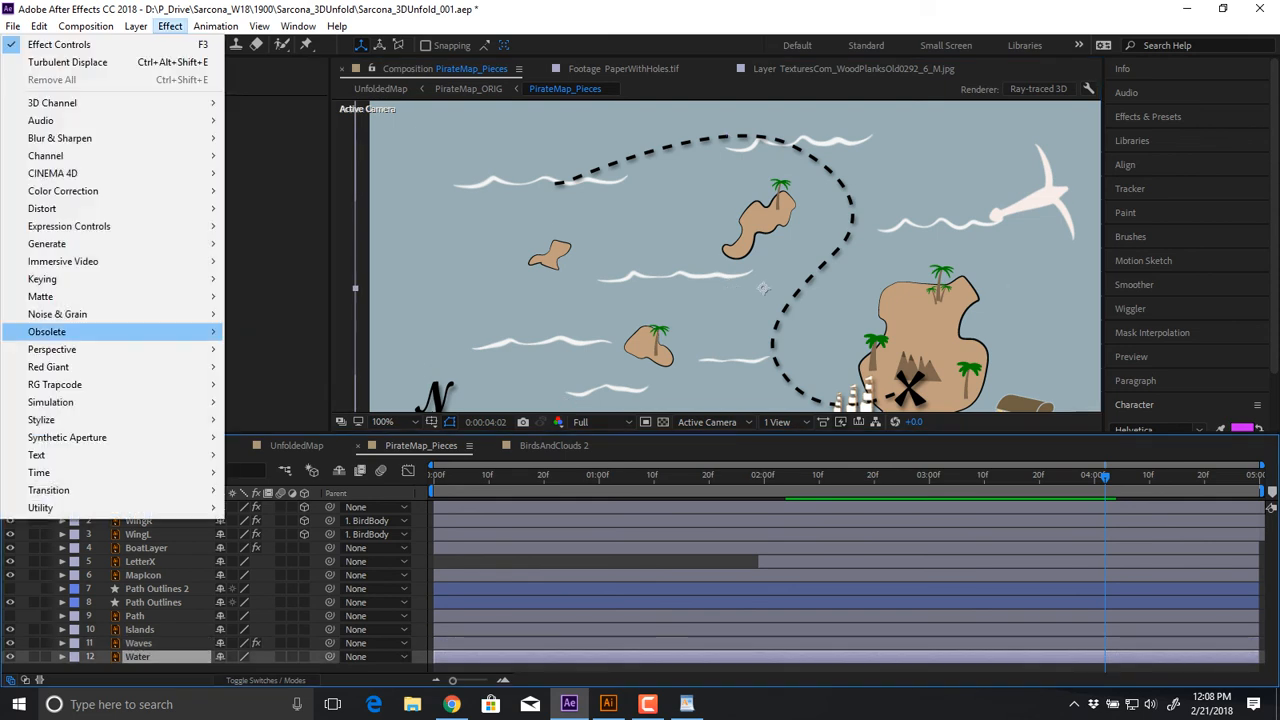
mouse_move(120, 244)
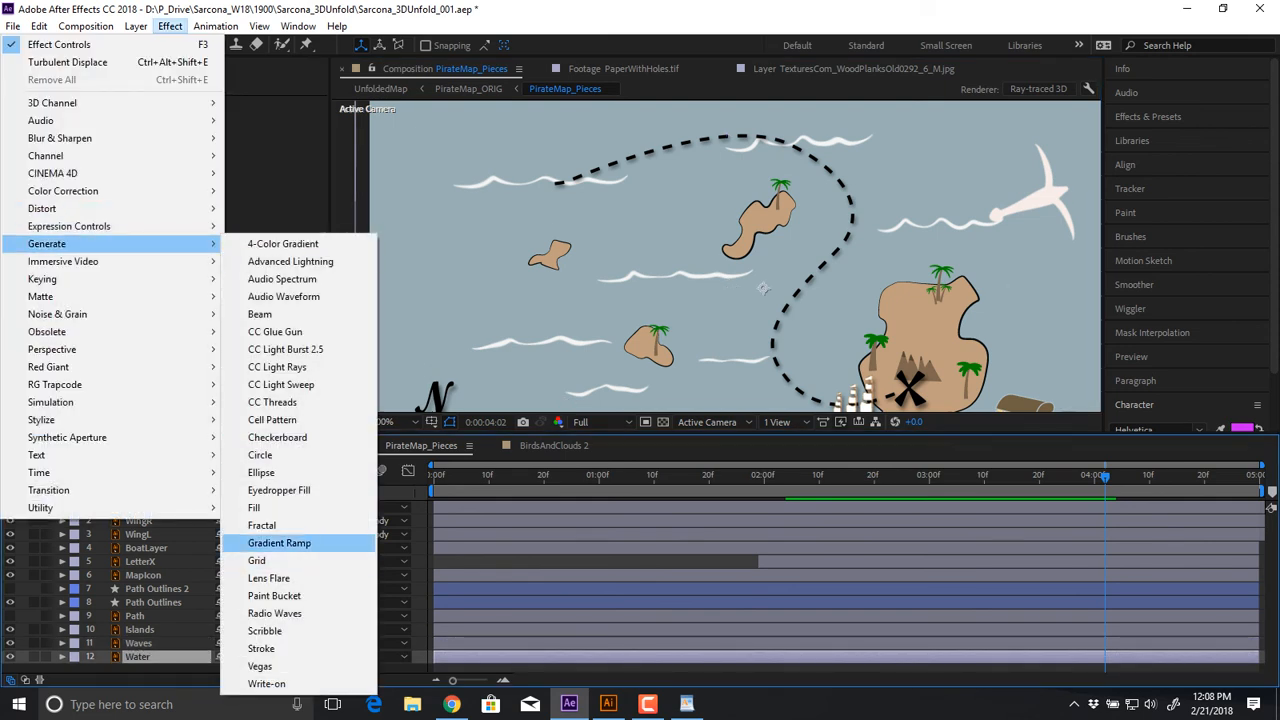
left_click(283, 243)
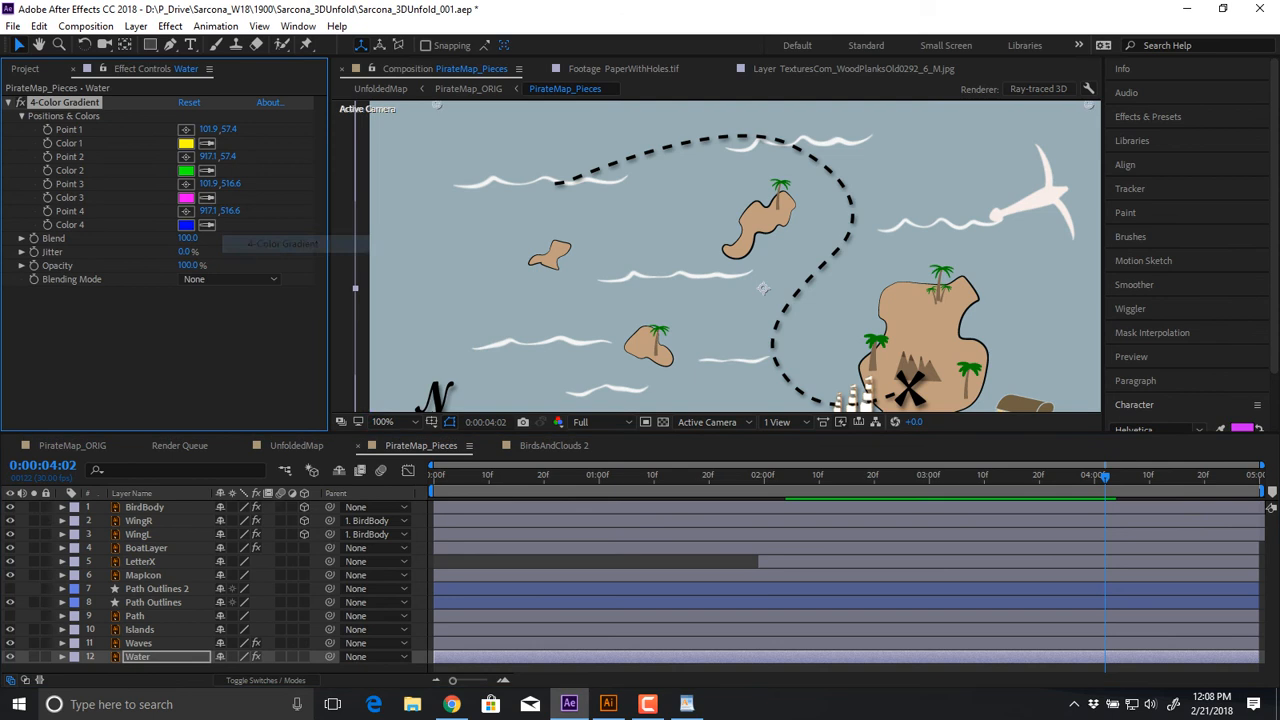
scroll(716, 256, "down", 1)
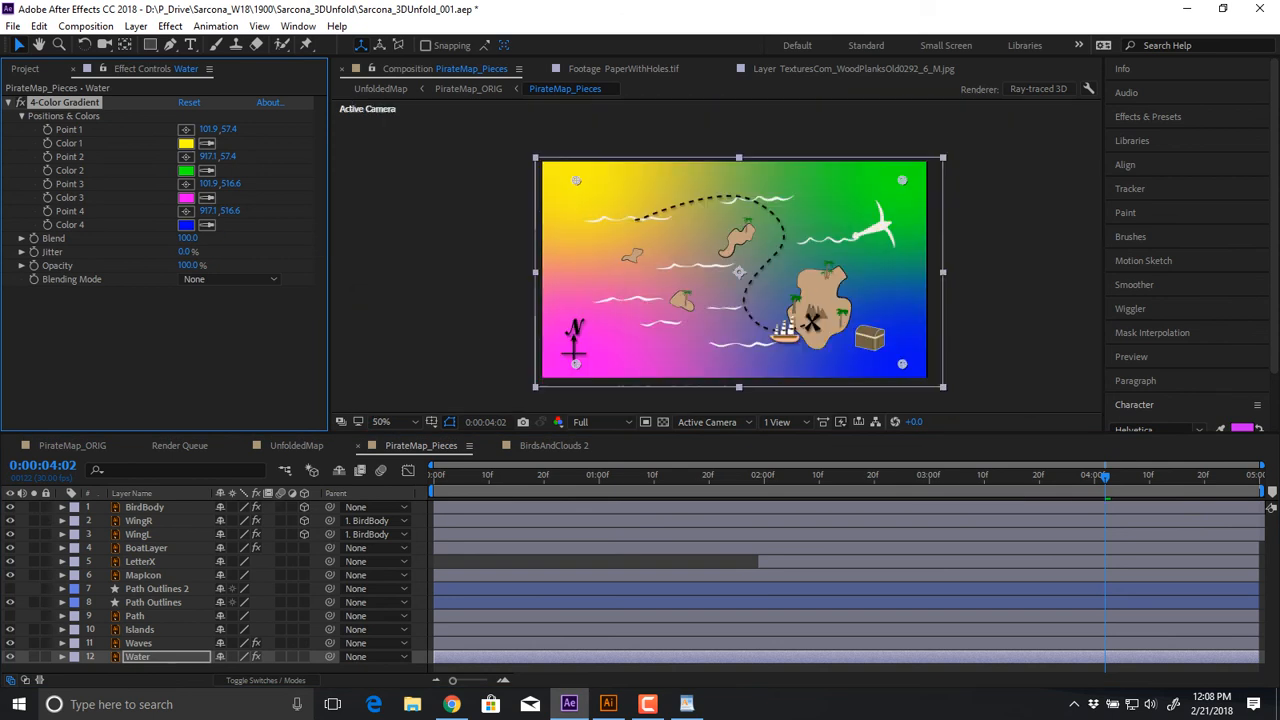
left_click(942, 264)
Set the gradient's Color 1 to a dark blue and sample that colour for Colors 2, 3 and 4
left_click(186, 143)
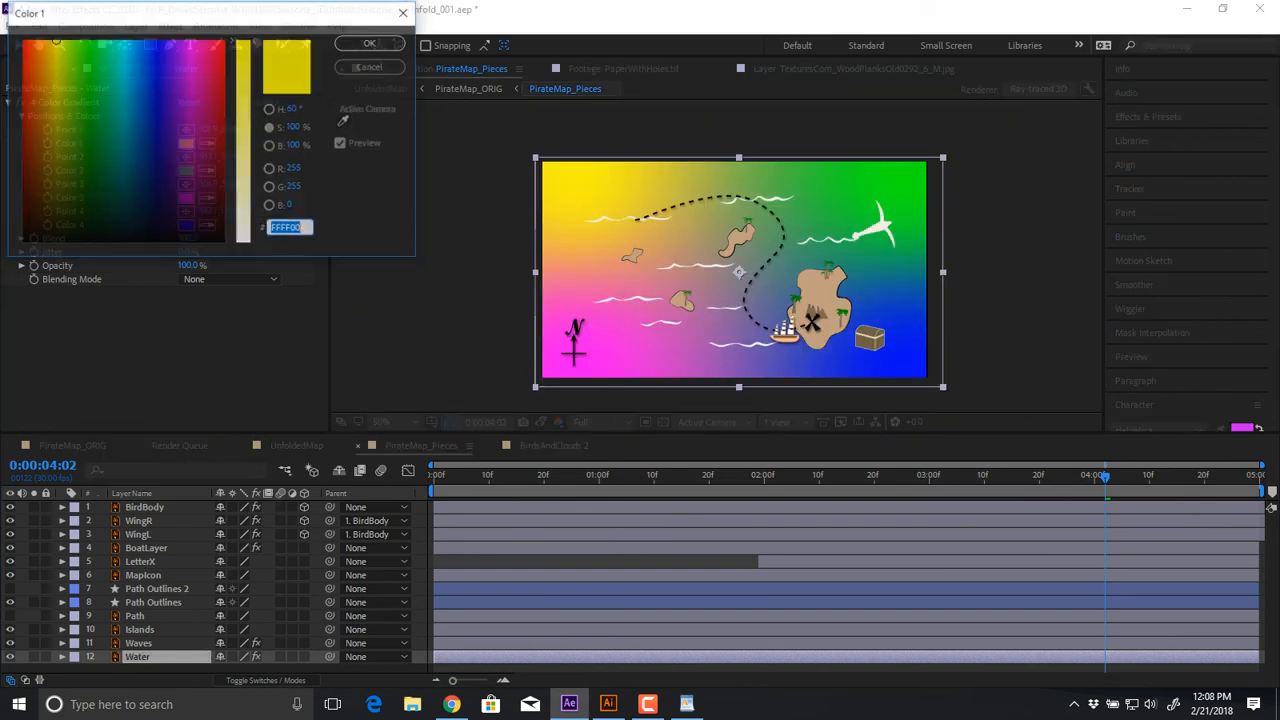
left_click(134, 137)
key("Return")
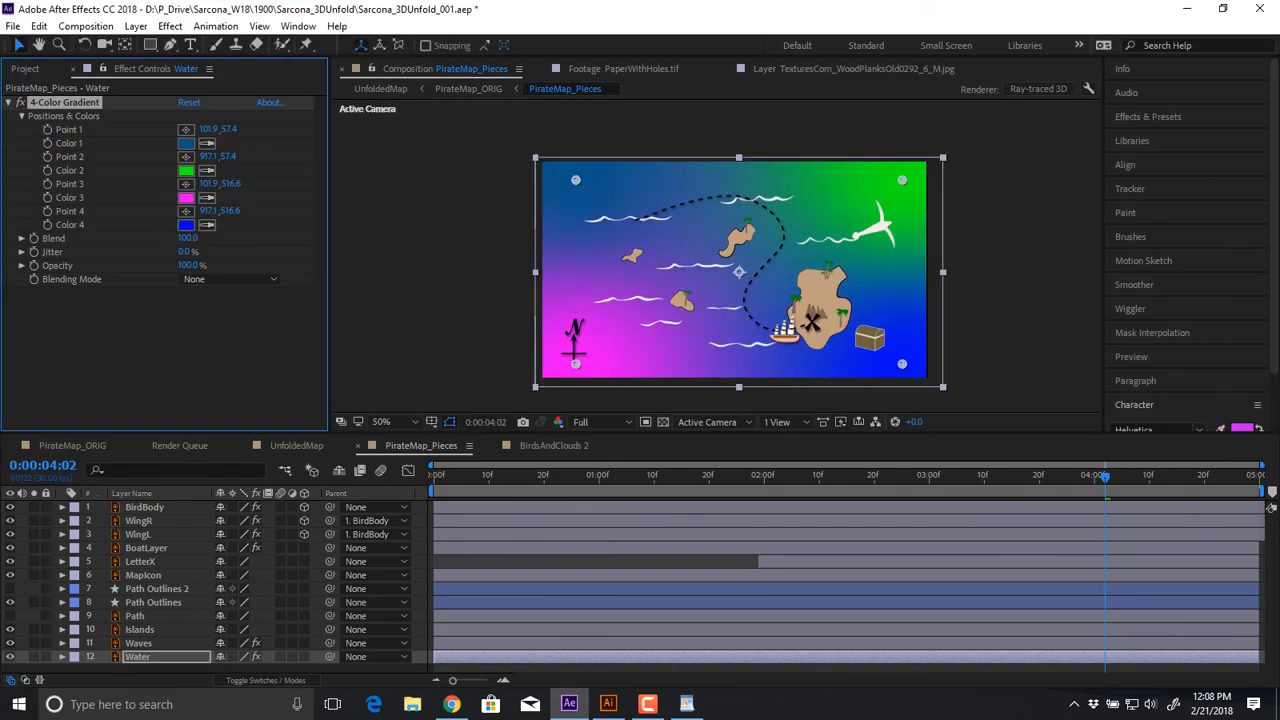
left_click(187, 143)
left_click(207, 198)
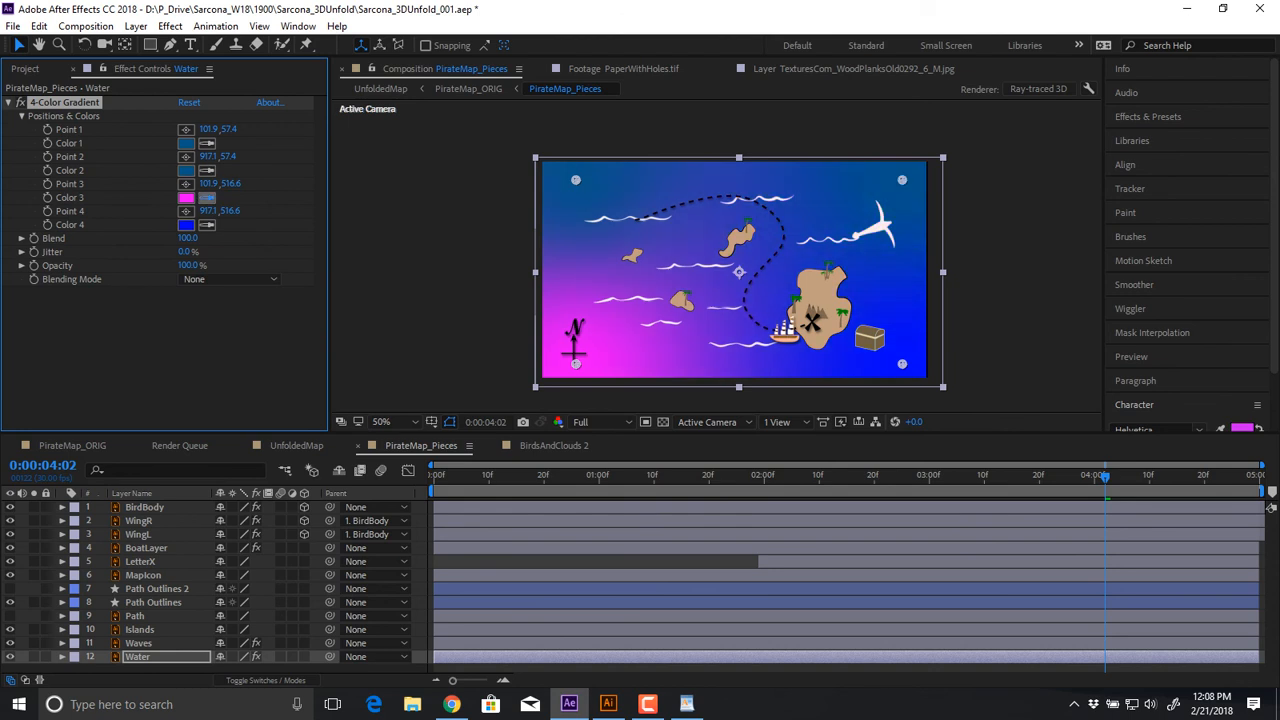
left_click(186, 170)
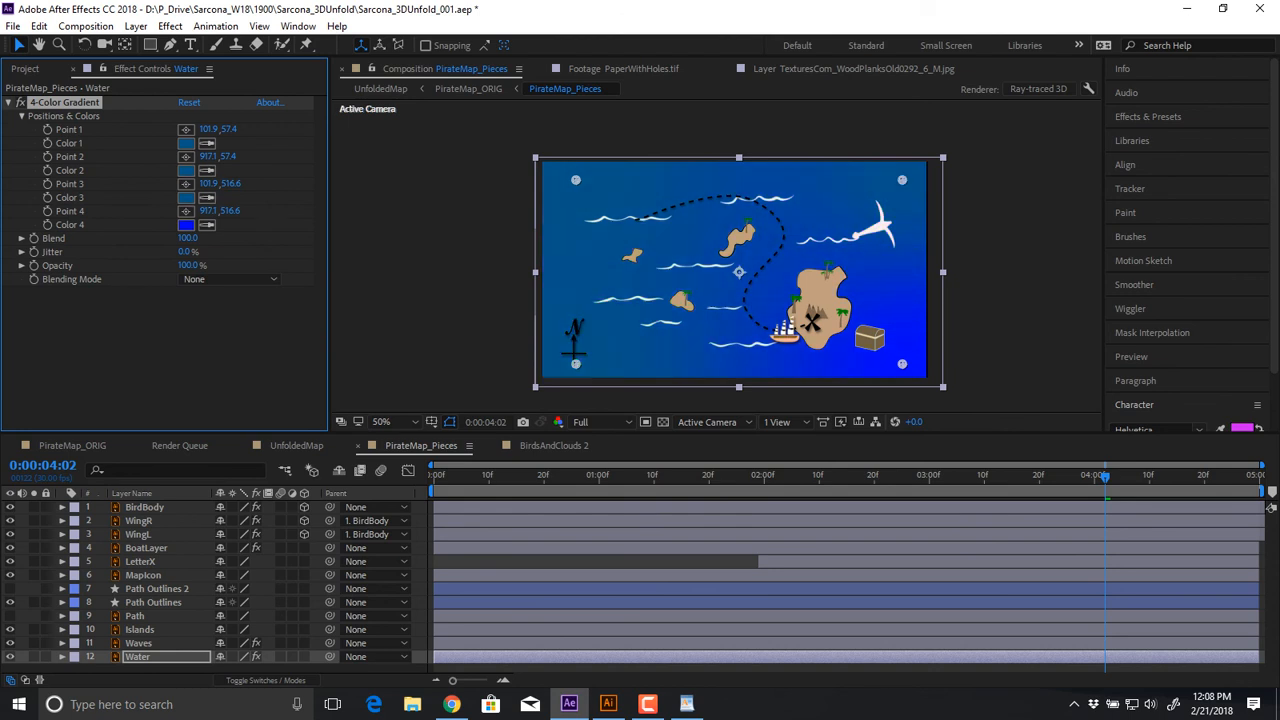
left_click(207, 225)
left_click(186, 197)
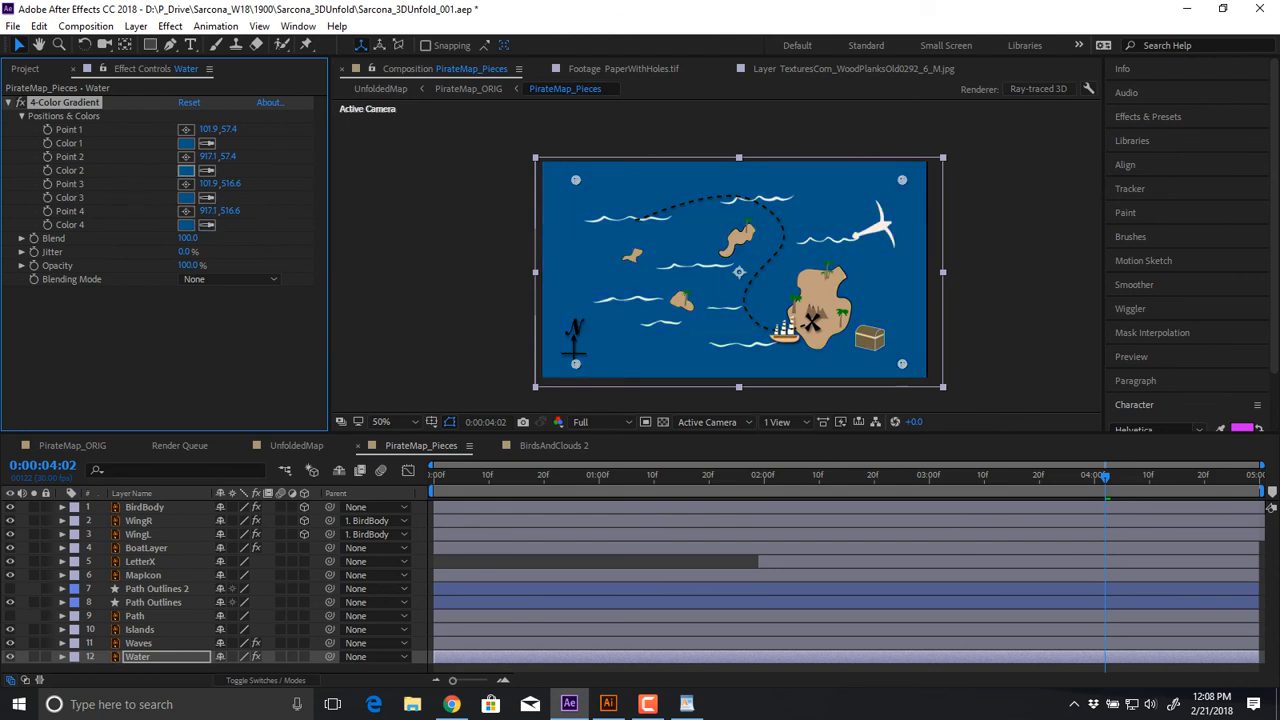
Change the gradient's Color 2 to a muted grey-blue and match Color 4 to it
left_click(186, 170)
left_click(185, 170)
left_click_drag(244, 152, 244, 114)
left_click_drag(113, 122, 122, 137)
left_click_drag(244, 116, 244, 203)
left_click(371, 43)
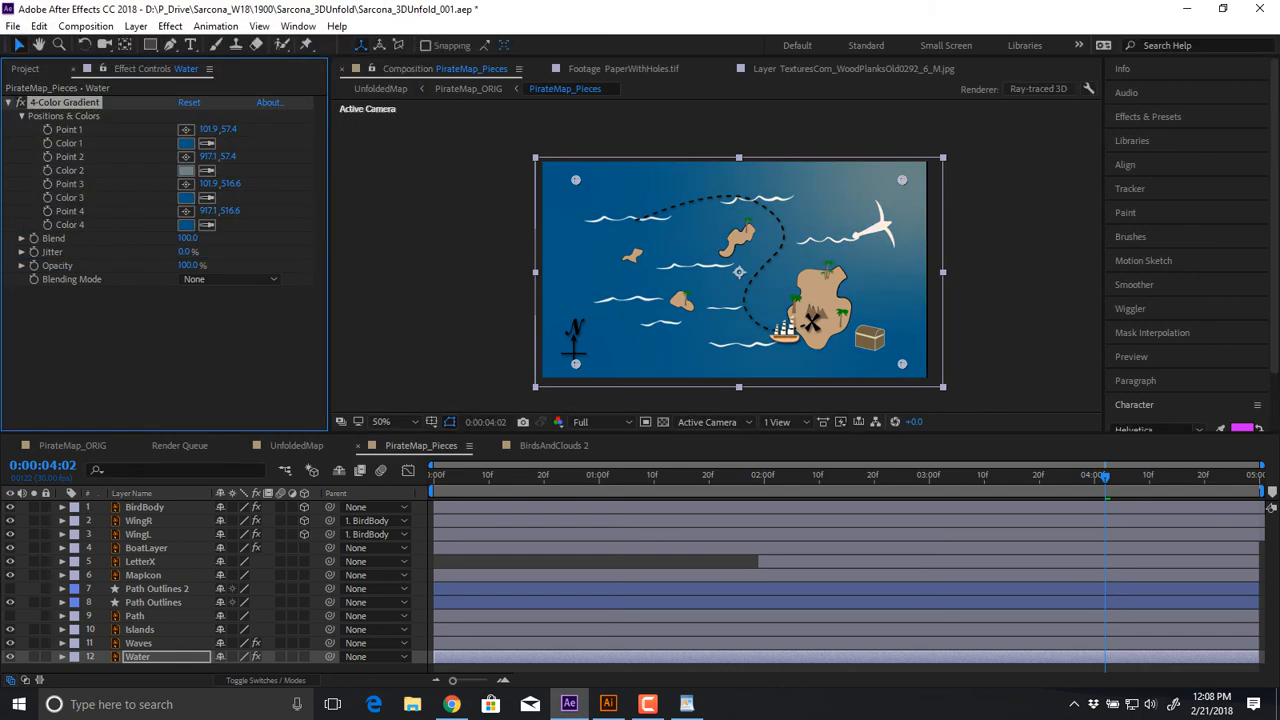
left_click(942, 264)
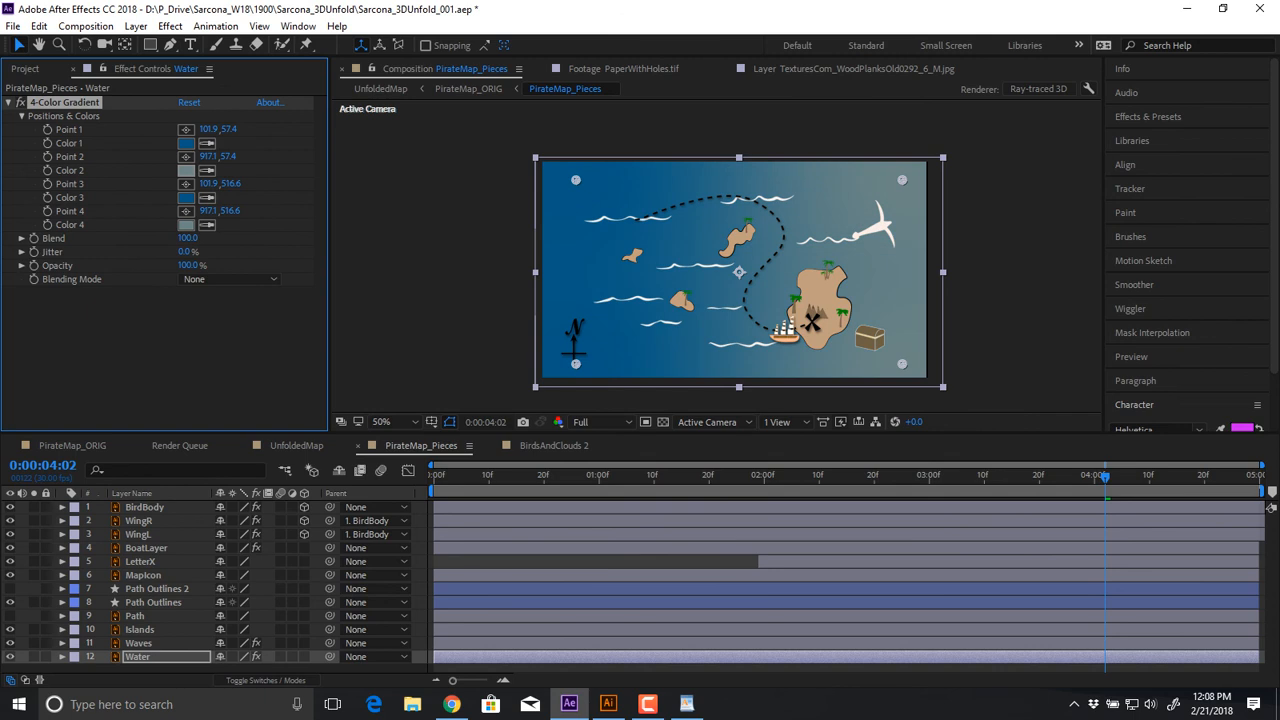
Try the Add and Screen blending modes for the 4-Color Gradient and set it to Darken
left_click(230, 279)
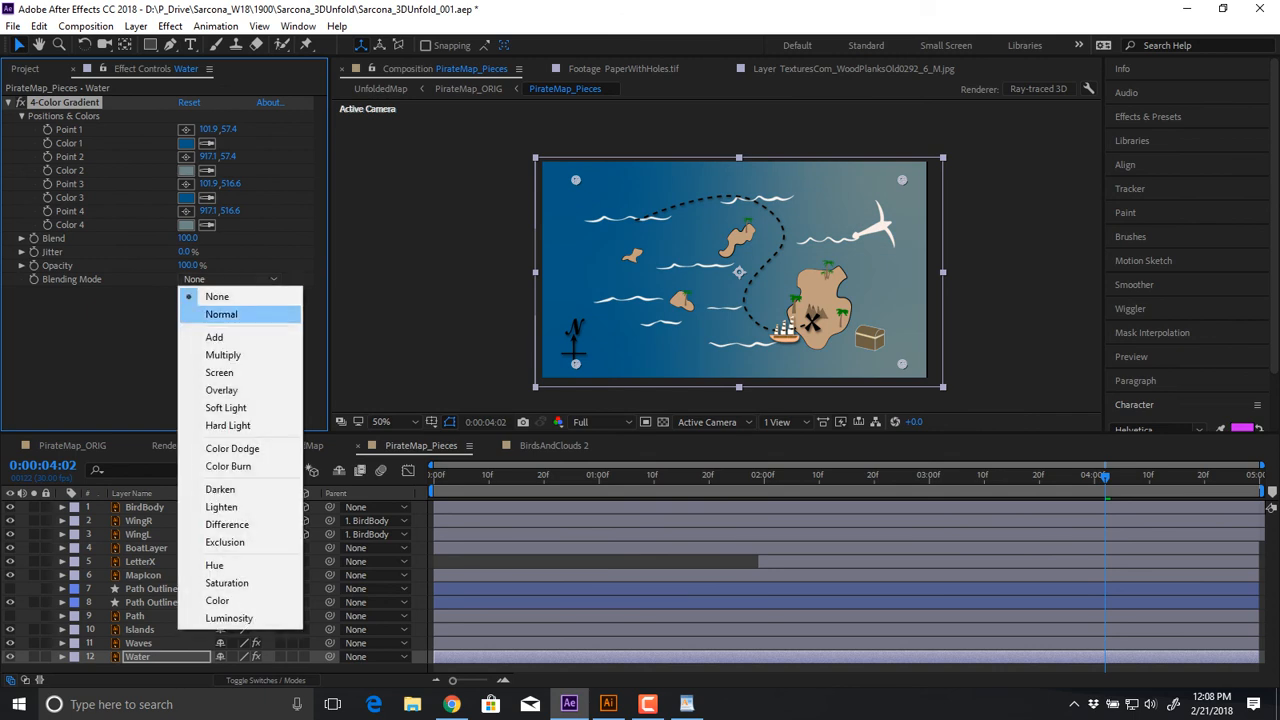
left_click(214, 337)
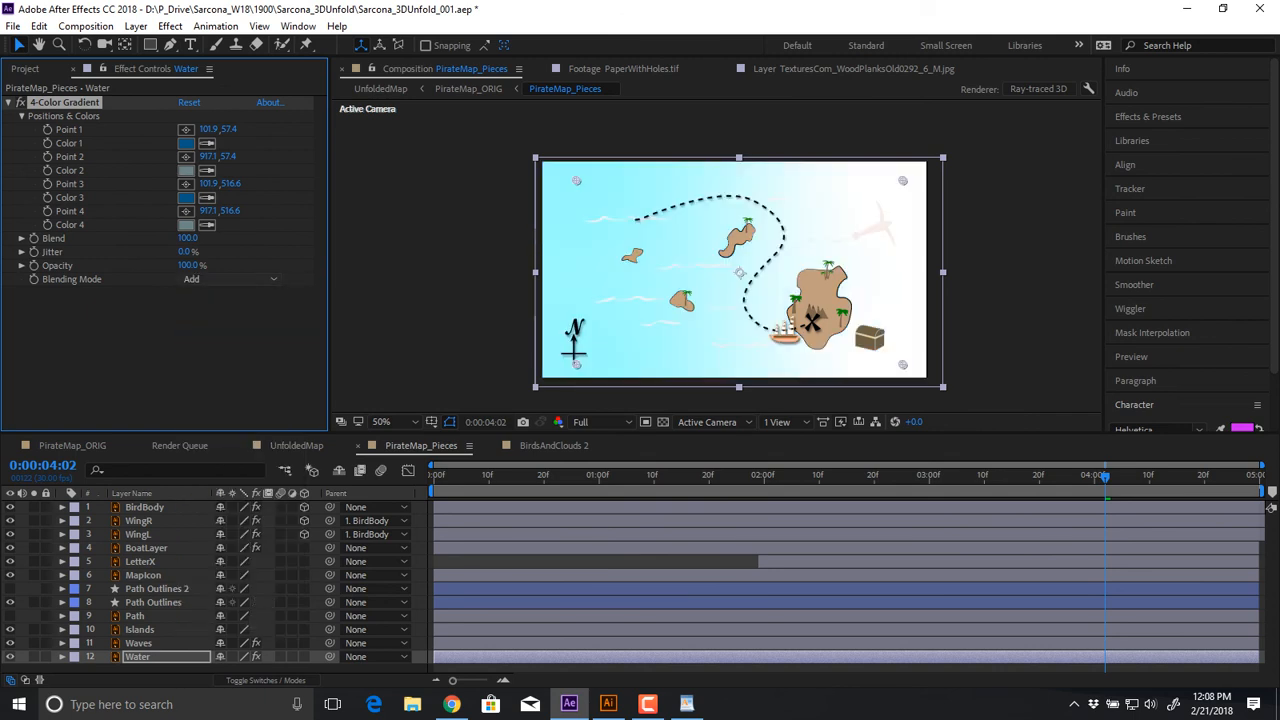
left_click(230, 279)
left_click(219, 372)
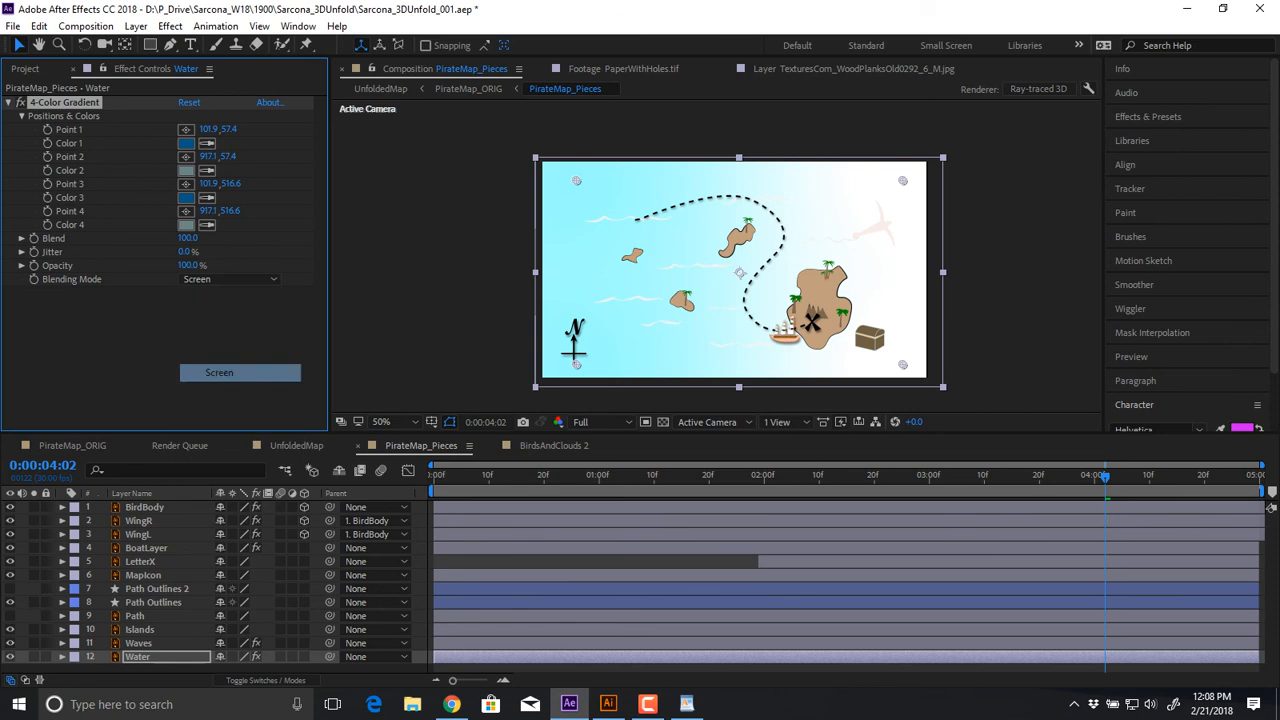
scroll(717, 256, "up", 1)
scroll(717, 256, "down", 1)
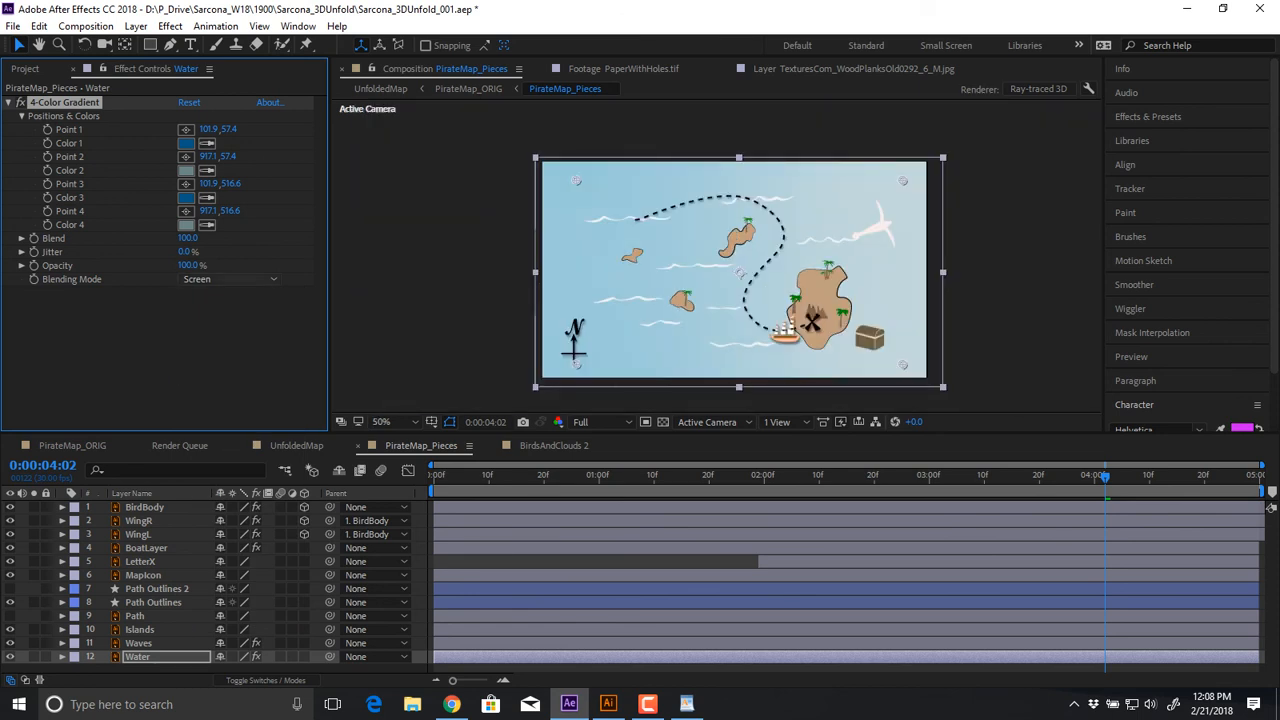
left_click(230, 279)
left_click(220, 489)
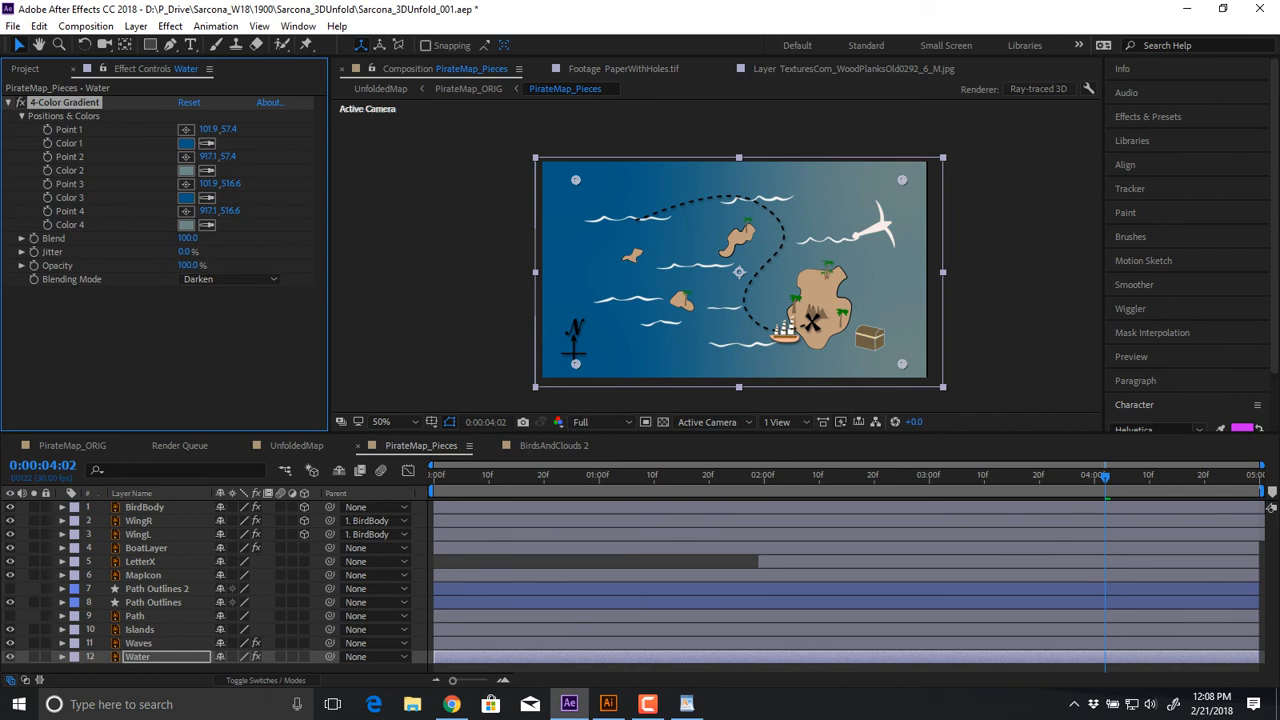
Add the Add Grain effect from the Noise & Grain group to the Water layer
left_click(170, 26)
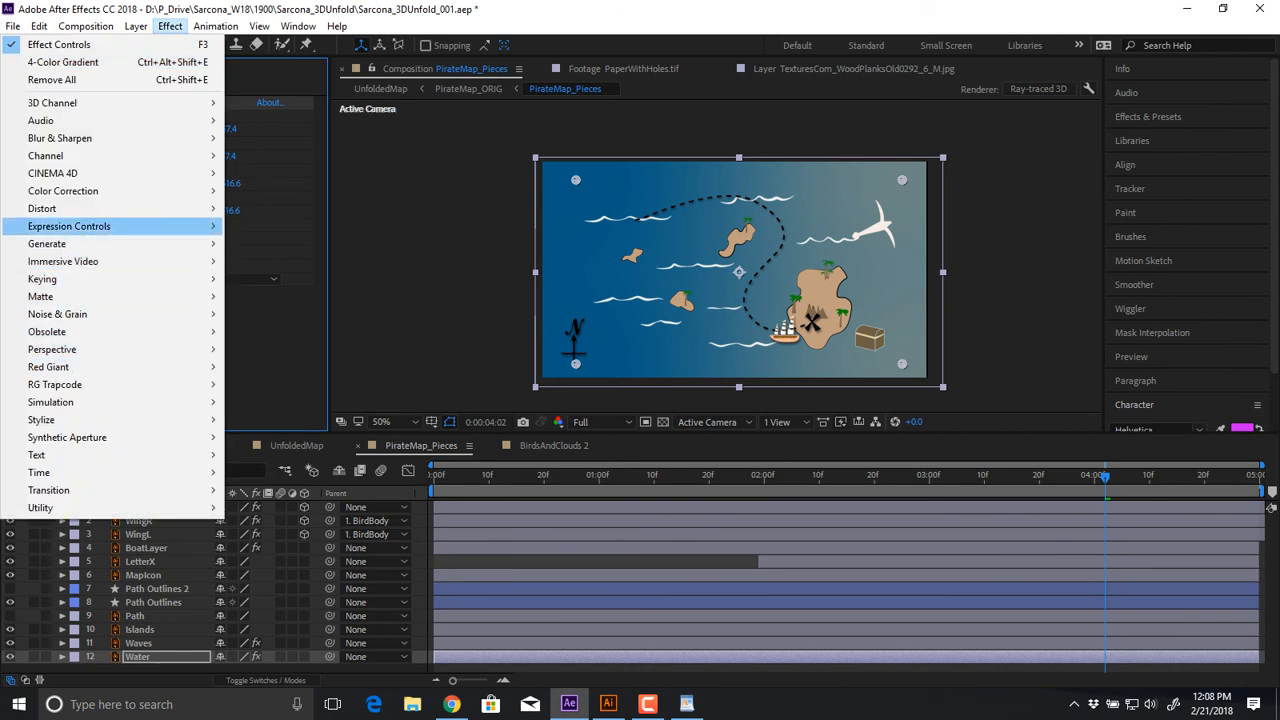
mouse_move(63, 261)
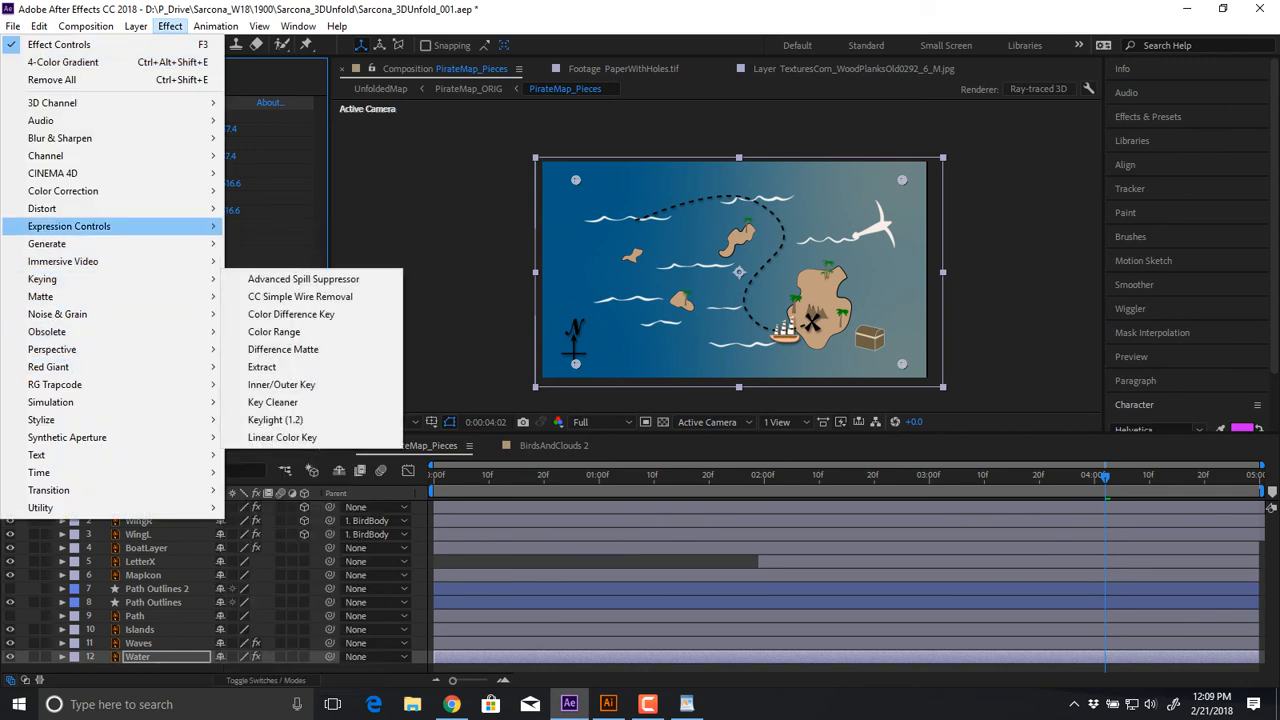
mouse_move(42, 208)
mouse_move(57, 314)
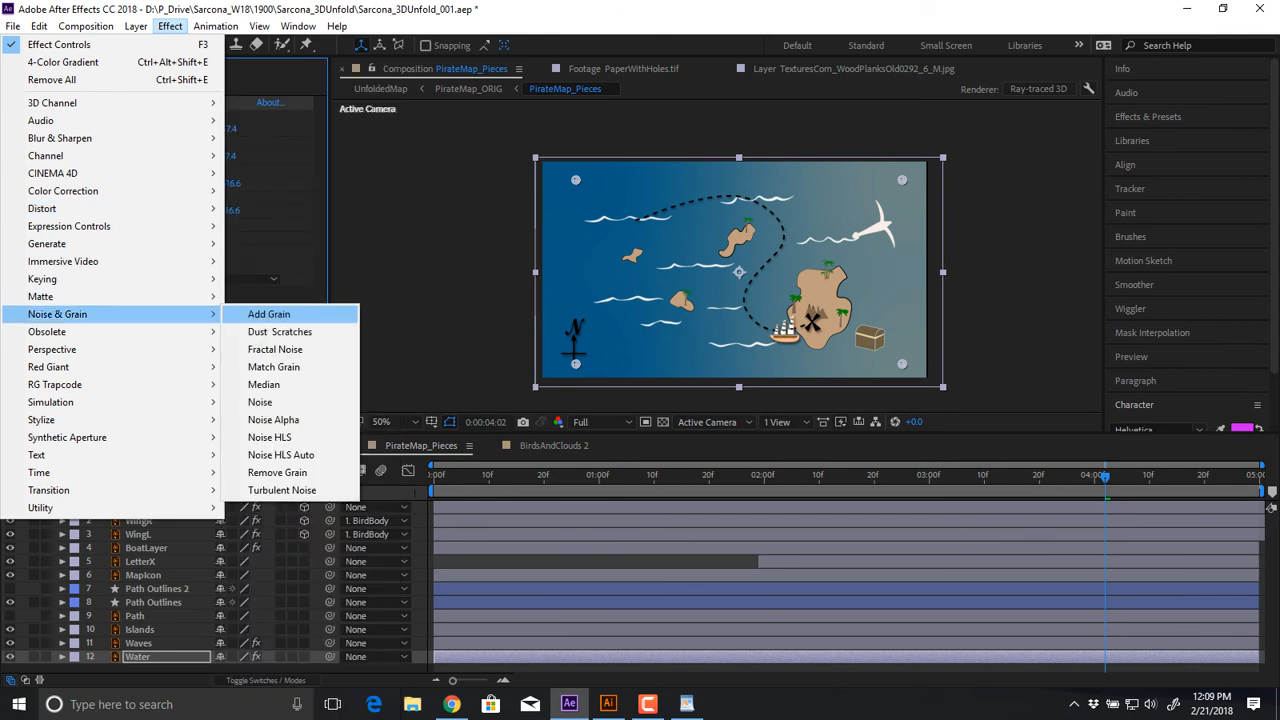
left_click(286, 314)
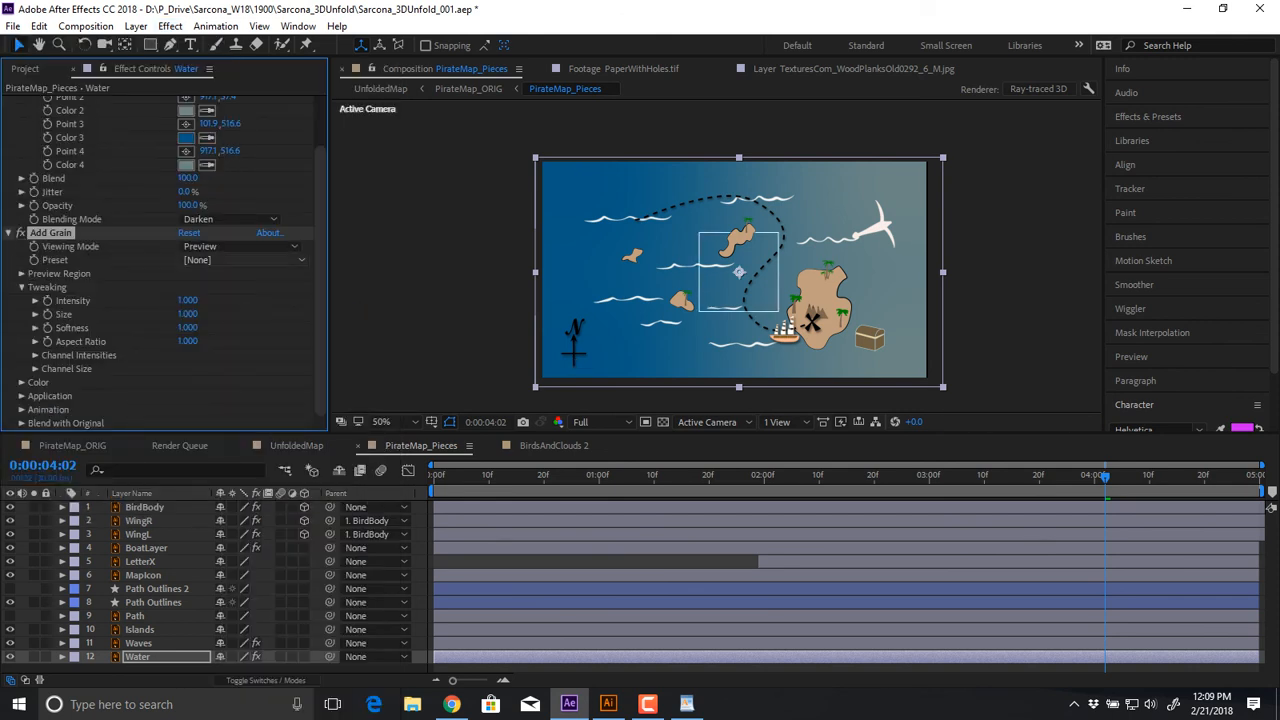
Undo the Add Grain effect and apply the Noise effect to the Water layer with Amount of Noise at 46%
key("ctrl+z")
left_click(170, 26)
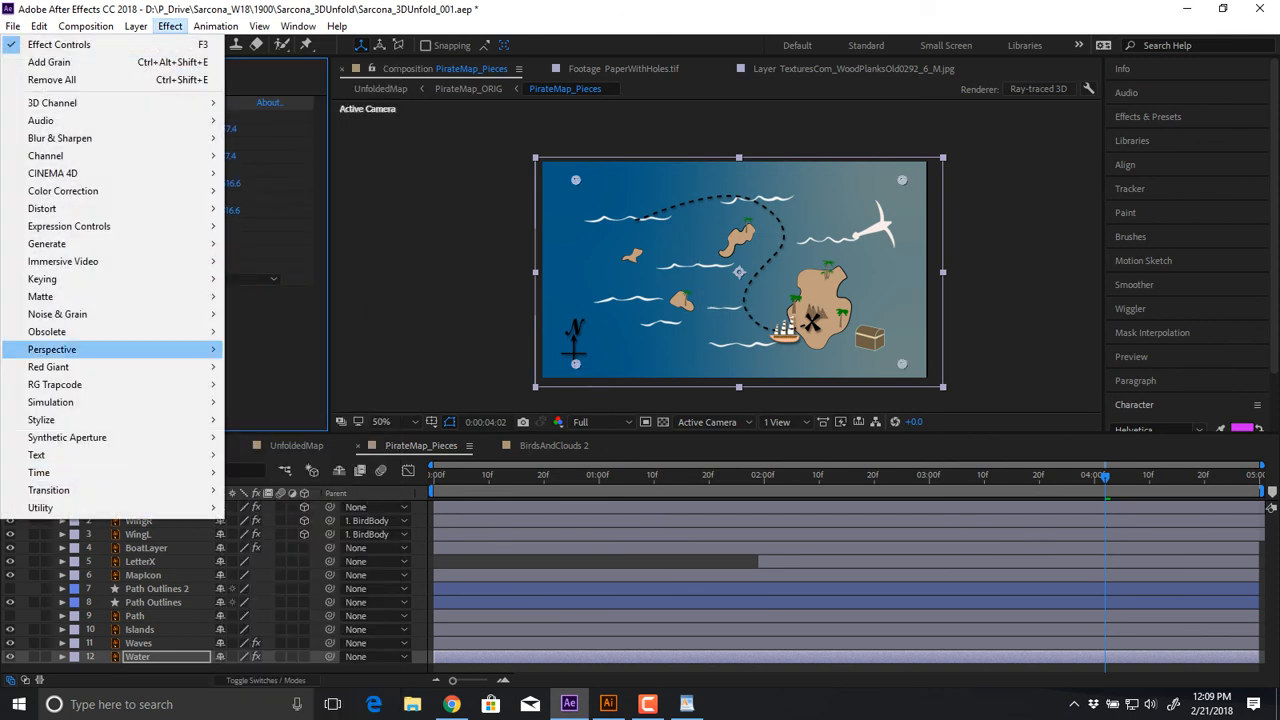
mouse_move(57, 314)
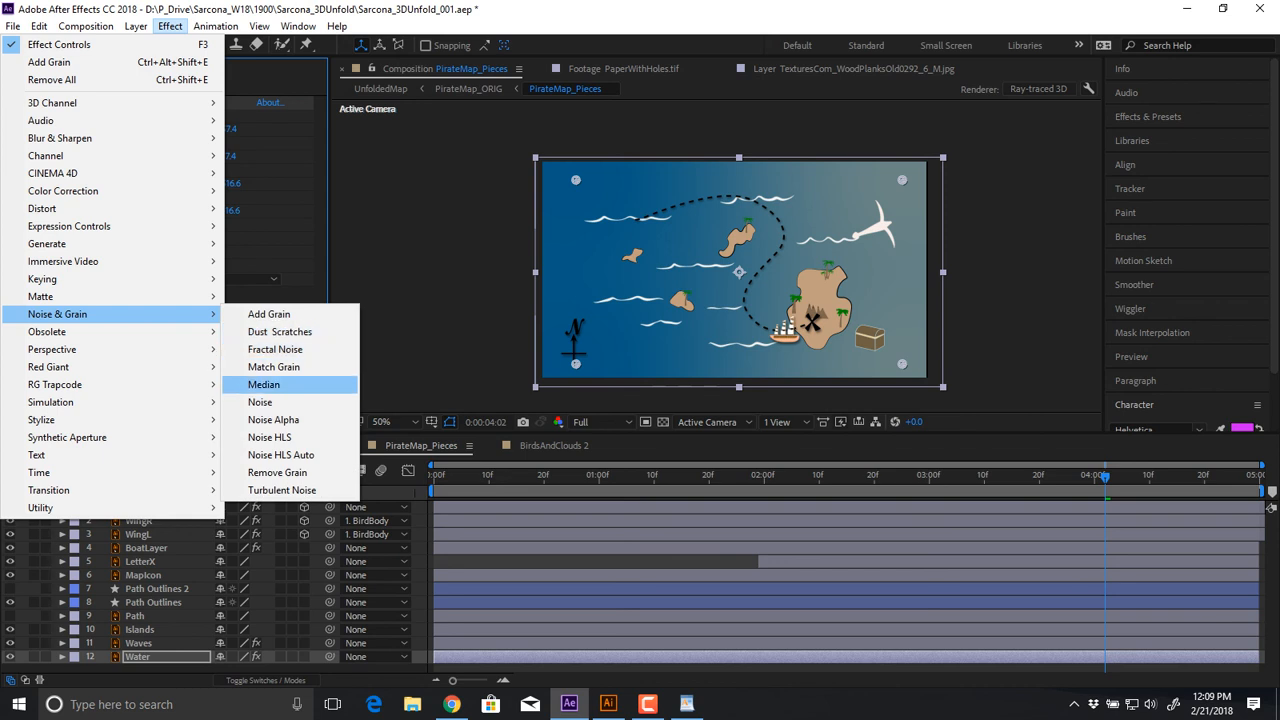
left_click(262, 402)
scroll(716, 256, "up", 2)
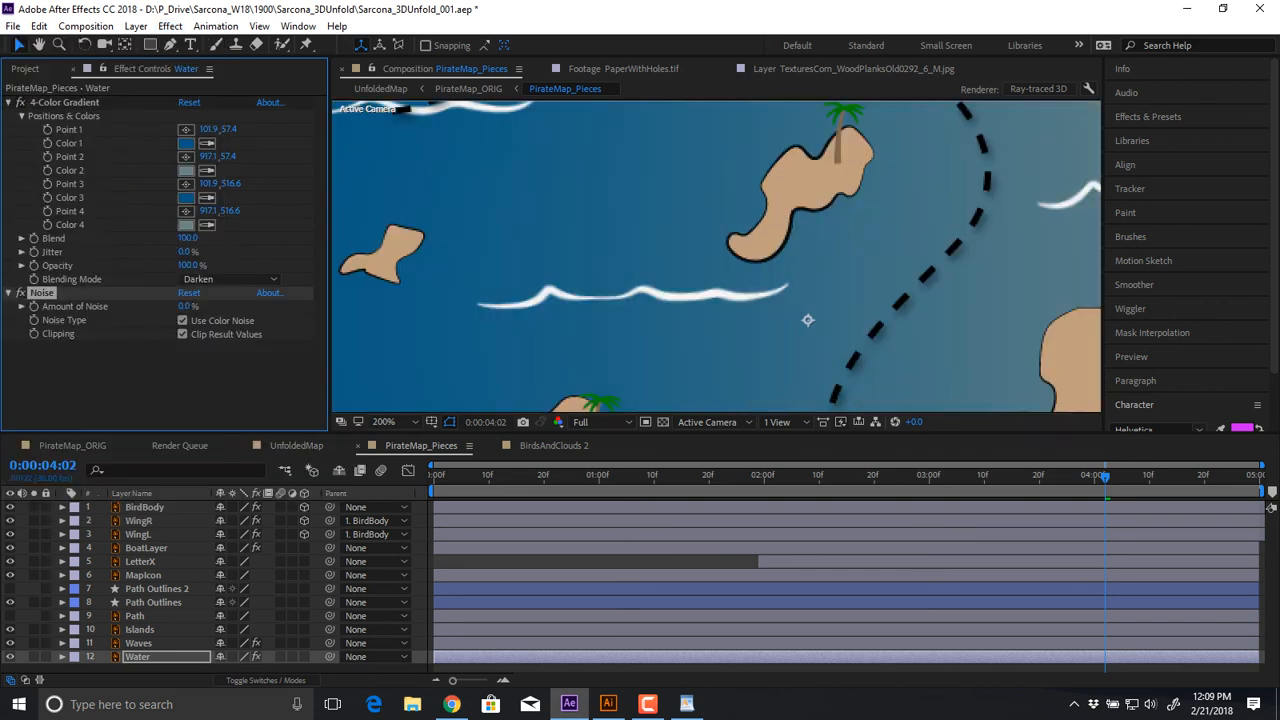
left_click_drag(188, 306, 224, 306)
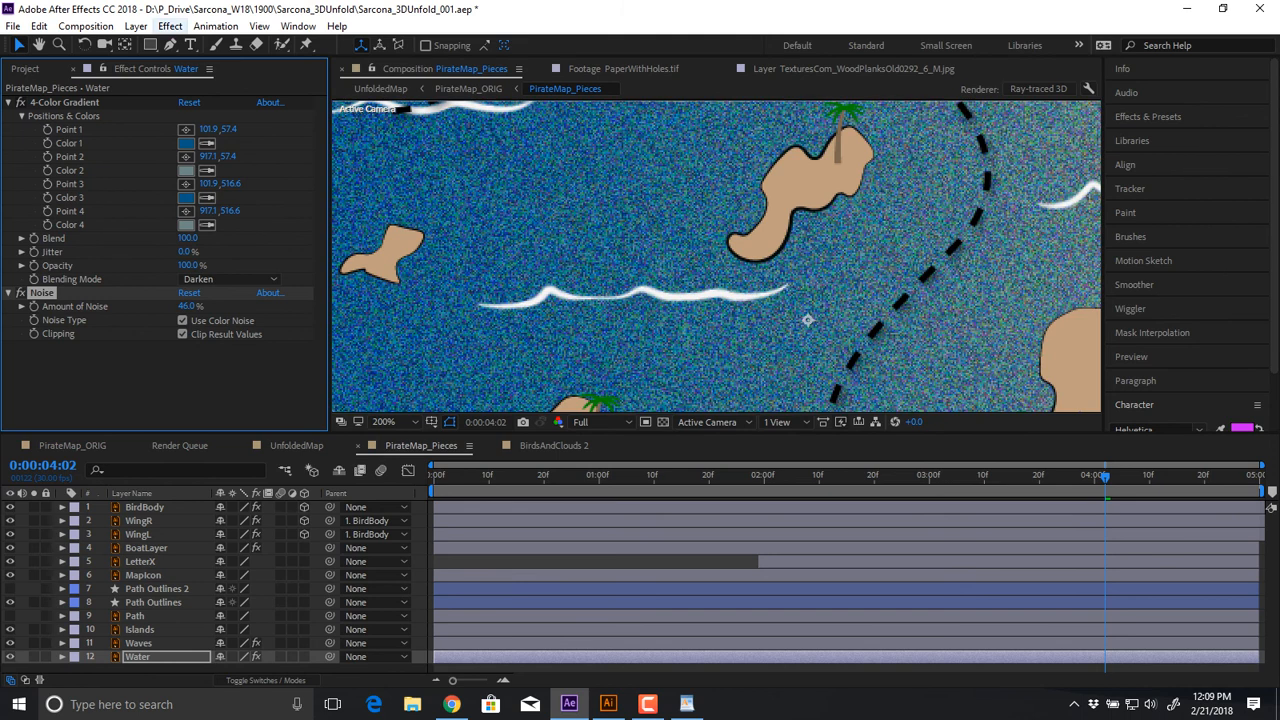
Add a Gaussian Blur effect to the Water layer and set its Blurriness to 8.5
left_click(170, 26)
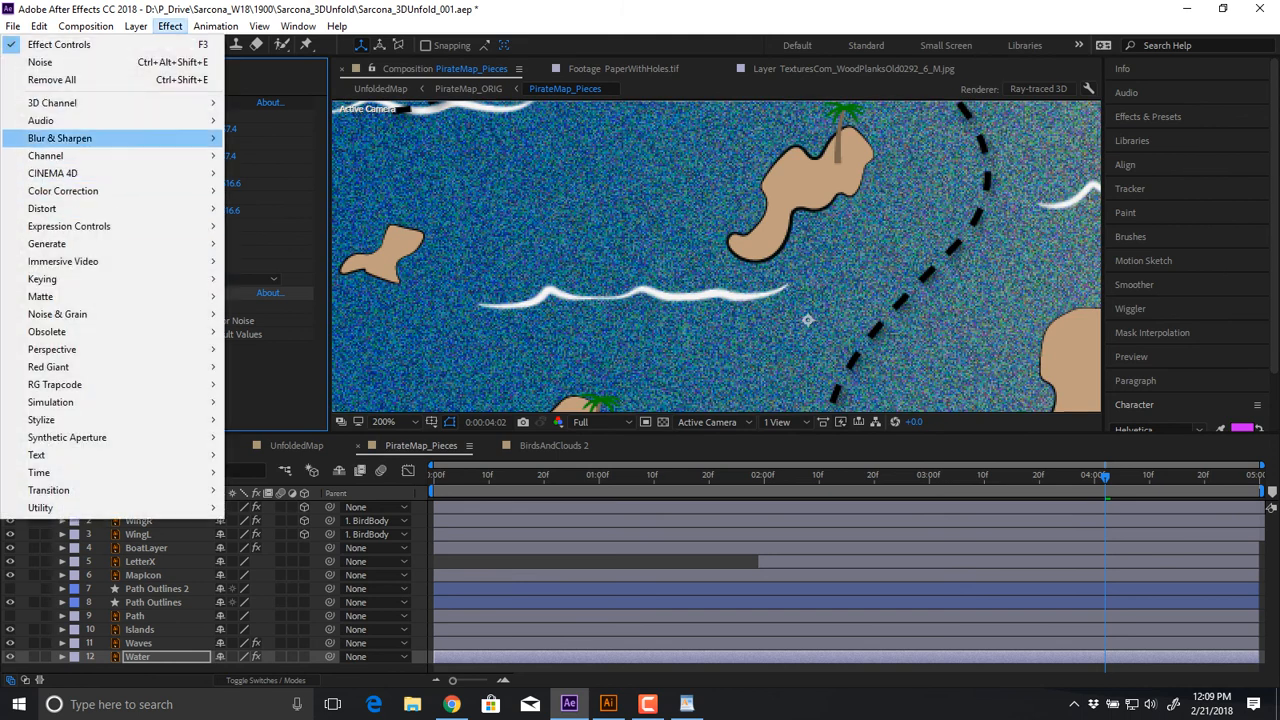
mouse_move(100, 138)
left_click(276, 331)
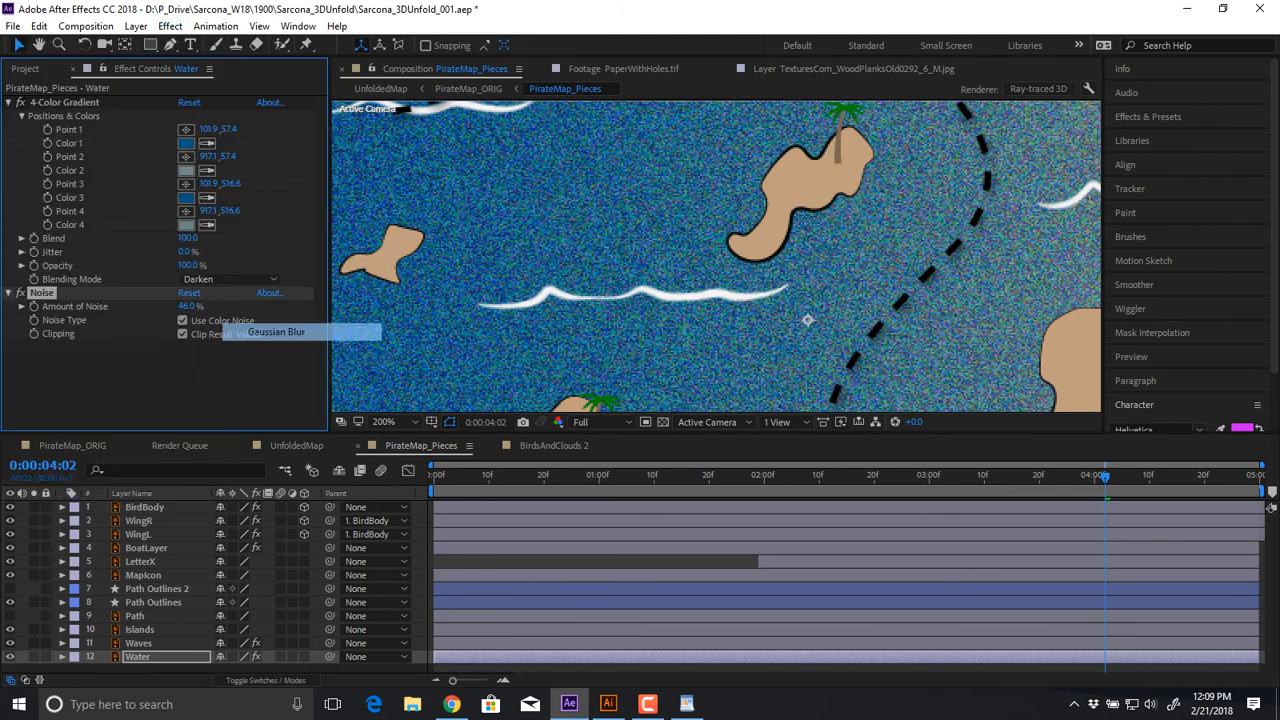
left_click_drag(184, 361, 219, 361)
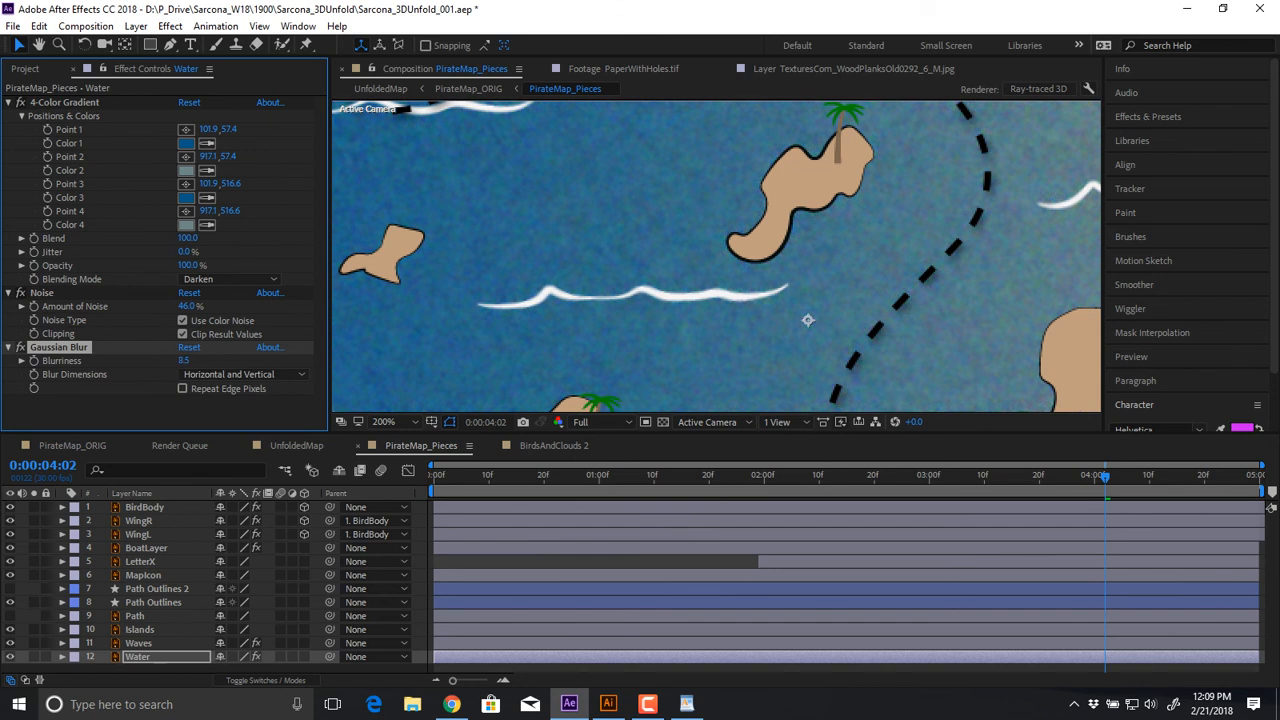
scroll(808, 320, "down", 2)
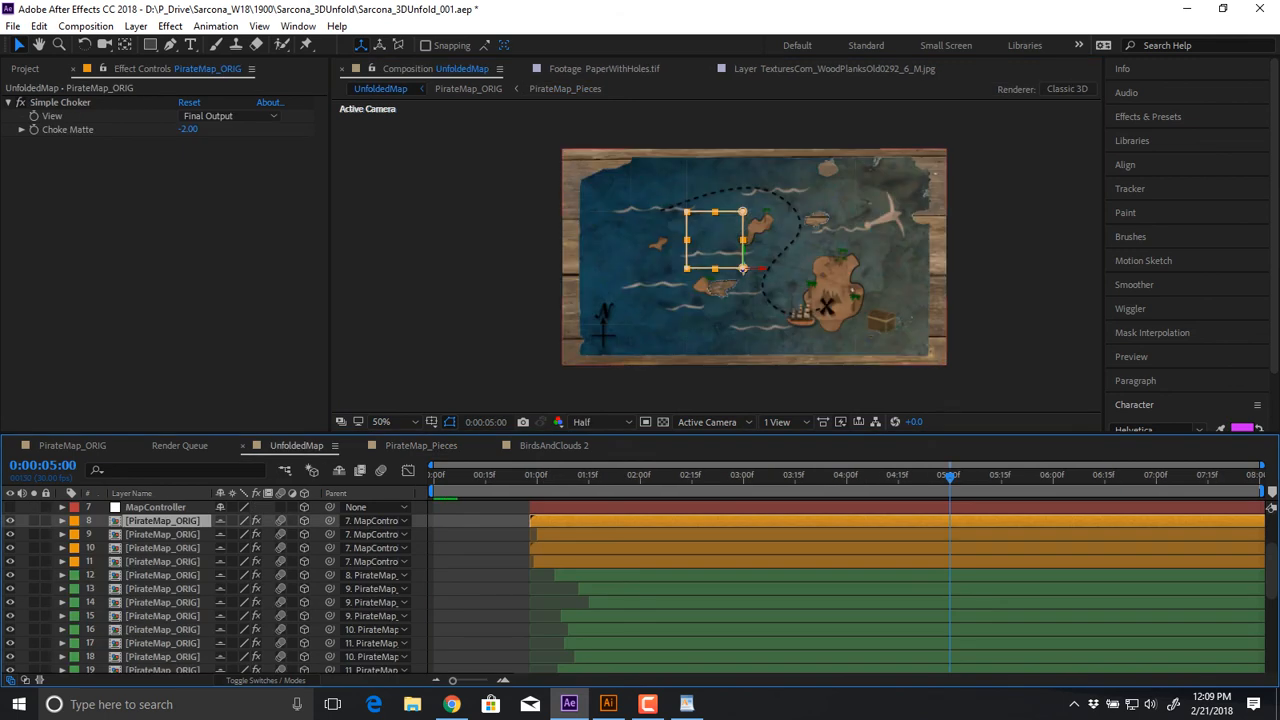
Inspect the textured water up close in the UnfoldedMap composition and preview the full map animation
scroll(755, 255, "up", 2)
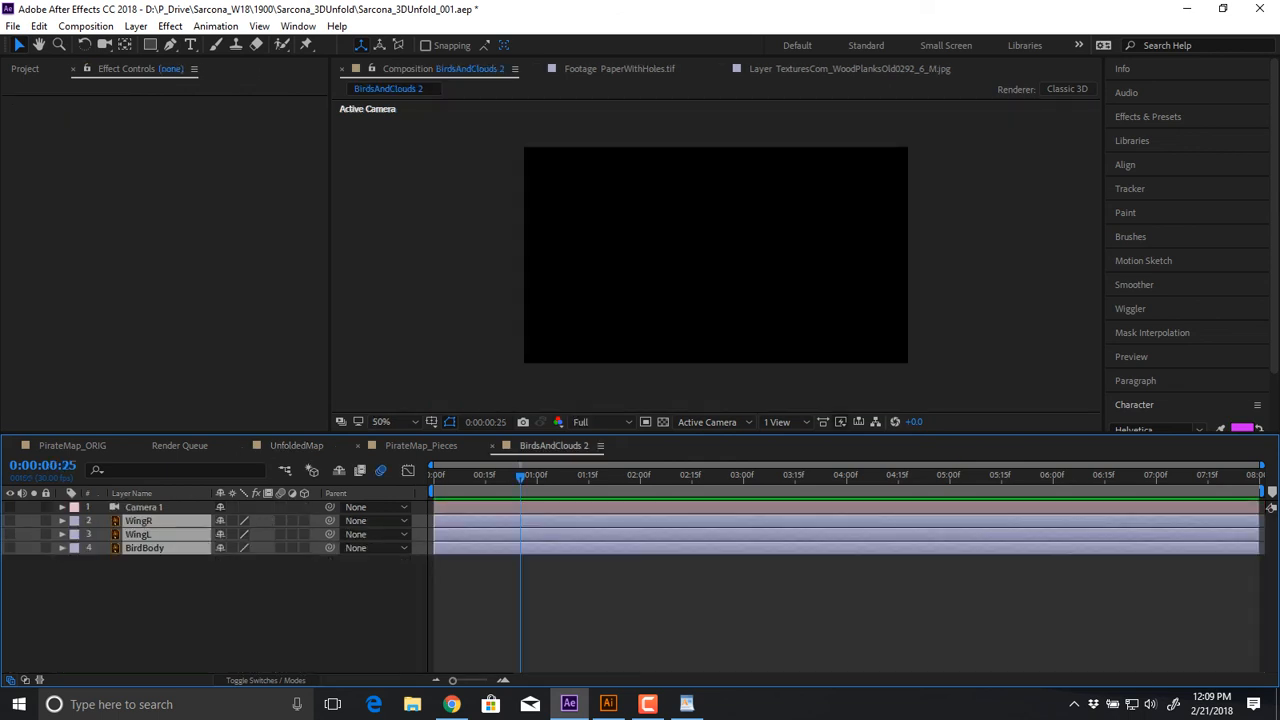
left_click(421, 446)
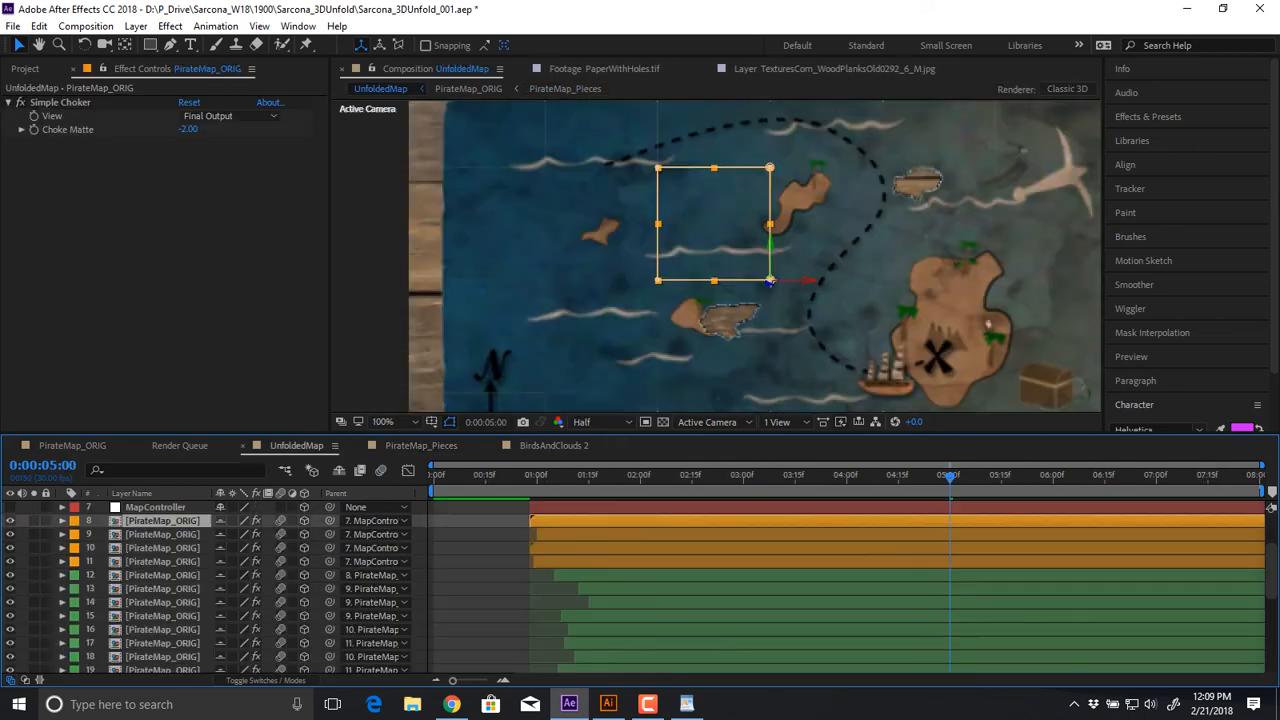
key("comma")
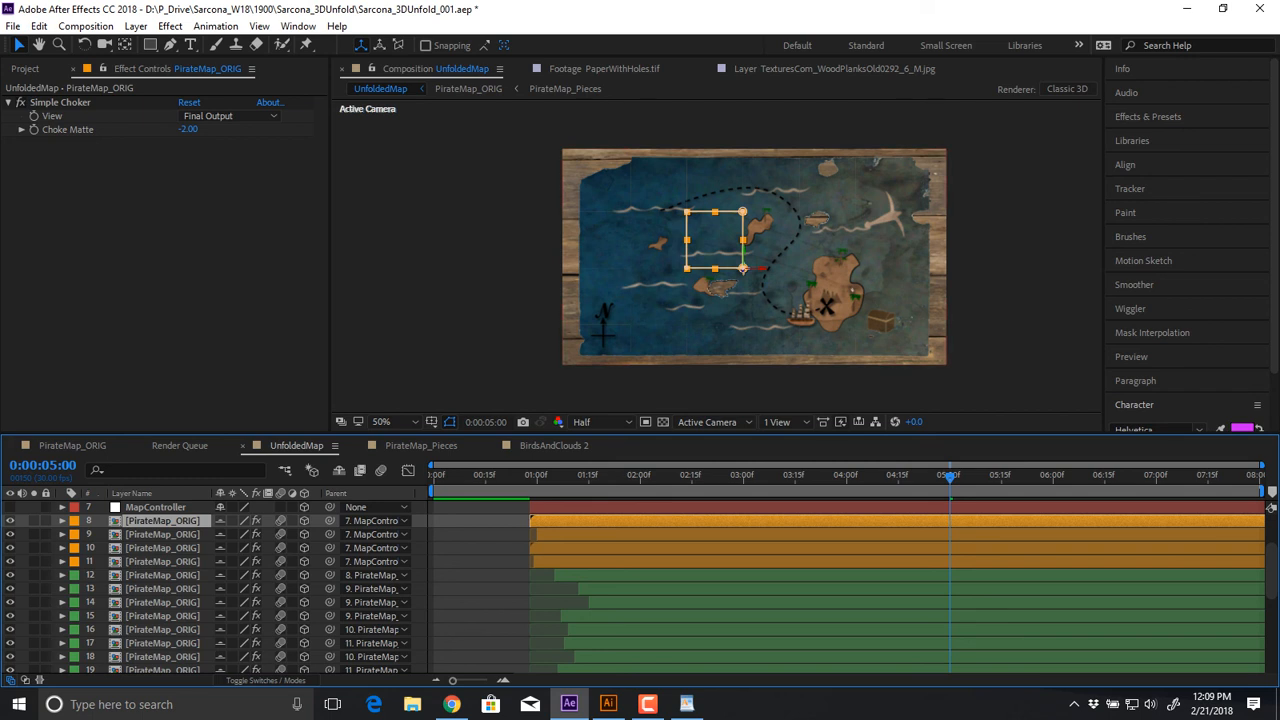
key("space")
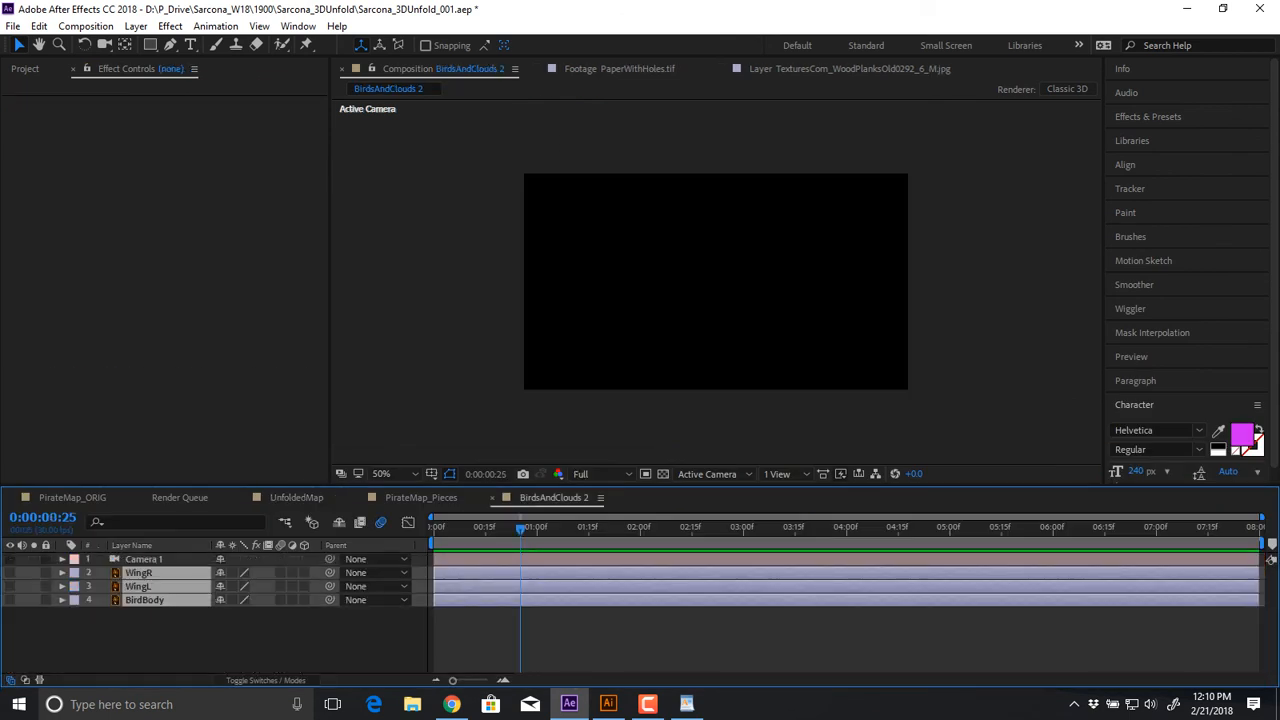
Create a cyan solid in BirdsAndClouds 2 and keyframe its Position from 480, 270 at 0:00:01:16 to 480, 779 at 0:00:02:29
key("ctrl+y")
key("Return")
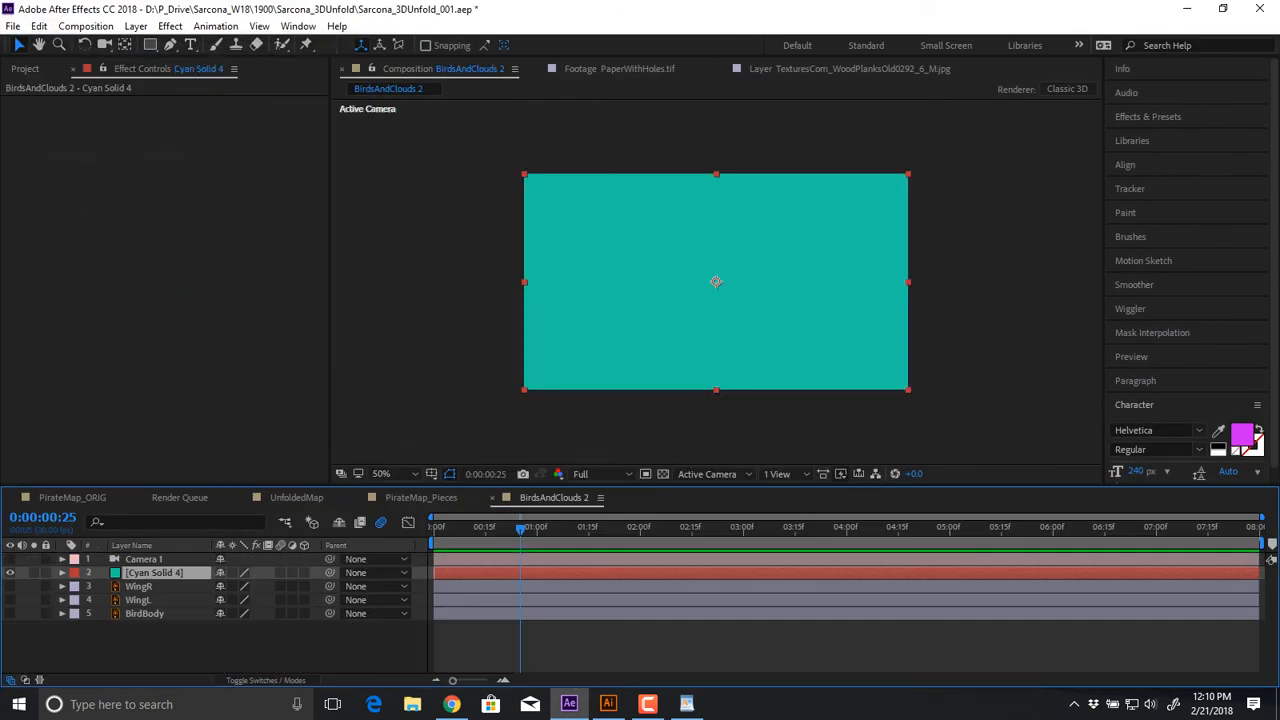
key("p")
key("space")
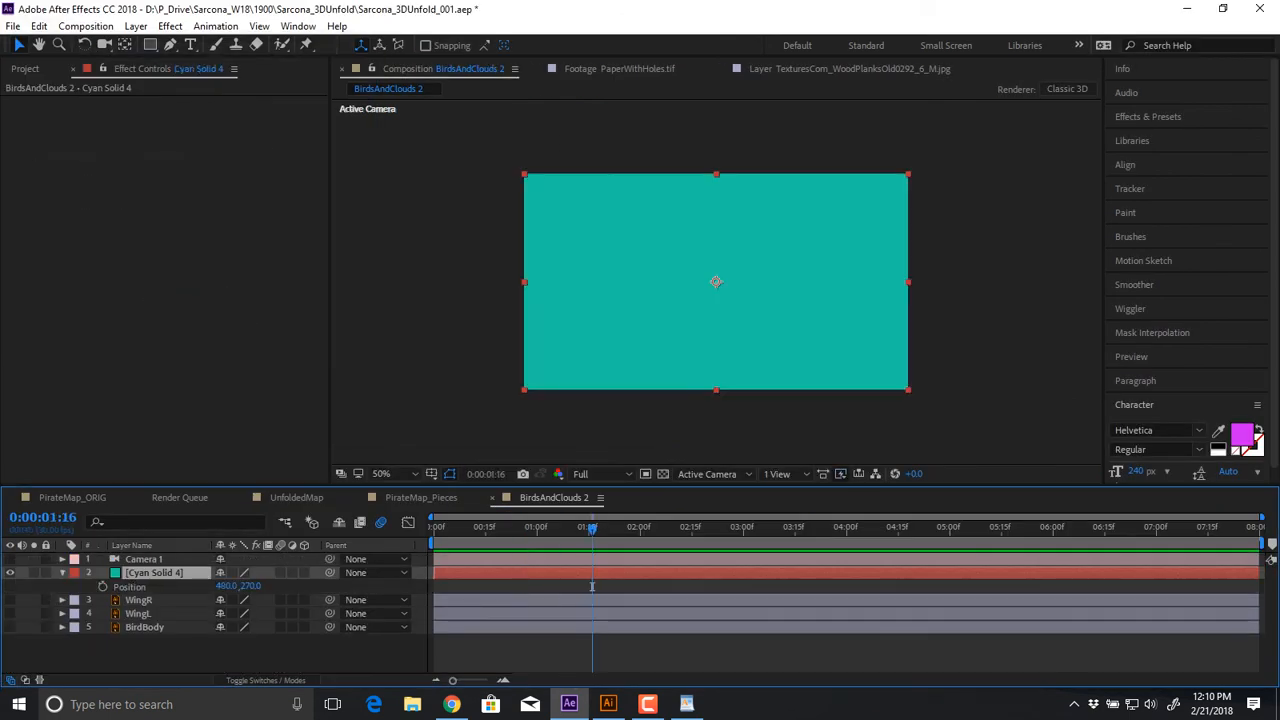
left_click(102, 587)
left_click_drag(592, 528, 740, 528)
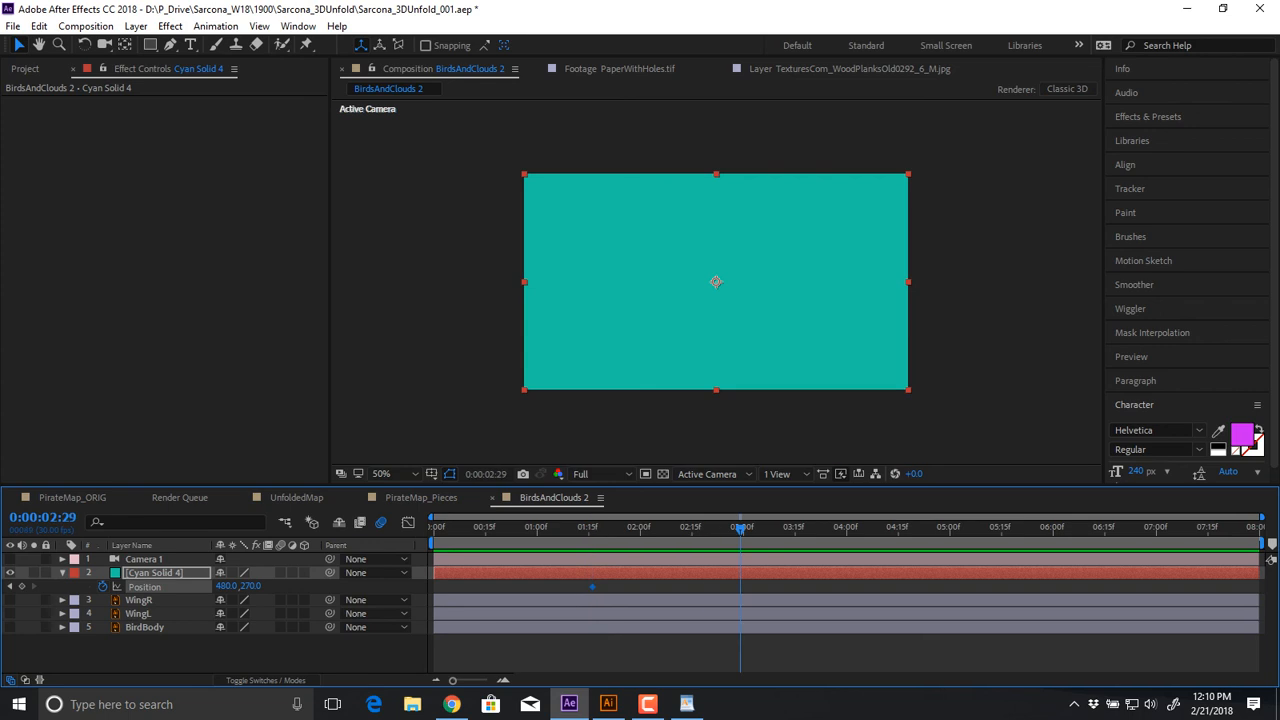
left_click_drag(251, 587, 550, 587)
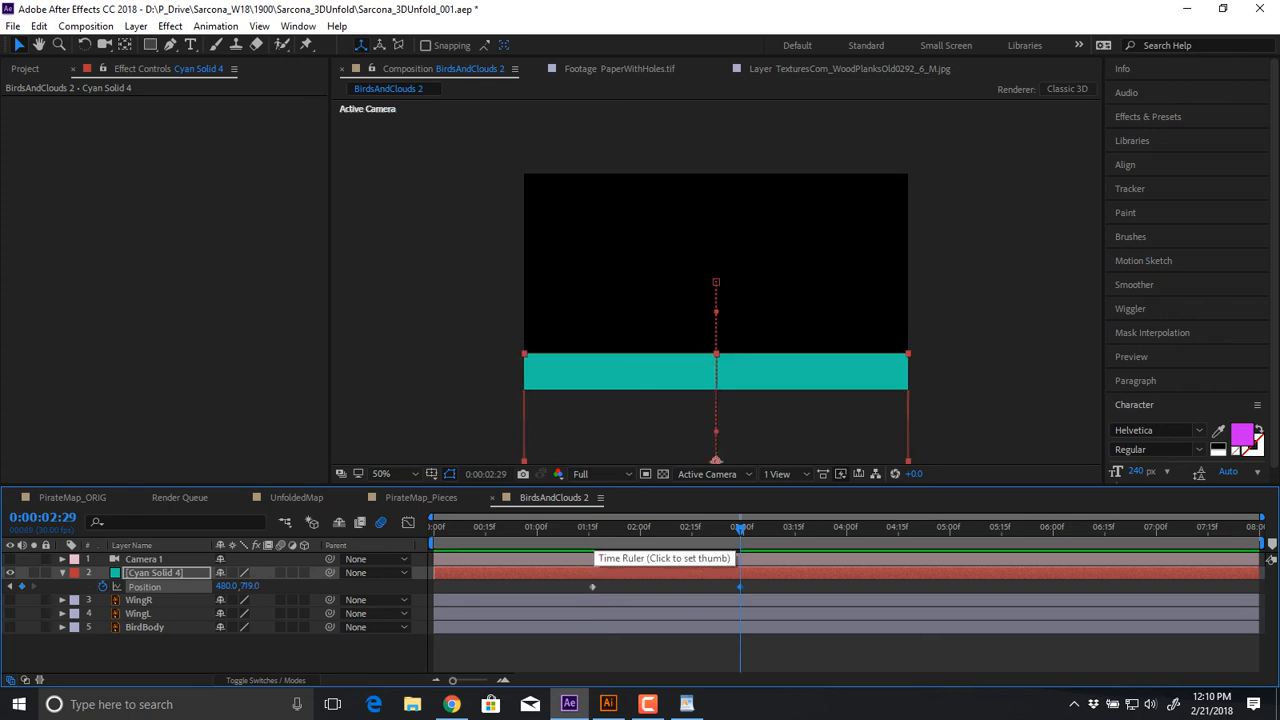
Try shifting the cyan solid's layer about four seconds later, and try slipping its keyframes within the bar using the Pan Behind tool
left_click_drag(740, 528, 550, 528)
left_click_drag(594, 572, 998, 572)
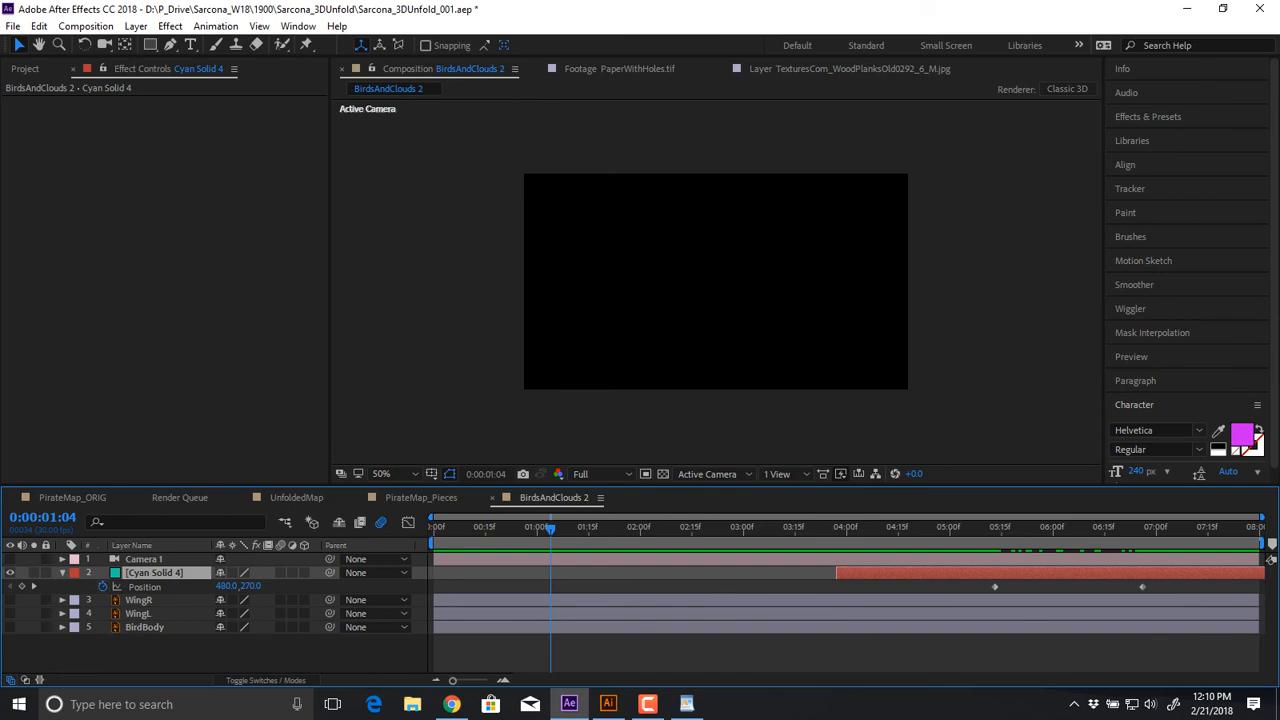
mouse_move(1000, 528)
left_mouse_down()
mouse_move(1030, 528)
mouse_move(977, 528)
left_mouse_up()
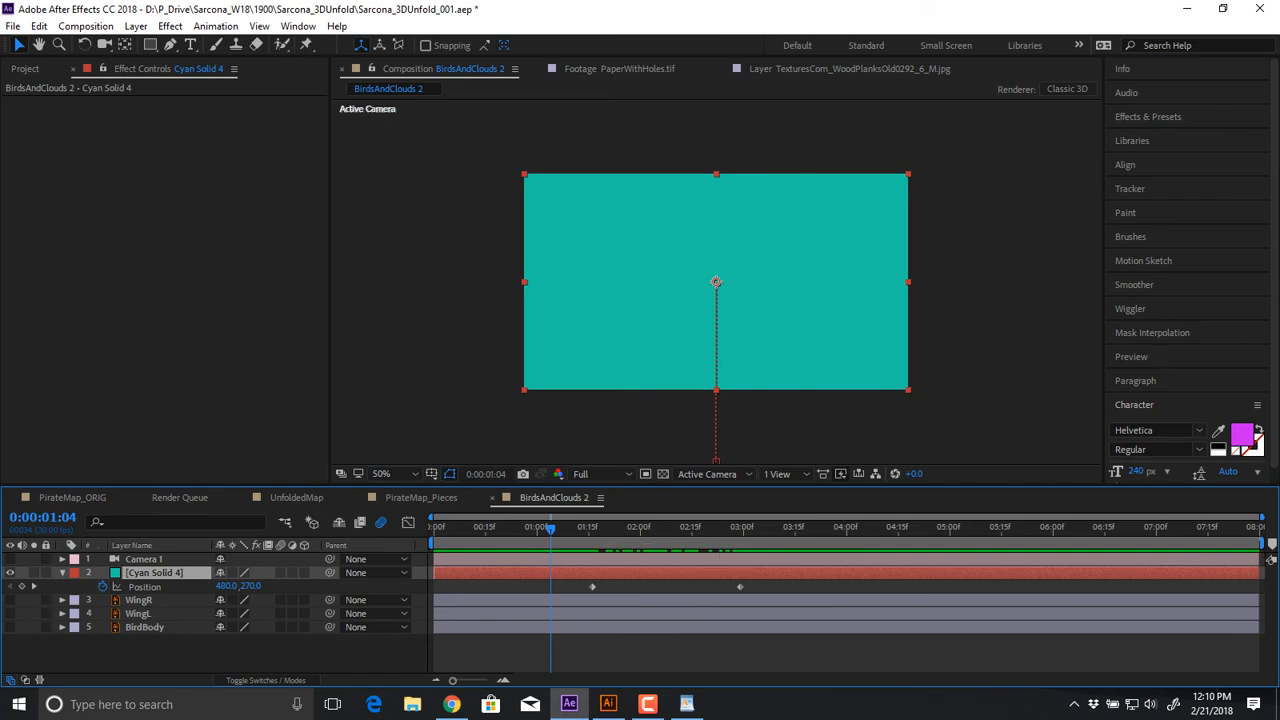
key("y")
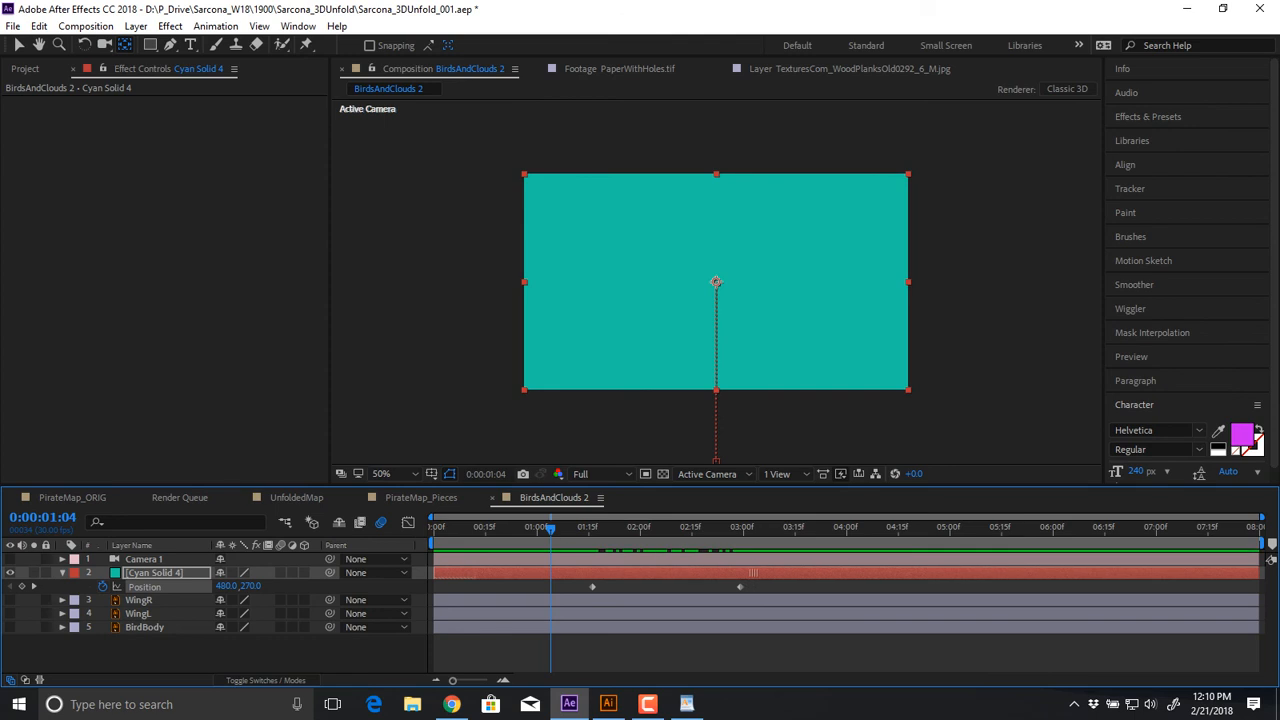
left_click(754, 573)
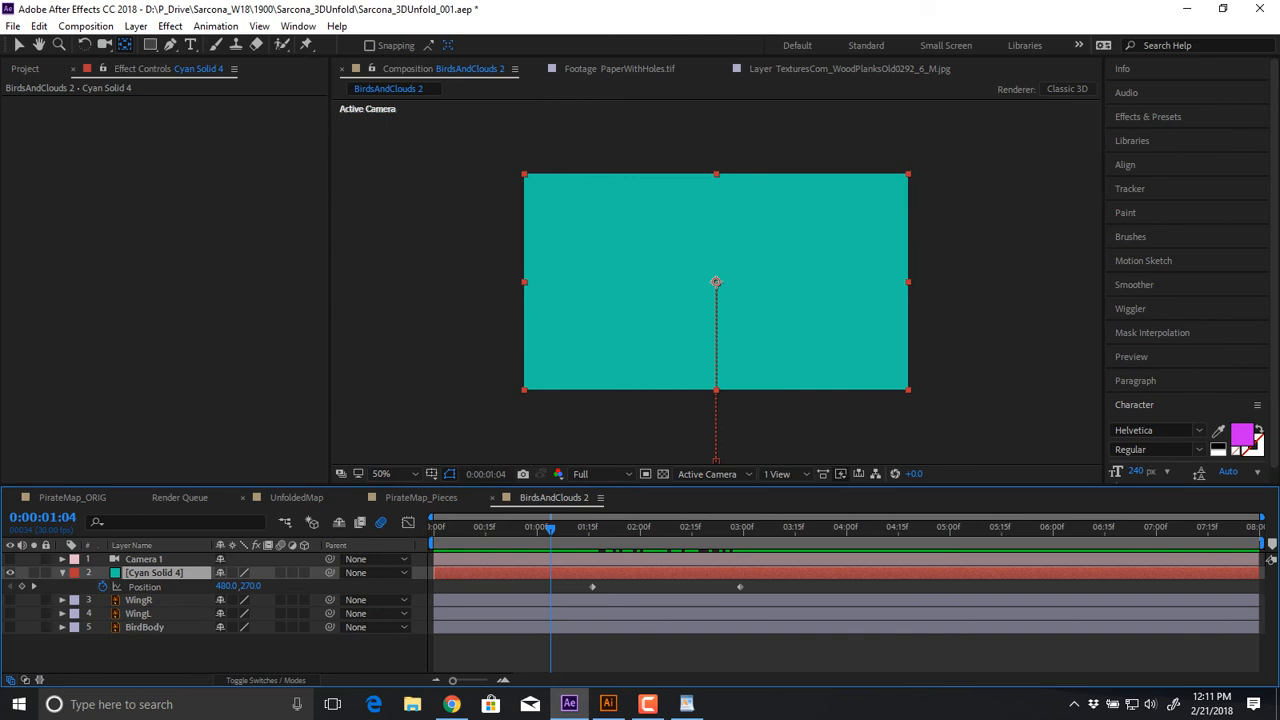
In the UnfoldedMap composition, try slipping the source content of map layer 13 later with the Pan Behind tool, keeping its In point
left_click(296, 497)
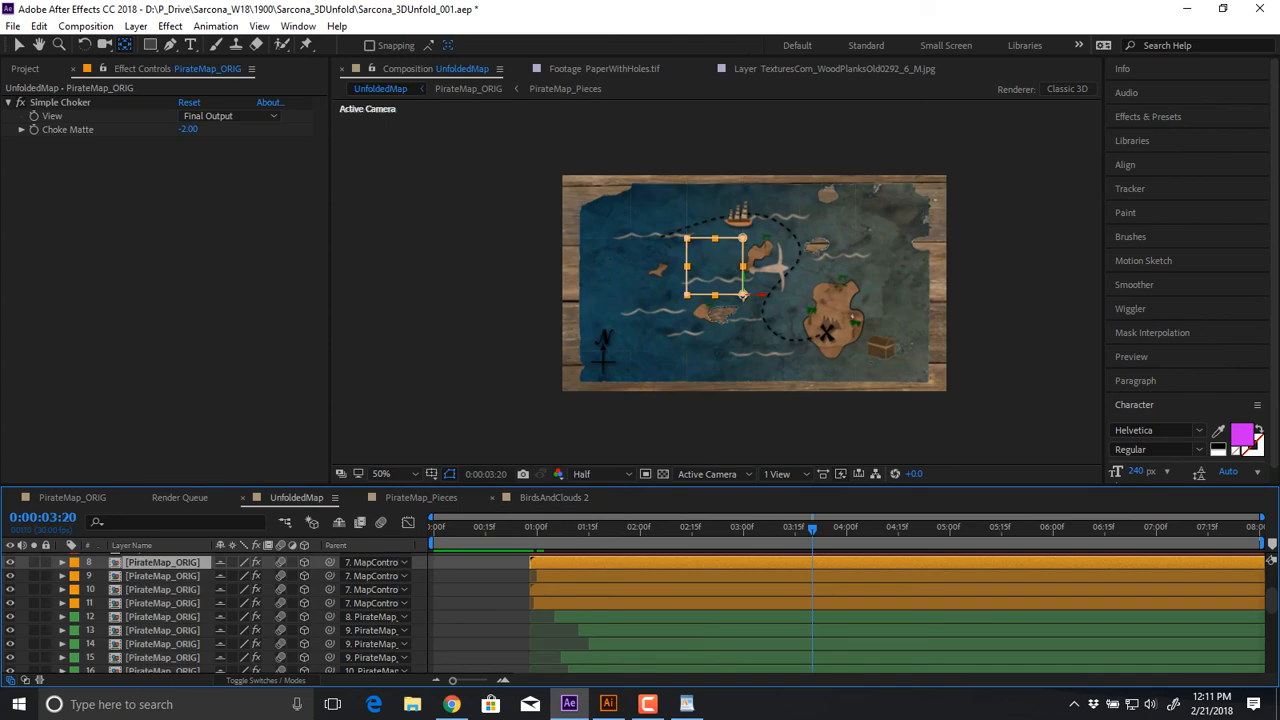
left_click_drag(704, 486, 558, 407)
key("=")
key("=")
key("=")
key("=")
key("=")
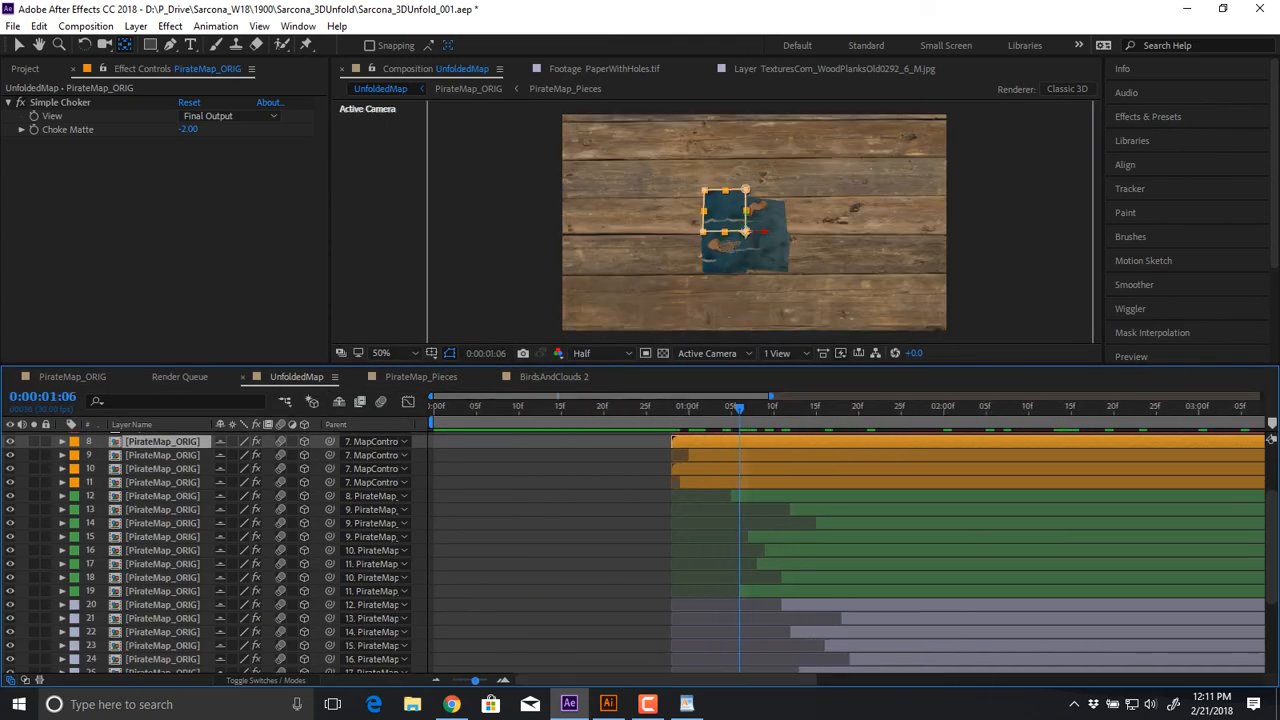
left_click_drag(722, 510, 980, 510)
key("v")
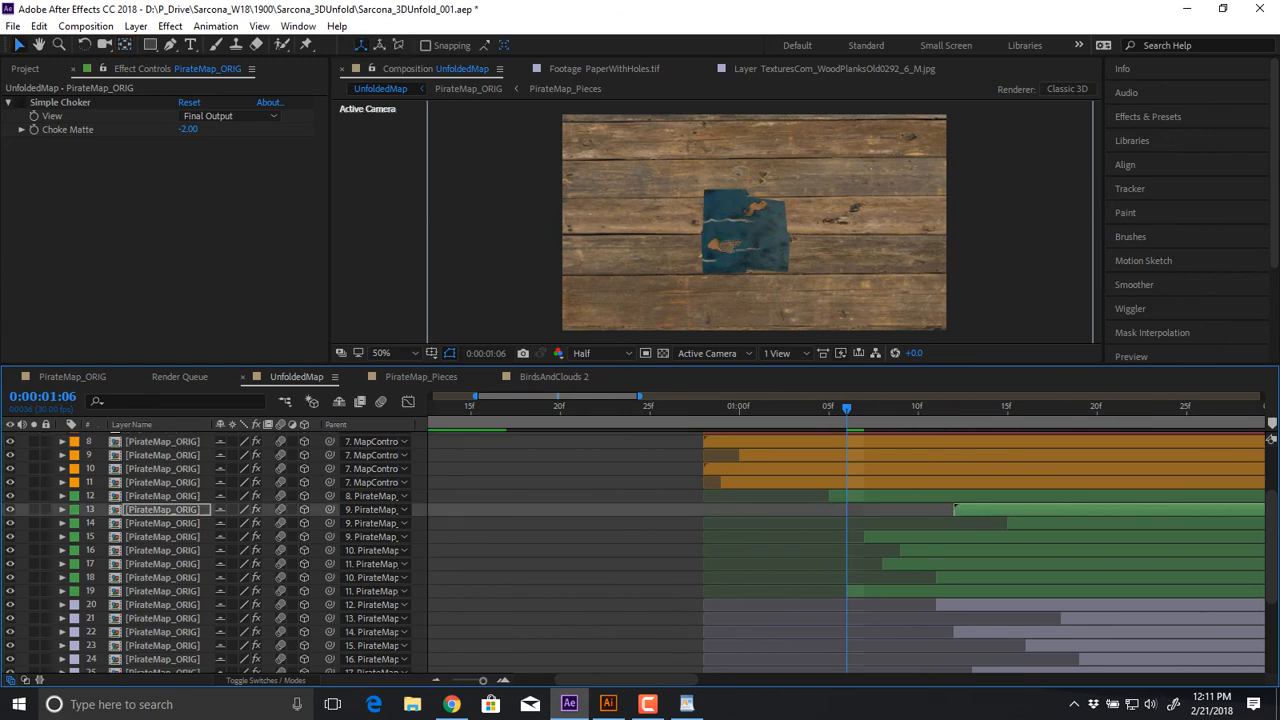
key("F2")
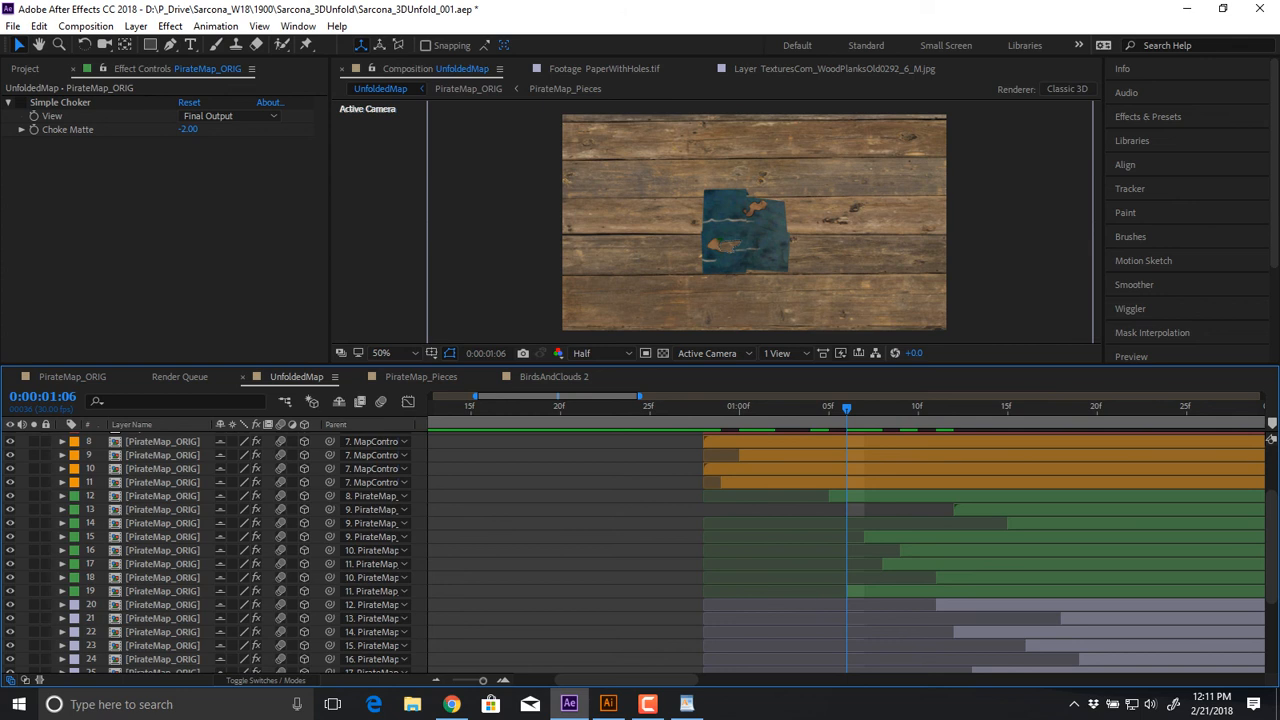
Slip layer 13's source content earlier with the Pan Behind tool so its trimmed start aligns with the other map pieces
key("y")
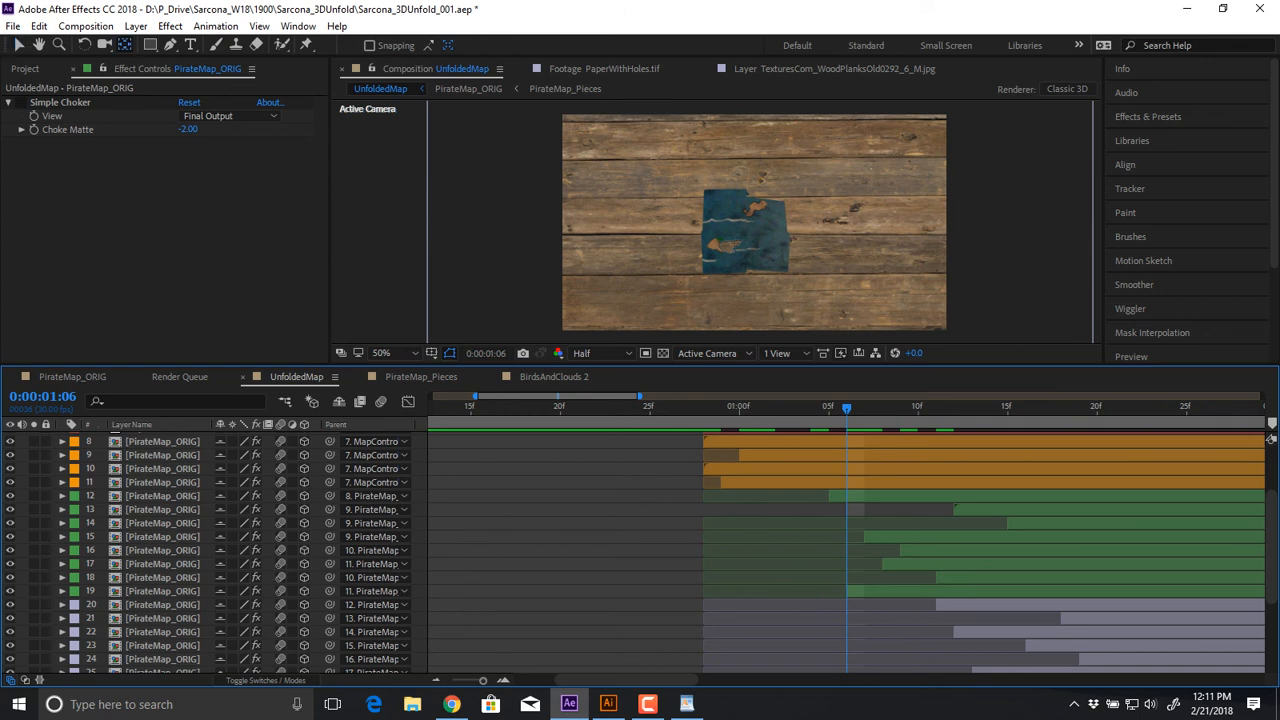
left_click(955, 509)
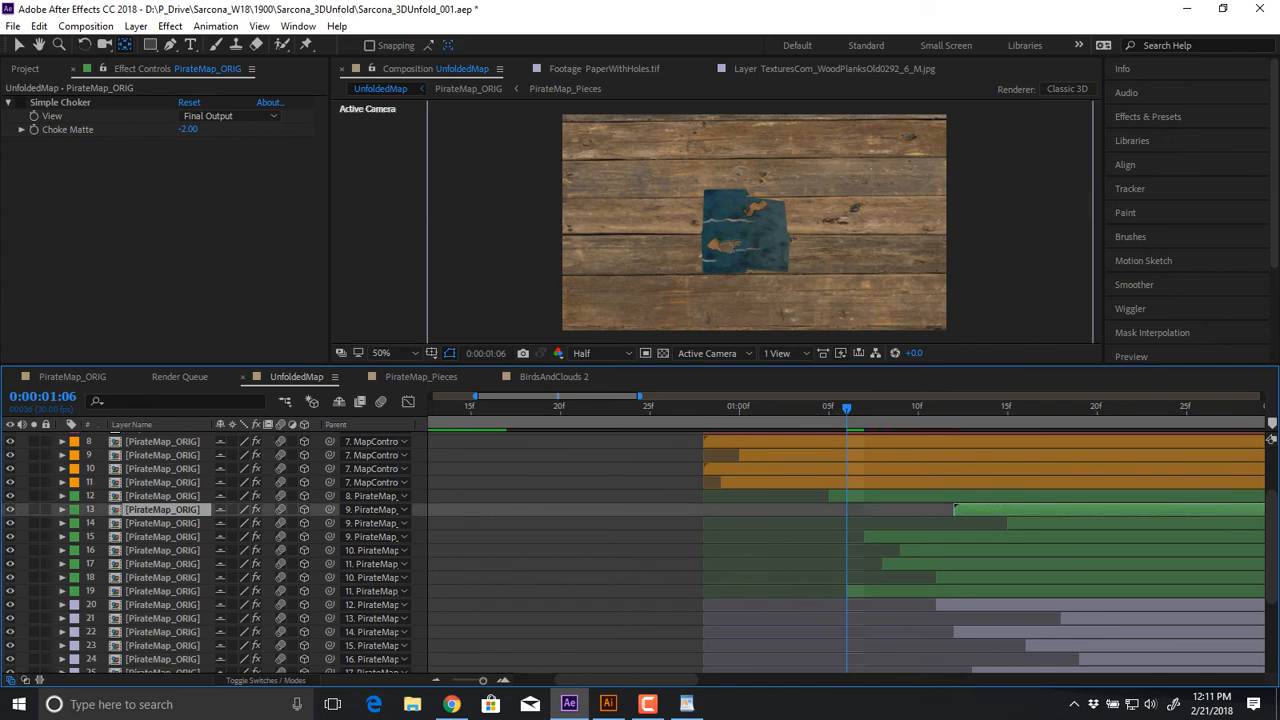
left_click_drag(955, 509, 720, 510)
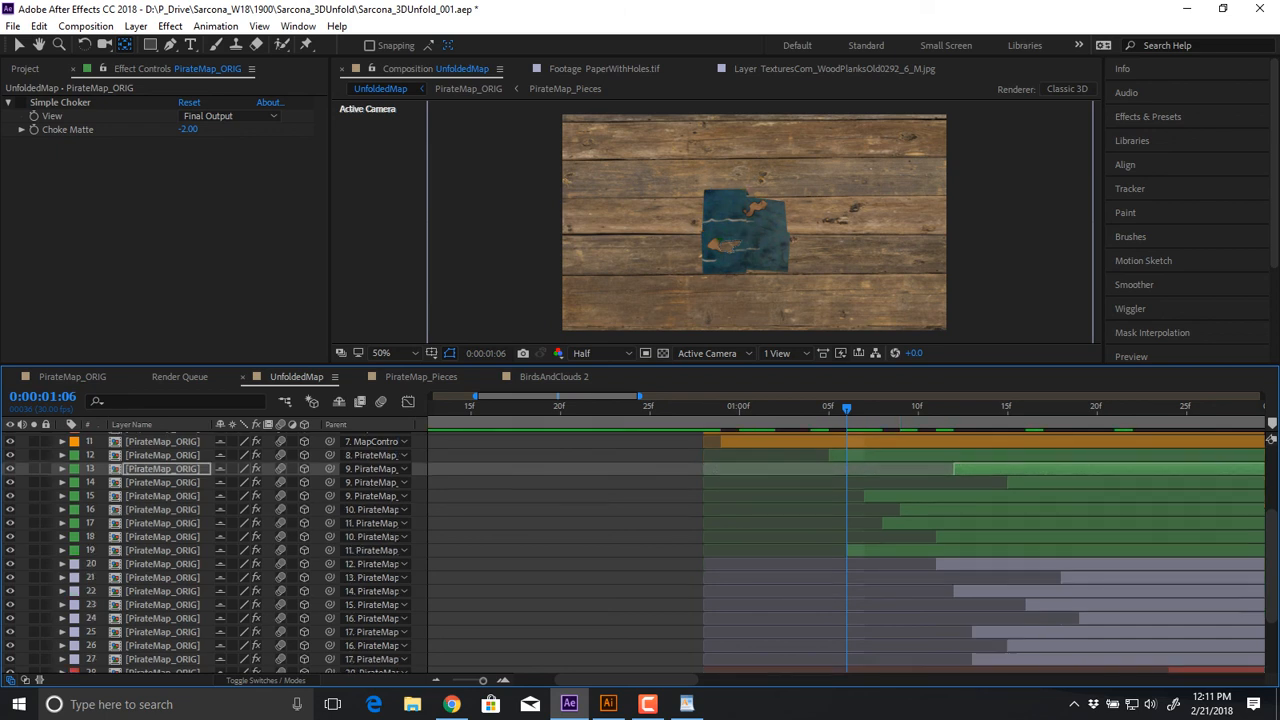
Examine the staggered In points and trimmed starts of the PirateMap_ORIG layers down to layer 35
scroll(700, 550, "down", 3)
scroll(700, 550, "up", 5)
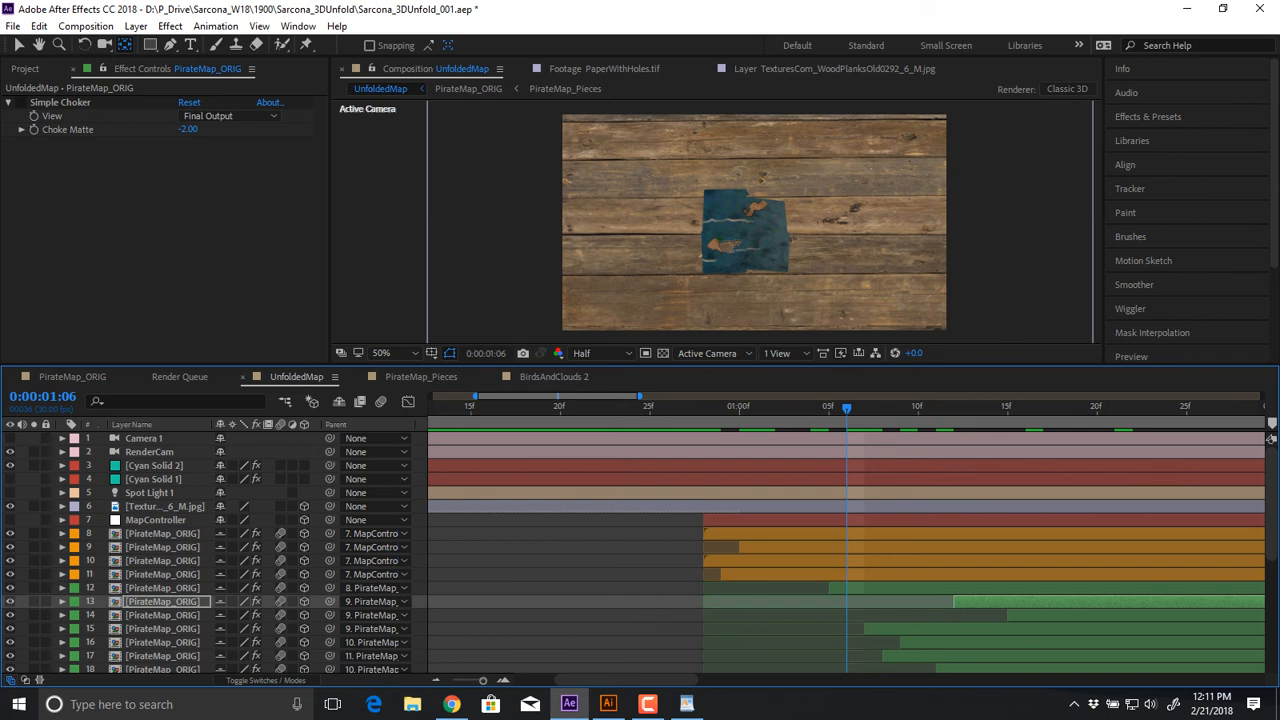
scroll(700, 550, "down", 4)
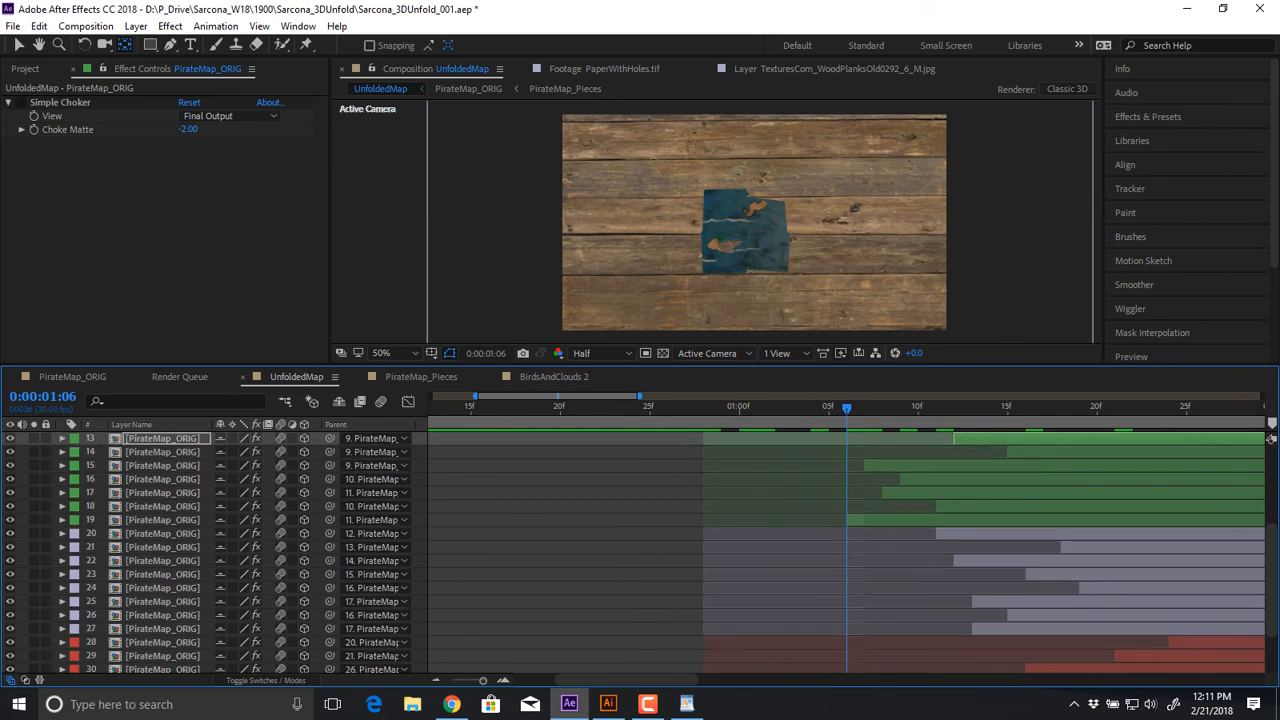
mouse_move(920, 466)
left_mouse_down()
mouse_move(831, 466)
mouse_move(920, 466)
left_mouse_up()
scroll(1271, 440, "down", 2)
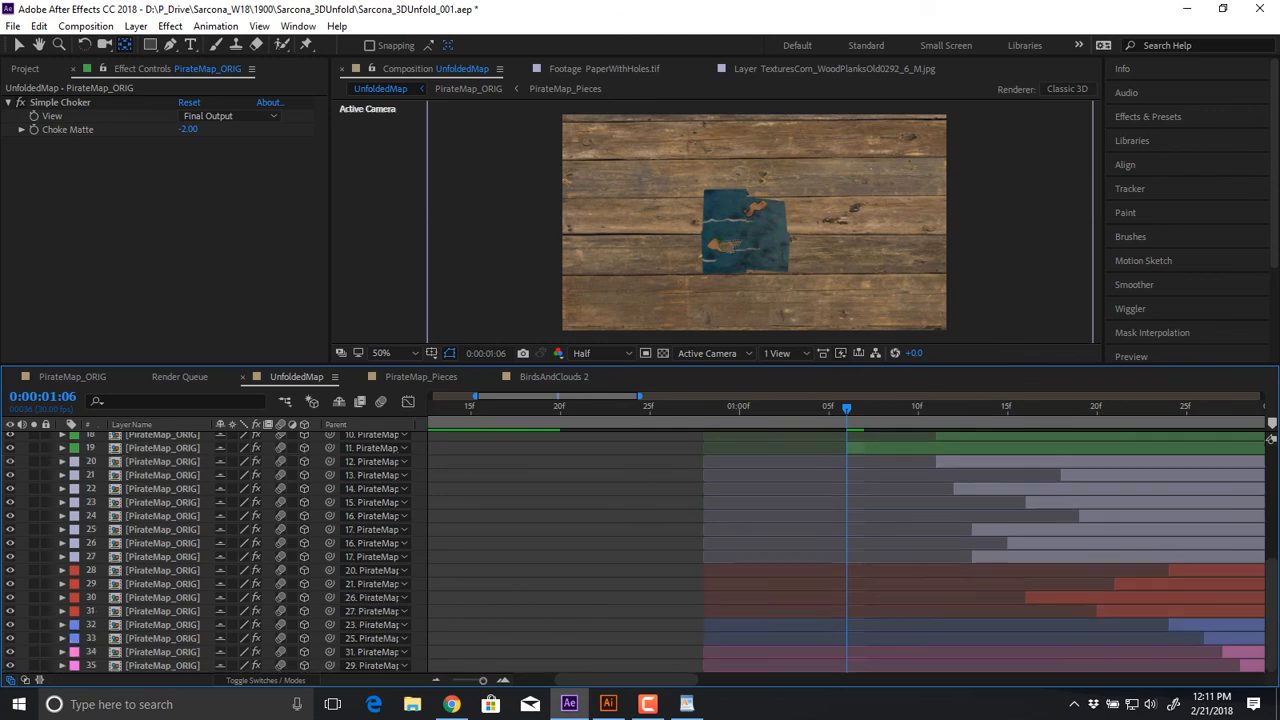
scroll(1271, 440, "up", 6)
key("v")
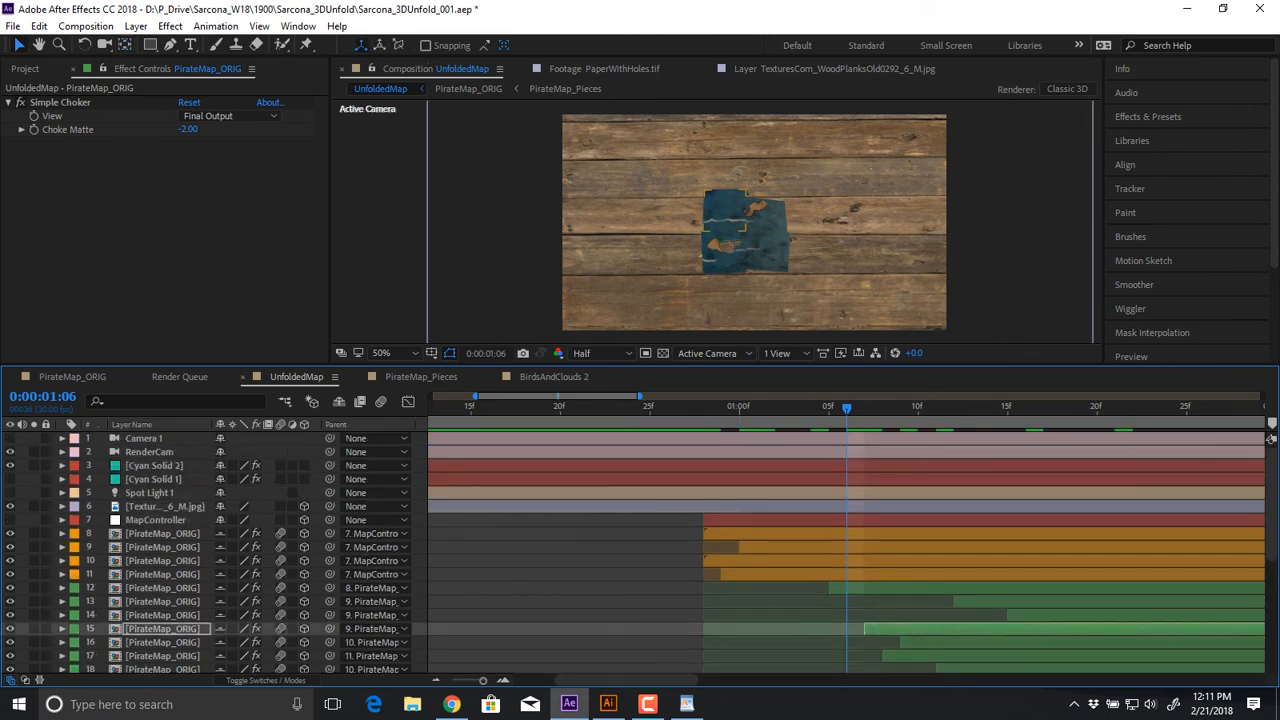
Slip the source content of map layer 26 about one frame earlier and layer 27 about one frame later, and check the unfold at 0:00:01:25
left_click(163, 534)
left_click(163, 561, "shift")
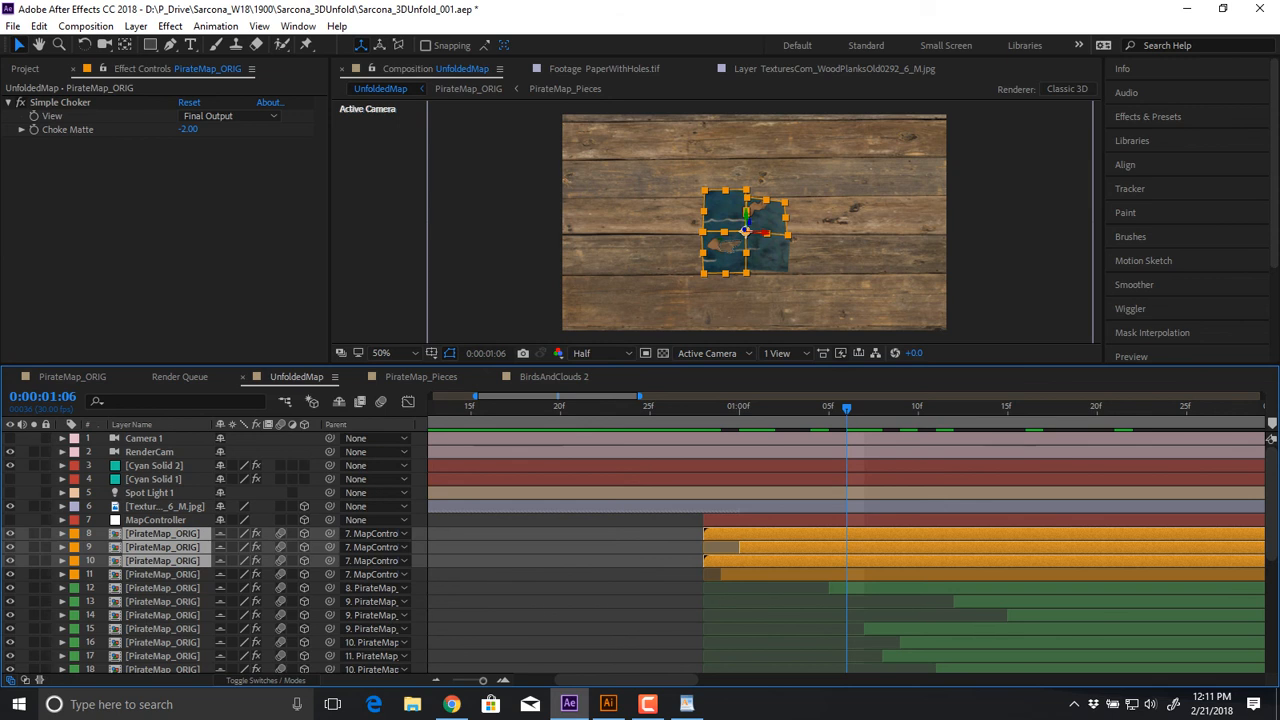
scroll(1271, 440, "down", 6)
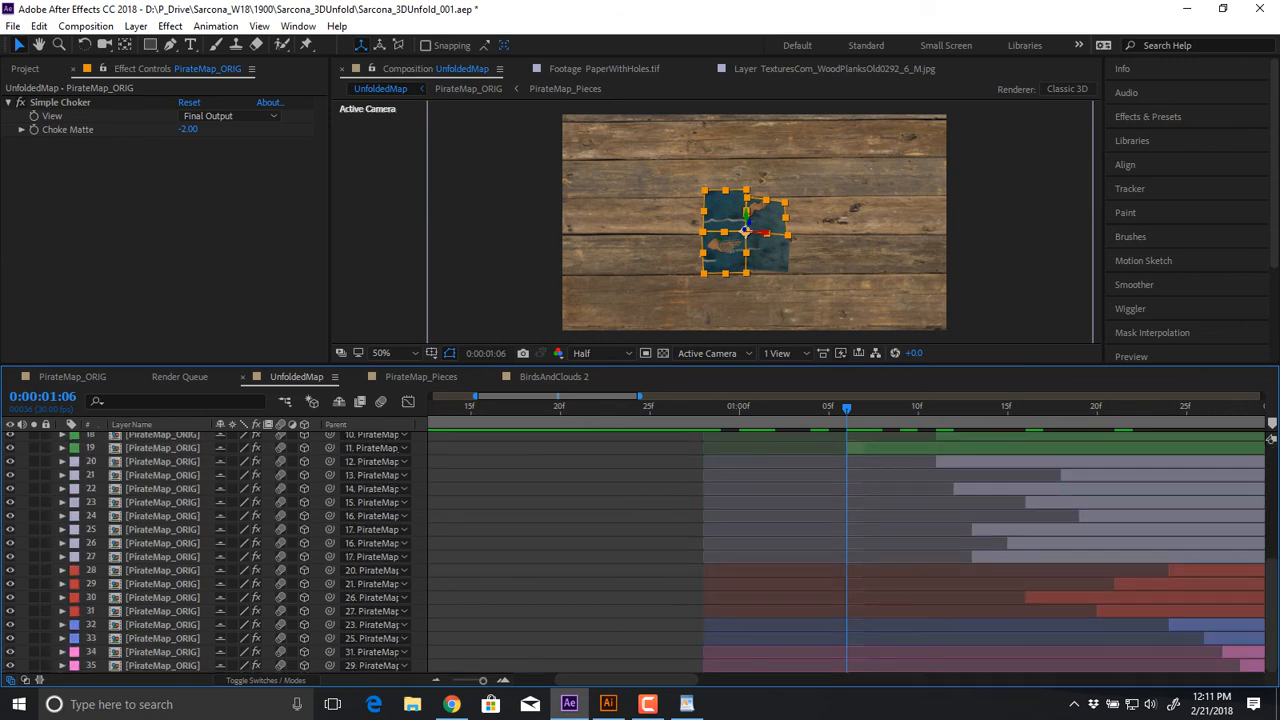
mouse_move(717, 557)
left_mouse_down()
mouse_move(735, 557)
mouse_move(704, 543)
left_mouse_up()
key("F2")
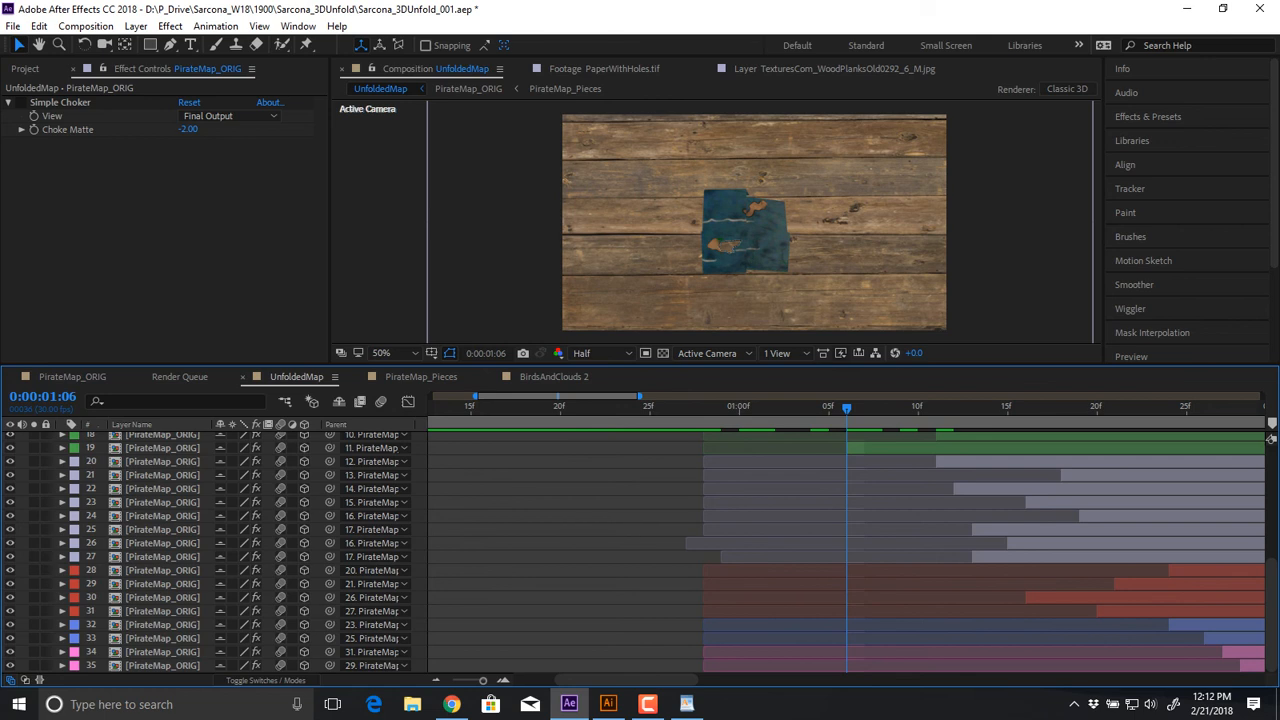
left_click_drag(847, 408, 1187, 408)
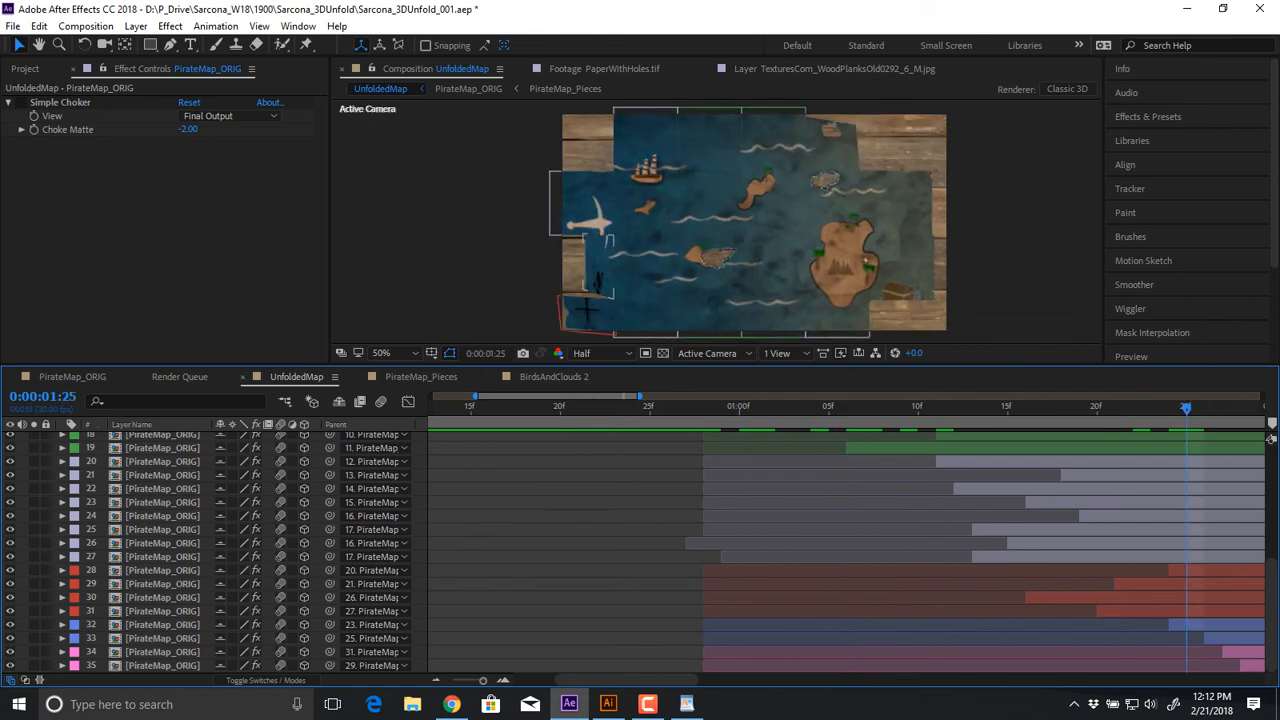
Slip the source content of map layers 26 and 27 so their trimmed starts align with the other map pieces
left_click(1090, 543)
left_click(1090, 557, "shift")
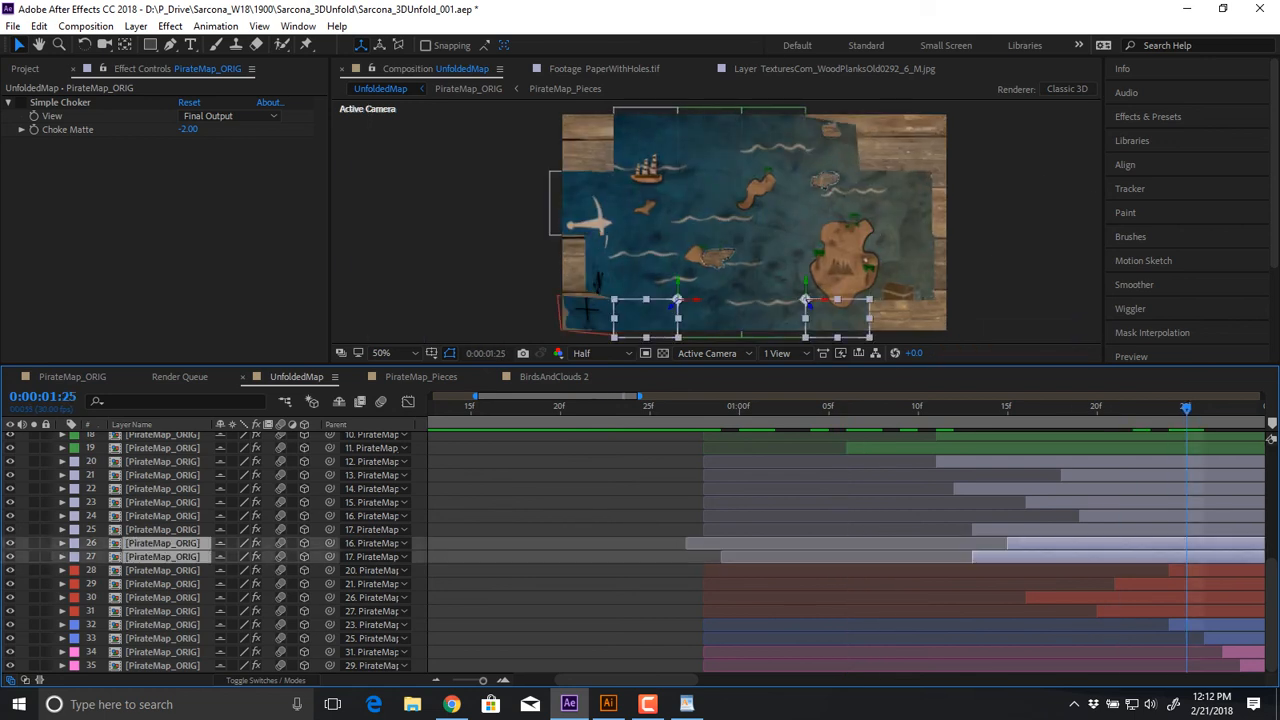
key("y")
key("alt+Page_Down")
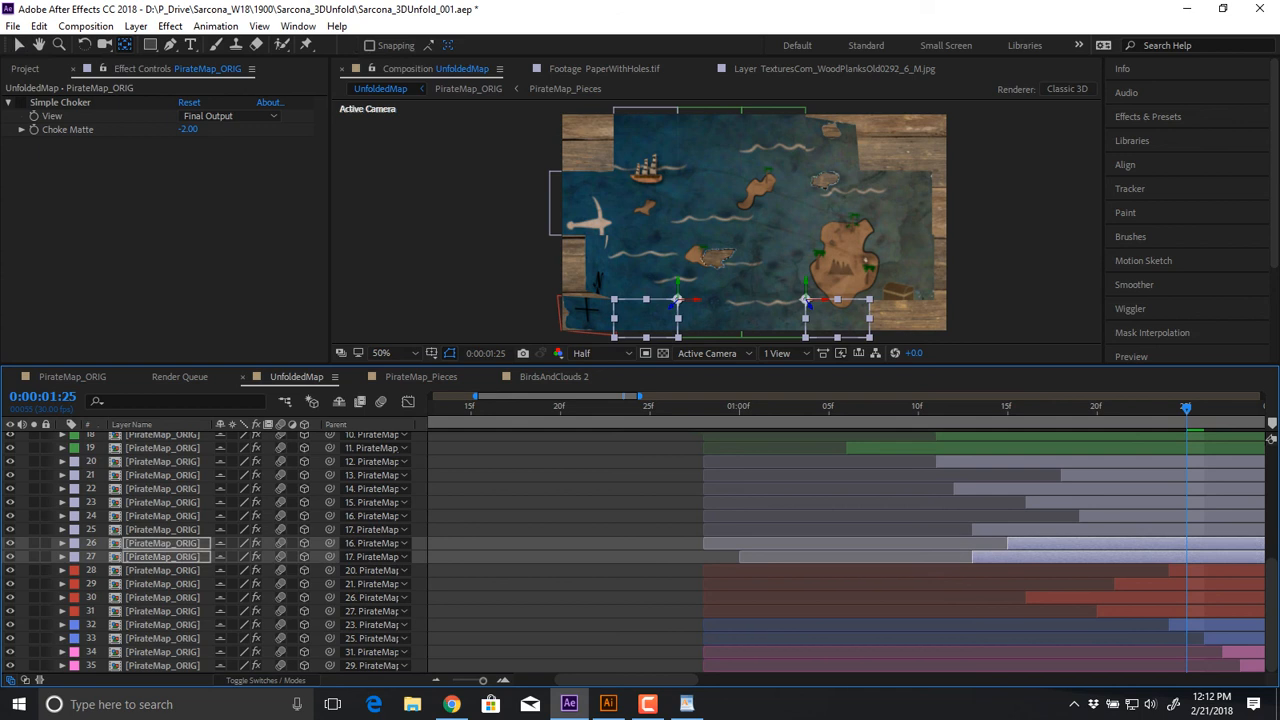
left_click(620, 556)
left_click_drag(840, 557, 803, 557)
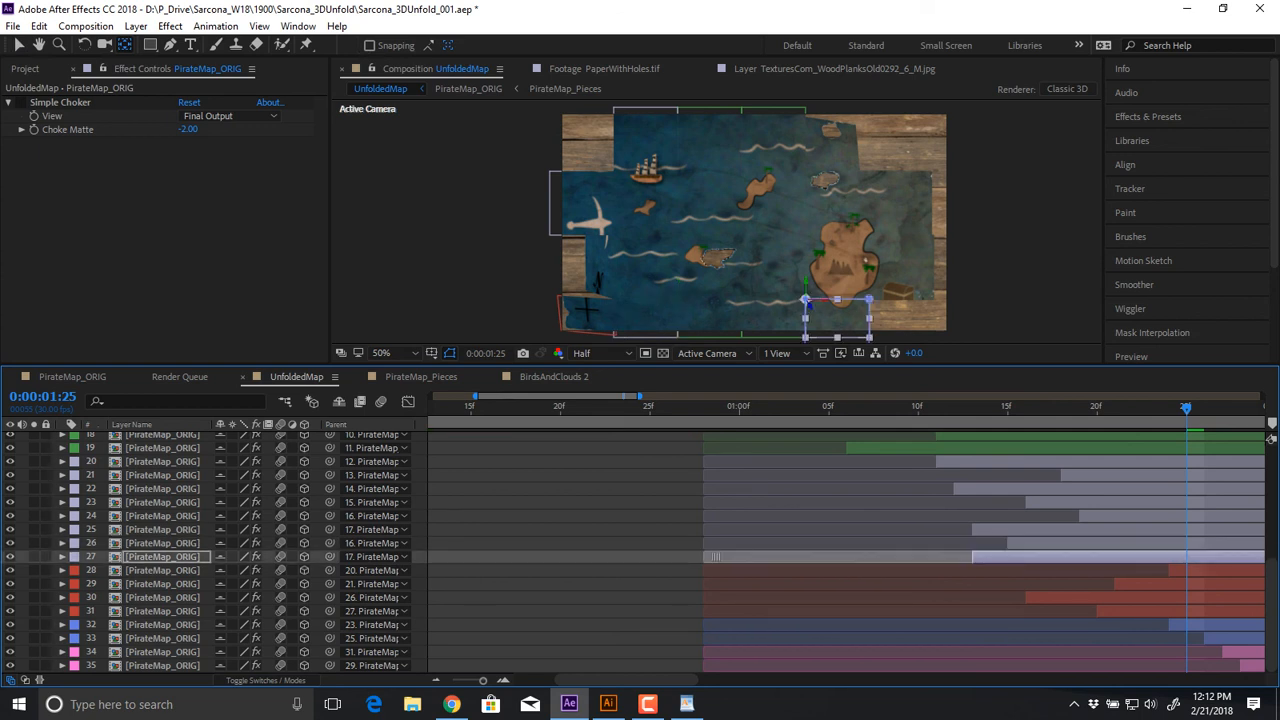
key("v")
Lock the Cyan Solid 2 layer and the wood planks texture layer
left_click(808, 302)
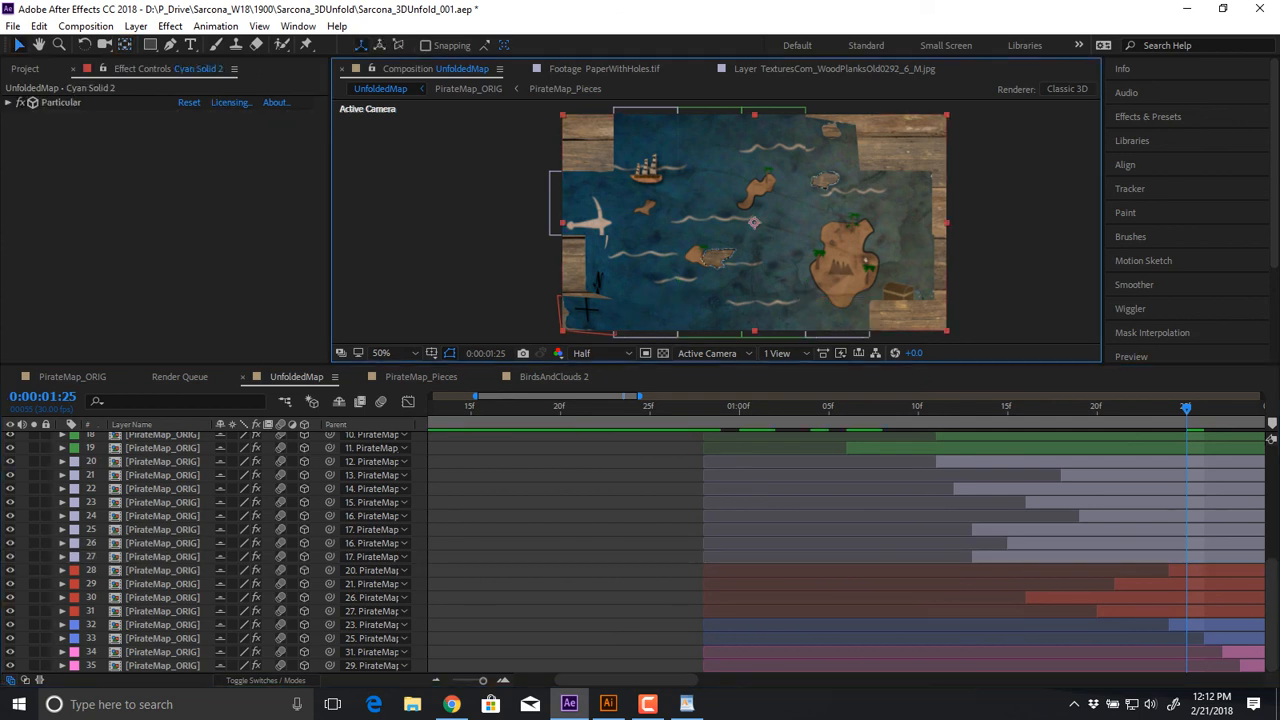
scroll(640, 550, "up", 6)
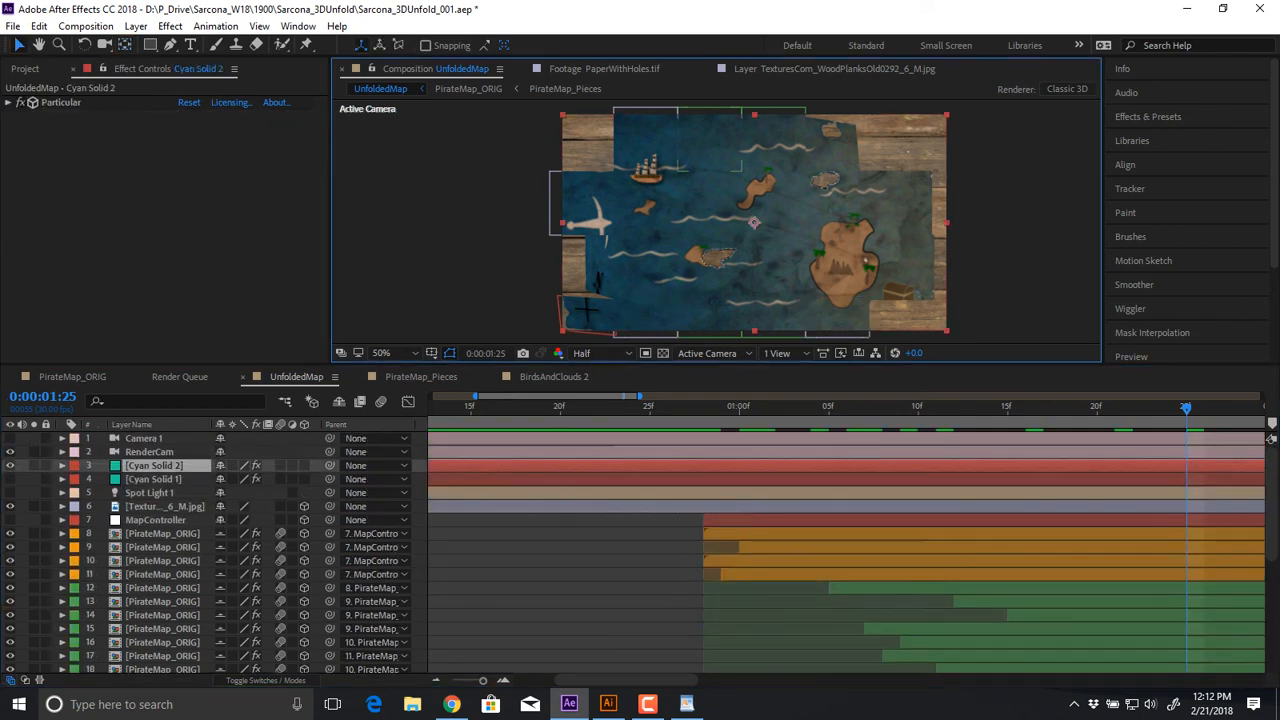
left_click(46, 466)
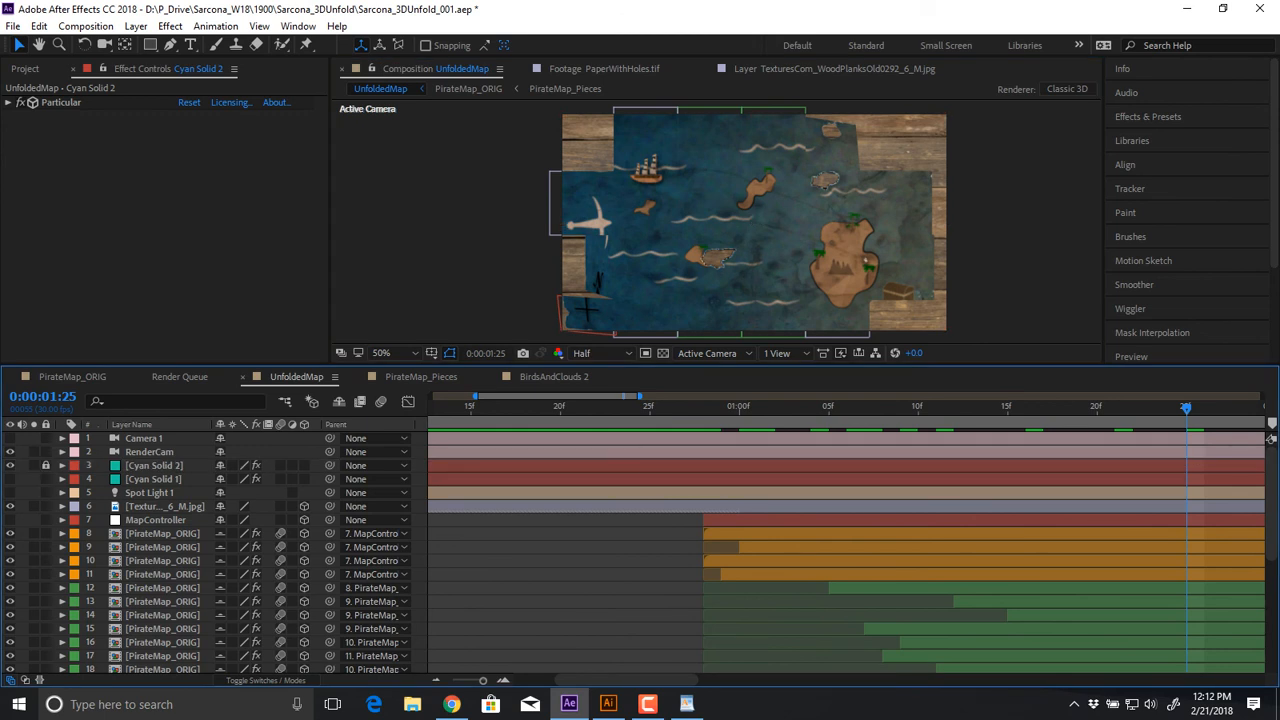
left_click(46, 506)
Try slipping the source content of map layer 8 much earlier with the Pan Behind tool, keeping its In point
left_click(683, 177)
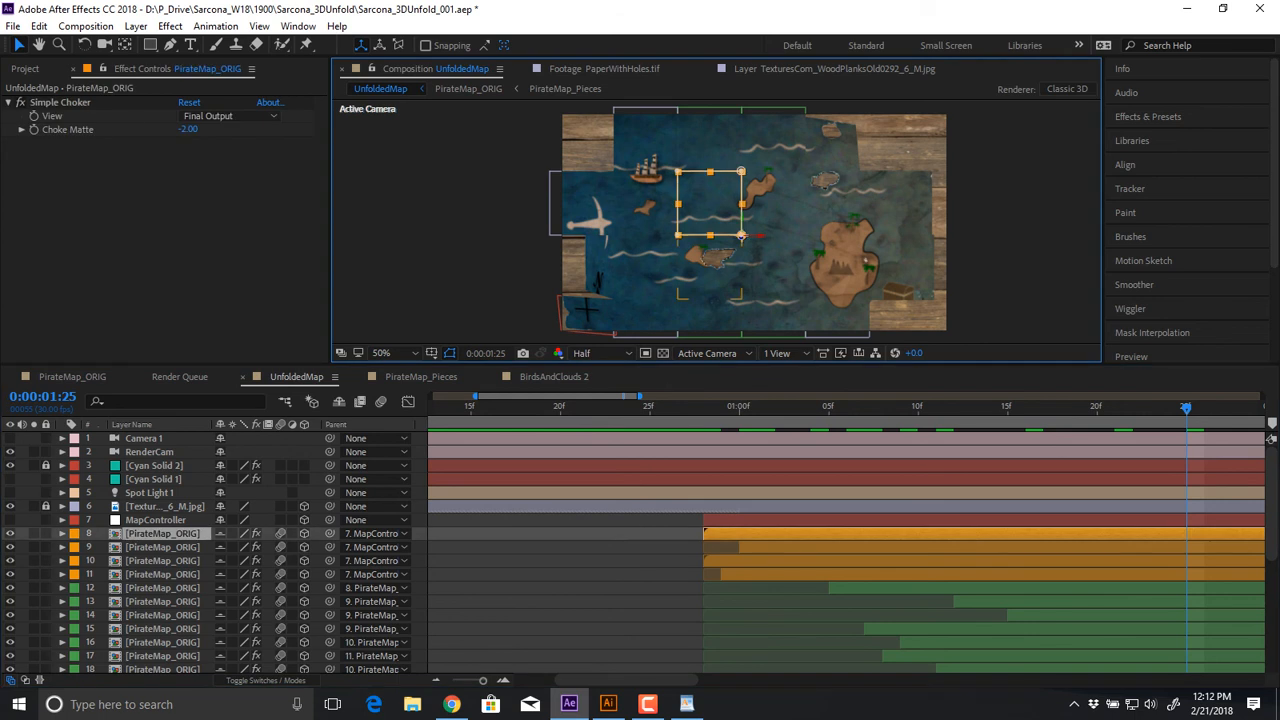
scroll(640, 550, "down", 2)
scroll(640, 550, "up", 1)
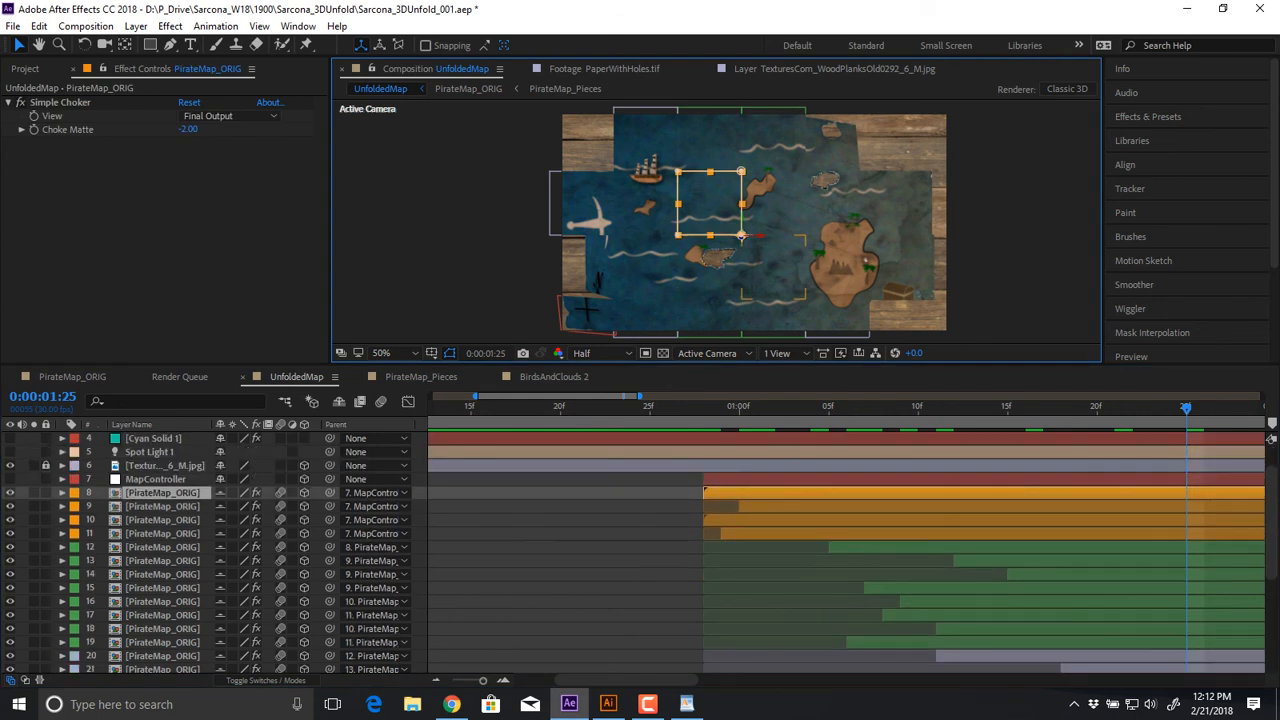
key("y")
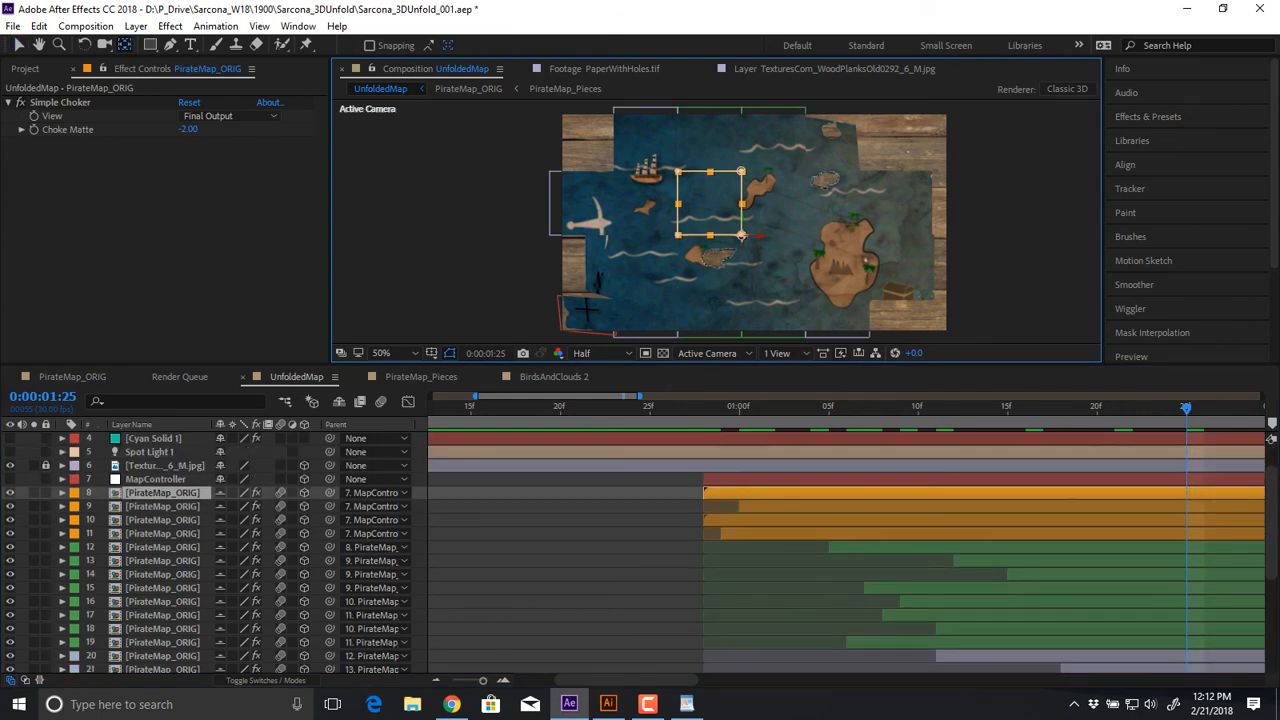
left_click(730, 493)
left_click_drag(728, 492, 443, 492)
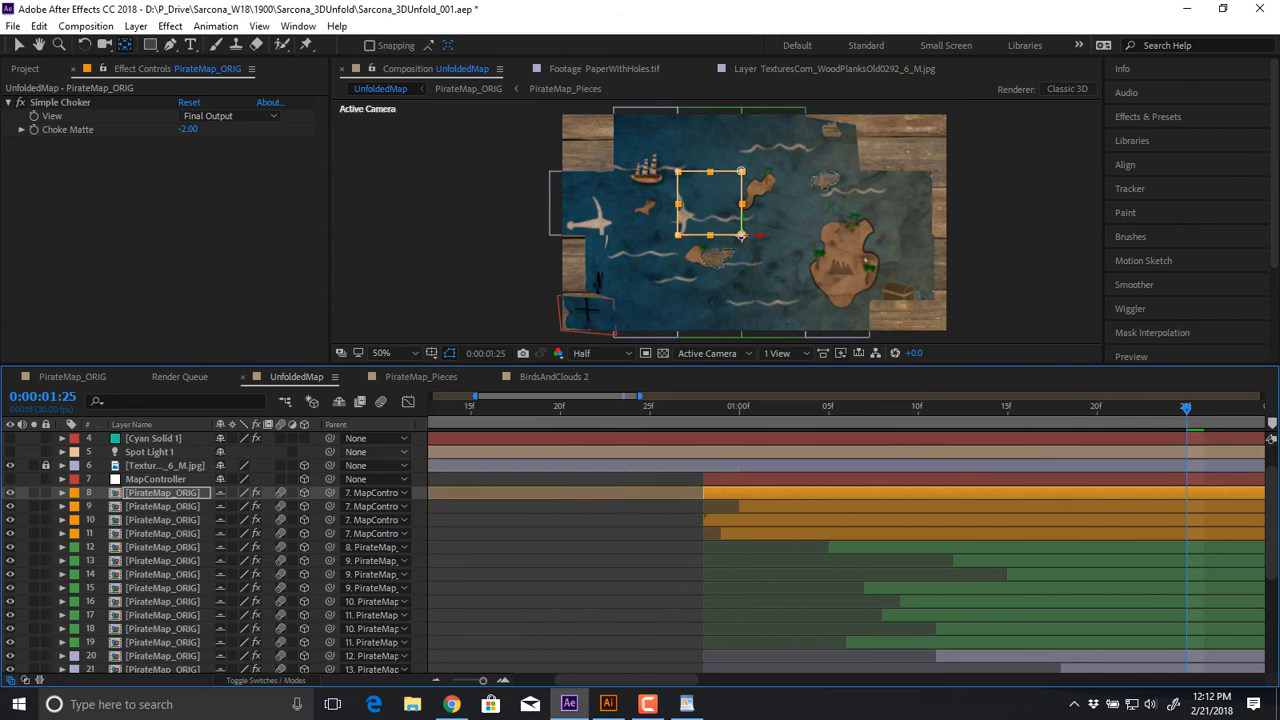
Preview the map unfold from 0:00:01:00 to about 0:00:02:03, examining how the bird on layer 8 matches the other pieces
key("period")
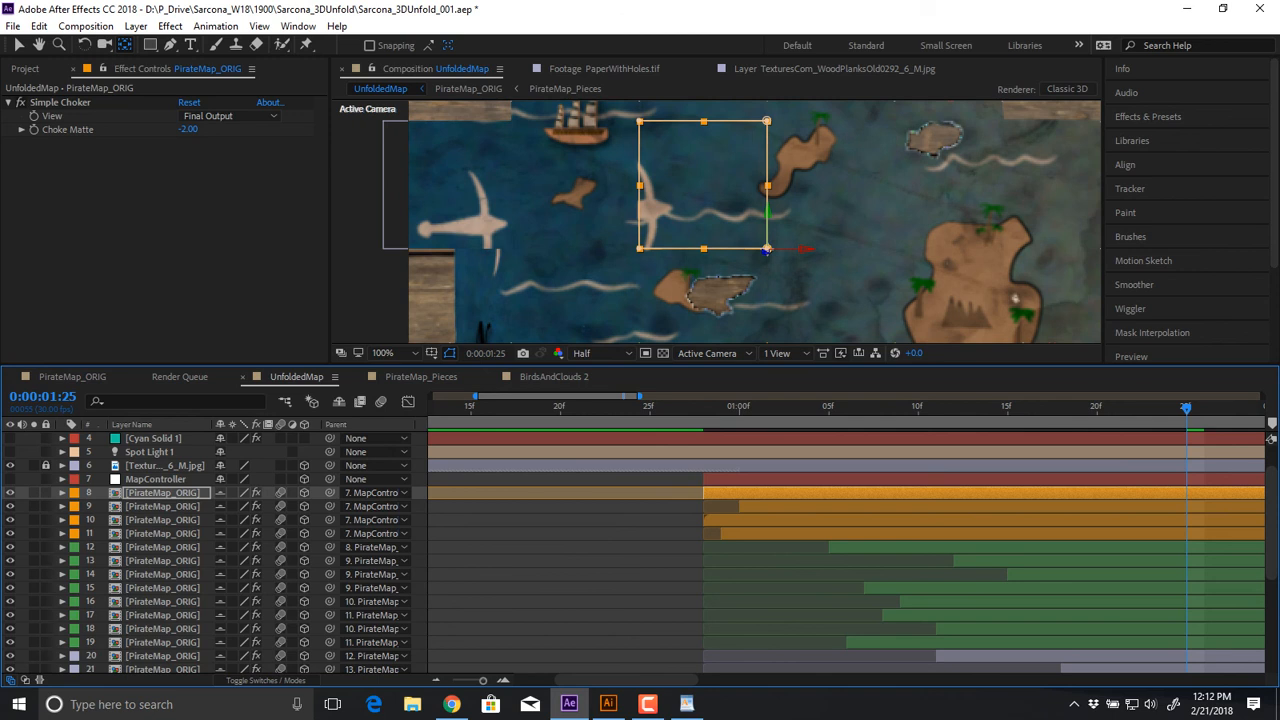
key("v")
mouse_move(722, 408)
left_mouse_down()
mouse_move(703, 408)
mouse_move(740, 408)
left_mouse_up()
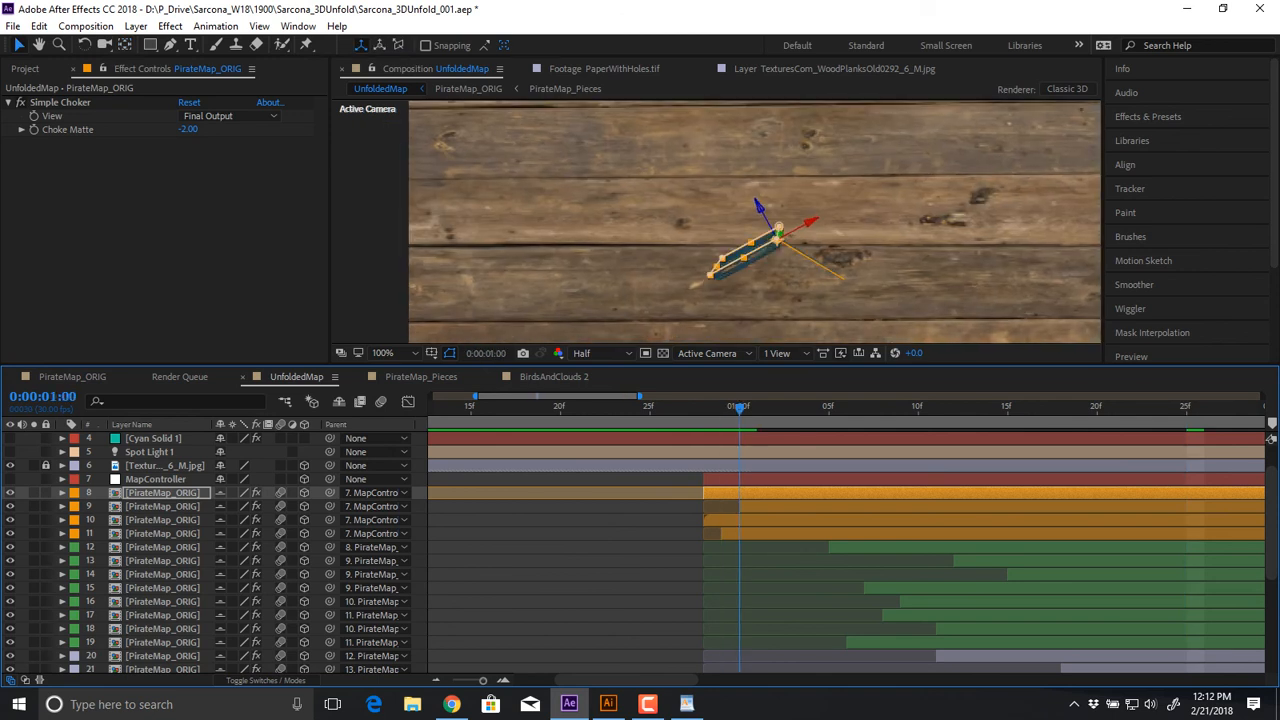
key("space")
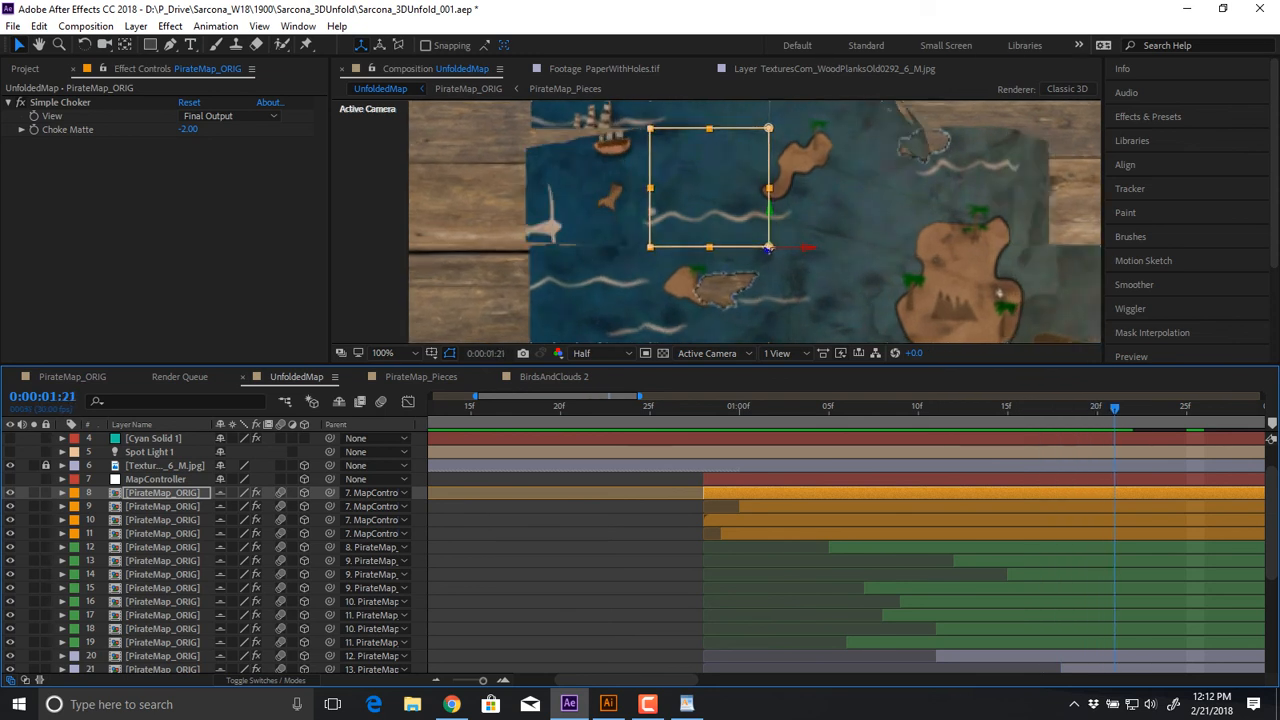
key("space")
key("comma")
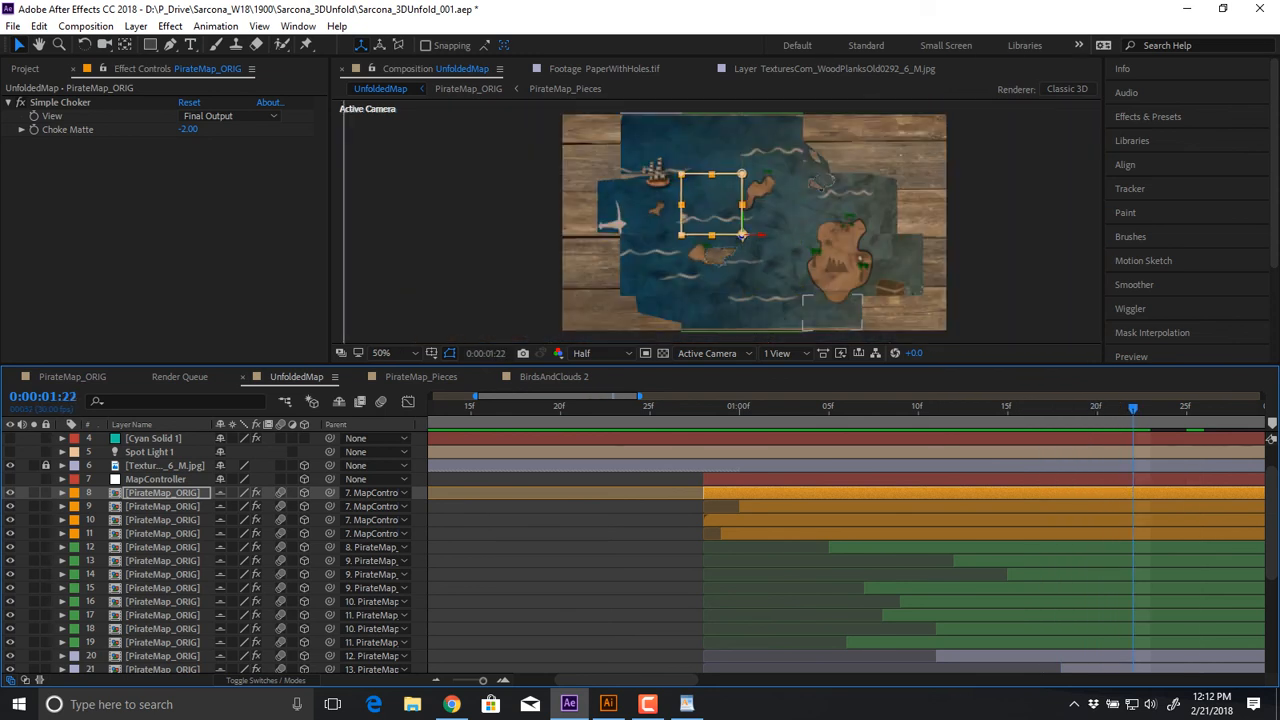
left_click_drag(483, 681, 467, 681)
key("space")
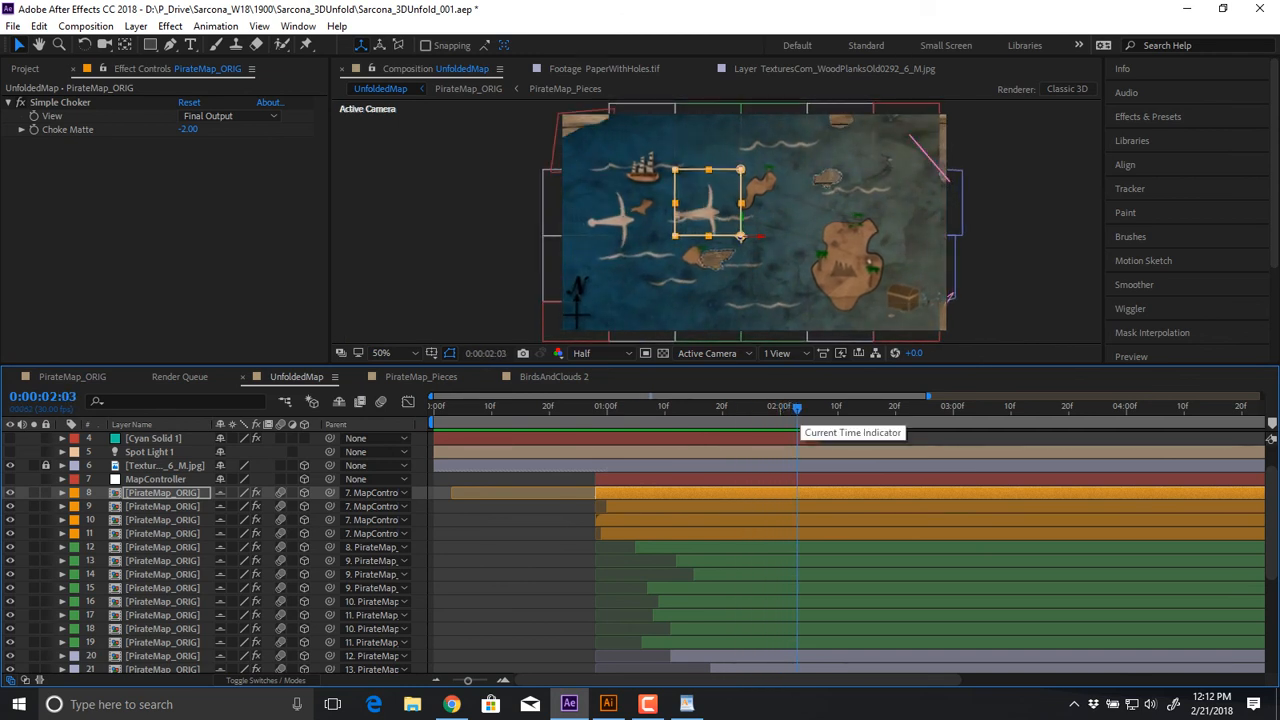
Slip layer 8's source content back so its start aligns with its In point, and preview the unfold to 0:00:02:23
key("y")
left_click_drag(457, 493, 600, 493)
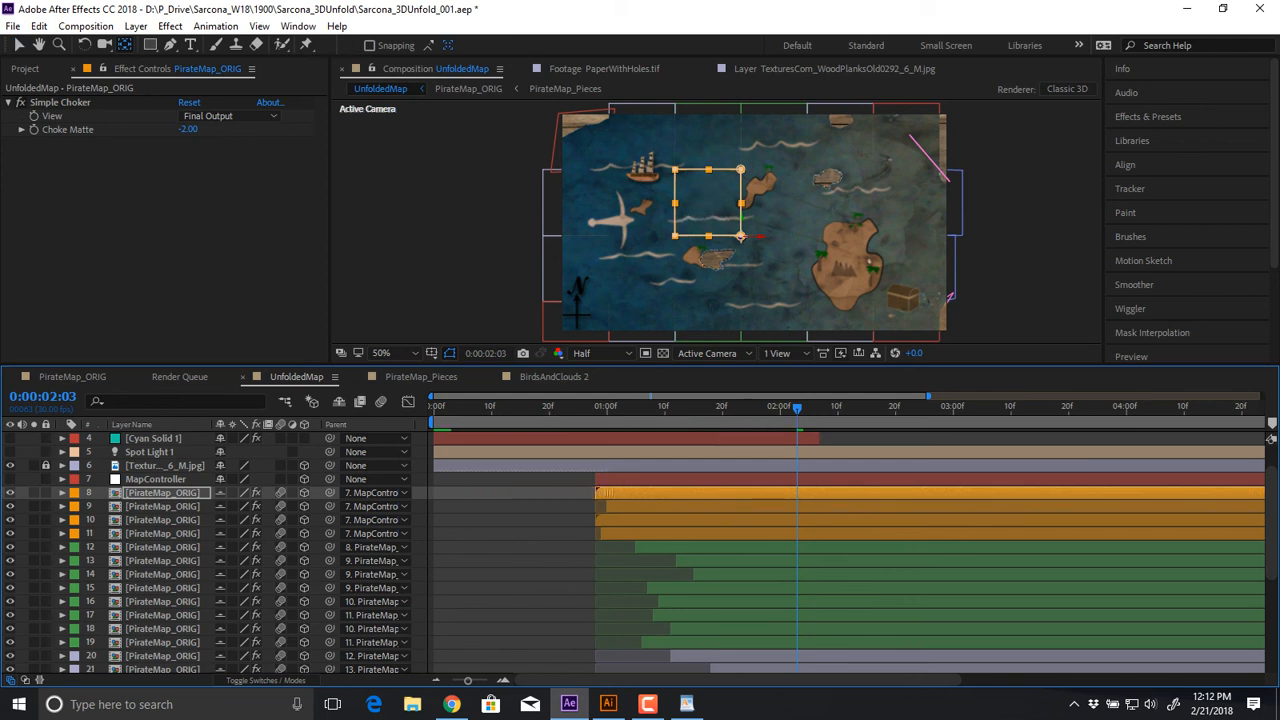
key("space")
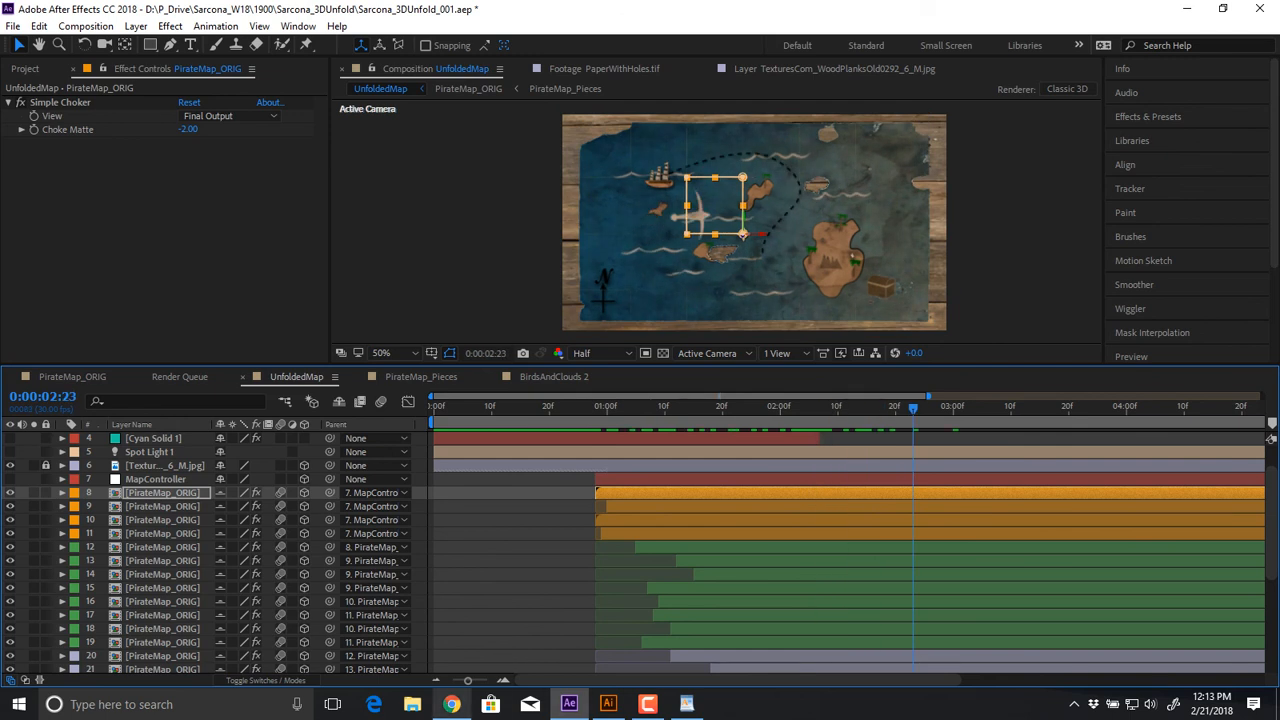
left_click_drag(467, 680, 452, 680)
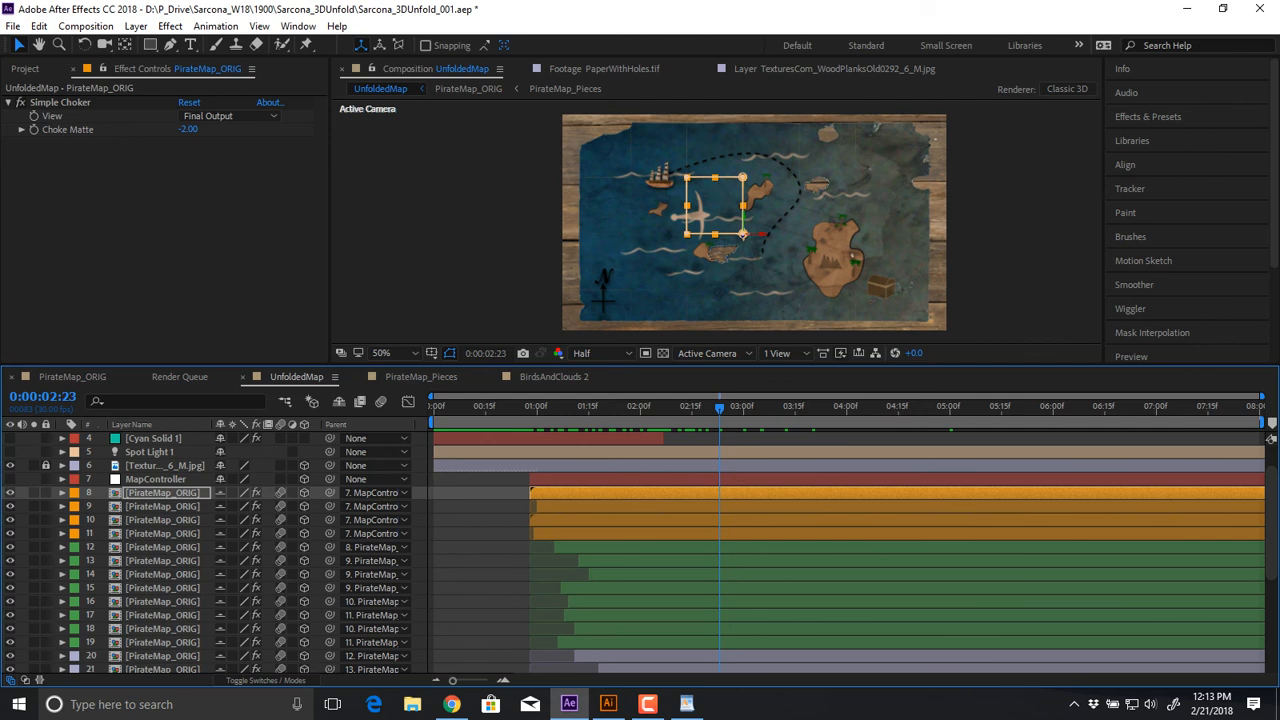
Open the PirateMap_ORIG composition and check its duration setting and the lengths of its two layers
double_click(163, 493)
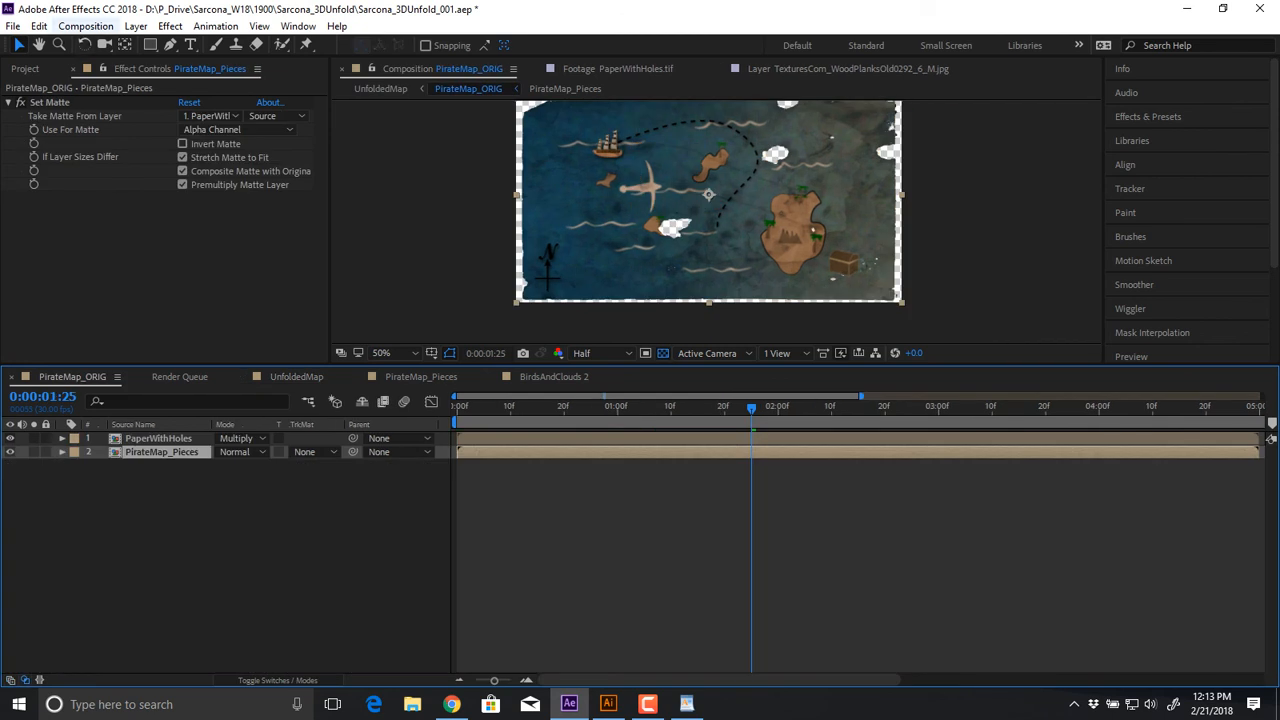
left_click(85, 26)
left_click(76, 67)
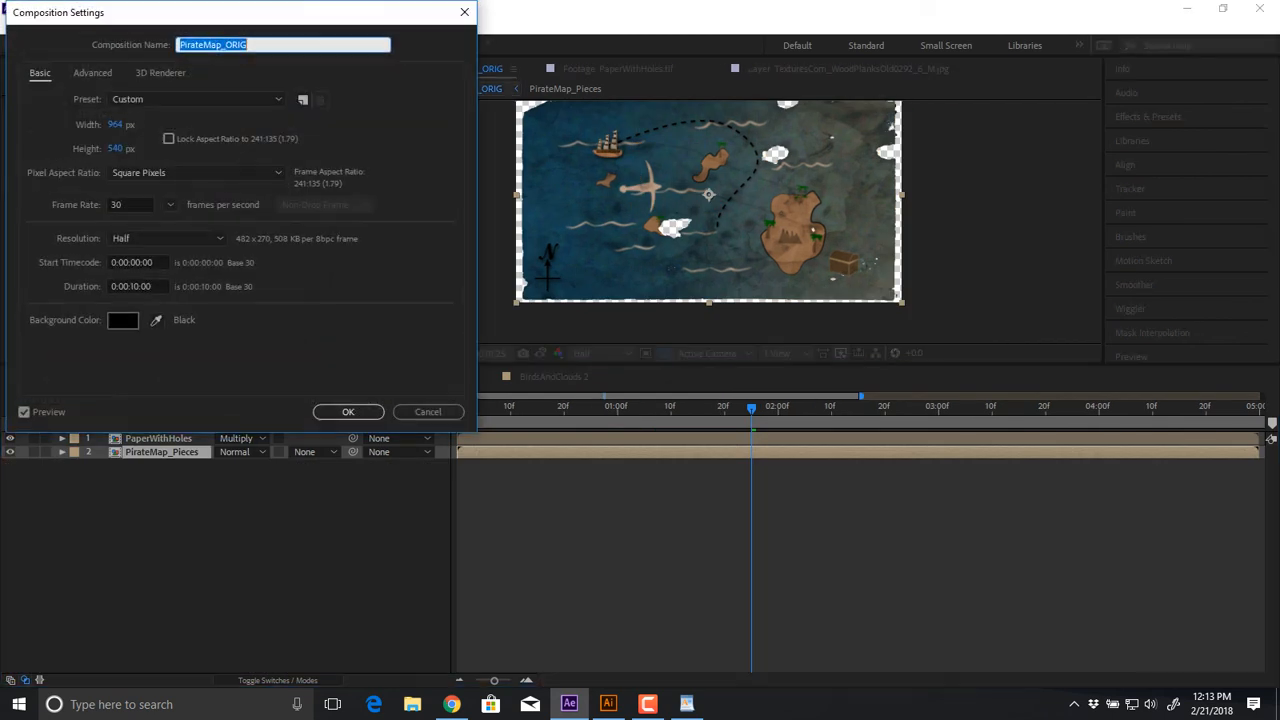
left_click(134, 287)
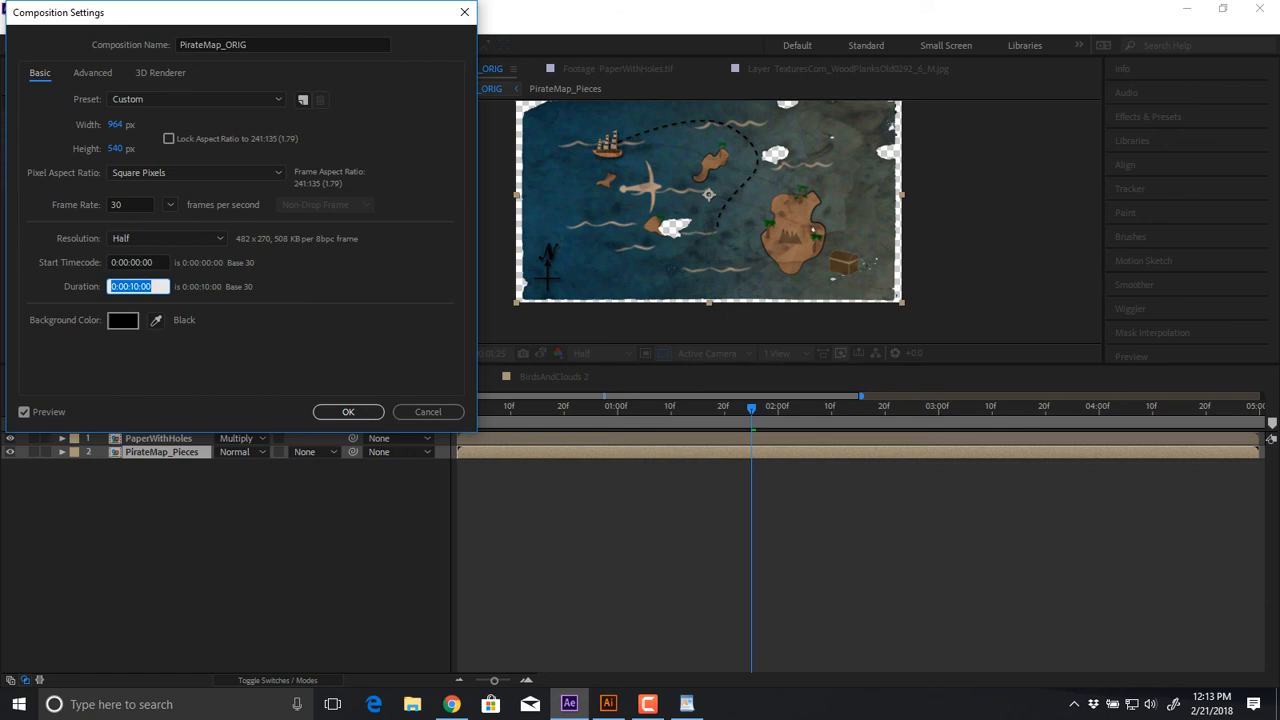
left_click(428, 412)
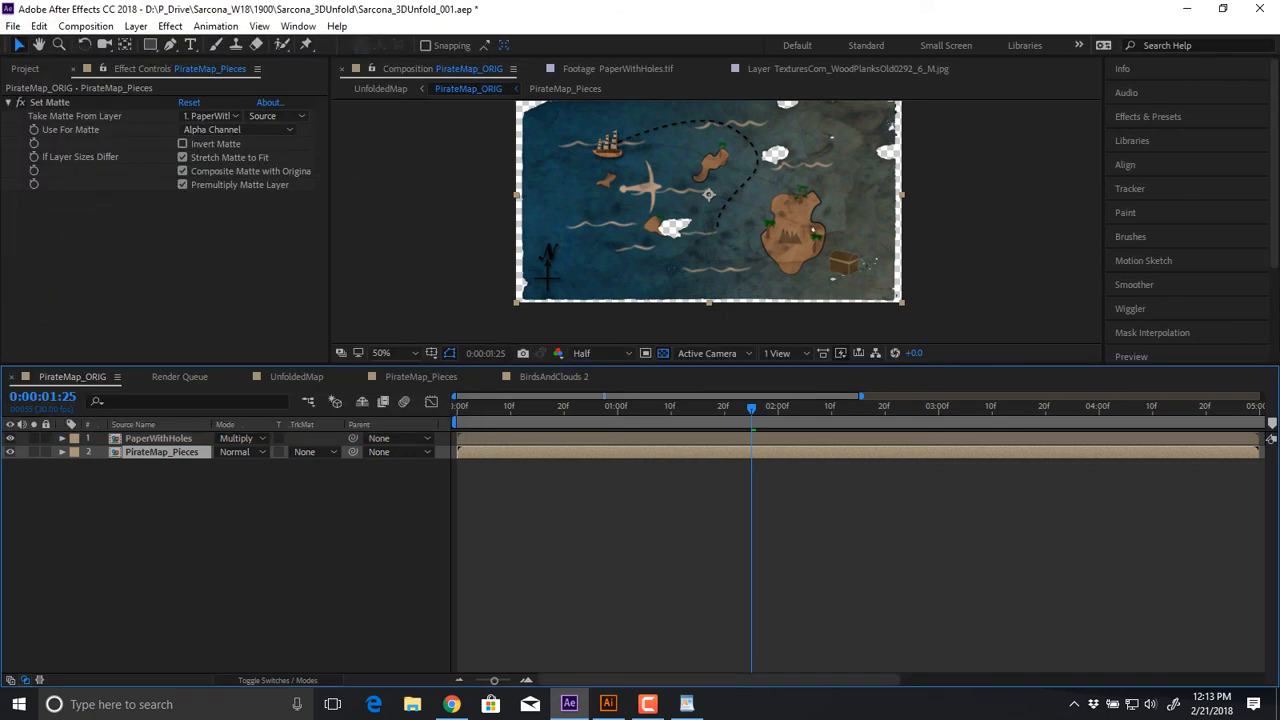
scroll(858, 540, "right", 4)
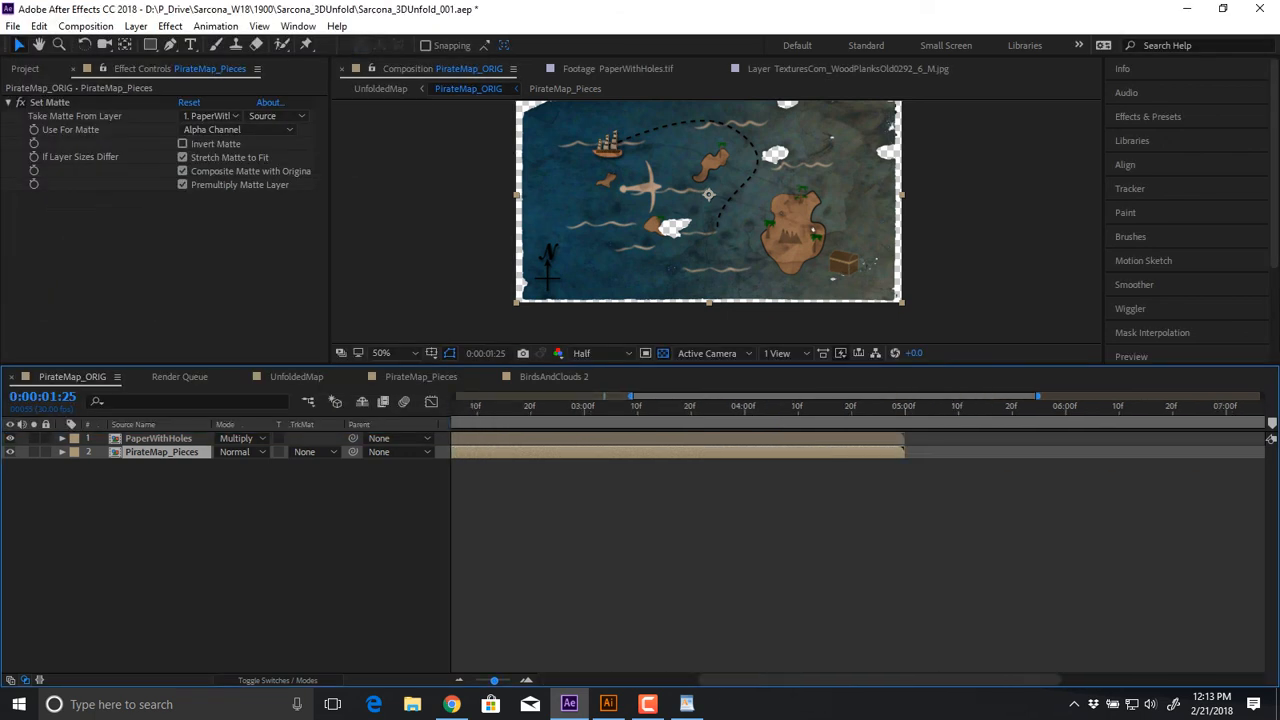
key("minus")
left_click(1270, 438)
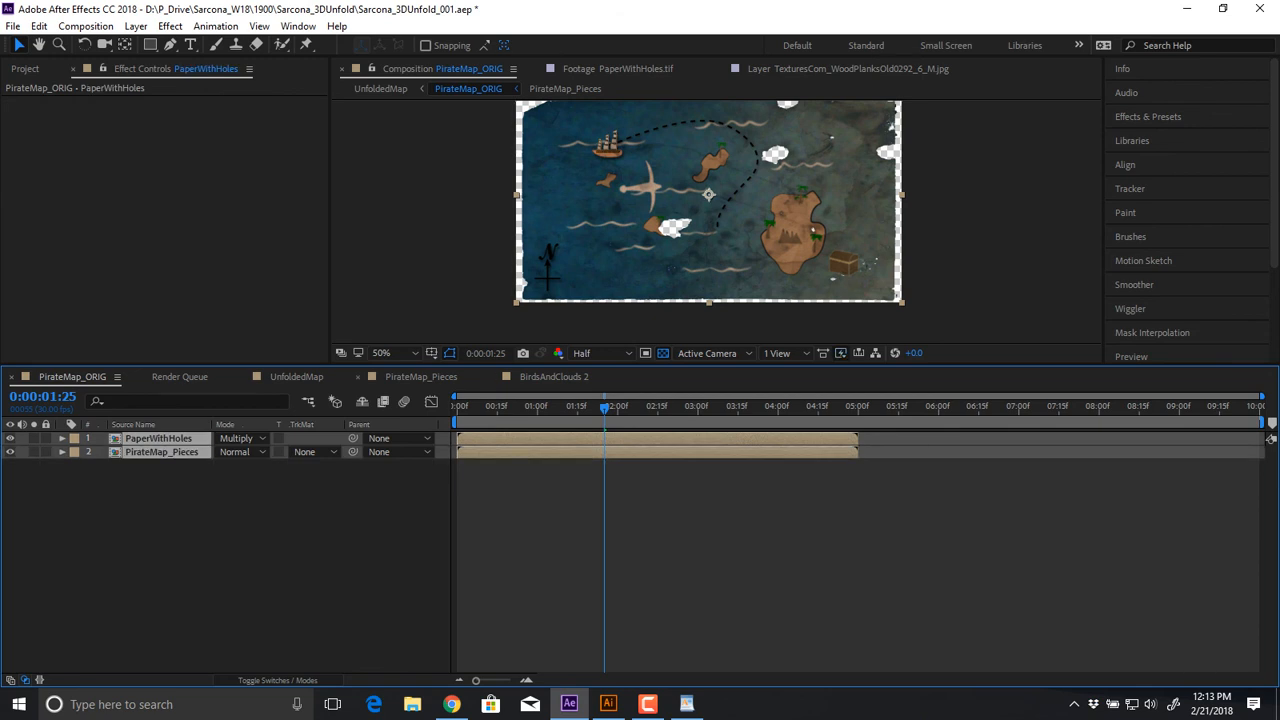
Set the PaperWithHoles composition's duration to 0:00:10:00 and extend its PaperWithHoles.tif layer to the composition's end
double_click(1270, 438)
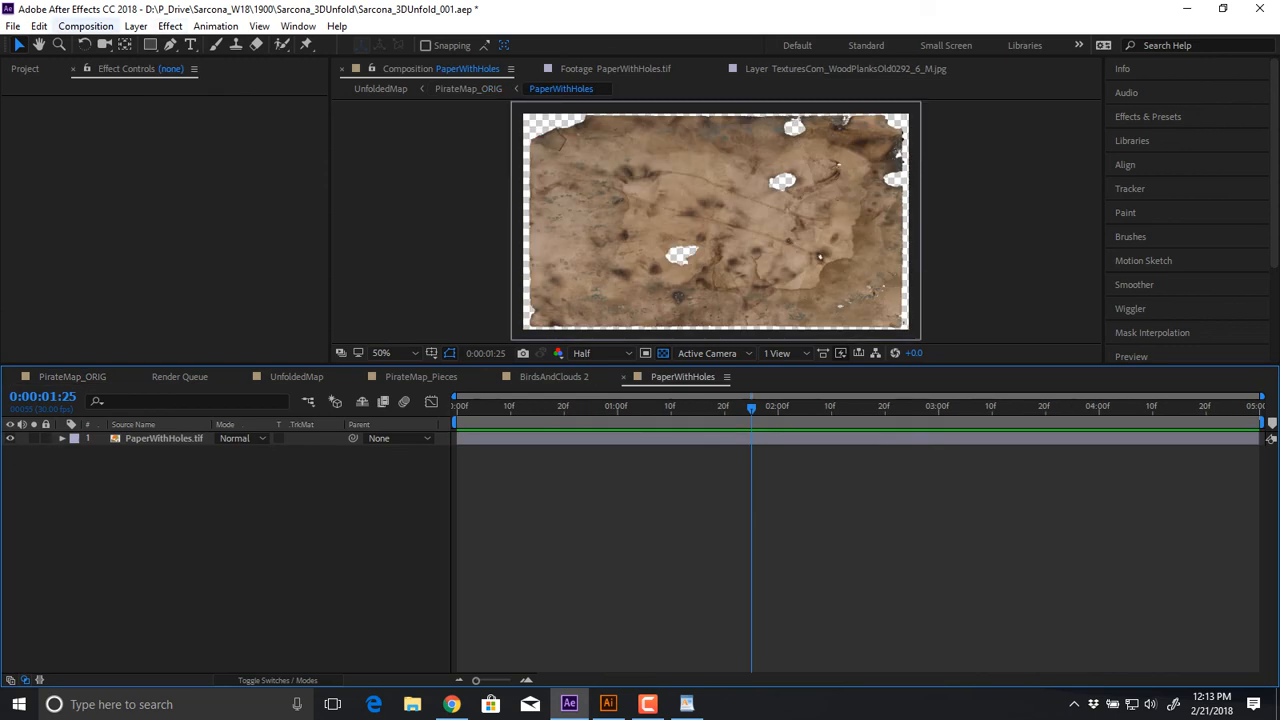
left_click(85, 26)
left_click(60, 63)
left_click_drag(156, 287, 106, 287)
type("10")
key("Return")
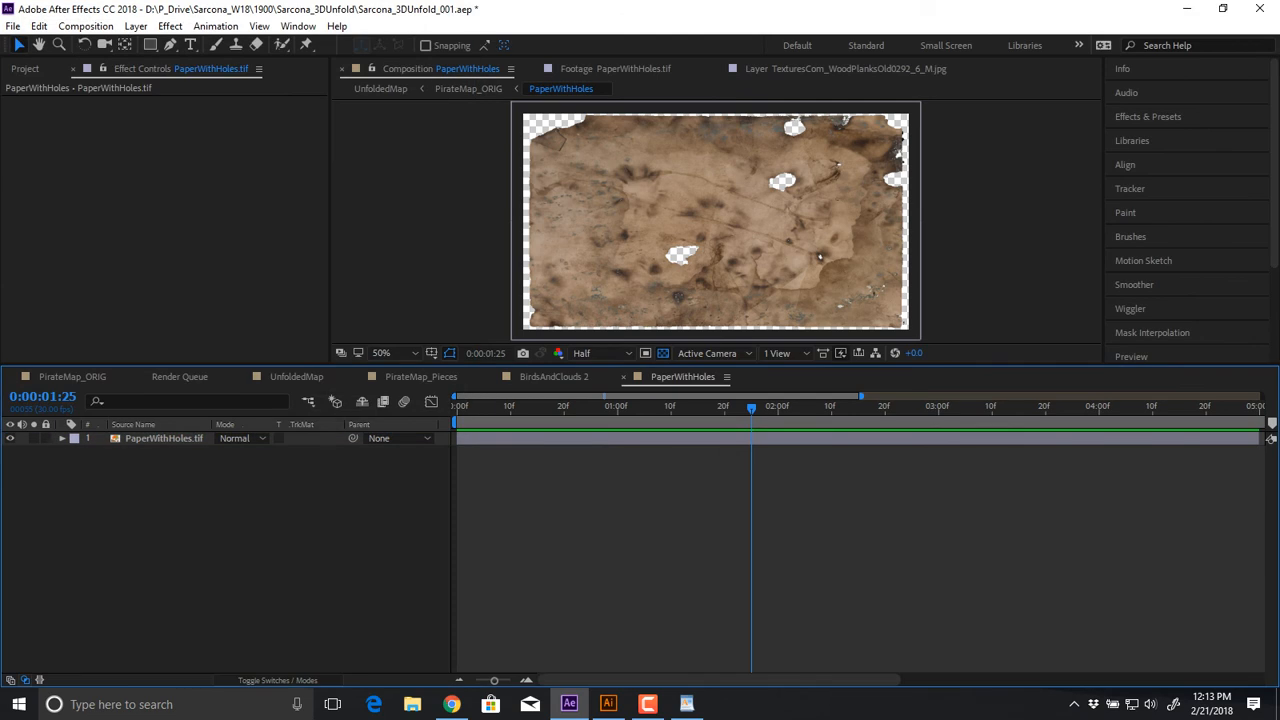
key("minus")
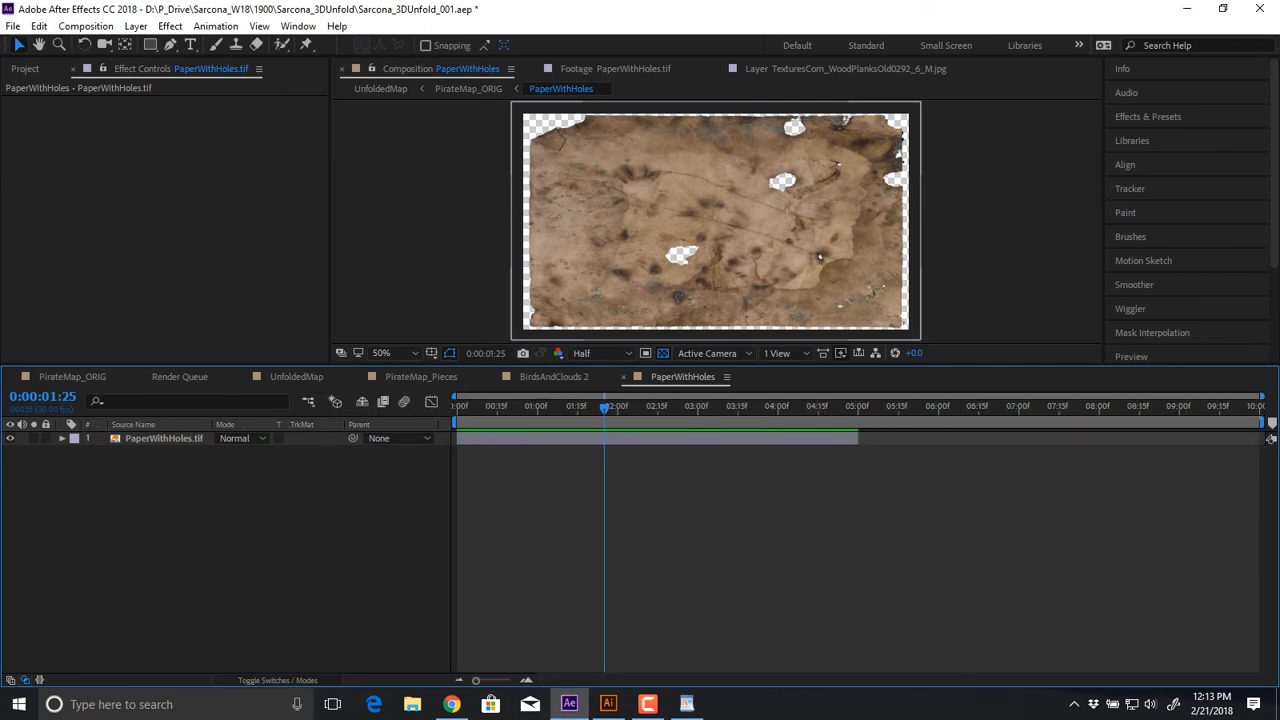
left_click_drag(857, 438, 1262, 438)
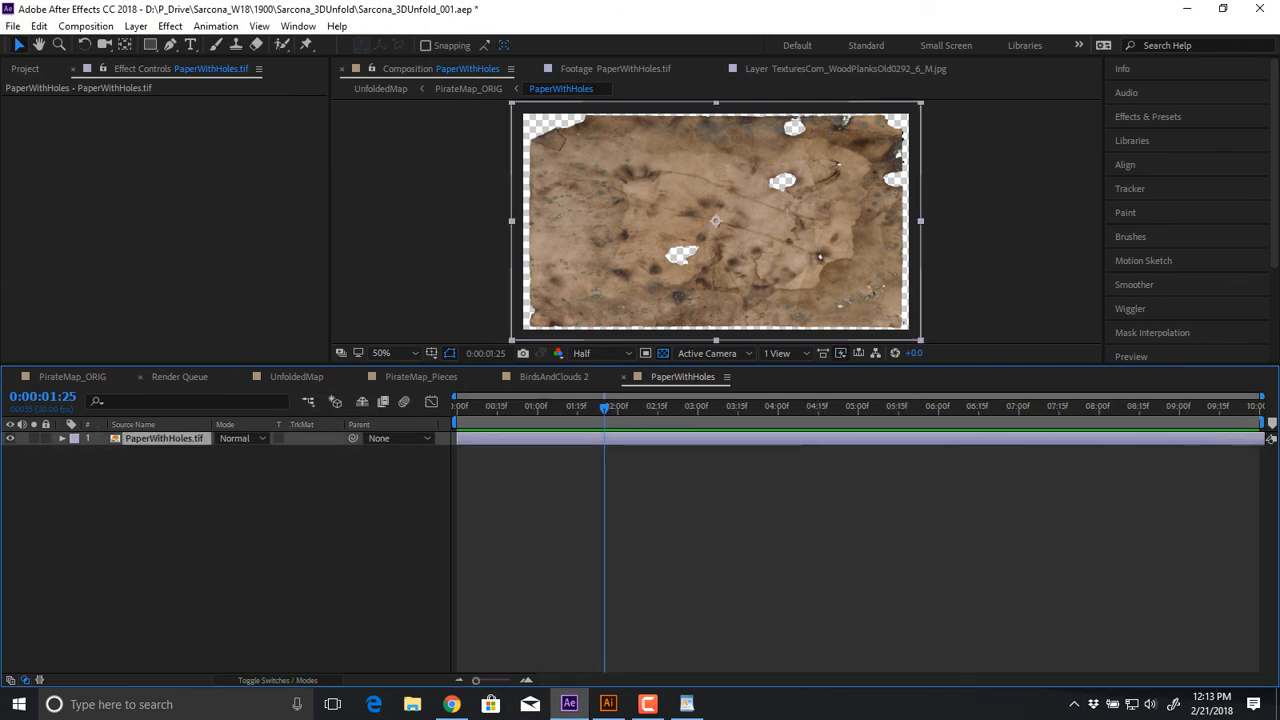
Open the PirateMap_Pieces composition from PirateMap_ORIG and set its duration to 0:00:10:00
left_click(296, 377)
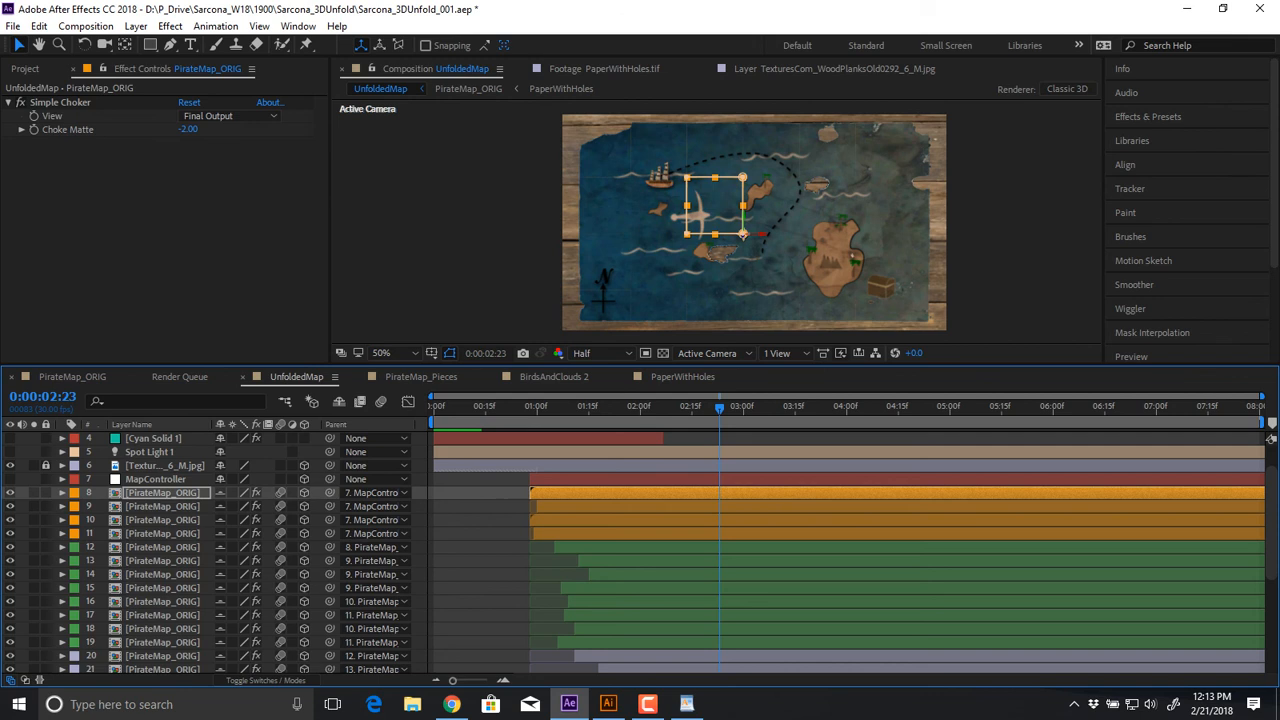
left_click(72, 377)
left_click(162, 452)
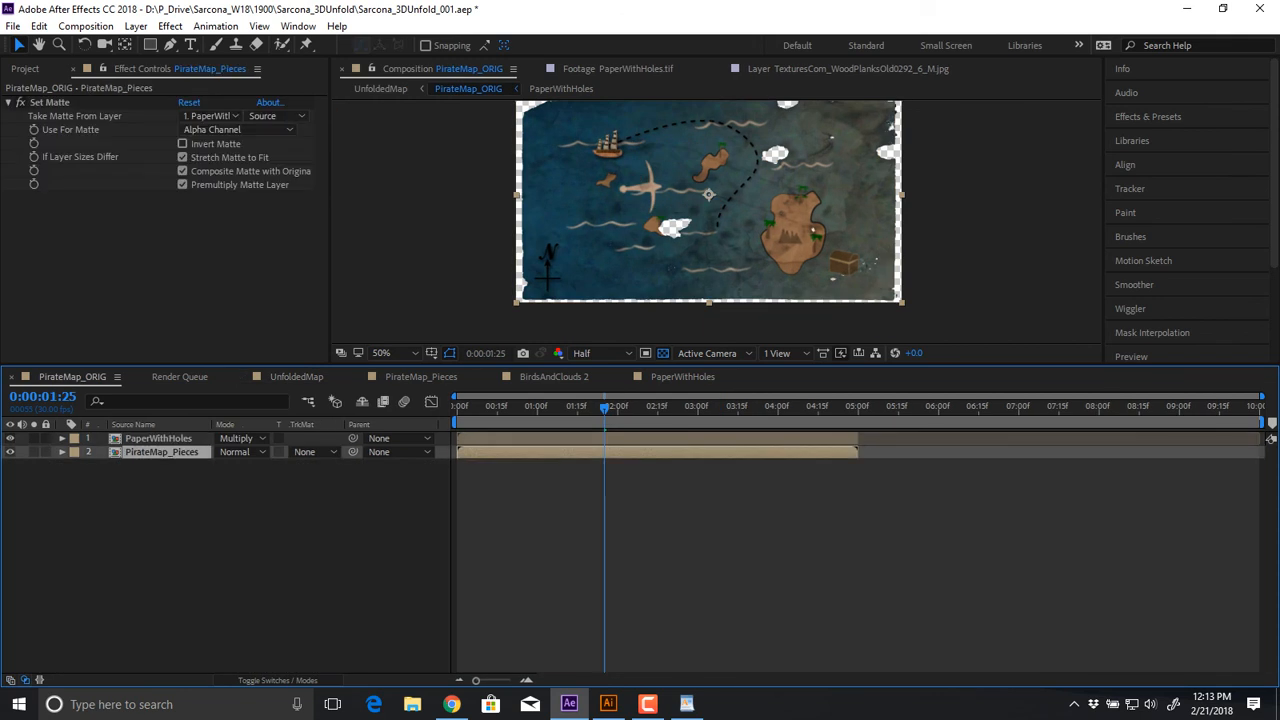
double_click(162, 452)
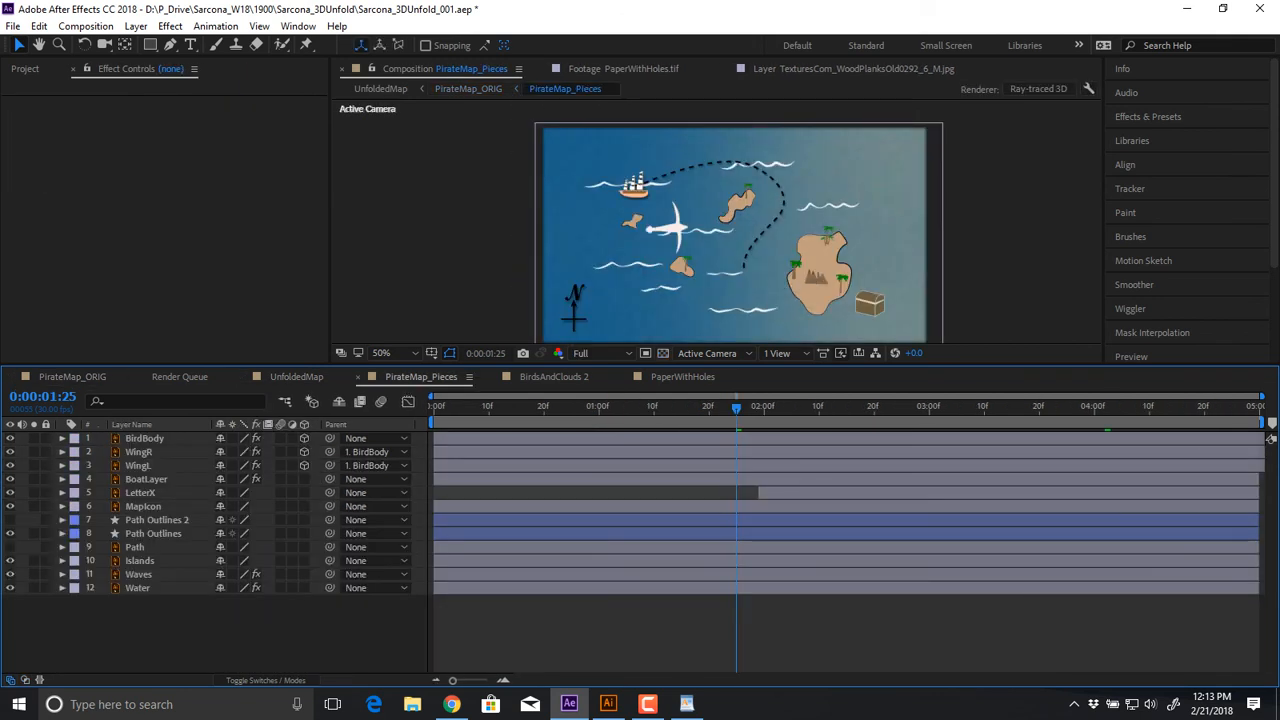
left_click(85, 26)
left_click(77, 68)
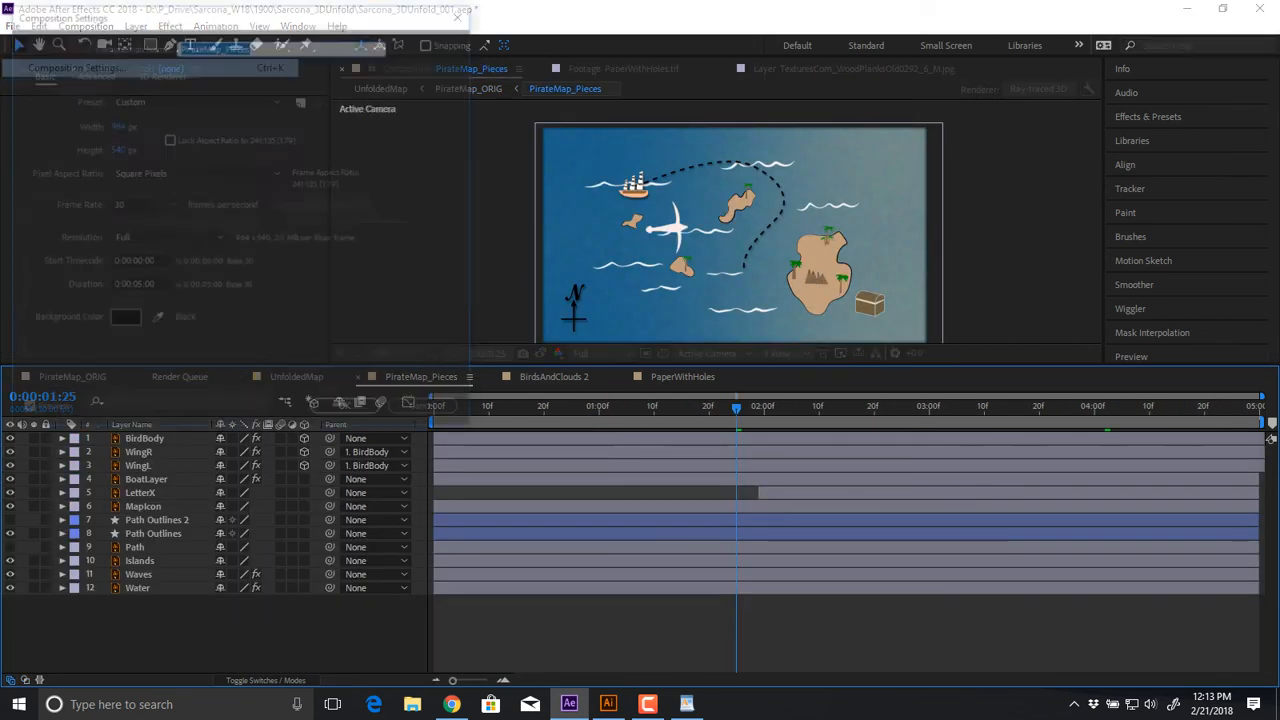
double_click(134, 287)
type("215")
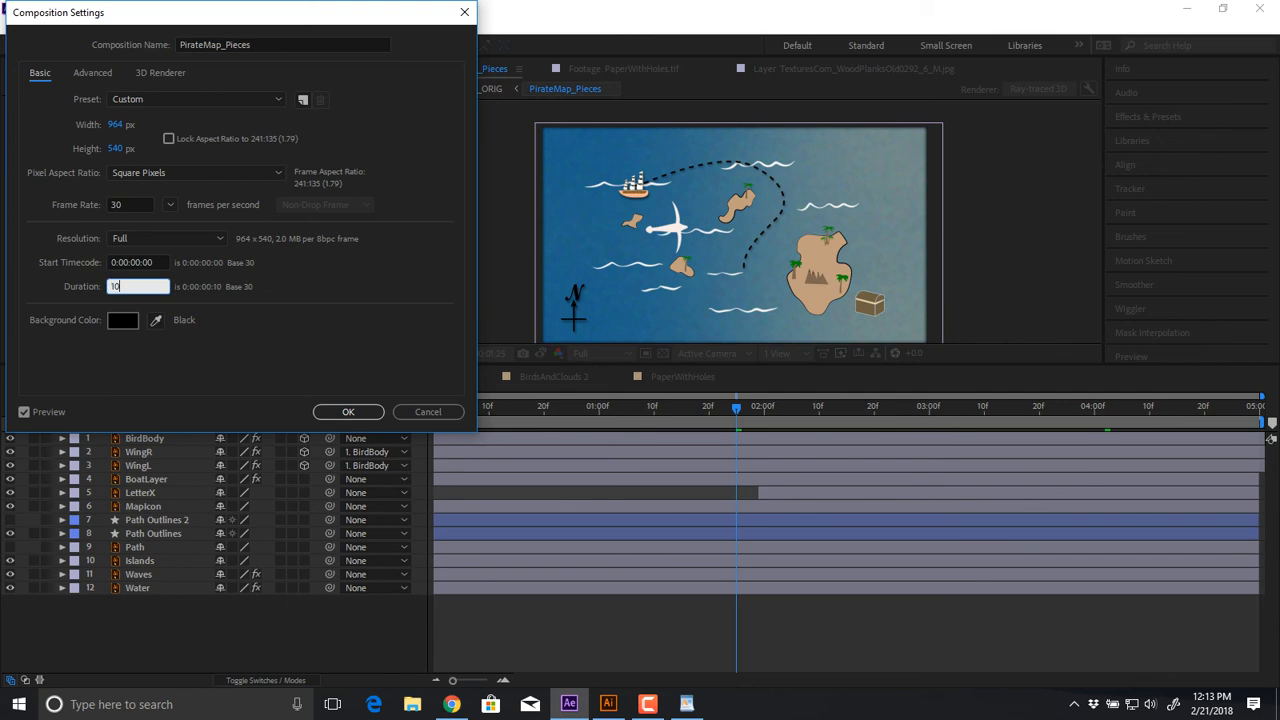
key("Return")
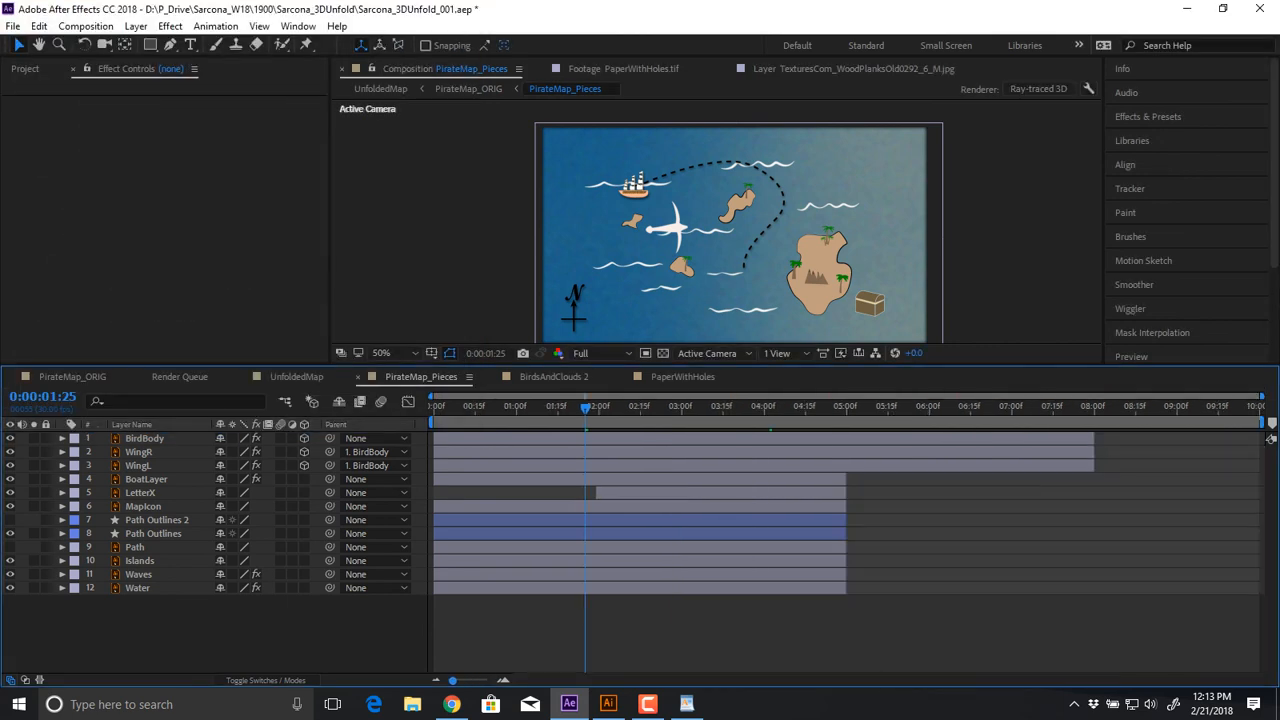
Extend all twelve layers of PirateMap_Pieces, from BirdBody down to Water, to the end of the 10-second composition
left_click(147, 479)
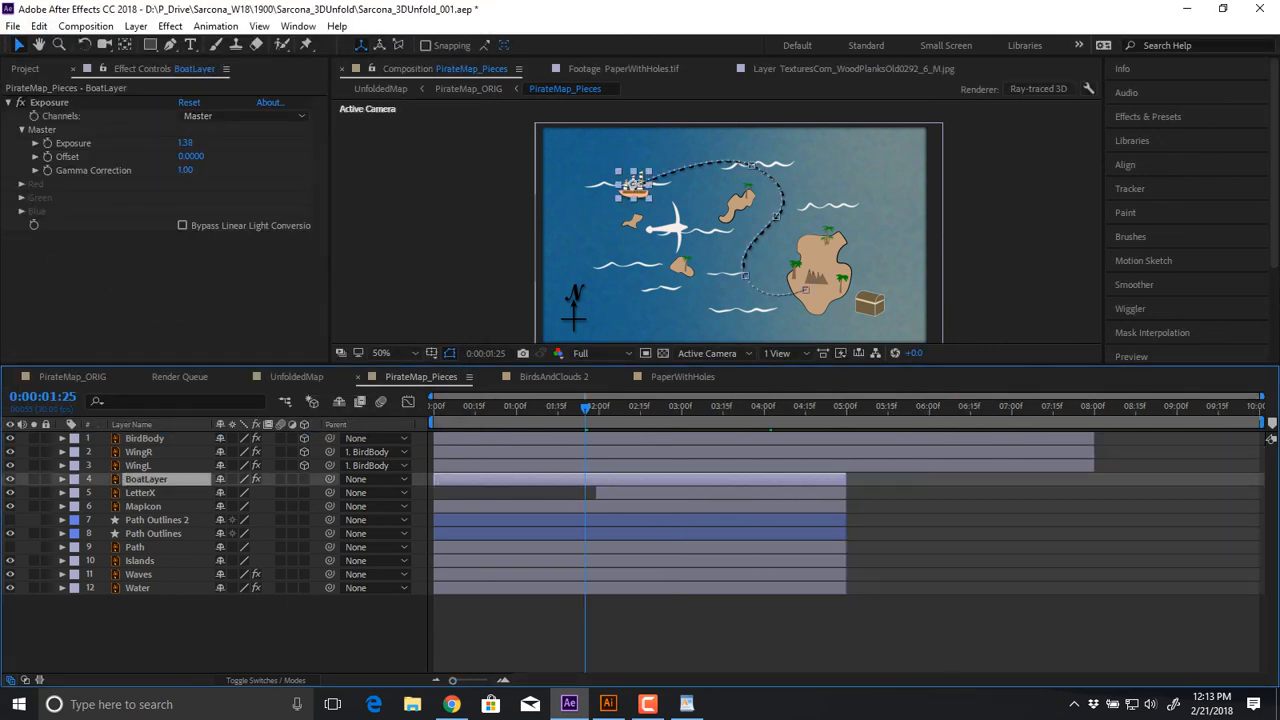
left_click(138, 588, "shift")
left_click_drag(845, 588, 1265, 588)
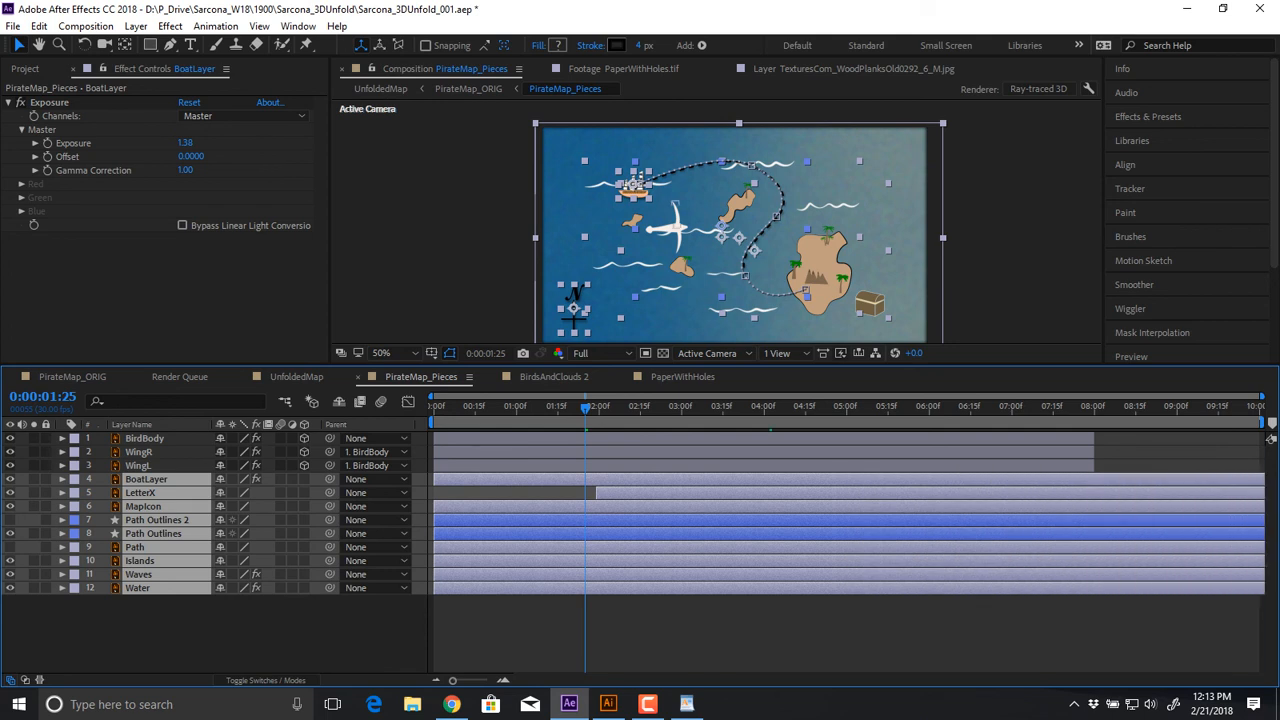
left_click(145, 438)
left_click(139, 465, "shift")
left_click_drag(1093, 465, 1271, 440)
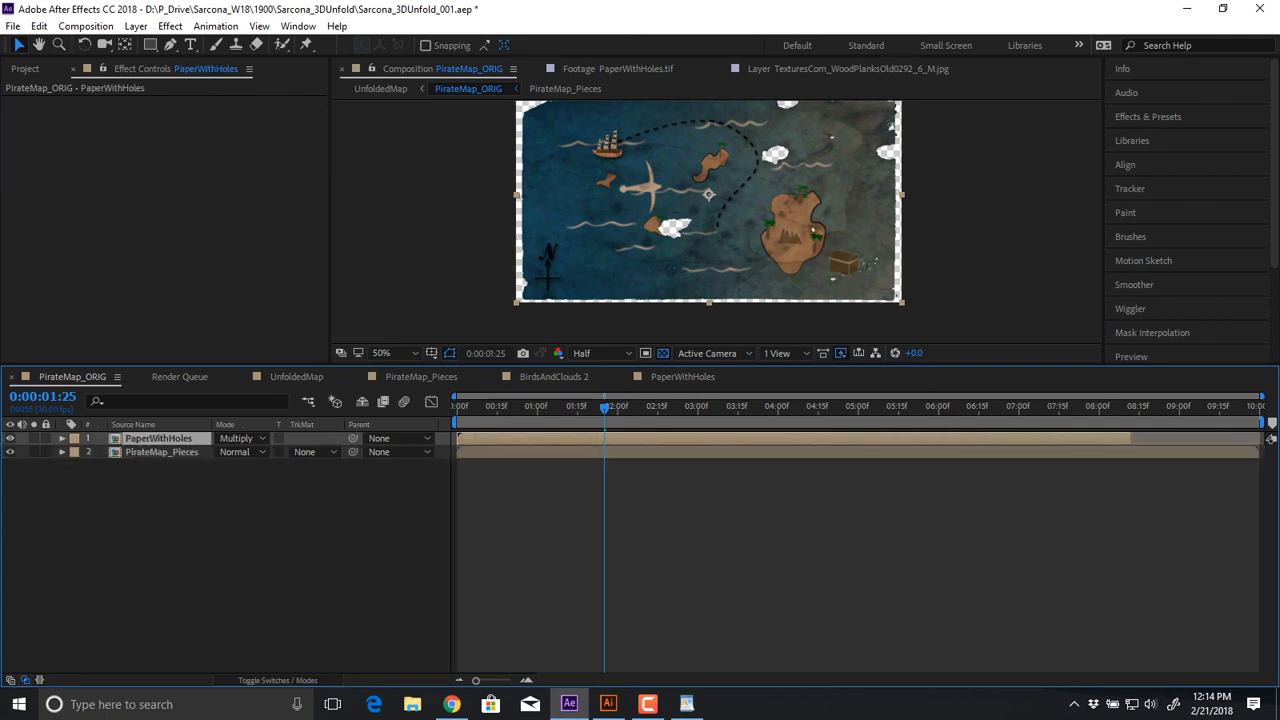
Extend the PaperWithHoles layer in PirateMap_ORIG to the composition's end
left_click_drag(1130, 438, 1260, 438)
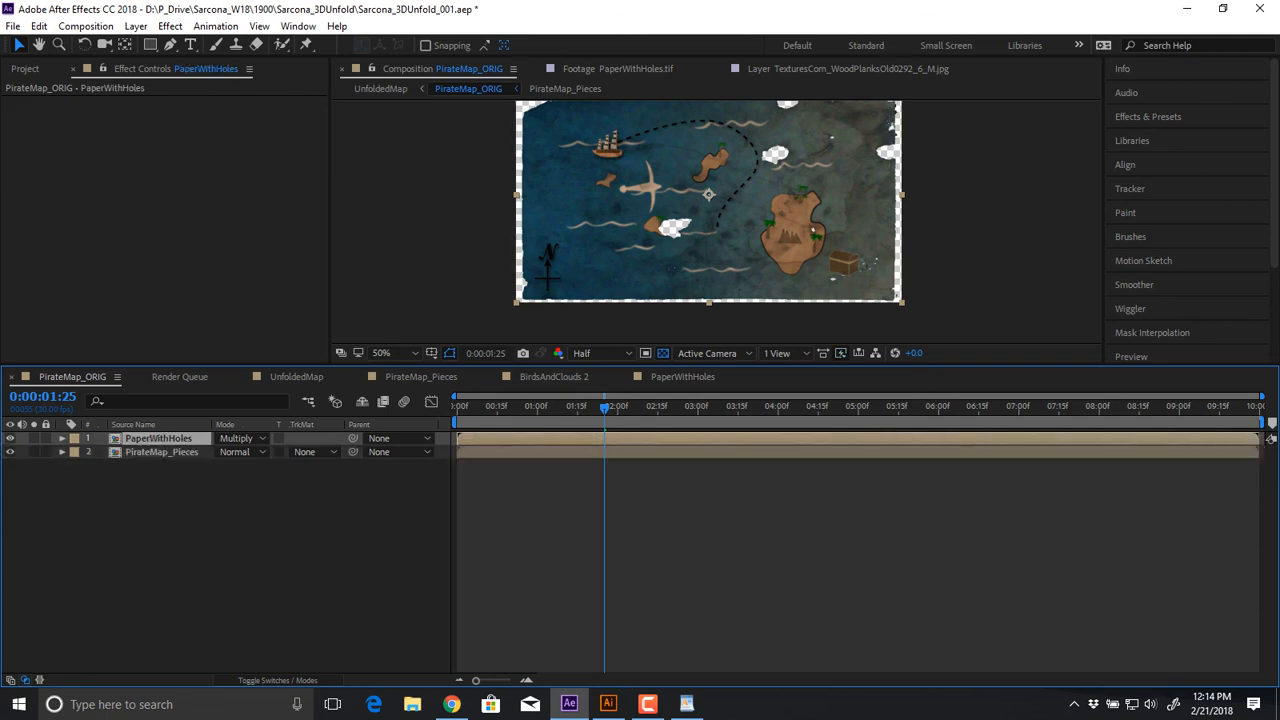
left_click(1000, 540)
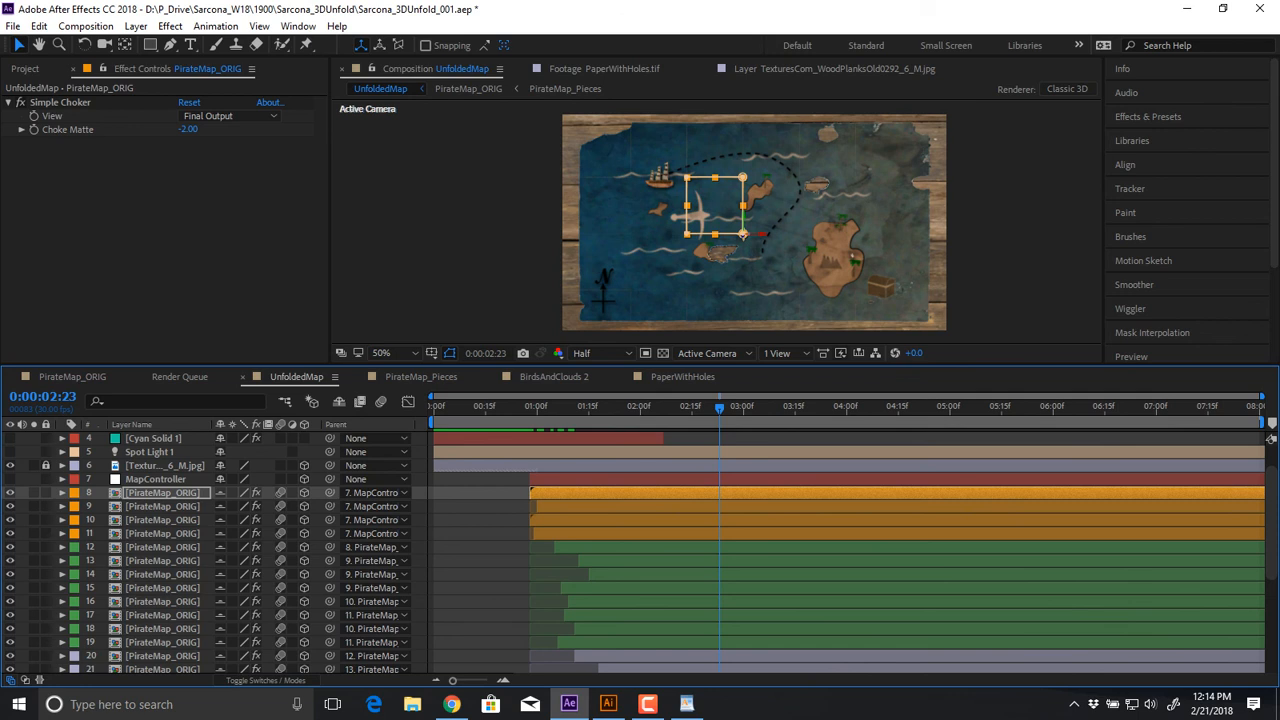
Preview UnfoldedMap up to 0:00:05:26 and inspect the seams between map pieces up close with layer controls hidden
key("space")
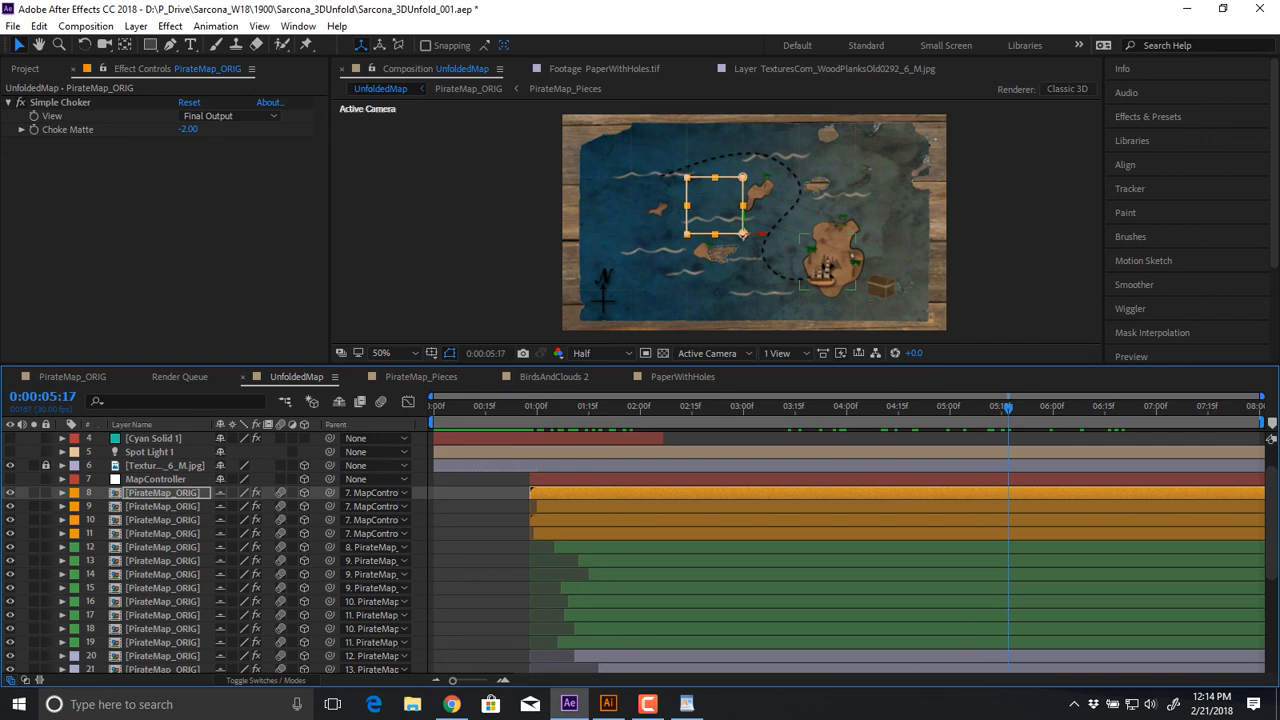
key("period")
scroll(852, 295, "up", 1)
left_click_drag(1074, 225, 732, 224)
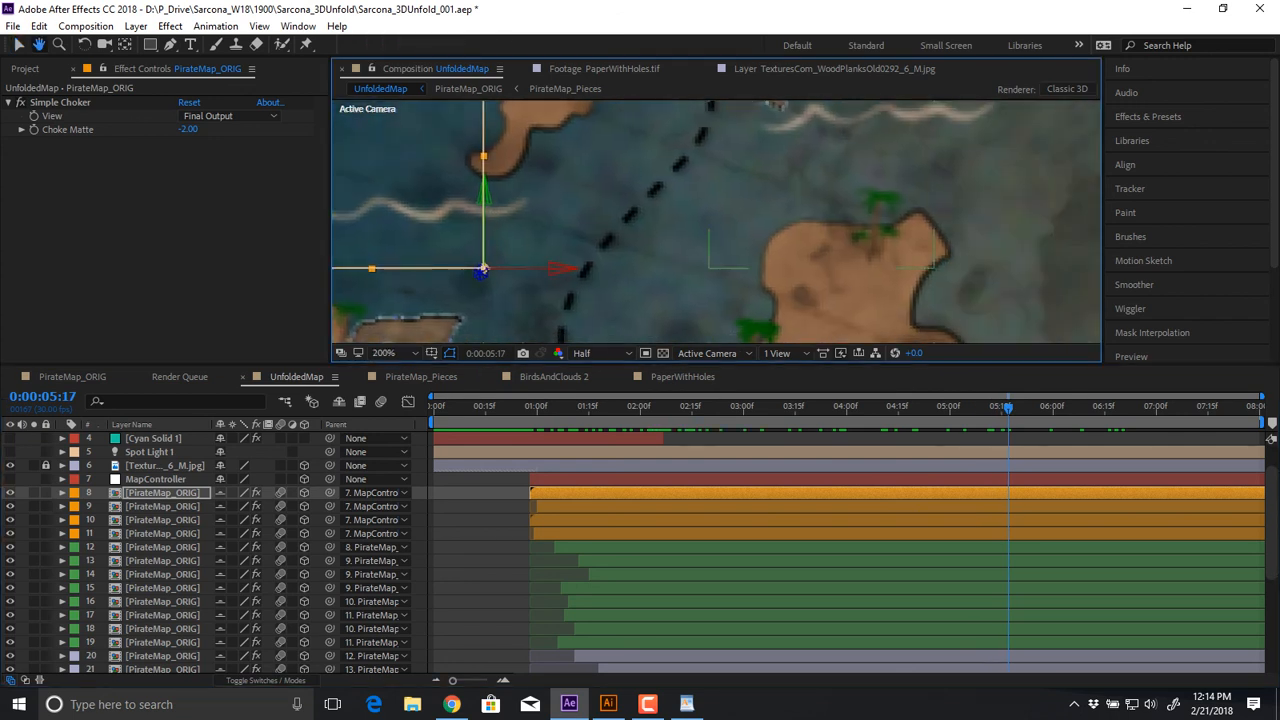
key("ctrl+shift+h")
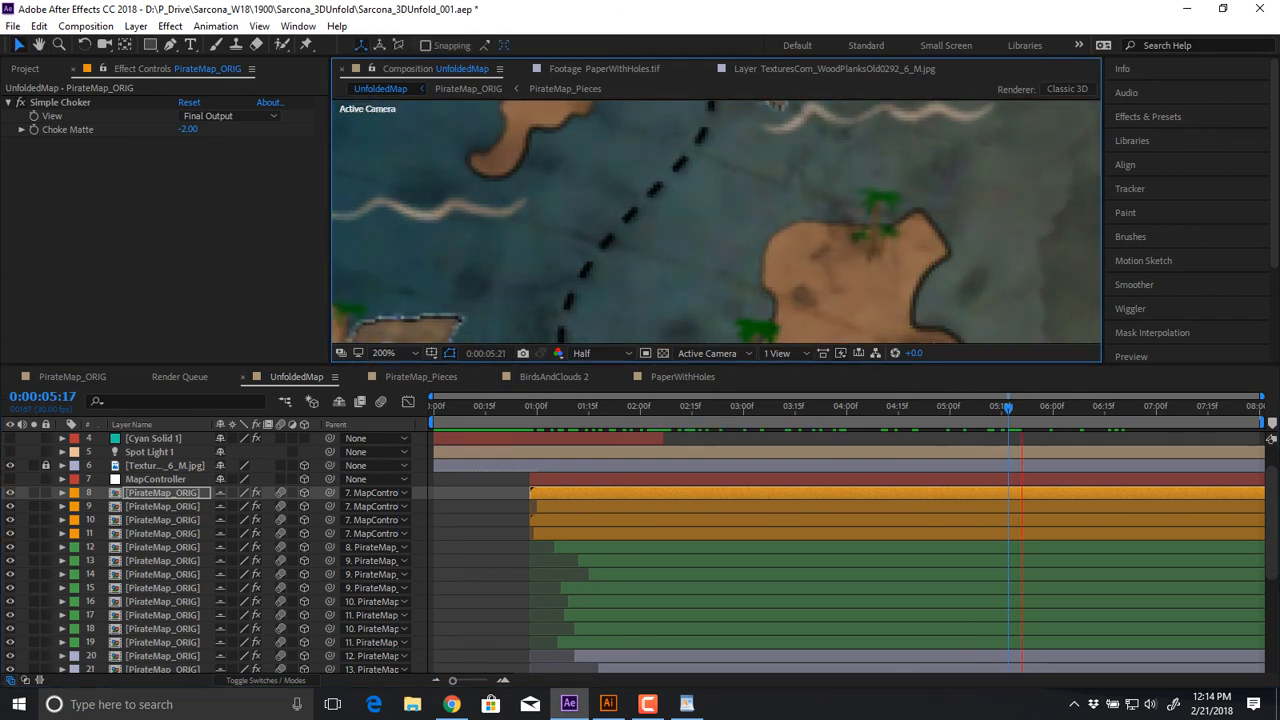
key("ctrl+shift+h")
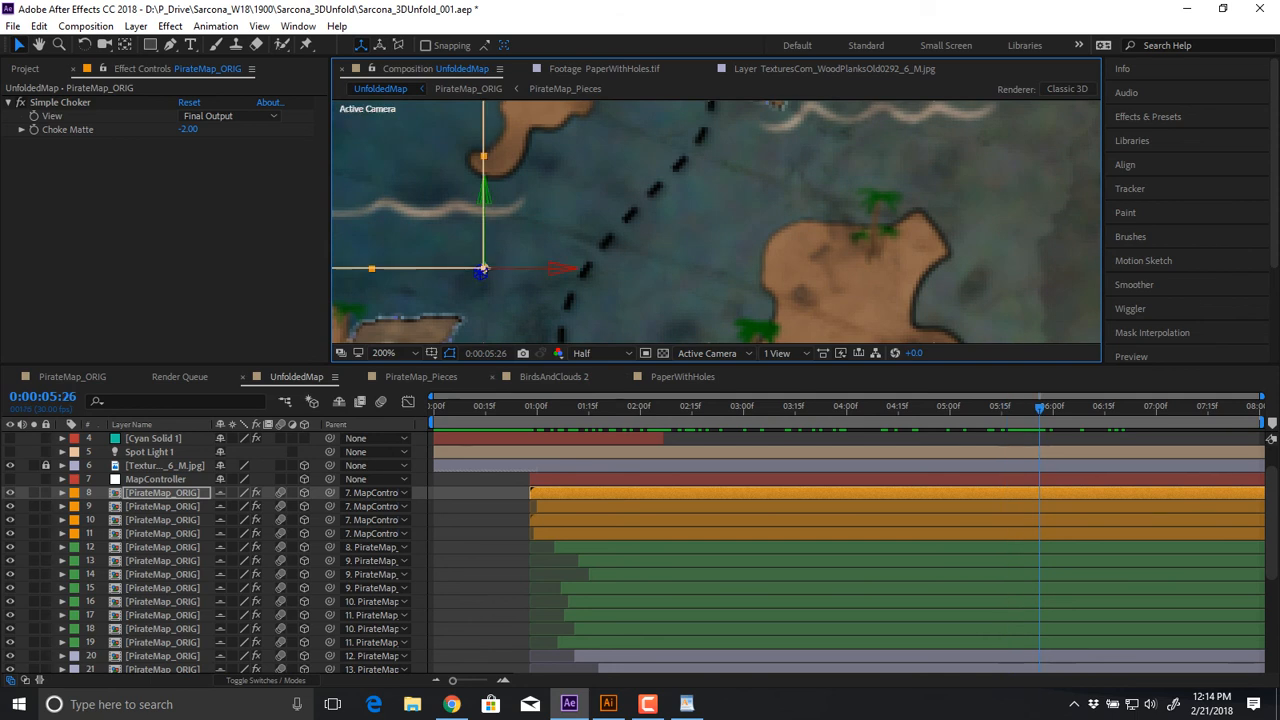
Delete the 4-Color Gradient and Noise effects from the Water layer in PirateMap_Pieces
left_click(421, 377)
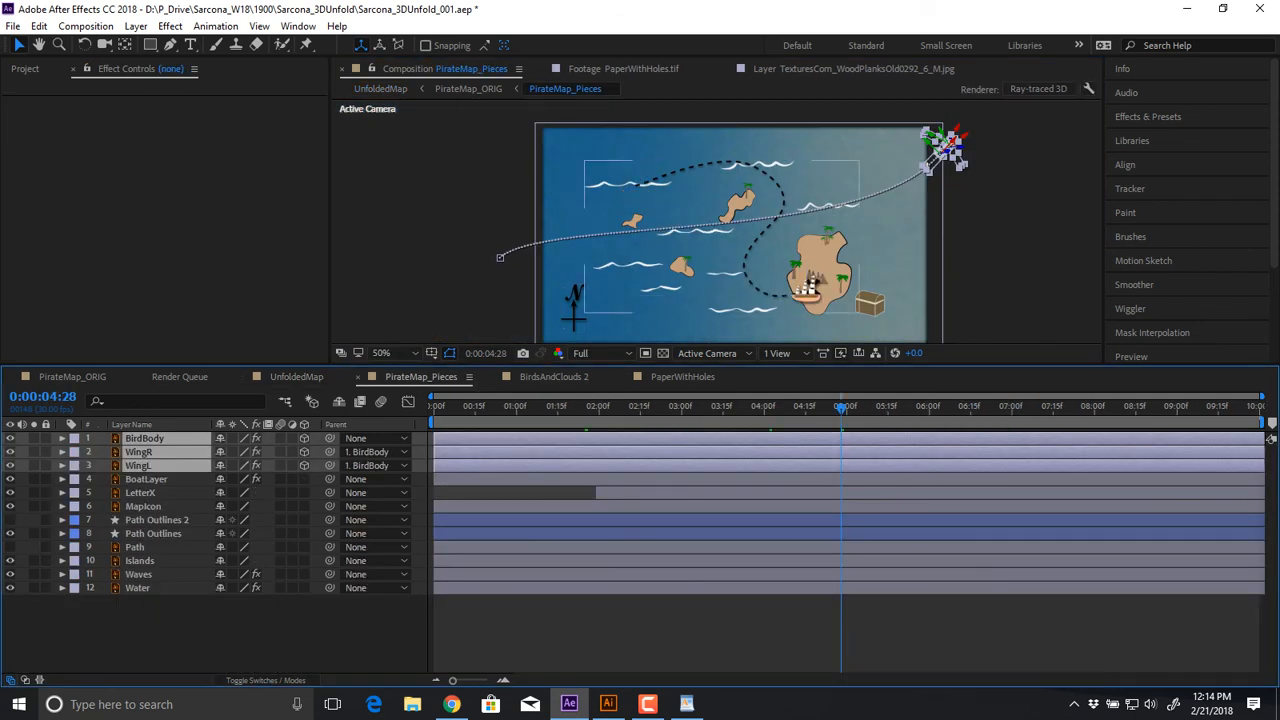
left_click(138, 588)
left_click(52, 102)
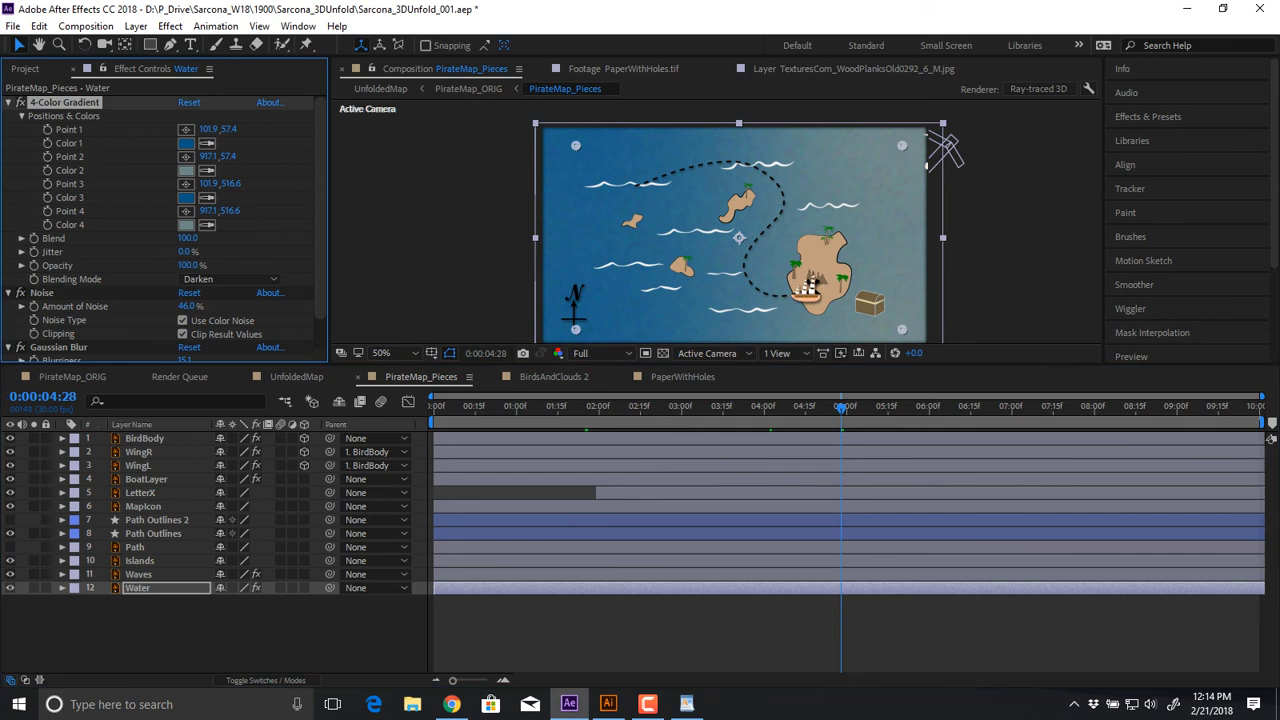
key("Delete")
left_click(48, 102)
key("Delete")
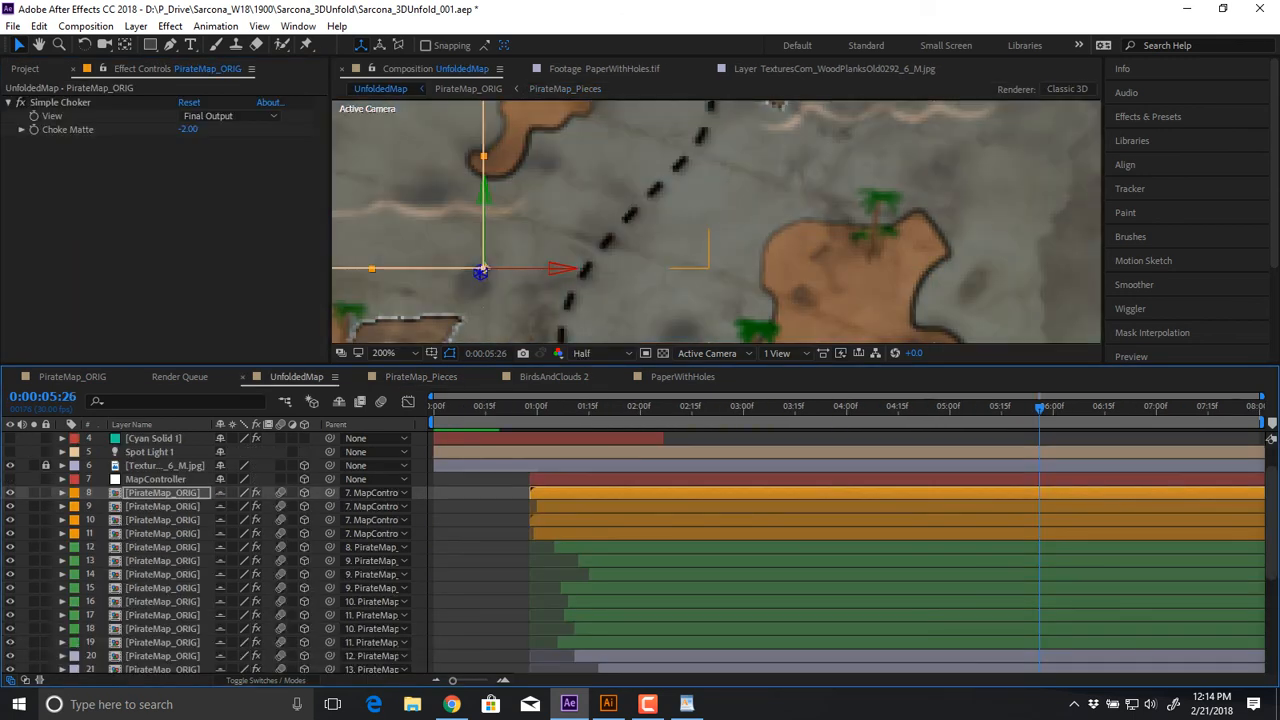
Preview UnfoldedMap to 0:00:05:29 and examine the seams around layer 8's map piece up close
key("space")
key("space")
scroll(716, 222, "down", 2)
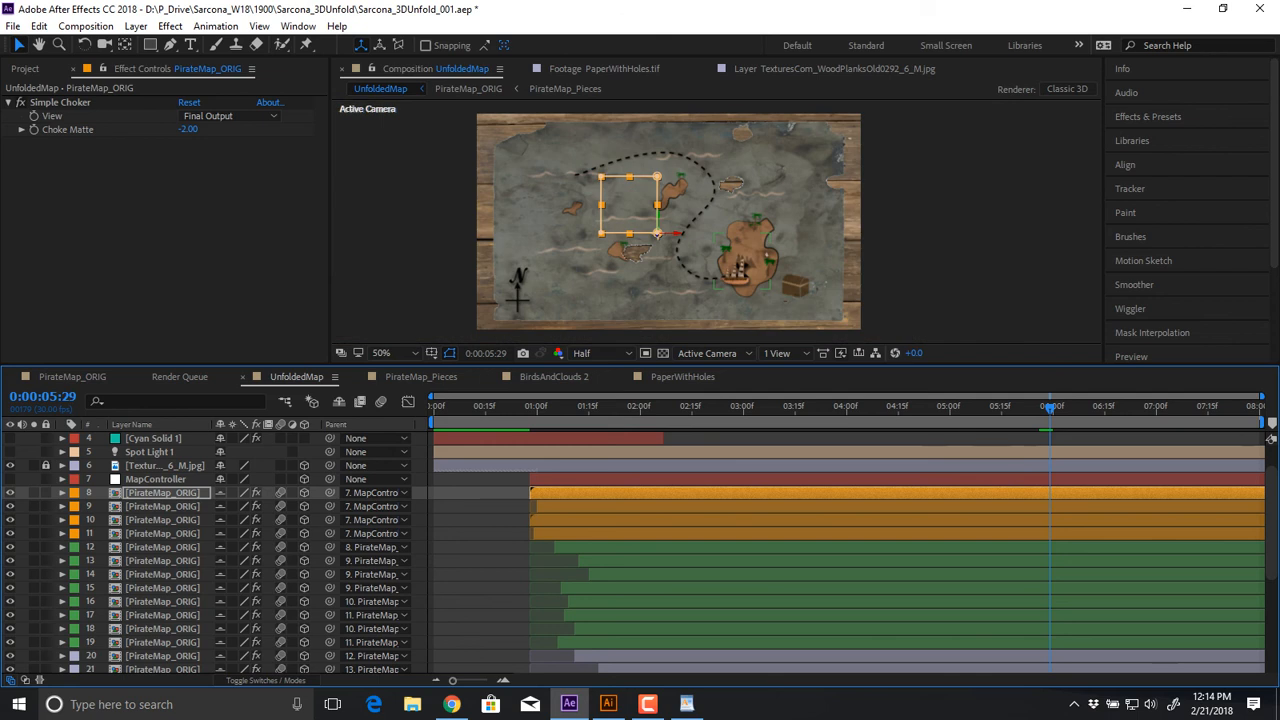
left_click_drag(676, 226, 920, 225)
scroll(716, 222, "up", 1)
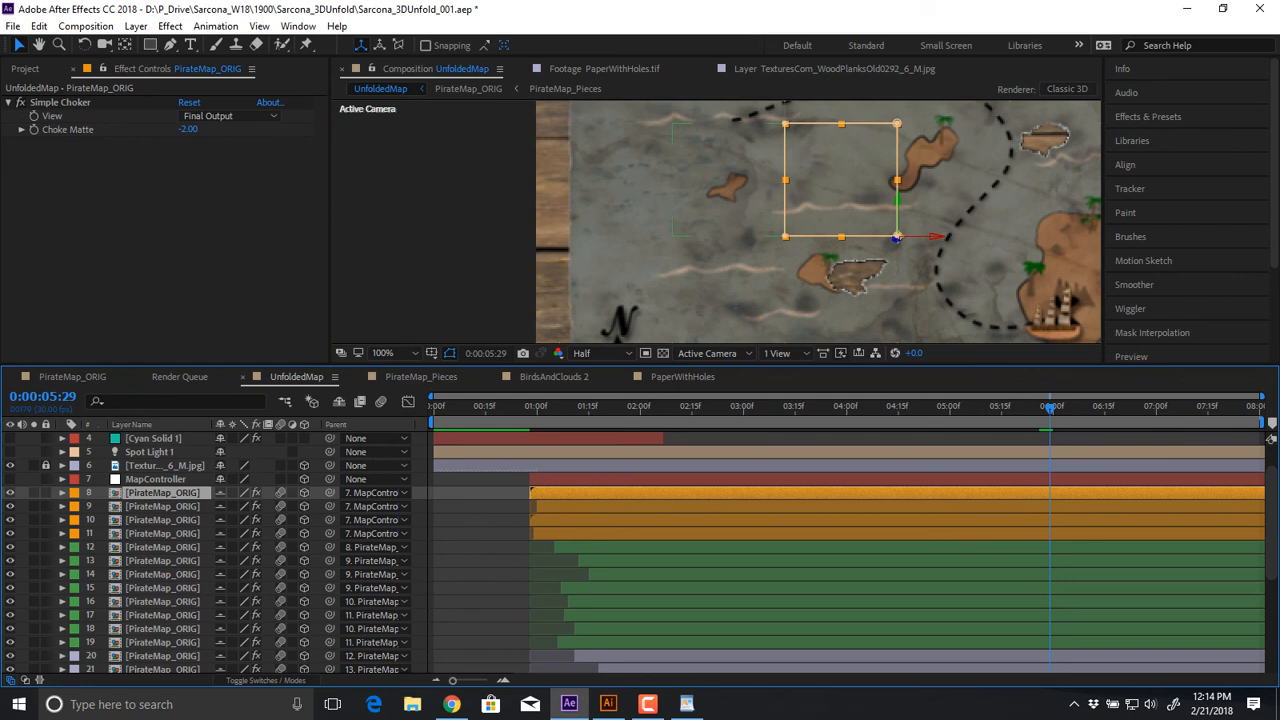
scroll(719, 220, "up", 1)
left_click_drag(868, 197, 564, 246)
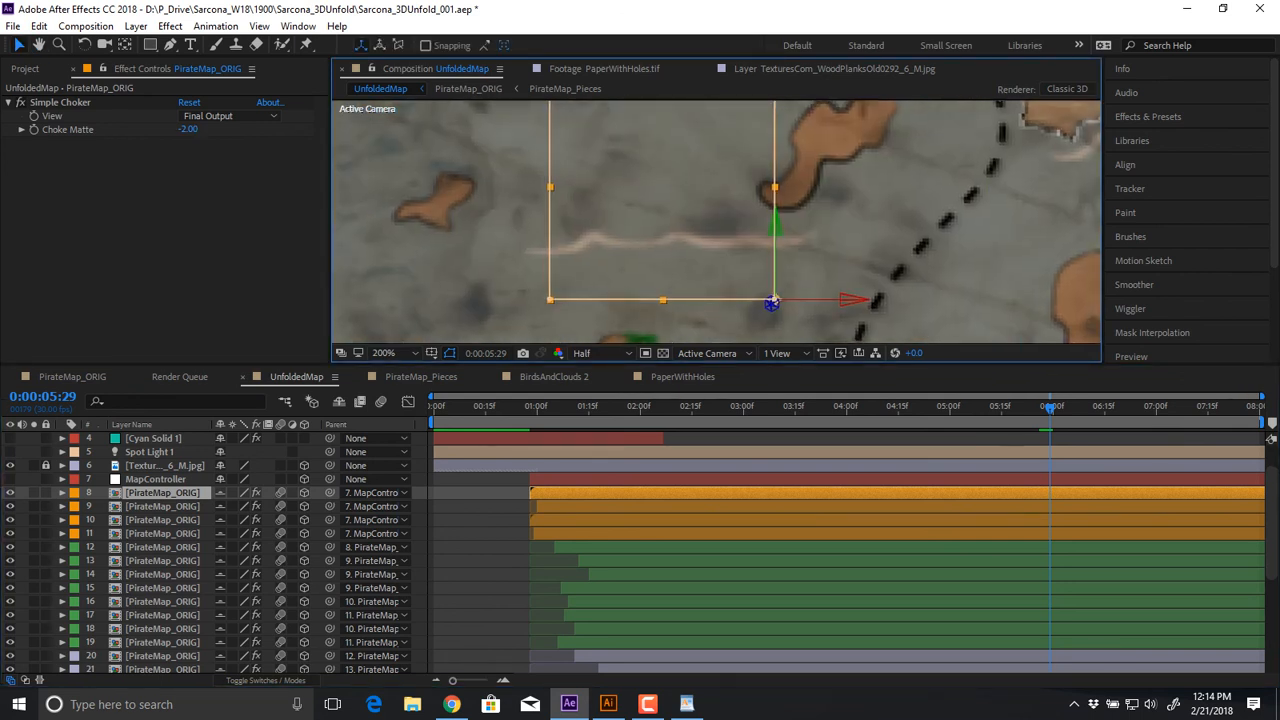
Try Choke Matte values of 0, 2 and 4 in layer 8's Simple Choker effect and compare the seams
left_click(188, 129)
type("0")
key("Return")
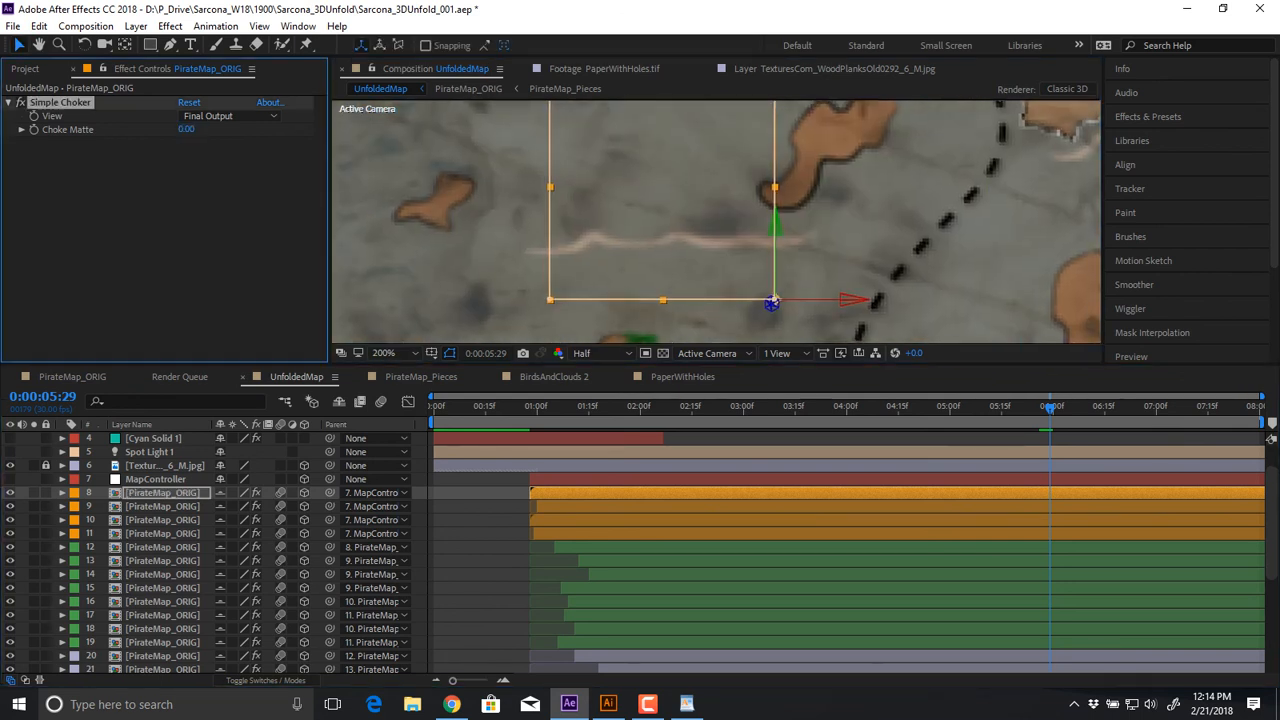
left_click(186, 129)
type("2")
key("Return")
key("comma")
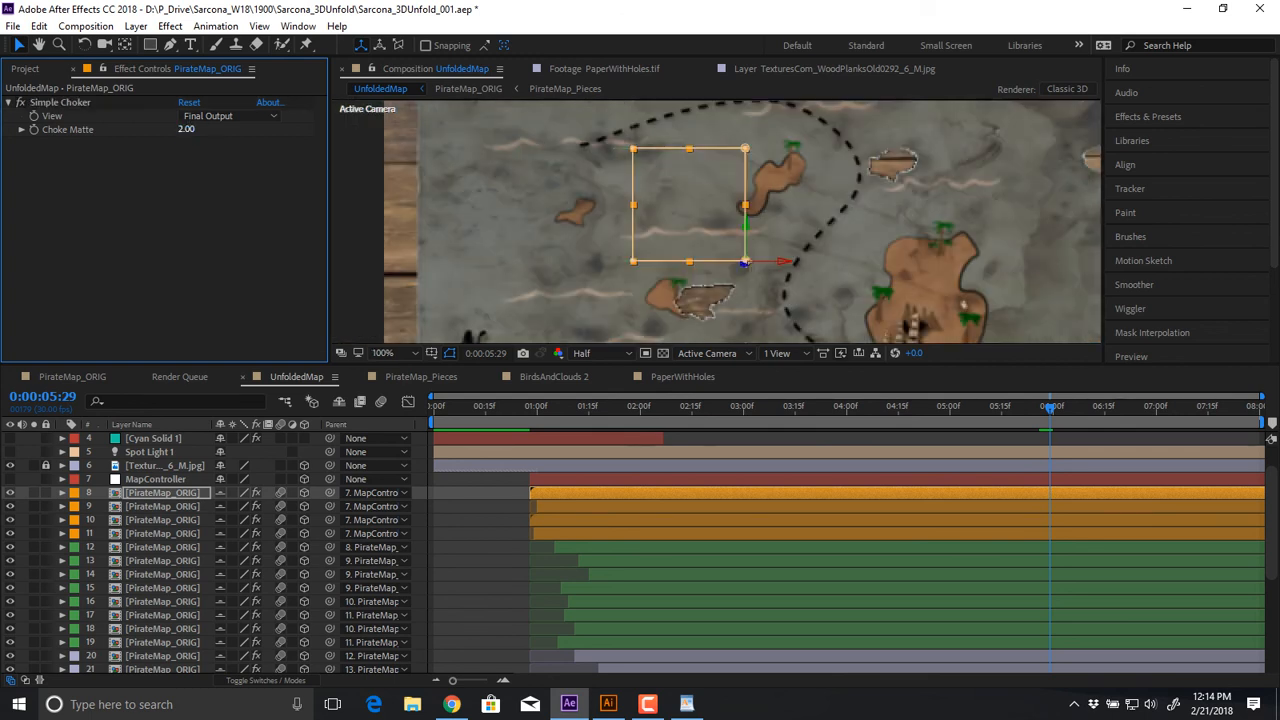
left_click(186, 129)
type("4")
key("Return")
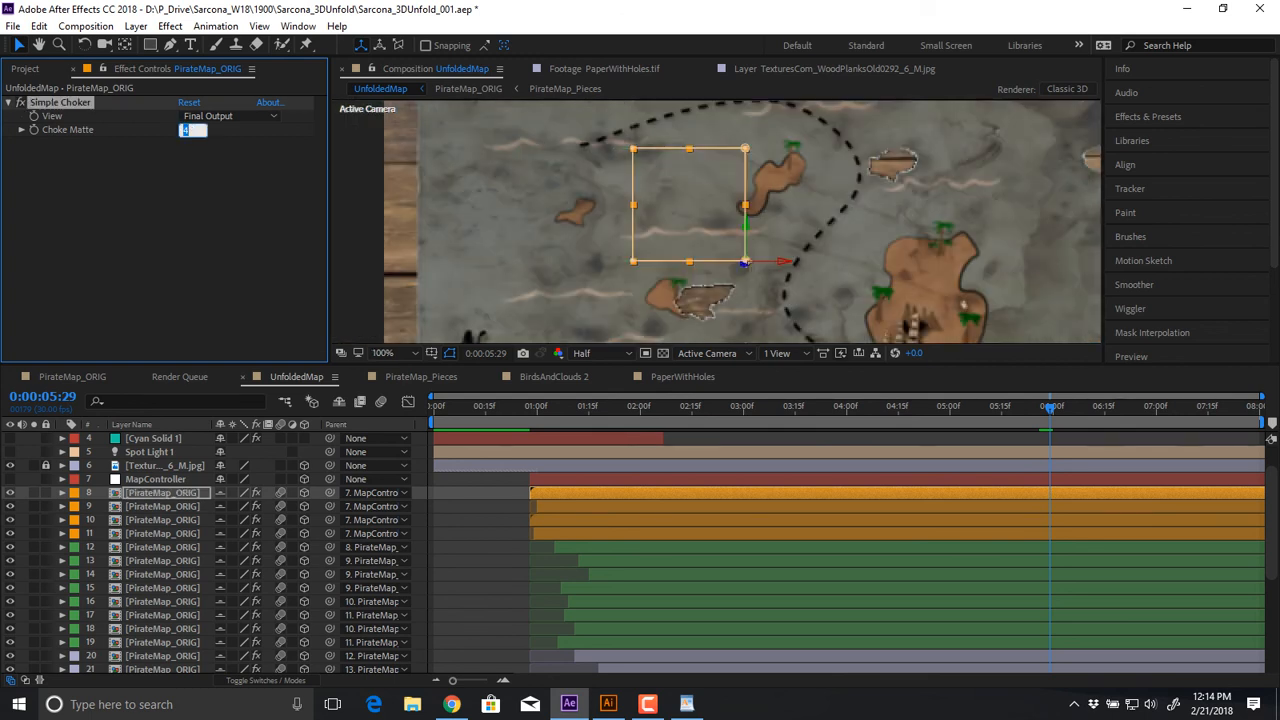
key("period")
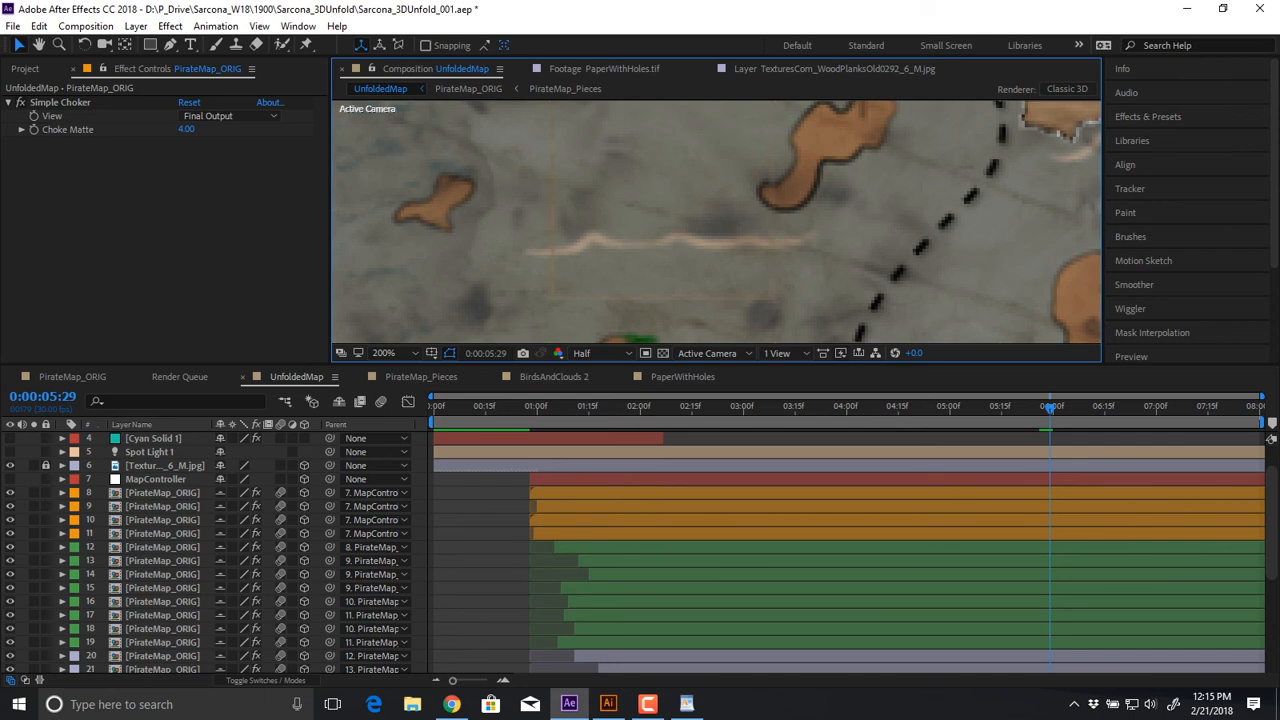
Locate Simple Choker among the Matte effects with layer 8 selected
left_click(160, 492)
left_click(170, 26)
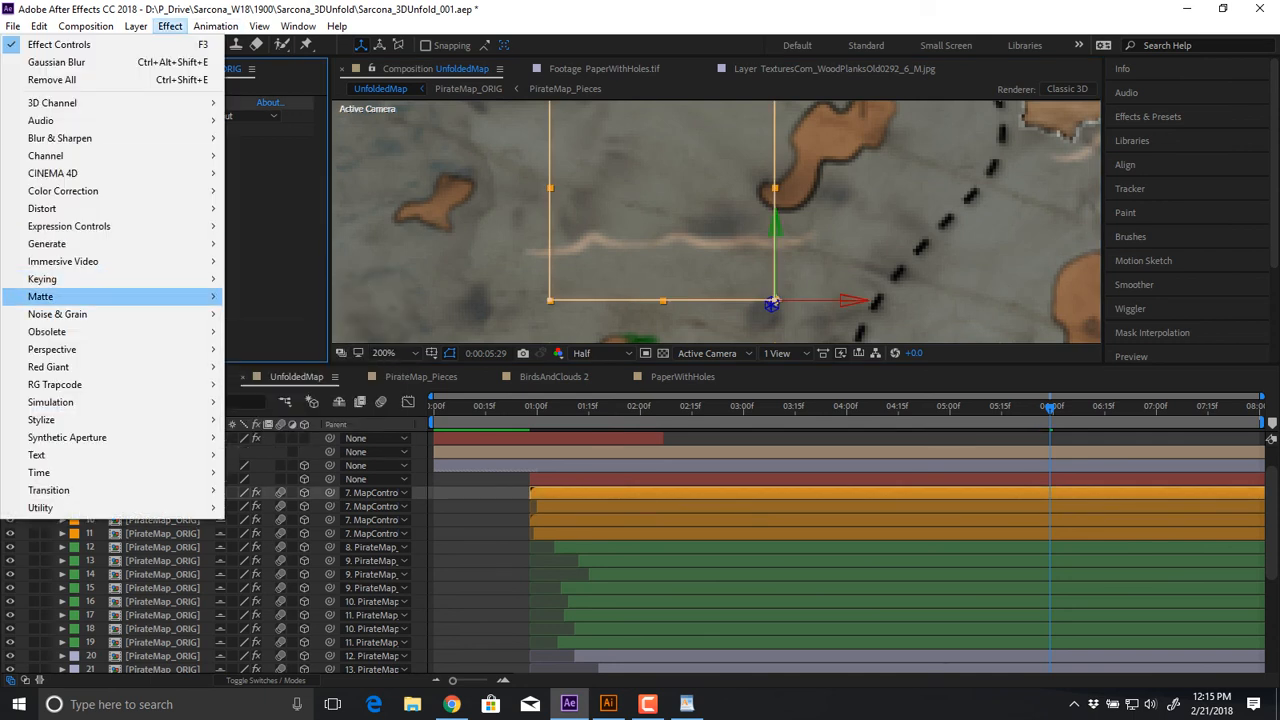
mouse_move(100, 296)
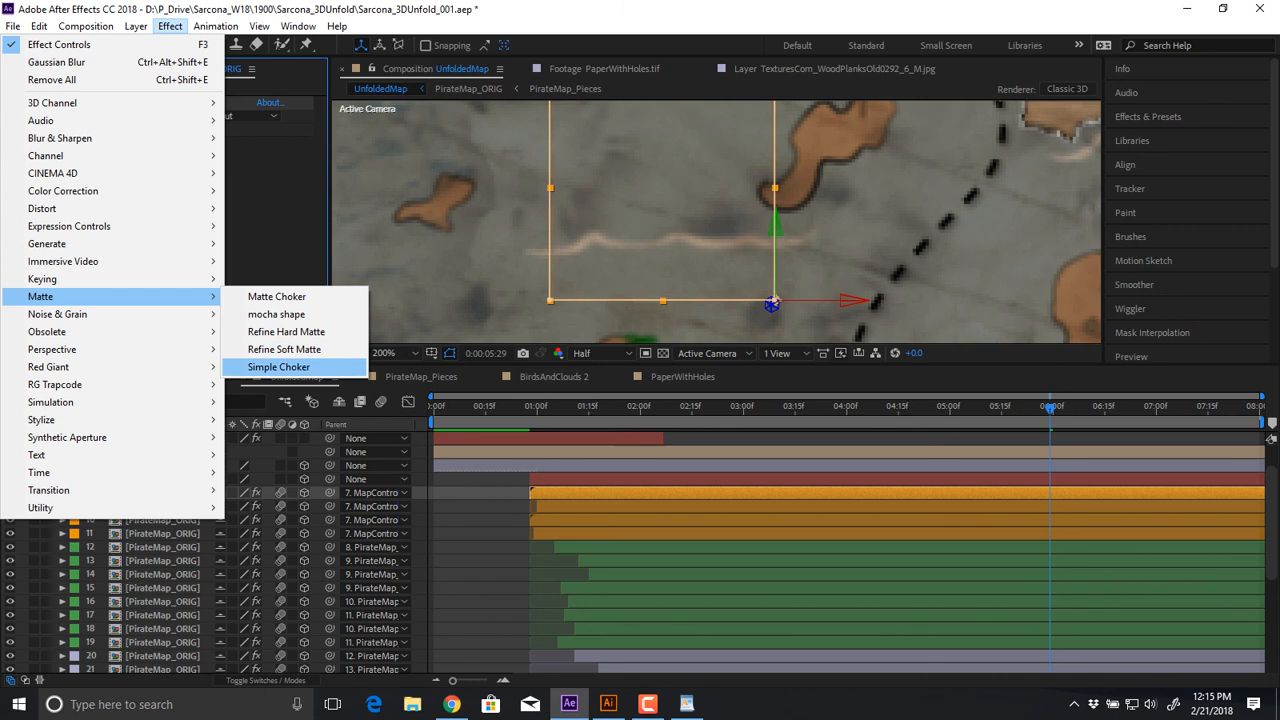
left_click(279, 367)
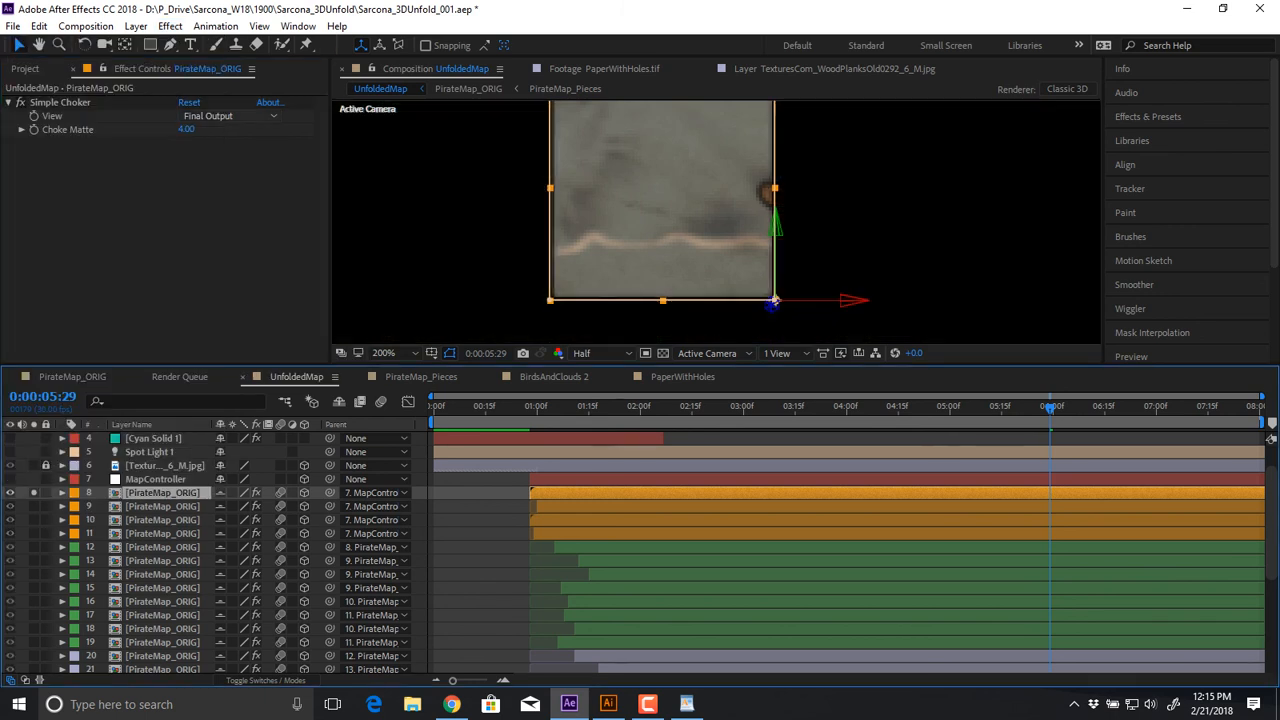
Test a Choke Matte of -21 on the soloed layer 8, and set its Simple Choker value to -2
left_click_drag(187, 129, 140, 129)
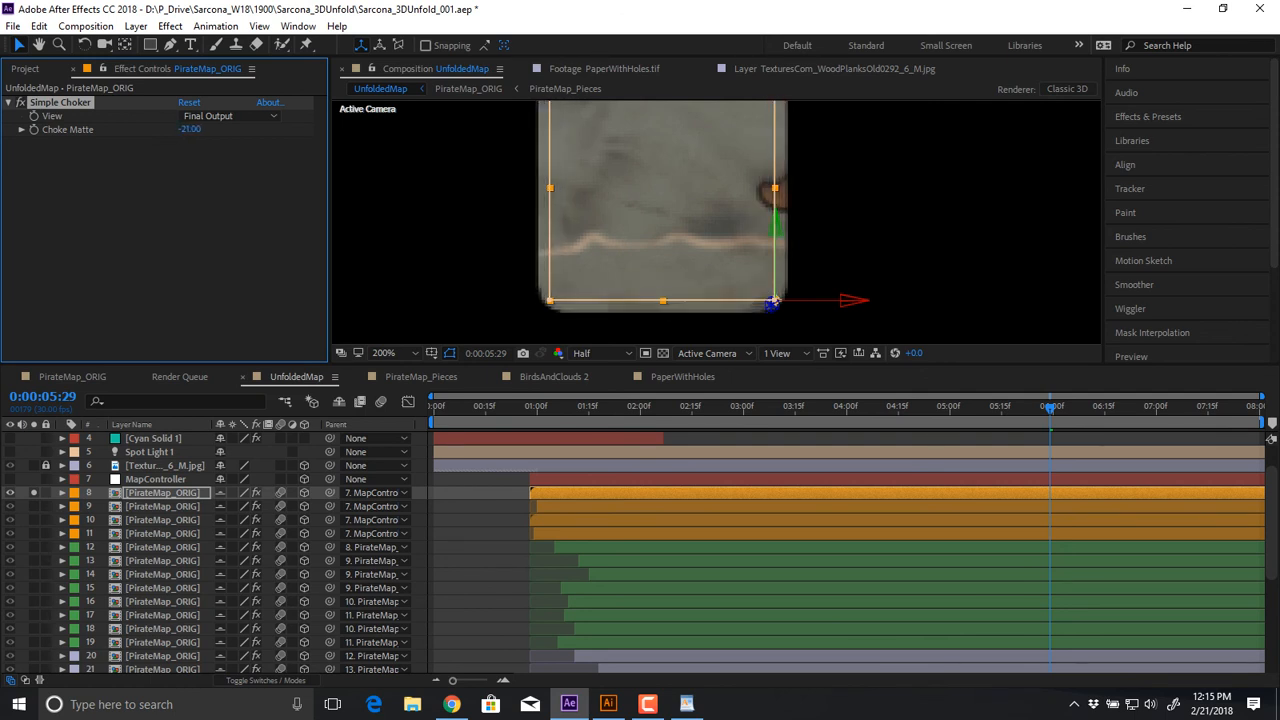
left_click(190, 129)
type("-2")
key("Return")
left_click(186, 204)
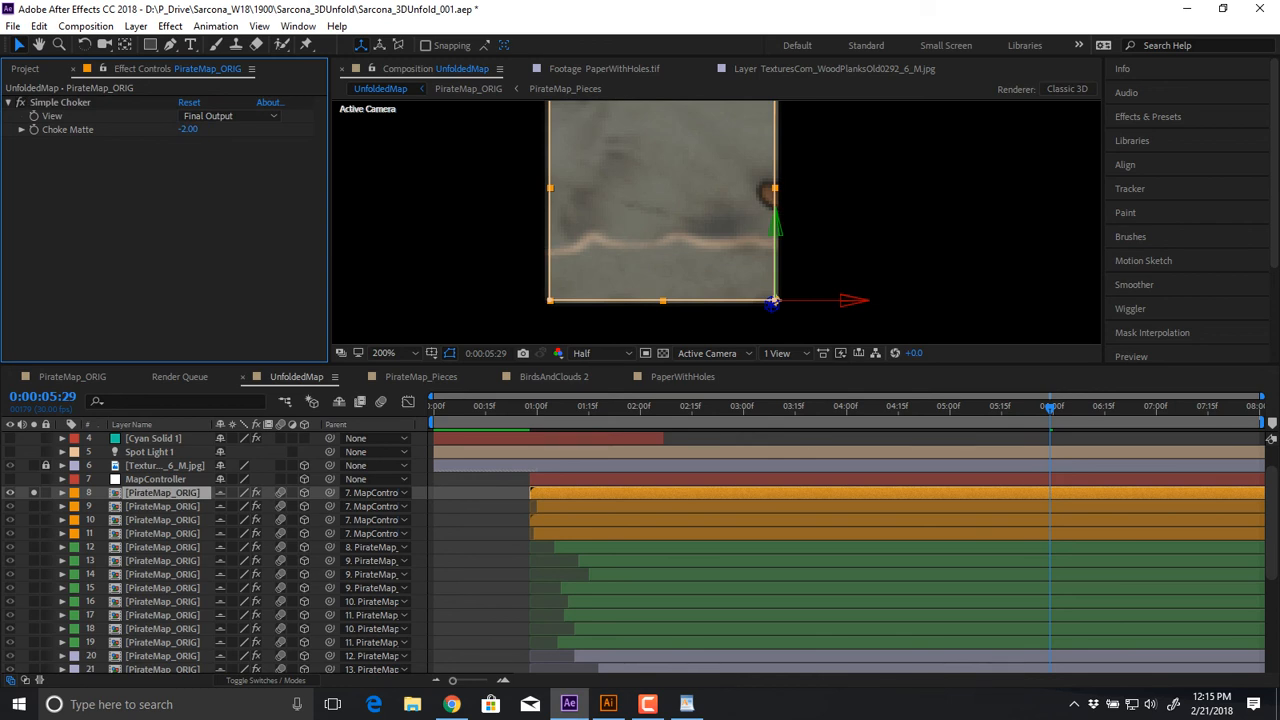
left_click(60, 103)
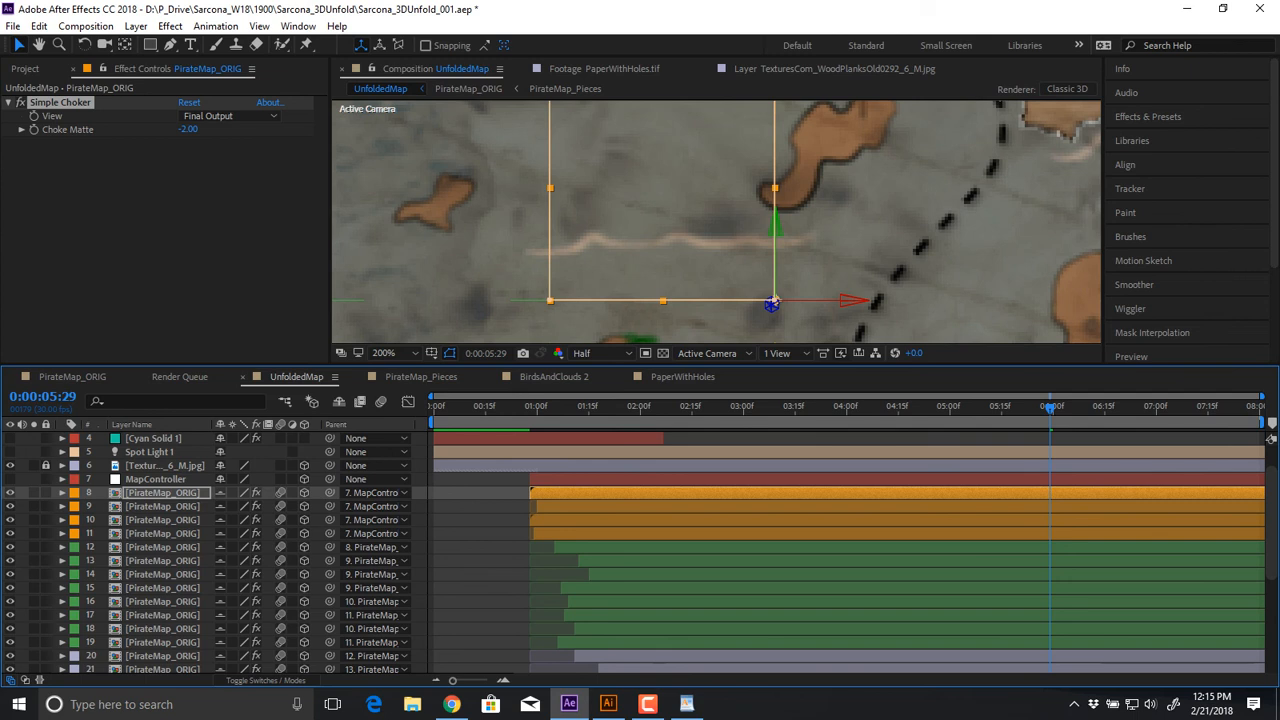
Remove the Simple Choker effect from layer 15, the map piece bordering the hole beside the dashed path
scroll(871, 213, "down", 2)
left_click_drag(871, 213, 706, 240)
scroll(718, 250, "up", 4)
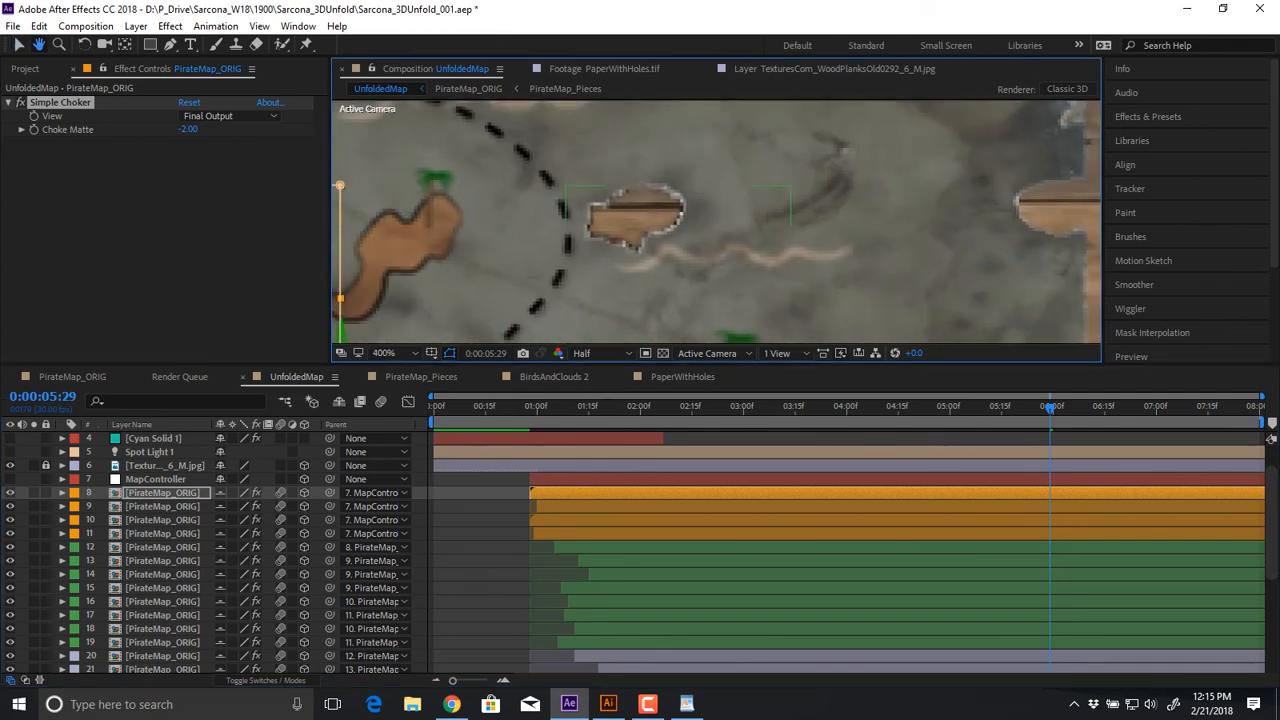
left_click(708, 242)
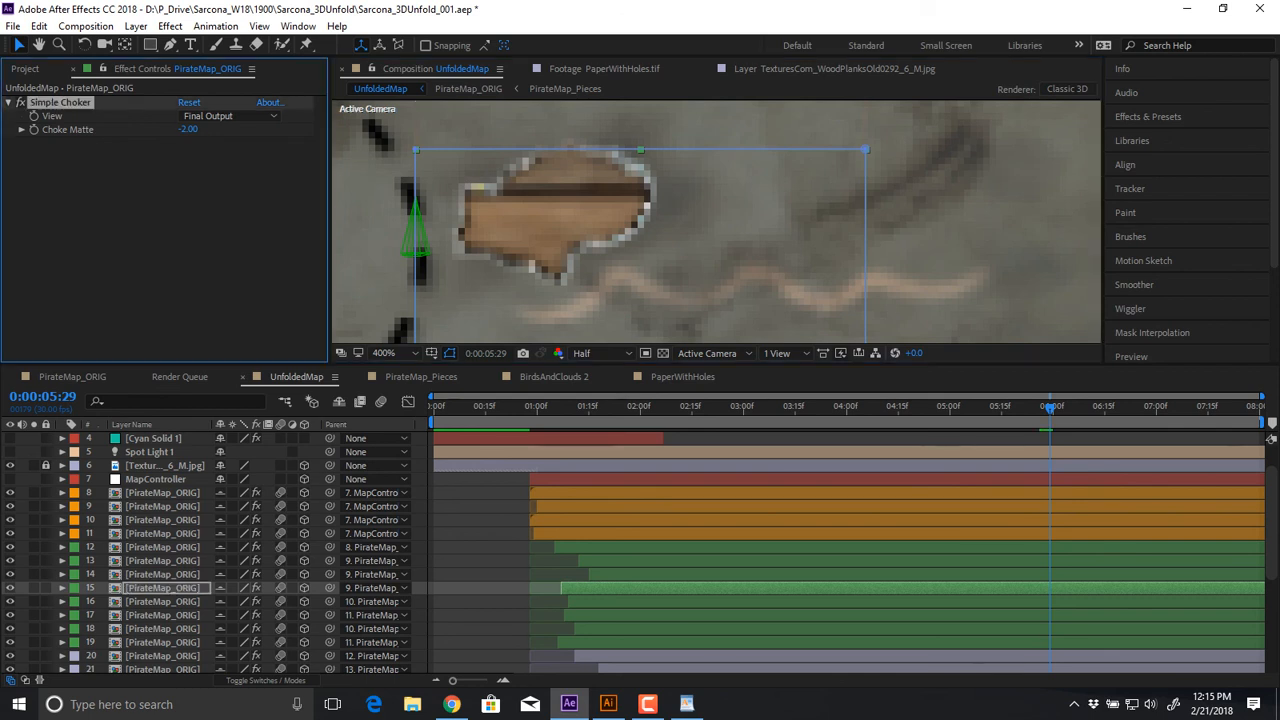
key("Delete")
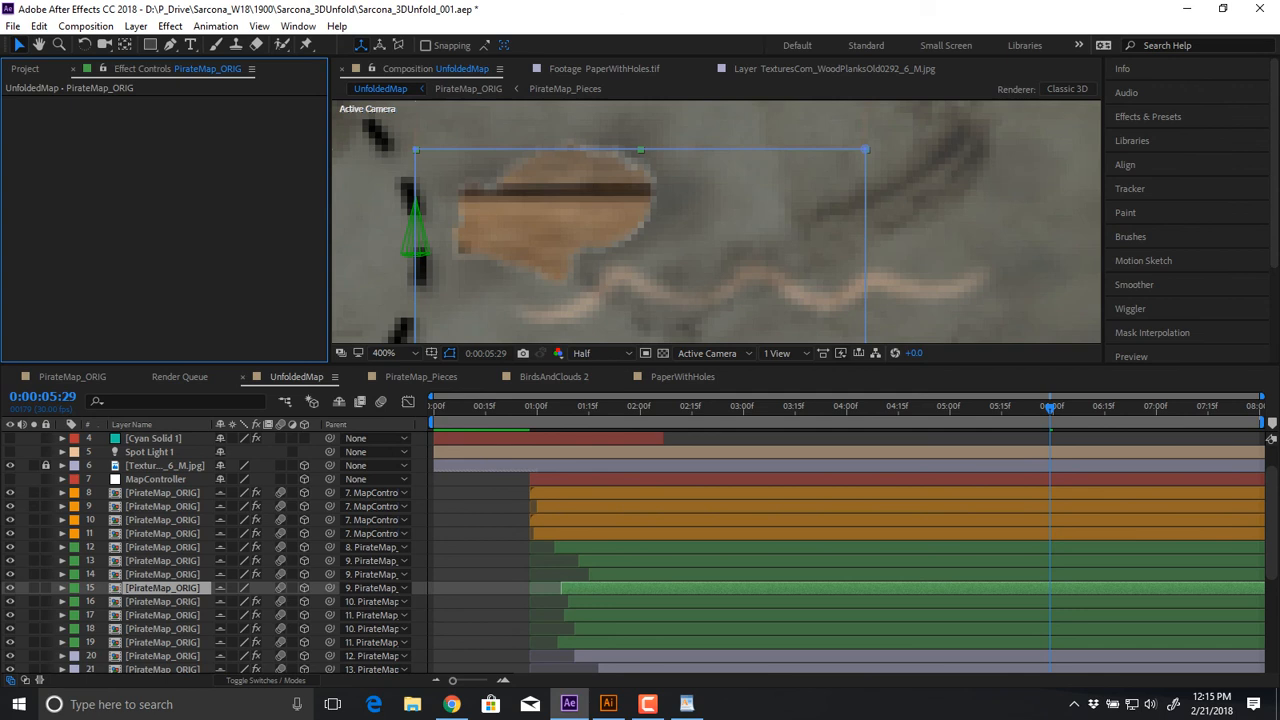
Select the map piece just above the torn notch at the map's right edge
scroll(880, 240, "down", 1)
left_click_drag(880, 240, 576, 280)
left_click(752, 180)
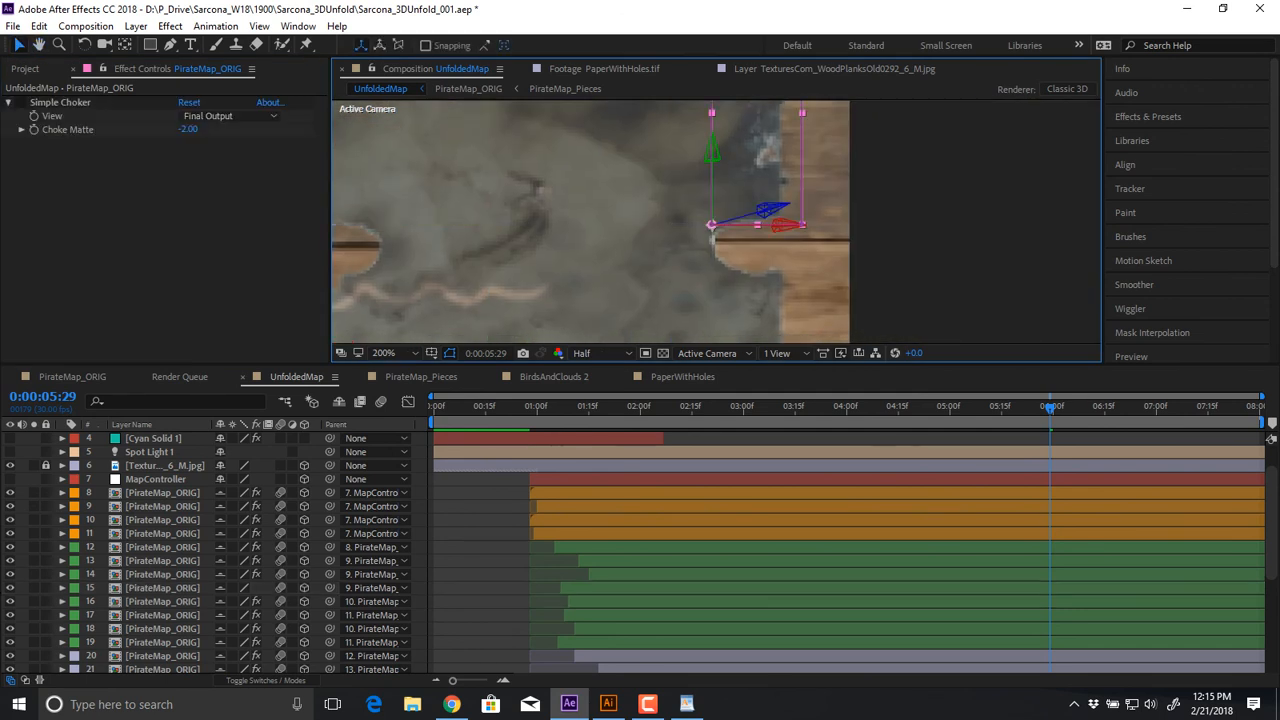
Toggle the Simple Choker effect off and on to compare the map pieces' edges, and inspect the whole unfolded map
left_click(20, 102)
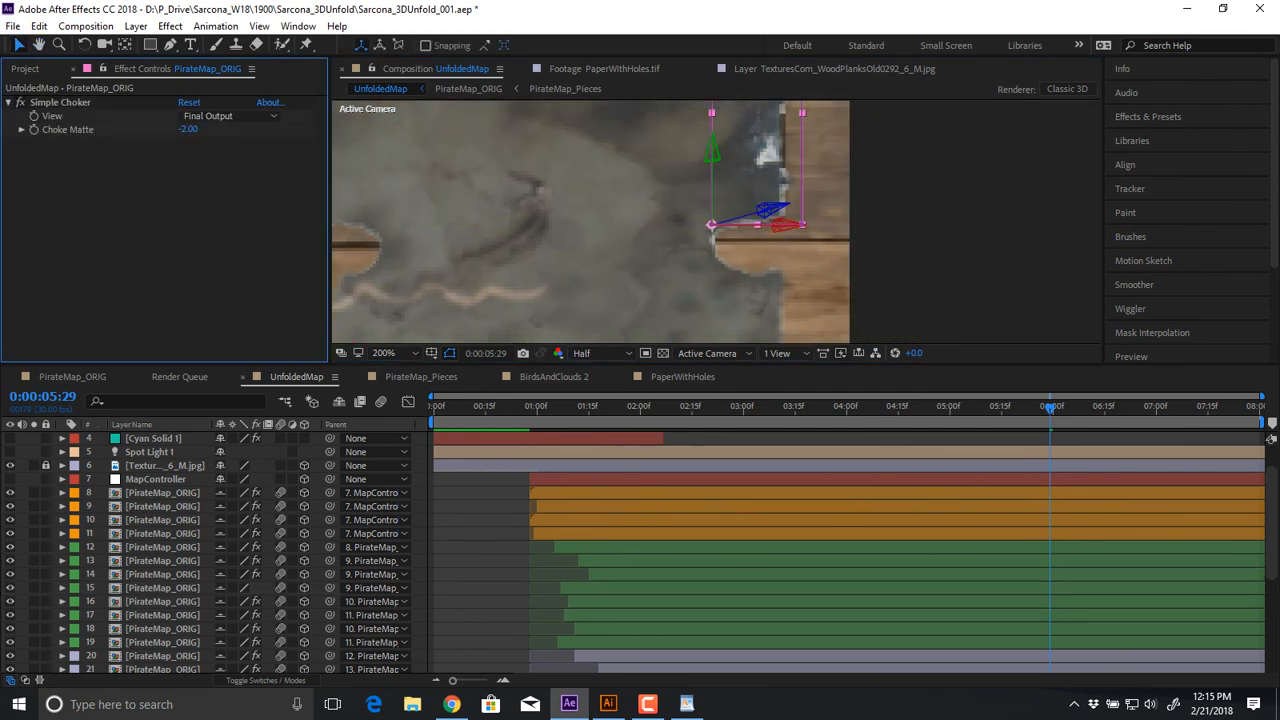
left_click(20, 102)
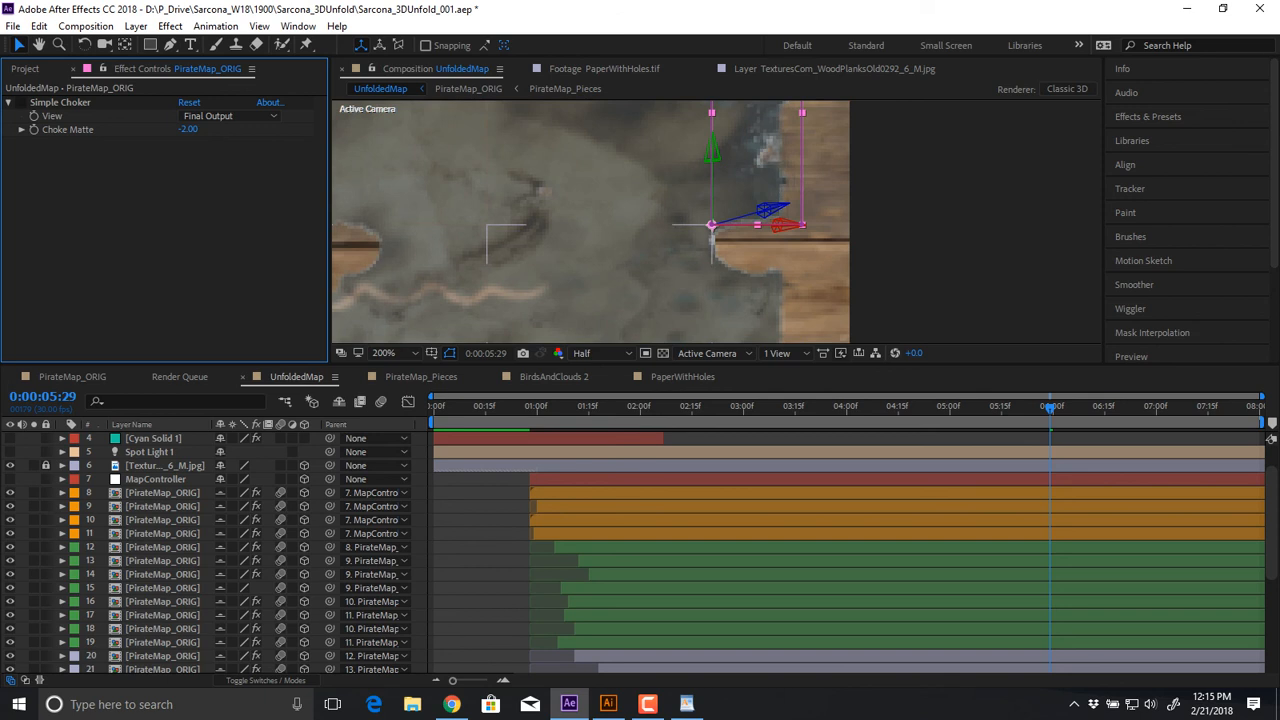
scroll(772, 172, "down", 3)
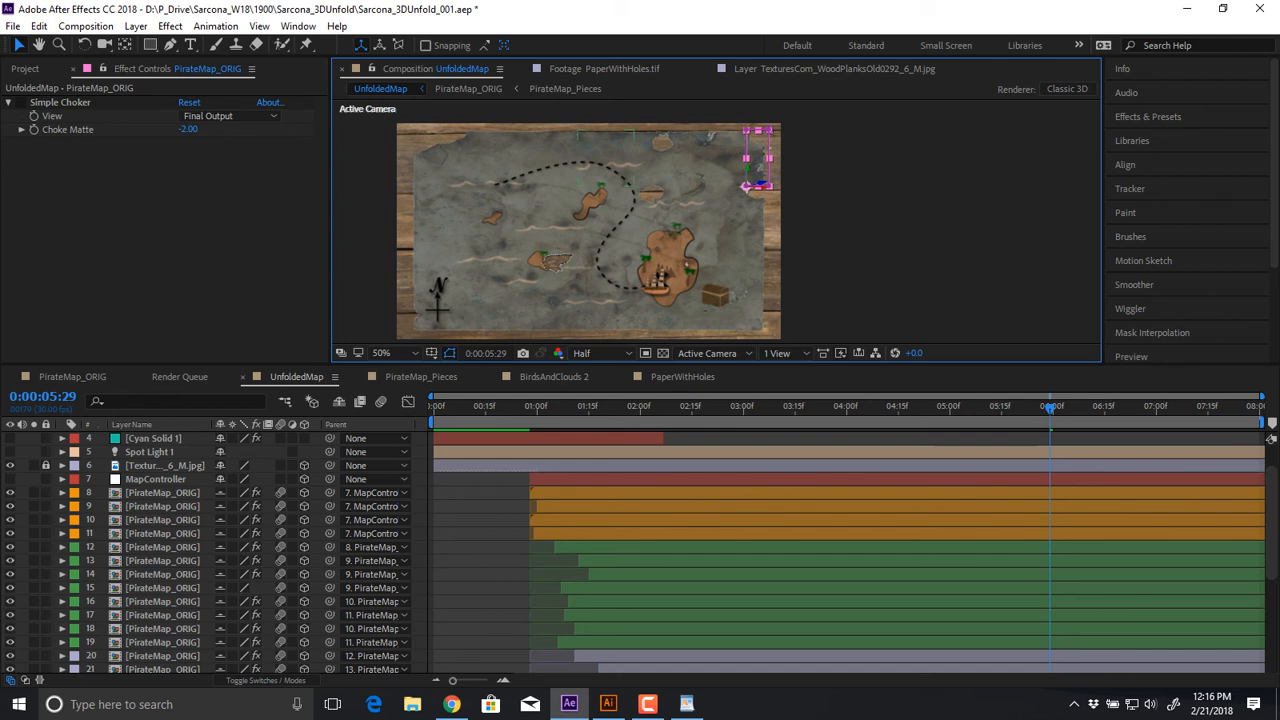
left_click(549, 262)
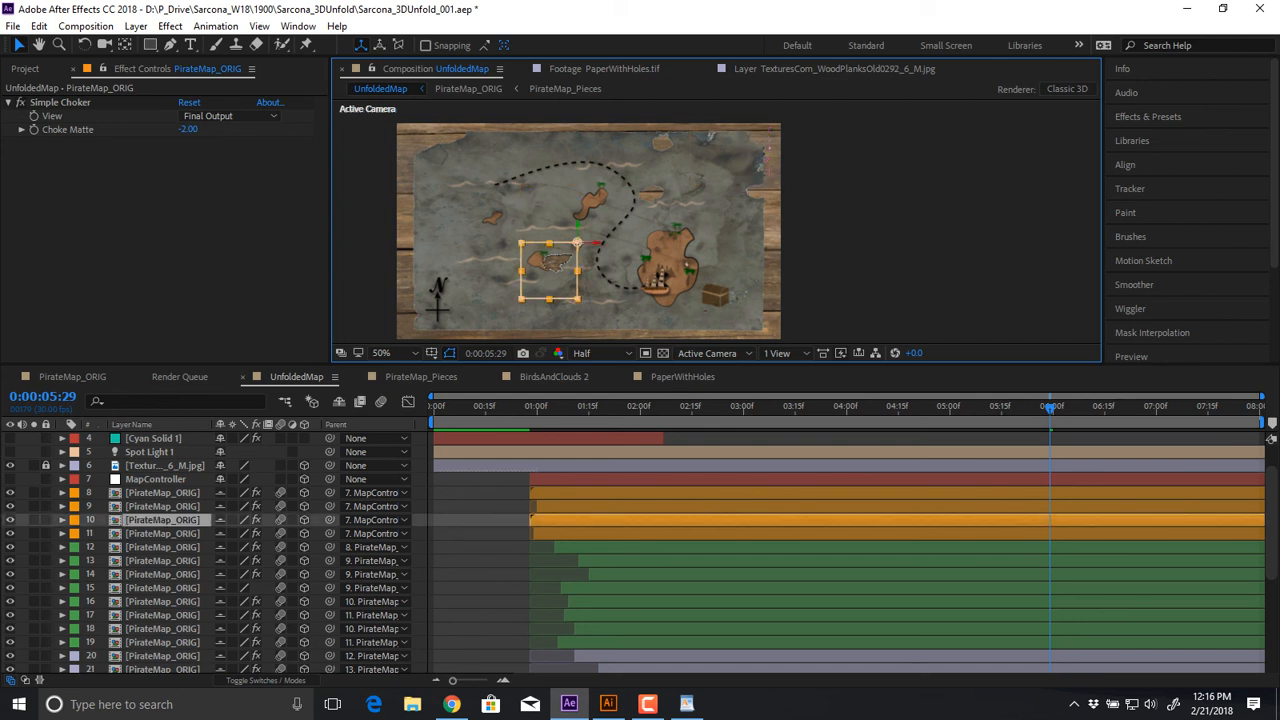
left_click(20, 102)
left_click(375, 240)
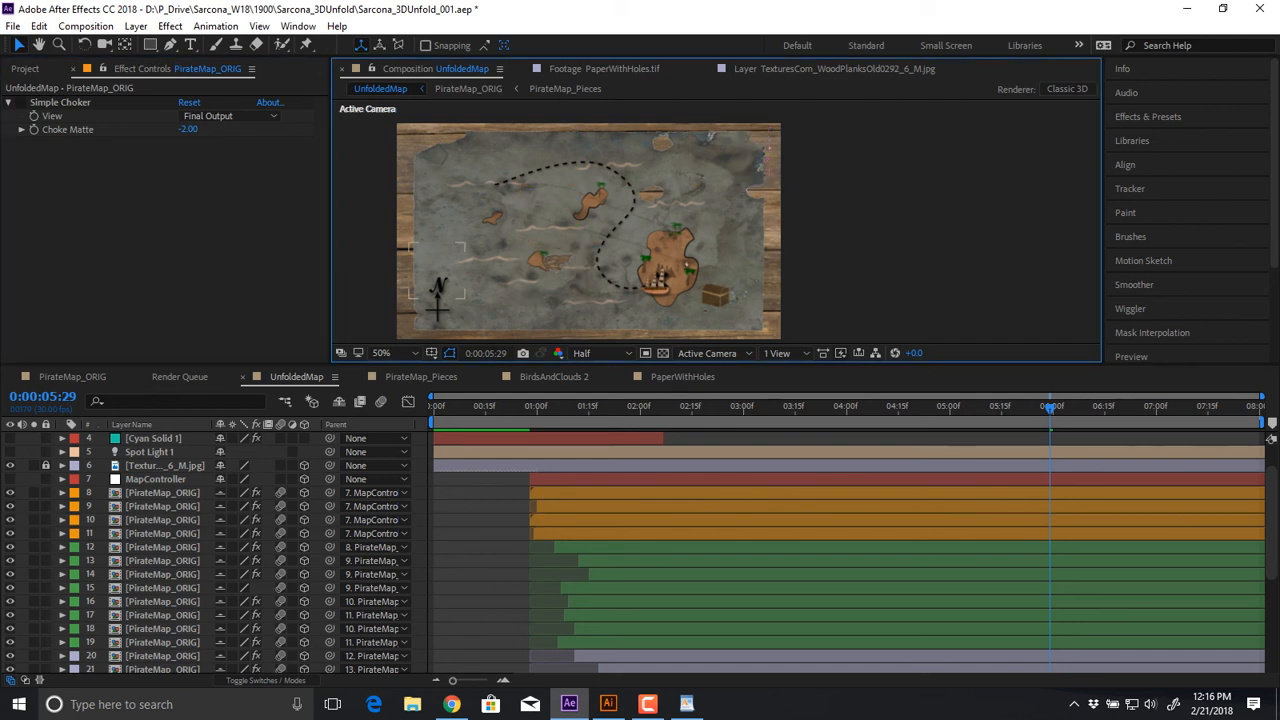
scroll(640, 285, "up", 1)
left_click_drag(520, 298, 787, 222)
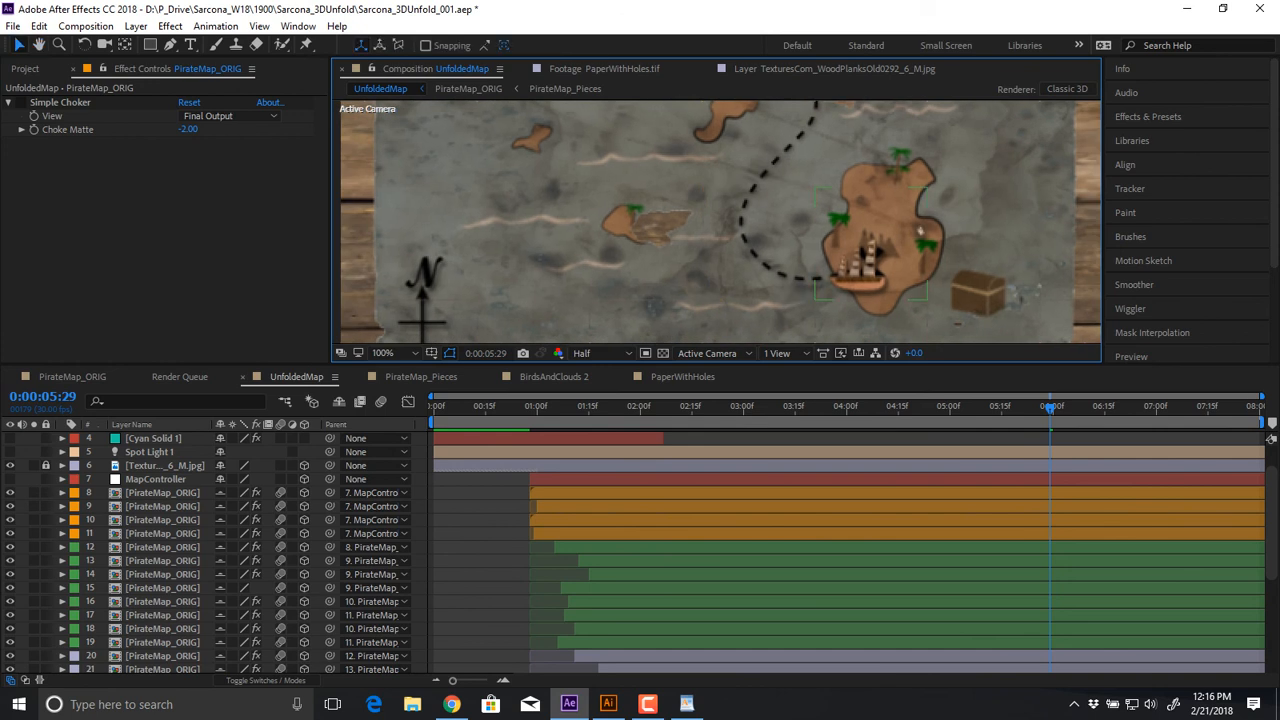
scroll(920, 232, "down", 2)
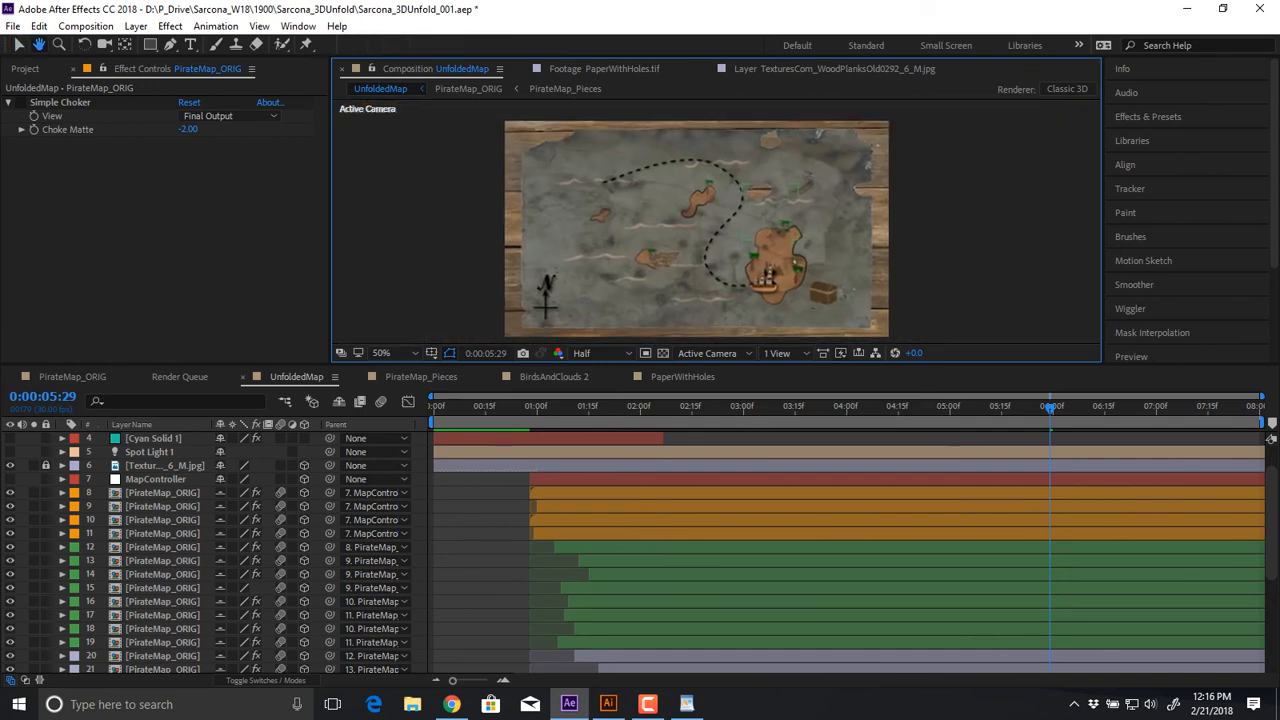
left_click_drag(766, 268, 779, 265)
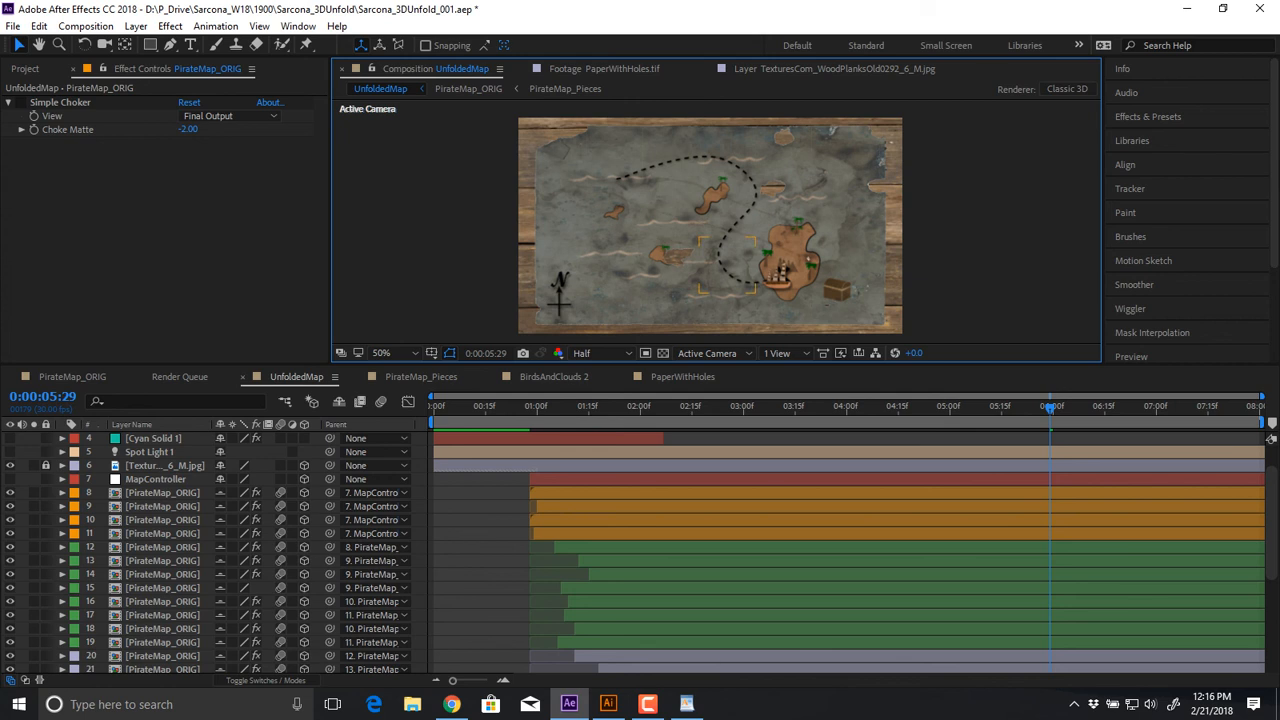
Switch to Chrome, search Google for "sound effects free" and open the Freesound result
left_click(452, 704)
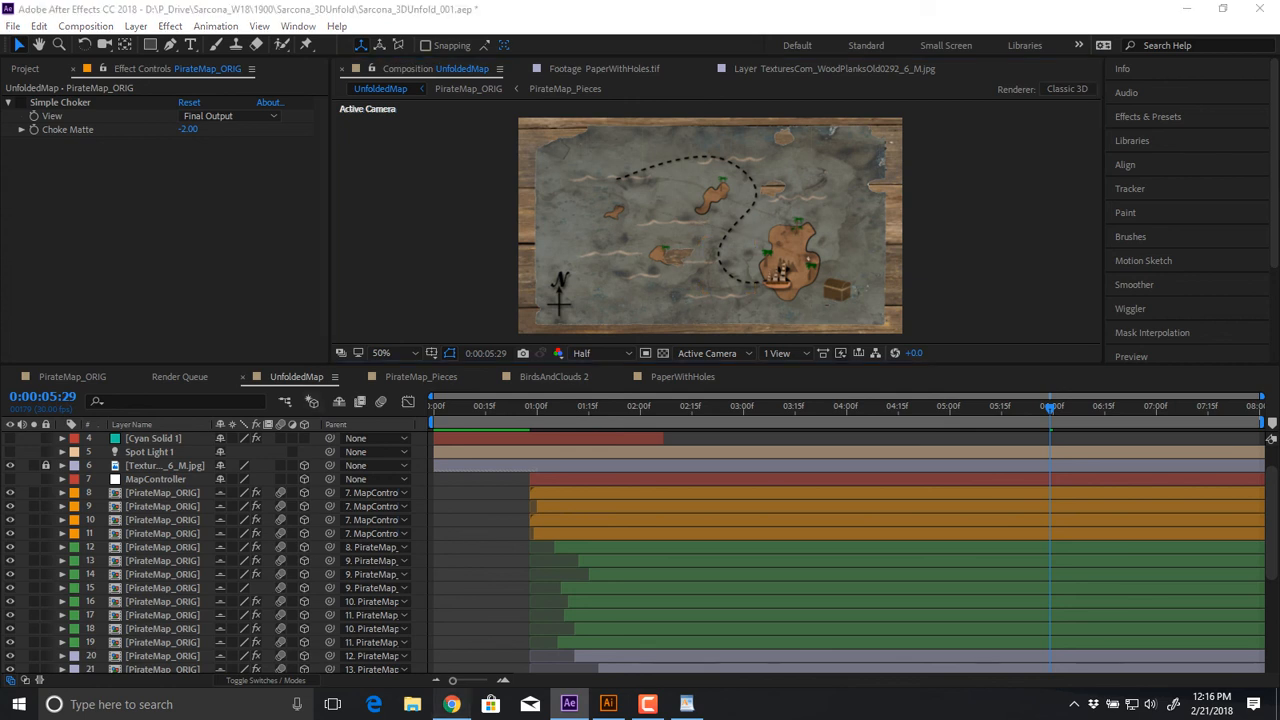
triple_click(200, 86)
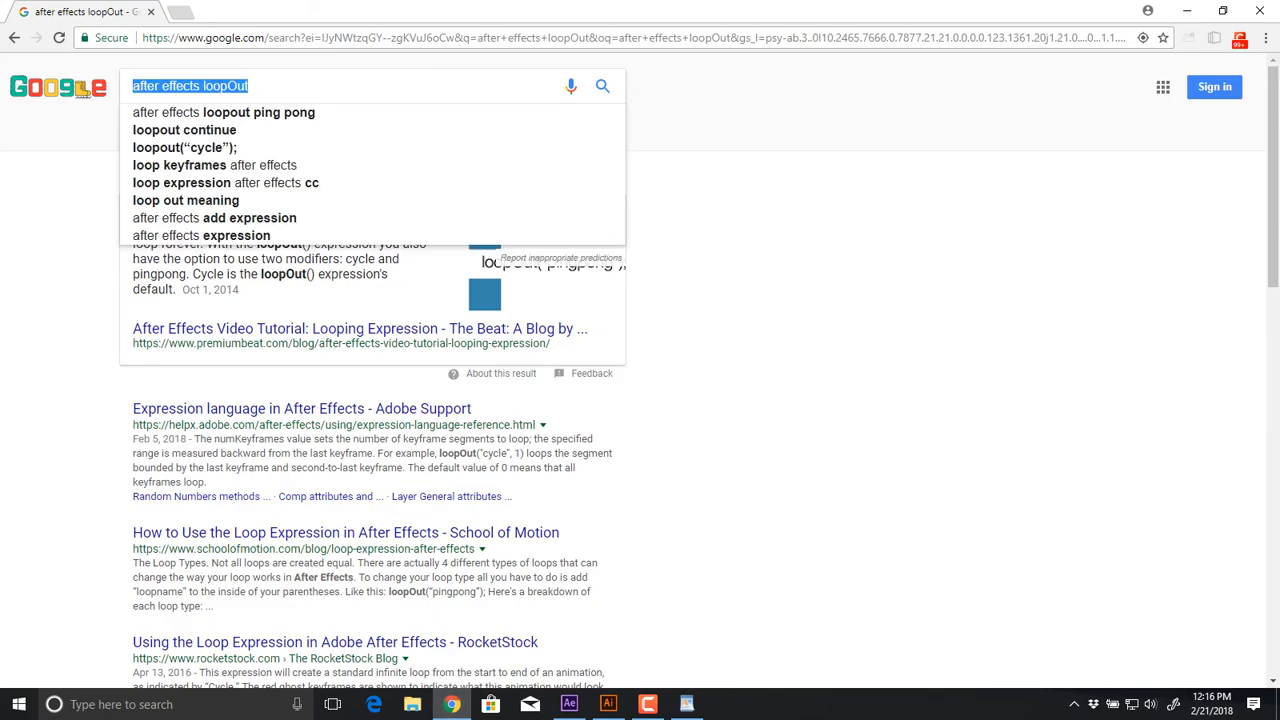
type("sound ")
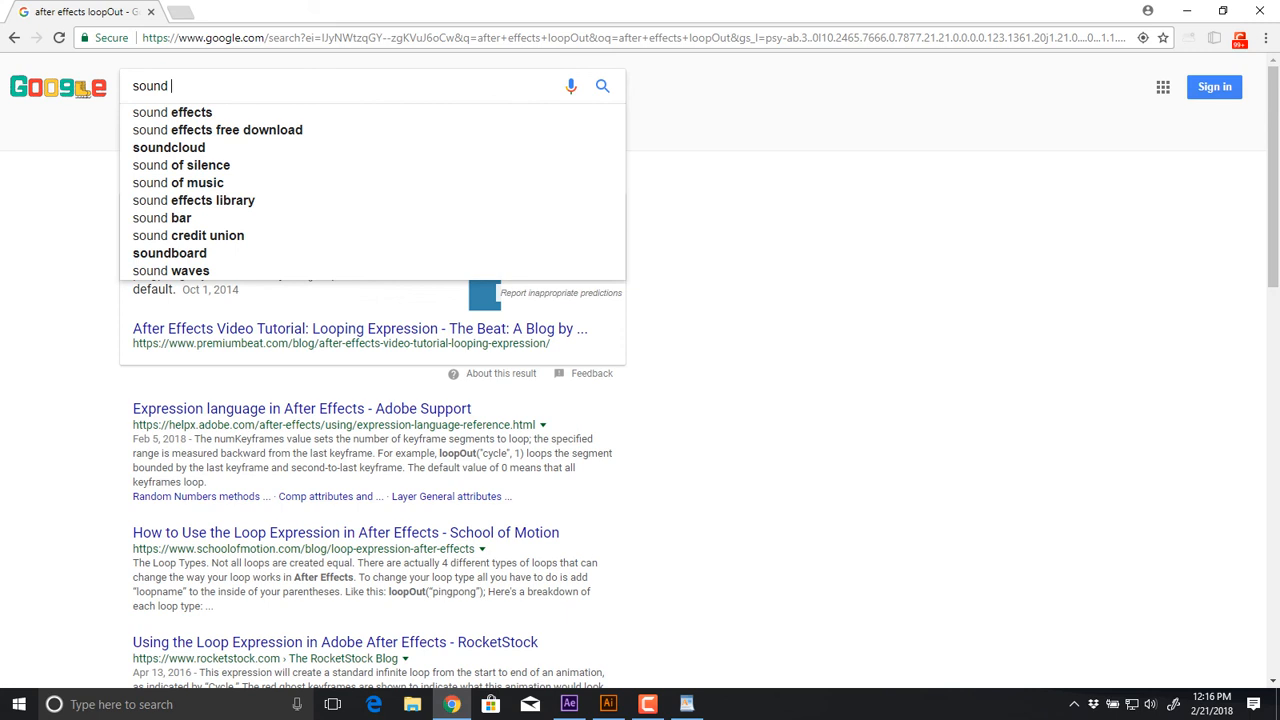
type("effects free")
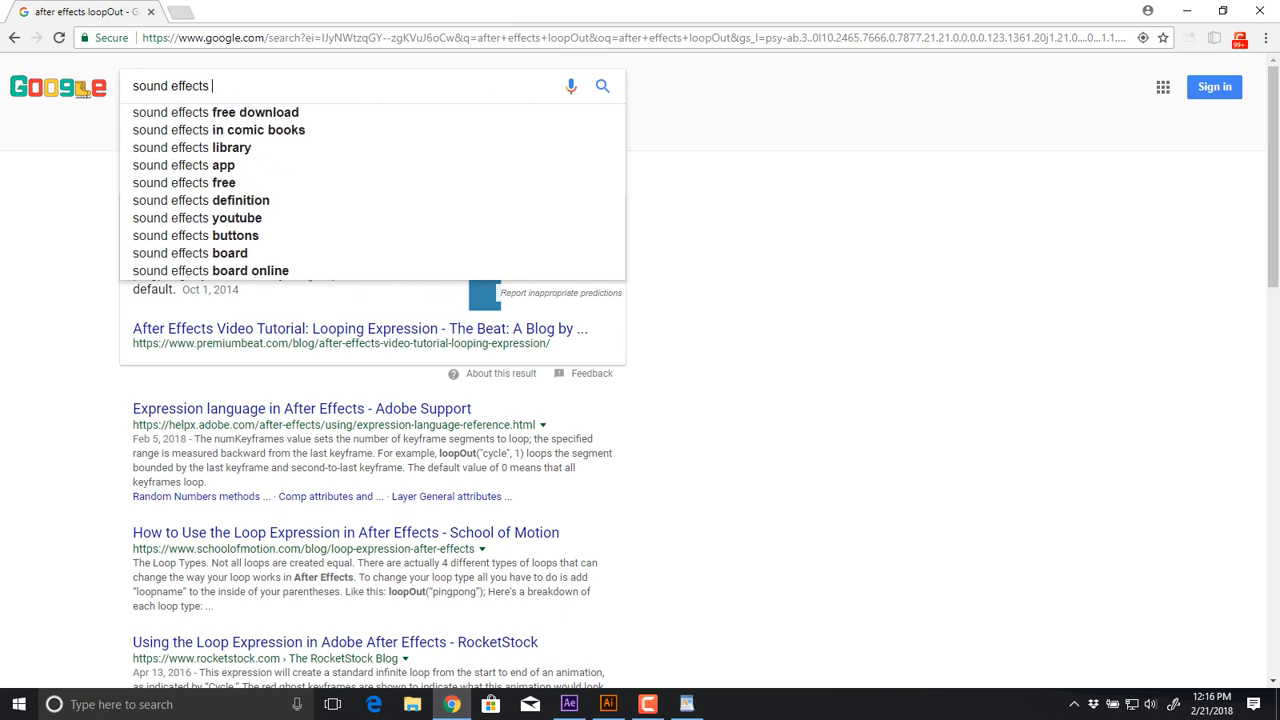
key("Return")
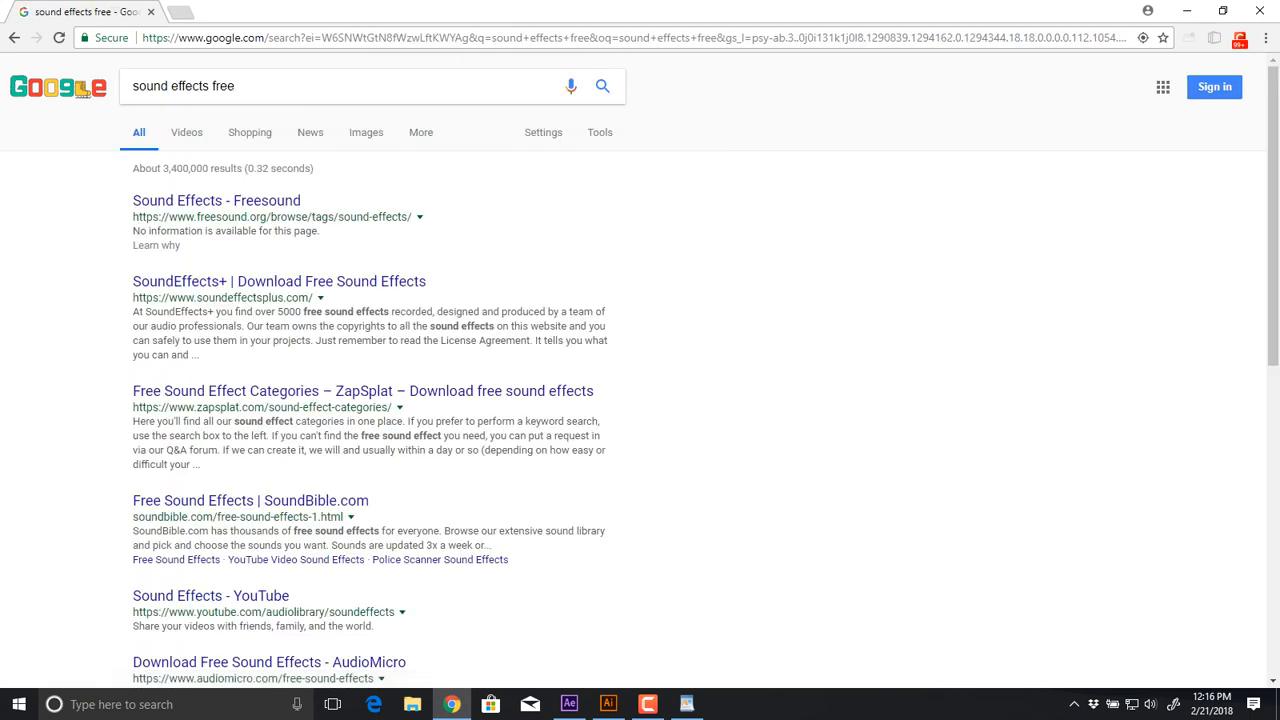
left_click(216, 200)
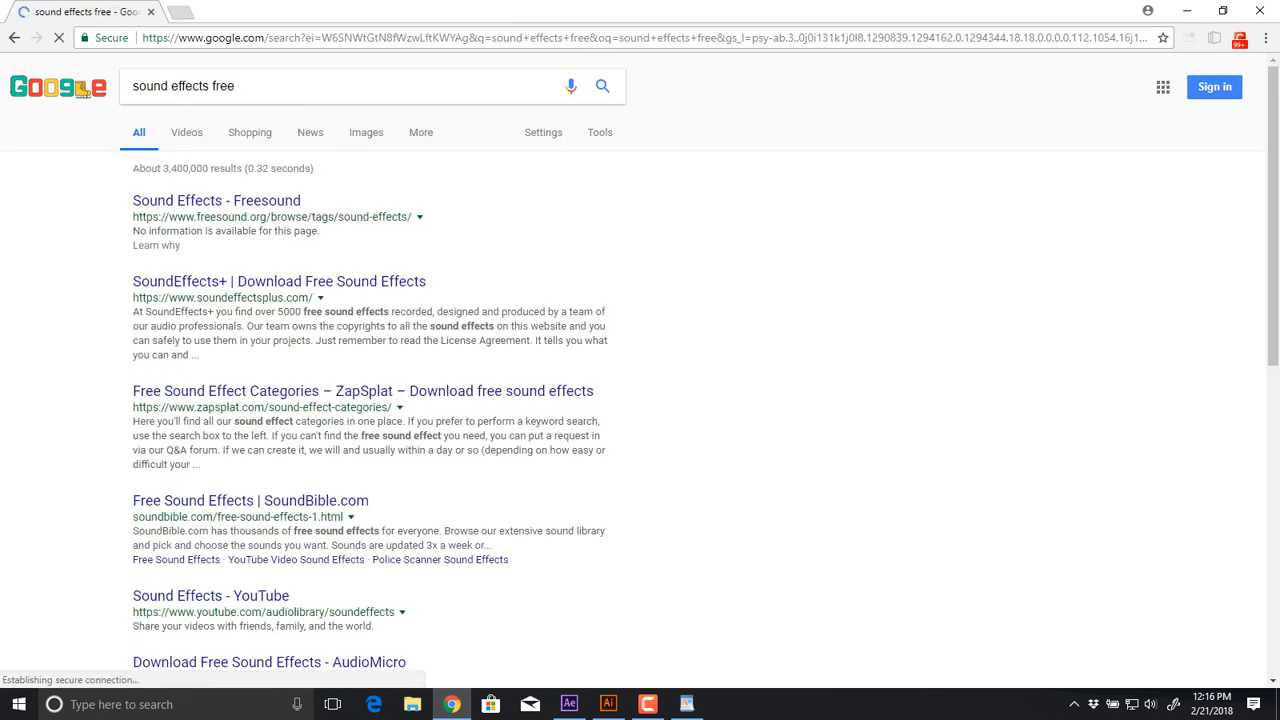
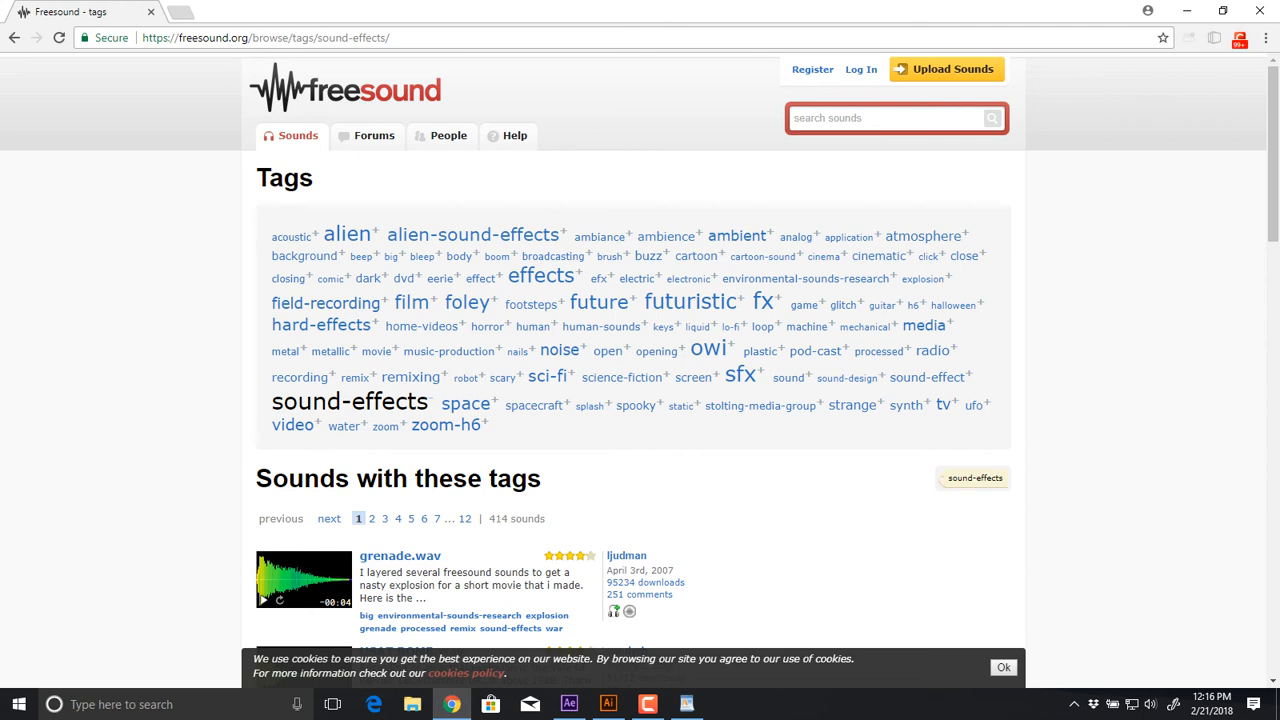
Return to the Google results, search for "sound effects free click" and open the SoundBible click sounds page
key("alt+Left")
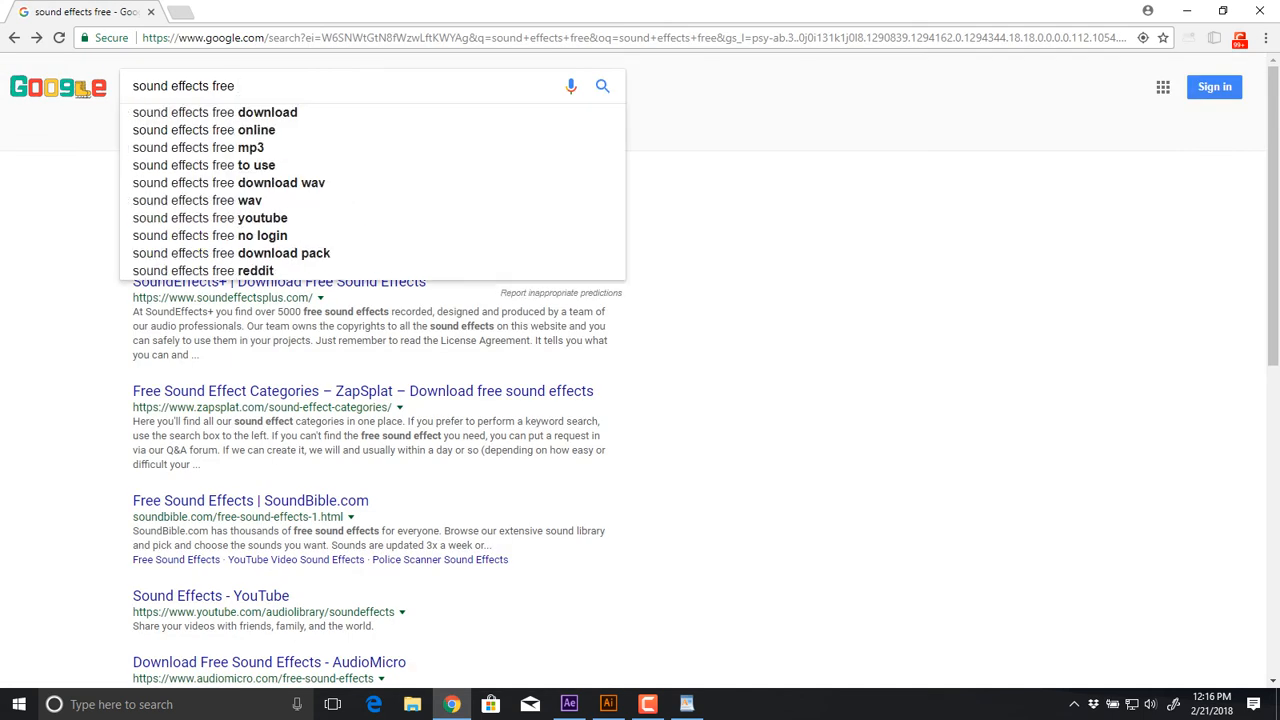
type("click")
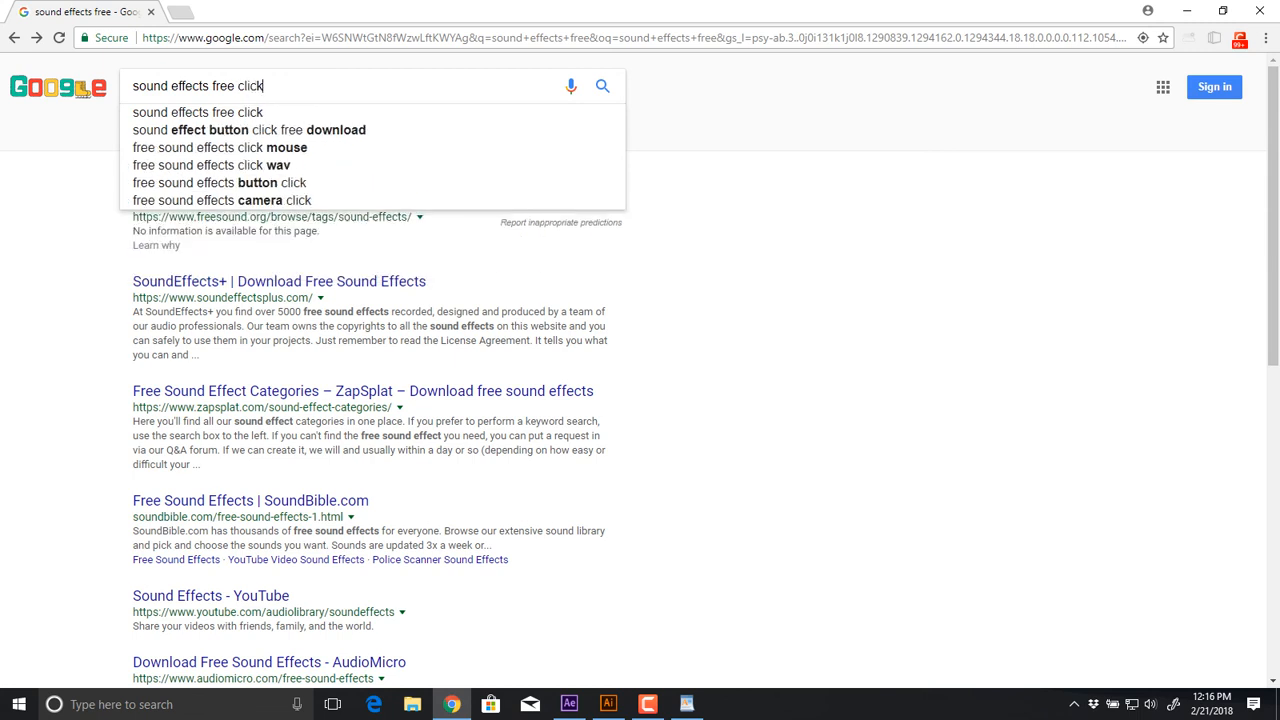
key("Return")
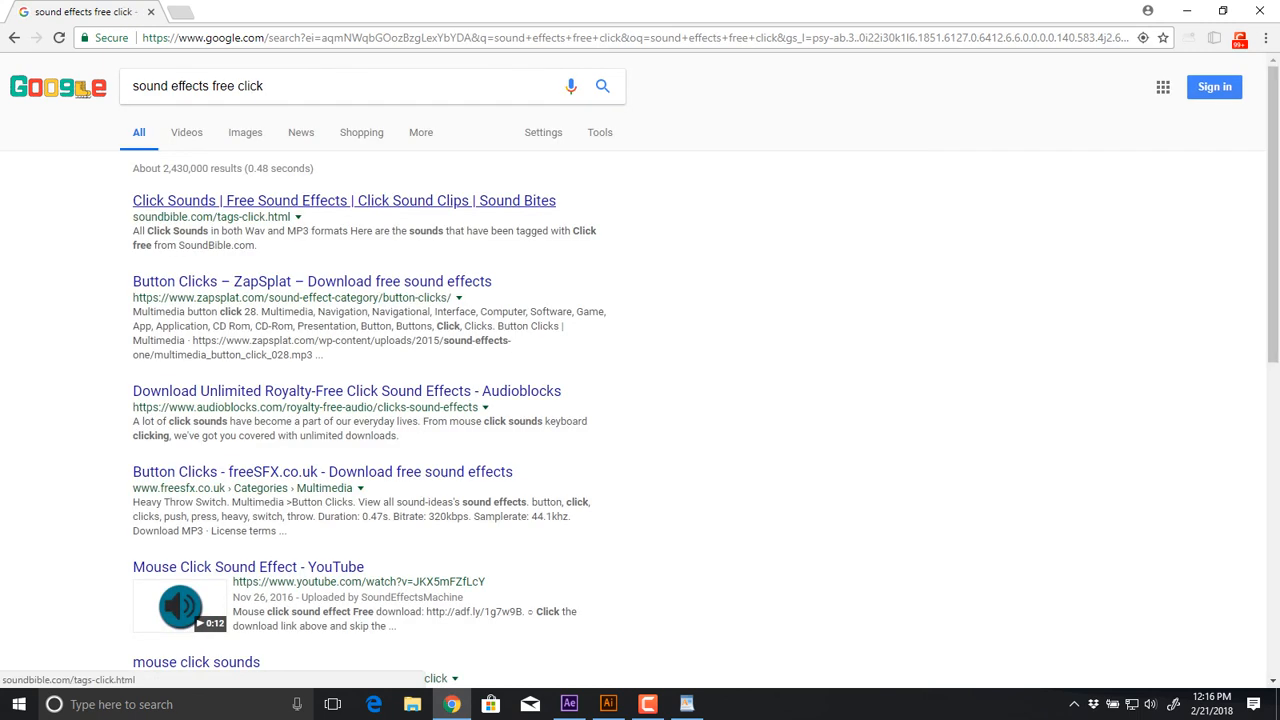
left_click(290, 201)
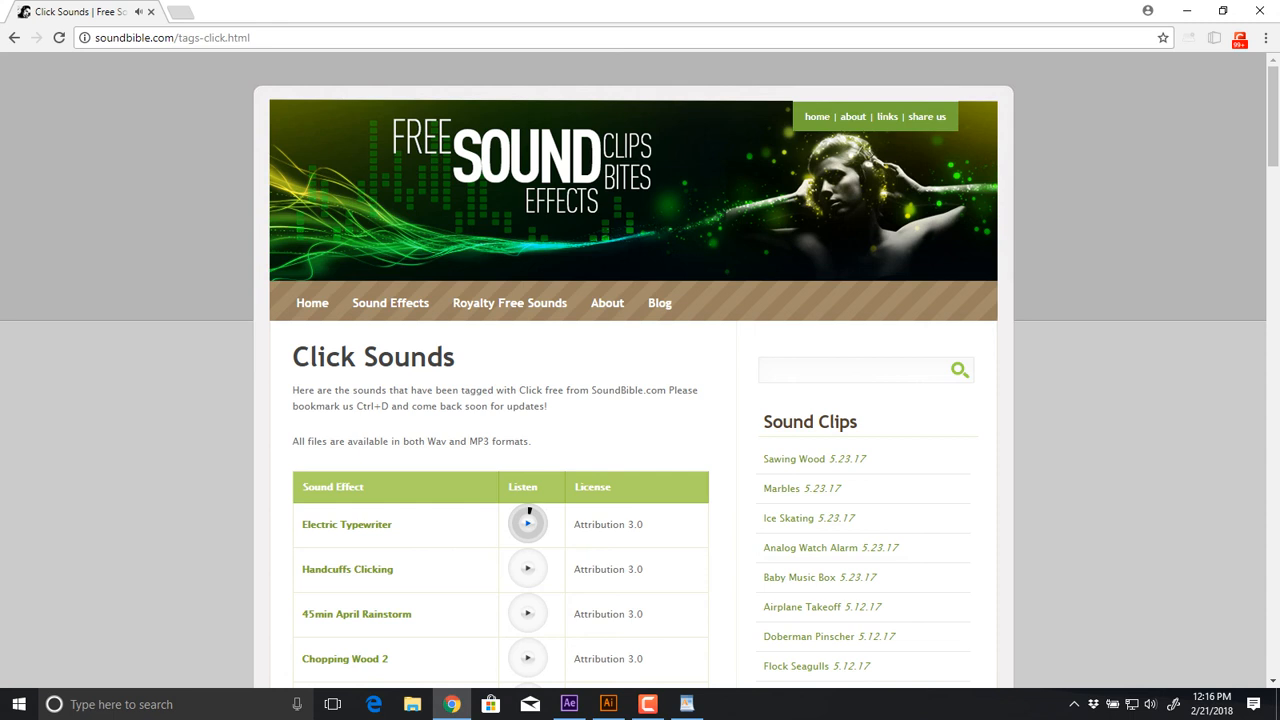
Open the Electric Typewriter sound's page, review its details and download the sound as a WAV file
left_click(347, 524)
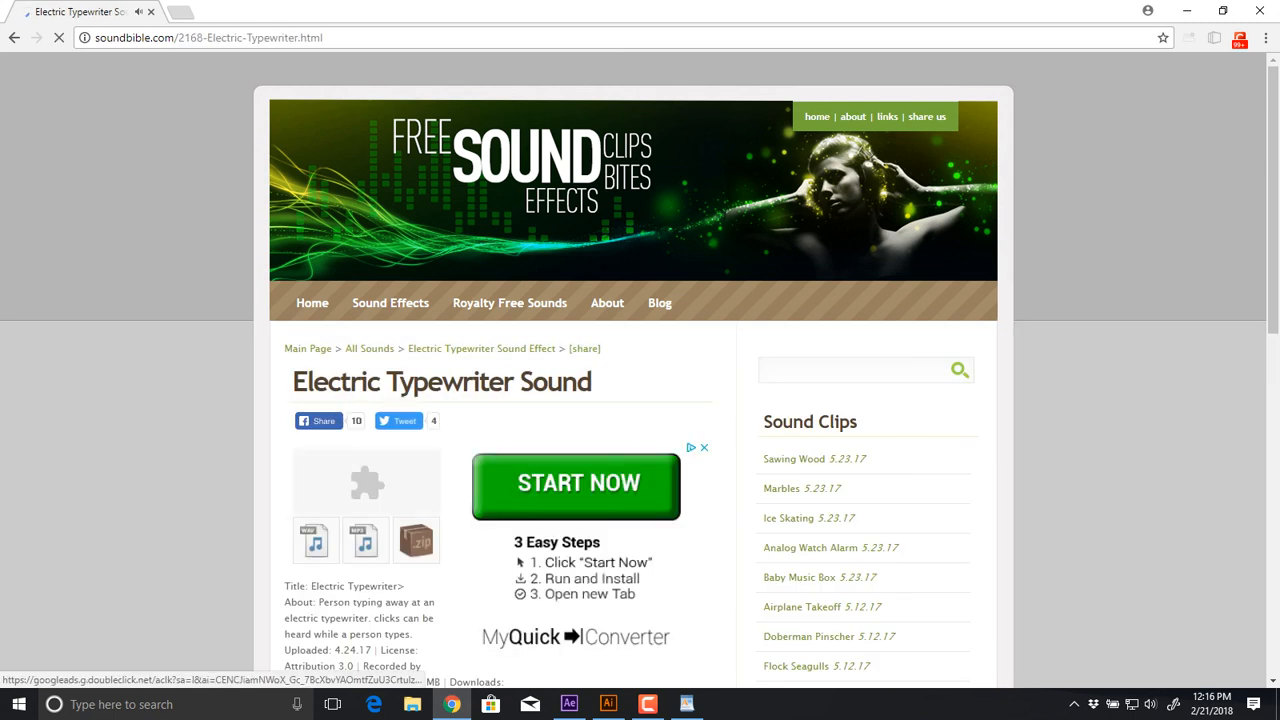
scroll(640, 370, "down", 5)
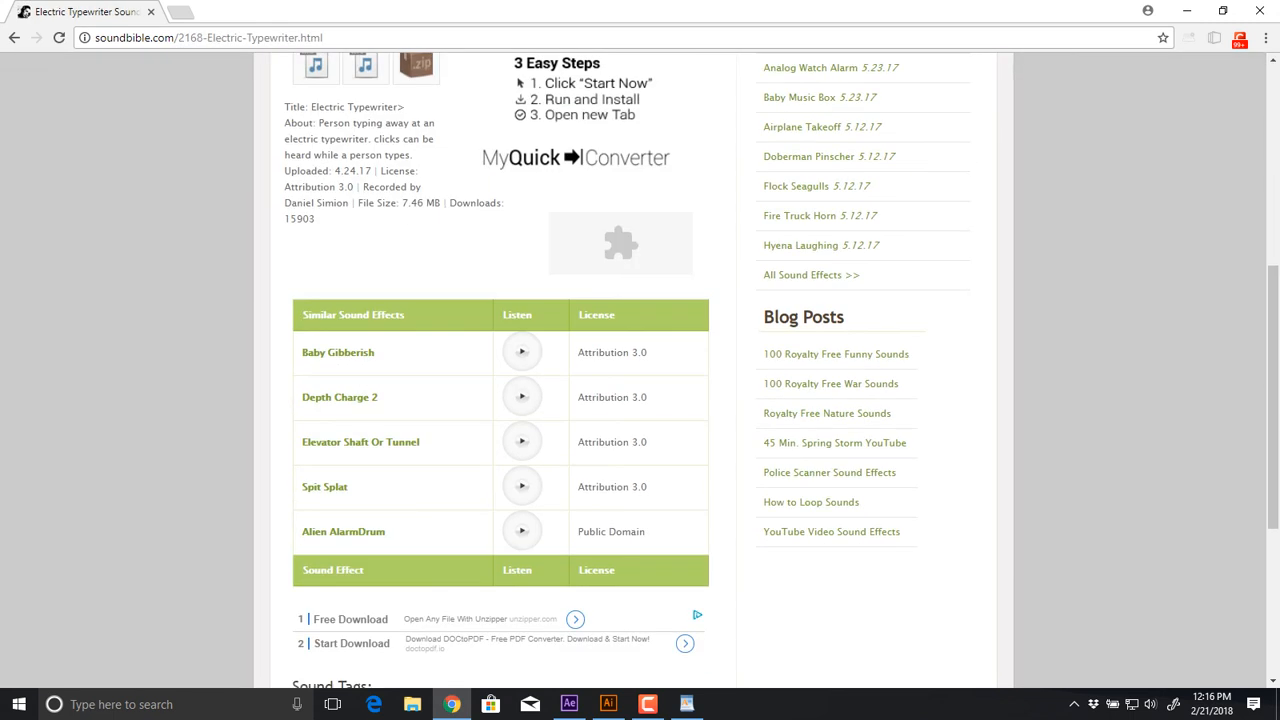
scroll(640, 370, "down", 4)
scroll(640, 370, "up", 6)
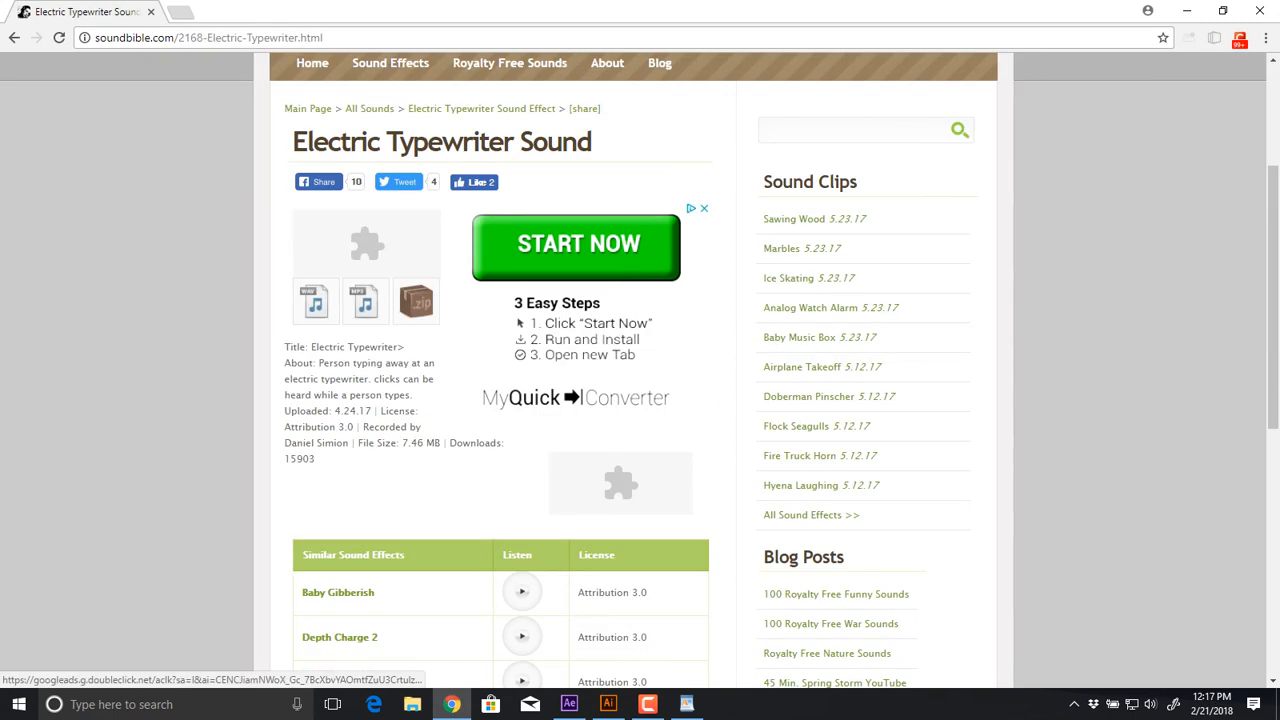
scroll(640, 370, "up", 1)
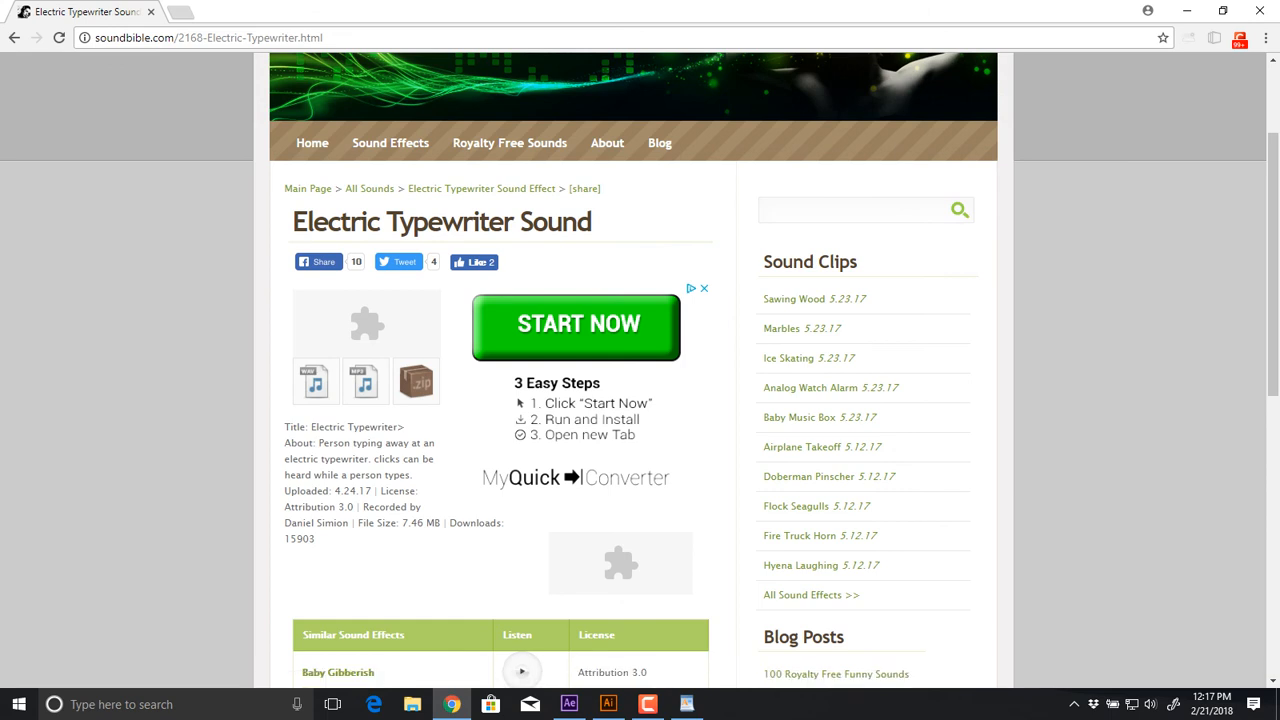
scroll(640, 370, "down", 2)
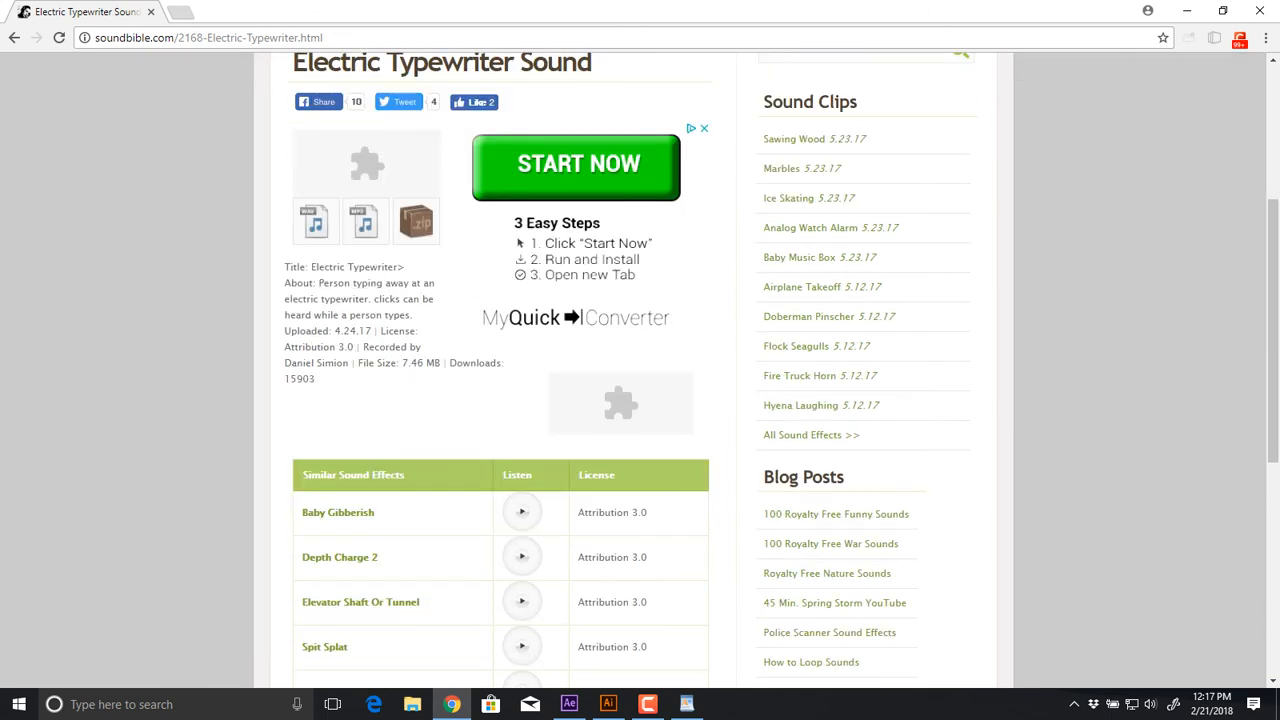
scroll(315, 300, "up", 1)
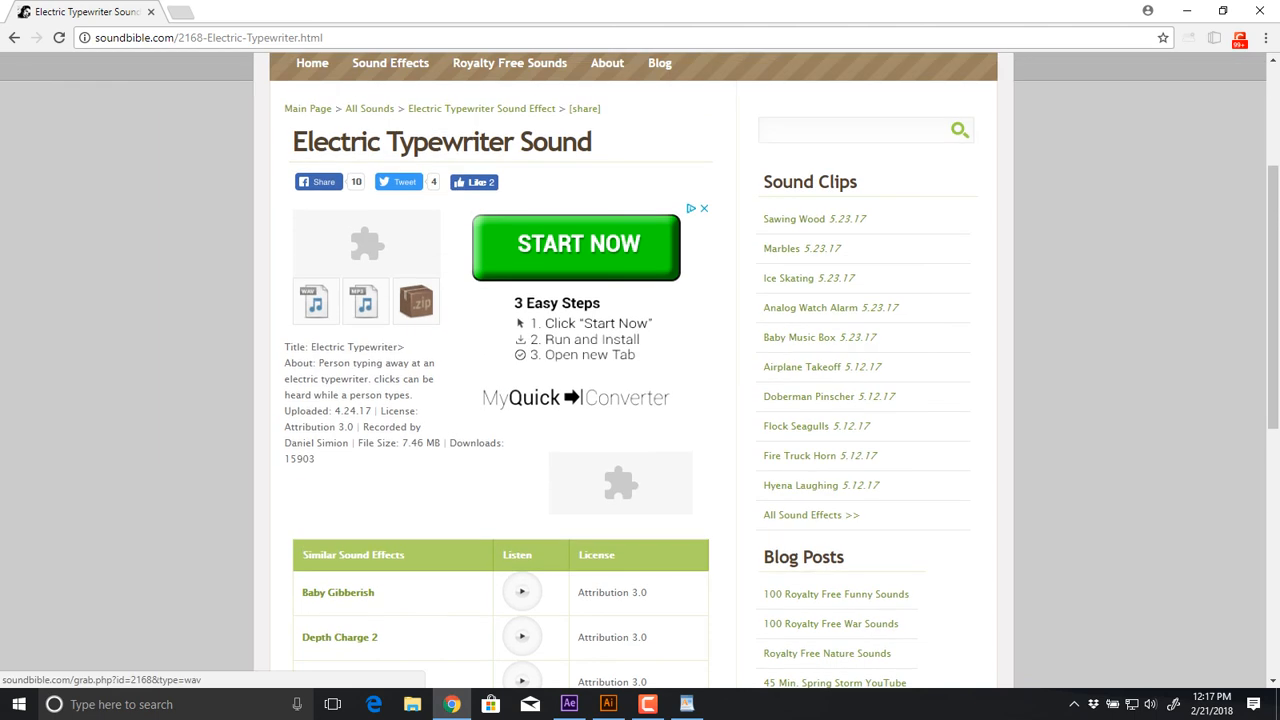
left_click(315, 300)
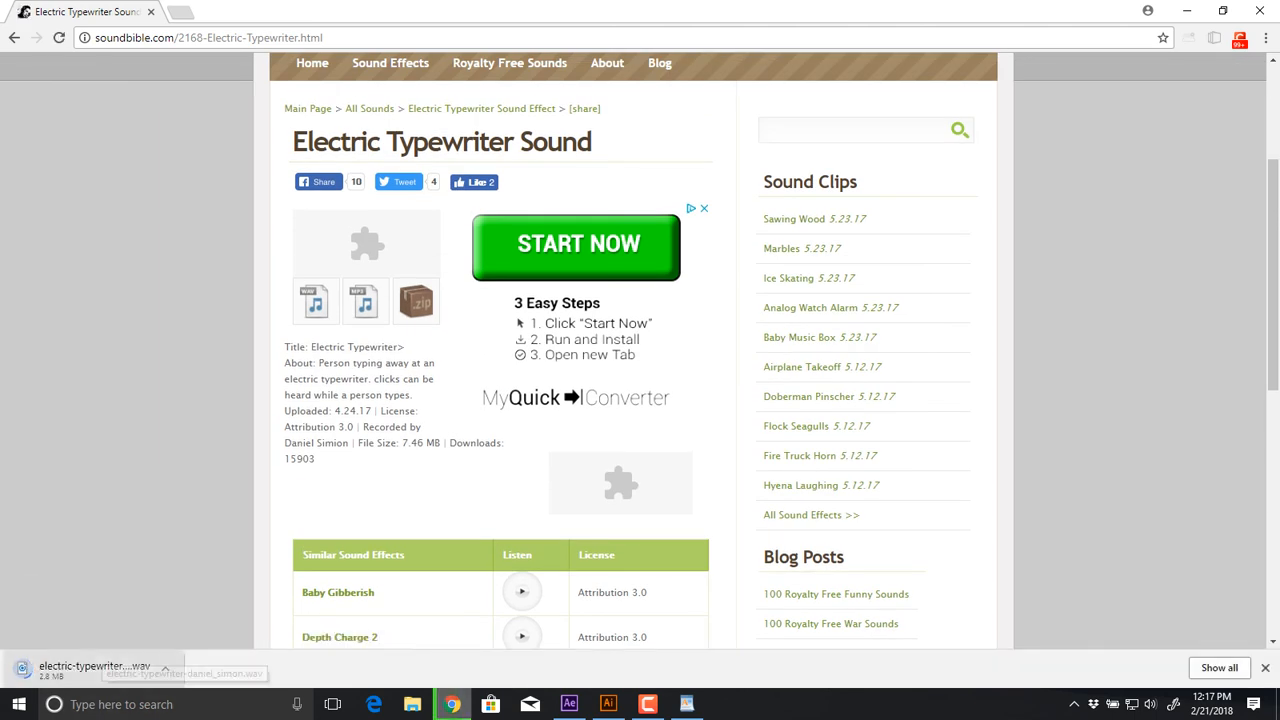
Show the downloaded typewriter WAV in its folder and copy it into the 3DUnfold project's Audio folder under P_Drive
right_click(100, 668)
left_click(130, 622)
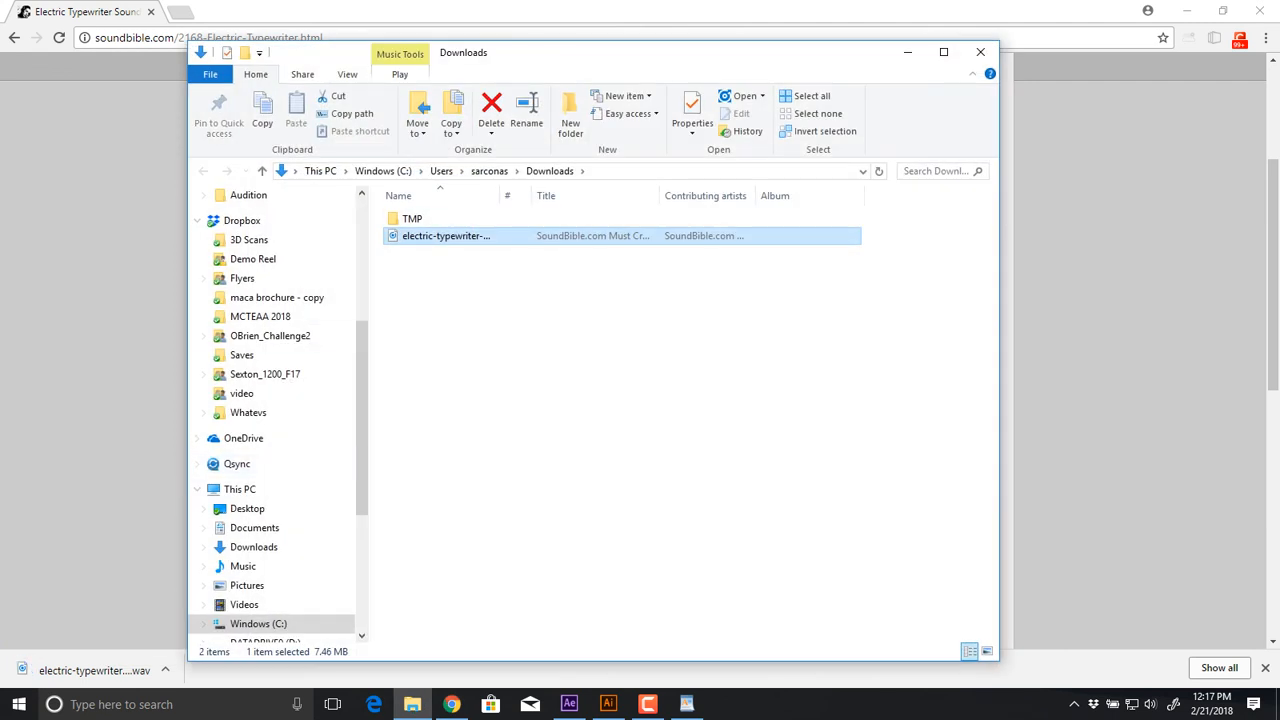
scroll(260, 246, "up", 5)
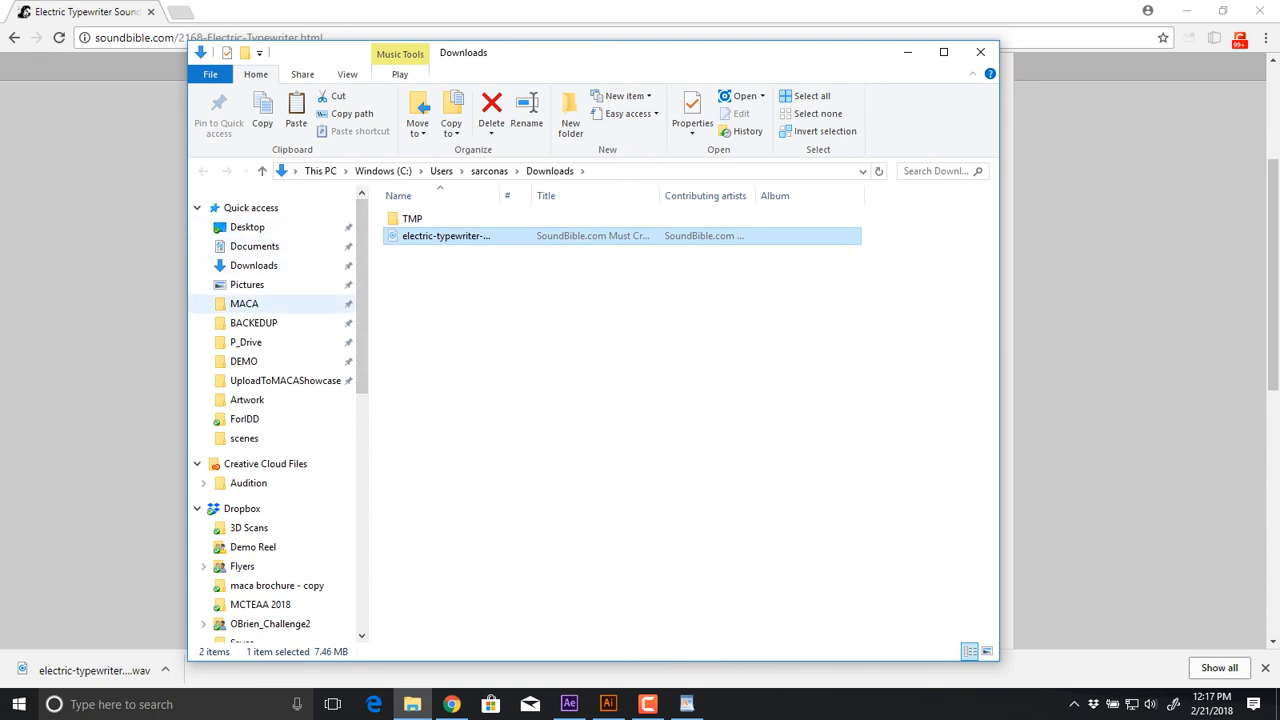
left_click(246, 342)
double_click(480, 236)
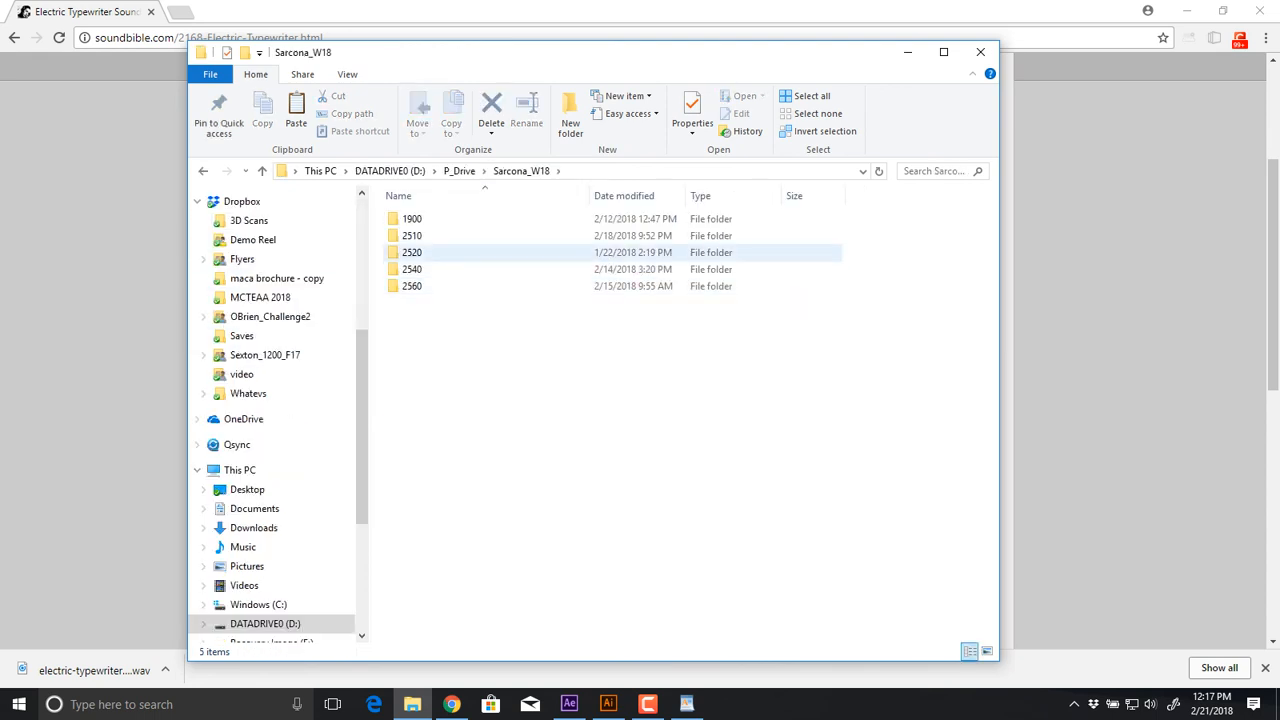
double_click(412, 219)
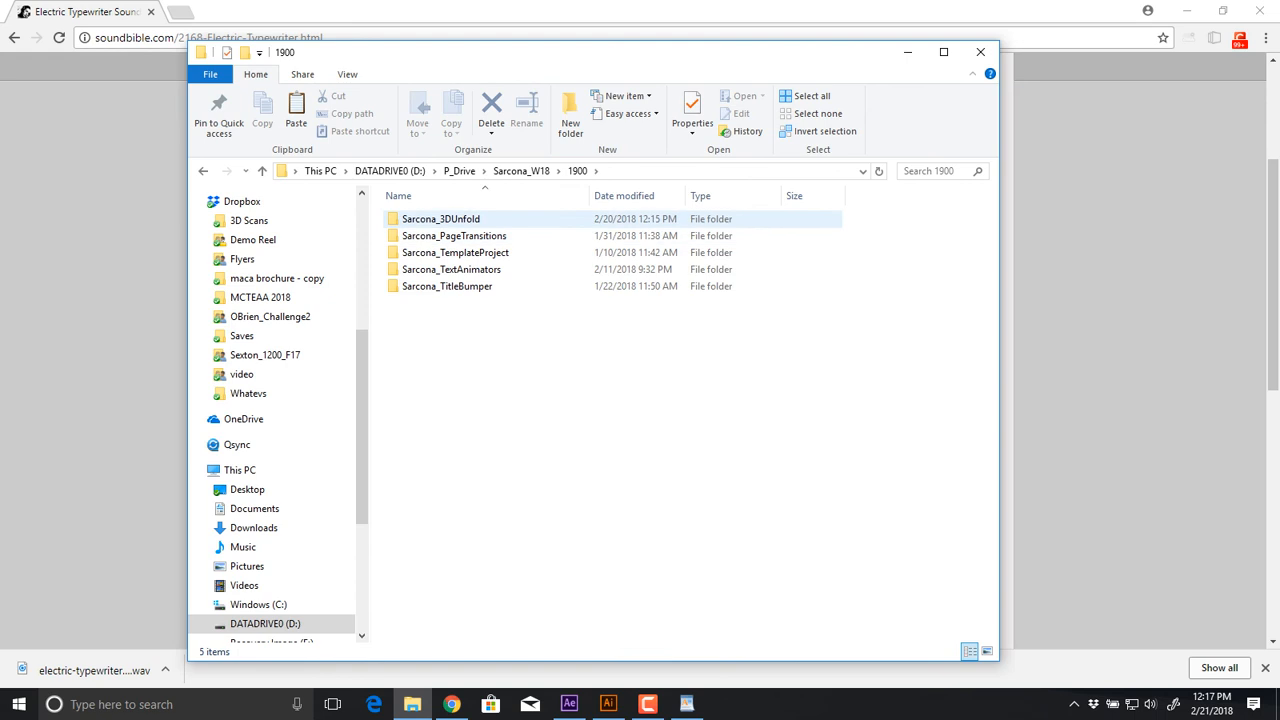
double_click(440, 219)
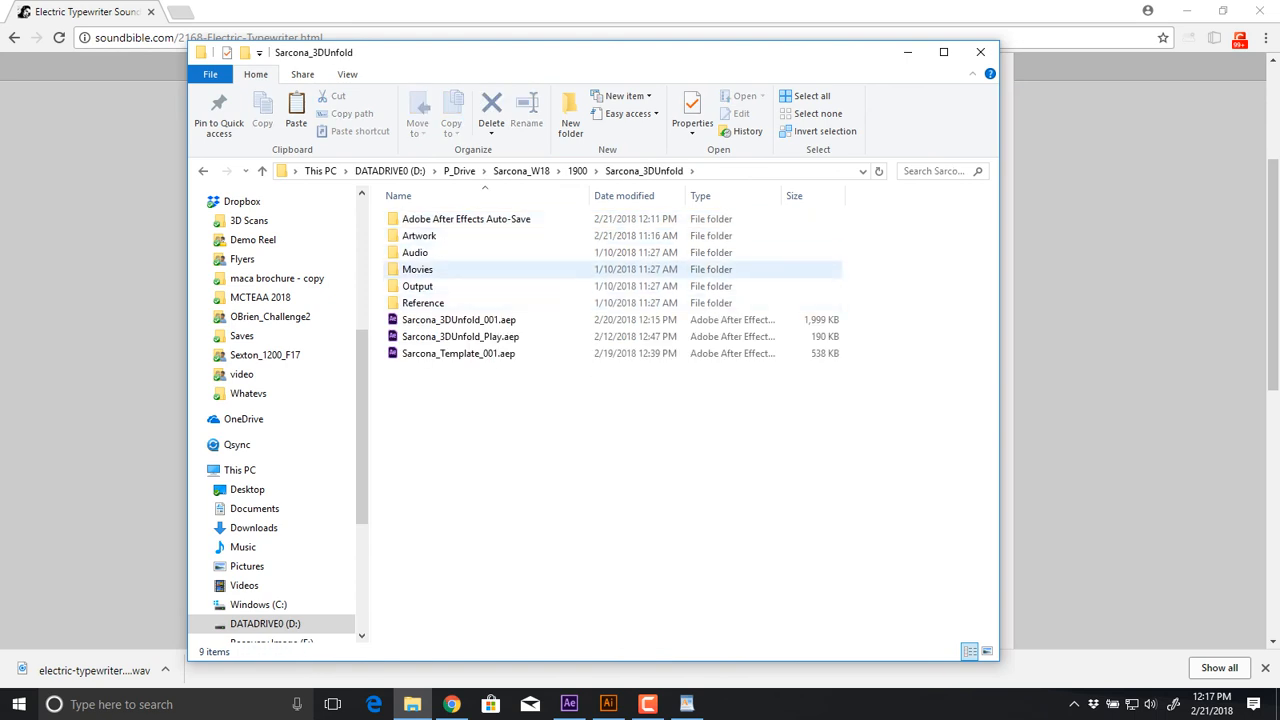
double_click(415, 253)
key("ctrl+v")
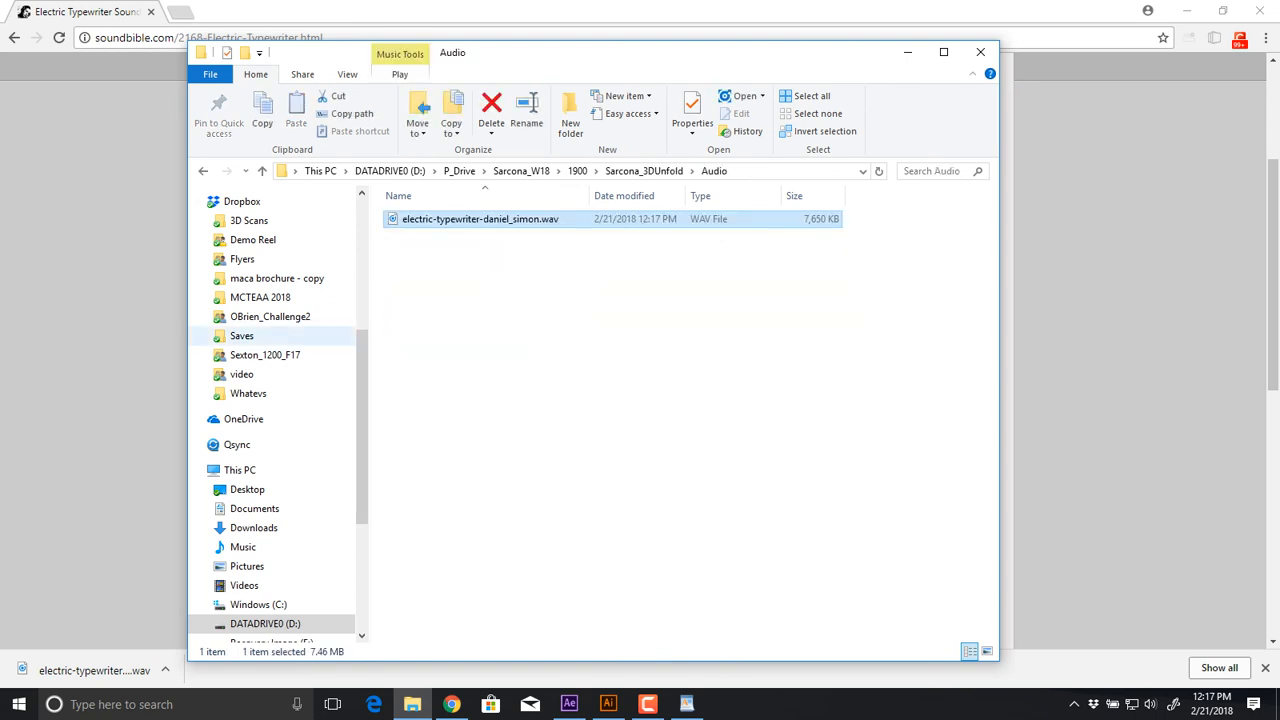
Return to the SoundBible click sounds page in Chrome and search the site for "caw"
left_click(130, 338)
key("alt+Left")
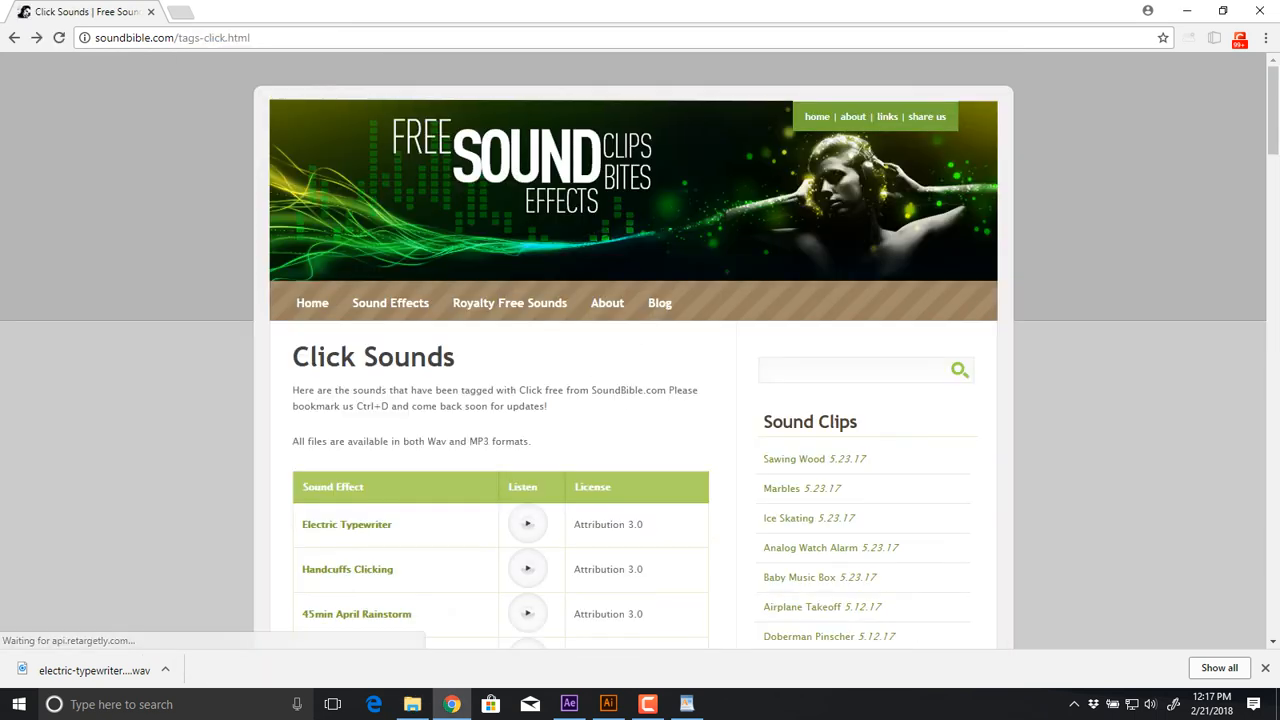
left_click(852, 370)
type("caw")
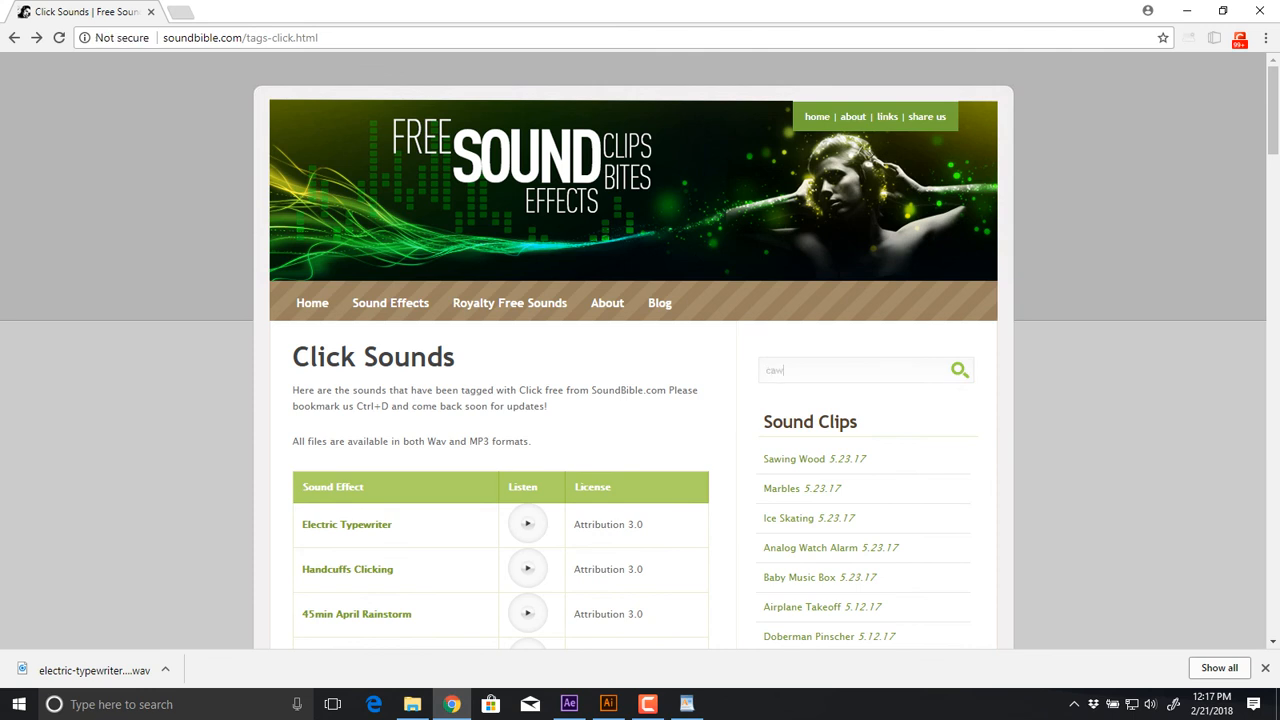
key("Return")
scroll(531, 444, "down", 1)
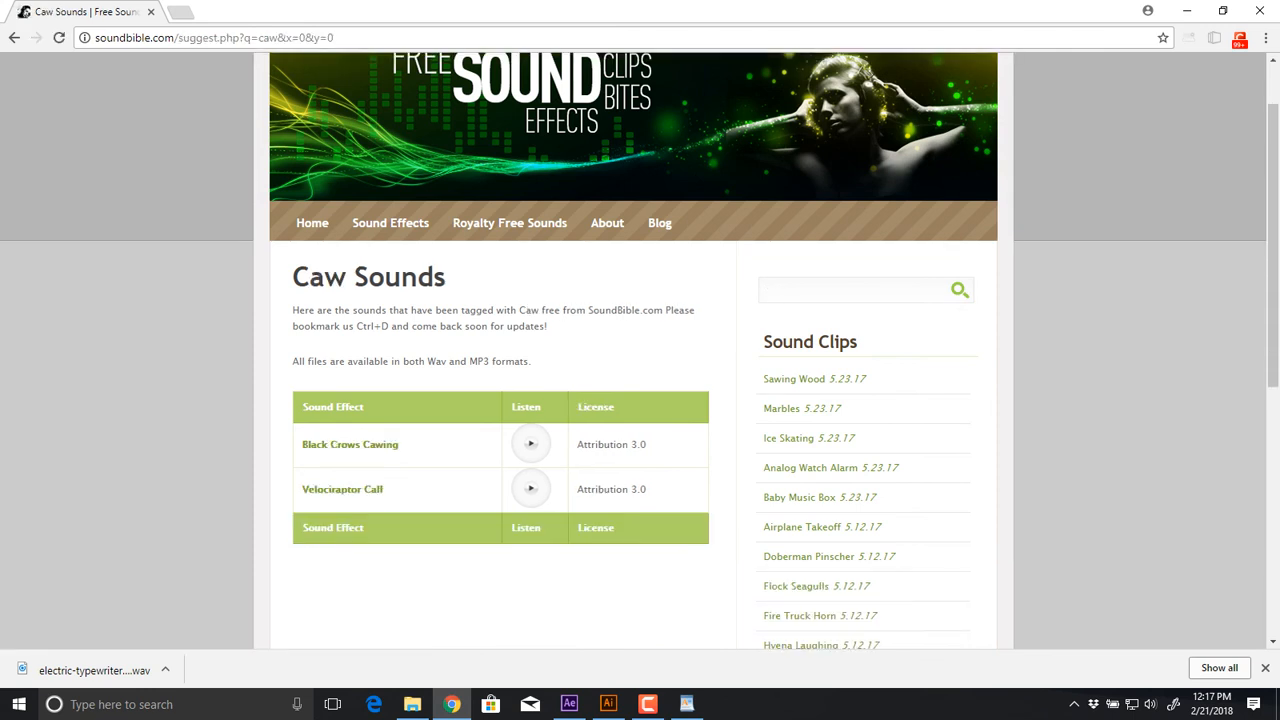
Preview the Black Crows Cawing sound and search the site for "gull"
left_click(531, 443)
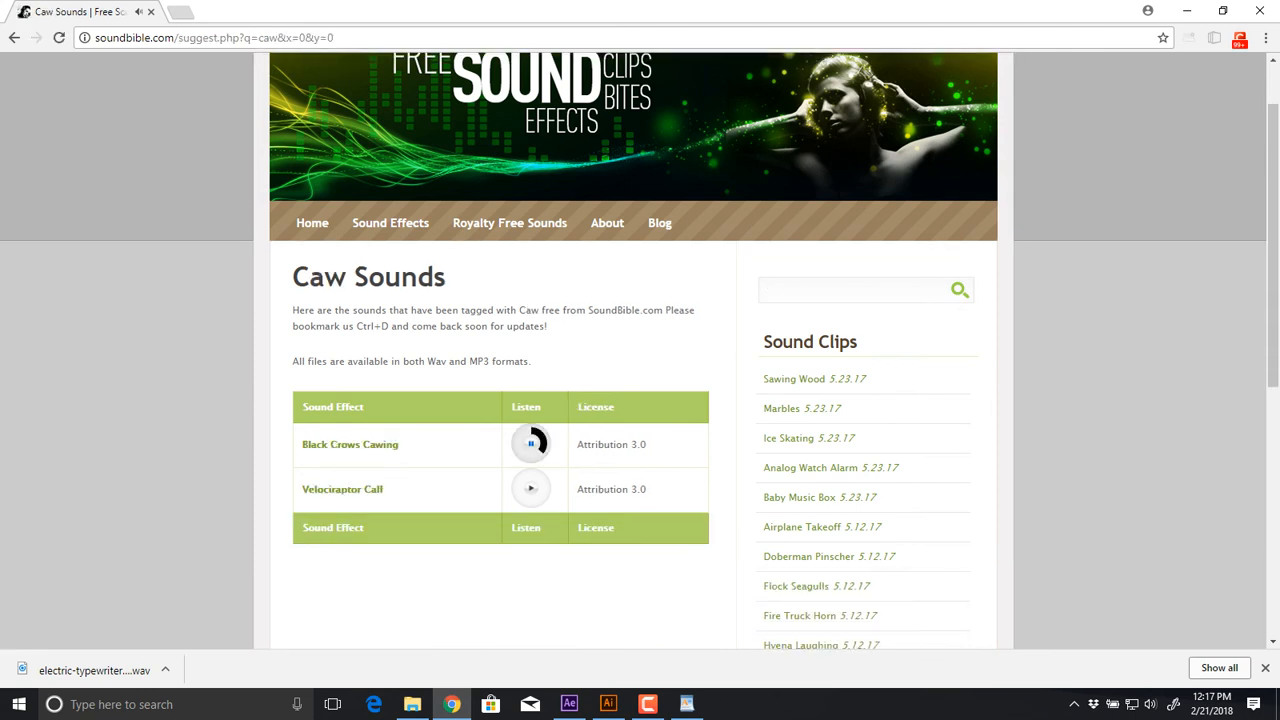
left_click(531, 443)
type("gull")
key("Return")
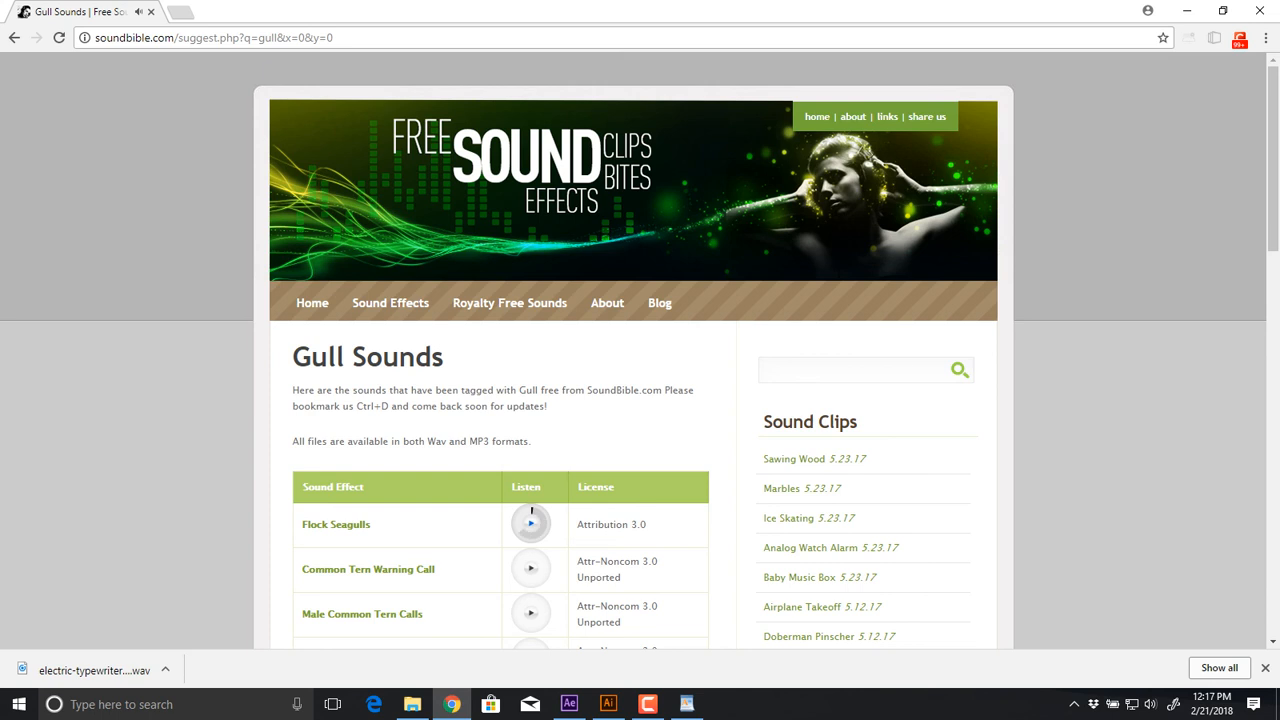
Look through the gull sounds, open the Flock Seagulls page and download the sound as a WAV file
scroll(531, 515, "down", 3)
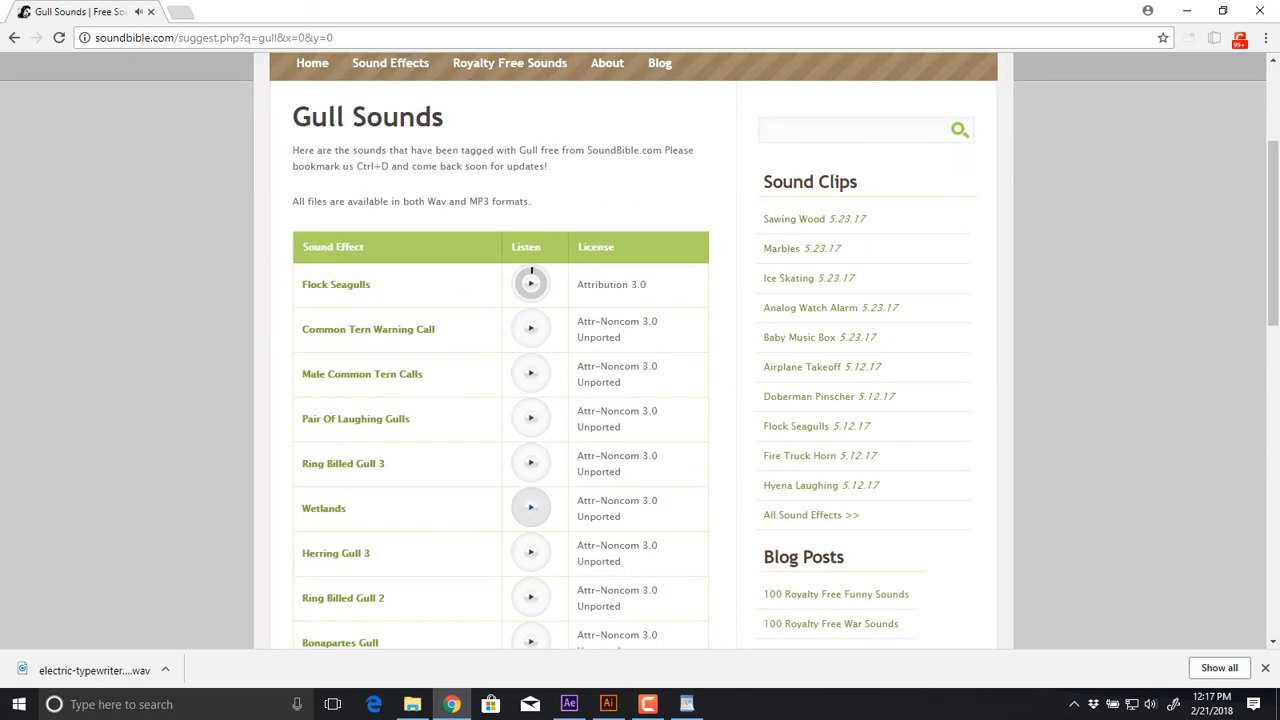
scroll(531, 508, "down", 3)
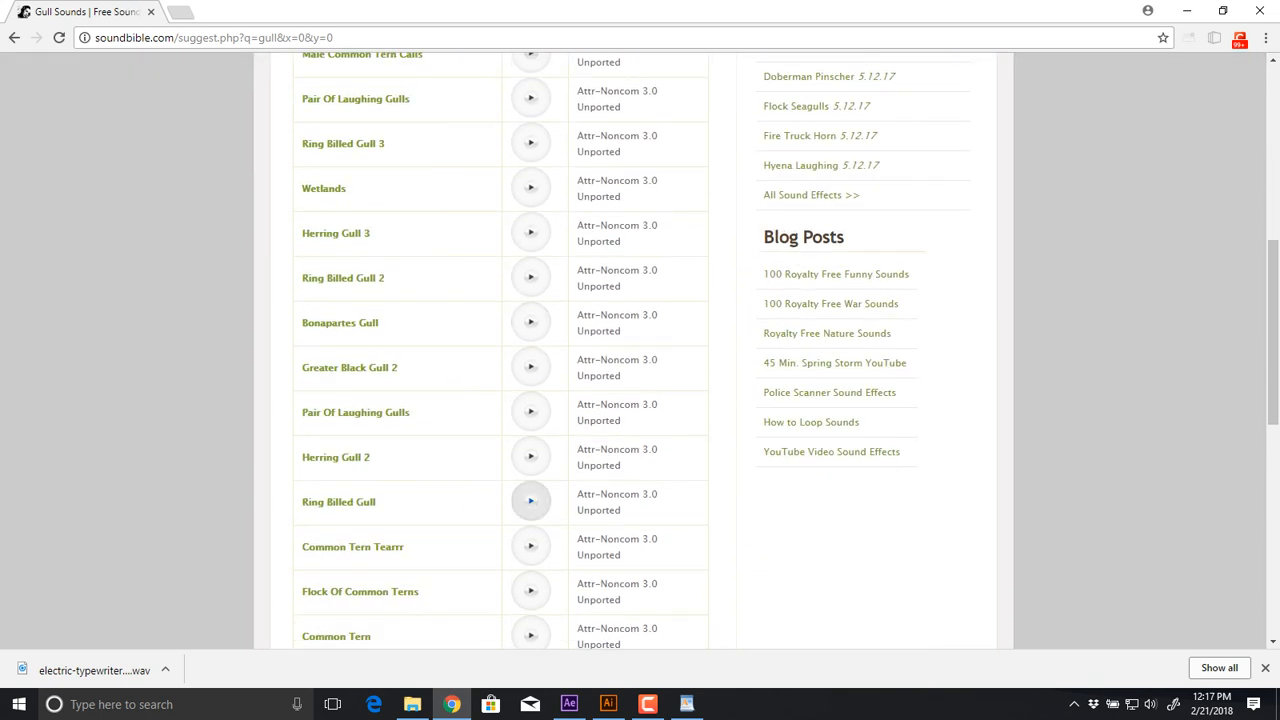
scroll(531, 501, "up", 7)
left_click(337, 364)
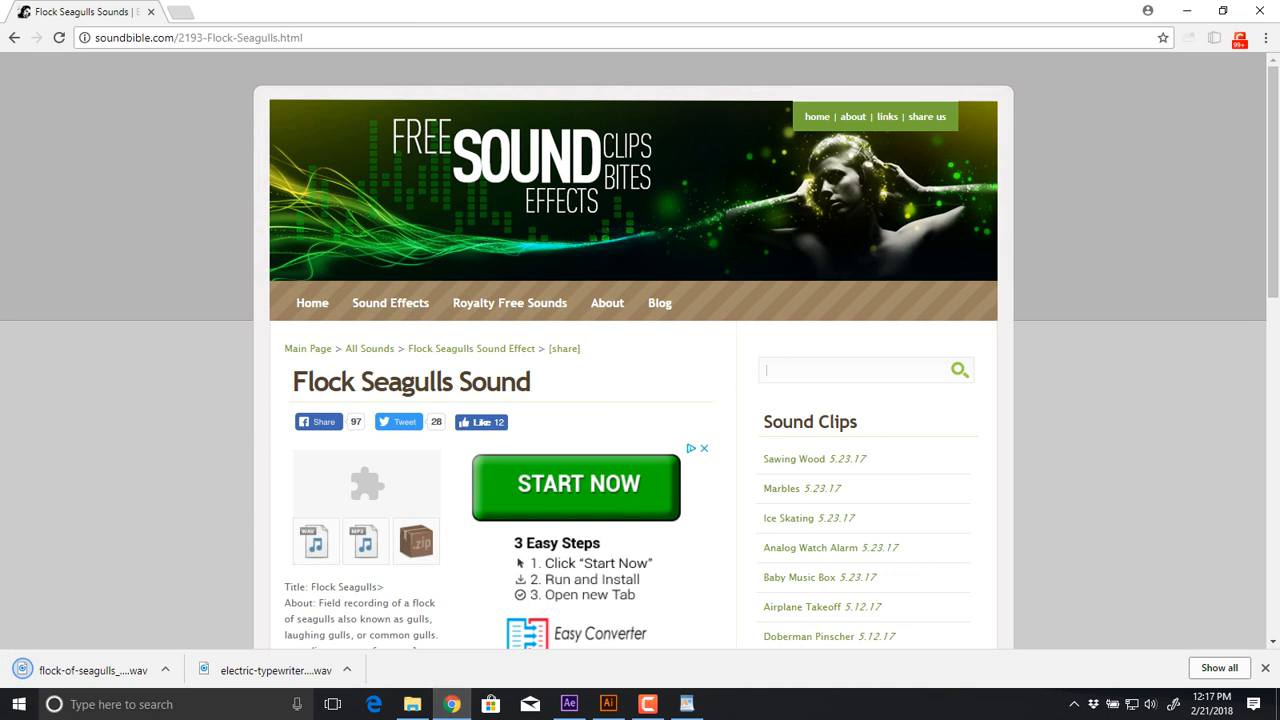
Search the site for "ching", preview the Cha Ching Register sound and download it as a WAV file
type("ching")
key("Return")
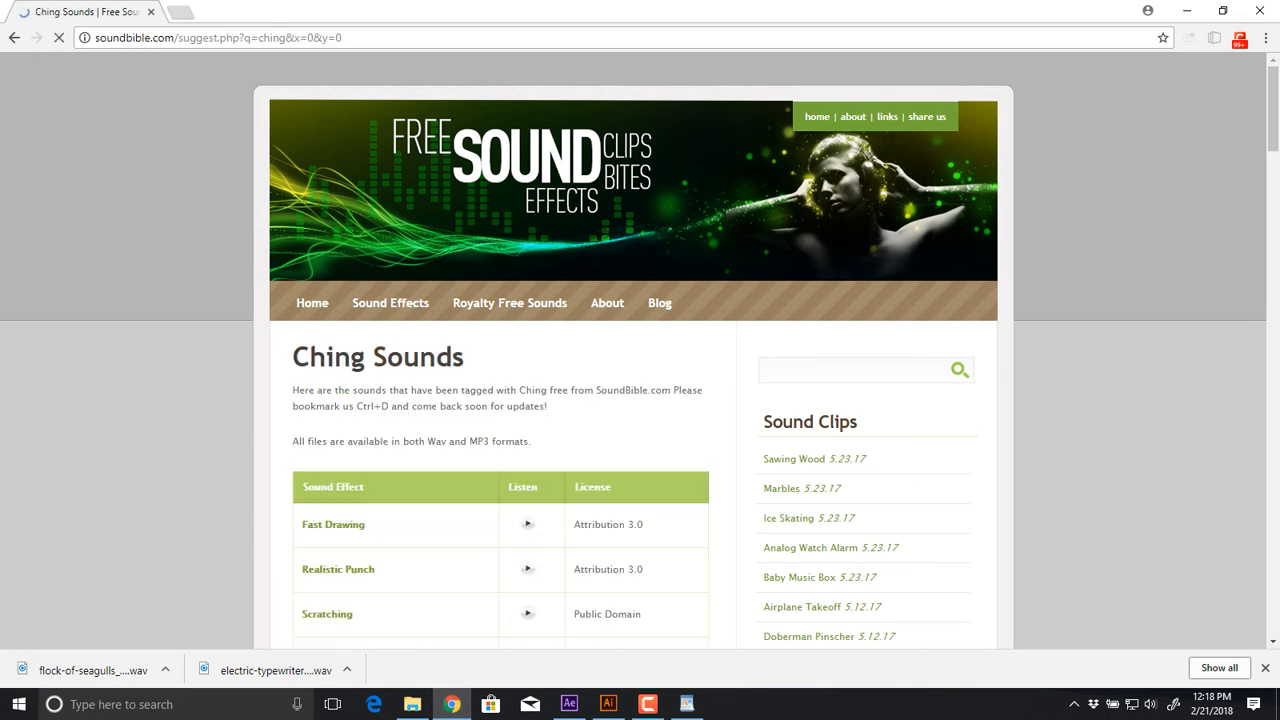
scroll(527, 498, "down", 2)
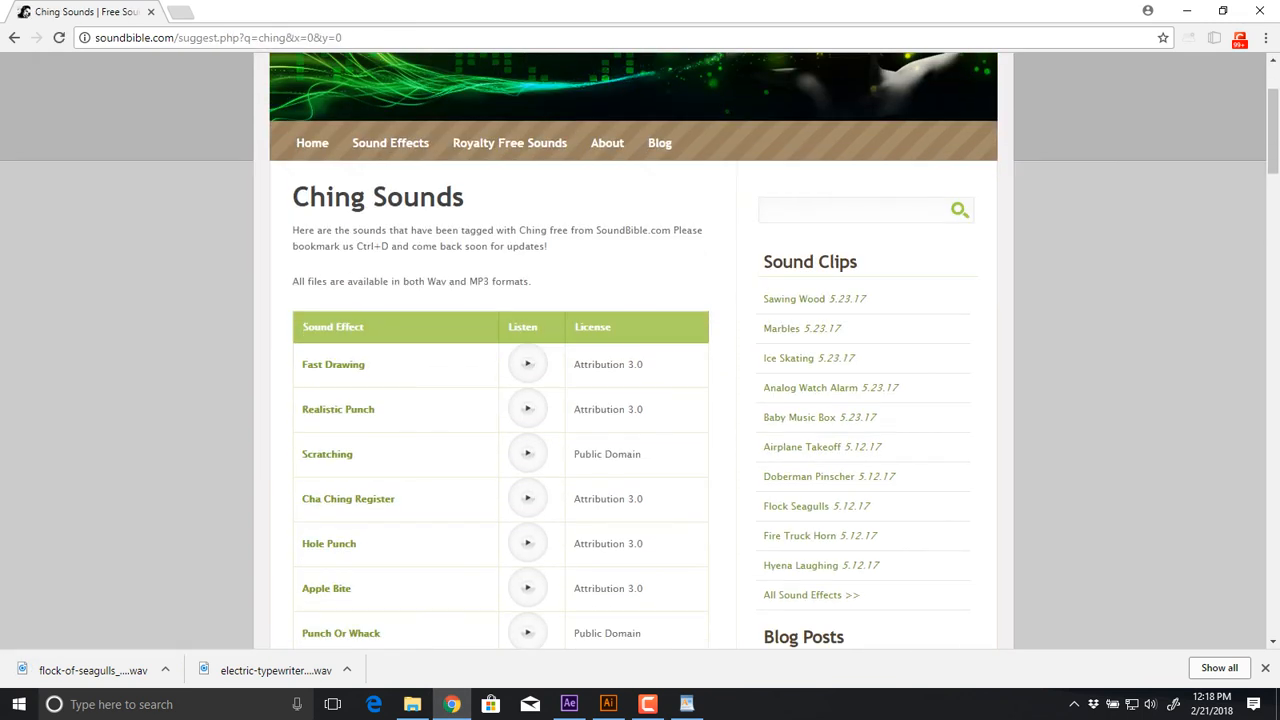
left_click(527, 498)
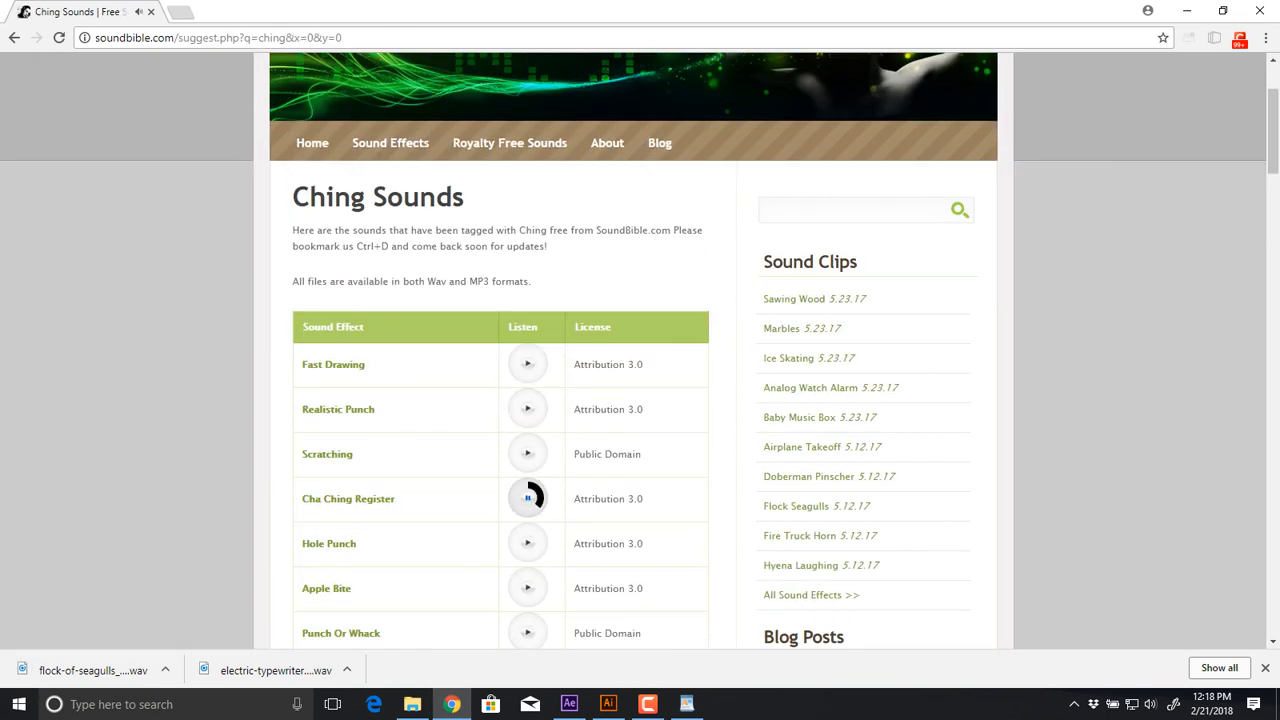
left_click(348, 498)
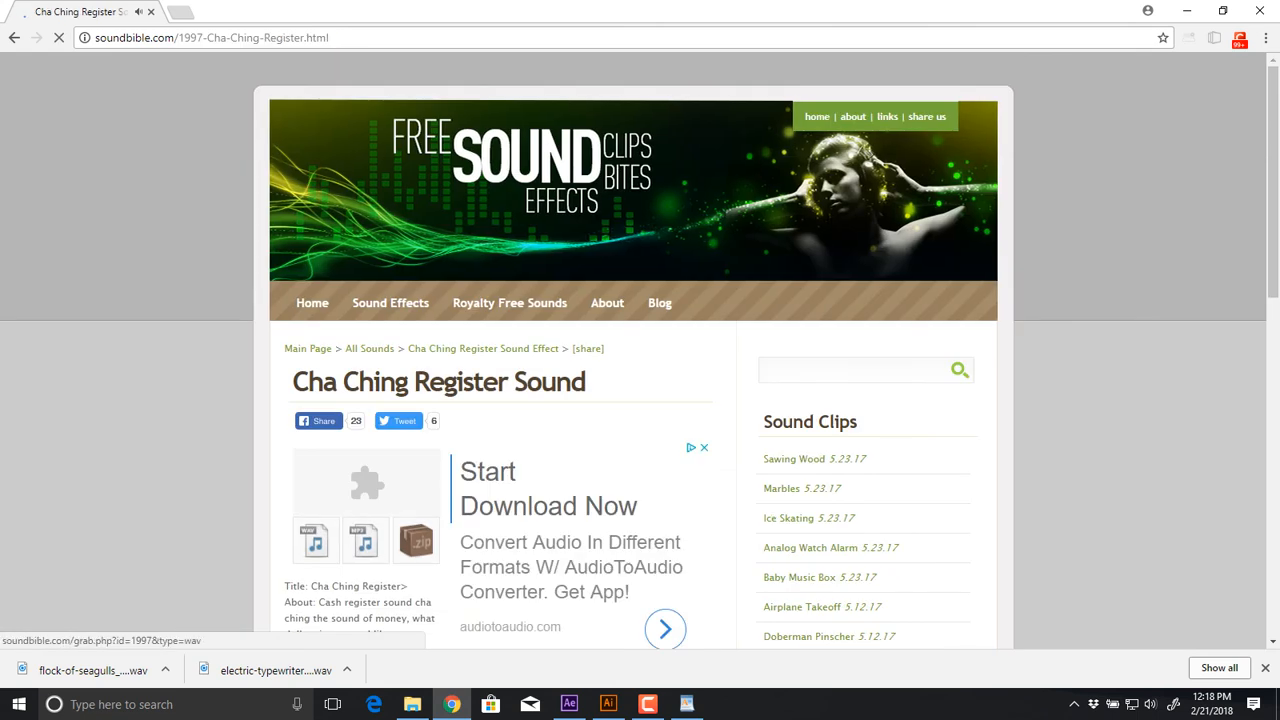
left_click(315, 541)
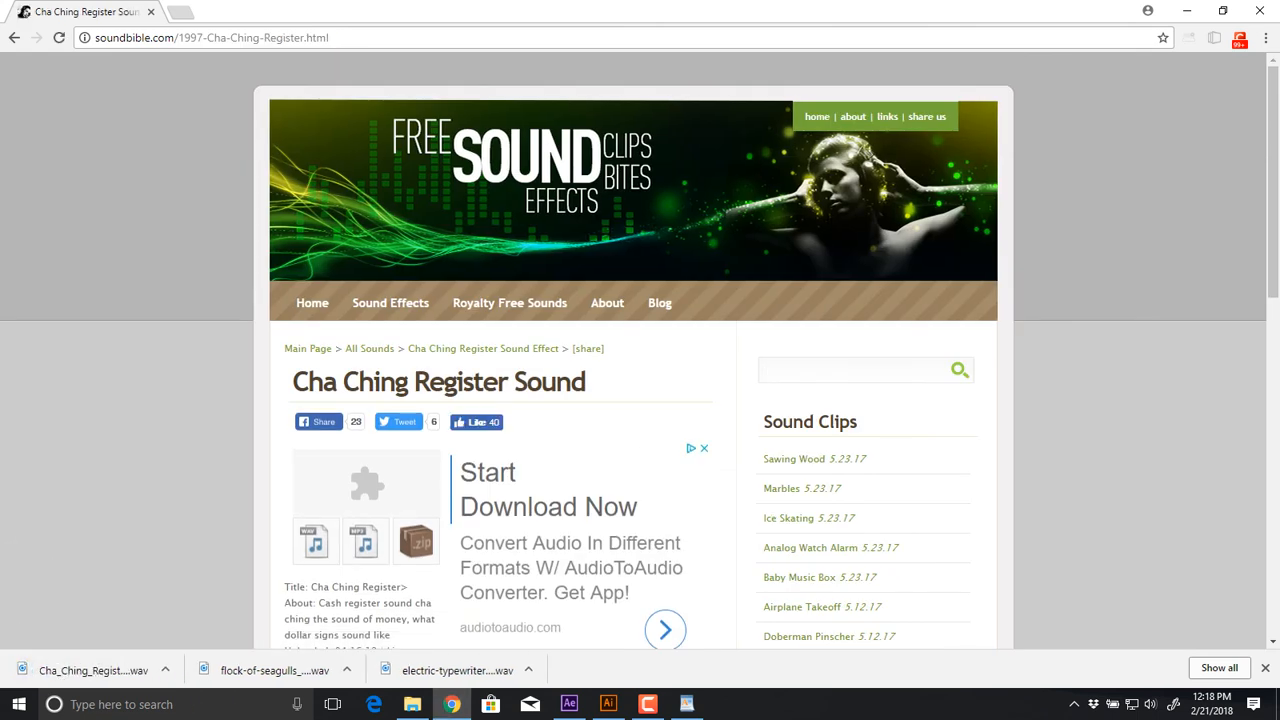
Search the site for "boat" and preview the FogHorn Barge and Ship Bell sounds
type("boat")
key("Return")
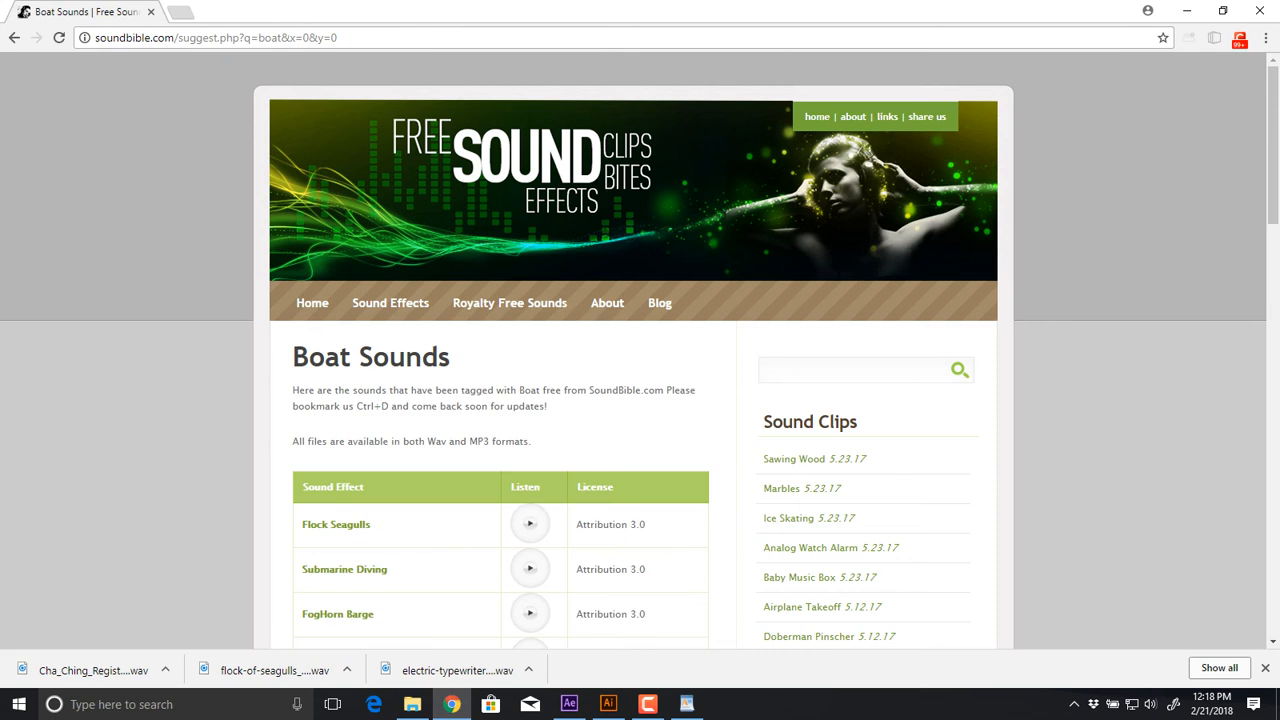
scroll(530, 450, "down", 2)
left_click(530, 453)
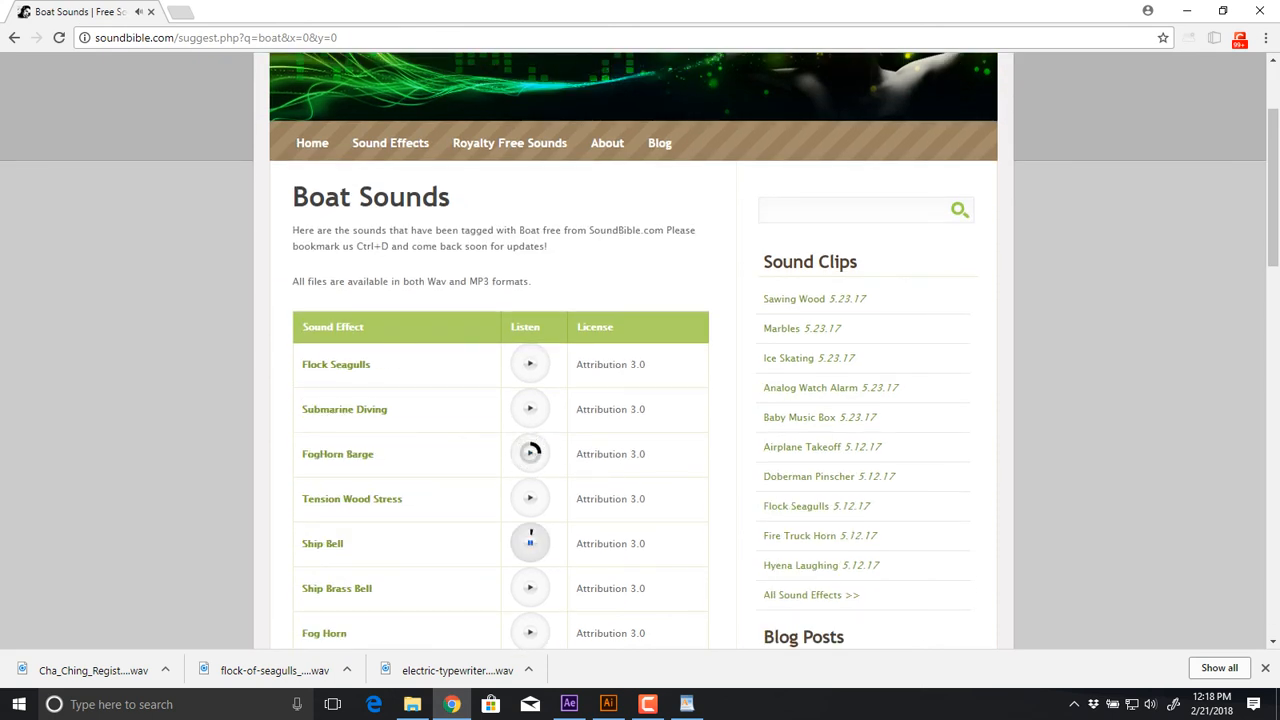
left_click(530, 543)
scroll(530, 480, "down", 4)
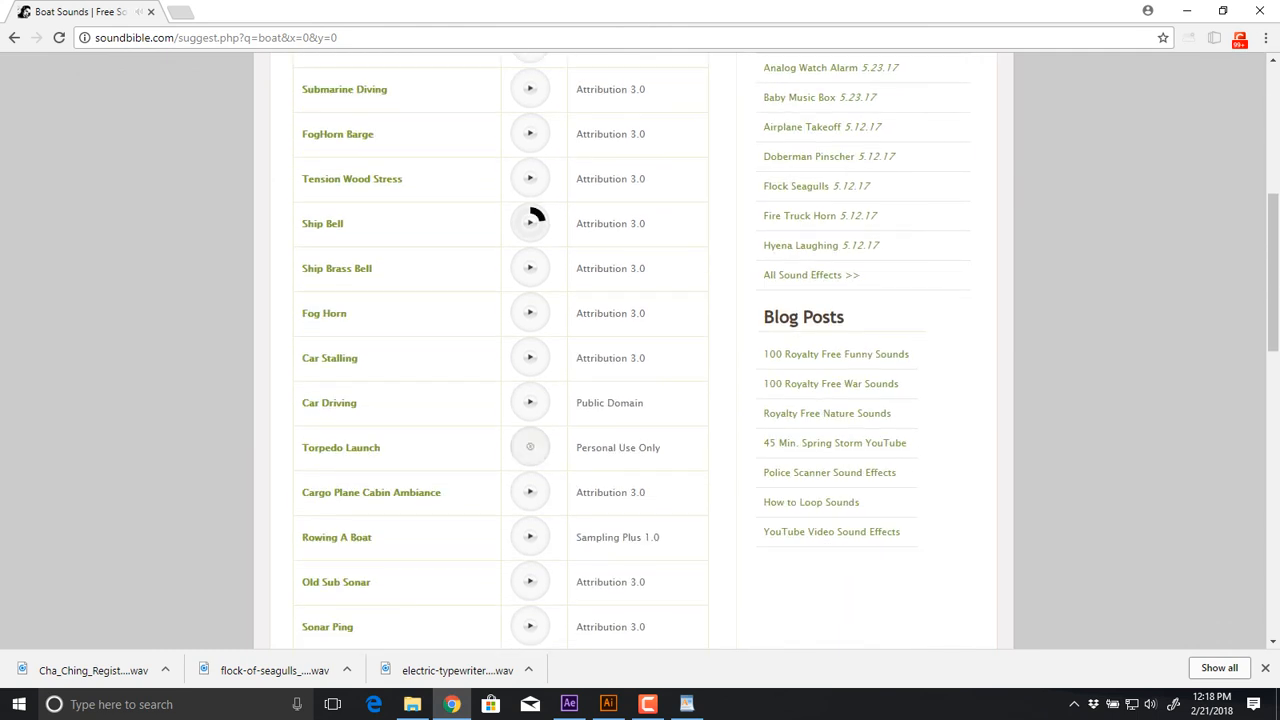
Preview the Torpedo Launch, Rowing A Boat and Old Sub Sonar sounds and download Torpedo Launch as a WAV file
left_click(530, 447)
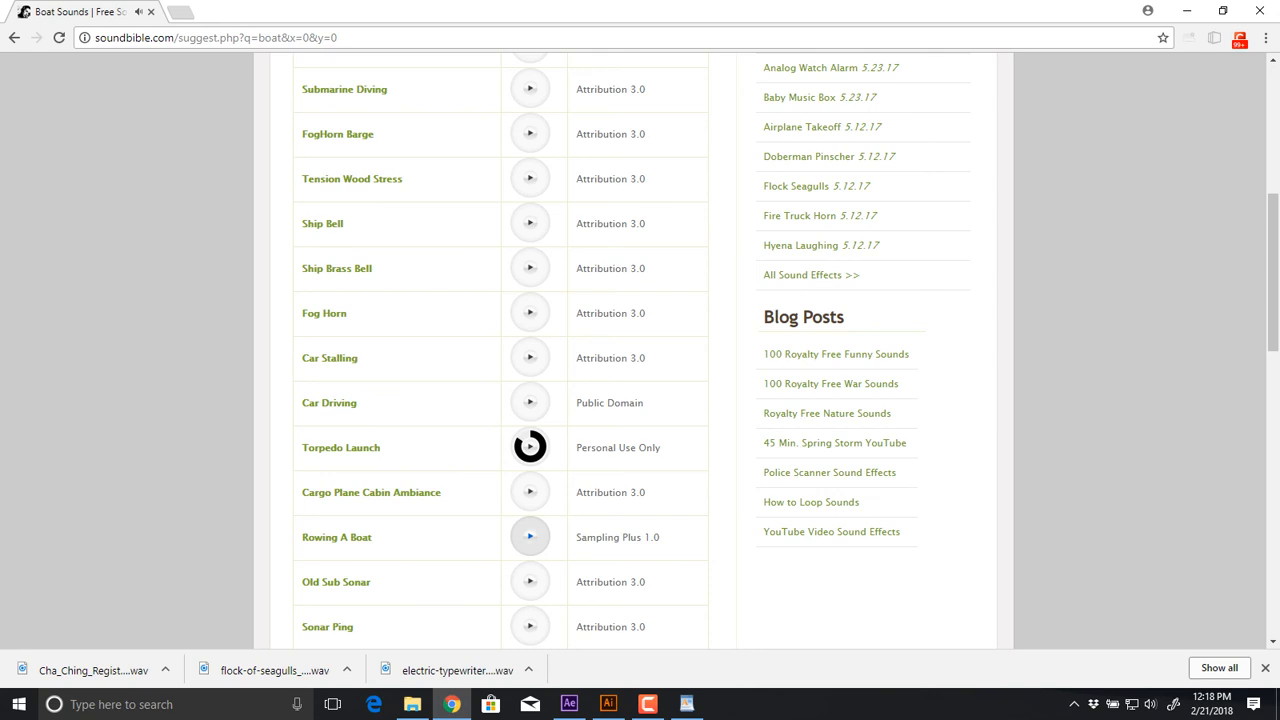
left_click(530, 537)
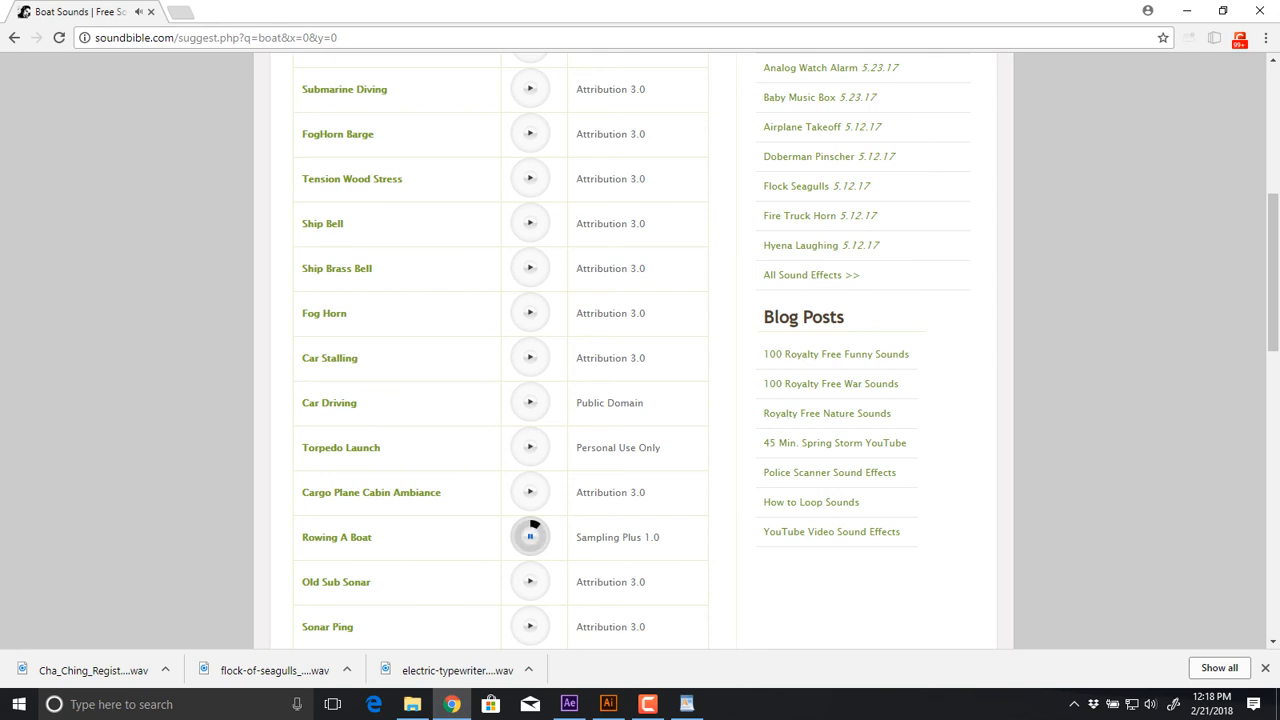
left_click(530, 582)
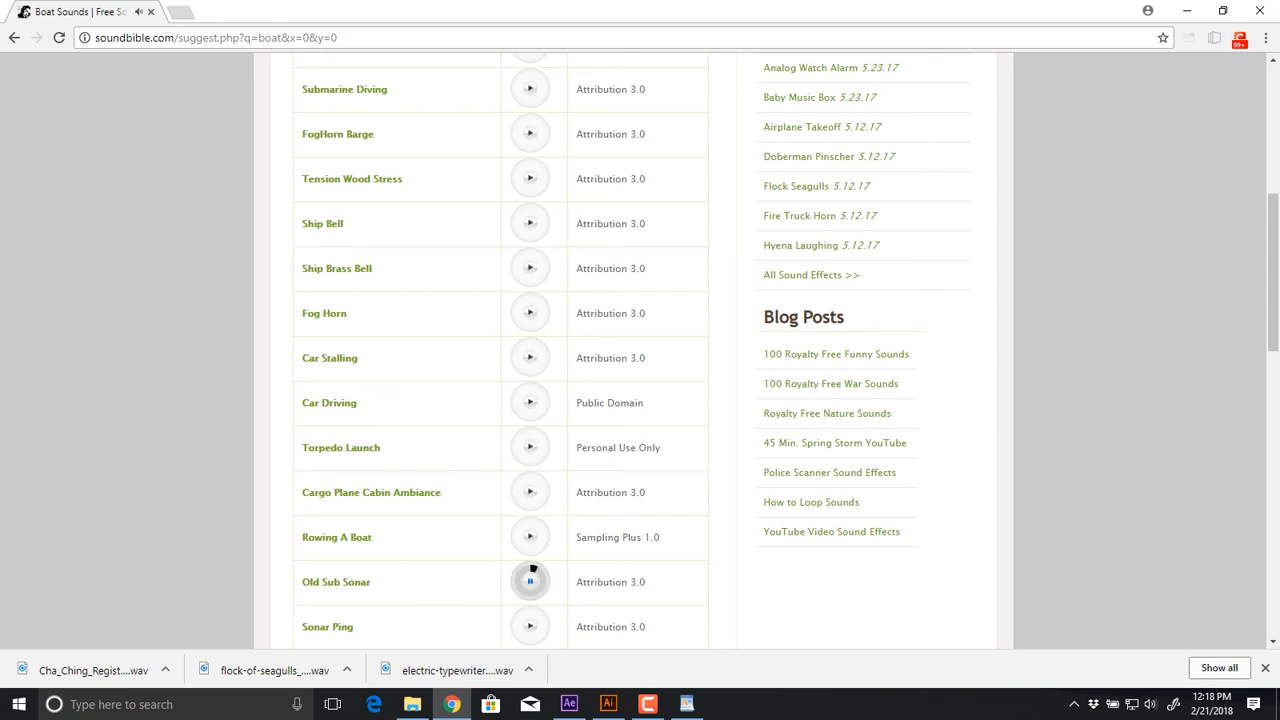
left_click(340, 447)
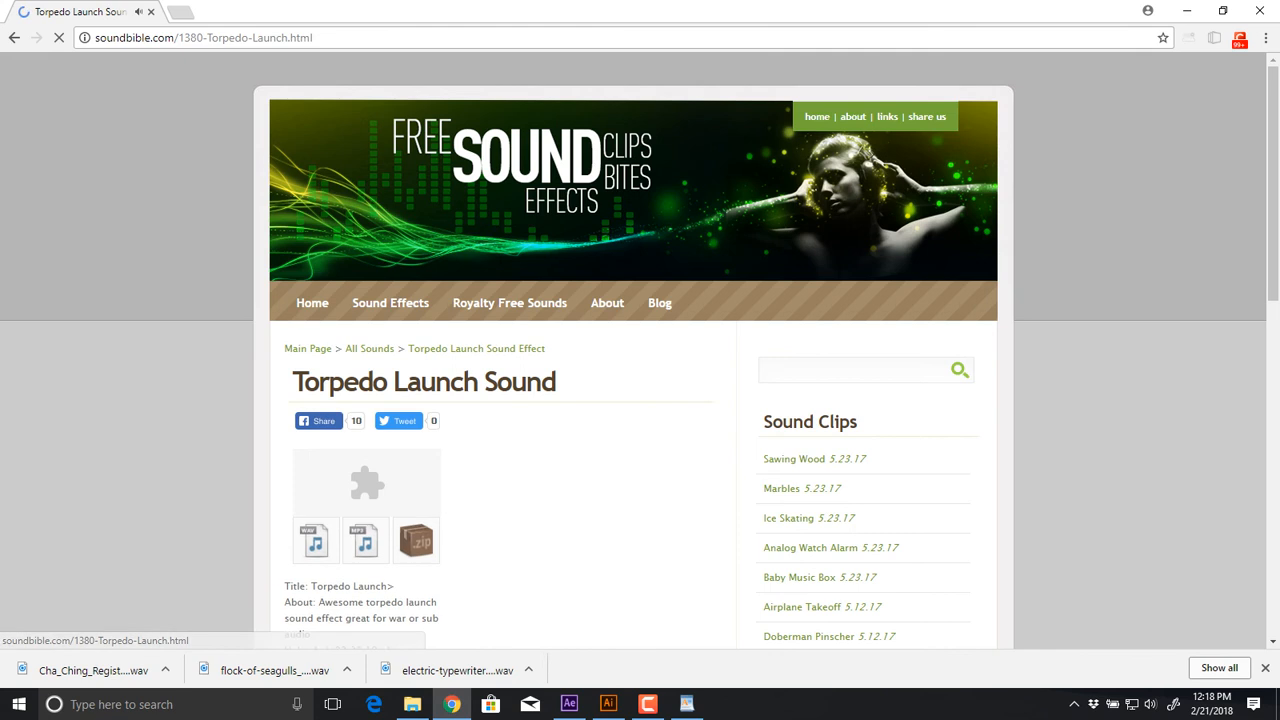
left_click(315, 541)
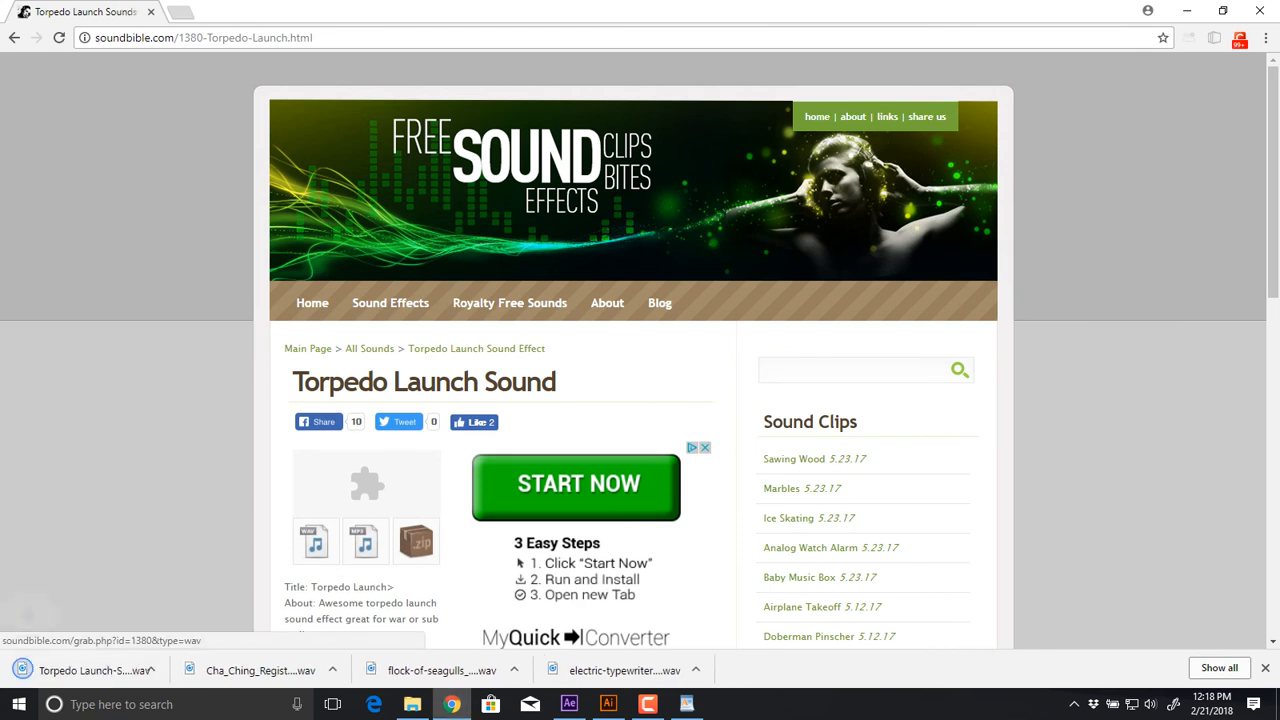
Launch Adobe Audition from the Windows search
key("super")
type("audi")
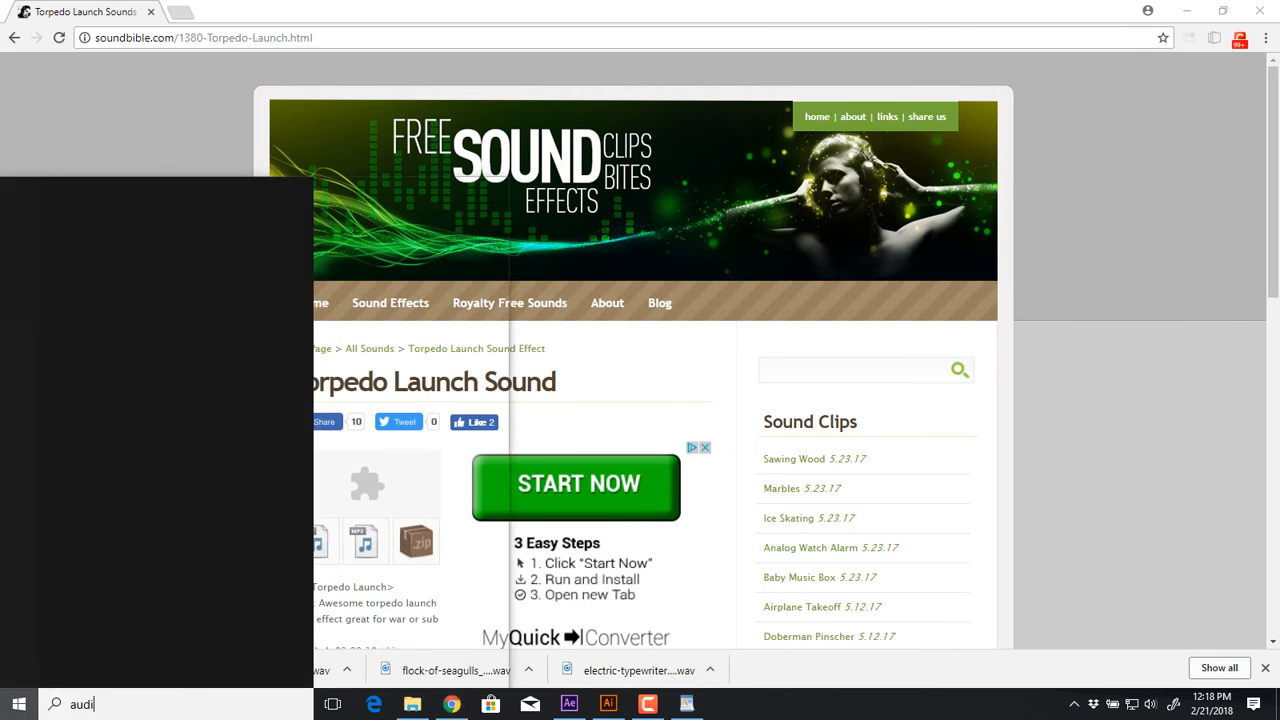
key("Return")
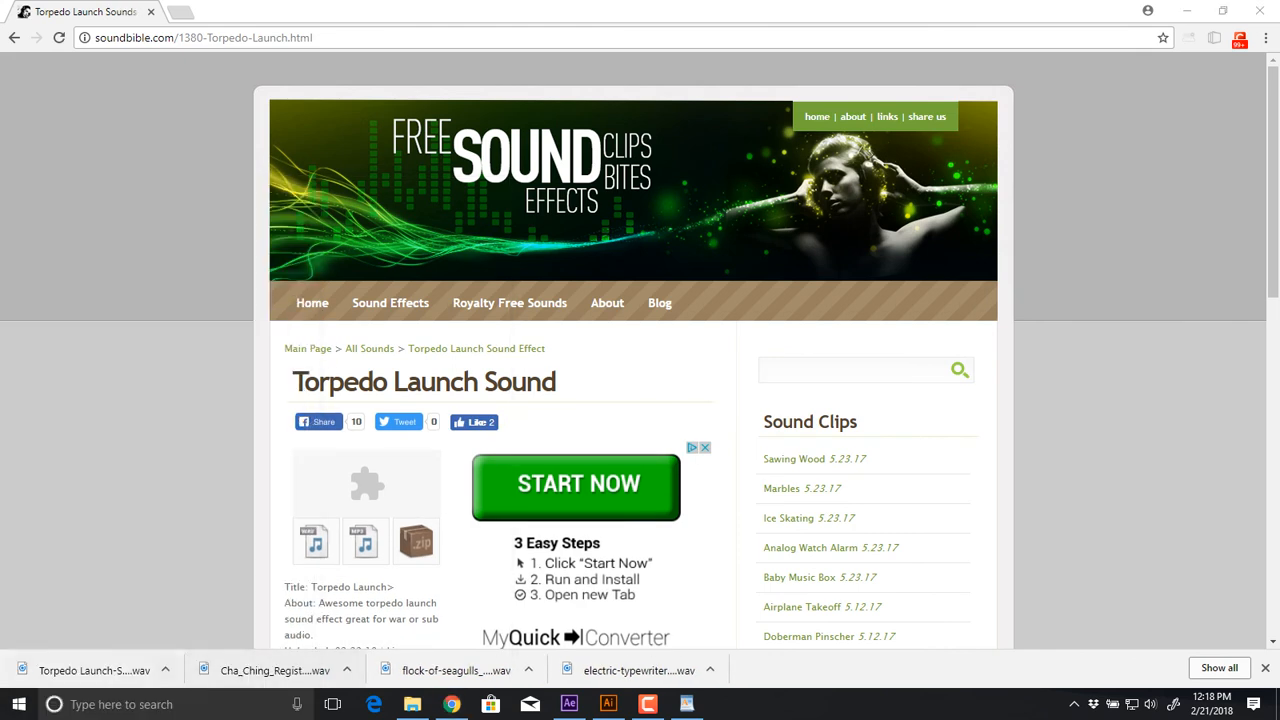
Move the downloaded Cha Ching, seagulls and Torpedo Launch WAV files from Downloads into the 3DUnfold project's Audio folder
left_click(165, 670)
left_click(175, 629)
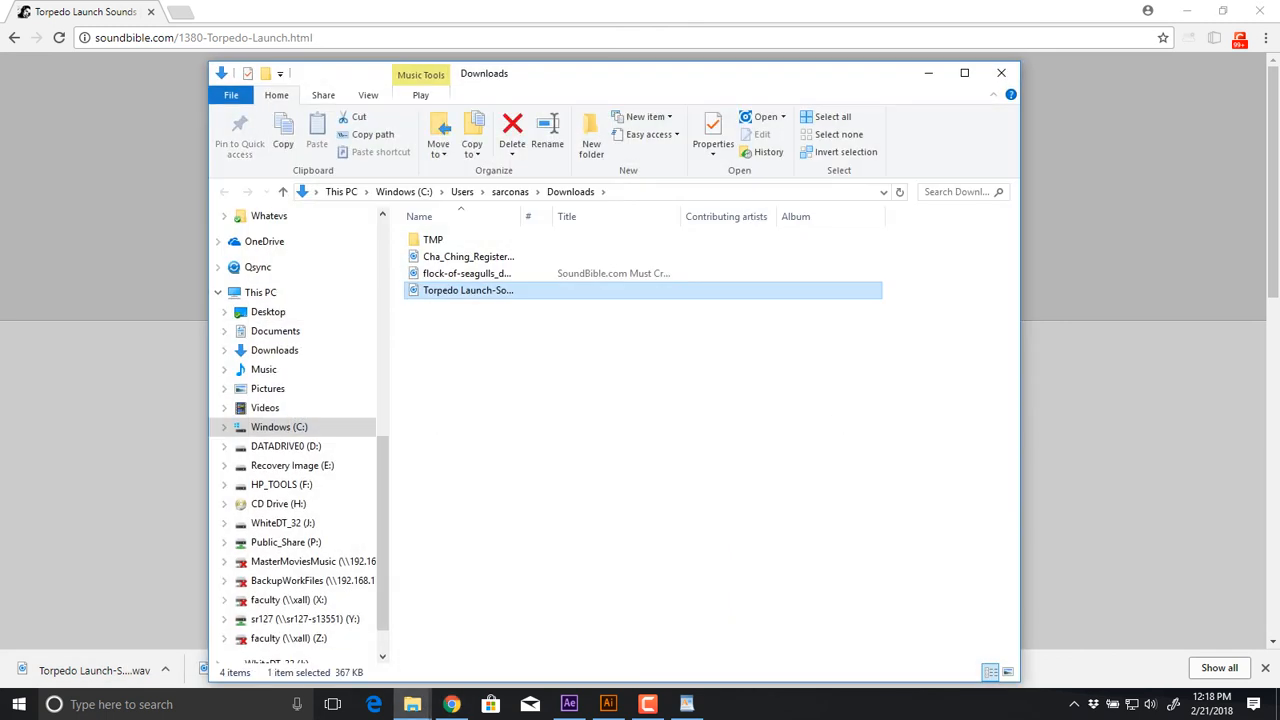
left_click_drag(458, 333, 434, 258)
key("alt+Tab")
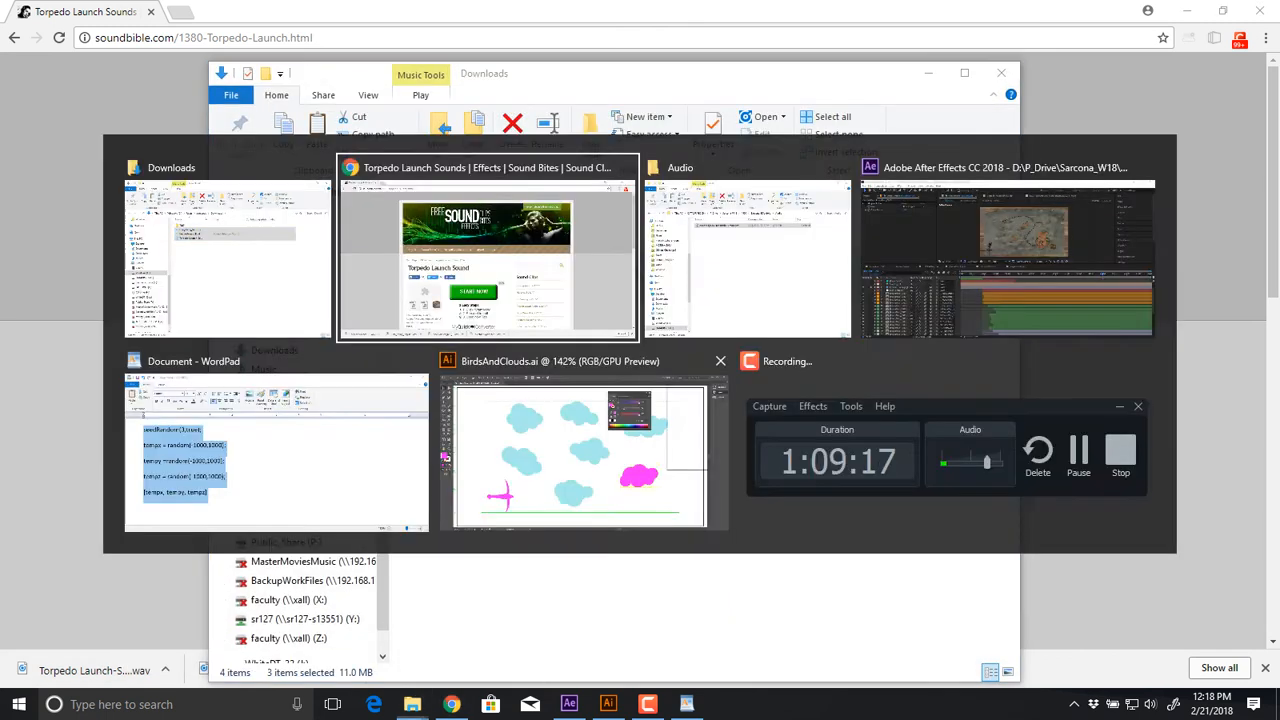
key("alt+Tab")
key("ctrl+v")
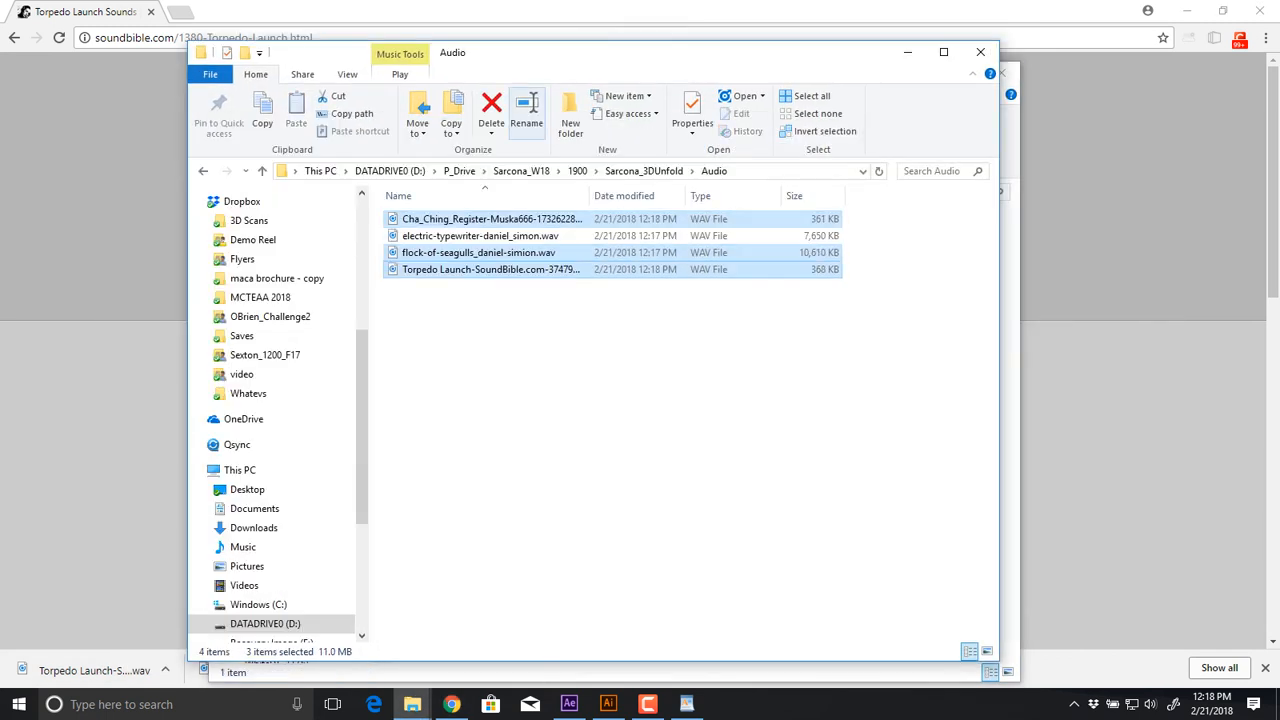
left_click(560, 382)
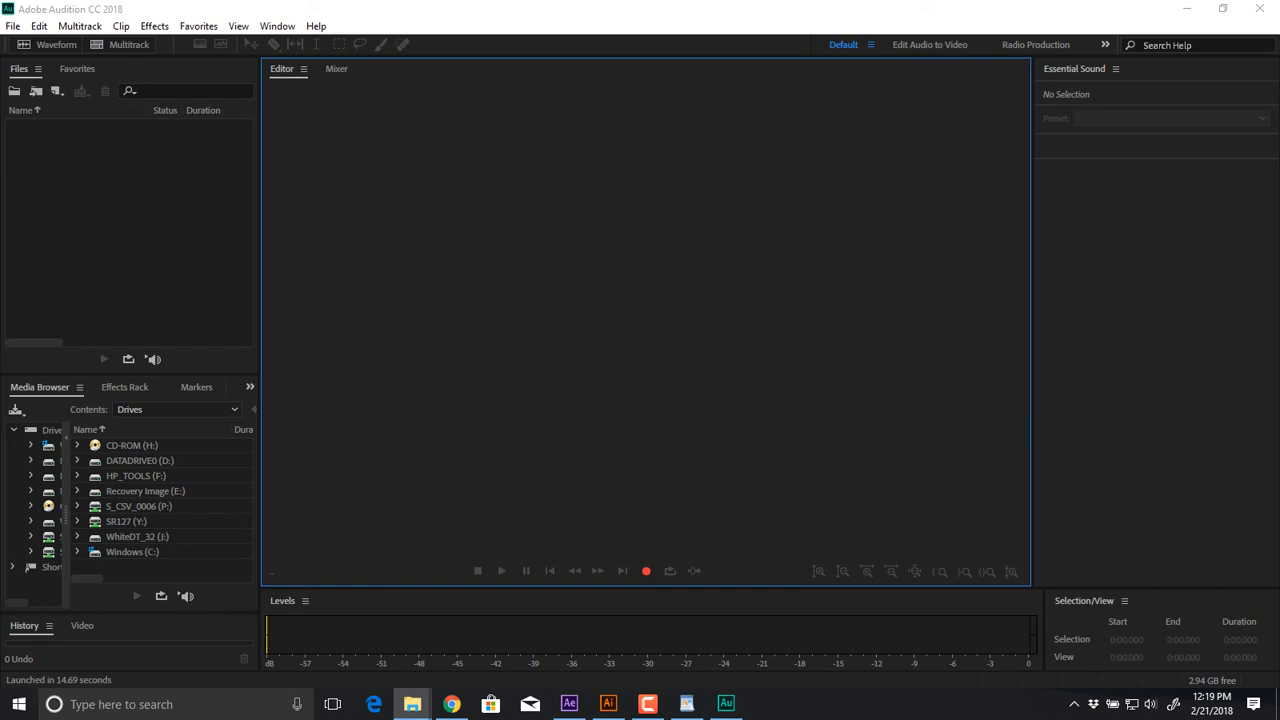
Import the Cha Ching Register WAV into Adobe Audition for waveform editing and play it back
left_click_drag(1080, 316, 150, 234)
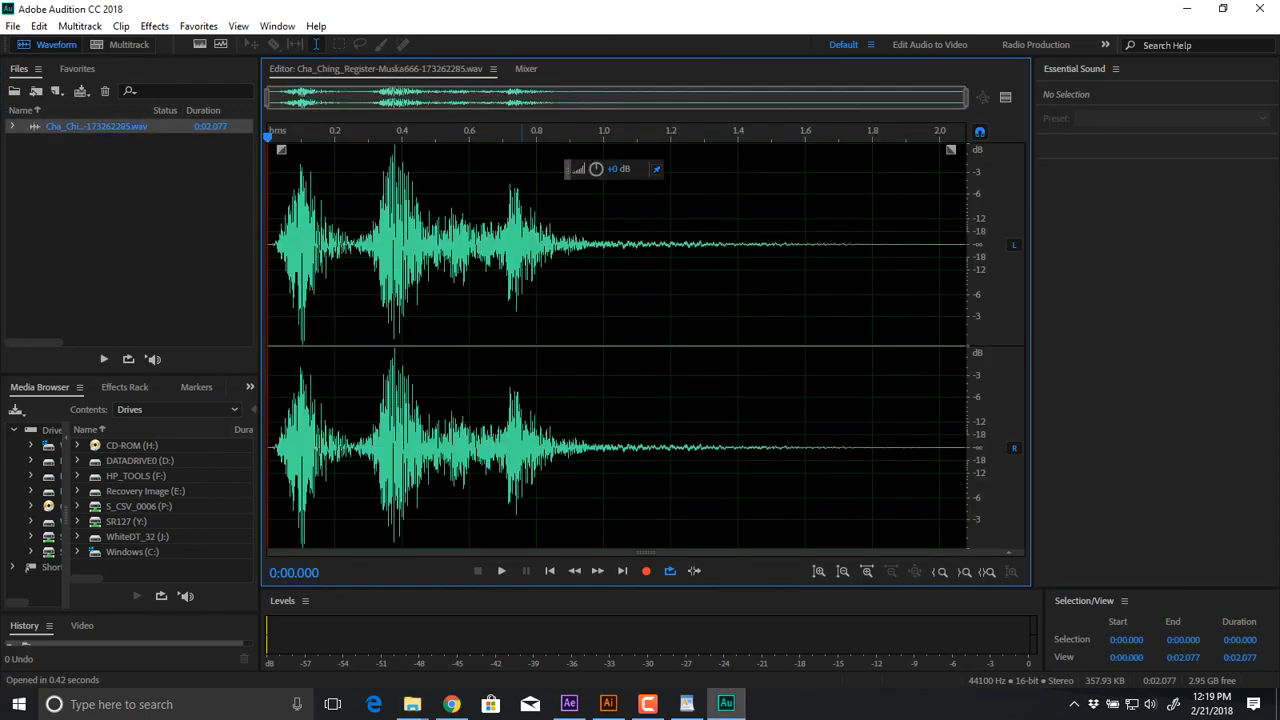
key("space")
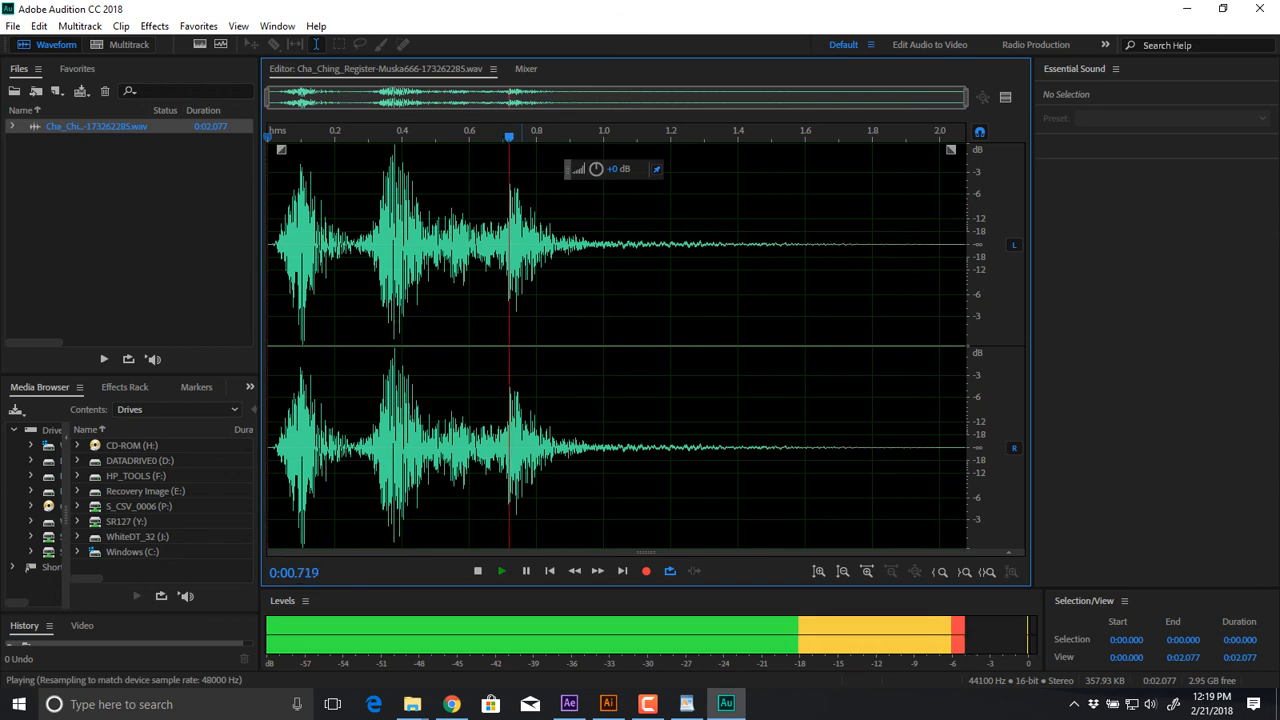
key("space")
Set Audition's default audio output to Headphones (Conexant ISST Audio) and test it by playing the clip
left_click(39, 26)
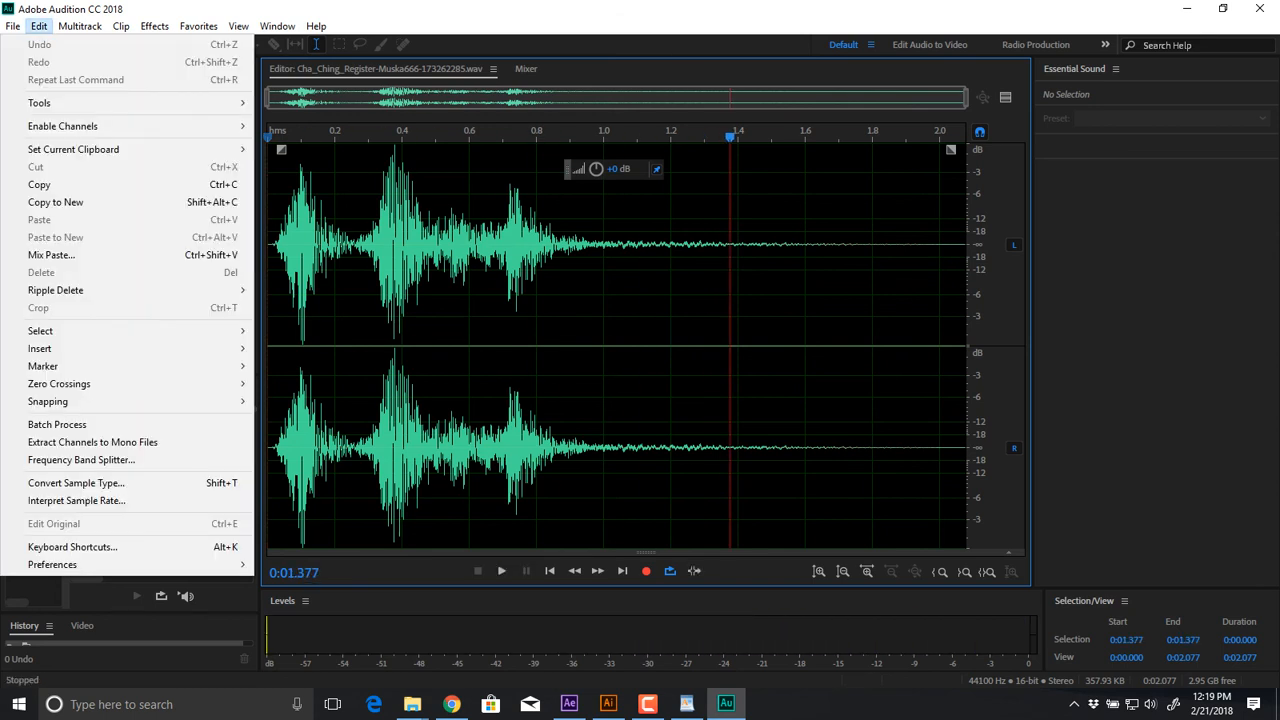
mouse_move(120, 564)
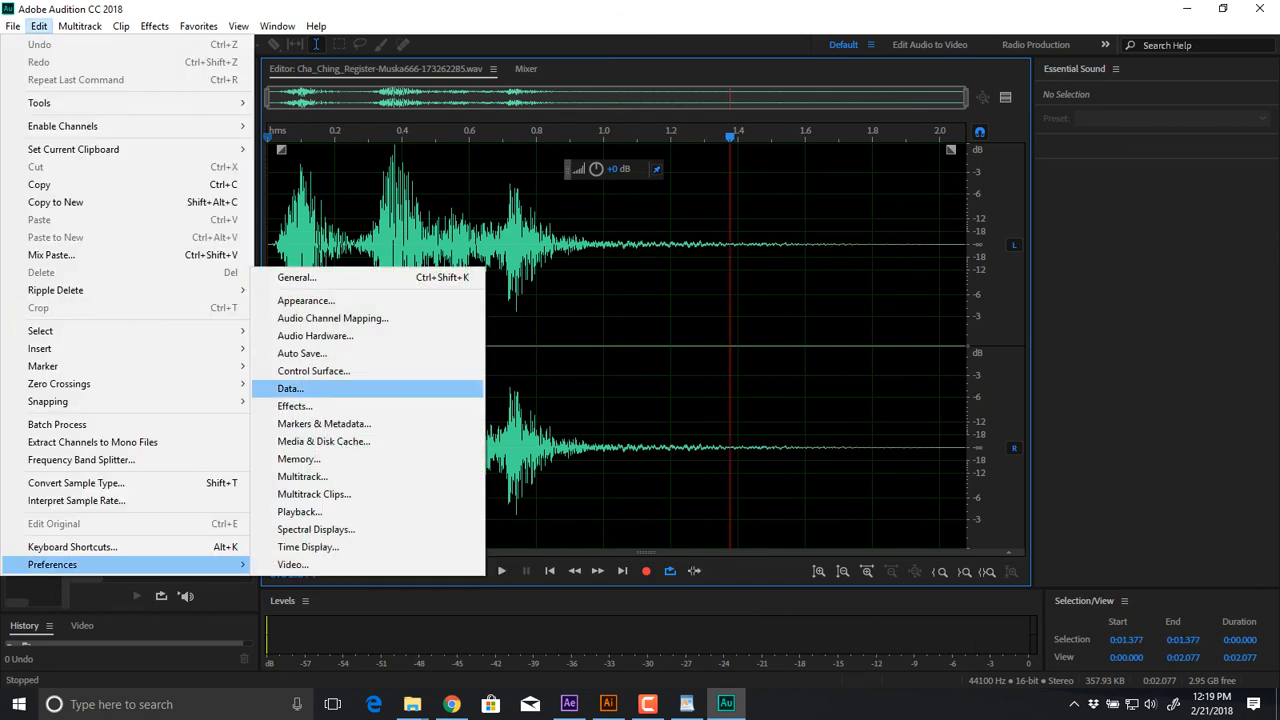
left_click(315, 335)
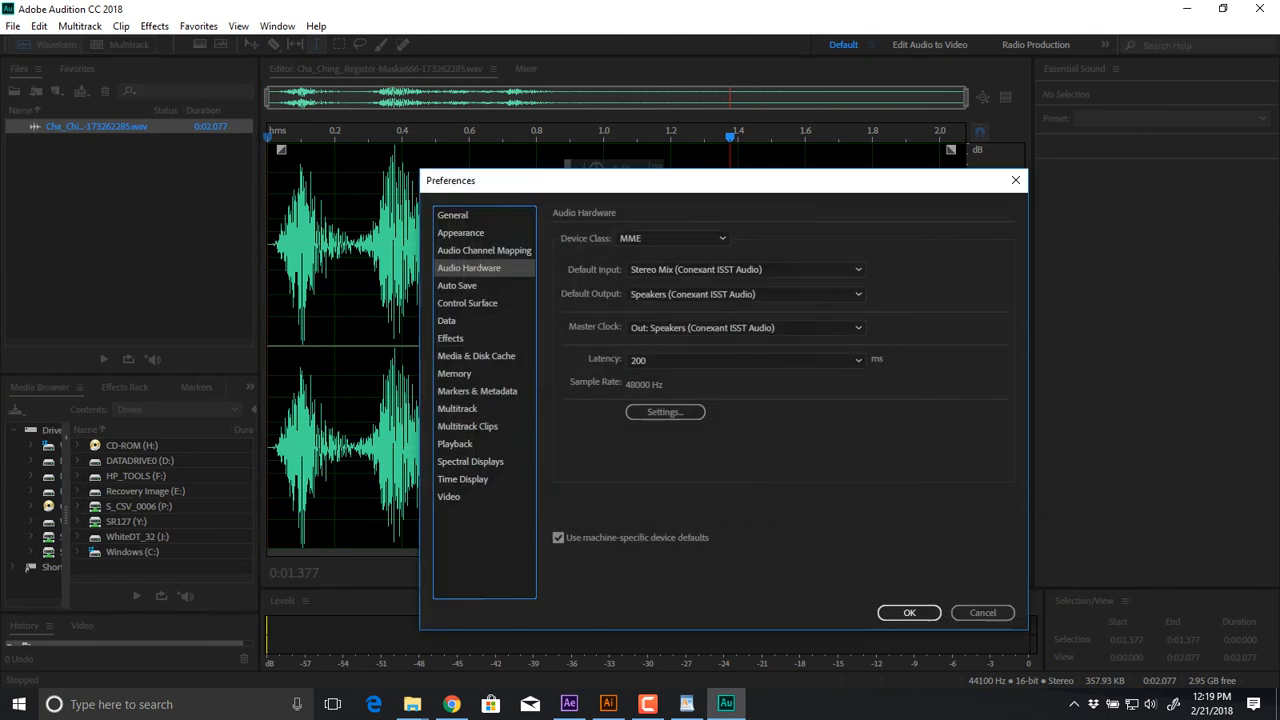
left_click(745, 294)
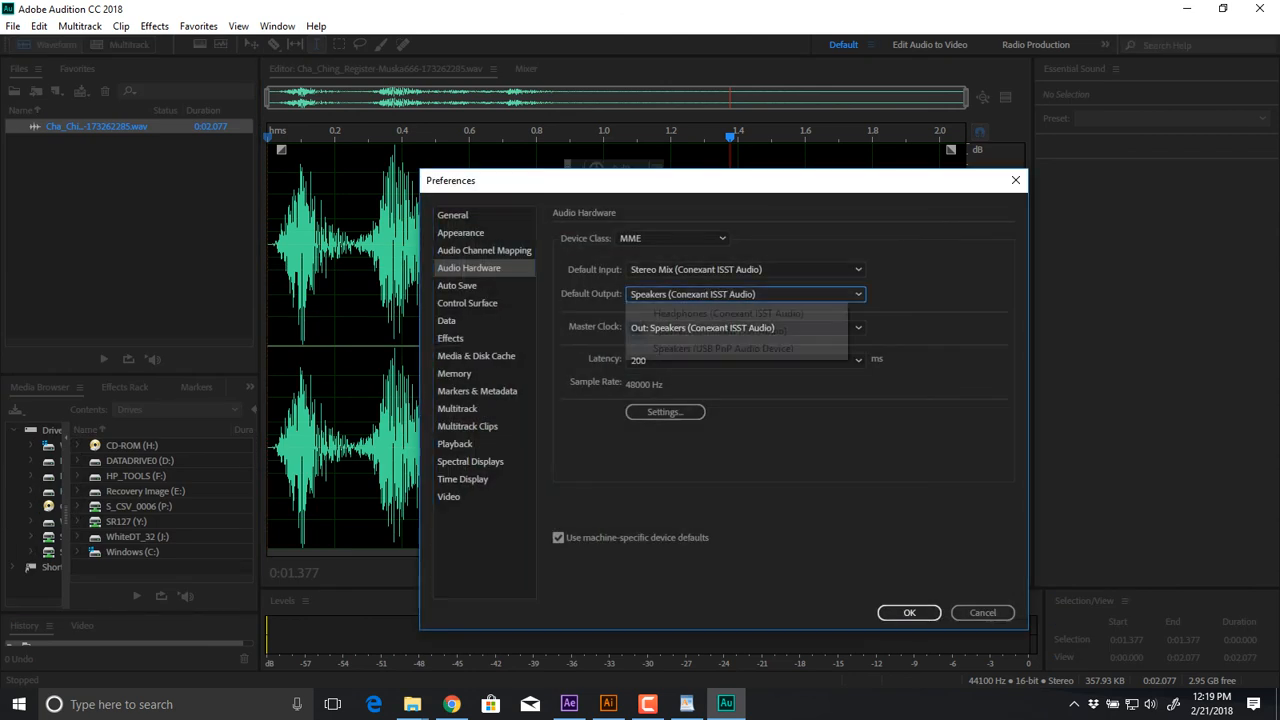
left_click(729, 313)
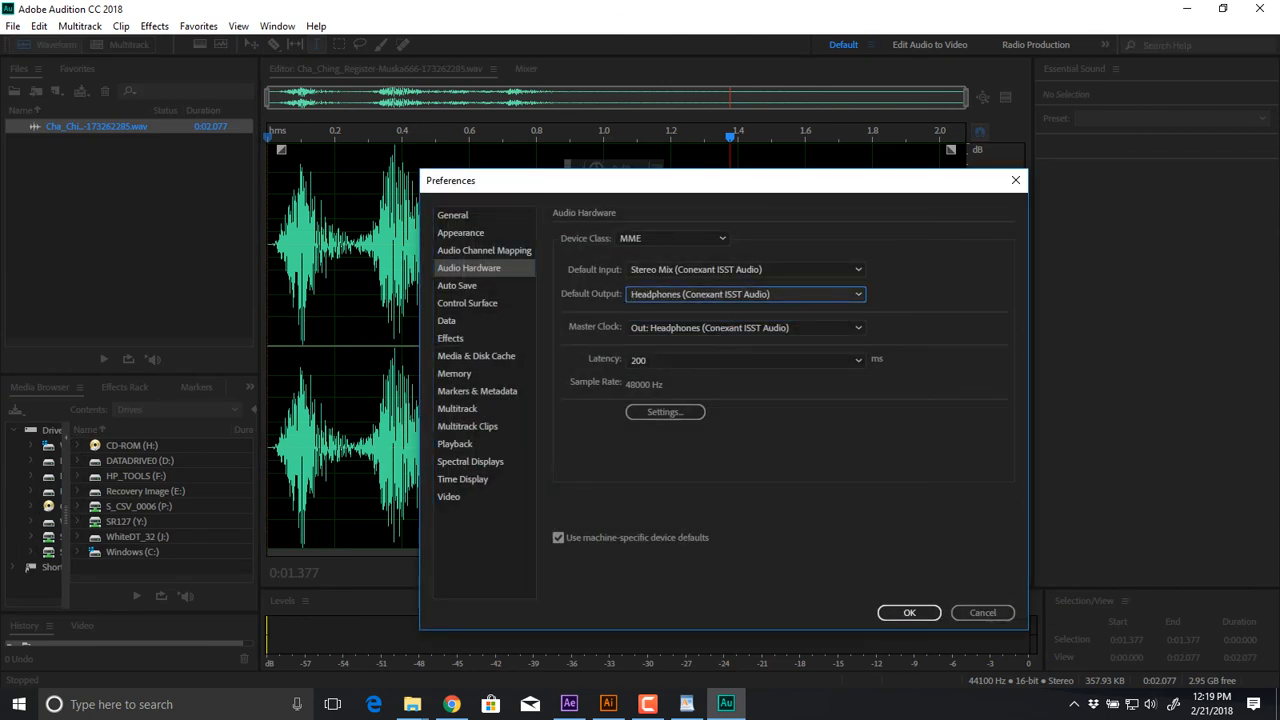
left_click(909, 612)
key("space")
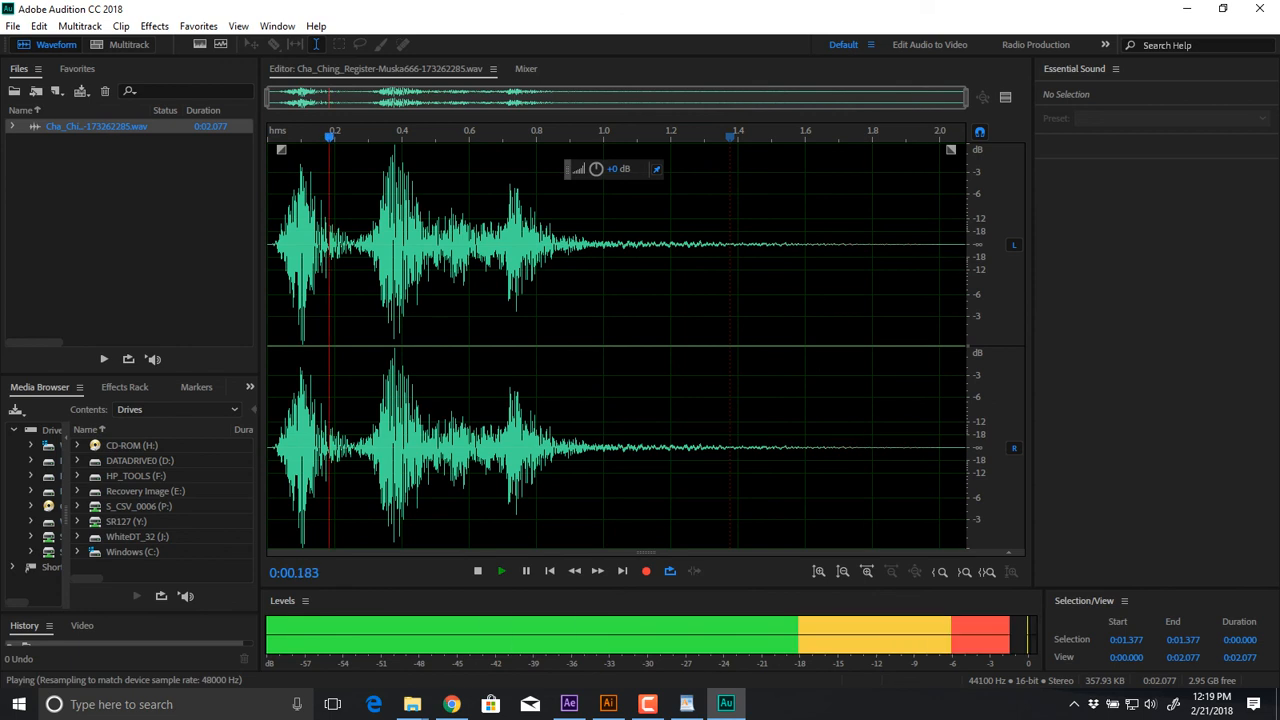
key("space")
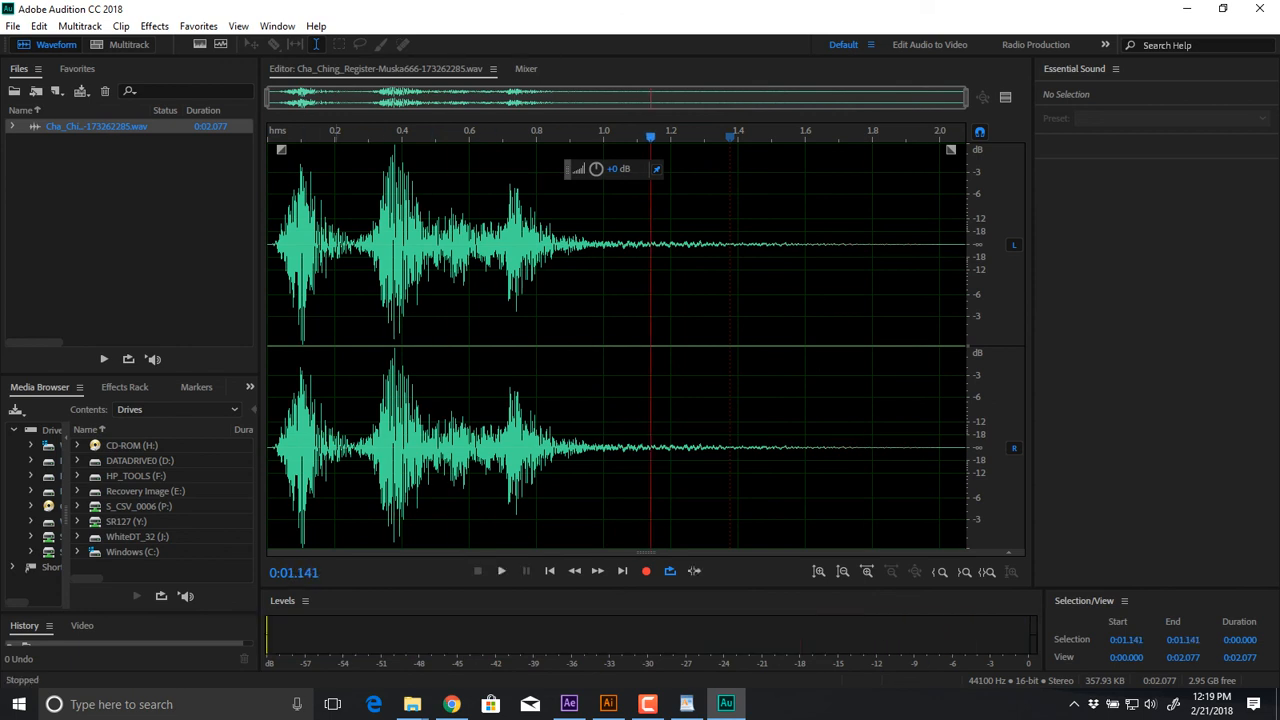
Select the first burst of the waveform, from 0:00.000 to about 0:00.242, and play the selection
left_click_drag(349, 300, 267, 300)
key("space")
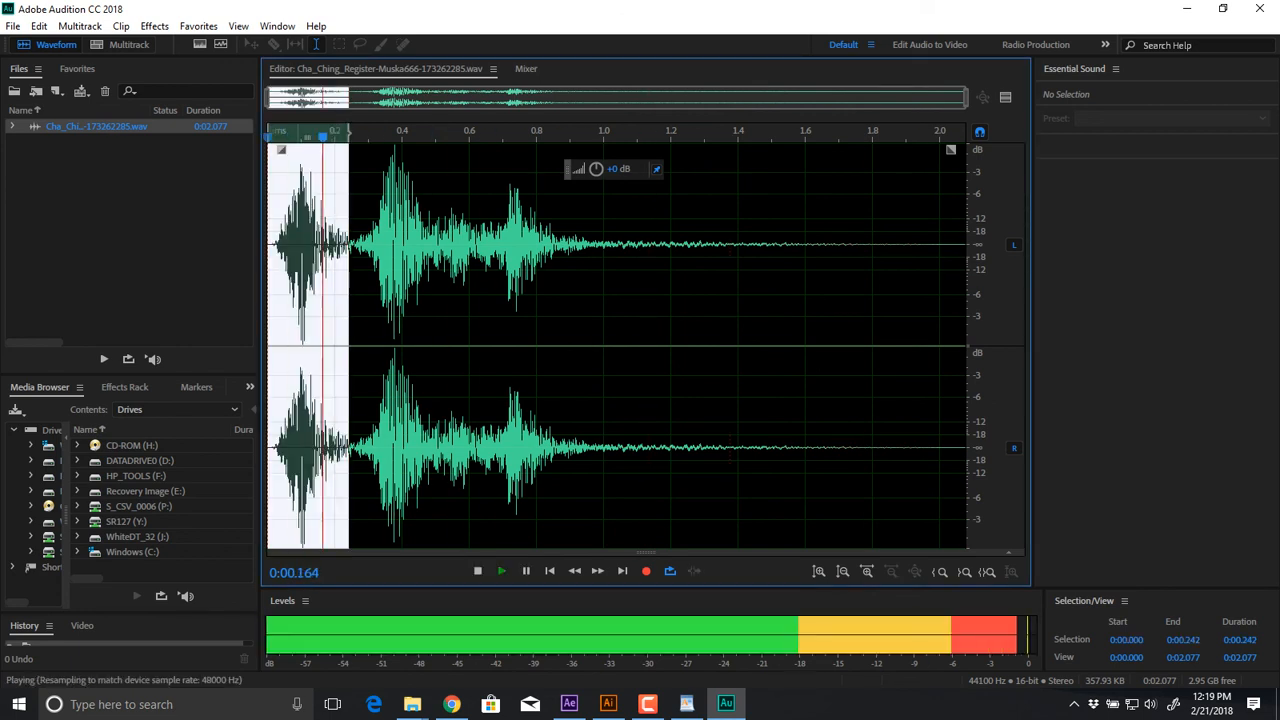
key("space")
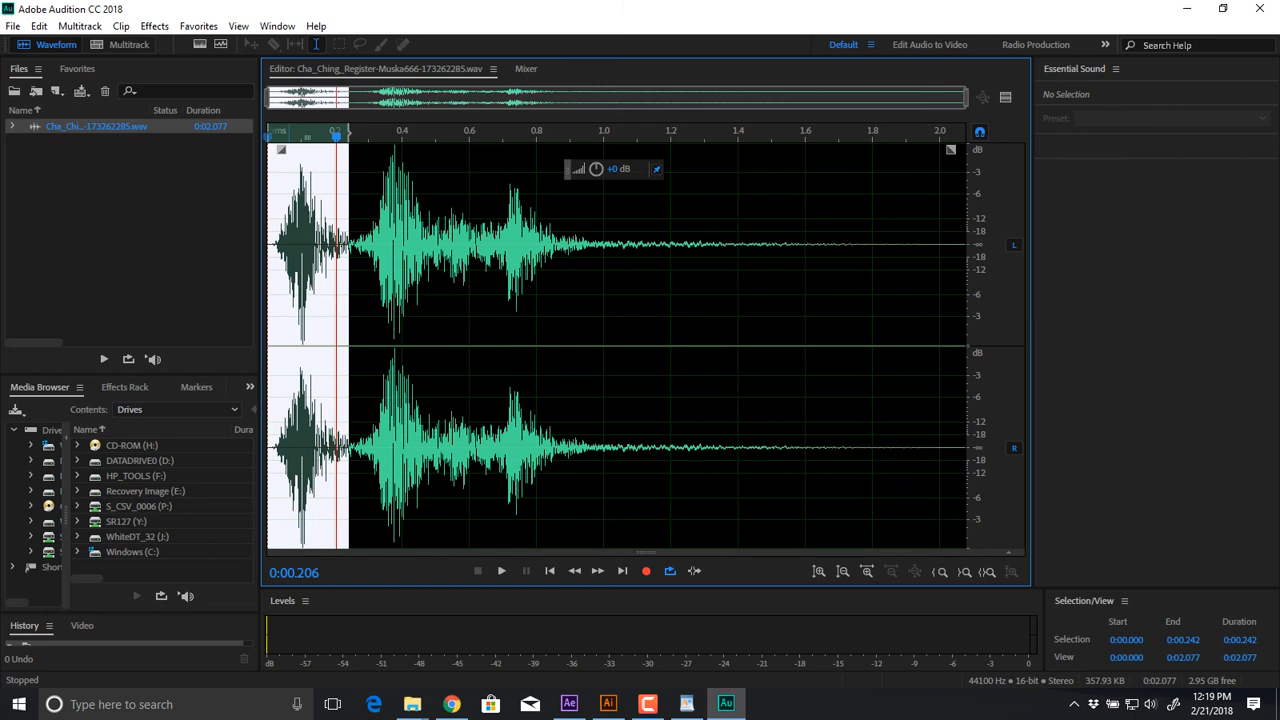
Play the cash register clip from different points after the first burst to locate where the cha-ching part begins
left_click_drag(593, 345, 494, 345)
key("space")
left_click(485, 345)
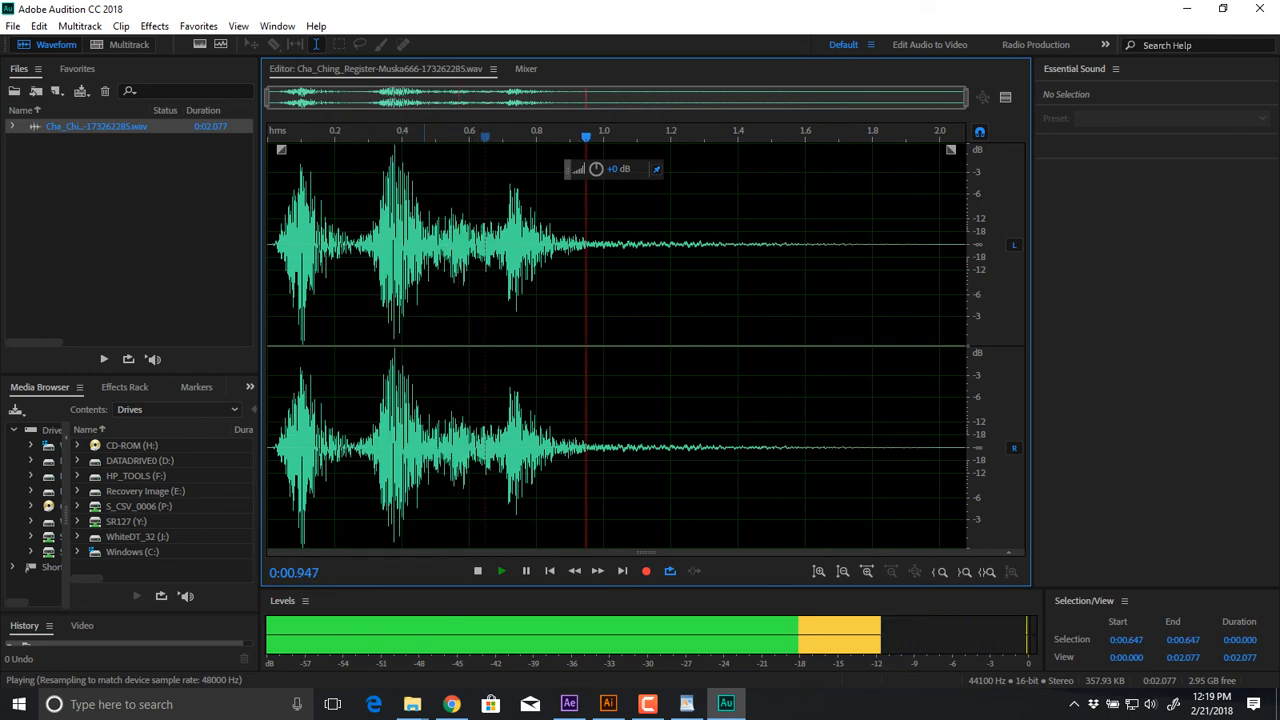
left_click(359, 345)
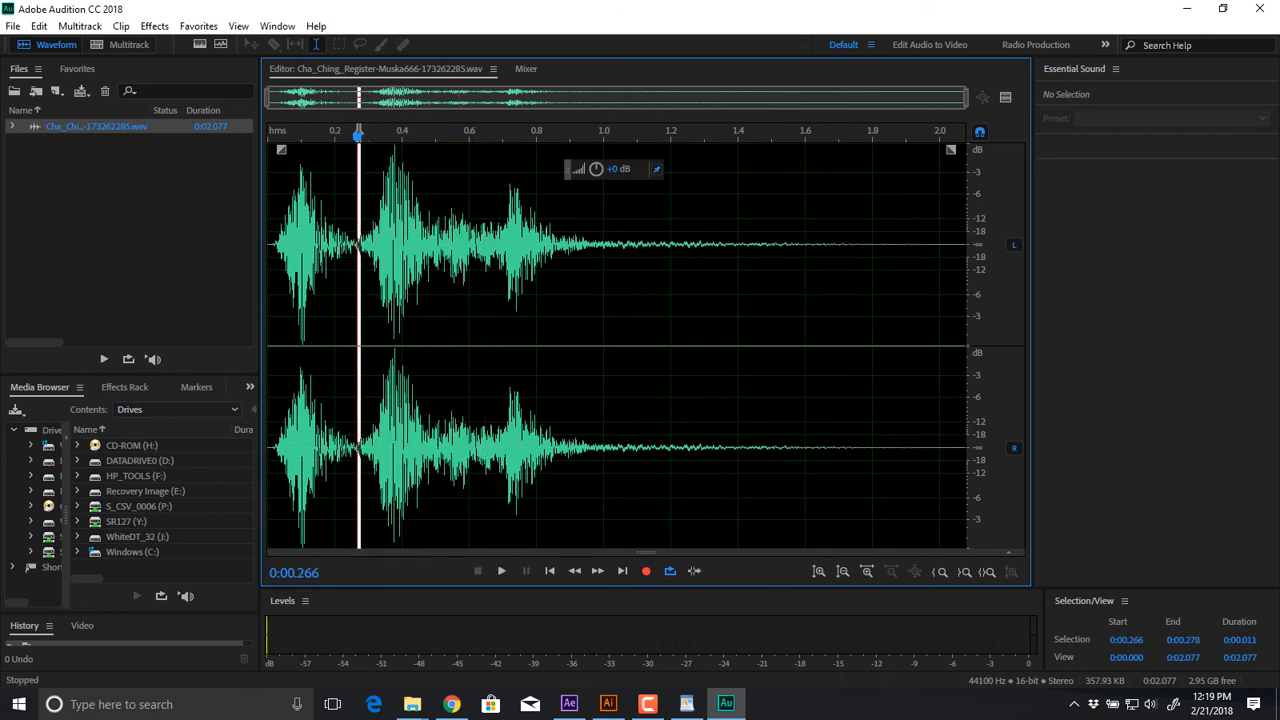
Select the waveform from 0:00.264 to about 0:01.144, preview the selection and crop the clip to it
left_click_drag(348, 345, 652, 345)
key("space")
key("space")
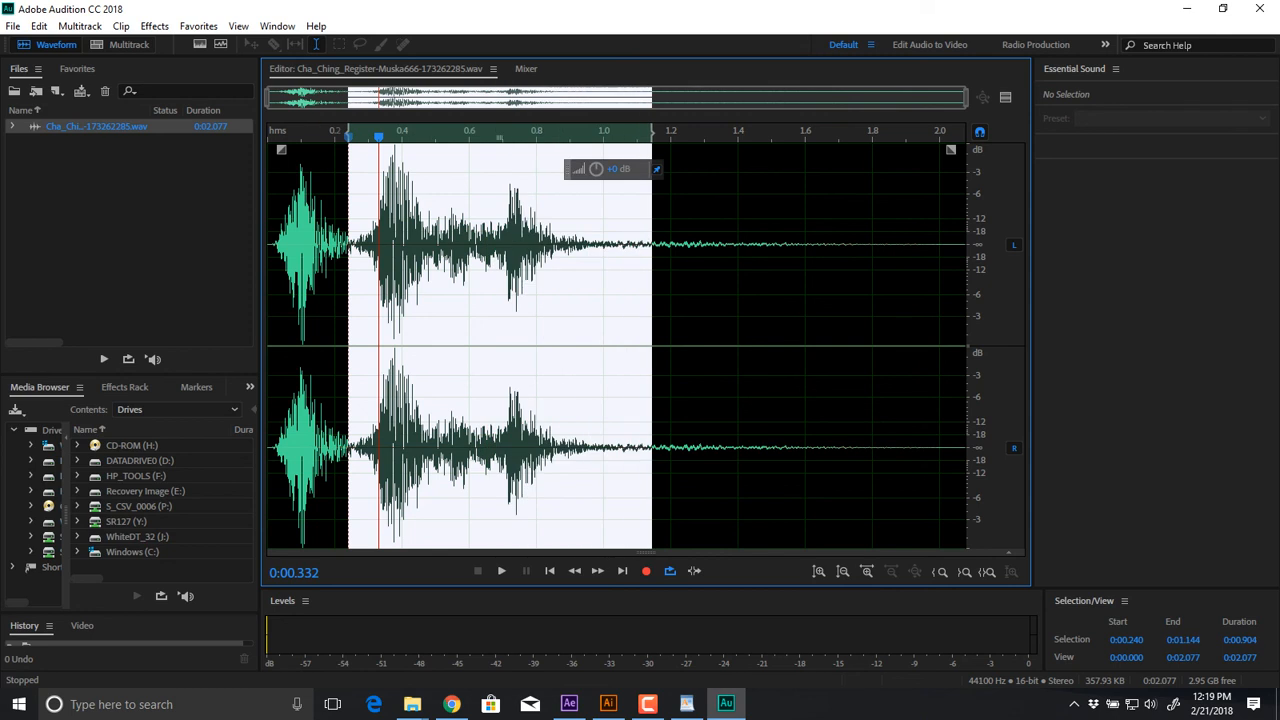
left_click_drag(348, 345, 356, 345)
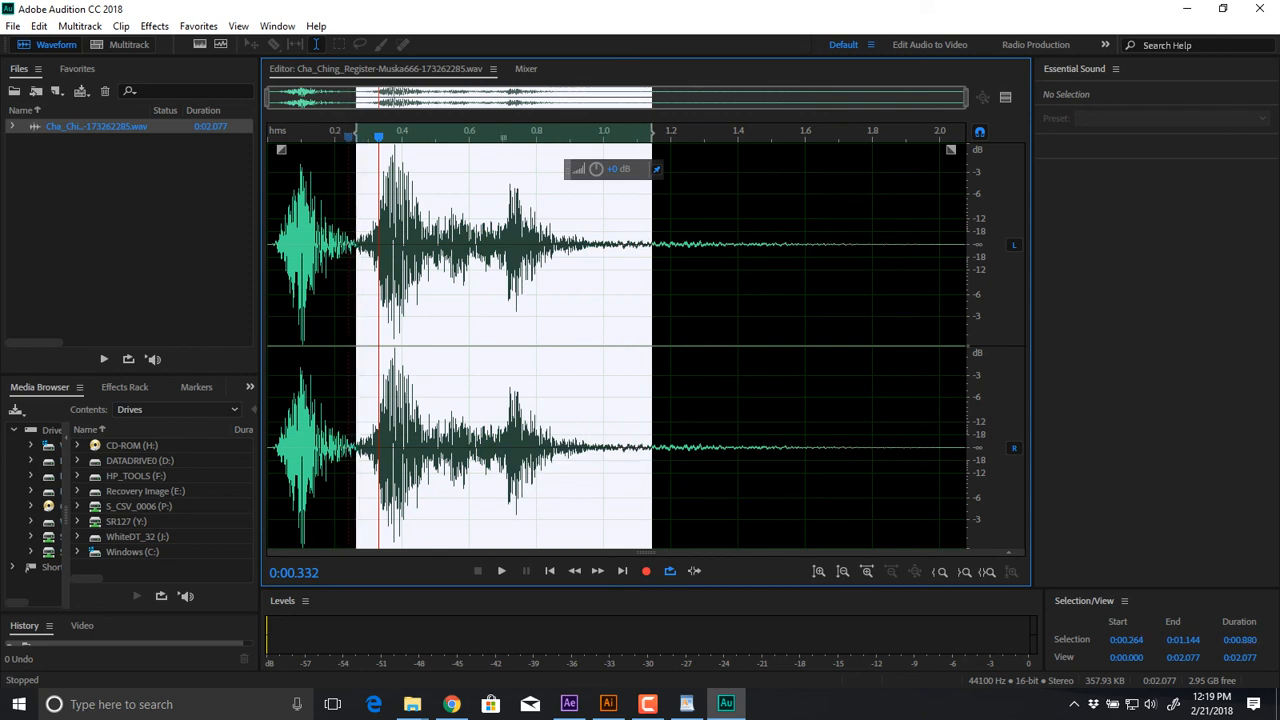
key("space")
key("space")
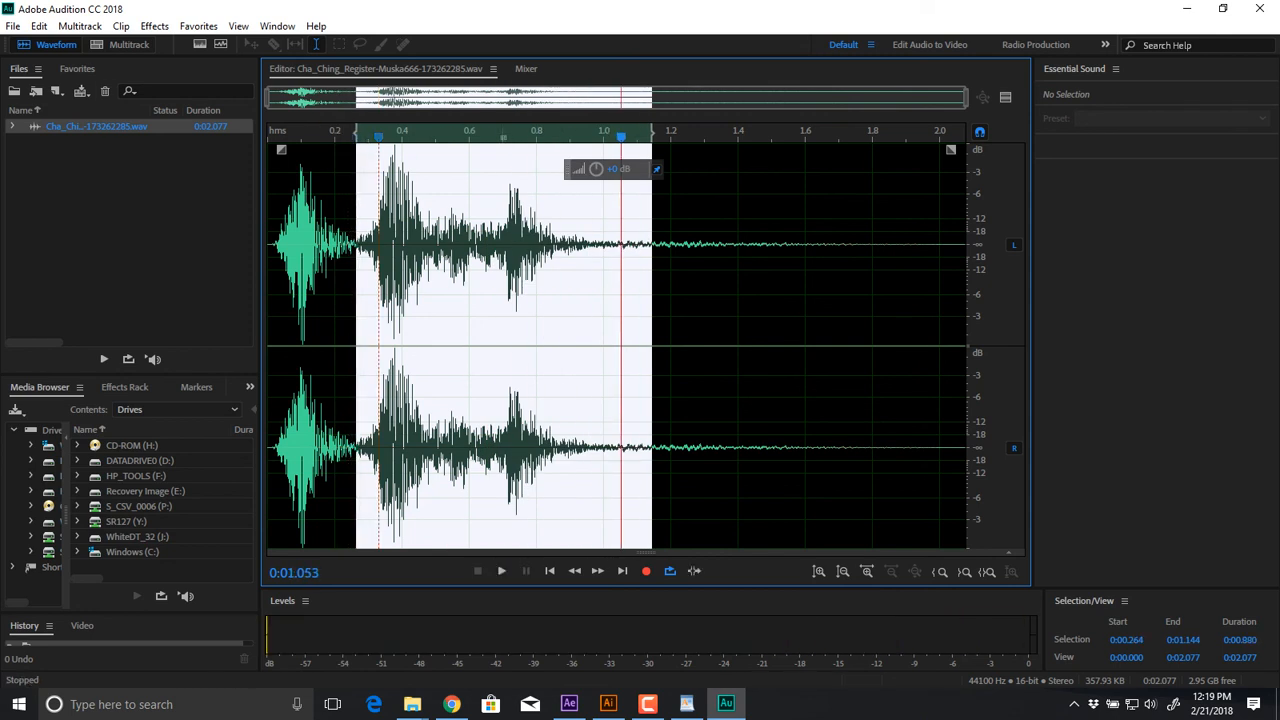
left_click(39, 26)
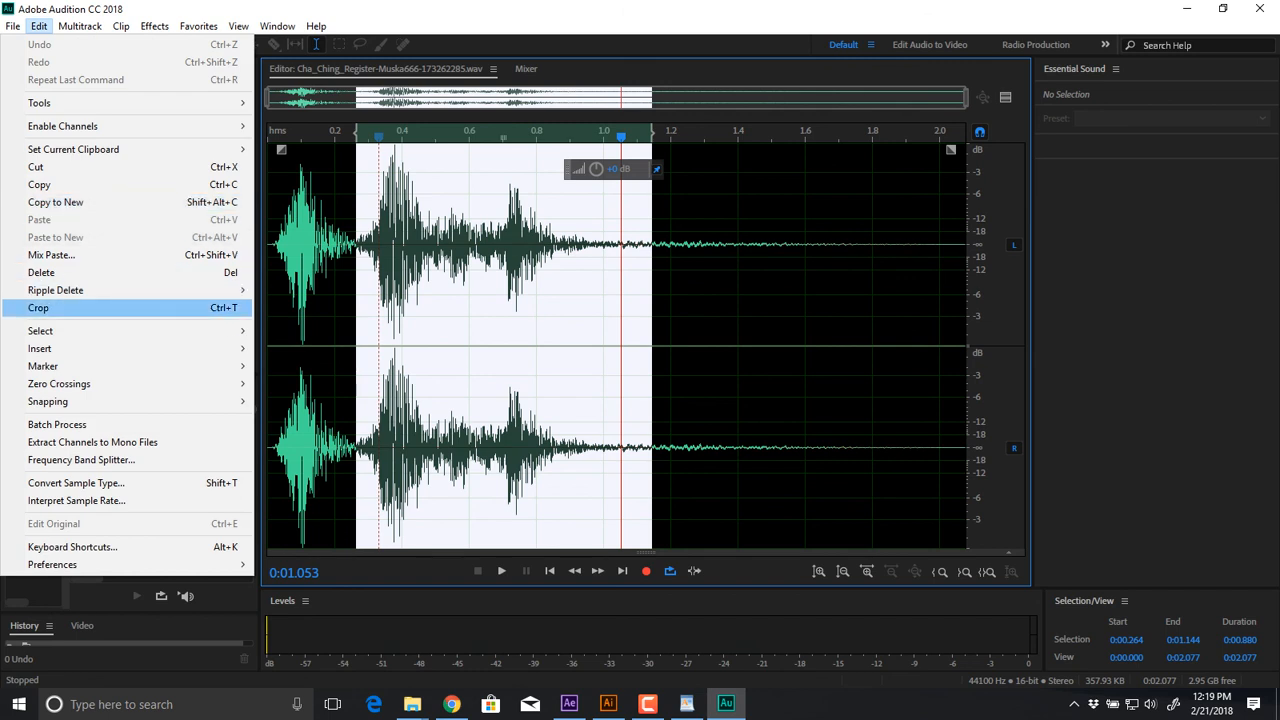
left_click(60, 307)
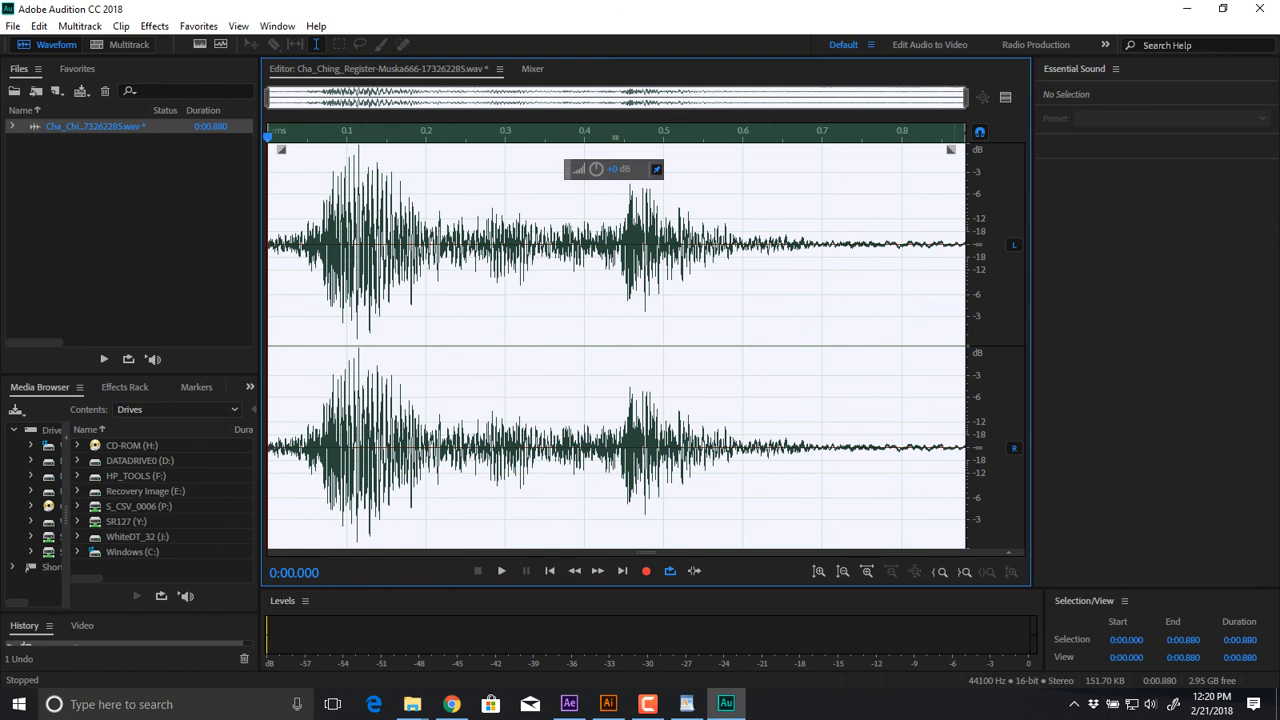
Apply a fade-out to the end and a short fade-in to the start of the cropped clip, and play it back
left_click_drag(951, 149, 787, 152)
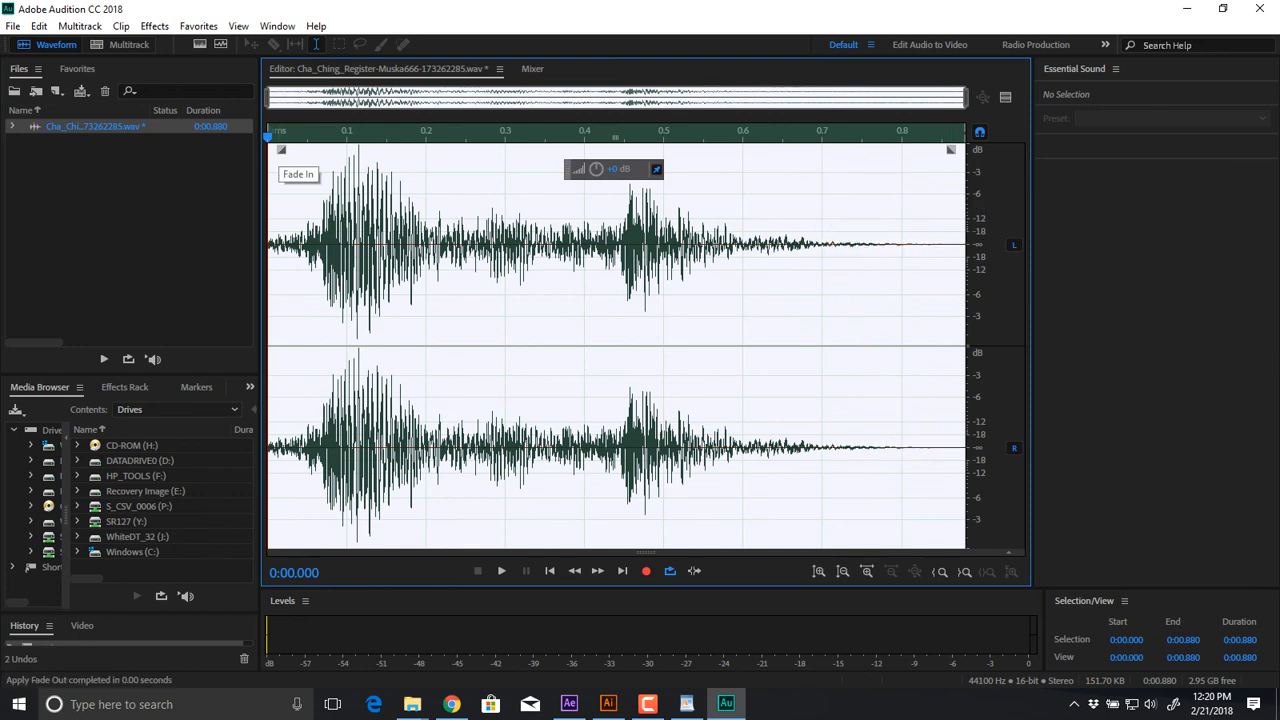
mouse_move(281, 149)
left_mouse_down()
mouse_move(314, 157)
mouse_move(305, 152)
left_mouse_up()
key("space")
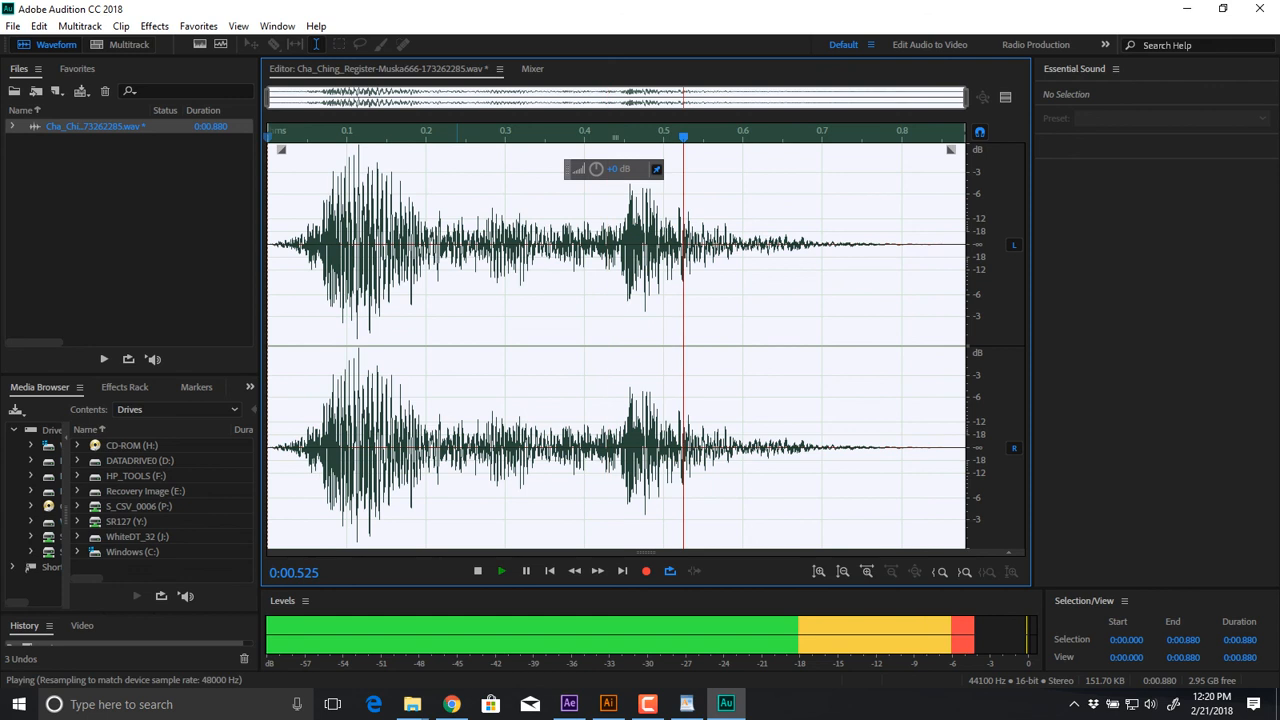
key("space")
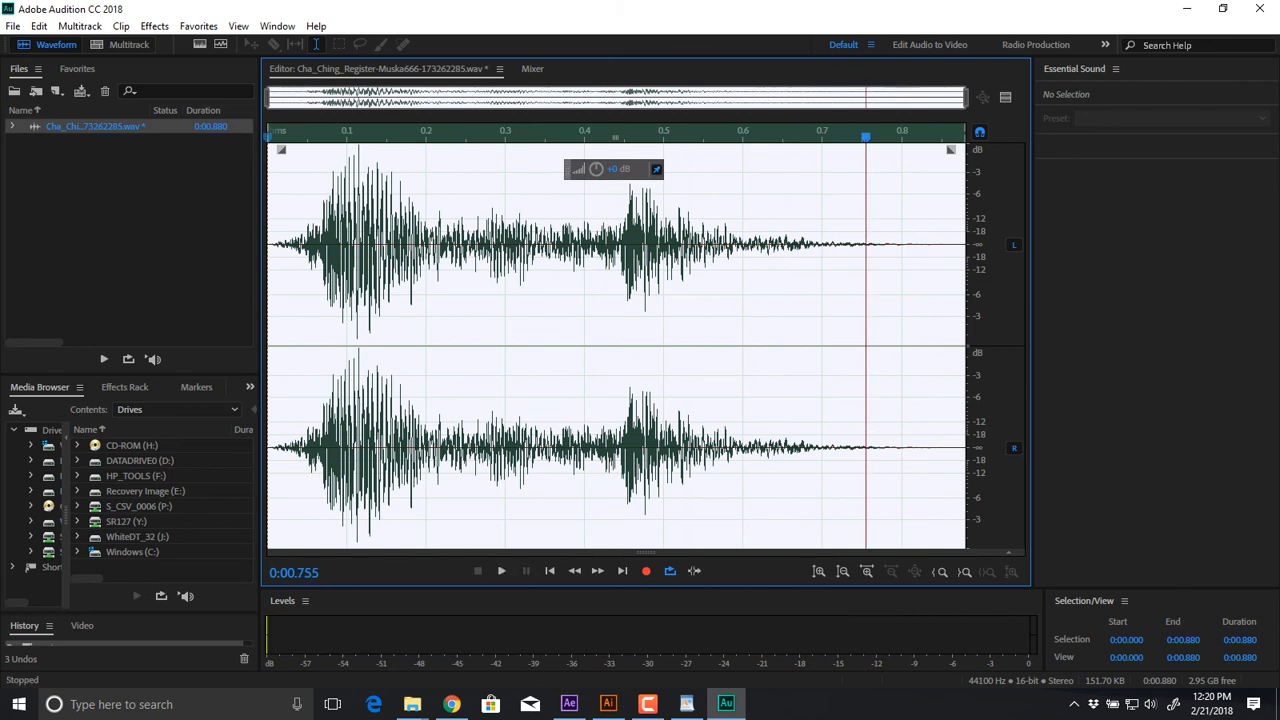
Save the edited clip as TreasureChest.wav in the 3DUnfold project's Audio folder and close the file
key("ctrl+shift+s")
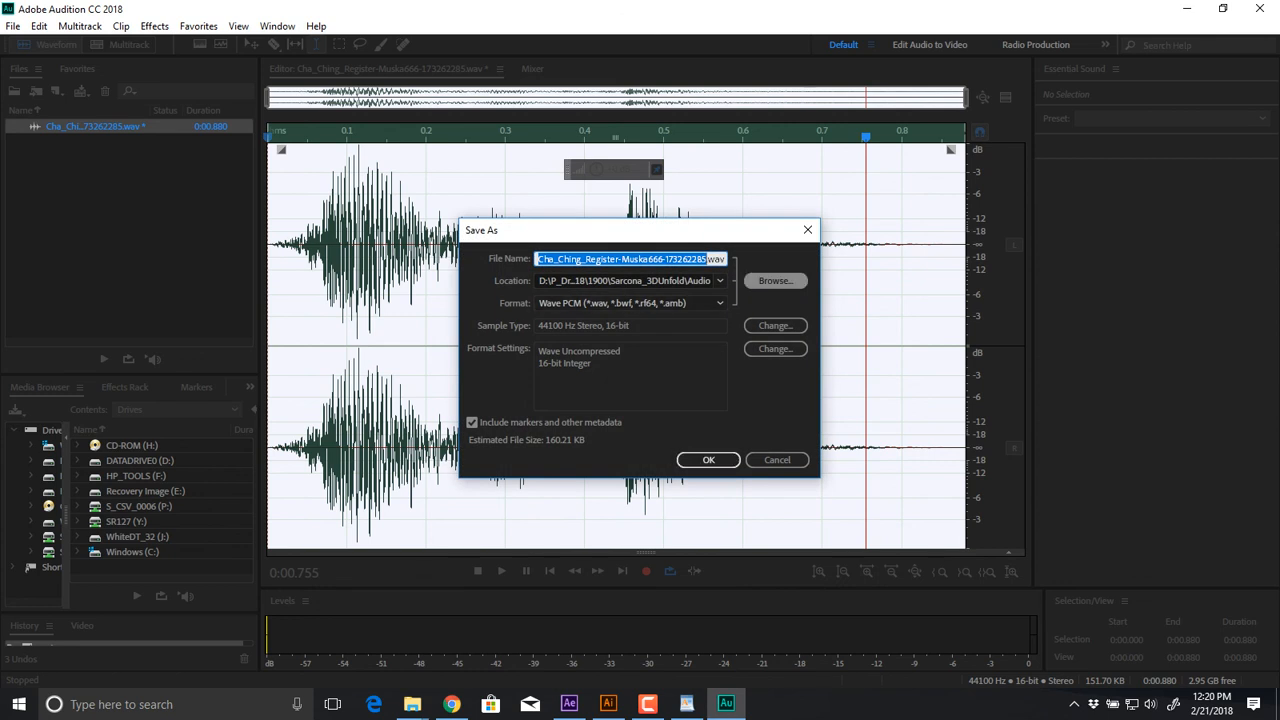
left_click_drag(707, 259, 548, 259)
type("Treat")
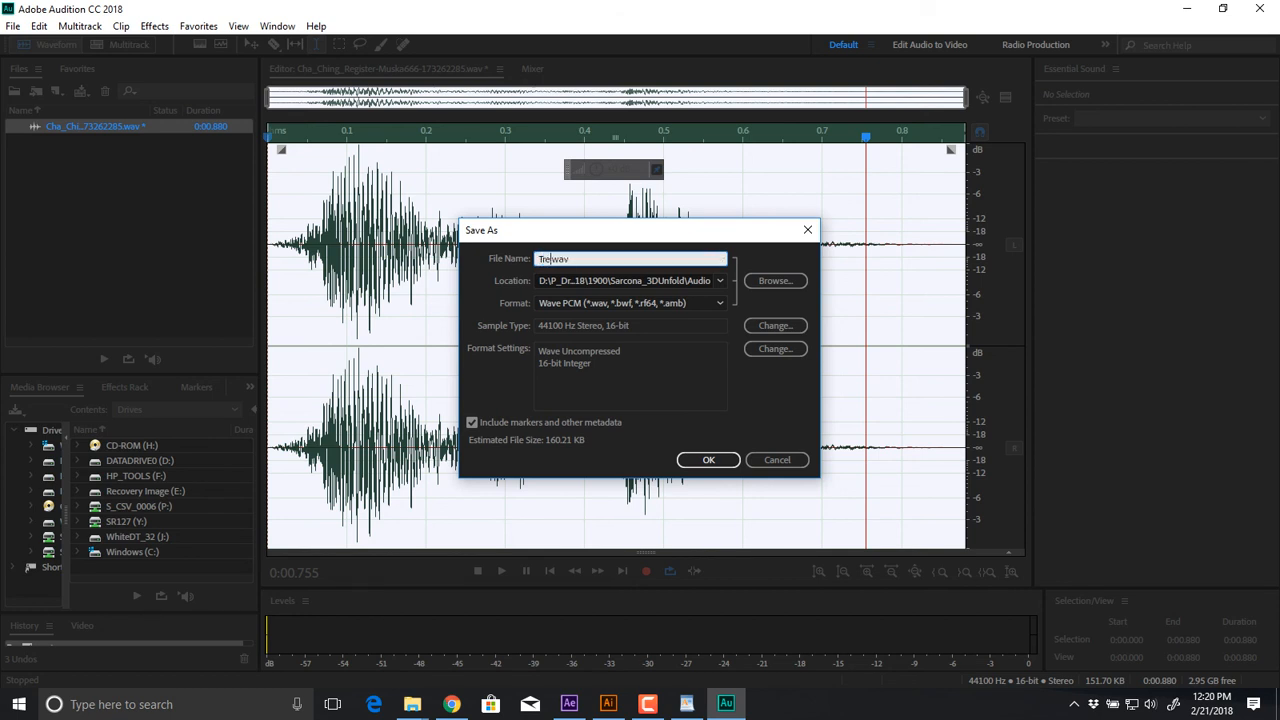
type("ureChest")
key("Return")
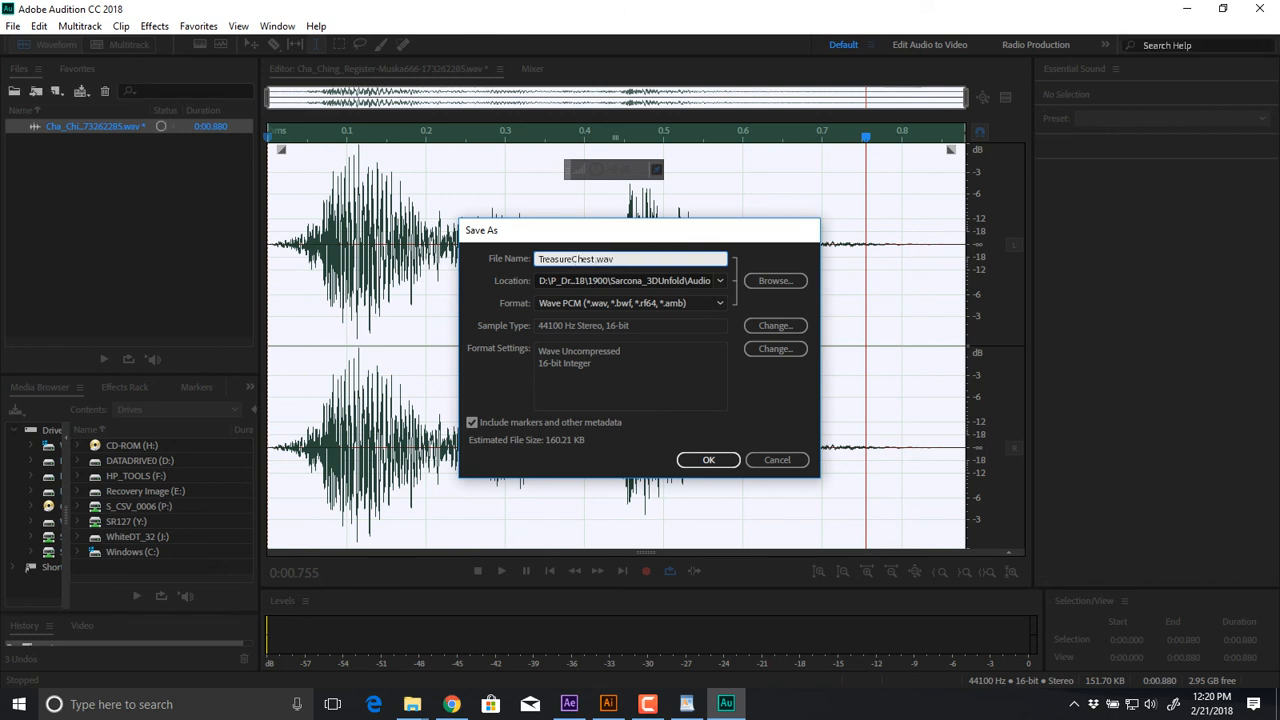
key("ctrl+w")
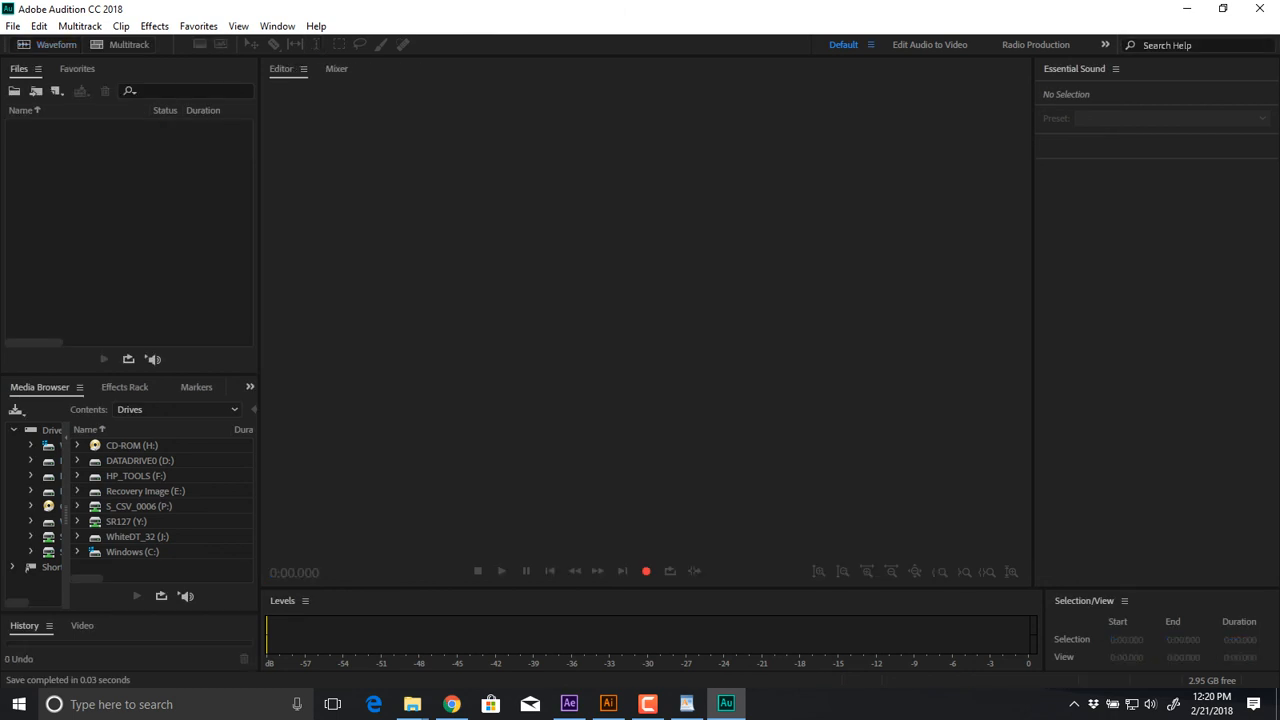
Import the electric typewriter WAV for waveform editing and play its opening seconds
left_click_drag(592, 294, 118, 206)
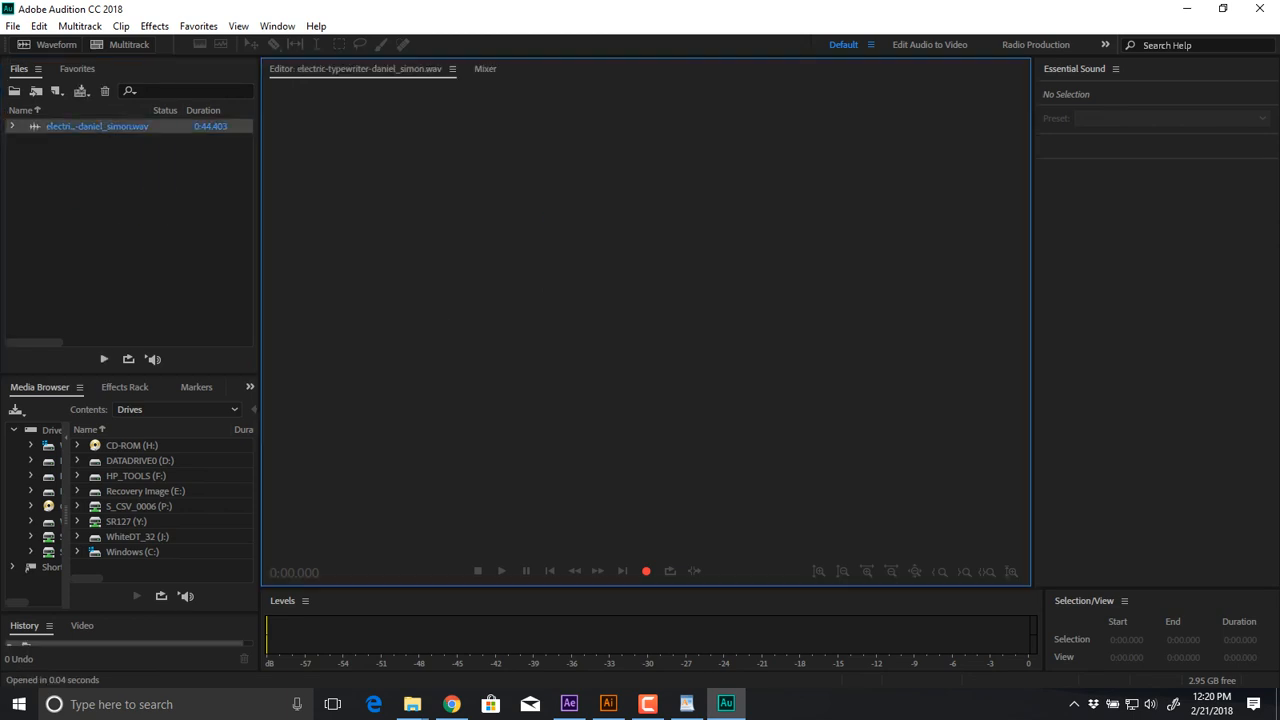
scroll(488, 300, "up", 3)
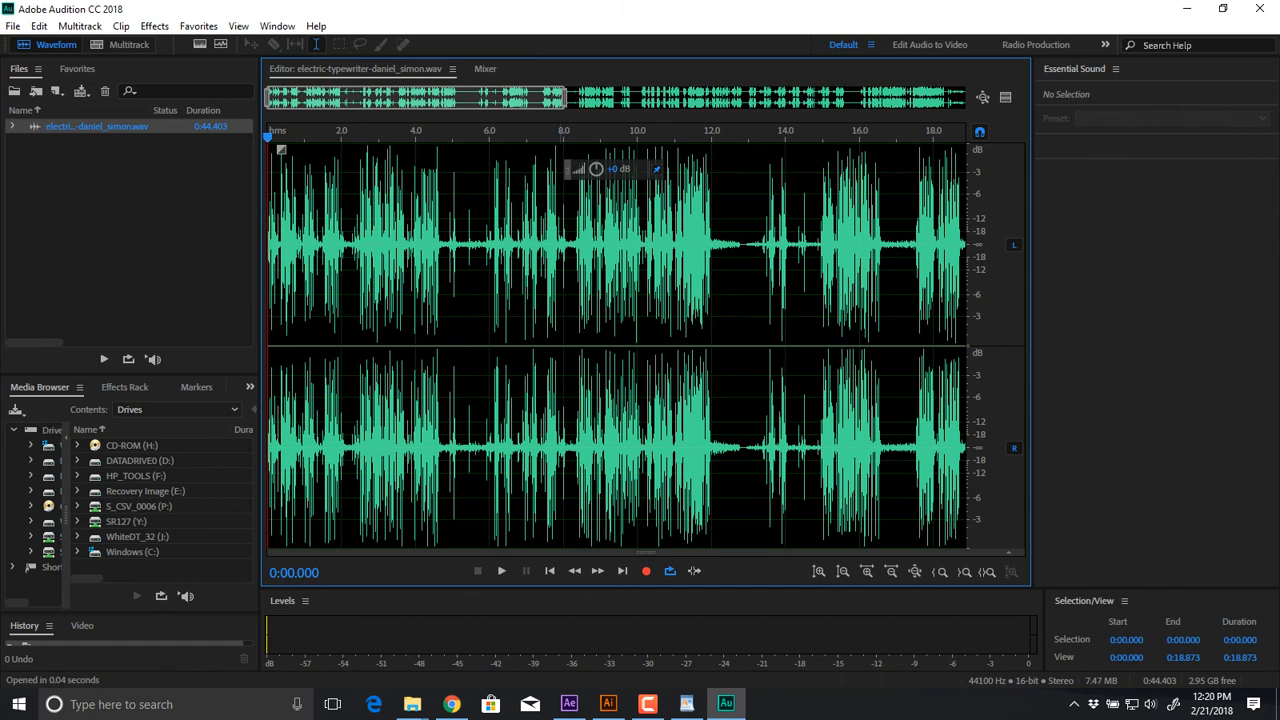
scroll(616, 345, "down", 3)
key("space")
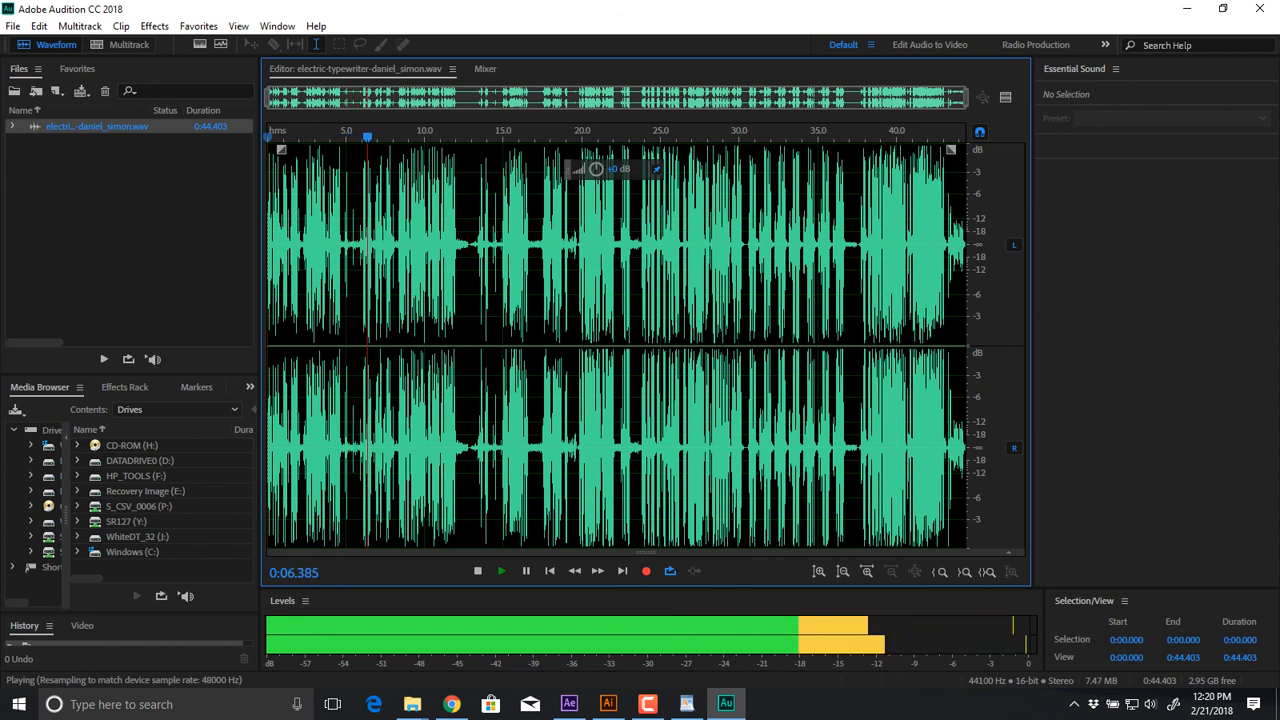
key("space")
Listen to short typewriter passages between about 5.9 and 6.7 seconds, including the range from 0:06.400 to 0:06.697
key("equal")
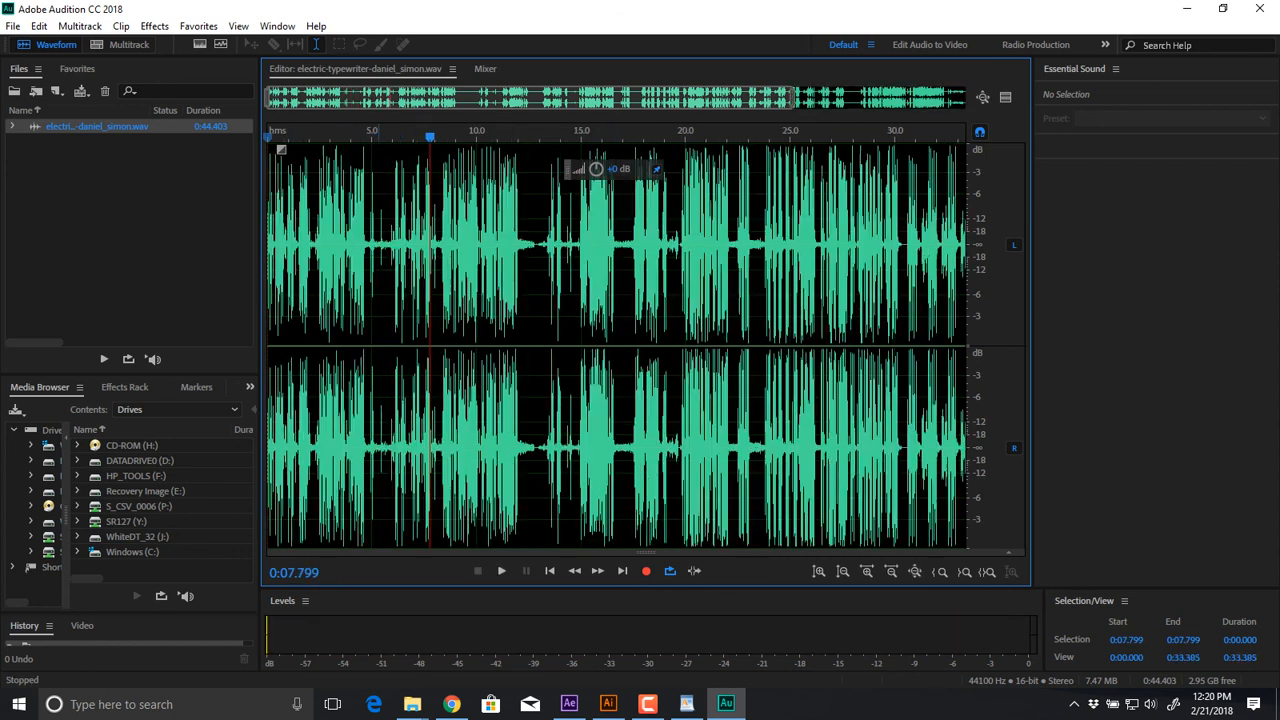
key("equal")
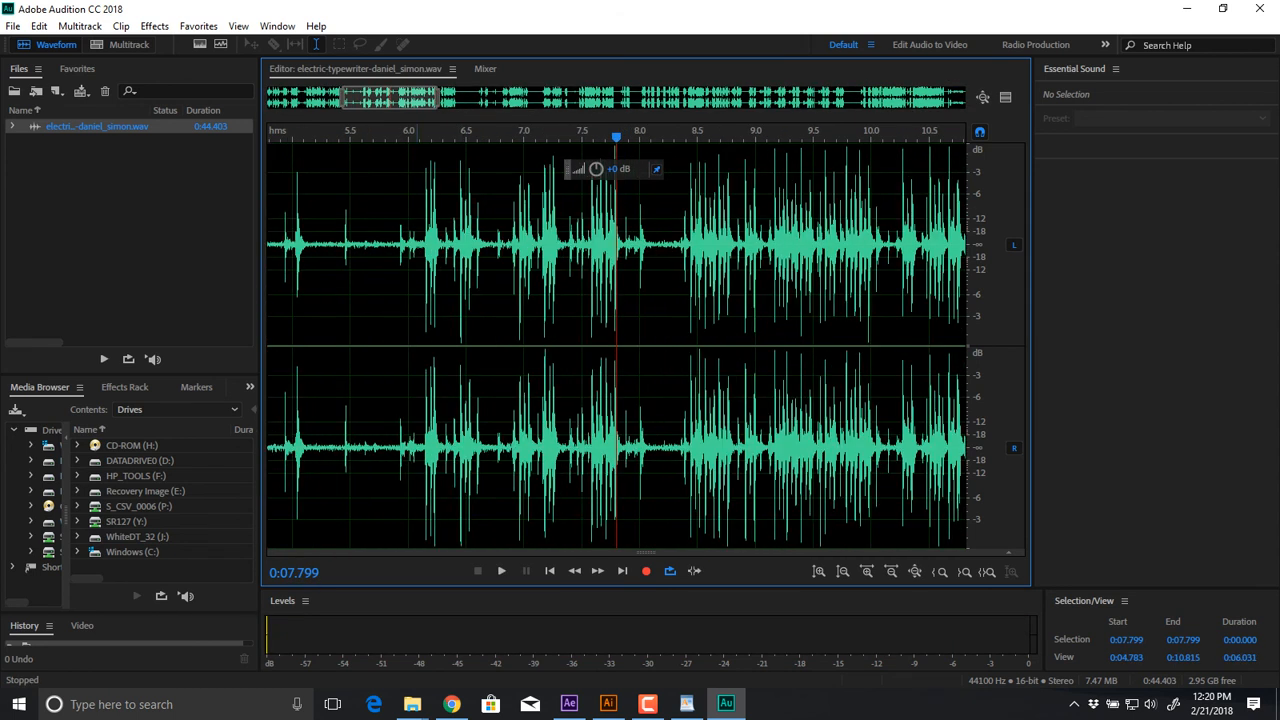
left_click(393, 300)
key("space")
key("space")
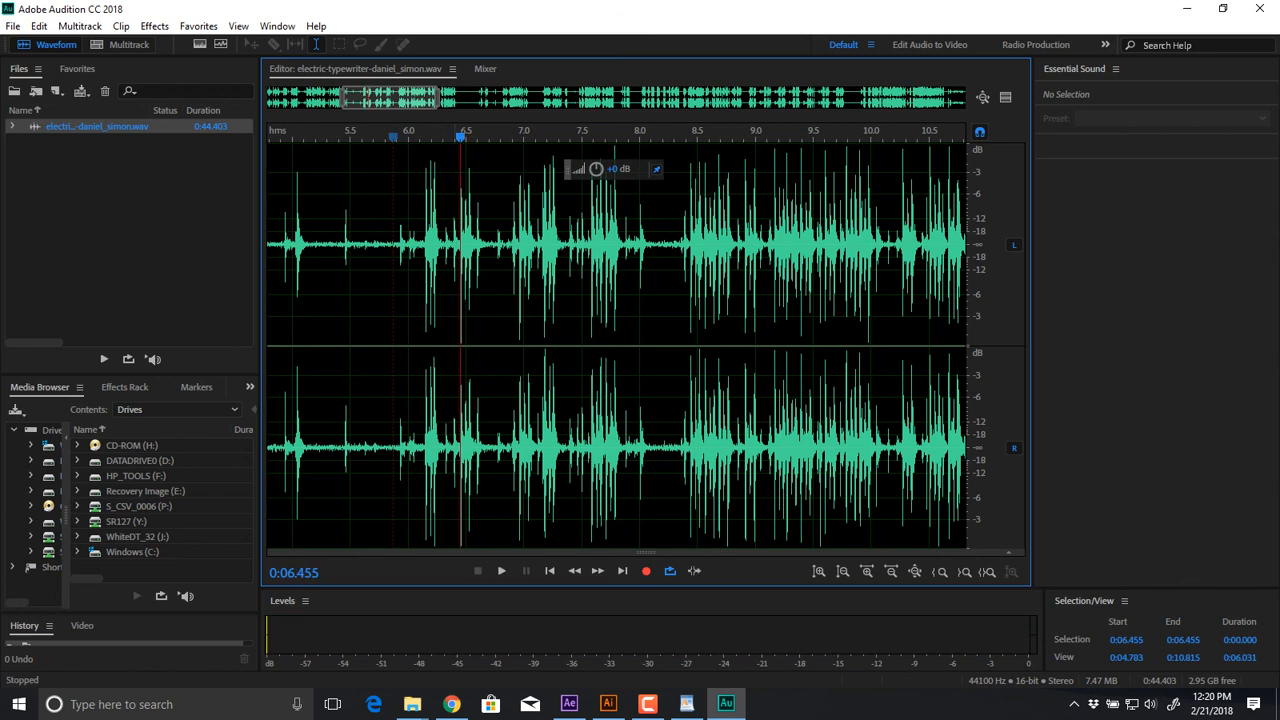
left_click(454, 300)
key("space")
key("space")
left_click(454, 300)
left_click(463, 300)
key("space")
left_click_drag(455, 300, 489, 300)
key("space")
key("space")
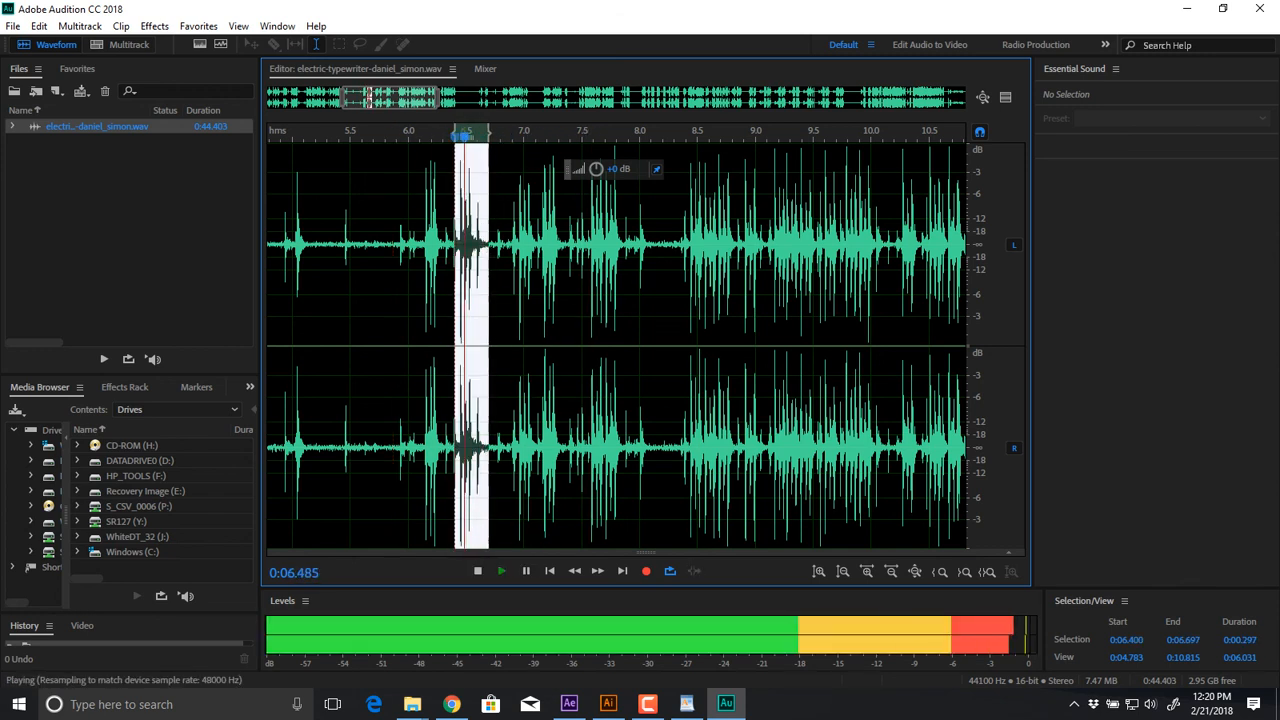
key("space")
Select the typewriter burst from 0:06.884 to 0:07.098, crop the clip to it and play it back
mouse_move(514, 300)
left_mouse_down()
mouse_move(547, 300)
mouse_move(511, 300)
left_mouse_up()
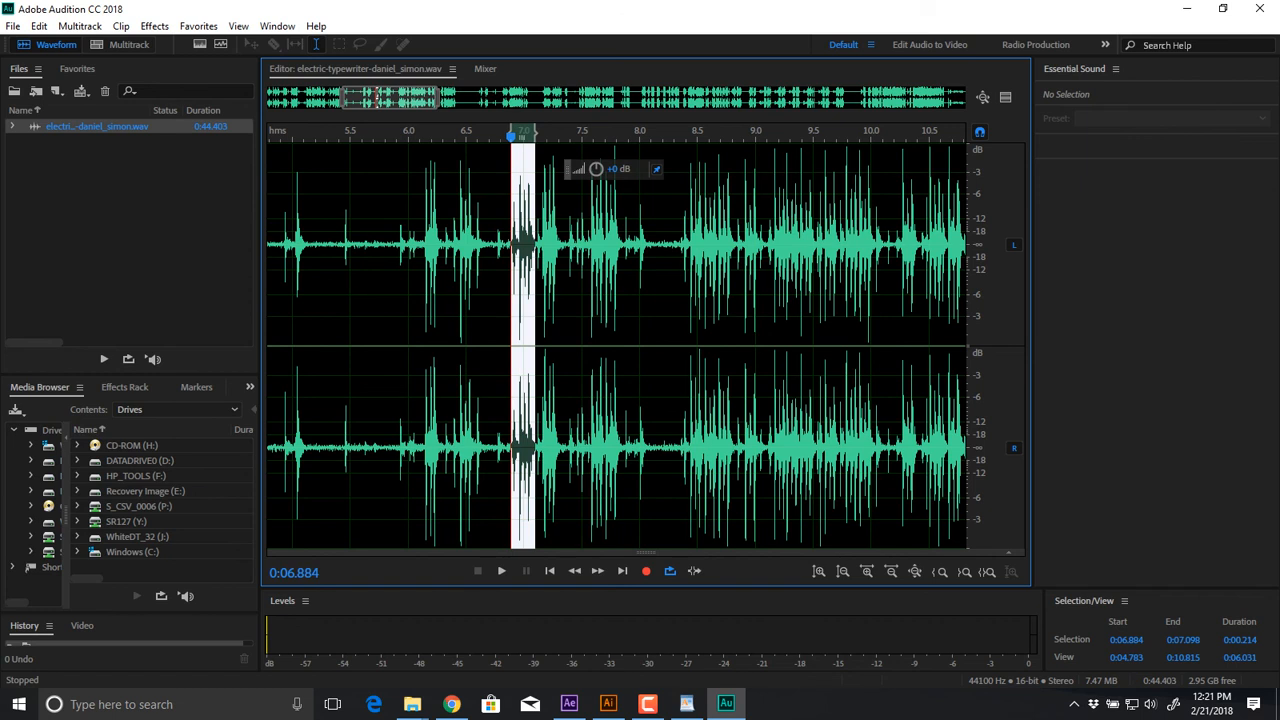
key("space")
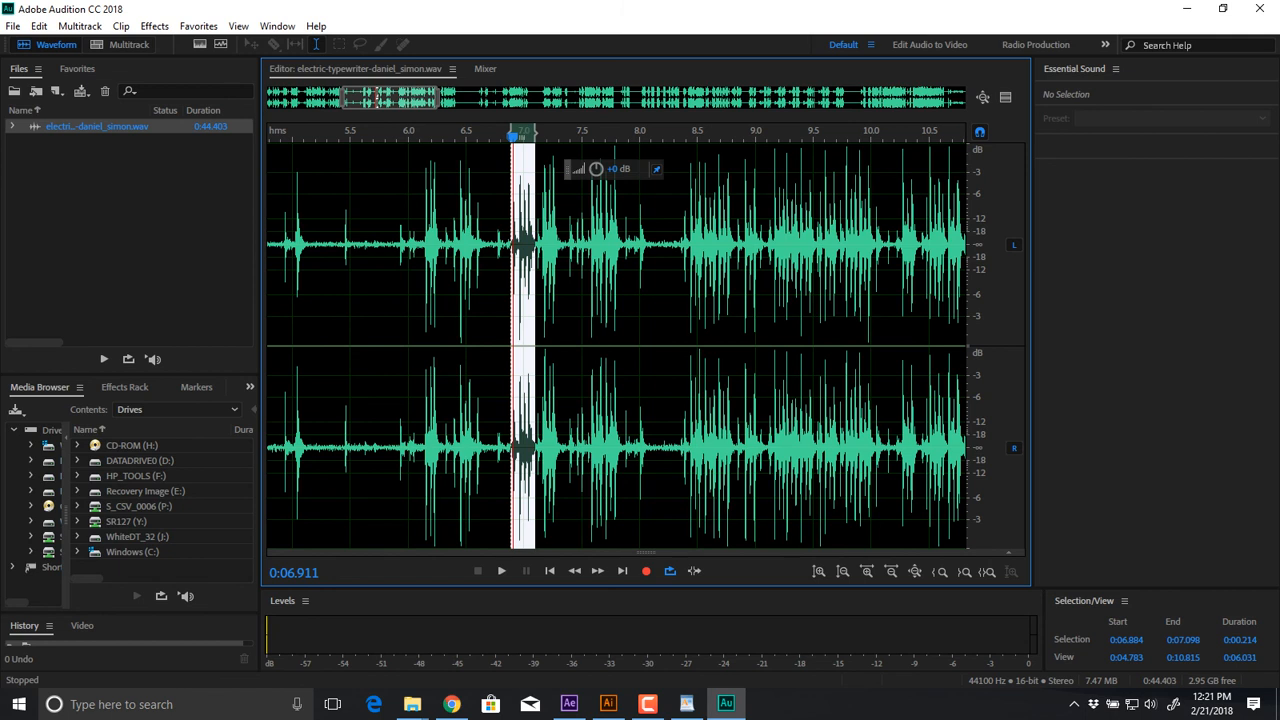
left_click(39, 26)
left_click(40, 307)
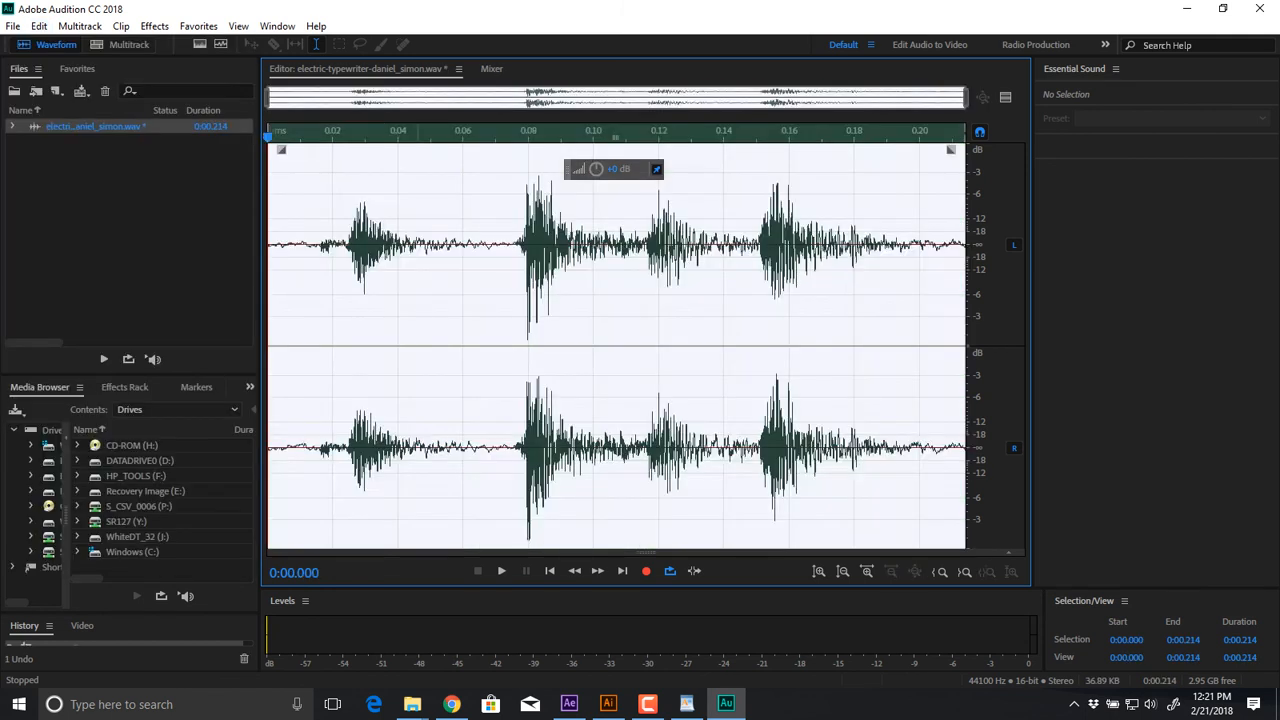
key("space")
key("space")
Open the Stretch and Pitch effect for the cropped clip, keep the iZotope Radius algorithm and preview the sound
left_click(154, 26)
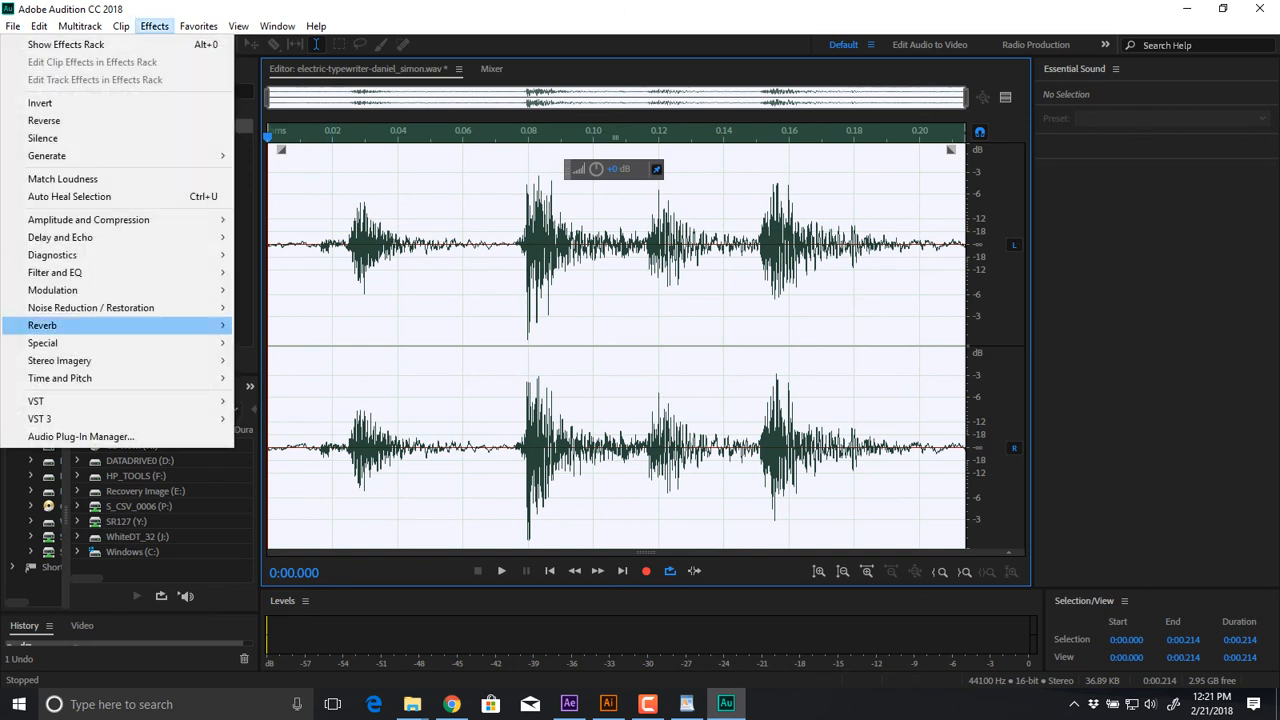
mouse_move(120, 378)
key("Down")
key("Down")
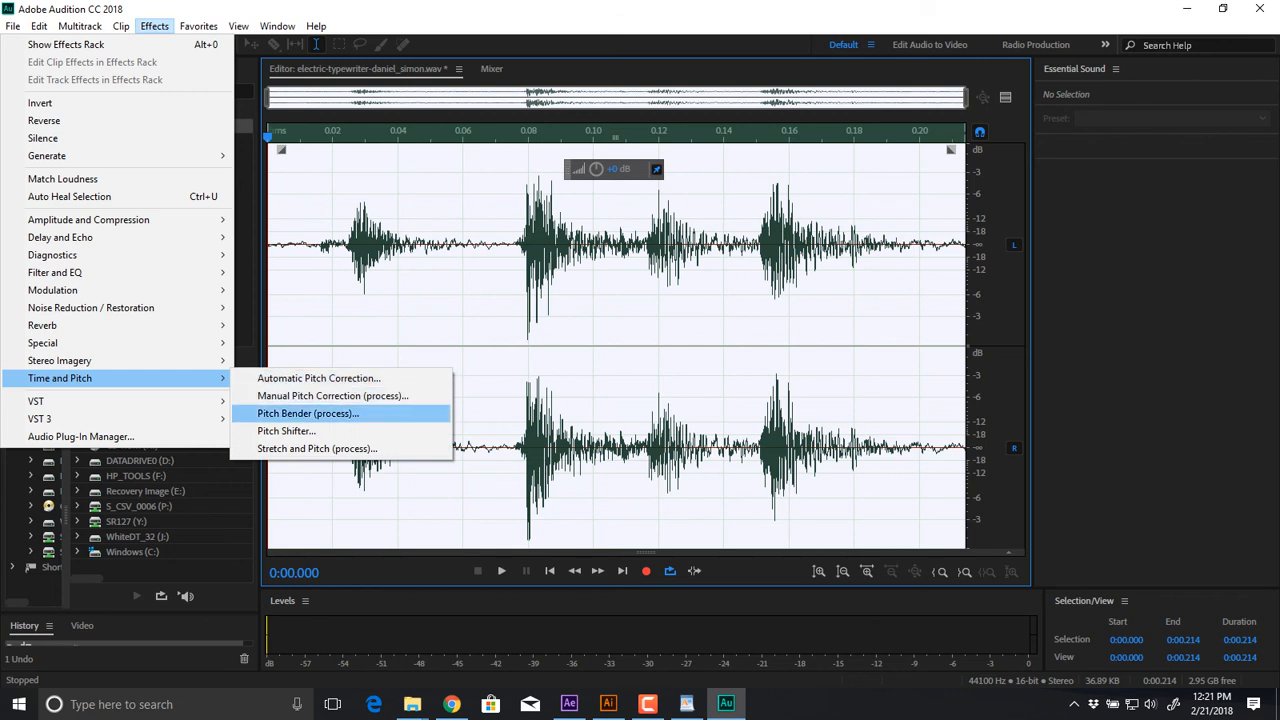
key("Down")
key("Down")
key("Return")
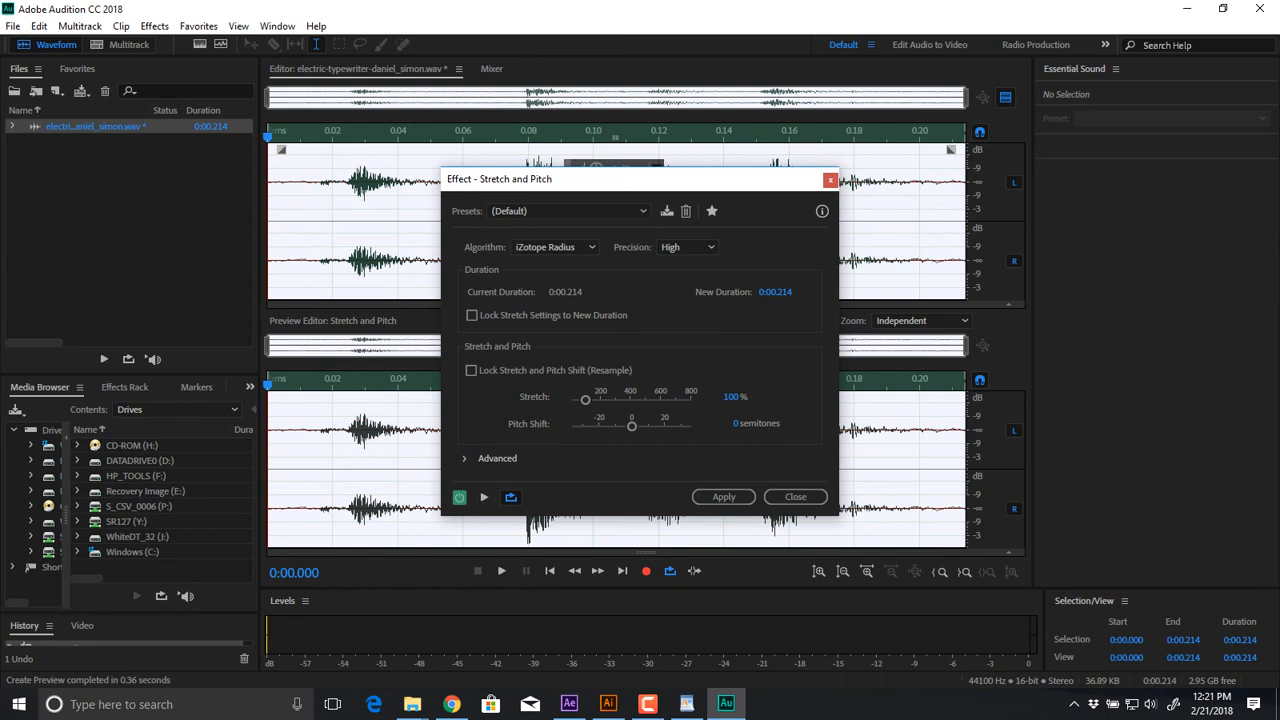
left_click(555, 247)
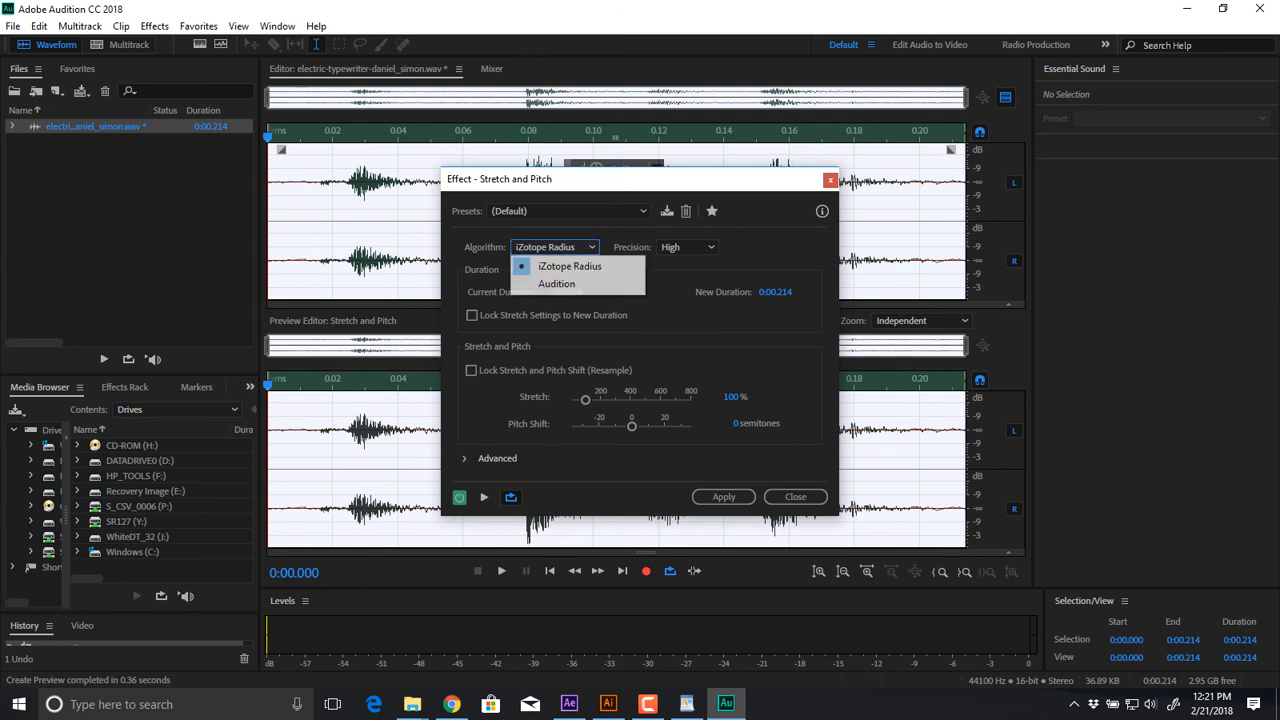
left_click(555, 247)
left_click(484, 497)
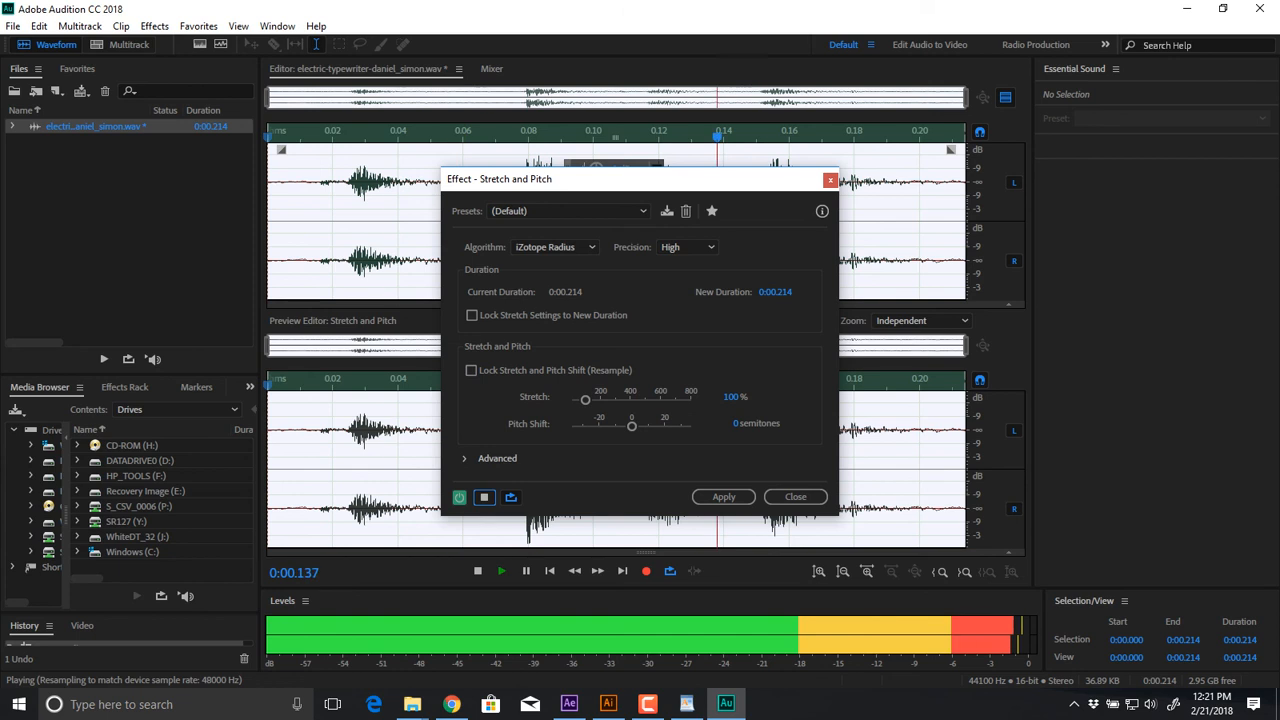
Try a pitch shift of about -10.87 semitones and preview it
mouse_move(632, 426)
left_mouse_down()
mouse_move(587, 426)
mouse_move(613, 426)
left_mouse_up()
key("space")
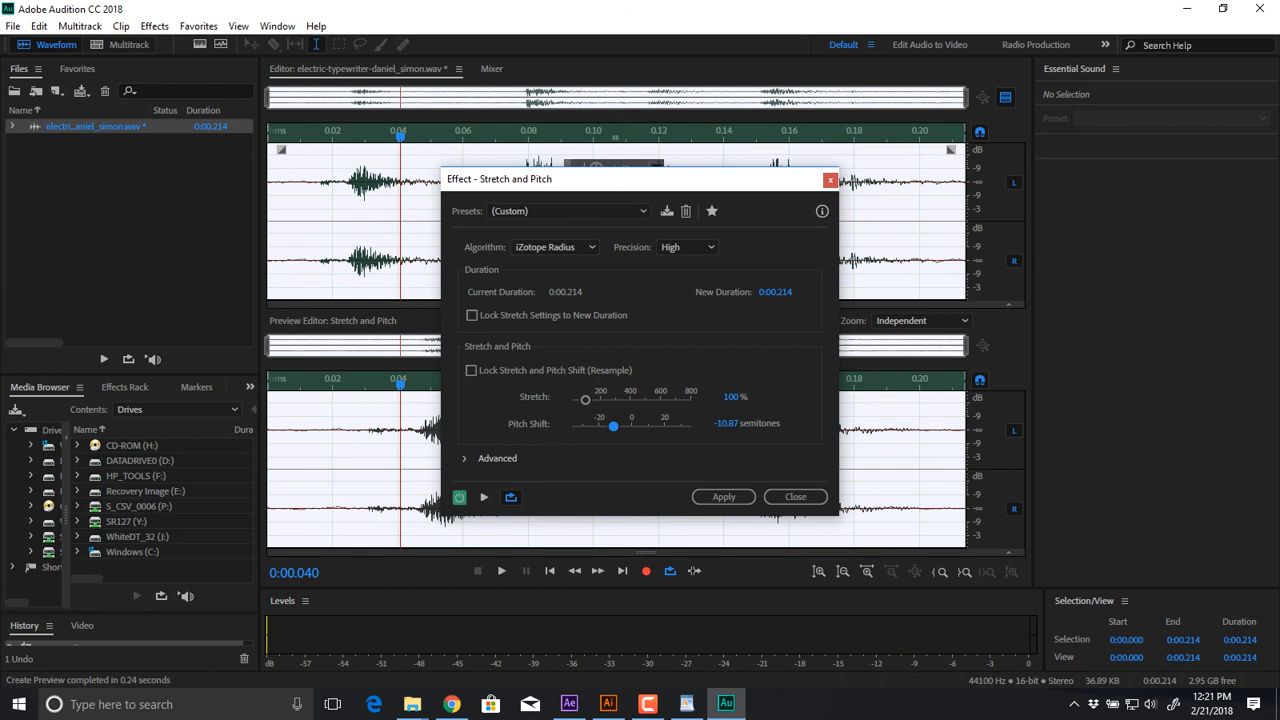
left_click(484, 497)
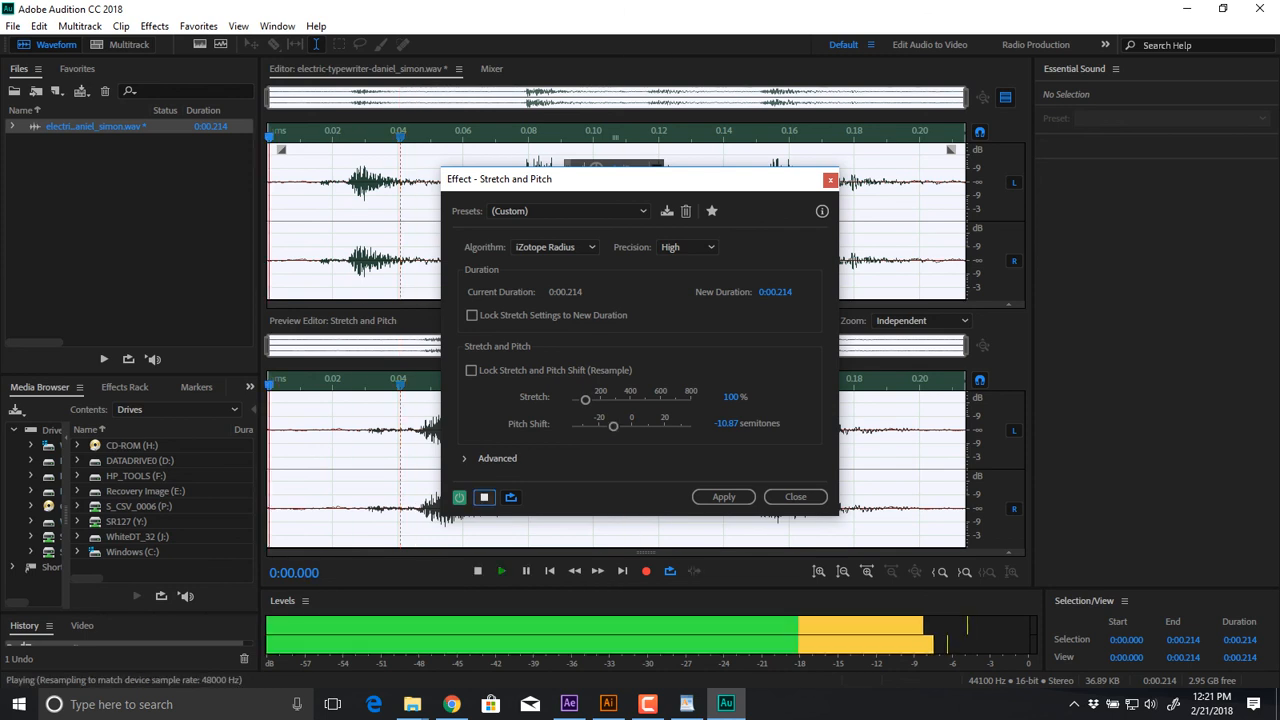
Set the pitch shift to about -21.5 semitones, apply the Stretch and Pitch effect and play the processed clip
left_click_drag(613, 426, 596, 426)
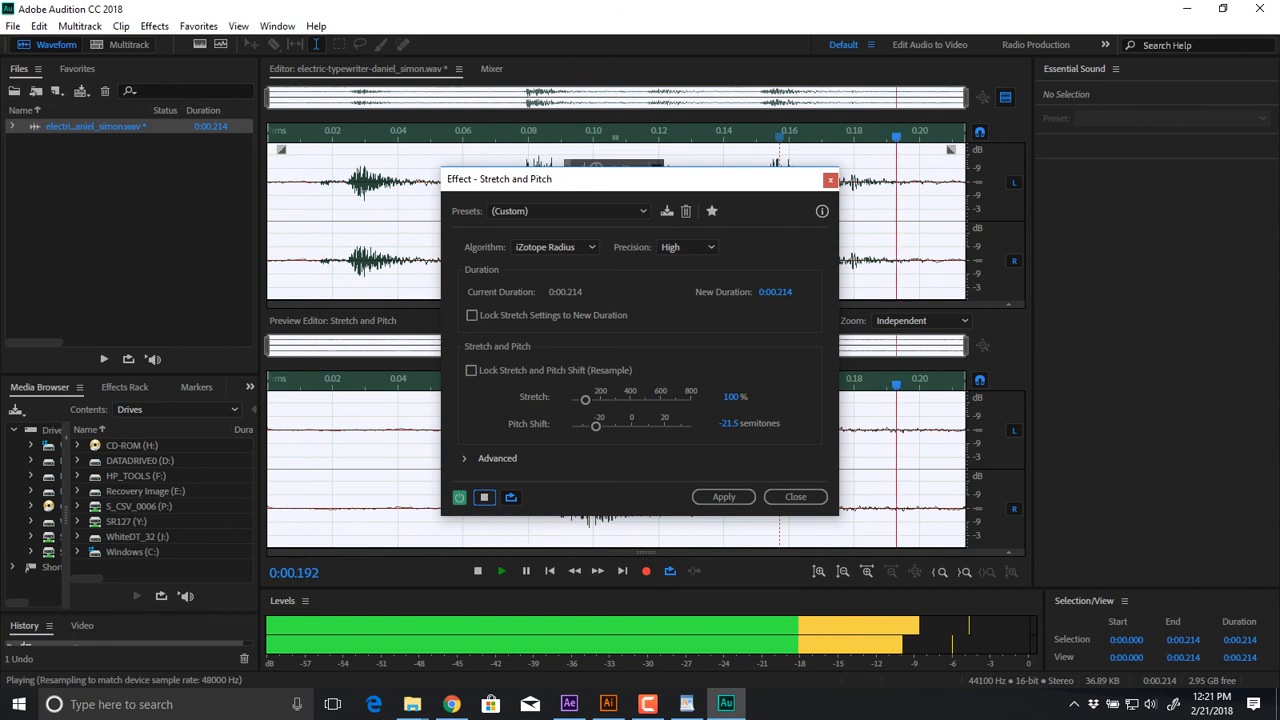
left_click(723, 497)
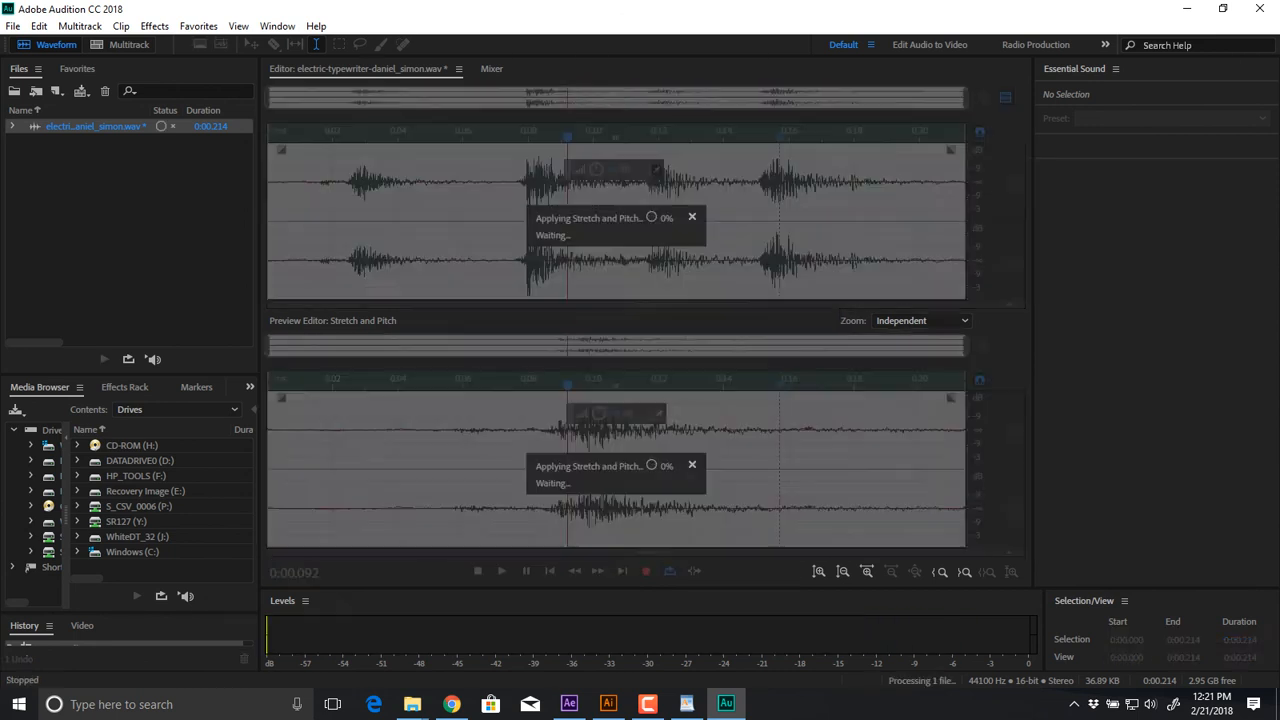
left_click(415, 300)
key("space")
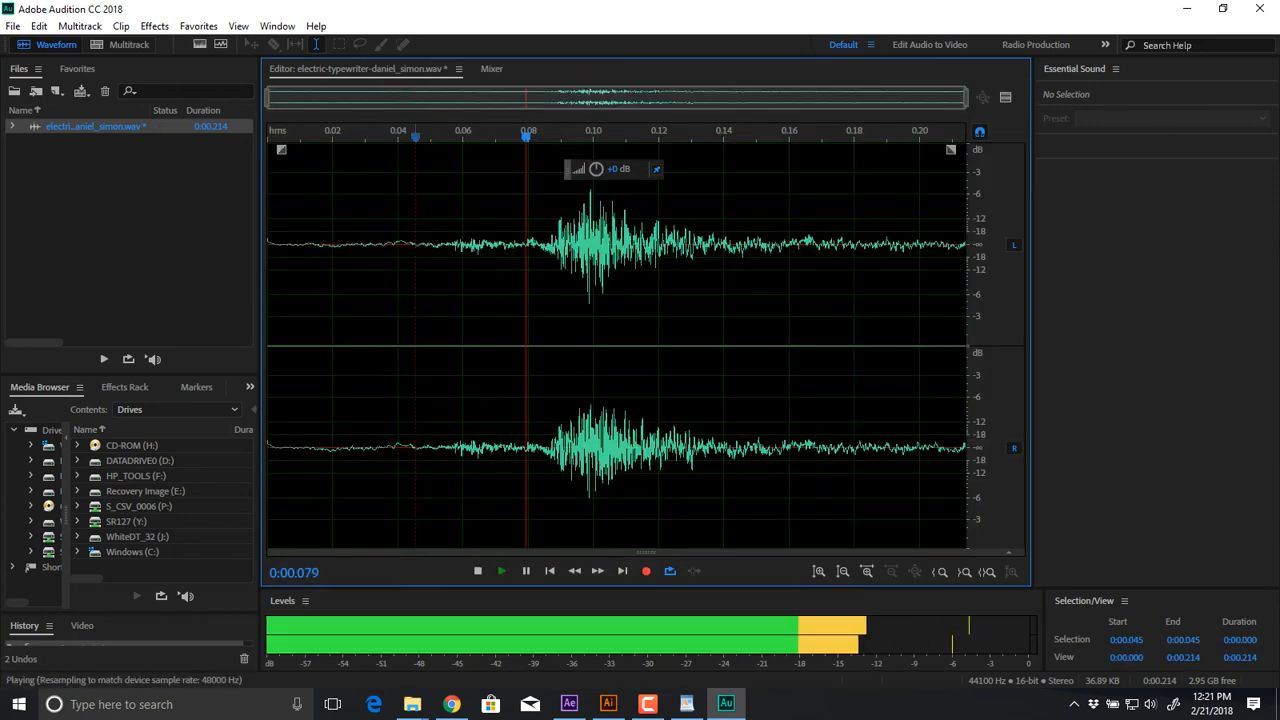
key("space")
Add a fade-in at the start and a fade-out at the end of the processed typewriter clip and play it
left_click_drag(281, 149, 384, 150)
left_click_drag(950, 149, 871, 150)
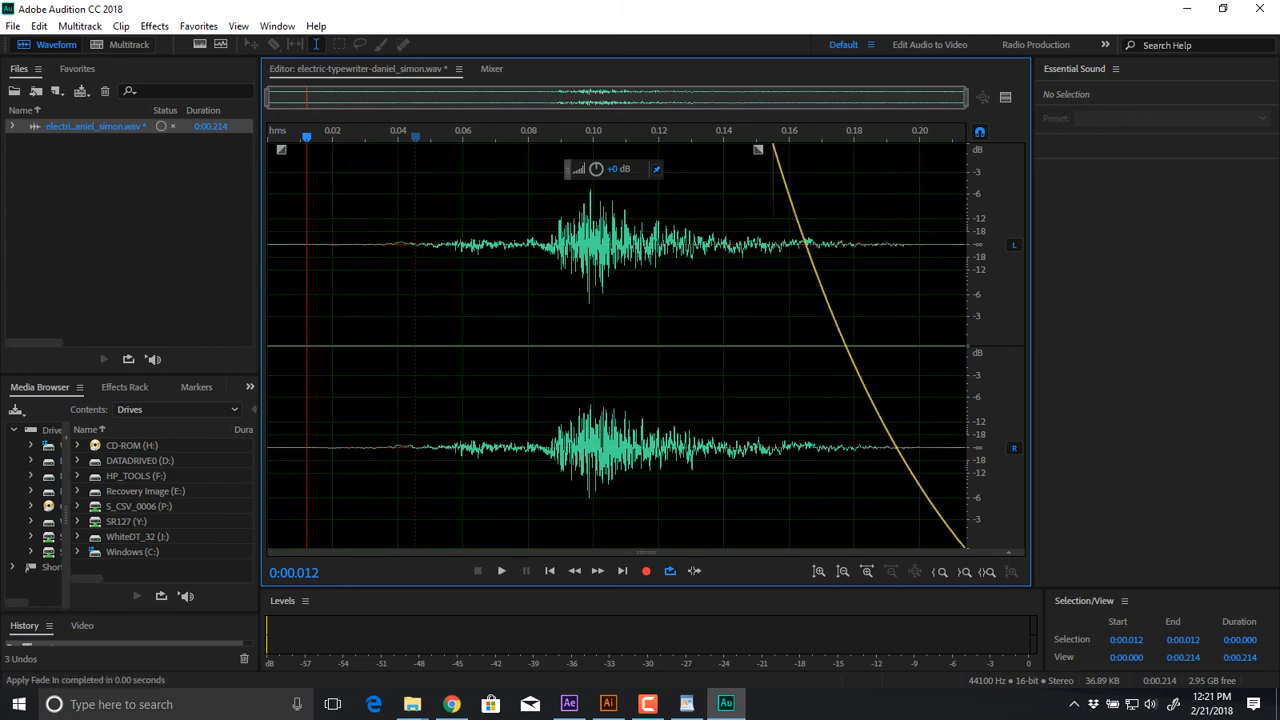
key("space")
key("space")
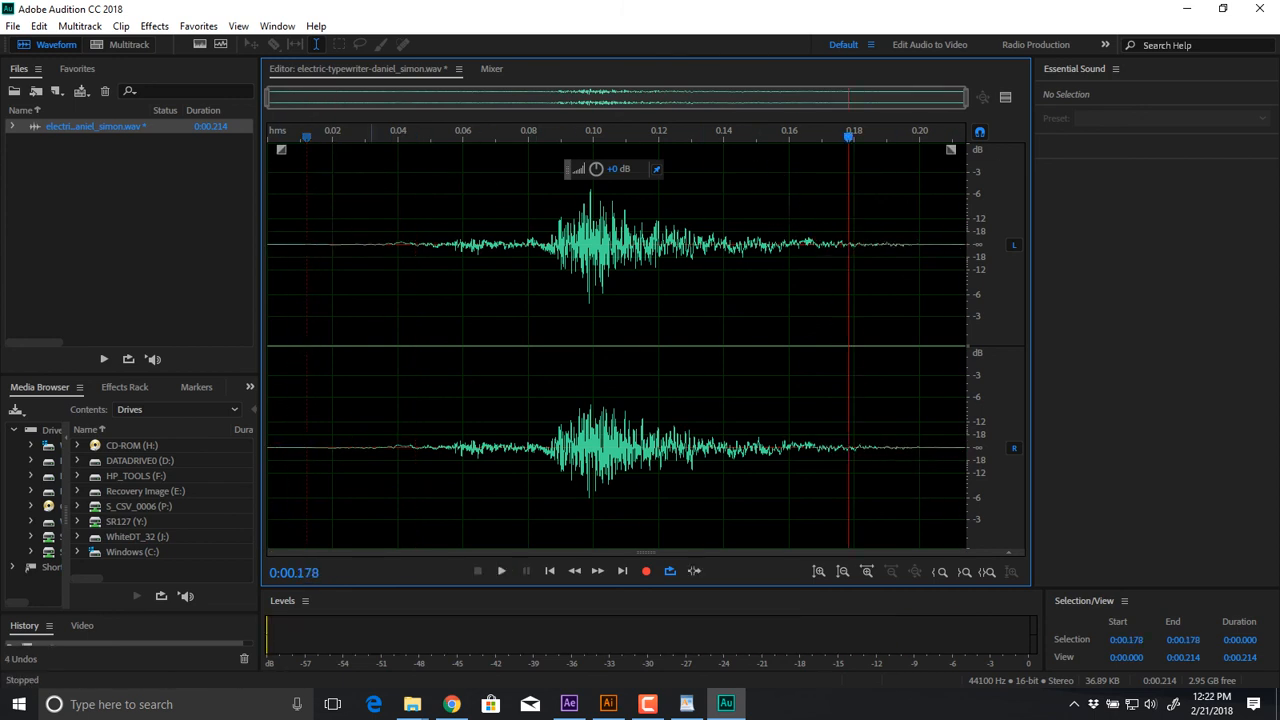
Copy the entire click sound and paste a duplicate at its end
key("ctrl+a")
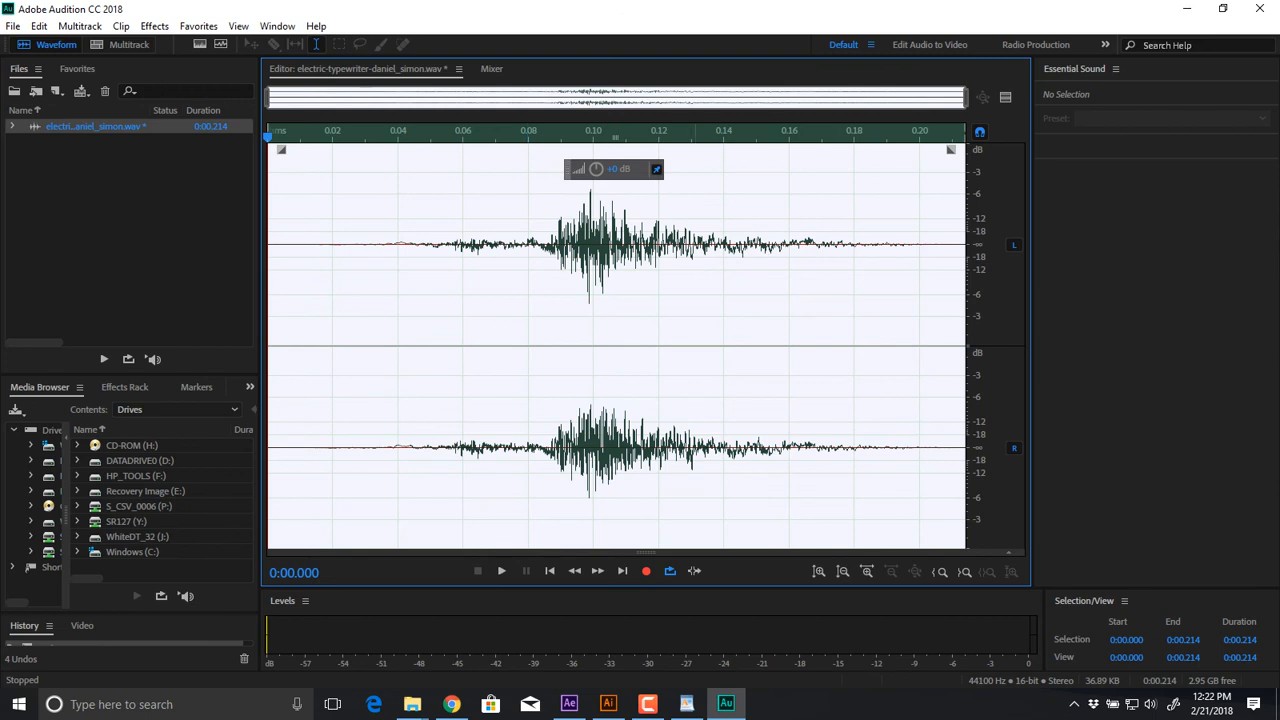
key("ctrl+c")
left_click(681, 310)
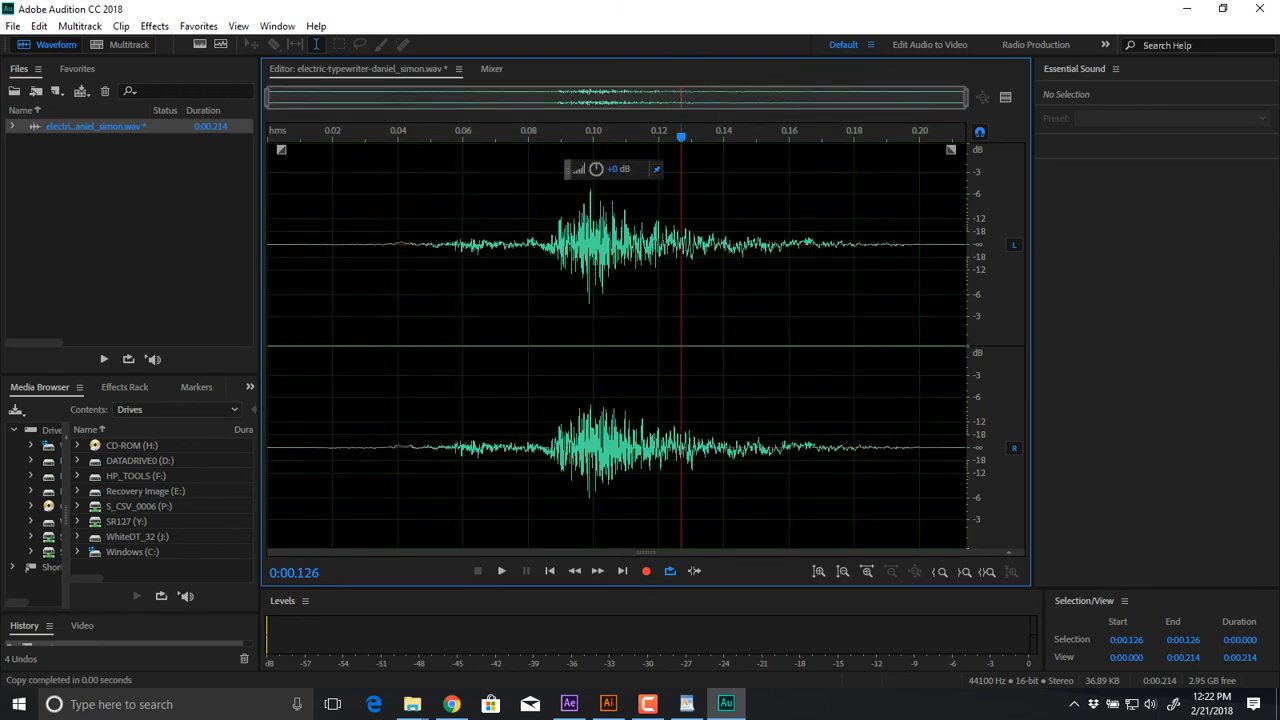
key("End")
key("ctrl+v")
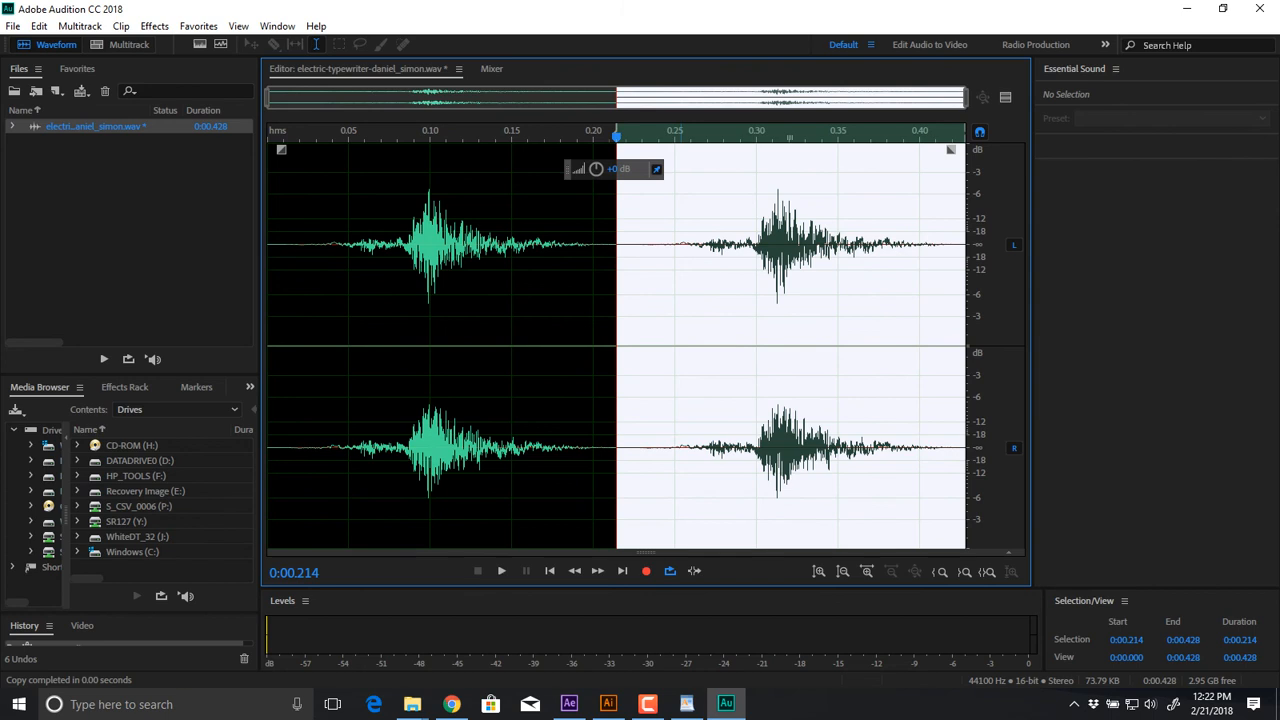
Try repeating the click rhythmically by pasting more copies at the end until the clip holds eight clicks
key("ctrl+a")
key("End")
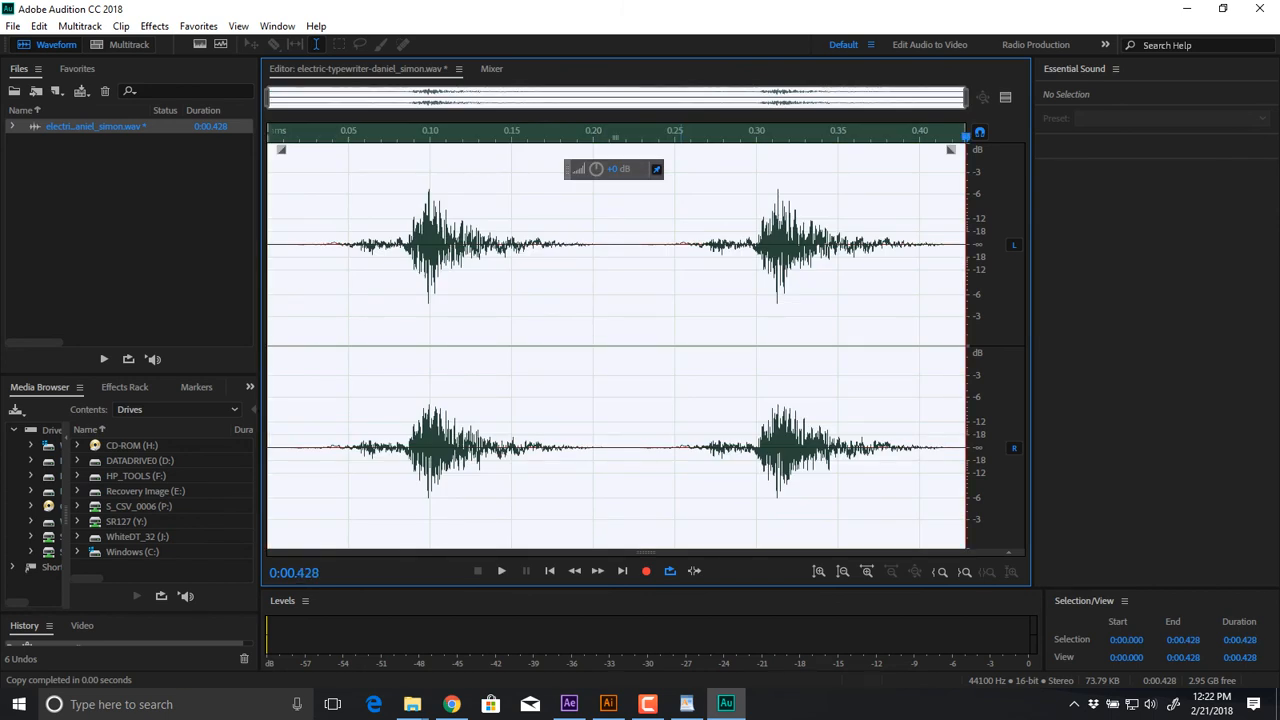
left_click(680, 345)
key("End")
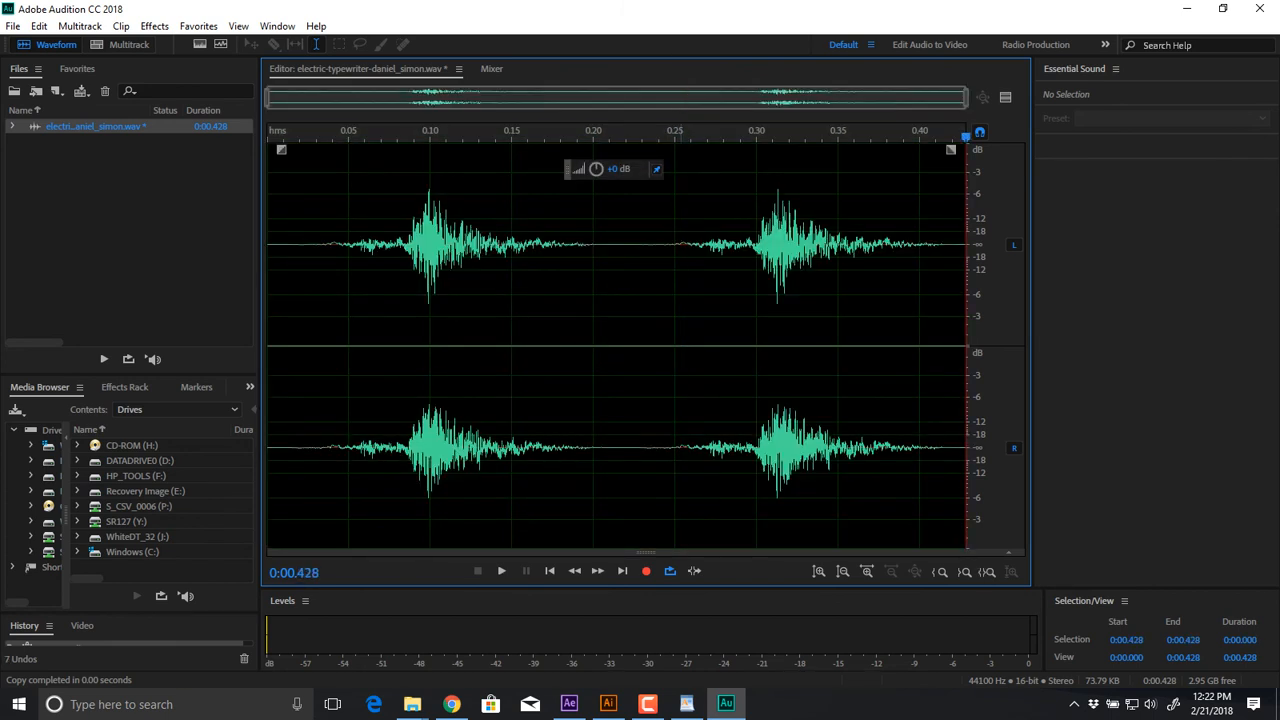
key("ctrl+v")
key("ctrl+a")
key("ctrl+c")
key("End")
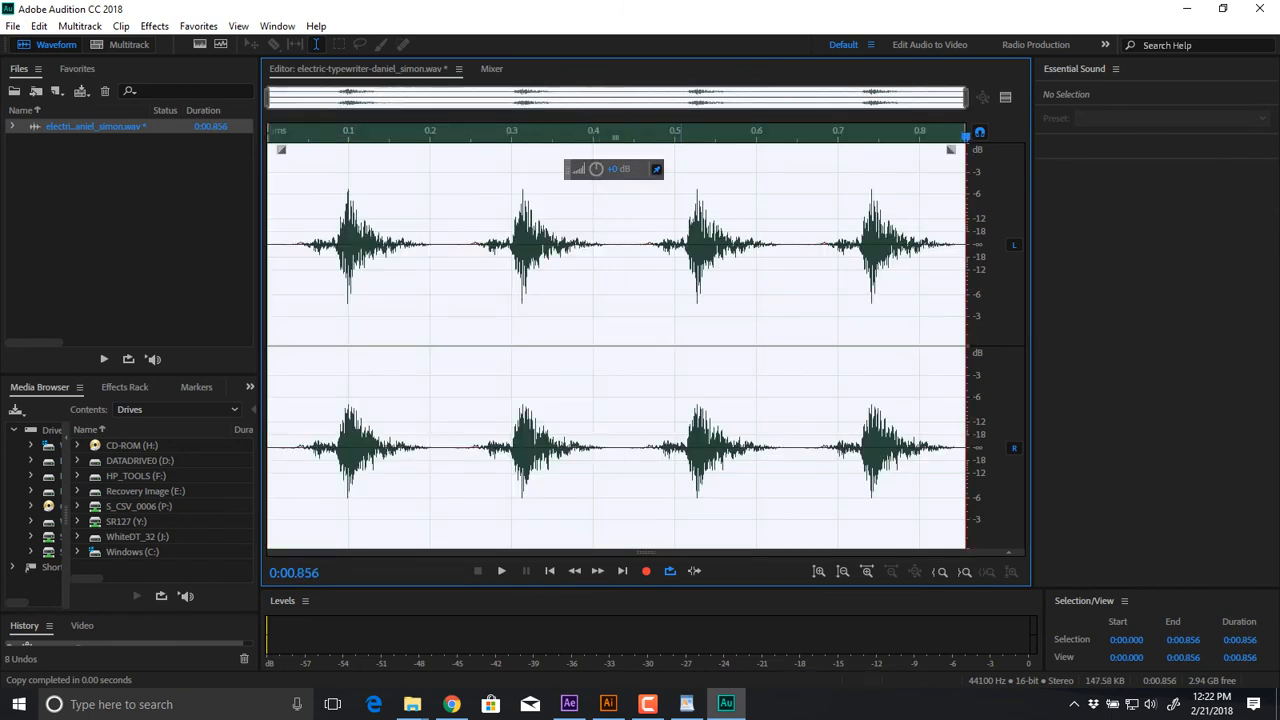
left_click(681, 345)
key("End")
key("ctrl+v")
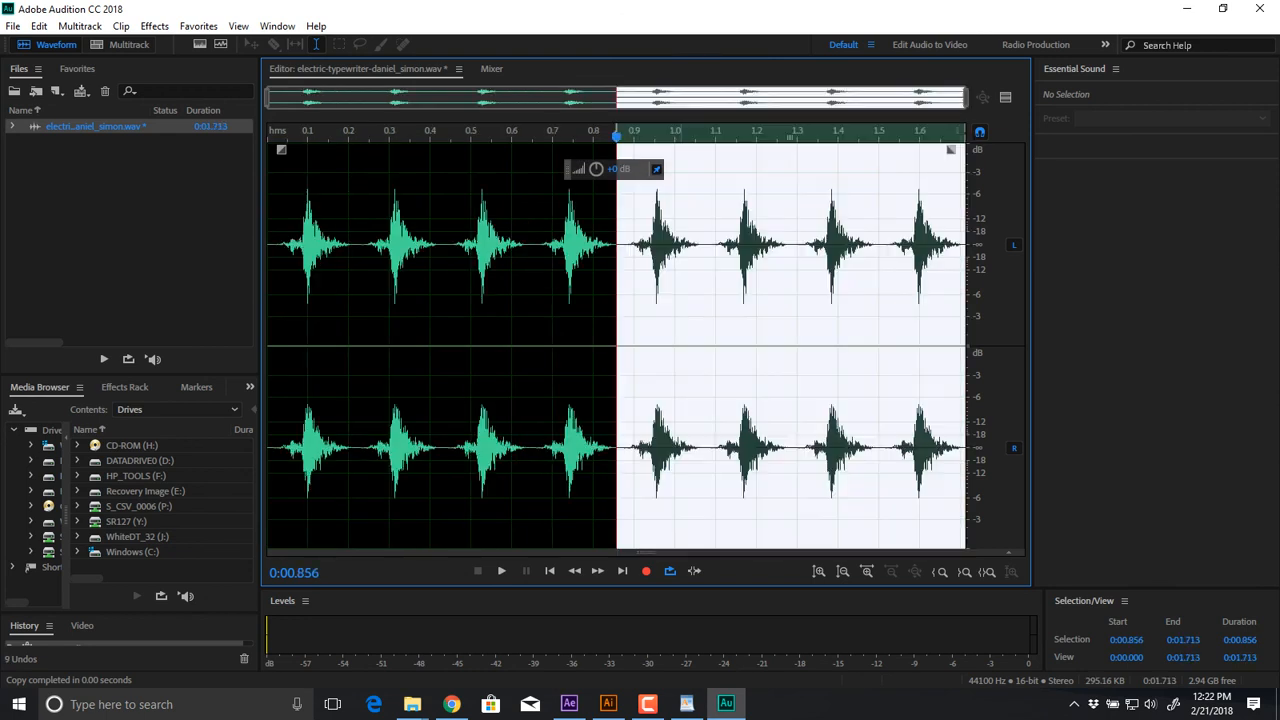
Paste the copied clicks at the end once more to make a sequence of sixteen
key("ctrl+shift+a")
key("ctrl+a")
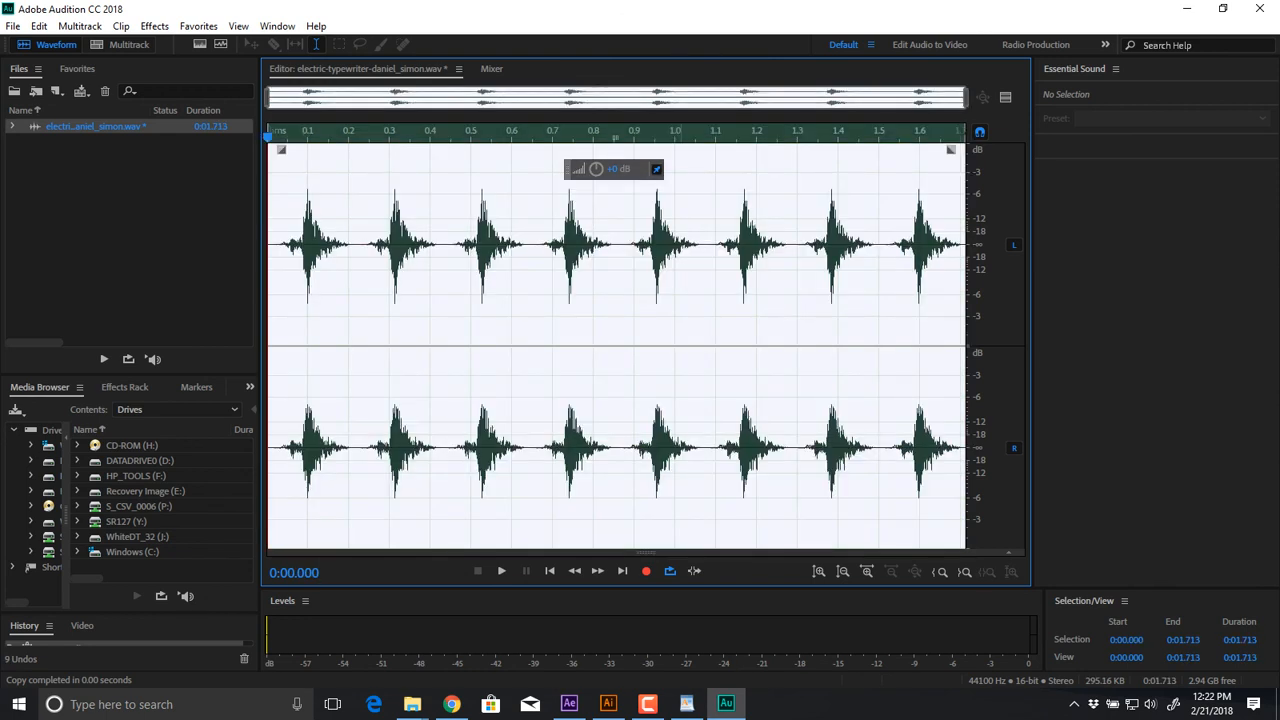
left_click(681, 345)
key("End")
key("ctrl+v")
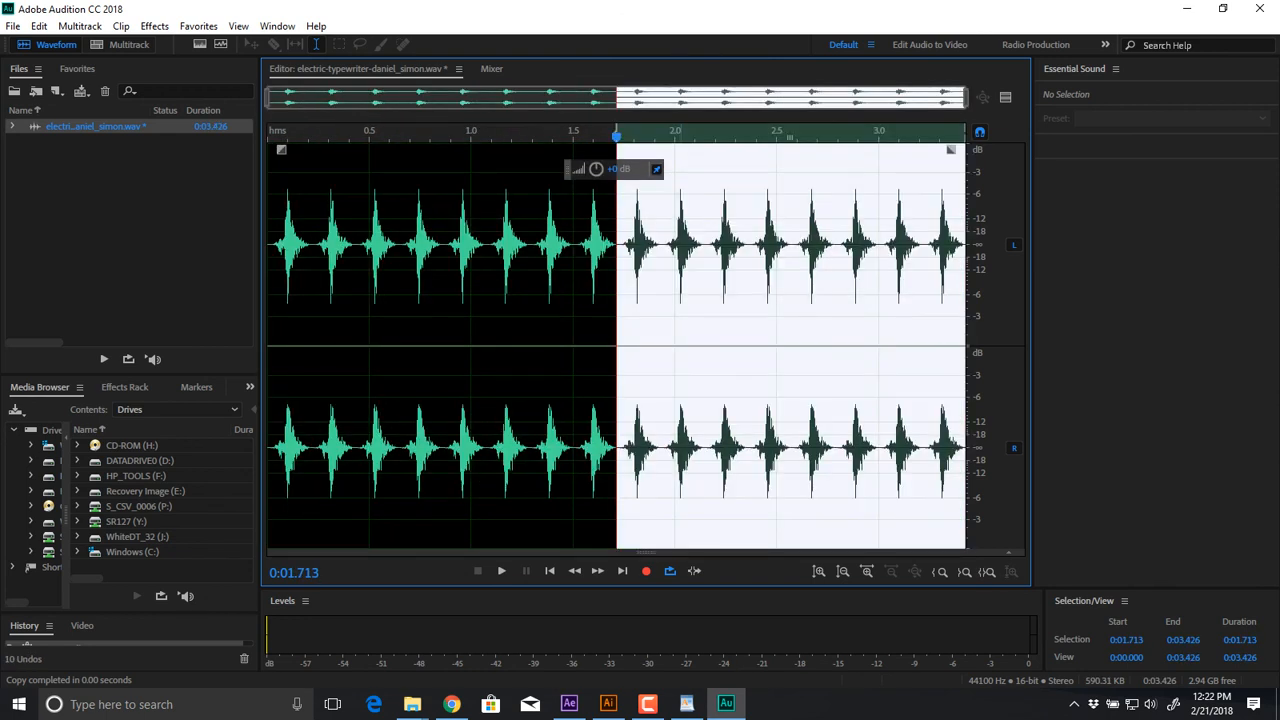
Undo all the pasted repetitions back to the single click sound
key("ctrl+z")
key("ctrl+z")
key("ctrl+z")
key("ctrl+z")
key("ctrl+z")
key("ctrl+z")
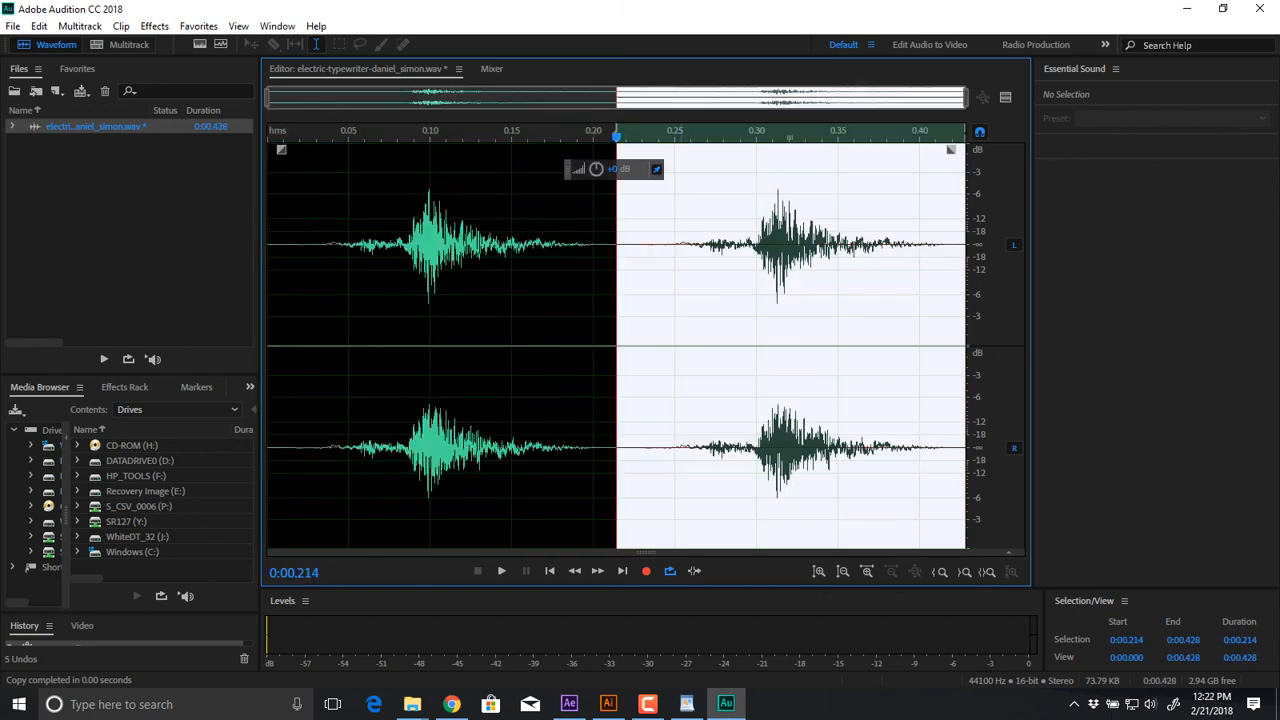
Save the single sound as Click.wav in the project's Audio folder and remove it from the file list
key("ctrl+shift+s")
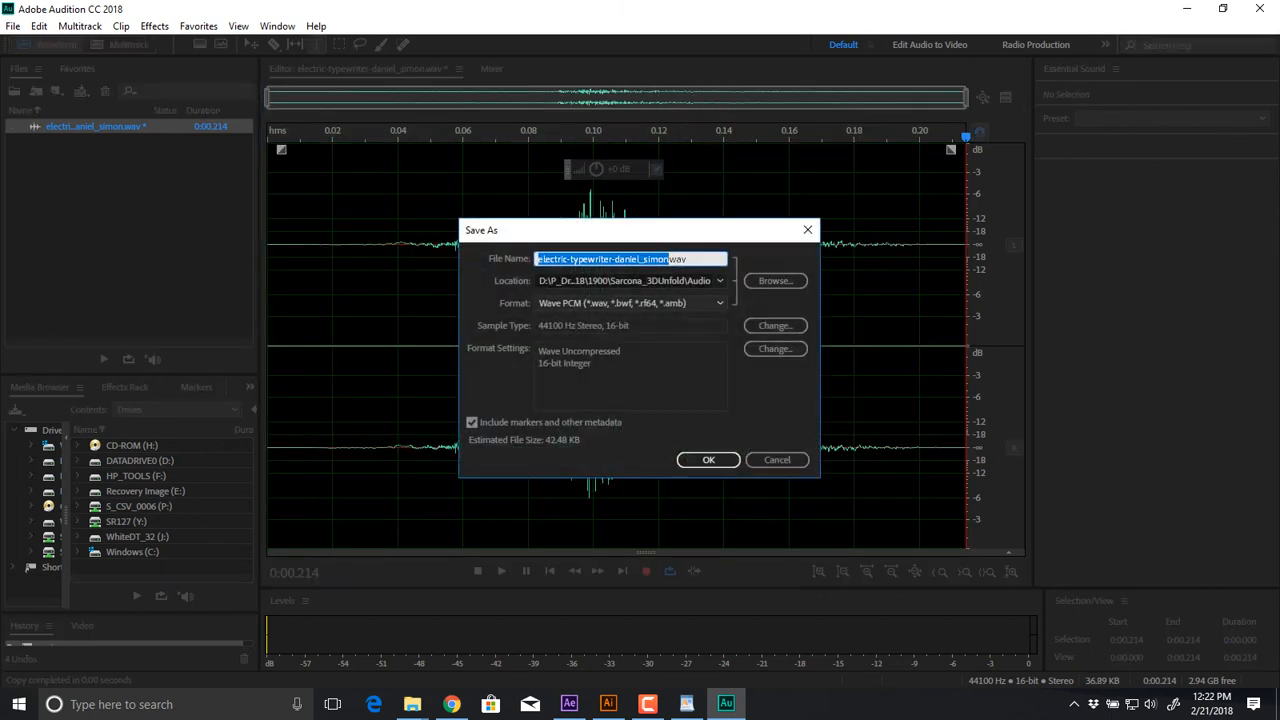
type("Click")
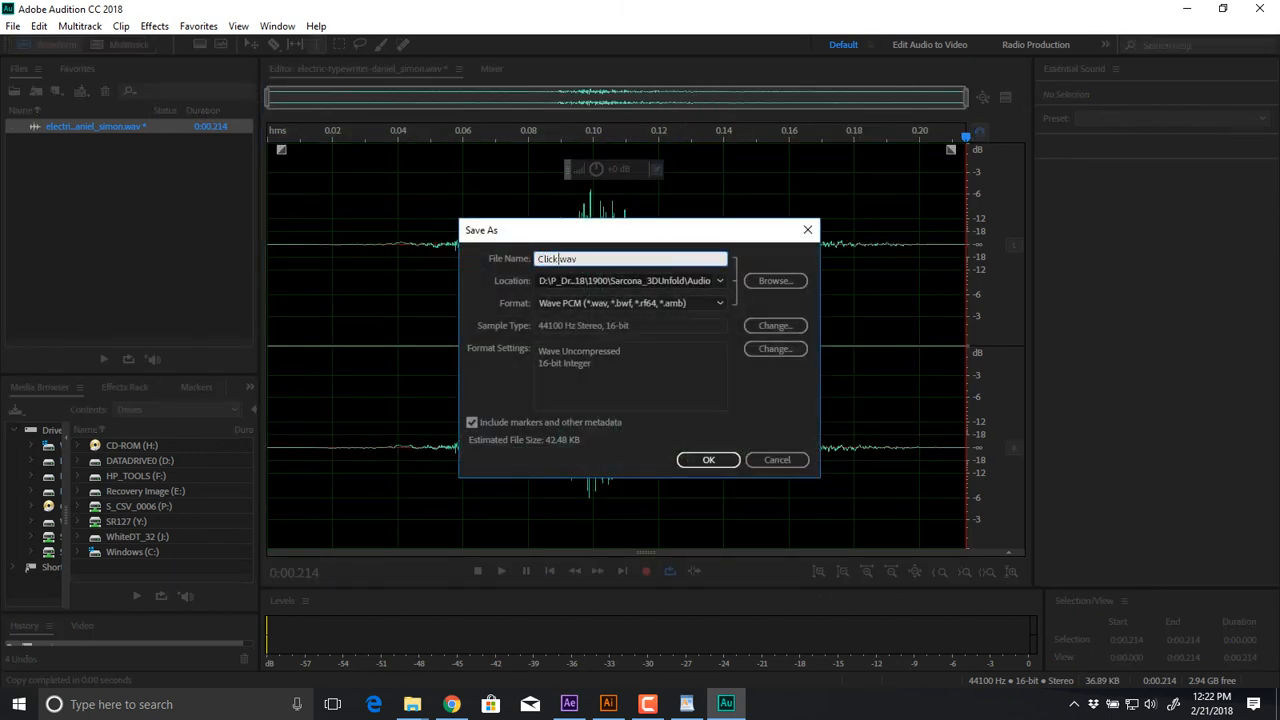
key("Return")
left_click_drag(109, 167, 58, 121)
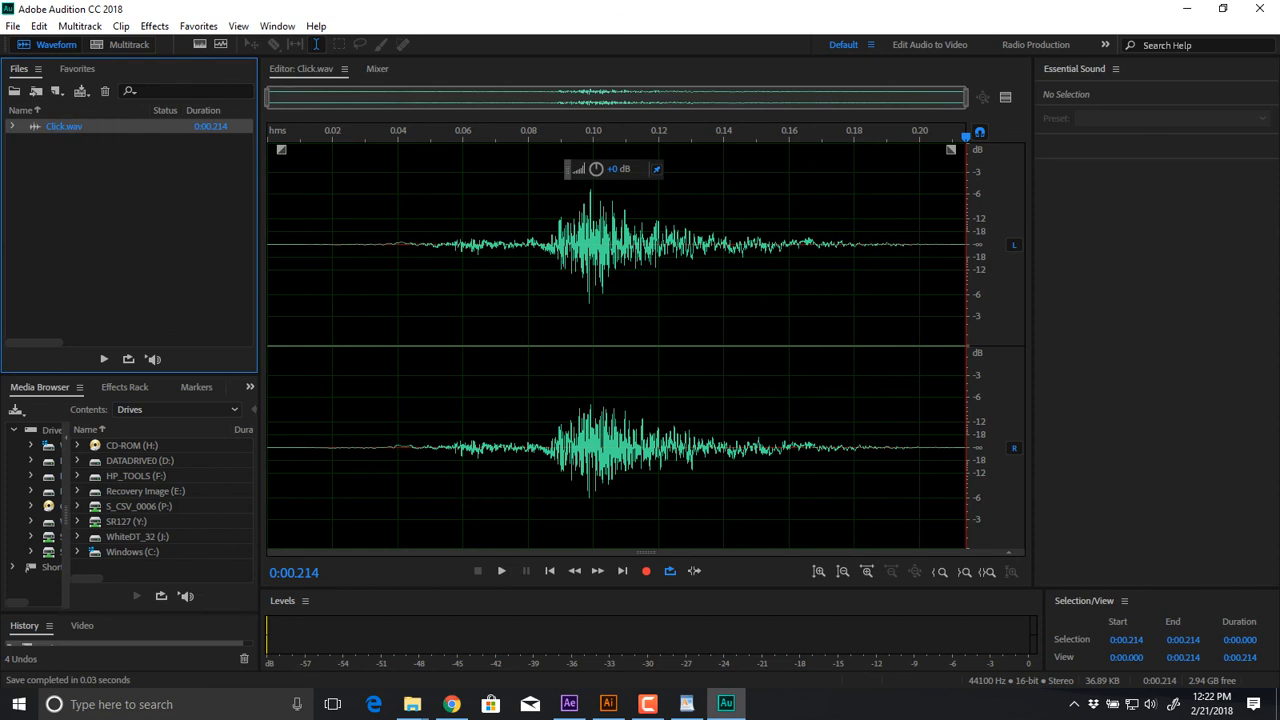
key("Delete")
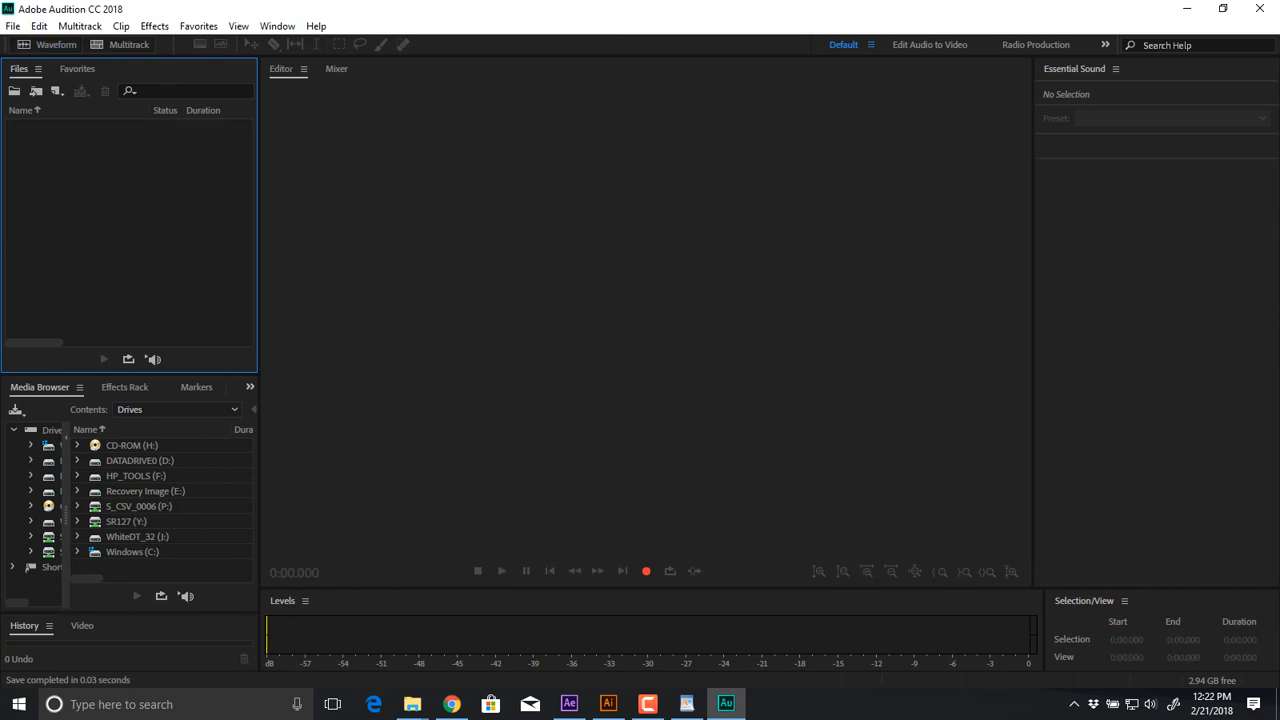
Import the flock-of-seagulls WAV file, open its waveform and preview the beginning
left_click_drag(1279, 264, 165, 248)
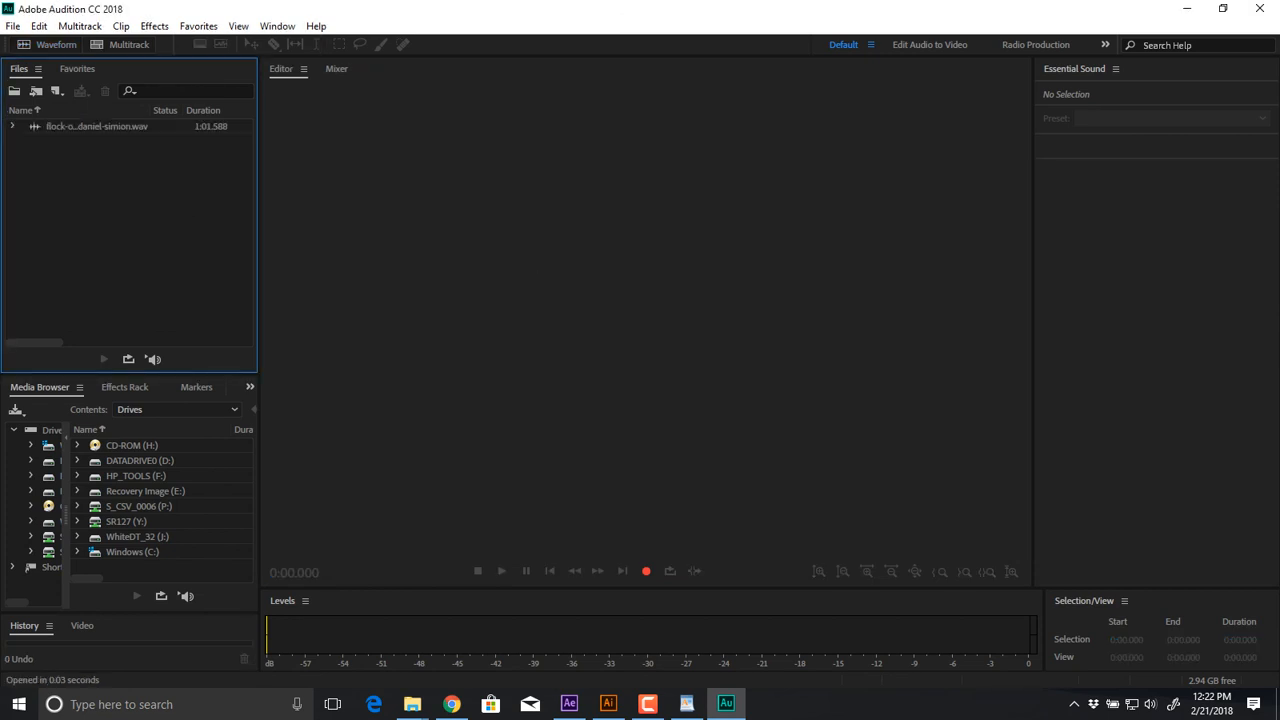
double_click(97, 127)
key("space")
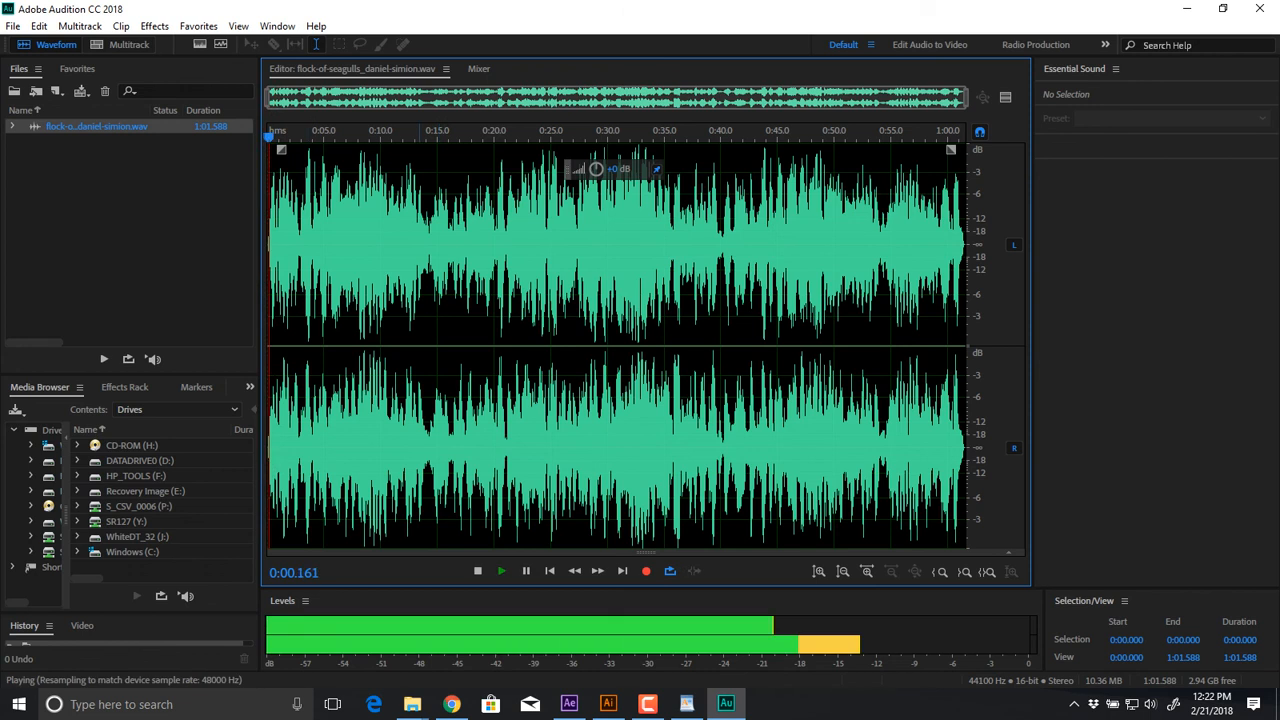
key("space")
Listen to several passages in the first 15 seconds of the seagull recording for a single isolated call
scroll(617, 345, "up", 7)
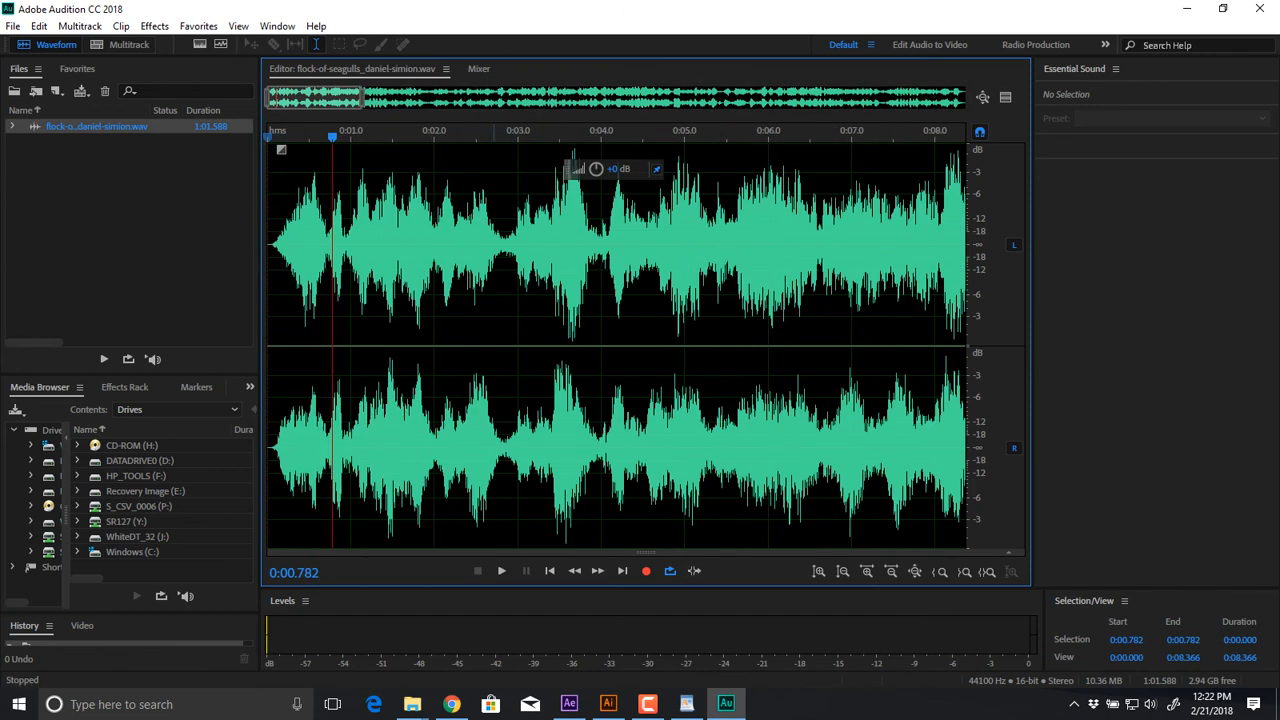
left_click(497, 345)
key("space")
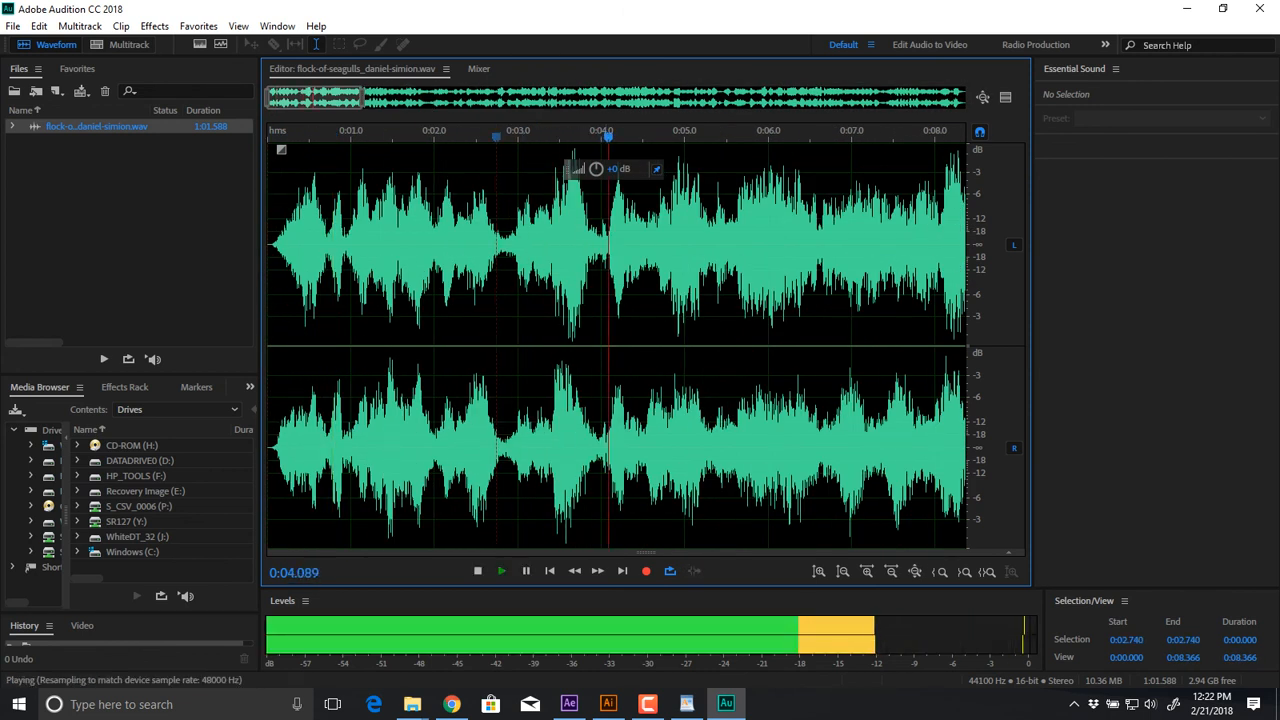
key("space")
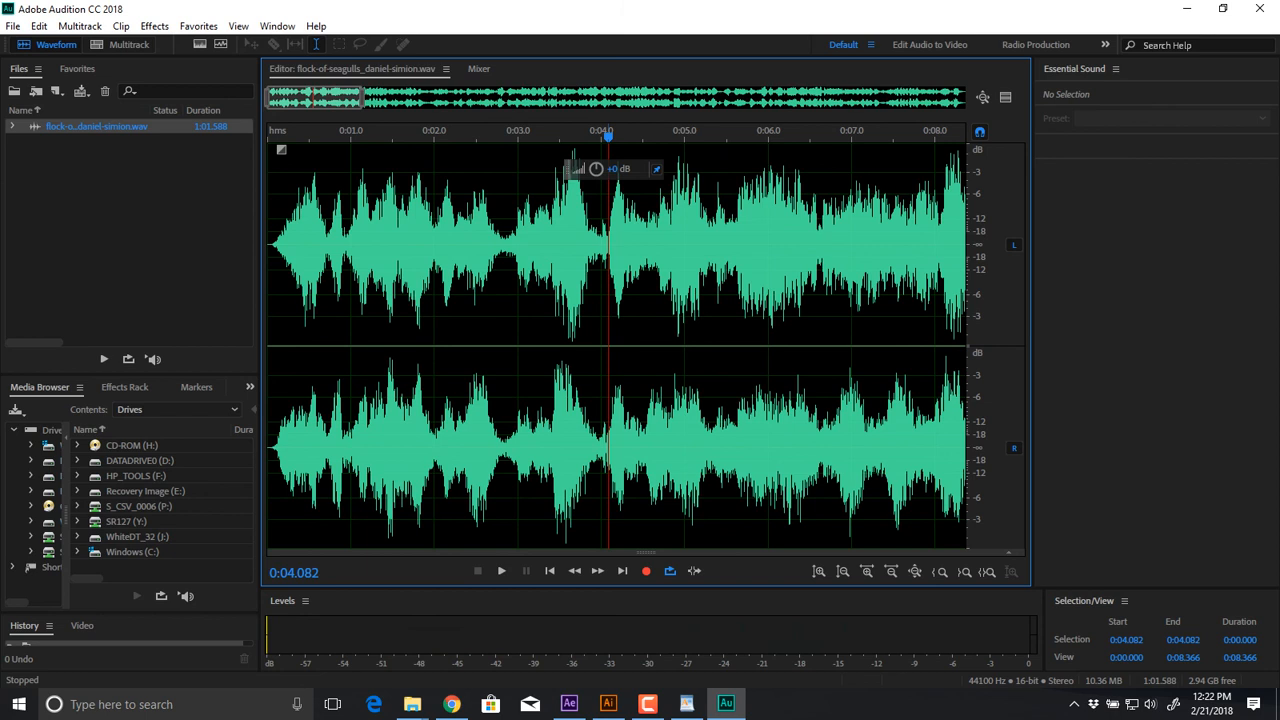
key("space")
key("space")
scroll(766, 345, "down", 7)
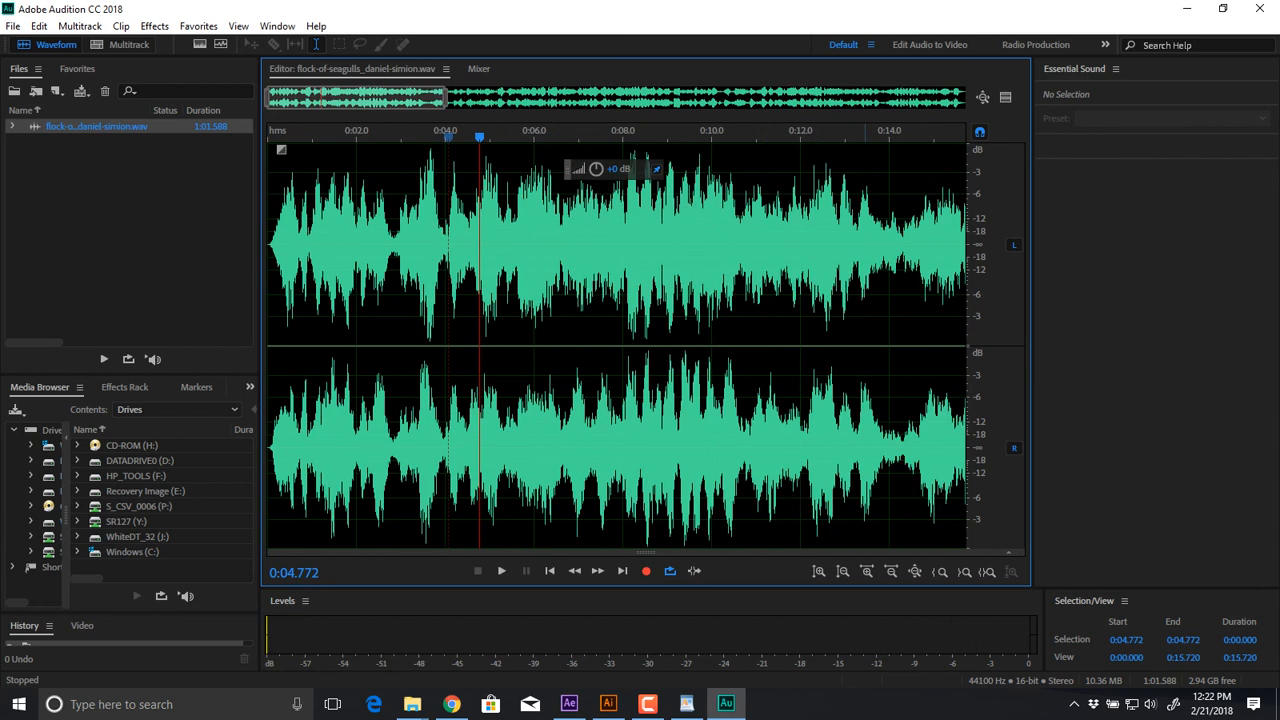
left_click(866, 345)
key("space")
key("space")
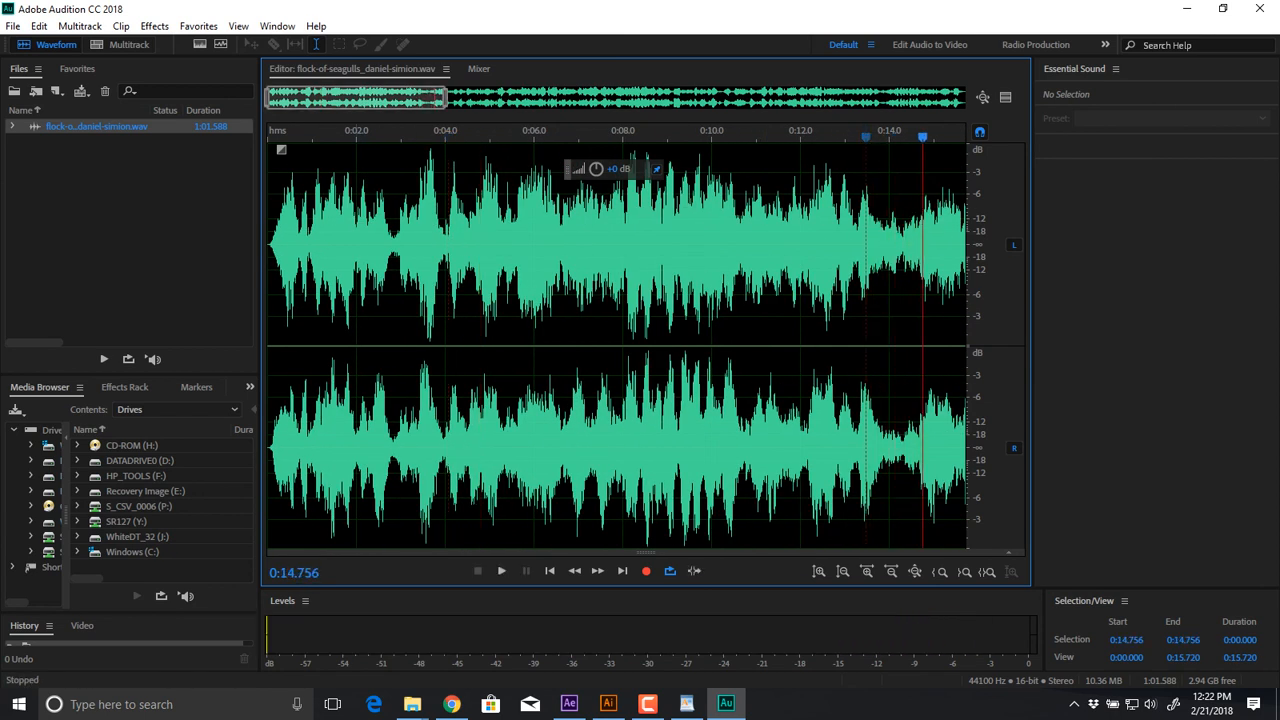
Audition the seagull recording around 17, 20 and 40 seconds for an isolated call
left_click_drag(356, 97, 475, 97)
left_click(579, 345)
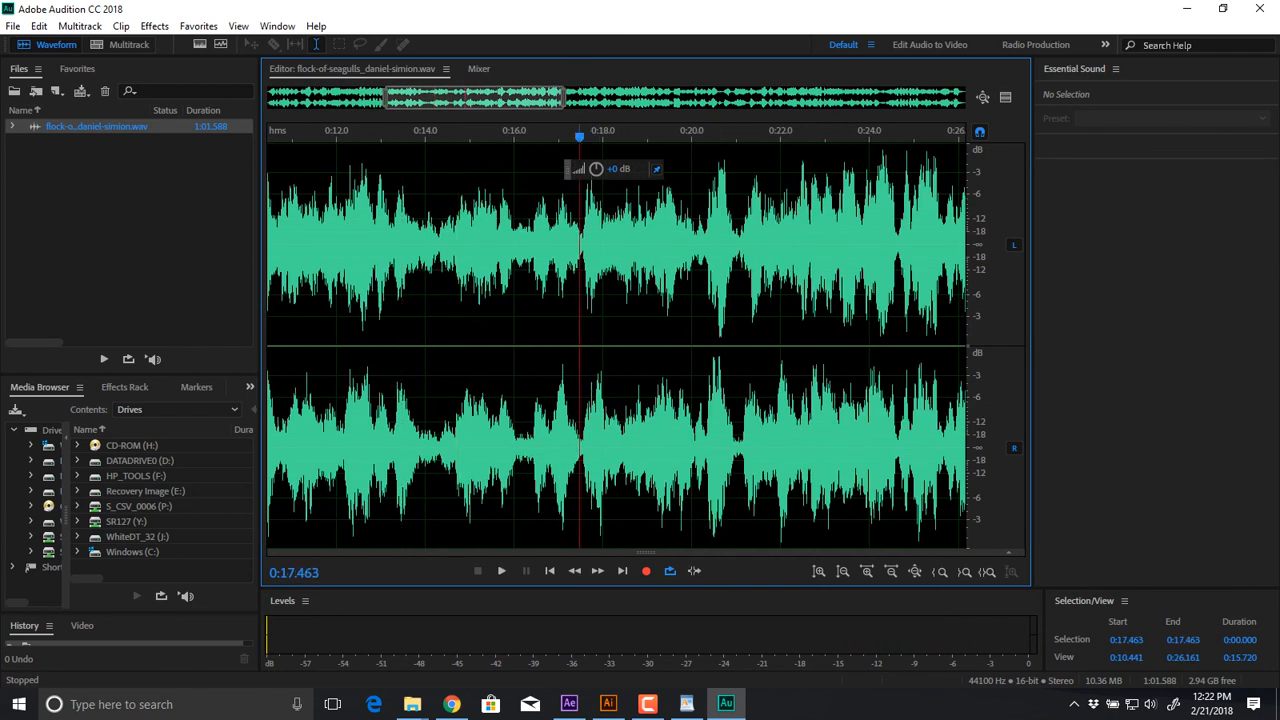
key("space")
left_click(709, 345)
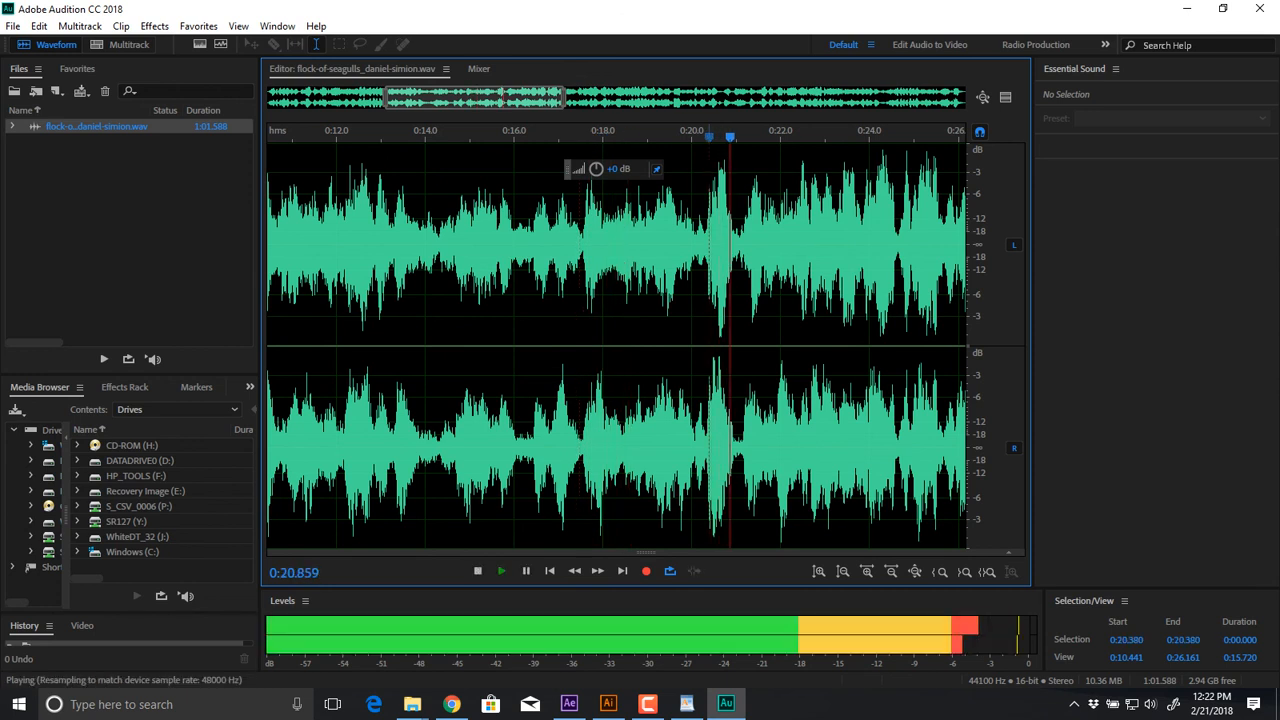
key("space")
left_click_drag(475, 97, 524, 97)
left_click_drag(707, 97, 742, 97)
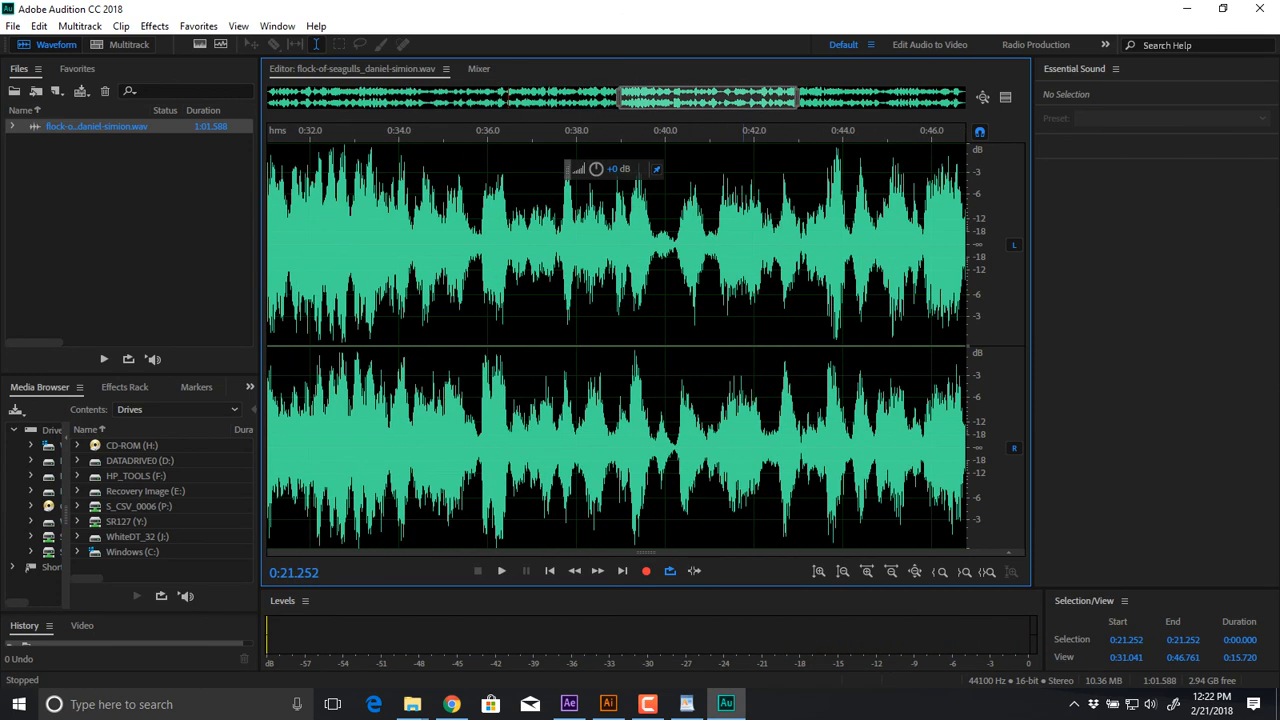
left_click(680, 265)
key("space")
key("space")
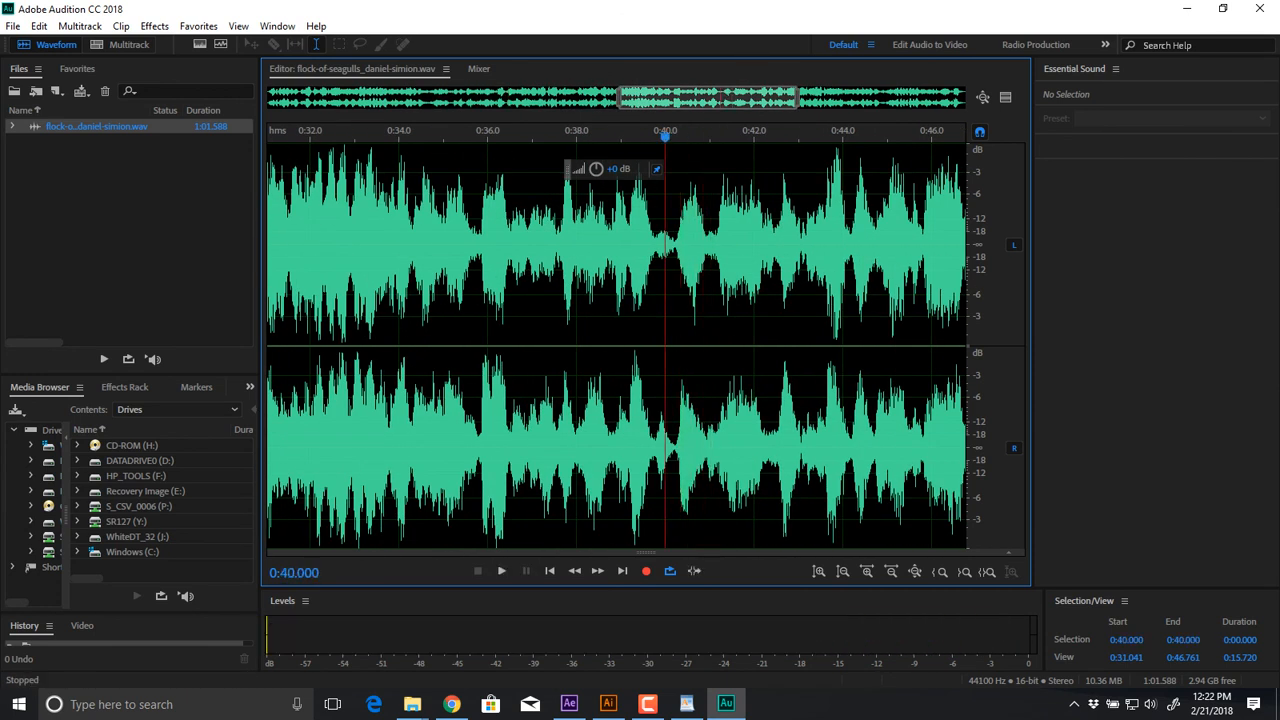
Select the seagull call from 0:40.000 to 0:41.197, preview it and crop the recording to it
left_click_drag(665, 265, 718, 265)
key("space")
key("space")
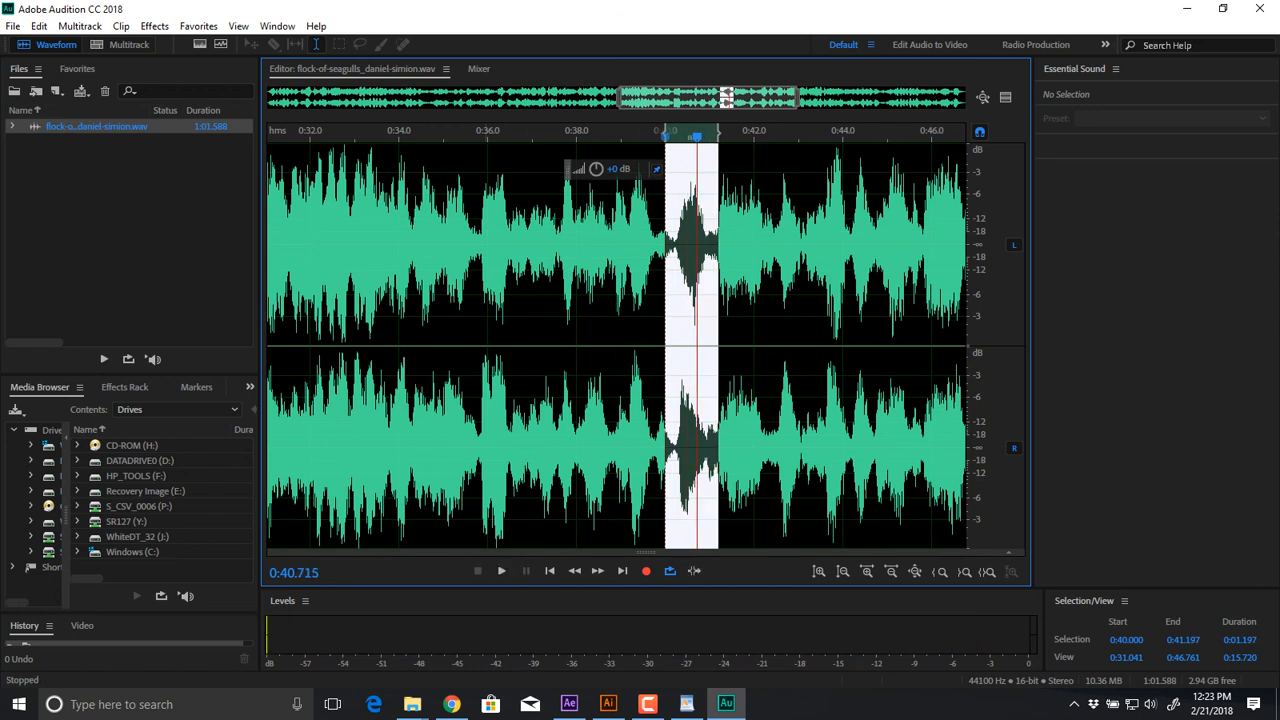
left_click(39, 26)
left_click(60, 302)
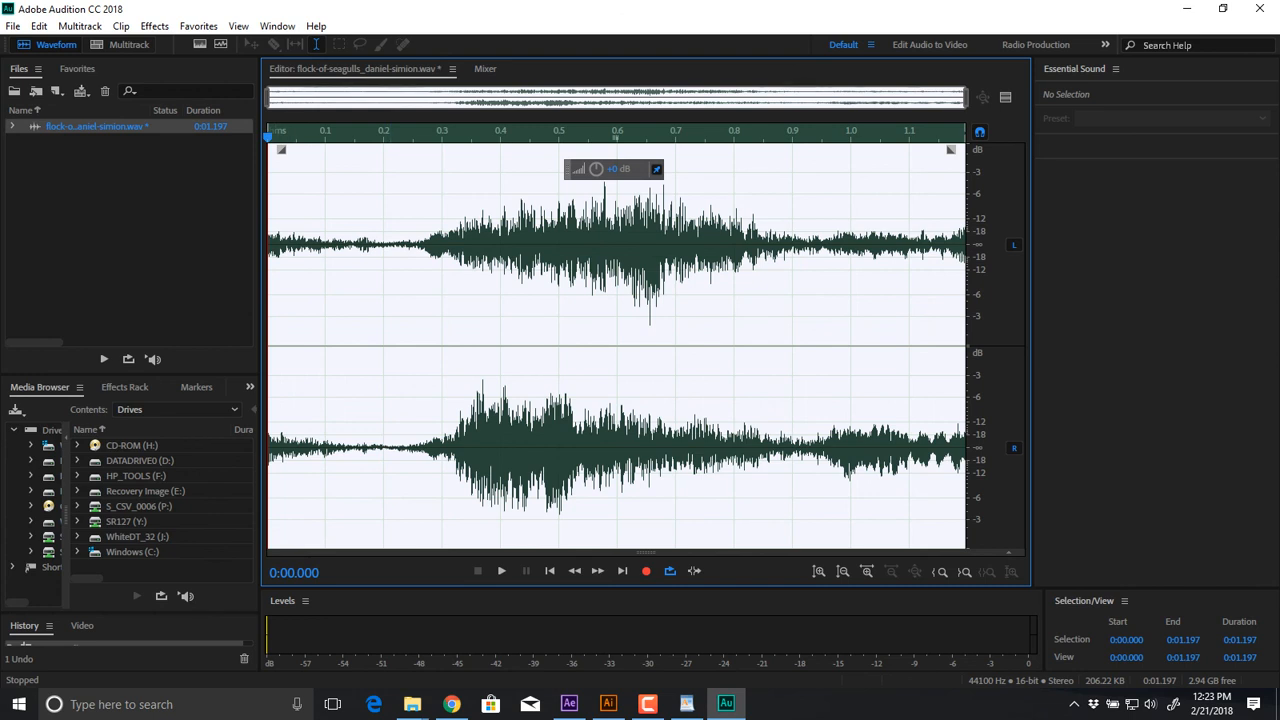
Play the cropped seagull call from its start and add a fade-in over its quiet beginning
left_click(281, 245)
key("space")
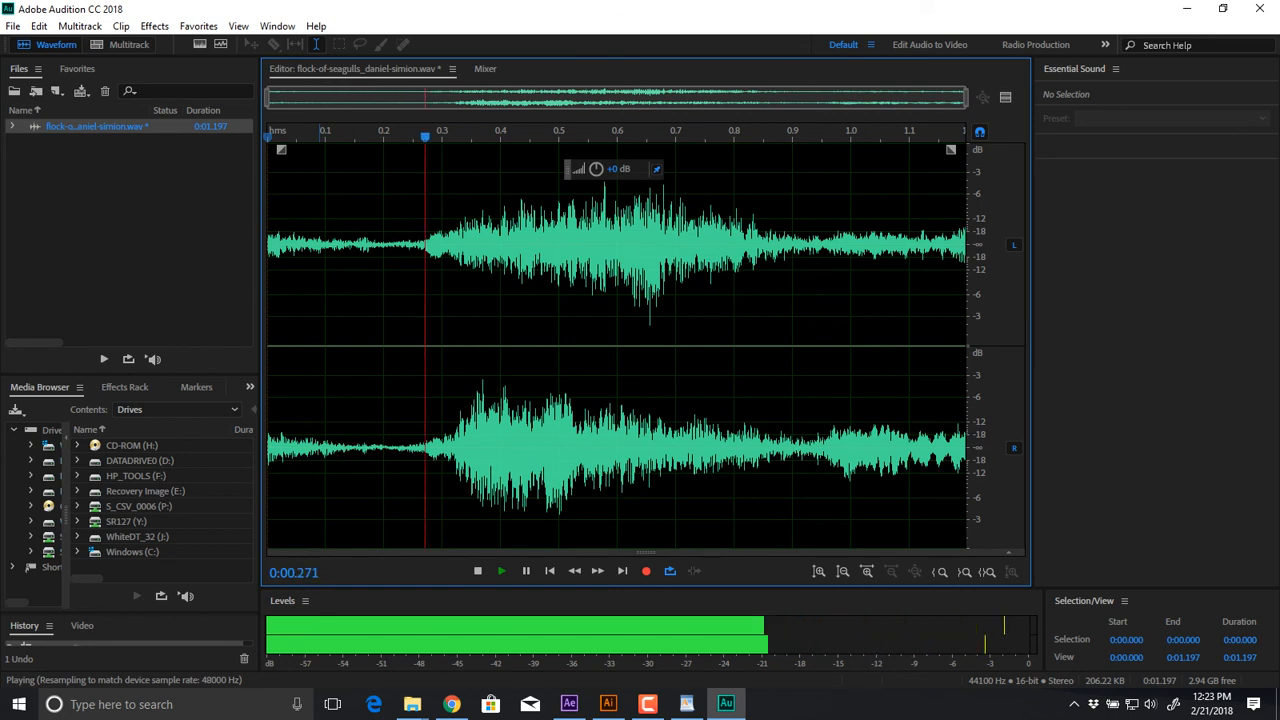
key("space")
left_click_drag(279, 160, 389, 150)
left_click(301, 162)
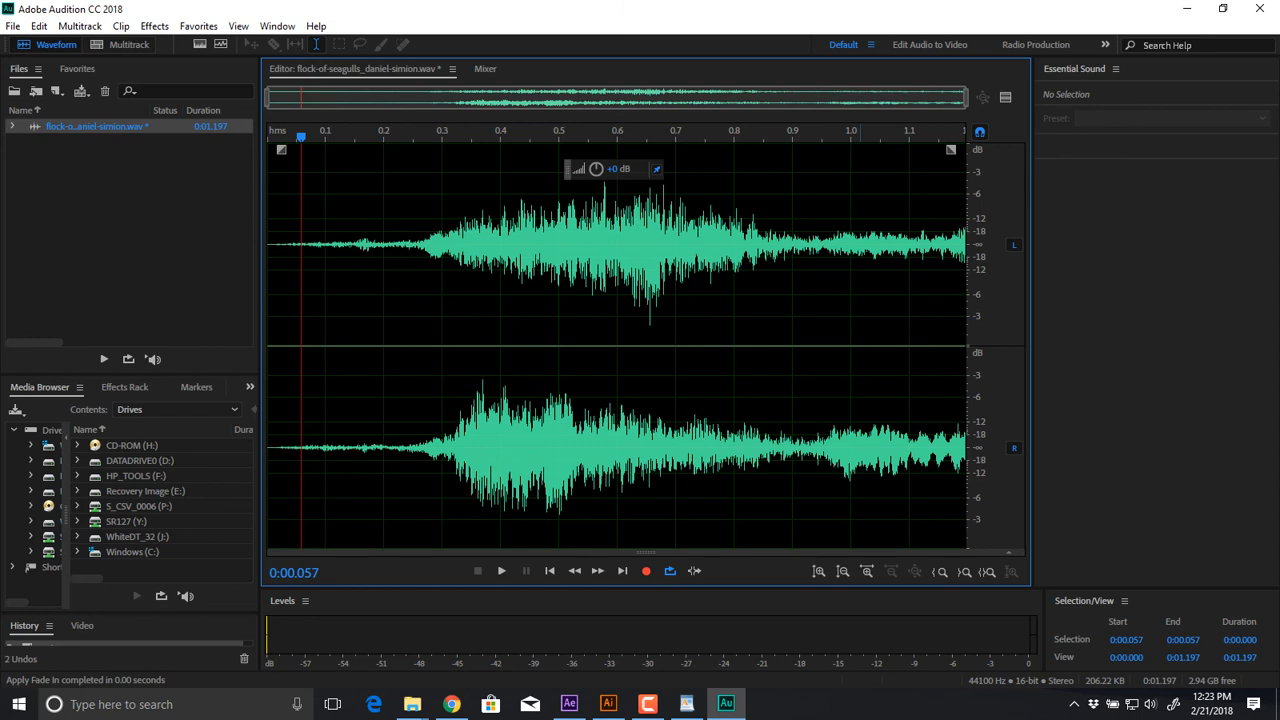
Fade out the end of the seagull call and play back the result
left_click_drag(950, 149, 790, 150)
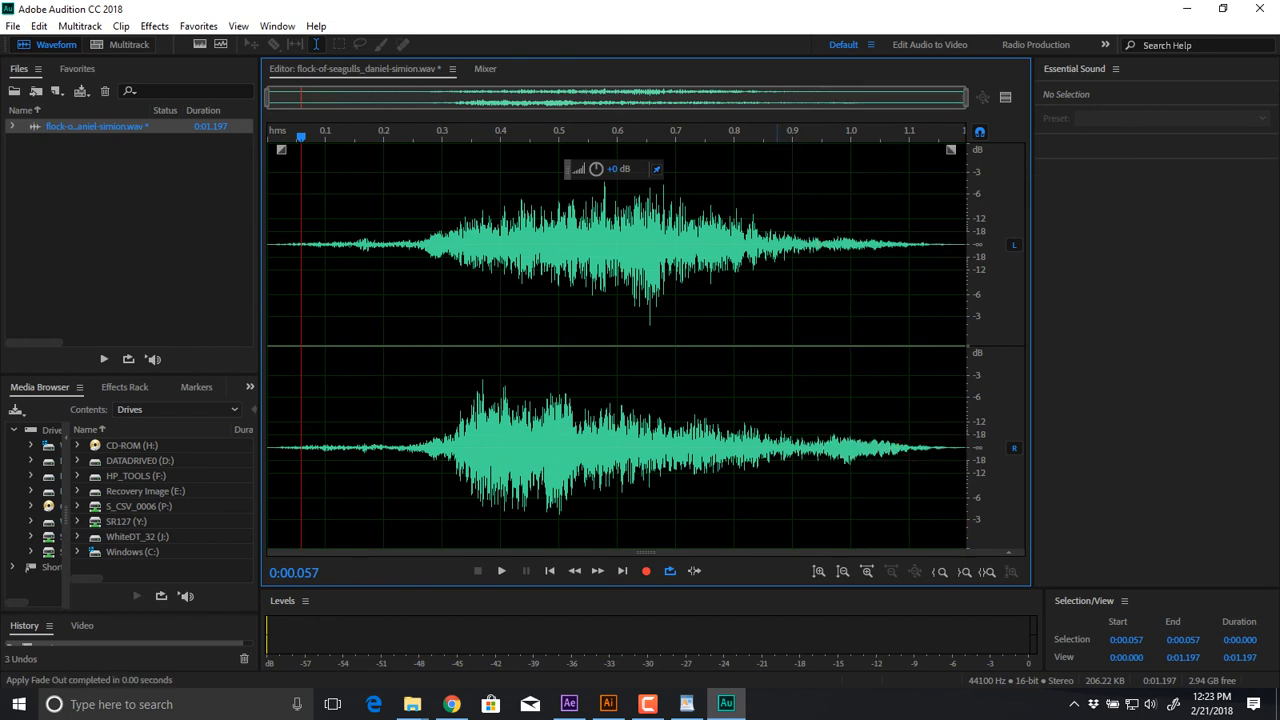
key("space")
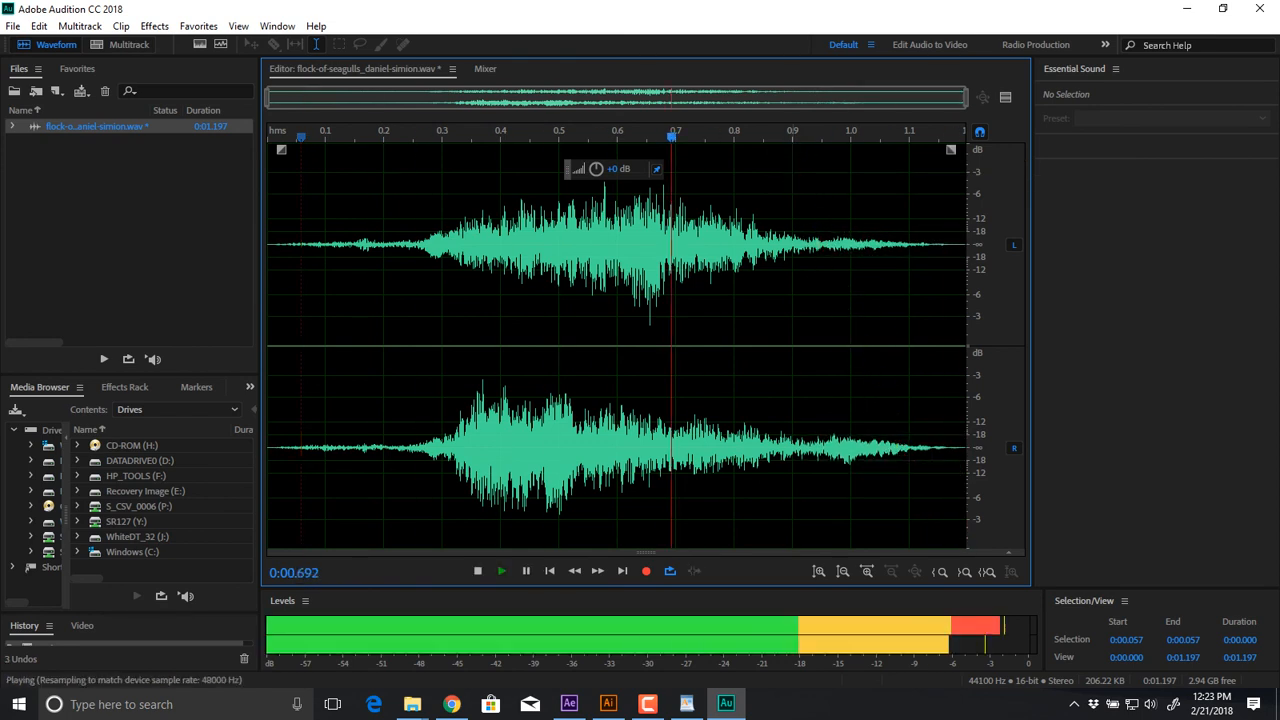
key("space")
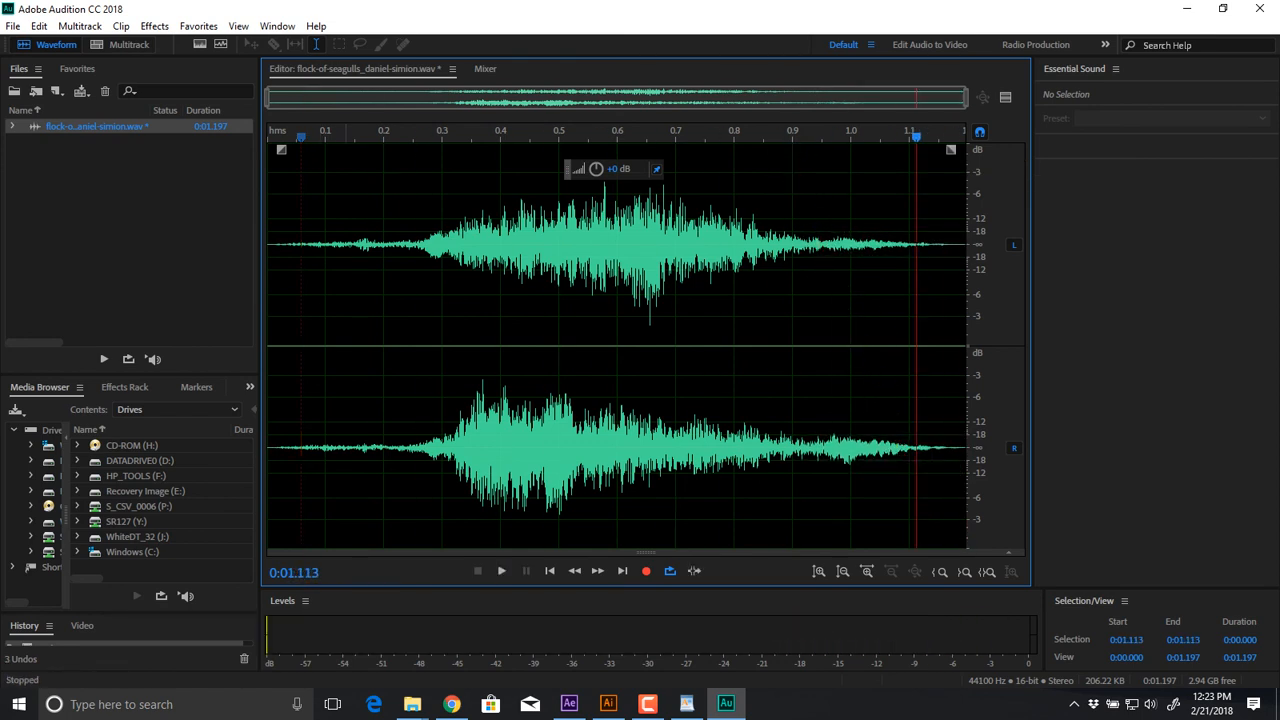
left_click(316, 300)
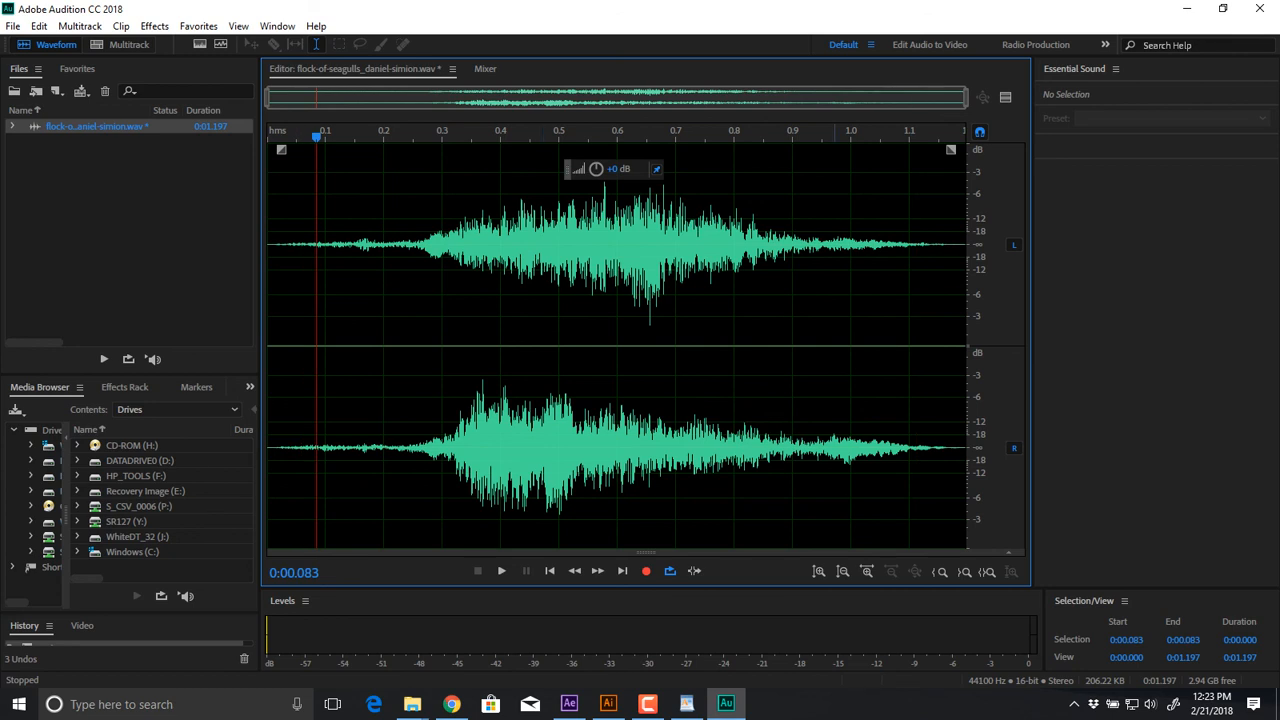
Play the seagull call with only the right channel enabled, only the left channel enabled, and re-enable both channels
left_click(1014, 244)
key("space")
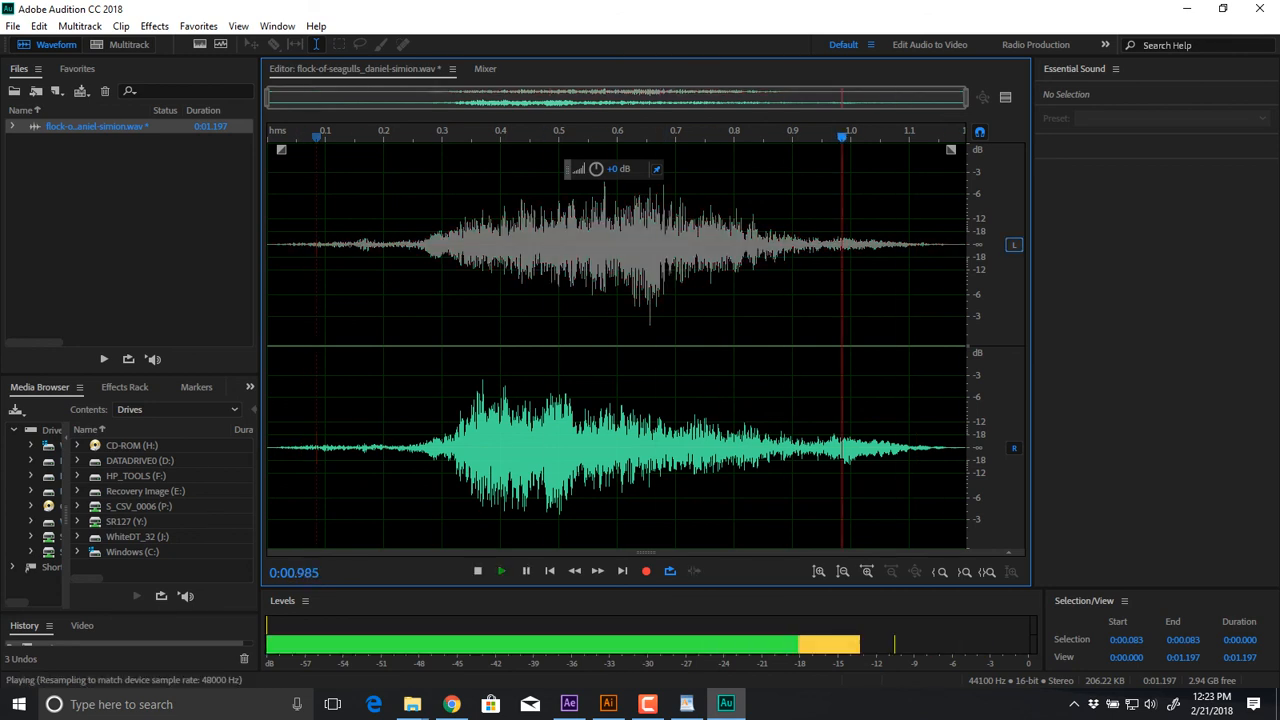
key("space")
left_click(1014, 245)
left_click(1014, 448)
key("space")
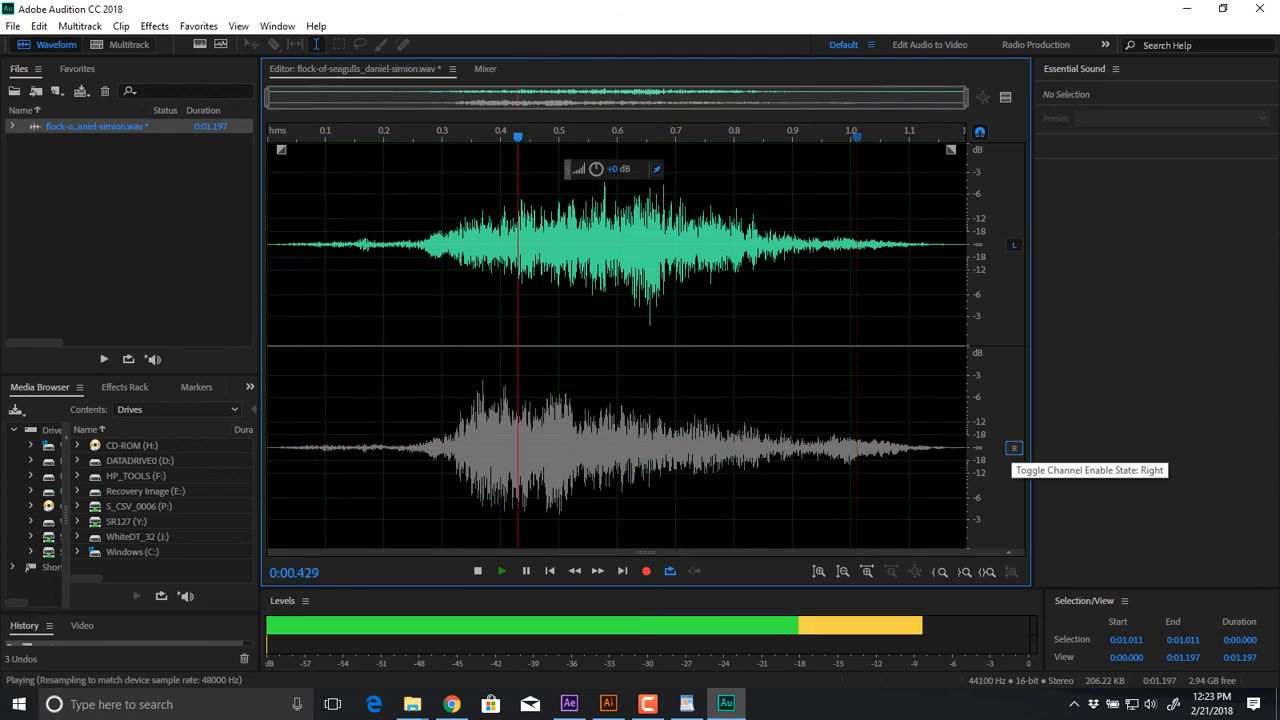
left_click(1014, 448)
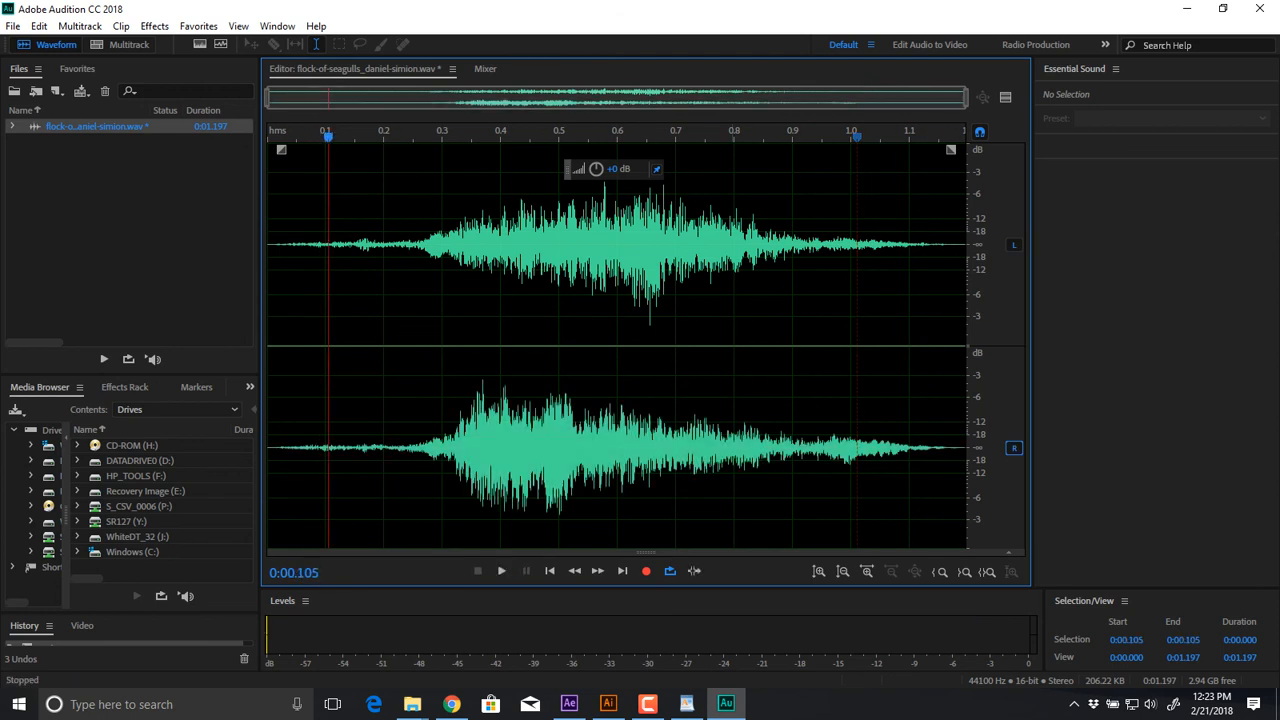
Save the edited seagull call as Seagull.wav in the project's Audio folder and close the file
key("ctrl+shift+s")
type("Seagull.wav")
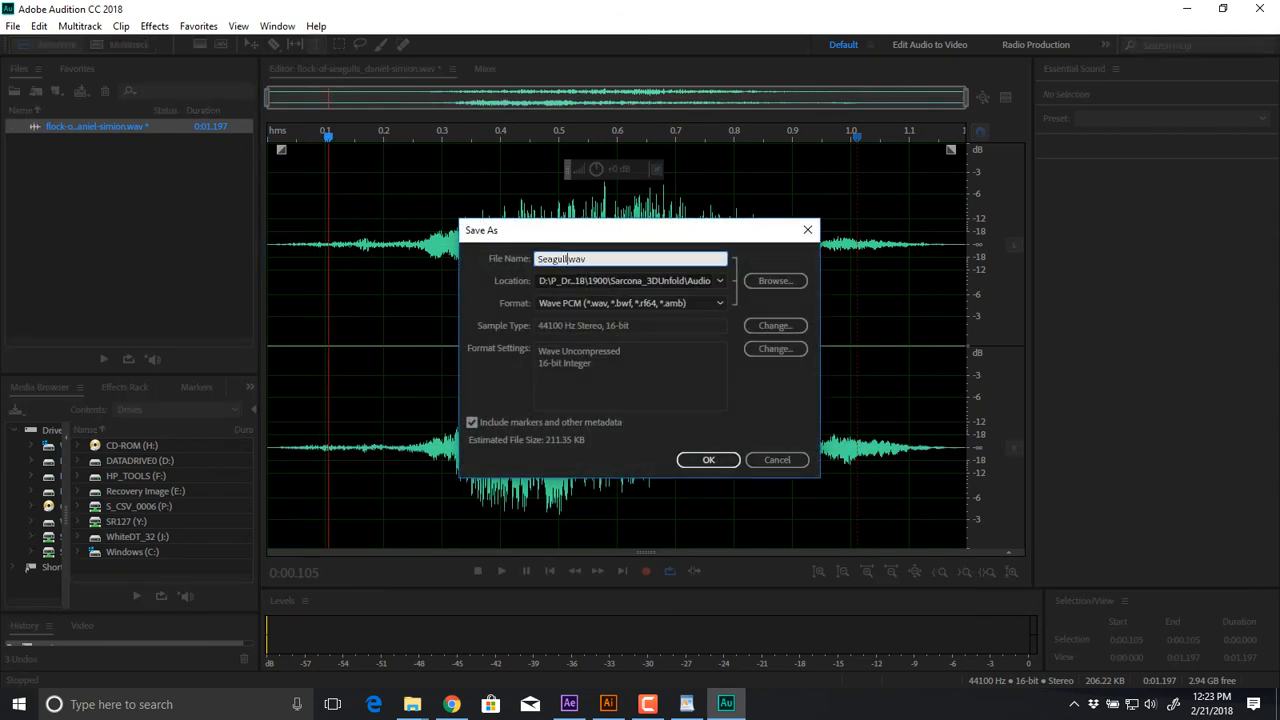
key("Return")
key("ctrl+w")
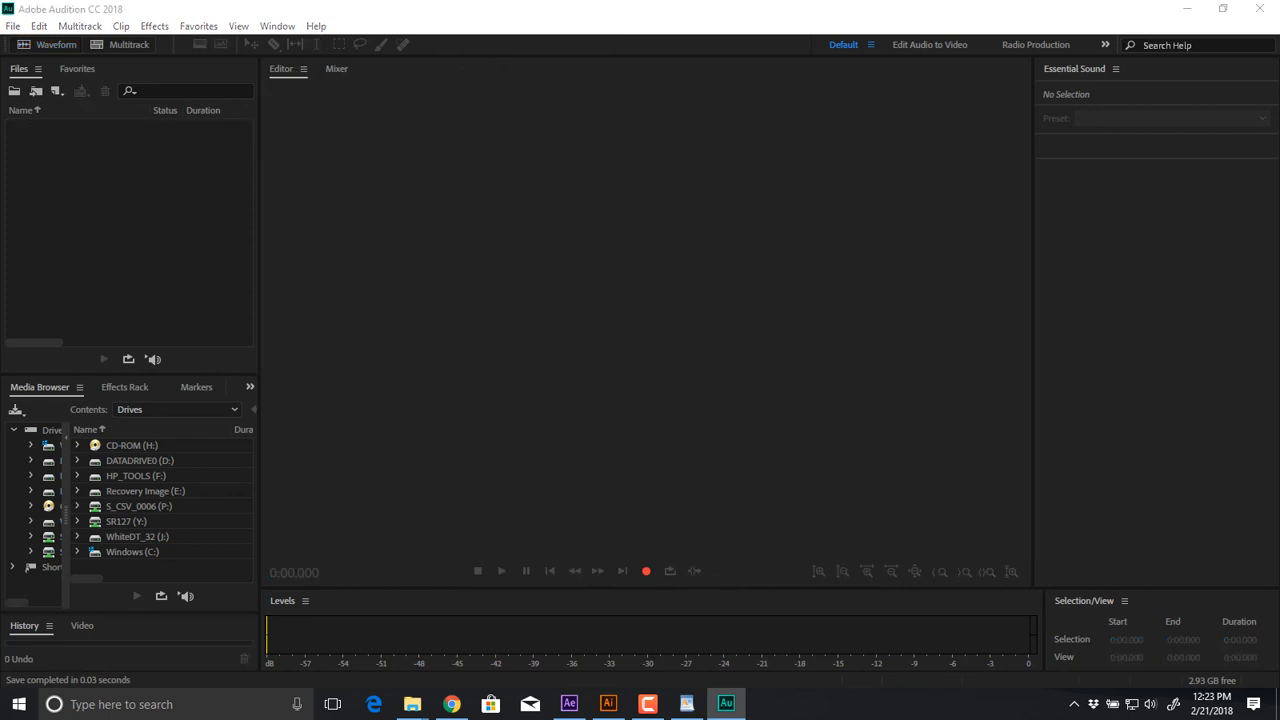
Import the Torpedo Launch WAV from the file browser, open its waveform and play it from the start
left_click_drag(704, 300, 120, 200)
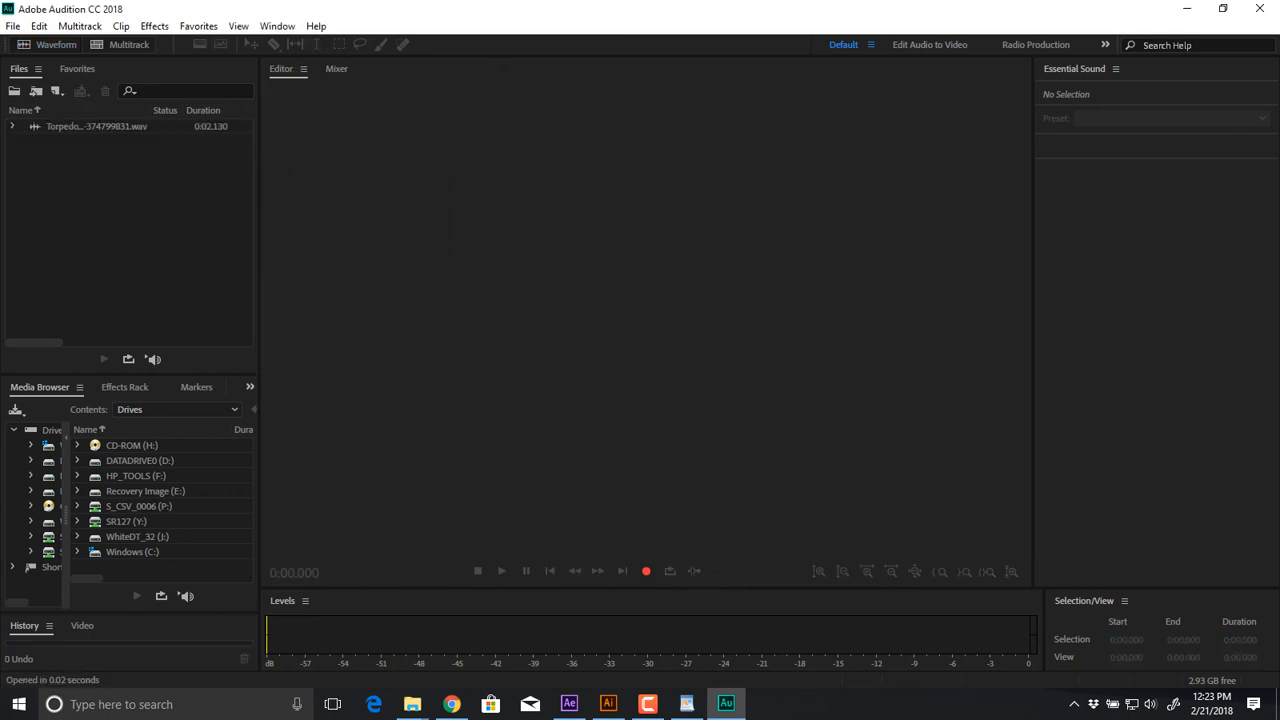
key("space")
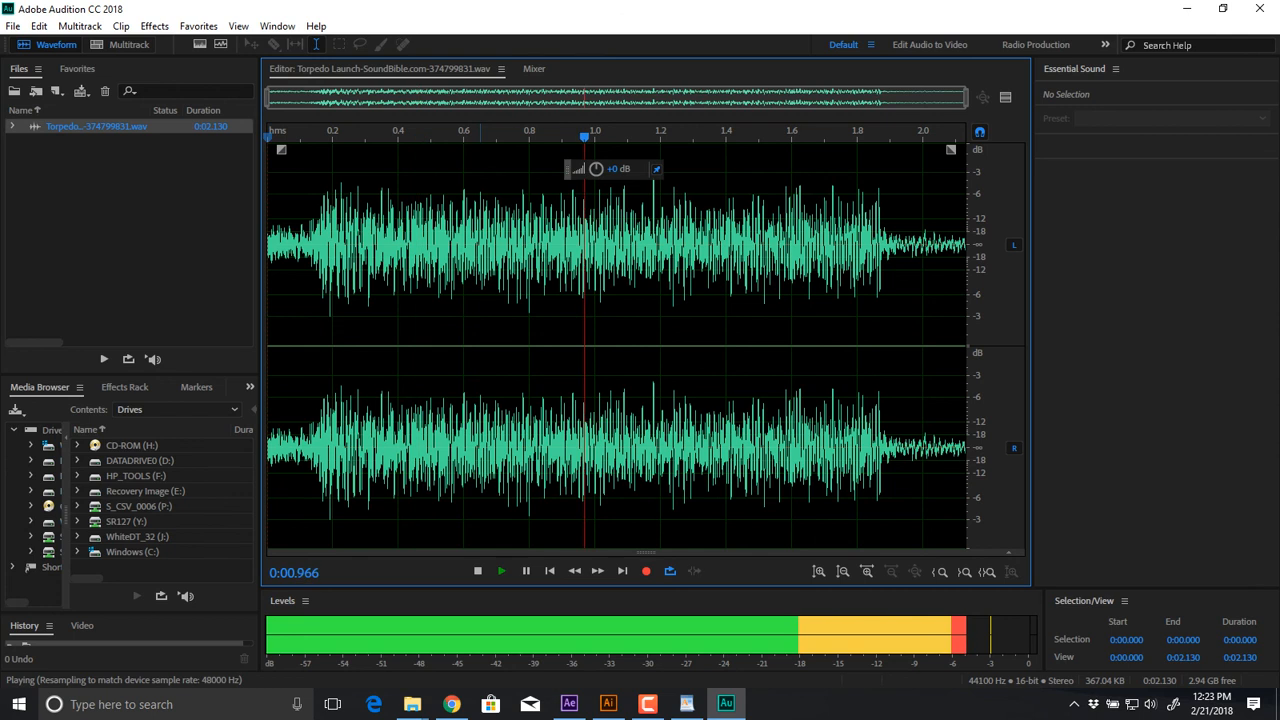
key("space")
Audition the torpedo sound over 0:00.126 to 0:01.903, its first 0.656 seconds and its first 0.859 seconds
left_click_drag(309, 300, 891, 300)
key("space")
key("space")
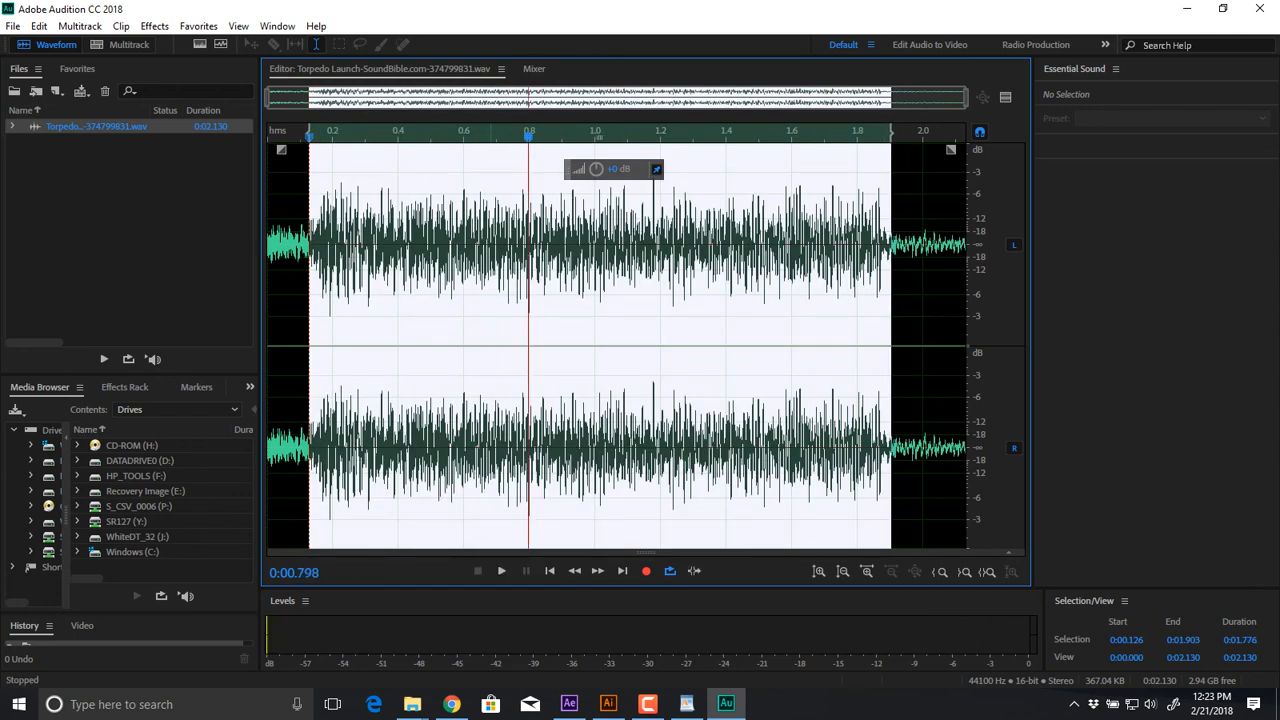
left_click(438, 300)
left_click_drag(482, 300, 267, 300)
key("space")
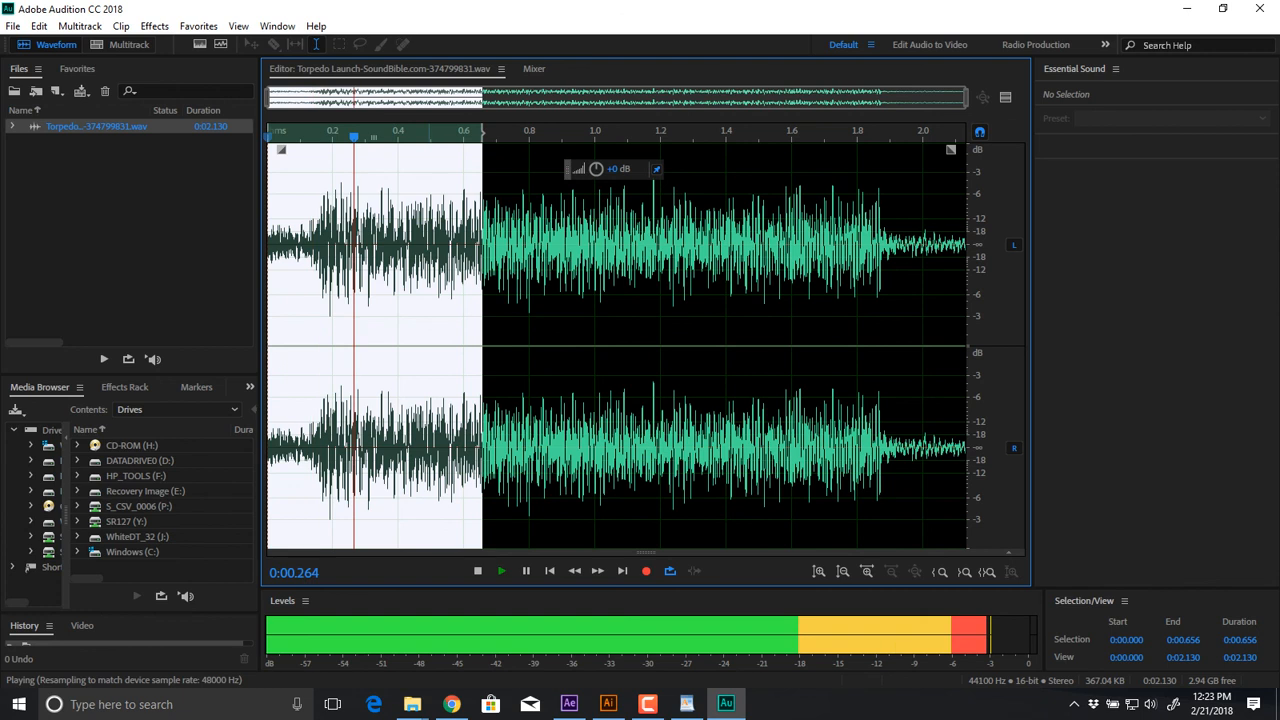
key("space")
left_click_drag(549, 300, 267, 300)
key("space")
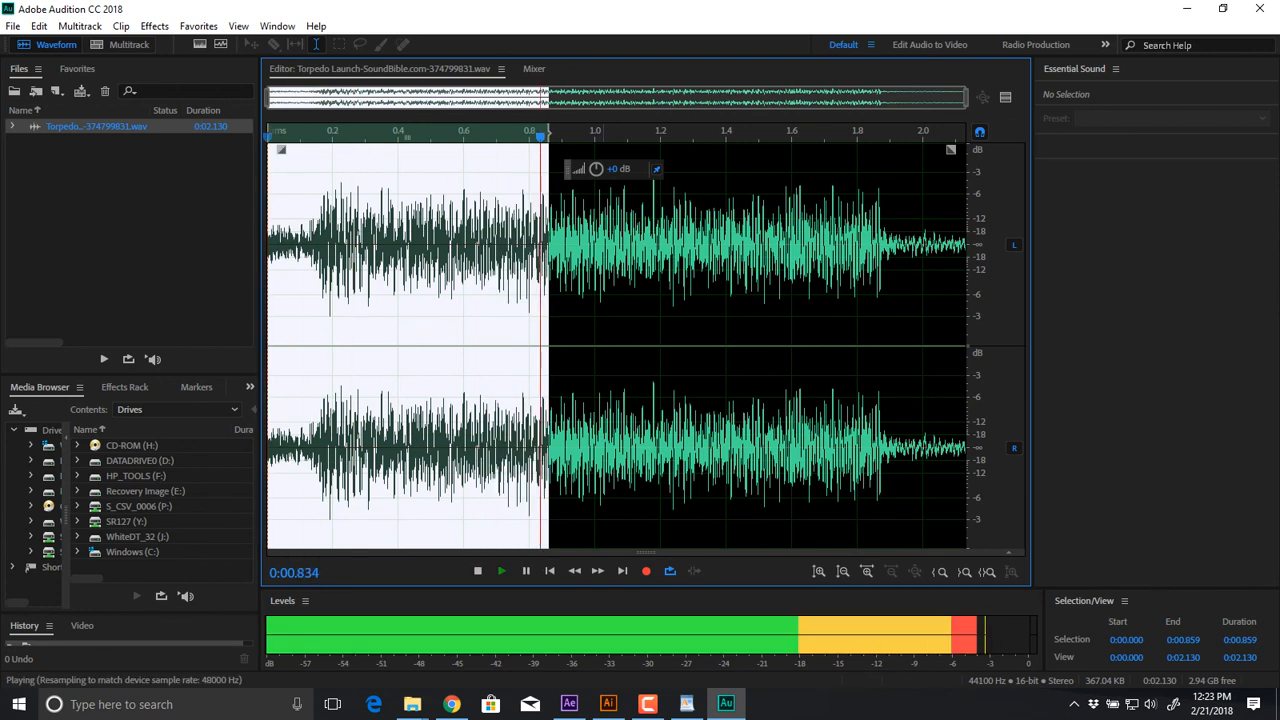
Audition the torpedo sound from 0:01.676 to the end, 0:01.000 to the end, and 0:00.551 to 0:01.781
left_click_drag(817, 300, 966, 300)
key("space")
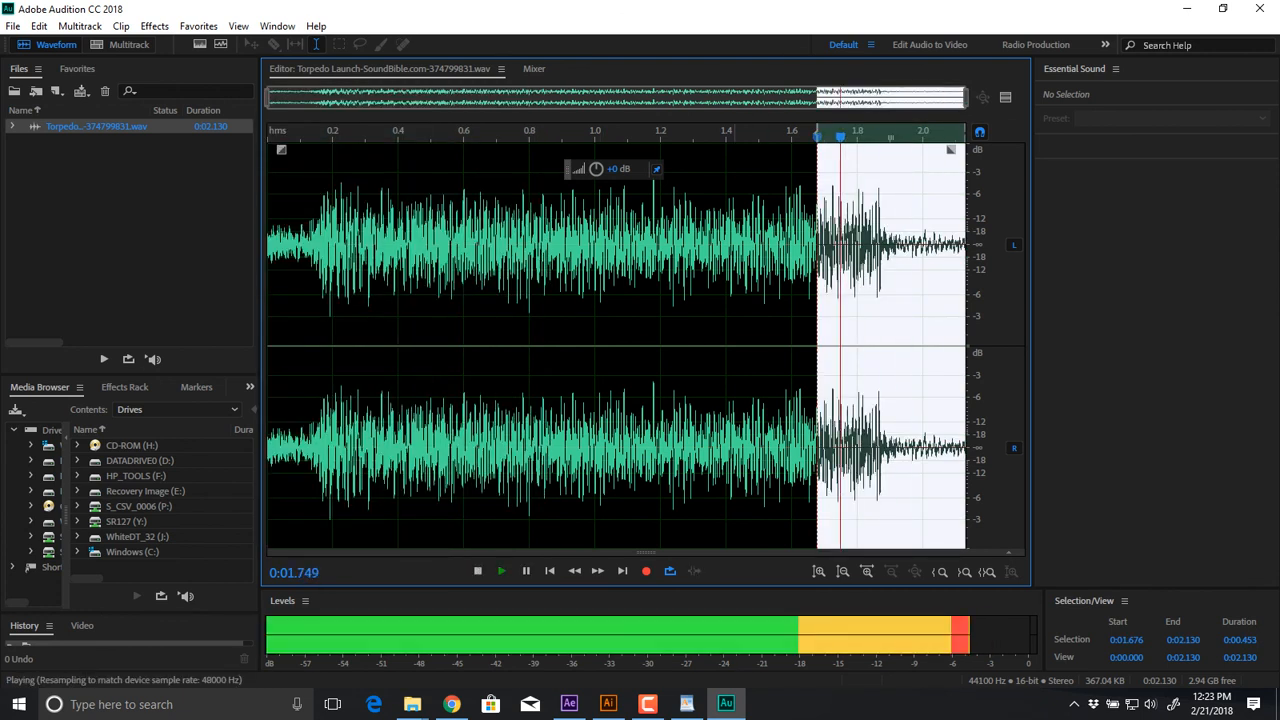
key("space")
left_click_drag(595, 300, 966, 300)
key("space")
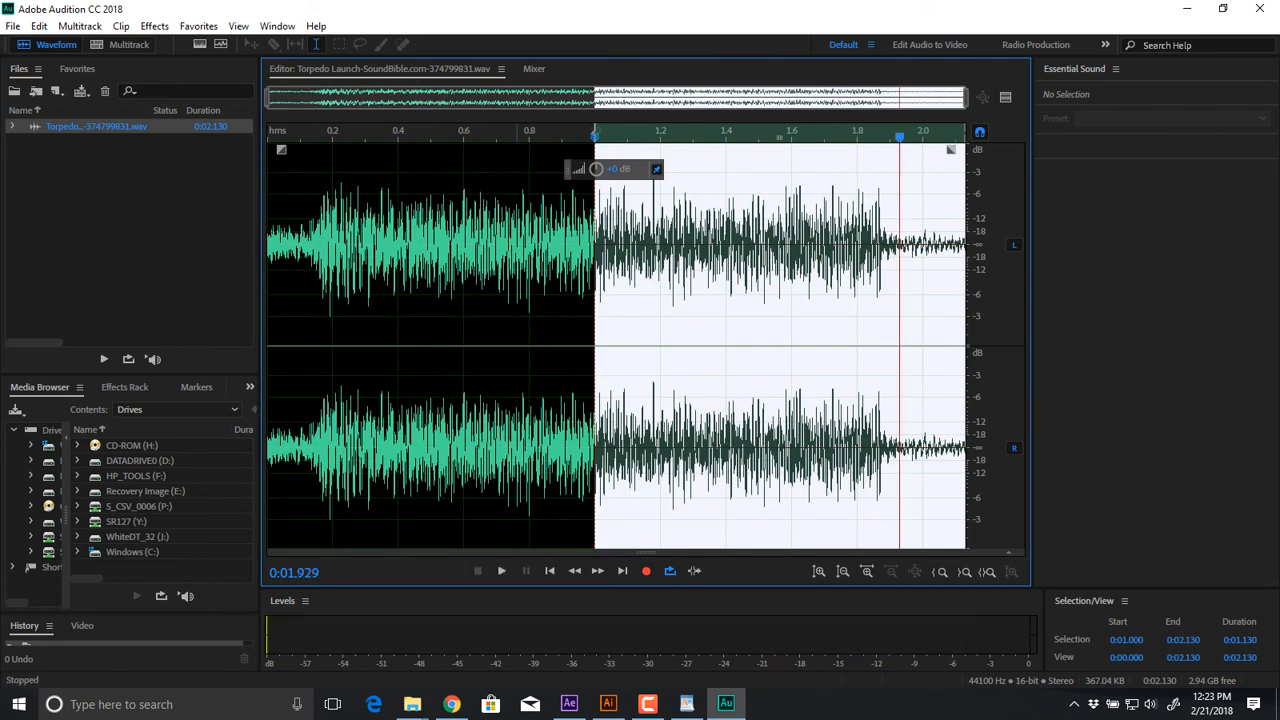
left_click_drag(448, 300, 851, 300)
key("space")
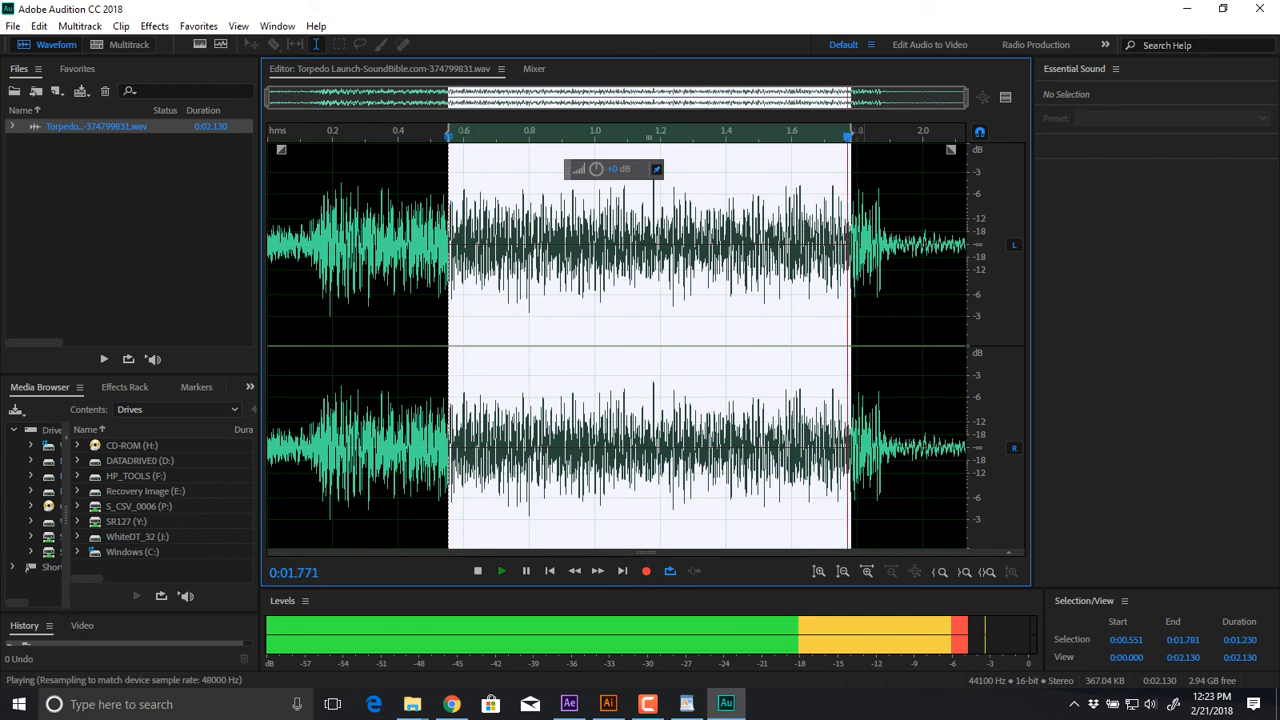
left_click(891, 300)
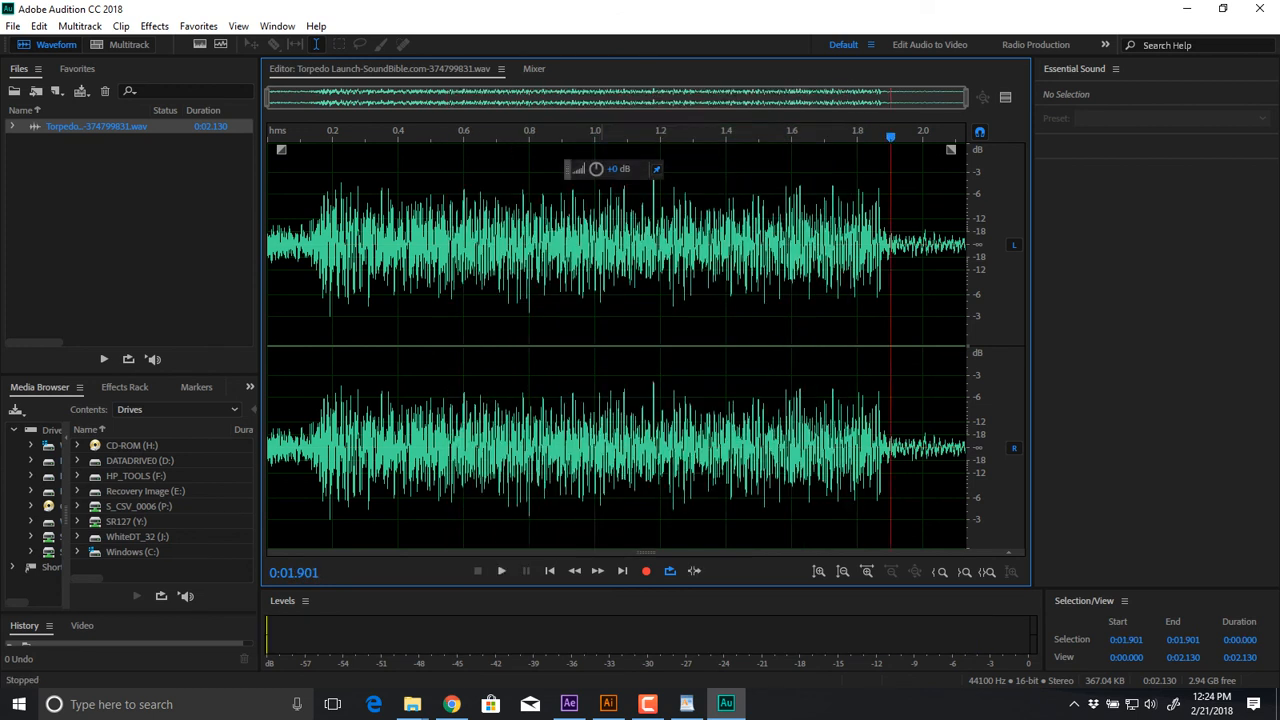
Select the torpedo sound from 0:00.820 to 0:01.869 and preview the selection as a loop
left_click(536, 300)
key("space")
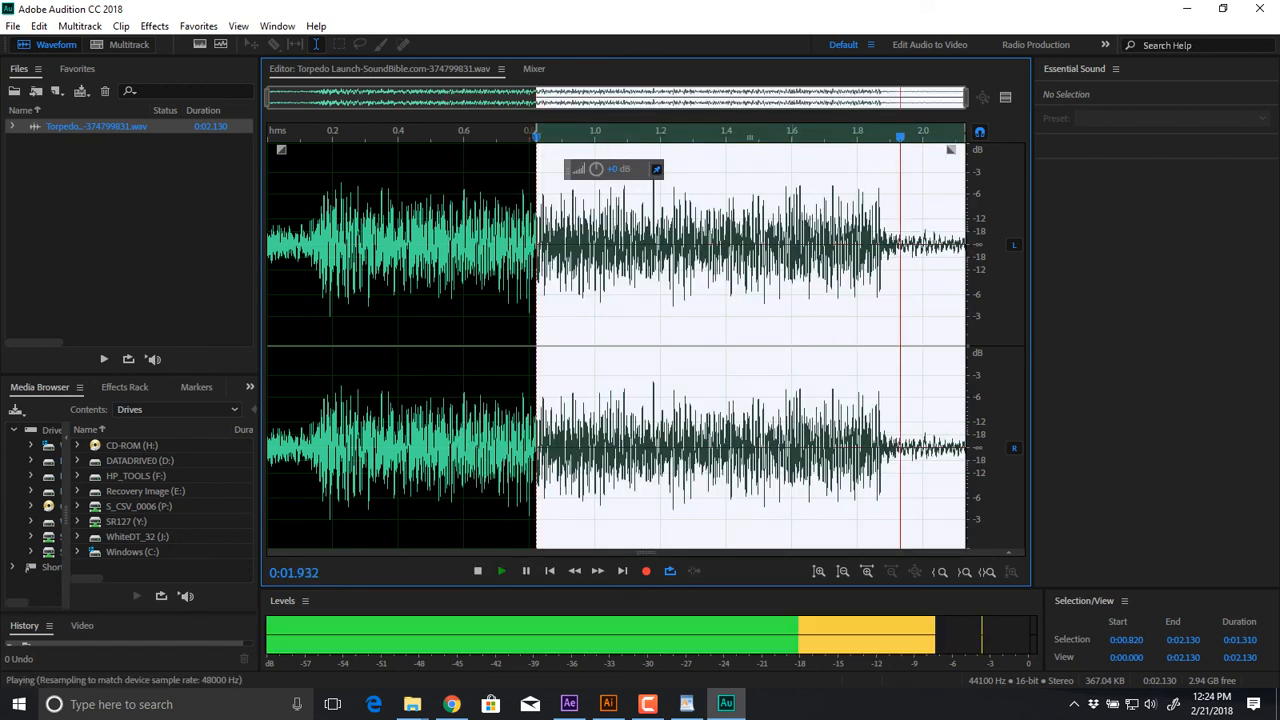
key("space")
left_click_drag(965, 300, 880, 300)
key("space")
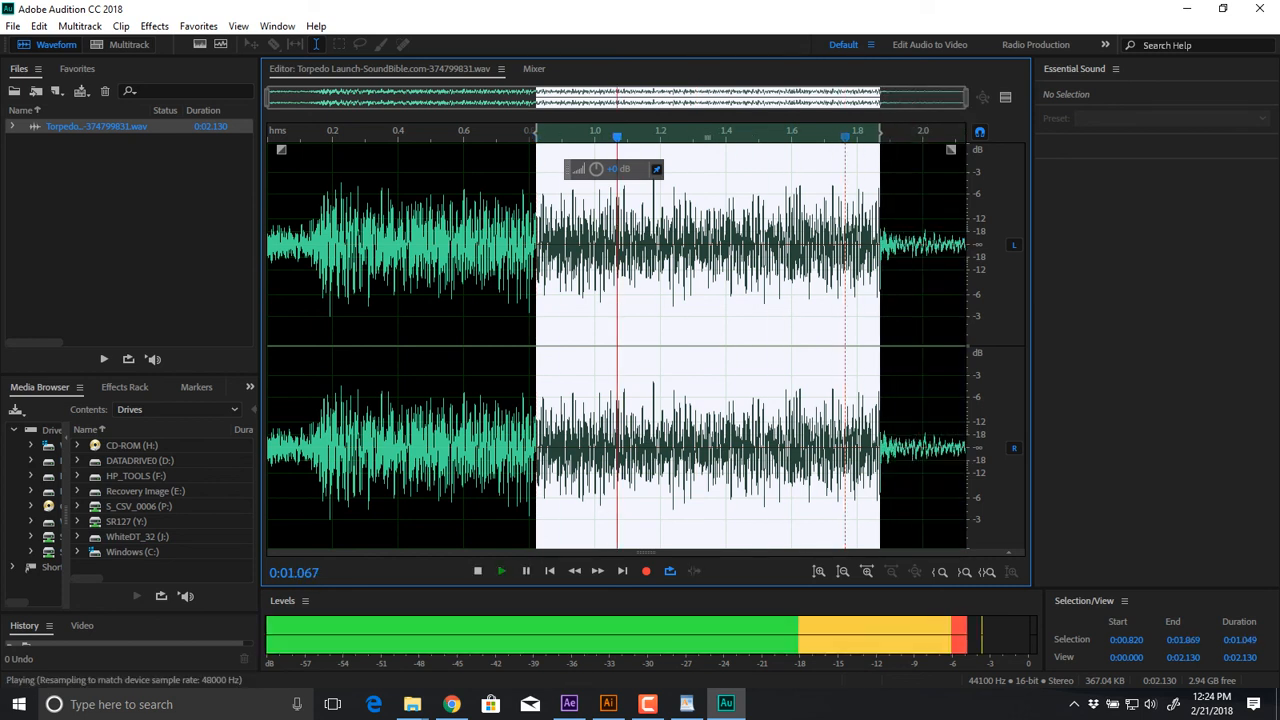
key("space")
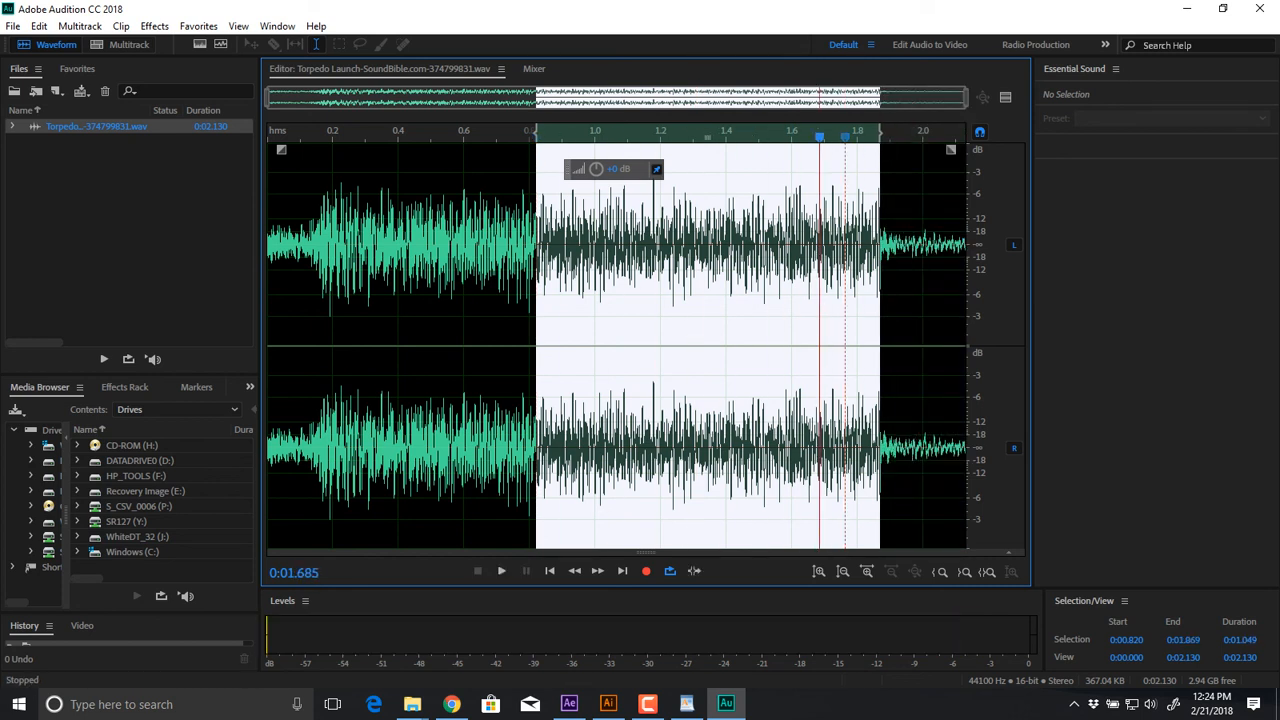
Pull the end of the torpedo selection back to 0:01.847, previewing the loop after each adjustment
left_click_drag(880, 300, 873, 300)
key("space")
key("space")
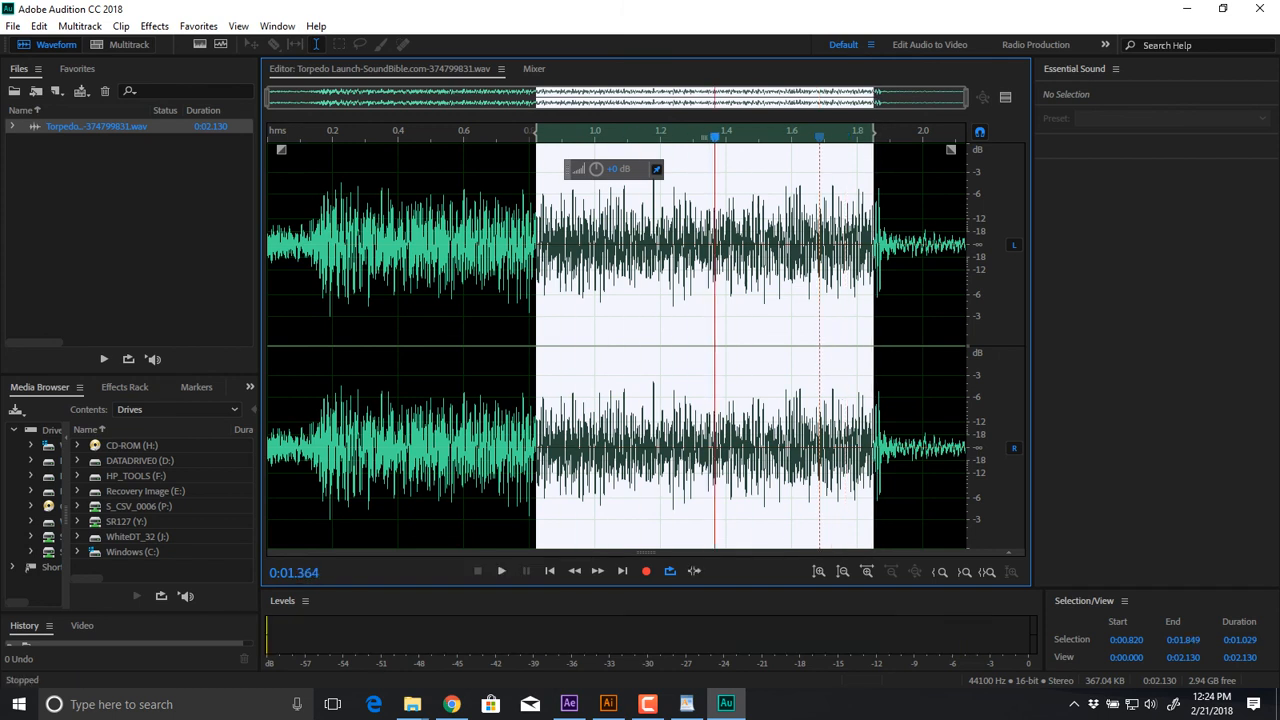
key("space")
key("space")
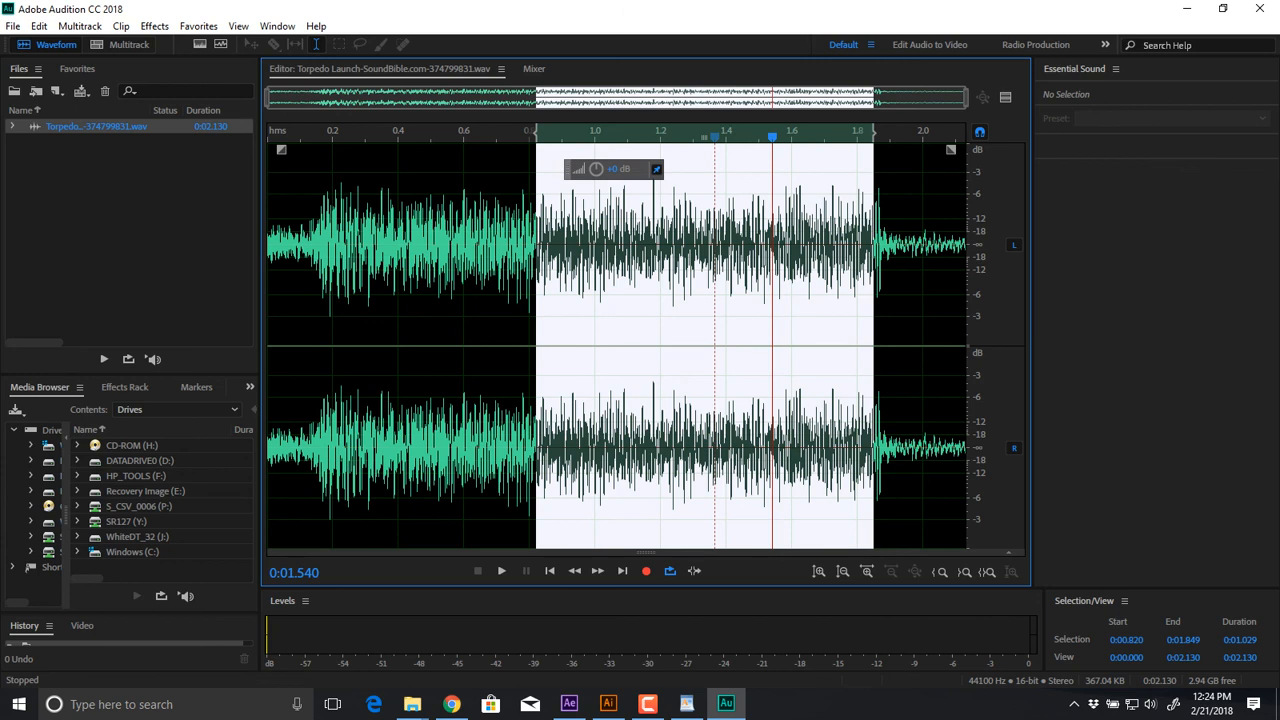
left_click_drag(873, 300, 872, 300)
key("space")
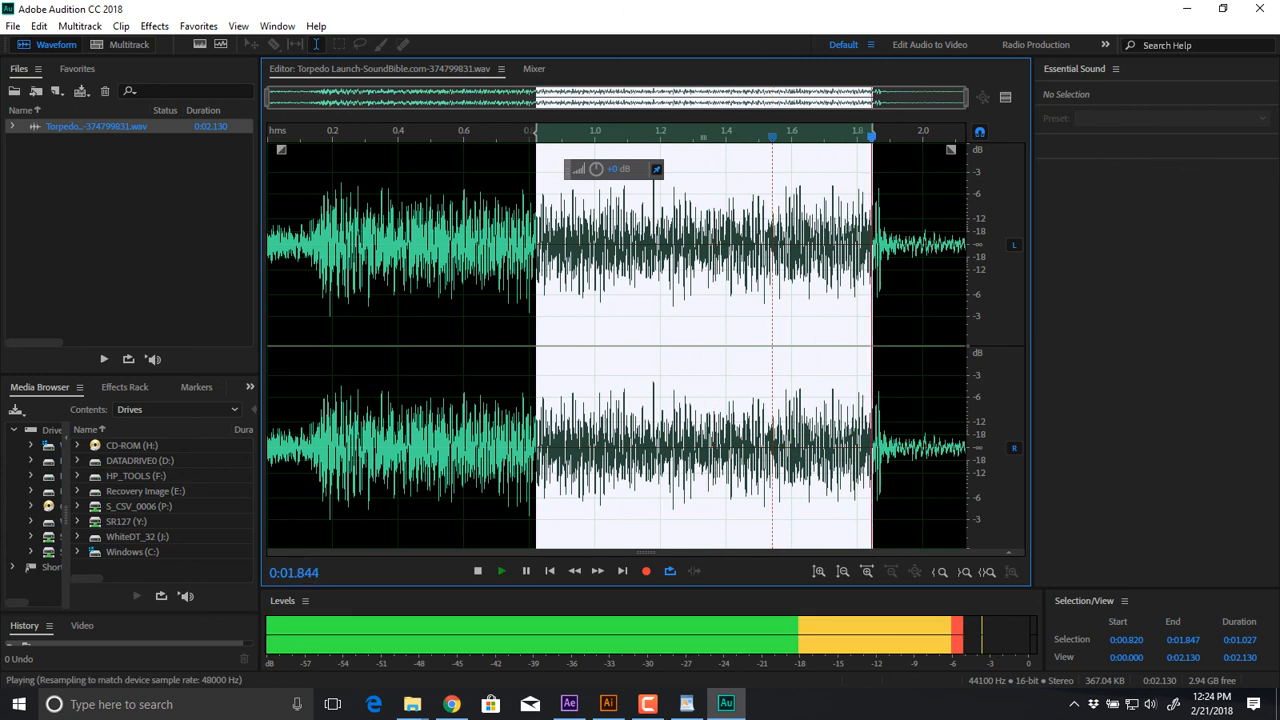
key("space")
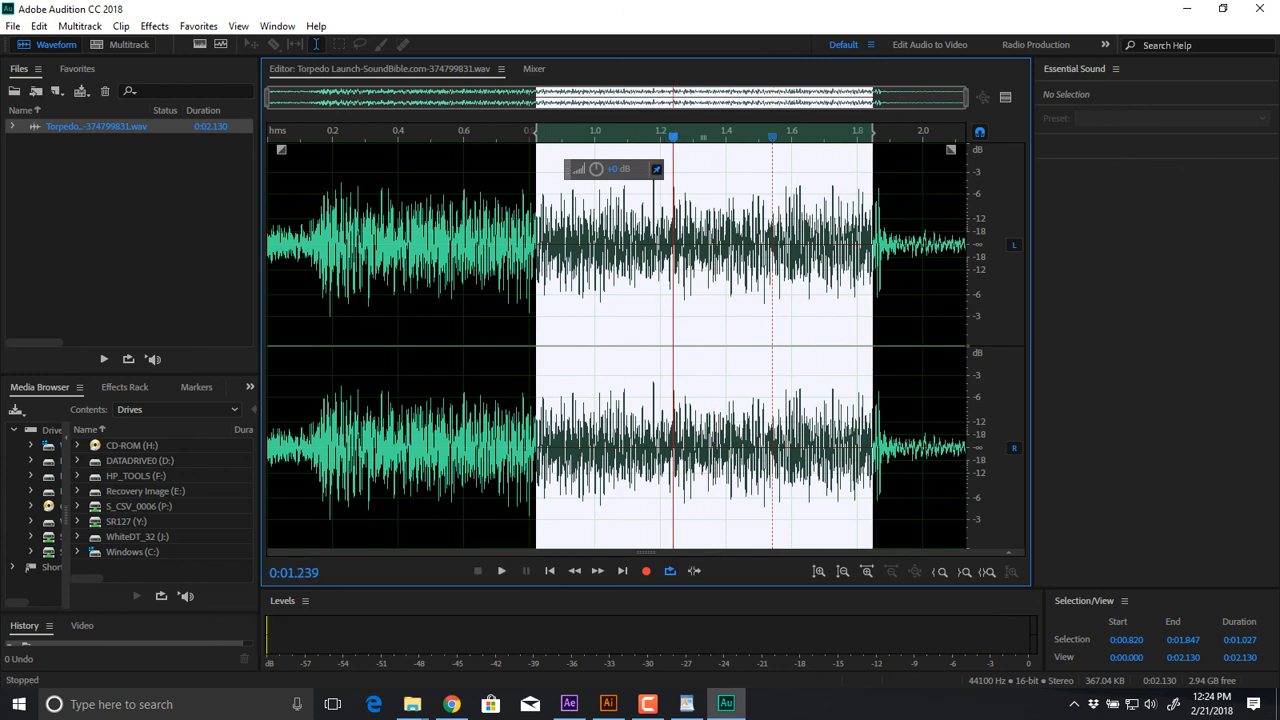
Move the start of the torpedo selection to 0:00.832 while previewing the loop, and crop the recording to the selection
left_click_drag(536, 300, 538, 300)
key("space")
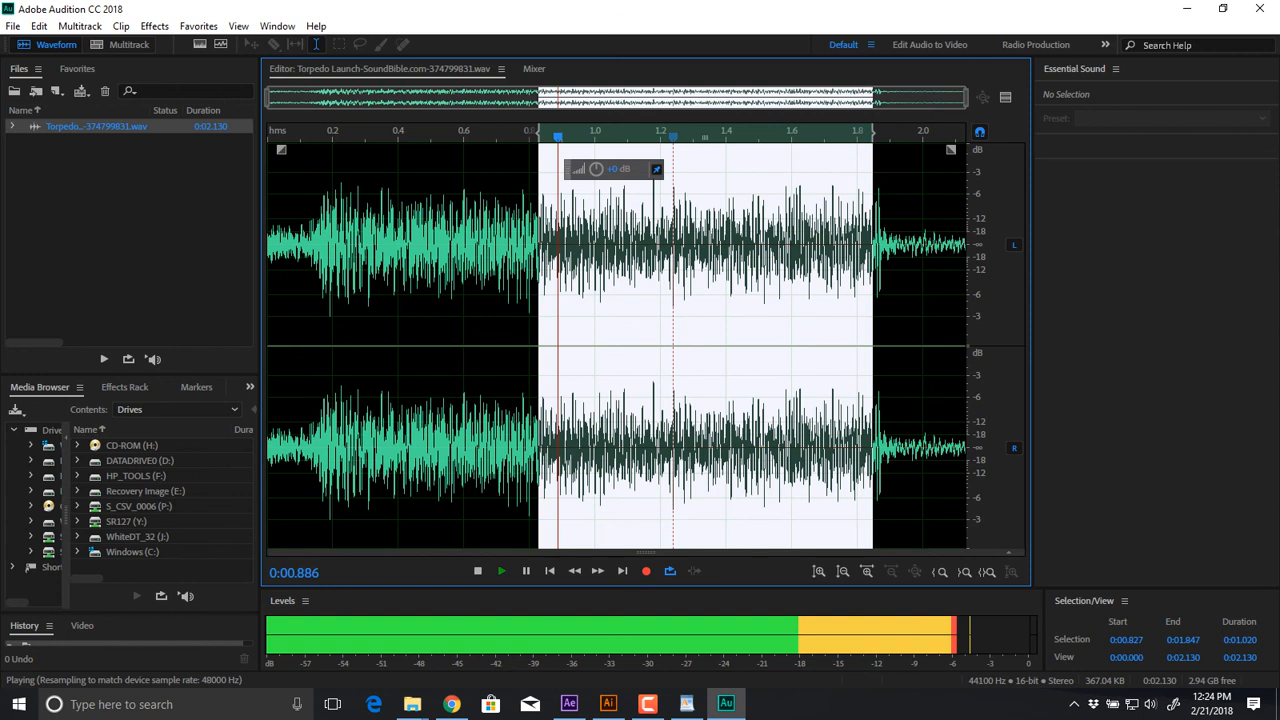
key("space")
key("shift+j")
key("space")
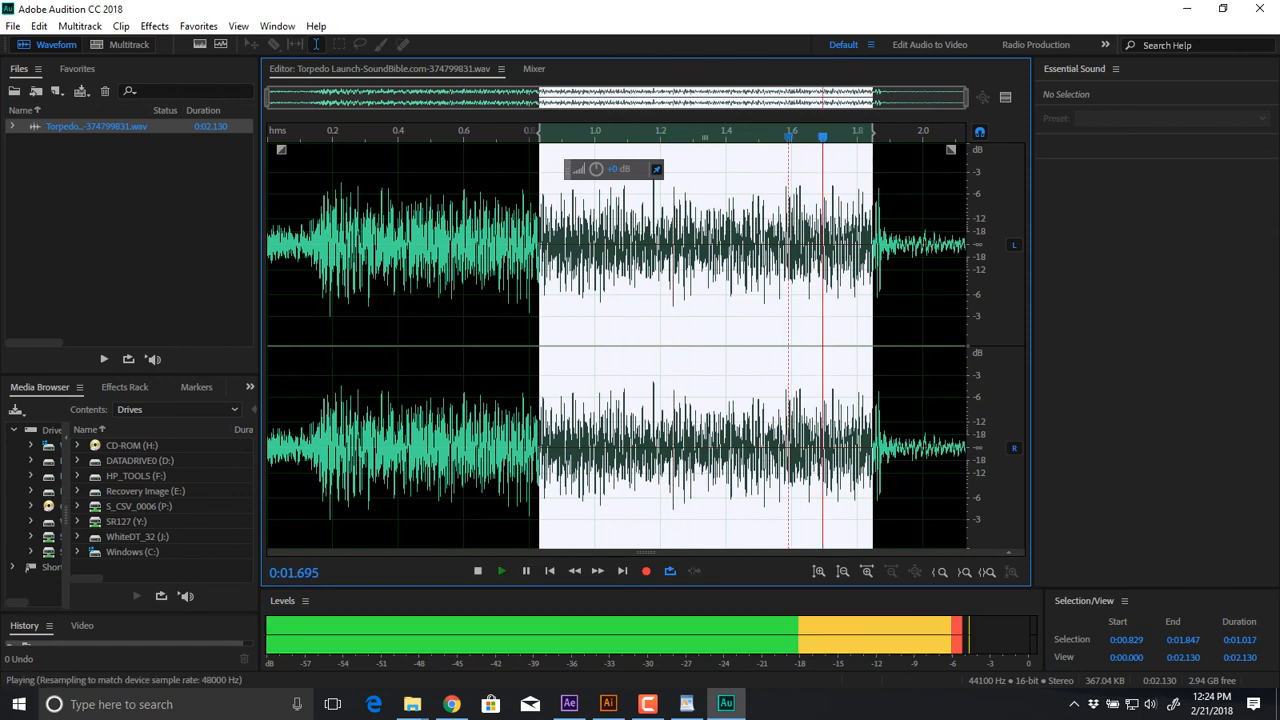
key("shift+j")
key("space")
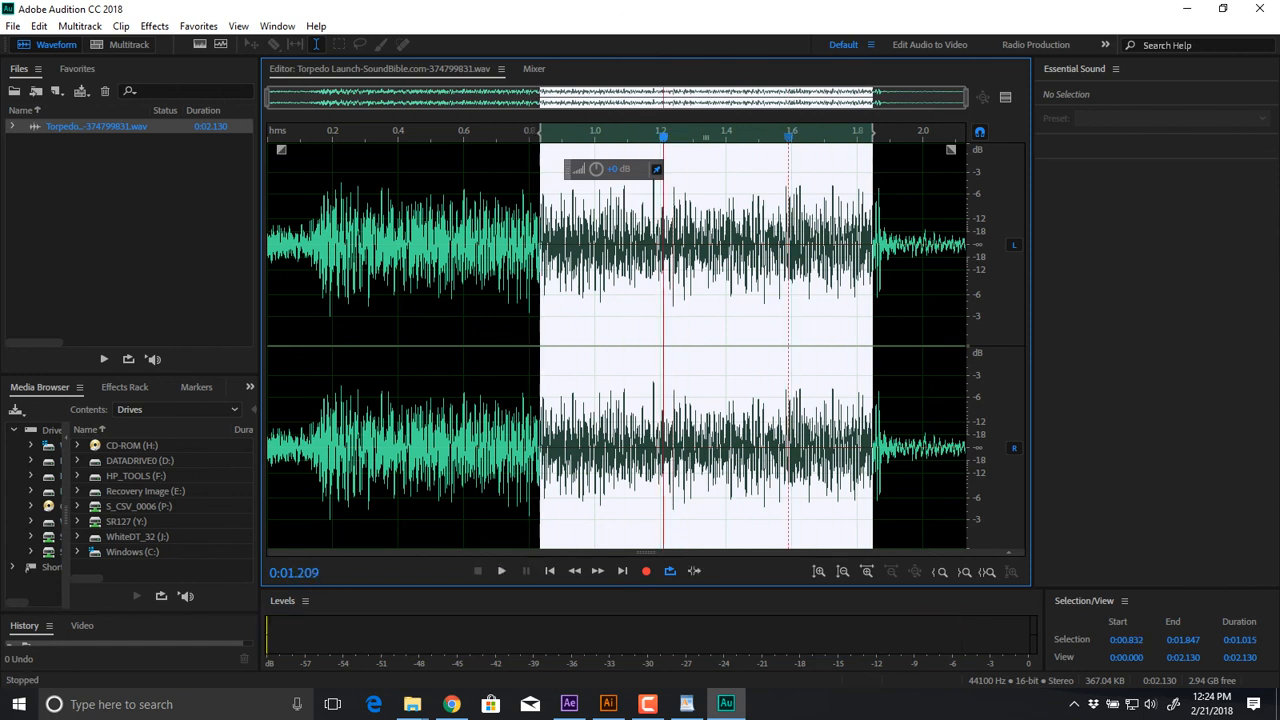
left_click(39, 26)
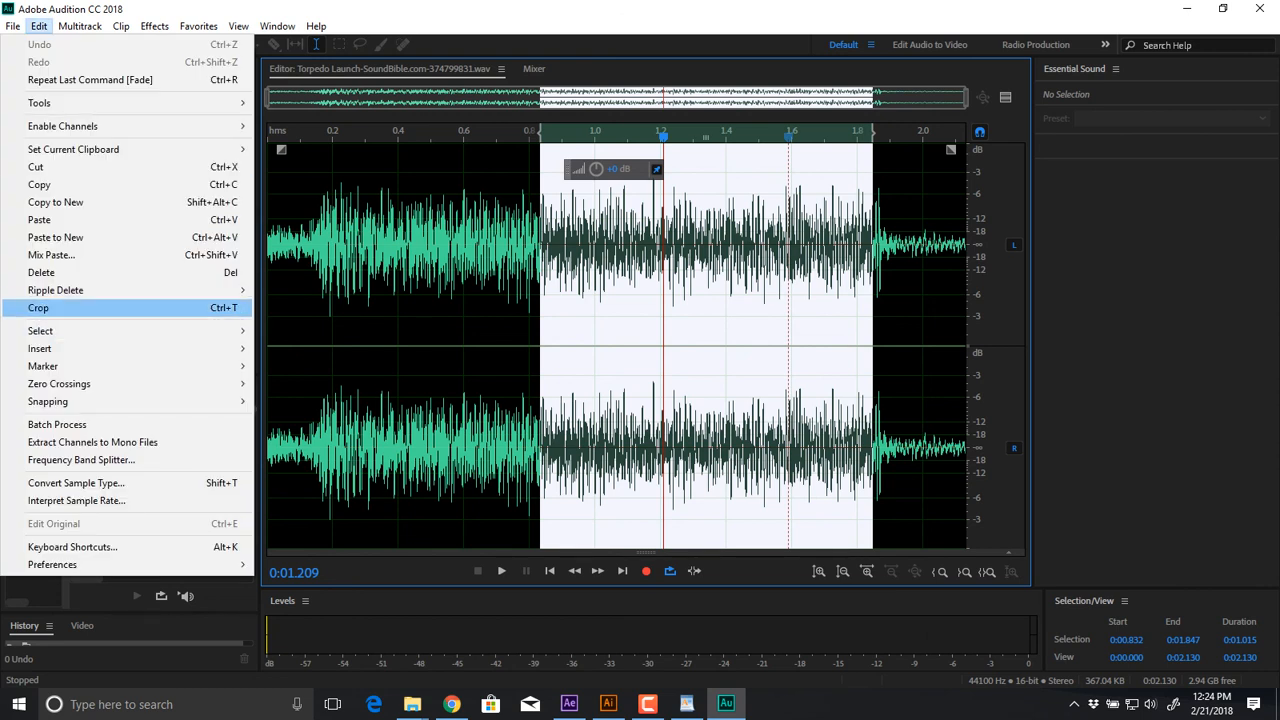
left_click(50, 307)
Add short linear fades at the beginning and end of the cropped torpedo sound and play the result
left_click_drag(281, 150, 302, 150)
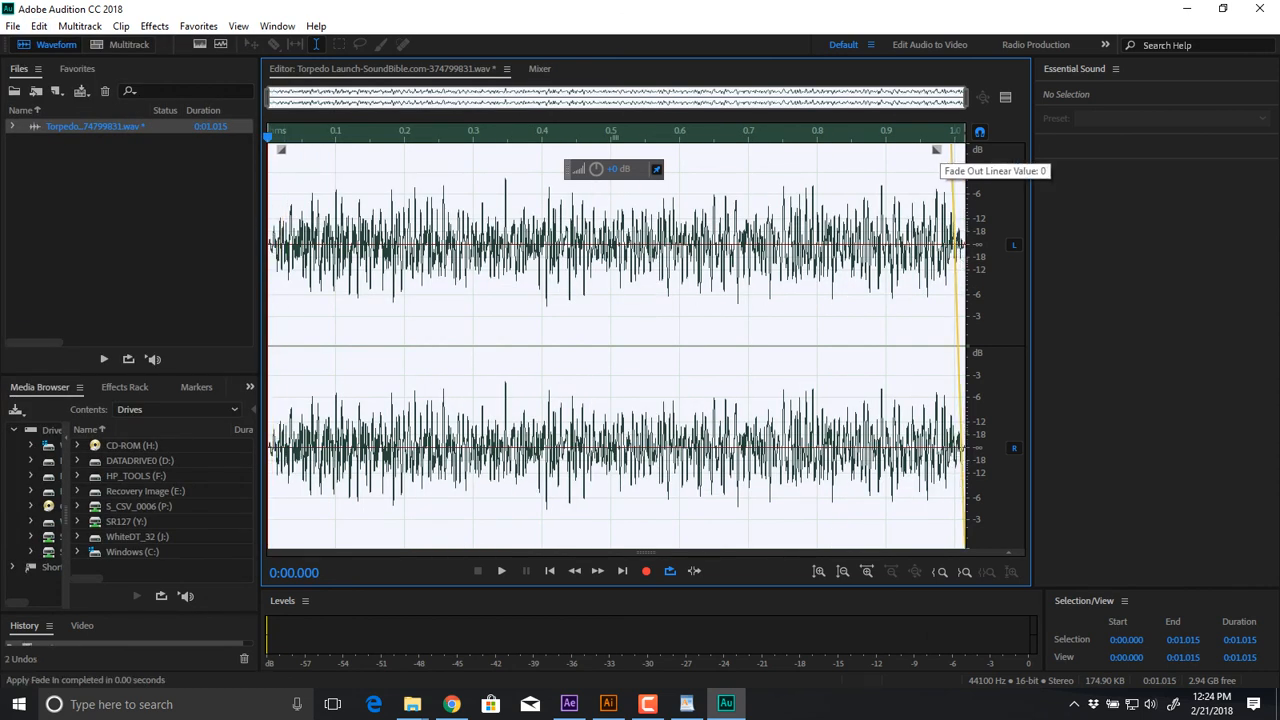
key("space")
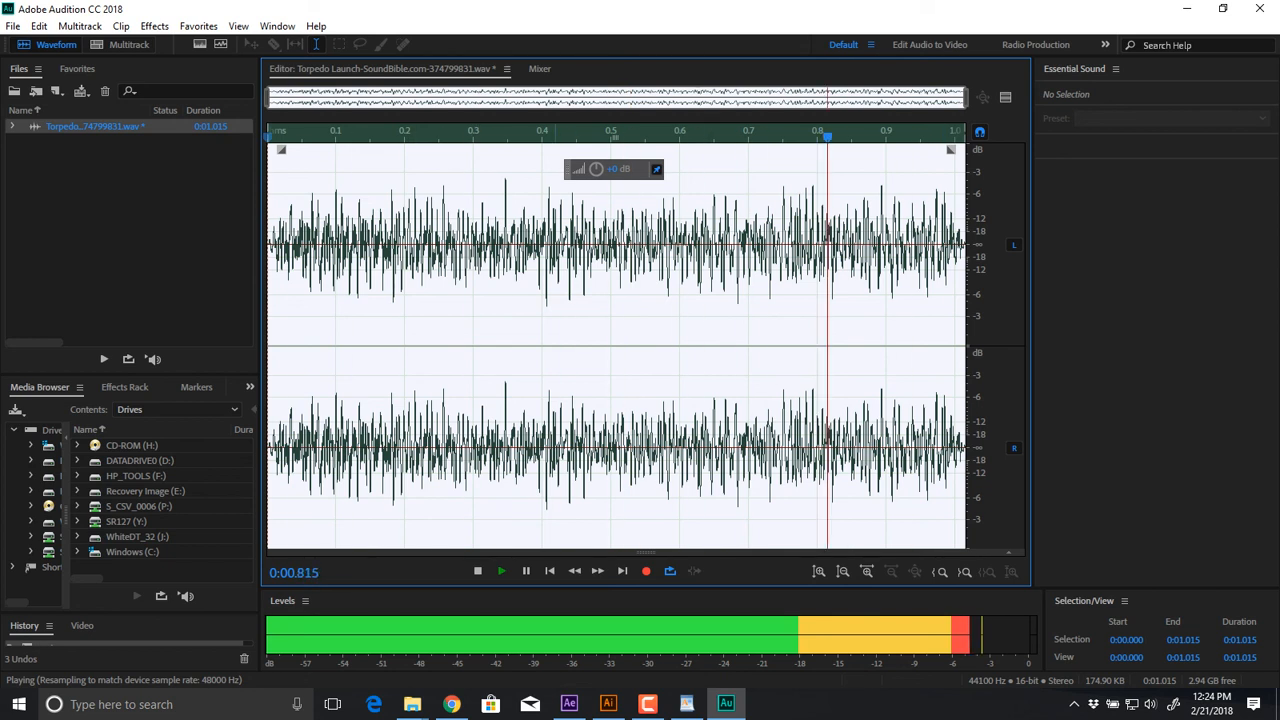
key("space")
key("space")
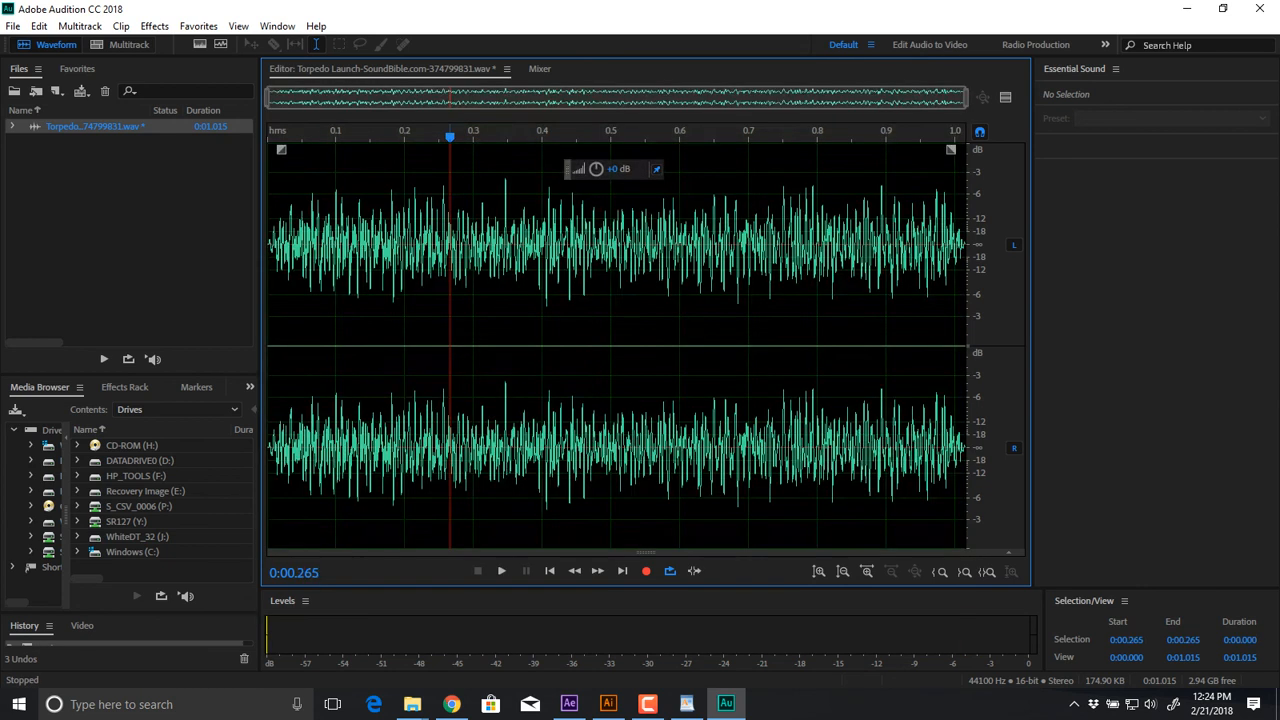
key("space")
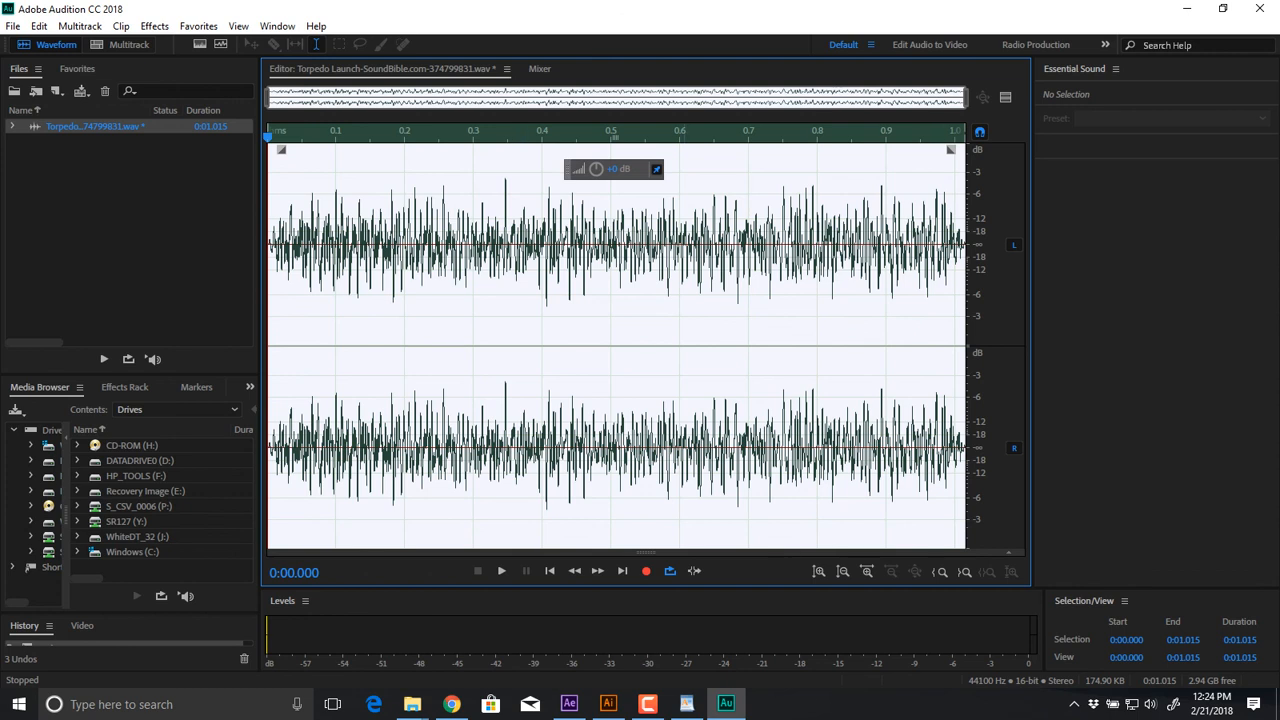
Switch to After Effects and preview the bird animation in the PirateMap_Pieces composition from about 2 seconds
key("alt+Tab")
key("alt+Tab")
key("alt+Tab")
key("alt+Tab")
key("alt+Tab")
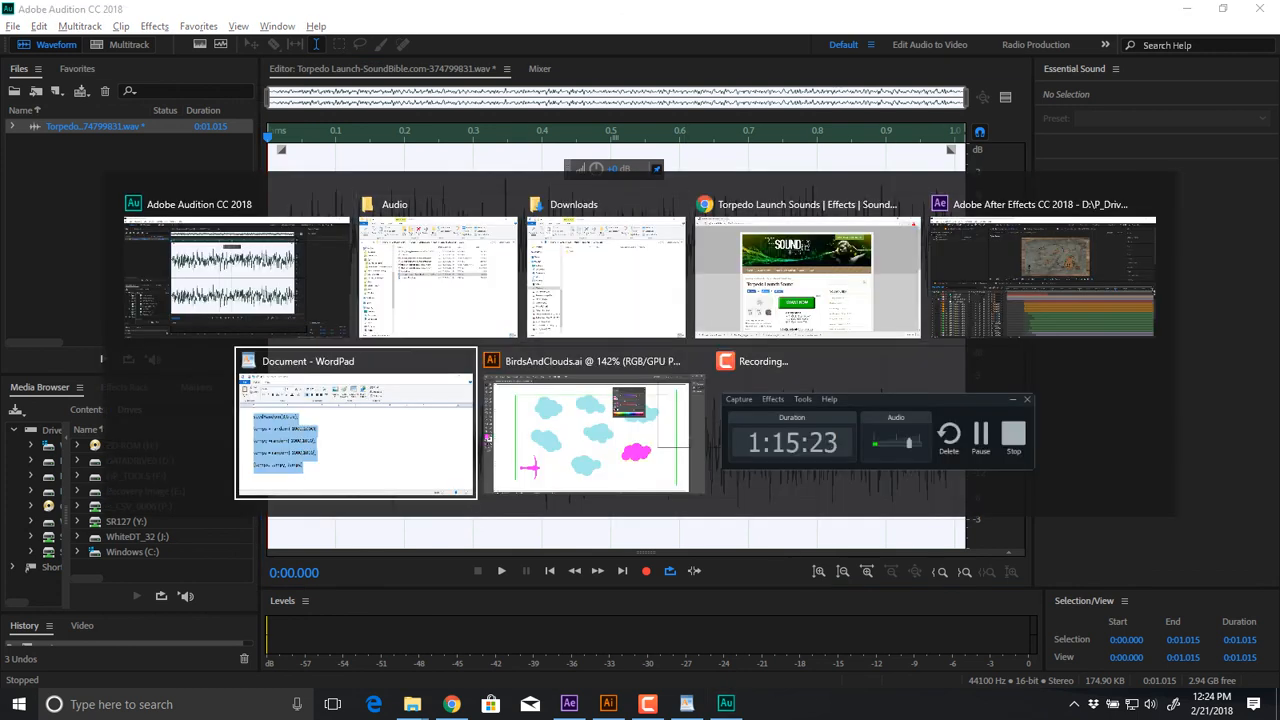
key("alt+shift+Tab")
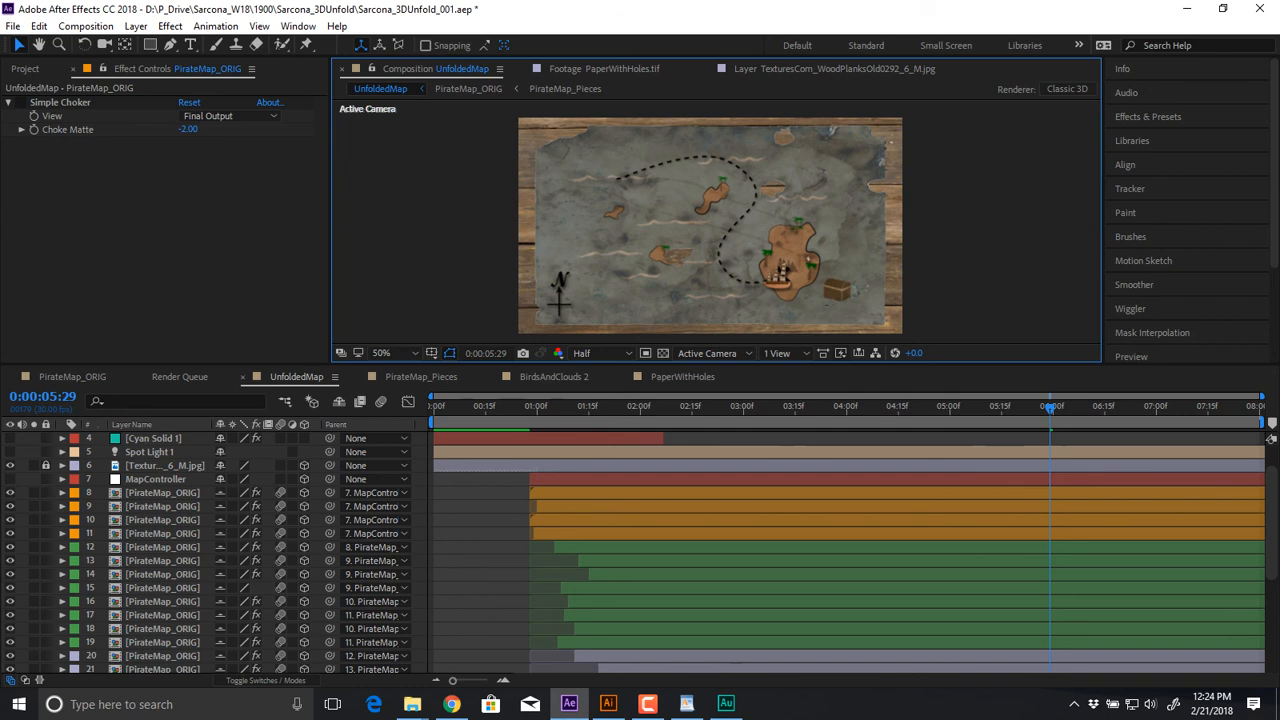
left_click(421, 377)
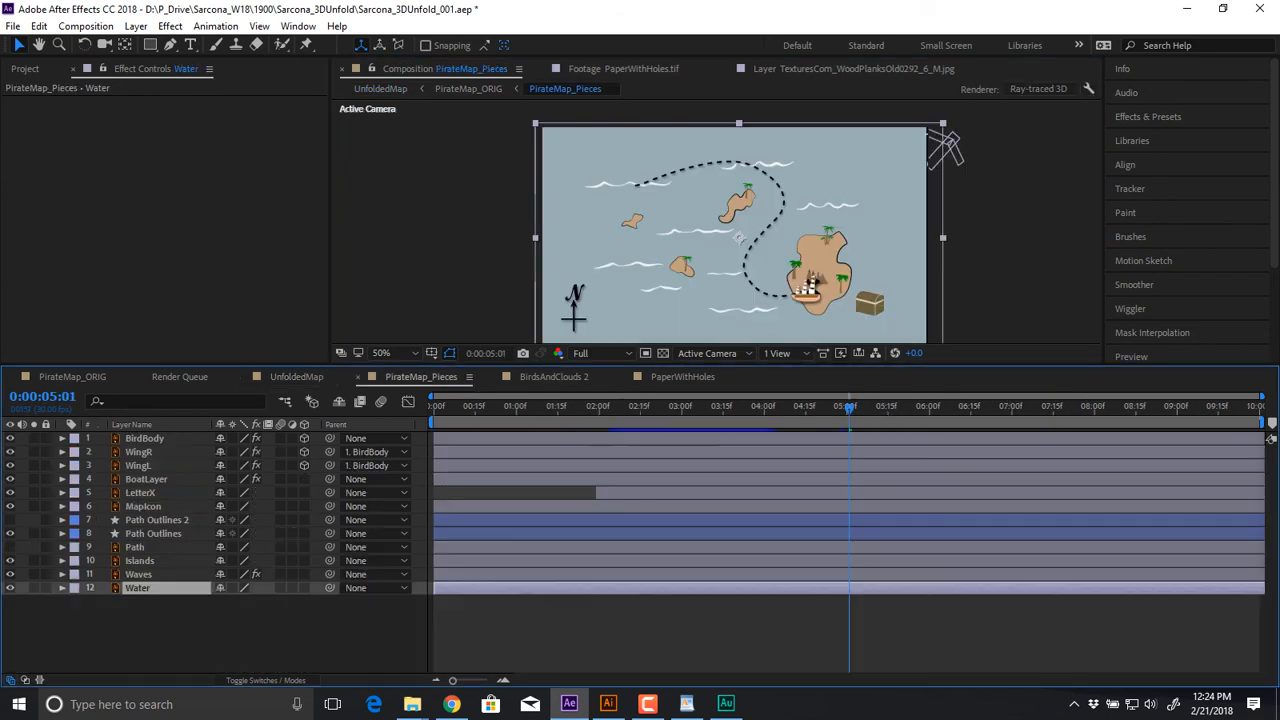
left_click_drag(649, 408, 604, 408)
key("space")
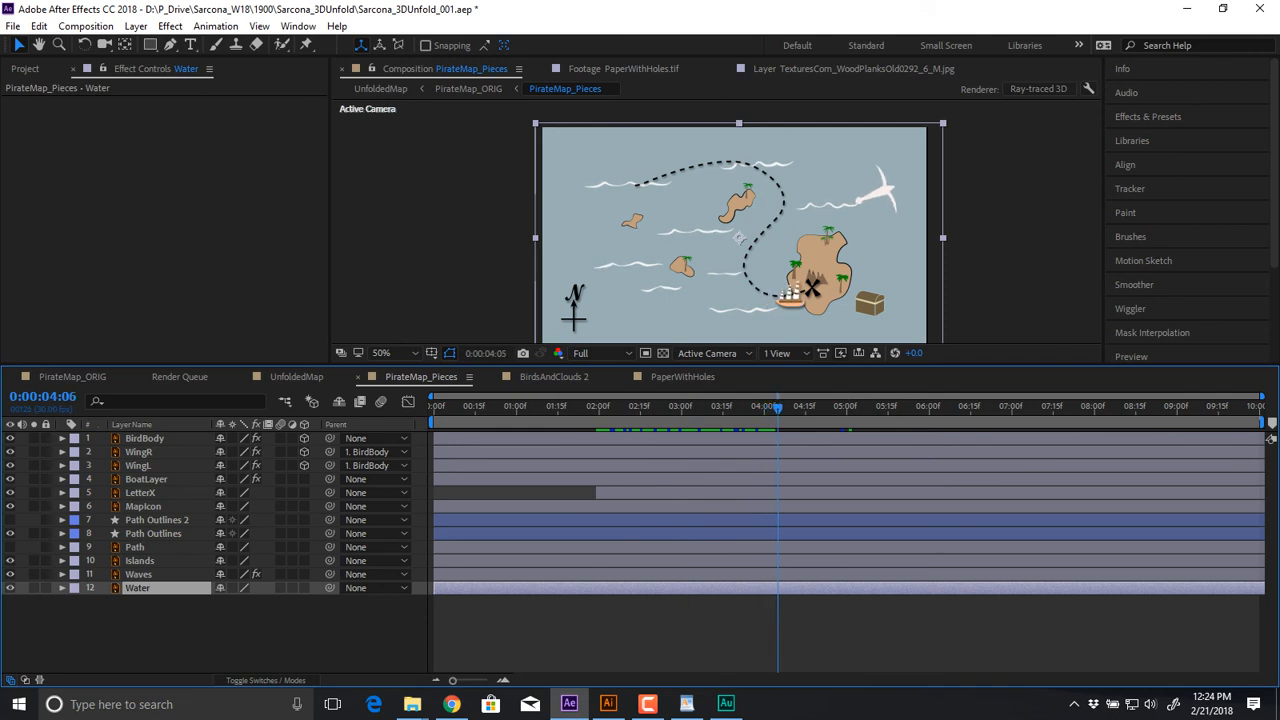
Switch to Audition, save the edited torpedo sound as BoatMove.wav in the project's Audio folder, and close the file
key("alt+Tab")
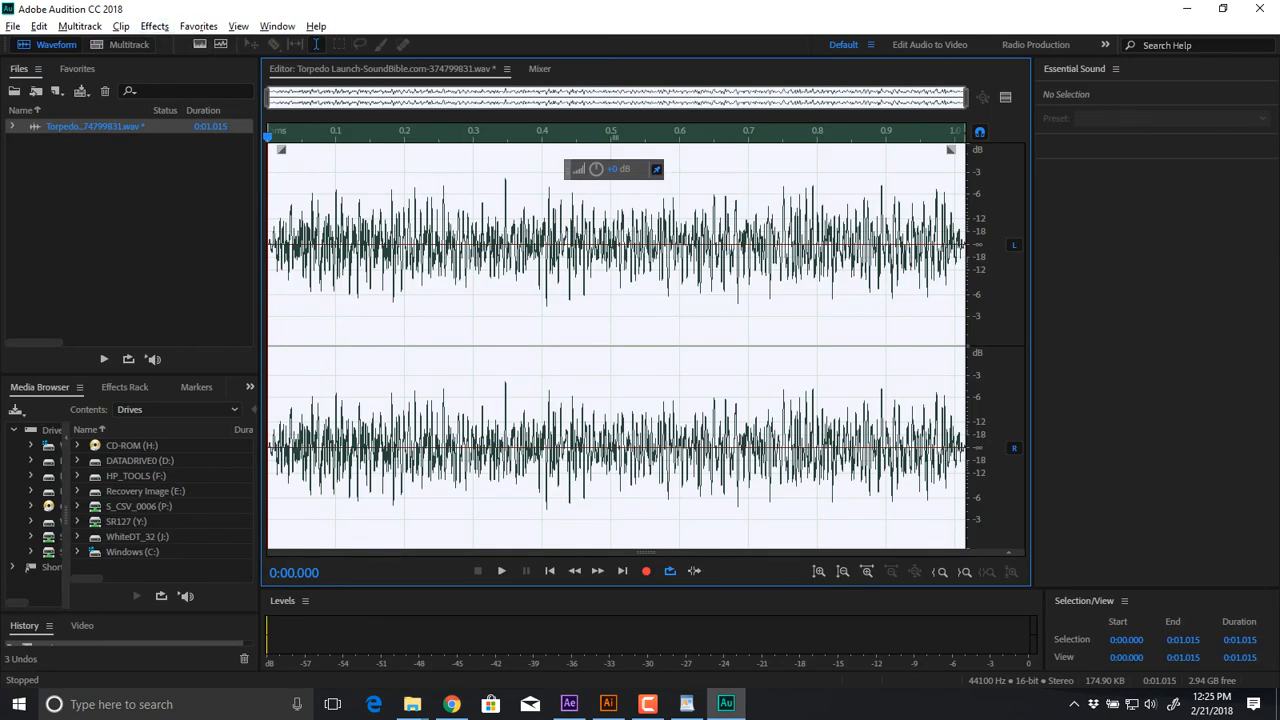
key("ctrl+shift+s")
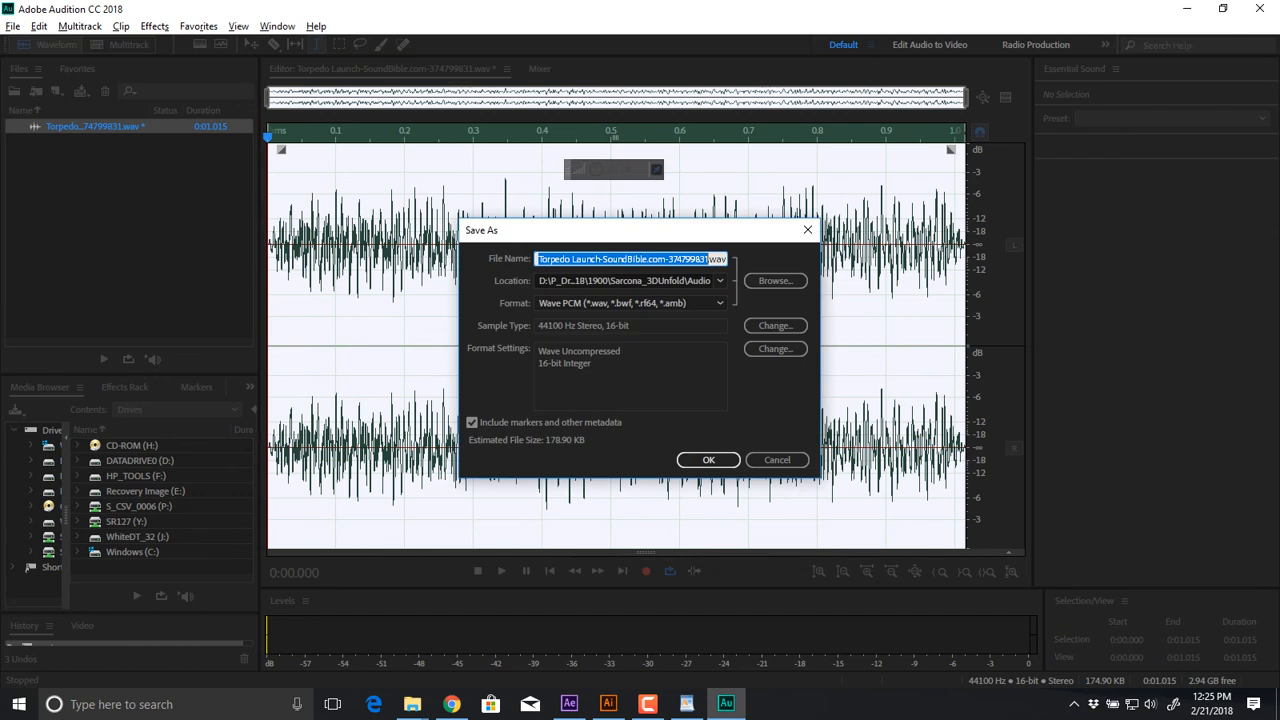
type("BoatMove")
key("Return")
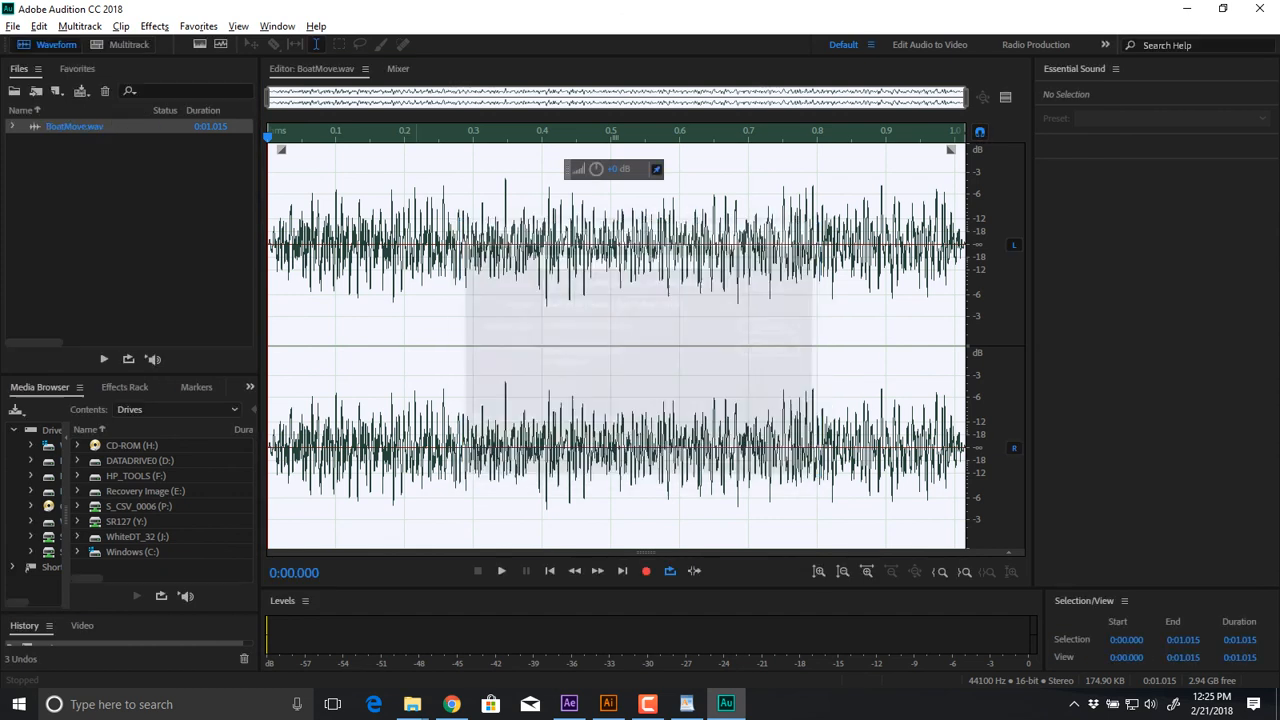
key("ctrl+w")
Switch to After Effects and move the BirdsAndClouds 2 composition into the Compositions folder and its layers folder into Artwork
key("alt+Tab")
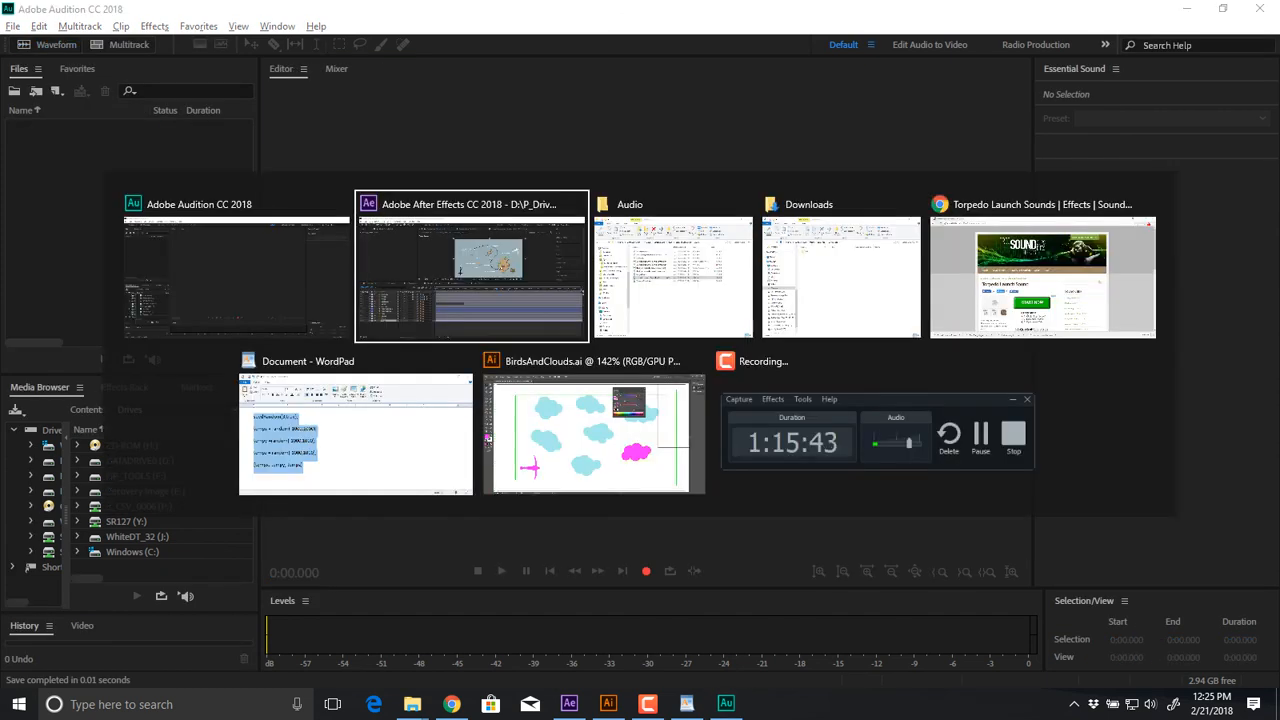
key("ctrl+0")
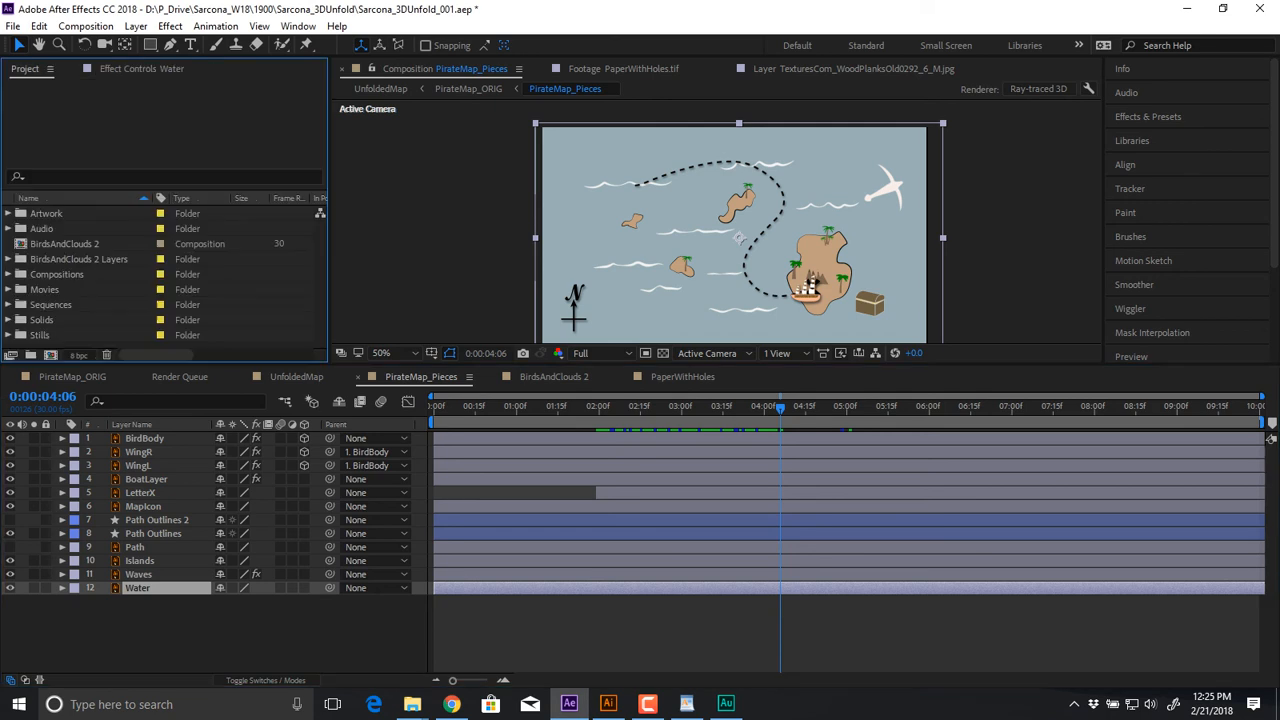
left_click_drag(180, 364, 180, 455)
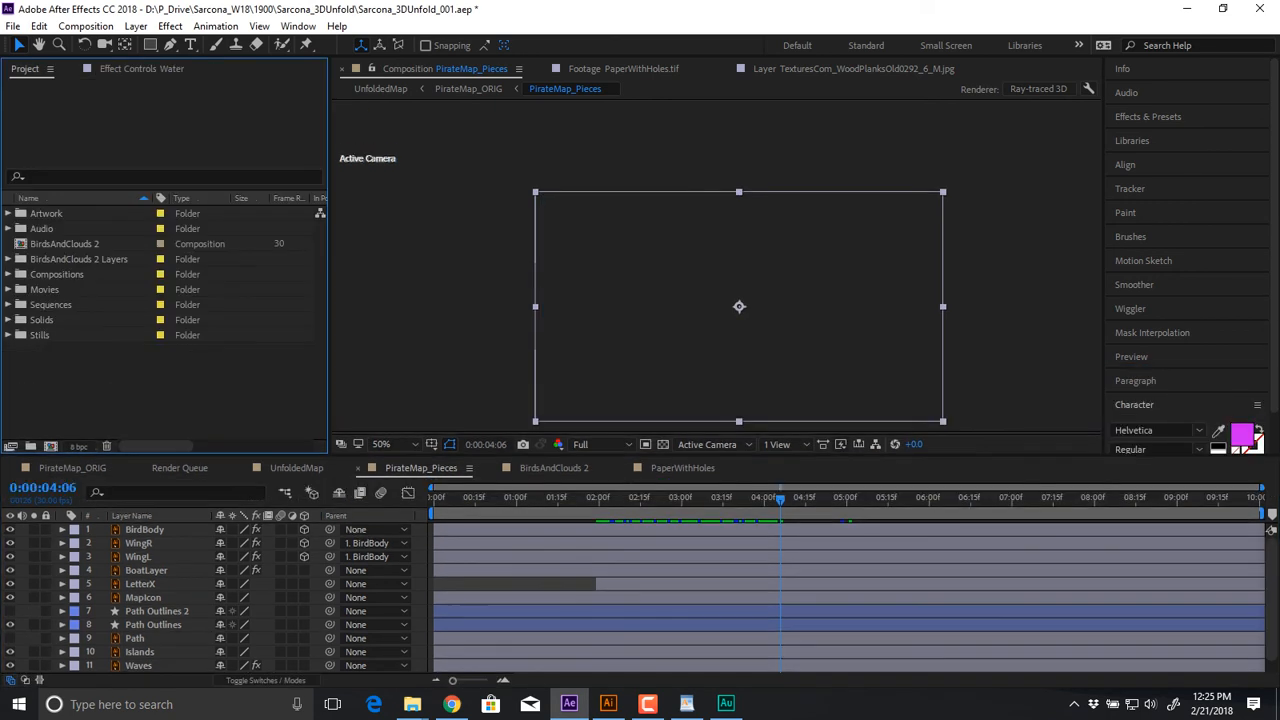
left_click_drag(65, 244, 65, 275)
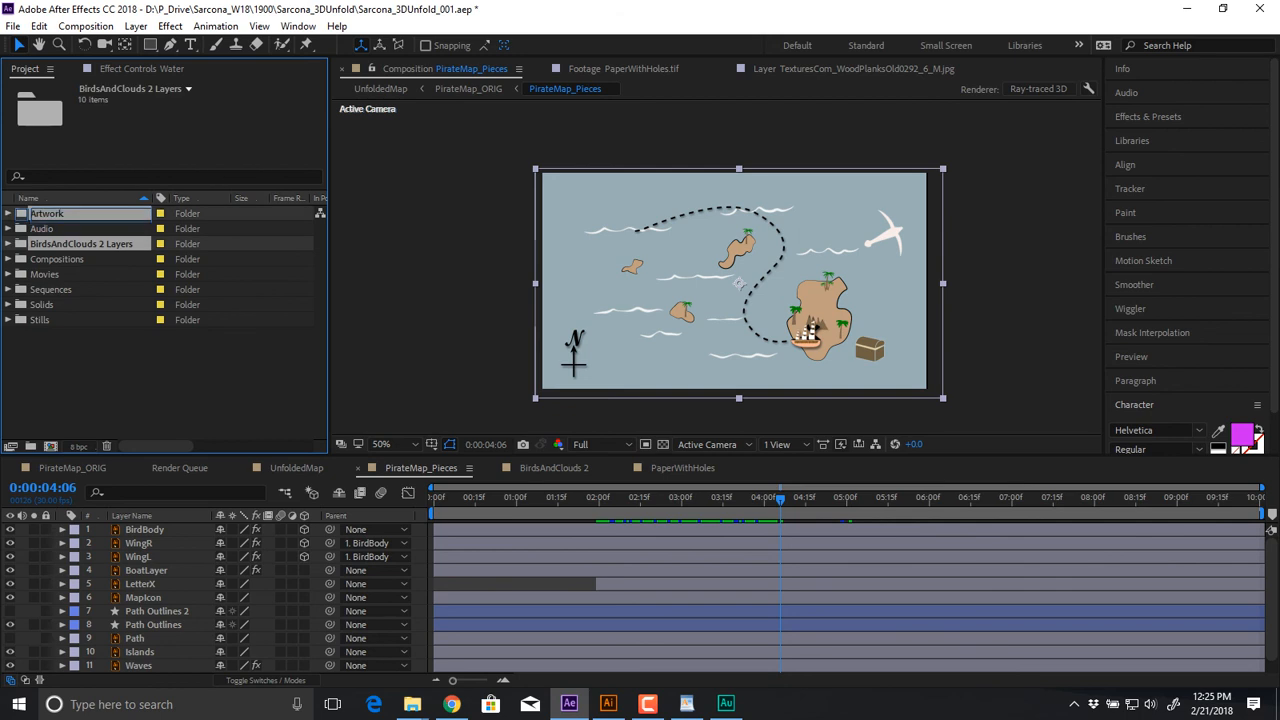
Import BoatMove.wav, Click.wav, Seagull.wav and TreasureChest.wav from the project's Audio folder
key("ctrl+i")
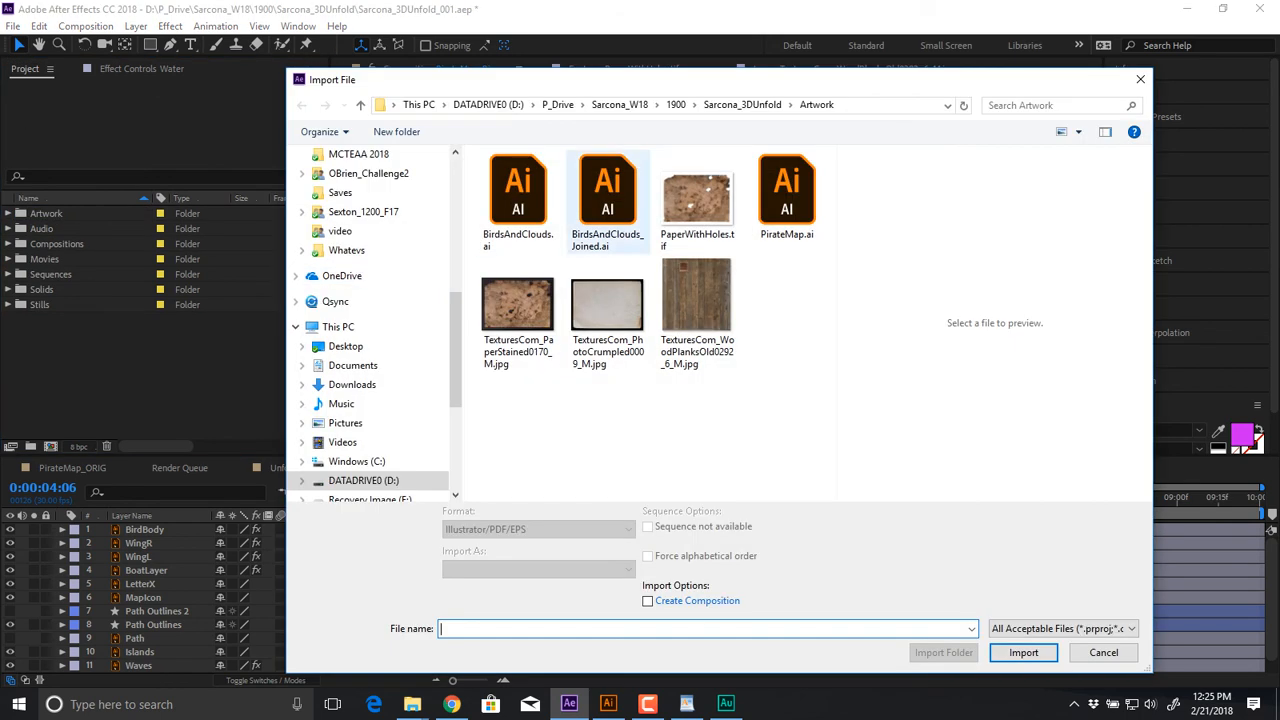
left_click(742, 105)
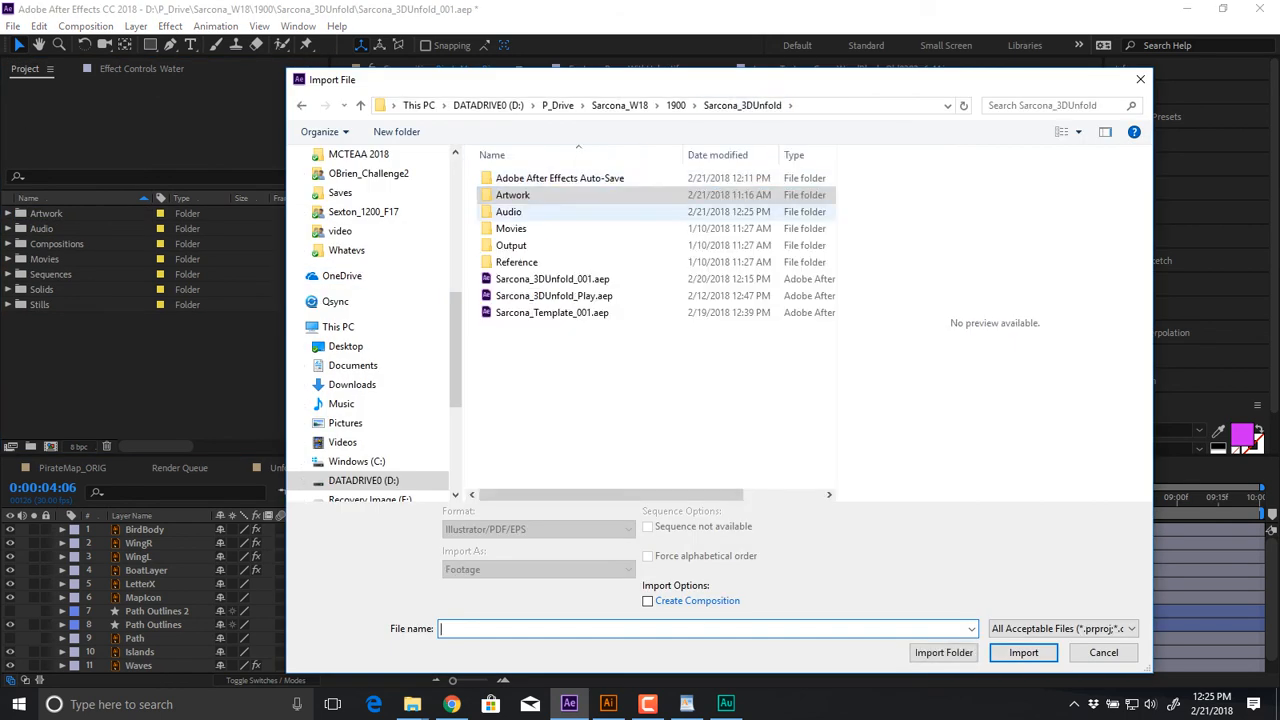
double_click(520, 212)
left_click(527, 178)
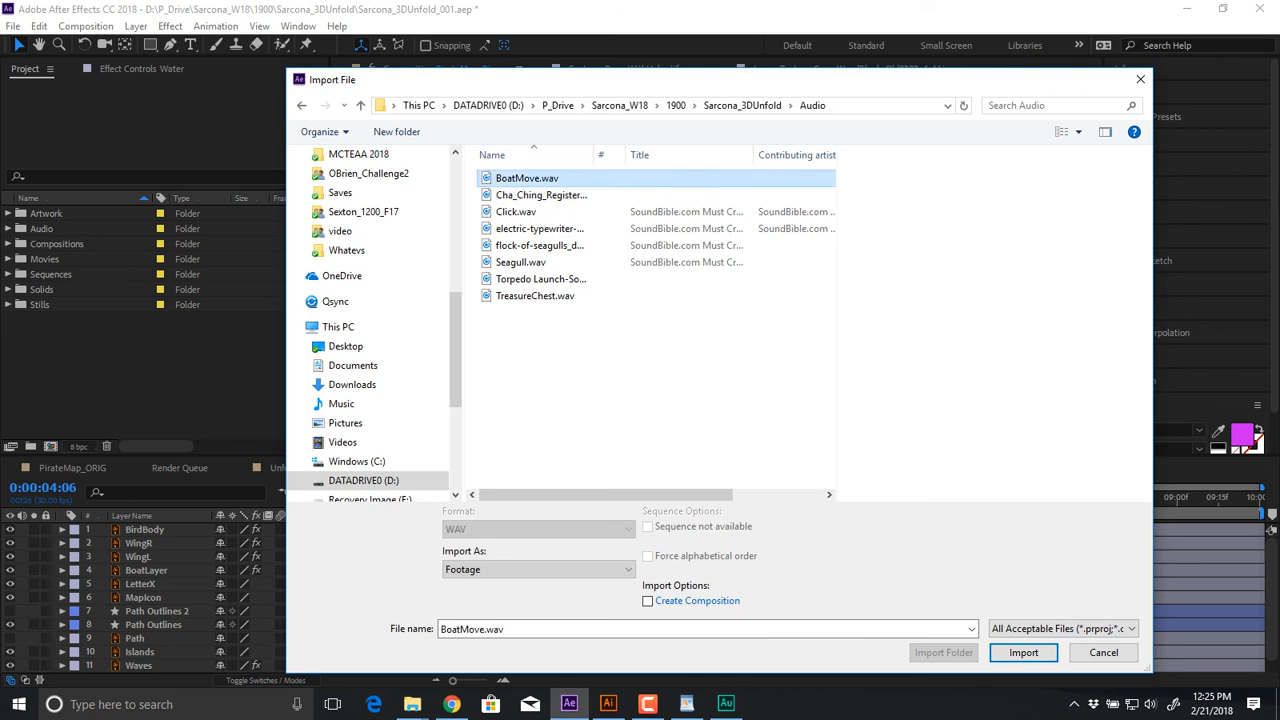
left_click(516, 212, "ctrl")
left_click(521, 262, "ctrl")
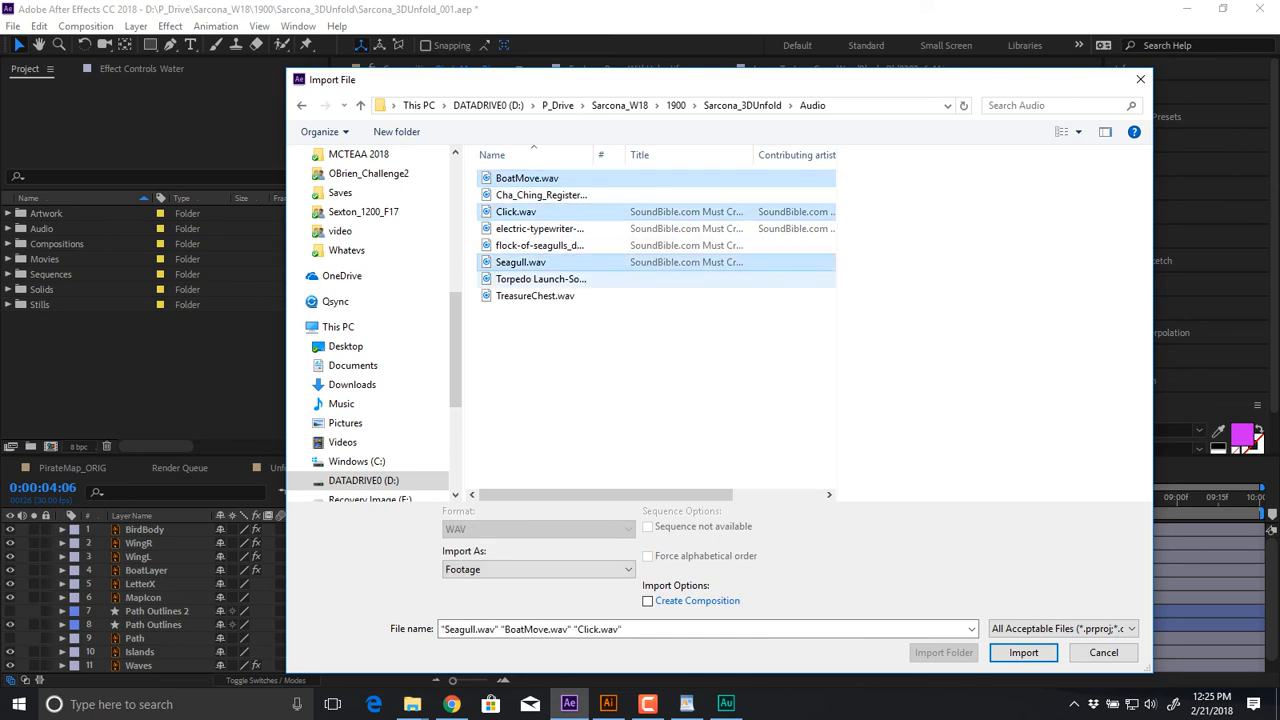
left_click(535, 296, "ctrl")
left_click(1023, 653)
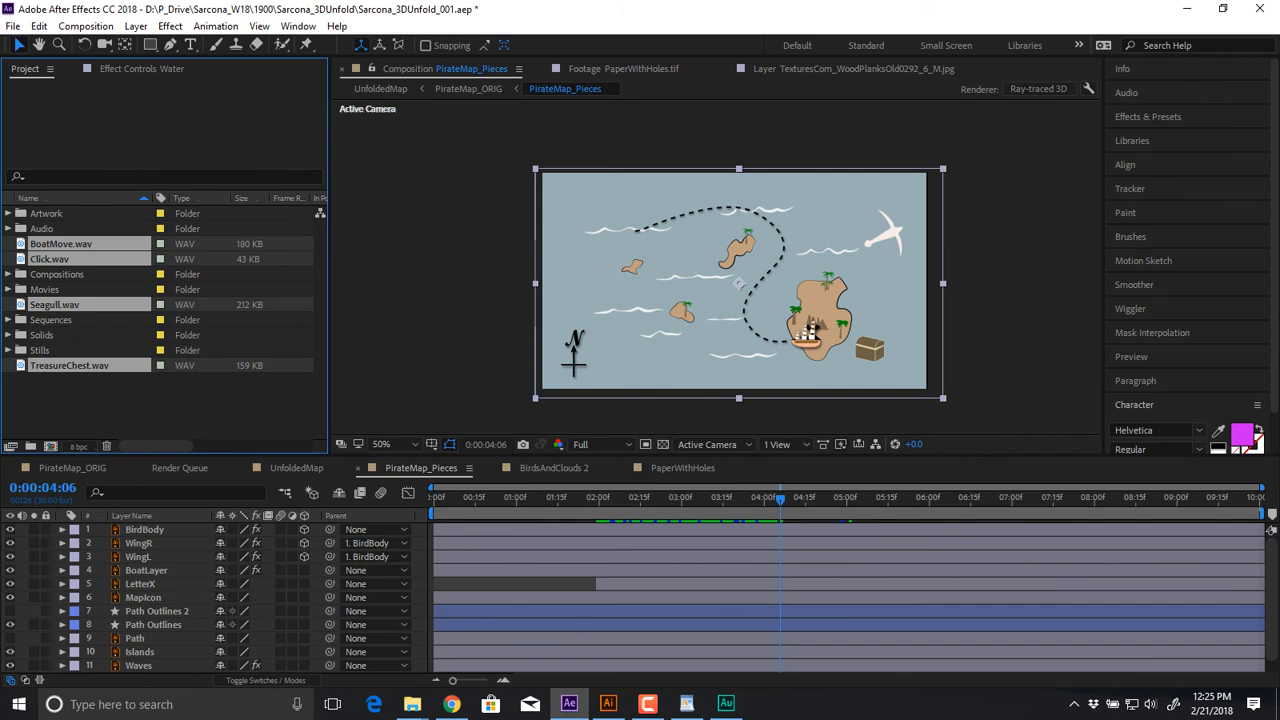
Move the four imported WAV files into the project's Audio folder and select that folder
left_click_drag(22, 365, 24, 229)
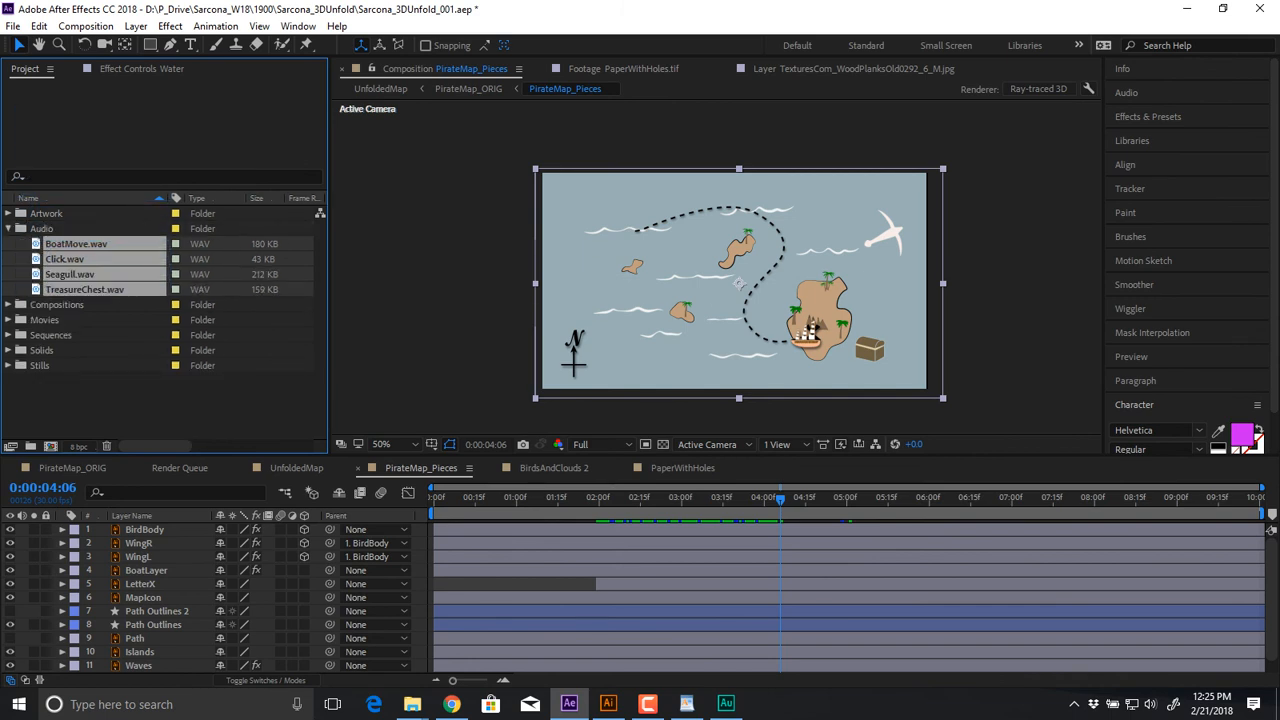
left_click_drag(300, 456, 300, 390)
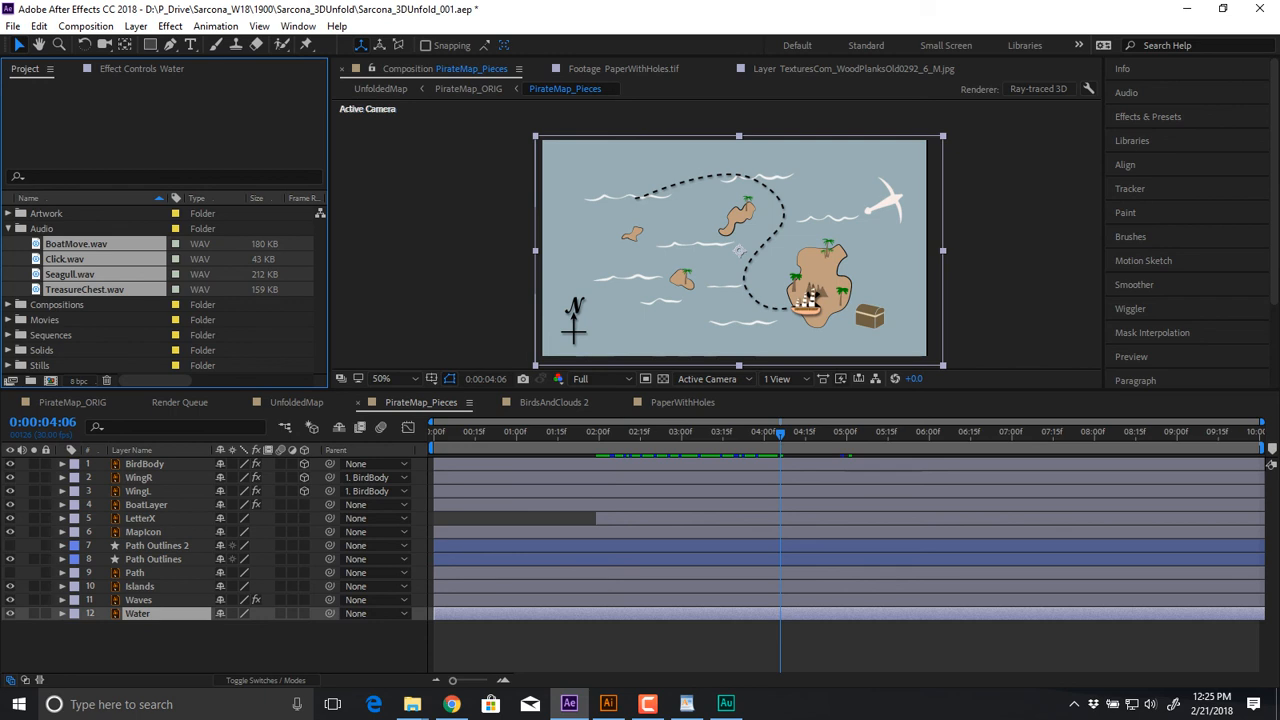
left_click(42, 229)
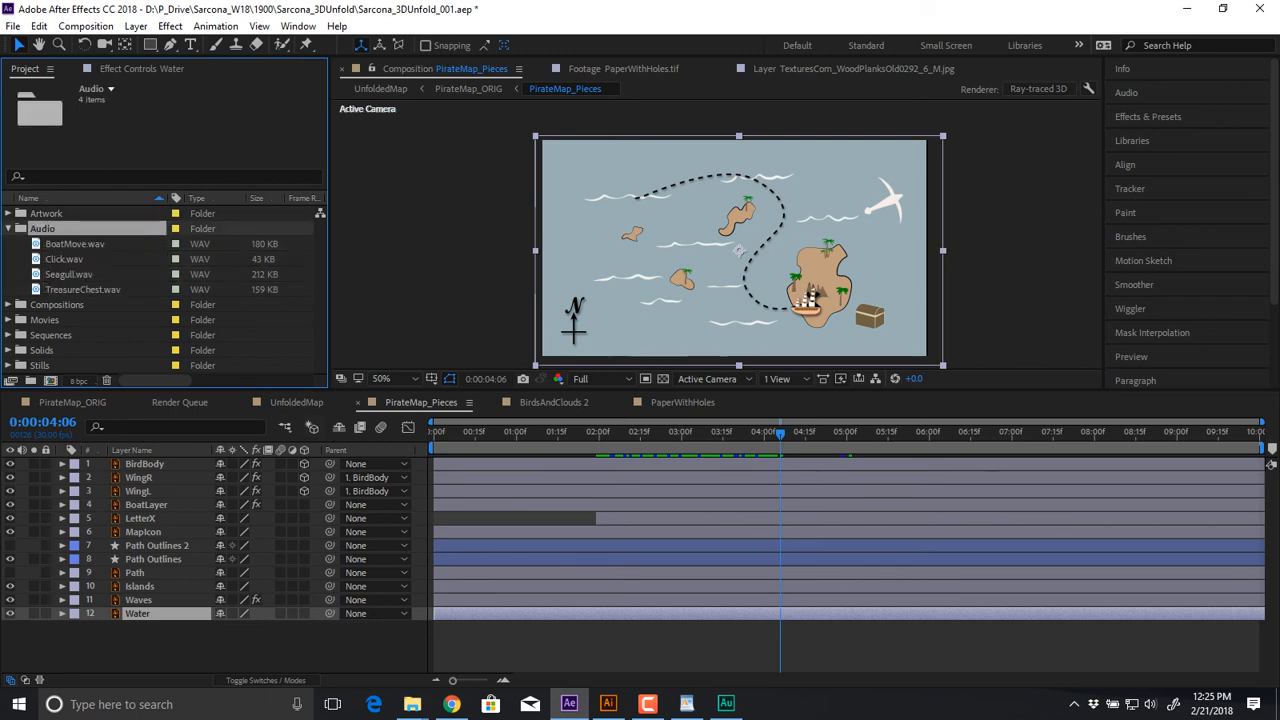
Add Seagull.wav as the top layer of PirateMap_Pieces, start it at about 0:00:00:11, and preview the composition from the beginning
key("space")
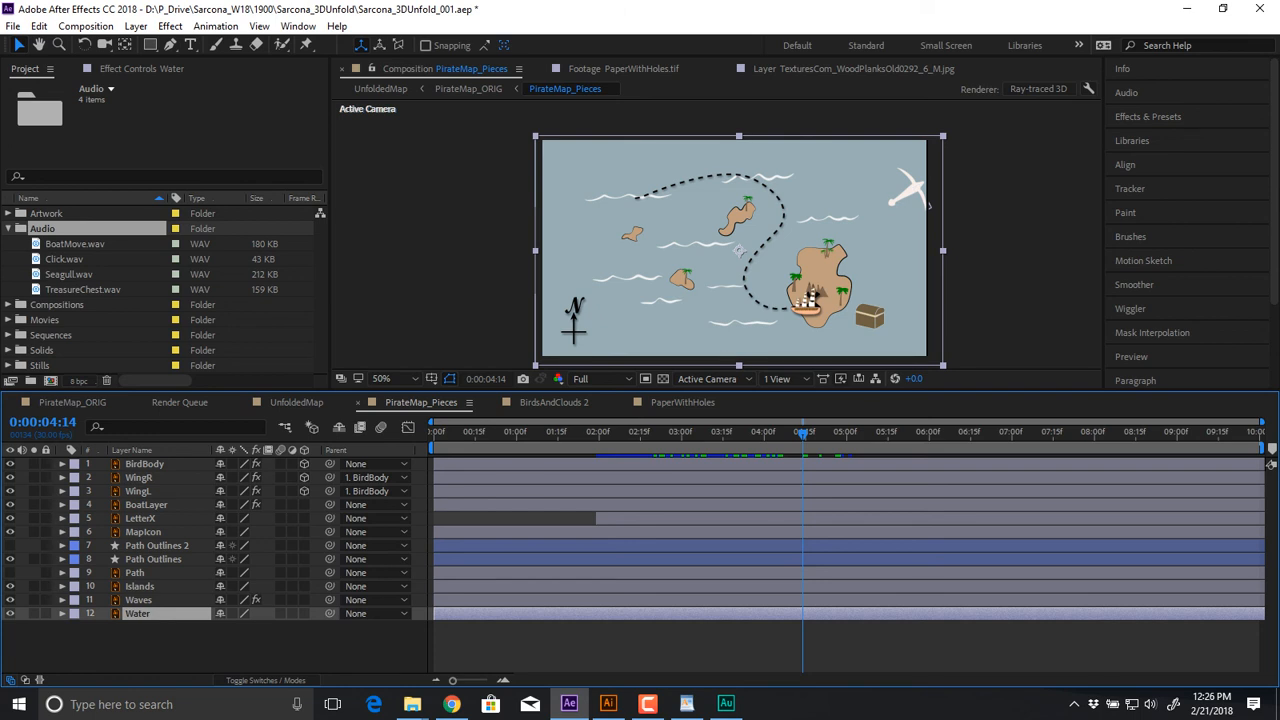
left_click_drag(69, 274, 145, 464)
key("space")
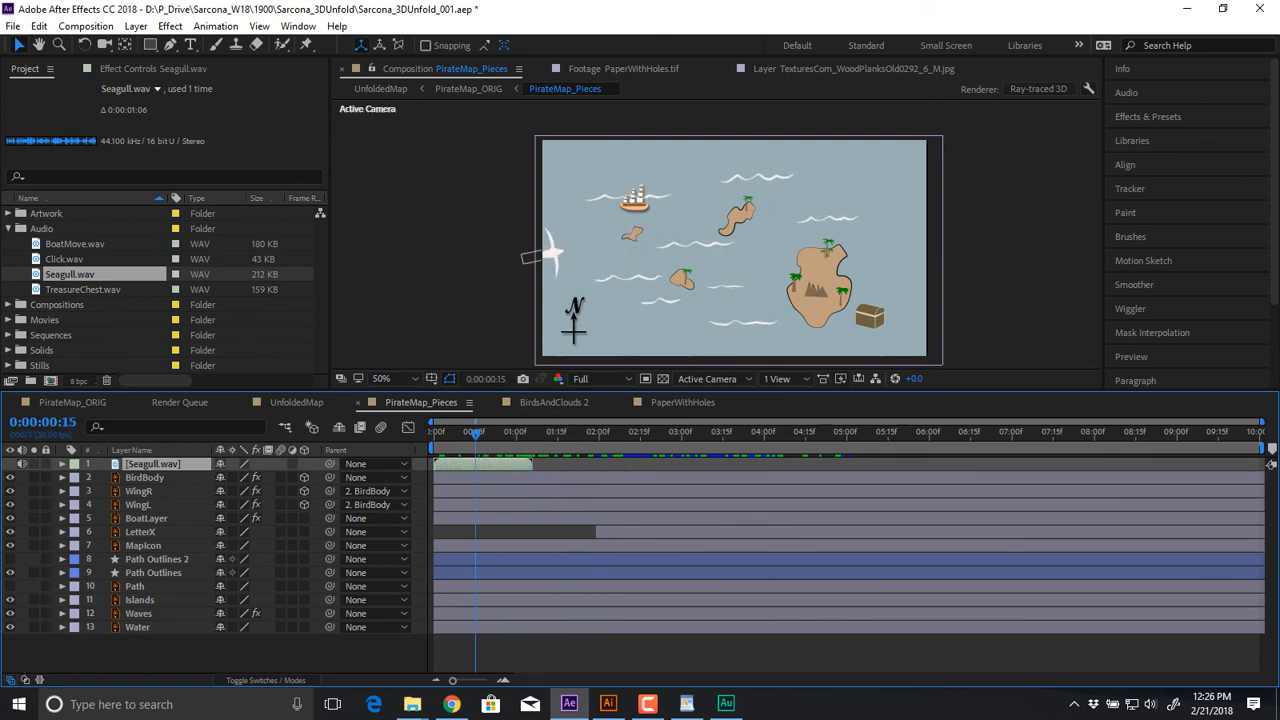
key("Page_Up")
key("bracketleft")
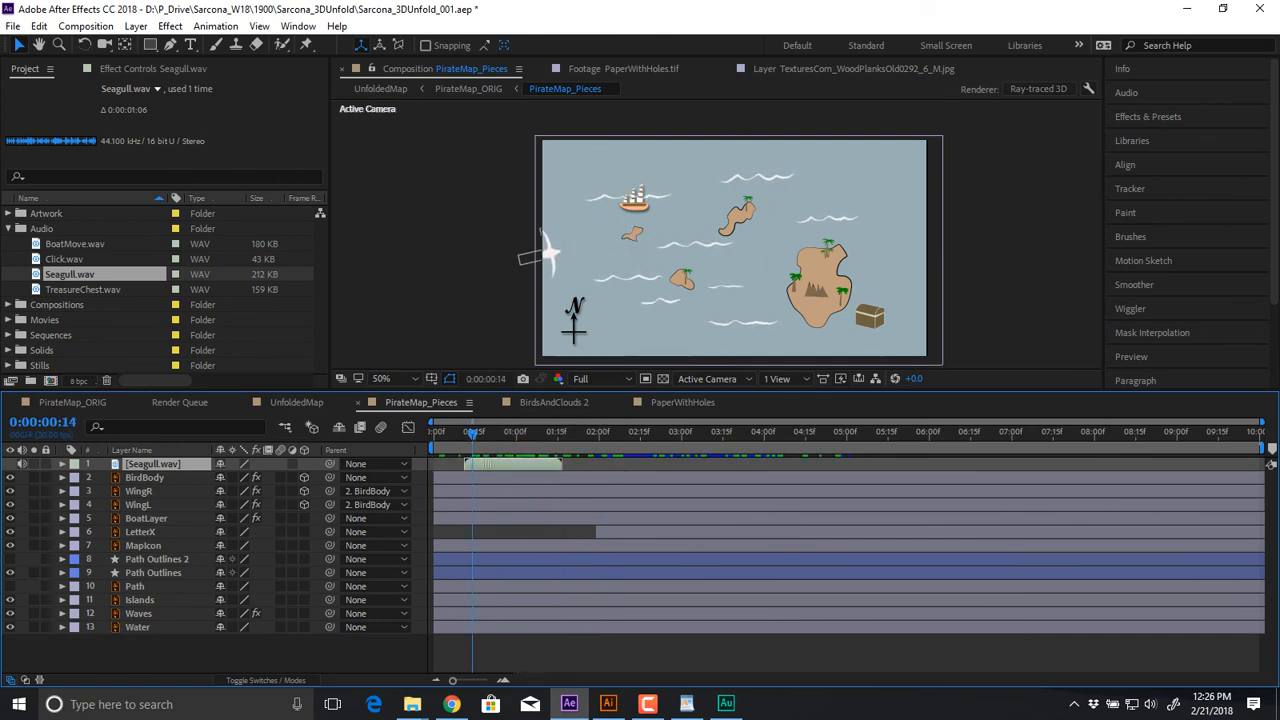
key("Home")
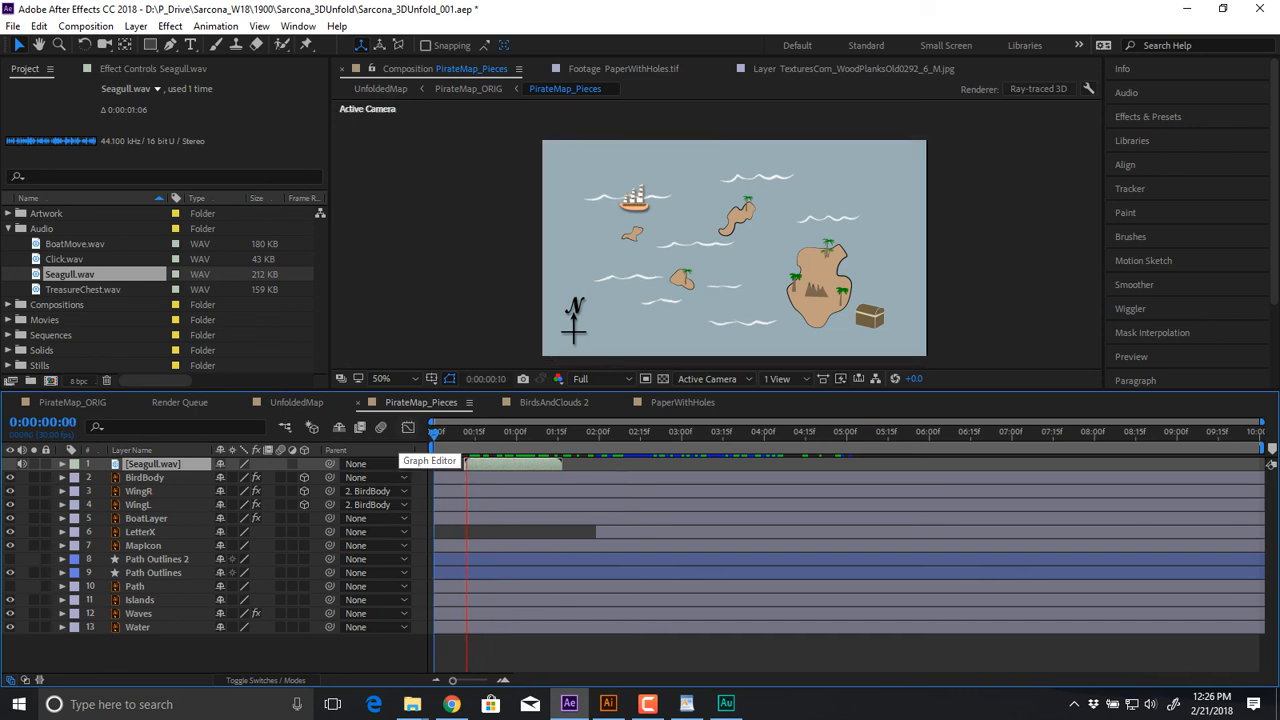
key("space")
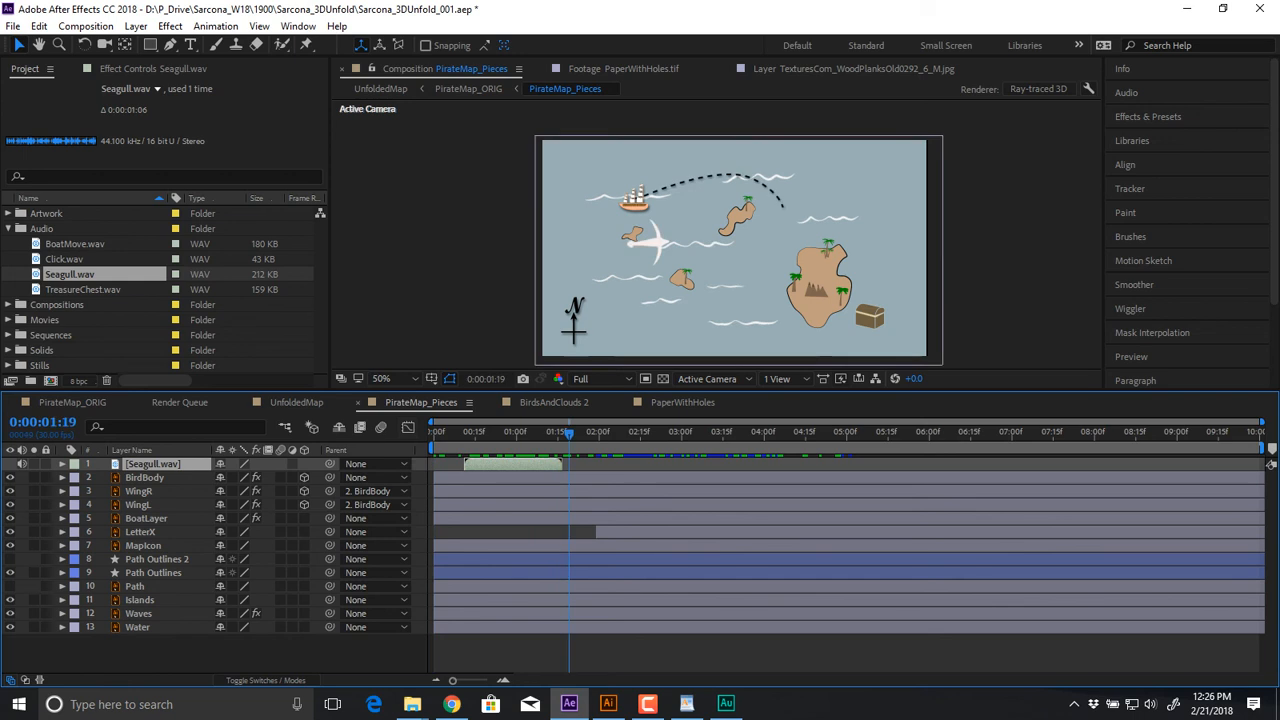
Set the default output in the audio hardware preferences to Headphones (Conexant ISST Audio)
left_click(39, 26)
mouse_move(52, 471)
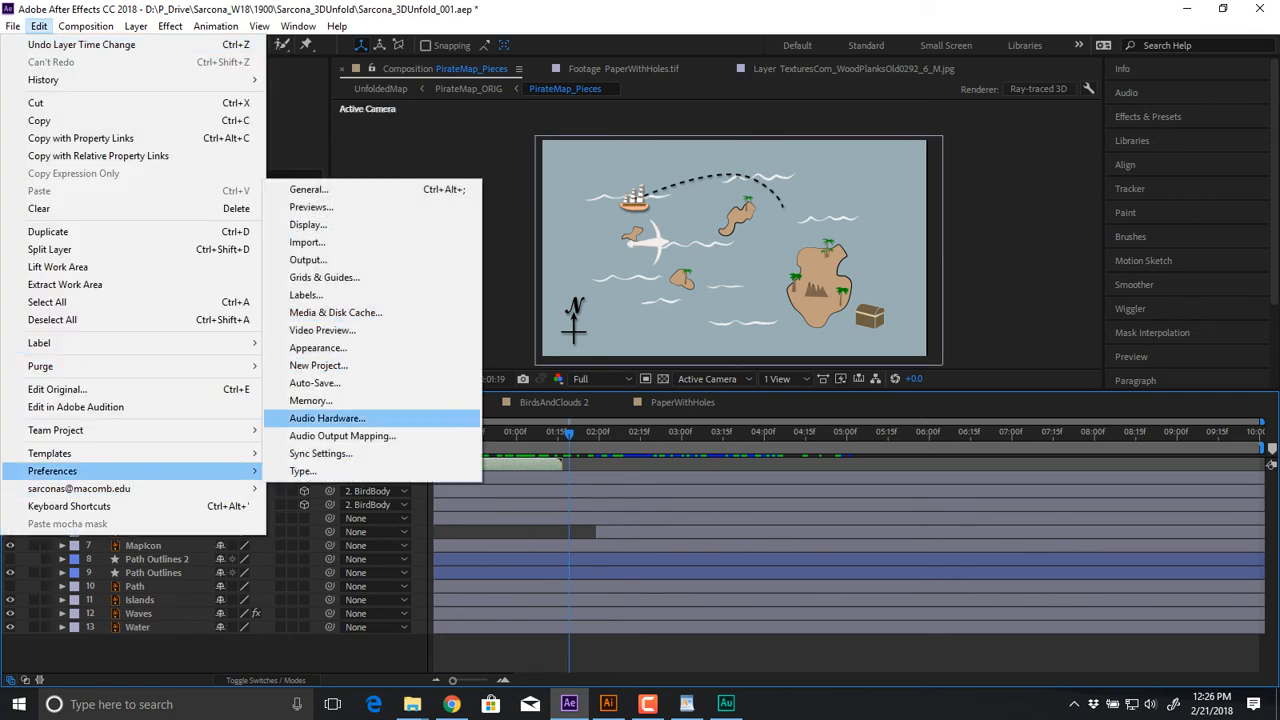
left_click(327, 418)
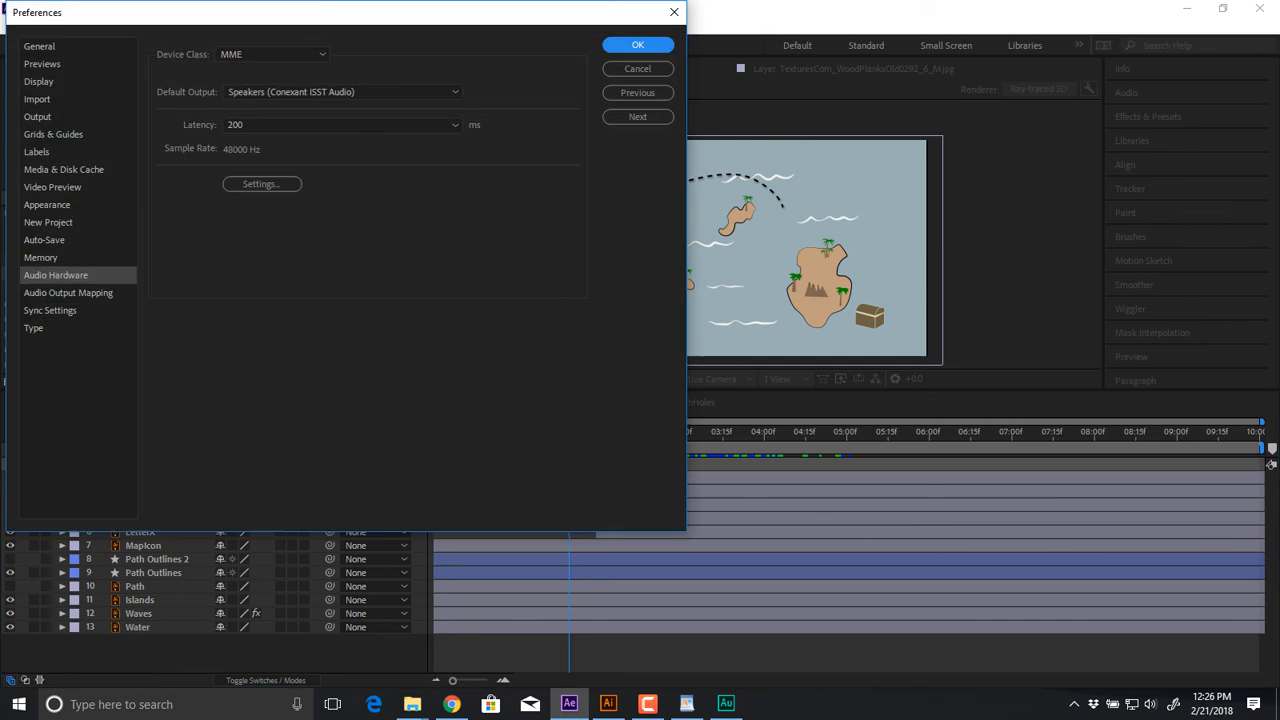
left_click(340, 91)
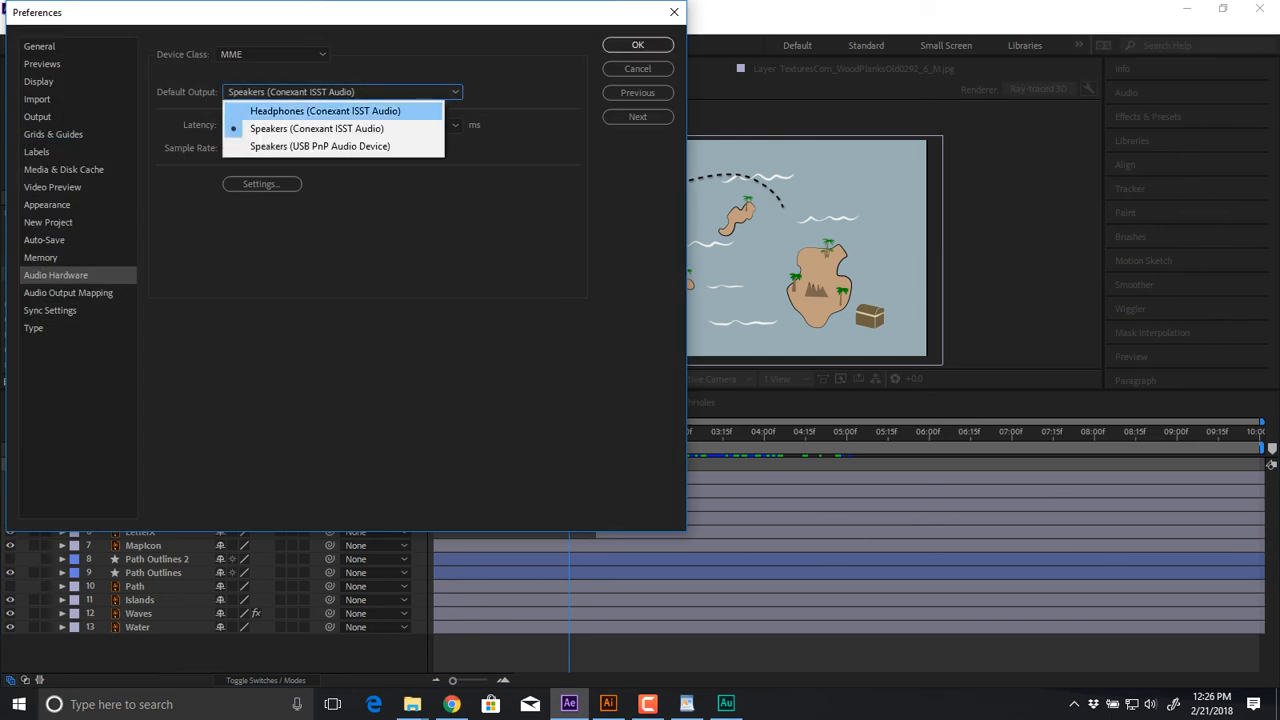
left_click(330, 106)
left_click(427, 308)
left_click(637, 44)
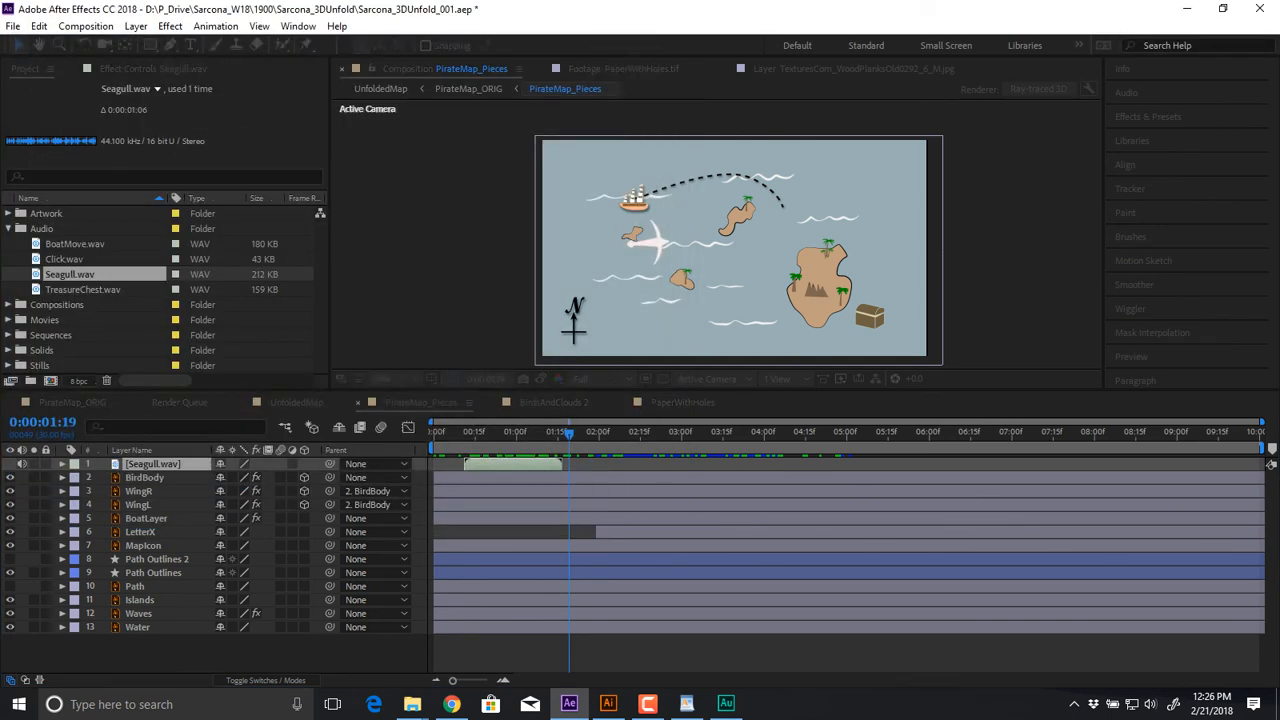
Preview the PirateMap_Pieces composition from the beginning with the seagull sound
key("space")
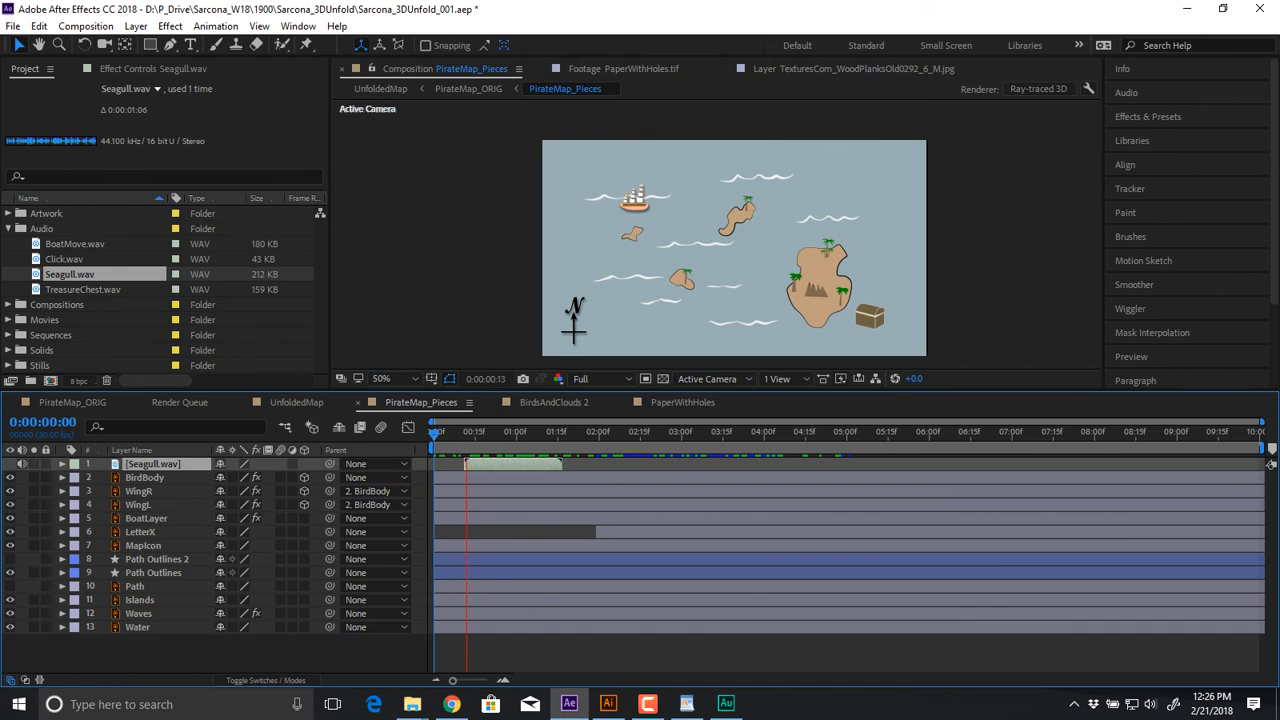
key("space")
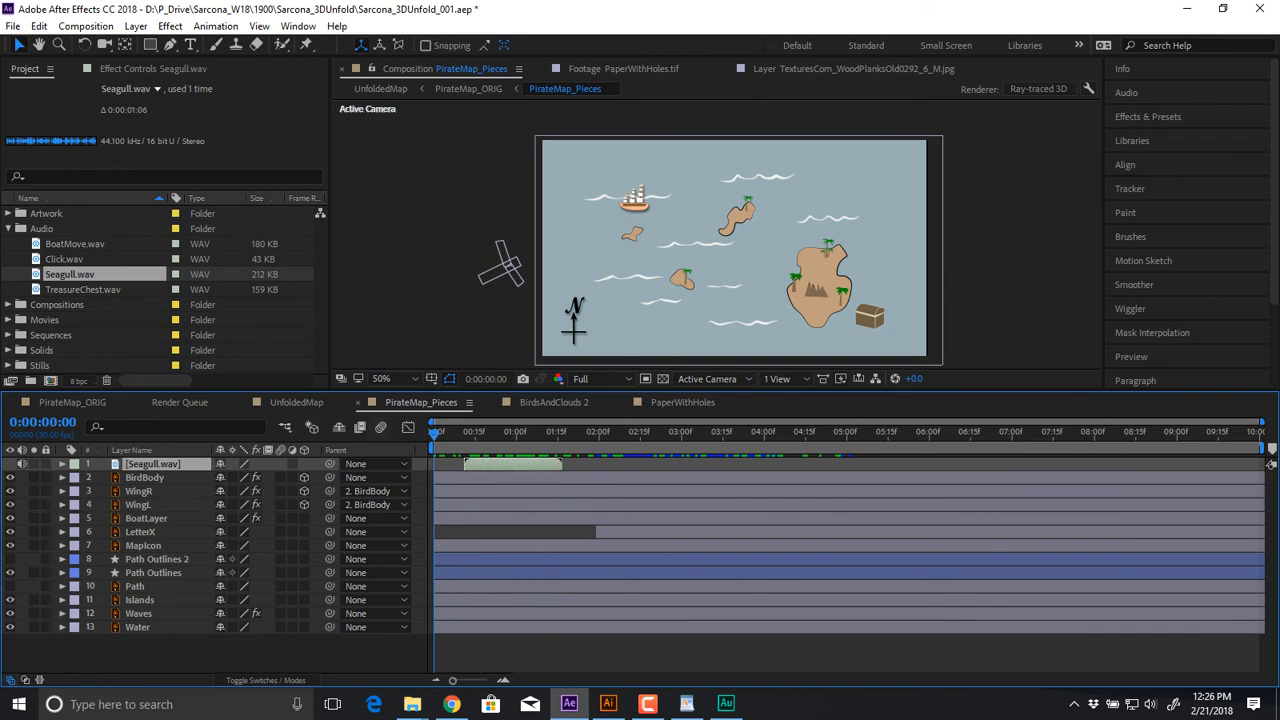
key("space")
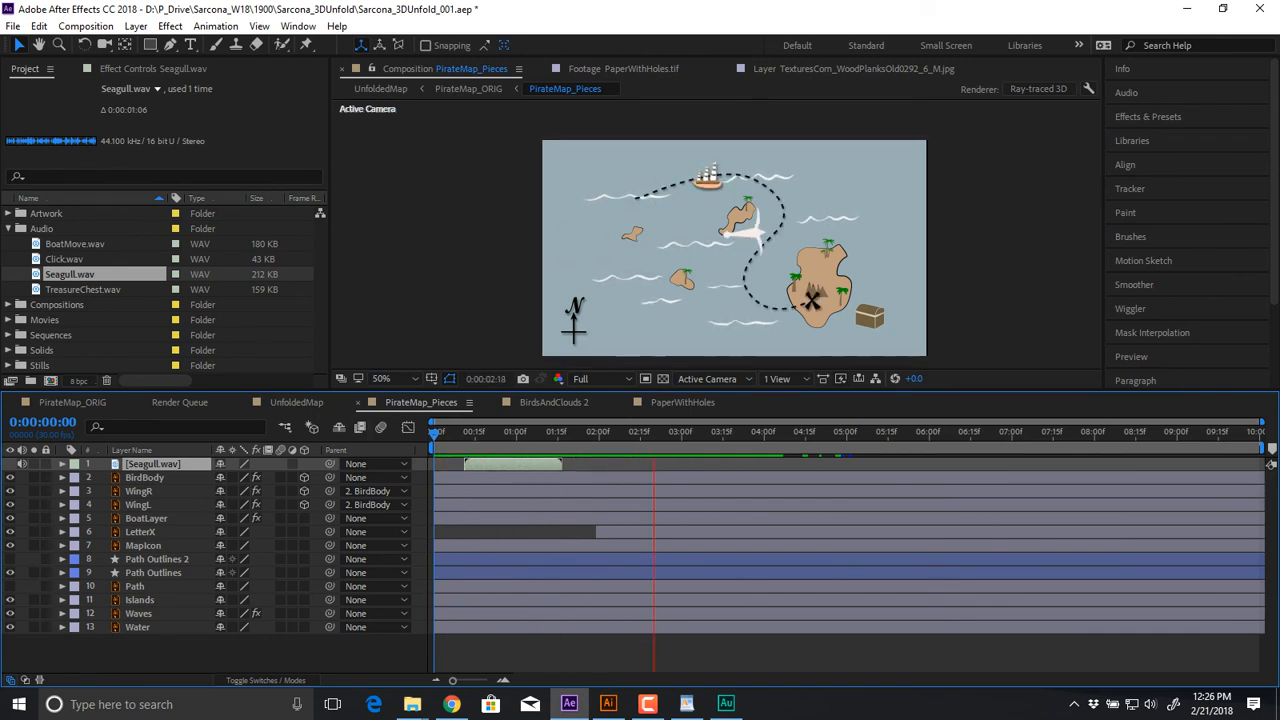
key("space")
Keyframe the Seagull.wav audio levels to fade from 0 dB, 10 frames before its end, to -70 dB at 0:00:01:16
key("l")
key("l")
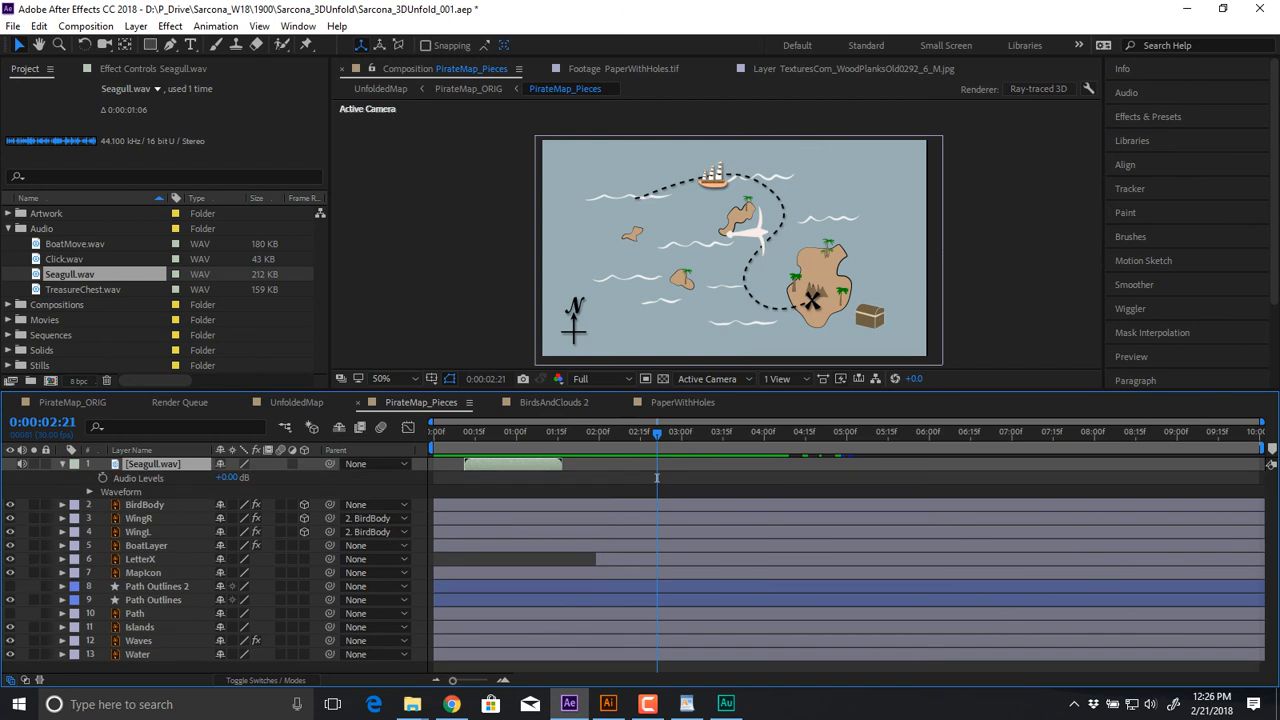
key("o")
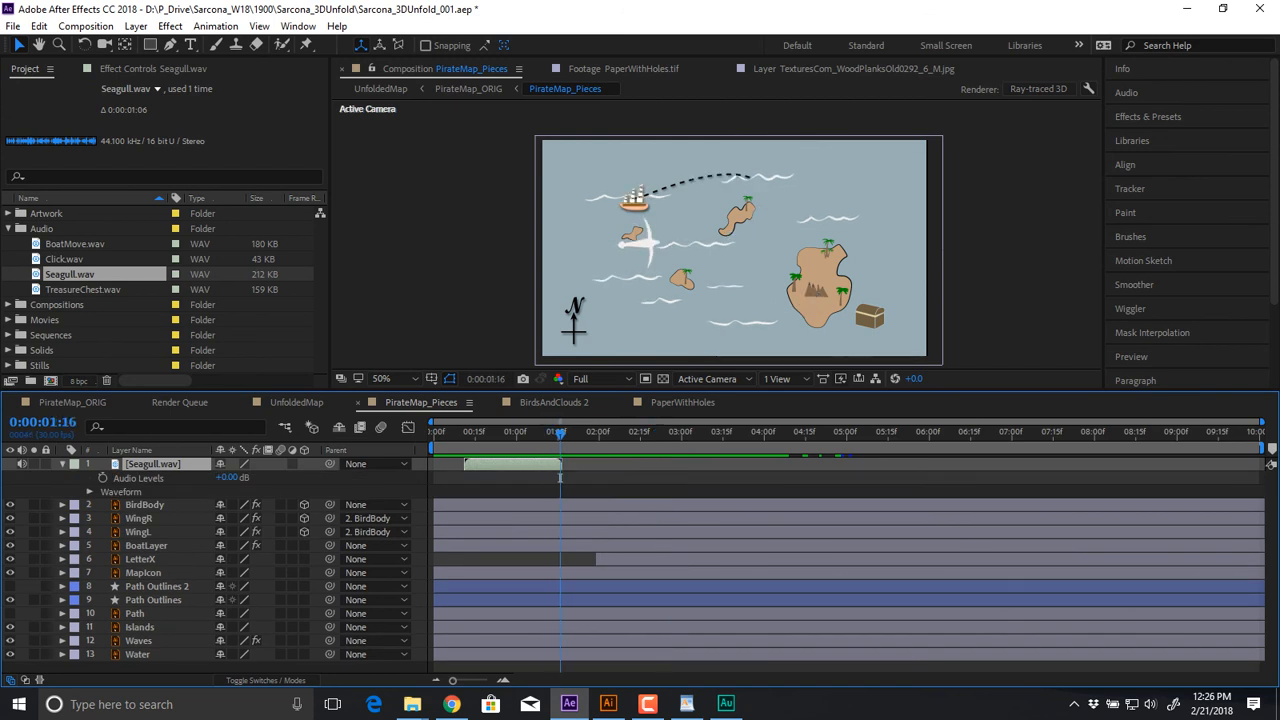
left_click(103, 477)
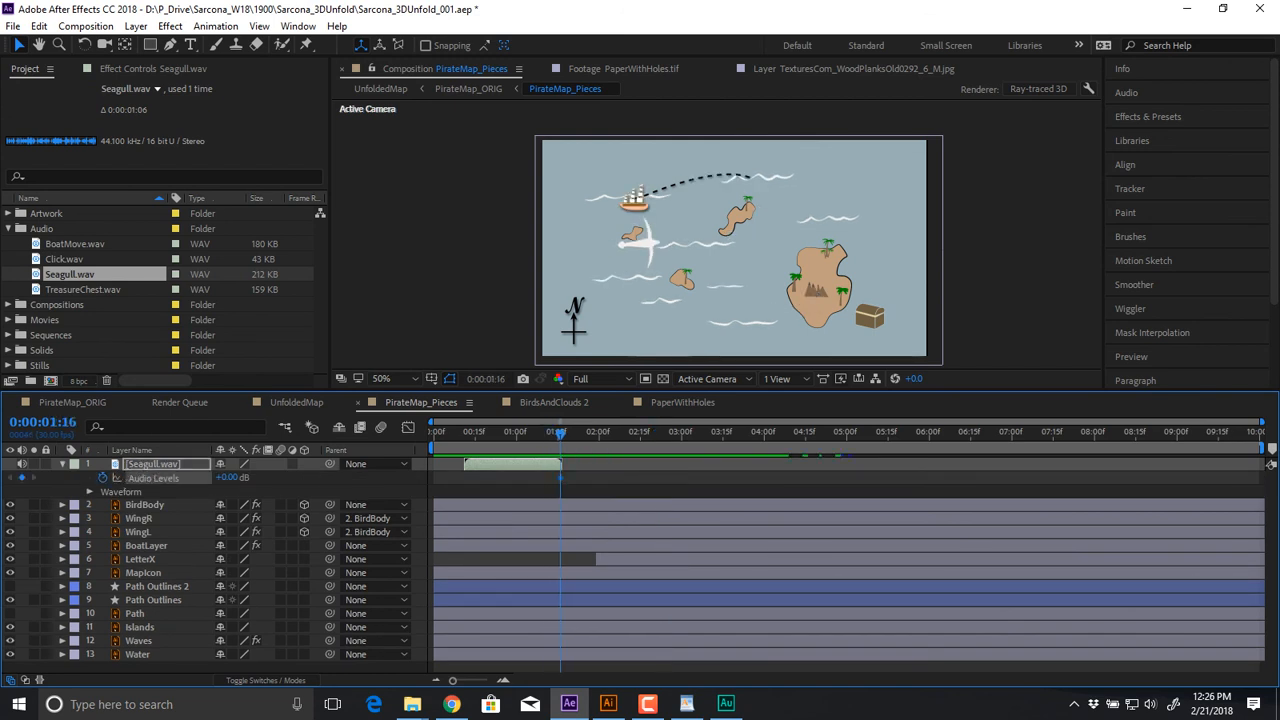
key("alt+shift+Left")
left_click_drag(227, 478, 157, 478)
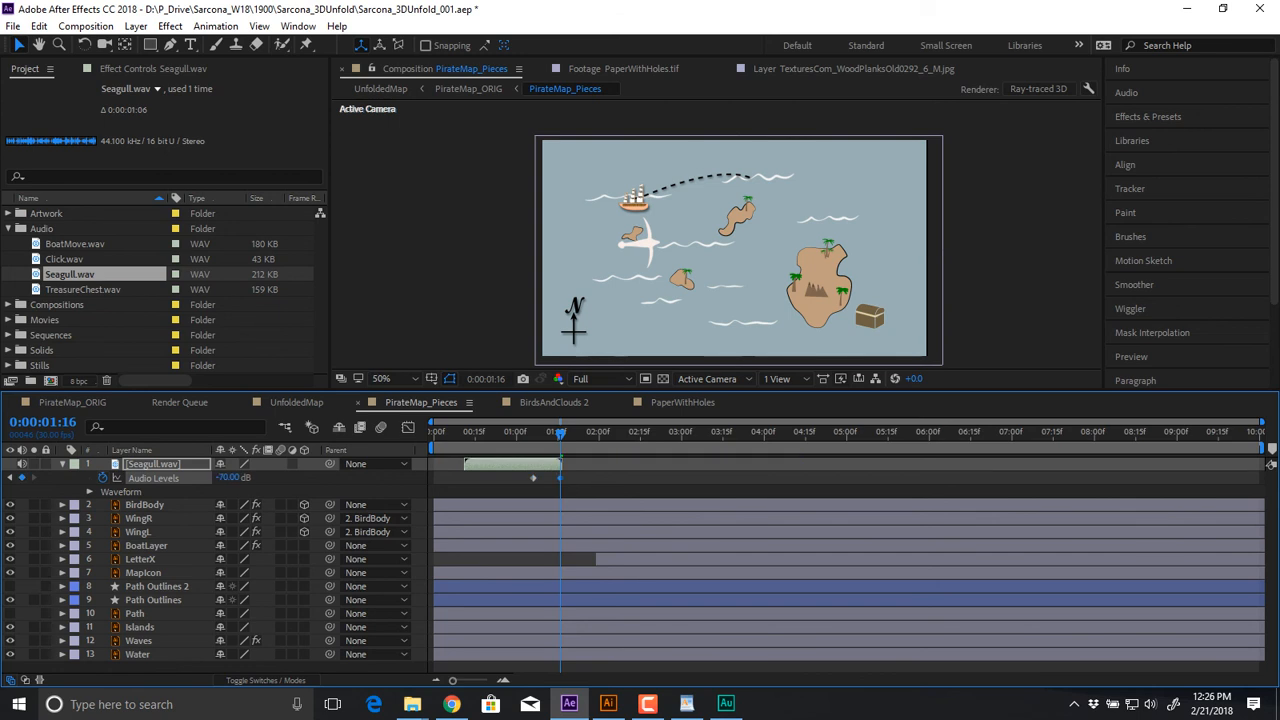
Preview the seagull fade, change its end keyframe at 0:00:01:16 to -9 dB, and play the sound from 0:00:00:12
key("space")
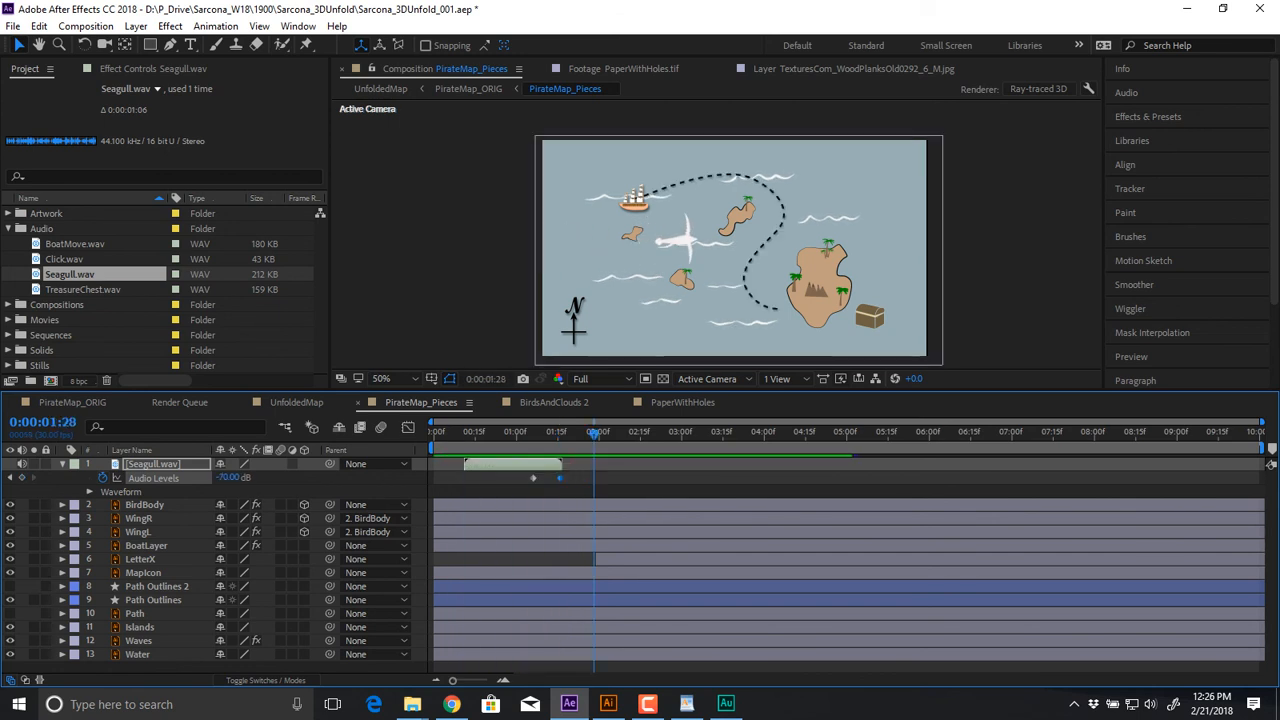
key("j")
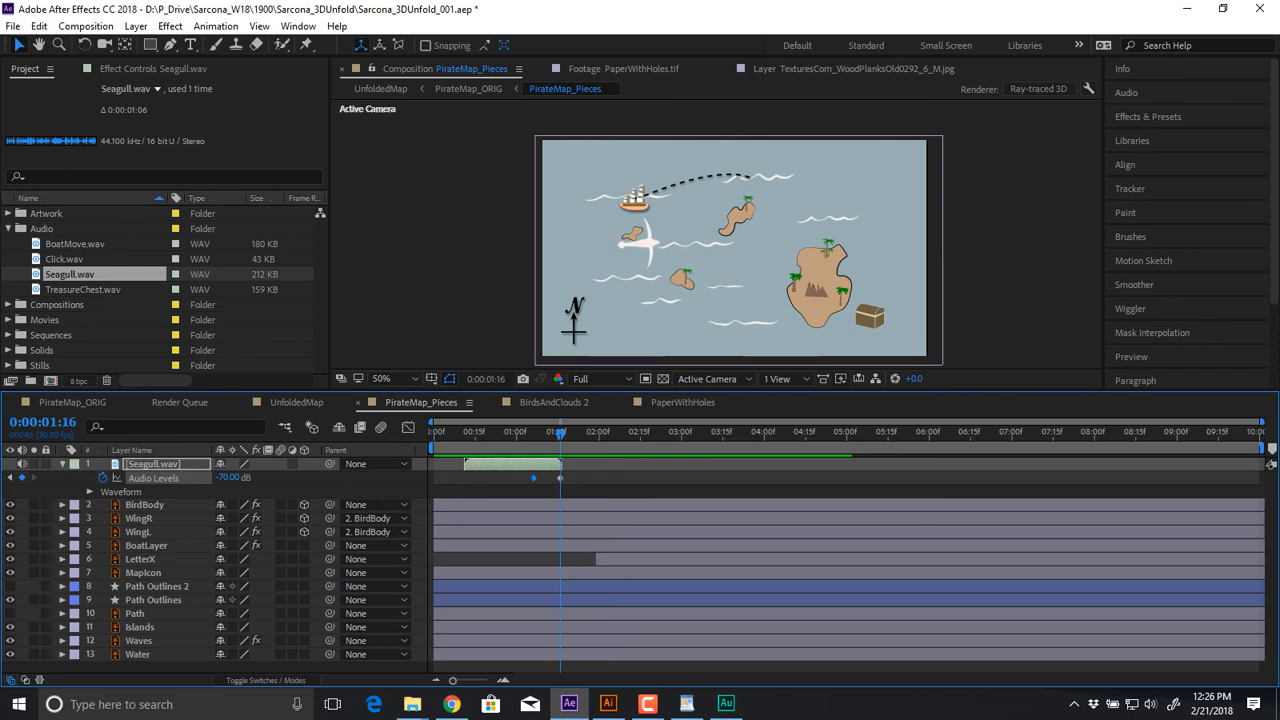
left_click_drag(228, 478, 250, 478)
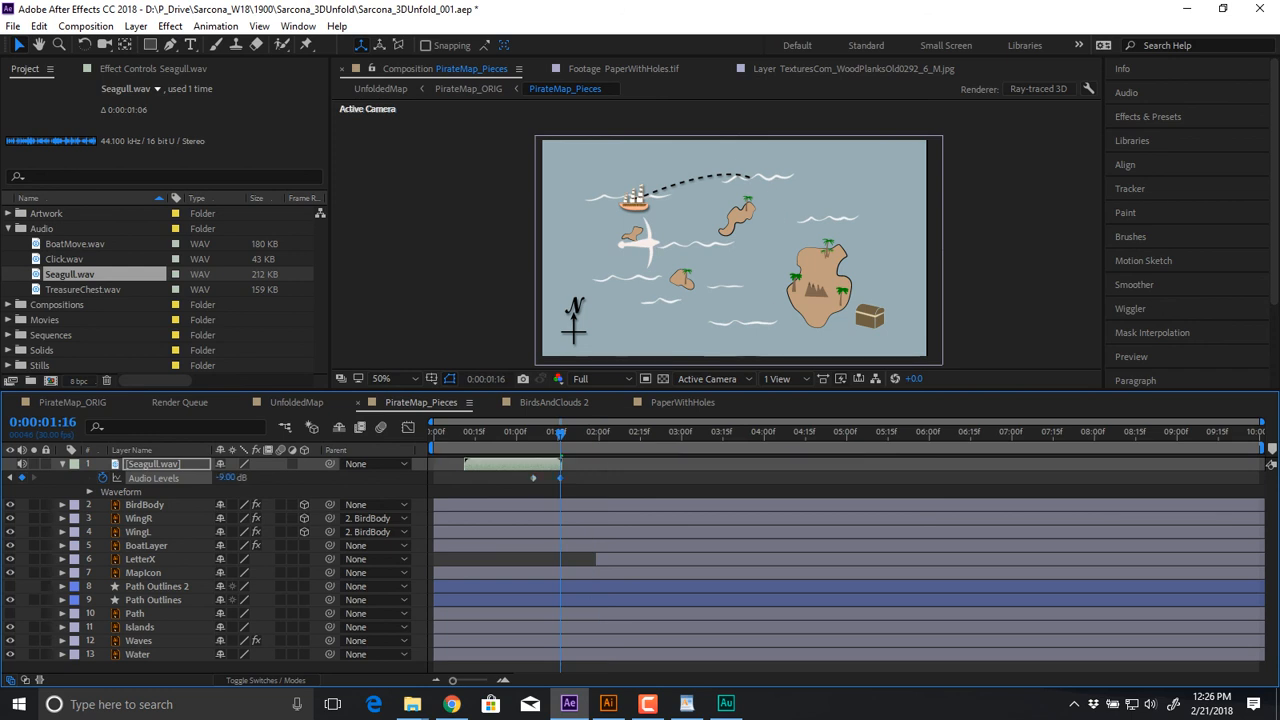
left_click(466, 434)
key("space")
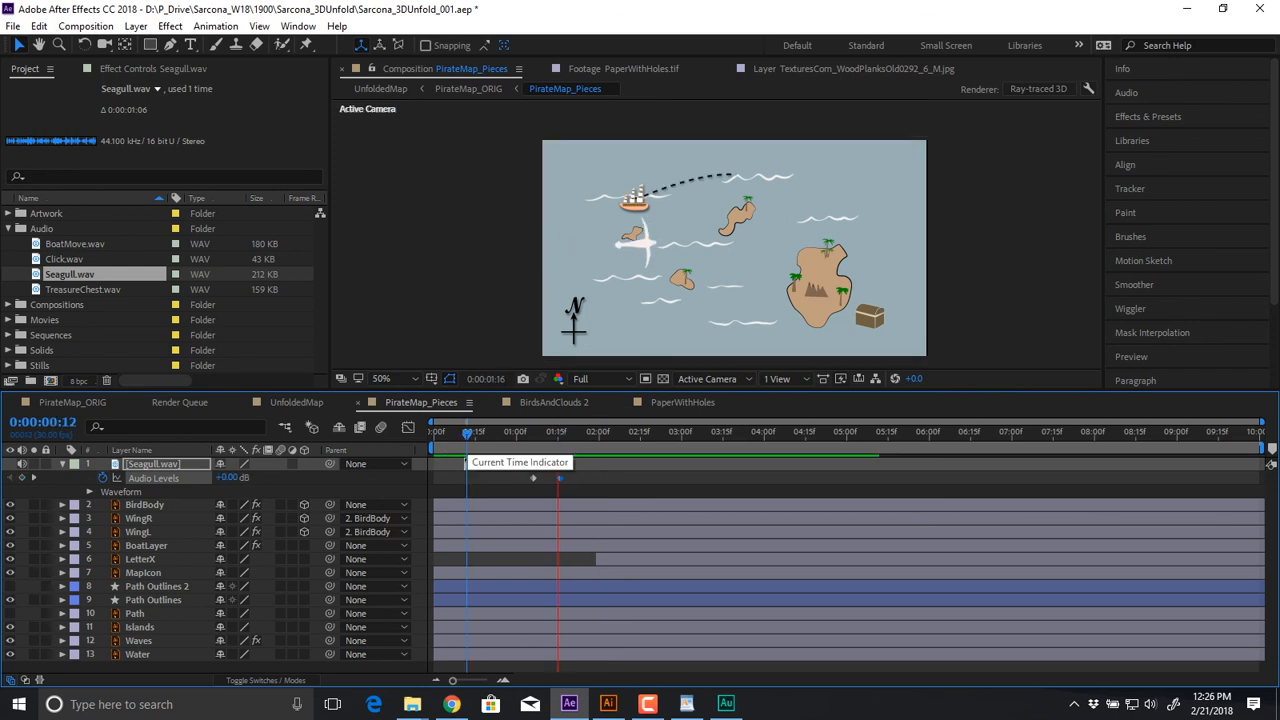
Duplicate the Seagull.wav layer and place the copy to start at 0:00:01:15, just before the original ends
key("space")
left_click(523, 464)
key("ctrl+d")
left_click_drag(523, 464, 569, 464)
key("space")
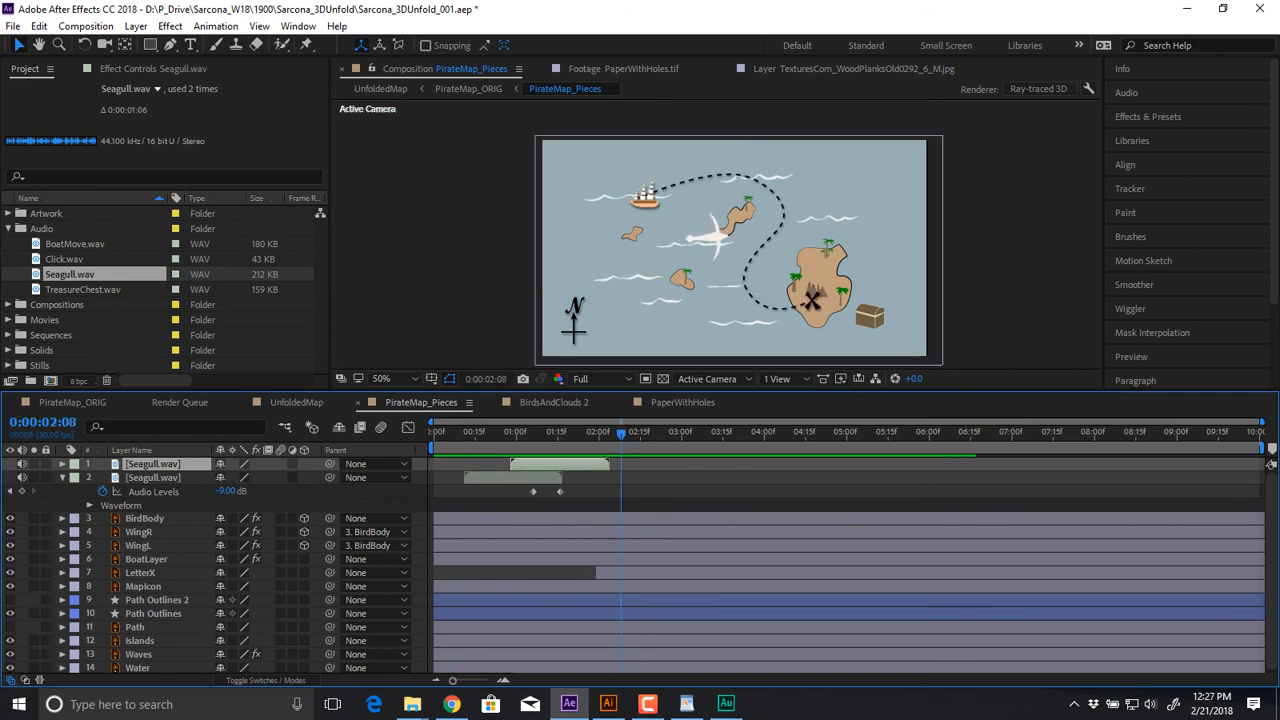
left_click_drag(560, 464, 668, 484)
Remove the audio level keyframes from the copied Seagull.wav layer, set its level to -13 dB, and preview it
key("l")
key("Delete")
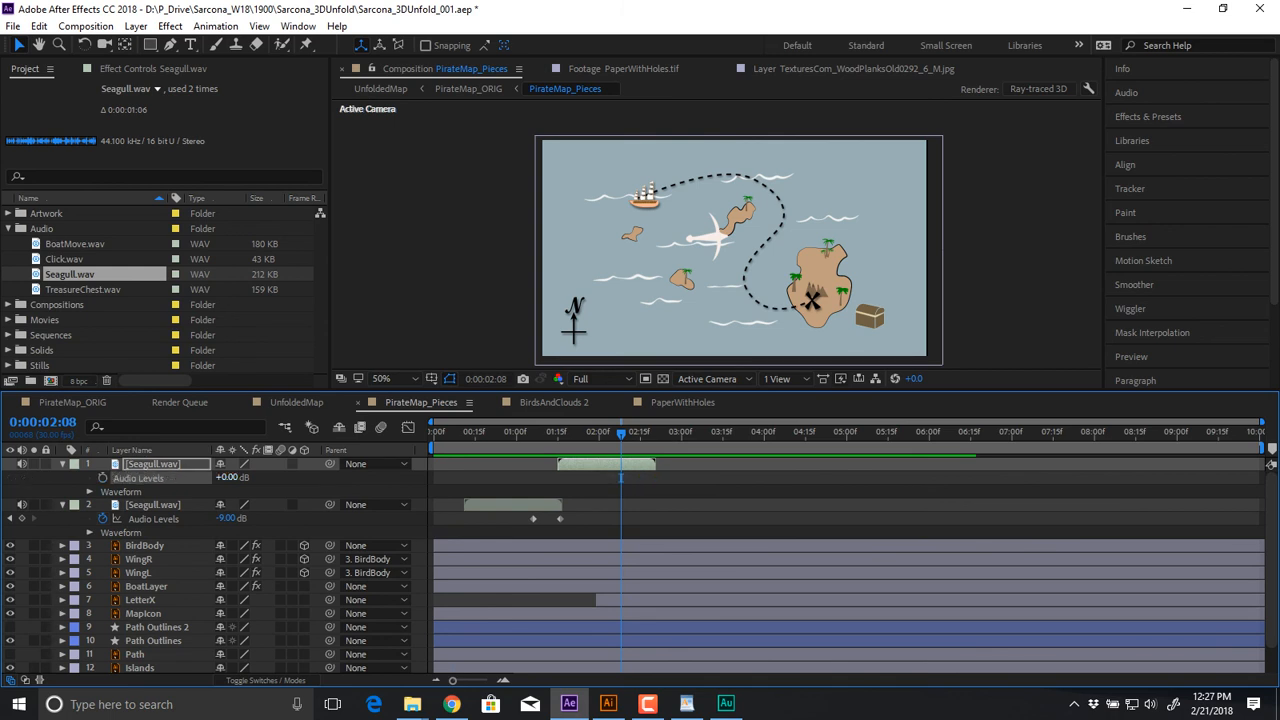
type("-9")
key("Return")
key("space")
left_click(571, 440)
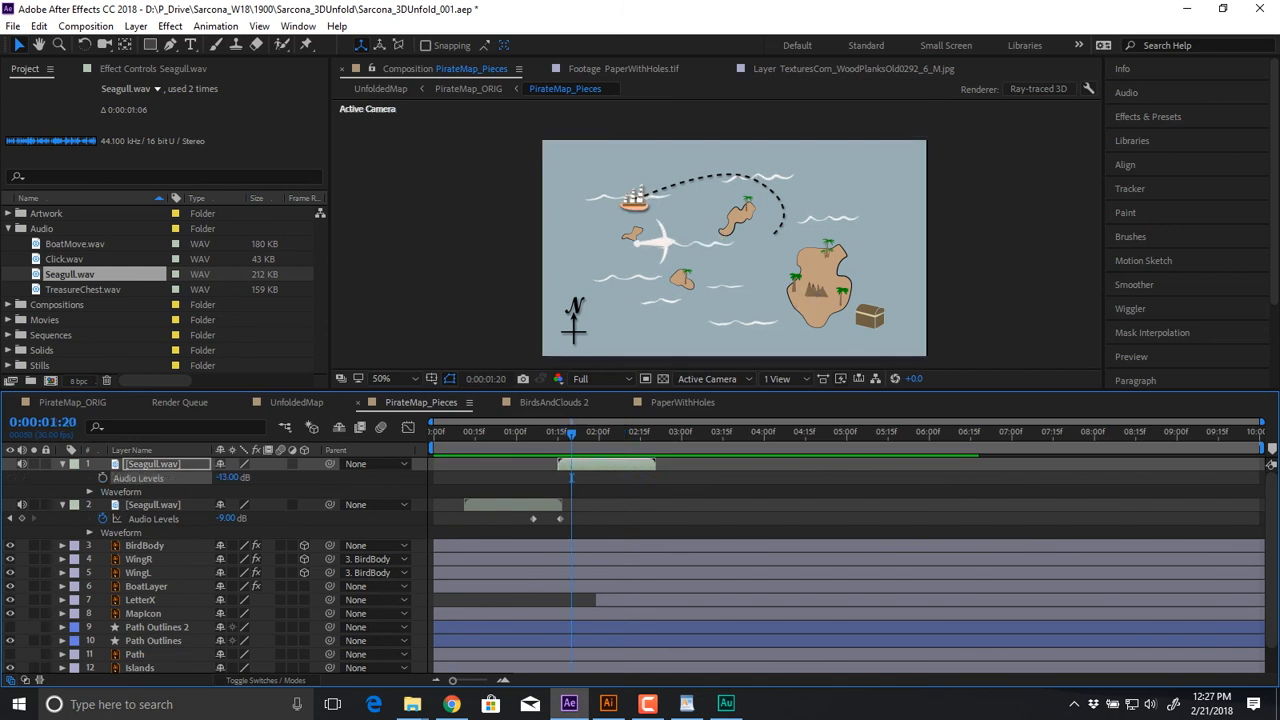
left_click(673, 432)
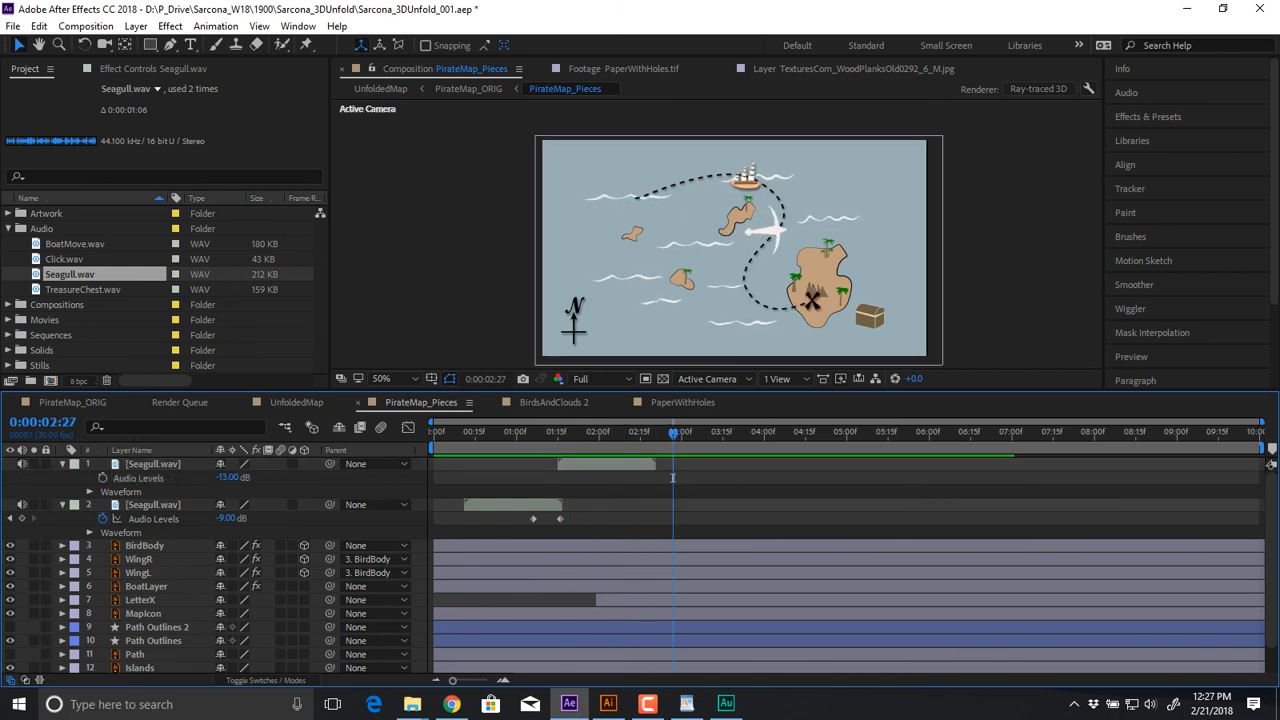
Try continuing the gull calls with six more Seagull.wav copies laid end to end, and preview them
key("ctrl+d")
left_click_drag(608, 464, 1193, 464)
key("ctrl+d")
key("ctrl+d")
key("ctrl+d")
key("ctrl+d")
key("ctrl+d")
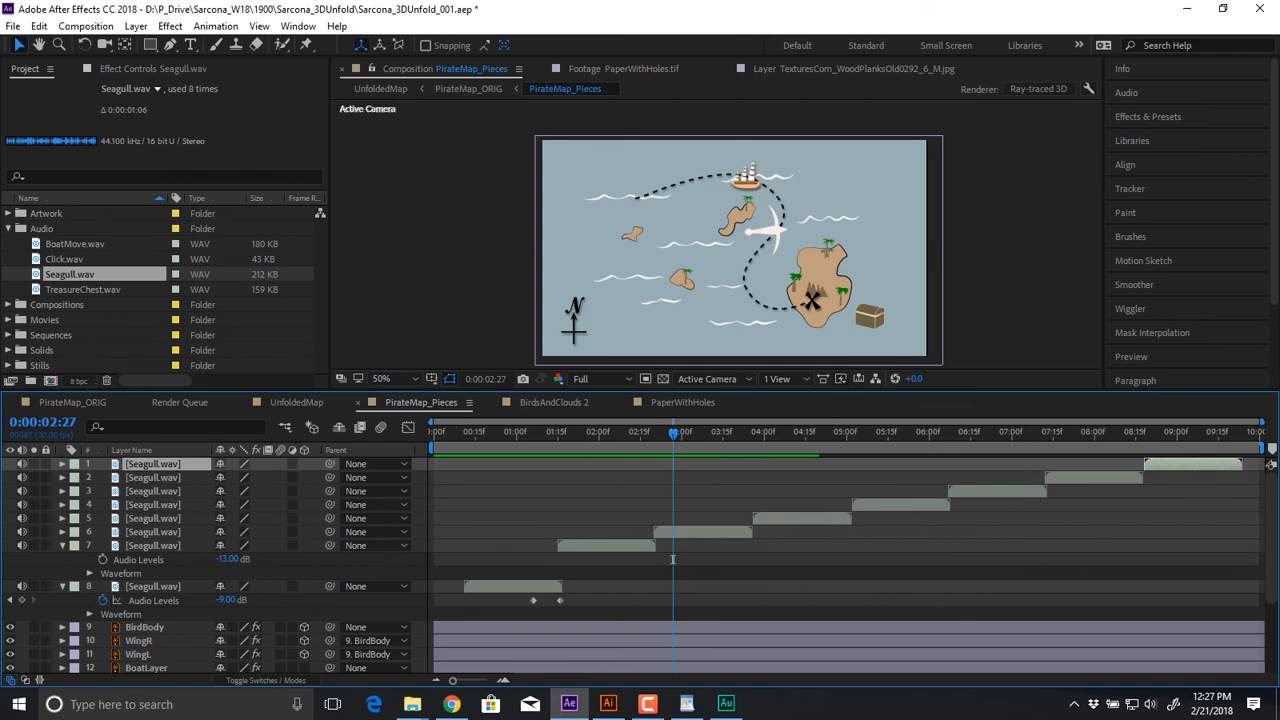
key("space")
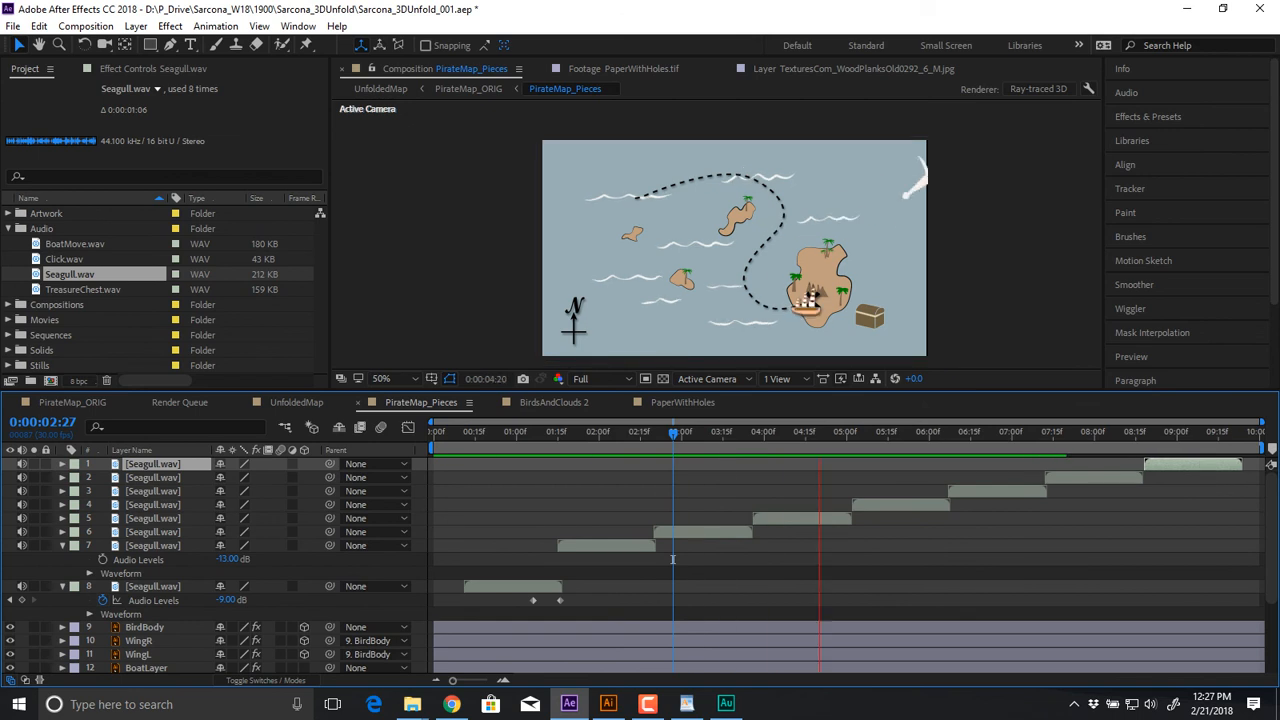
key("space")
Delete the six extra Seagull.wav layers, keeping only the first two
left_click(153, 532)
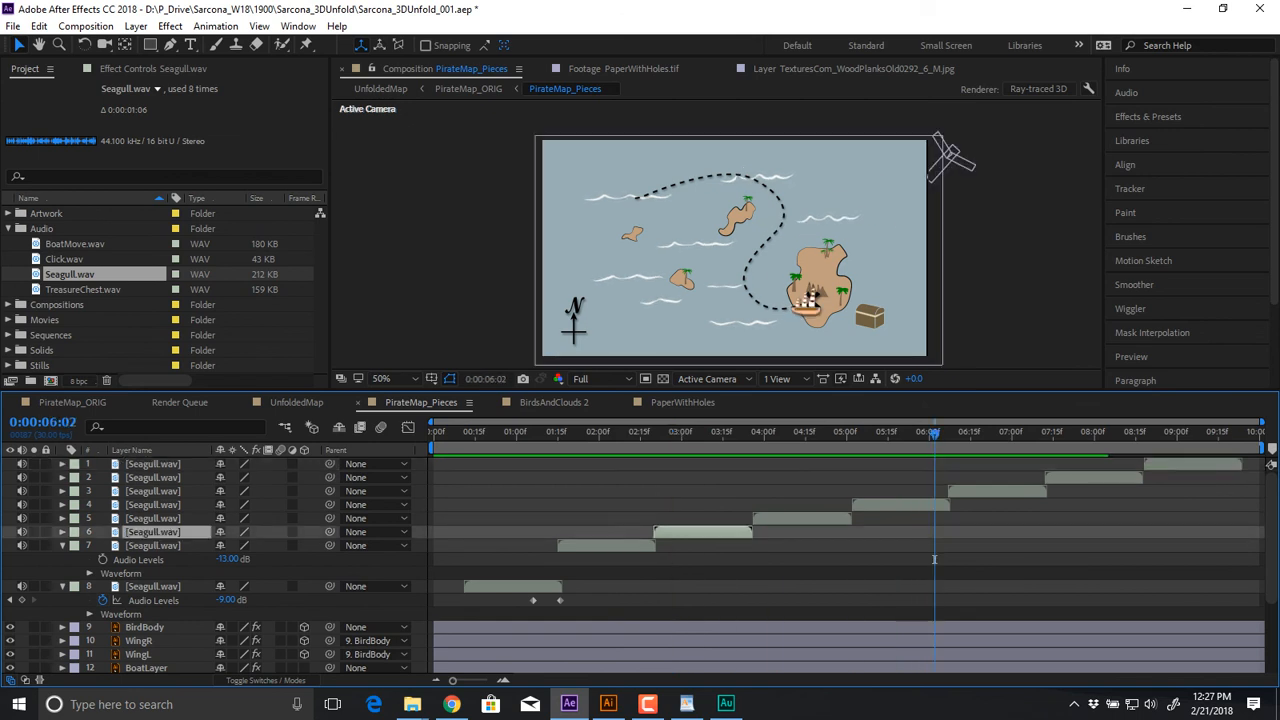
left_click(153, 464, "shift")
key("Delete")
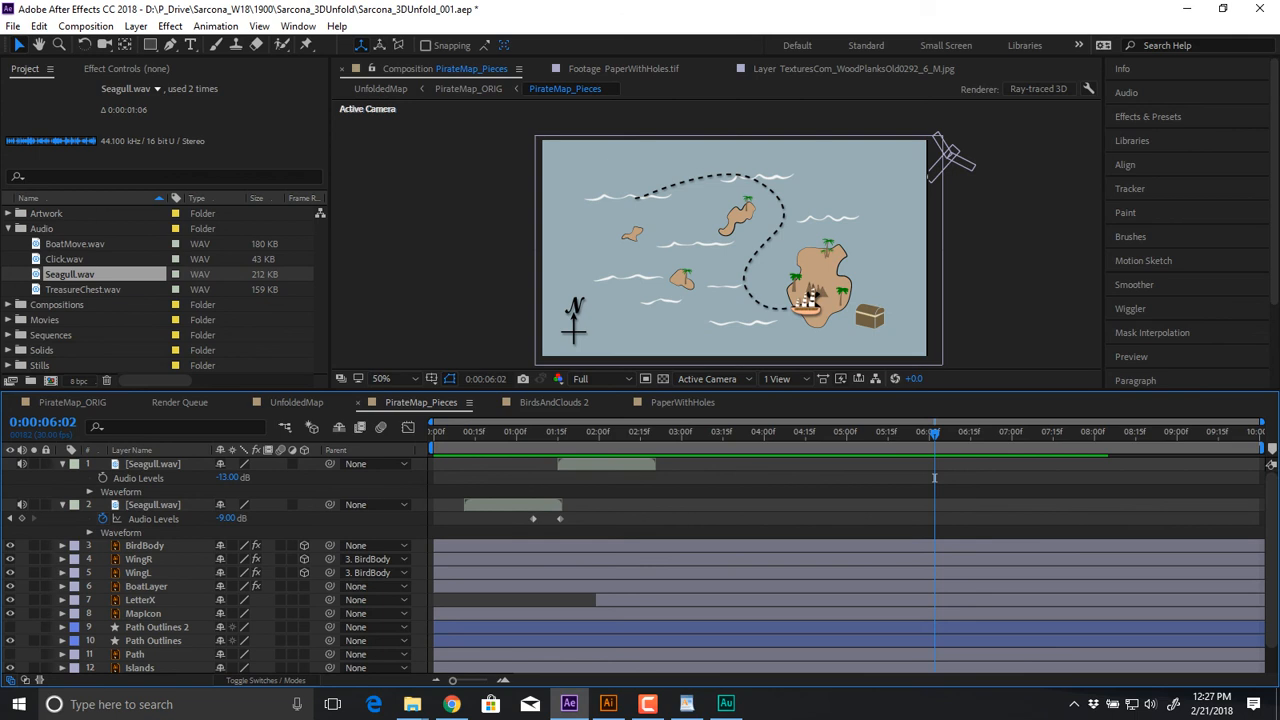
Collapse all layer properties, add Click.wav as the top layer of PirateMap_Pieces, and preview it
key("ctrl+a")
key("u")
key("ctrl+shift+a")
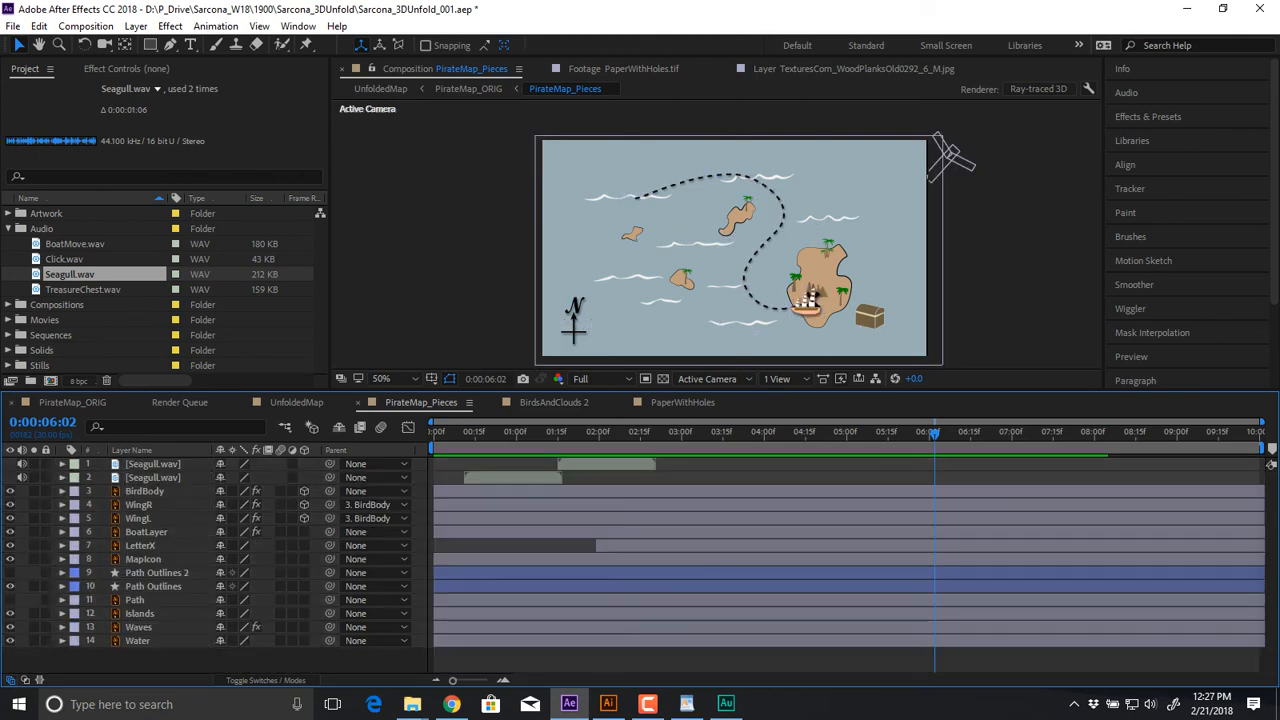
left_click_drag(64, 259, 156, 458)
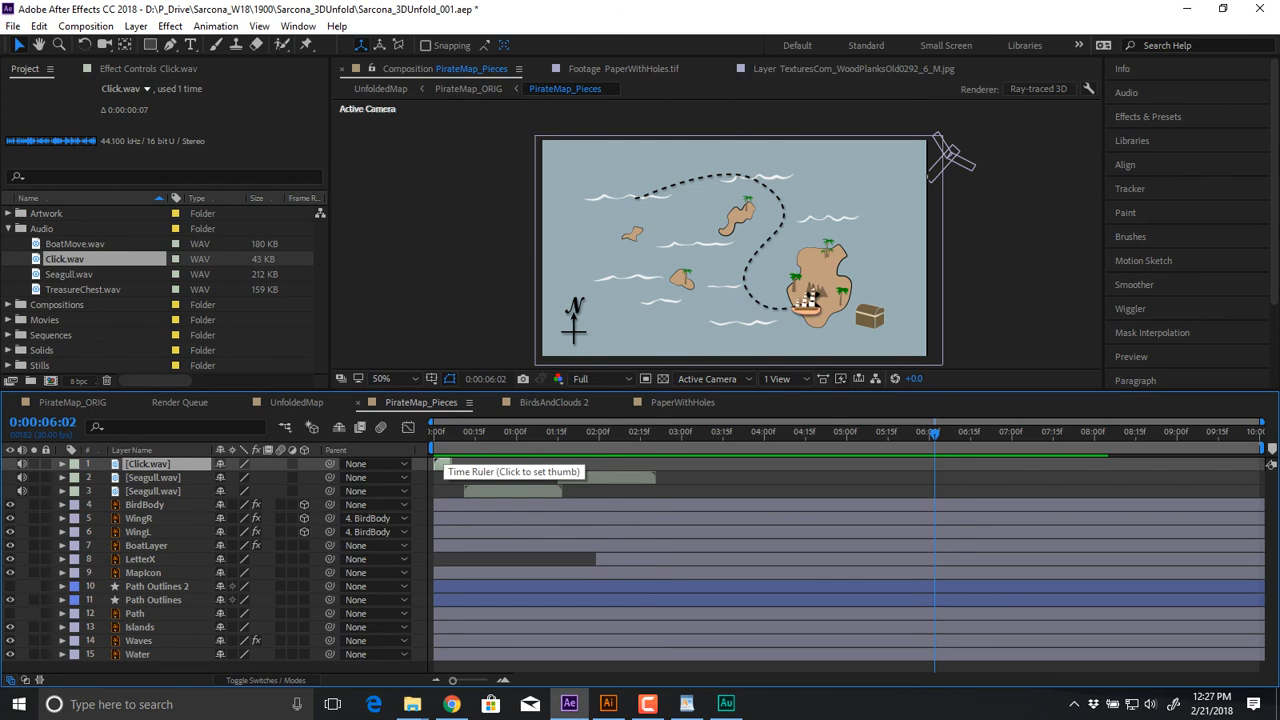
key("space")
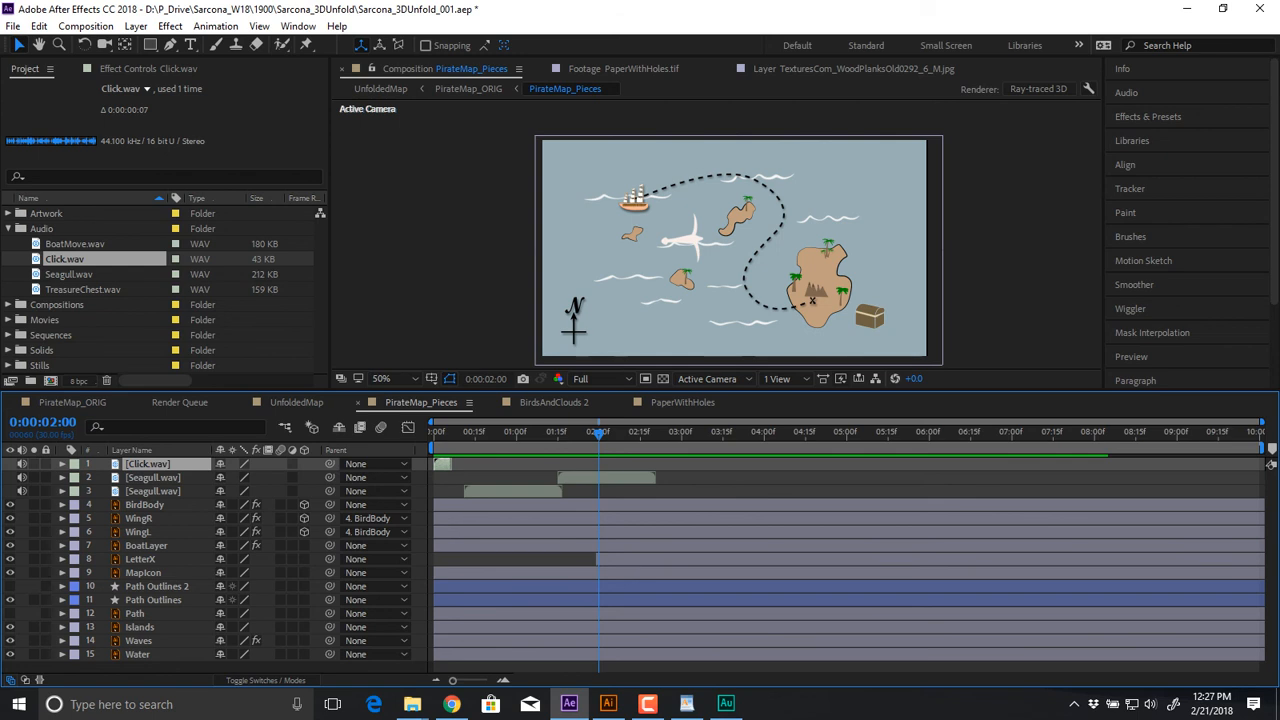
Set Click.wav to loop 4 times in its footage interpretation
right_click(78, 260)
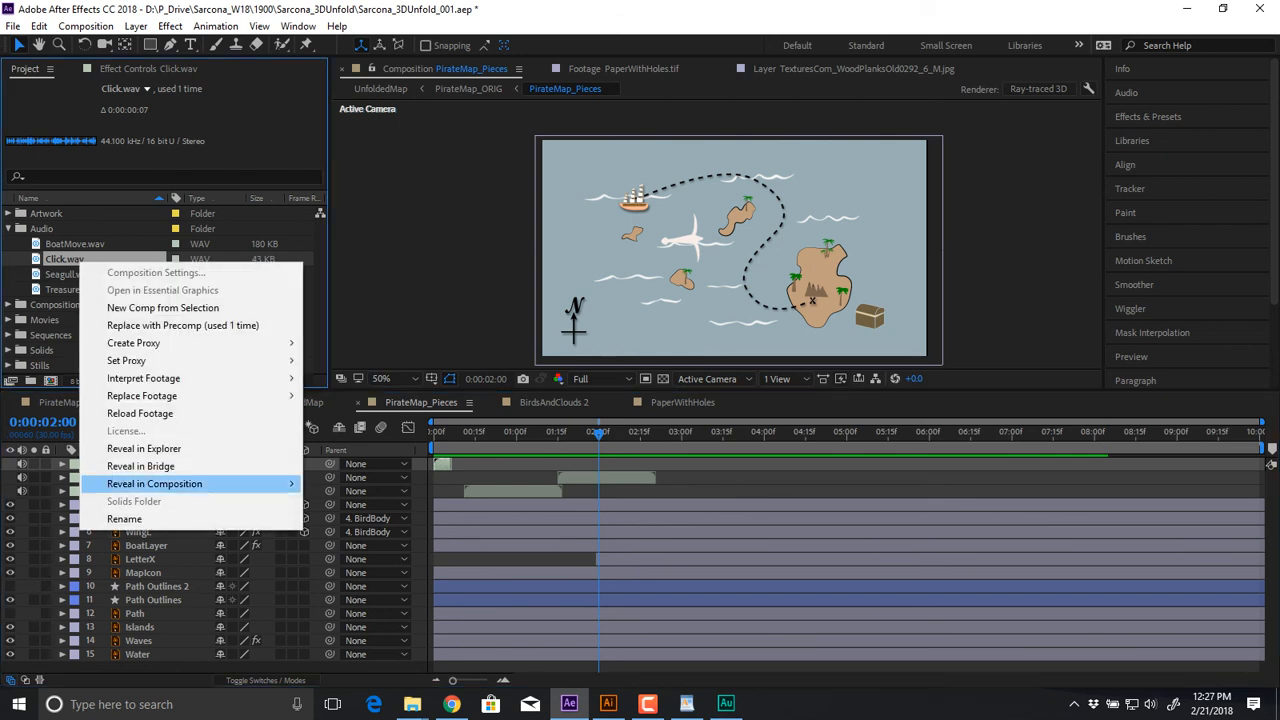
mouse_move(143, 378)
left_click(335, 374)
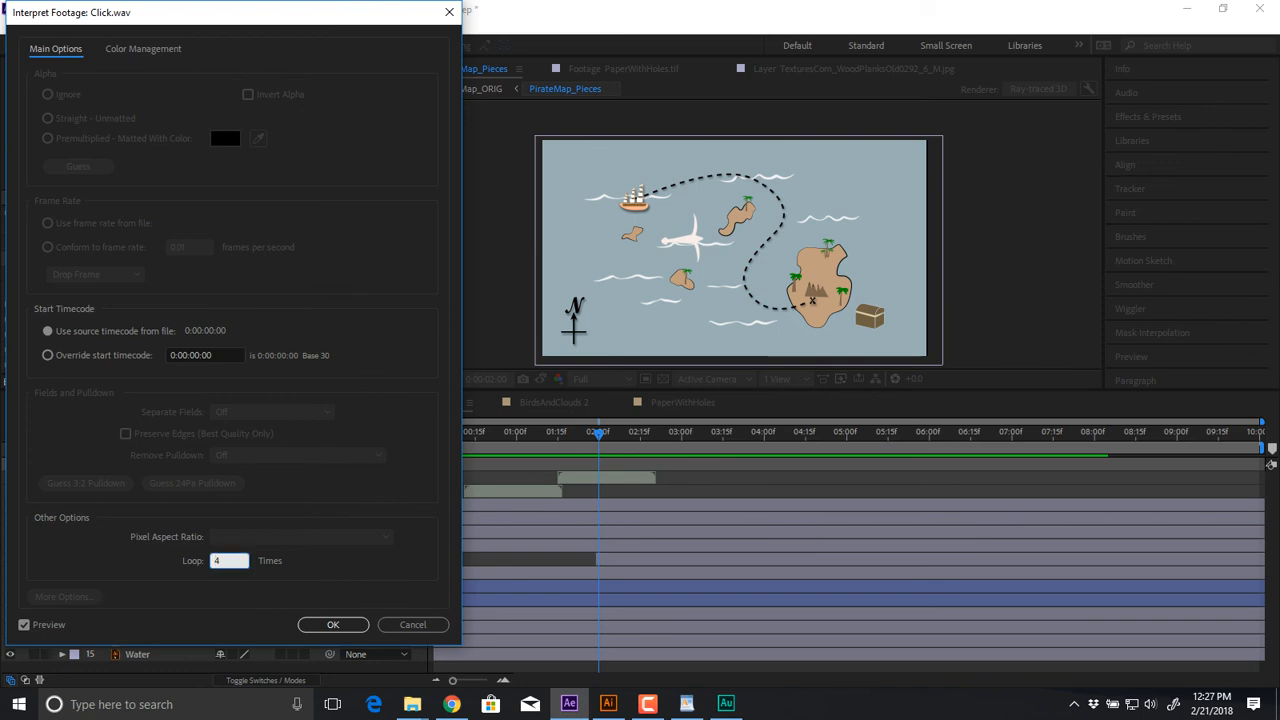
key("Return")
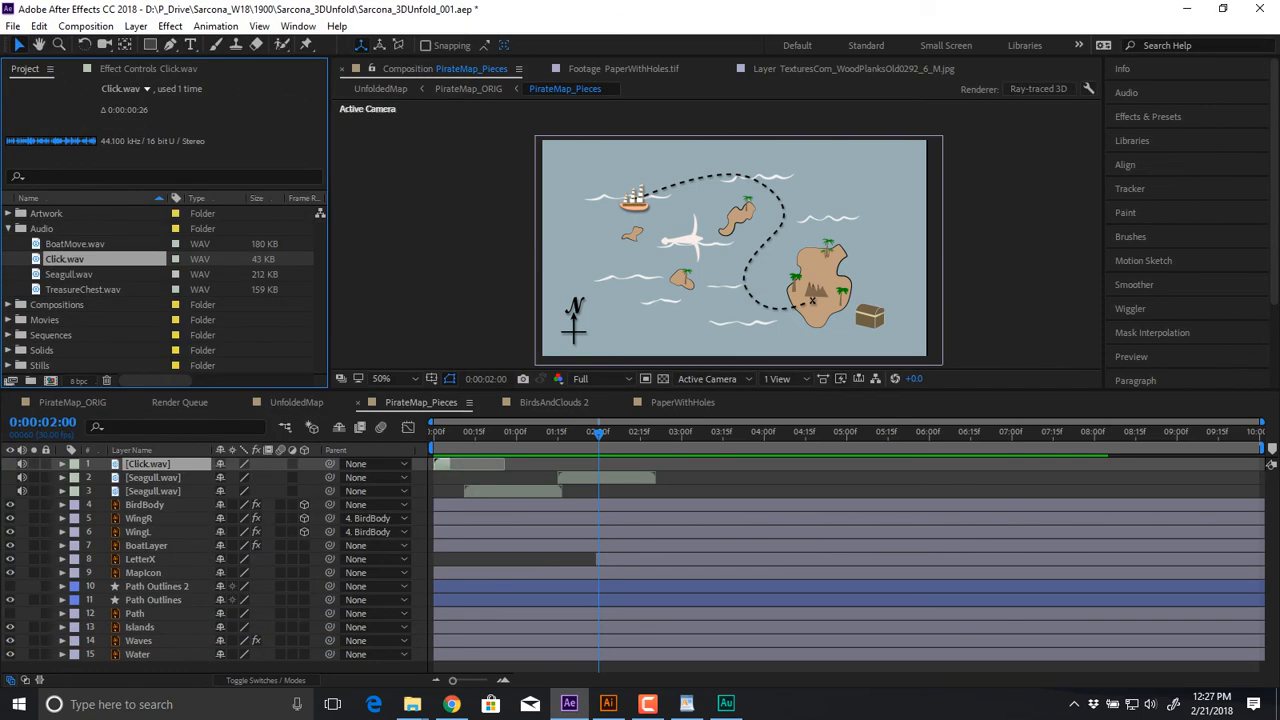
Extend the Click.wav layer to its full looped length, move it to start at 0:00:01:03, and preview it
left_click_drag(449, 464, 562, 464)
key("space")
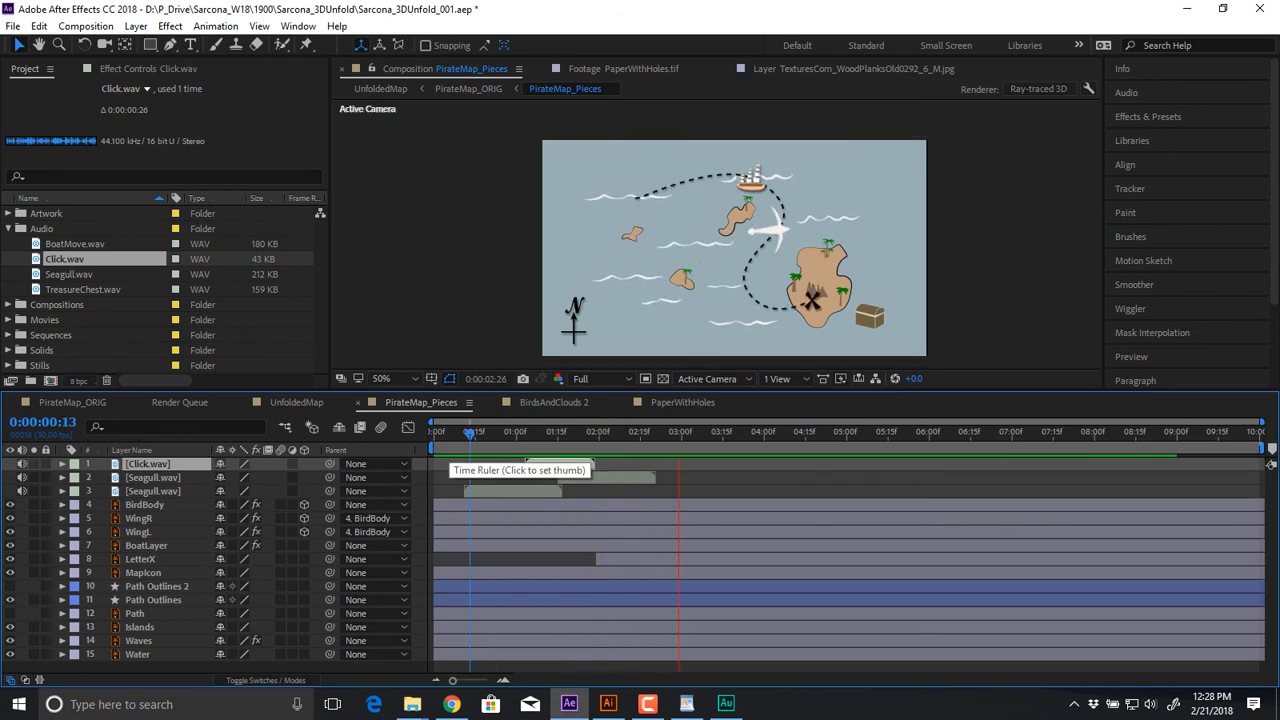
key("space")
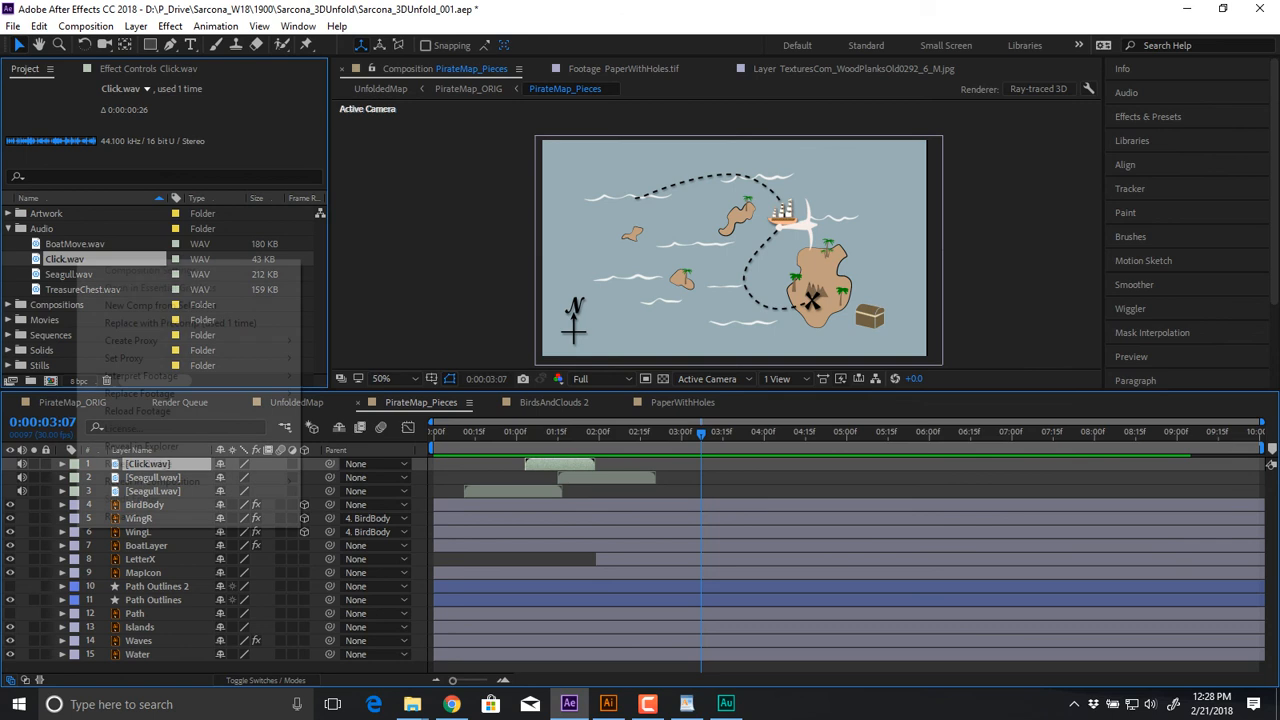
Raise the Click.wav loop count for a 0:00:01:03 duration, extend its layer to match, and preview from its start
right_click(75, 259)
mouse_move(150, 376)
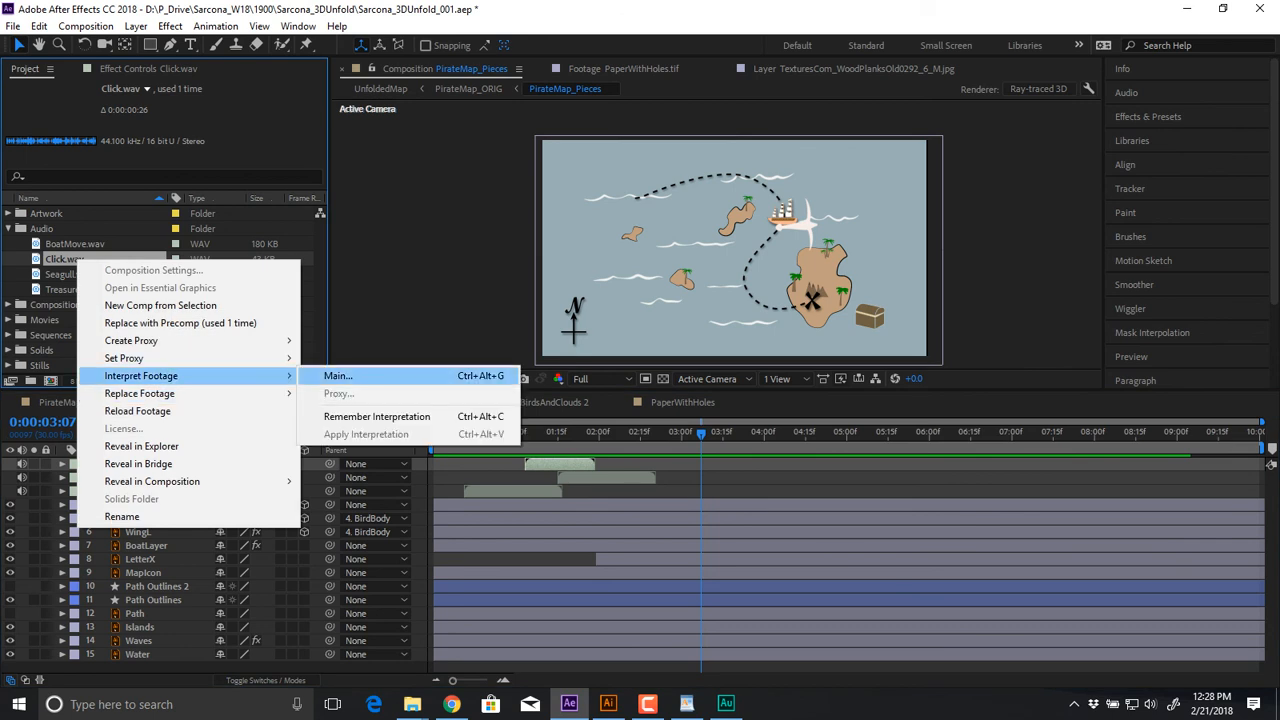
left_click(338, 376)
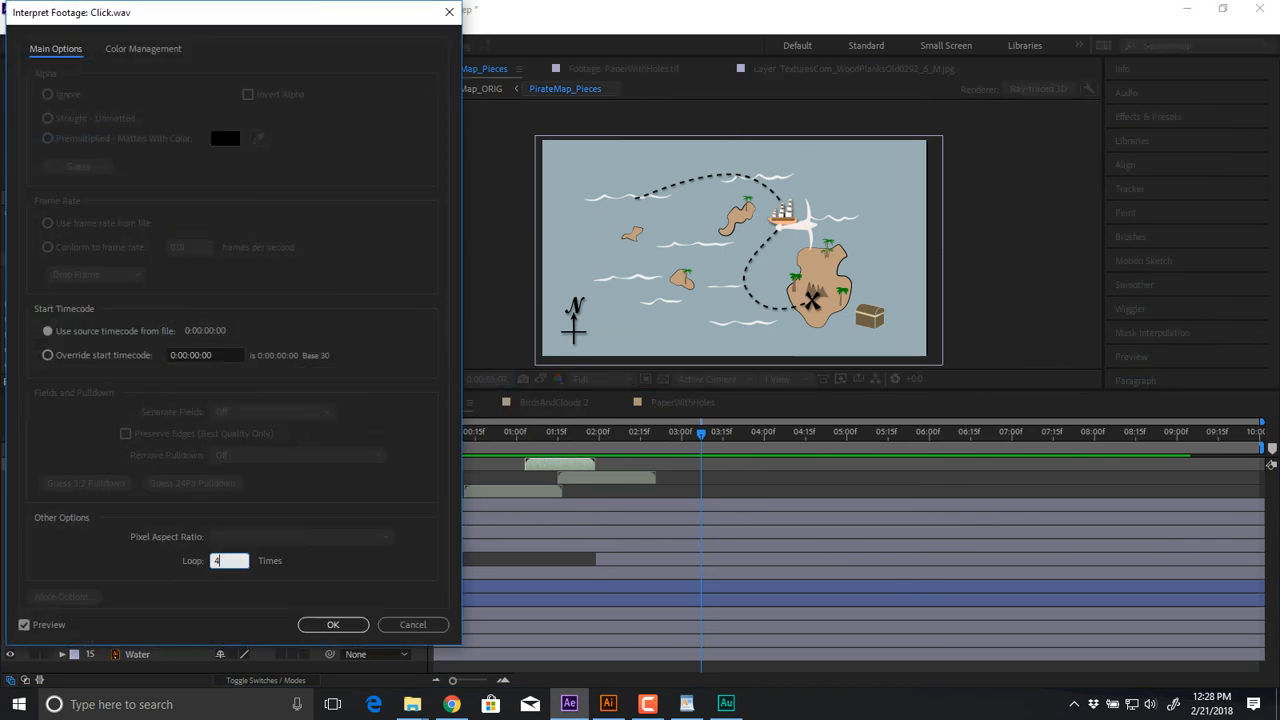
key("Return")
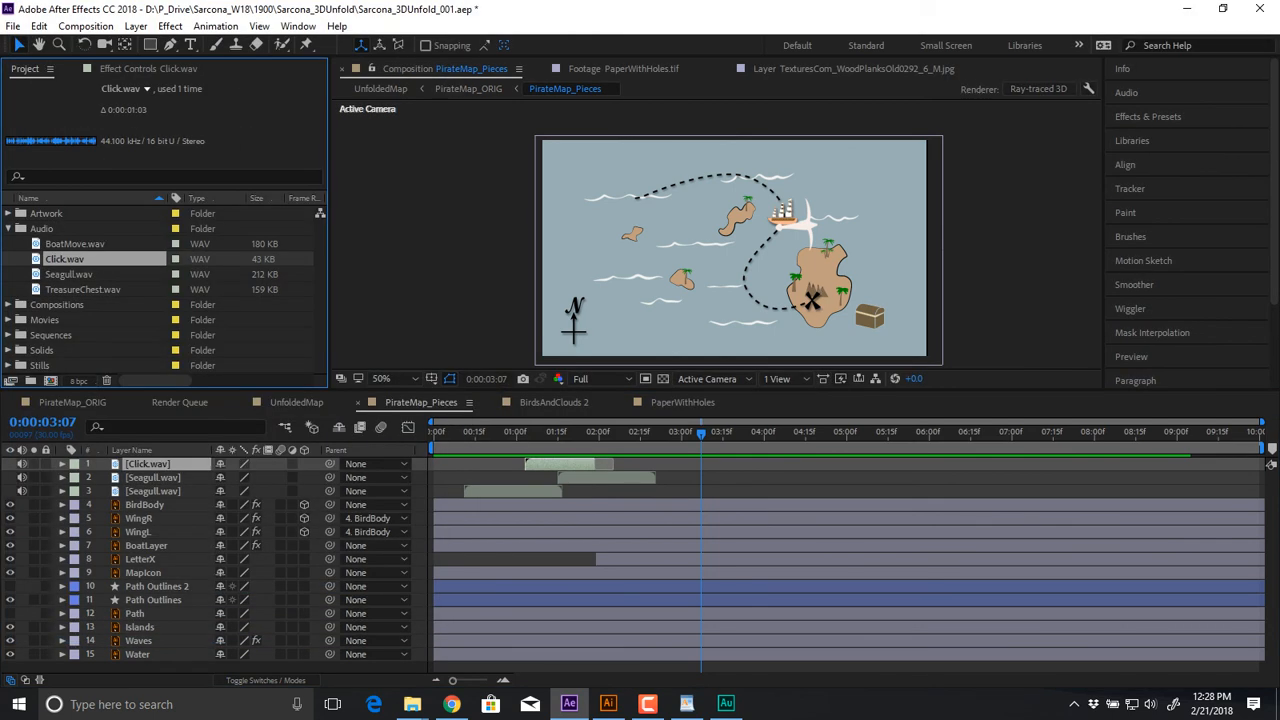
left_click(524, 432)
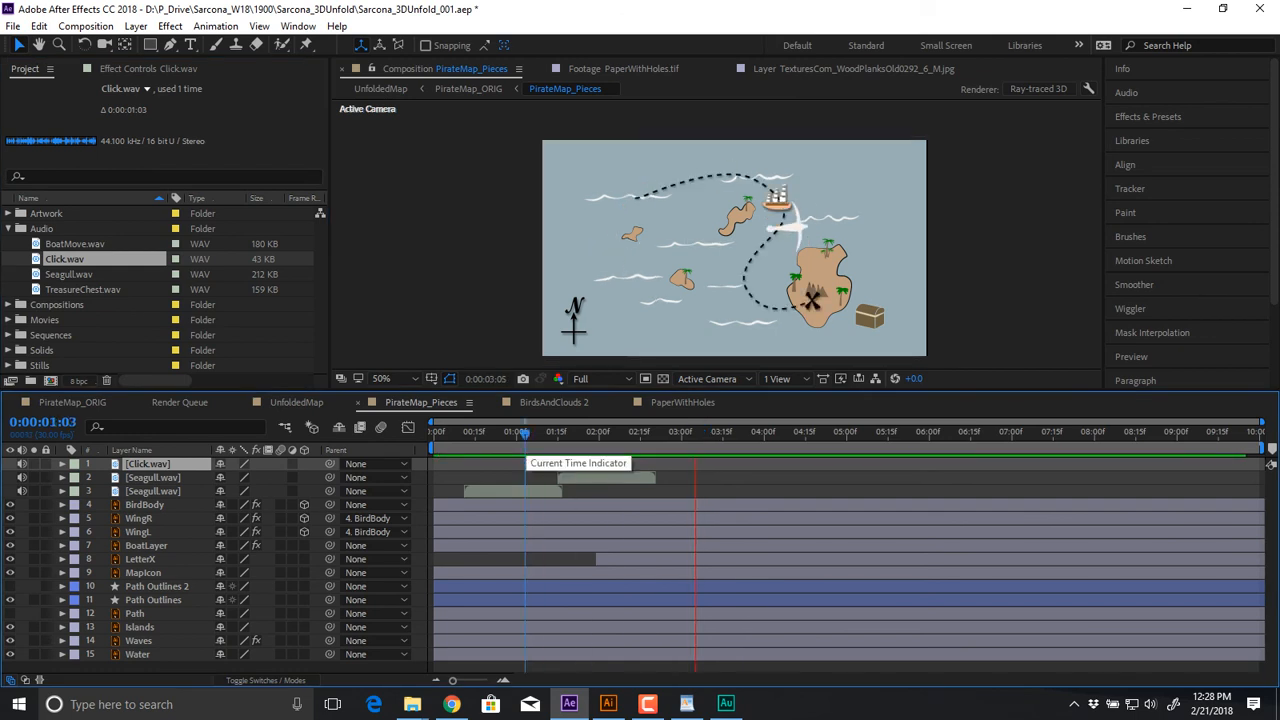
key("space")
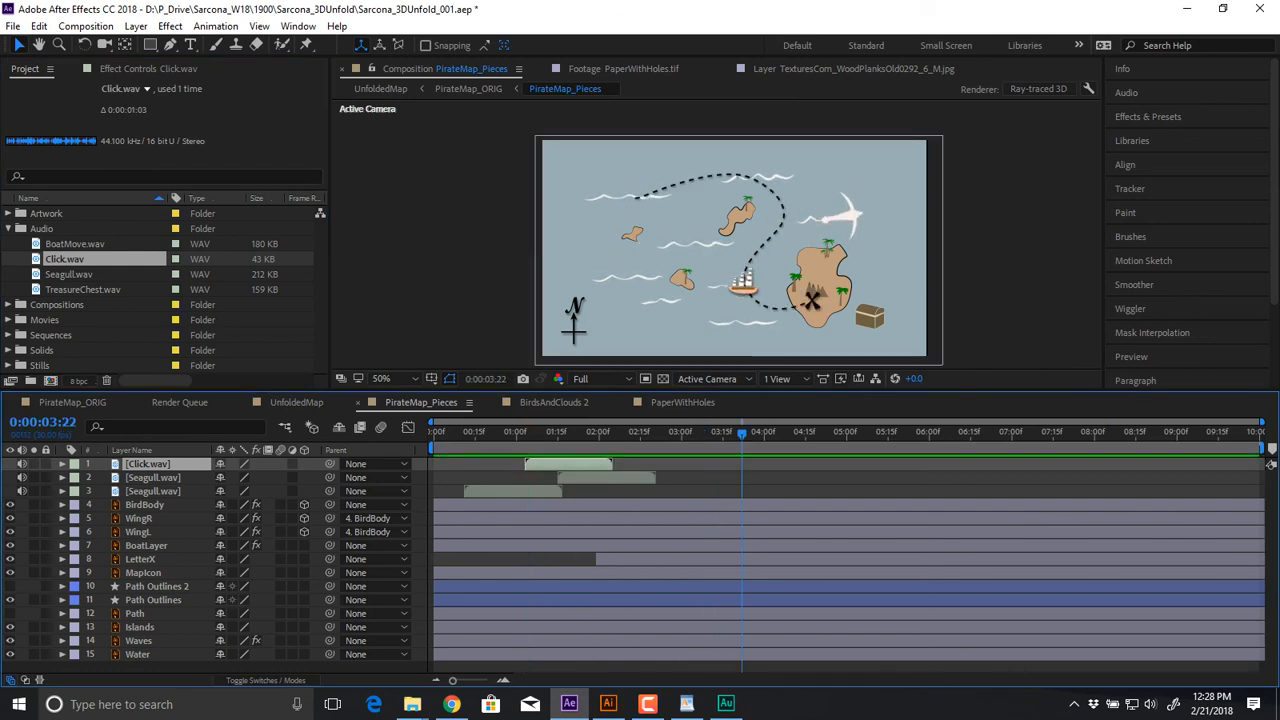
Add TreasureChest.wav as the top layer, start it at 0:00:01:29, and preview from 0:00:00:07
left_click_drag(82, 289, 205, 464)
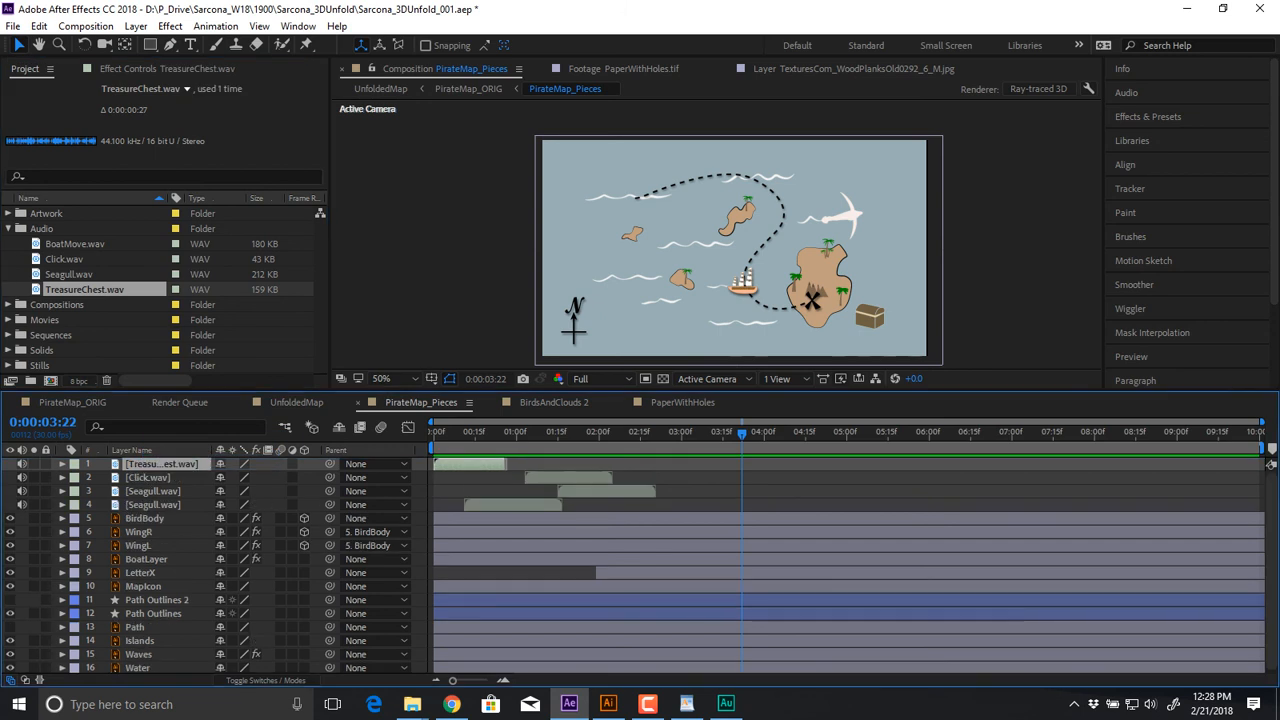
left_click_drag(470, 464, 644, 464)
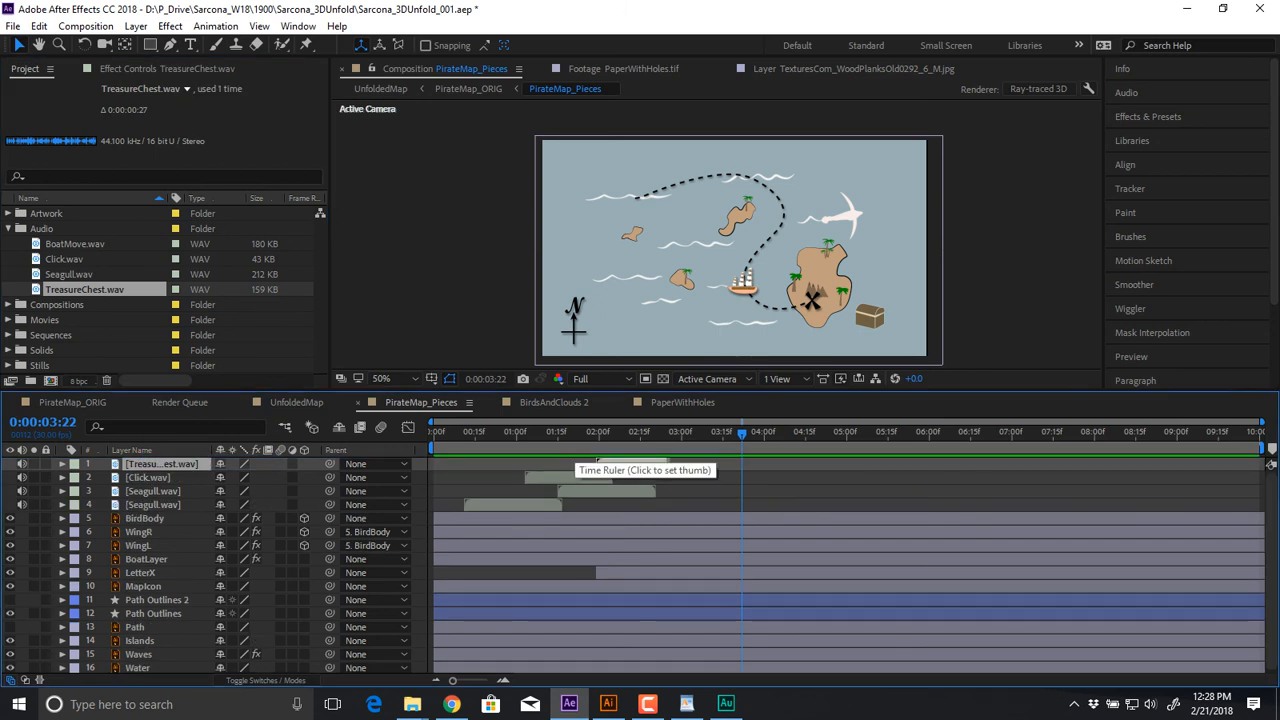
left_click(453, 432)
key("space")
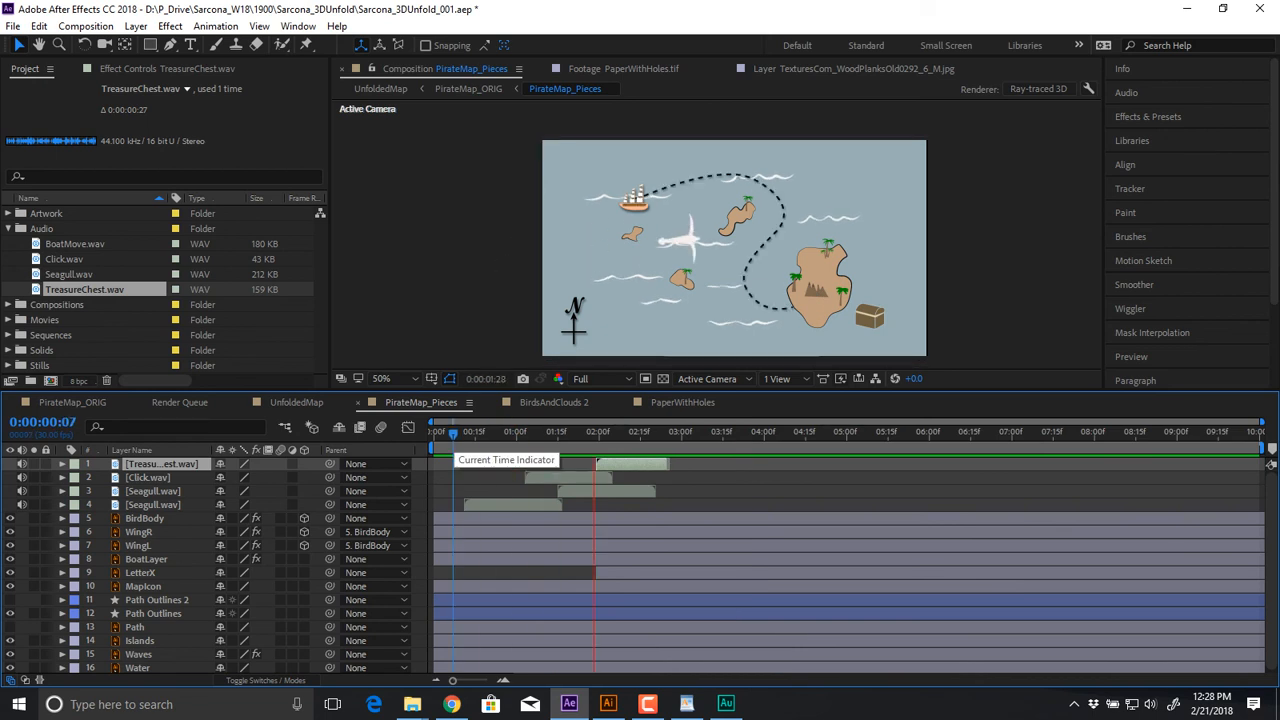
key("space")
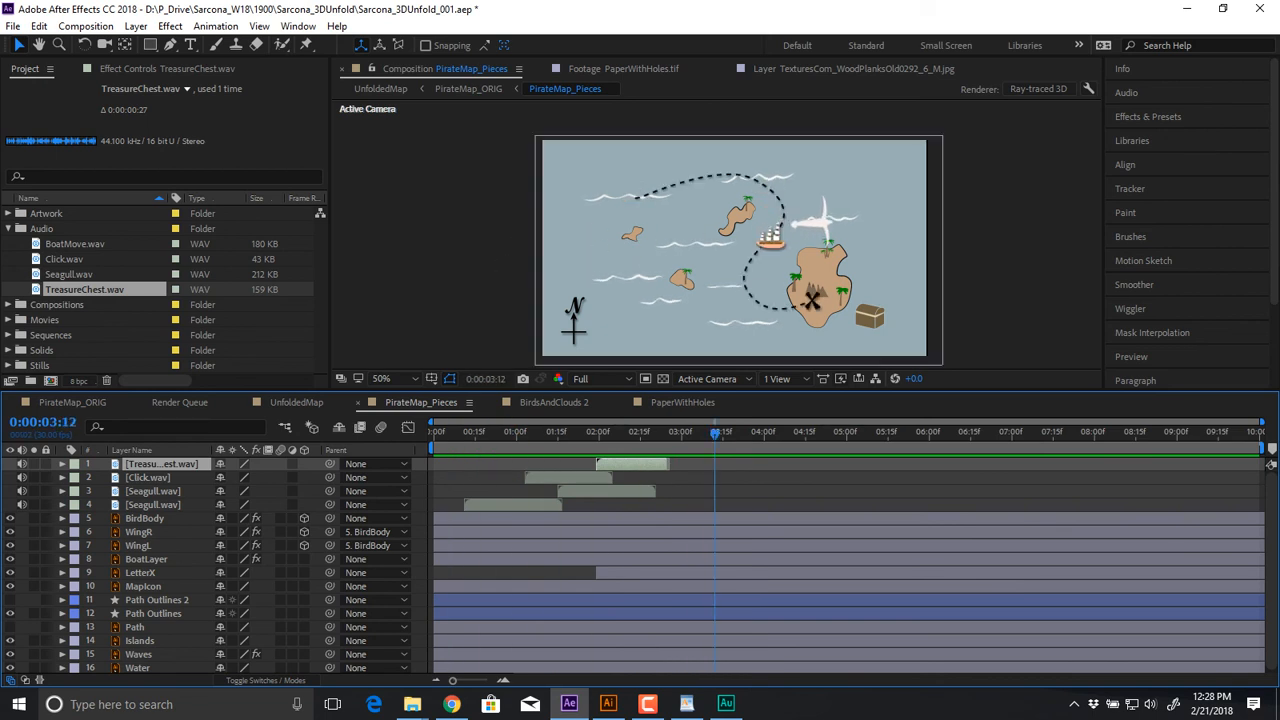
Add BoatMove.wav as the top layer, start it at 0:00:02:23, and preview the composition from the beginning
left_click_drag(50, 244, 152, 460)
left_click_drag(499, 464, 433, 434)
key("space")
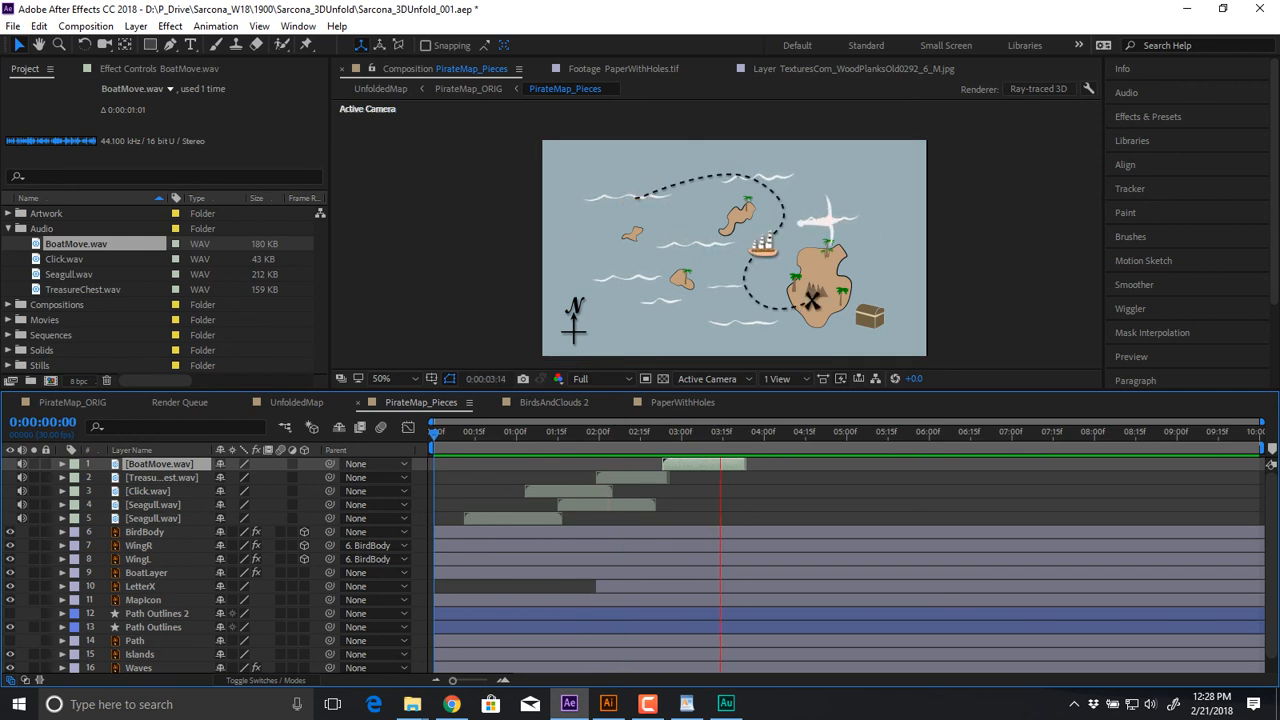
key("space")
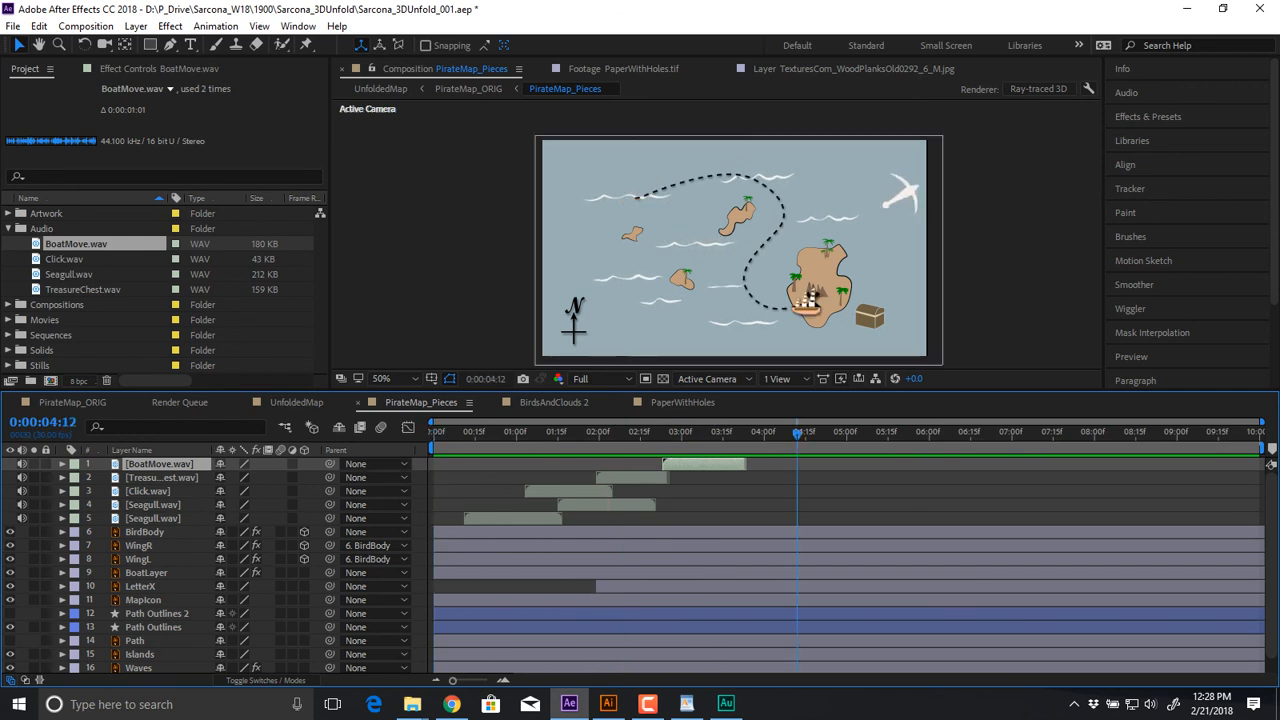
Try a second BoatMove.wav layer overlapping the end of the first, and delete it again
key("ctrl+d")
left_click_drag(712, 464, 776, 464)
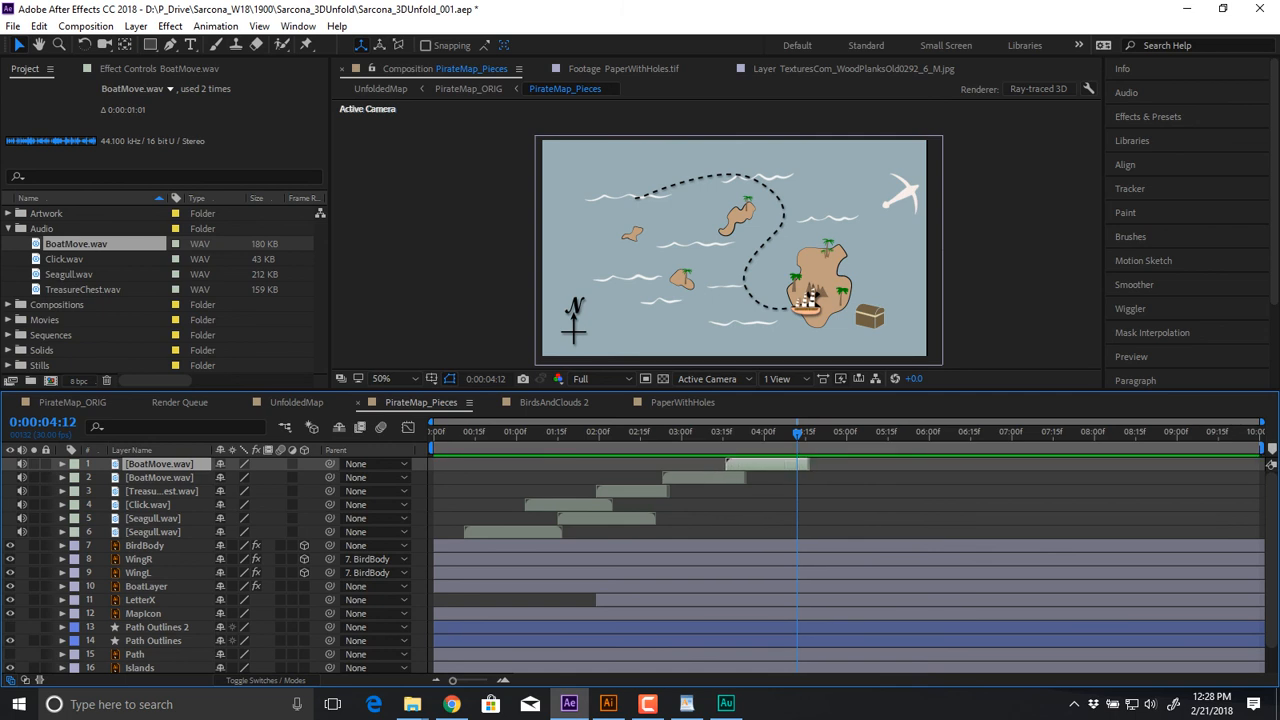
key("Delete")
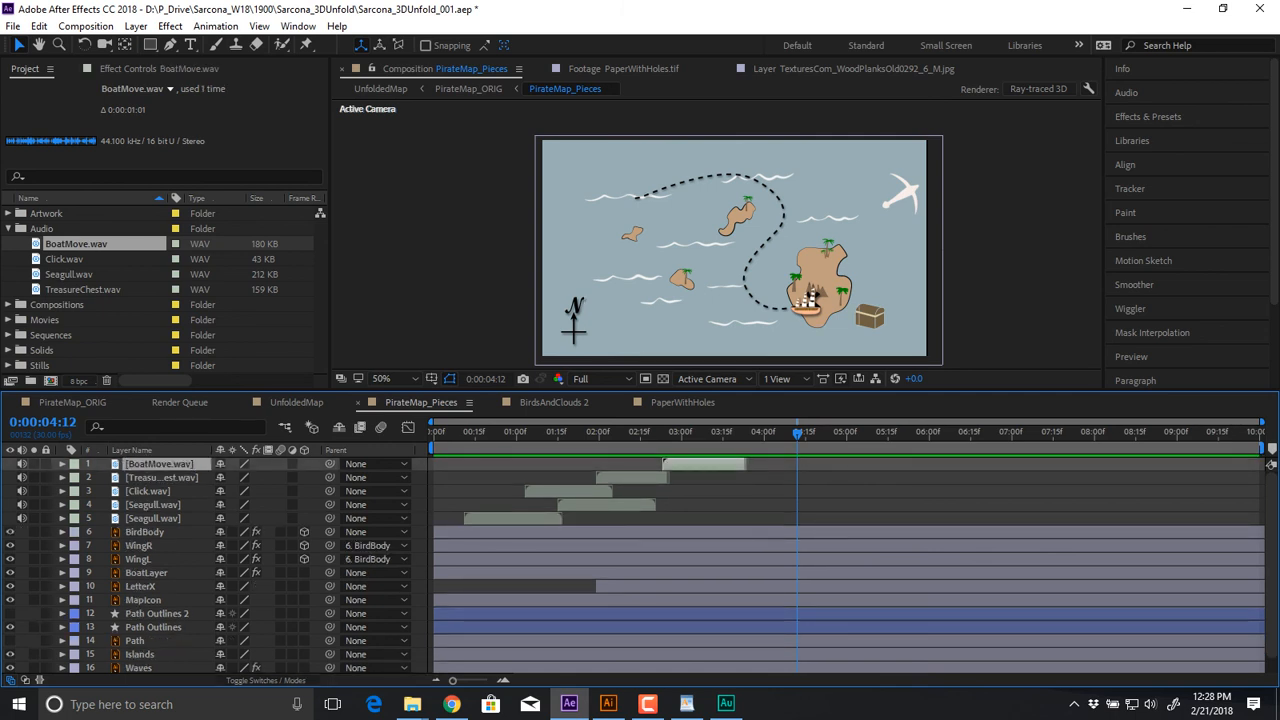
Time-stretch the BoatMove.wav layer by a factor of 200 with its in-point held, and preview from 0:00:02:16
left_click(40, 680)
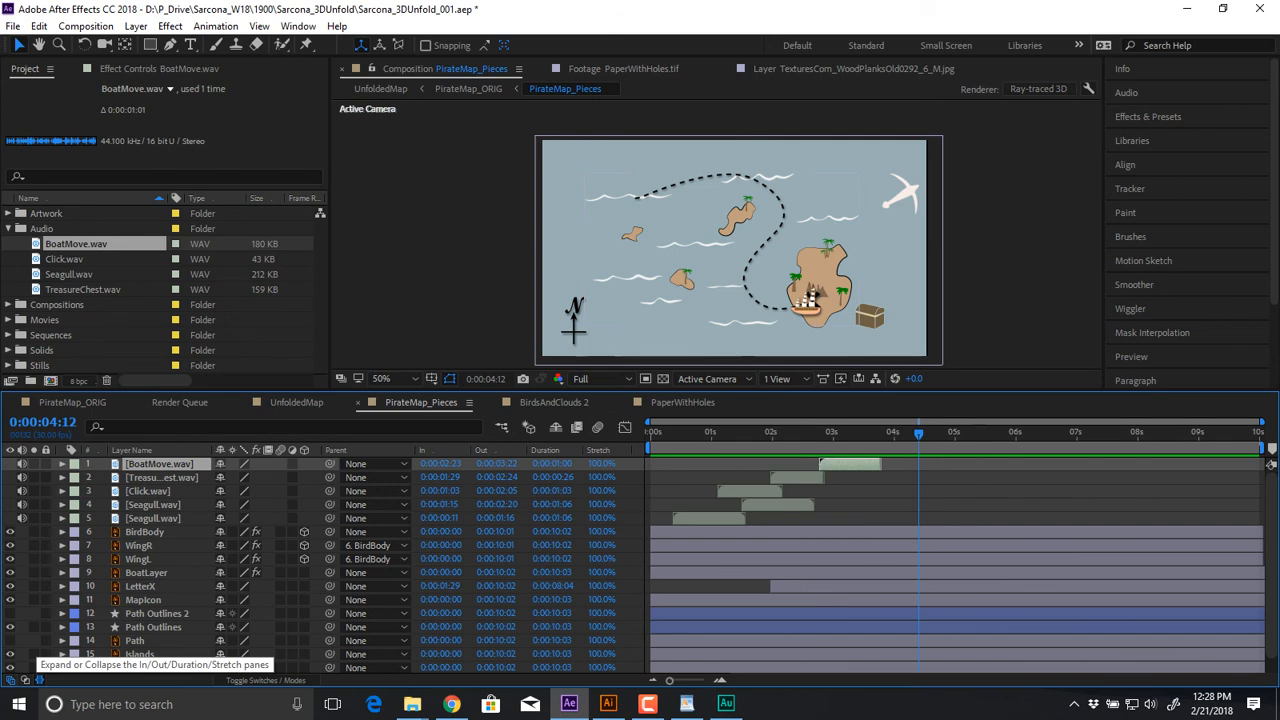
left_click(602, 464)
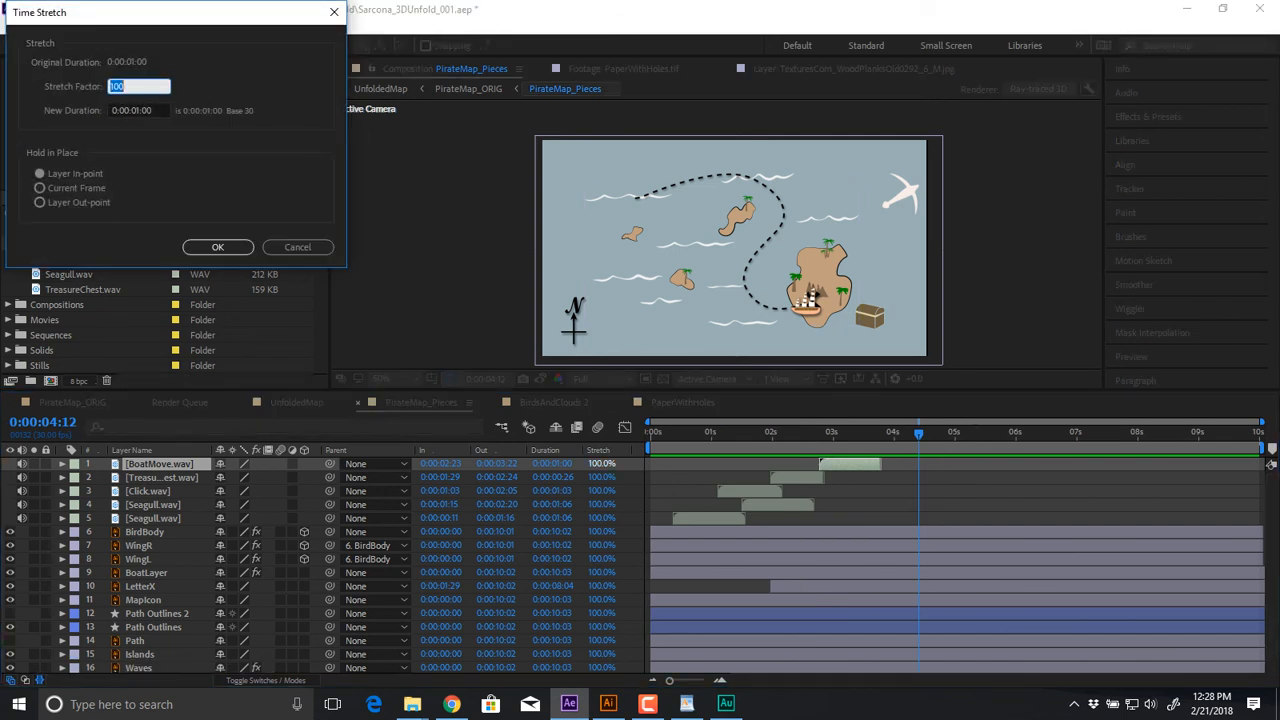
type("200")
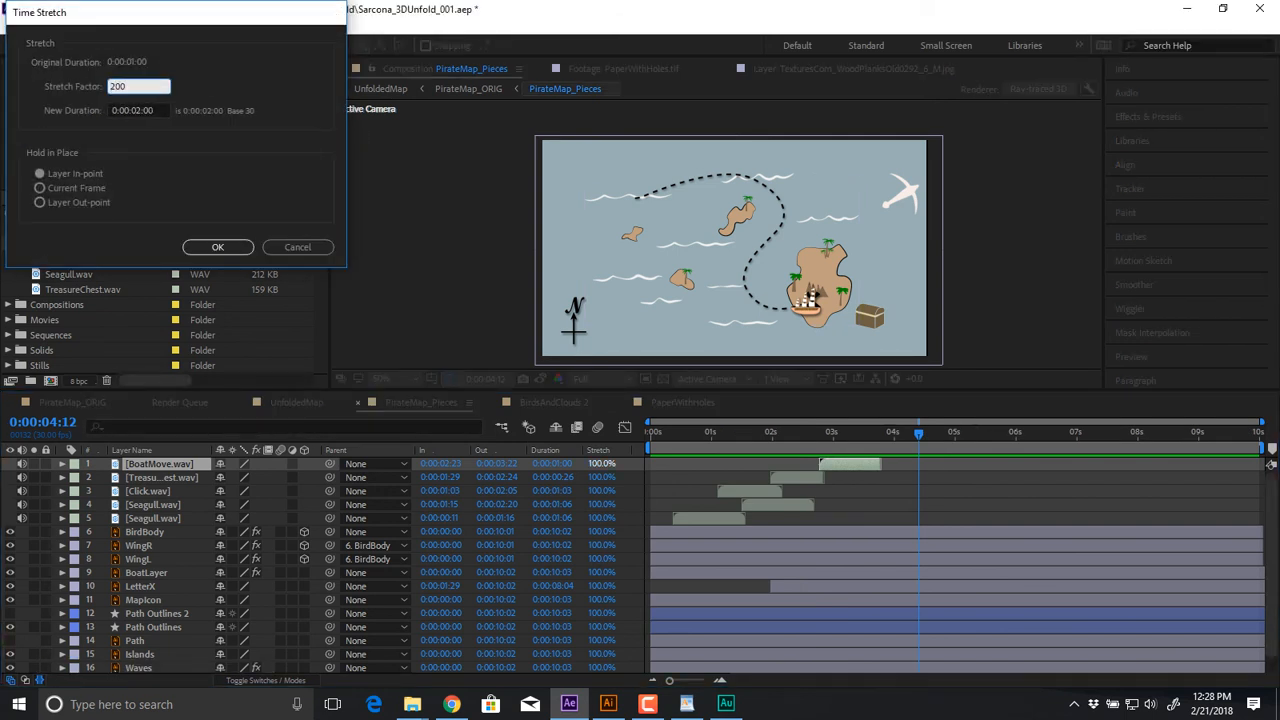
key("Return")
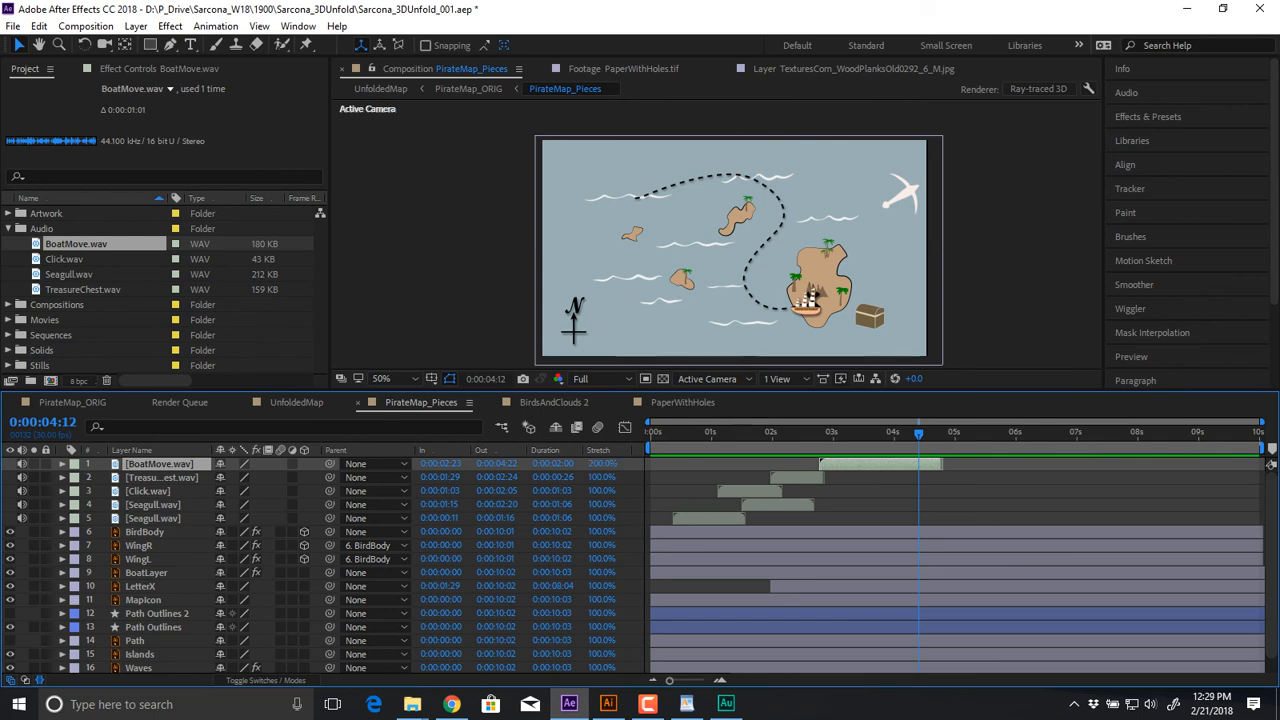
key("space")
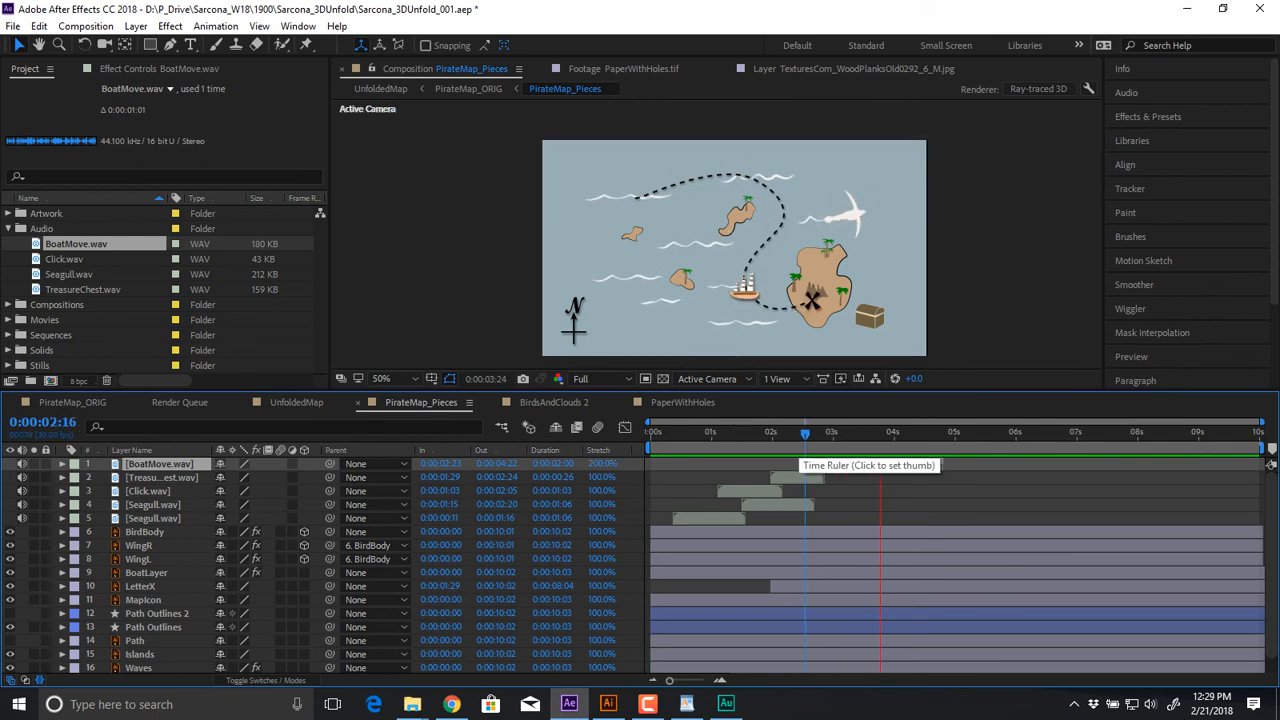
key("space")
left_click(801, 433)
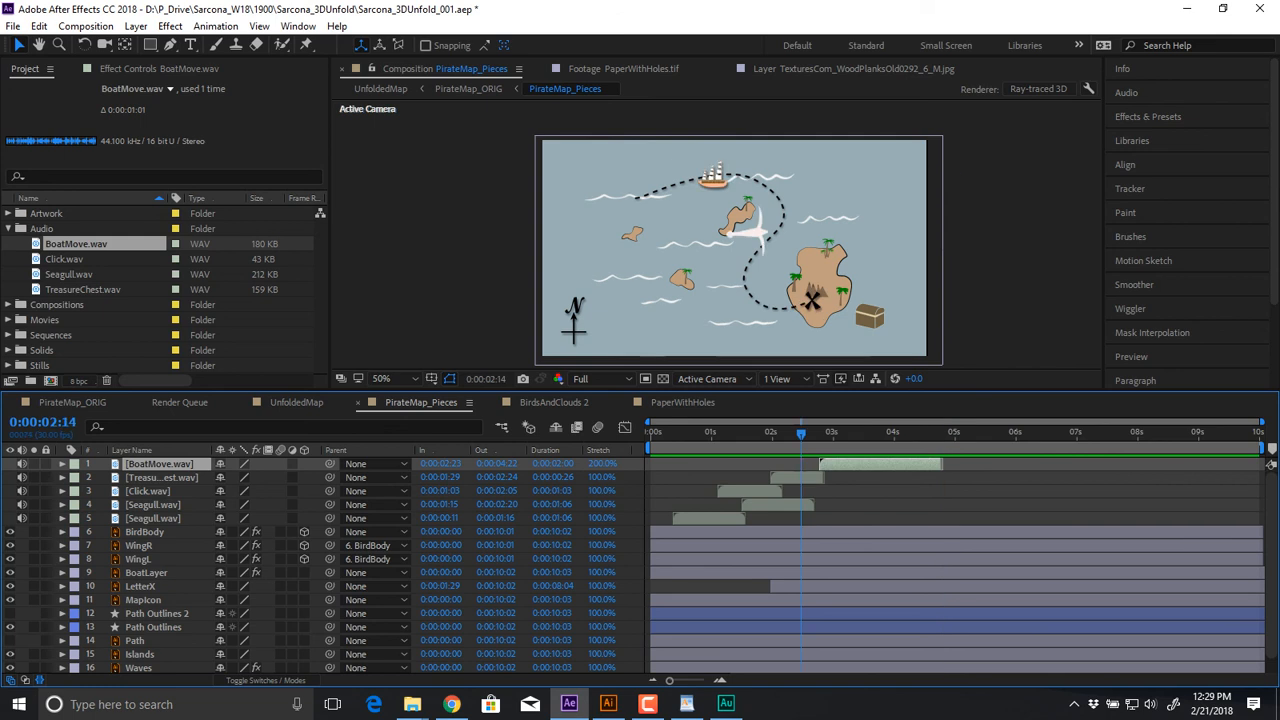
Move the BoatMove.wav layer so it starts at 0:00:02:06, and preview the composition from 0:00:01:15
left_click_drag(801, 433, 786, 433)
key("space")
key("space")
left_click(785, 433)
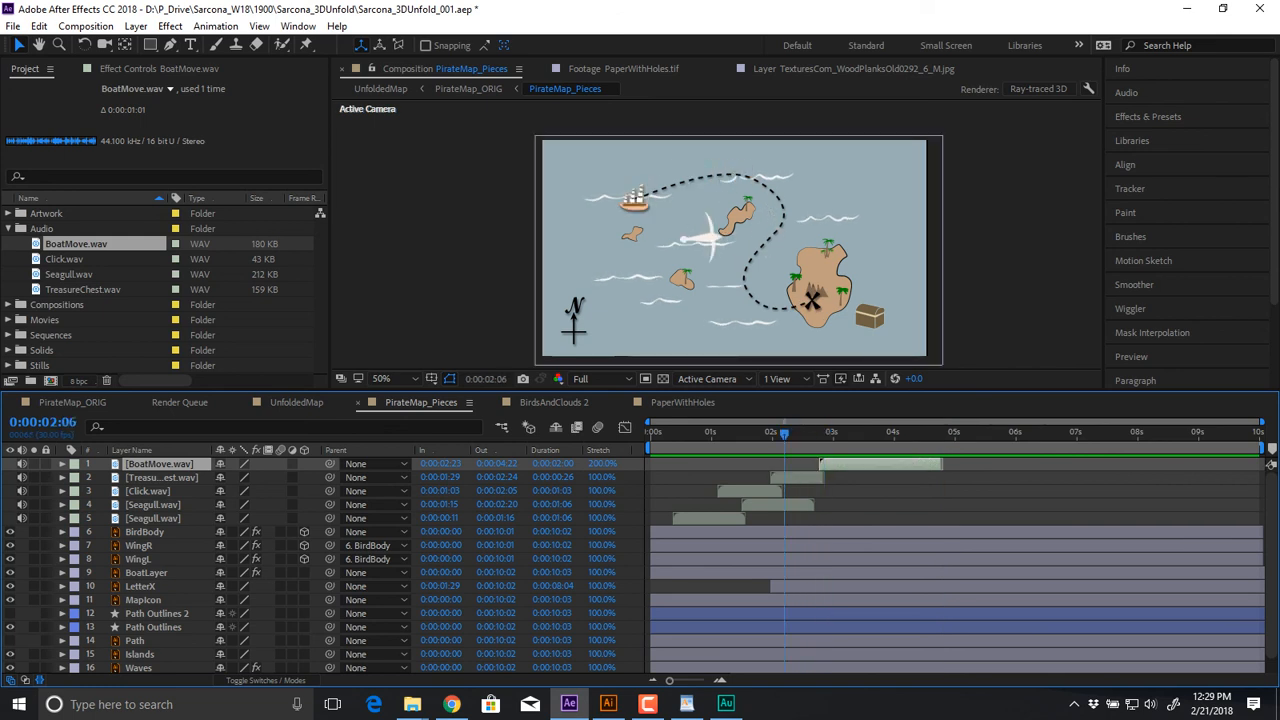
key("bracketleft")
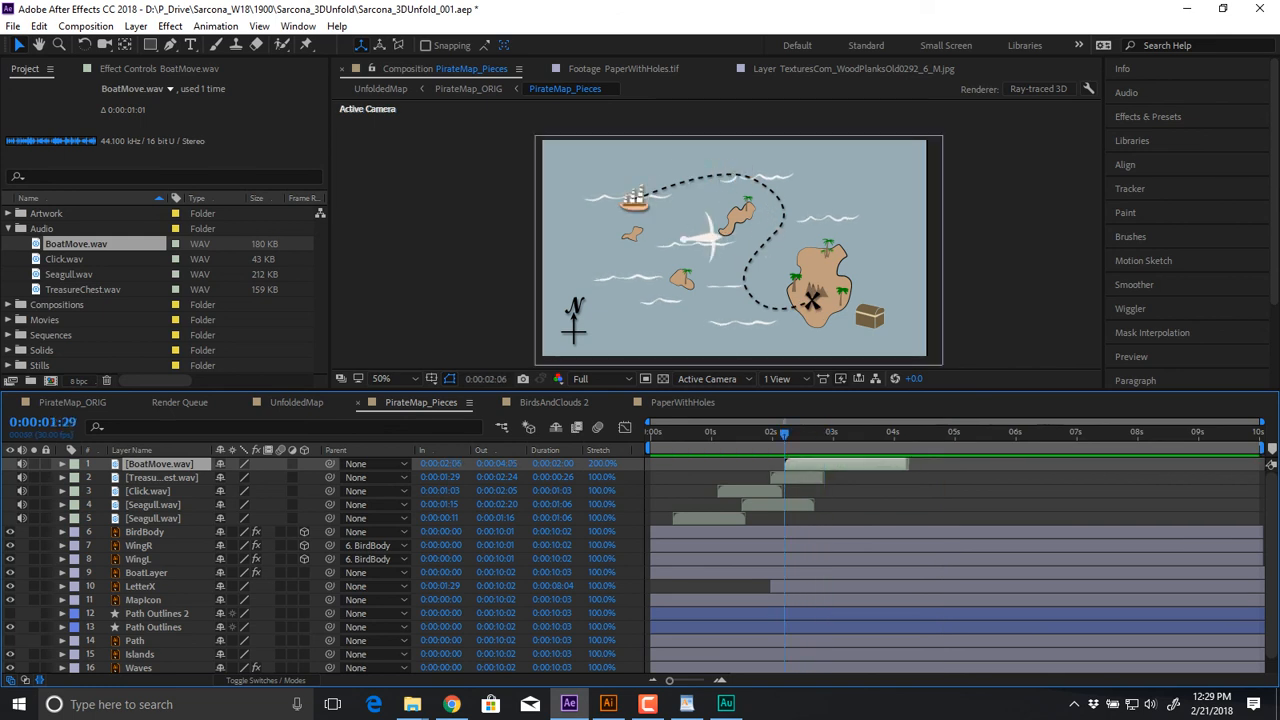
left_click(741, 433)
key("space")
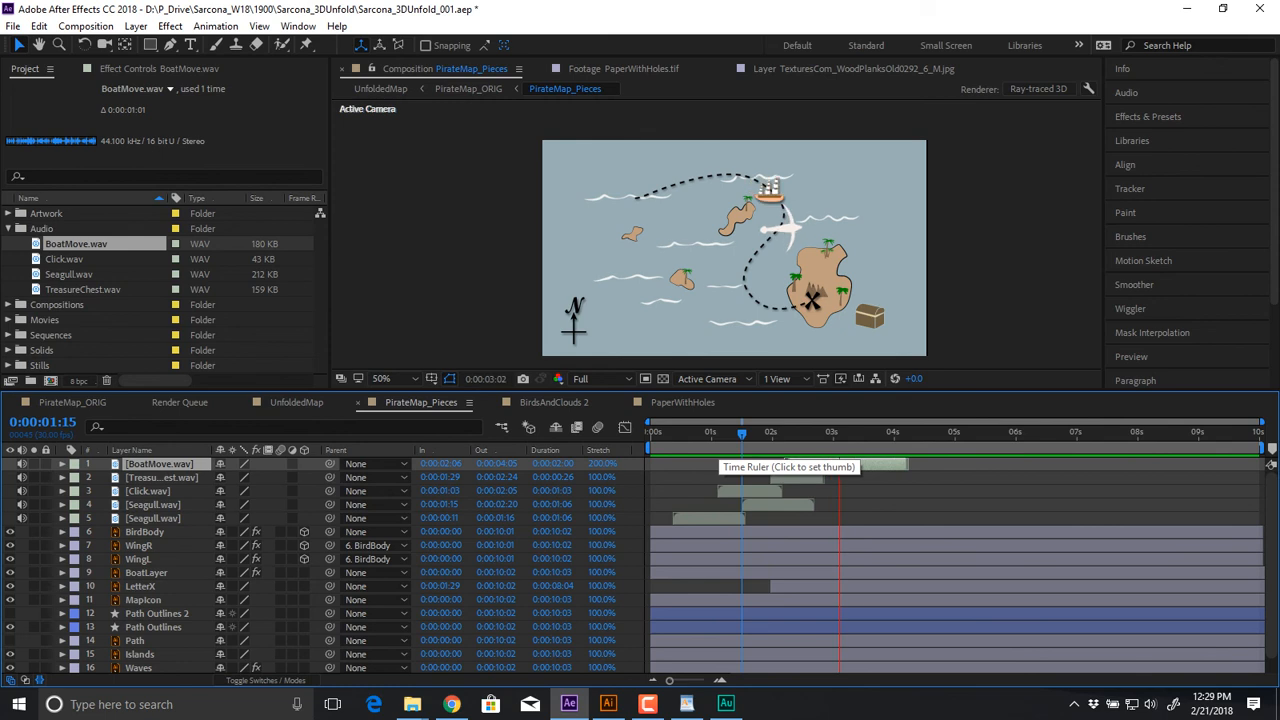
key("space")
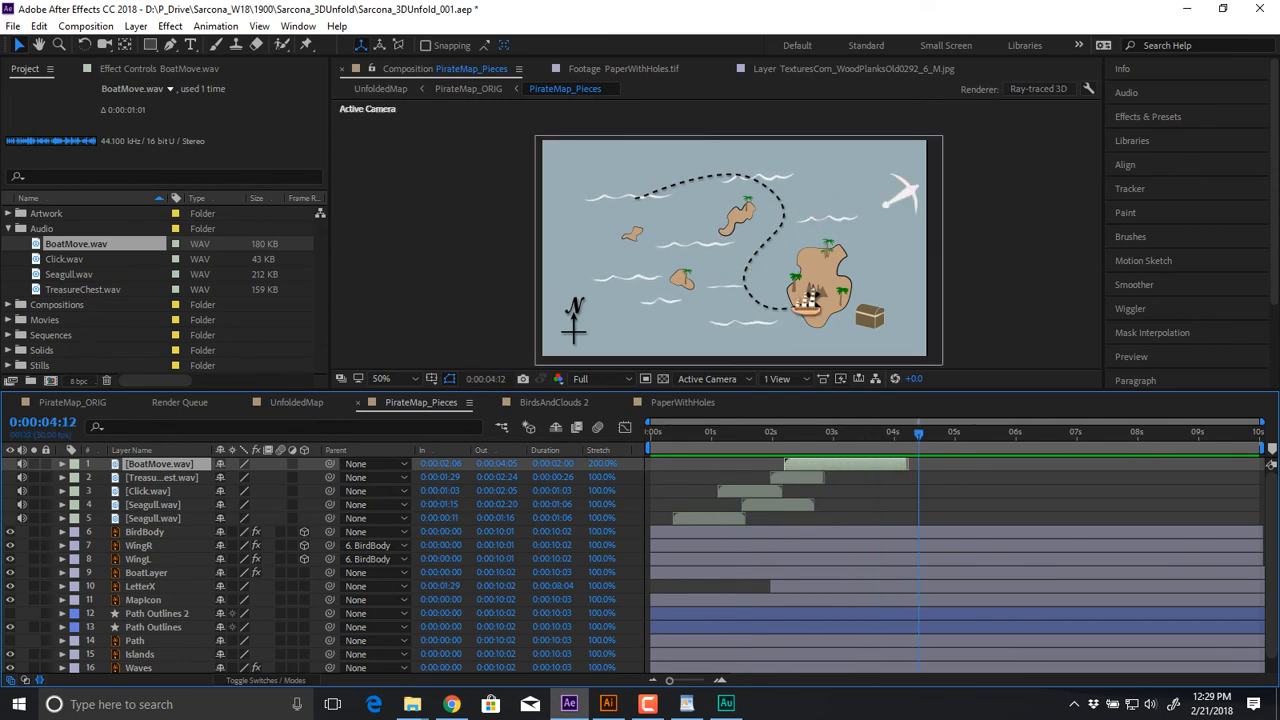
Duplicate the TreasureChest.wav layer, start the copy at 0:00:04:05, and preview from 0:00:03:05
left_click(799, 478)
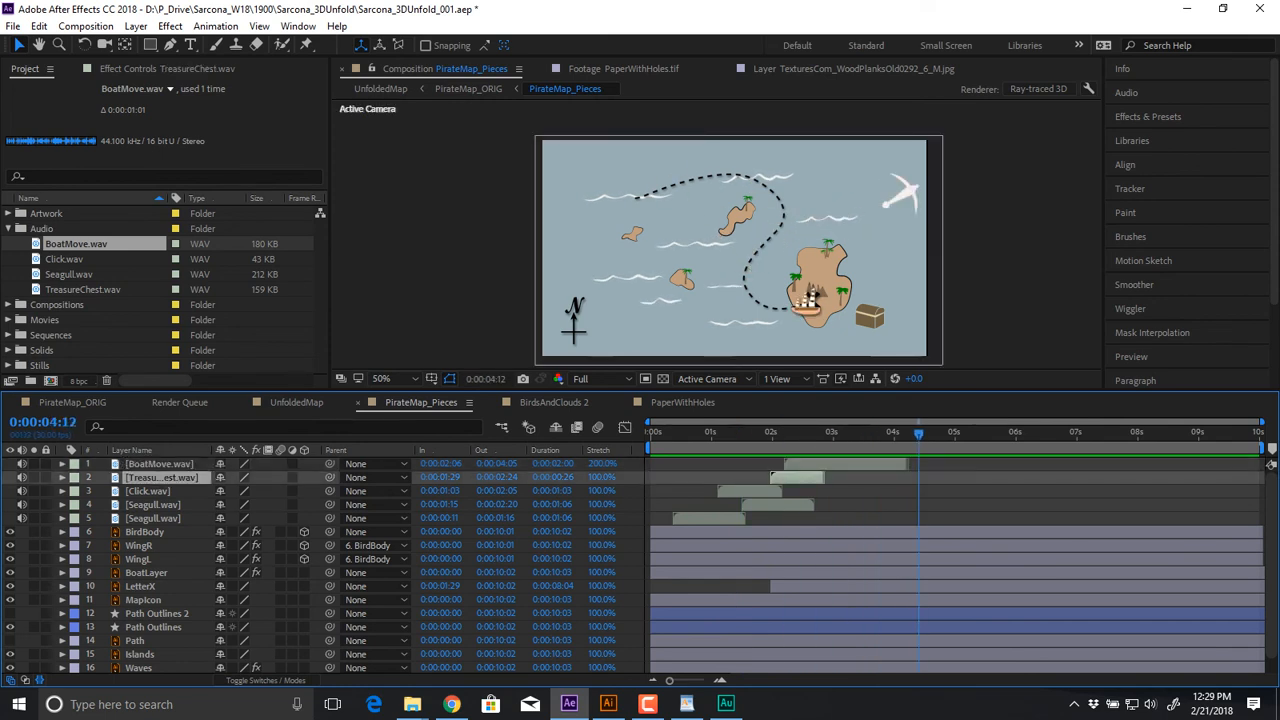
key("ctrl+d")
left_click_drag(797, 478, 930, 478)
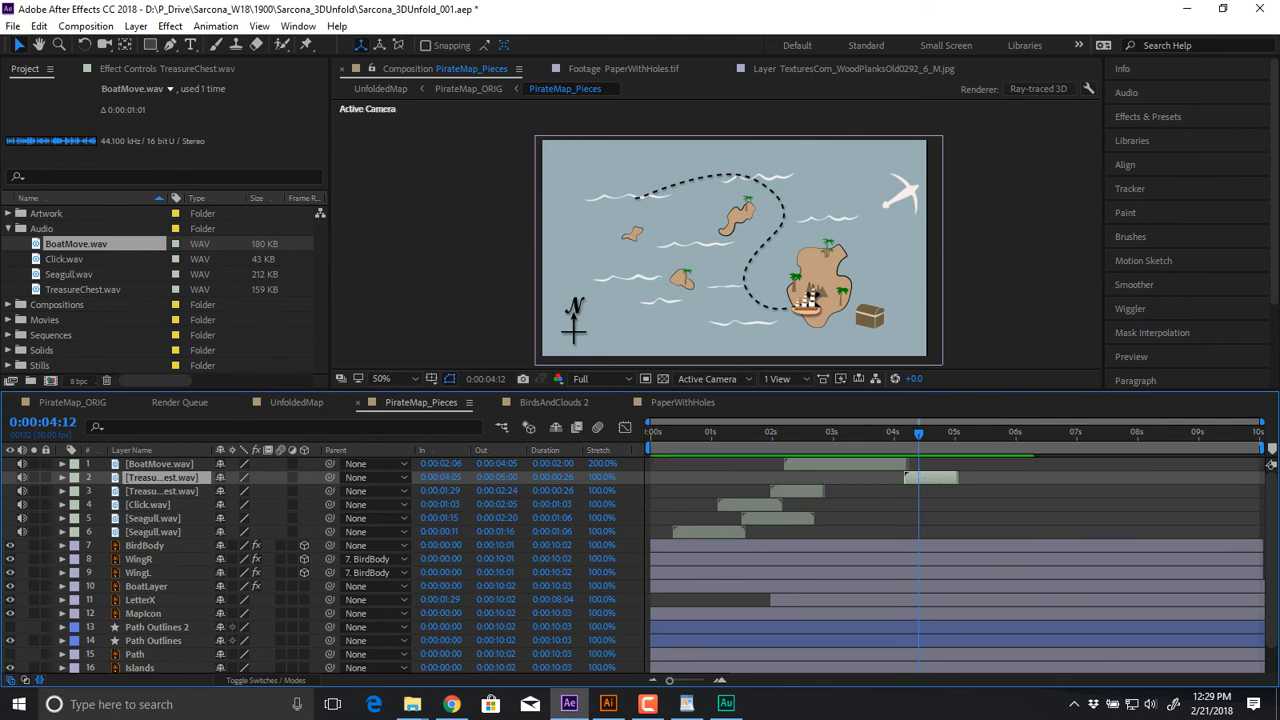
left_click_drag(918, 434, 843, 434)
key("space")
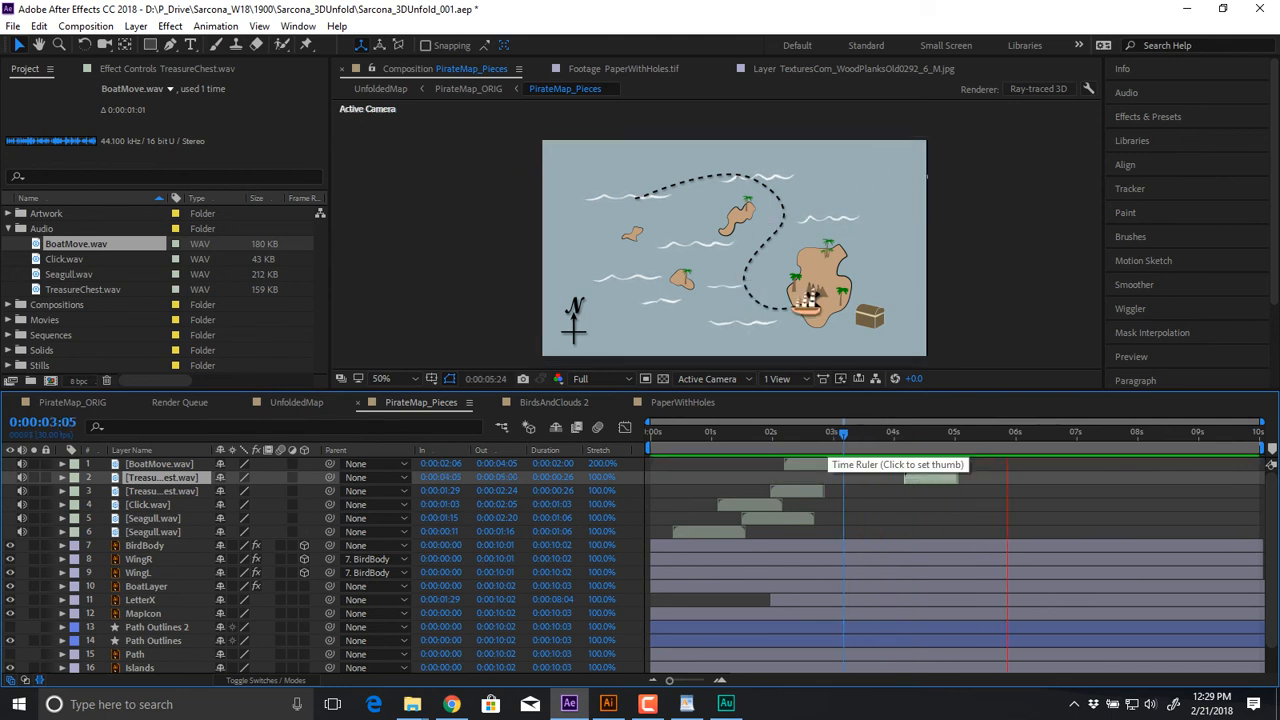
key("space")
Preview the PirateMap_Pieces composition from the beginning and save the project
key("Home")
key("space")
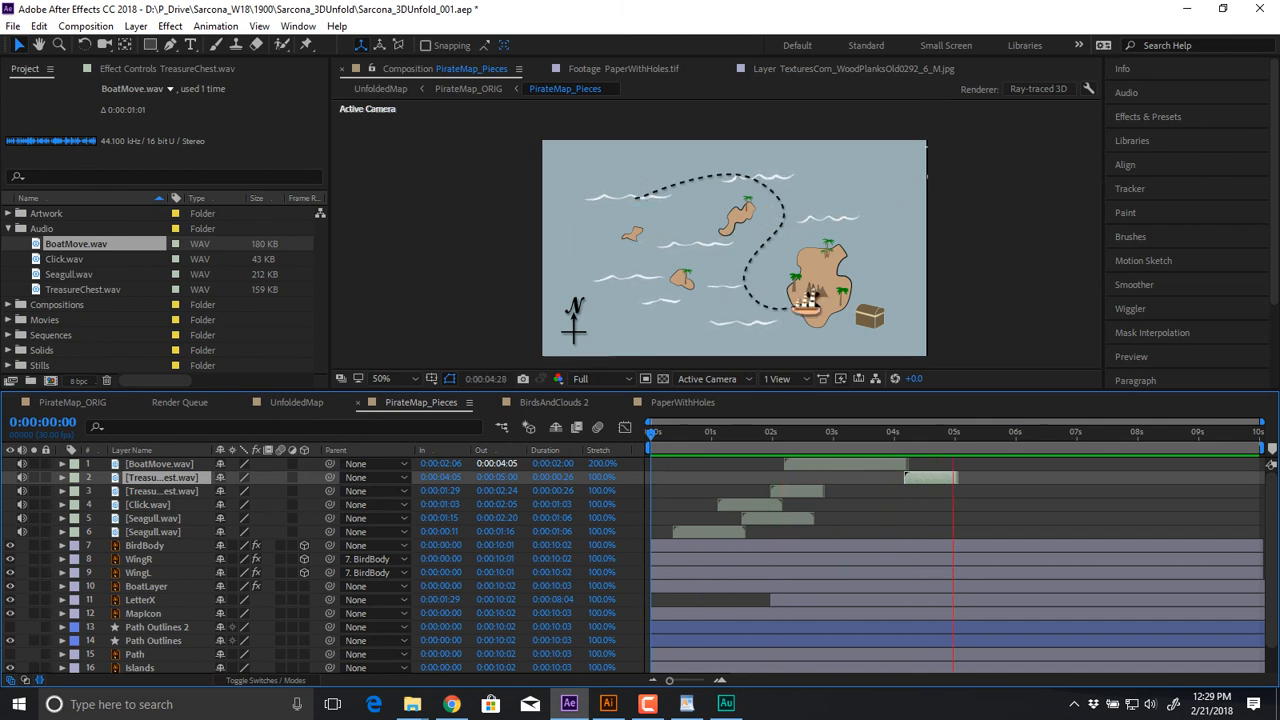
key("space")
key("ctrl+s")
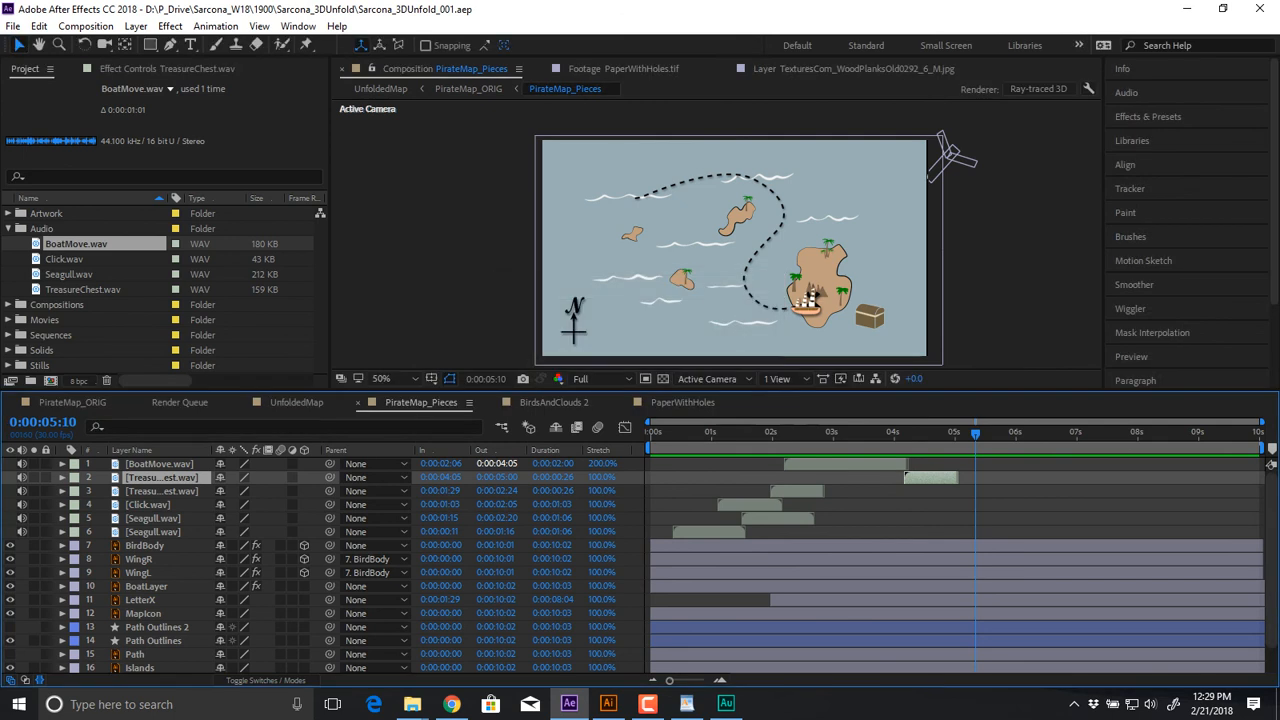
key("ctrl+a")
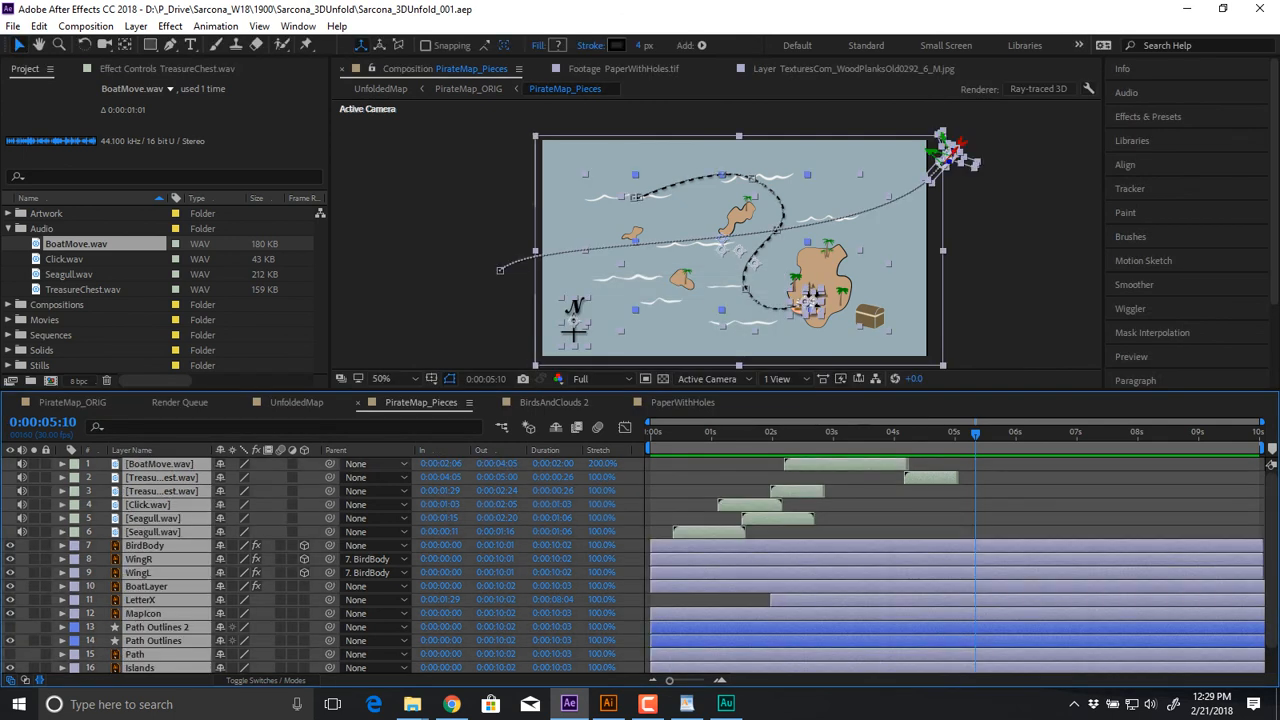
key("u")
key("u")
key("ctrl+shift+a")
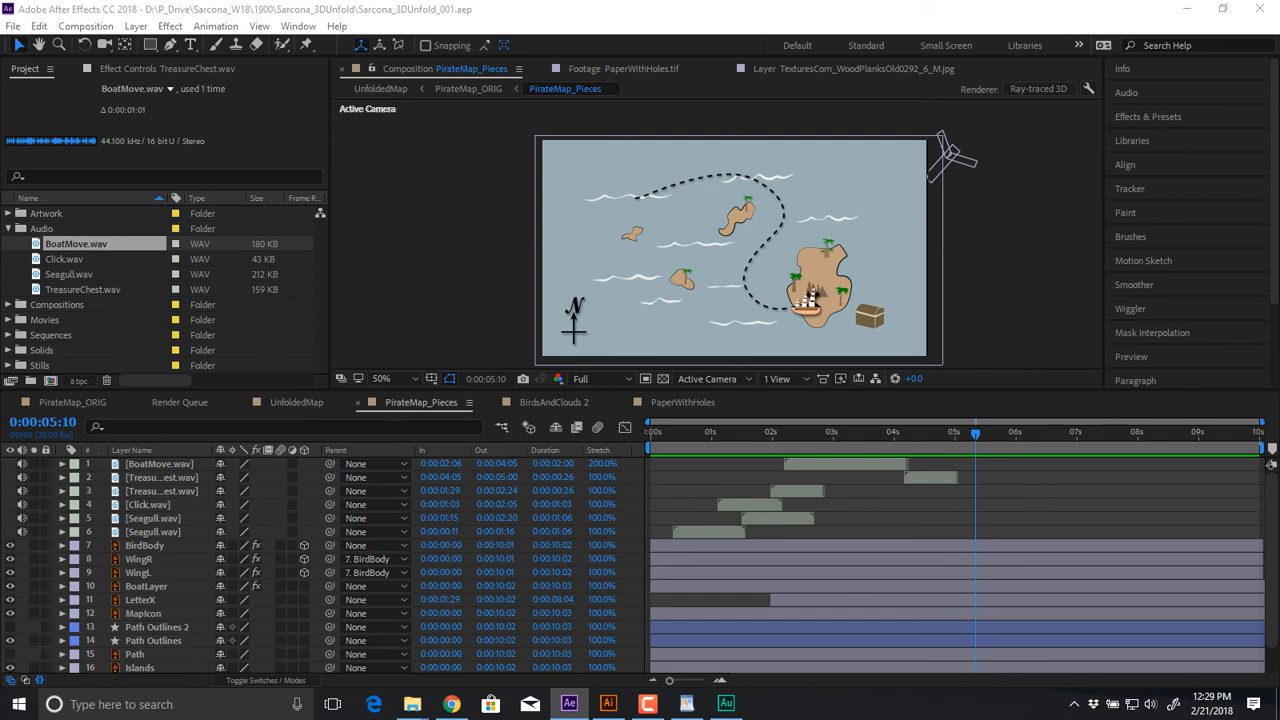
Place BoatMove.wav below the last TreasureChest.wav layer and Click.wav between the two Seagull.wav layers, and preview from the beginning
left_click_drag(165, 464, 167, 484)
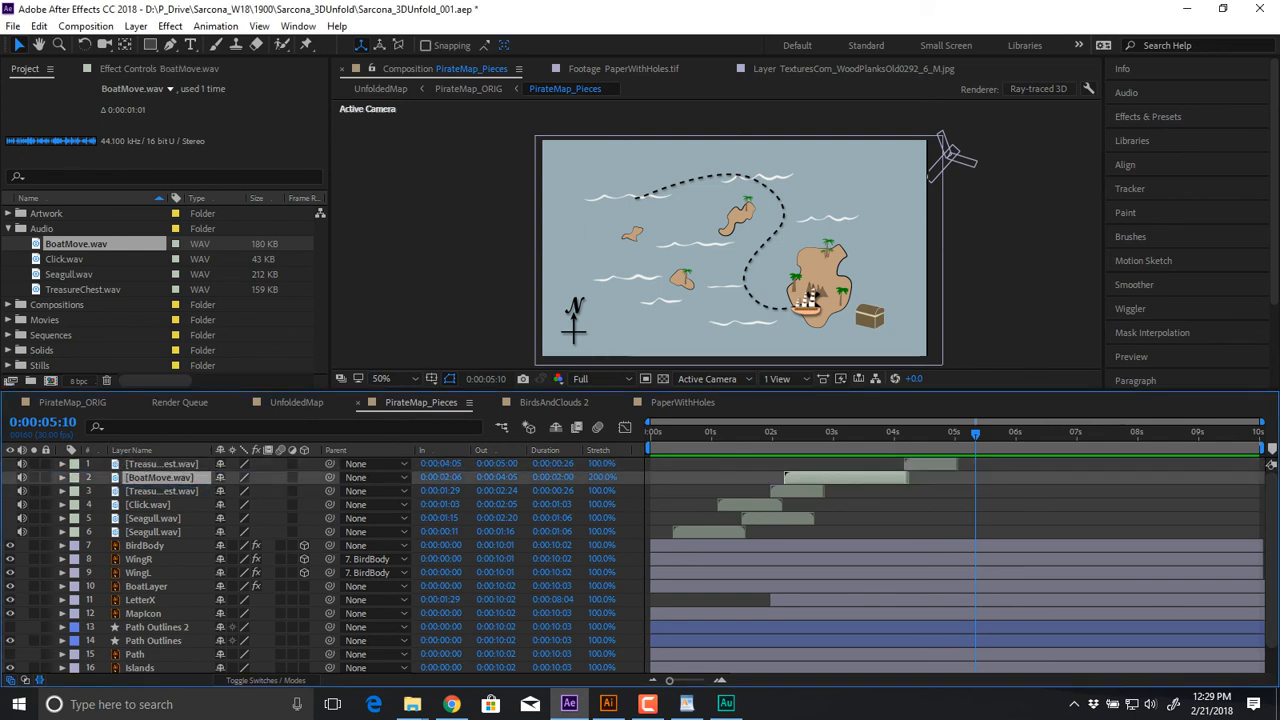
left_click_drag(150, 505, 150, 520)
key("Home")
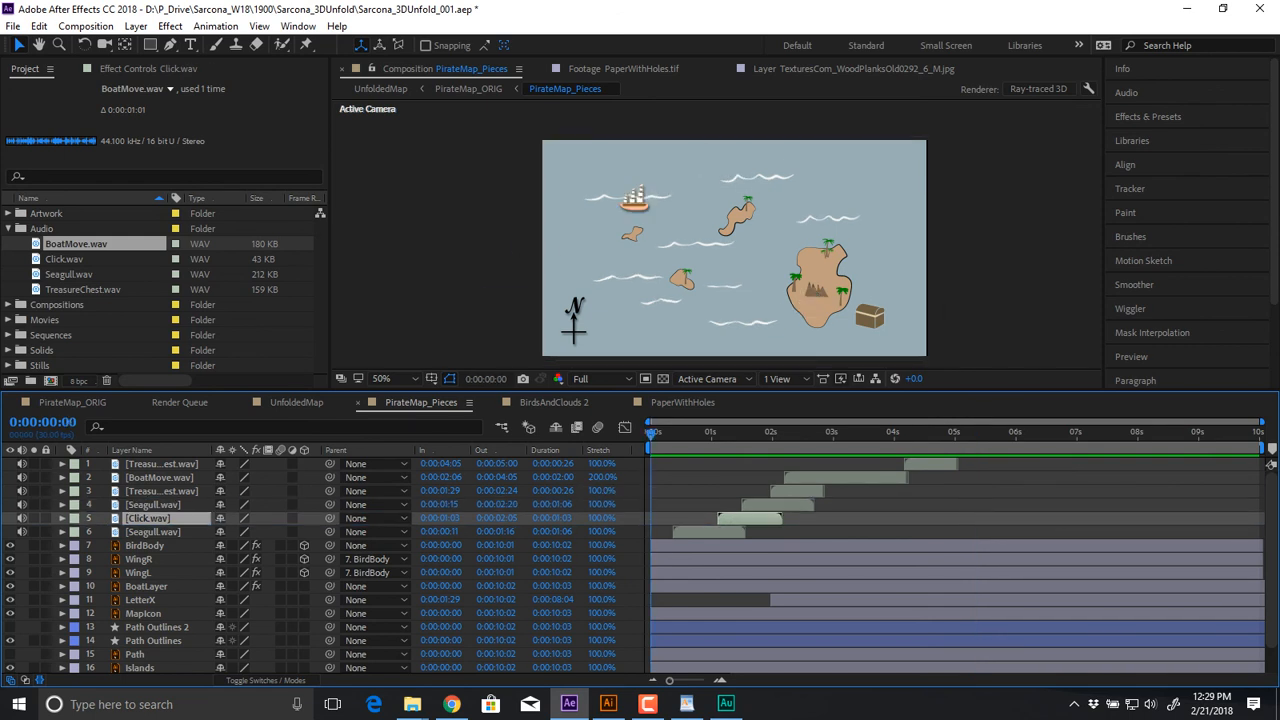
key("space")
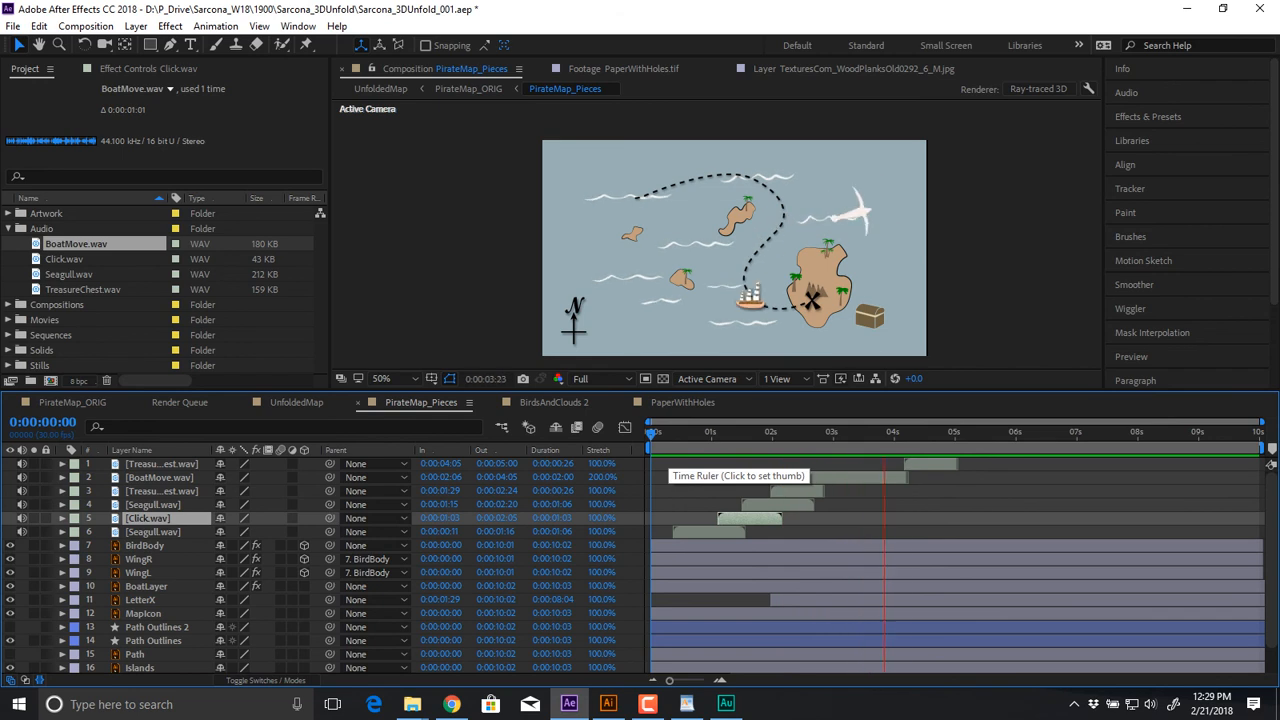
key("space")
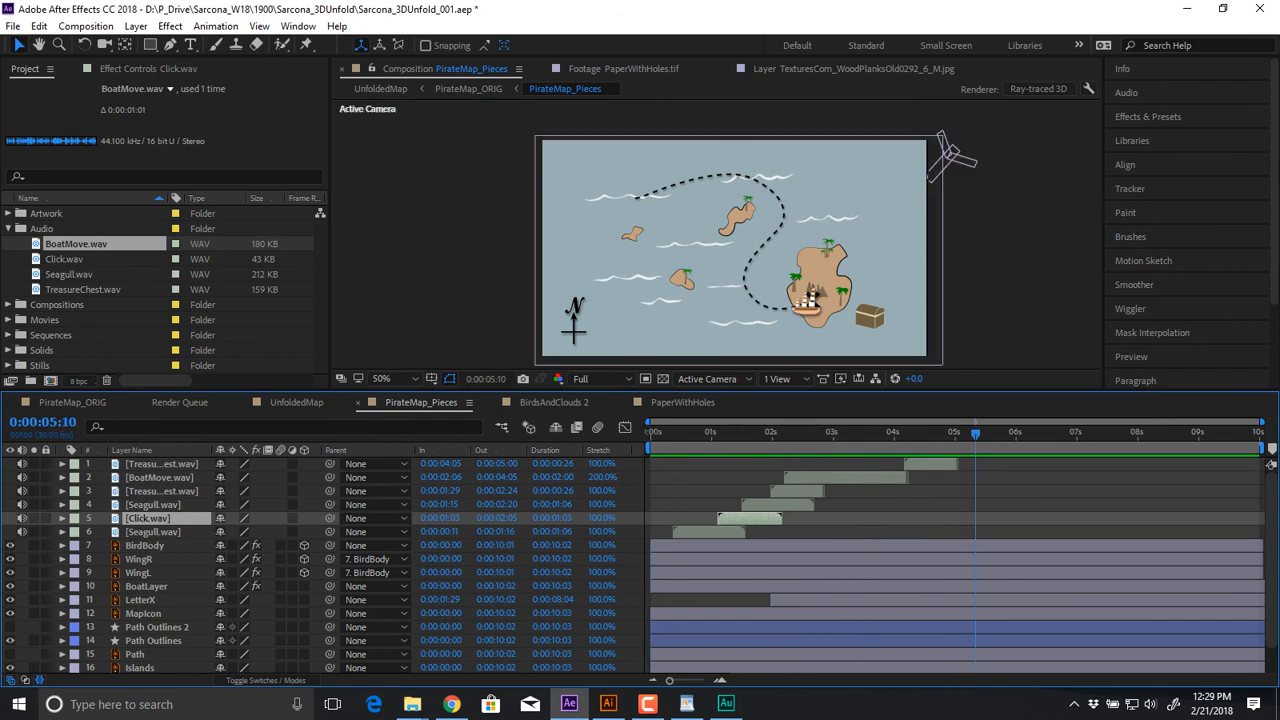
key("Home")
key("space")
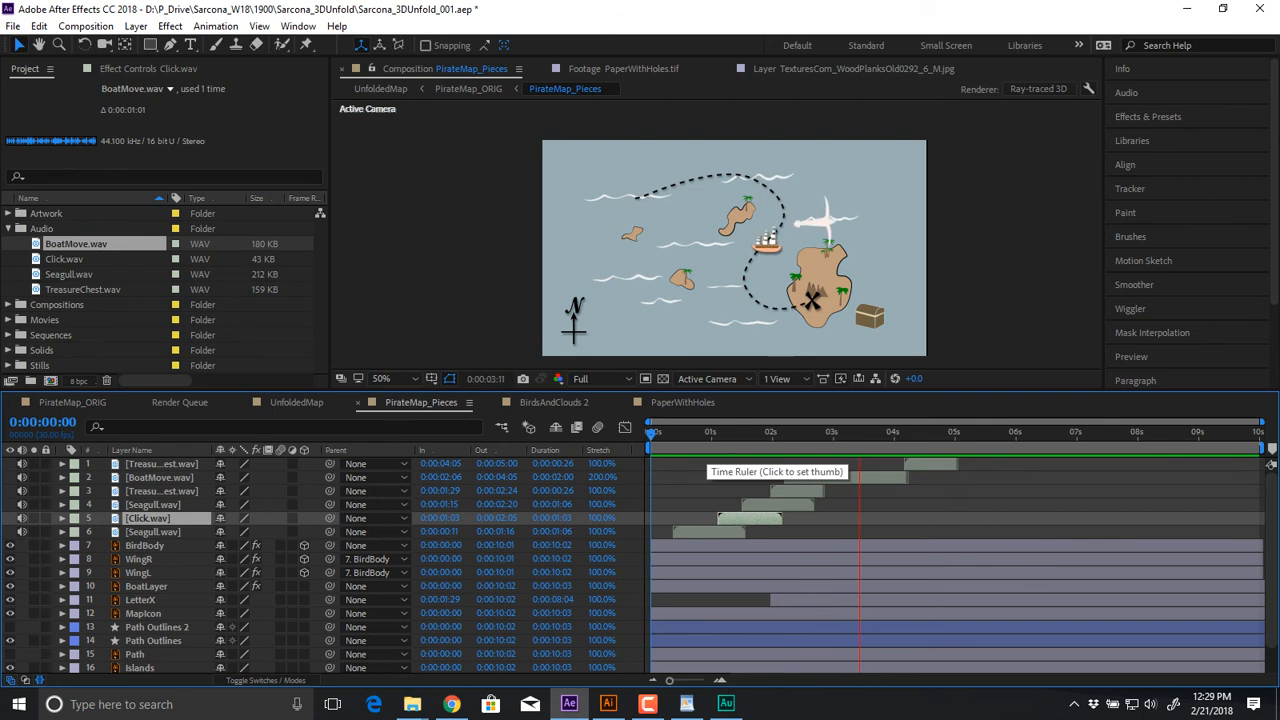
key("space")
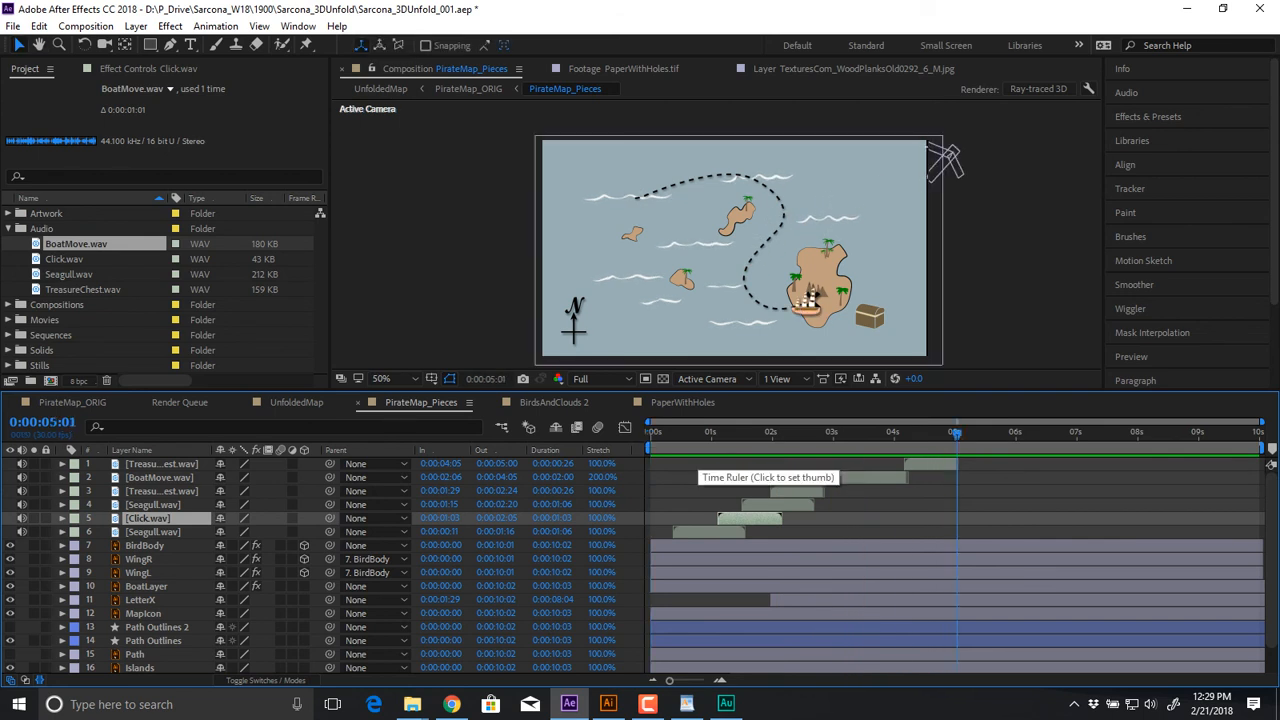
Switch to the SoundBible page in the browser and search for "ambient water" and for "water"
key("alt+Tab")
key("alt+Tab")
key("alt+Tab")
key("alt+Tab")
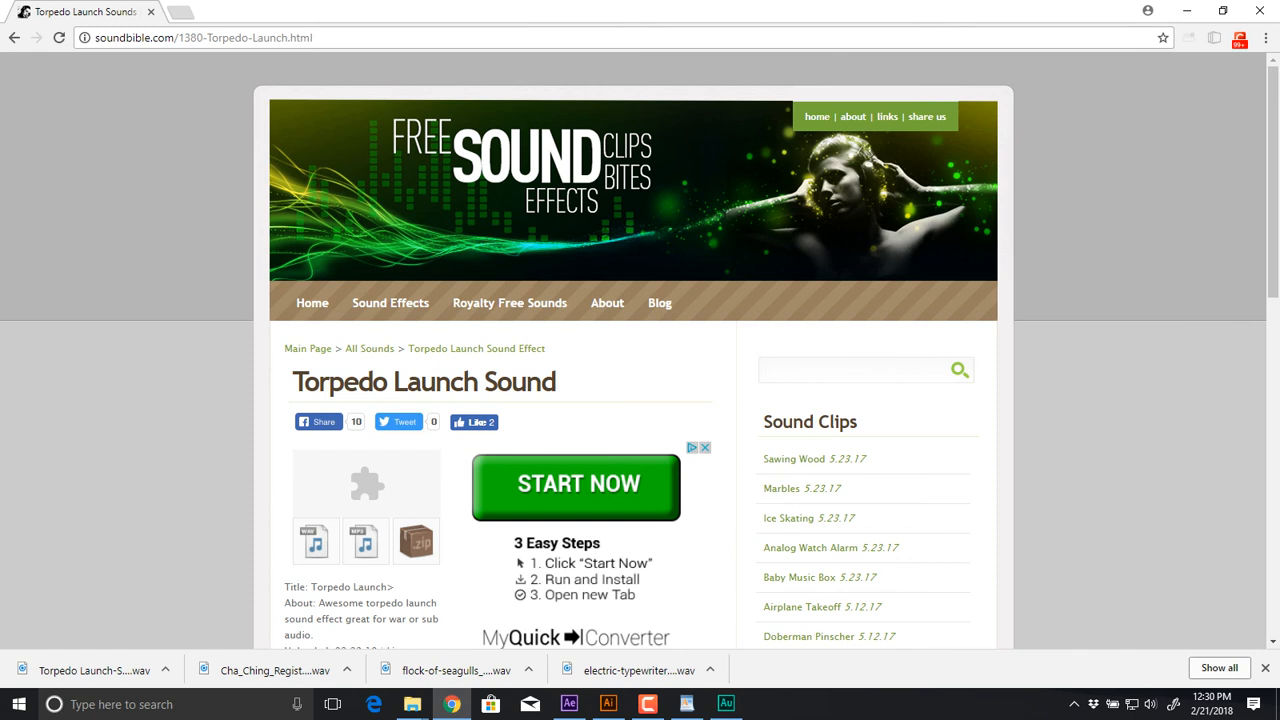
type("ambient water")
key("Return")
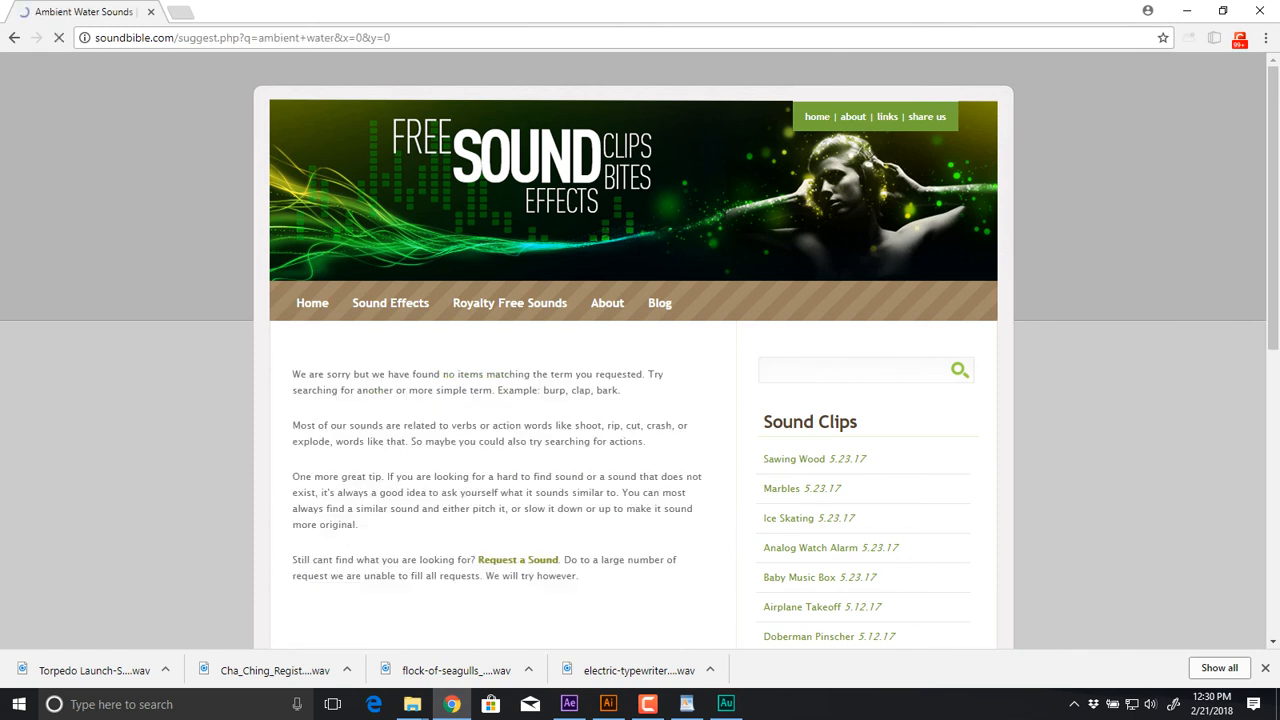
type("water")
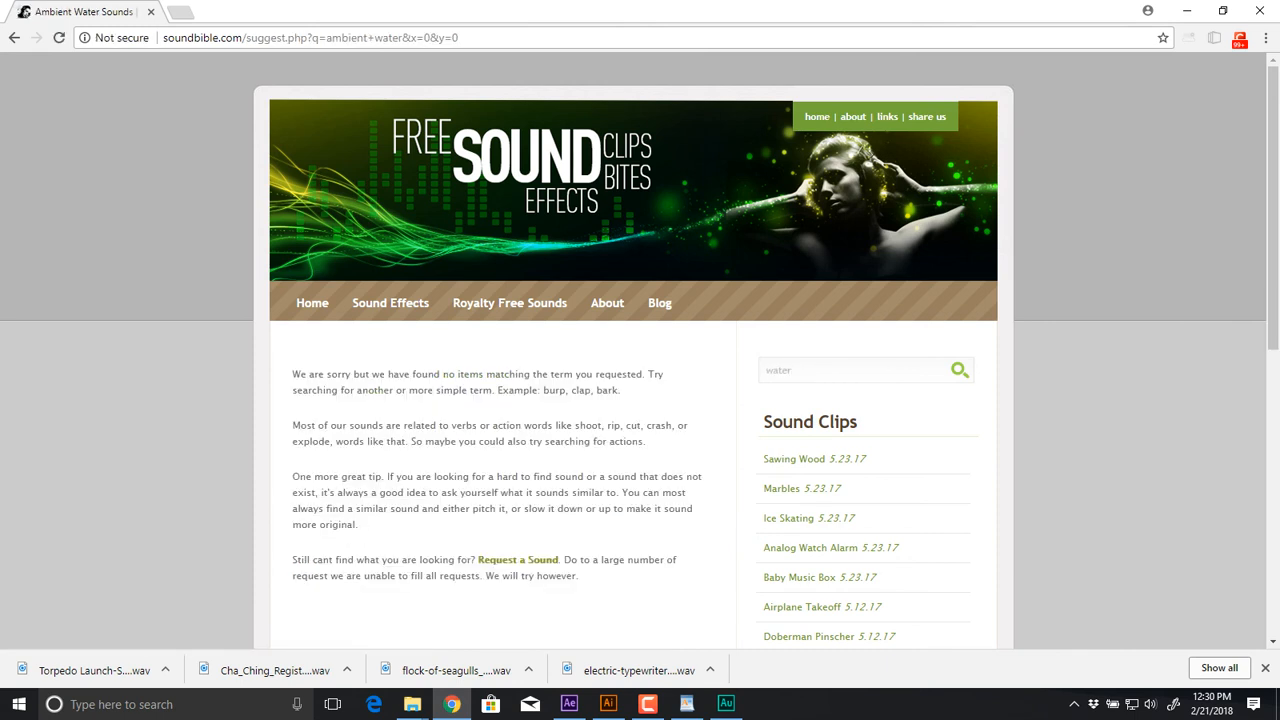
key("Return")
Browse the list of water sounds for a suitable ambient clip, auditioning sounds such as Blop and Mario Jumping
scroll(640, 350, "down", 2)
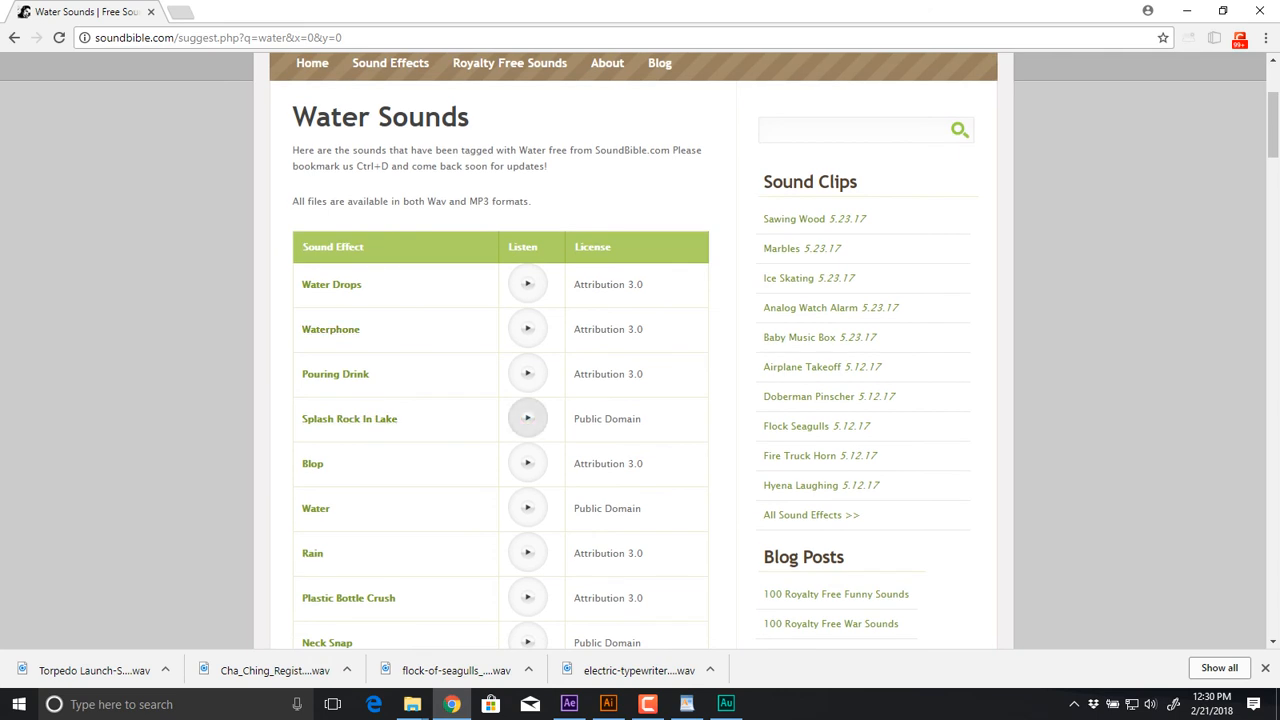
scroll(528, 418, "down", 2)
left_click(528, 303)
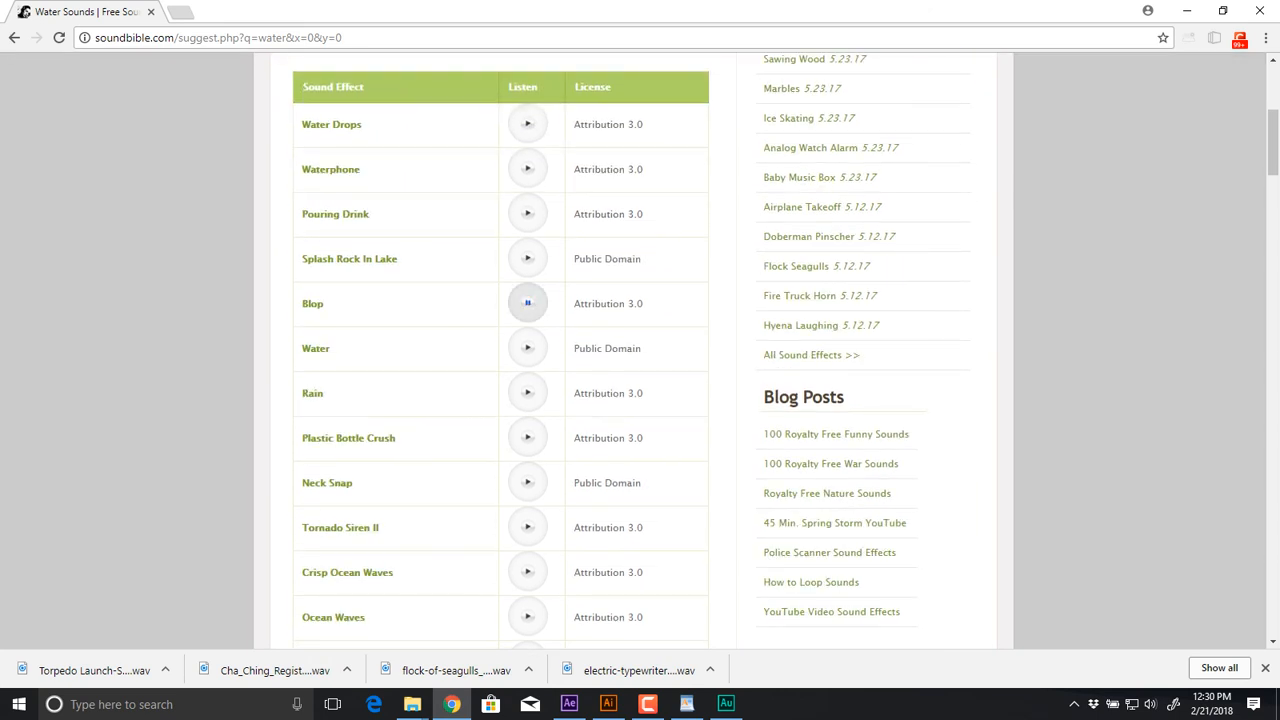
scroll(528, 303, "down", 2)
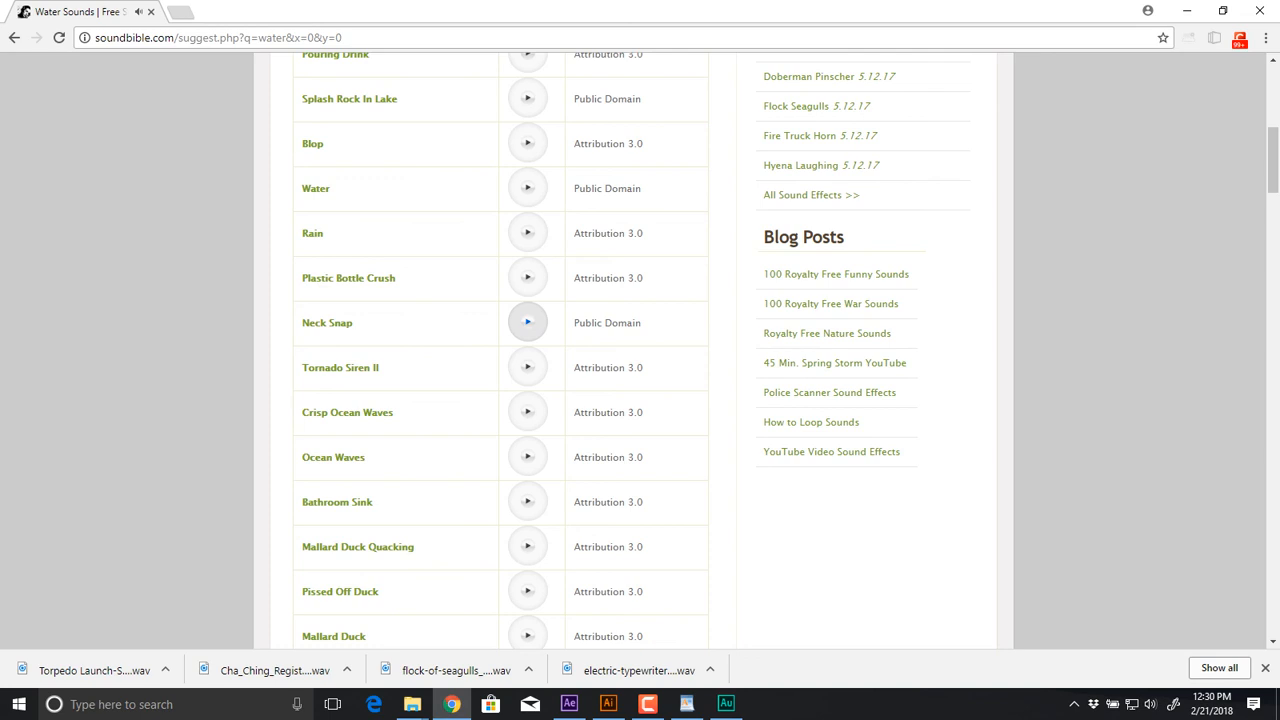
left_click(528, 322)
scroll(528, 322, "down", 2)
scroll(500, 350, "down", 6)
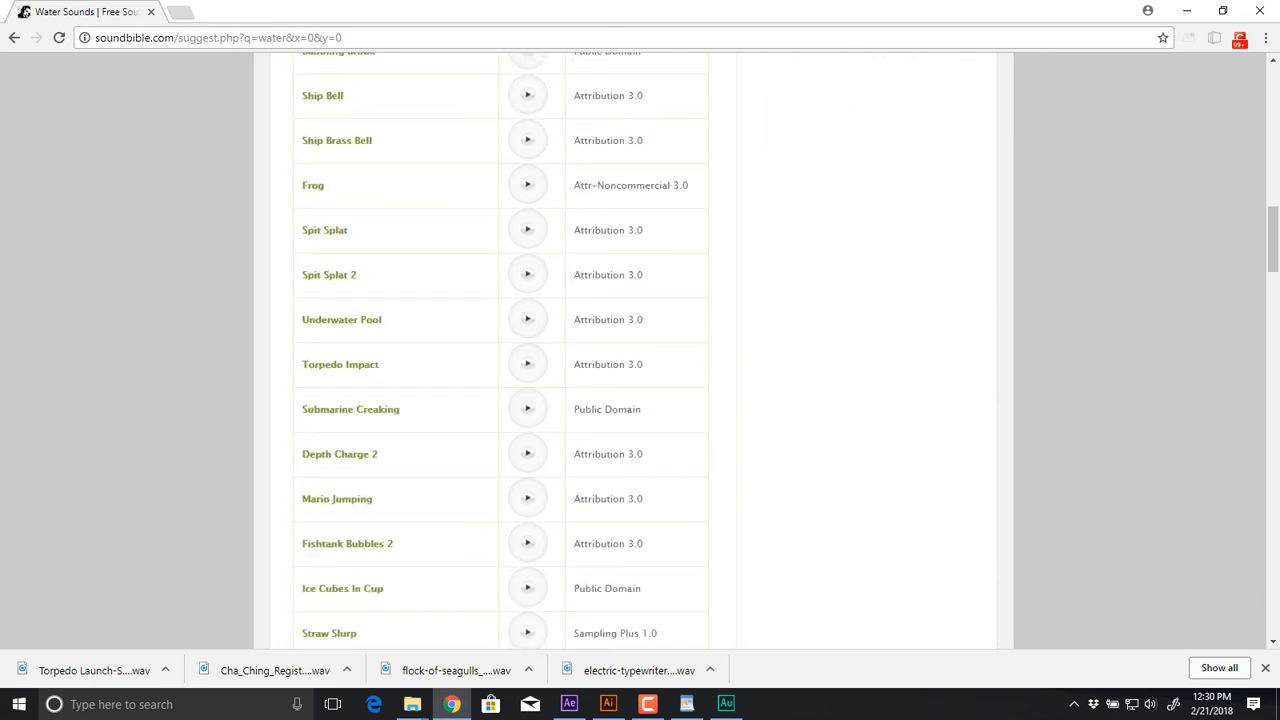
scroll(500, 350, "down", 2)
left_click(527, 338)
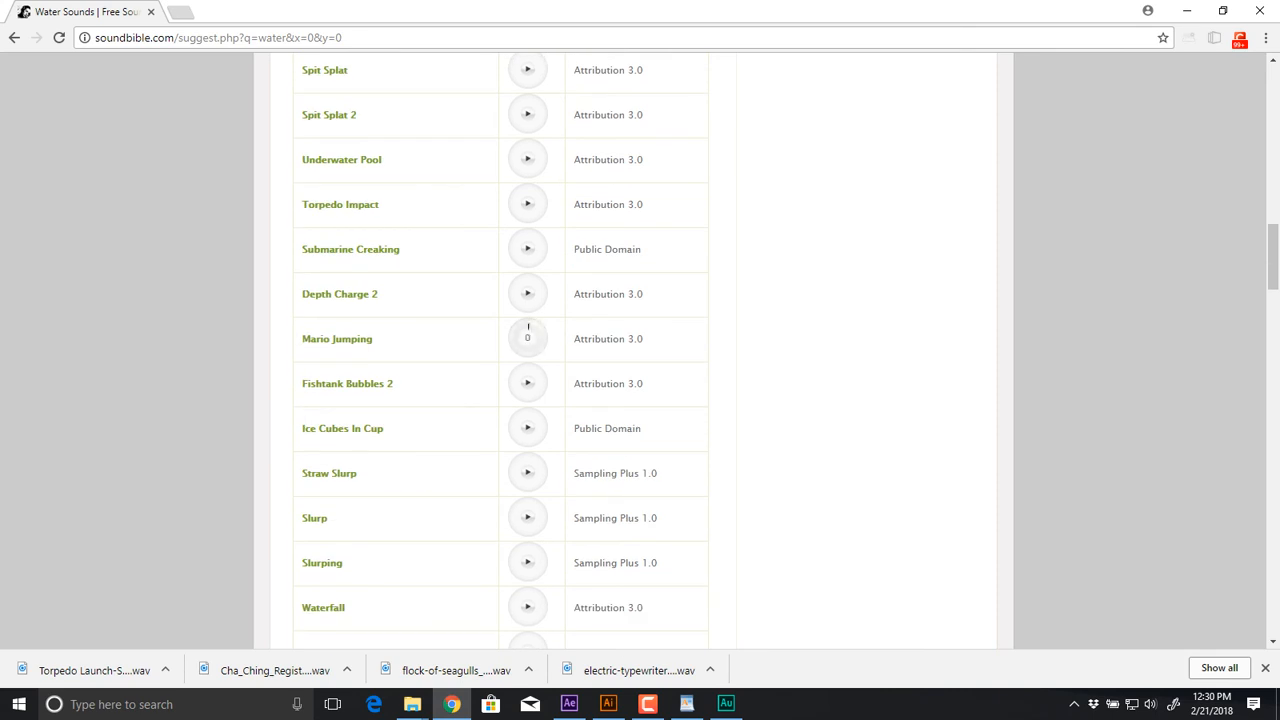
scroll(527, 338, "down", 2)
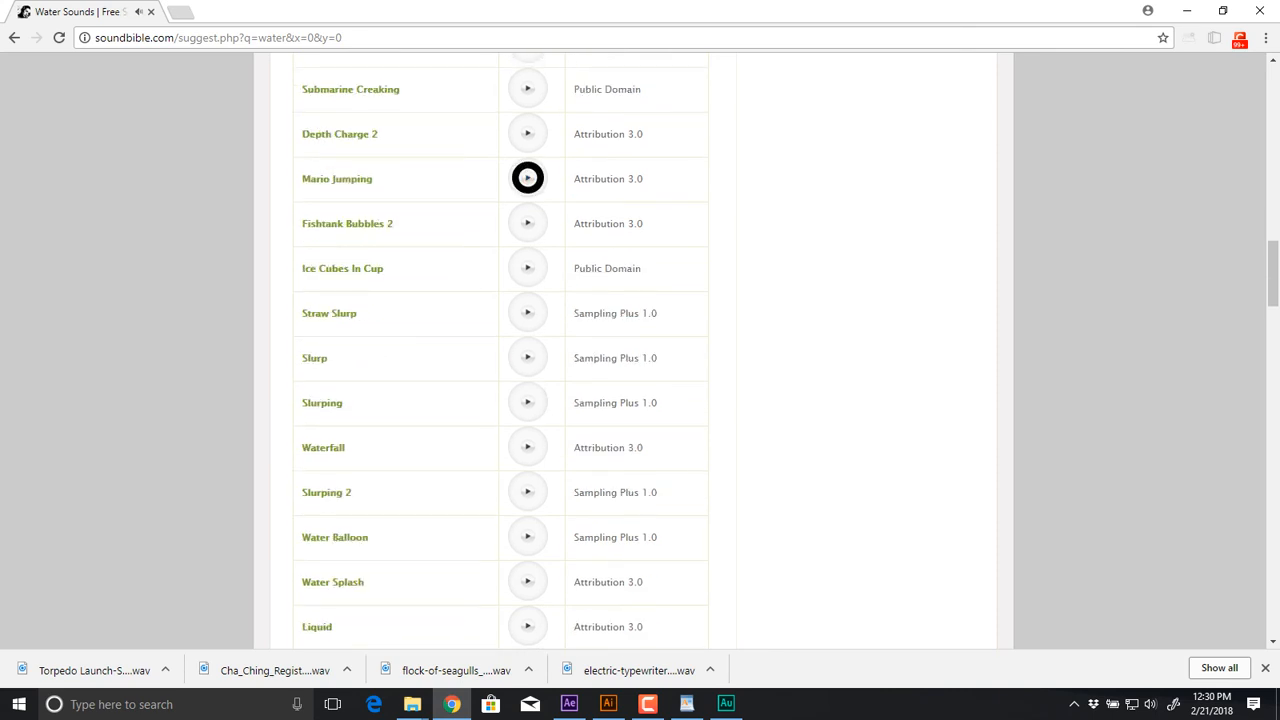
Switch back to After Effects, and in the UnfoldedMap composition collapse the properties of all layers and deselect them
left_click(569, 704)
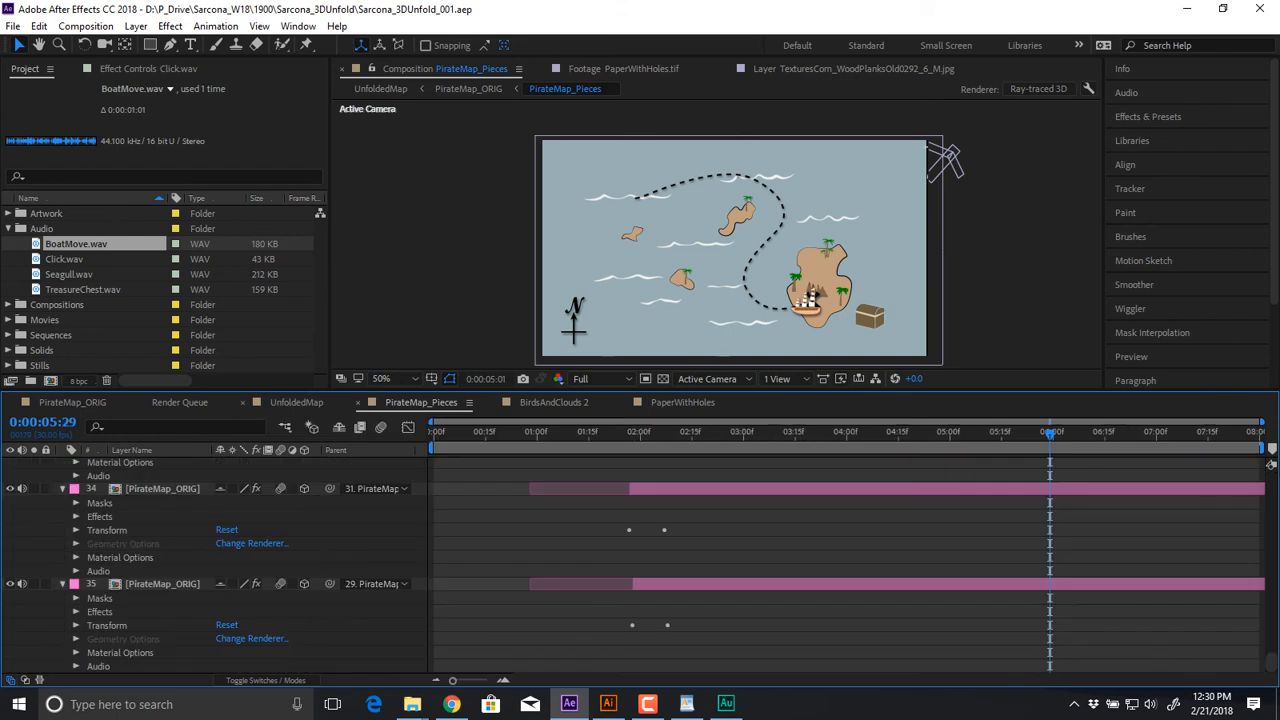
left_click(296, 402)
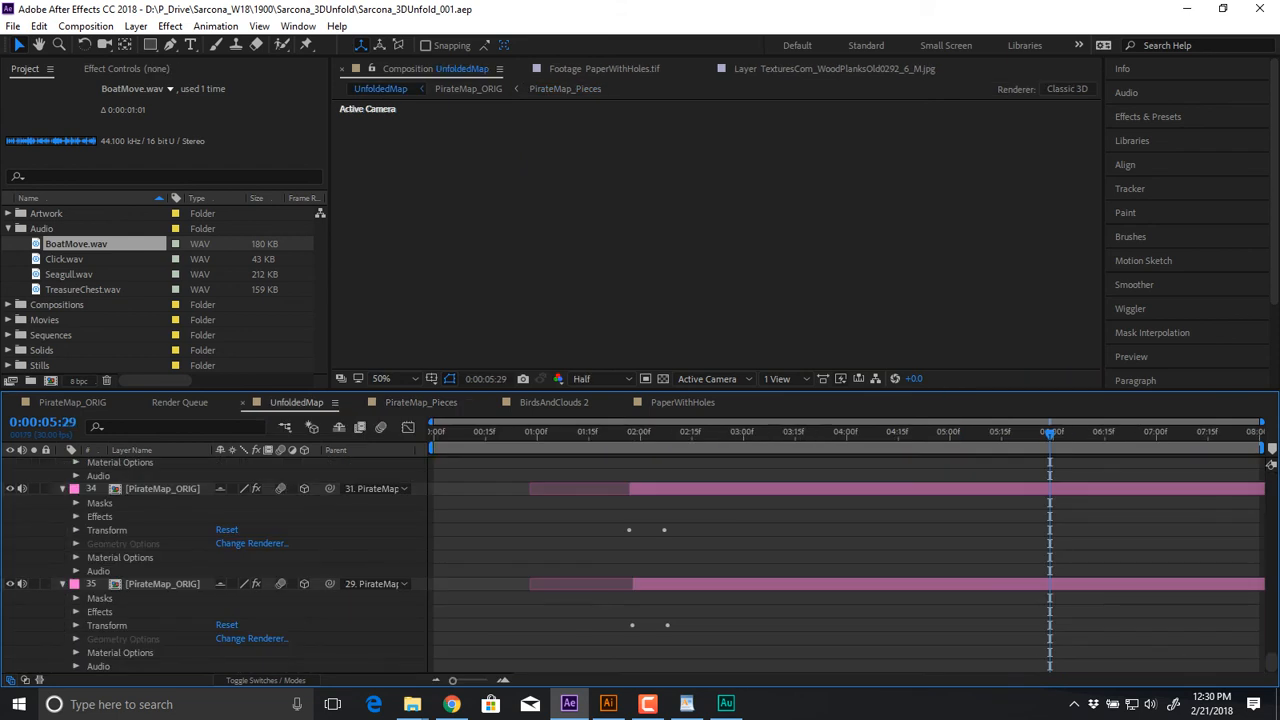
key("ctrl+a")
key("u")
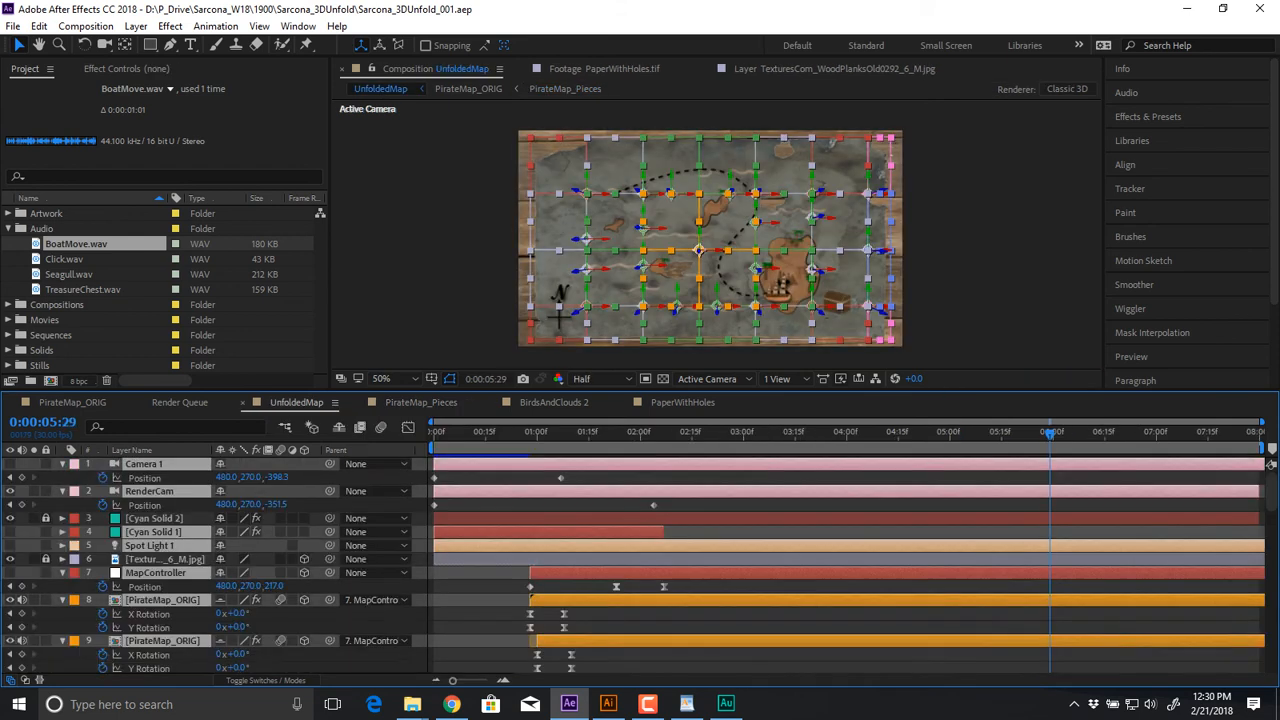
key("u")
left_click(460, 260)
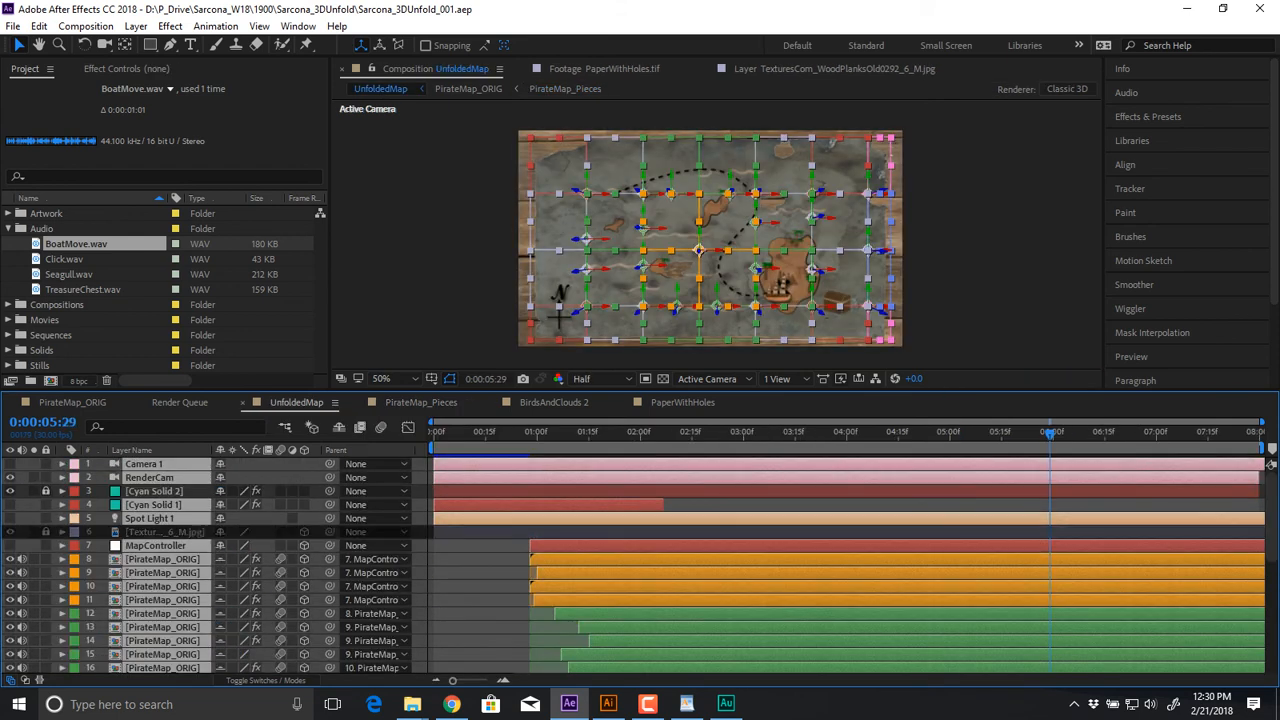
Preview the UnfoldedMap composition, and play it again from 0:00:02:07 to check the sound effects
key("KP_0")
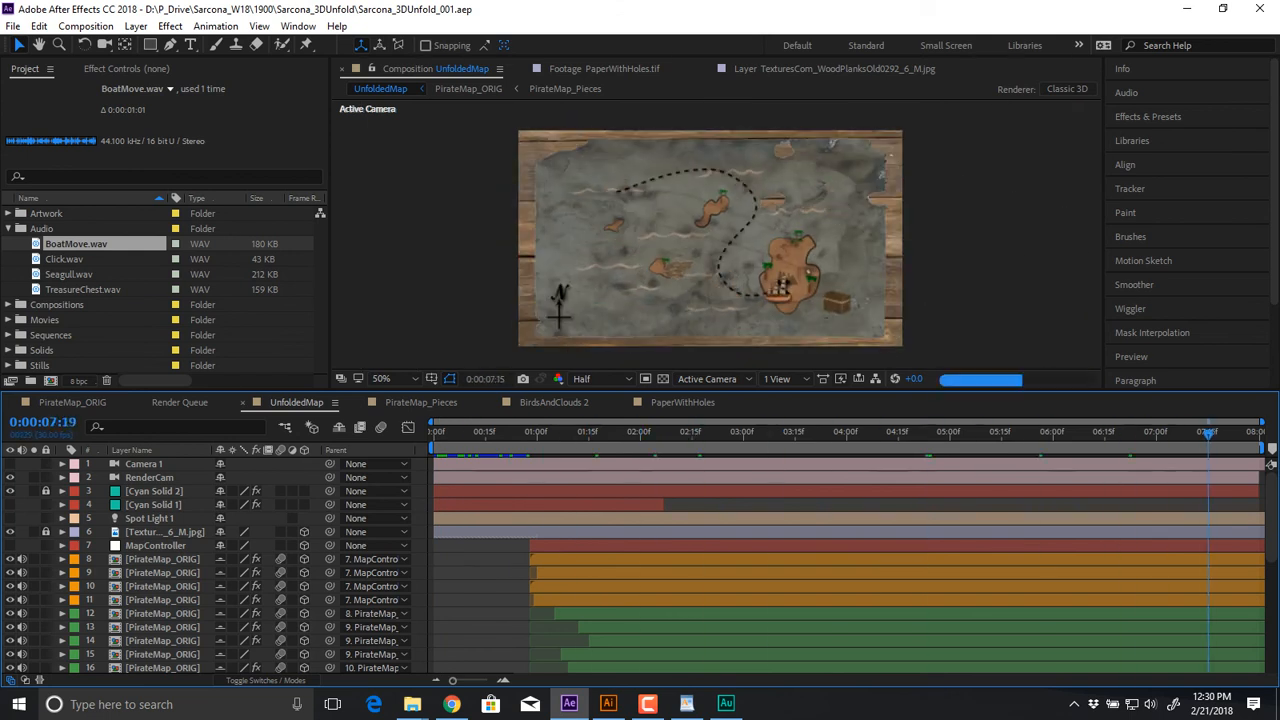
left_click(698, 250)
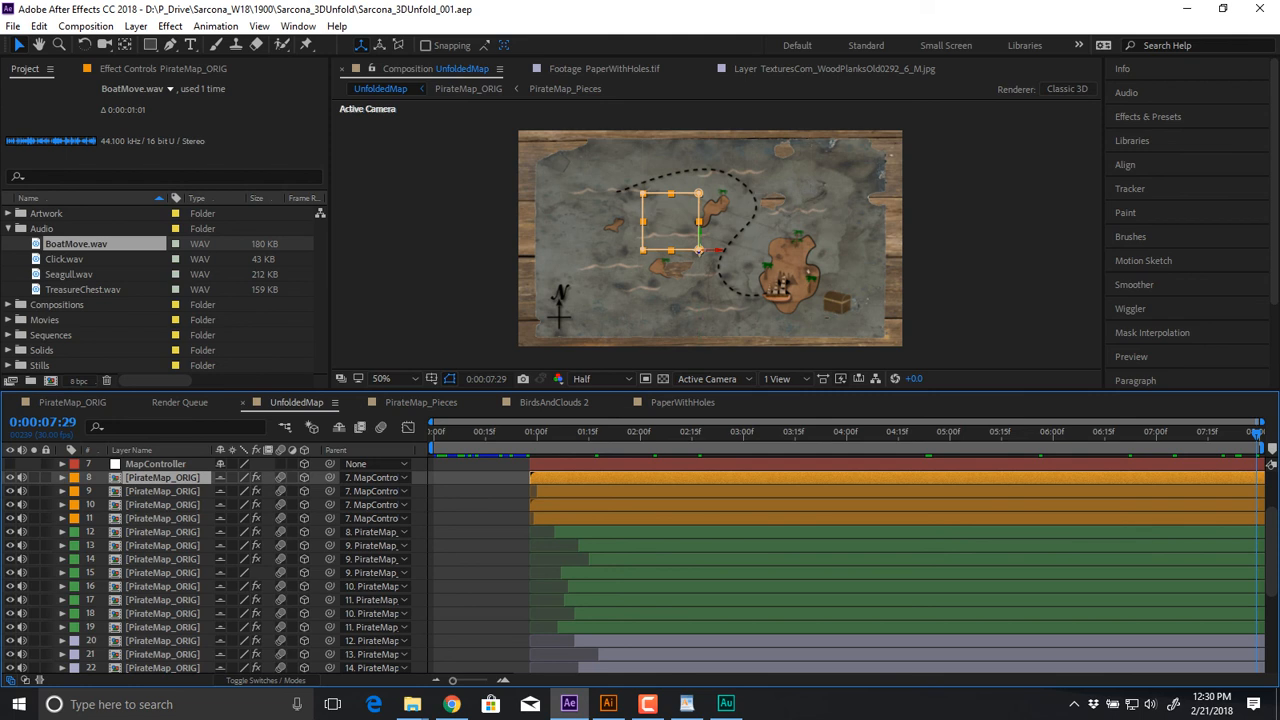
left_click_drag(570, 434, 664, 434)
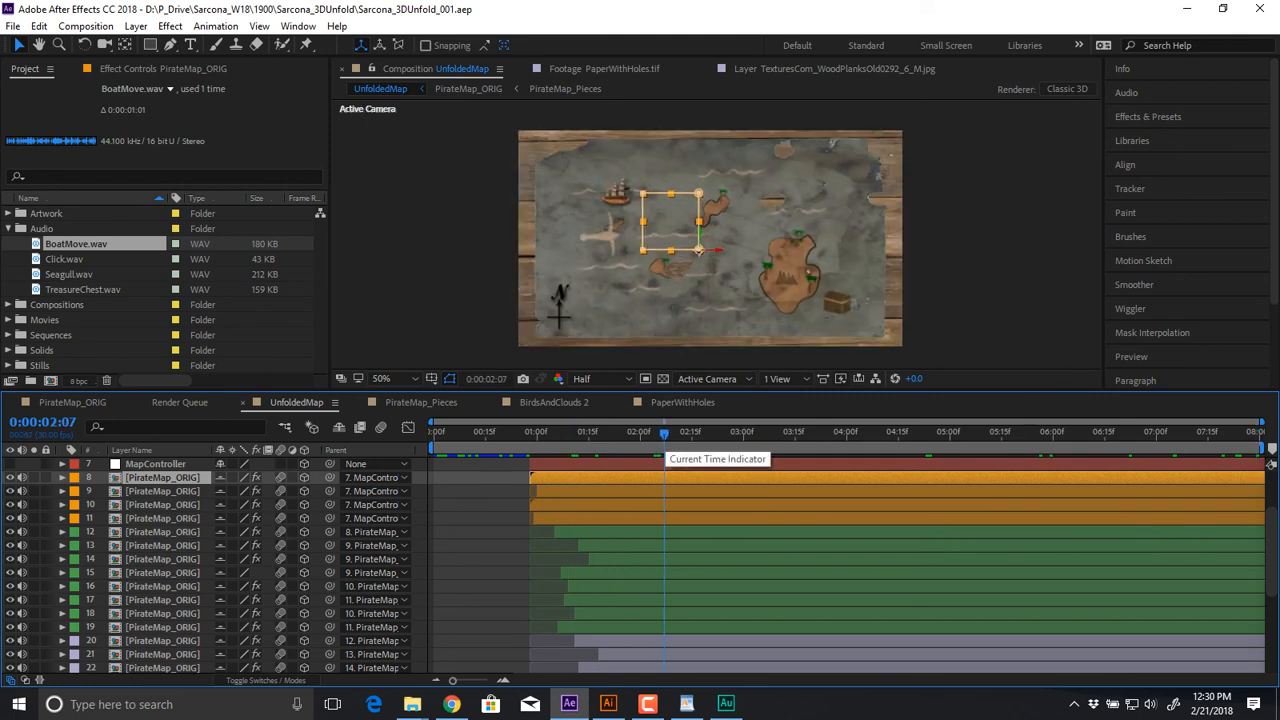
key("space")
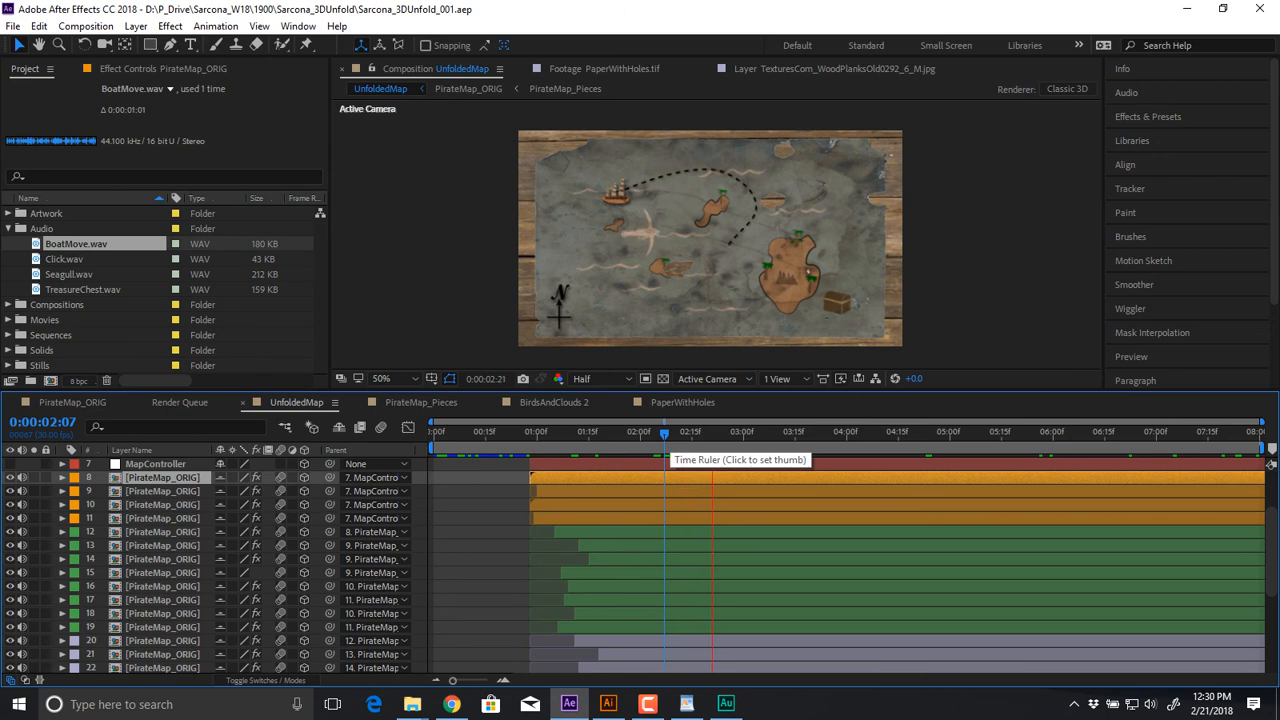
key("space")
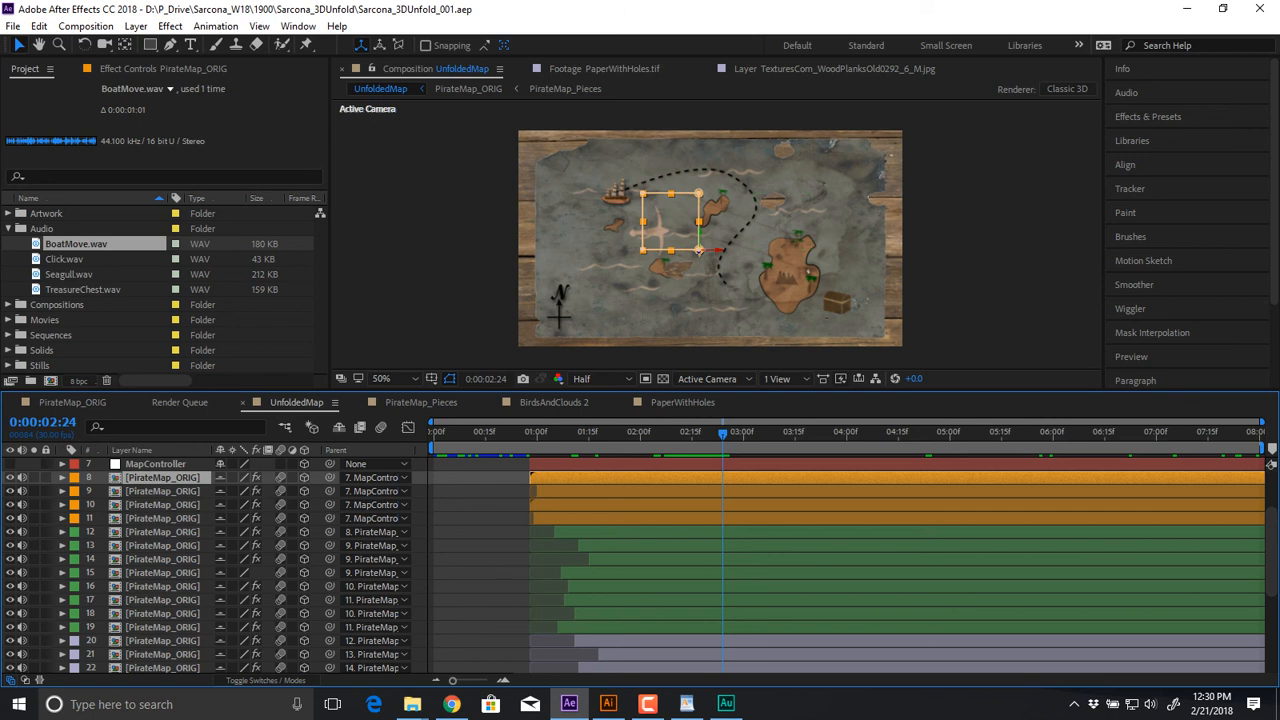
Preview the UnfoldedMap composition from 0:00:02:24 and again from 0:00:03:00 to check the sound effects
scroll(640, 565, "down", 4)
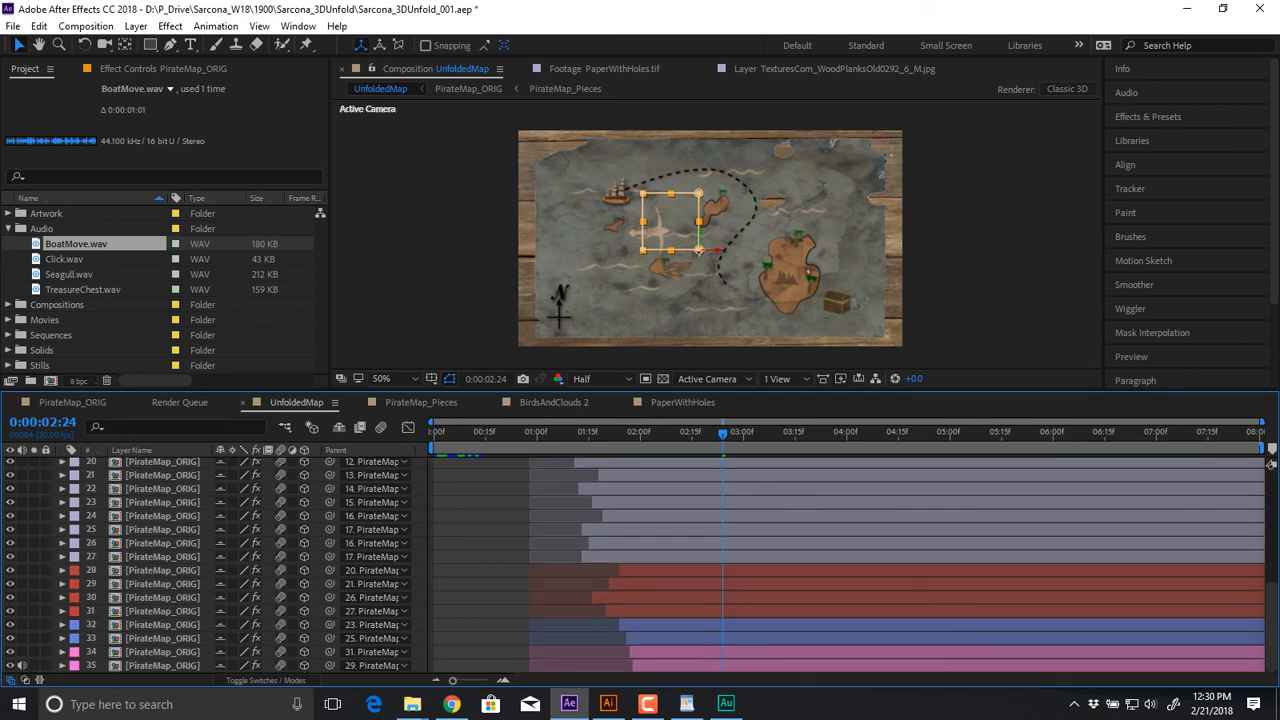
key("space")
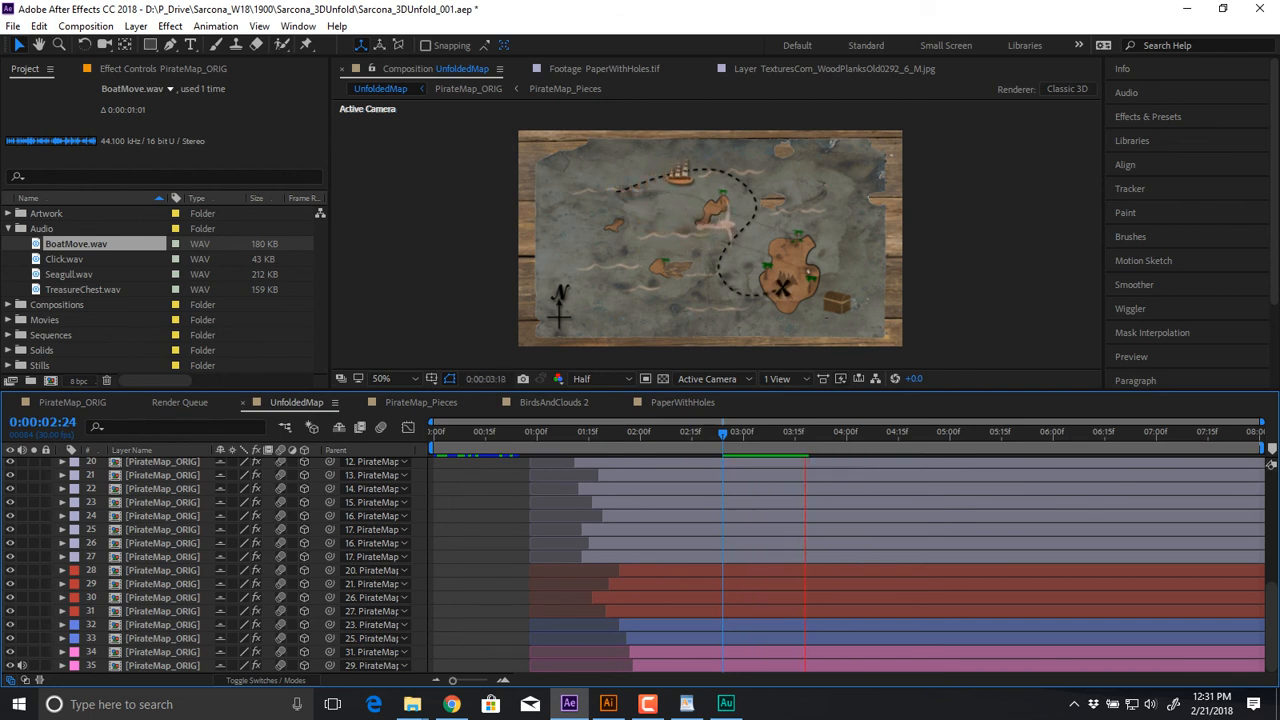
key("space")
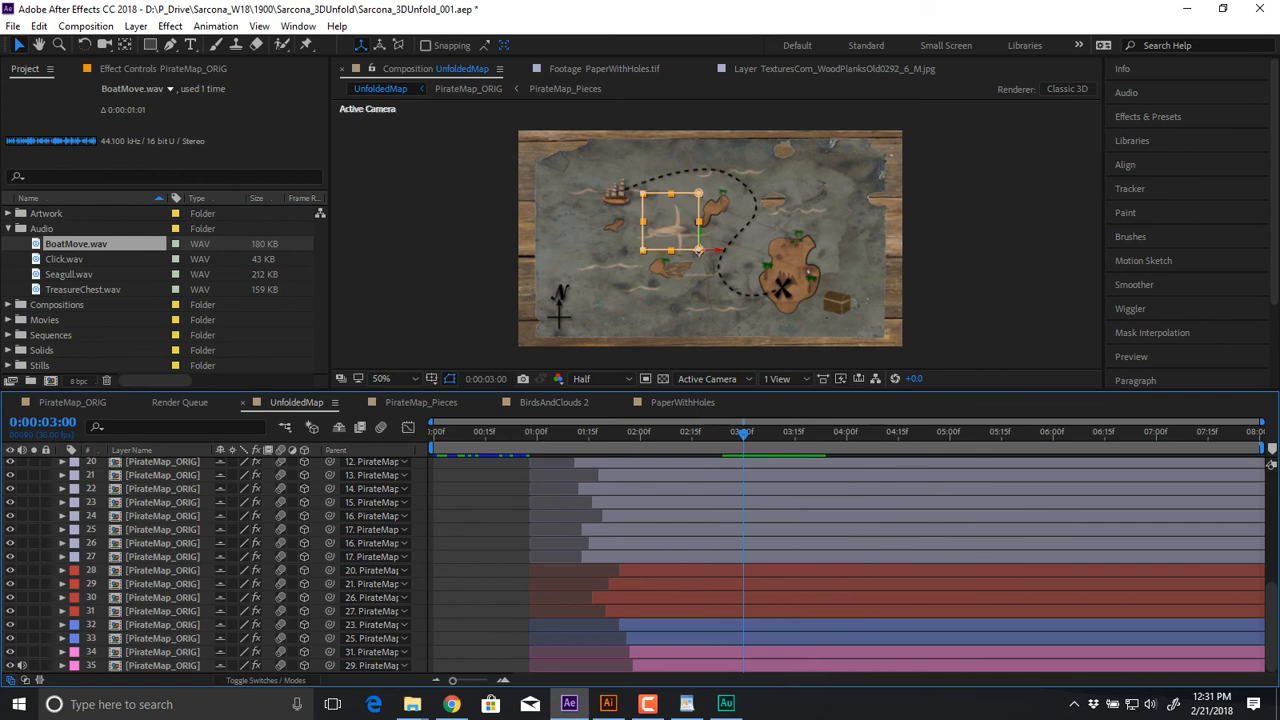
key("space")
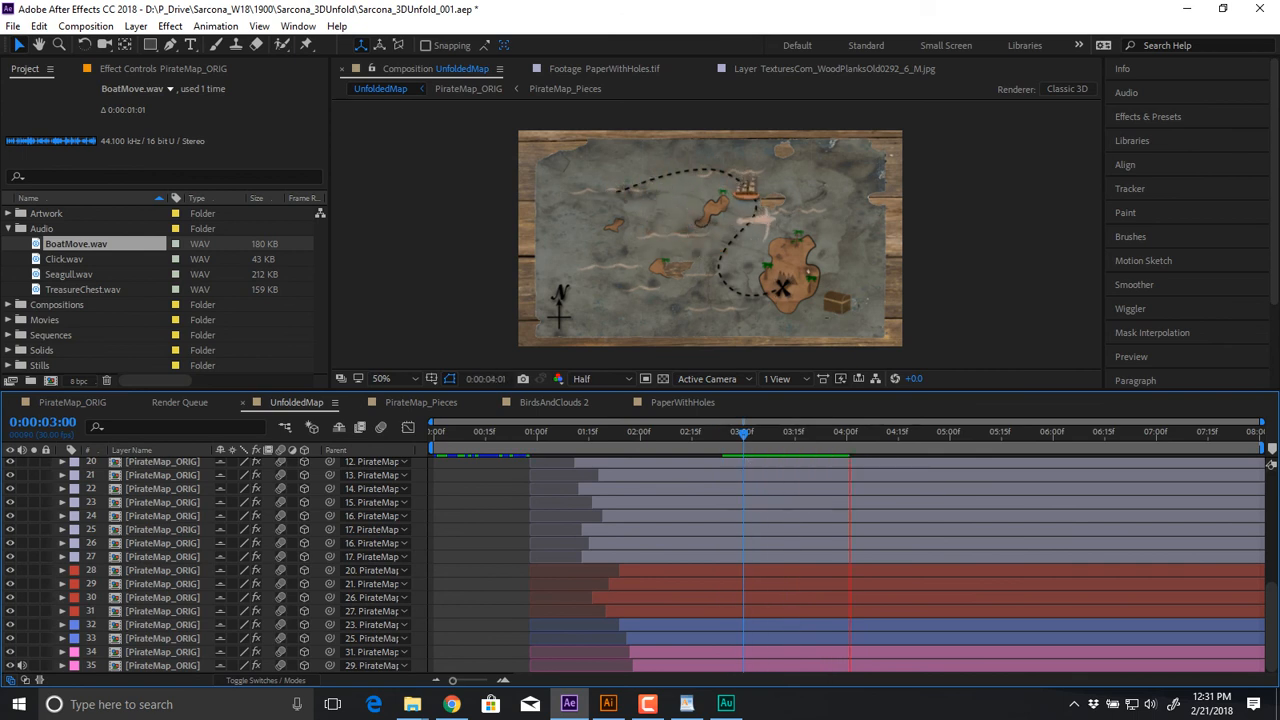
key("space")
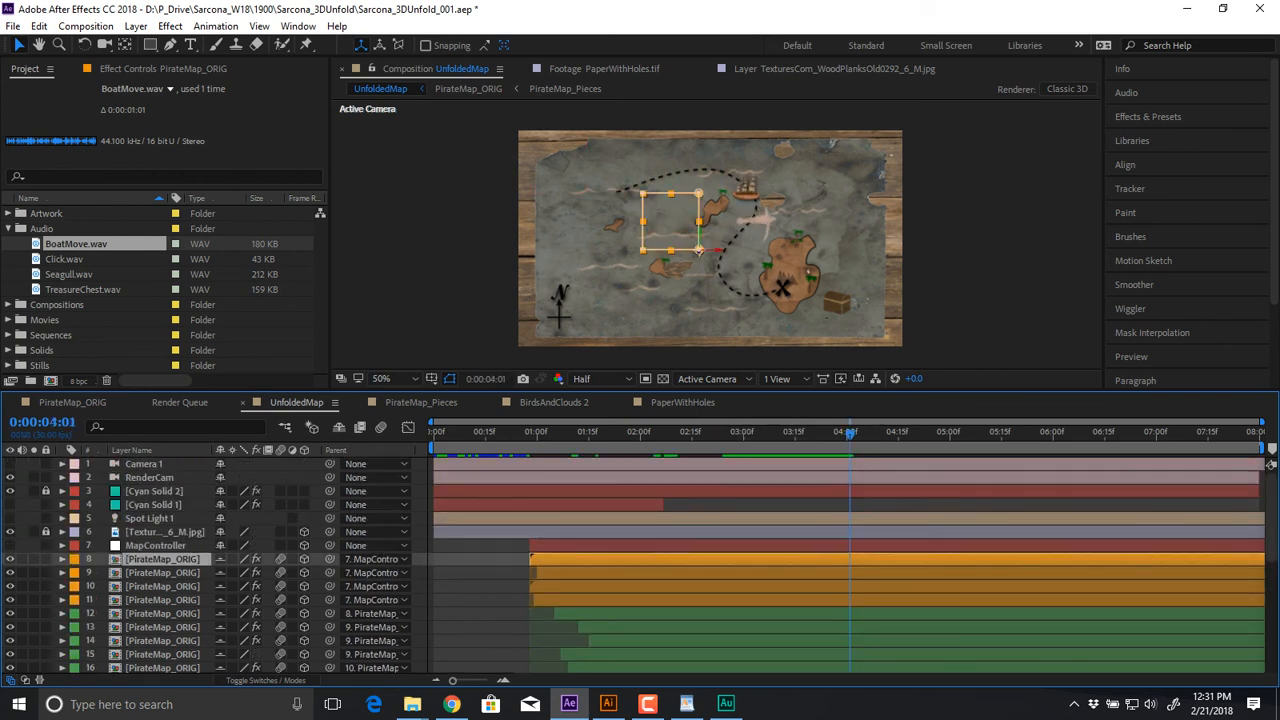
Add the UnfoldedMap composition to the render queue
left_click(85, 26)
mouse_move(13, 26)
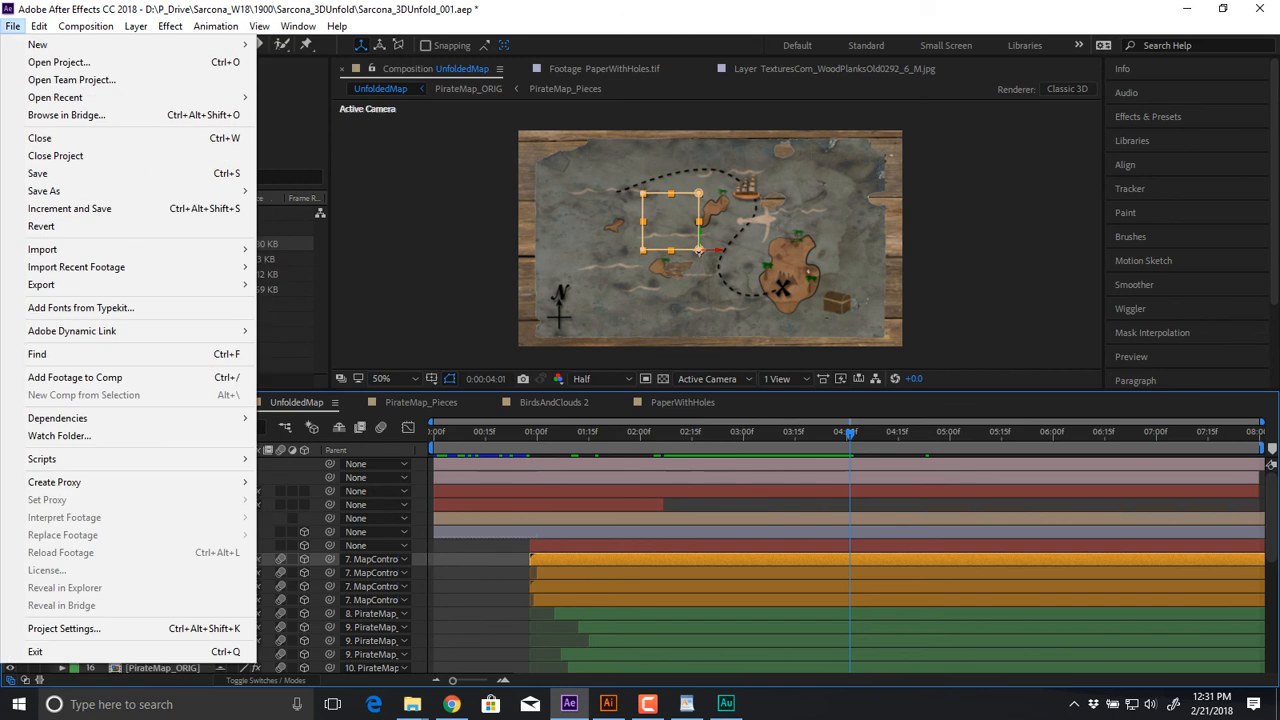
mouse_move(120, 285)
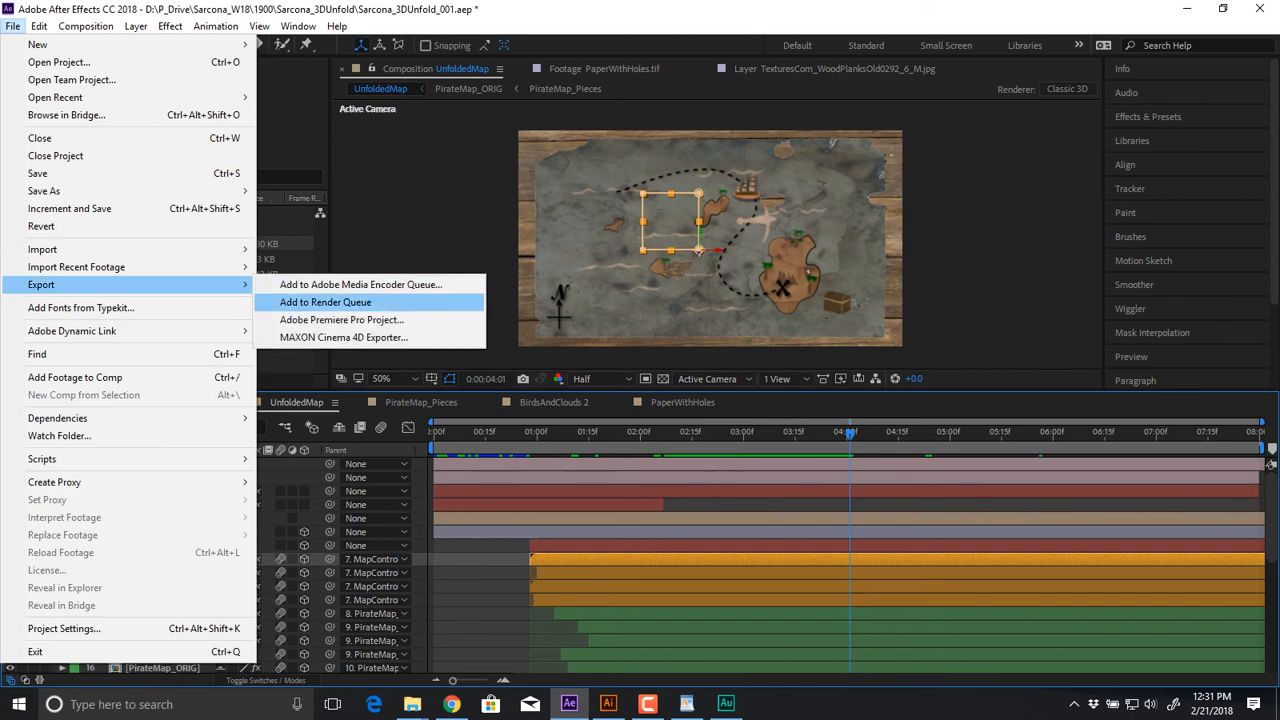
left_click(325, 302)
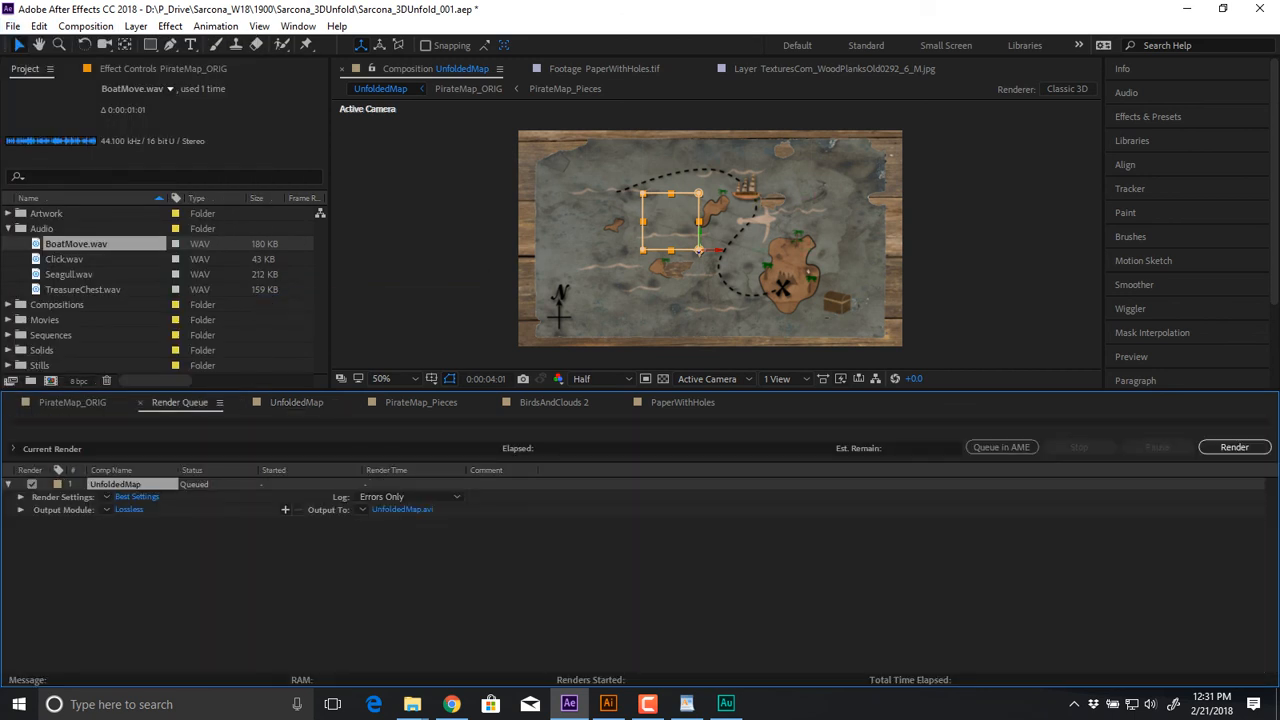
Set the output module's format to QuickTime and accept the H.264 video codec at quality 100
left_click(128, 509)
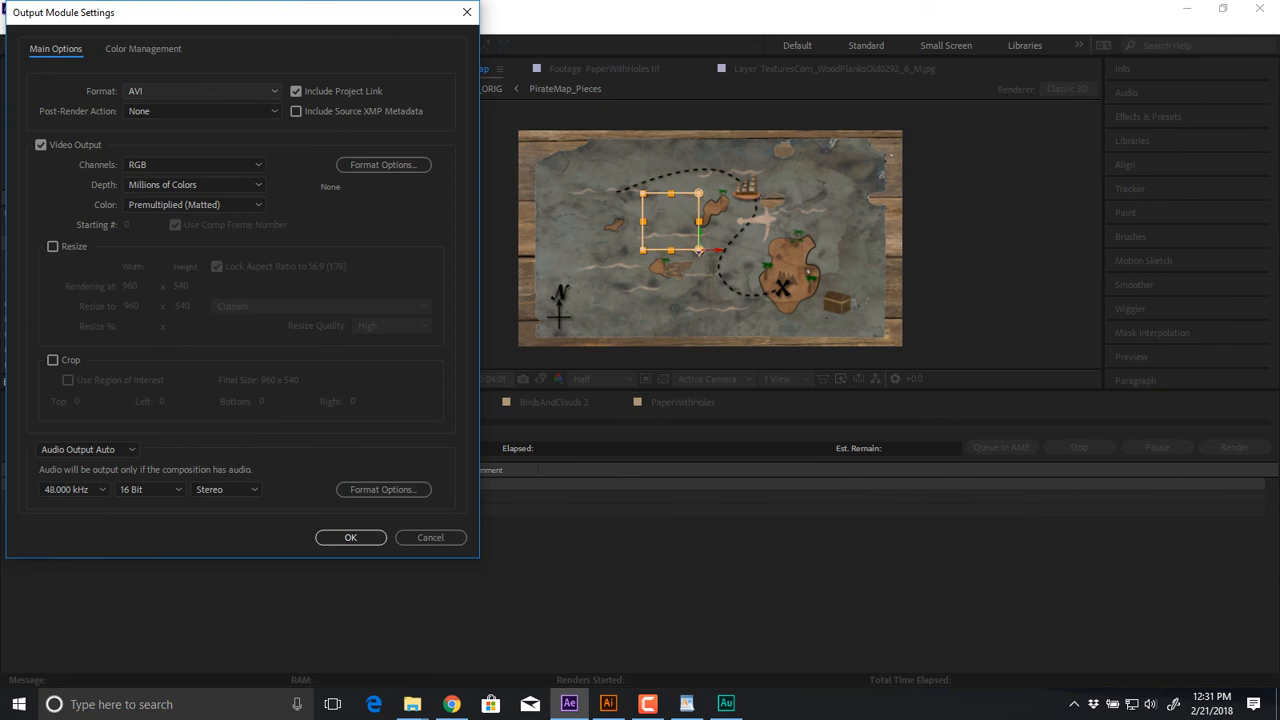
left_click(200, 91)
left_click(173, 268)
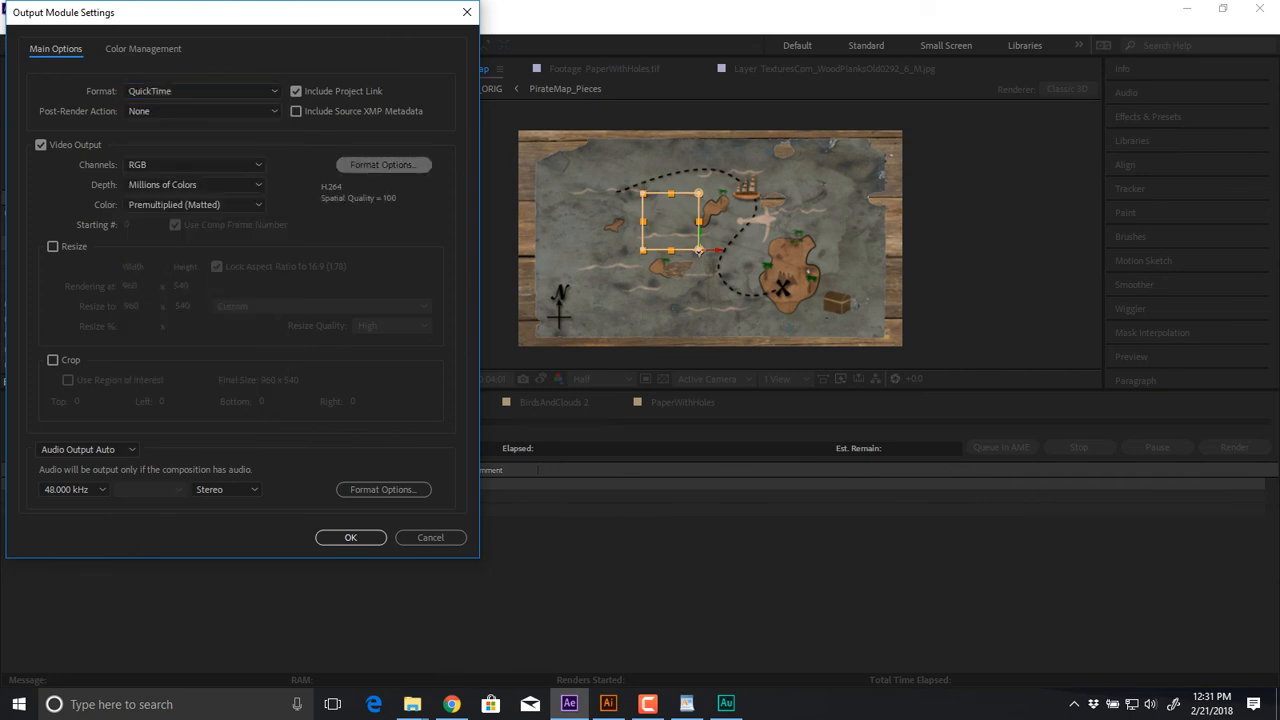
left_click(383, 164)
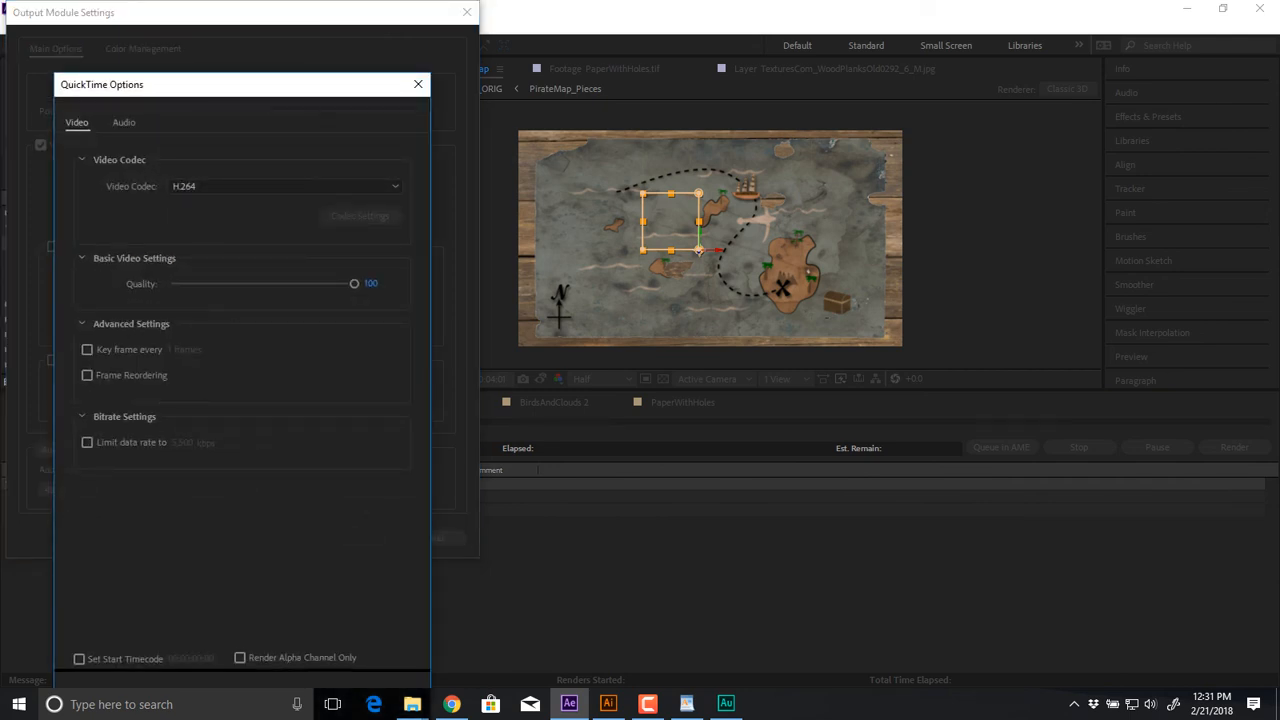
key("Return")
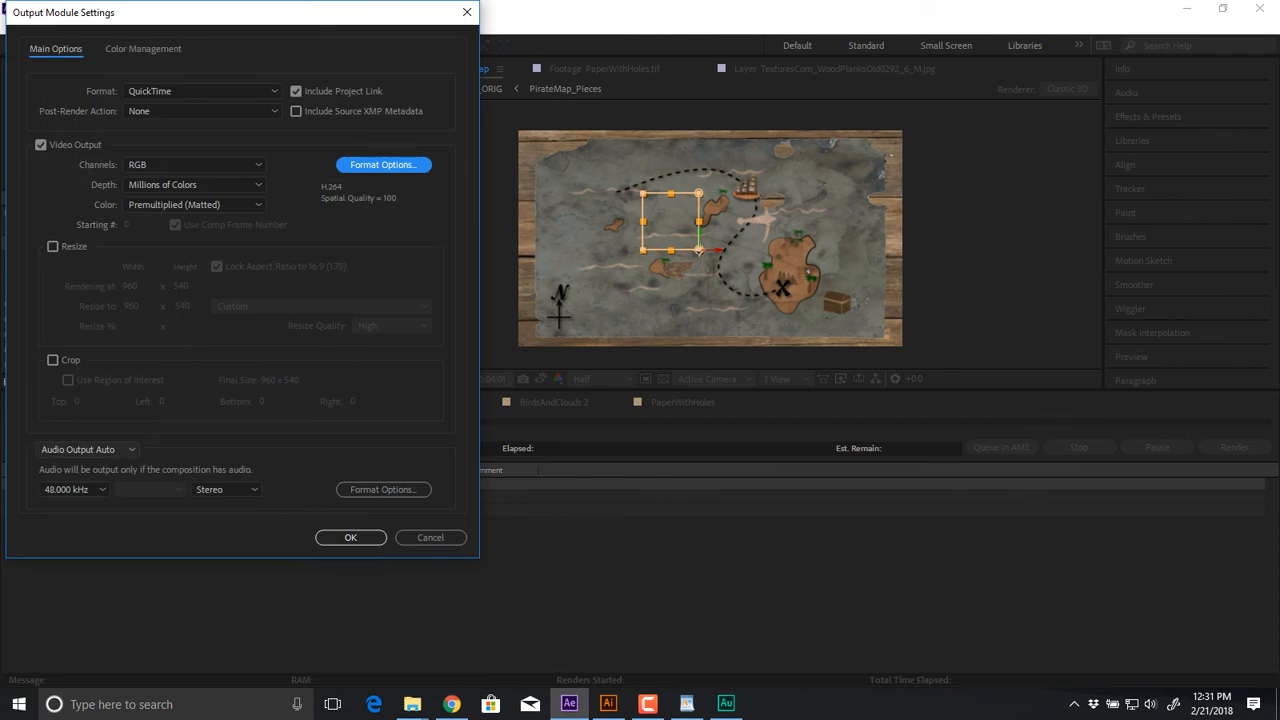
Set the output module's audio sample rate to 44.100 kHz
left_click(74, 490)
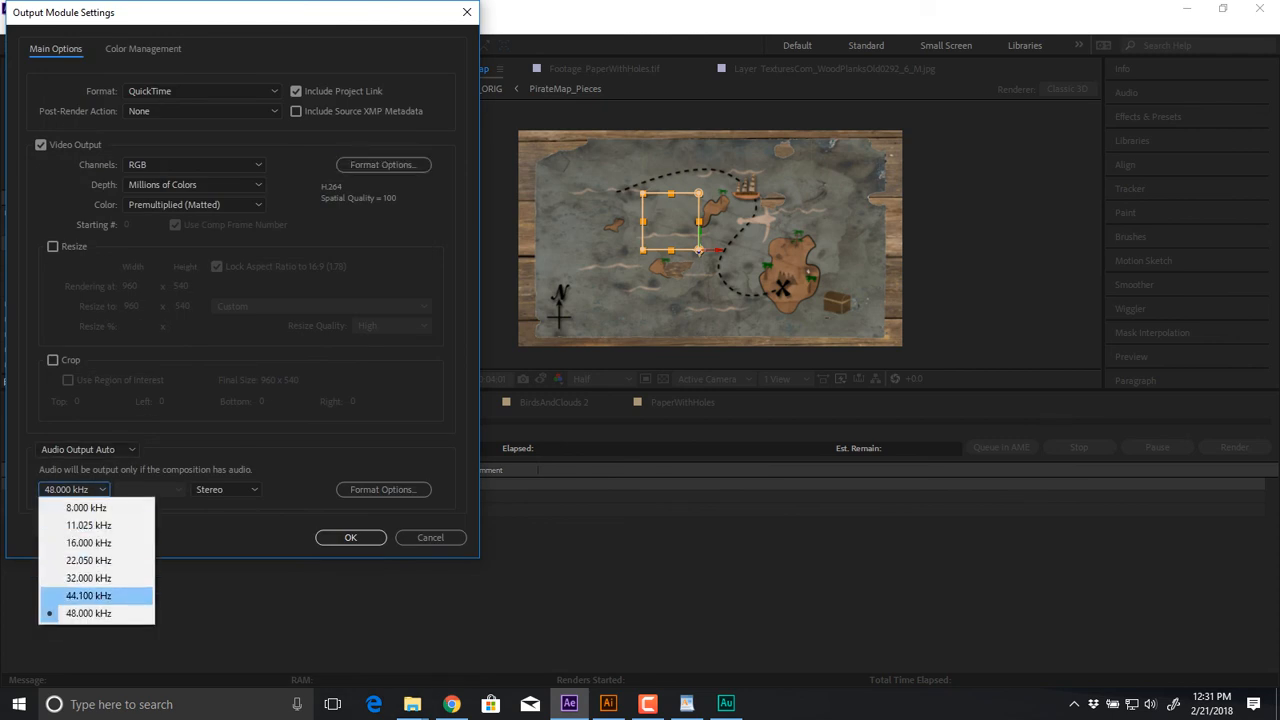
left_click(726, 703)
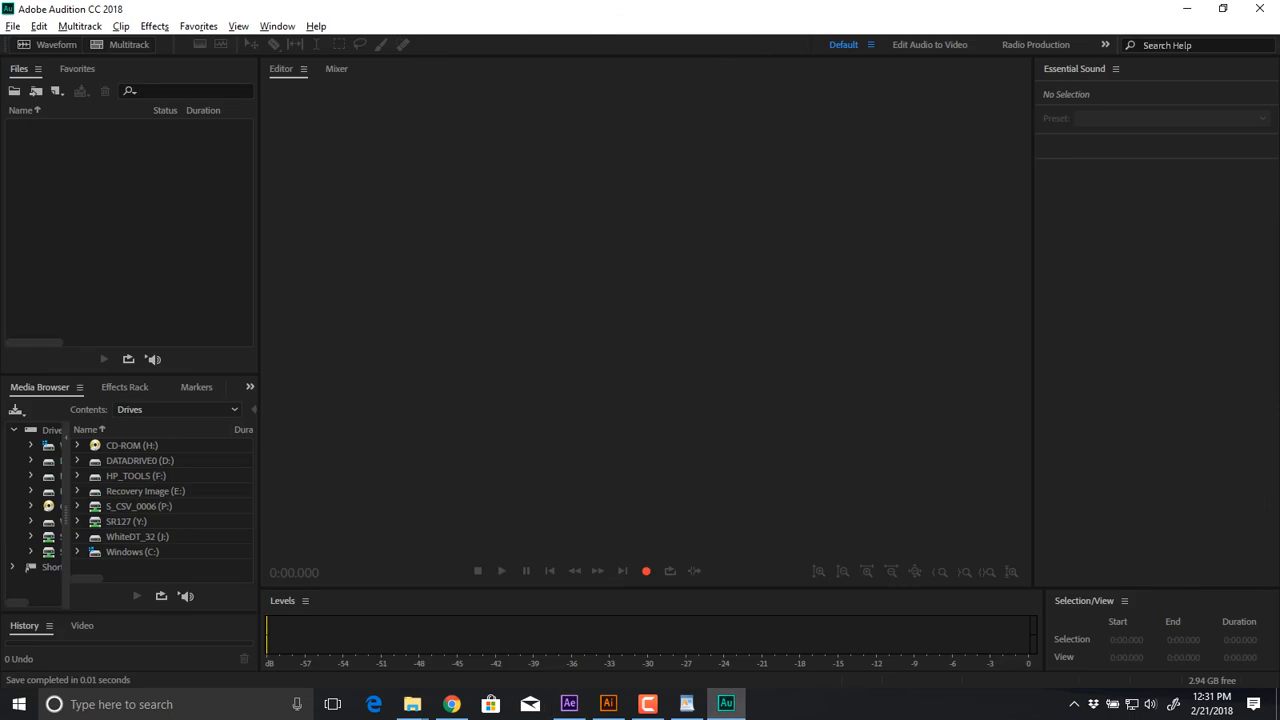
key("alt+Tab")
left_click(74, 490)
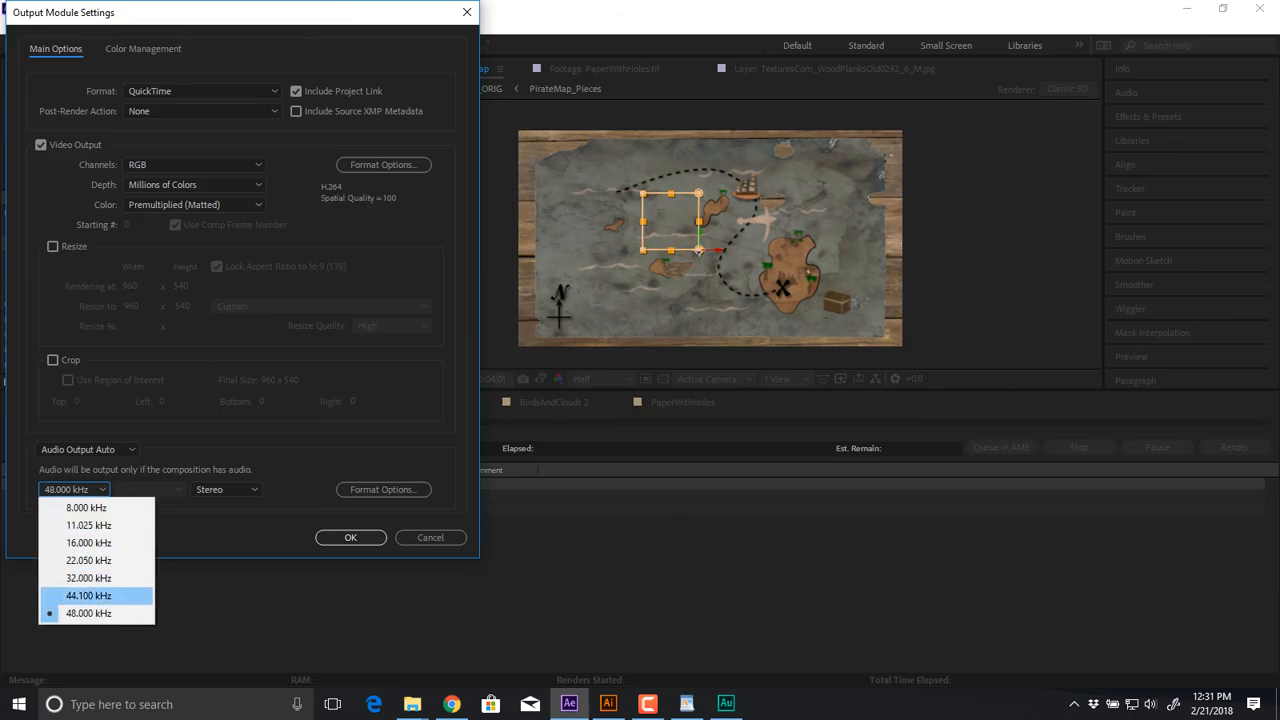
key("Return")
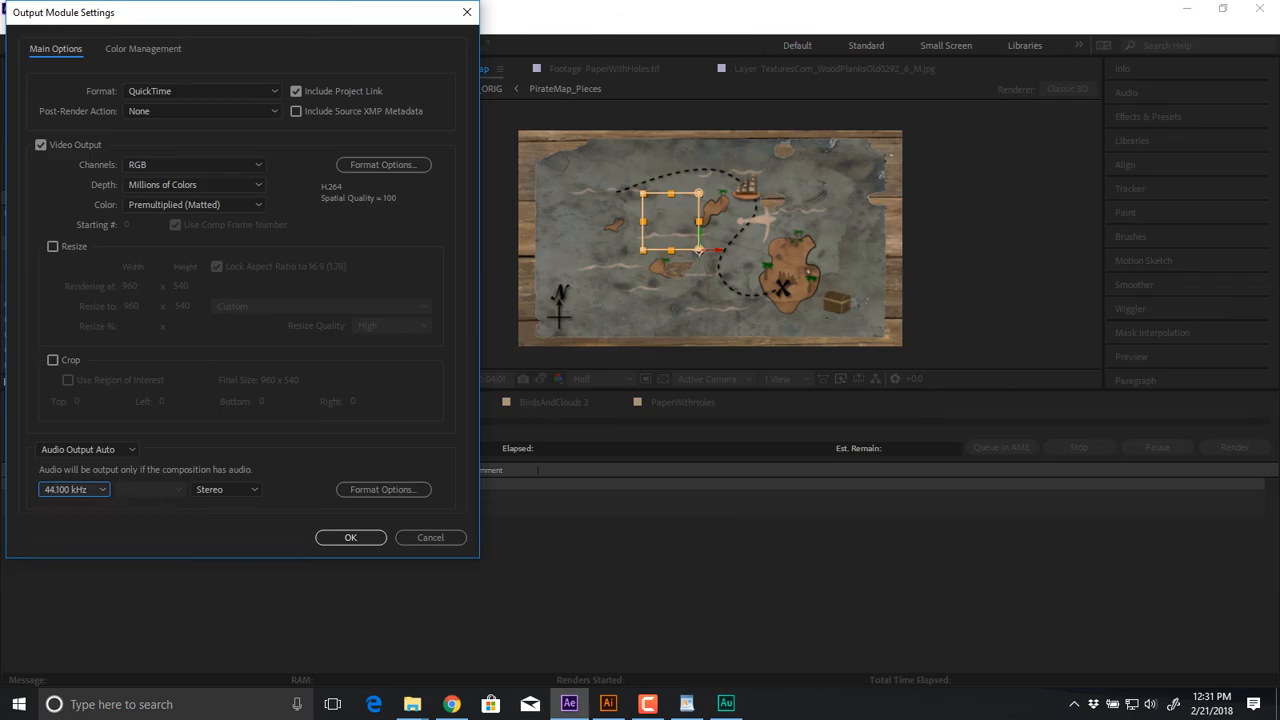
Choose AAC as the QuickTime audio codec and apply the output module settings
left_click(384, 490)
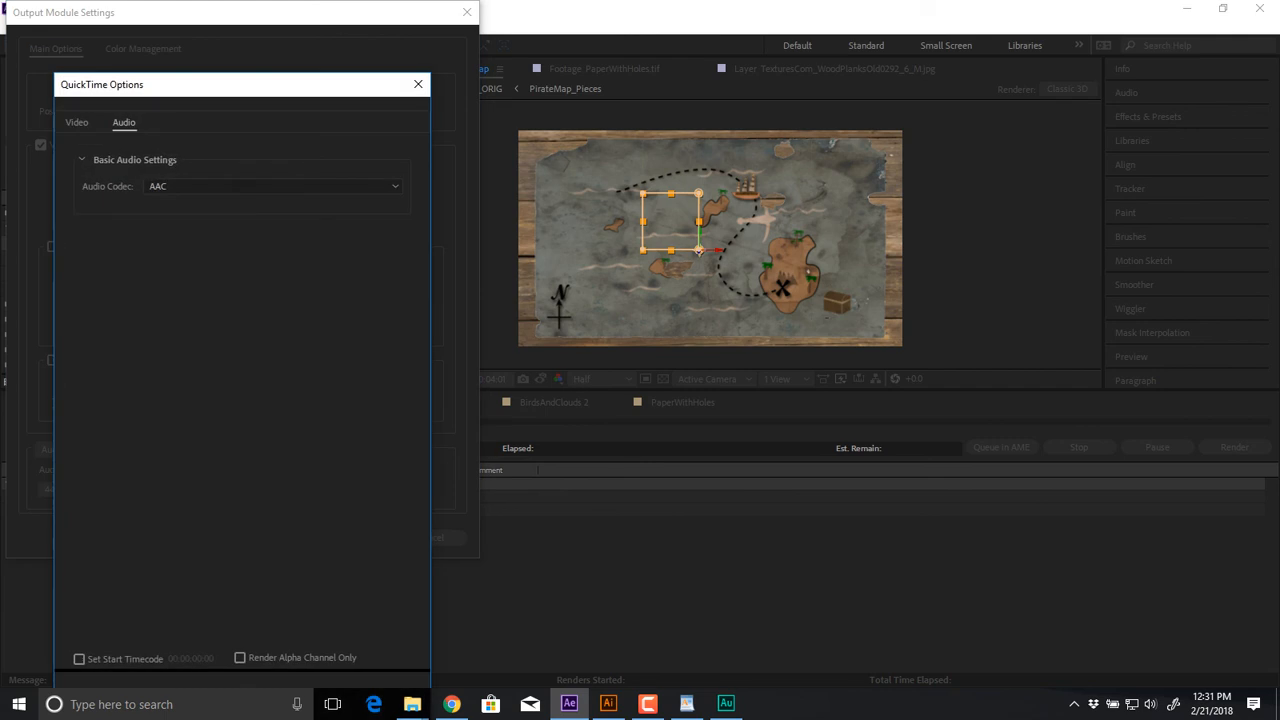
left_click(250, 187)
left_click(220, 223)
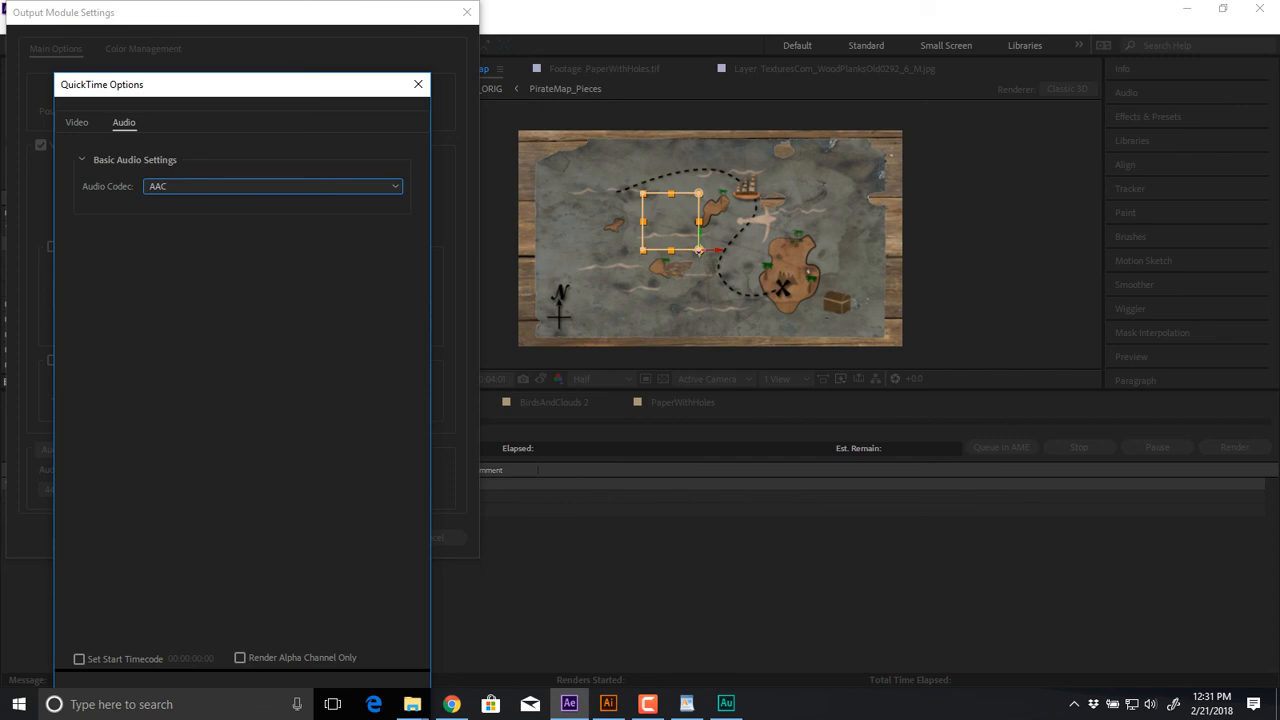
key("Return")
left_click(351, 537)
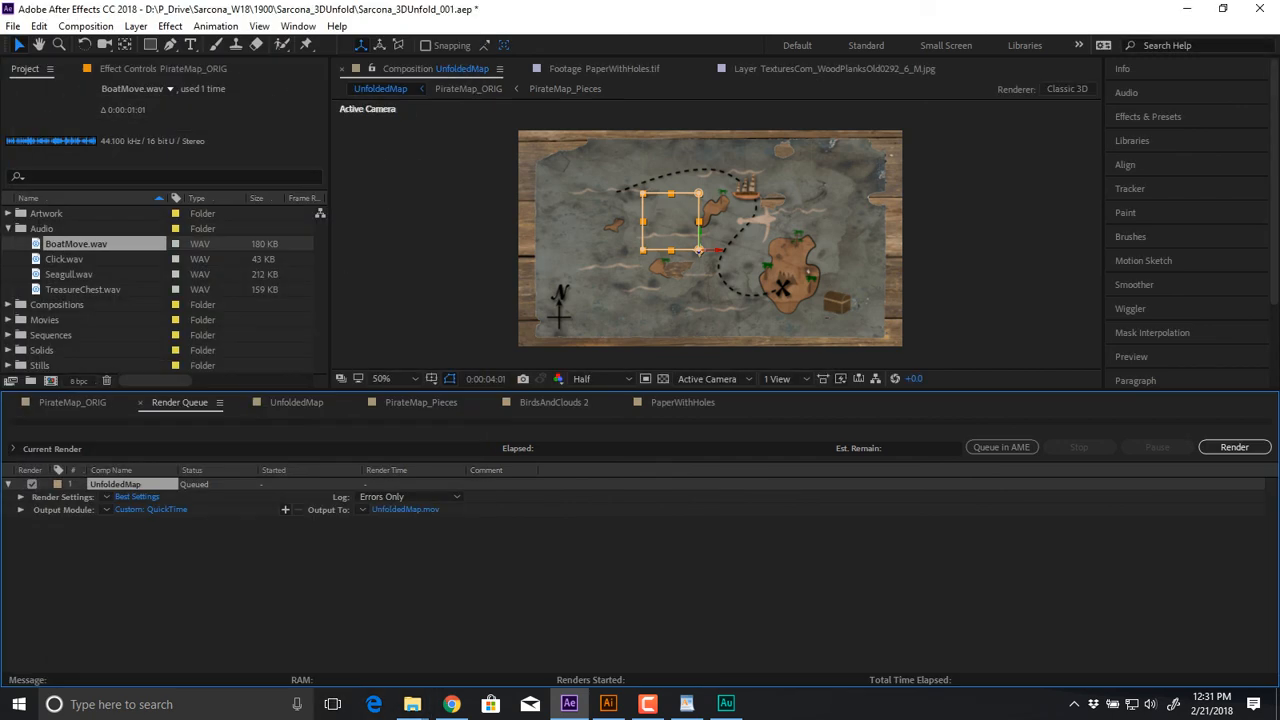
Direct the render to the 3DUnfold project's Output folder on P_Drive, naming the movie with the author's surname followed by "_Unfold"
left_click(405, 509)
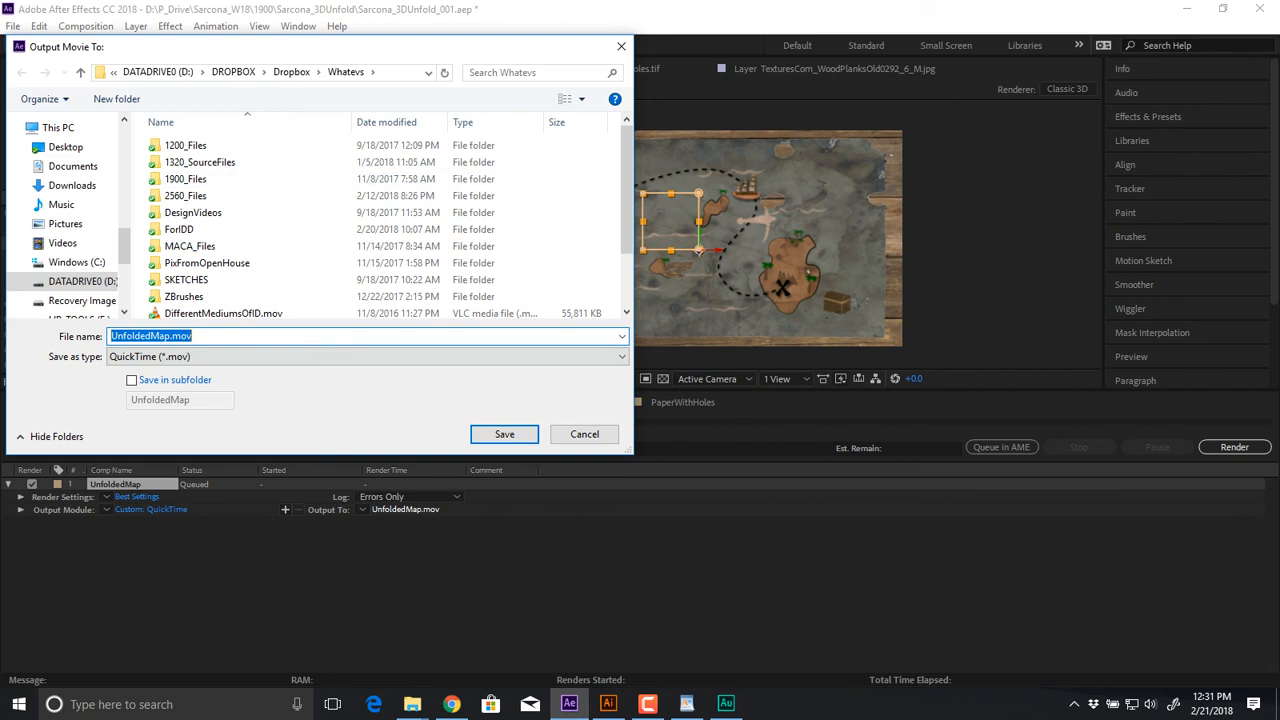
scroll(65, 215, "up", 5)
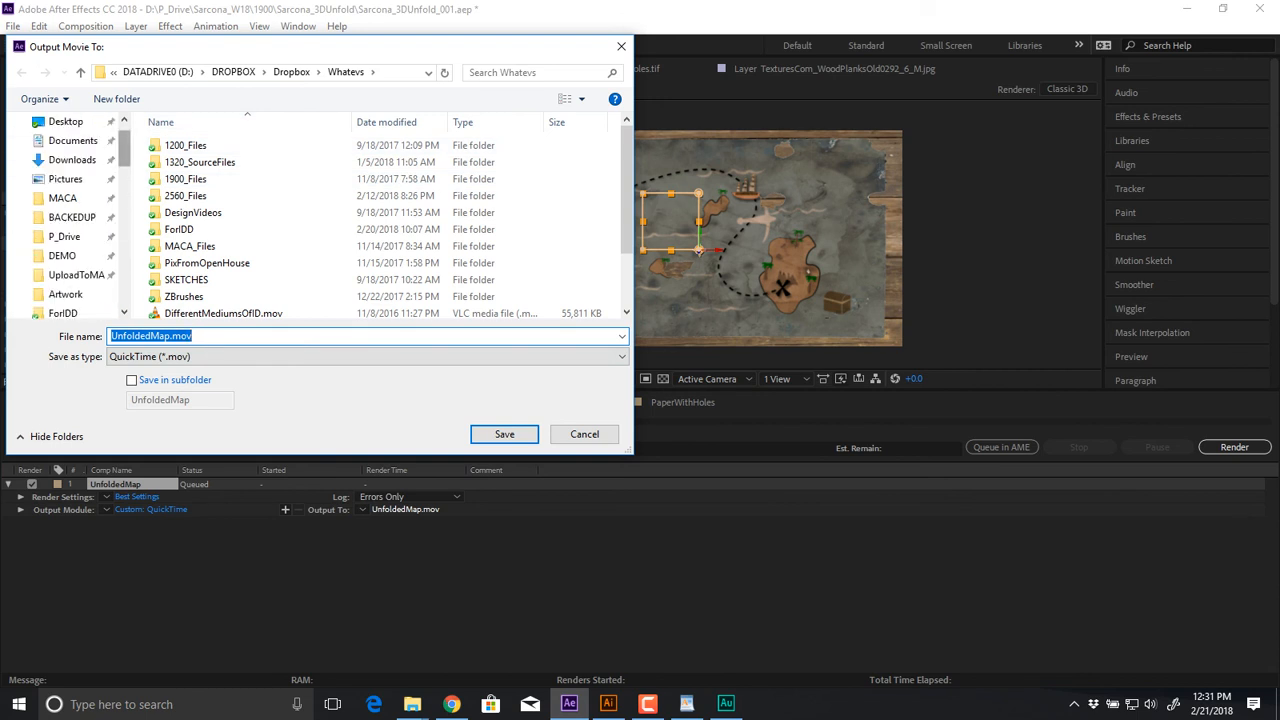
left_click(64, 236)
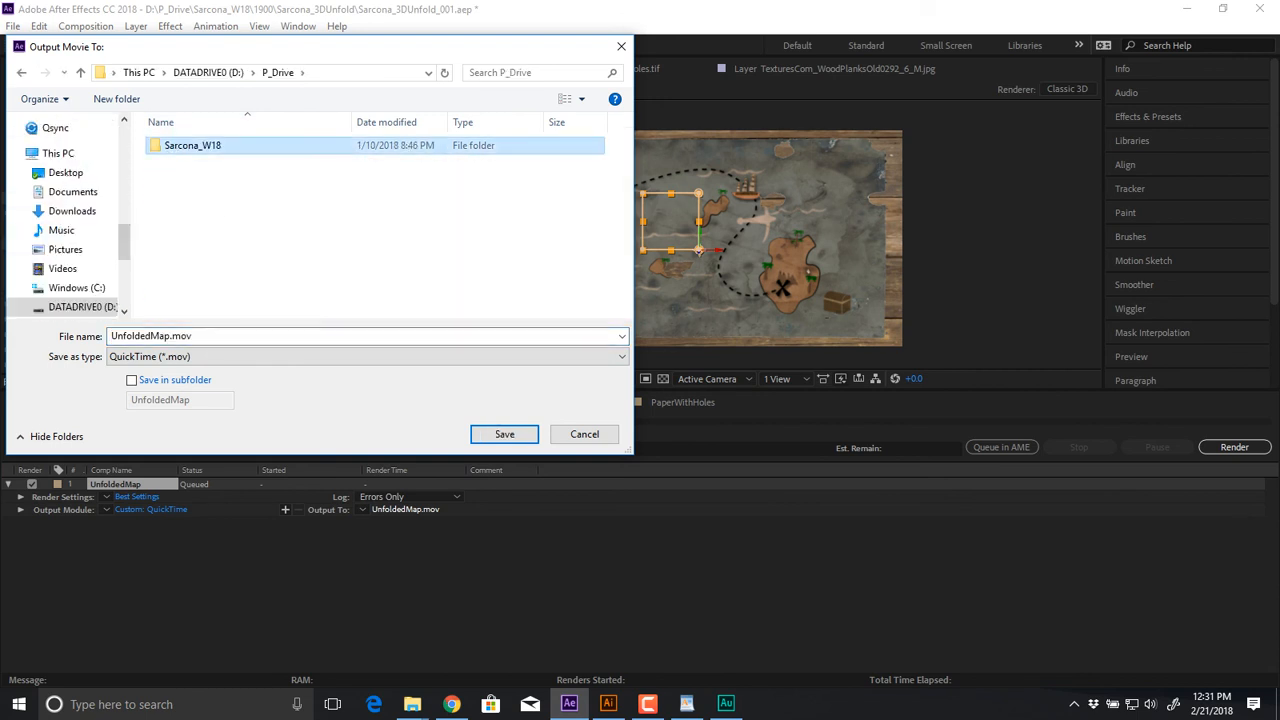
double_click(185, 145)
double_click(185, 145)
double_click(185, 145)
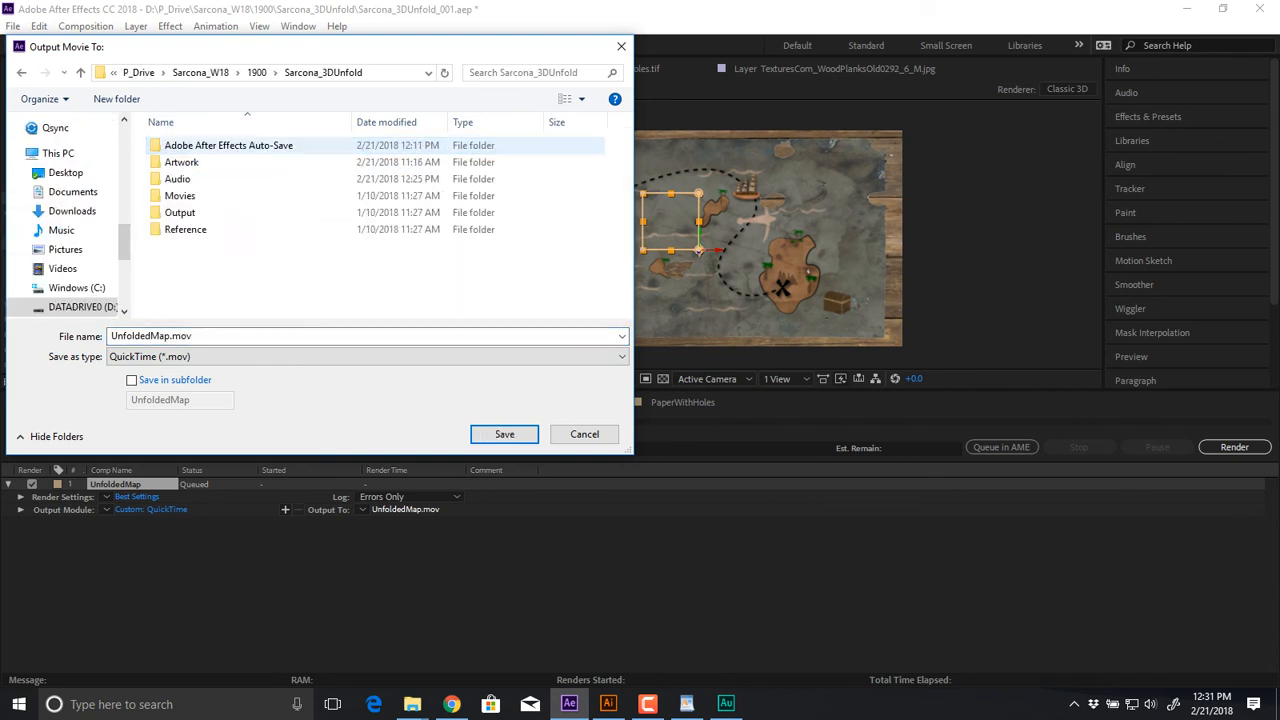
double_click(180, 212)
triple_click(250, 336)
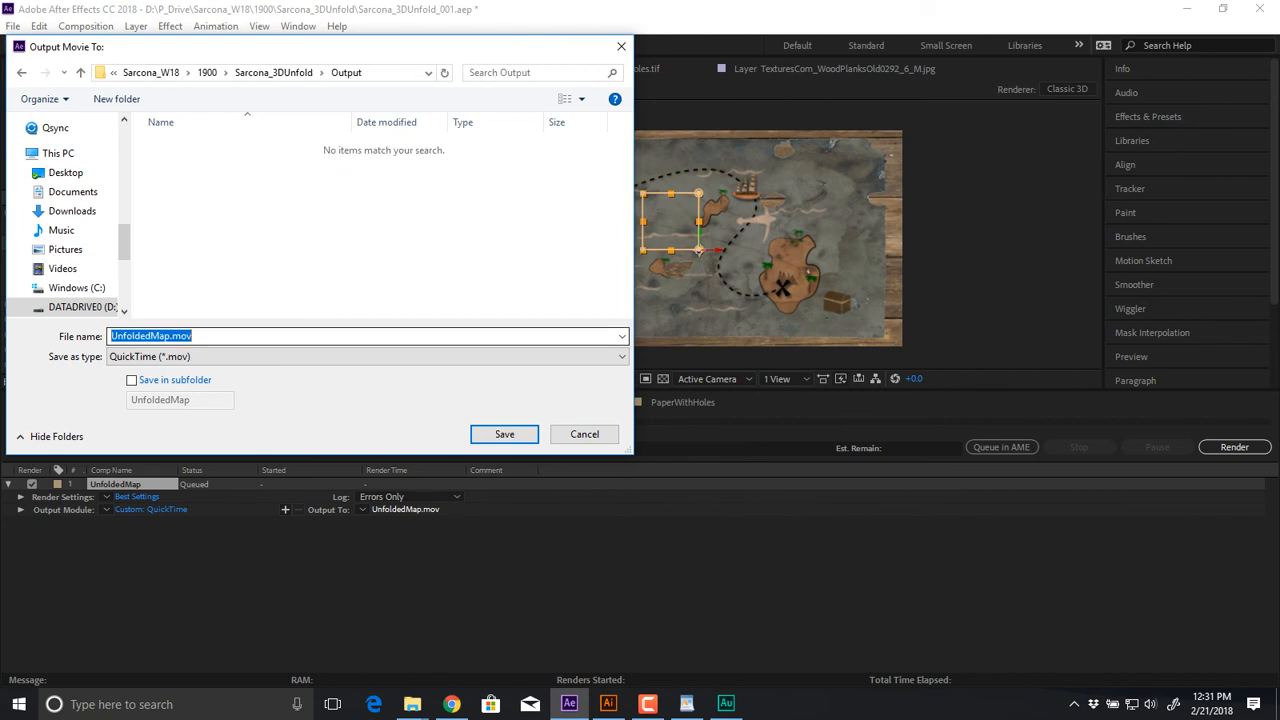
type("Sarcona_Unfold")
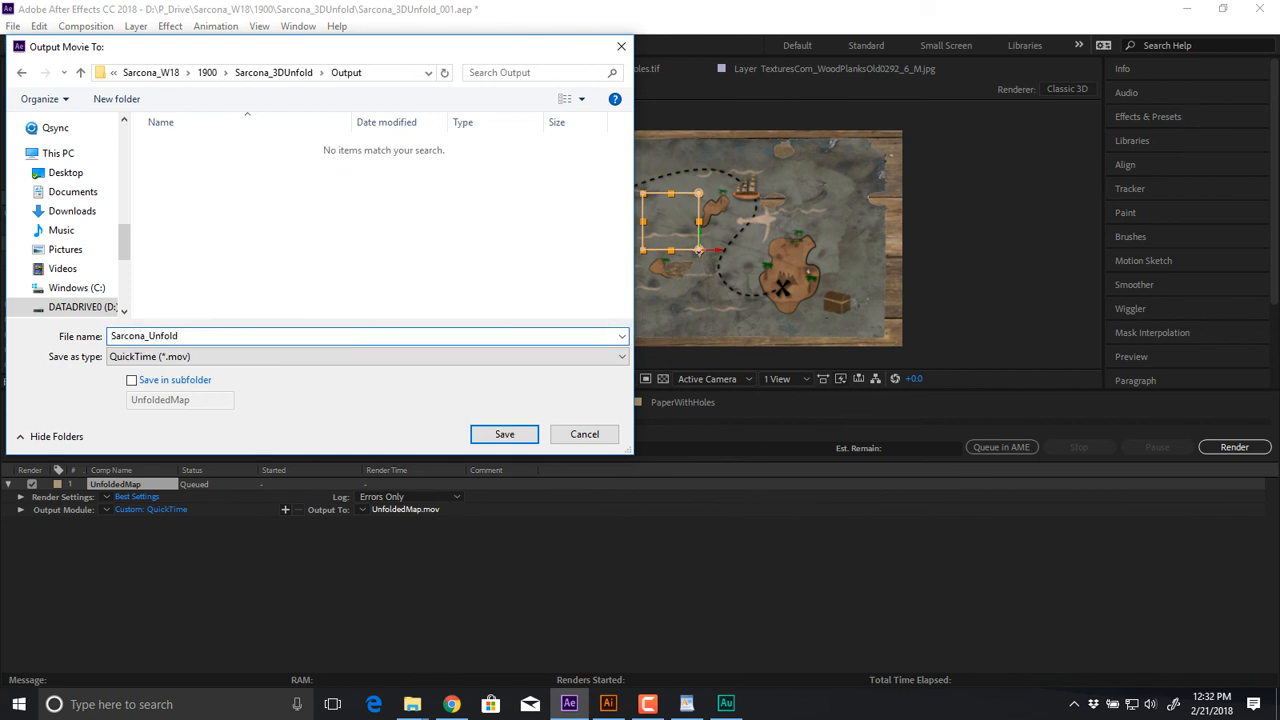
key("Return")
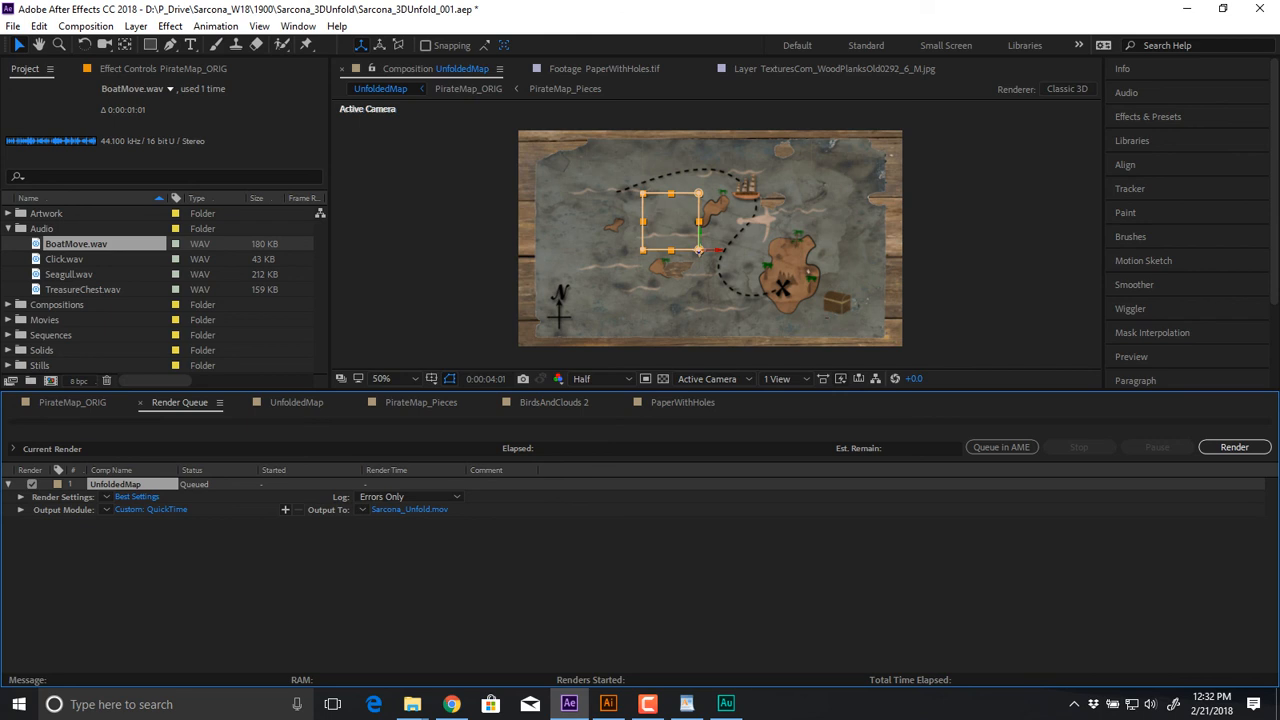
Inspect the footage details of Click.wav, Seagull.wav and TreasureChest.wav in the project's Audio folder
left_click(640, 590)
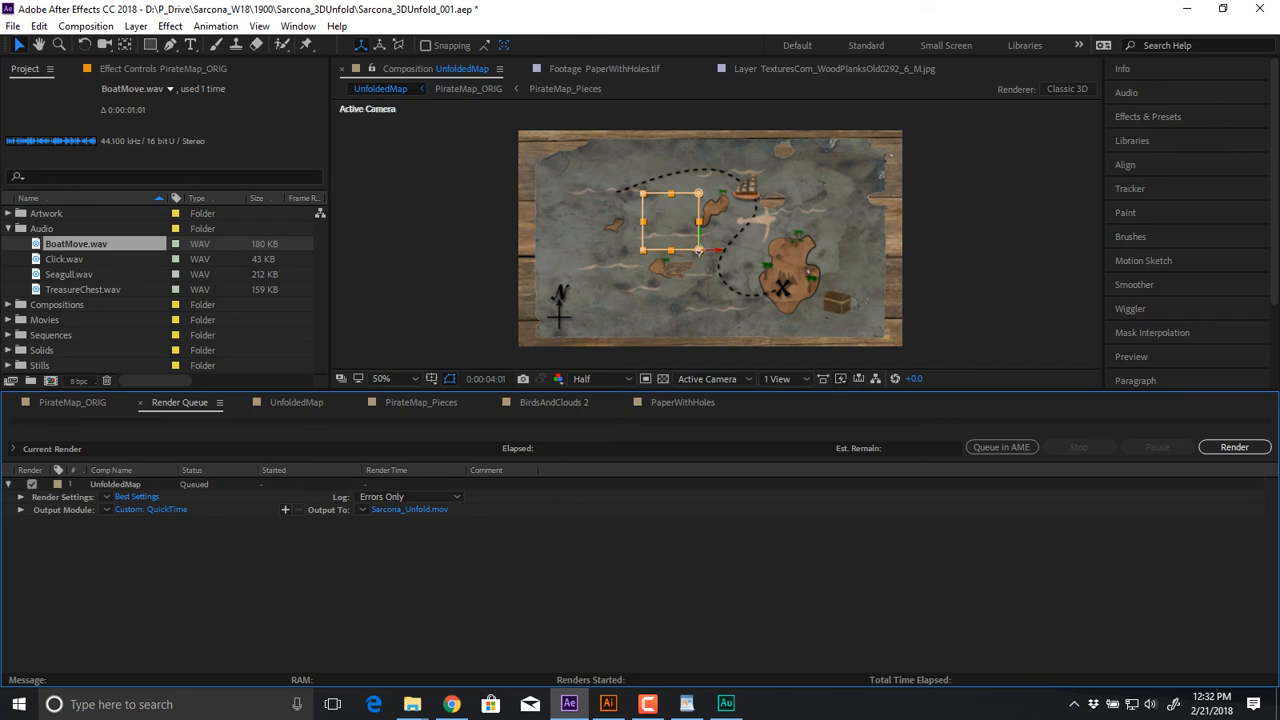
left_click(64, 259)
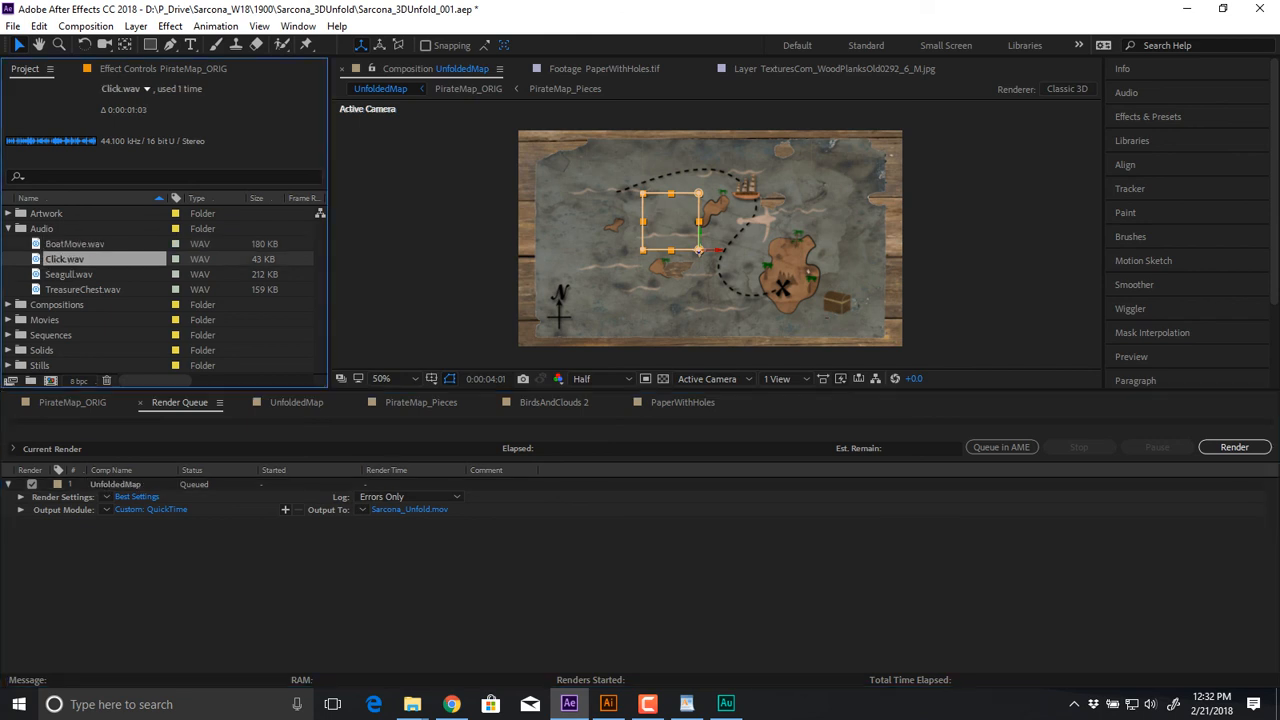
left_click(68, 274)
left_click(82, 289)
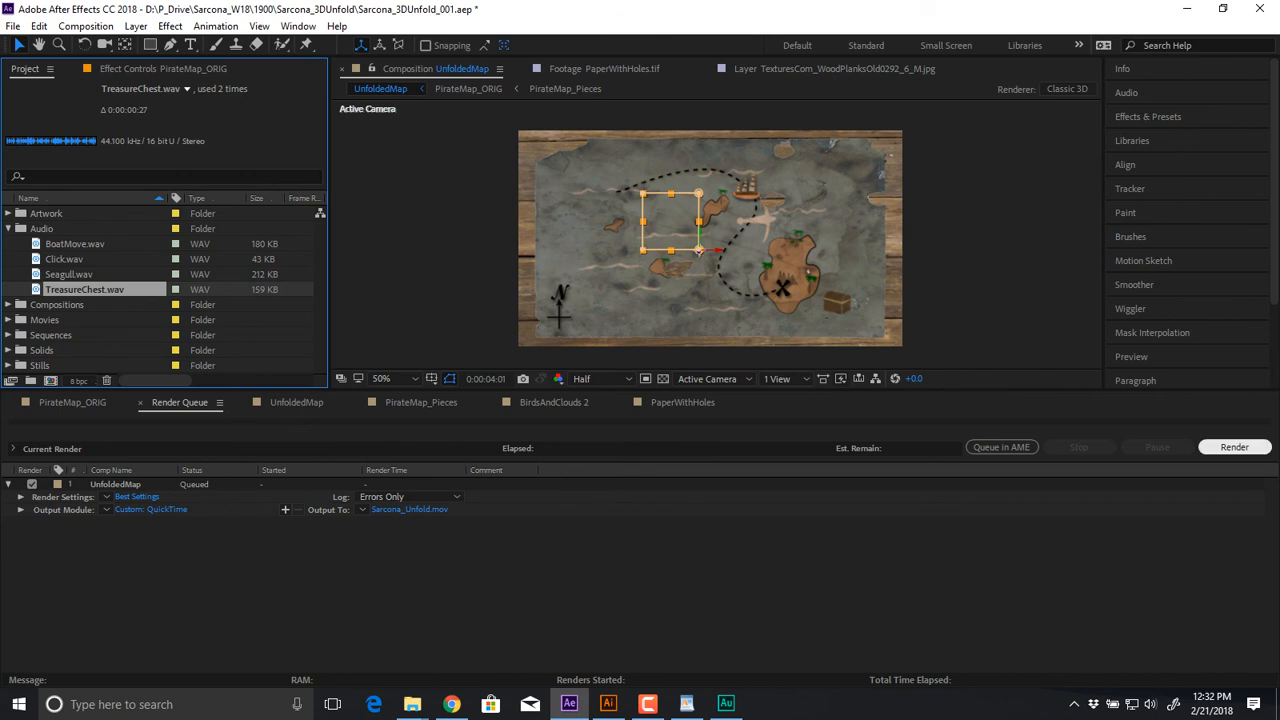
Render the queued UnfoldedMap composition and check the current time in the system clock
left_click(1234, 447)
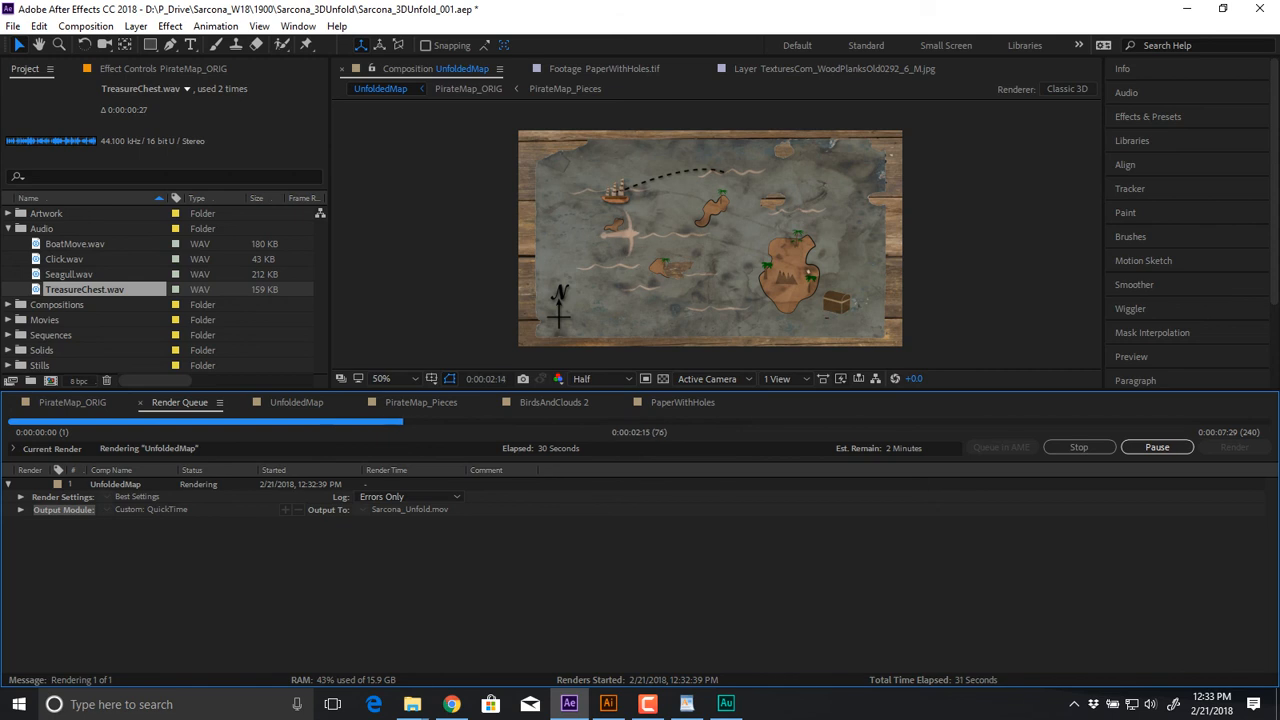
left_click(1212, 704)
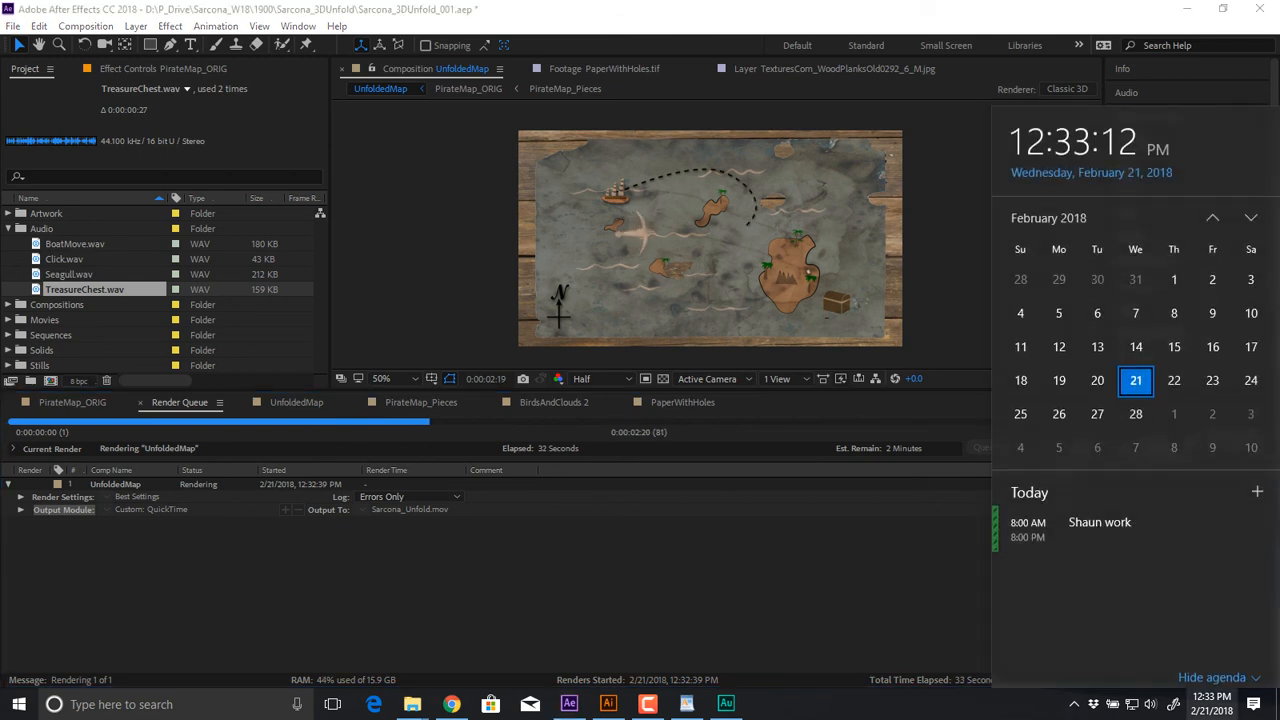